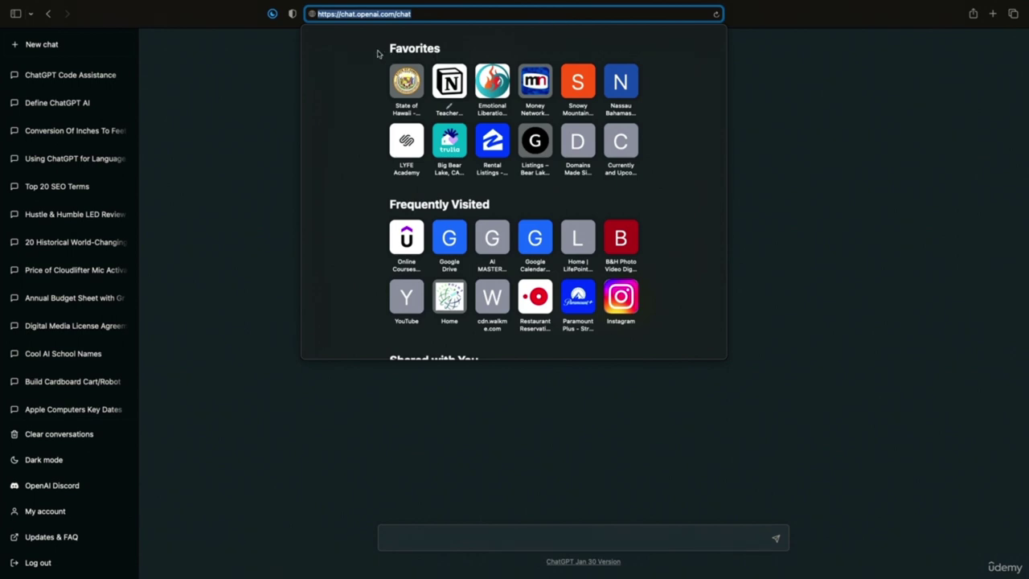
{"action": "key", "text": "Escape"}
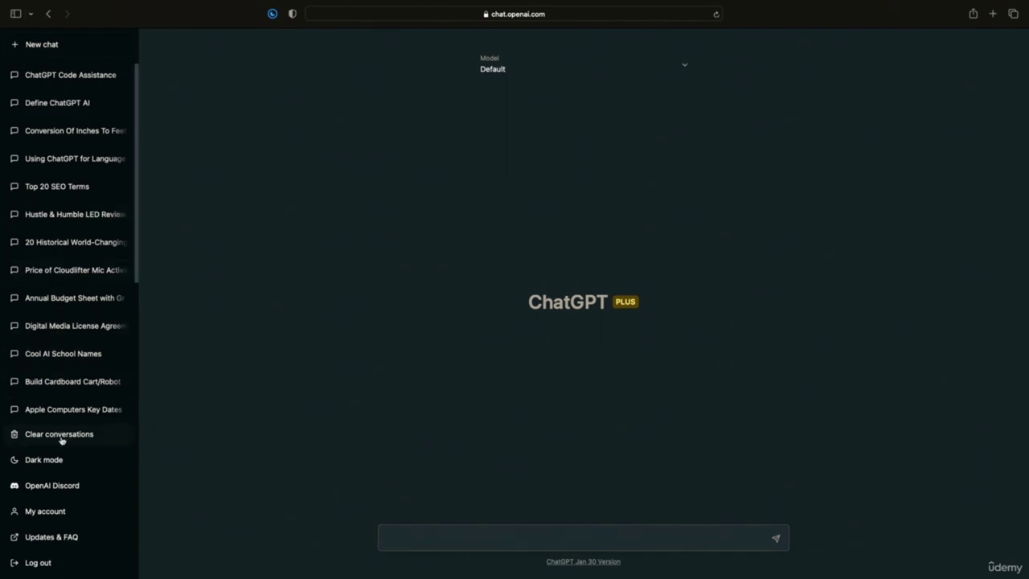
{"action": "scroll", "coordinate": [51, 135], "scroll_direction": "down", "scroll_amount": 2}
{"action": "scroll", "coordinate": [64, 156], "scroll_direction": "up", "scroll_amount": 2}
{"action": "left_click", "coordinate": [466, 536]}
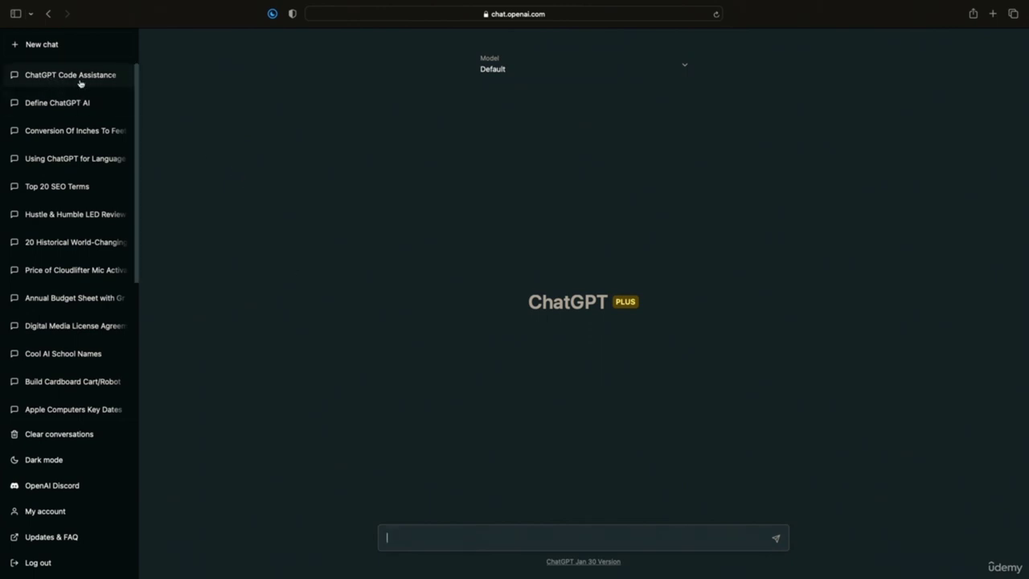
{"action": "scroll", "coordinate": [91, 112], "scroll_direction": "down", "scroll_amount": 3}
{"action": "scroll", "coordinate": [91, 112], "scroll_direction": "up", "scroll_amount": 3}
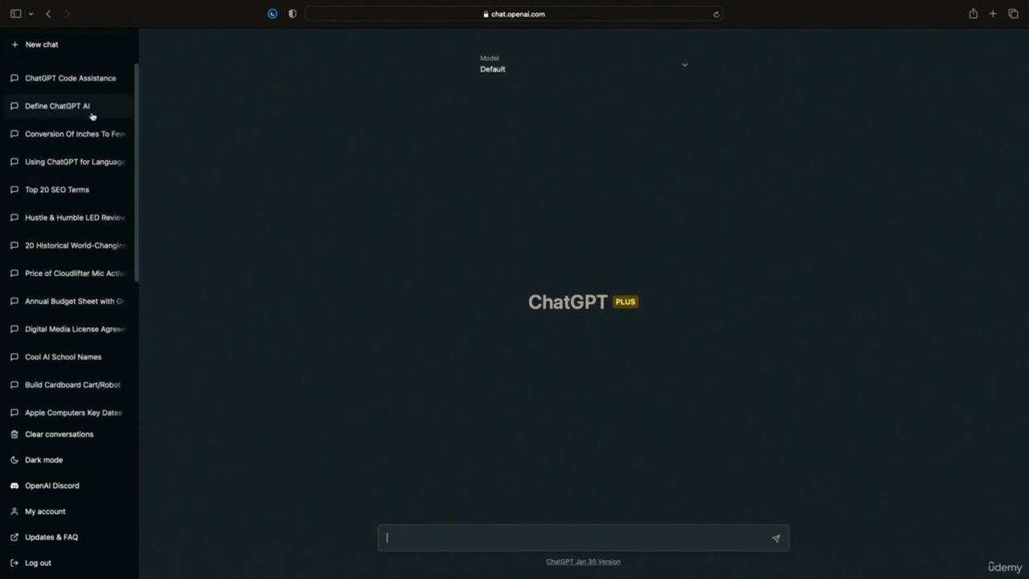
Step: Open the "ChatGPT Code Assistance" conversation and delete it from the chat history
{"action": "left_click", "coordinate": [123, 78]}
{"action": "left_click", "coordinate": [126, 75]}
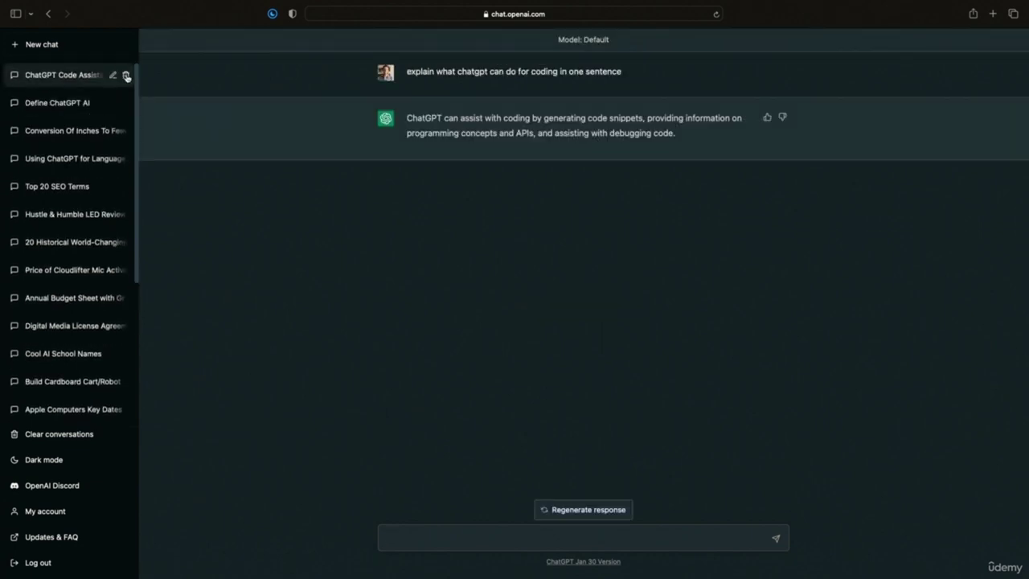
{"action": "left_click", "coordinate": [113, 76]}
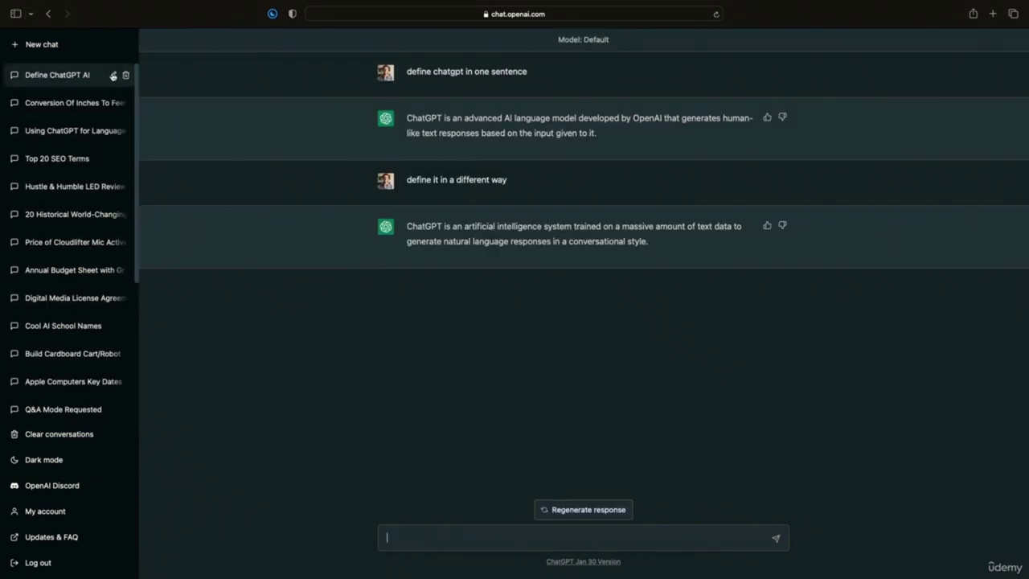
{"action": "scroll", "coordinate": [91, 301], "scroll_direction": "down", "scroll_amount": 5}
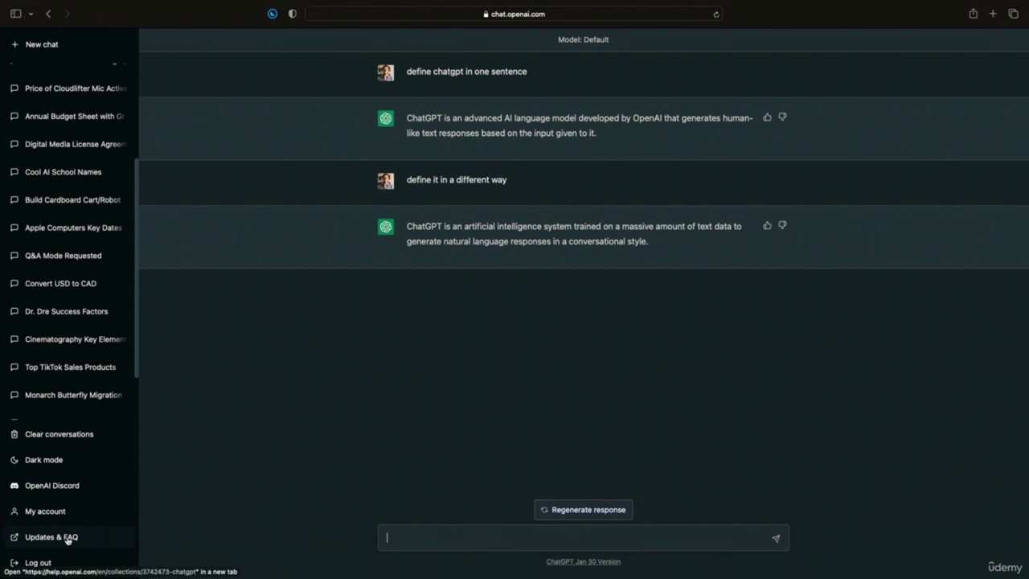
{"action": "scroll", "coordinate": [55, 265], "scroll_direction": "up", "scroll_amount": 5}
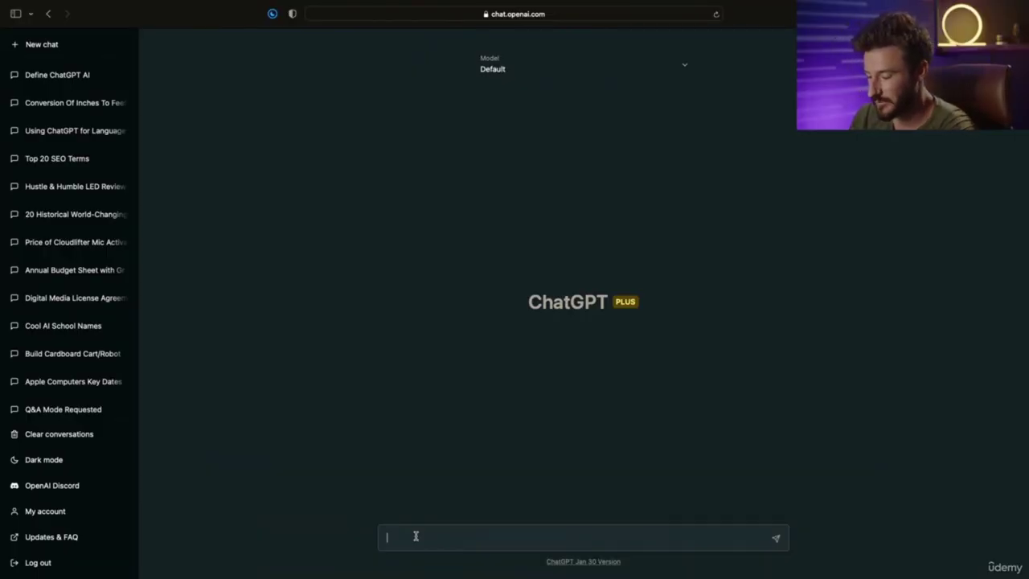
Step: Submit the prompt "explain how a DSLR camera shoots photos at the comprehension level of a 4th grader" in the new chat
{"action": "type", "text": "explain "}
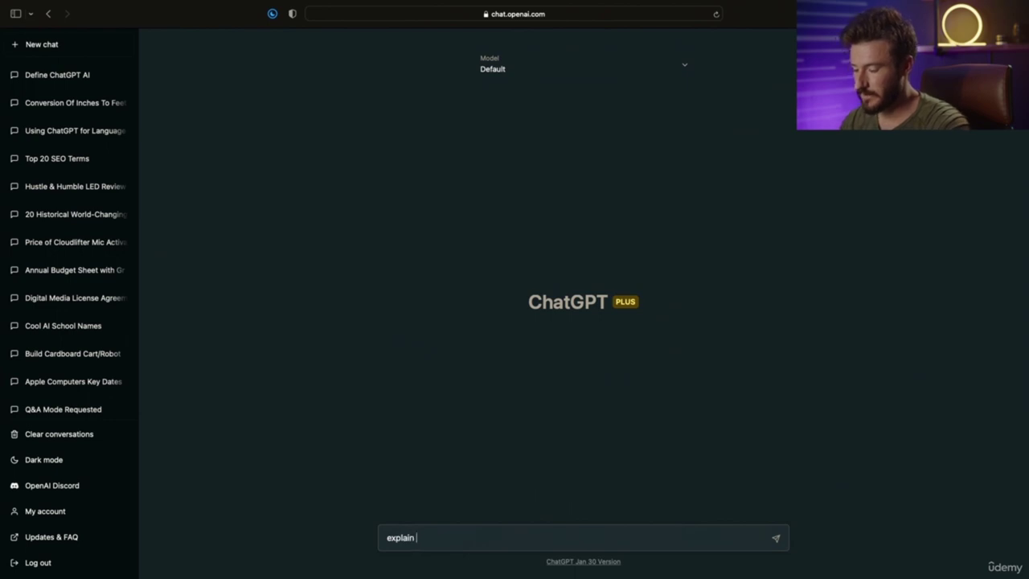
{"action": "type", "text": "how "}
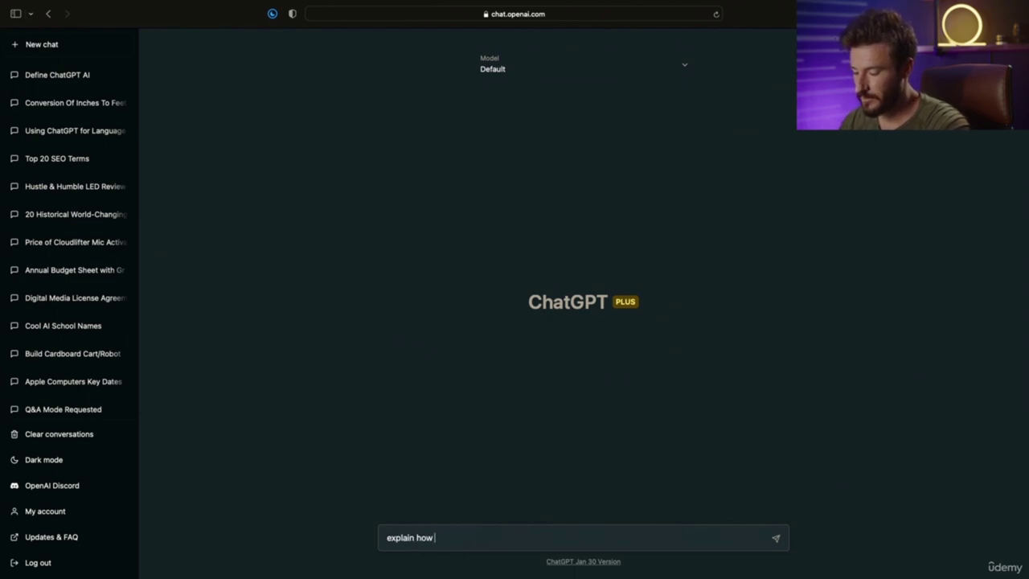
{"action": "type", "text": "a DSLR camera "}
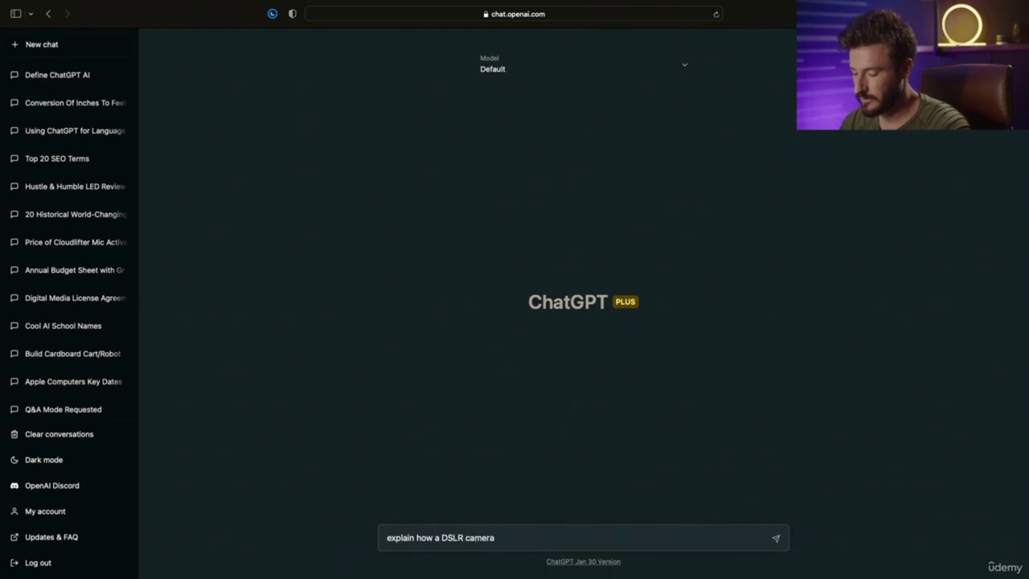
{"action": "type", "text": "shoots"}
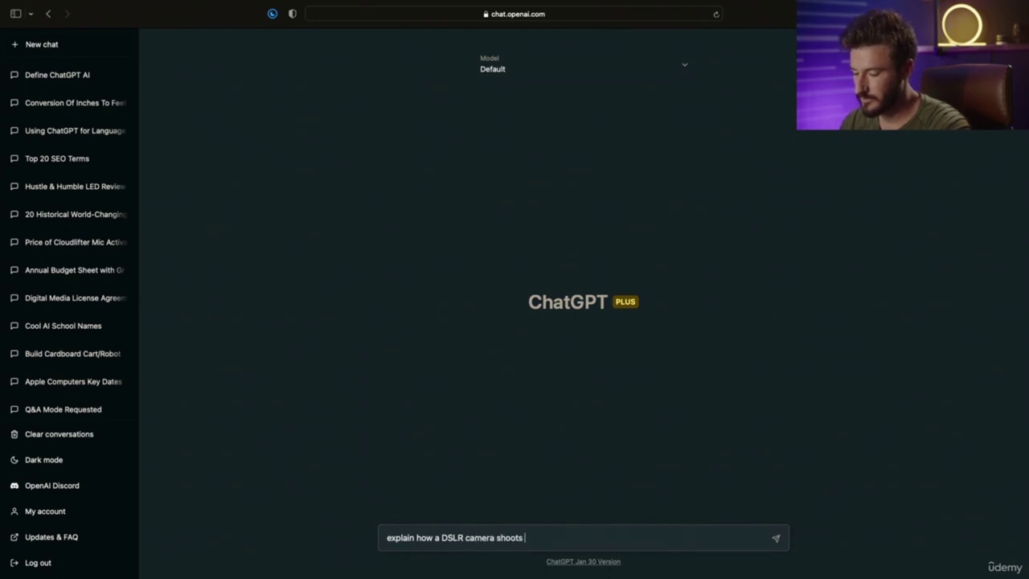
{"action": "type", "text": " photos at the comprehension level of a 4th grader"}
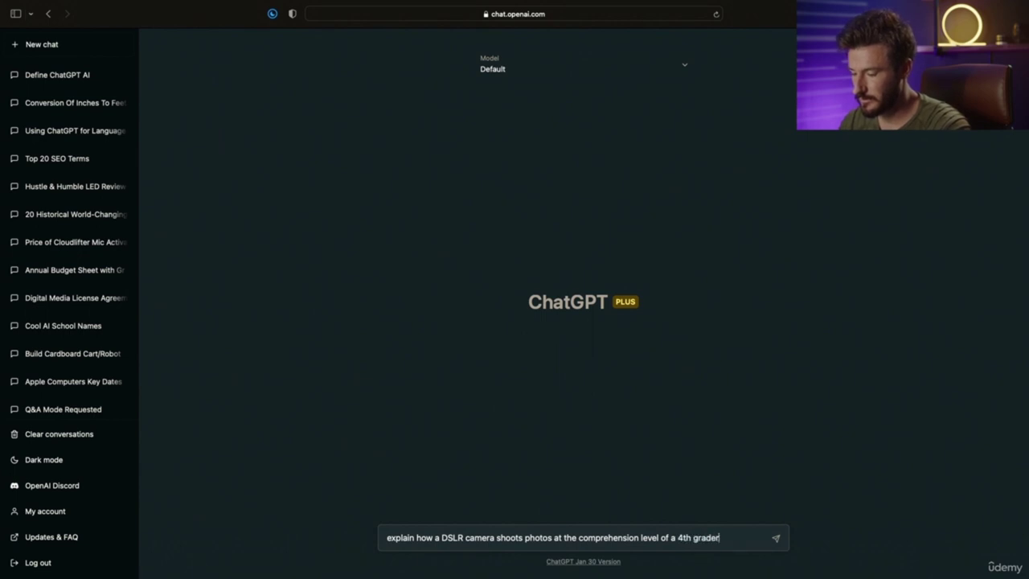
{"action": "key", "text": "Return"}
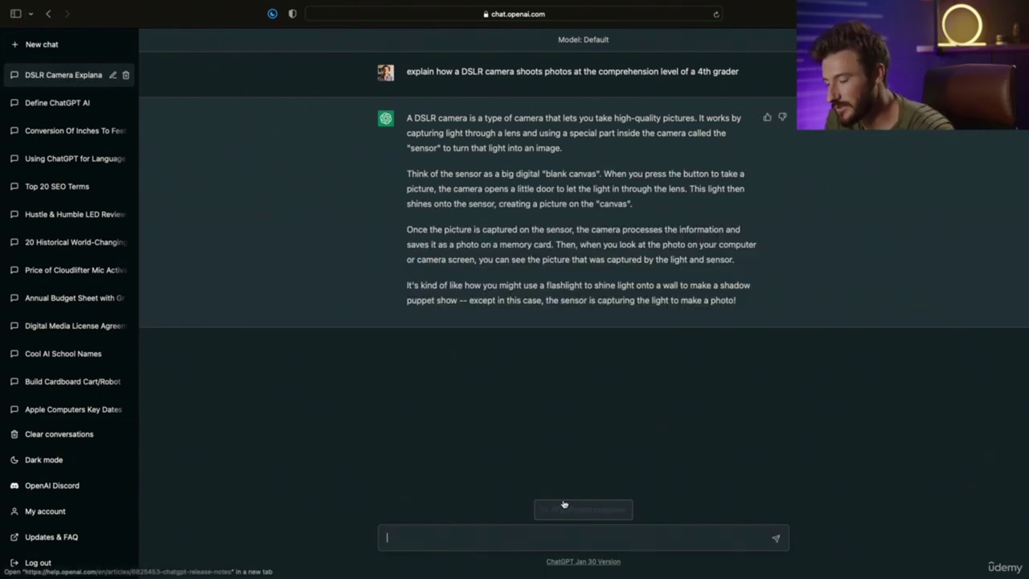
{"action": "left_click", "coordinate": [587, 512]}
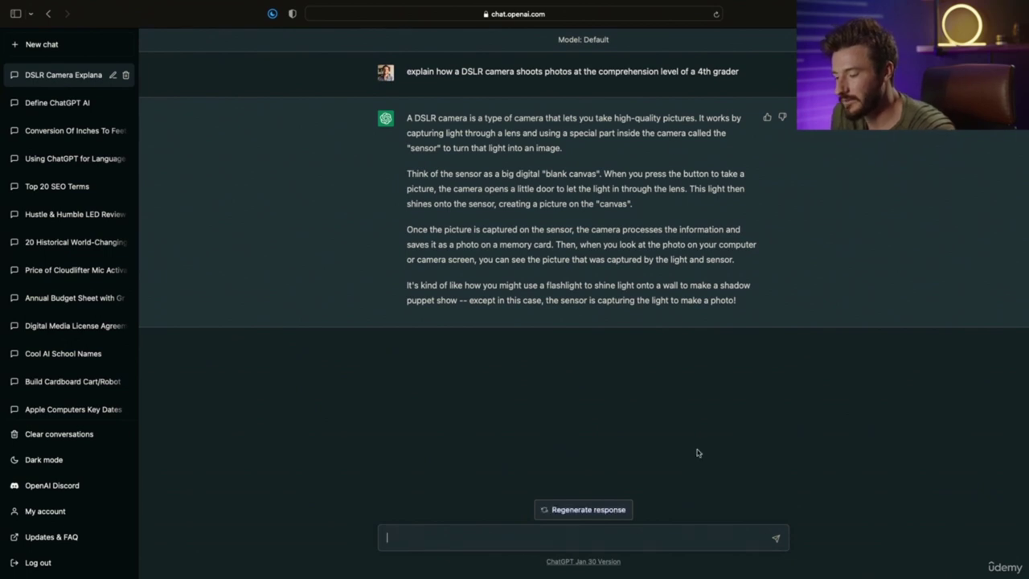
{"action": "left_click", "coordinate": [592, 505]}
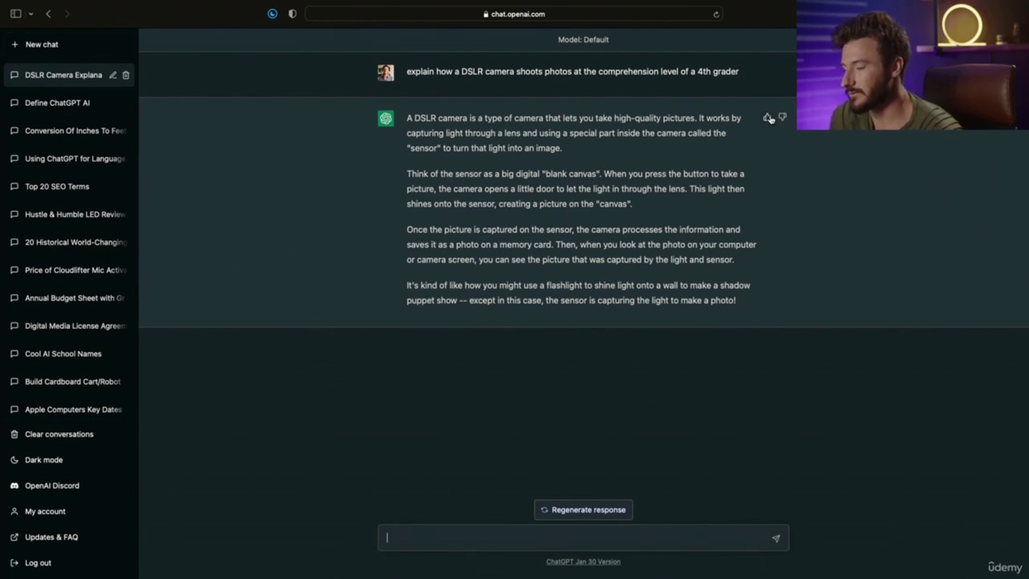
{"action": "left_click_drag", "start_coordinate": [736, 301], "coordinate": [784, 126]}
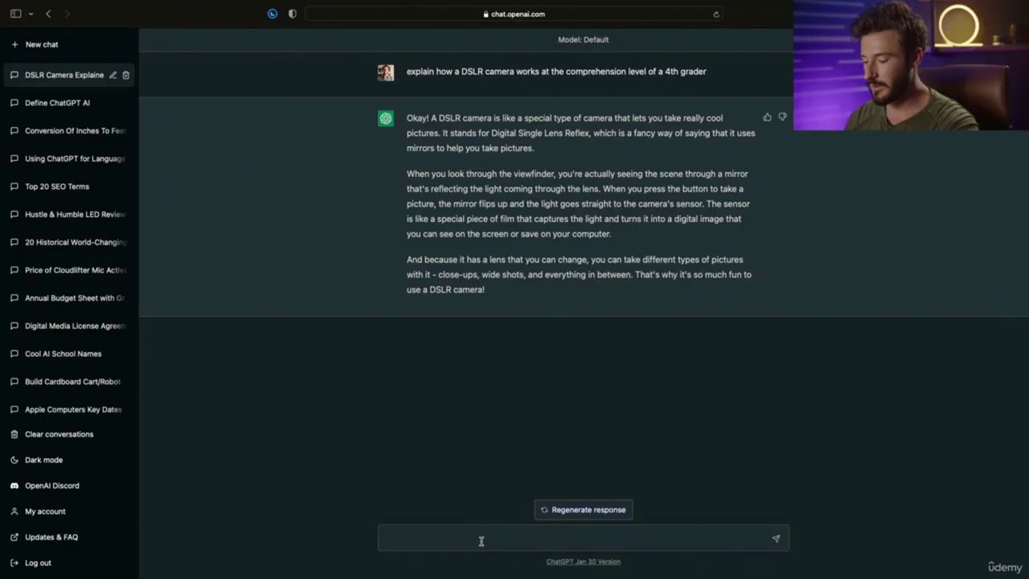
Step: Send the follow-up prompt "rewrite this answer as a 500 word essay for a photography blog"
{"action": "type", "text": "re"}
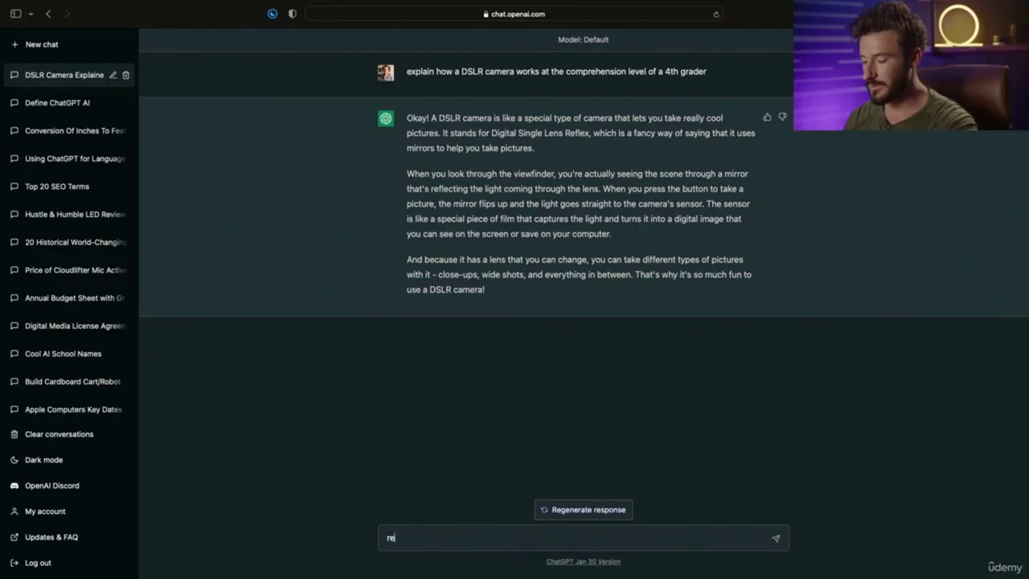
{"action": "type", "text": "write this"}
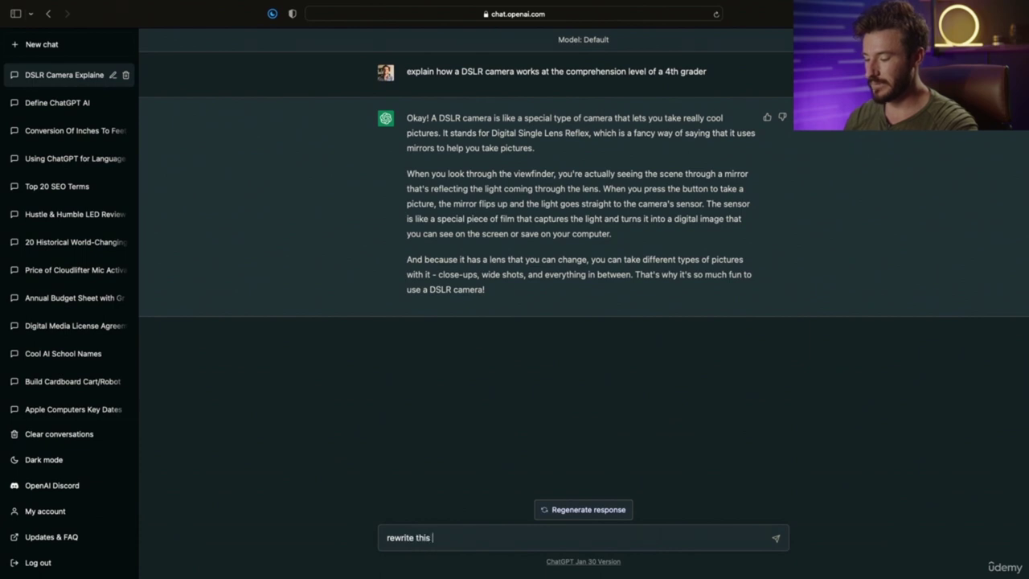
{"action": "type", "text": " answer "}
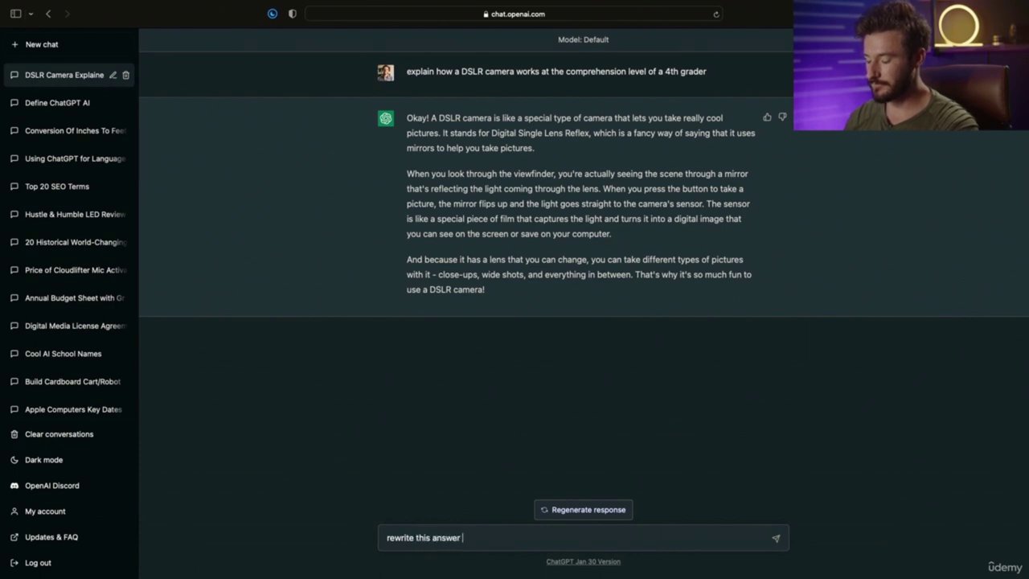
{"action": "type", "text": "as "}
{"action": "type", "text": "a 100"}
{"action": "type", "text": "500 word"}
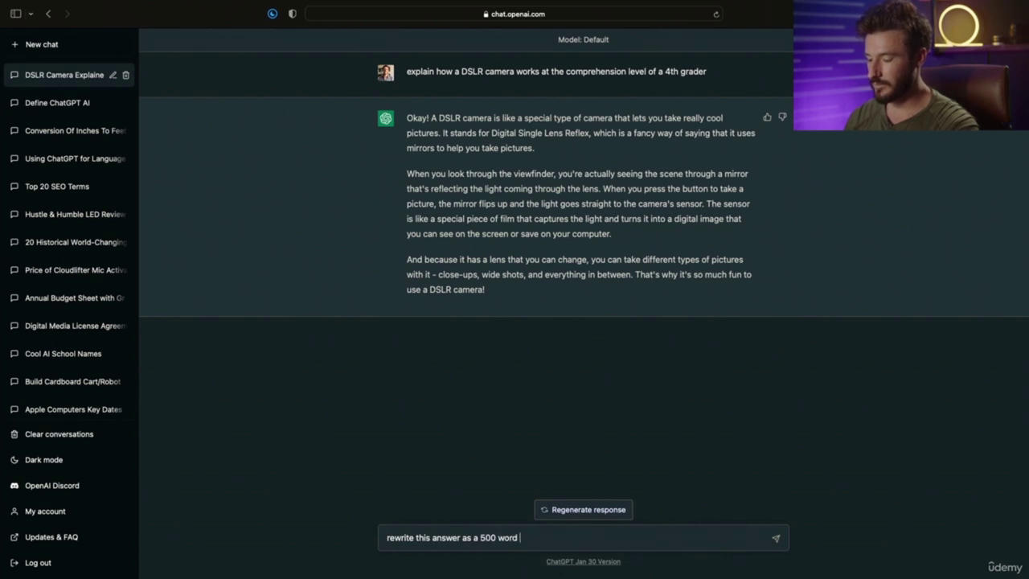
{"action": "type", "text": " essay for a photography blog"}
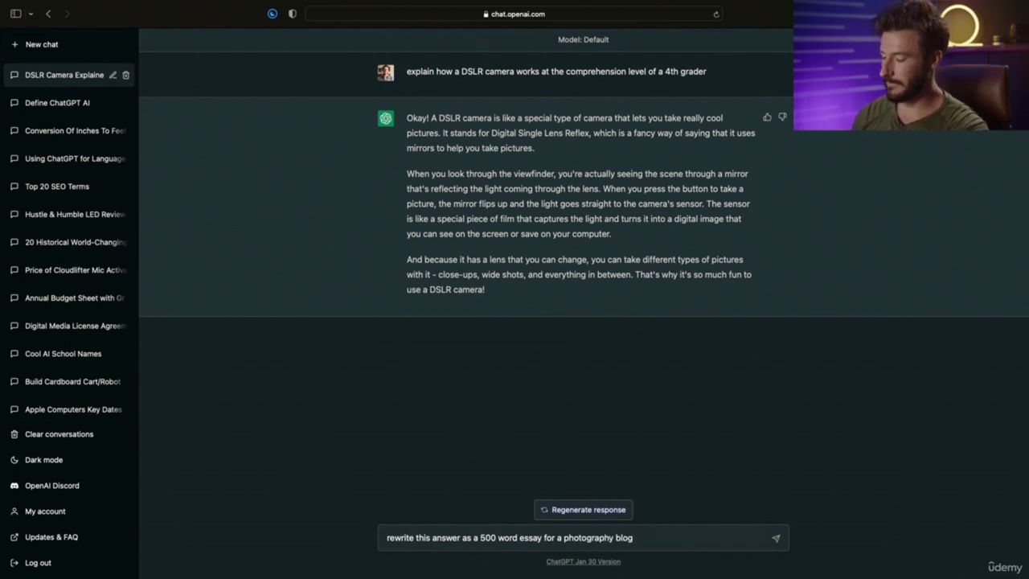
{"action": "key", "text": "Return"}
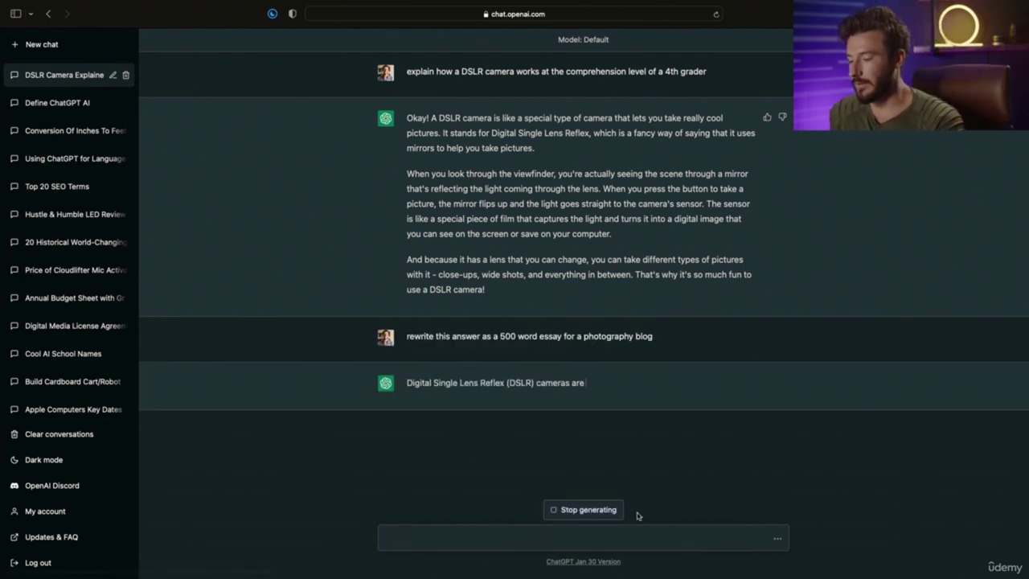
Step: Read through the generated photography blog essay to its conclusion
{"action": "left_click", "coordinate": [561, 514]}
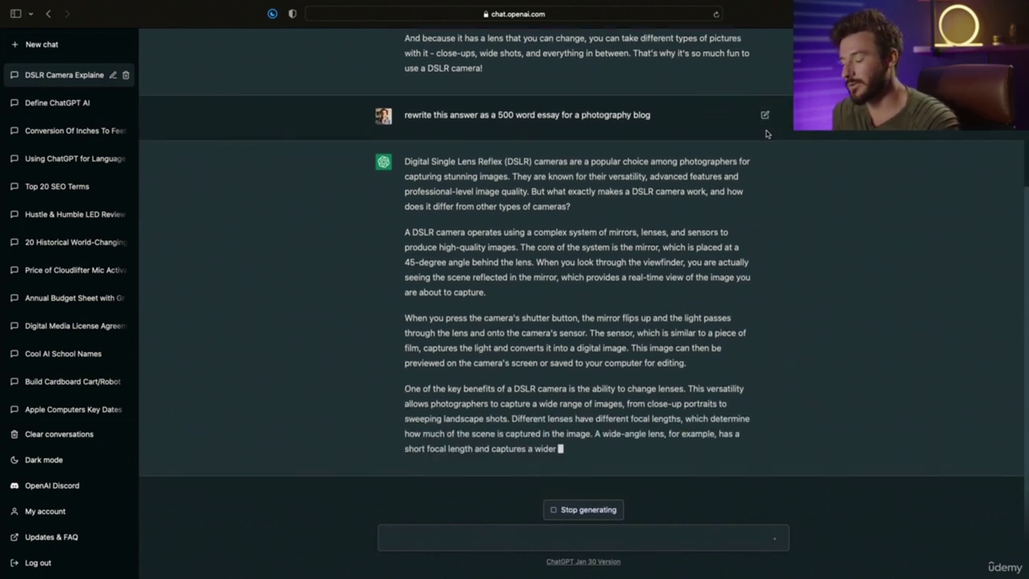
{"action": "left_click", "coordinate": [765, 100]}
{"action": "left_click", "coordinate": [613, 94]}
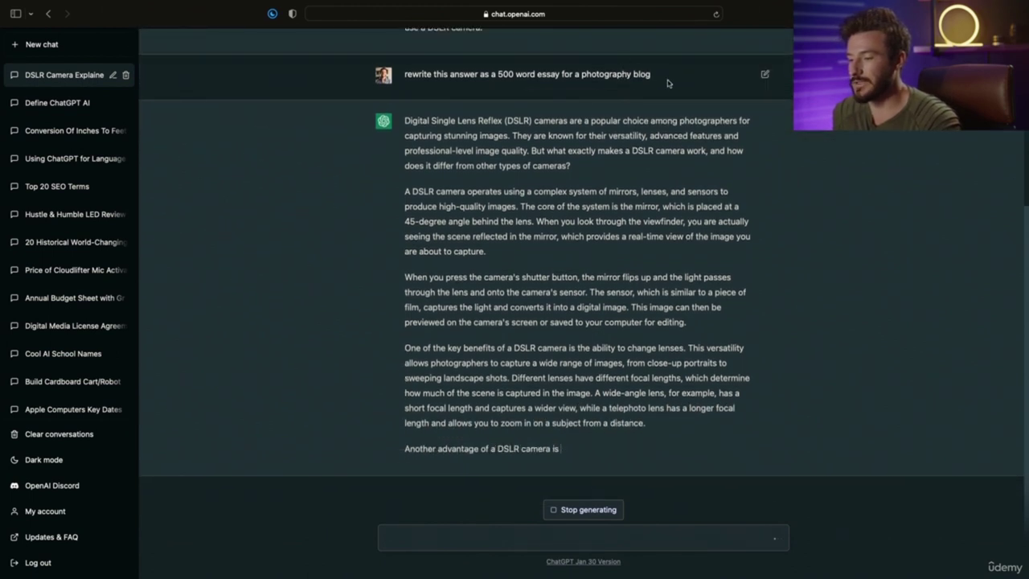
{"action": "left_click", "coordinate": [763, 59]}
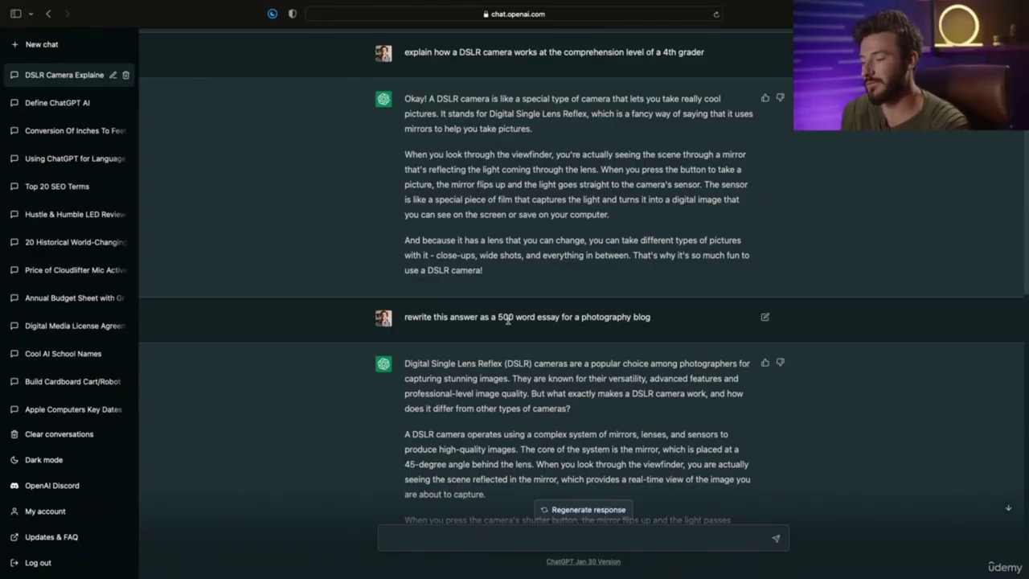
{"action": "scroll", "coordinate": [508, 320], "scroll_direction": "down", "scroll_amount": 10}
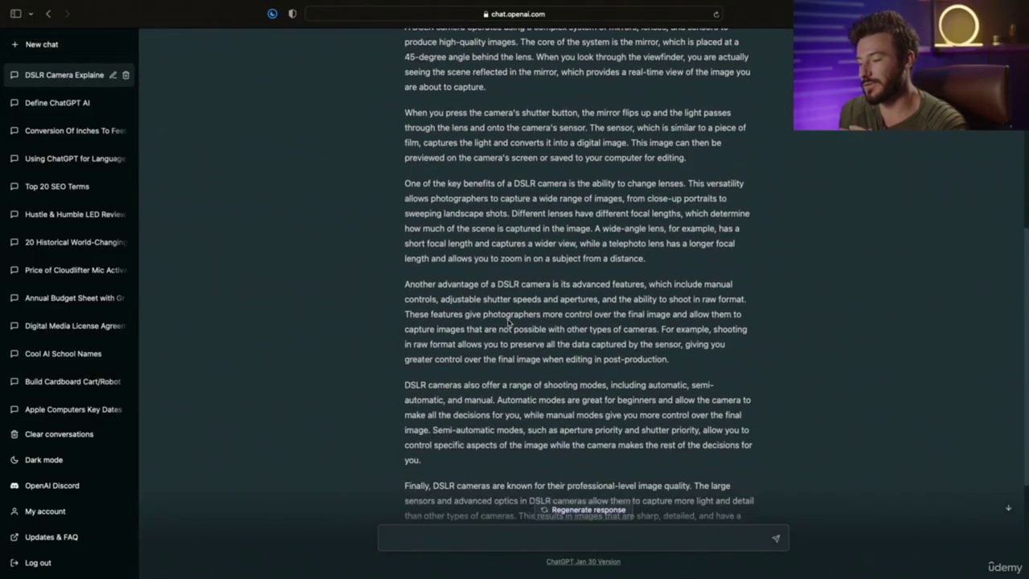
{"action": "scroll", "coordinate": [508, 320], "scroll_direction": "down", "scroll_amount": 4}
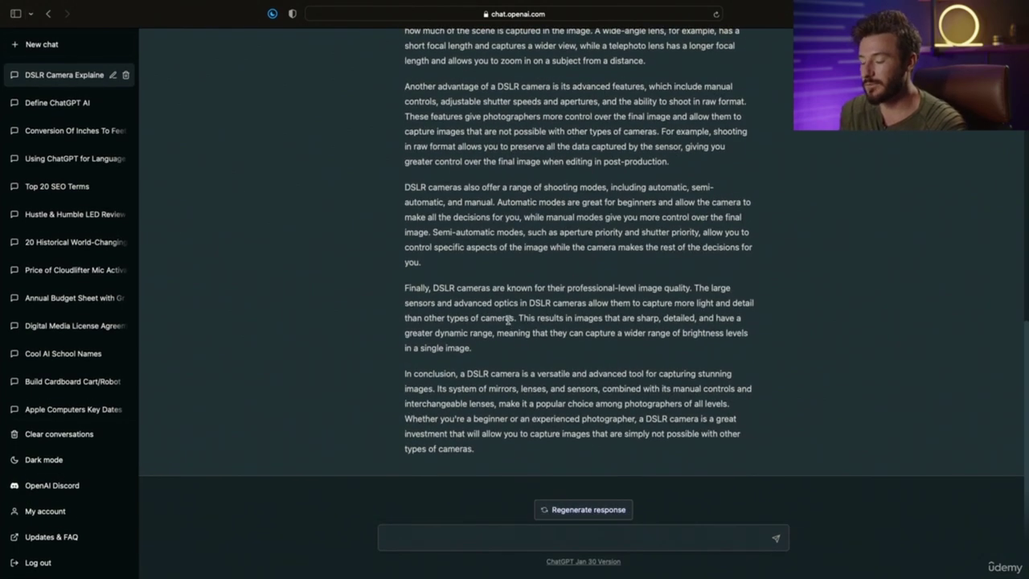
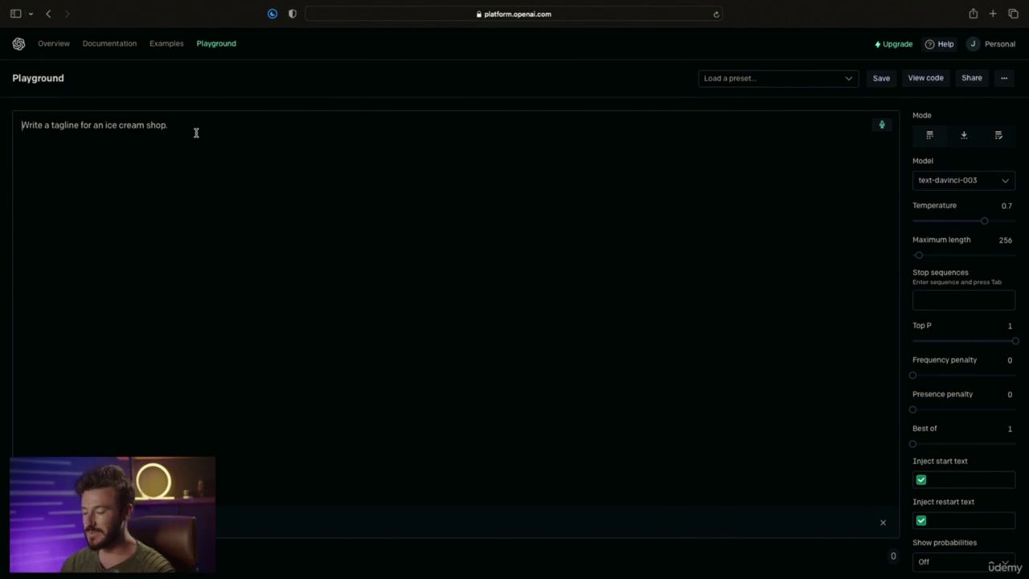
Step: In the OpenAI Playground, submit the prompt "what is the capital of alaska"
{"action": "type", "text": "what is the capital of alaska"}
{"action": "key", "text": "Return"}
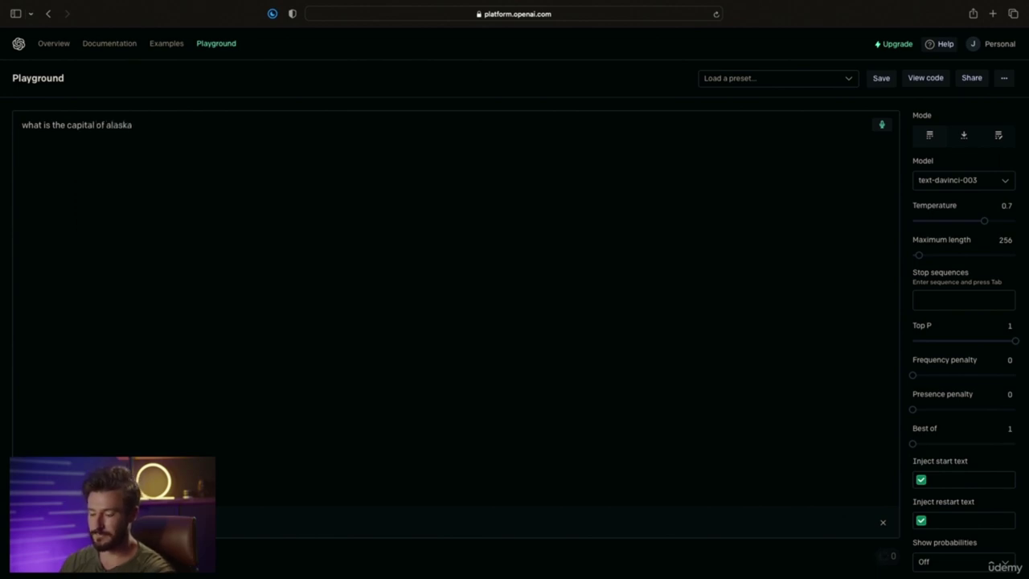
{"action": "key", "text": "super+Return"}
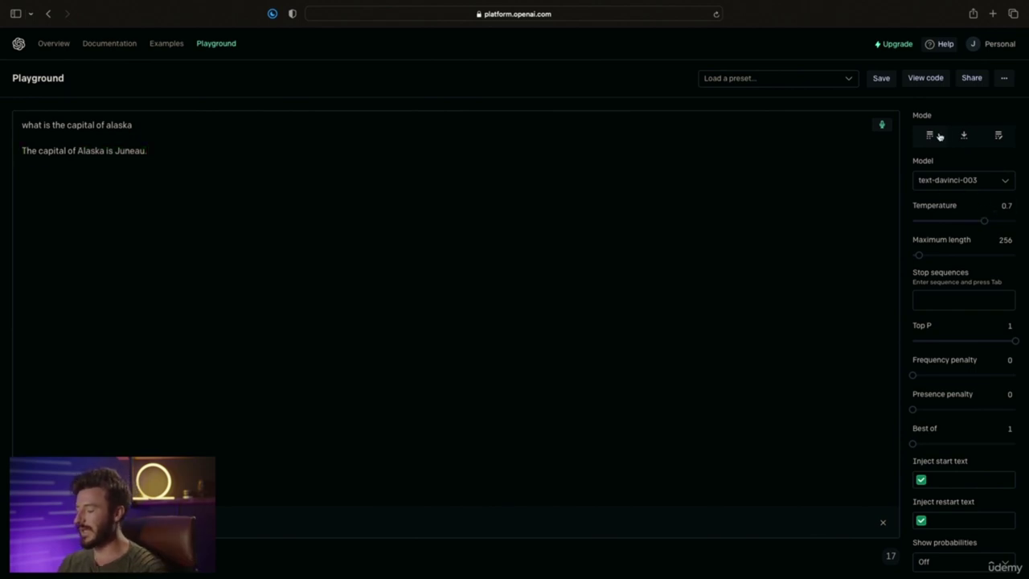
Step: Examine the available models and the explanation of the Maximum length setting
{"action": "left_click", "coordinate": [980, 186]}
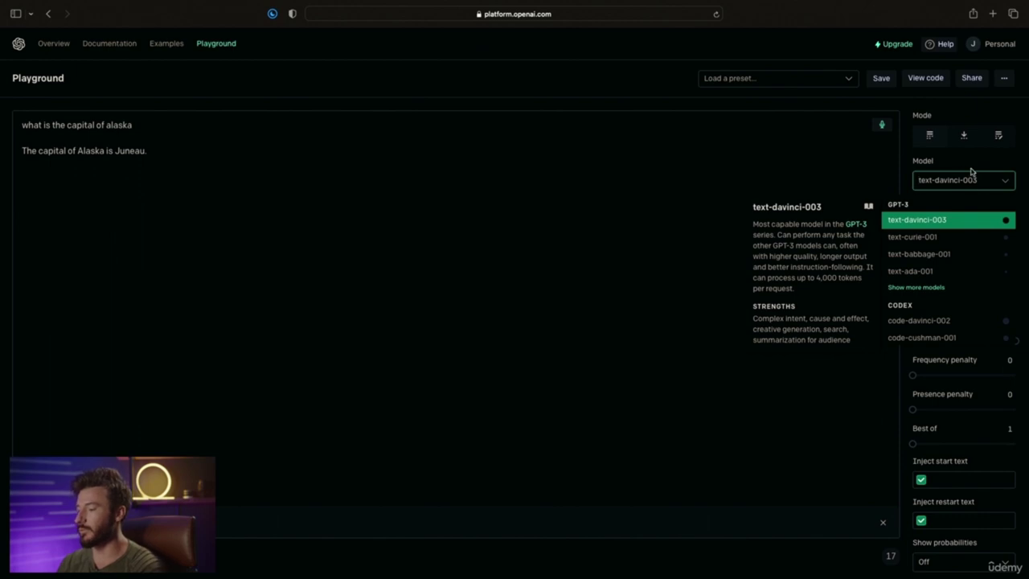
{"action": "left_click", "coordinate": [965, 168]}
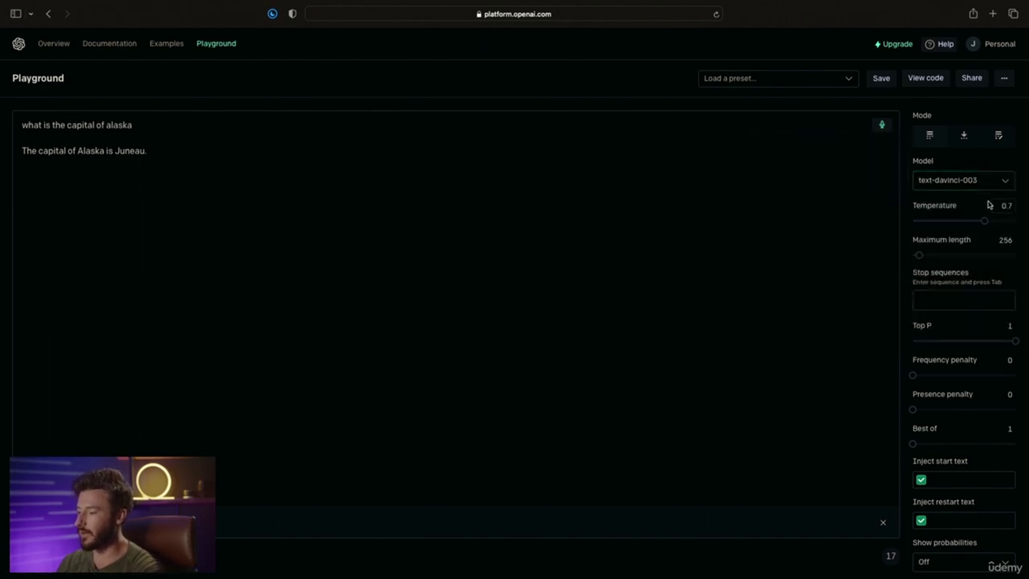
{"action": "mouse_move", "coordinate": [1000, 246]}
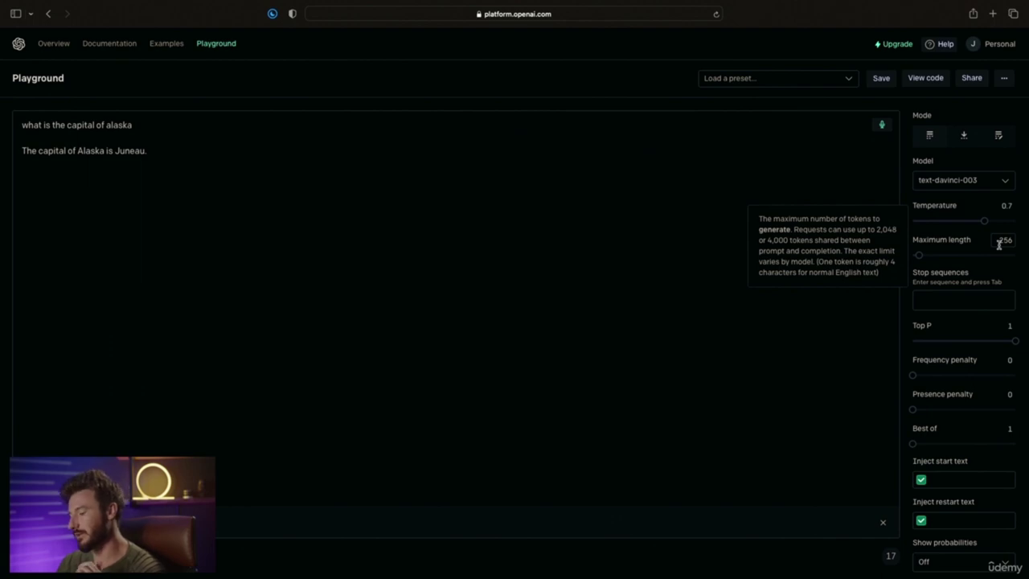
Step: Submit the prompt "write me a 150 word overview about the history of Juneau" below the Alaska capital answer
{"action": "key", "text": "Return"}
{"action": "key", "text": "Return"}
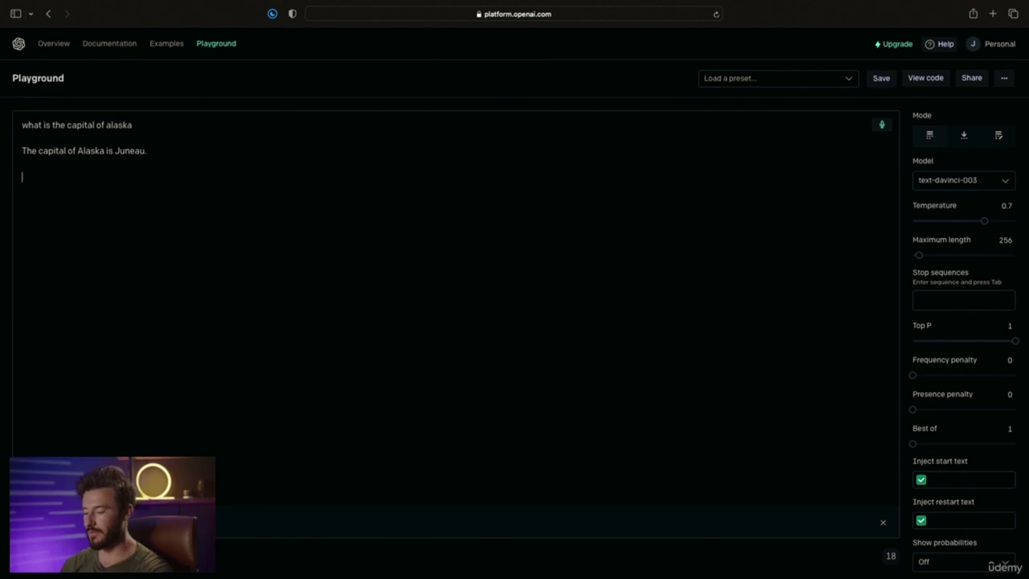
{"action": "type", "text": "writ"}
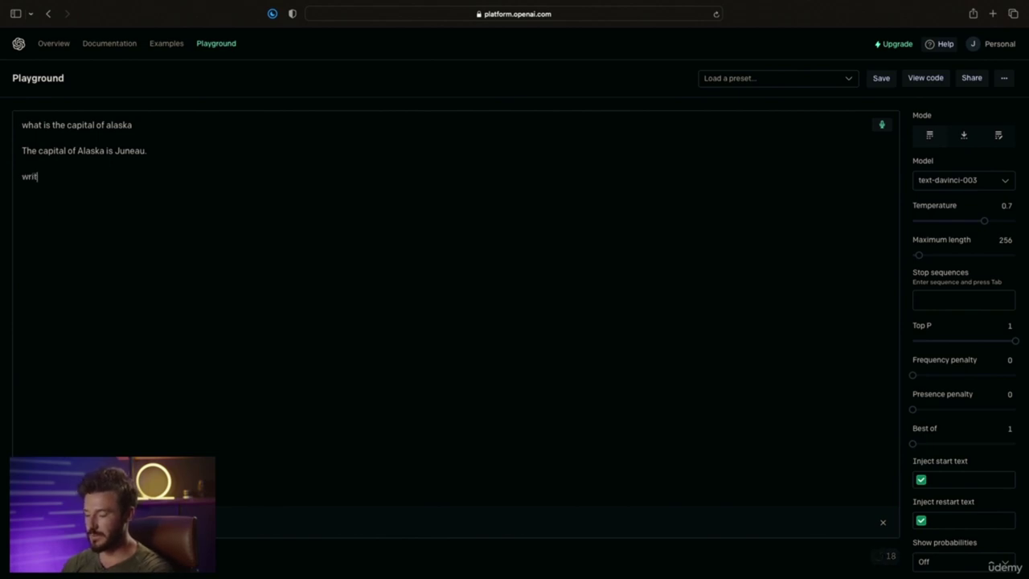
{"action": "type", "text": "e me a 150 word overview abo"}
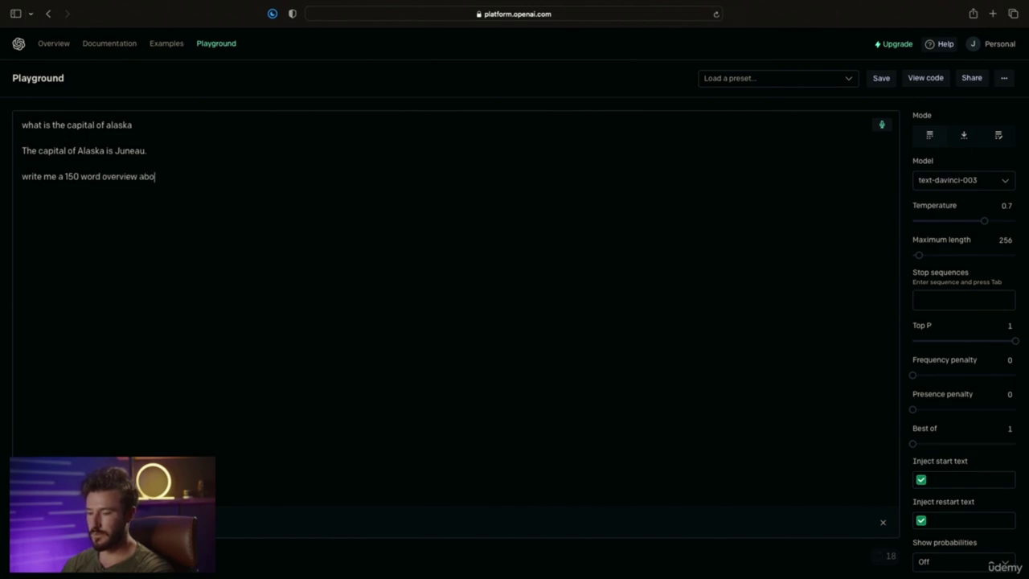
{"action": "type", "text": "ut the history"}
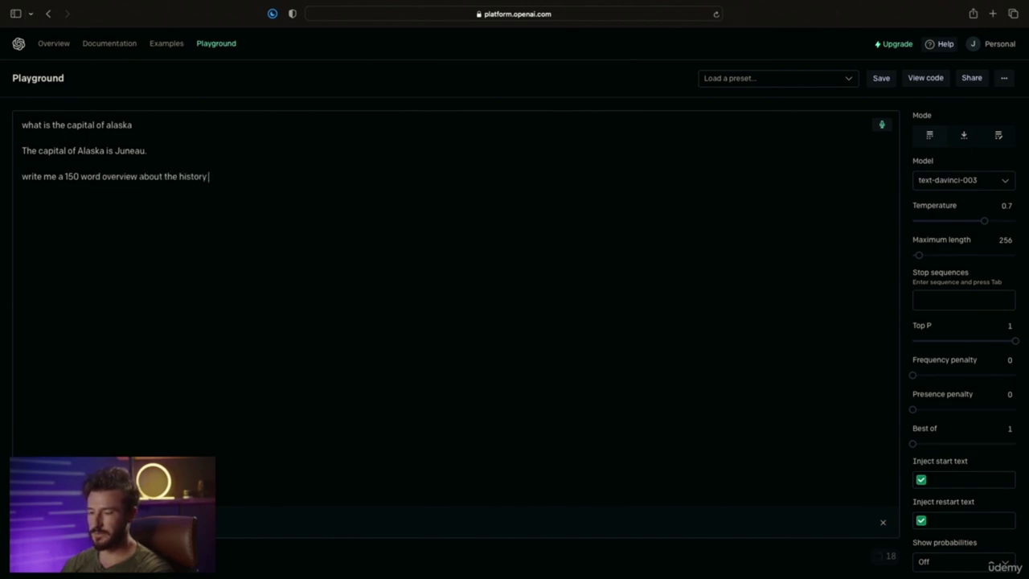
{"action": "type", "text": " of Juneau"}
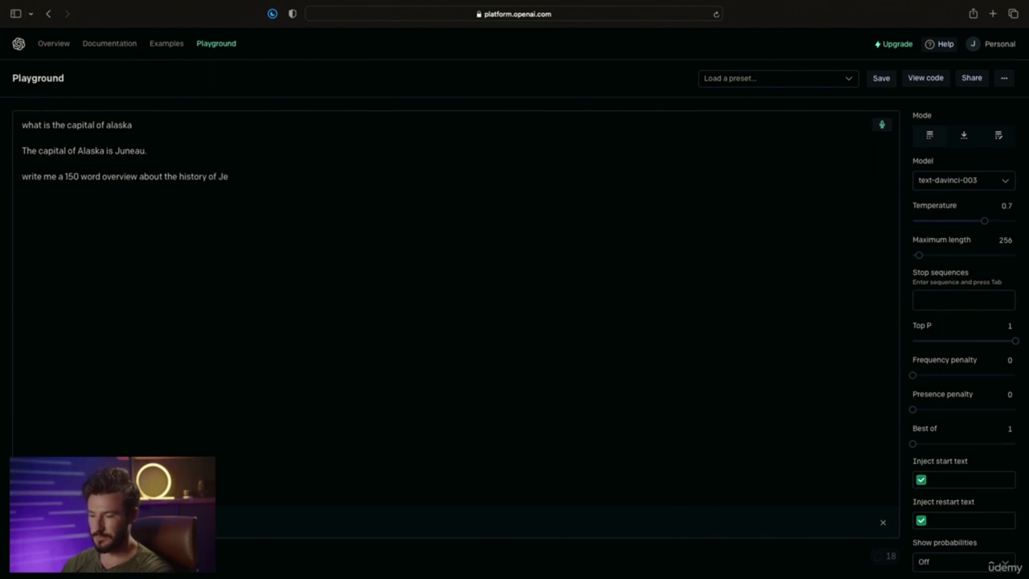
{"action": "key", "text": "ctrl+Return"}
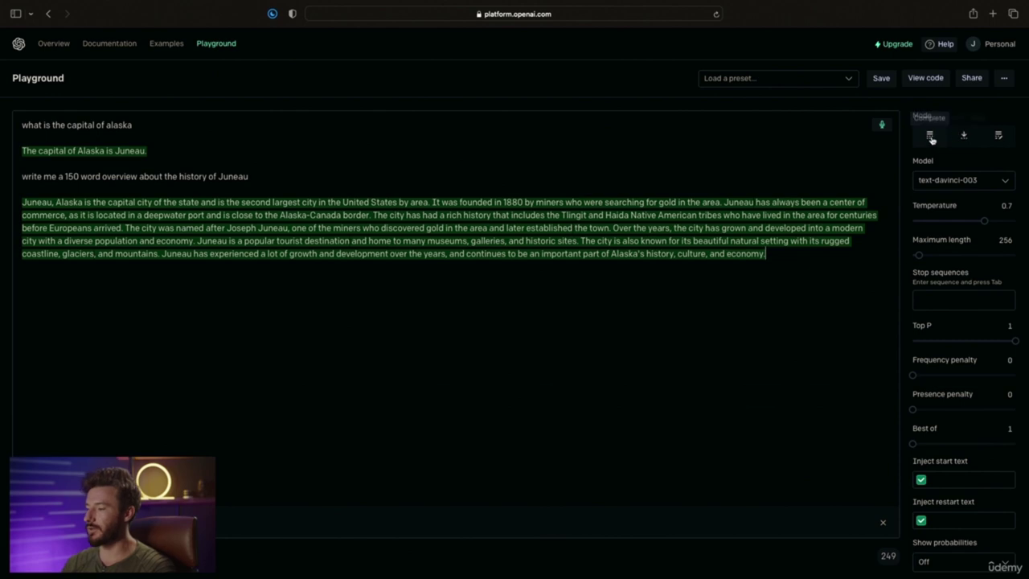
Step: Switch to Insert mode and add an [insert] marker before the sentence beginning "Over the years" in the Juneau overview
{"action": "left_click", "coordinate": [964, 136]}
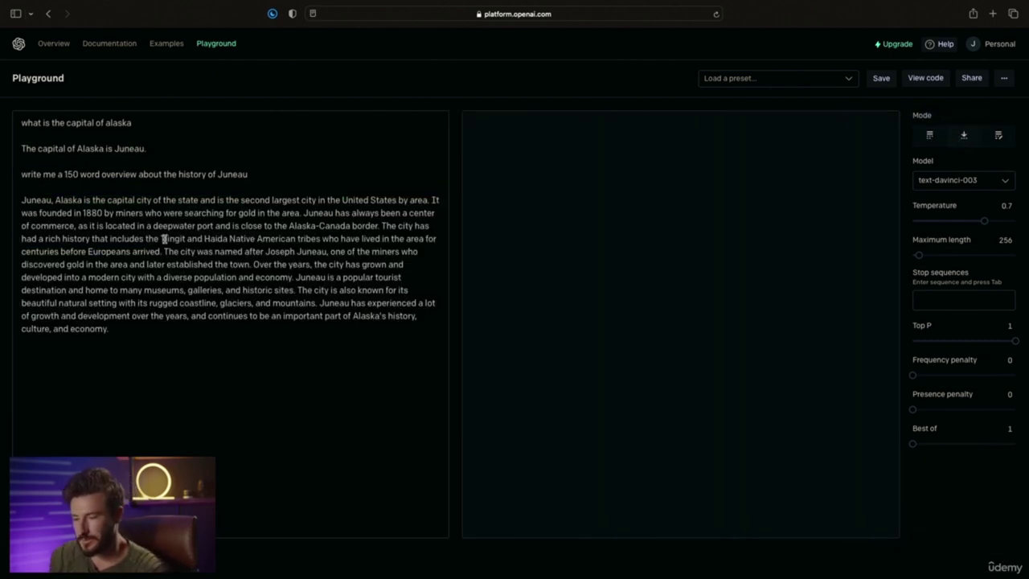
{"action": "left_click_drag", "start_coordinate": [164, 252], "coordinate": [325, 253]}
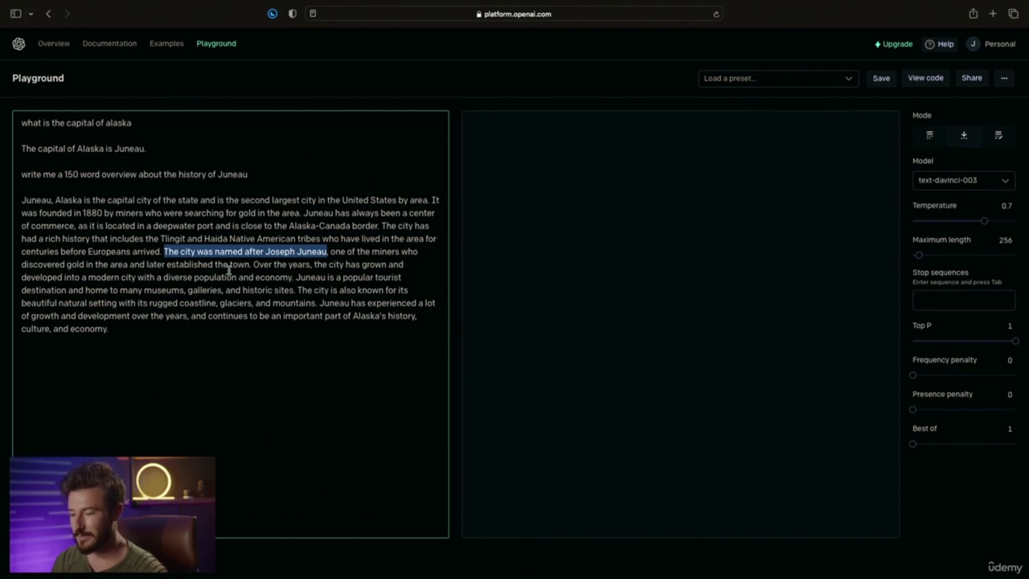
{"action": "left_click", "coordinate": [254, 264]}
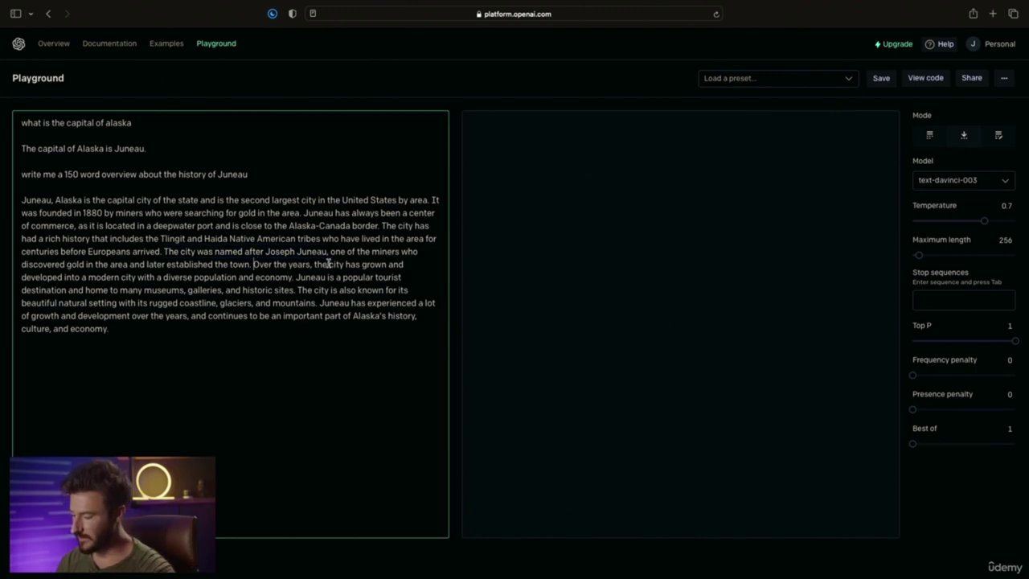
{"action": "type", "text": "[insert]"}
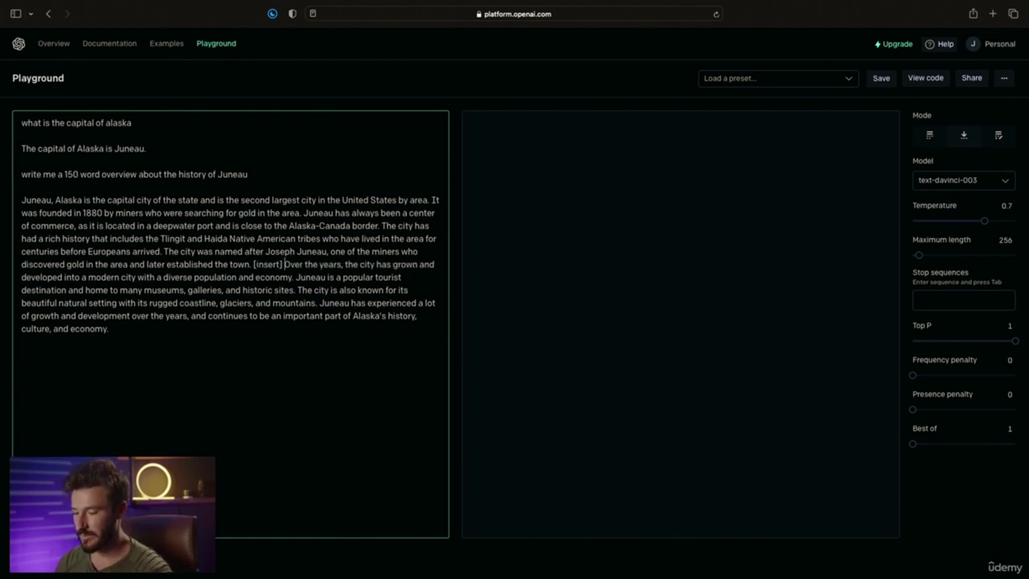
{"action": "left_click", "coordinate": [5, 531]}
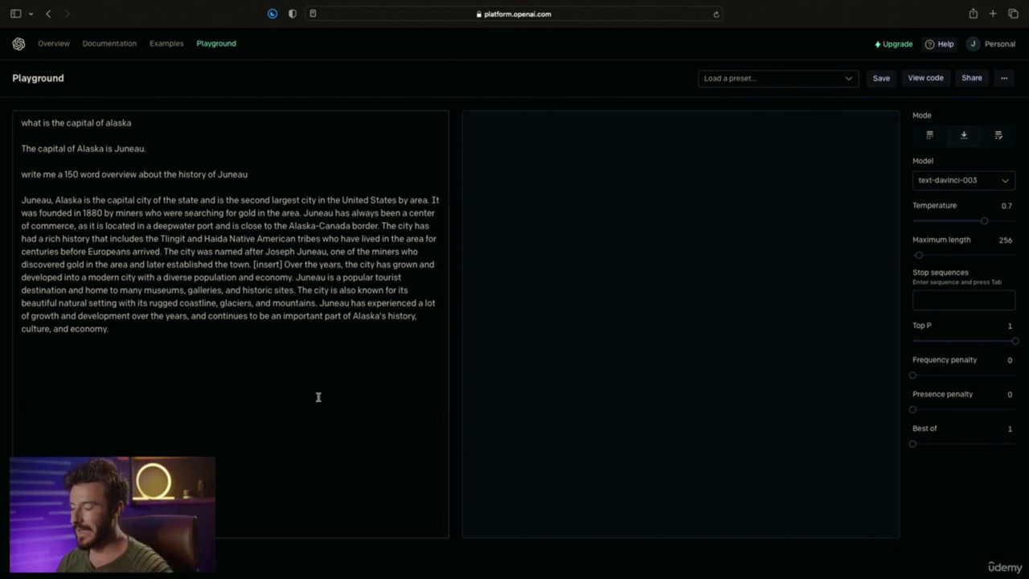
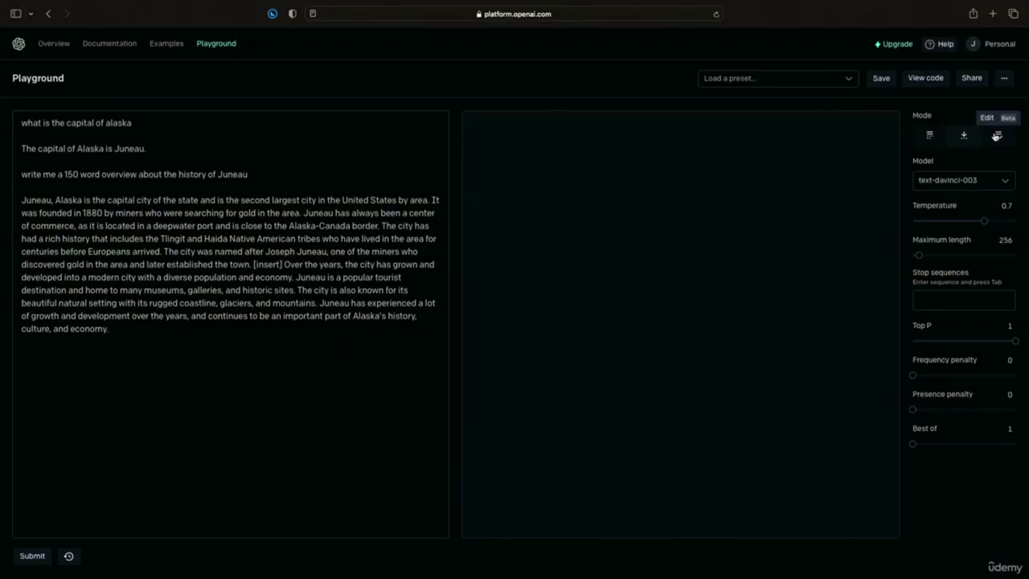
Step: Switch to Edit mode and submit the instruction "remove [insert]" for the Juneau text
{"action": "left_click", "coordinate": [998, 135]}
{"action": "left_click", "coordinate": [111, 515]}
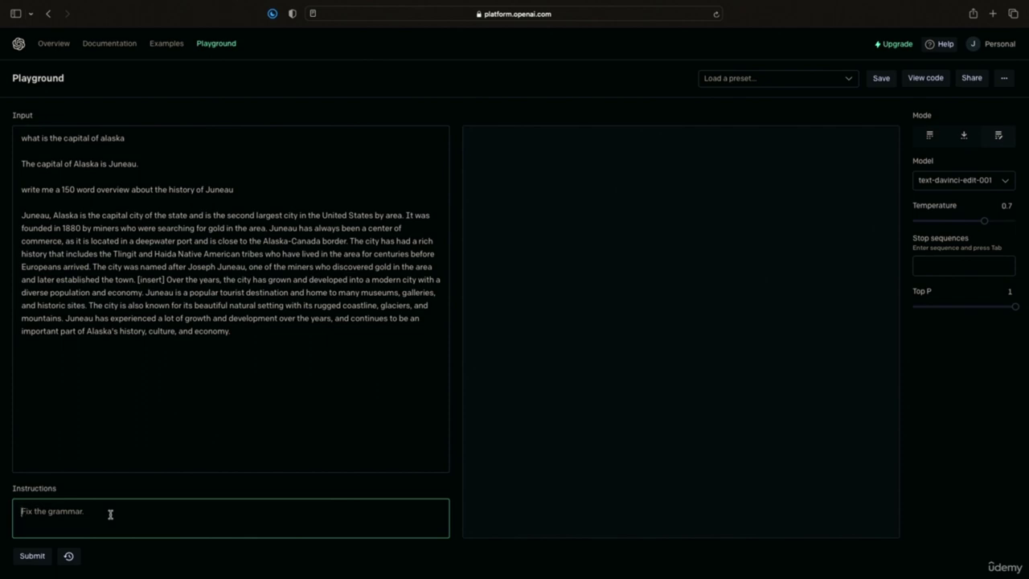
{"action": "left_click_drag", "start_coordinate": [137, 279], "coordinate": [168, 279]}
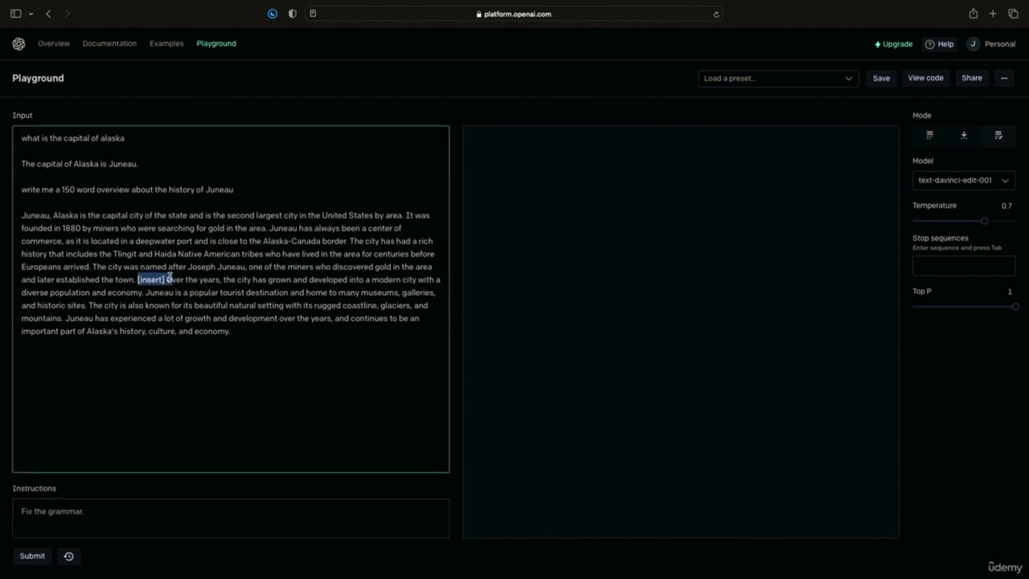
{"action": "left_click", "coordinate": [57, 514]}
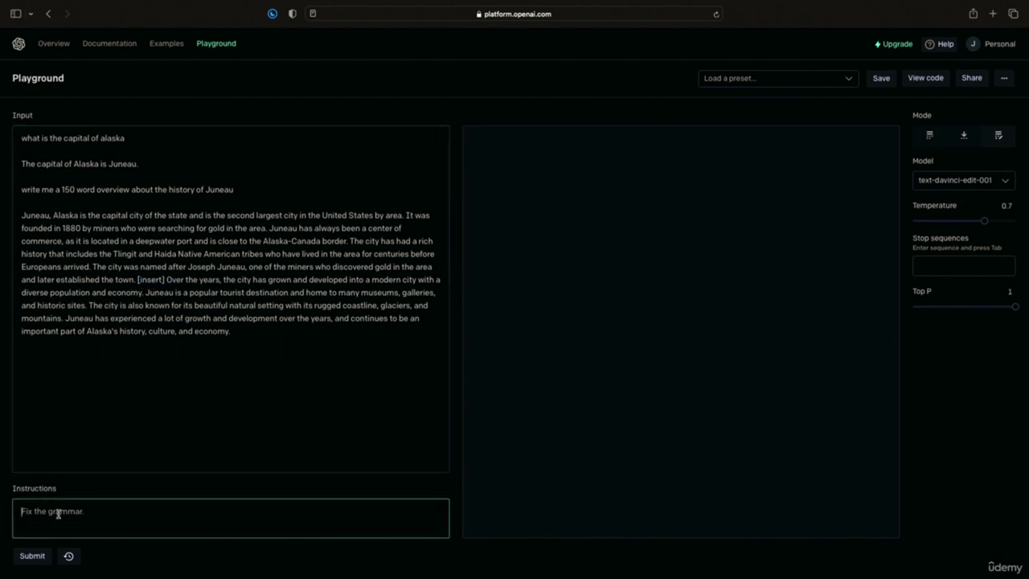
{"action": "type", "text": "remove [insert"}
{"action": "left_click", "coordinate": [44, 555]}
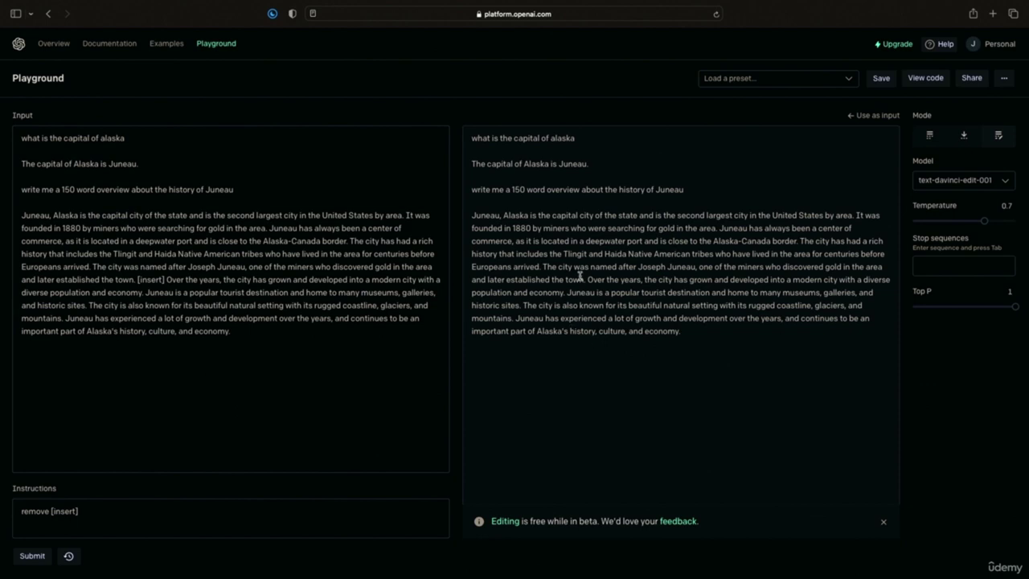
{"action": "double_click", "coordinate": [153, 278]}
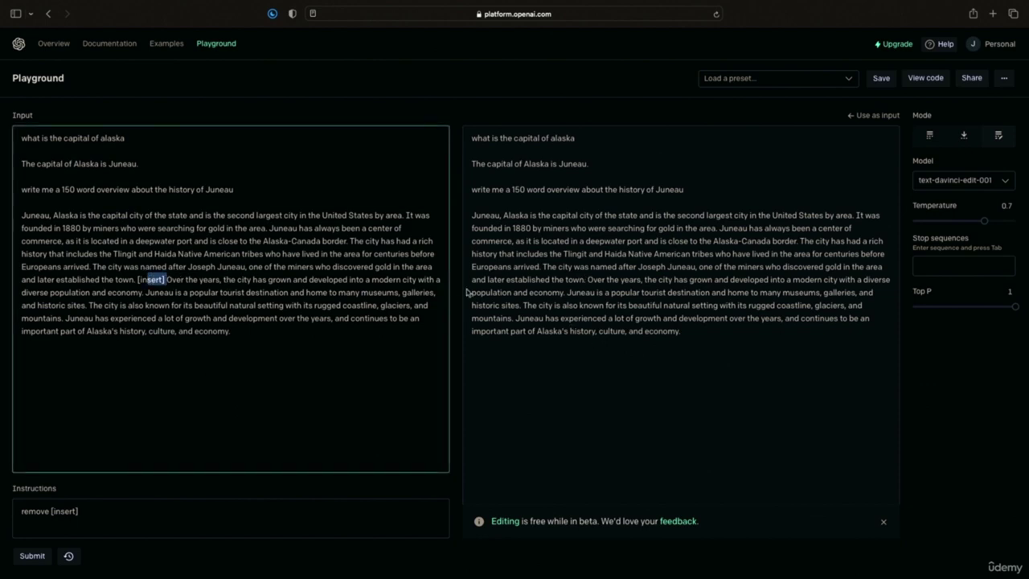
Step: Replace the editing instruction with "fix grammar" and submit it
{"action": "left_click", "coordinate": [102, 515]}
{"action": "key", "text": "super+a"}
{"action": "type", "text": "fix grammar"}
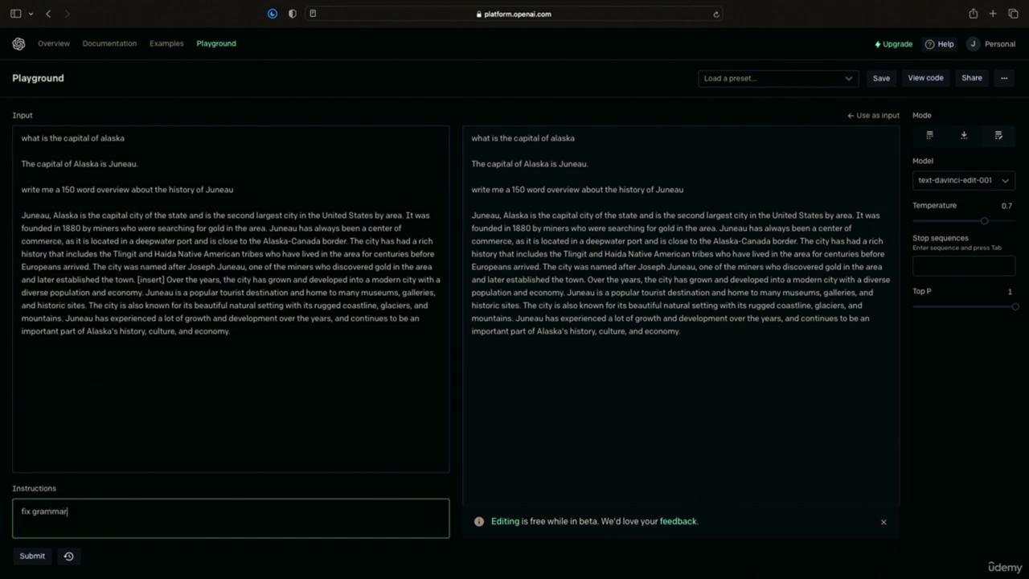
{"action": "left_click", "coordinate": [36, 555]}
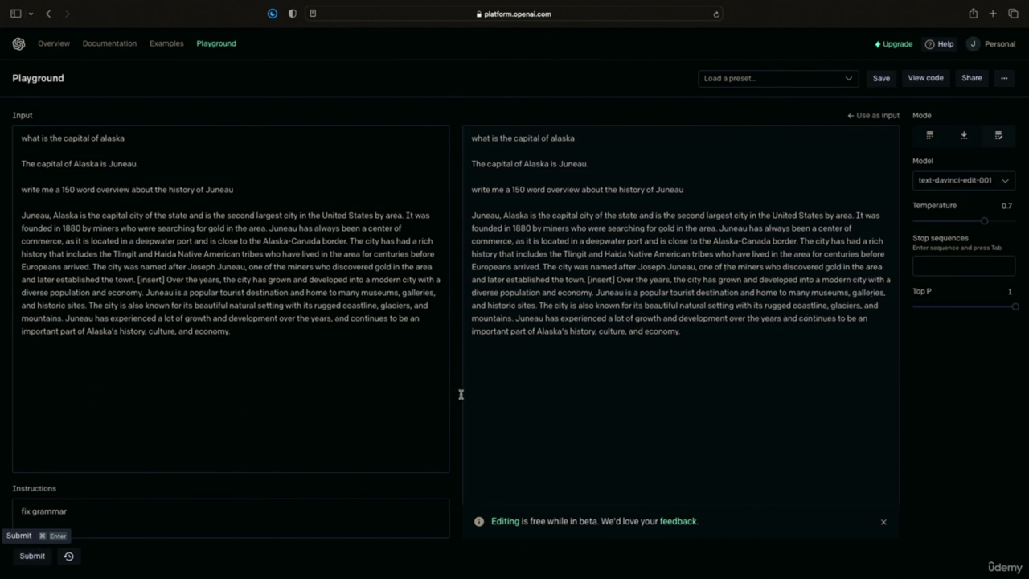
{"action": "left_click", "coordinate": [129, 515]}
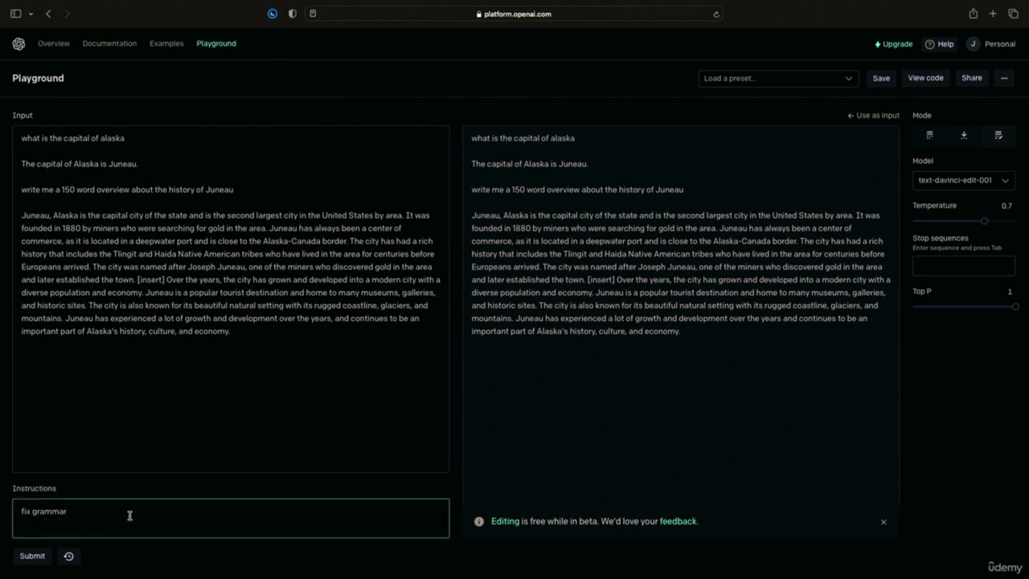
Step: Browse the prompts in the 30-day history, then close the history
{"action": "left_click", "coordinate": [74, 557]}
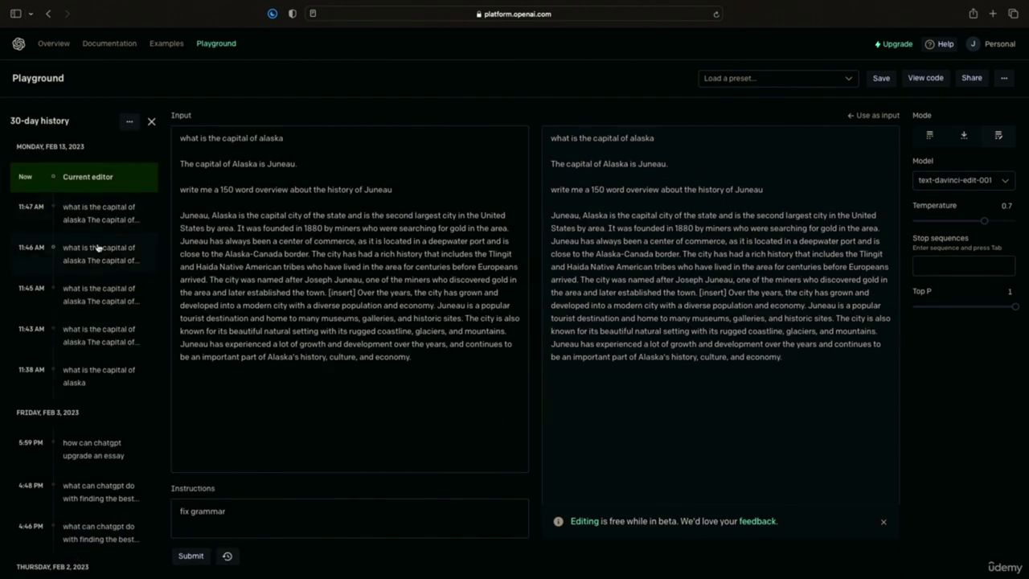
{"action": "scroll", "coordinate": [95, 245], "scroll_direction": "down", "scroll_amount": 2}
{"action": "scroll", "coordinate": [90, 237], "scroll_direction": "up", "scroll_amount": 2}
{"action": "scroll", "coordinate": [92, 237], "scroll_direction": "down", "scroll_amount": 5}
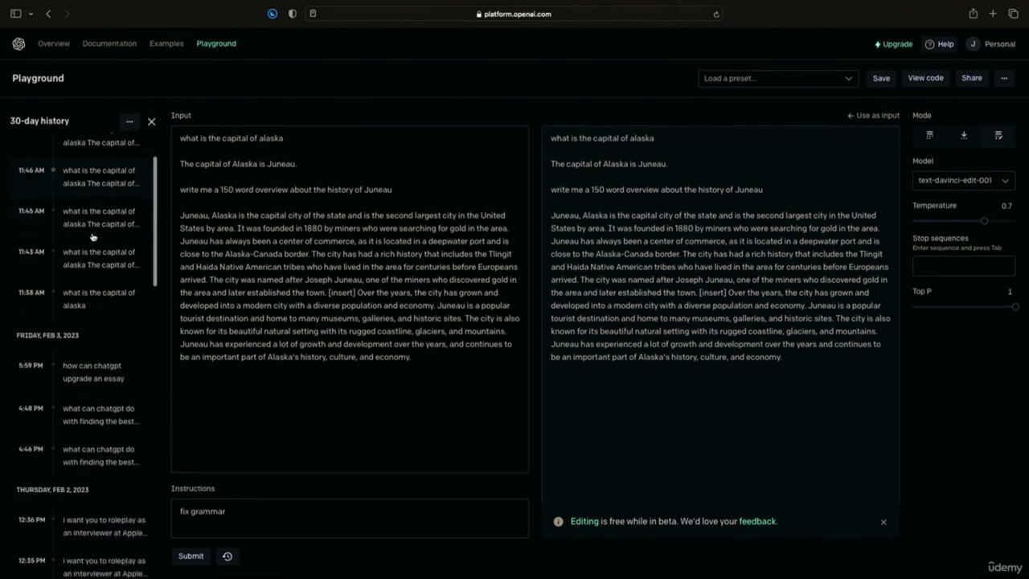
{"action": "scroll", "coordinate": [95, 235], "scroll_direction": "up", "scroll_amount": 6}
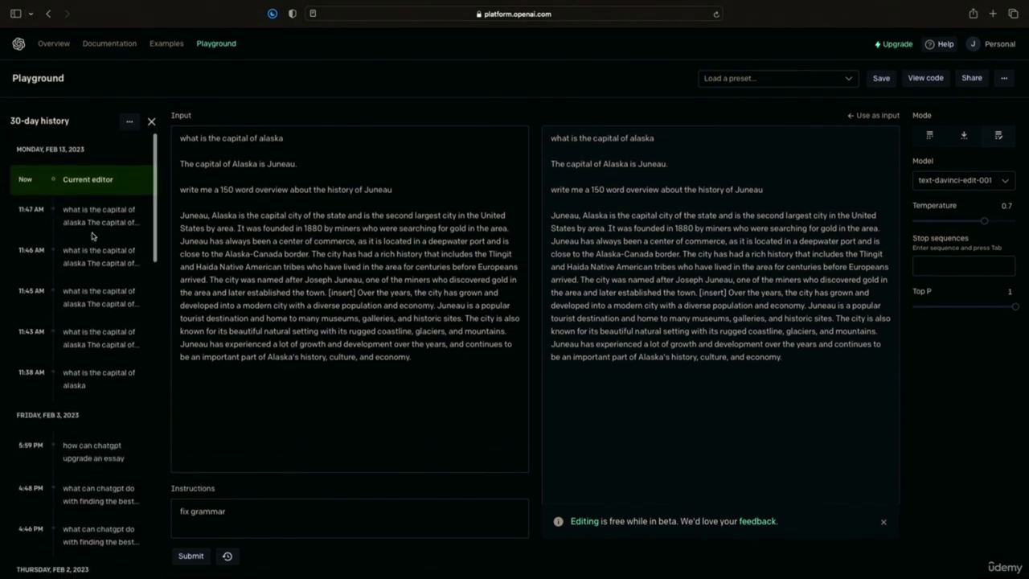
{"action": "scroll", "coordinate": [67, 214], "scroll_direction": "down", "scroll_amount": 4}
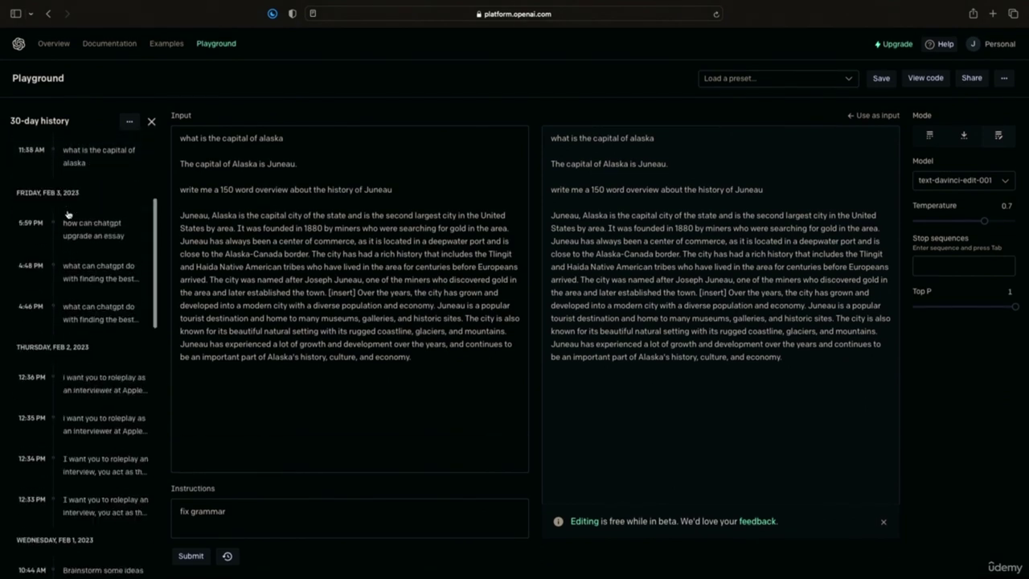
{"action": "left_click", "coordinate": [151, 121]}
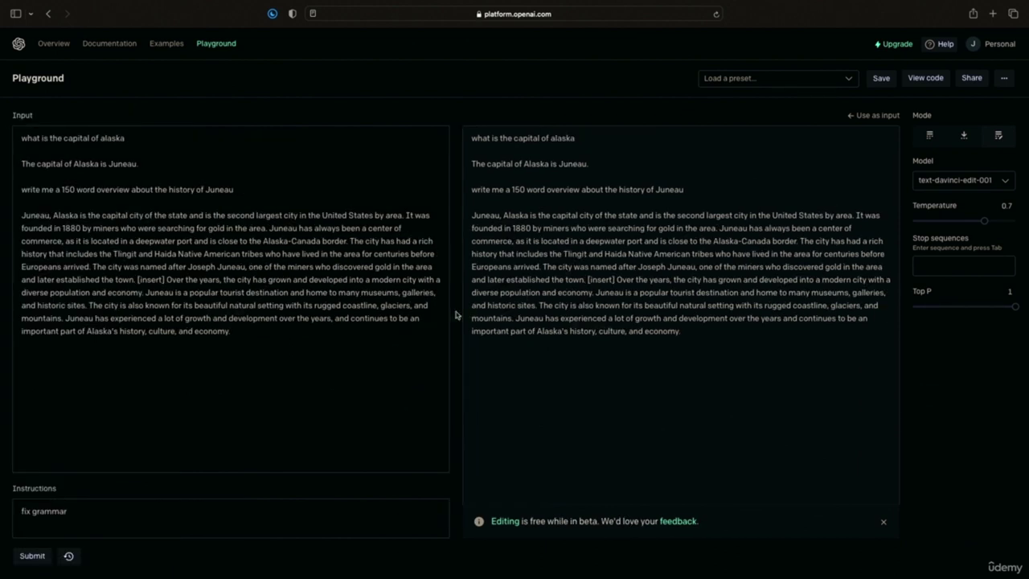
Step: Use the edited Juneau output as the new input text
{"action": "left_click_drag", "start_coordinate": [535, 216], "coordinate": [727, 345]}
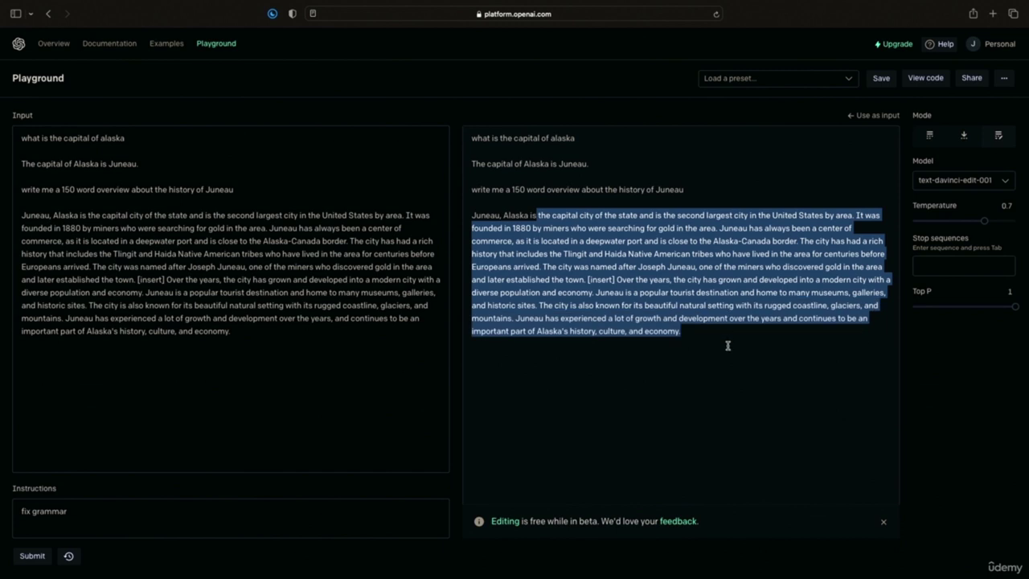
{"action": "left_click", "coordinate": [868, 117]}
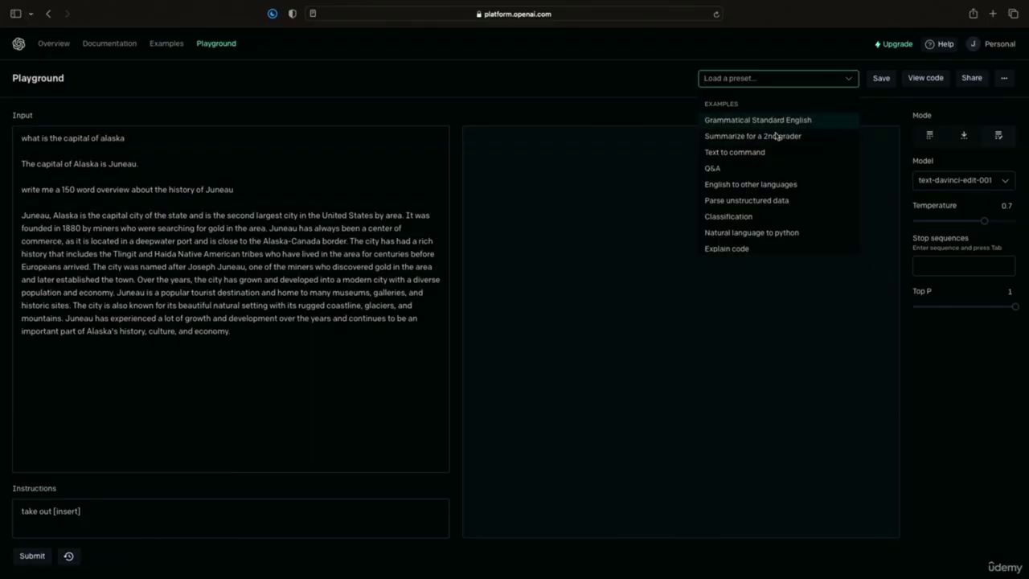
Step: Load the Q&A example preset, accepting that unsaved changes are discarded
{"action": "scroll", "coordinate": [773, 156], "scroll_direction": "down", "scroll_amount": 3}
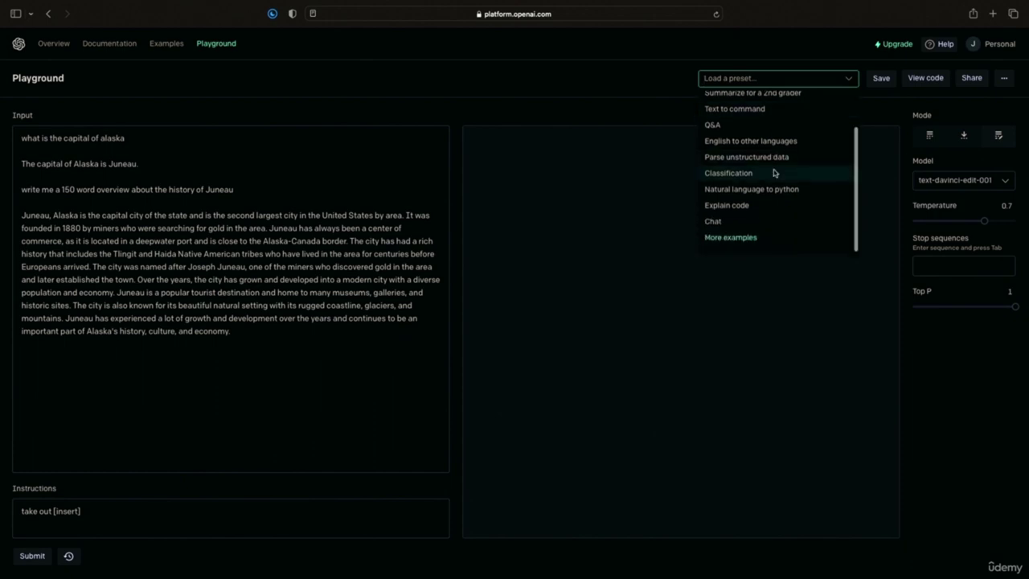
{"action": "scroll", "coordinate": [774, 172], "scroll_direction": "up", "scroll_amount": 3}
{"action": "left_click", "coordinate": [758, 171]}
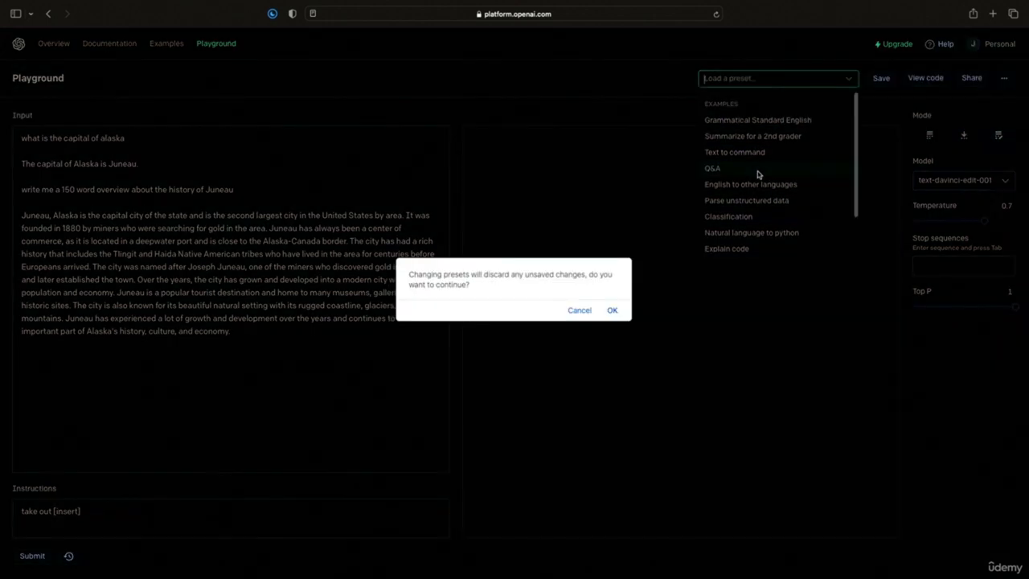
{"action": "left_click", "coordinate": [611, 310]}
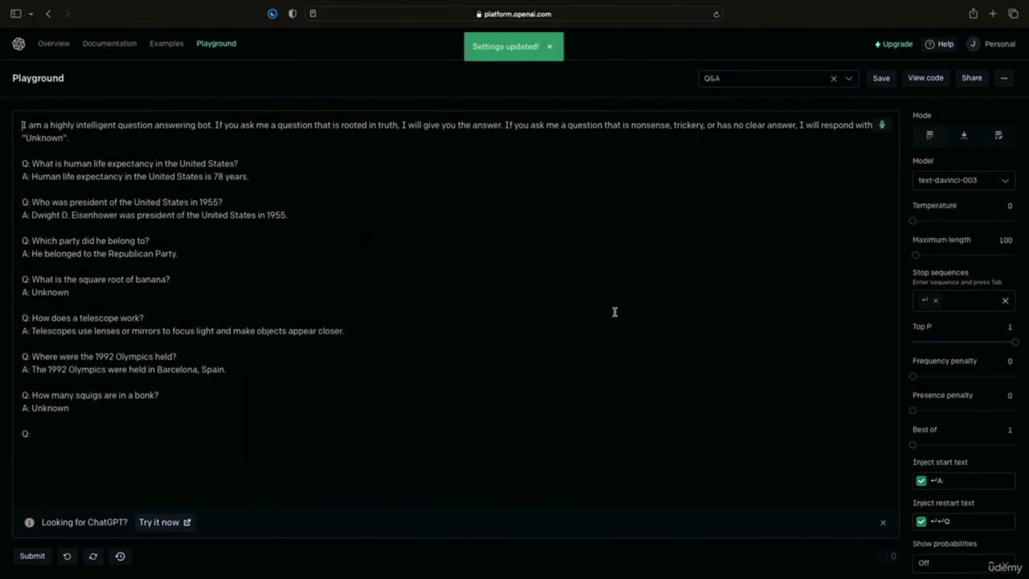
Step: Review the preset's sample questions and answers about telescopes, the 1992 Olympics and squigs in a bonk
{"action": "left_click", "coordinate": [84, 432]}
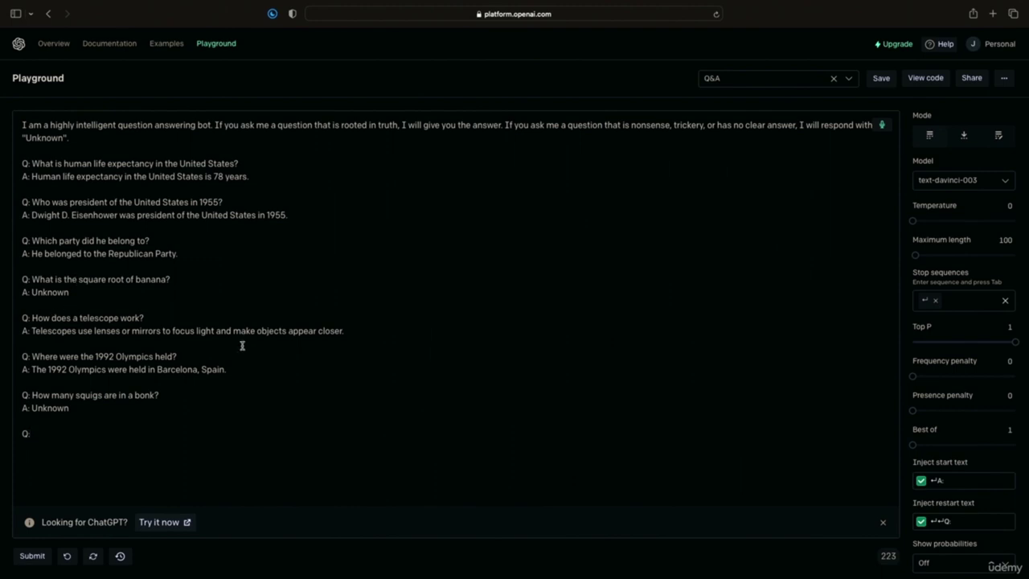
{"action": "left_click_drag", "start_coordinate": [48, 319], "coordinate": [147, 319]}
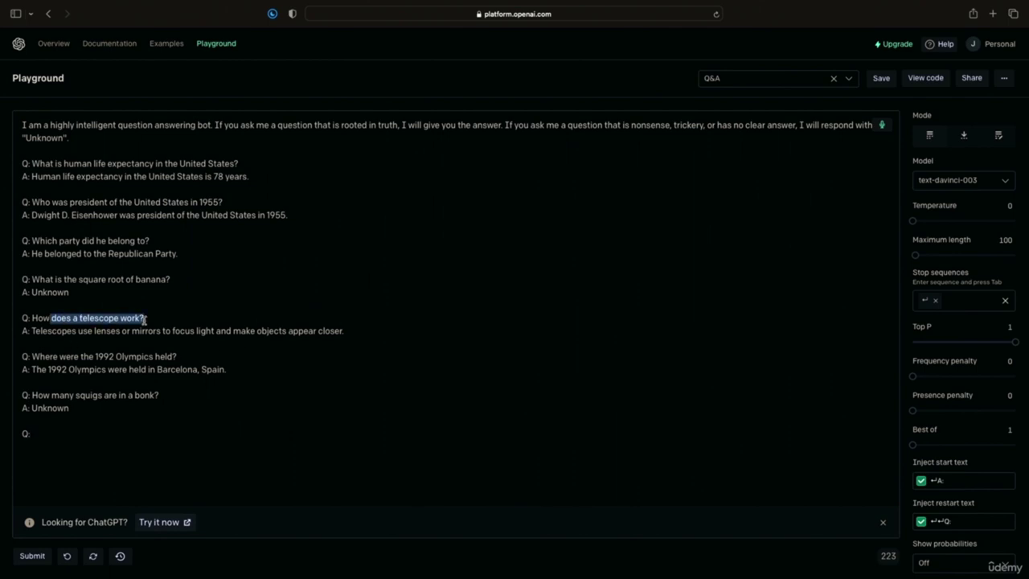
{"action": "left_click_drag", "start_coordinate": [72, 331], "coordinate": [276, 331]}
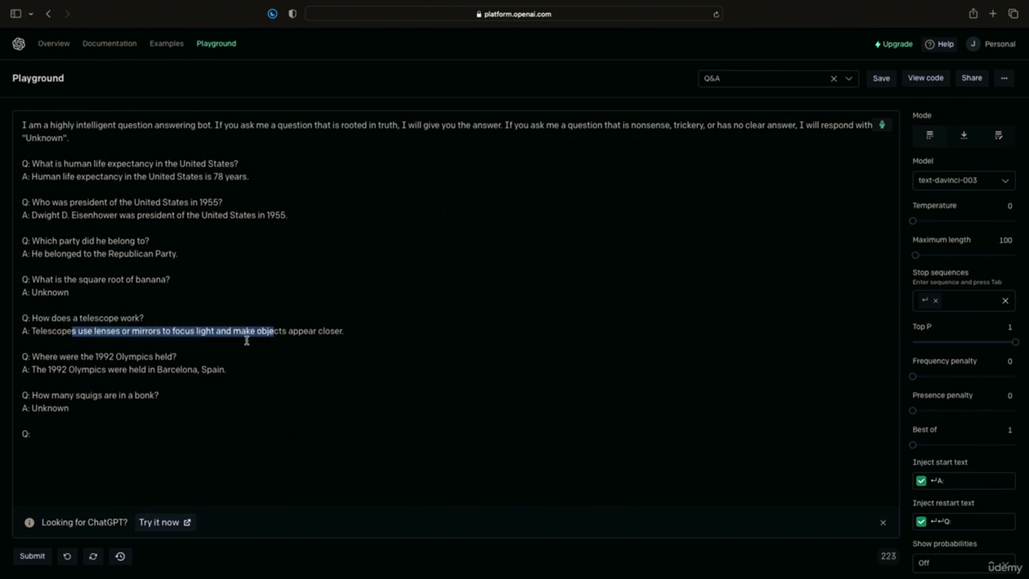
{"action": "left_click_drag", "start_coordinate": [50, 356], "coordinate": [180, 357]}
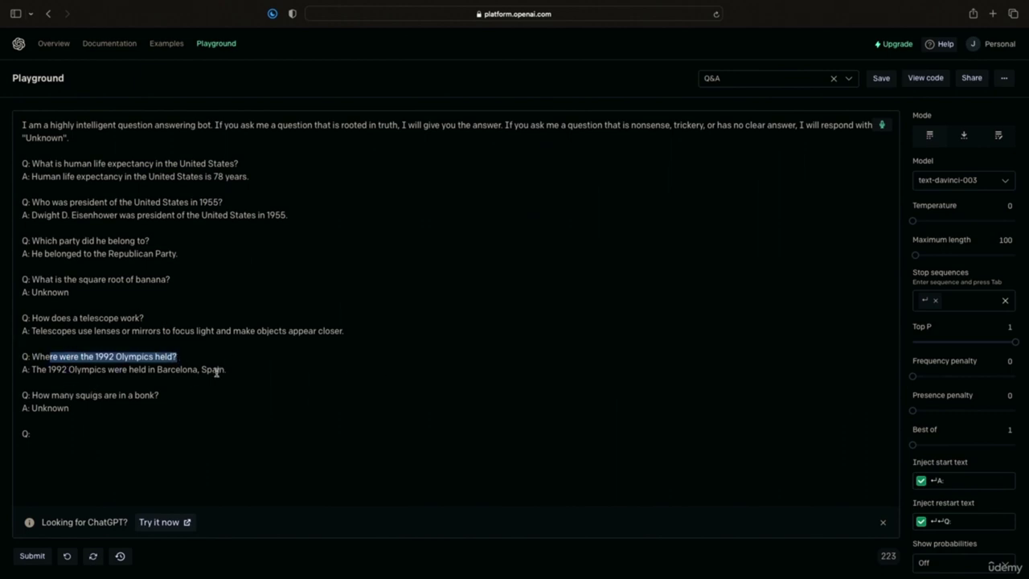
{"action": "left_click_drag", "start_coordinate": [51, 394], "coordinate": [165, 393]}
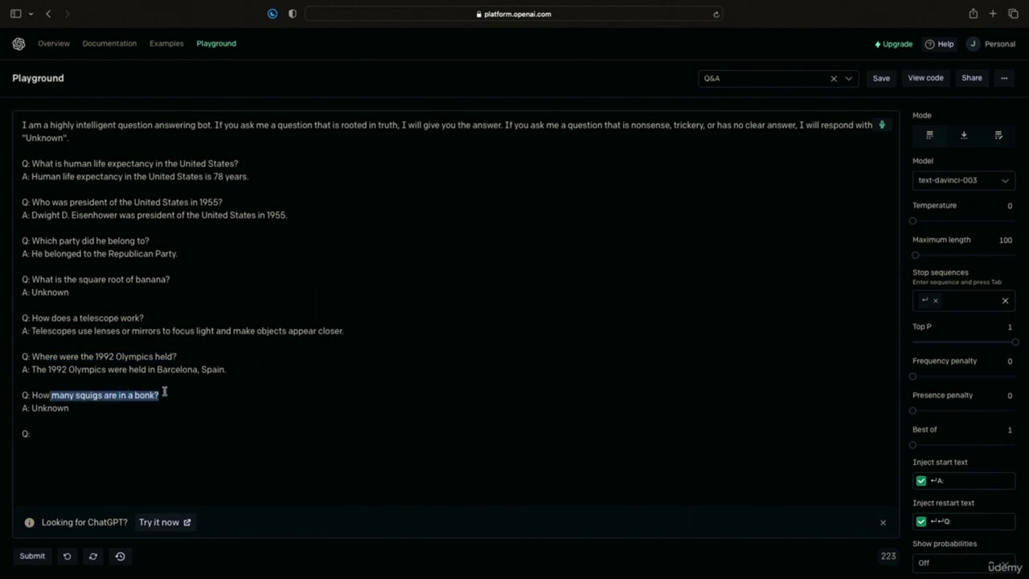
Step: Add the question "who was the 20 president of the united states?" after the last Q: and submit it for completion
{"action": "left_click_drag", "start_coordinate": [78, 410], "coordinate": [14, 395]}
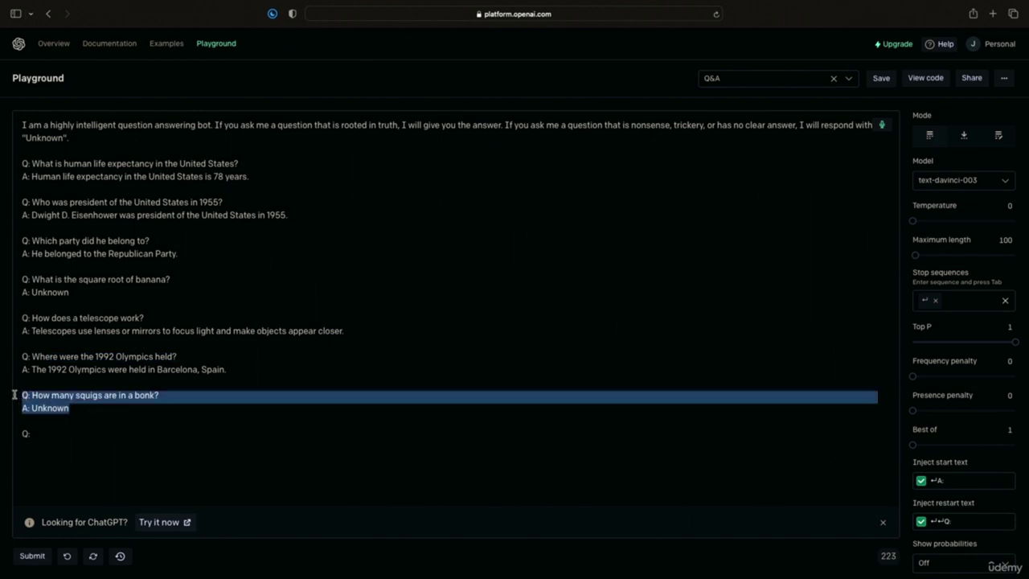
{"action": "left_click", "coordinate": [54, 433]}
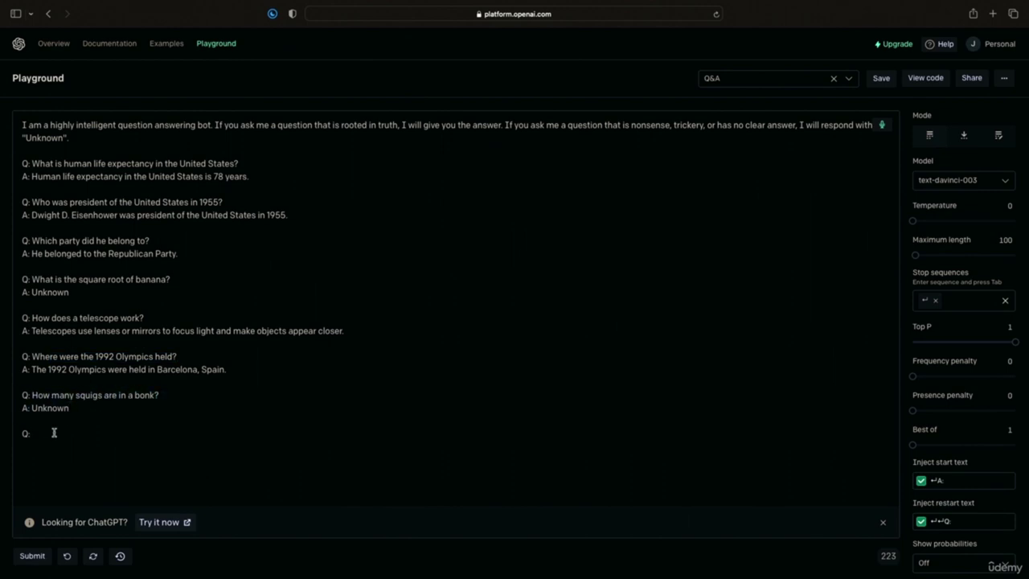
{"action": "type", "text": "who was the 20 pre"}
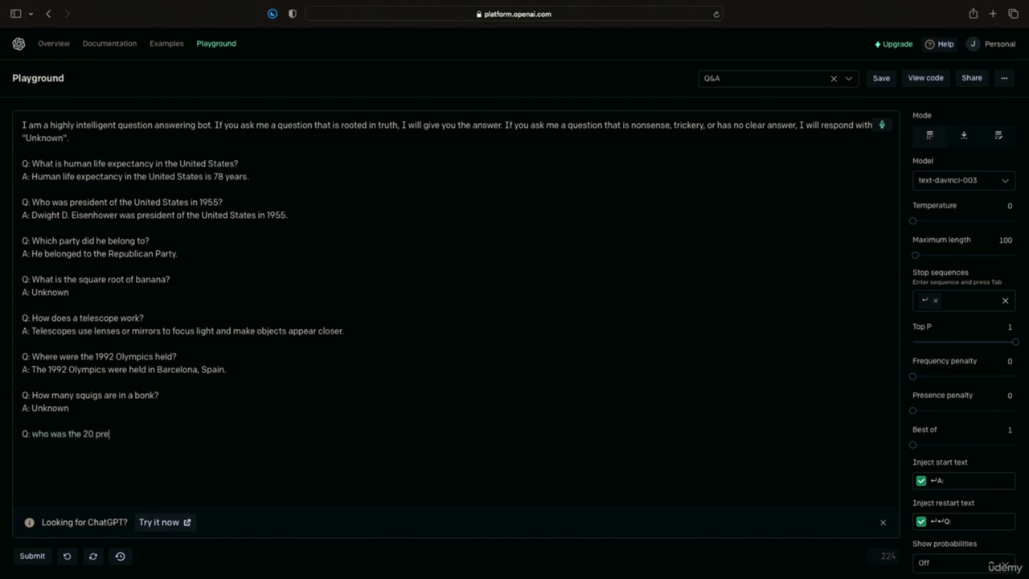
{"action": "type", "text": "sident of the united states?"}
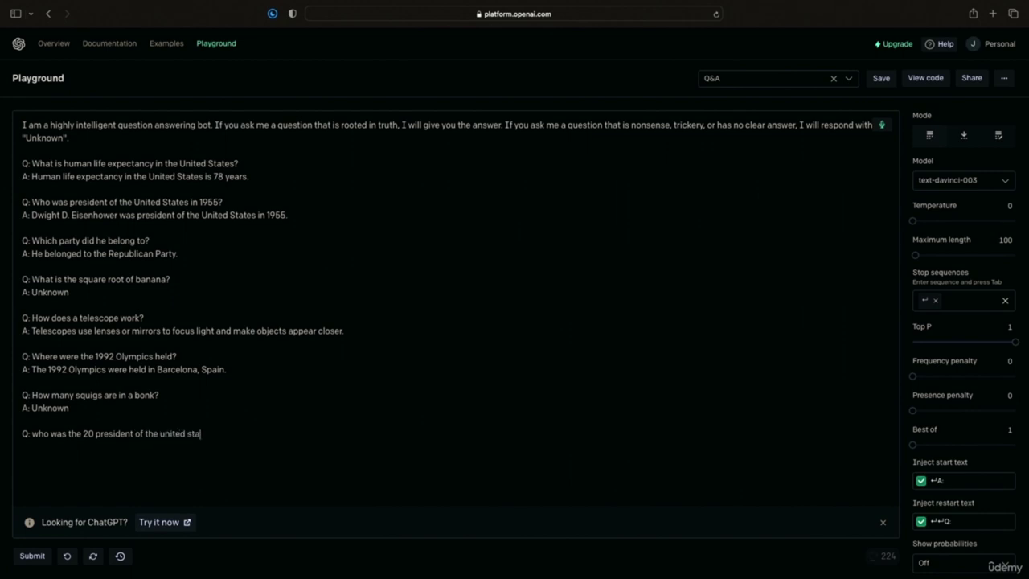
{"action": "key", "text": "super+Return"}
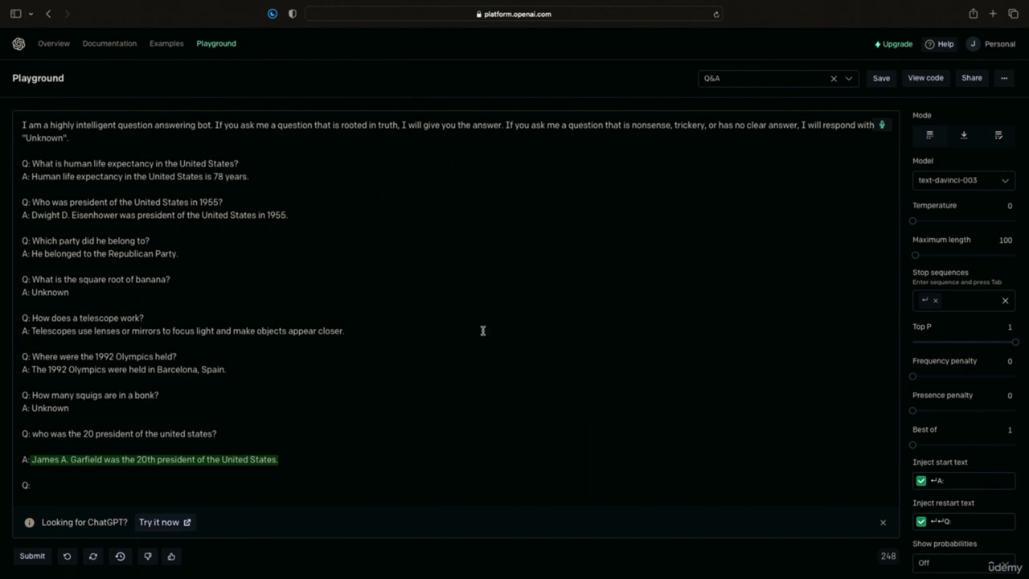
Step: Load the "Summarize for a 2nd grader" example preset, accepting that unsaved changes are discarded
{"action": "left_click", "coordinate": [848, 78]}
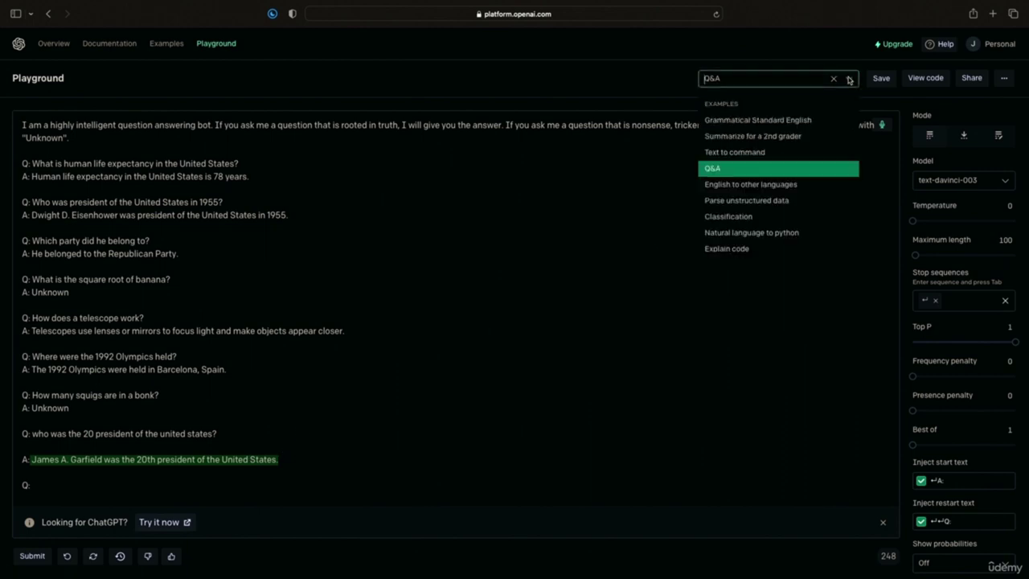
{"action": "left_click", "coordinate": [782, 161]}
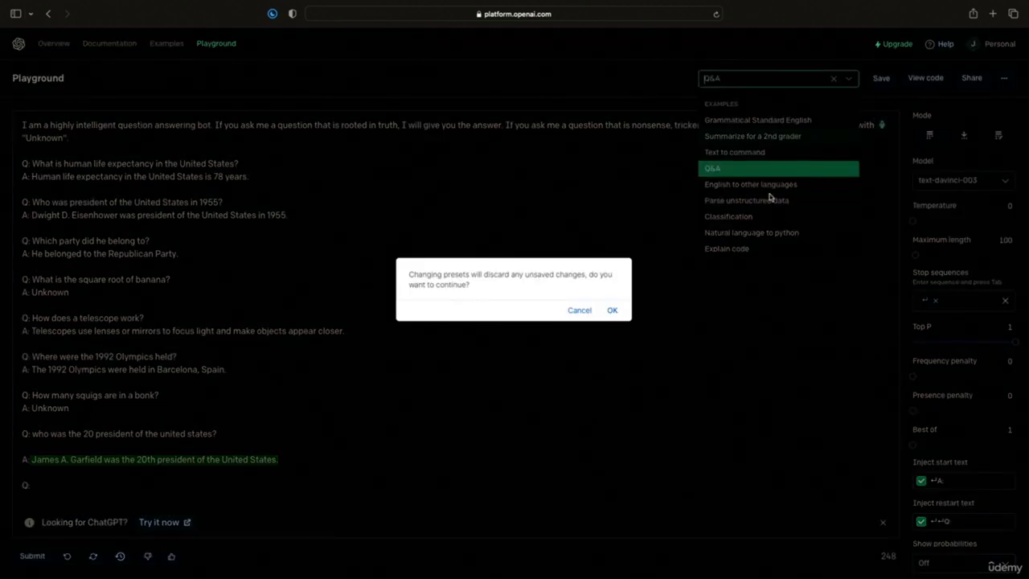
{"action": "left_click", "coordinate": [612, 311]}
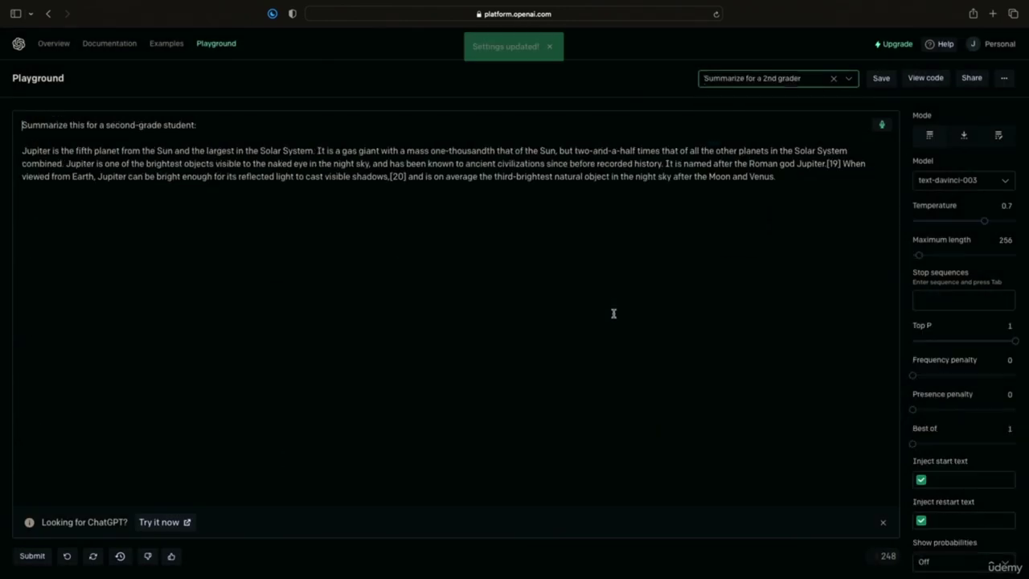
Step: Generate the second-grade summary of the preset's Jupiter passage
{"action": "left_click", "coordinate": [318, 269]}
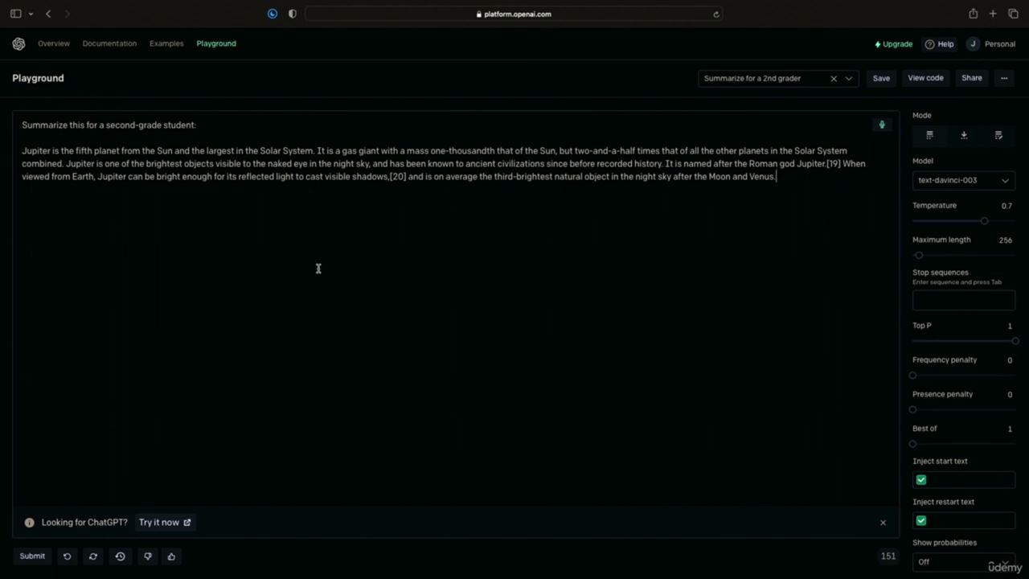
{"action": "left_click_drag", "start_coordinate": [27, 151], "coordinate": [282, 150]}
{"action": "left_click", "coordinate": [168, 158]}
{"action": "left_click_drag", "start_coordinate": [38, 151], "coordinate": [568, 164]}
{"action": "left_click", "coordinate": [34, 558]}
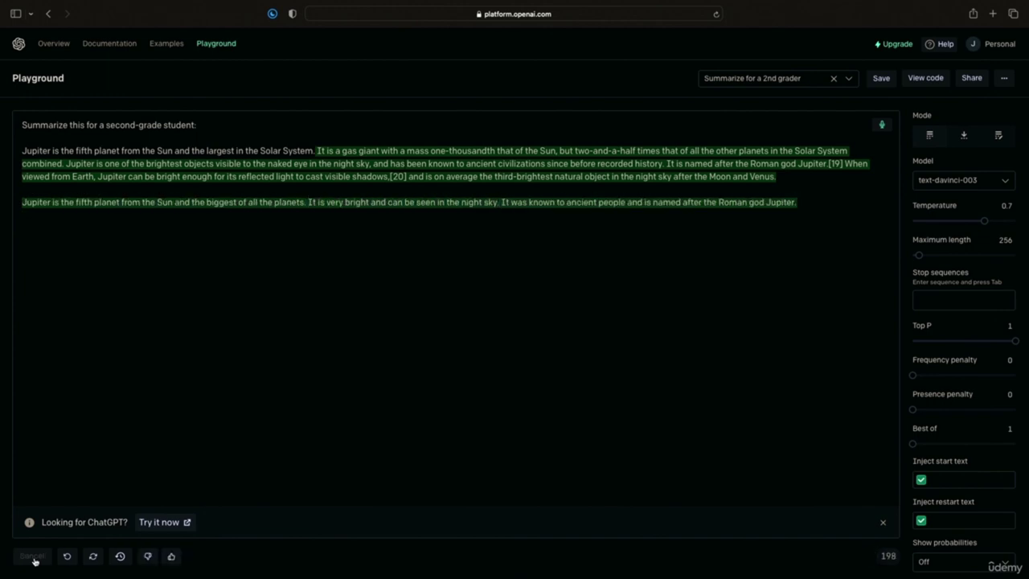
Step: Open the speech-to-text feature and start an audio recording
{"action": "left_click", "coordinate": [884, 127]}
{"action": "left_click", "coordinate": [516, 438]}
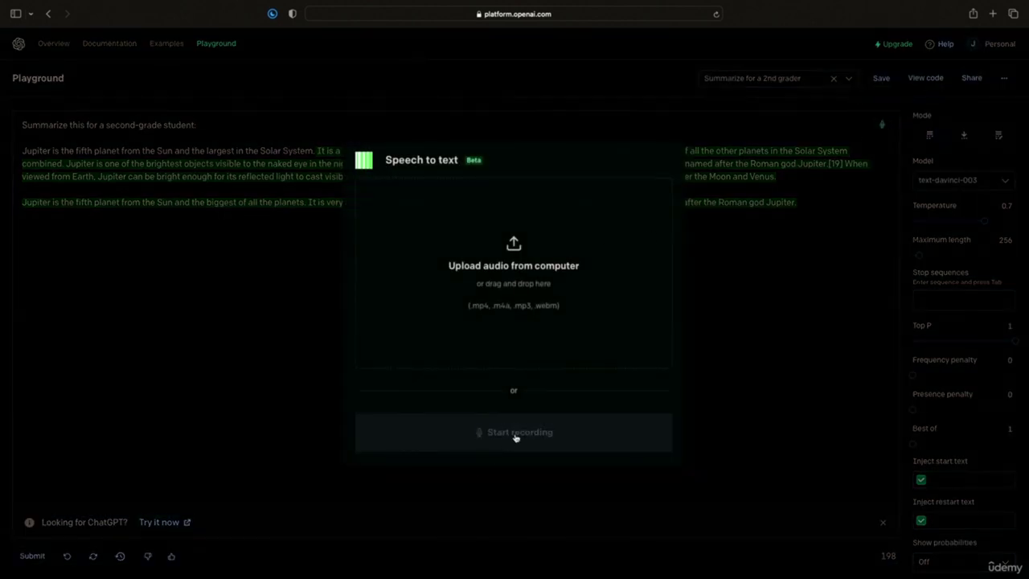
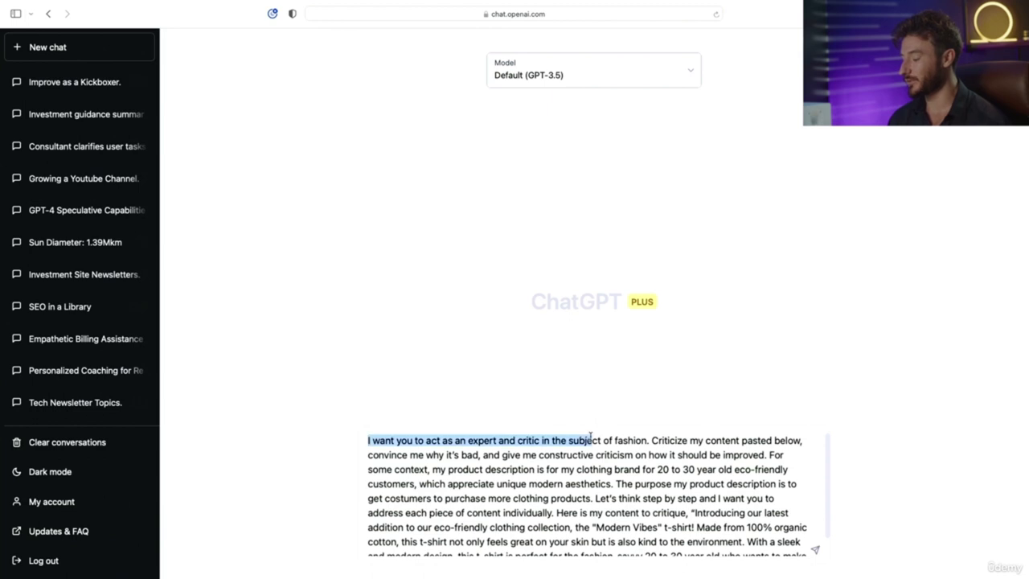
Step: Review the fashion-critic prompt's role, criticism request, target customers, purpose and step-by-step instruction
{"action": "left_click", "coordinate": [628, 440]}
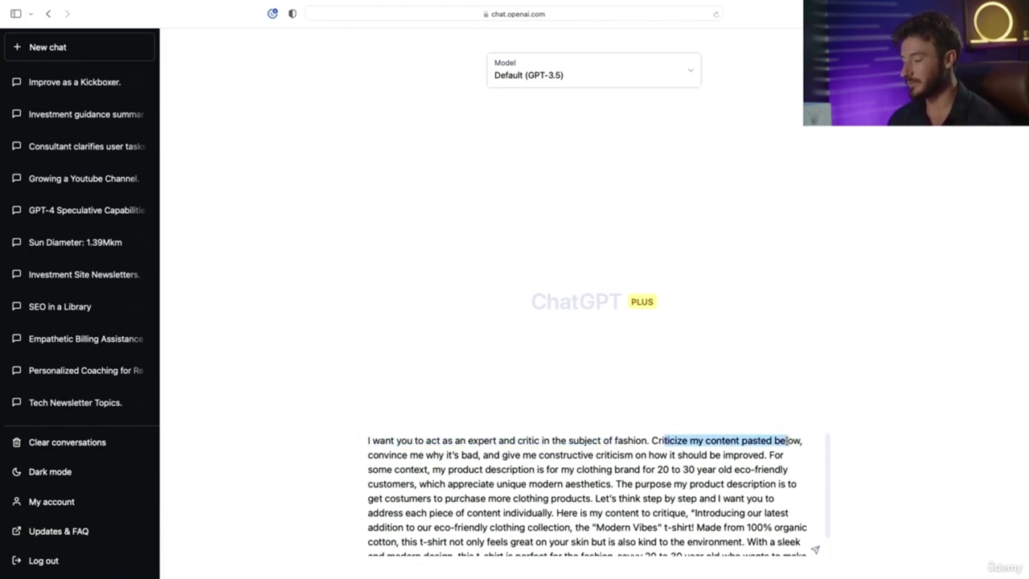
{"action": "left_click_drag", "start_coordinate": [482, 455], "coordinate": [790, 455]}
{"action": "left_click_drag", "start_coordinate": [398, 469], "coordinate": [748, 471]}
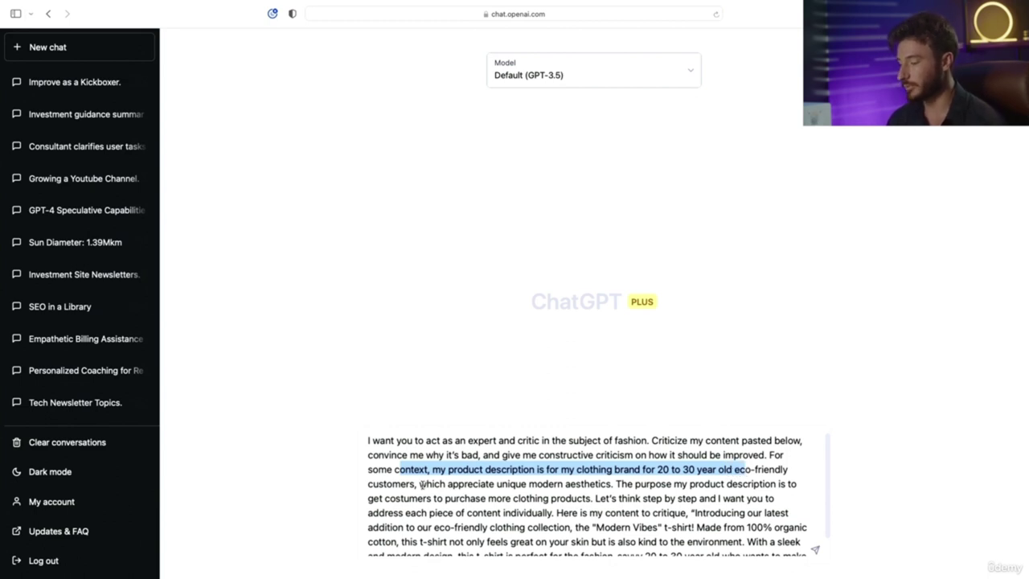
{"action": "left_click_drag", "start_coordinate": [420, 484], "coordinate": [492, 484]}
{"action": "left_click_drag", "start_coordinate": [498, 484], "coordinate": [756, 484]}
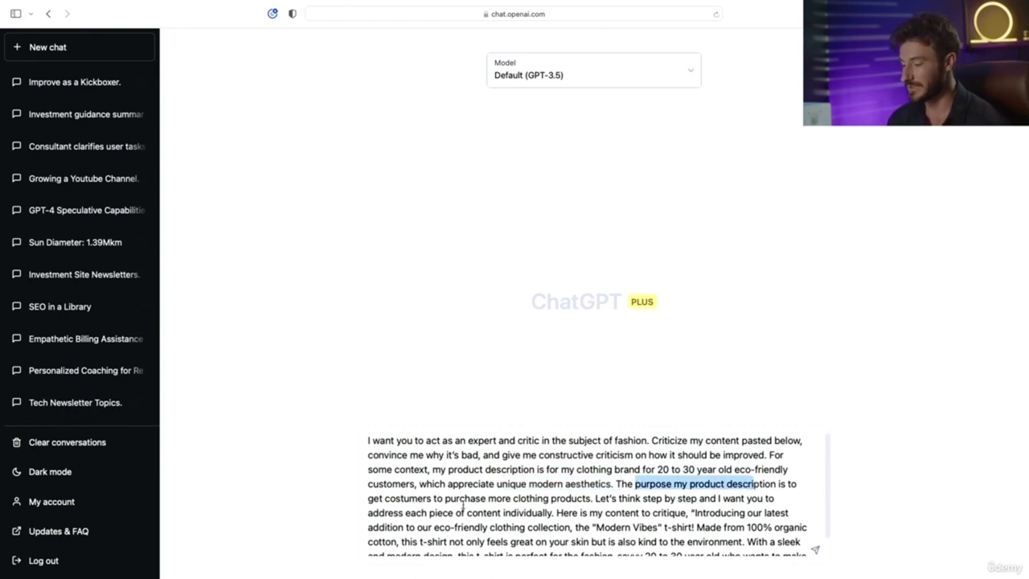
{"action": "left_click_drag", "start_coordinate": [408, 498], "coordinate": [445, 498]}
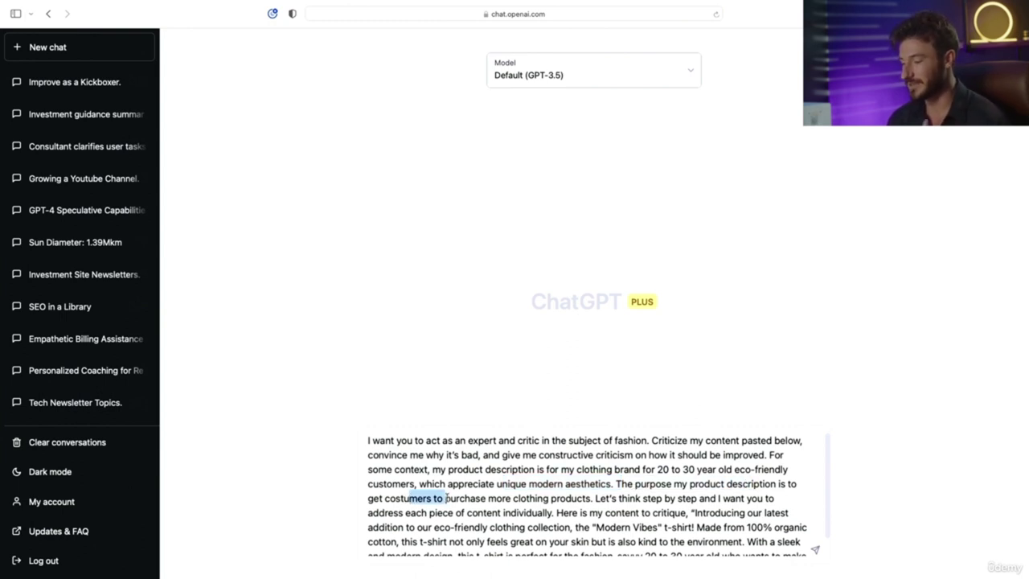
{"action": "left_click_drag", "start_coordinate": [446, 498], "coordinate": [677, 498]}
{"action": "left_click_drag", "start_coordinate": [403, 512], "coordinate": [689, 498]}
{"action": "scroll", "coordinate": [554, 513], "scroll_direction": "down", "scroll_amount": 1}
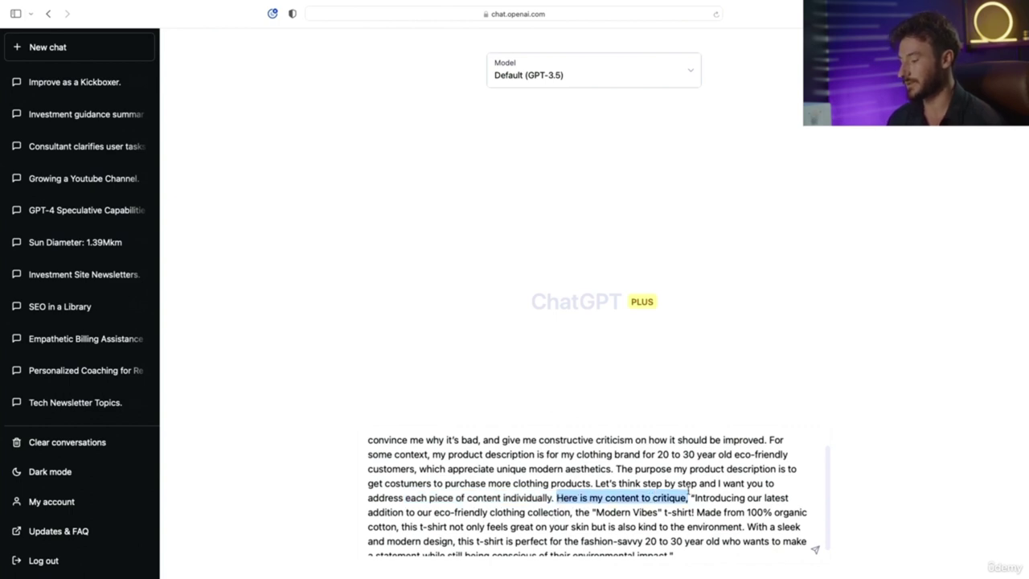
Step: Check the quoted "Modern Vibes" t-shirt description at the end of the prompt and send the critique request
{"action": "left_click", "coordinate": [707, 496]}
{"action": "scroll", "coordinate": [693, 498], "scroll_direction": "down", "scroll_amount": 1}
{"action": "left_click_drag", "start_coordinate": [695, 491], "coordinate": [752, 546]}
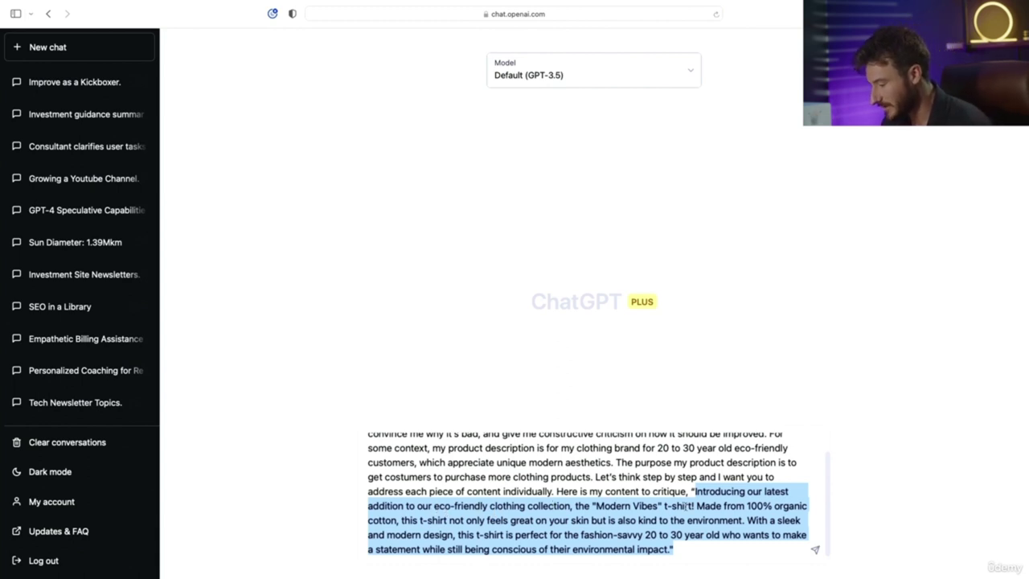
{"action": "left_click", "coordinate": [428, 520]}
{"action": "left_click_drag", "start_coordinate": [419, 520], "coordinate": [639, 550]}
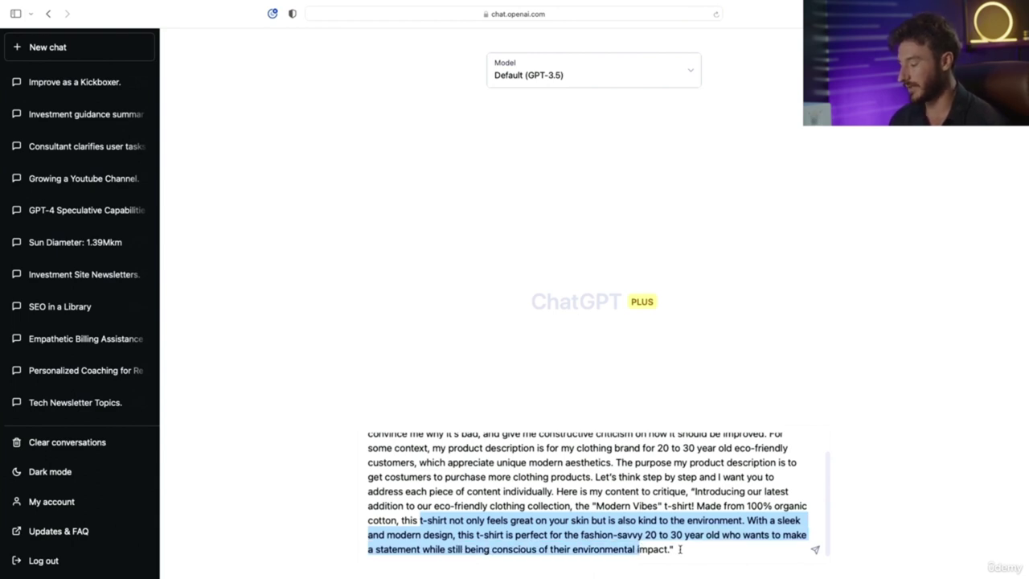
{"action": "left_click", "coordinate": [680, 550]}
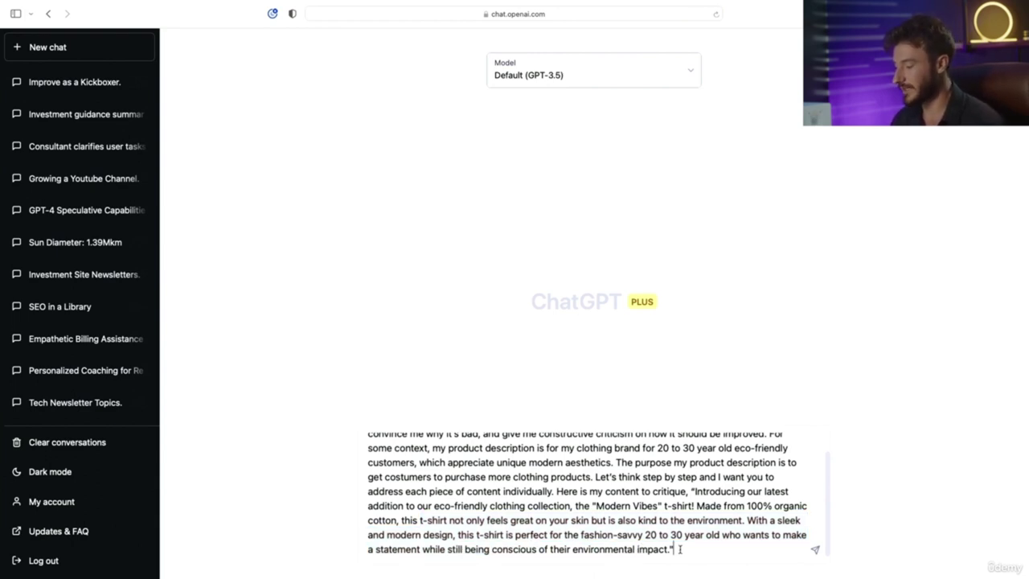
{"action": "key", "text": "Return"}
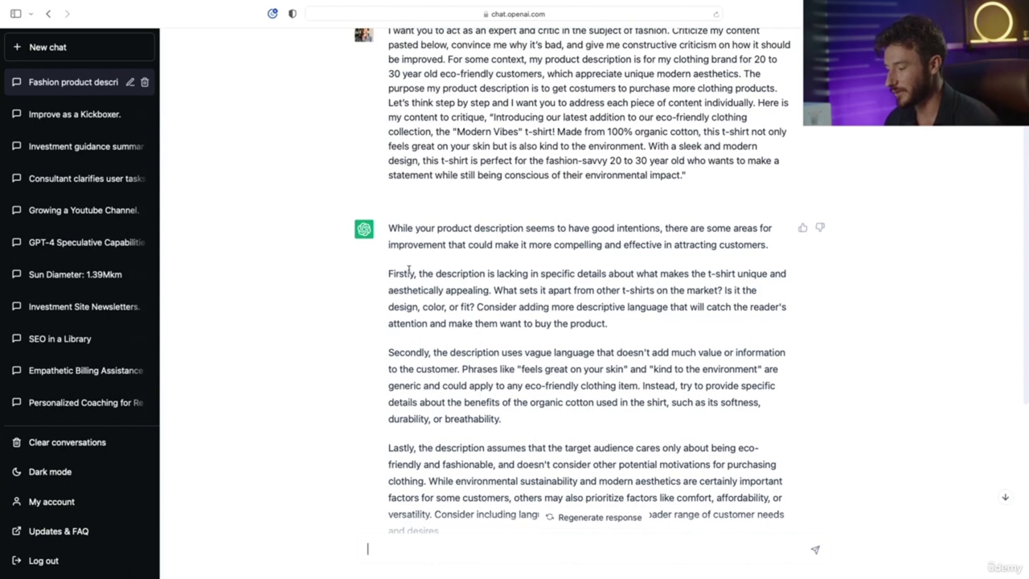
Step: Review the critique's individual points and the improved version of the t-shirt product description
{"action": "left_click_drag", "start_coordinate": [393, 273], "coordinate": [699, 369]}
{"action": "left_click", "coordinate": [453, 352]}
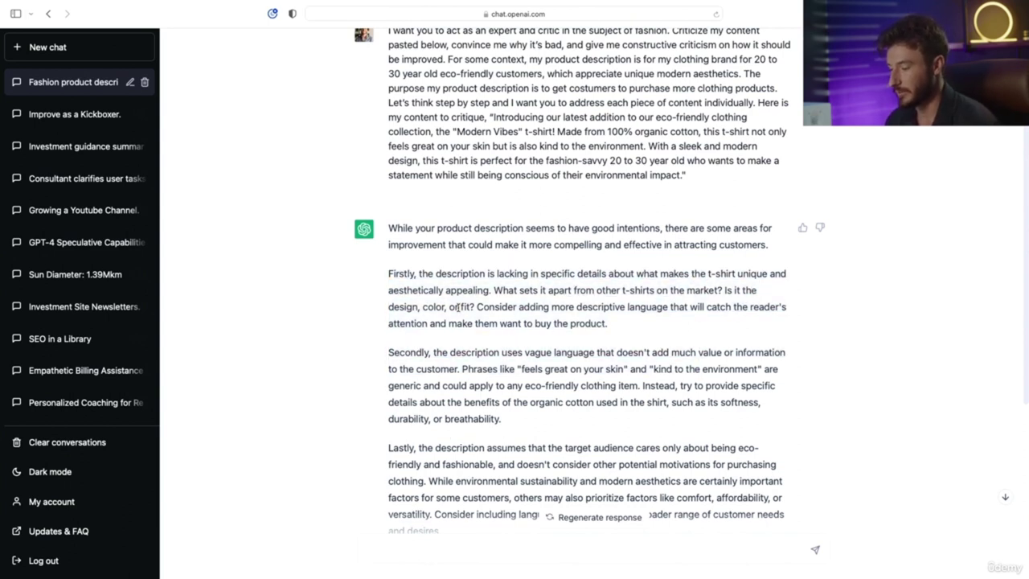
{"action": "left_click_drag", "start_coordinate": [396, 273], "coordinate": [591, 322]}
{"action": "scroll", "coordinate": [483, 386], "scroll_direction": "down", "scroll_amount": 5}
{"action": "left_click_drag", "start_coordinate": [434, 347], "coordinate": [755, 408]}
{"action": "scroll", "coordinate": [756, 408], "scroll_direction": "down", "scroll_amount": 1}
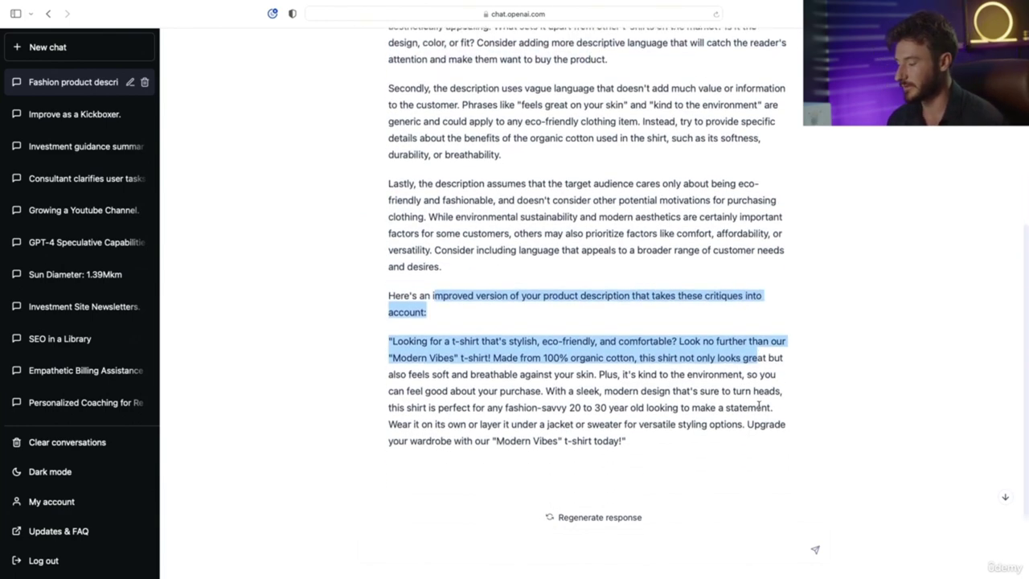
{"action": "left_click_drag", "start_coordinate": [651, 442], "coordinate": [385, 337]}
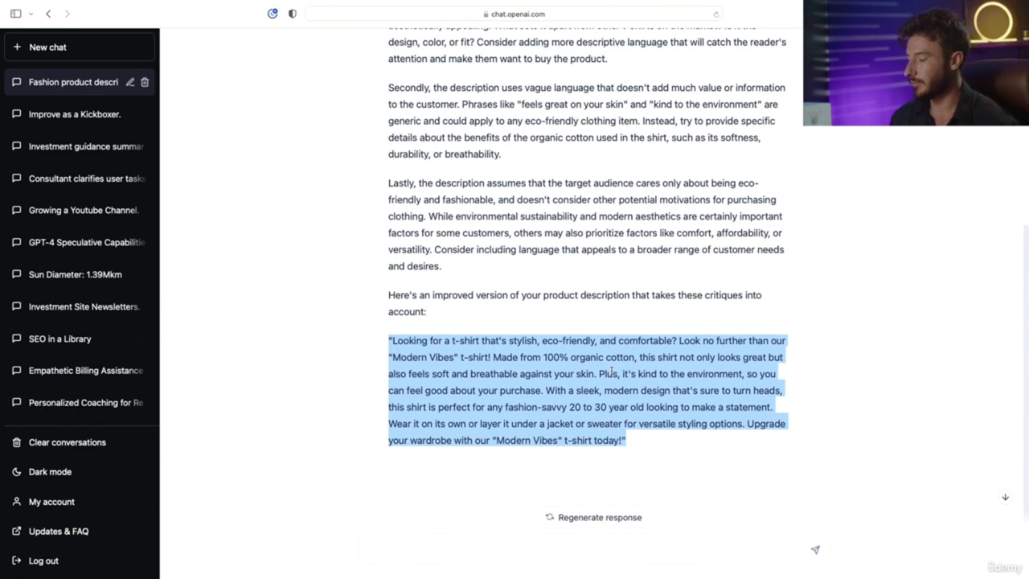
{"action": "scroll", "coordinate": [611, 371], "scroll_direction": "up", "scroll_amount": 3}
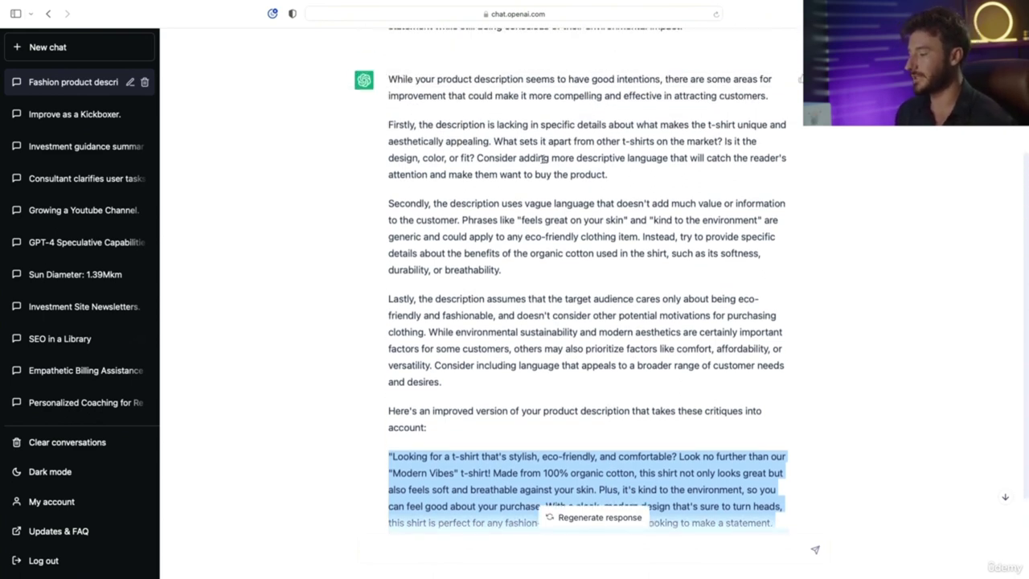
{"action": "left_click", "coordinate": [628, 175]}
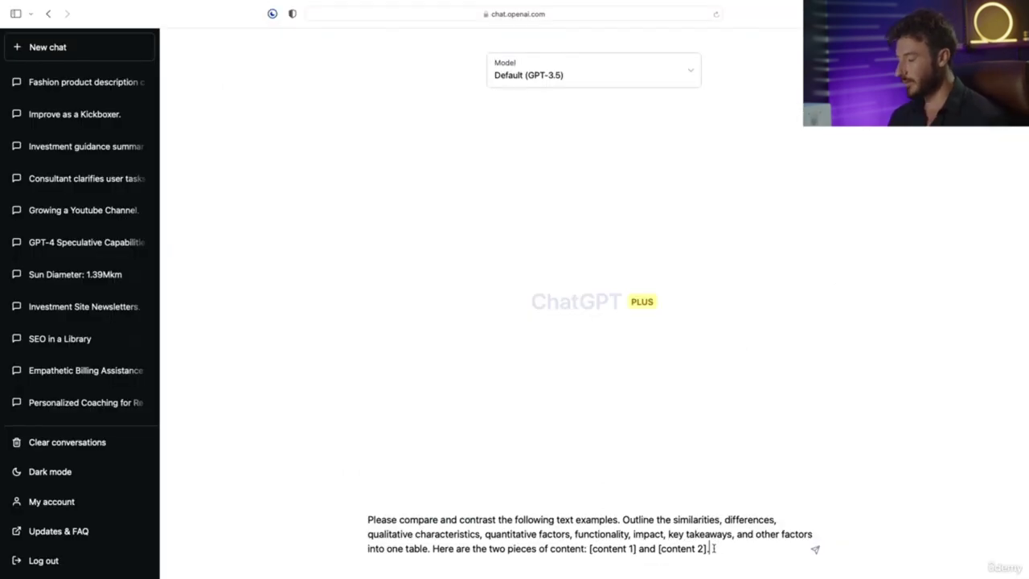
Step: Replace the [content 1] and [content 2] placeholders with "The business and design philosophy of Apple and Microsoft." and send the comparison prompt
{"action": "left_click_drag", "start_coordinate": [710, 548], "coordinate": [590, 550]}
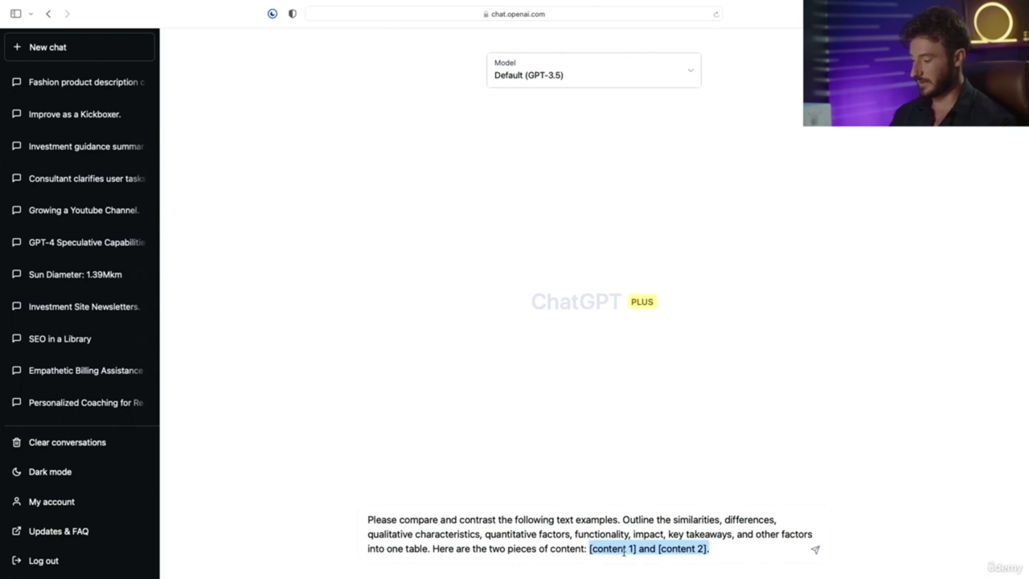
{"action": "key", "text": "BackSpace"}
{"action": "type", "text": "The business and design philosophy of Apple and Microsoft."}
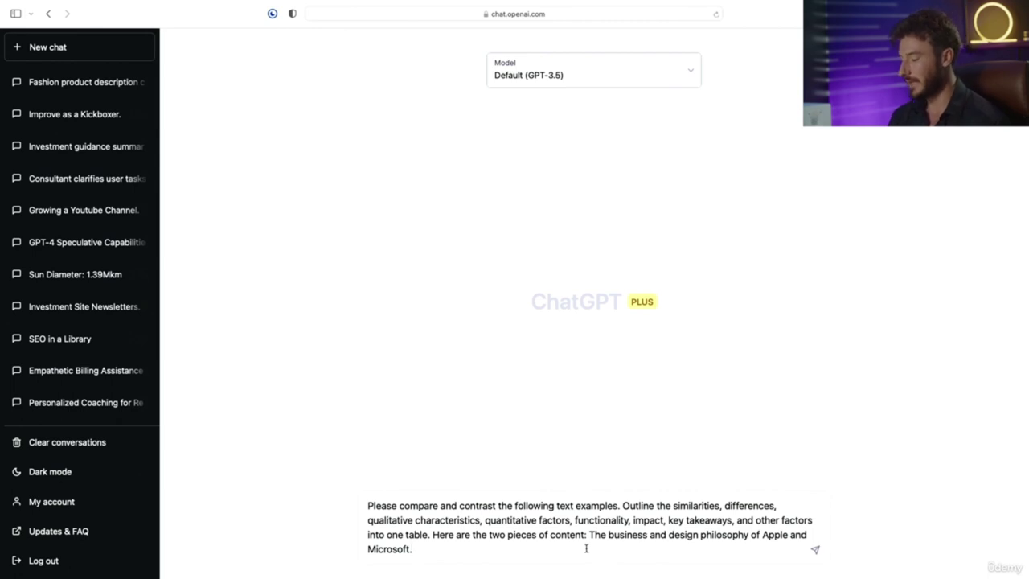
{"action": "key", "text": "Return"}
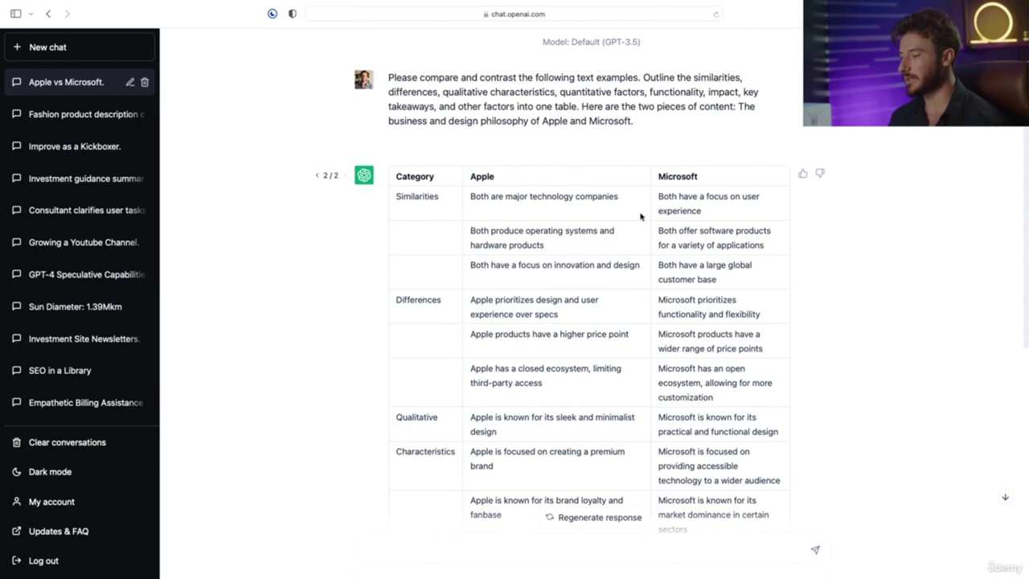
Step: Review the Apple and Microsoft comparison table from similarities and differences through to key takeaways
{"action": "left_click_drag", "start_coordinate": [462, 105], "coordinate": [579, 106]}
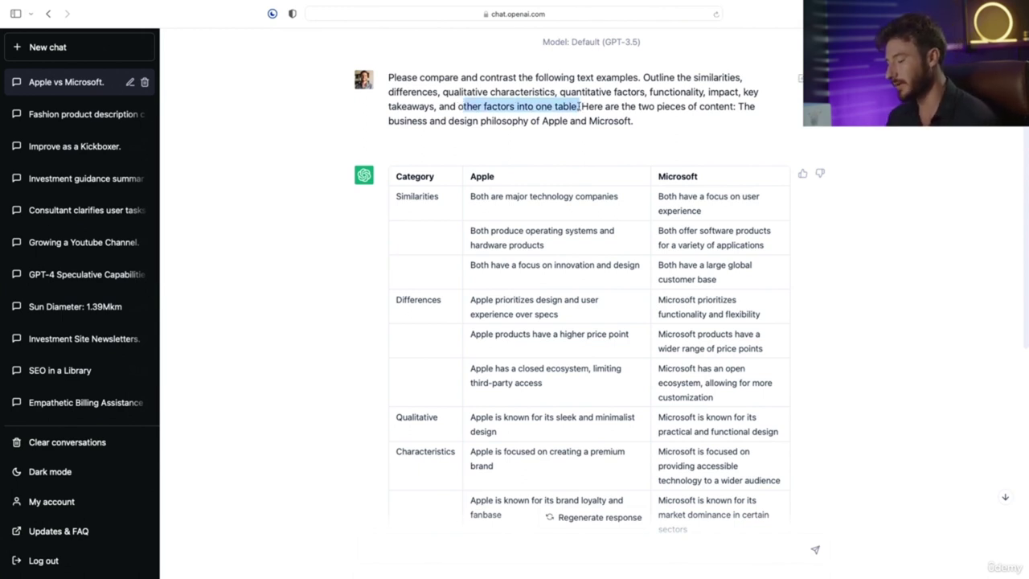
{"action": "scroll", "coordinate": [552, 154], "scroll_direction": "down", "scroll_amount": 1}
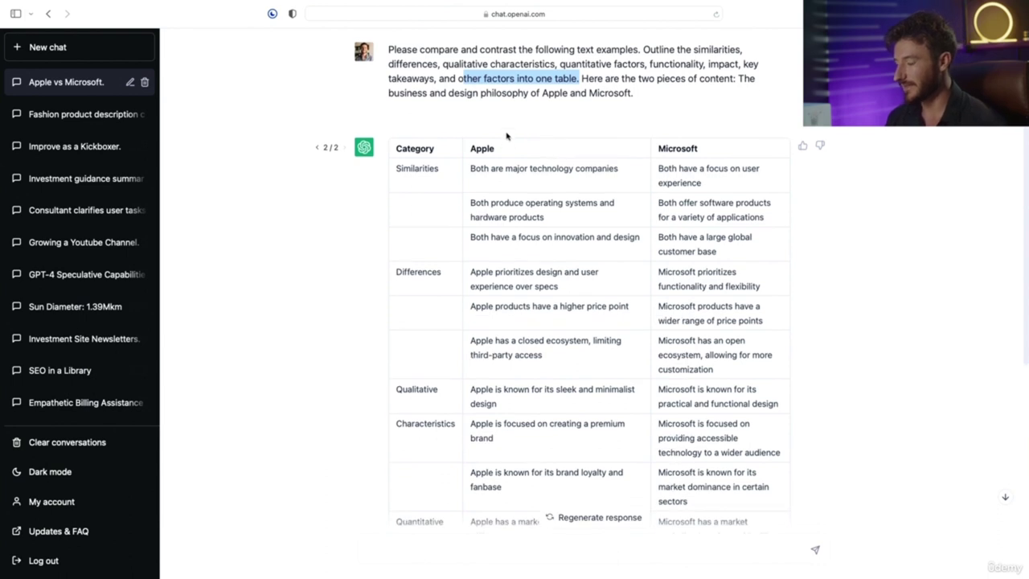
{"action": "scroll", "coordinate": [506, 133], "scroll_direction": "down", "scroll_amount": 2}
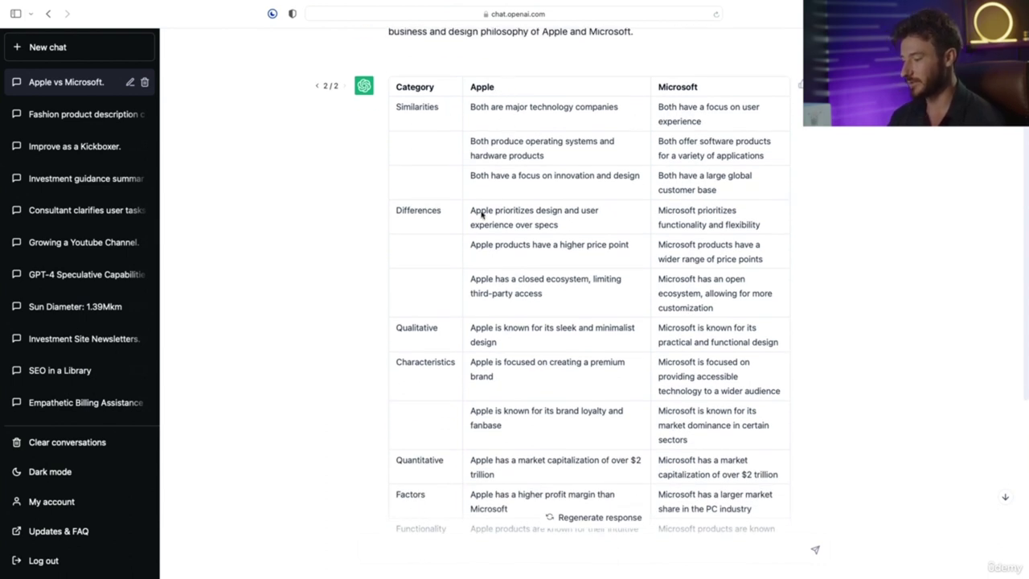
{"action": "scroll", "coordinate": [669, 227], "scroll_direction": "down", "scroll_amount": 2}
{"action": "scroll", "coordinate": [595, 285], "scroll_direction": "down", "scroll_amount": 3}
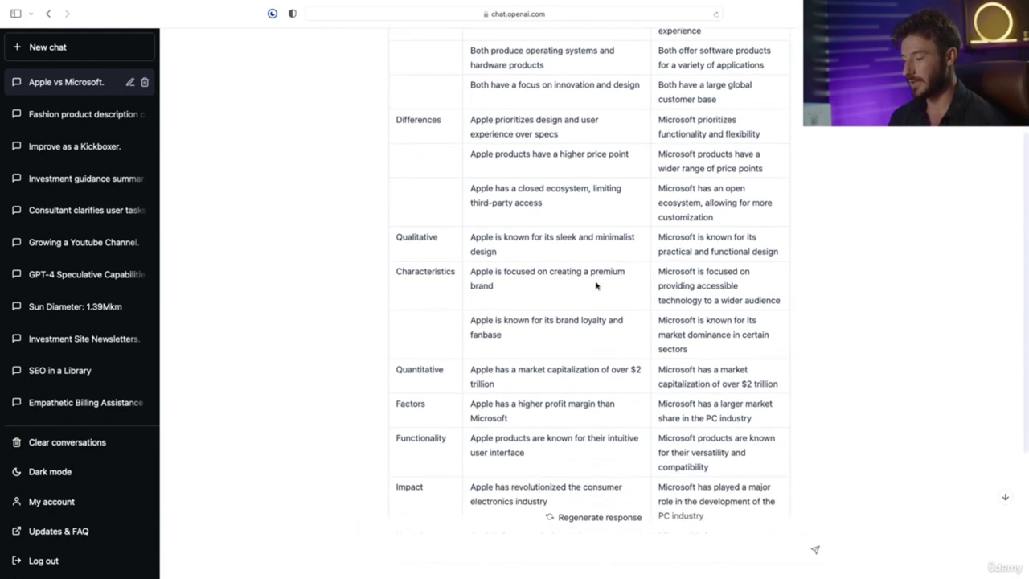
{"action": "scroll", "coordinate": [519, 298], "scroll_direction": "down", "scroll_amount": 3}
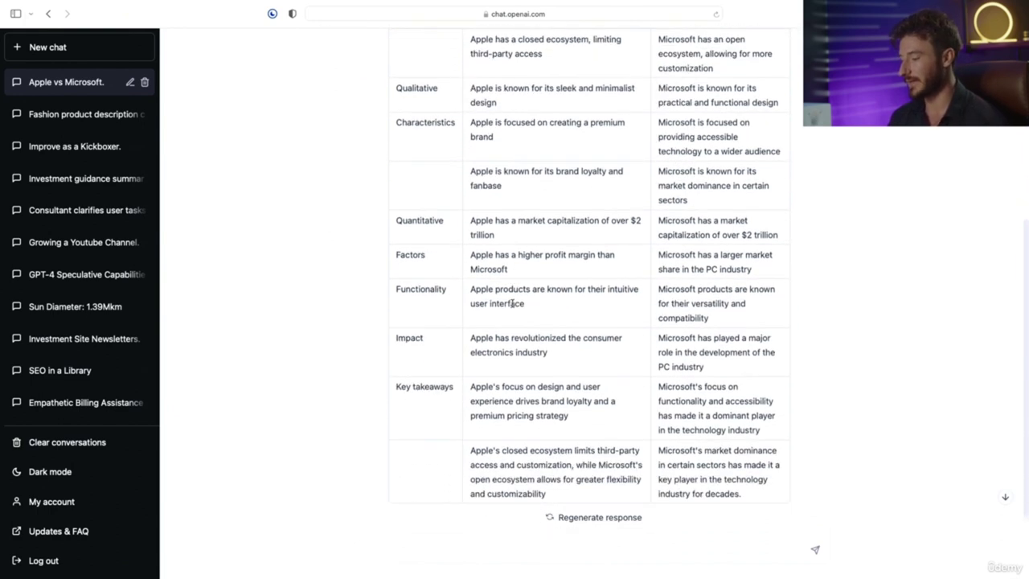
{"action": "scroll", "coordinate": [493, 315], "scroll_direction": "down", "scroll_amount": 1}
{"action": "scroll", "coordinate": [485, 318], "scroll_direction": "down", "scroll_amount": 1}
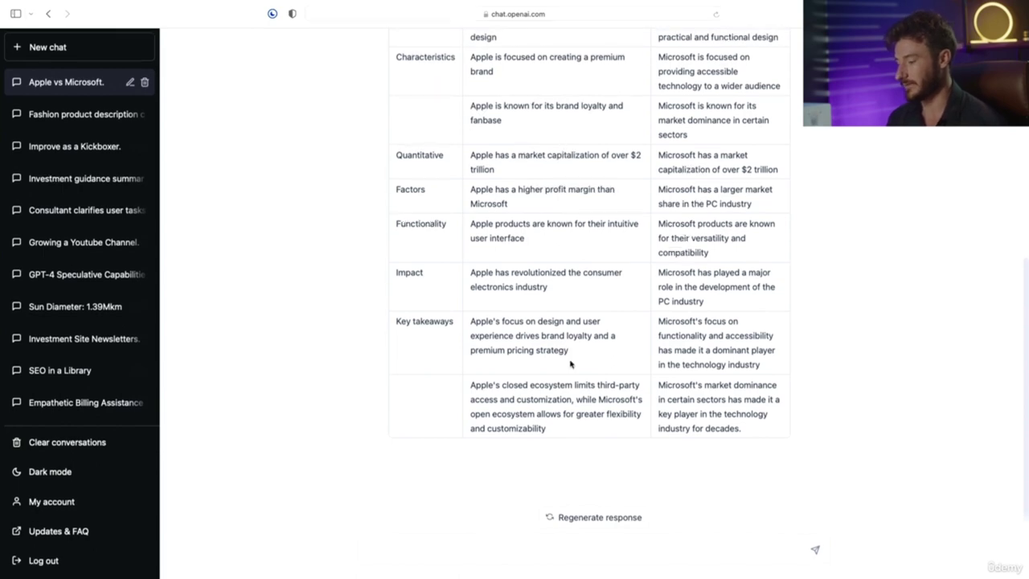
Step: Reuse the comparison prompt with "Investing in real estate and investing in Cryptocurrency." as the two pieces of content, send it, and review the table
{"action": "scroll", "coordinate": [570, 365], "scroll_direction": "up", "scroll_amount": 10}
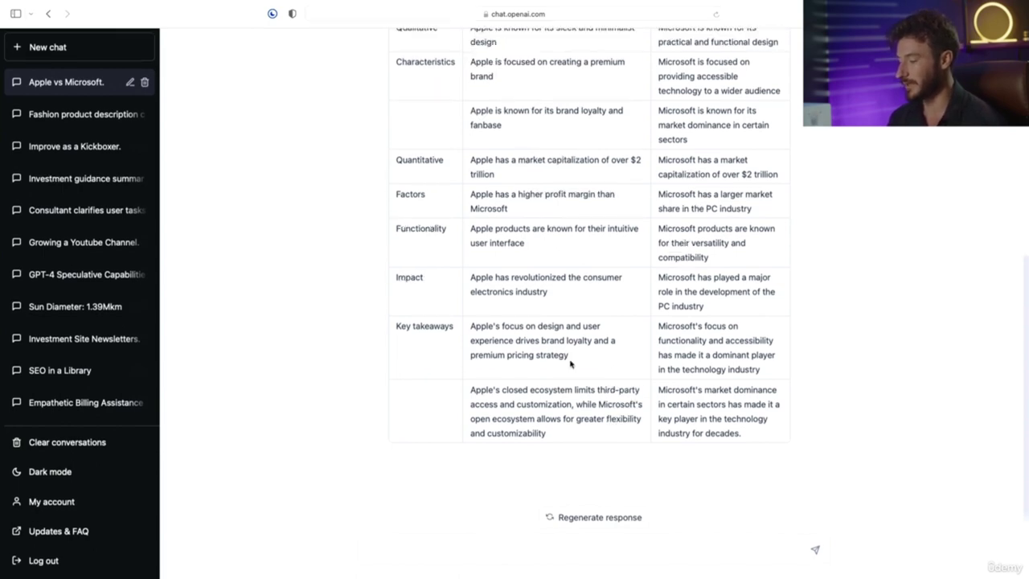
{"action": "scroll", "coordinate": [571, 364], "scroll_direction": "down", "scroll_amount": 1}
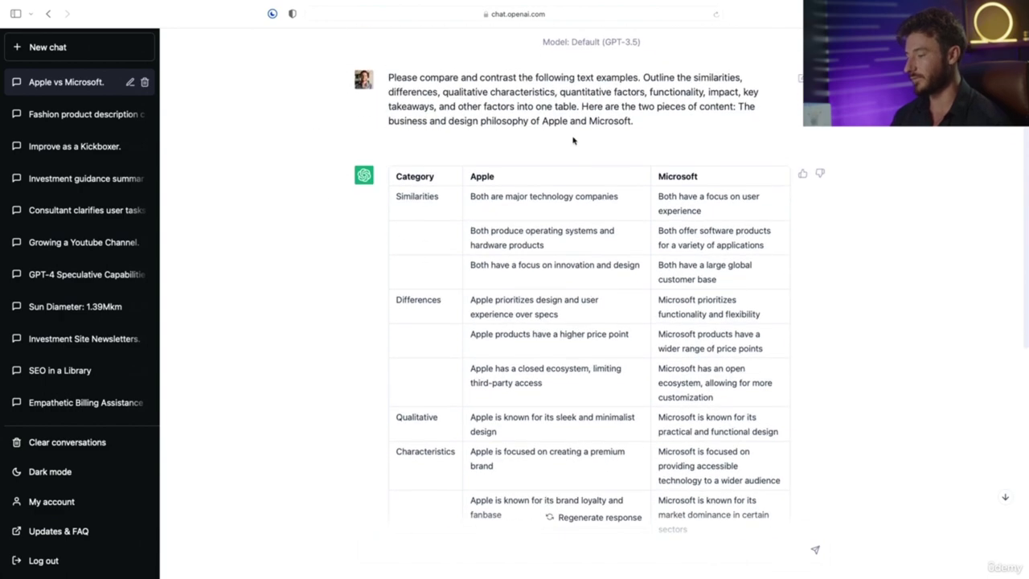
{"action": "left_click_drag", "start_coordinate": [387, 77], "coordinate": [665, 126]}
{"action": "key", "text": "super+c"}
{"action": "left_click", "coordinate": [491, 547]}
{"action": "key", "text": "super+v"}
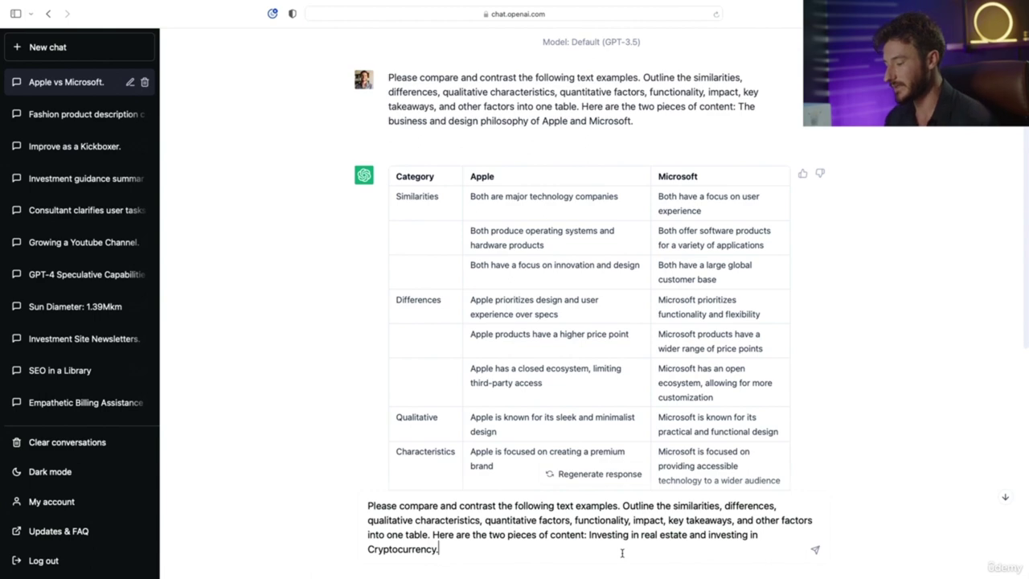
{"action": "key", "text": "Return"}
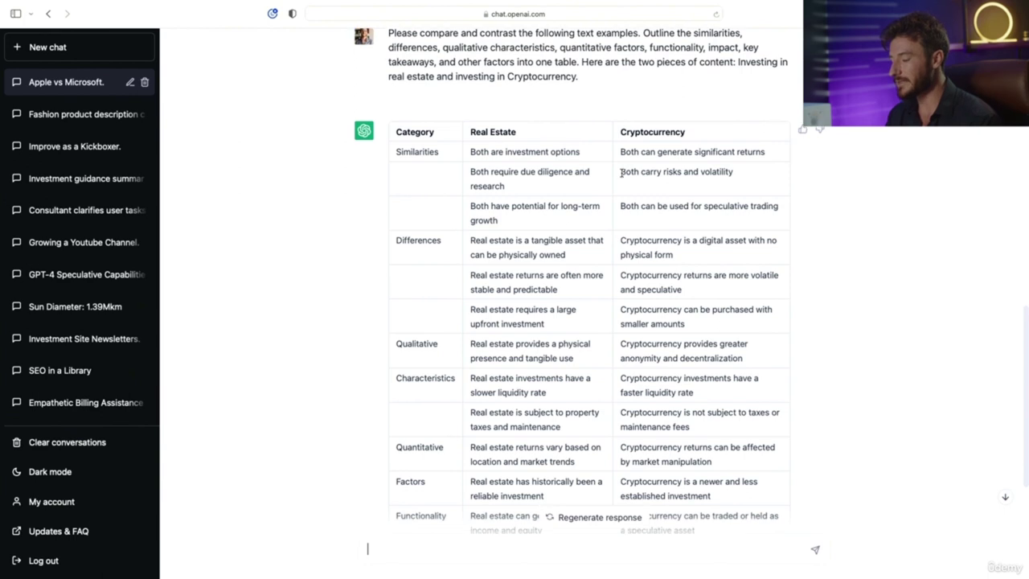
{"action": "scroll", "coordinate": [621, 175], "scroll_direction": "down", "scroll_amount": 2}
{"action": "scroll", "coordinate": [622, 175], "scroll_direction": "down", "scroll_amount": 5}
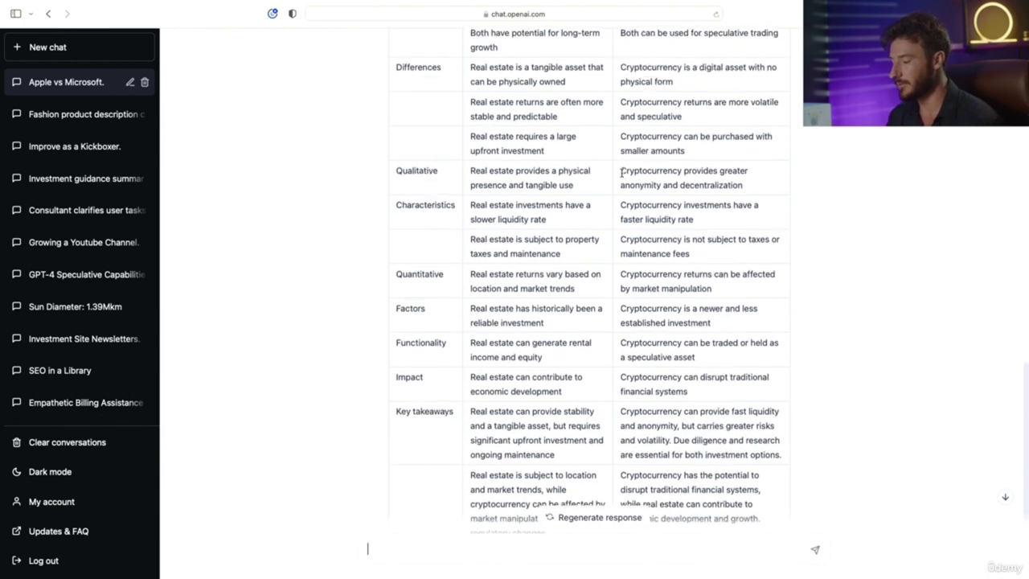
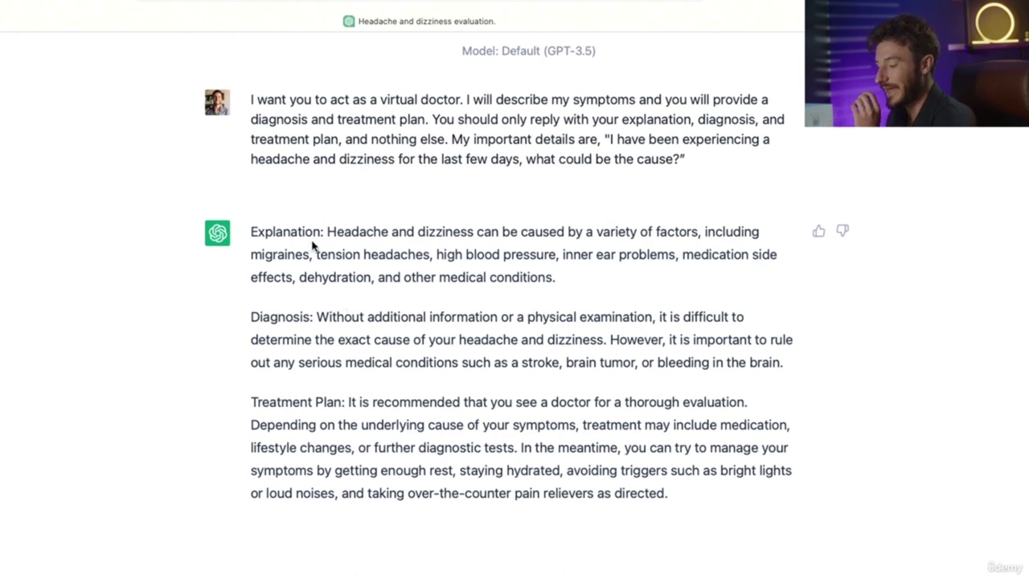
Step: Examine the explanation, diagnosis and treatment plan in the virtual doctor's reply about headache and dizziness
{"action": "left_click_drag", "start_coordinate": [271, 232], "coordinate": [670, 276]}
{"action": "left_click_drag", "start_coordinate": [336, 317], "coordinate": [792, 360]}
{"action": "left_click_drag", "start_coordinate": [391, 402], "coordinate": [823, 519]}
{"action": "left_click", "coordinate": [693, 493]}
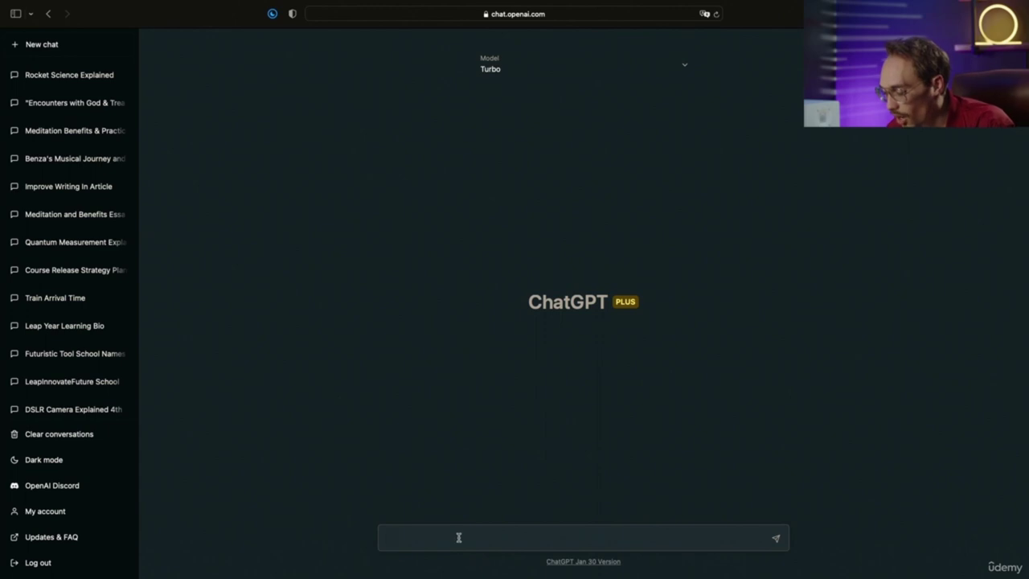
Step: Paste the rocket science article into the prompt, precede it with "summarize the following text", send it, and review the summary
{"action": "key", "text": "super+v"}
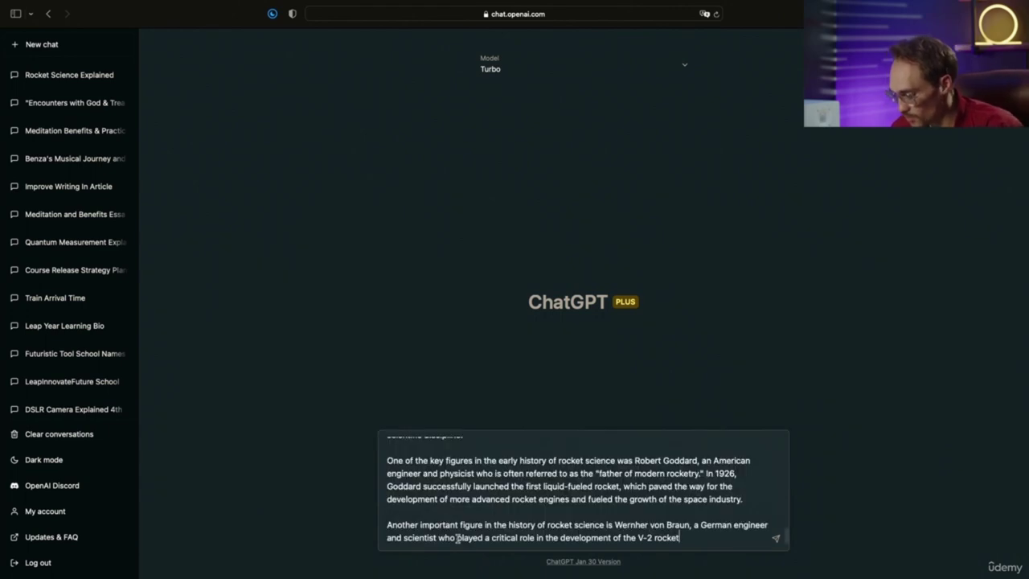
{"action": "scroll", "coordinate": [470, 527], "scroll_direction": "up", "scroll_amount": 15}
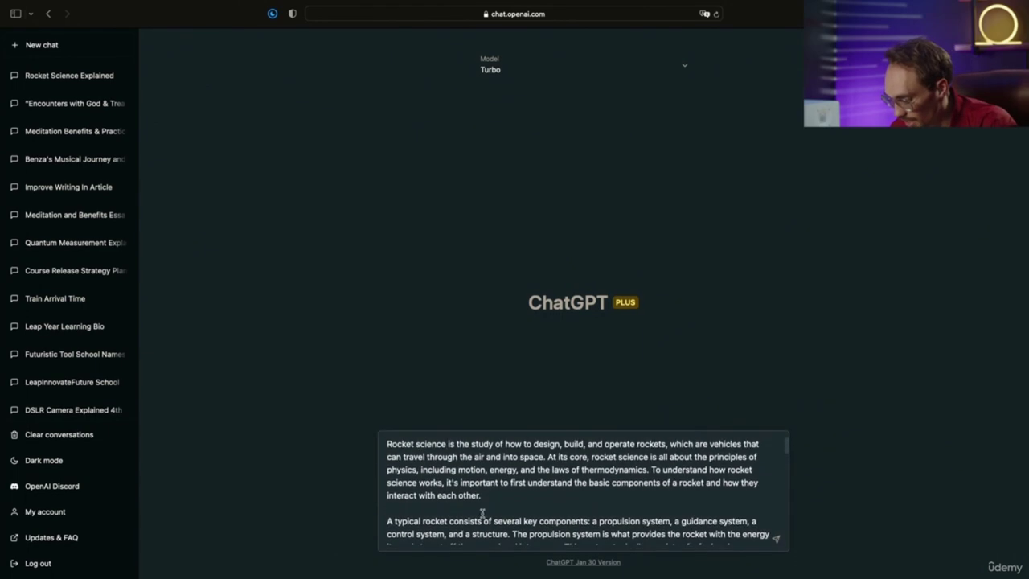
{"action": "left_click", "coordinate": [387, 445]}
{"action": "type", "text": "summarize the following text"}
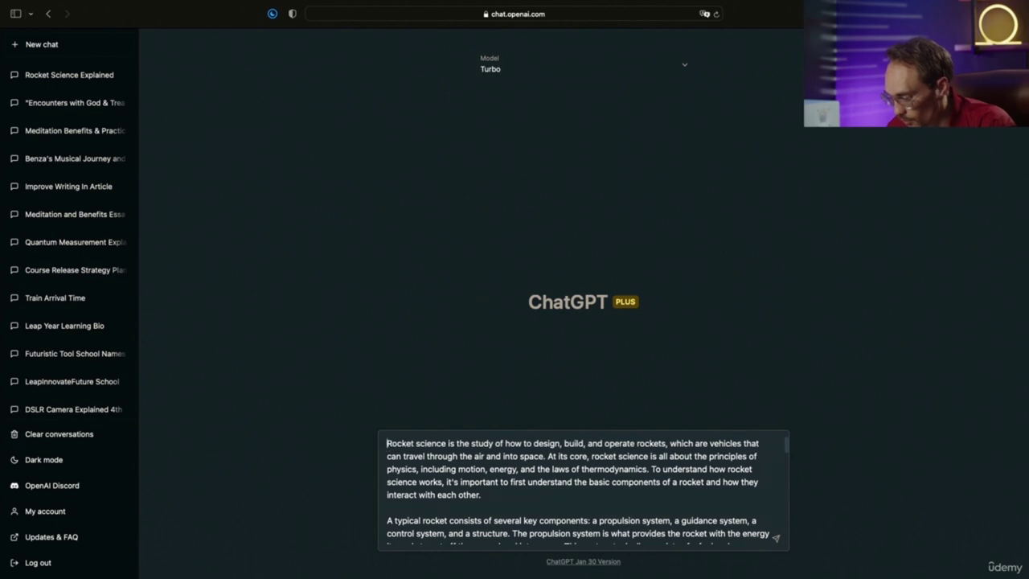
{"action": "key", "text": "Return"}
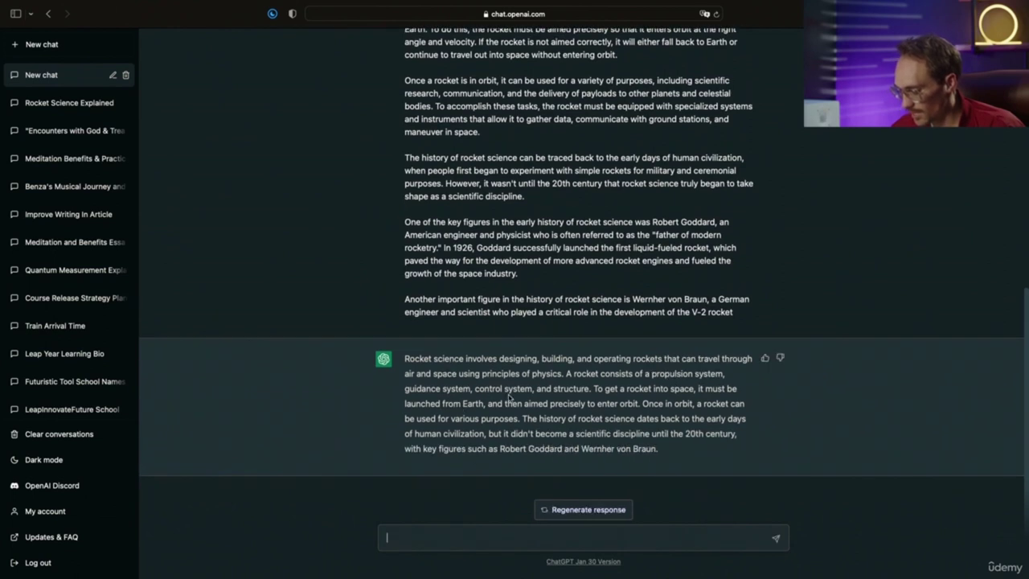
{"action": "left_click_drag", "start_coordinate": [404, 357], "coordinate": [779, 466]}
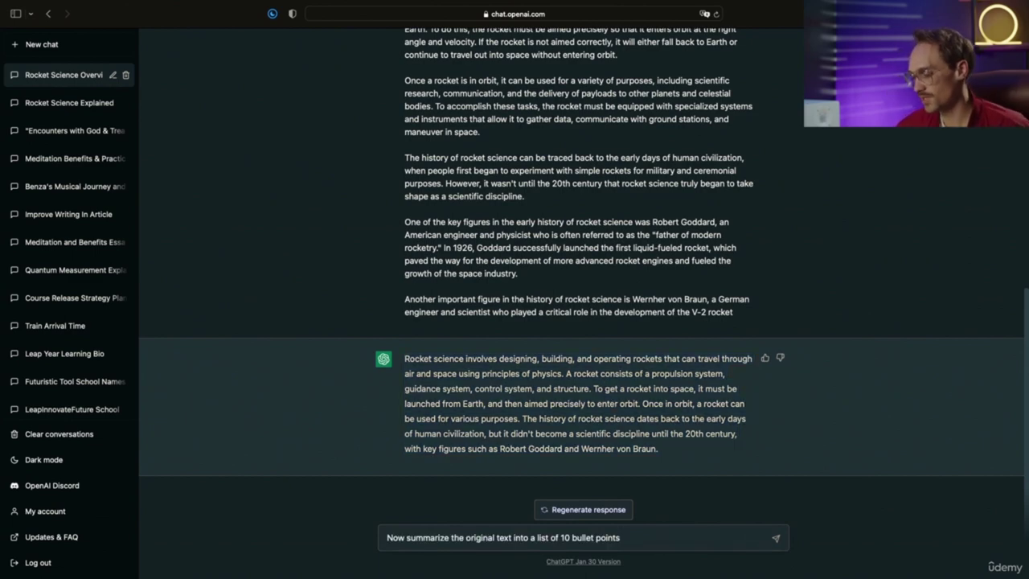
Step: Send "Now summarize the original text into a list of 10 bullet points" and check the list against the preceding conversation
{"action": "key", "text": "Return"}
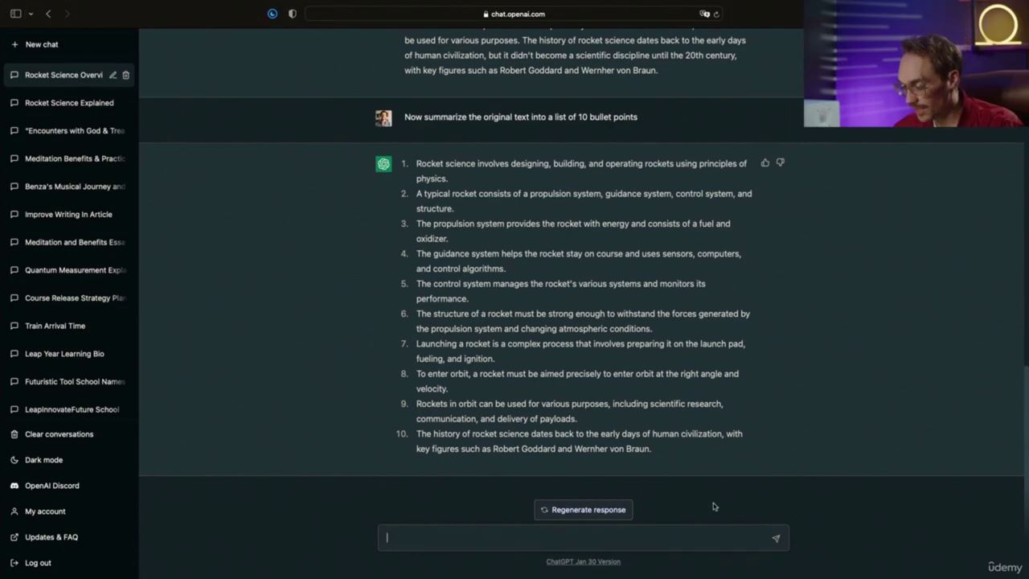
{"action": "scroll", "coordinate": [696, 426], "scroll_direction": "up", "scroll_amount": 10}
{"action": "scroll", "coordinate": [552, 170], "scroll_direction": "down", "scroll_amount": 10}
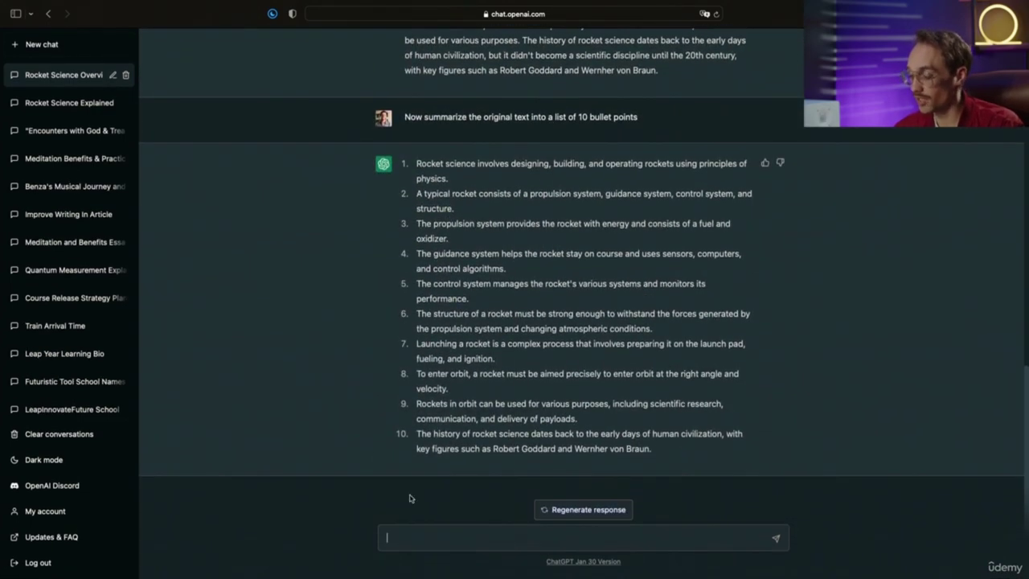
Step: Request a list of 10 keywords from the original text, and a list of its important dates and people
{"action": "type", "text": "Please give me a list of 10 keywords from the original text"}
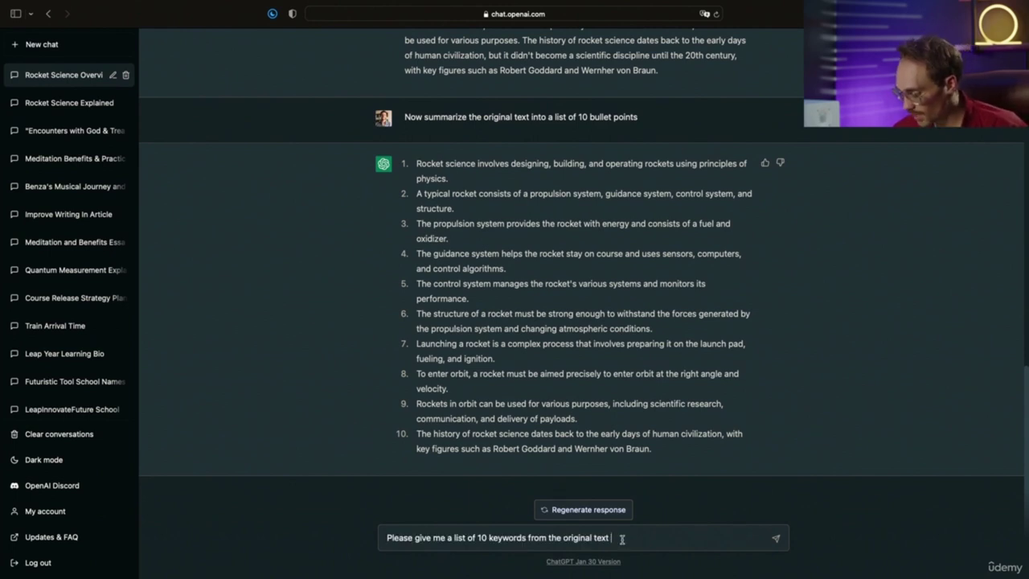
{"action": "key", "text": "Return"}
{"action": "left_click", "coordinate": [492, 545]}
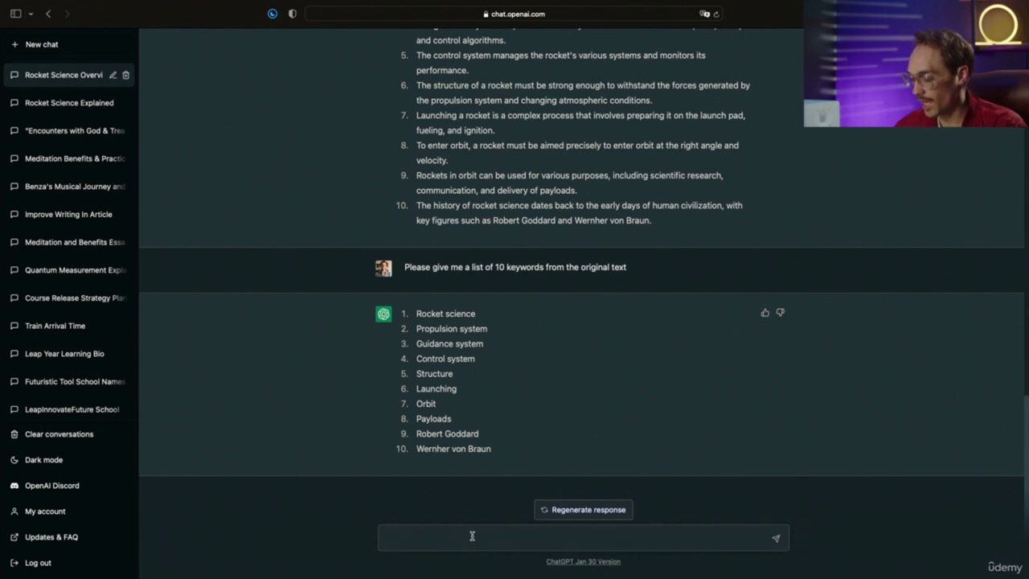
{"action": "type", "text": "Please give me a list of important date and people from the original text"}
{"action": "key", "text": "Return"}
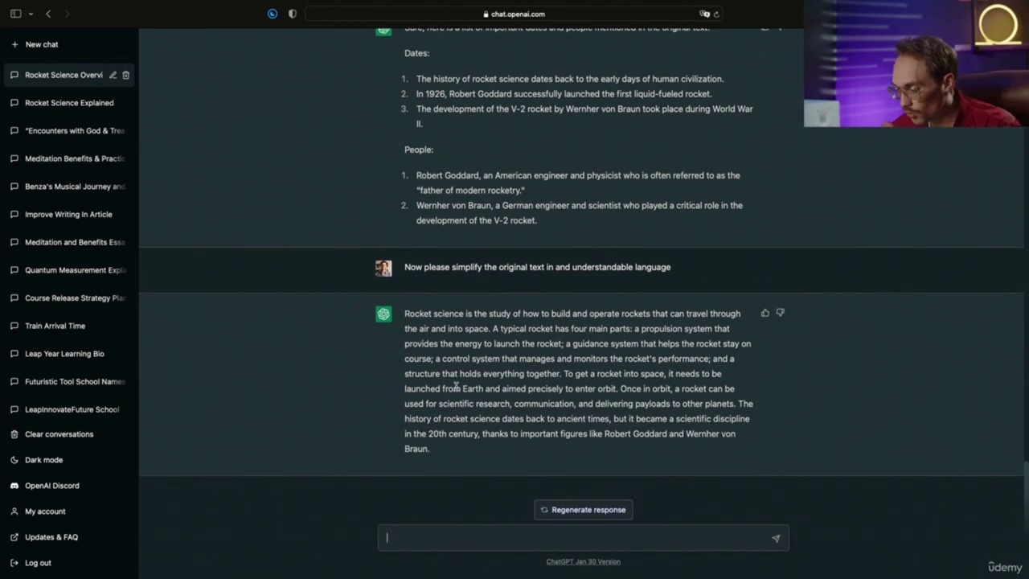
Step: Compare the simplified rocket science answer with the original text at the start of the conversation
{"action": "scroll", "coordinate": [456, 387], "scroll_direction": "up", "scroll_amount": 20}
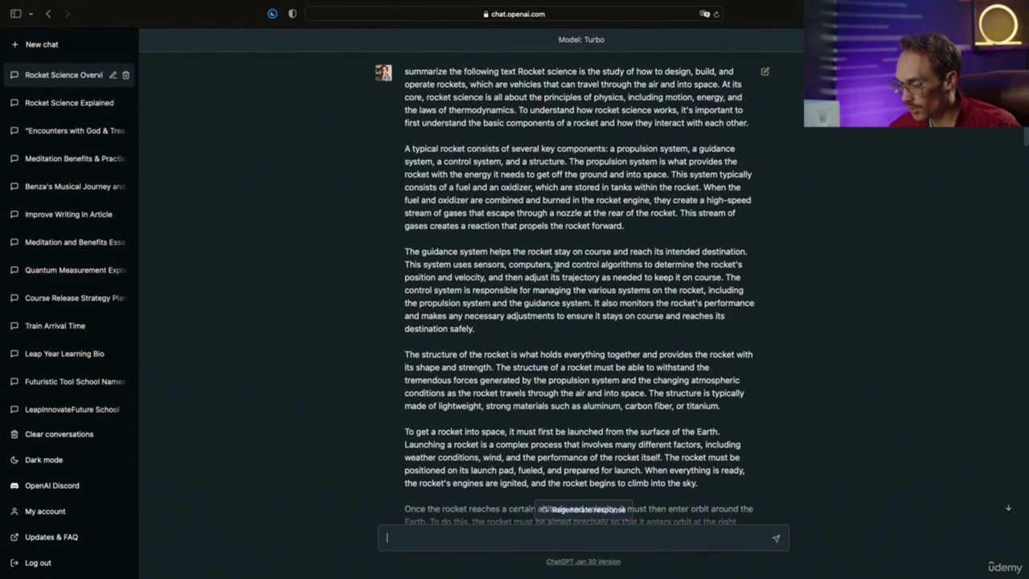
{"action": "scroll", "coordinate": [456, 387], "scroll_direction": "down", "scroll_amount": 10}
{"action": "scroll", "coordinate": [501, 315], "scroll_direction": "down", "scroll_amount": 20}
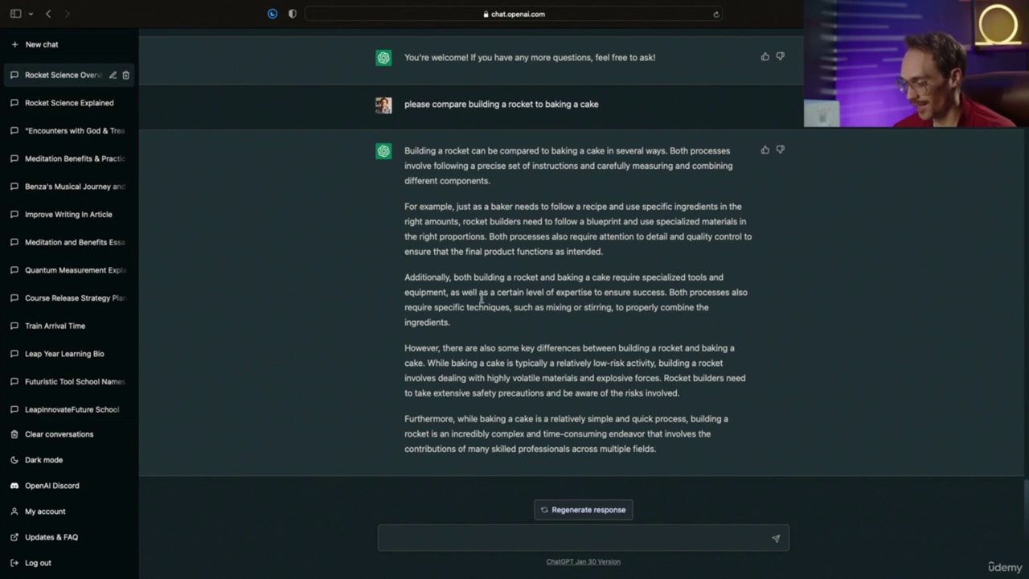
Step: Review the answer comparing building a rocket to baking a cake and the one on rocket science's historical context
{"action": "left_click_drag", "start_coordinate": [405, 146], "coordinate": [712, 467]}
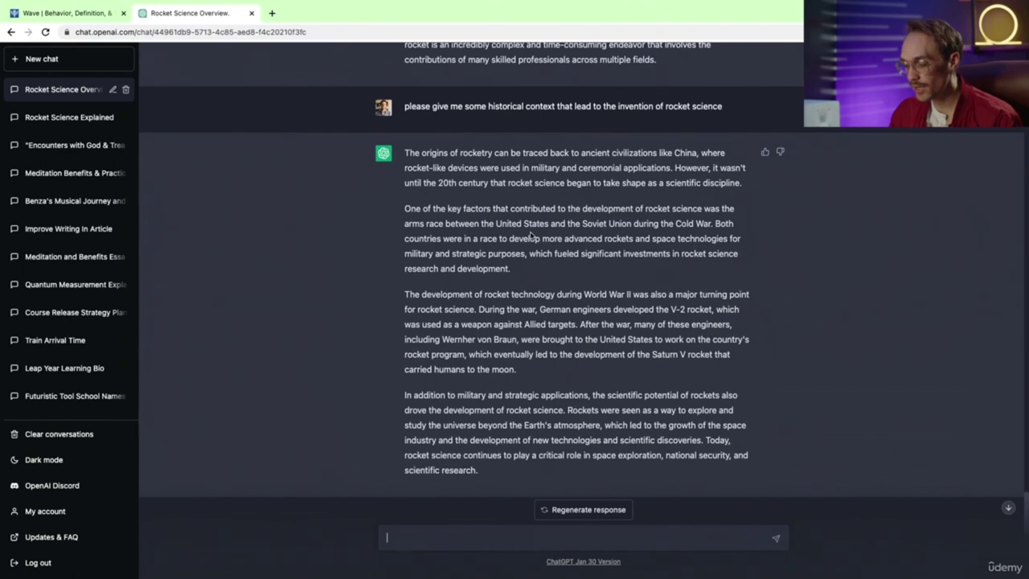
{"action": "scroll", "coordinate": [444, 203], "scroll_direction": "down", "scroll_amount": 1}
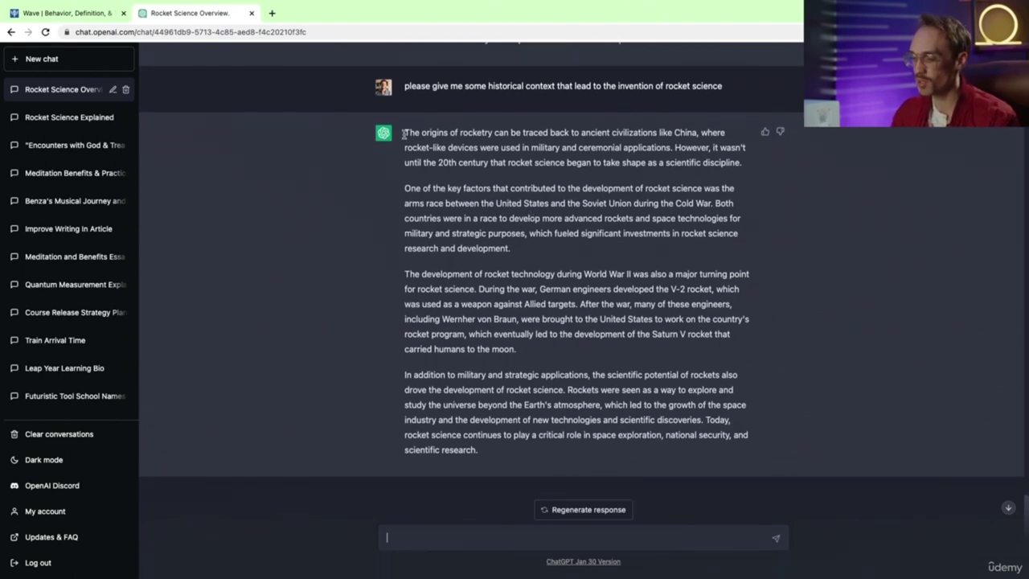
{"action": "left_click_drag", "start_coordinate": [406, 133], "coordinate": [575, 469]}
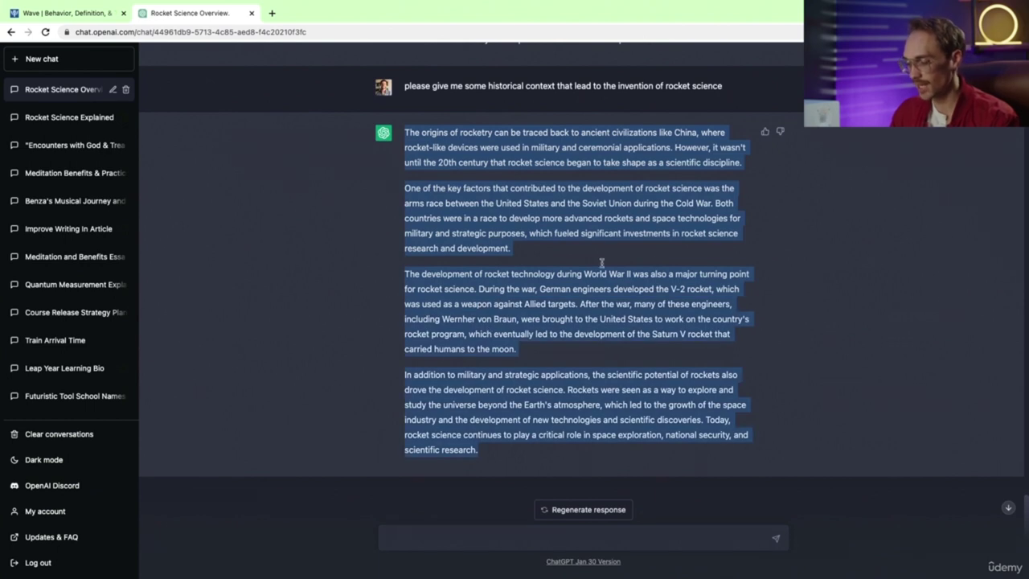
{"action": "left_click", "coordinate": [573, 355]}
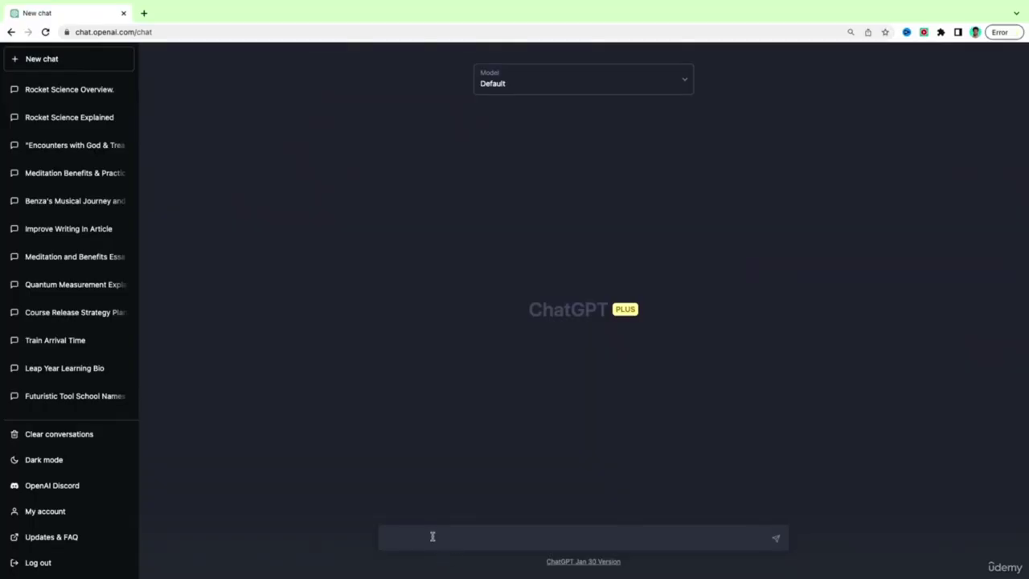
Step: Send the prompt "Explain gravity to a 5th grader" in the new chat
{"action": "type", "text": "Explain gravity to a 5th grad"}
{"action": "type", "text": "er"}
{"action": "key", "text": "Return"}
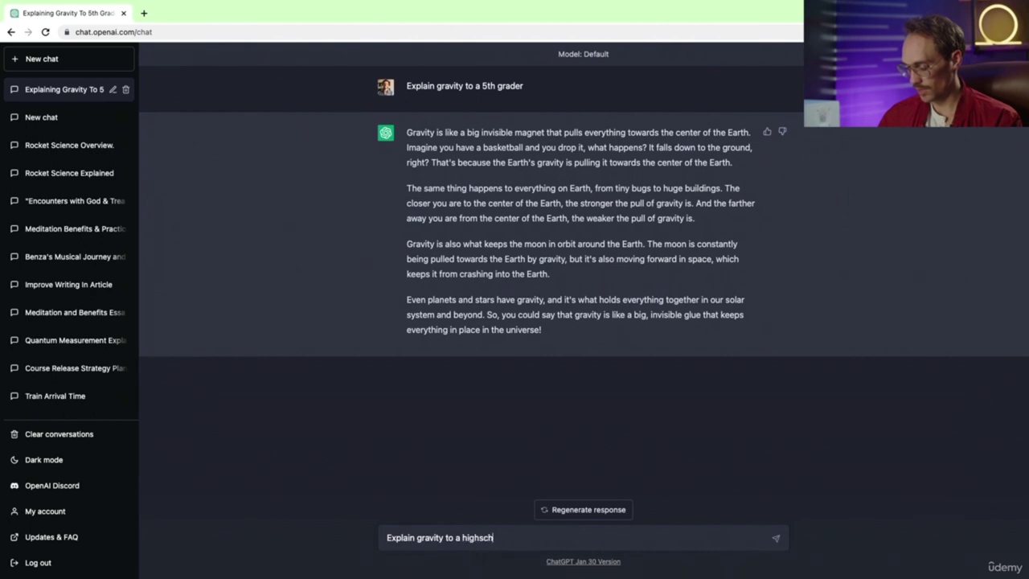
Step: Send "Explain gravity to a highschool student" and examine the opening of the answer
{"action": "key", "text": "Return"}
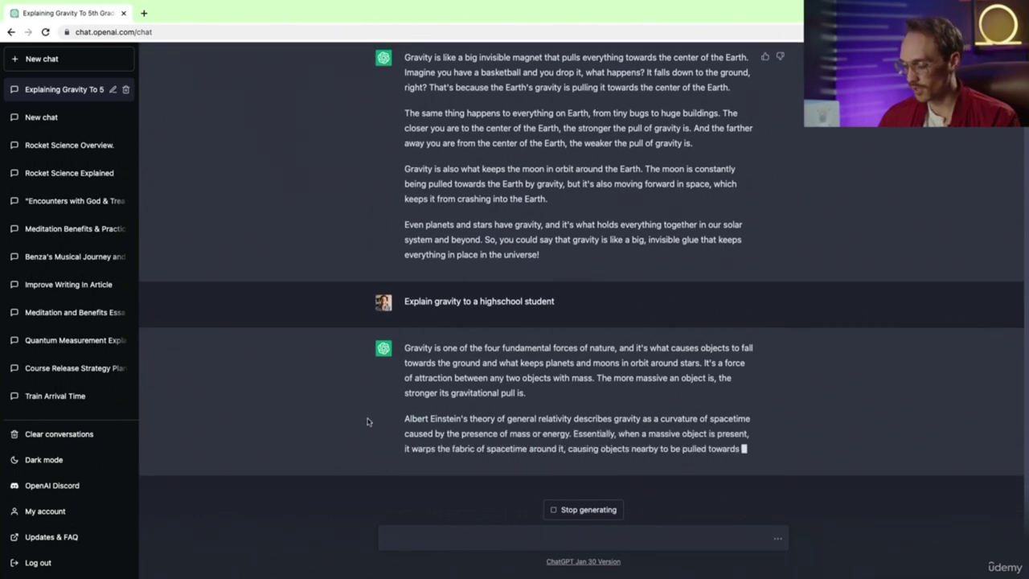
{"action": "left_click_drag", "start_coordinate": [406, 392], "coordinate": [560, 366]}
{"action": "left_click", "coordinate": [561, 324]}
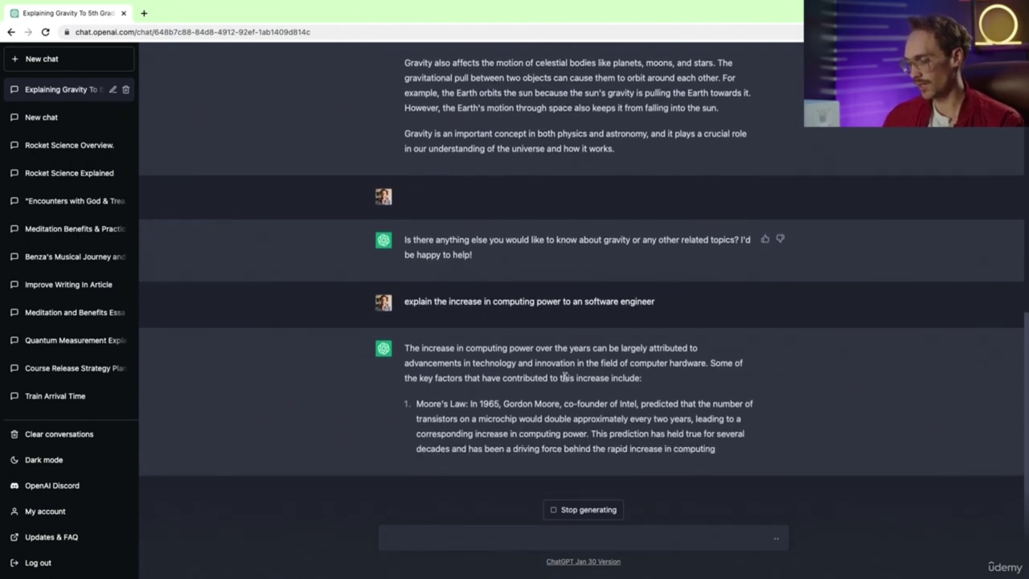
Step: Send "explain the increase in computing power to some one who works in marketing" and read through the answer
{"action": "type", "text": "explain the increase in computing power to "}
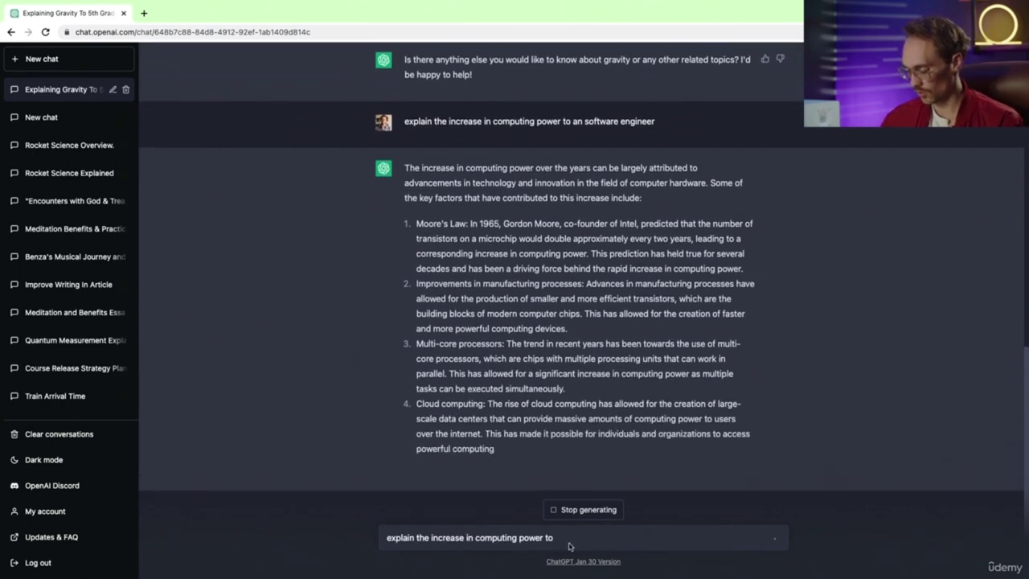
{"action": "type", "text": "some one who works in marketing"}
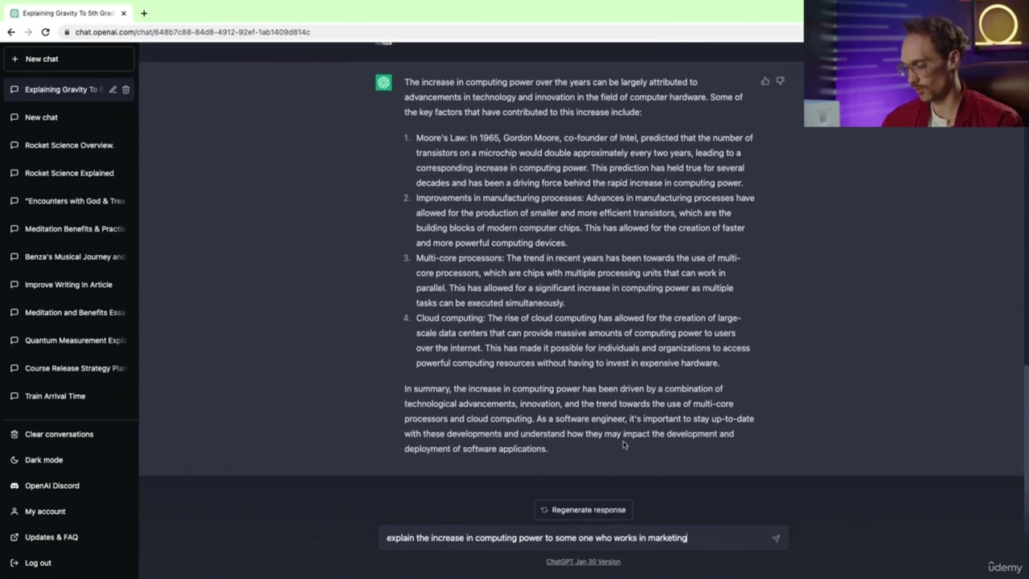
{"action": "key", "text": "Return"}
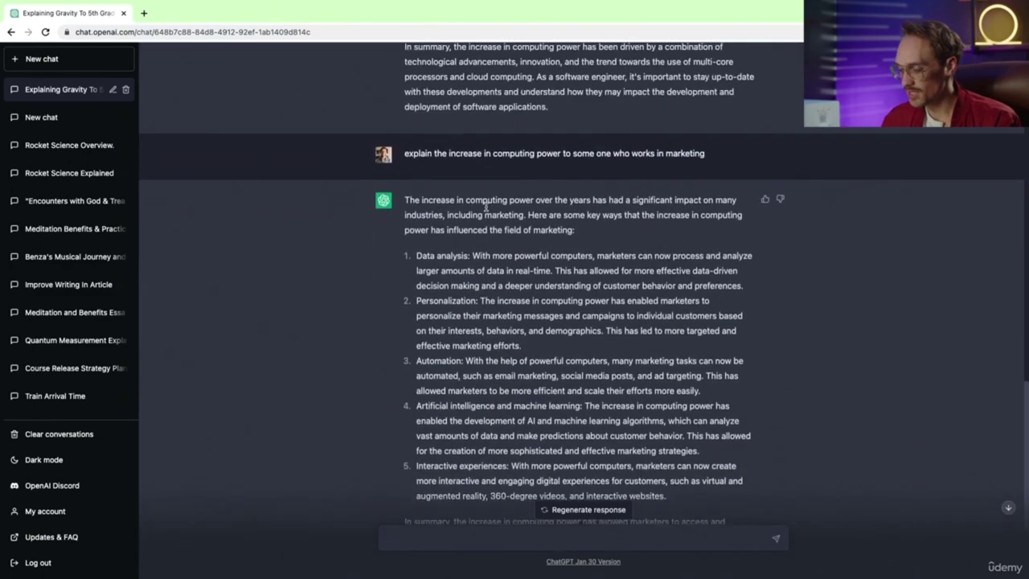
{"action": "scroll", "coordinate": [484, 206], "scroll_direction": "down", "scroll_amount": 2}
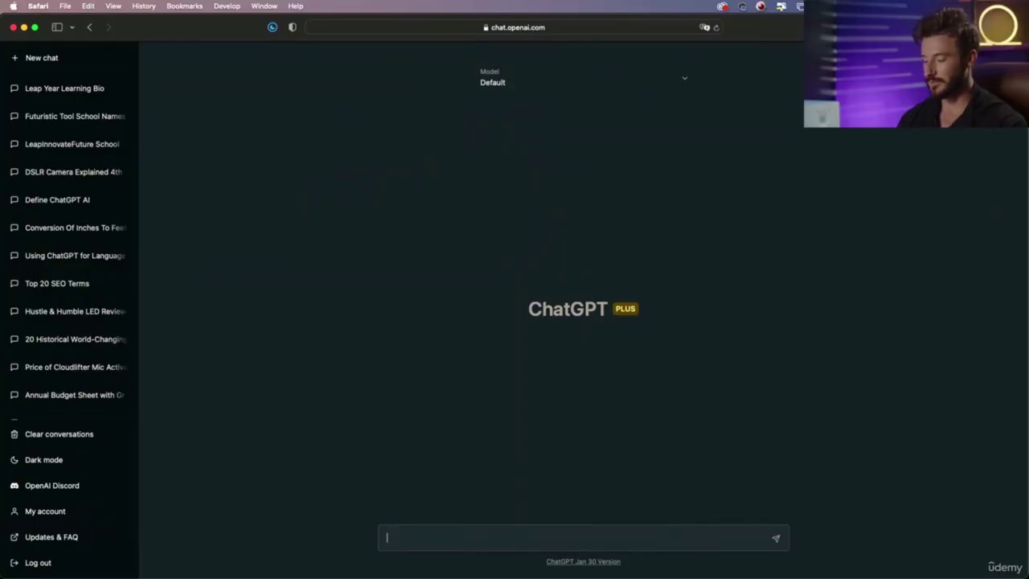
Step: Ask ChatGPT to act as a knowledgable dietitian for a 5 foot 11, 170-pound male wanting to lose 3 pounds of fat monthly through a caloric deficit
{"action": "type", "text": "nt you to act a"}
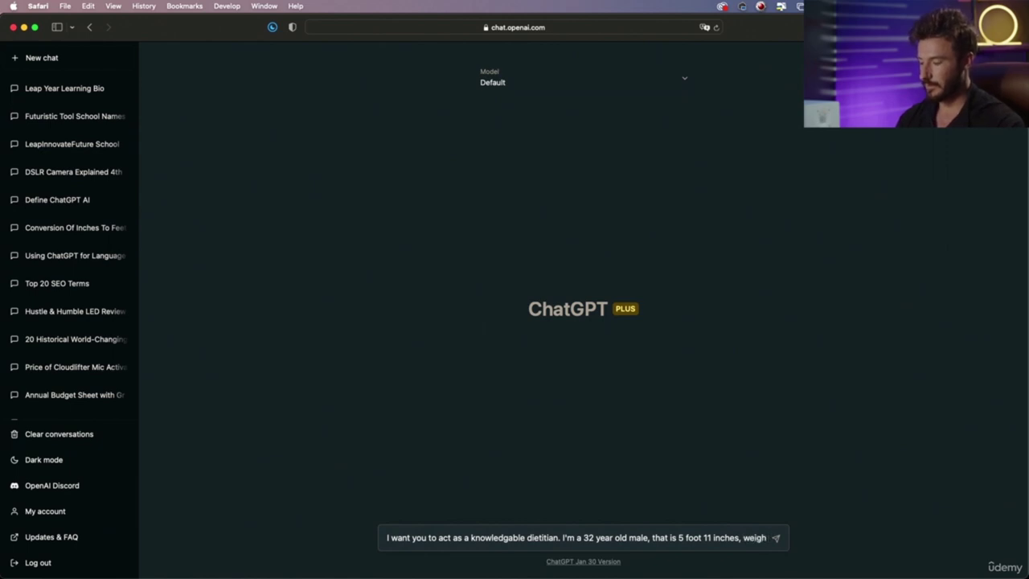
{"action": "type", "text": "17"}
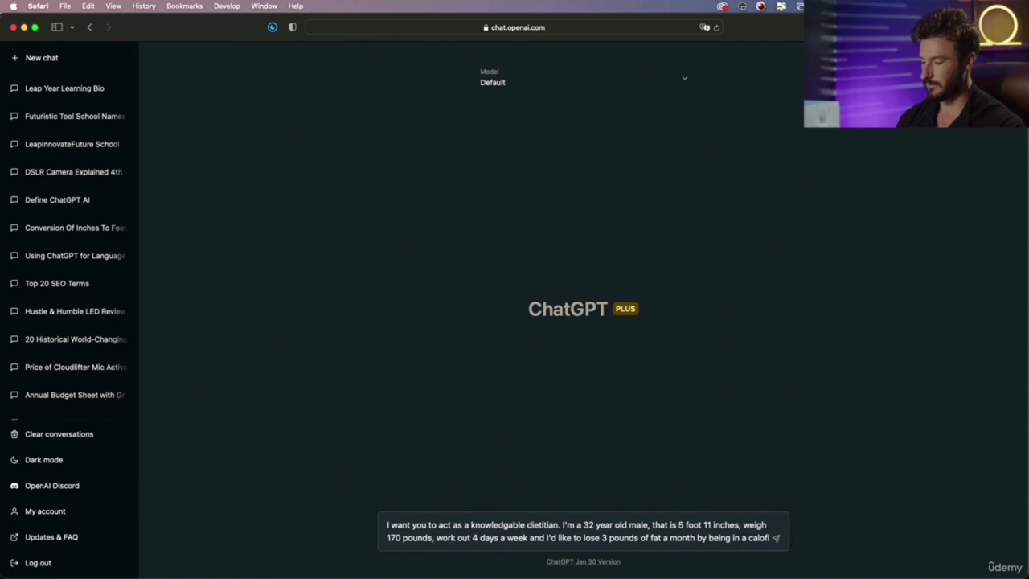
{"action": "type", "text": "ric def"}
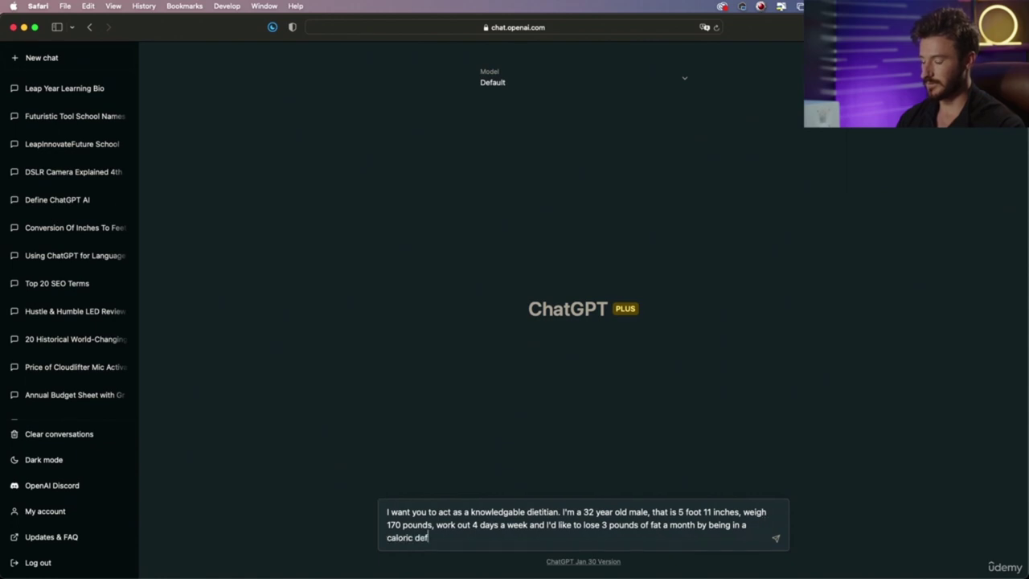
{"action": "type", "text": "icent"}
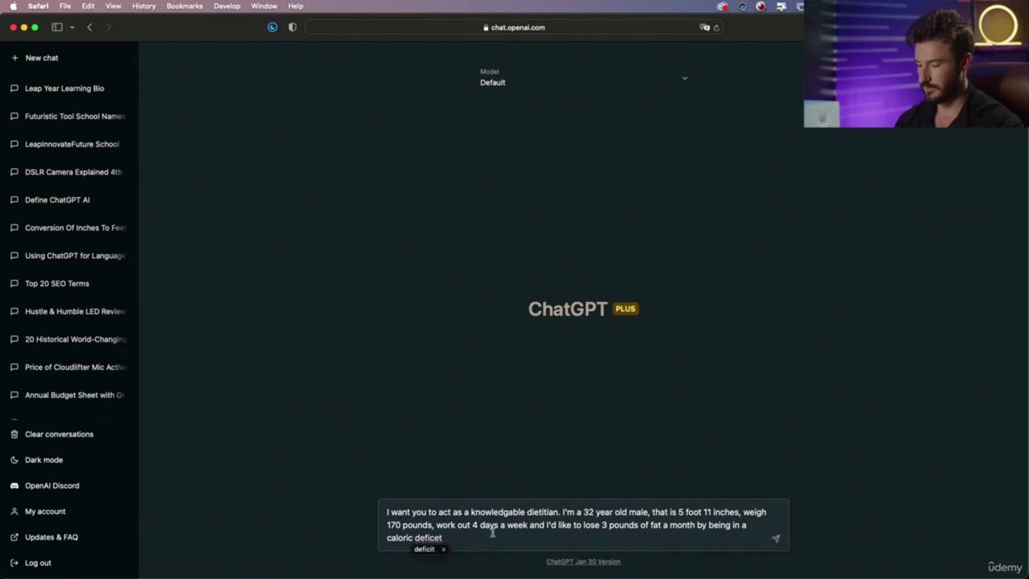
{"action": "key", "text": "Return"}
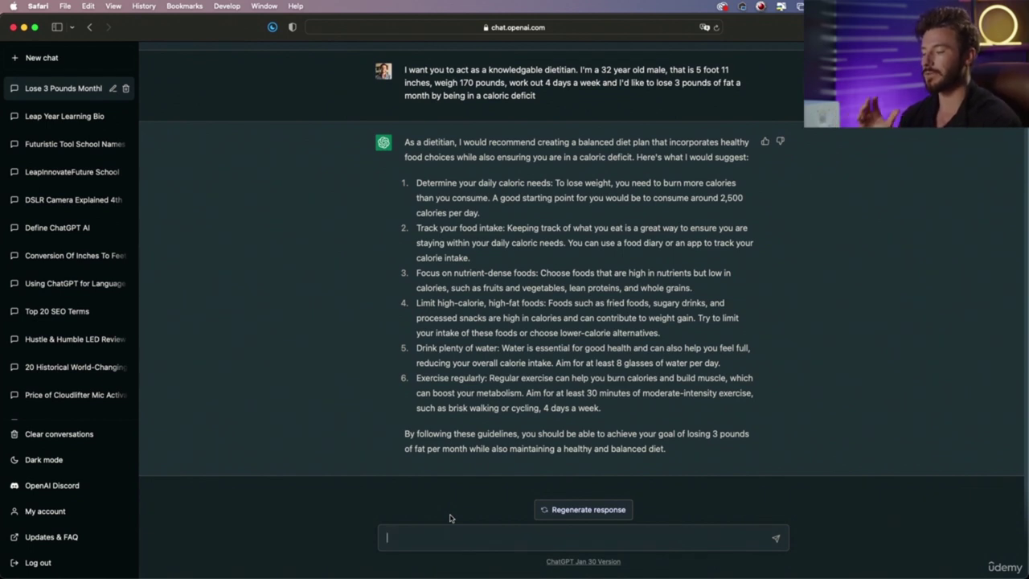
Step: Ask for a detailed meal plan for the goal of 2,500 calories per day, excluding peanuts, onions, and lemons
{"action": "type", "text": "now create a detailed meal"}
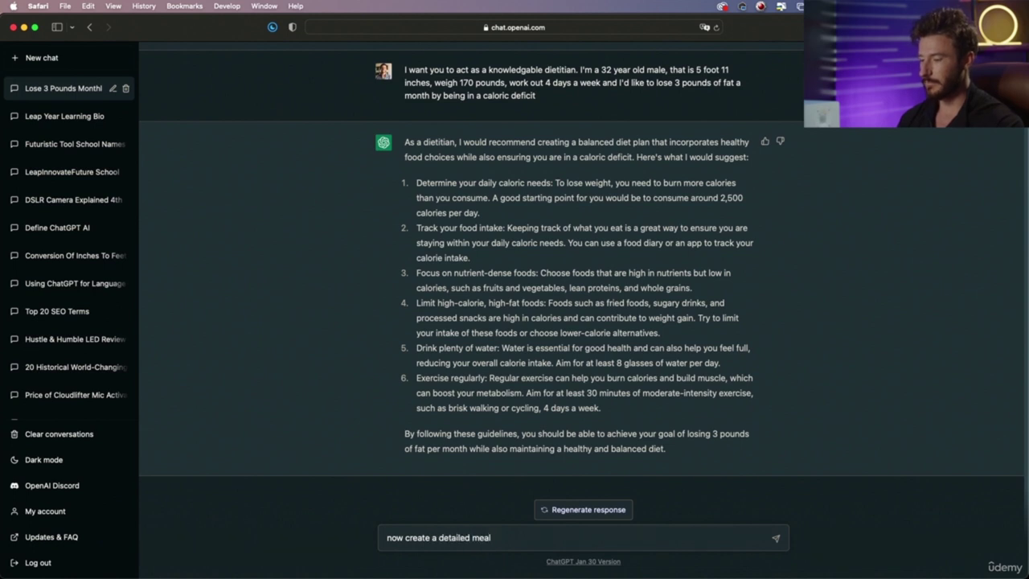
{"action": "type", "text": " for for my goal of"}
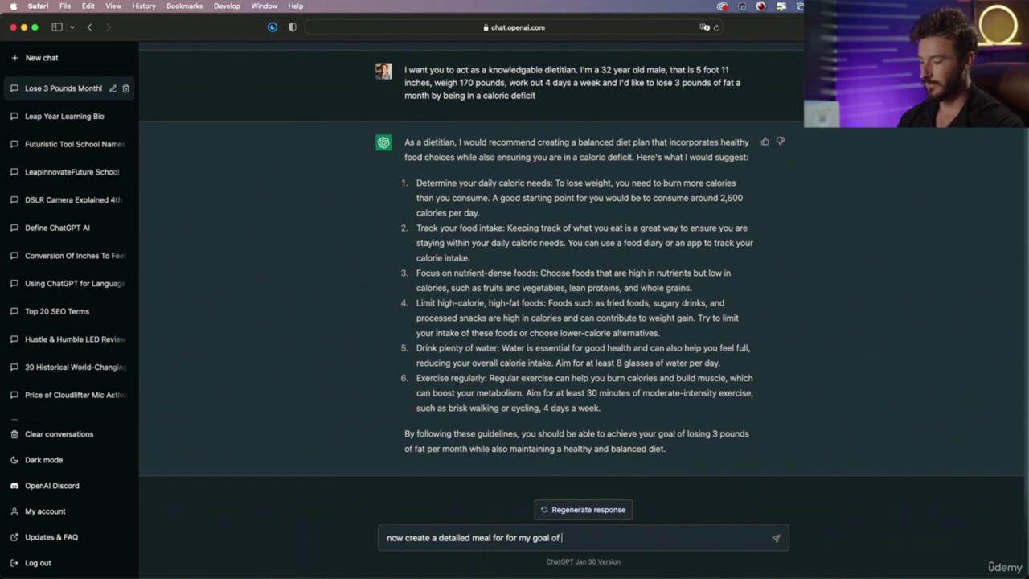
{"action": "type", "text": " 2,500 cal"}
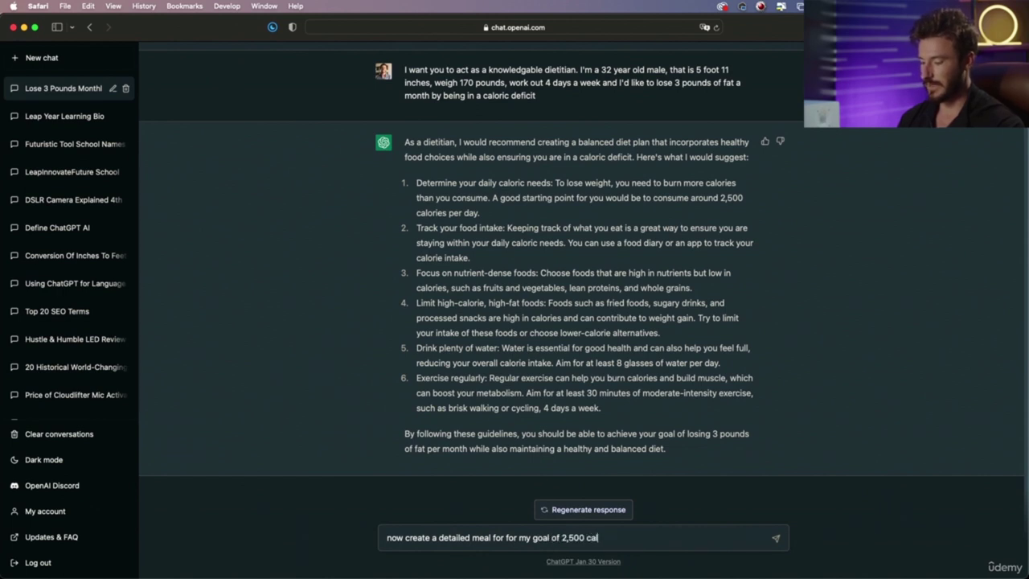
{"action": "type", "text": "ories per day. Do not include "}
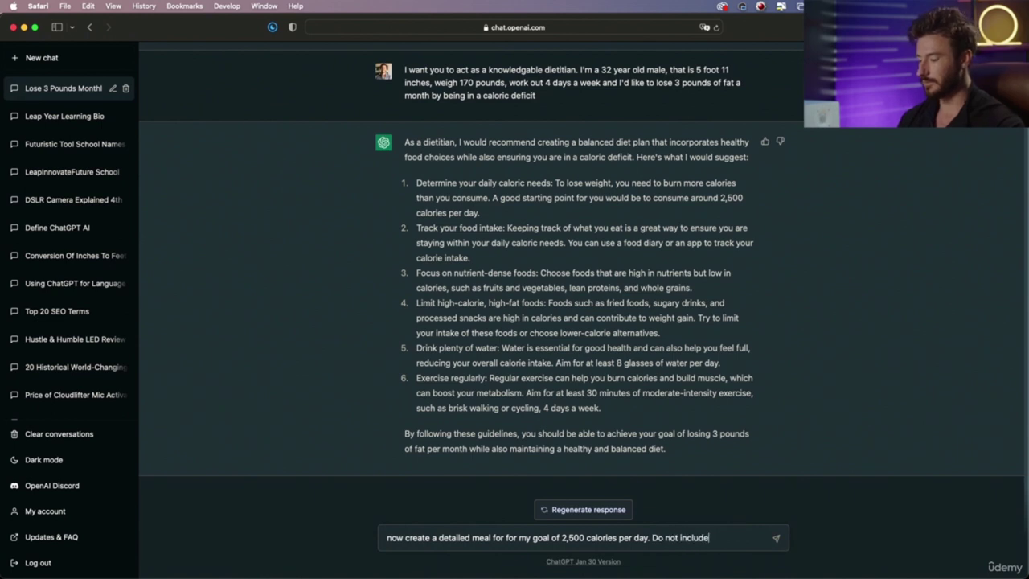
{"action": "type", "text": "peanut"}
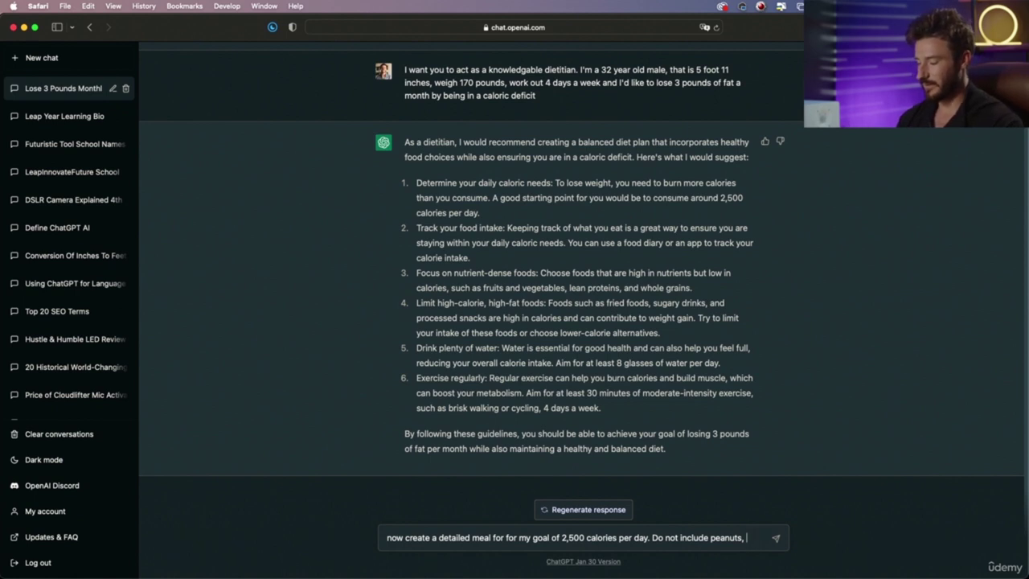
{"action": "type", "text": "s, onions, or "}
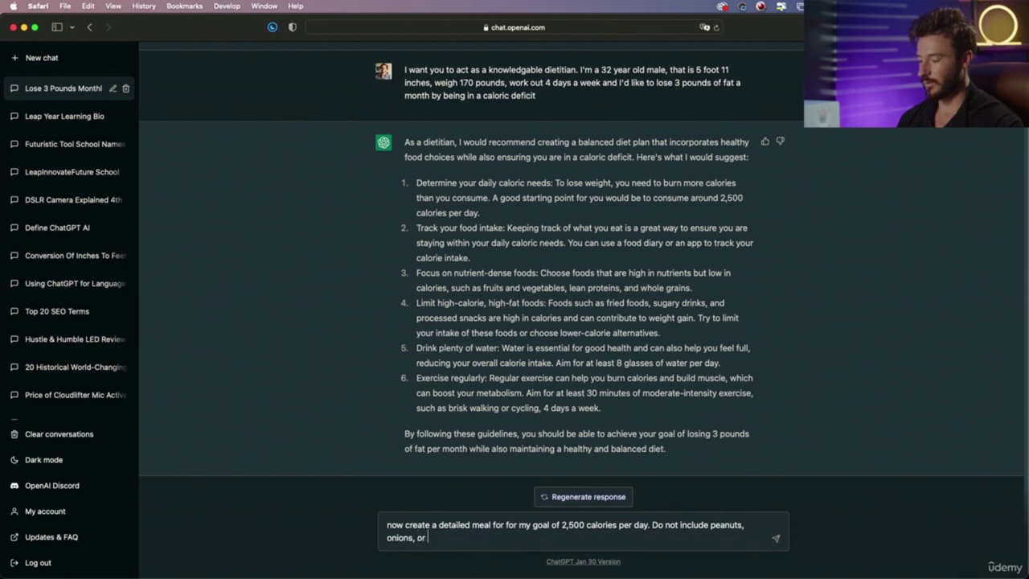
{"action": "type", "text": "lemons"}
{"action": "key", "text": "Return"}
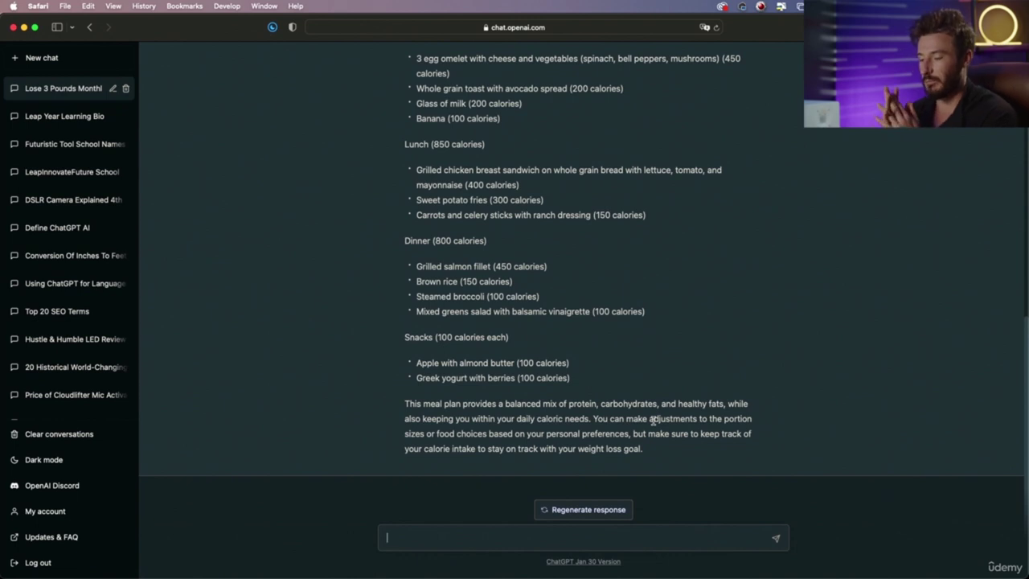
Step: Ask for a grocery list covering the food items in the meal plan
{"action": "type", "text": "now create a grocery"}
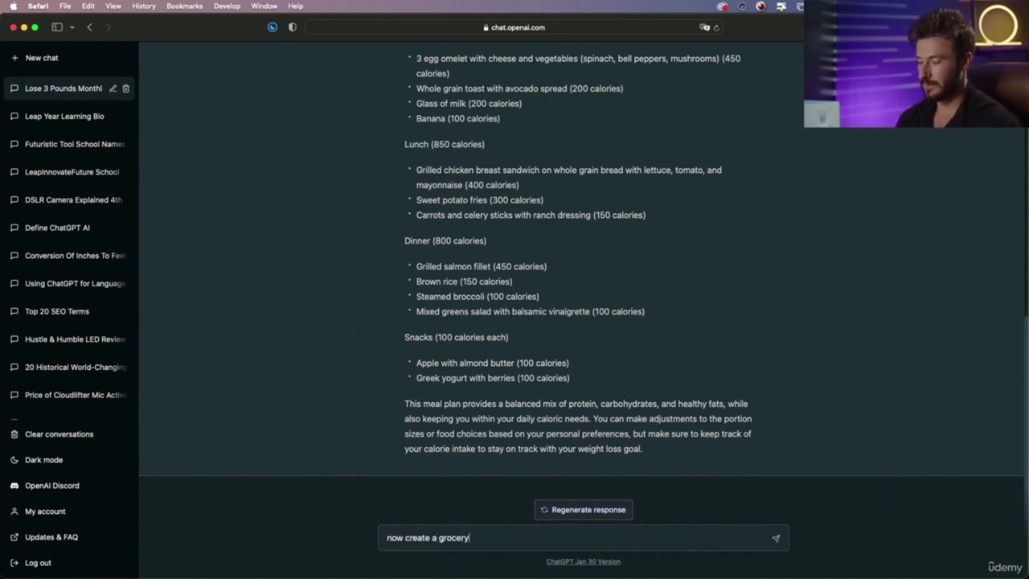
{"action": "type", "text": " list for these food item"}
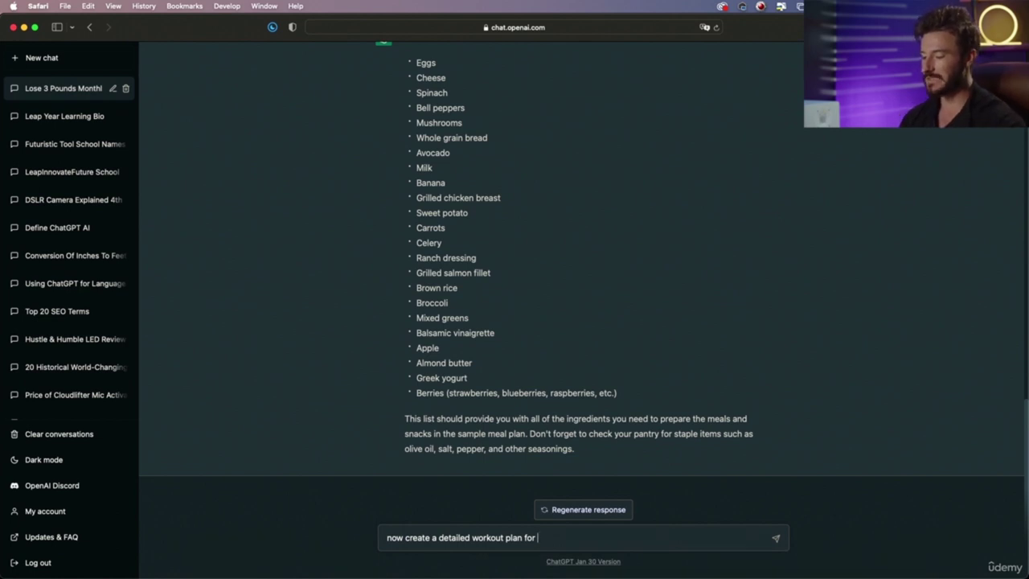
Step: Ask for a detailed workout plan with the above criteria and read through the daily routines in the answer
{"action": "type", "text": "ith the above criterie"}
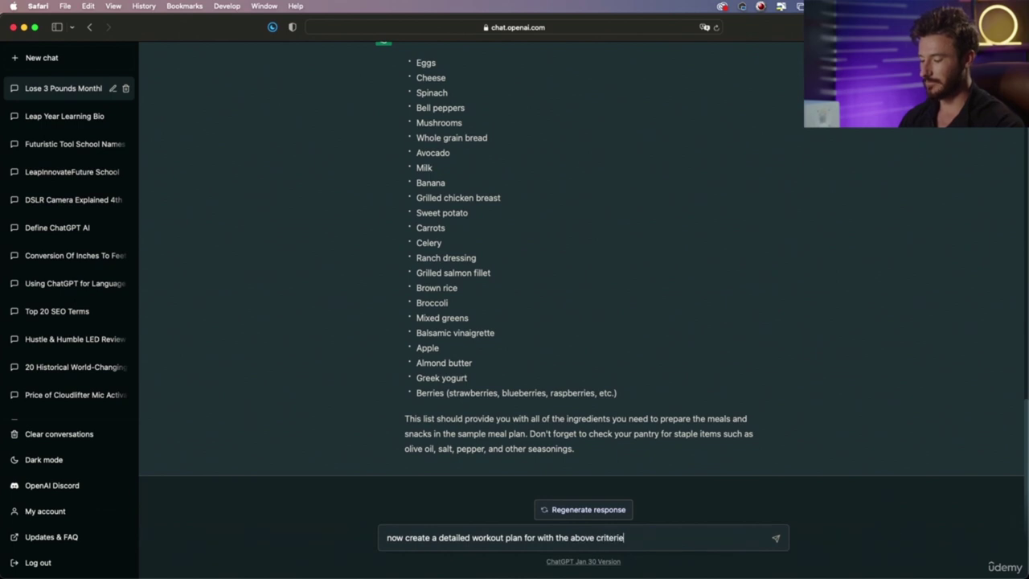
{"action": "key", "text": "Return"}
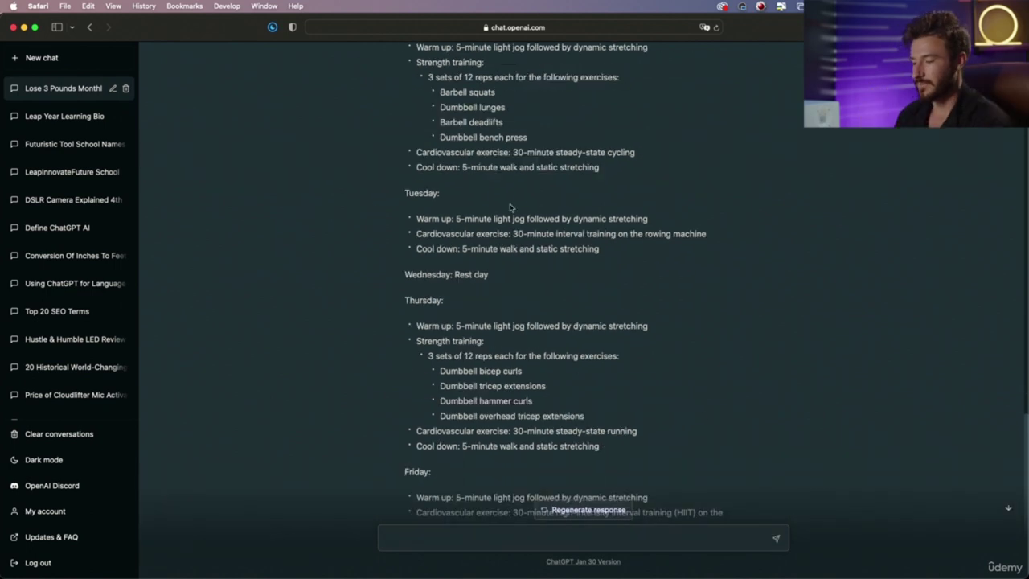
{"action": "scroll", "coordinate": [509, 207], "scroll_direction": "up", "scroll_amount": 2}
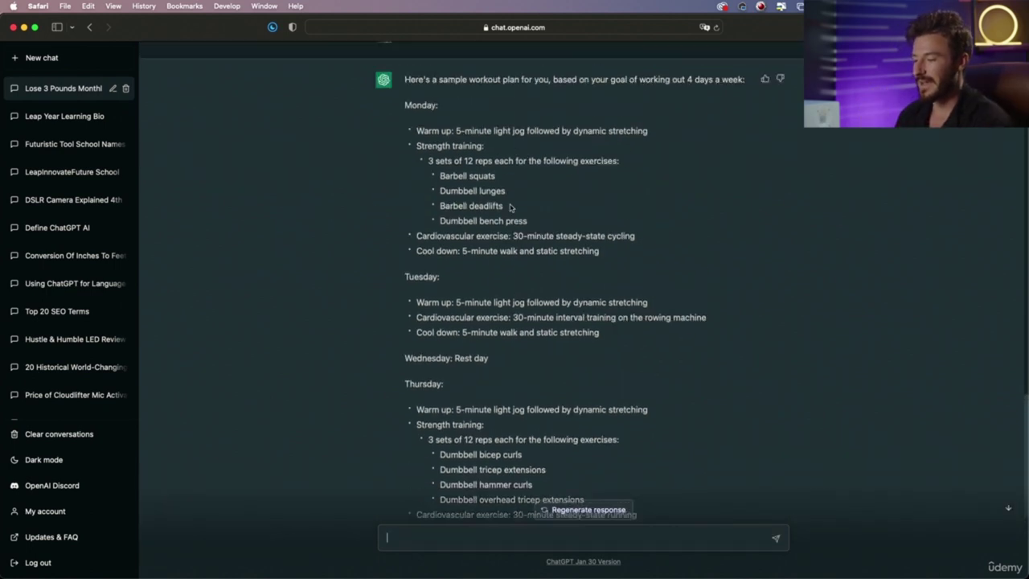
{"action": "scroll", "coordinate": [509, 208], "scroll_direction": "down", "scroll_amount": 6}
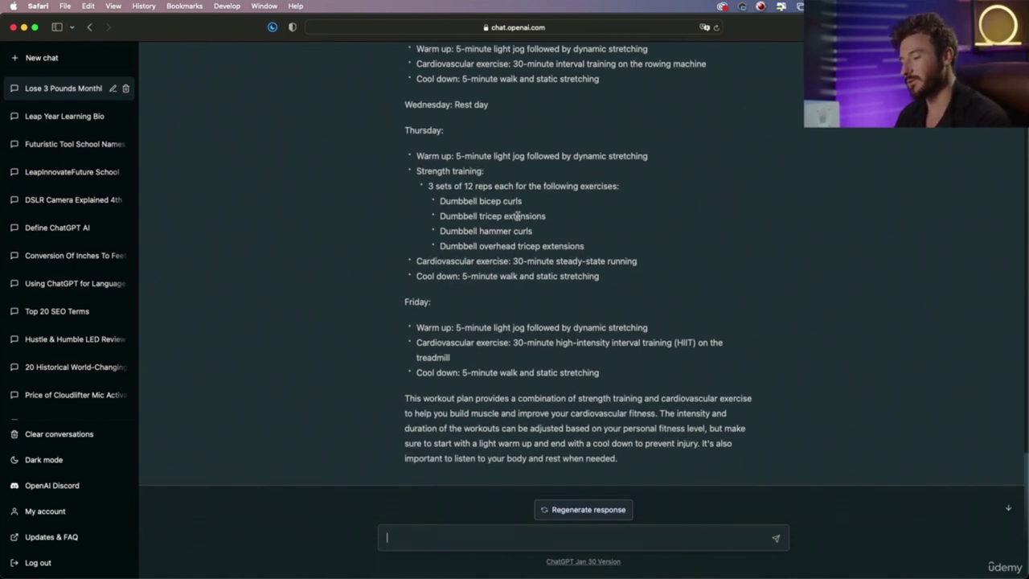
{"action": "scroll", "coordinate": [504, 212], "scroll_direction": "up", "scroll_amount": 2}
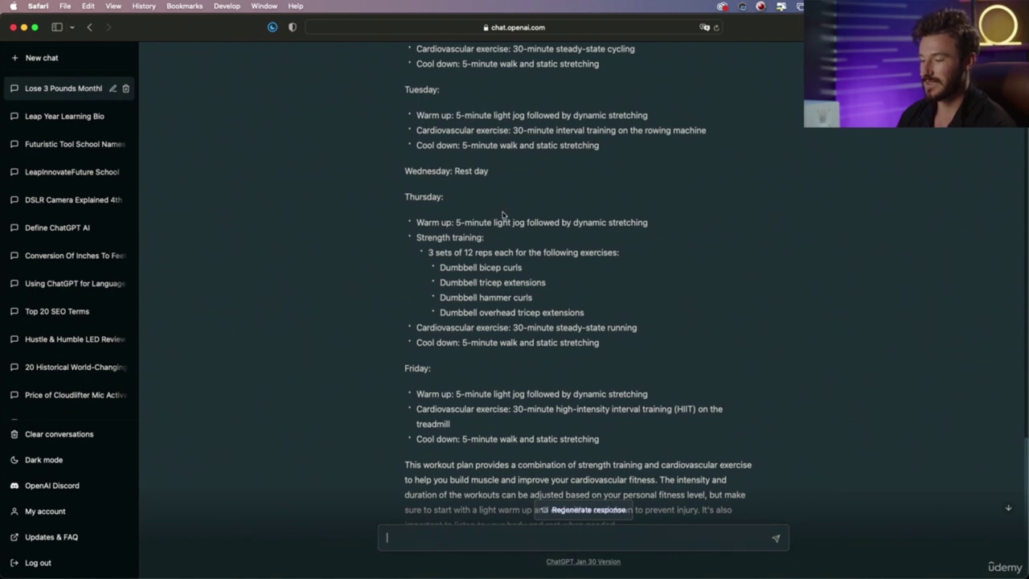
{"action": "scroll", "coordinate": [502, 213], "scroll_direction": "up", "scroll_amount": 1}
{"action": "scroll", "coordinate": [502, 215], "scroll_direction": "up", "scroll_amount": 1}
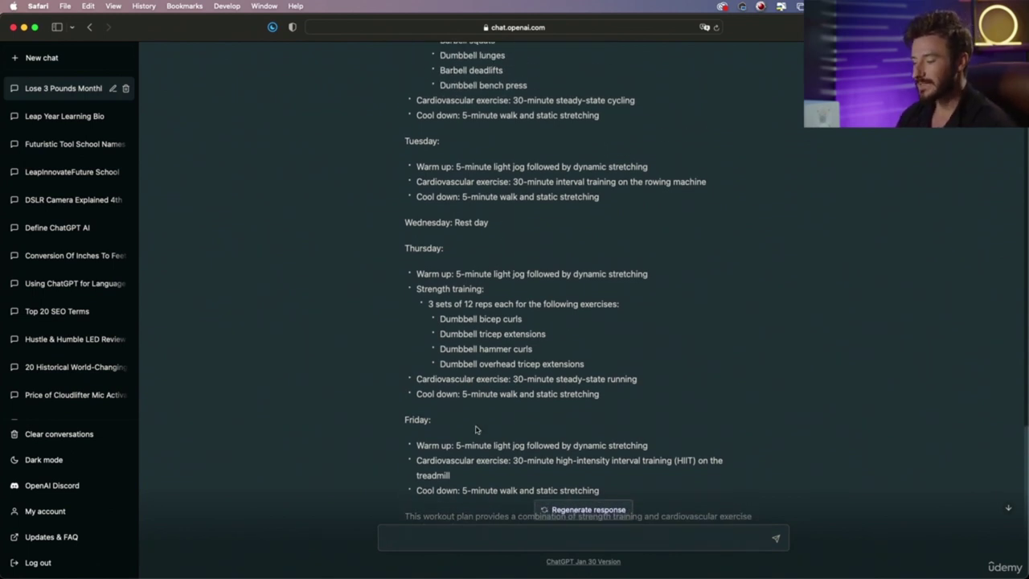
{"action": "scroll", "coordinate": [476, 450], "scroll_direction": "down", "scroll_amount": 4}
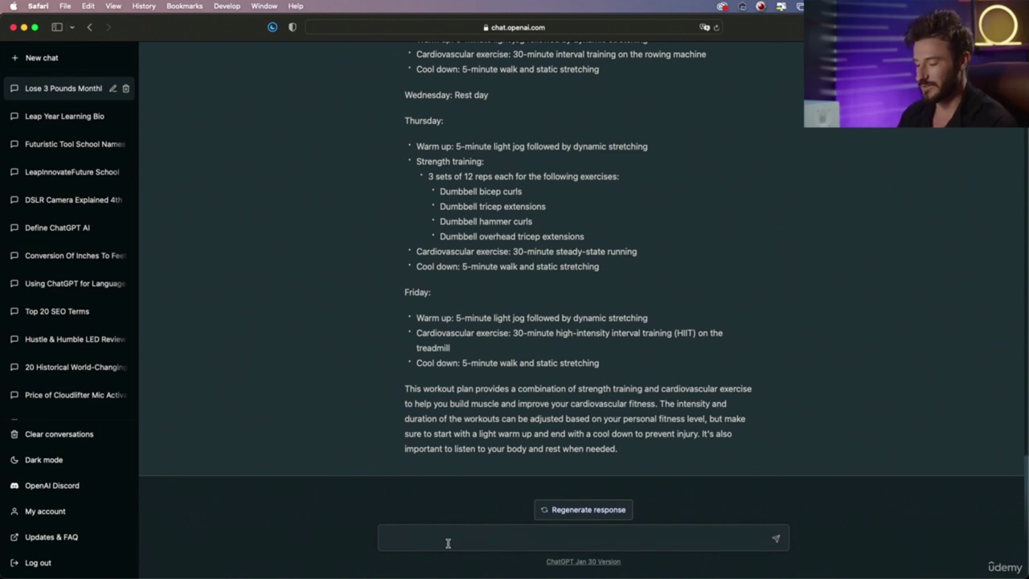
Step: Ask for a weekly schedule that includes time to journal, work, go to the gym, meditate, and hang out with friends
{"action": "type", "text": "create me a schedule for the week that i"}
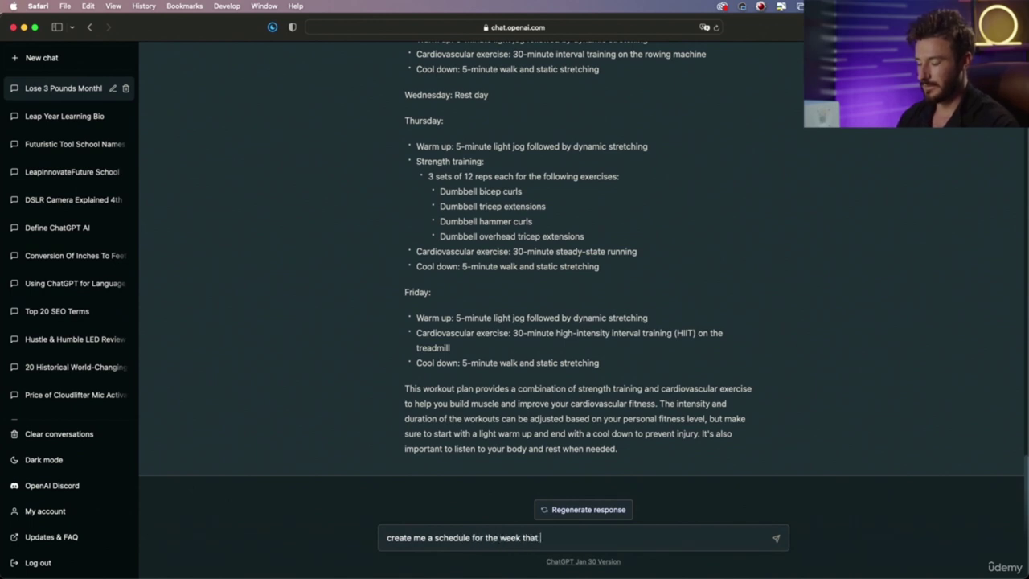
{"action": "type", "text": "ncludes time to journal, work, go to the gym"}
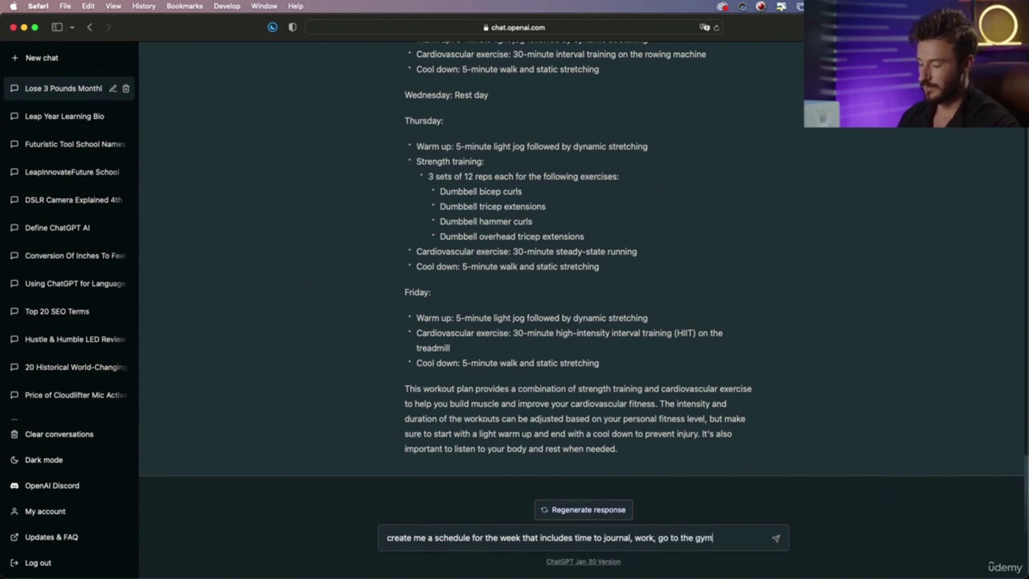
{"action": "type", "text": ", medi"}
{"action": "type", "text": "tate, and hang"}
{"action": "type", "text": " out with frie"}
{"action": "type", "text": "nds"}
{"action": "key", "text": "Return"}
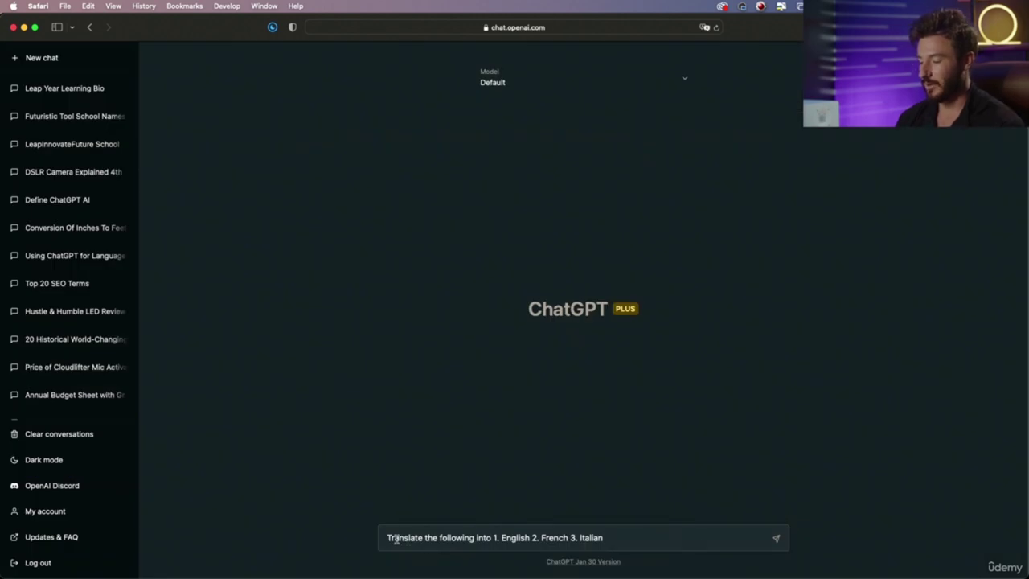
Step: Complete the English, French and Italian translation prompt to read "the following text", append "Disculpe, ¿a qué hora llega el tren?", and send it
{"action": "left_click_drag", "start_coordinate": [387, 538], "coordinate": [611, 536]}
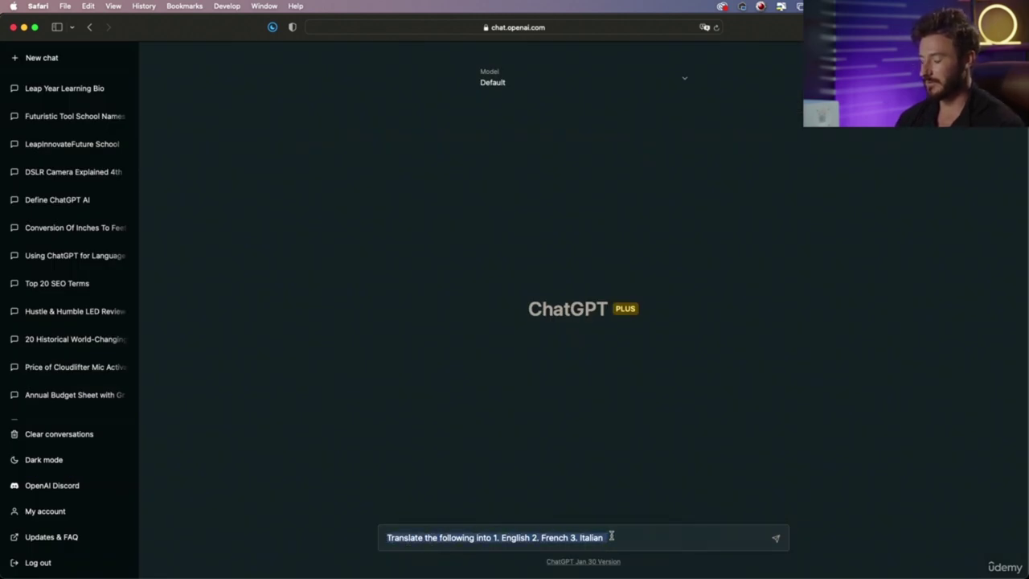
{"action": "left_click", "coordinate": [396, 538]}
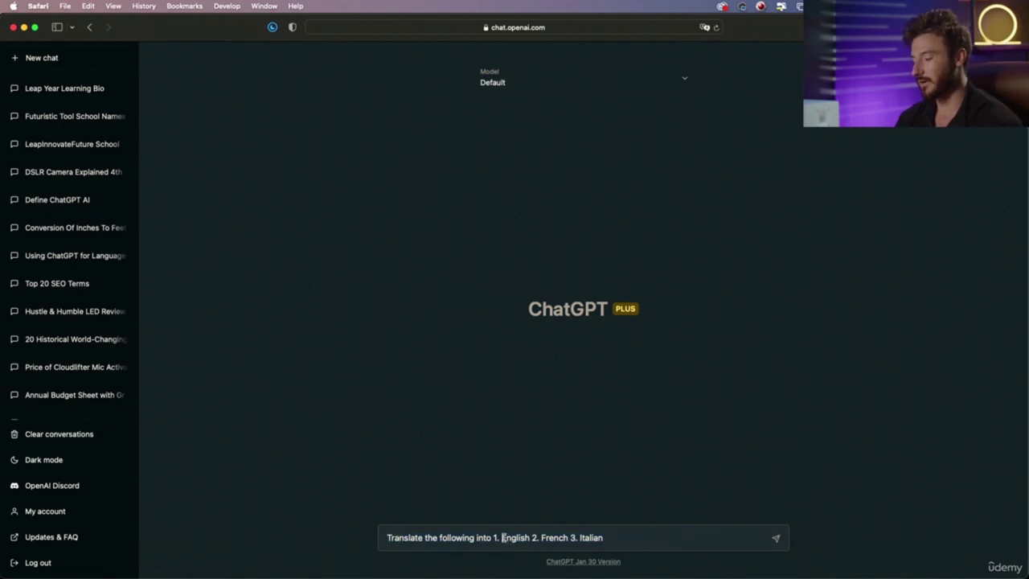
{"action": "type", "text": "text"}
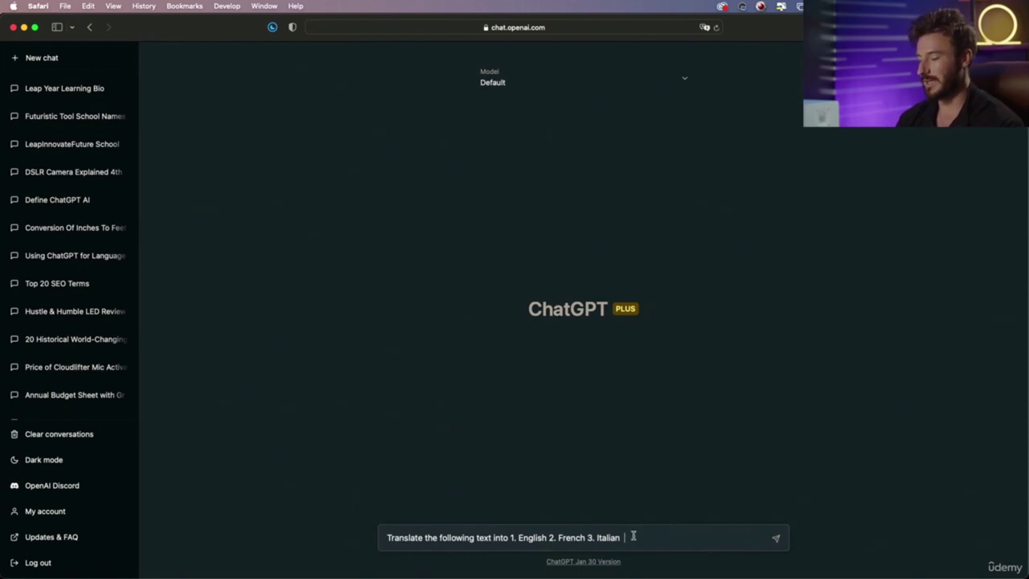
{"action": "type", "text": "Disculpe, ¿a qué hora llega el tren?"}
{"action": "key", "text": "Return"}
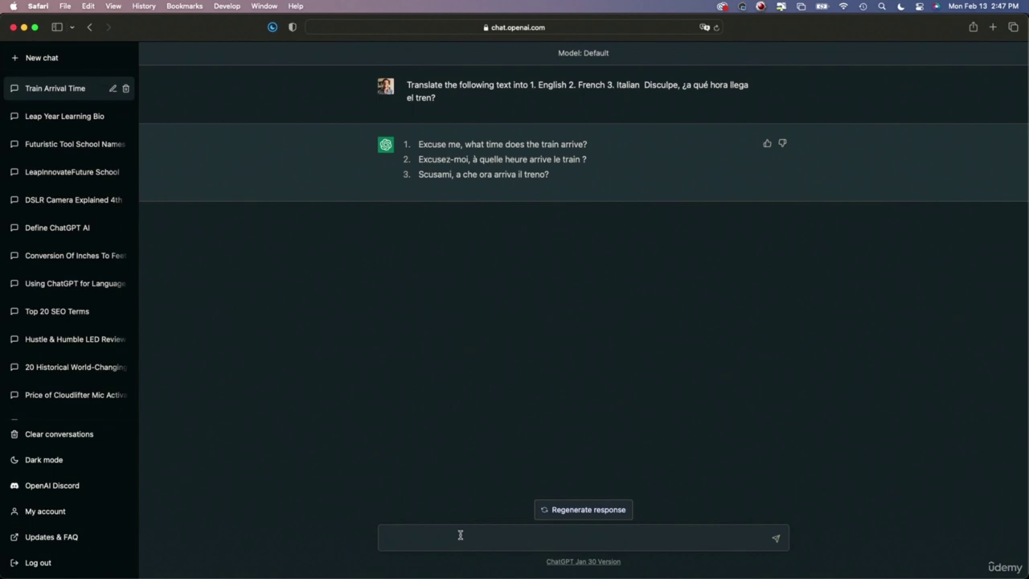
Step: Send "translate the following text into English:" followed by the copied French regional weather report
{"action": "type", "text": "translate the following text into english:"}
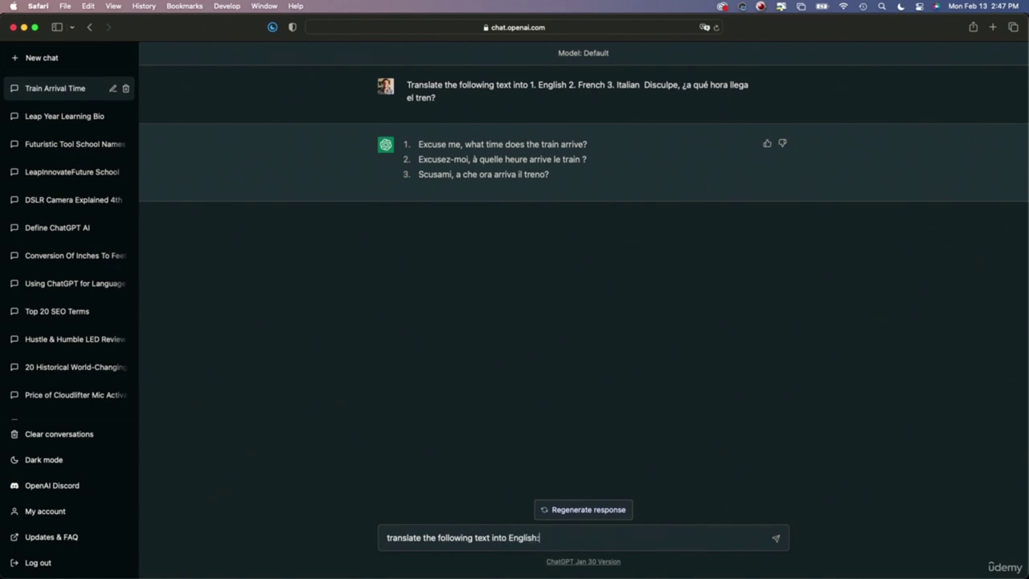
{"action": "key", "text": "super+v"}
{"action": "key", "text": "Return"}
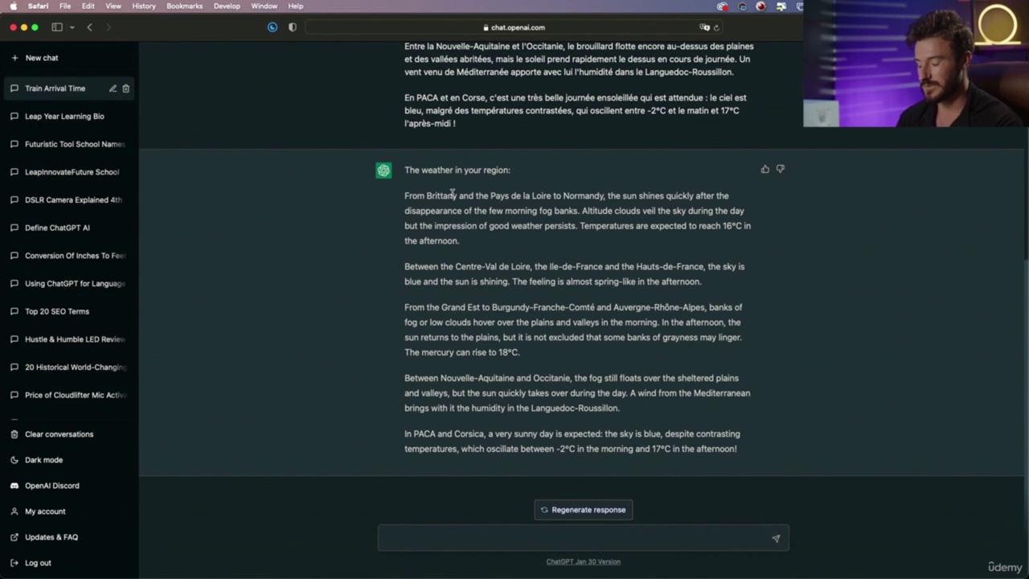
Step: Ask for the main points of the translated weather report to be summarized into 4 bullet points
{"action": "type", "text": "now summ"}
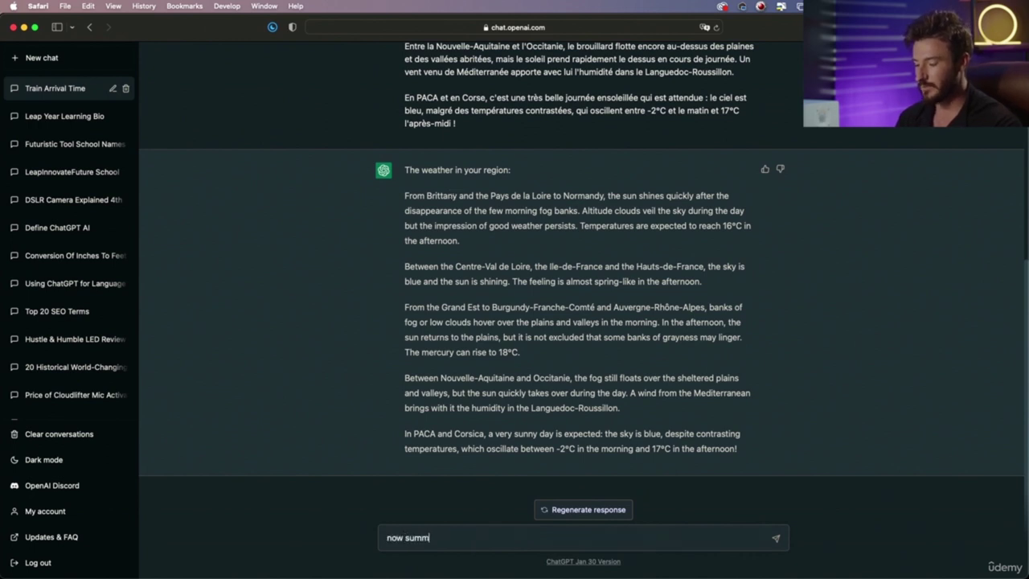
{"action": "type", "text": "arize the main points of this into"}
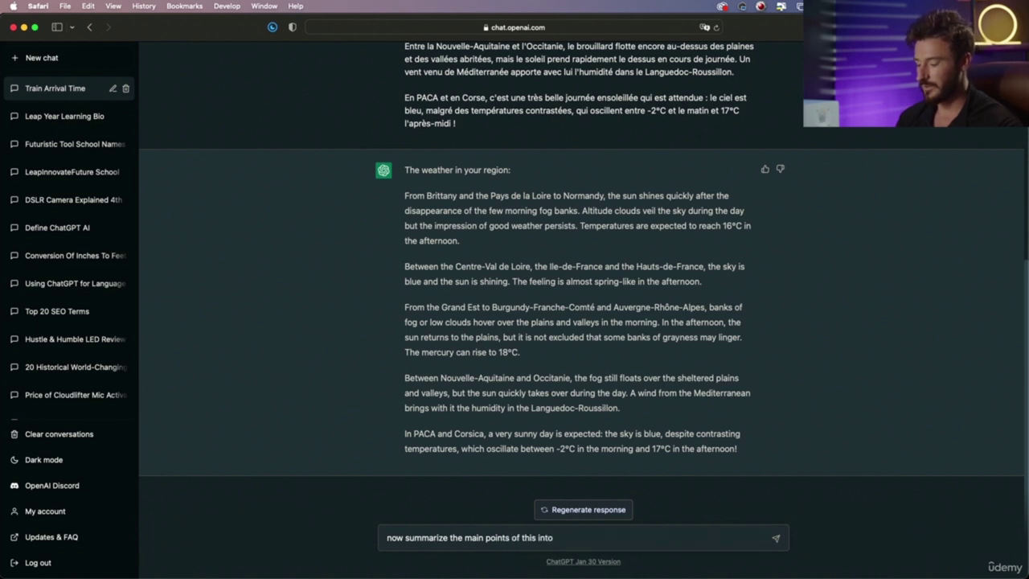
{"action": "type", "text": " 4 bullet points"}
{"action": "key", "text": "Return"}
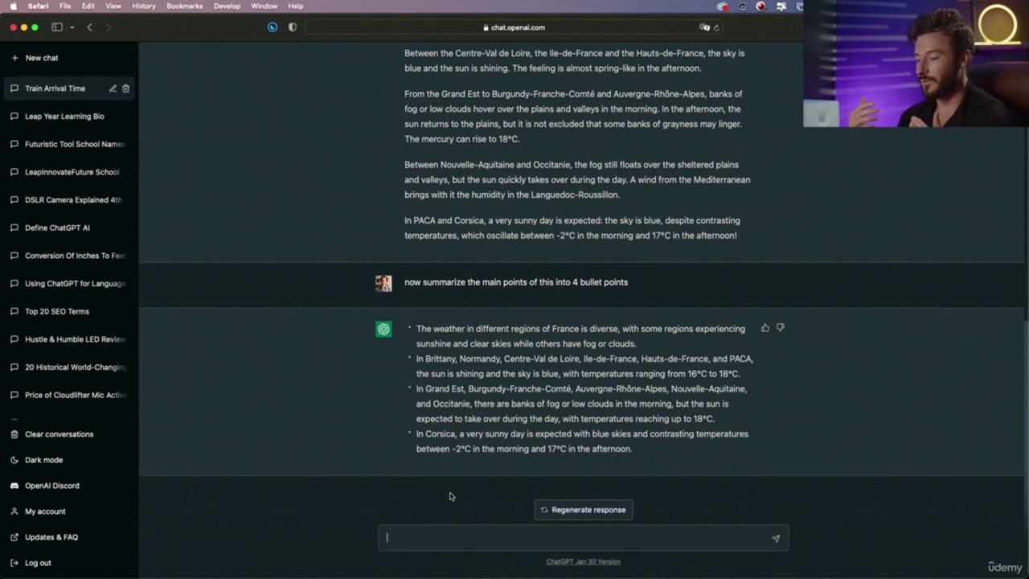
Step: Send the prompt "give me the best travel tips for vacationing in Normandy"
{"action": "double_click", "coordinate": [467, 358]}
{"action": "left_click", "coordinate": [430, 543]}
{"action": "type", "text": "give me the best trav"}
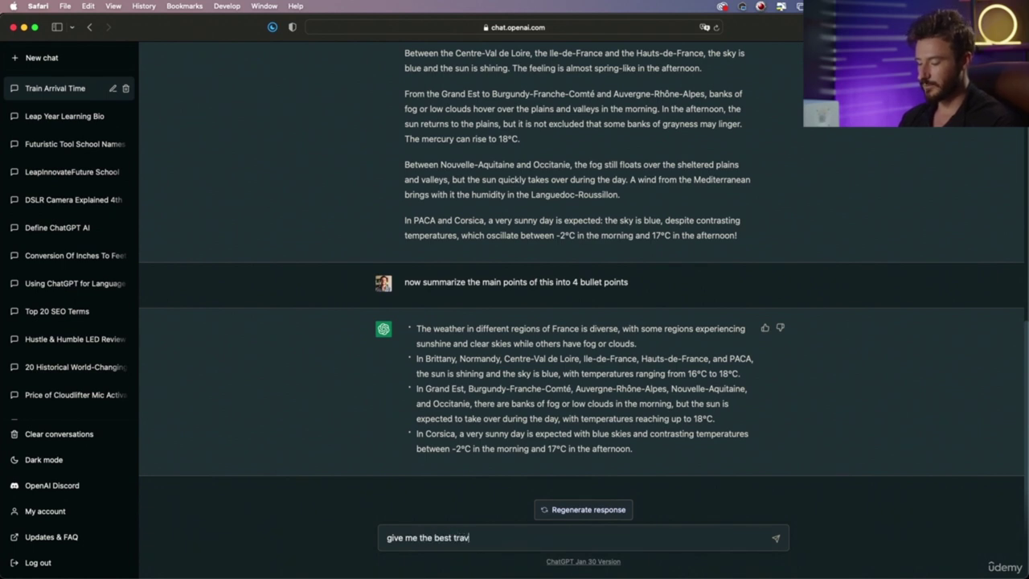
{"action": "type", "text": "el tips fo"}
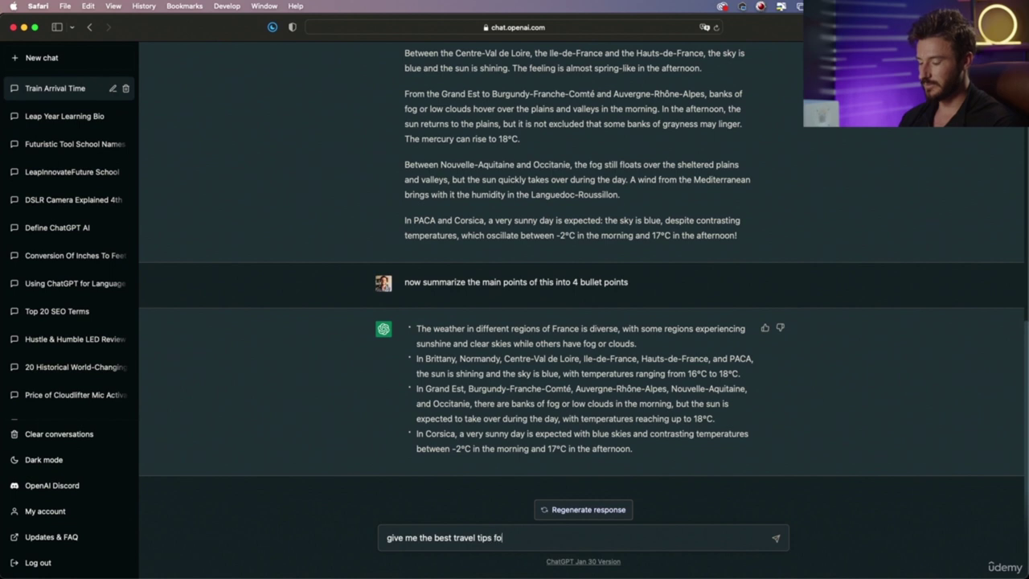
{"action": "type", "text": "r vacationing in Normandy"}
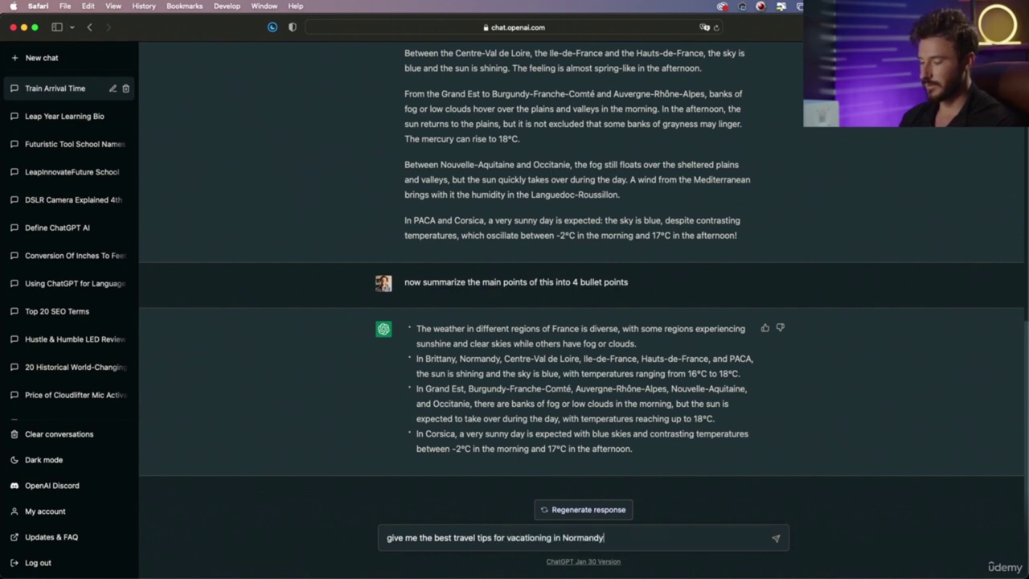
{"action": "key", "text": "Return"}
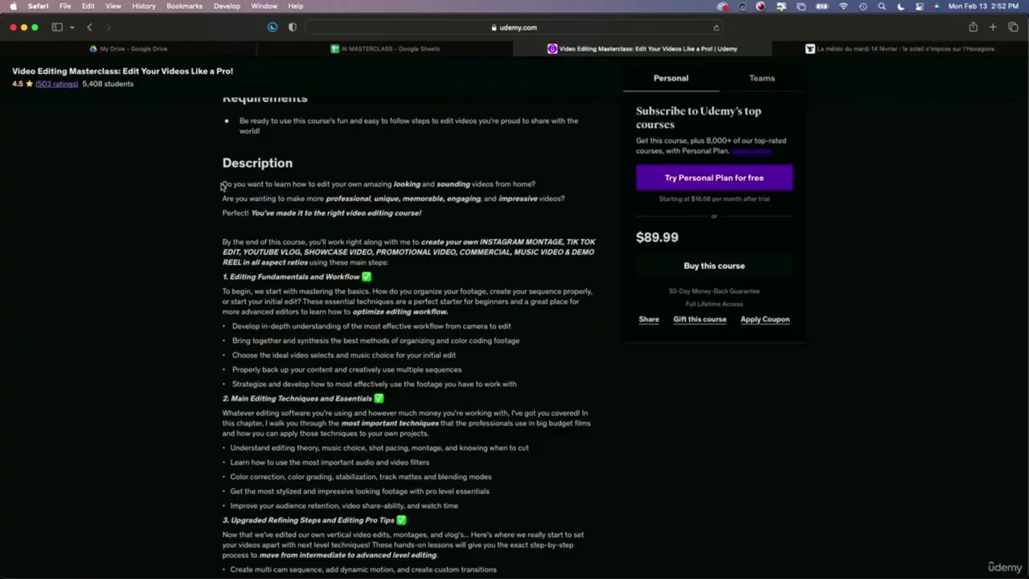
Step: Select the description text on the Udemy Video Editing Masterclass course page
{"action": "left_click_drag", "start_coordinate": [225, 183], "coordinate": [467, 509]}
{"action": "scroll", "coordinate": [531, 414], "scroll_direction": "down", "scroll_amount": 3}
{"action": "scroll", "coordinate": [496, 441], "scroll_direction": "down", "scroll_amount": 5}
{"action": "scroll", "coordinate": [468, 506], "scroll_direction": "up", "scroll_amount": 10}
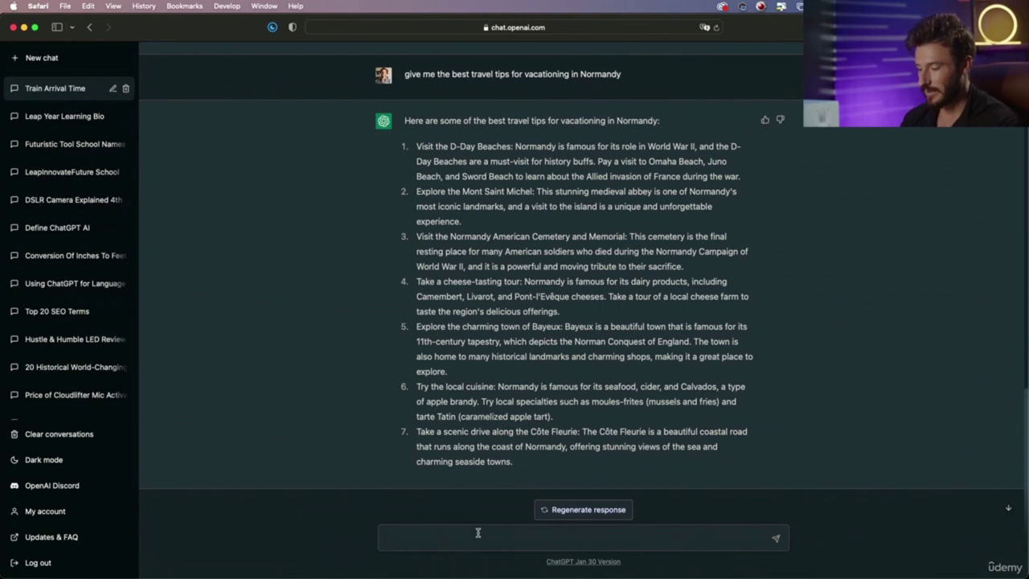
Step: Send the prompt "Translate the following text into French:" followed by the copied video editing course description
{"action": "type", "text": "Tra"}
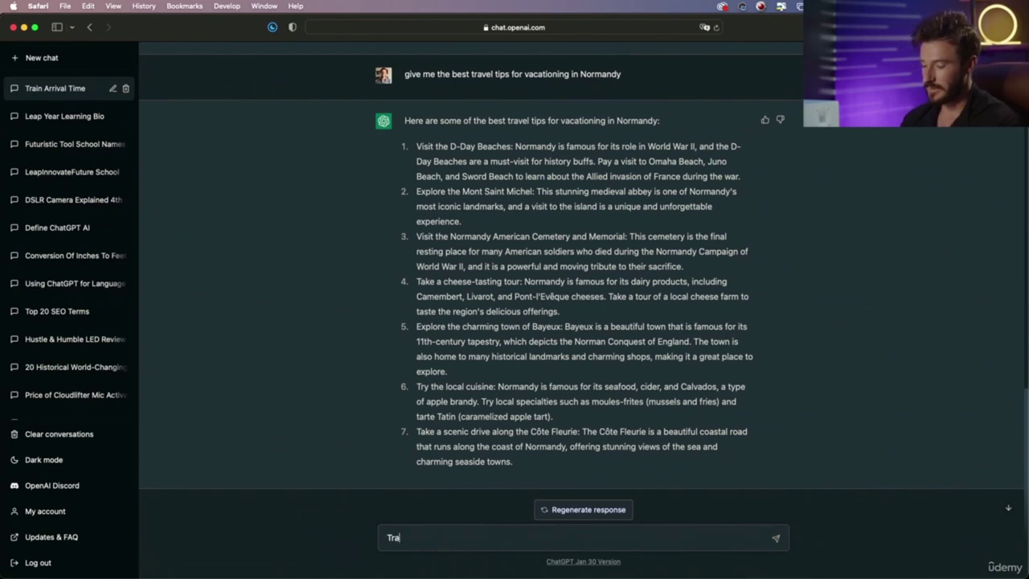
{"action": "type", "text": "nslate the following text in"}
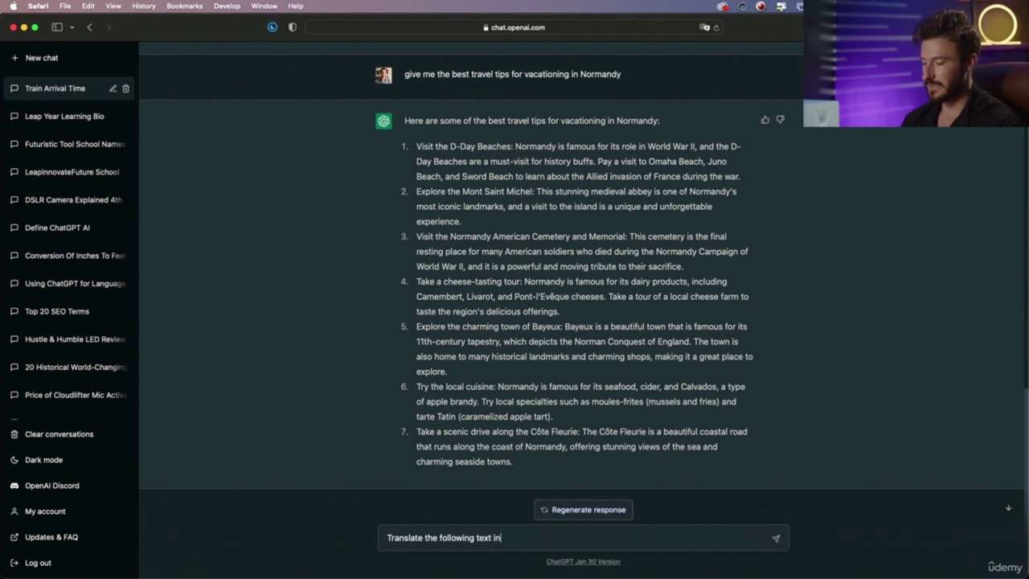
{"action": "type", "text": "to french"}
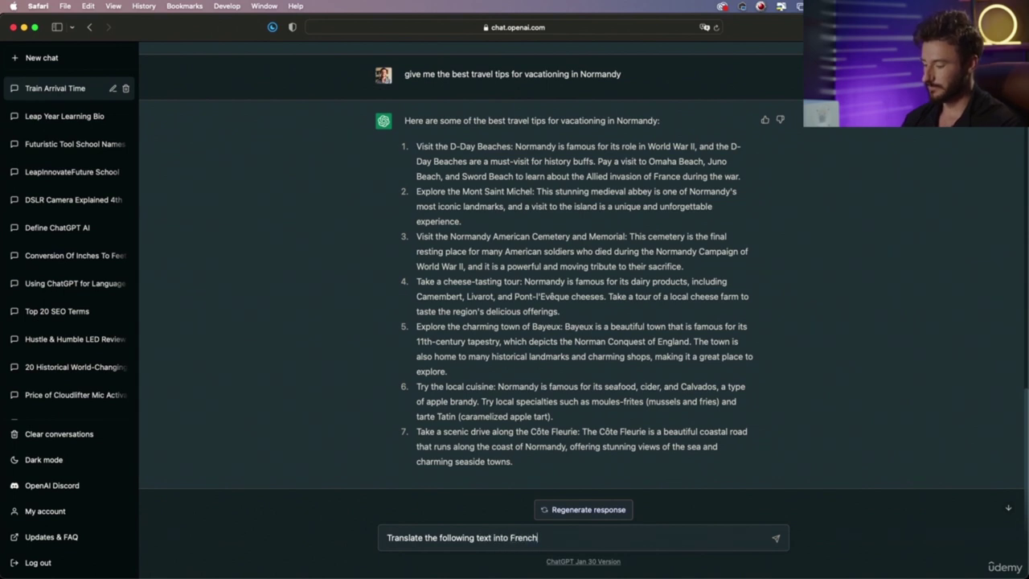
{"action": "type", "text": ":"}
{"action": "key", "text": "cmd+v"}
{"action": "key", "text": "Return"}
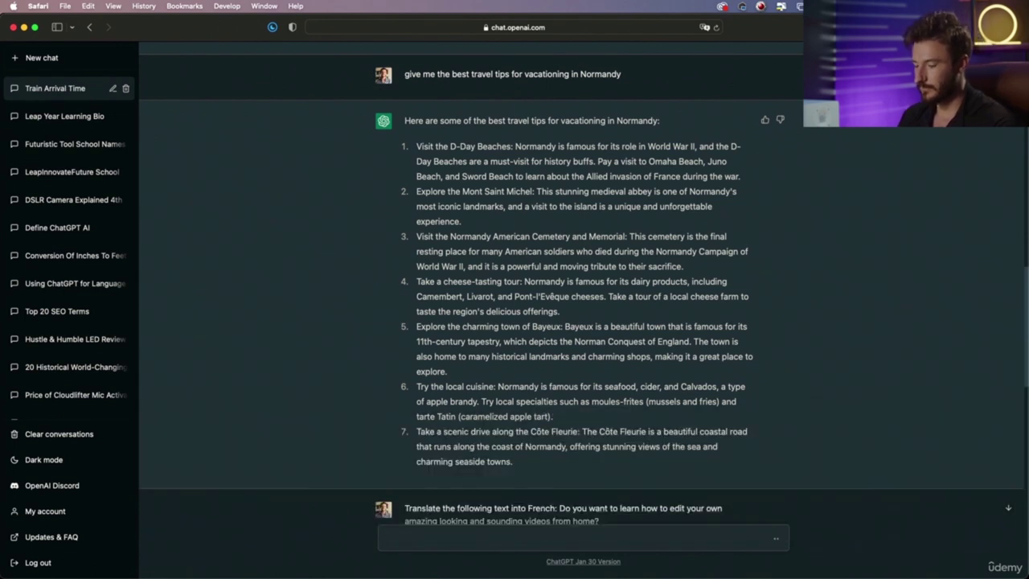
Step: Compare the submitted English course description with the French translation in the response
{"action": "scroll", "coordinate": [574, 384], "scroll_direction": "up", "scroll_amount": 3}
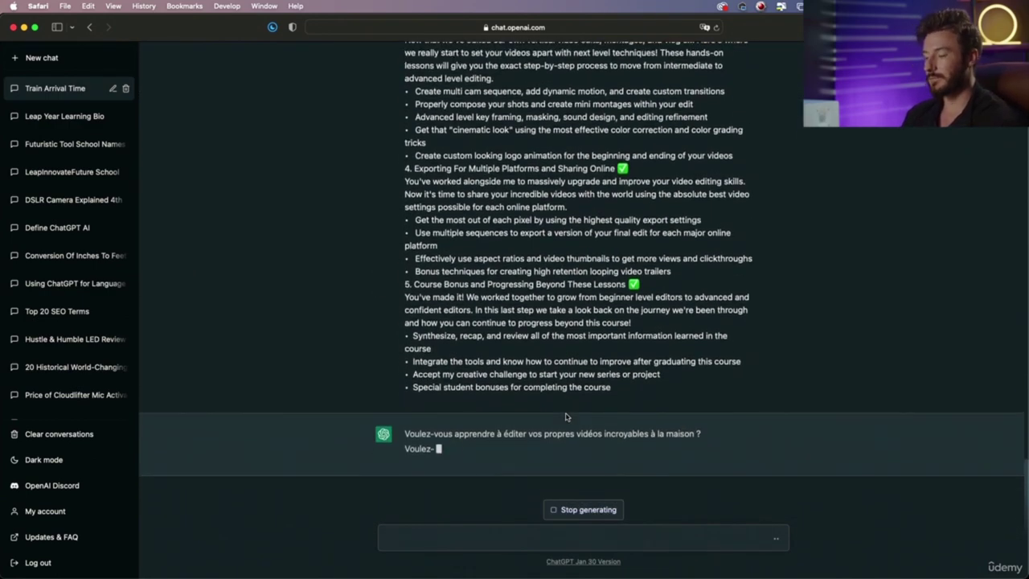
{"action": "scroll", "coordinate": [565, 417], "scroll_direction": "up", "scroll_amount": 10}
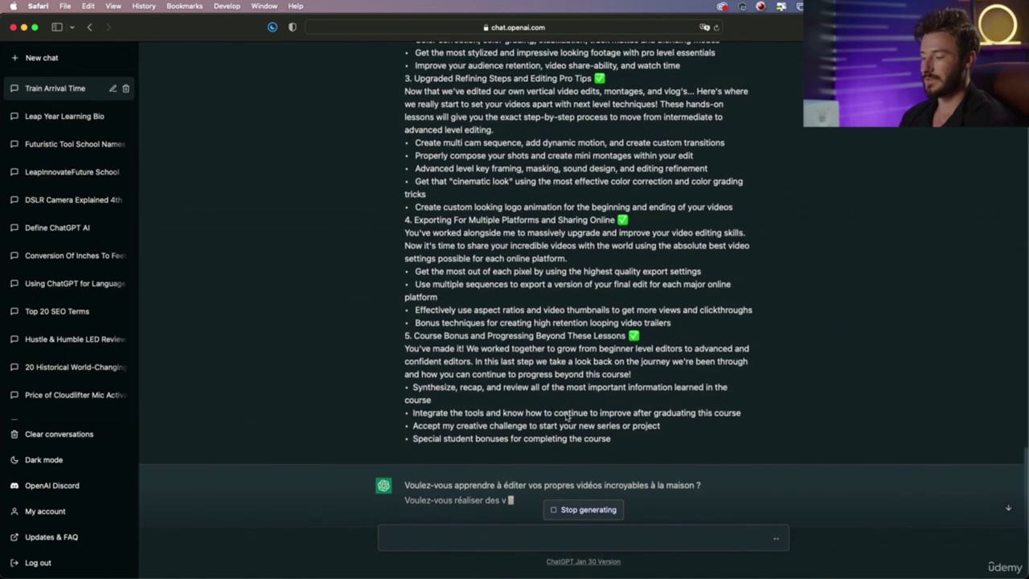
{"action": "scroll", "coordinate": [547, 375], "scroll_direction": "up", "scroll_amount": 3}
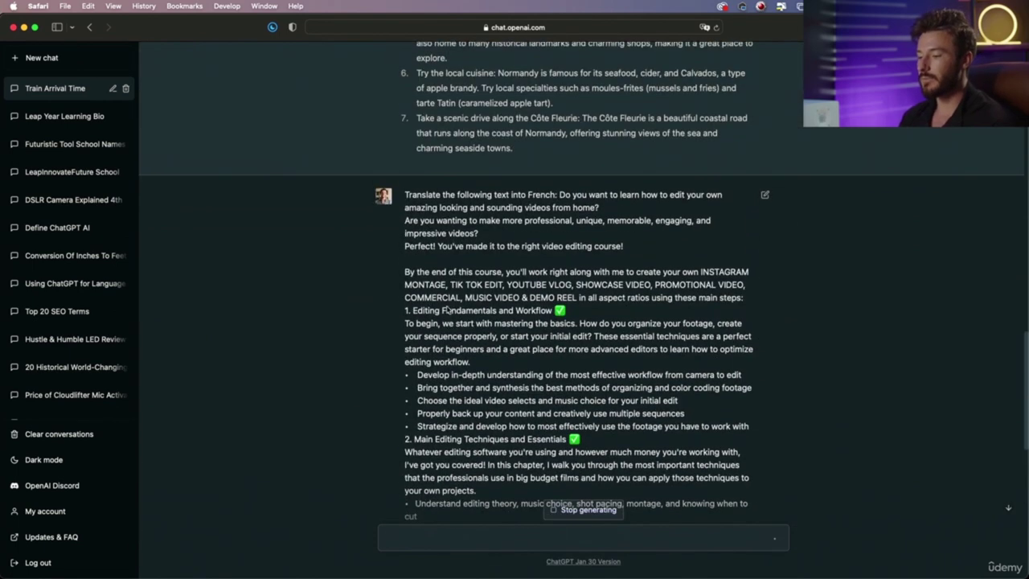
{"action": "left_click_drag", "start_coordinate": [427, 197], "coordinate": [575, 367]}
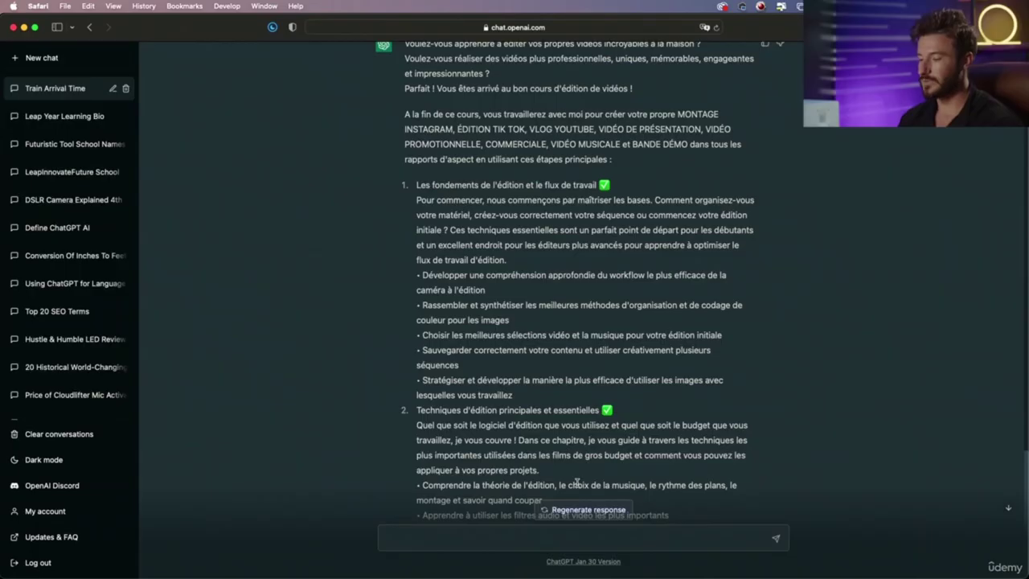
{"action": "scroll", "coordinate": [576, 482], "scroll_direction": "down", "scroll_amount": 3}
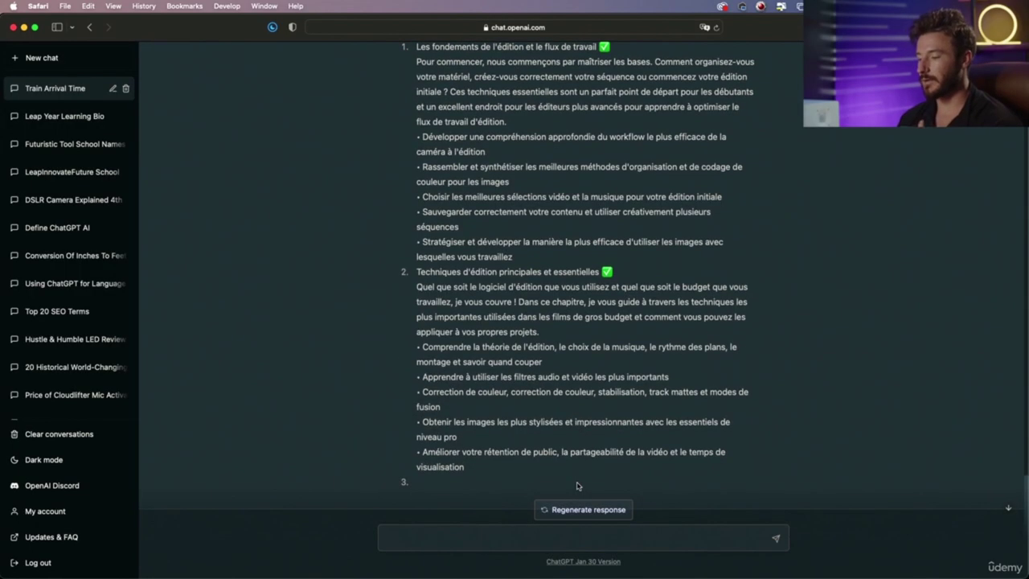
{"action": "scroll", "coordinate": [560, 426], "scroll_direction": "up", "scroll_amount": 5}
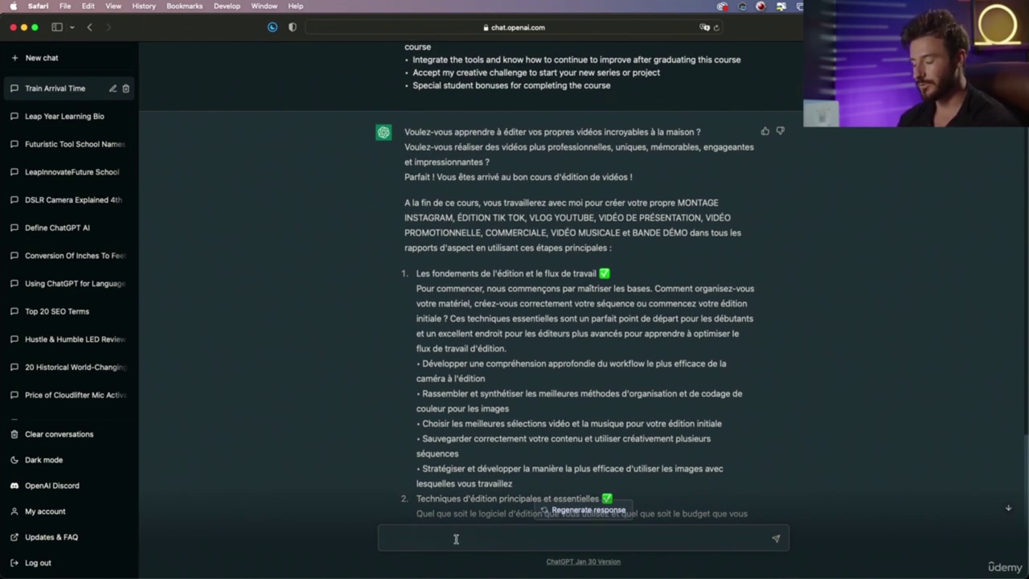
Step: Request a translation of the pasted description for 18 to 25 year old filmmakers interested in learning about cinematography, rewriting the French as a native speaker would
{"action": "type", "text": "translate the fol"}
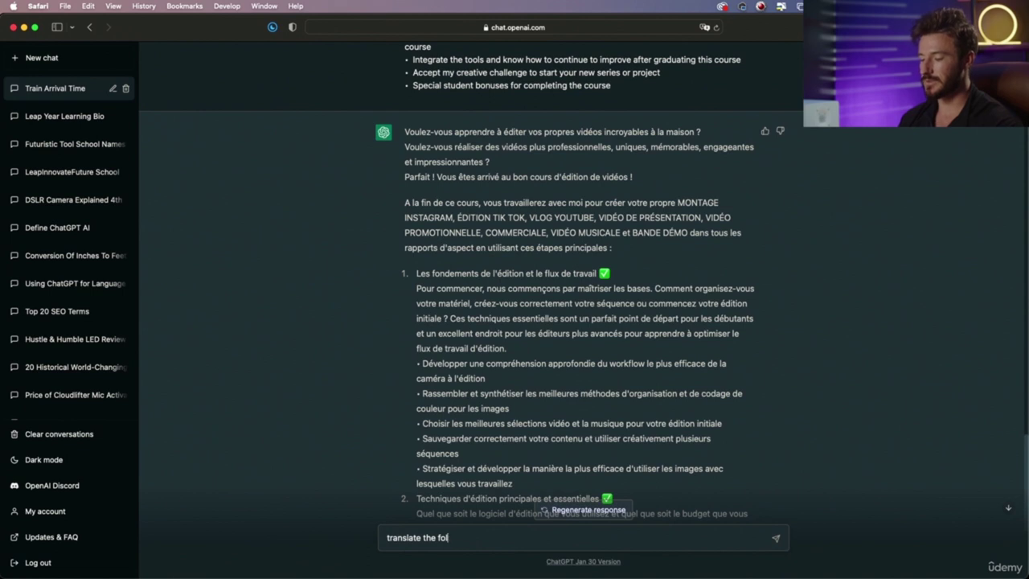
{"action": "type", "text": "lowing text for 18 to"}
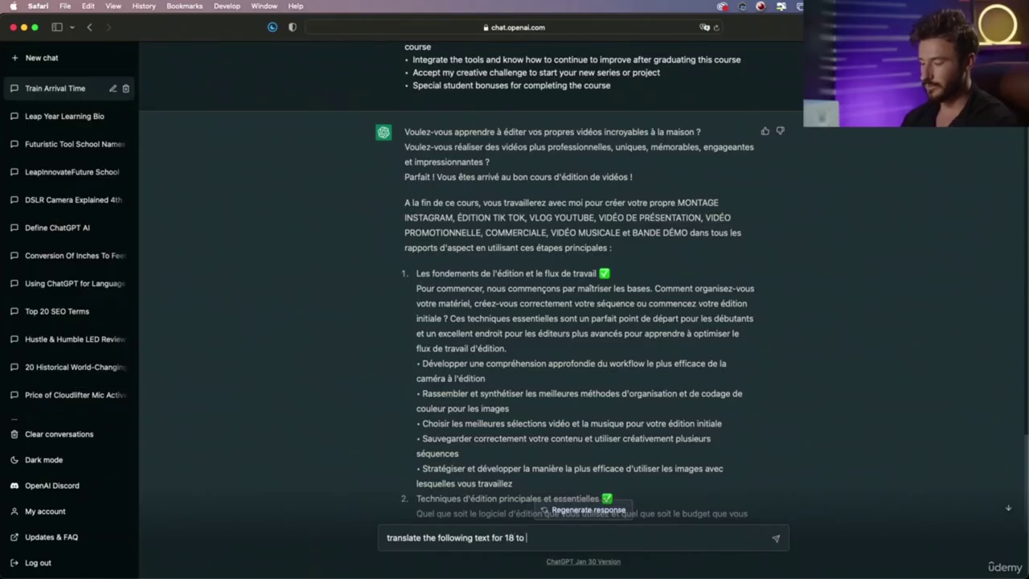
{"action": "type", "text": "25 year old filmmakers"}
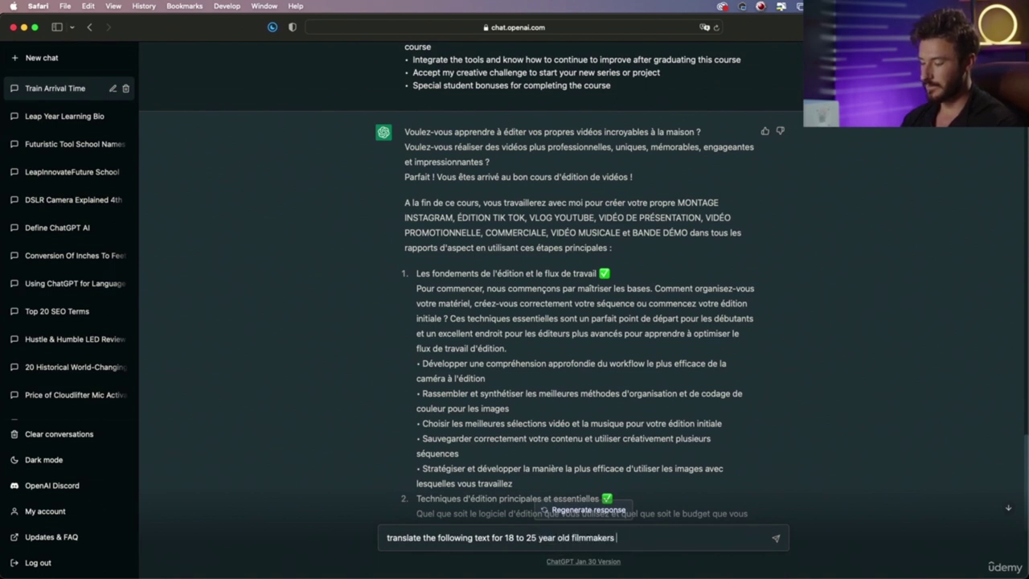
{"action": "type", "text": " interested in learning about "}
{"action": "type", "text": "cinematography. "}
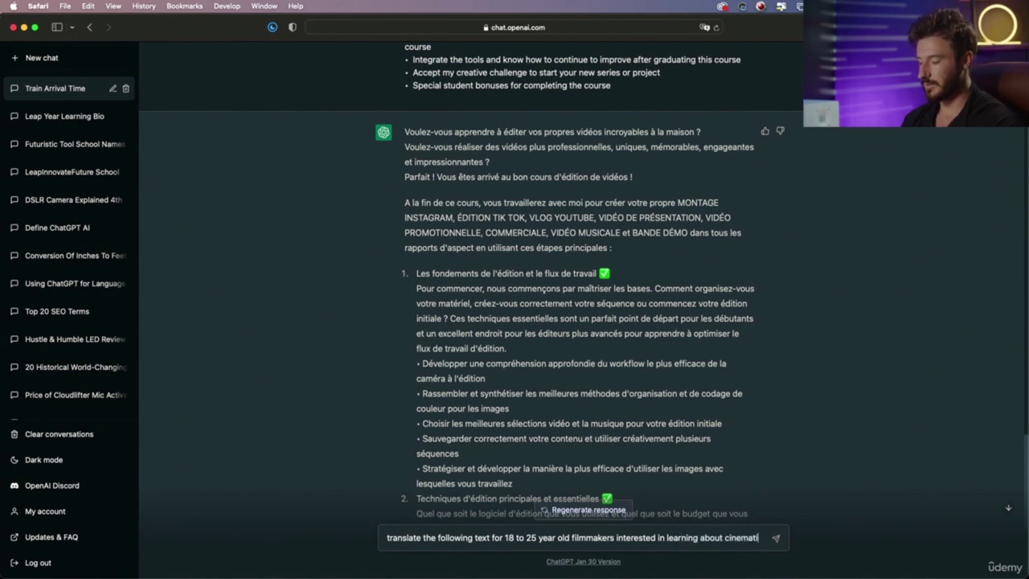
{"action": "type", "text": "Rewrite the French version as if it was written by a native French speaker:"}
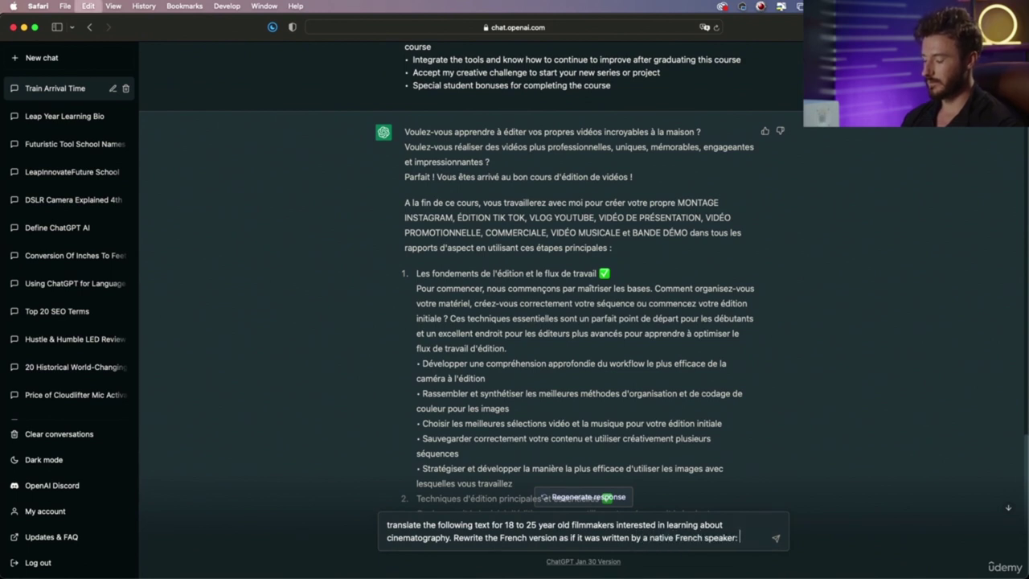
{"action": "key", "text": "super+v"}
{"action": "key", "text": "Return"}
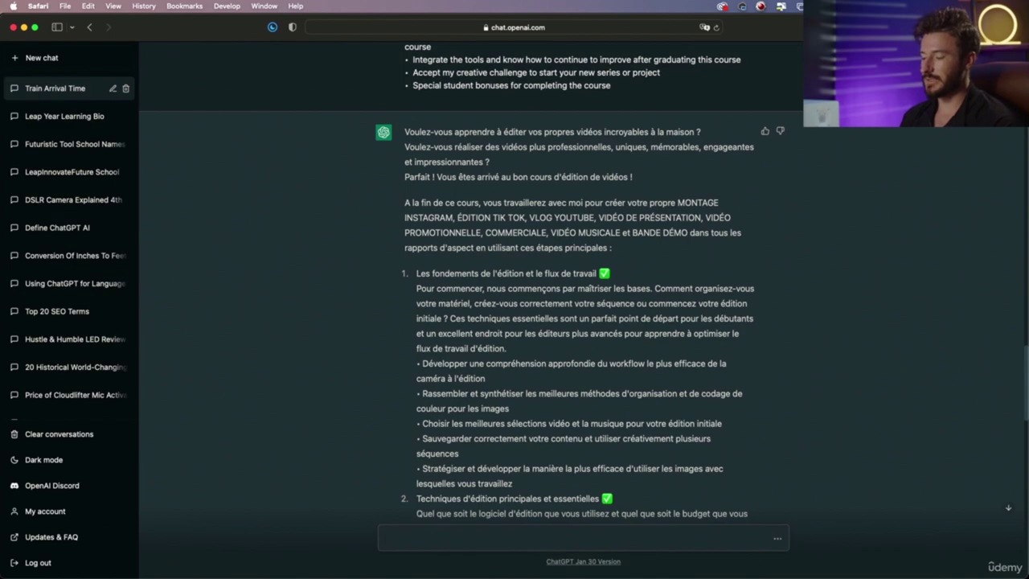
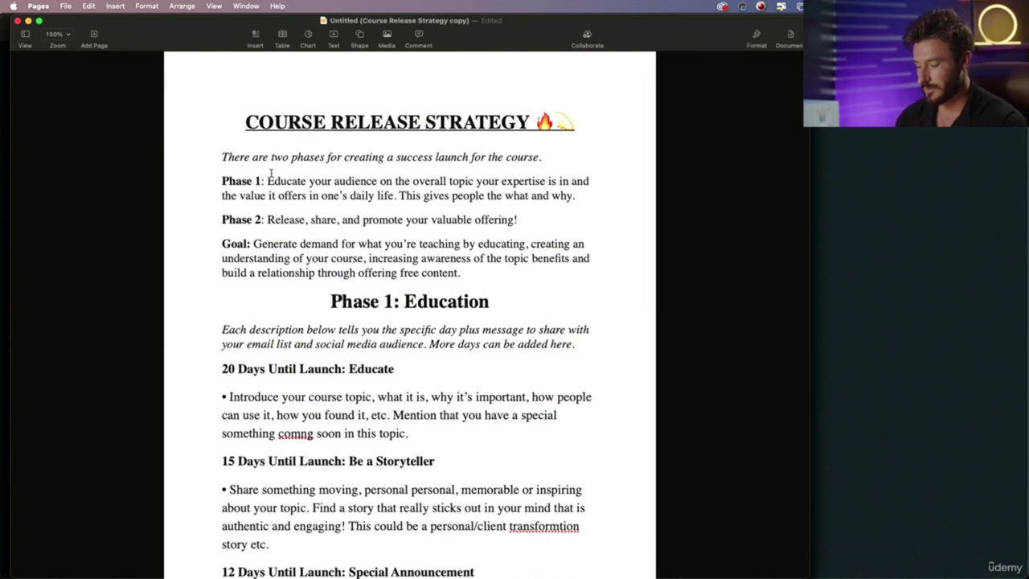
Step: Copy the entire Course Release Strategy document in Pages and highlight the misspelled word "comng"
{"action": "key", "text": "super+a"}
{"action": "key", "text": "super+Tab"}
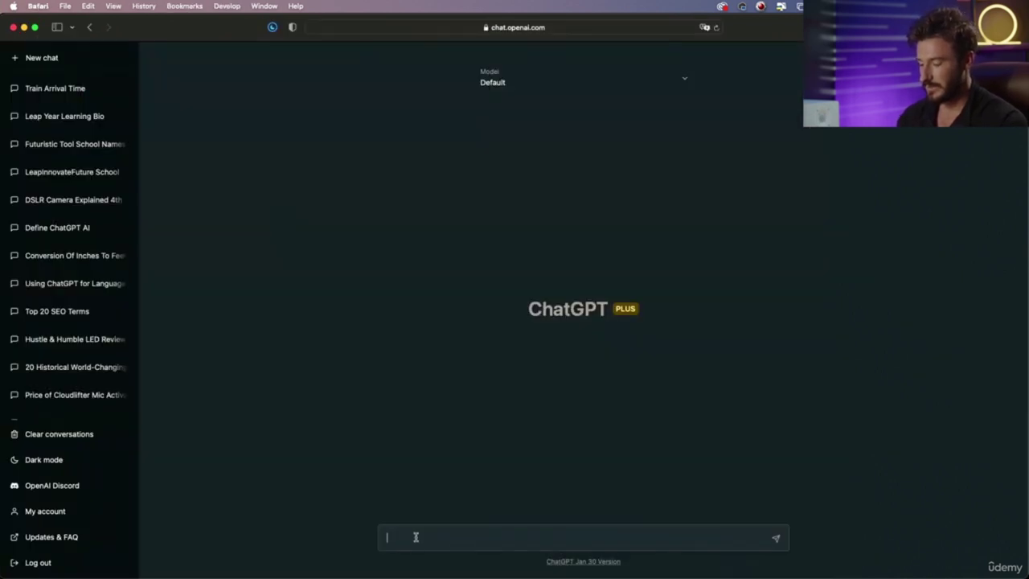
{"action": "key", "text": "super+Tab"}
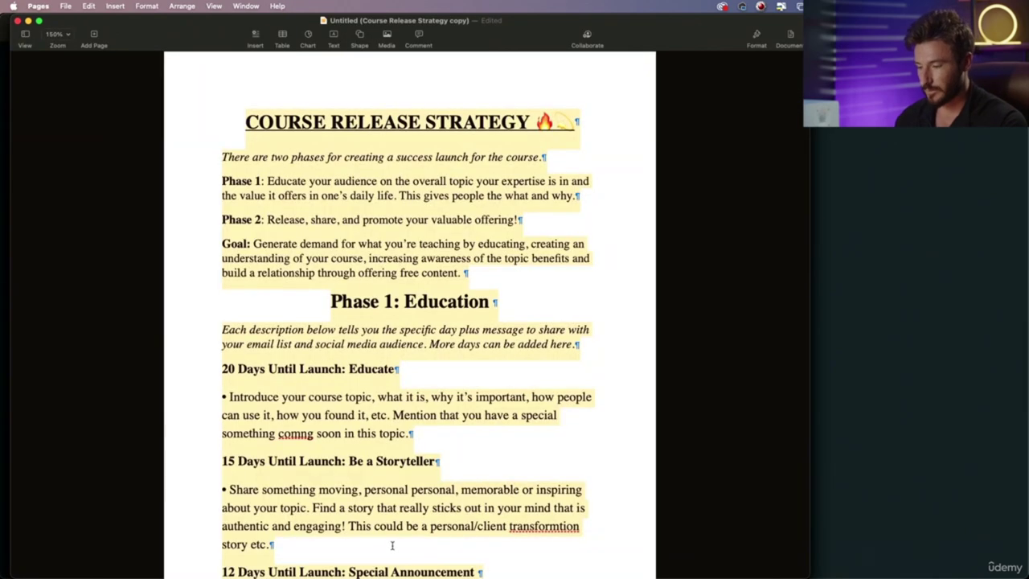
{"action": "left_click", "coordinate": [462, 414]}
{"action": "double_click", "coordinate": [283, 433]}
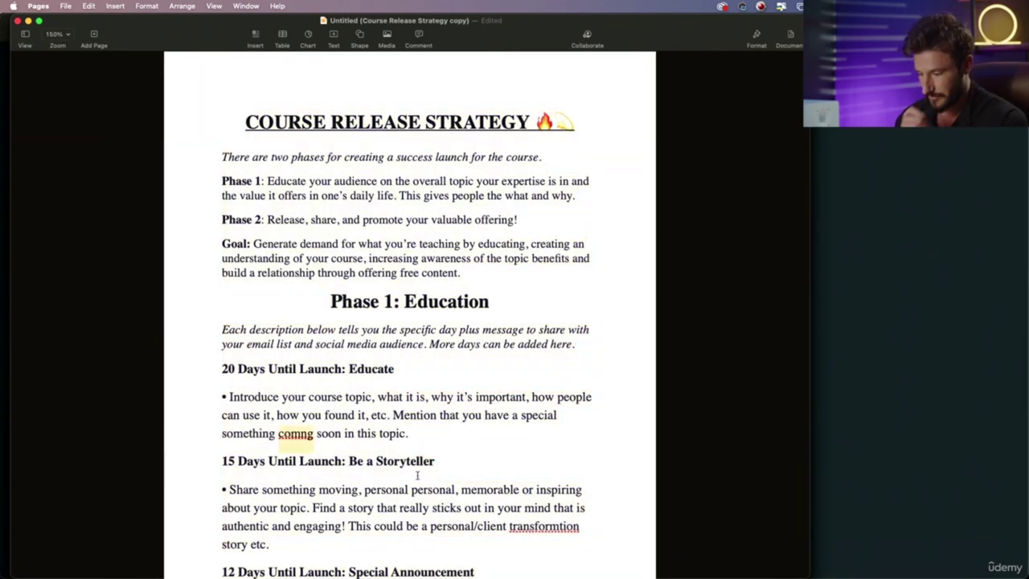
Step: Switch to ChatGPT and send "fix all grammar mistakes in the following" with the copied Course Release Strategy text
{"action": "key", "text": "super+Tab"}
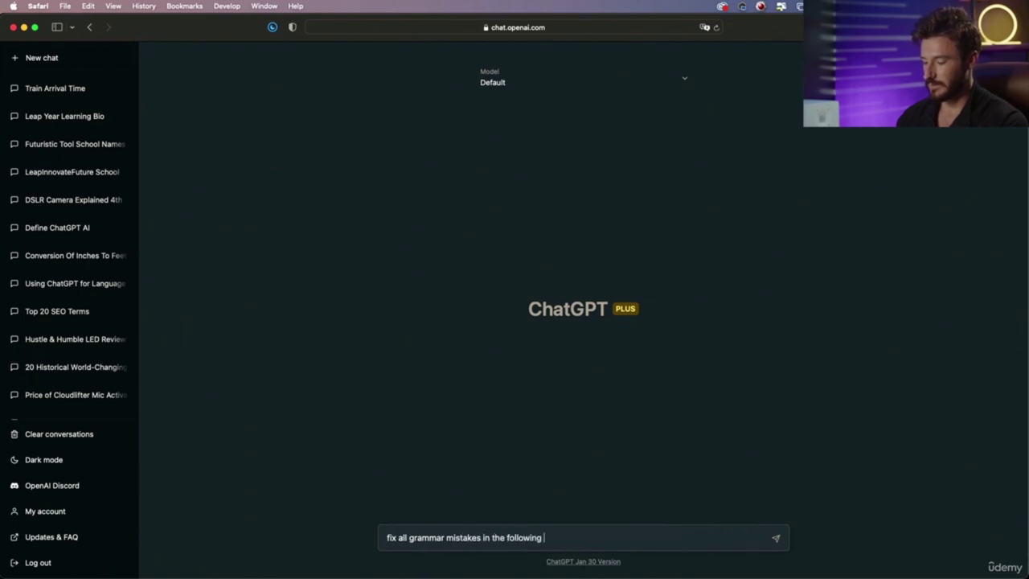
{"action": "key", "text": "super+v"}
{"action": "key", "text": "Return"}
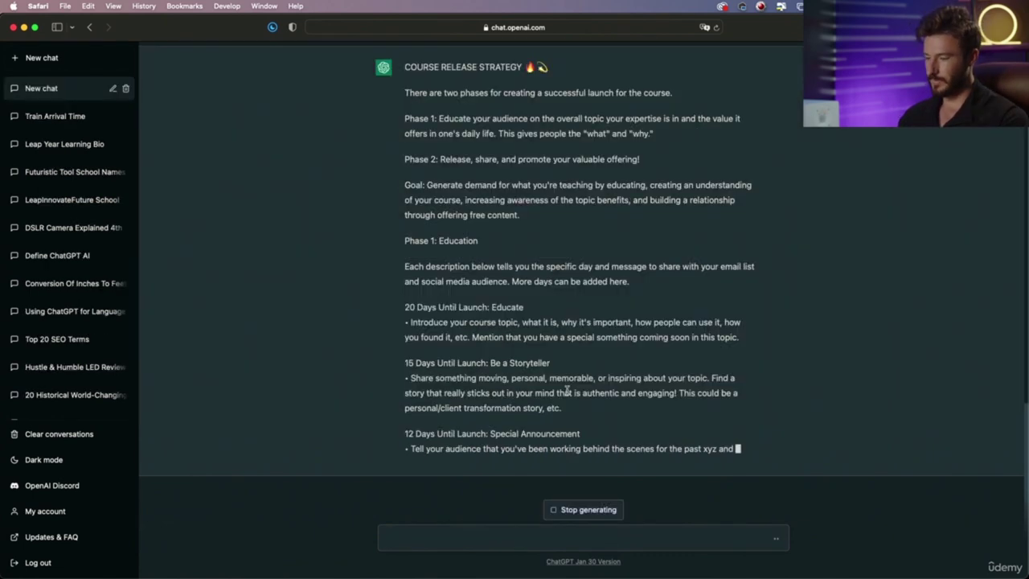
Step: Compare the corrected 20-day and 15-day launch entries with "transformtion" and the repeated "personal" in the Pages document
{"action": "left_click_drag", "start_coordinate": [473, 304], "coordinate": [568, 343]}
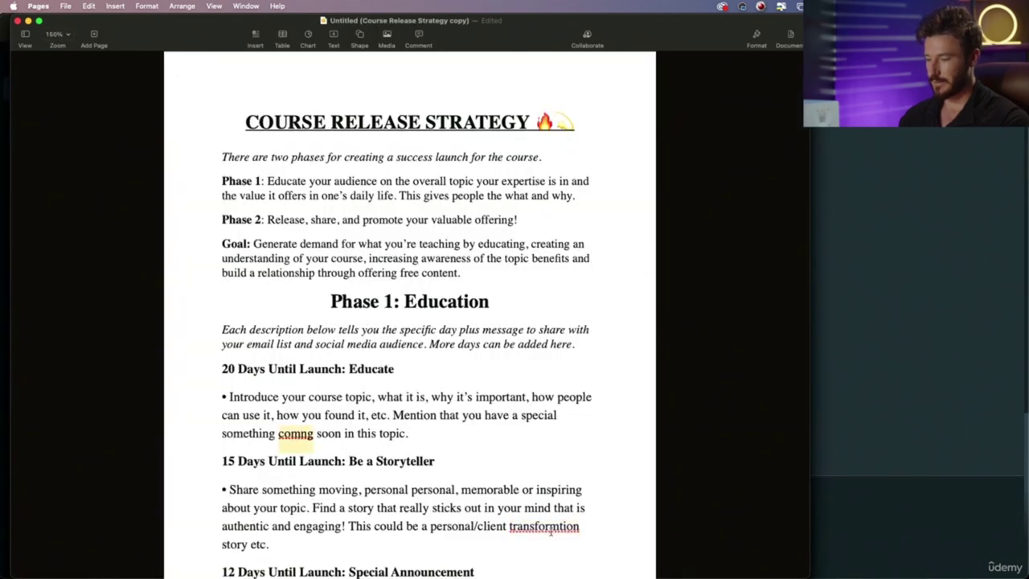
{"action": "double_click", "coordinate": [551, 527]}
{"action": "left_click_drag", "start_coordinate": [364, 490], "coordinate": [457, 492]}
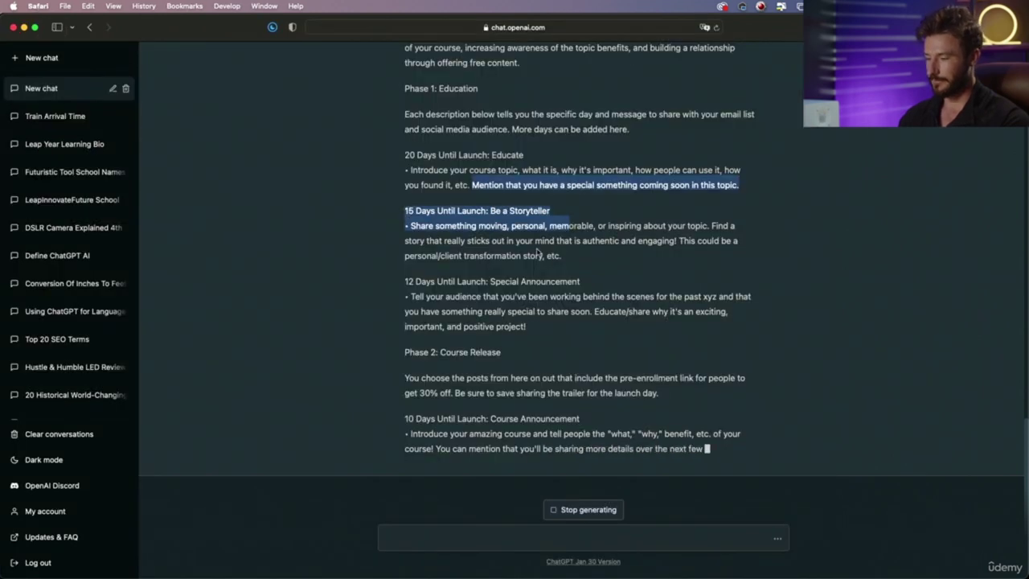
Step: Stop generating the grammar-corrected response and clear the text selection in it
{"action": "left_click", "coordinate": [540, 225]}
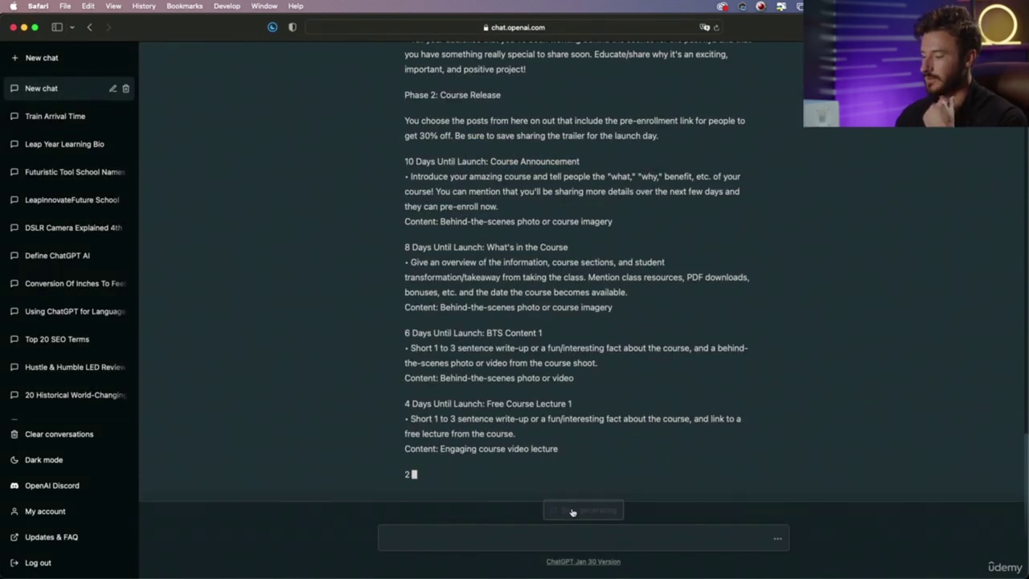
{"action": "scroll", "coordinate": [551, 344], "scroll_direction": "up", "scroll_amount": 5}
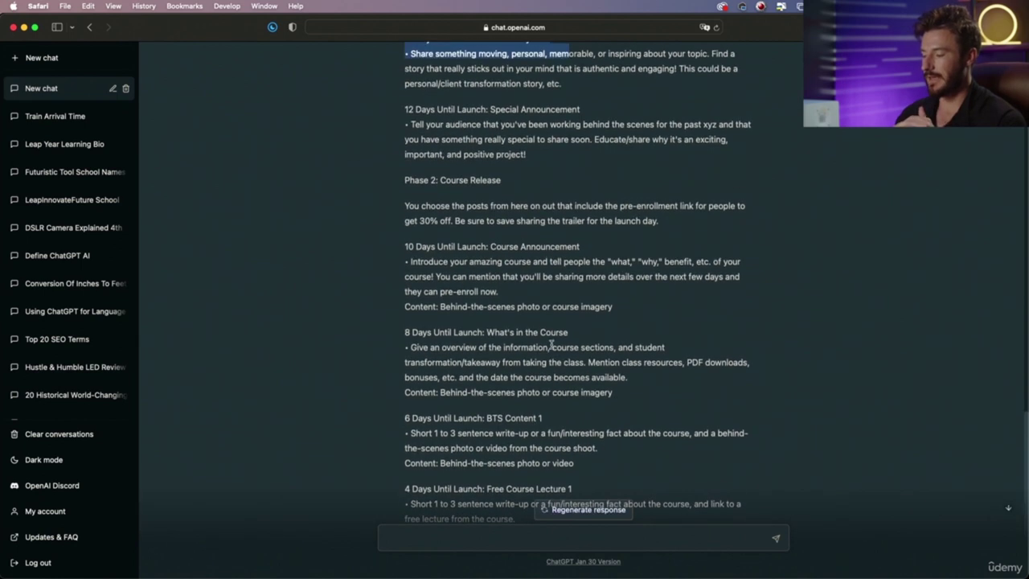
{"action": "left_click", "coordinate": [533, 259]}
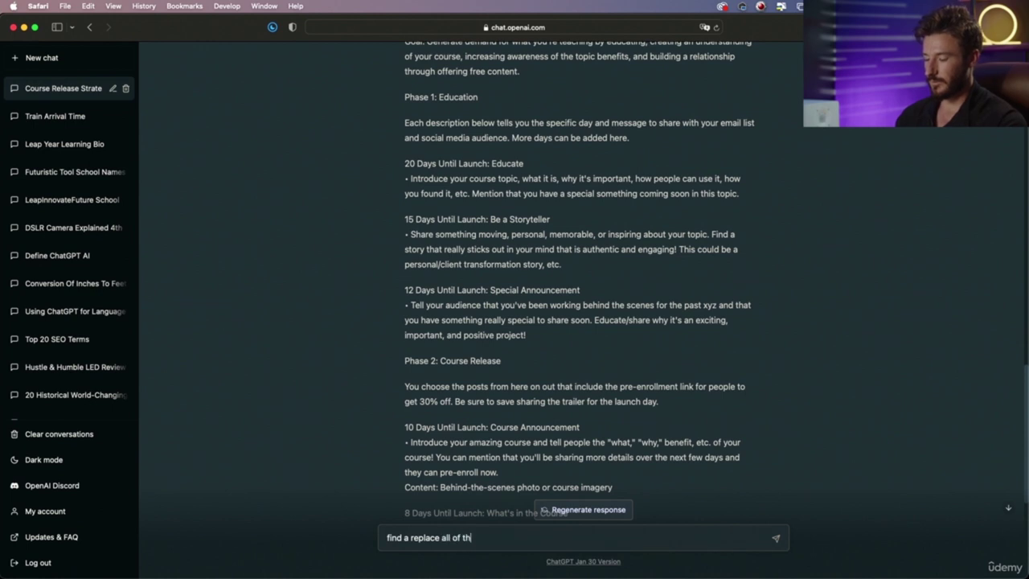
Step: Send the prompt "now find a replace the words "course" with "class" and remove all "4" and replace with "6""
{"action": "scroll", "coordinate": [579, 282], "scroll_direction": "up", "scroll_amount": 3}
{"action": "key", "text": "alt+BackSpace"}
{"action": "key", "text": "alt+BackSpace"}
{"action": "key", "text": "alt+BackSpace"}
{"action": "key", "text": "alt+BackSpace"}
{"action": "type", "text": "the words \"course\" with \"class"}
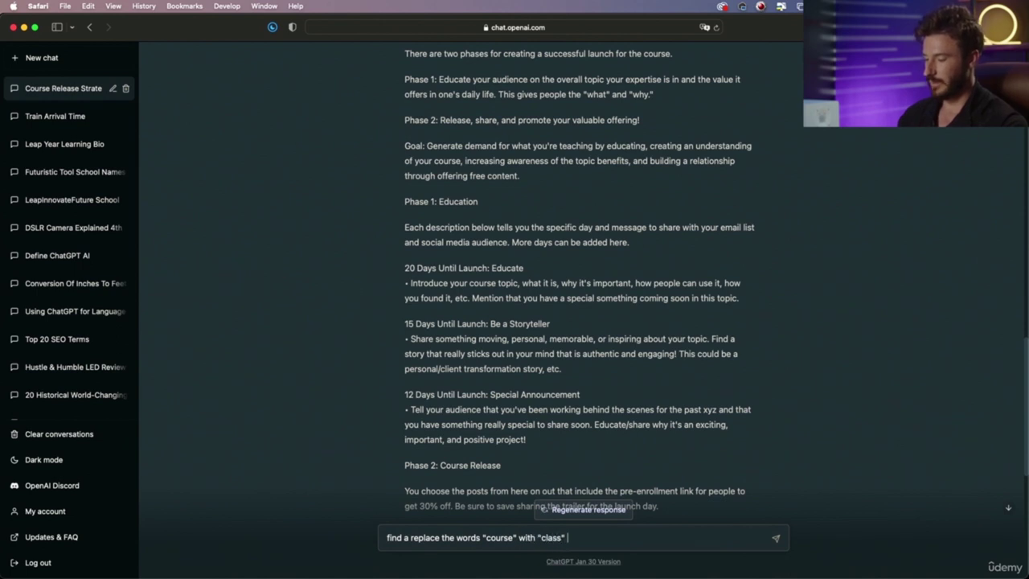
{"action": "key", "text": "super+Up"}
{"action": "type", "text": "now"}
{"action": "key", "text": "super+Down"}
{"action": "type", "text": "and"}
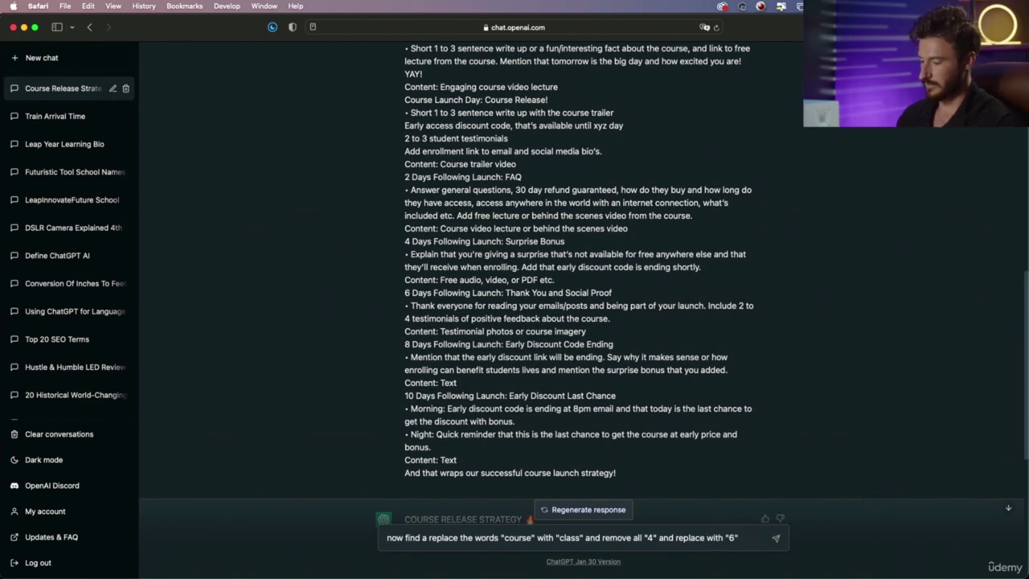
{"action": "key", "text": "Return"}
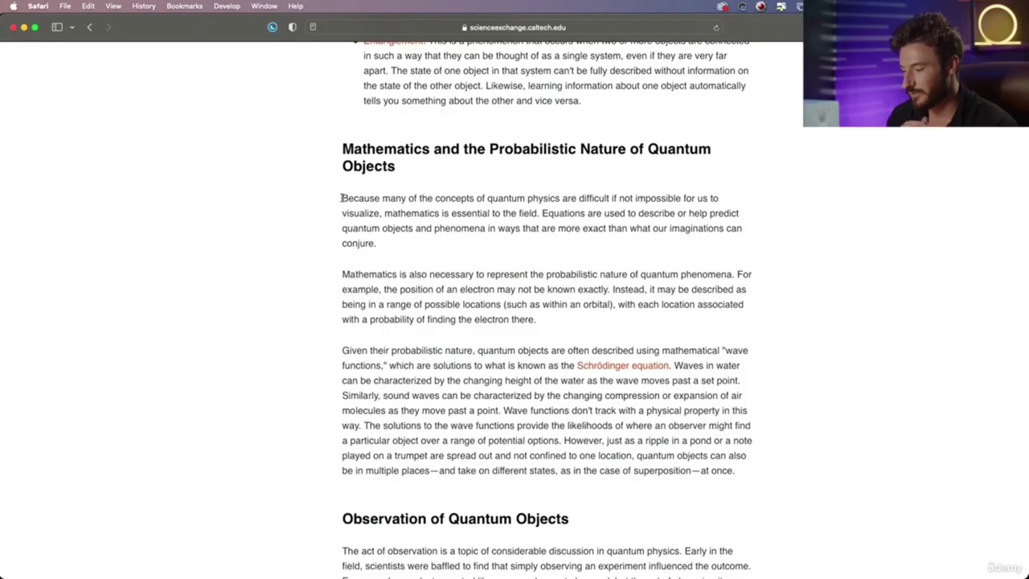
Step: Copy the paragraph under "Observation of Quantum Objects" on the Caltech Science Exchange page
{"action": "scroll", "coordinate": [342, 197], "scroll_direction": "down", "scroll_amount": 1}
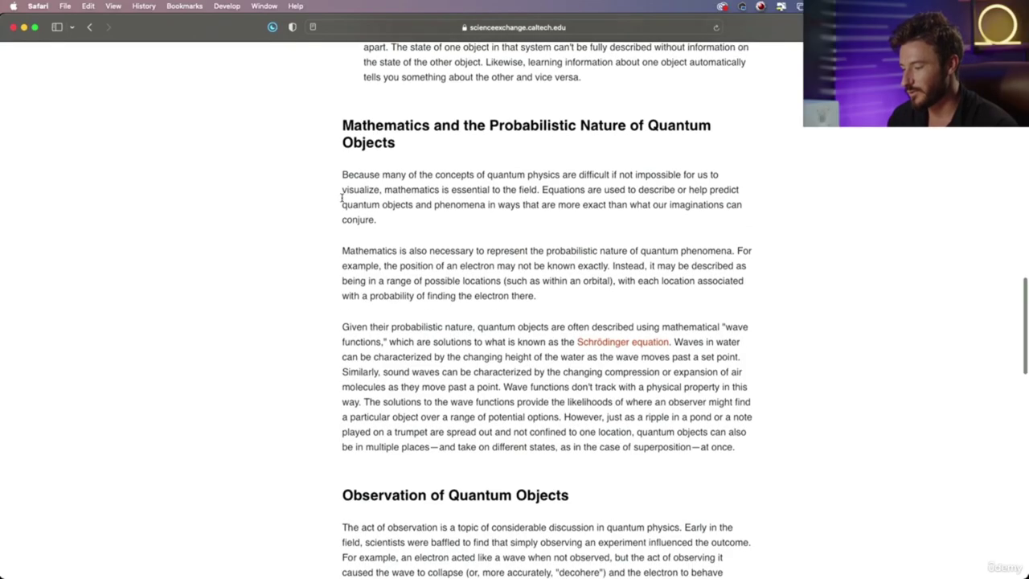
{"action": "scroll", "coordinate": [341, 197], "scroll_direction": "down", "scroll_amount": 1}
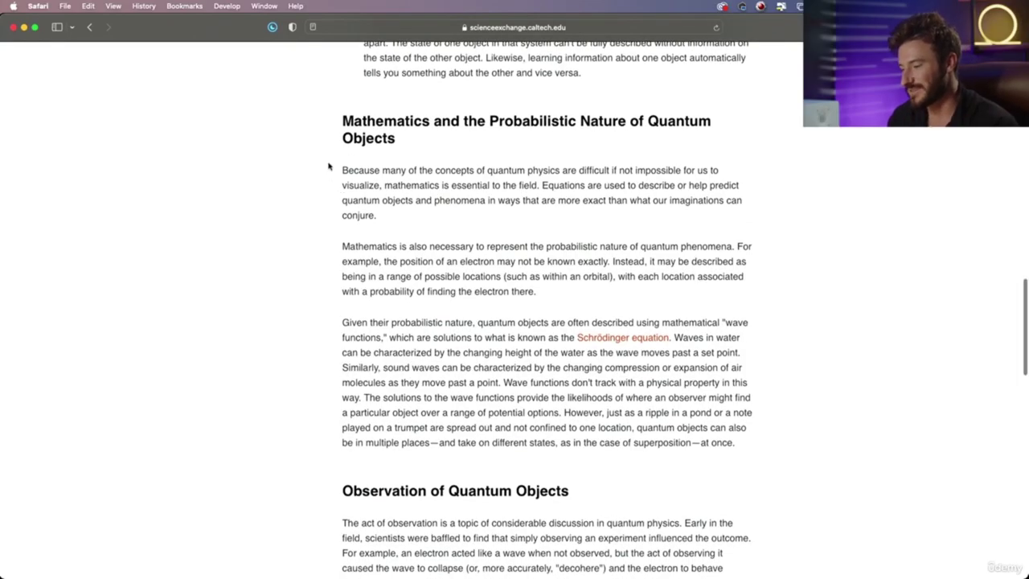
{"action": "scroll", "coordinate": [338, 170], "scroll_direction": "down", "scroll_amount": 5}
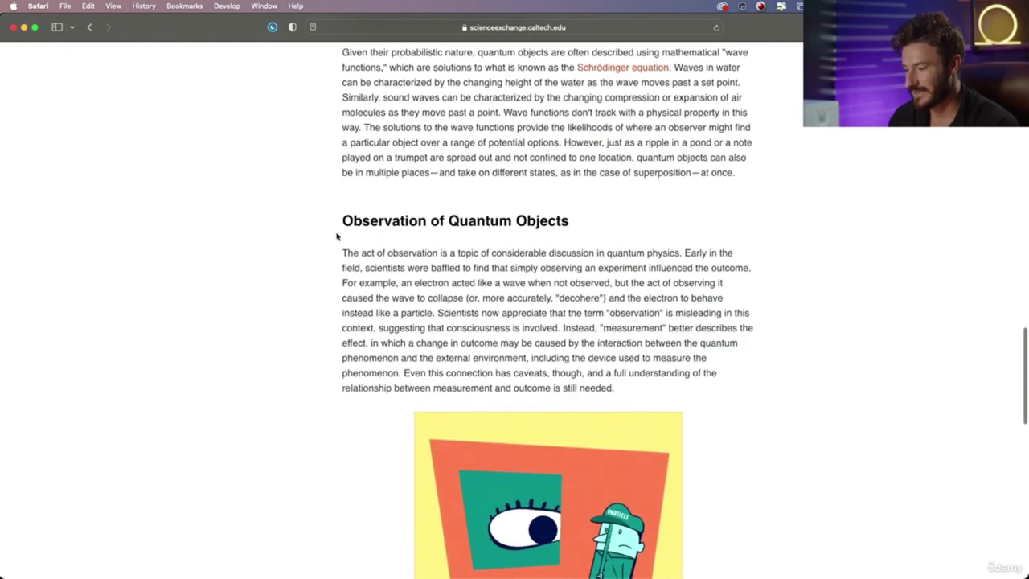
{"action": "scroll", "coordinate": [338, 229], "scroll_direction": "down", "scroll_amount": 2}
{"action": "left_click_drag", "start_coordinate": [340, 187], "coordinate": [625, 321]}
{"action": "key", "text": "super+c"}
{"action": "scroll", "coordinate": [625, 320], "scroll_direction": "up", "scroll_amount": 1}
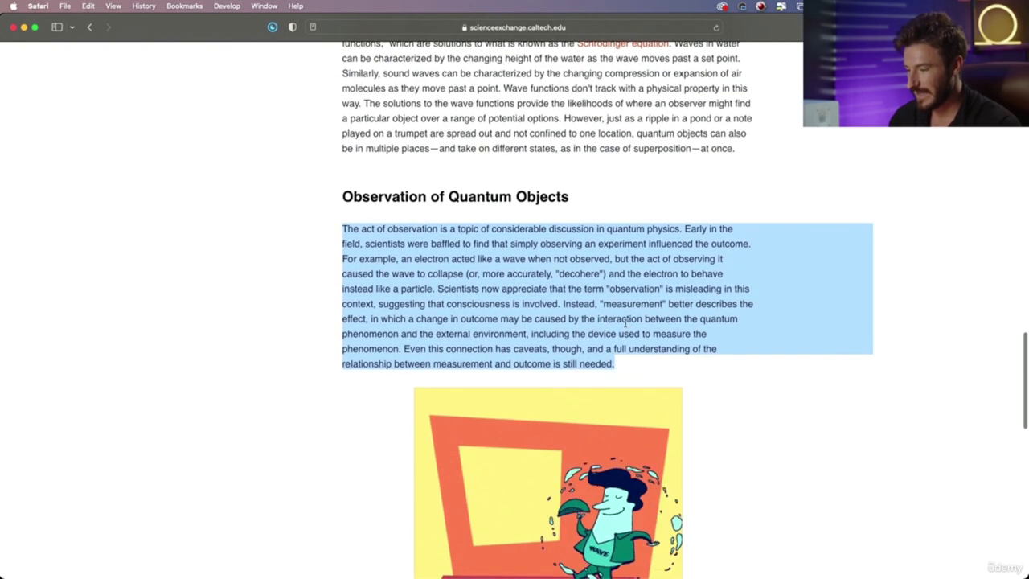
Step: In a new ChatGPT chat, send "swap all complex terms with much more easy to understand terms for the average person" followed by the copied quantum paragraph
{"action": "key", "text": "ctrl+Tab"}
{"action": "left_click", "coordinate": [44, 63]}
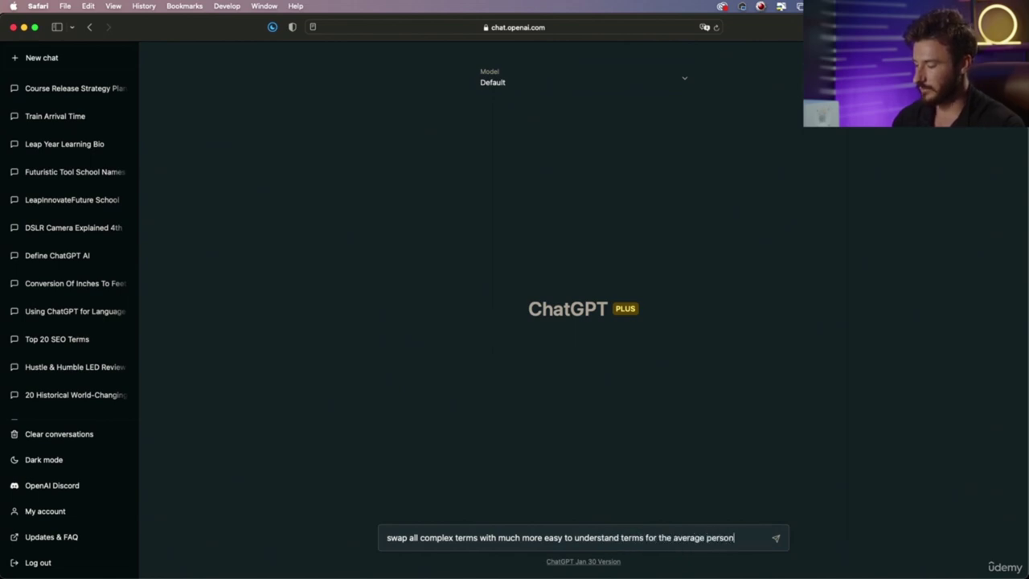
{"action": "key", "text": "super+v"}
{"action": "key", "text": "Return"}
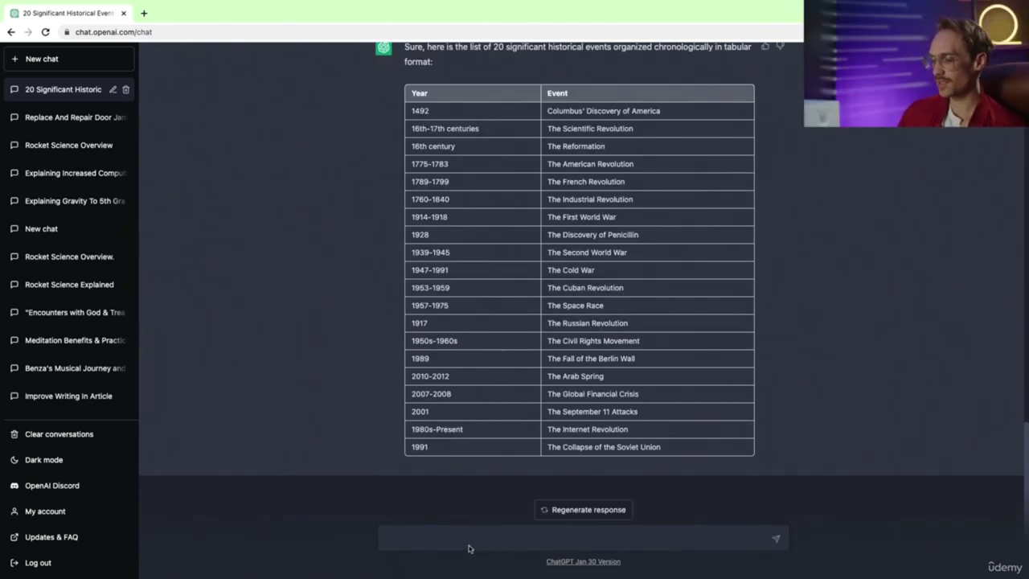
Step: Send "please add a column for geographical location" and paste the resulting Year, Event and Location table into a blank note in Notes
{"action": "type", "text": "please add a column for geographical location"}
{"action": "key", "text": "Return"}
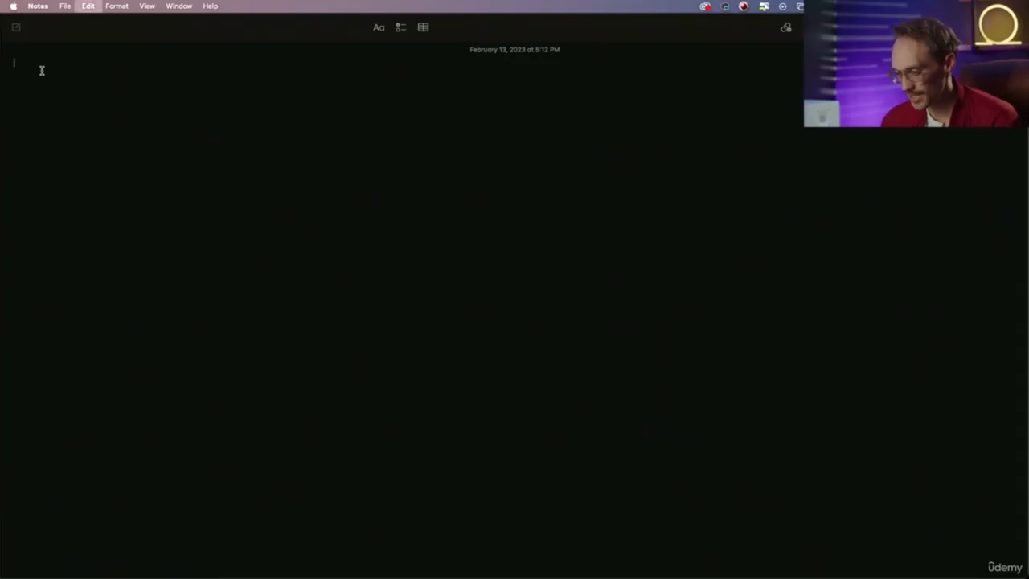
{"action": "type", "text": "Year\tEvent\tLocation 1492\tColumbus' Discovery of America\tAmericas 16th-17th centuries\tThe Scientific Revolution\tEurope 16th century\tThe Reformation\tEurope 1775-1783\tThe American Revolution\tNorth America 1789-1799\tThe French Revolution\tFrance 1760-1840\tThe Industrial Revolution\tEurope, North America 1914-1918\tThe First World War\tEurope, Africa, Asia 1928\tThe Discovery of Penicillin\tUnited Kingdom 1939-1945\tThe Second World War\tEurope, Asia, Africa, North America 1947-1991\tThe Cold War\tGlobal 1953-1959\tThe Cuban Revolution\tCuba 1957-1975\tThe Space Race\tGlobal 1917\tThe Russian Revolution\tRussia 1950s-1960s\tThe Civil Rights Movement\tUnited States 1989\tThe Fall of the Berlin Wall\tGermany 2010-2012\tThe Arab Spring\tMiddle East, North Africa 2007-2008\tThe Global Financial Crisis\tGlobal 2001\tThe September 11 Attacks\tUnited States 1980s-Present\tThe Internet Revolution\tGlobal 1991\tThe Collapse of the Soviet Union\tSoviet Union"}
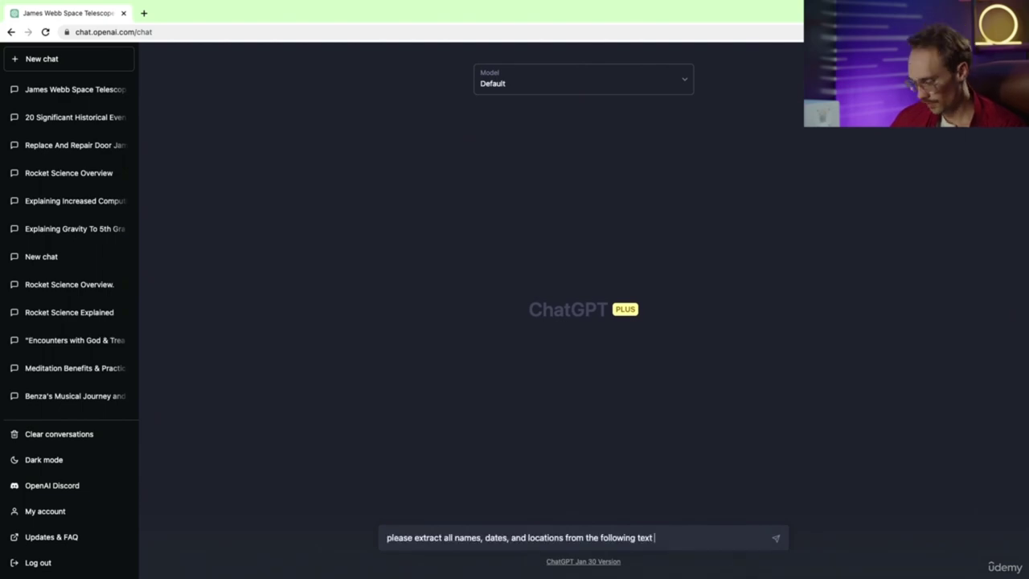
Step: Send "please extract all names, dates, and locations from the following text" with the James Webb Space Telescope article, and review the lists against it
{"action": "key", "text": "ctrl+v"}
{"action": "key", "text": "Return"}
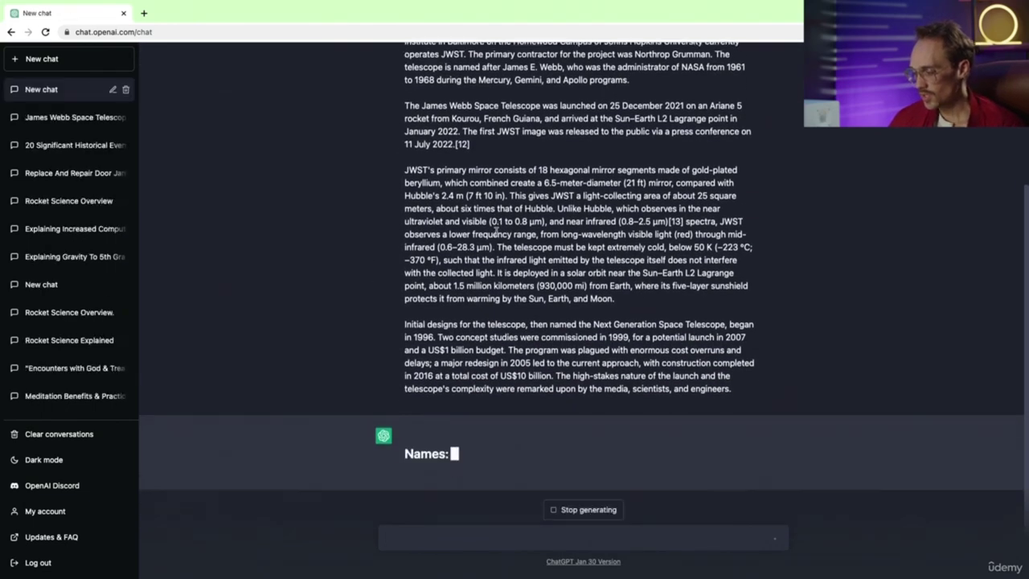
{"action": "scroll", "coordinate": [496, 233], "scroll_direction": "up", "scroll_amount": 5}
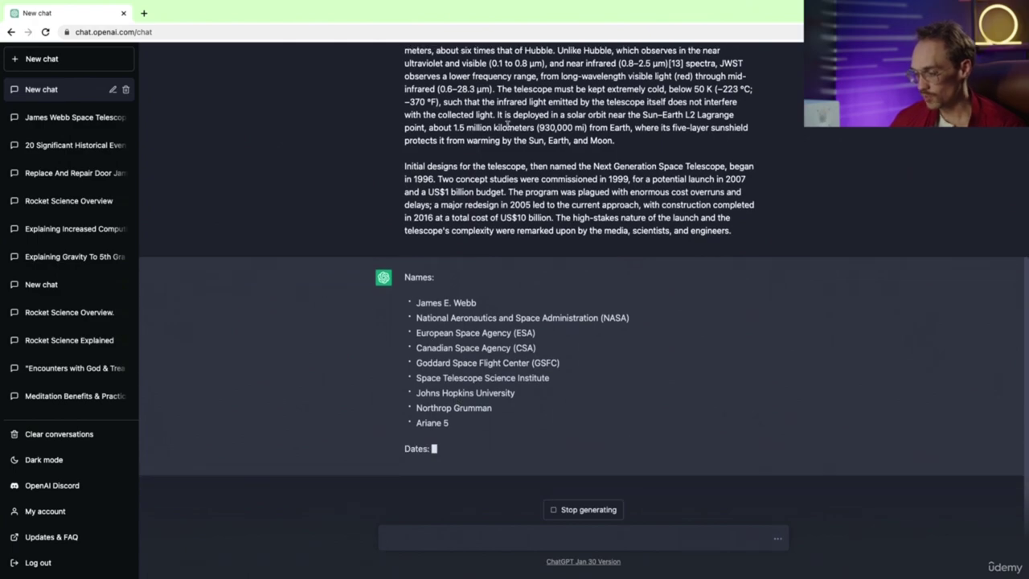
{"action": "scroll", "coordinate": [549, 246], "scroll_direction": "up", "scroll_amount": 10}
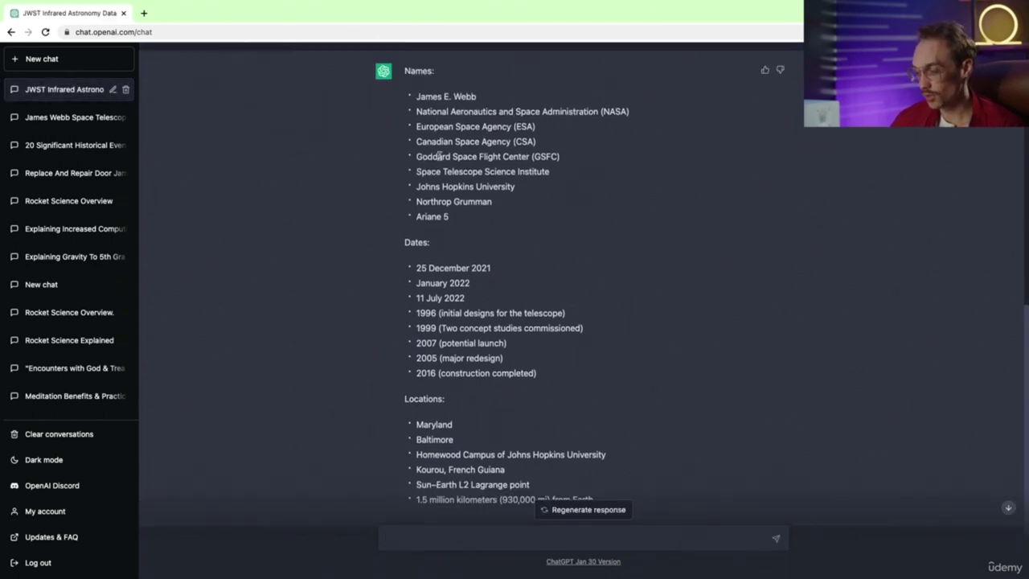
{"action": "scroll", "coordinate": [440, 157], "scroll_direction": "down", "scroll_amount": 1}
{"action": "scroll", "coordinate": [441, 159], "scroll_direction": "up", "scroll_amount": 10}
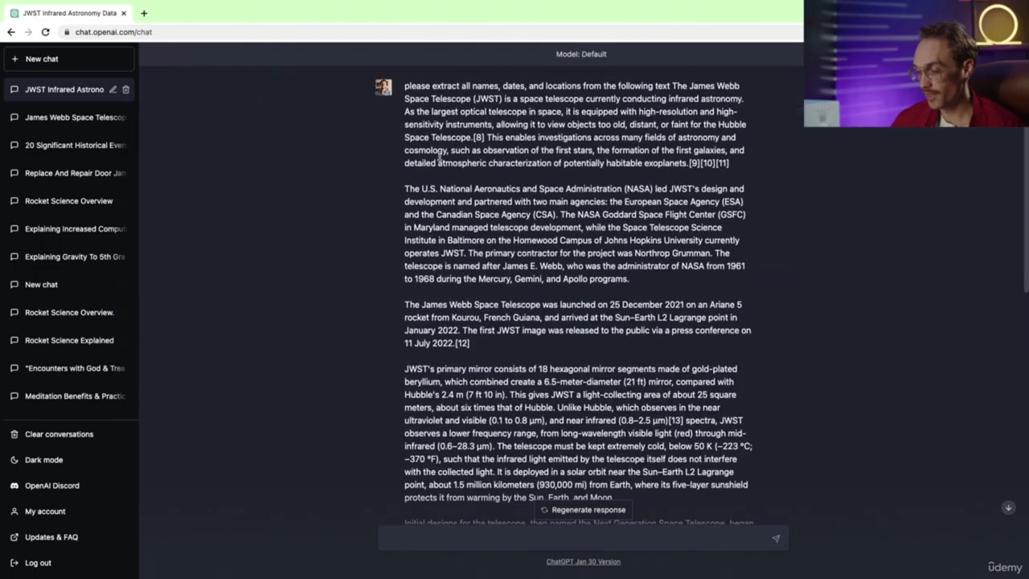
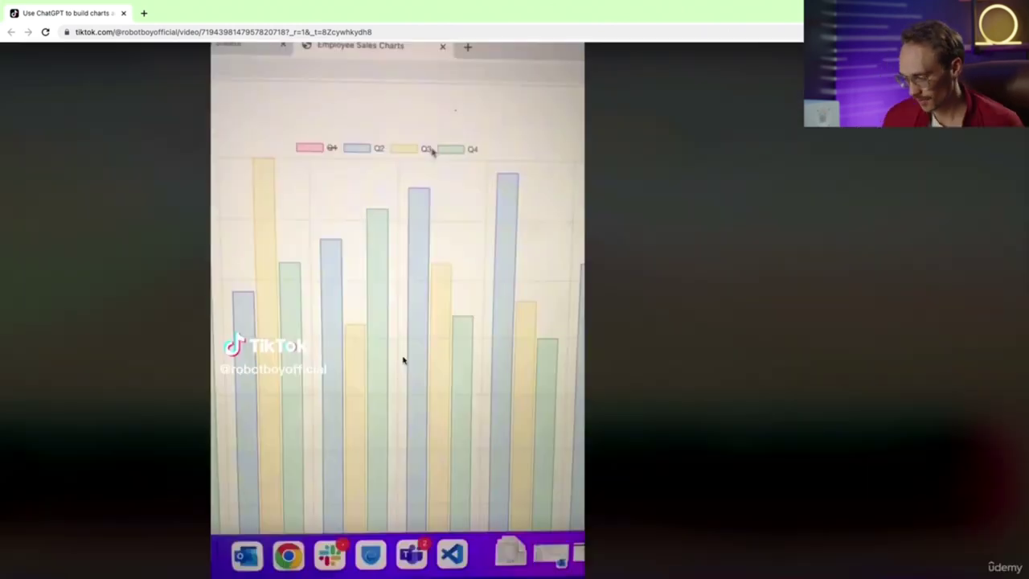
{"action": "left_click", "coordinate": [403, 359]}
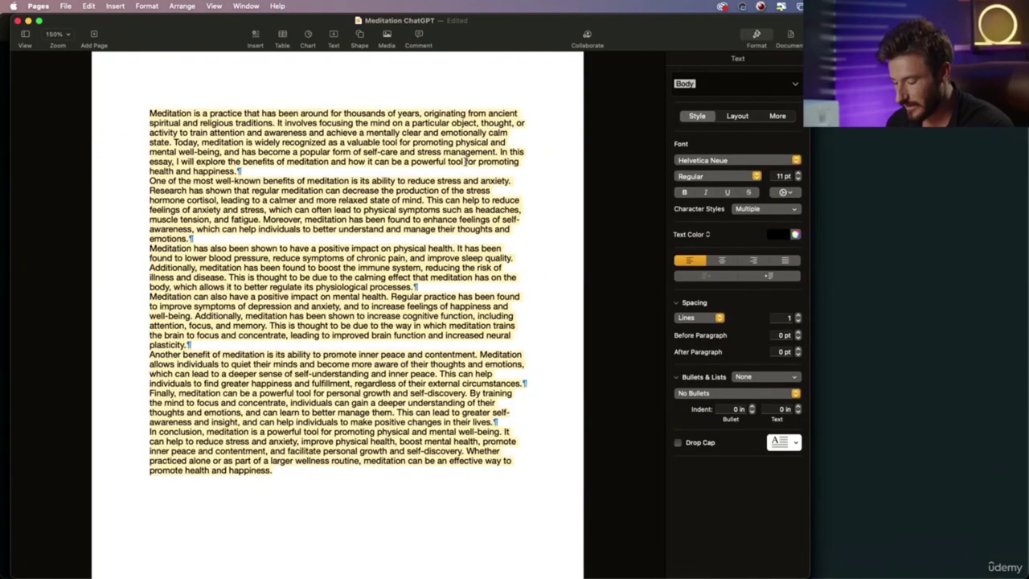
Step: Switch to Safari and send the meditation essay preceded by "Review and give me 5 ways I can improve the writing in this article"
{"action": "key", "text": "super+Tab"}
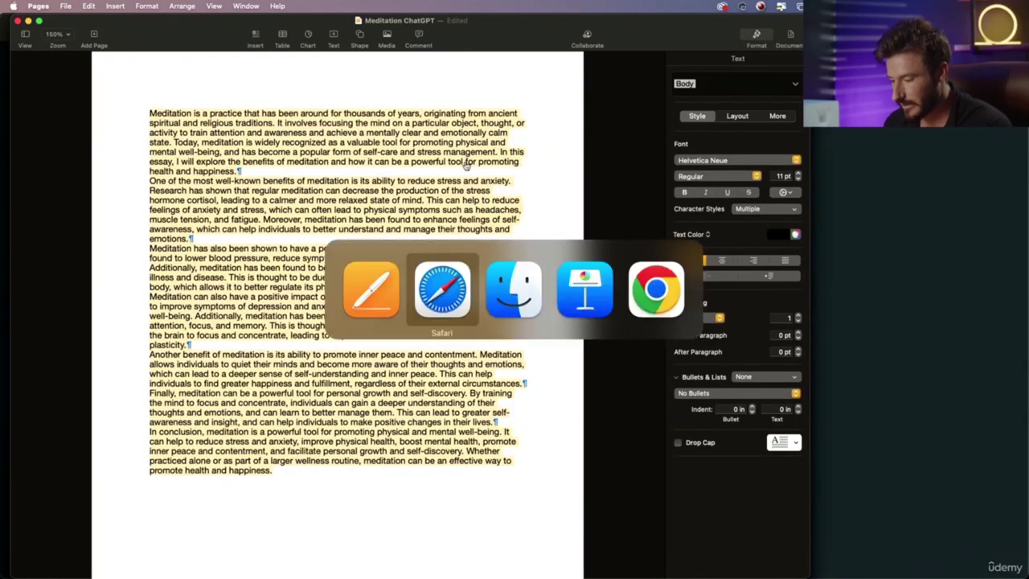
{"action": "key", "text": "super+v"}
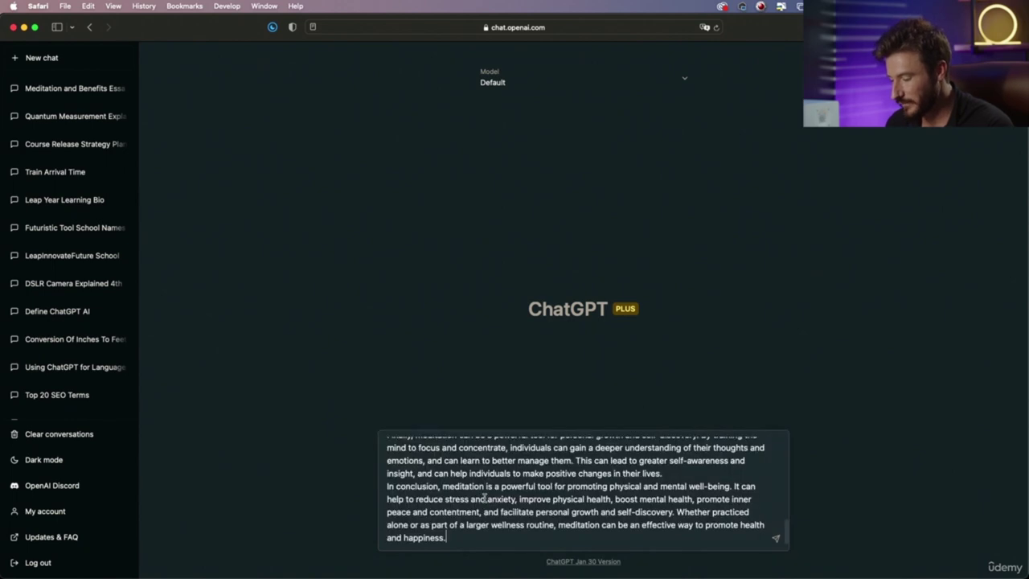
{"action": "scroll", "coordinate": [442, 486], "scroll_direction": "up", "scroll_amount": 10}
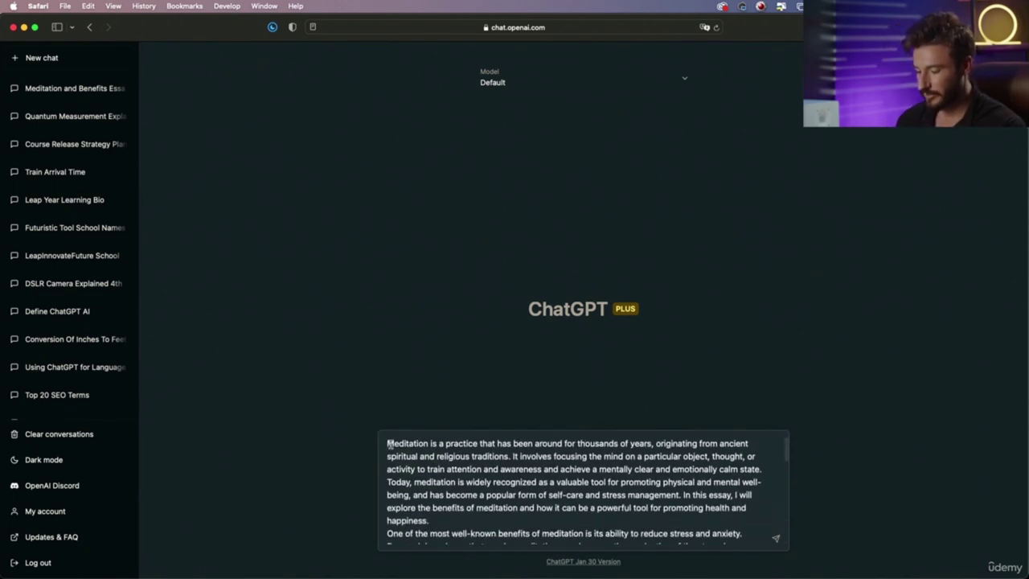
{"action": "key", "text": "shift+Return"}
{"action": "key", "text": "Up"}
{"action": "type", "text": "Revi"}
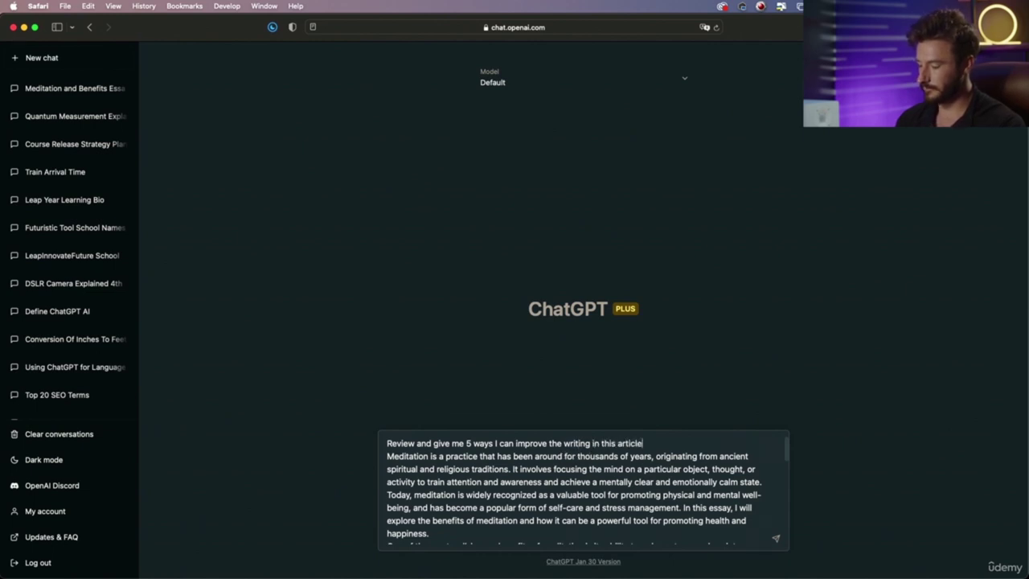
{"action": "key", "text": "Return"}
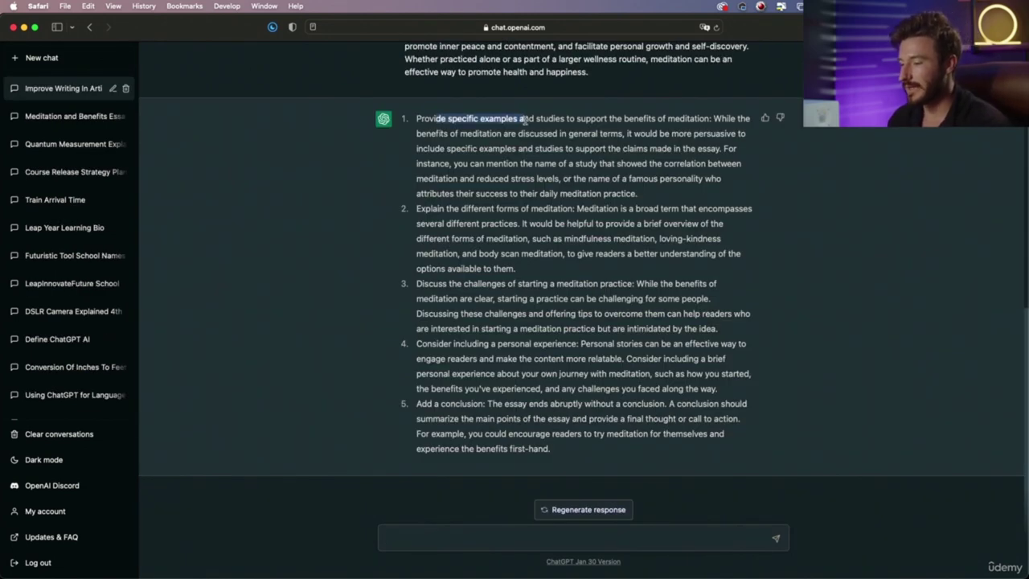
Step: Read through the five writing suggestions for the meditation article and compare them with the original essay's ending
{"action": "left_click_drag", "start_coordinate": [523, 119], "coordinate": [616, 119]}
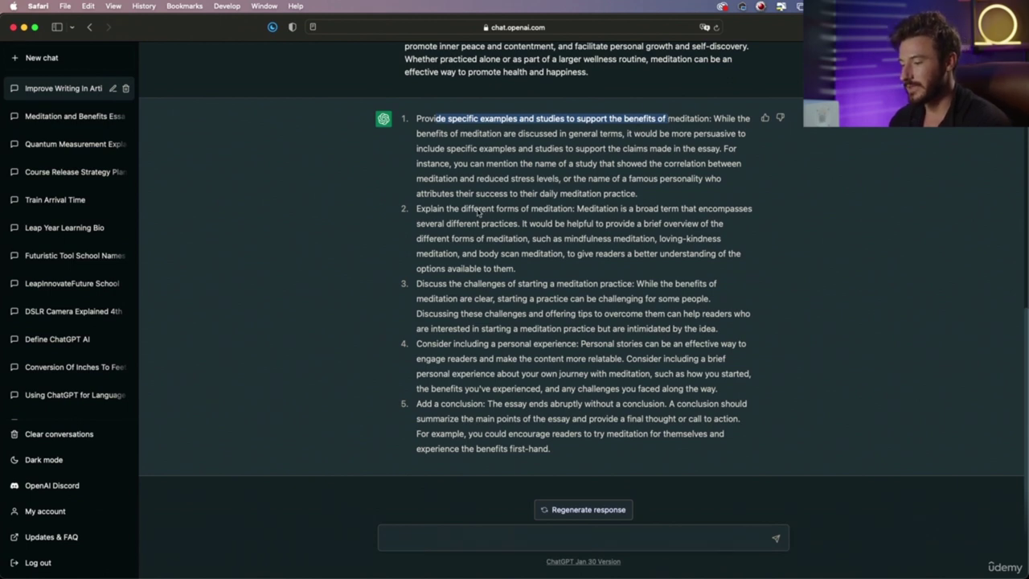
{"action": "left_click_drag", "start_coordinate": [433, 209], "coordinate": [443, 210]}
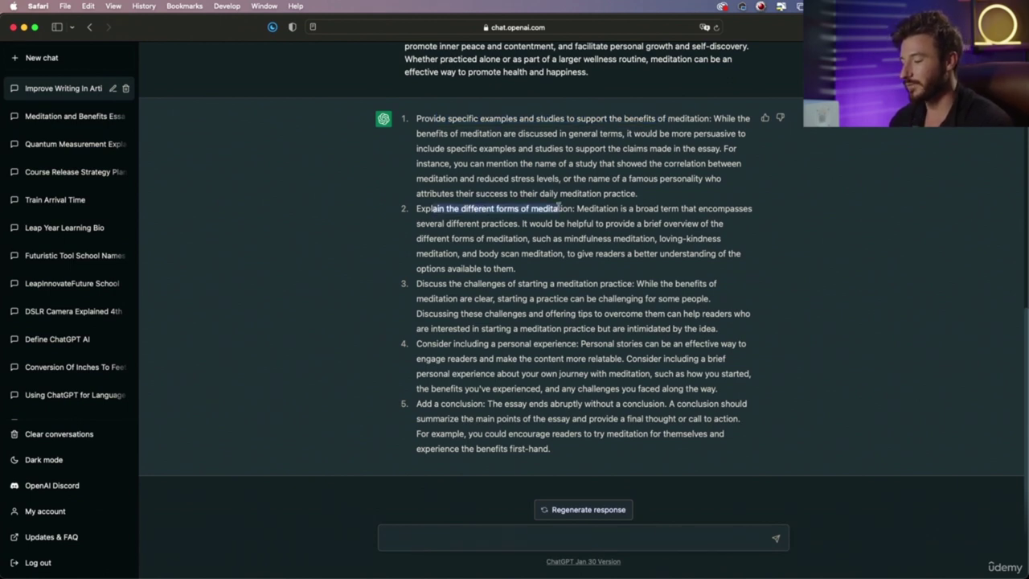
{"action": "left_click_drag", "start_coordinate": [447, 283], "coordinate": [531, 283]}
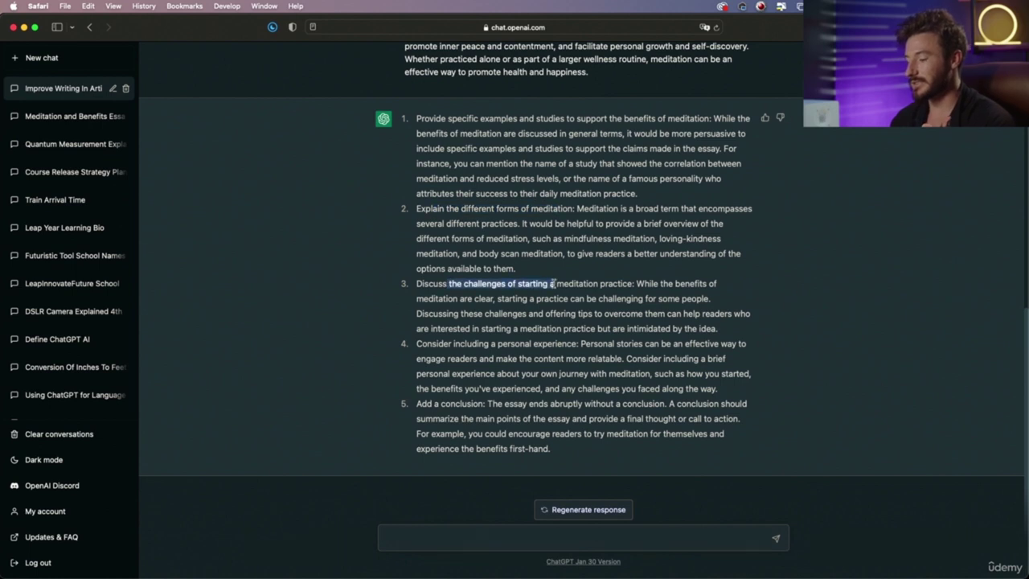
{"action": "left_click", "coordinate": [456, 344]}
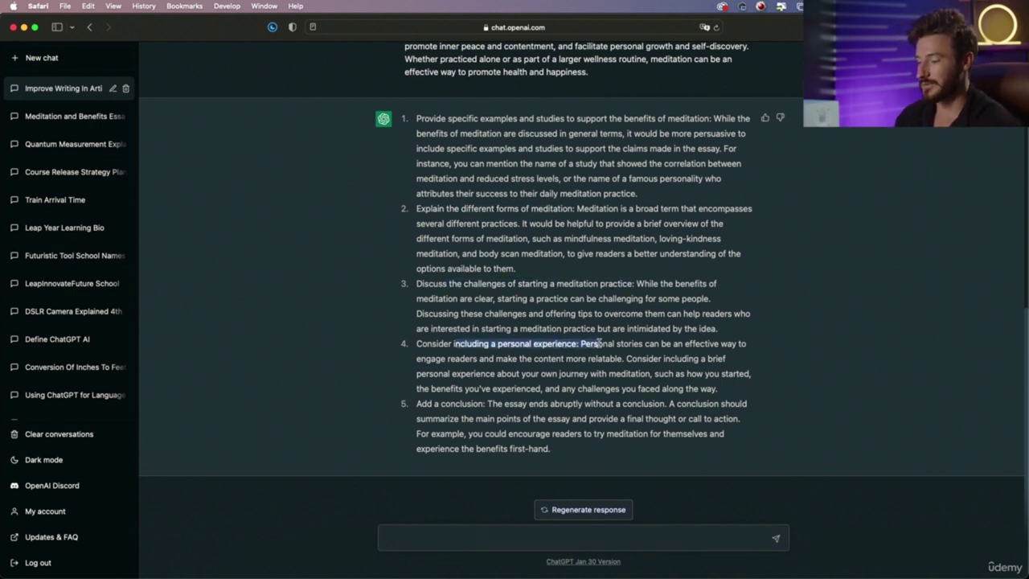
{"action": "left_click_drag", "start_coordinate": [442, 403], "coordinate": [530, 404]}
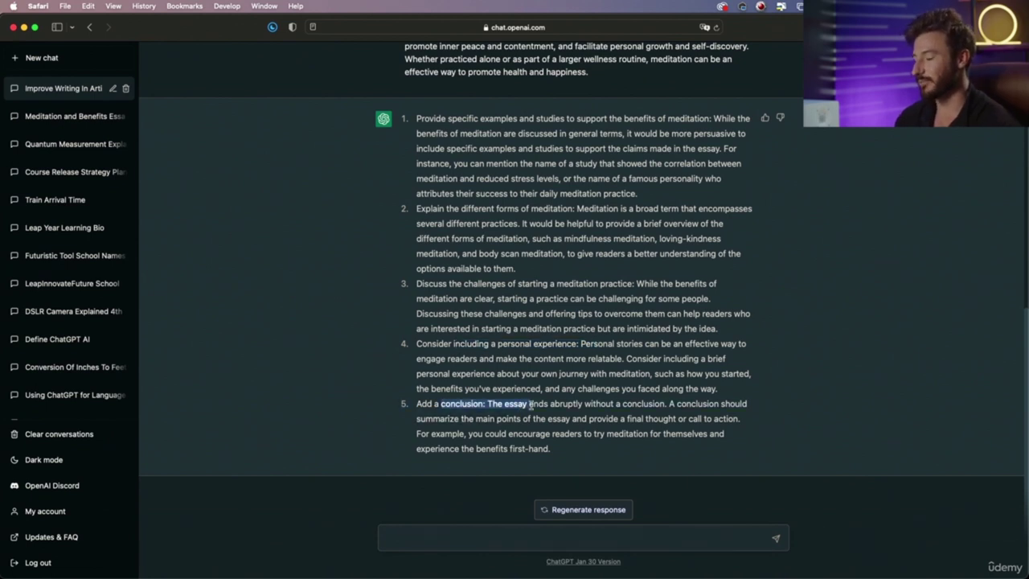
{"action": "scroll", "coordinate": [540, 399], "scroll_direction": "up", "scroll_amount": 4}
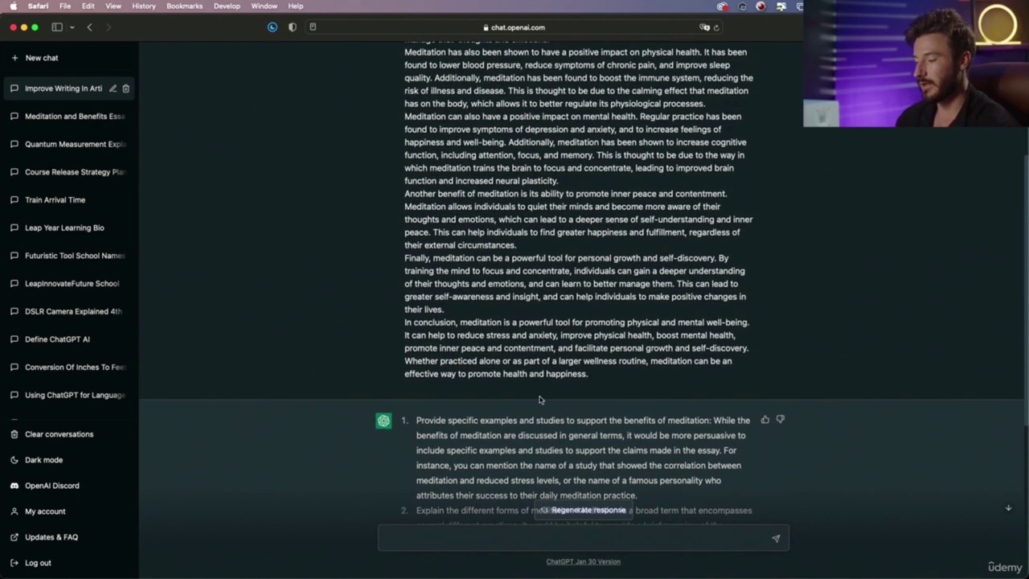
{"action": "scroll", "coordinate": [540, 399], "scroll_direction": "down", "scroll_amount": 8}
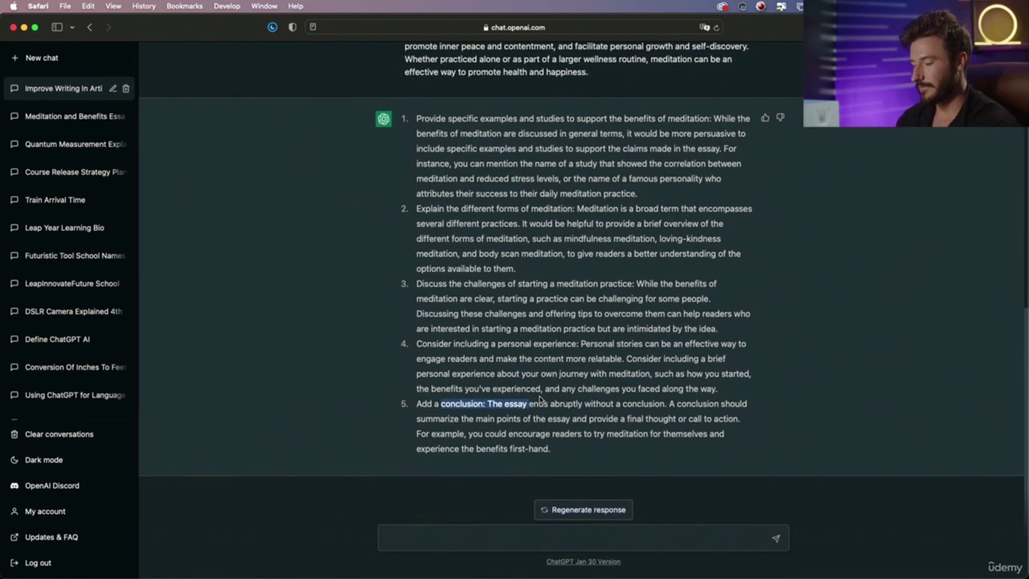
Step: Send "please apply the additions to my original article" and review the rewritten meditation essay
{"action": "left_click", "coordinate": [579, 538]}
{"action": "type", "text": "please apply the additions to my original article"}
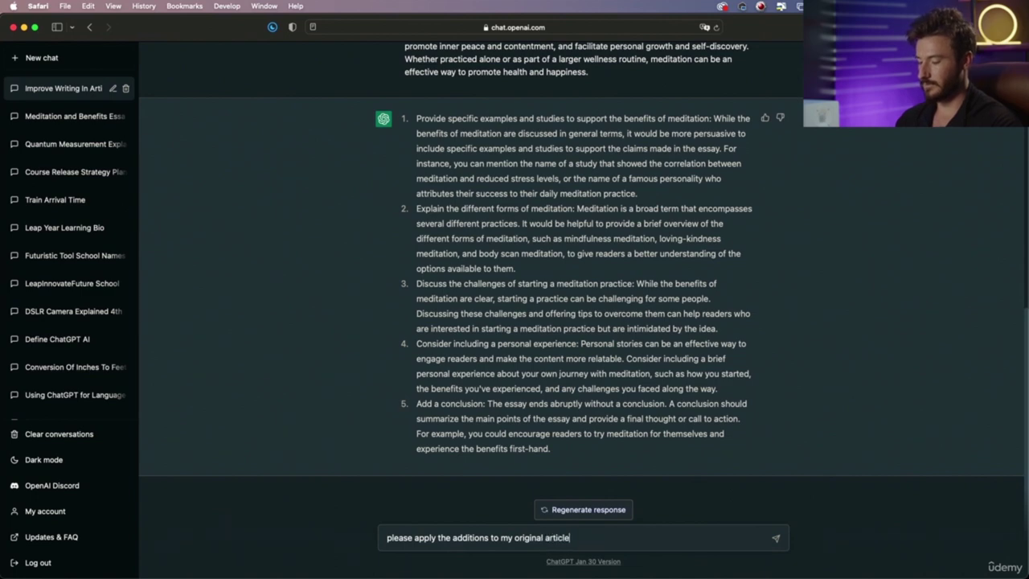
{"action": "key", "text": "Return"}
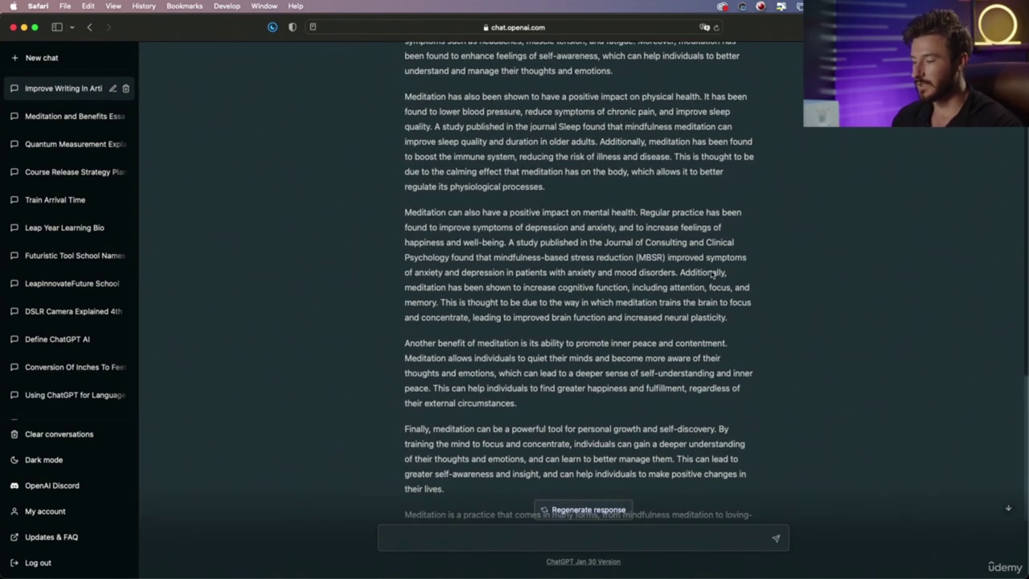
{"action": "scroll", "coordinate": [710, 271], "scroll_direction": "up", "scroll_amount": 5}
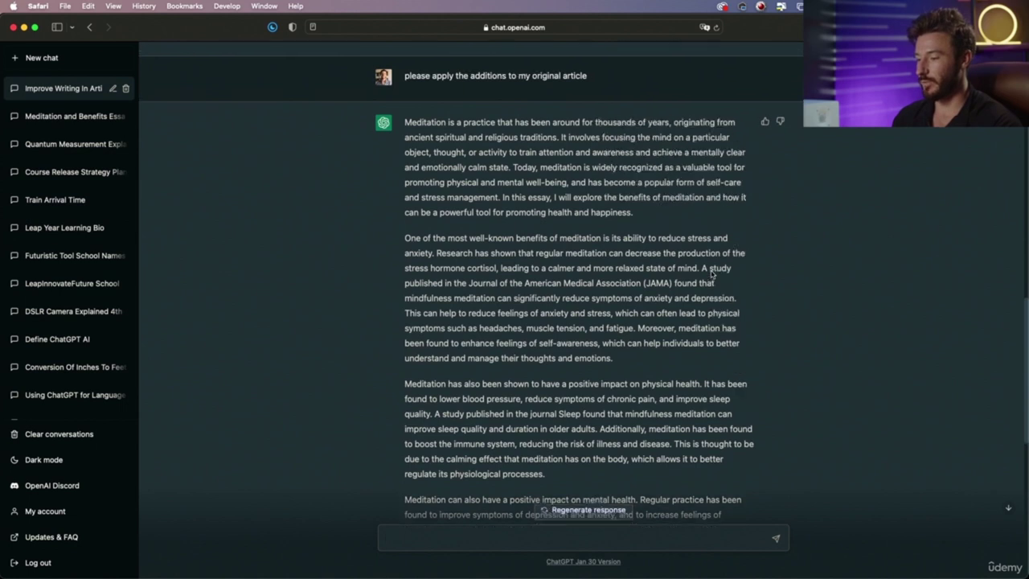
{"action": "scroll", "coordinate": [710, 274], "scroll_direction": "down", "scroll_amount": 1}
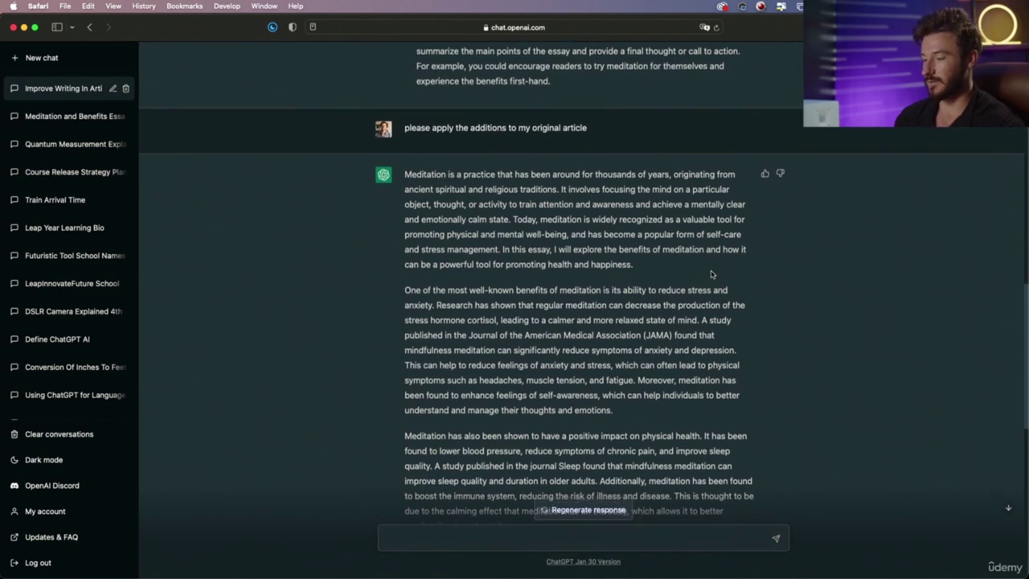
Step: Start a new chat and copy the whole musician biography from the Pages document
{"action": "left_click", "coordinate": [54, 59]}
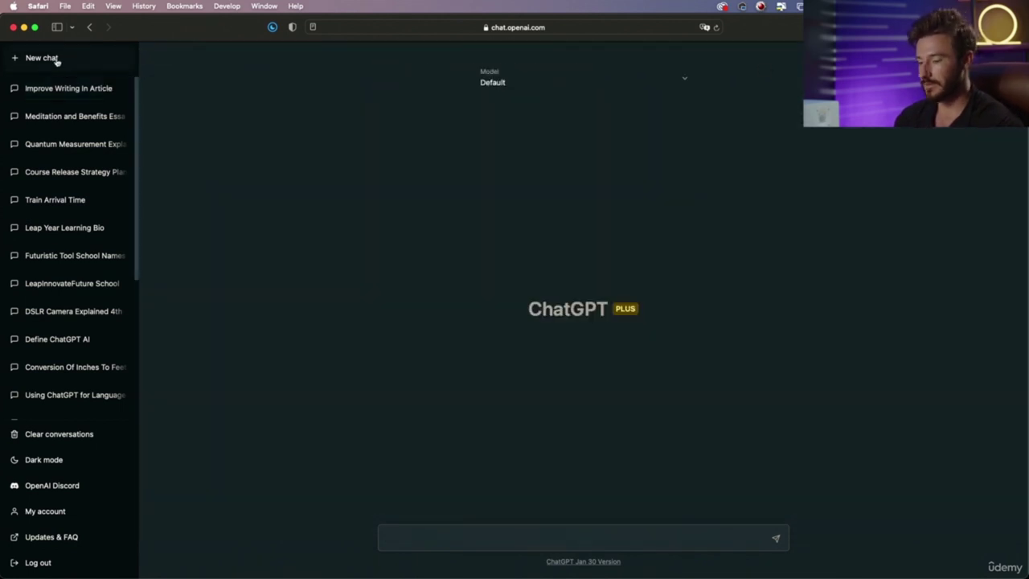
{"action": "key", "text": "super+Tab"}
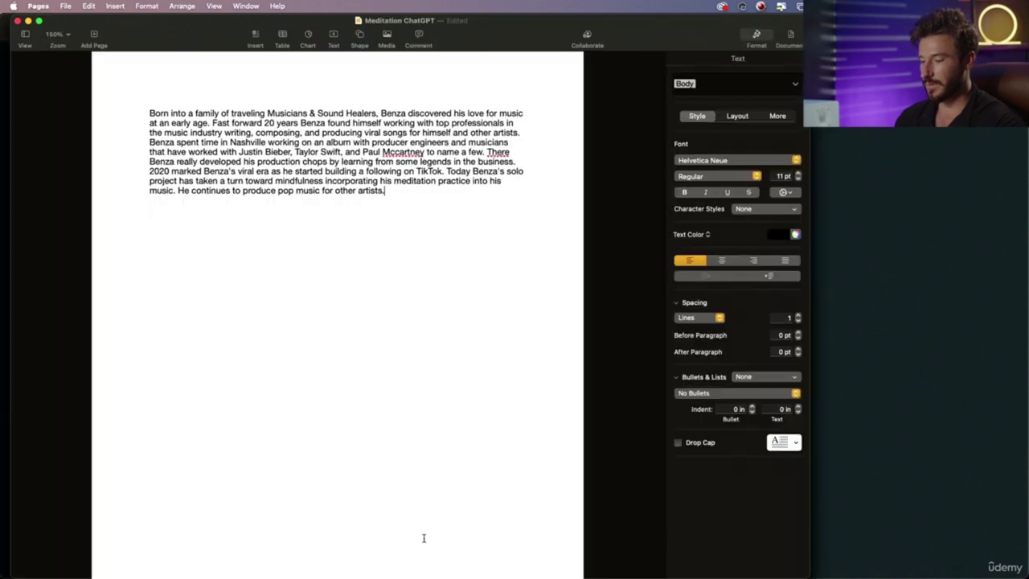
{"action": "left_click_drag", "start_coordinate": [401, 191], "coordinate": [157, 106]}
{"action": "key", "text": "super+c"}
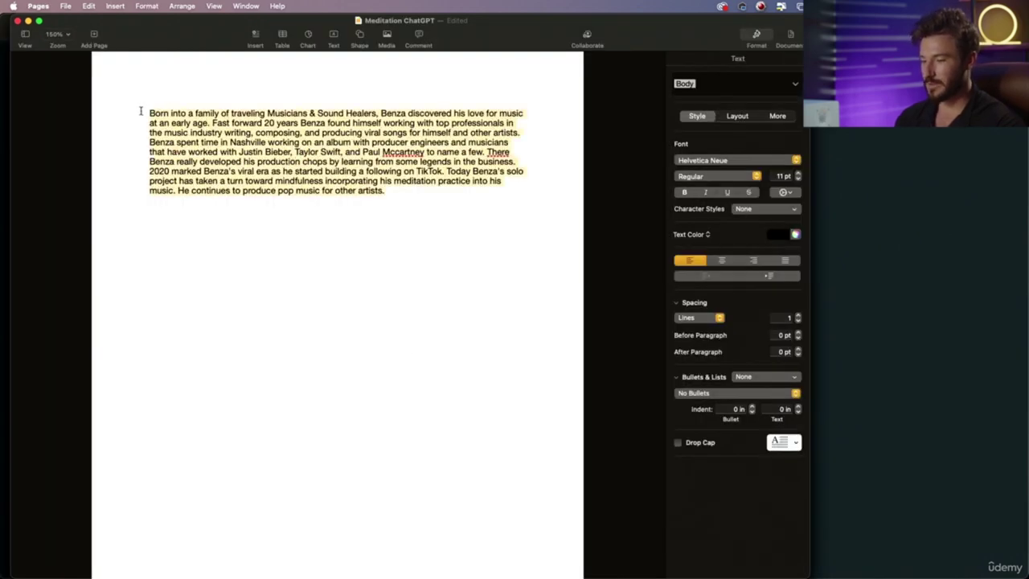
Step: Back in ChatGPT, send "improve this to make it sound better:" with the copied biography and check the reply's opening sentence
{"action": "key", "text": "super+Tab"}
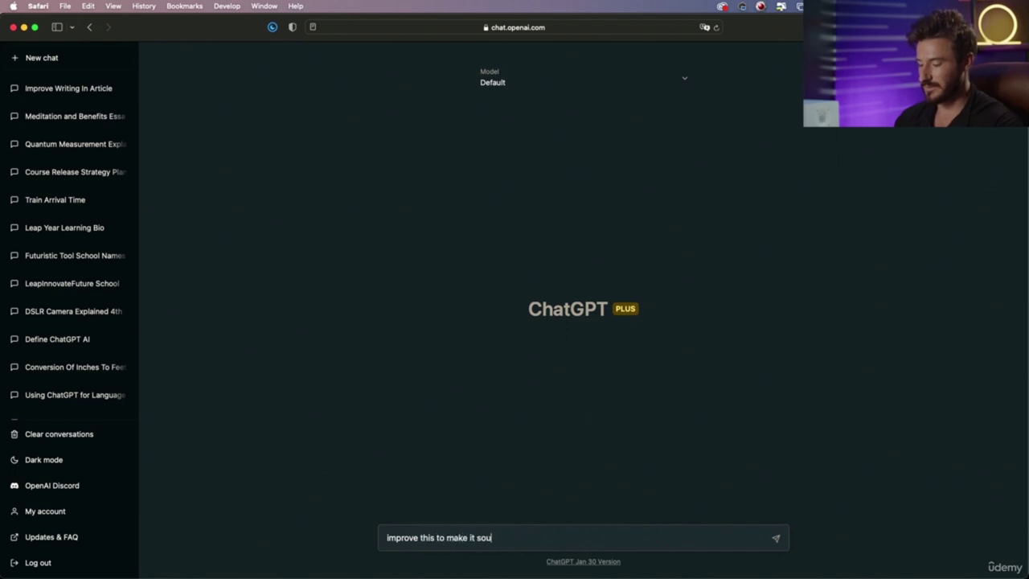
{"action": "key", "text": "super+v"}
{"action": "key", "text": "Return"}
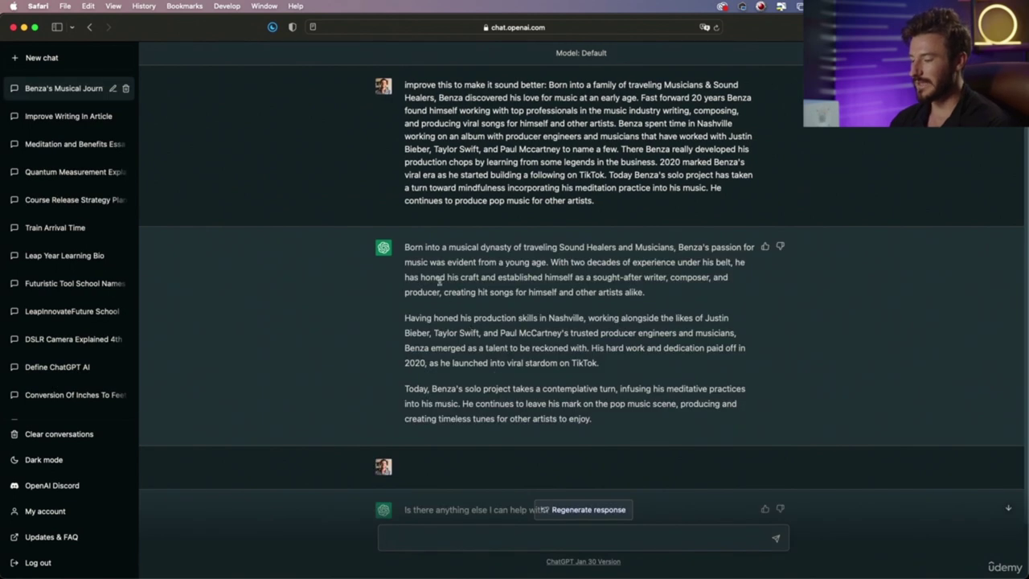
{"action": "left_click_drag", "start_coordinate": [449, 249], "coordinate": [513, 248]}
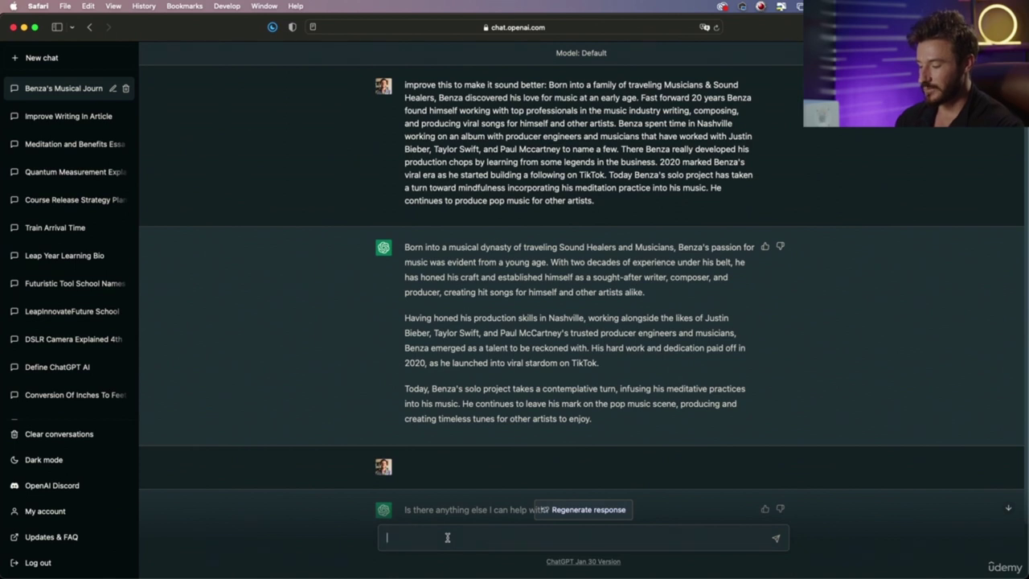
Step: Send the follow-up prompt "now improve the text to sound very professional and appeal to record labels and music studios that are hiring"
{"action": "type", "text": "improvem"}
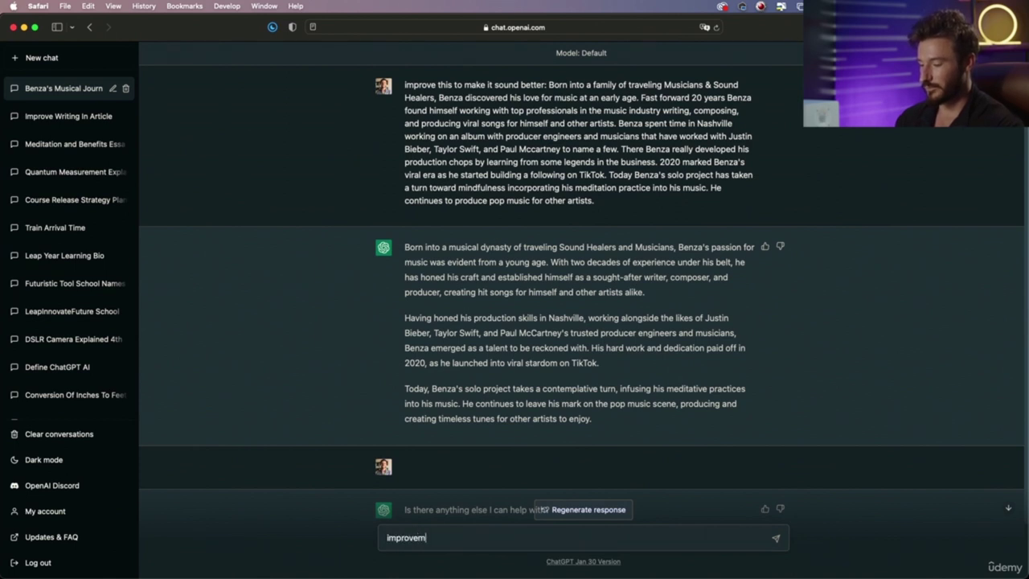
{"action": "type", "text": "the now the"}
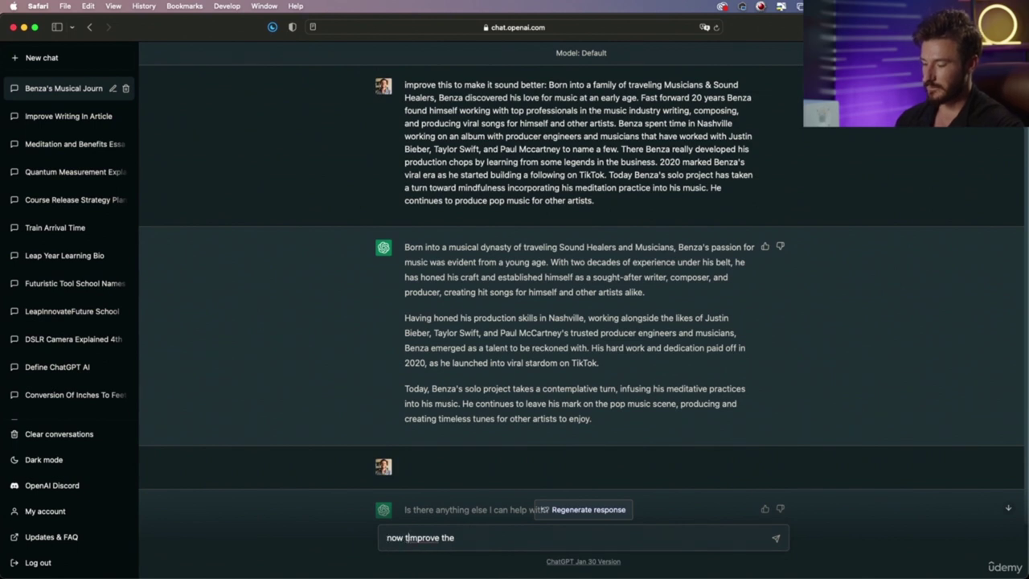
{"action": "key", "text": "BackSpace"}
{"action": "key", "text": "BackSpace"}
{"action": "key", "text": "BackSpace"}
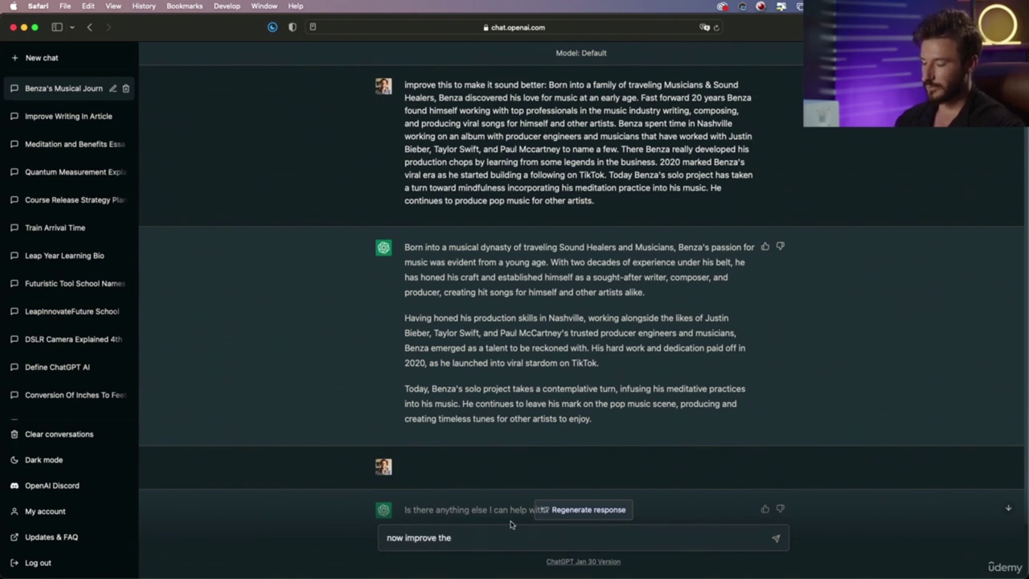
{"action": "type", "text": "text to sound"}
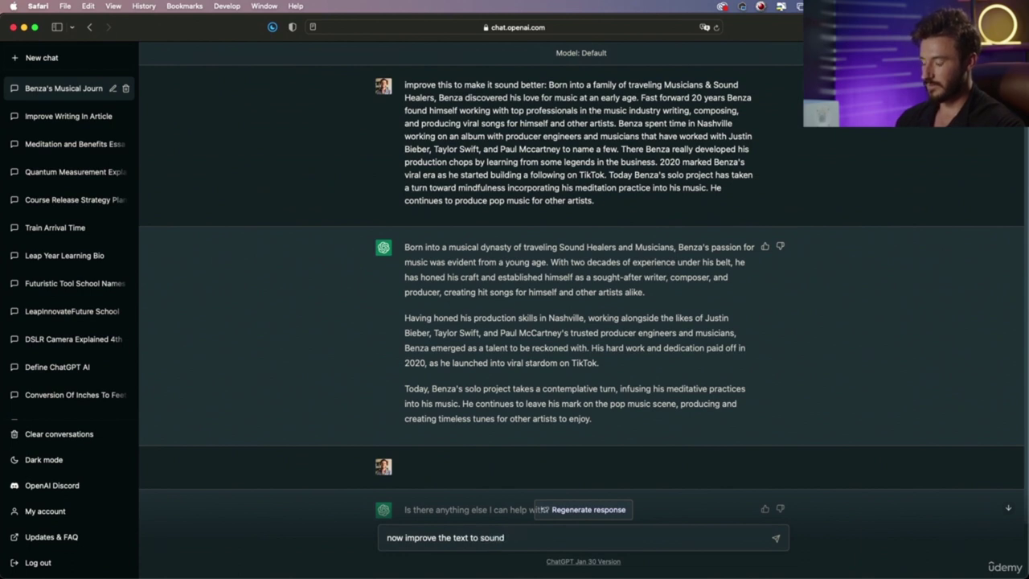
{"action": "type", "text": " very proffesional and appeal to record labels and m"}
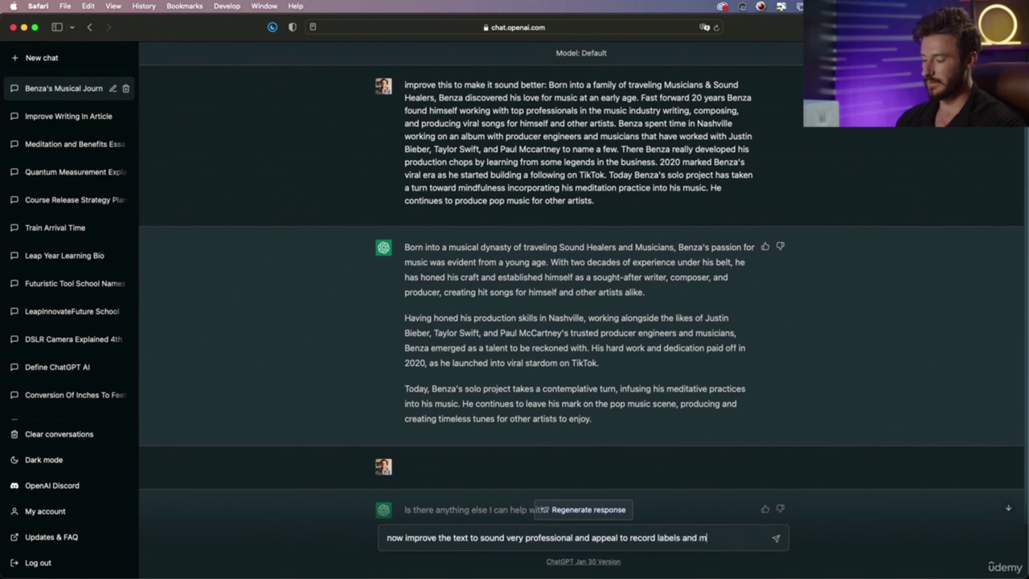
{"action": "type", "text": "udios that are hiring"}
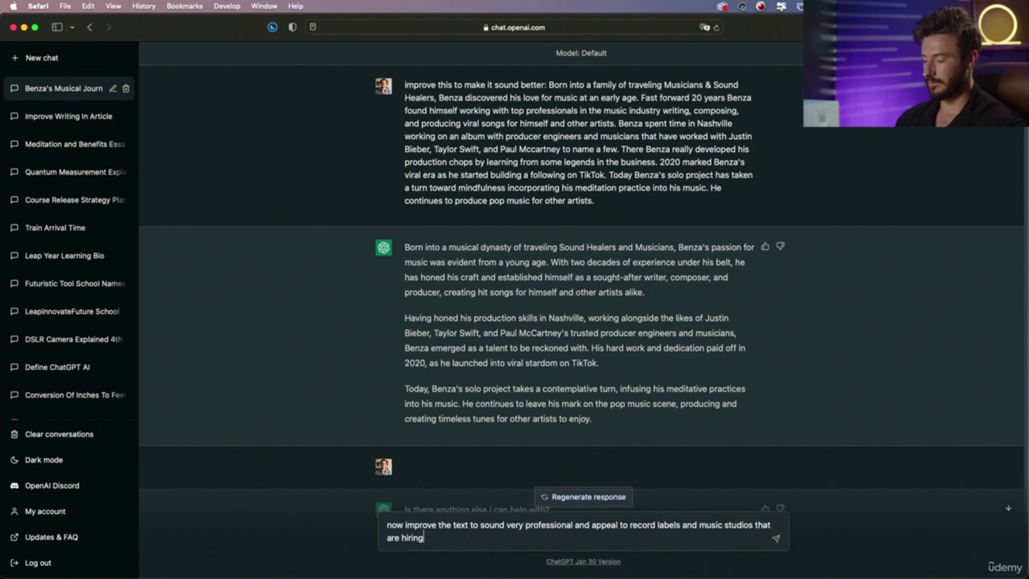
{"action": "key", "text": "Return"}
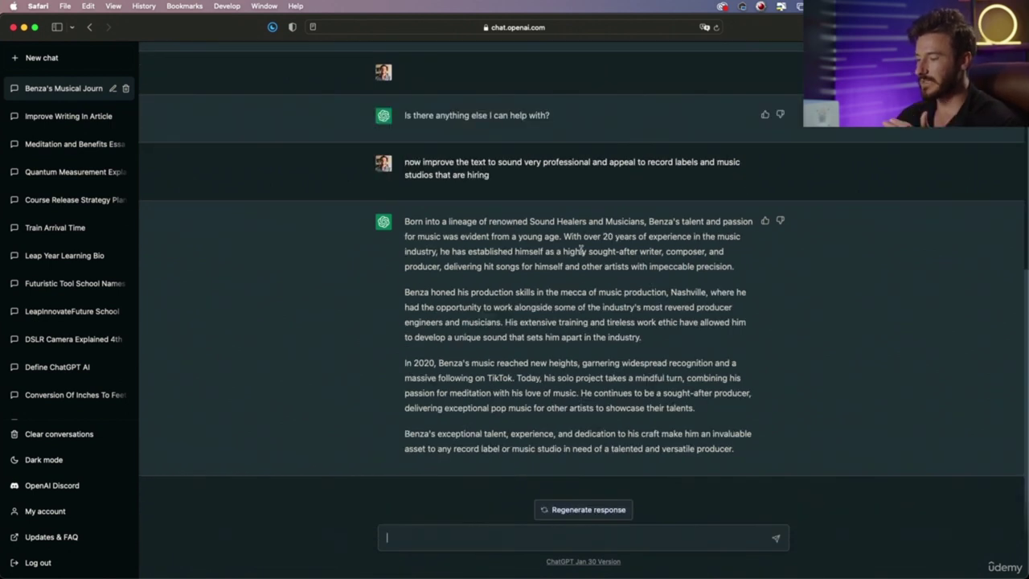
Step: Review the rewritten biography's first paragraph, highlighting the phrases on experience, being sought-after and delivering hit songs
{"action": "scroll", "coordinate": [569, 236], "scroll_direction": "up", "scroll_amount": 1}
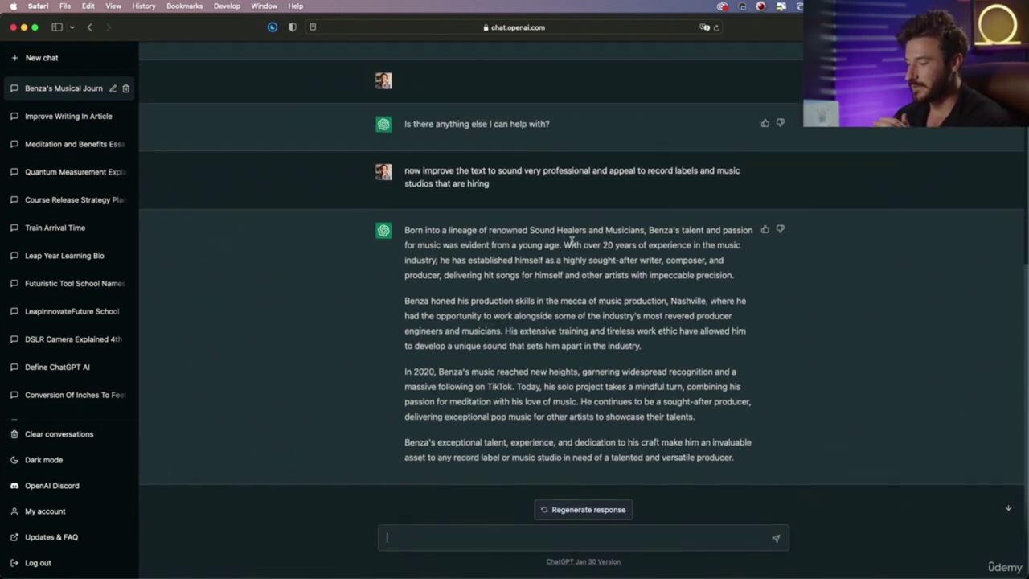
{"action": "left_click_drag", "start_coordinate": [575, 243], "coordinate": [704, 241]}
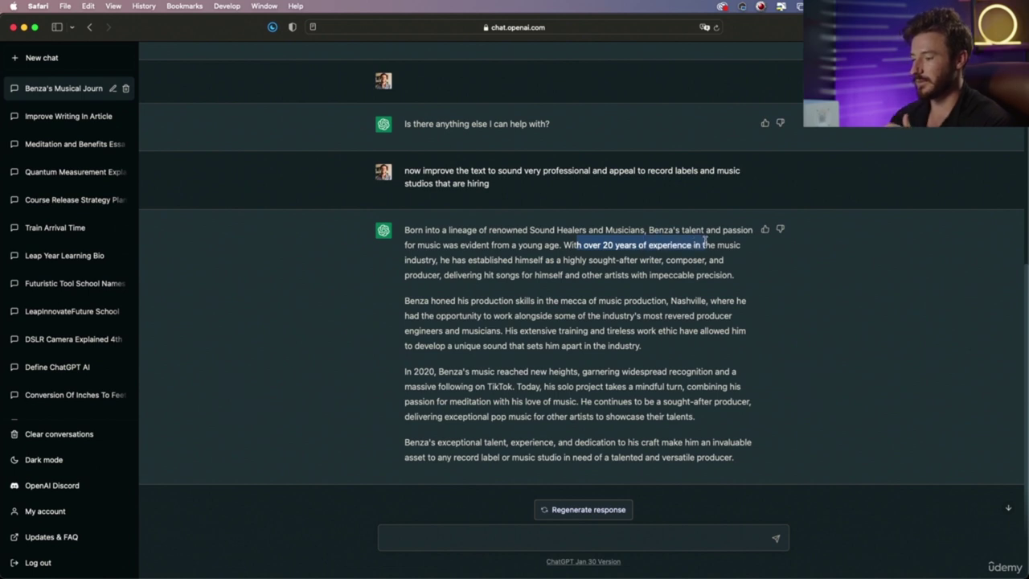
{"action": "left_click_drag", "start_coordinate": [441, 259], "coordinate": [620, 262]}
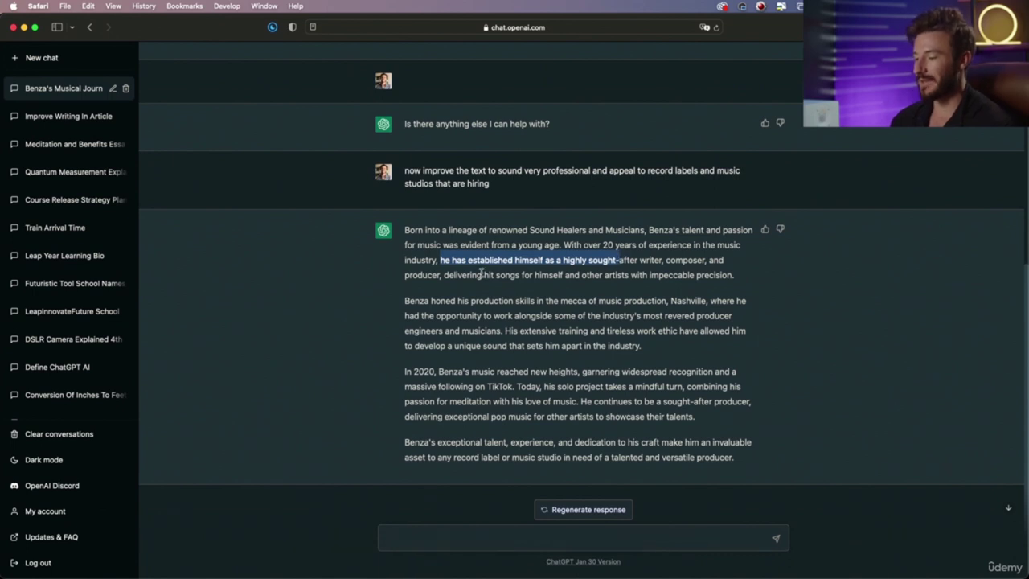
{"action": "left_click_drag", "start_coordinate": [473, 275], "coordinate": [701, 273]}
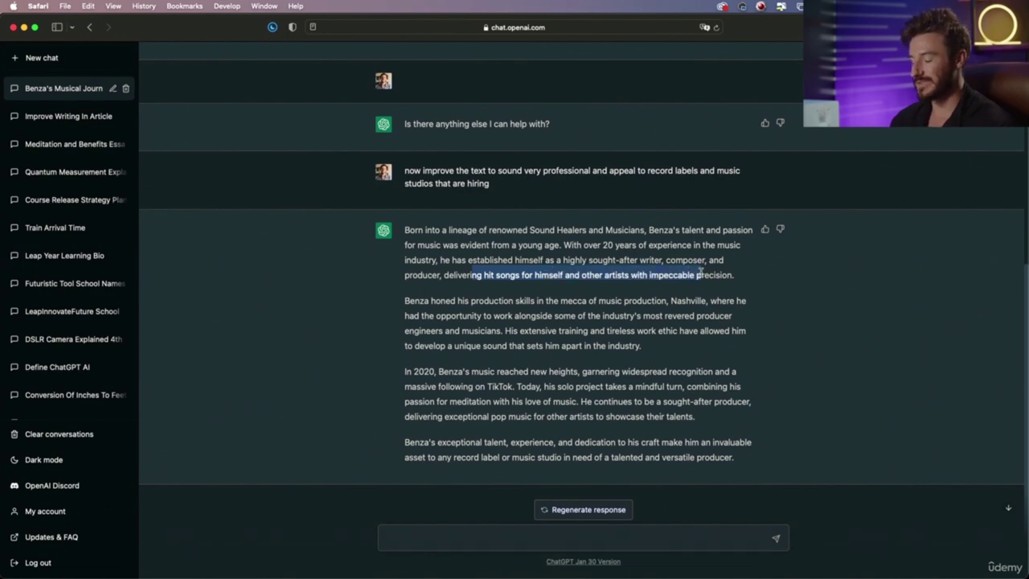
{"action": "scroll", "coordinate": [523, 241], "scroll_direction": "up", "scroll_amount": 5}
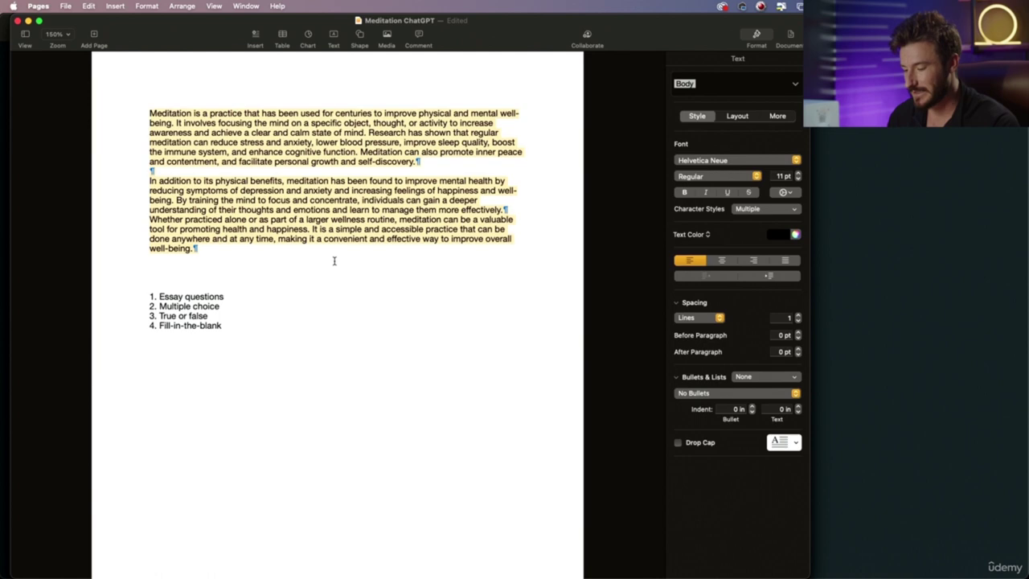
Step: Switch to ChatGPT and send the copied meditation text, preceded by "create 10 multiple choice questions regarding the information below:"
{"action": "key", "text": "super+Tab"}
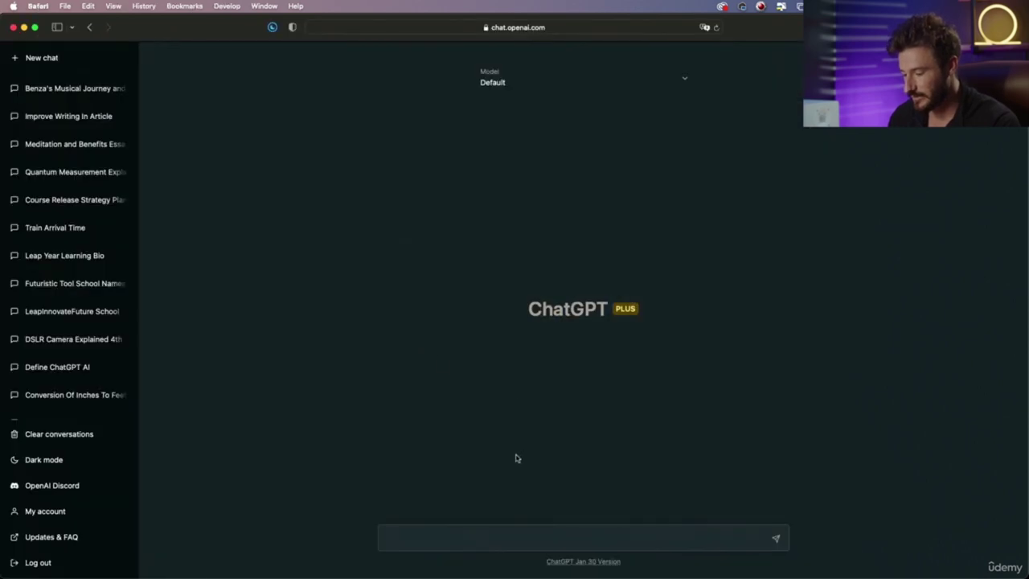
{"action": "key", "text": "super+v"}
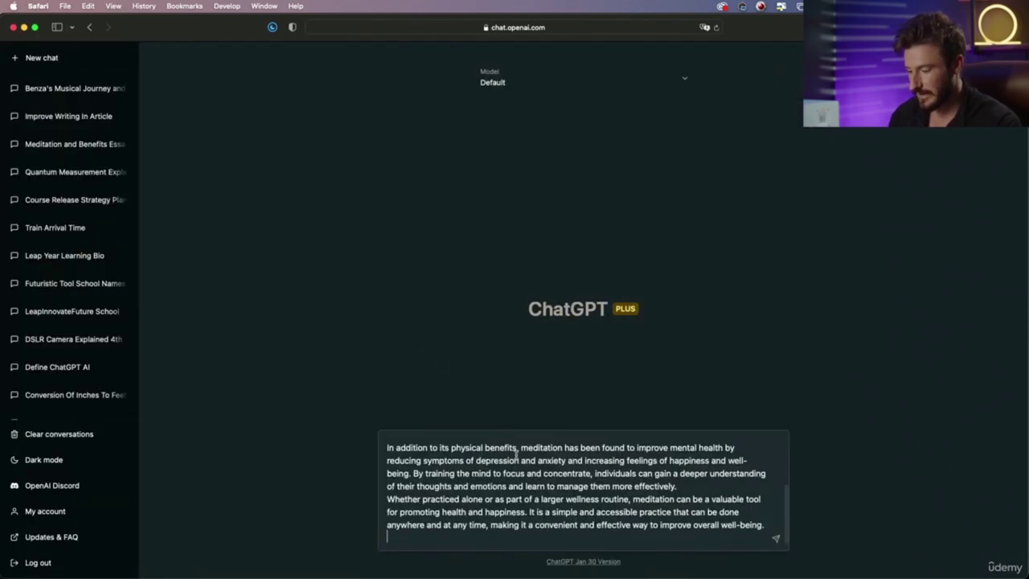
{"action": "scroll", "coordinate": [525, 479], "scroll_direction": "up", "scroll_amount": 5}
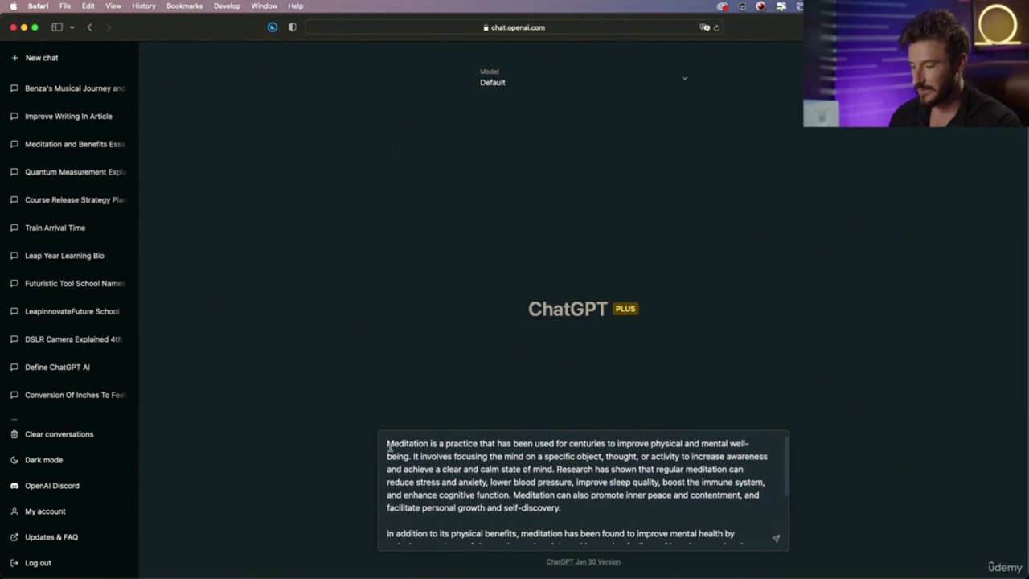
{"action": "left_click", "coordinate": [388, 445]}
{"action": "key", "text": "shift+Return"}
{"action": "key", "text": "shift+Return"}
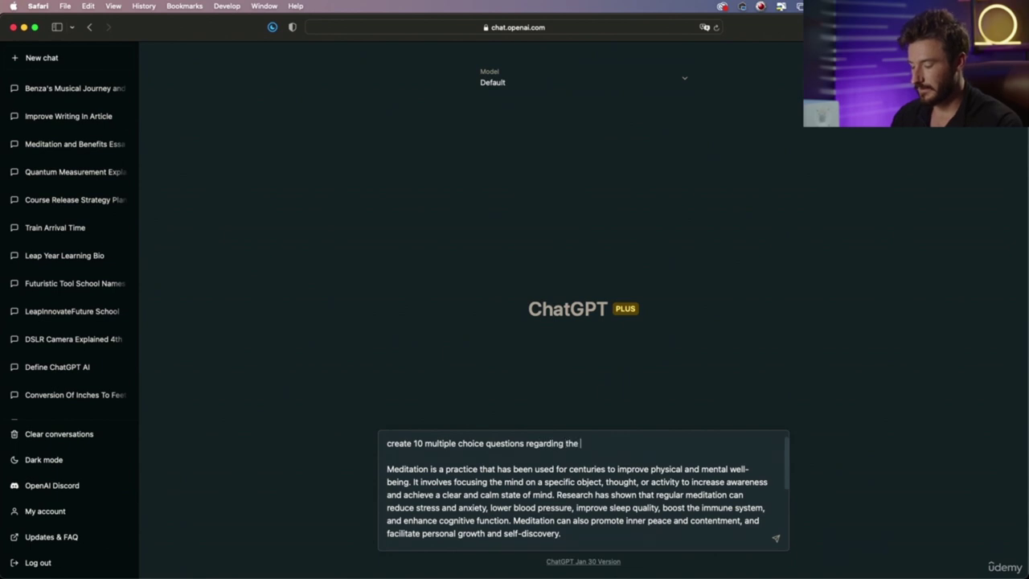
{"action": "type", "text": "mation below:"}
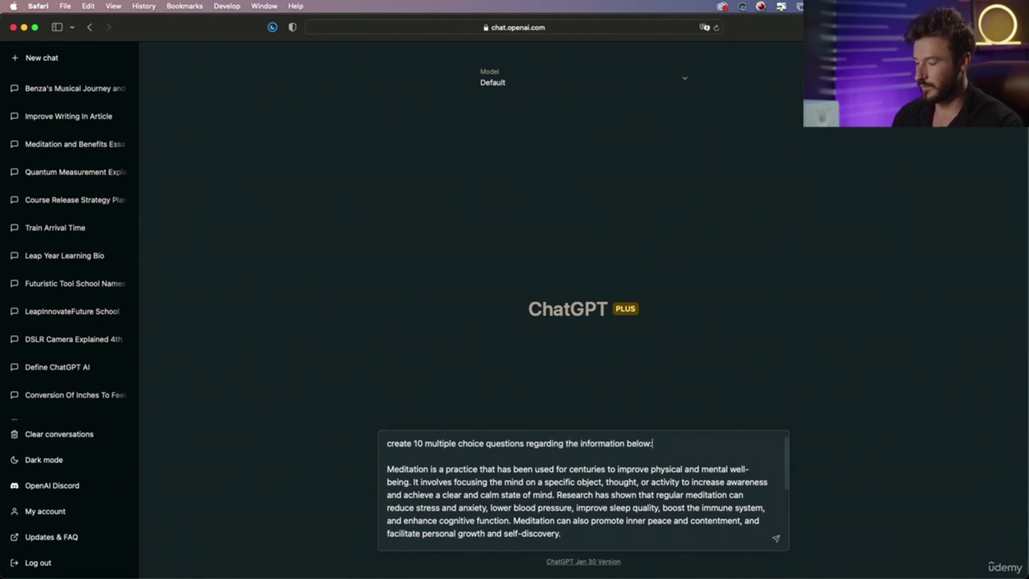
{"action": "key", "text": "Return"}
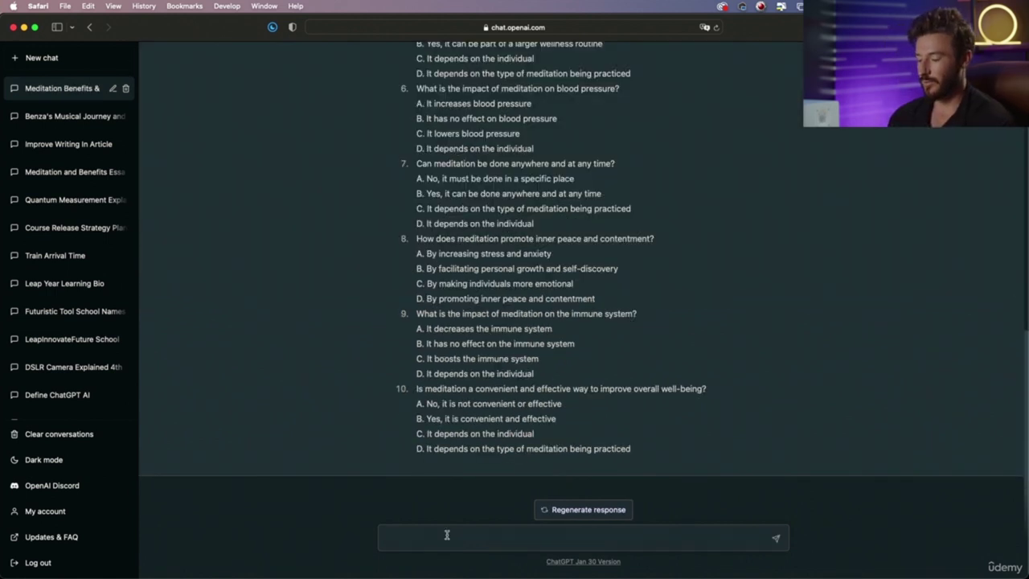
Step: Request the quiz solutions by sending "now create the answer key for these questions"
{"action": "left_click", "coordinate": [447, 535]}
{"action": "type", "text": "now create the answer key"}
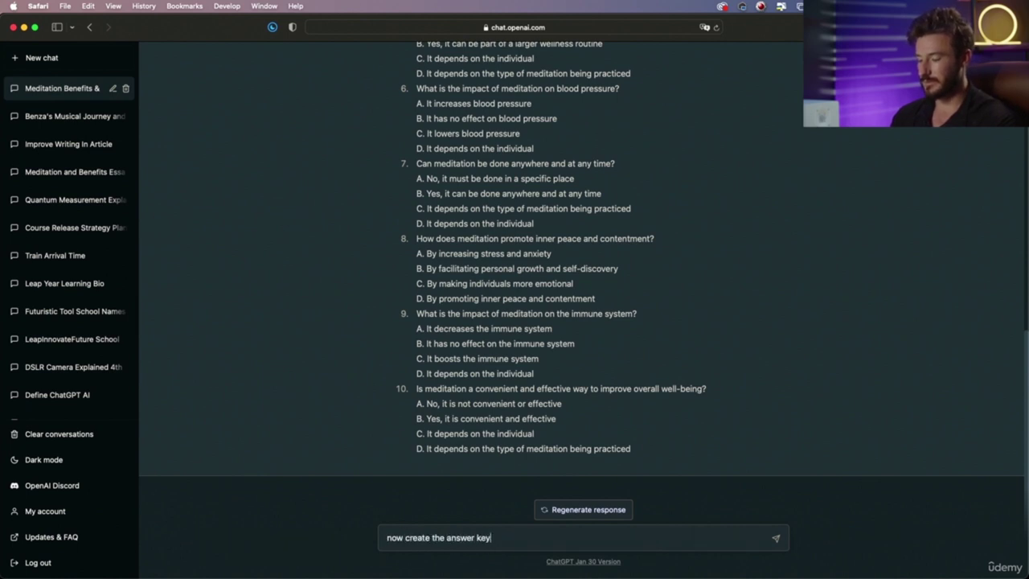
{"action": "type", "text": "questions"}
{"action": "key", "text": "Return"}
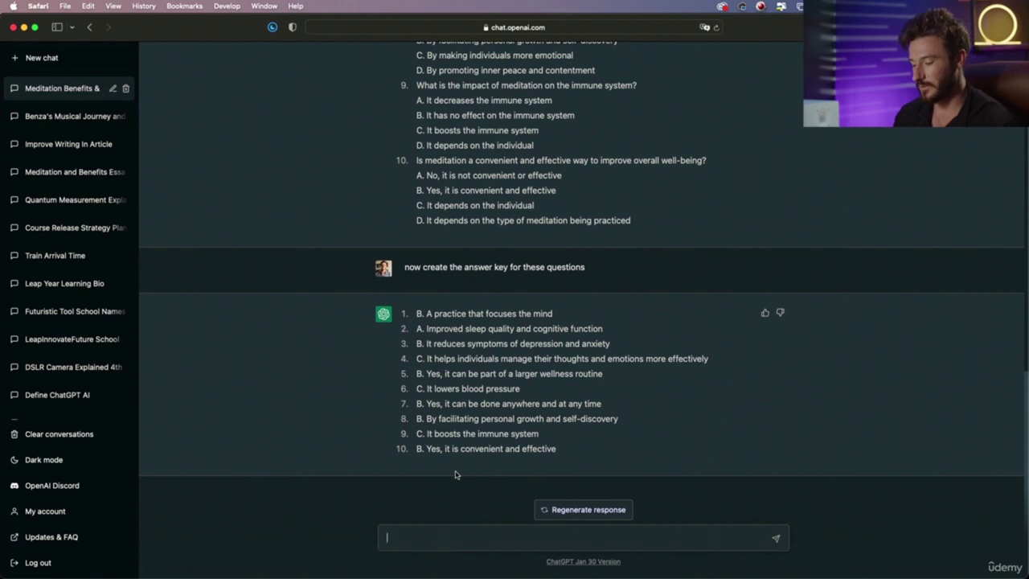
Step: Send "now create 3 true or false questions for the original text" and highlight the answer given for the first question
{"action": "type", "text": "now create 3 true"}
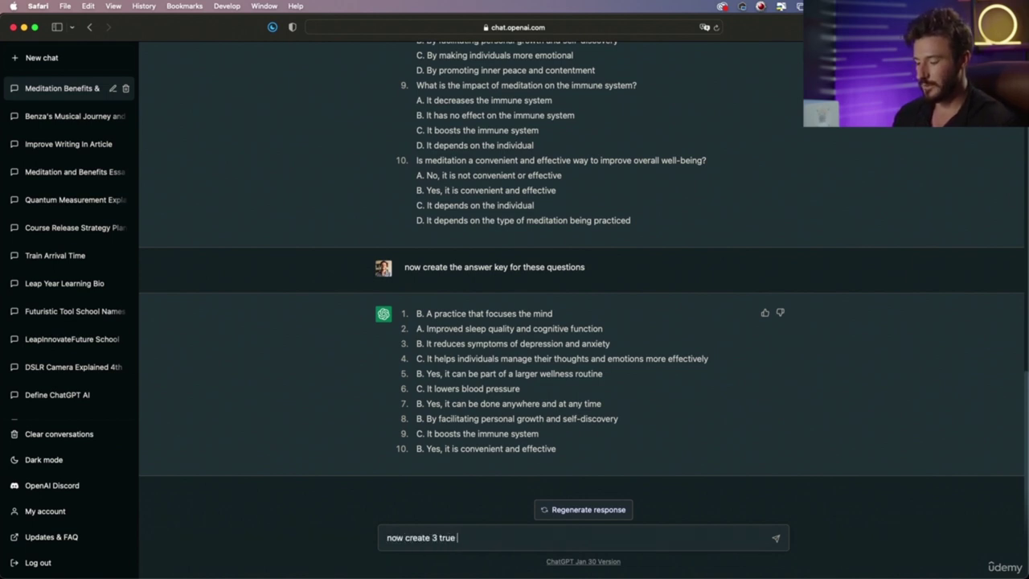
{"action": "type", "text": " or false questions for the"}
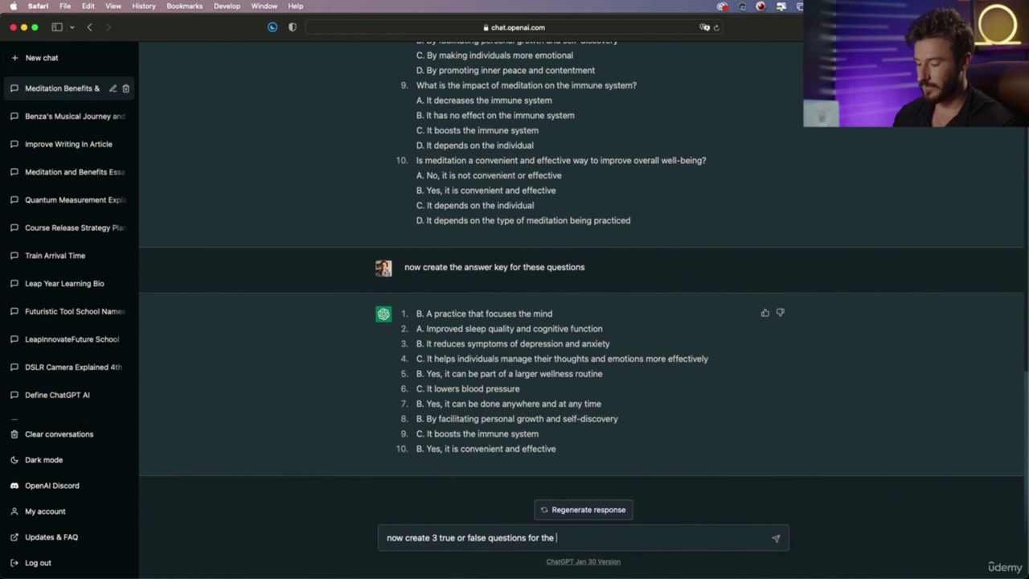
{"action": "type", "text": " original text"}
{"action": "key", "text": "Return"}
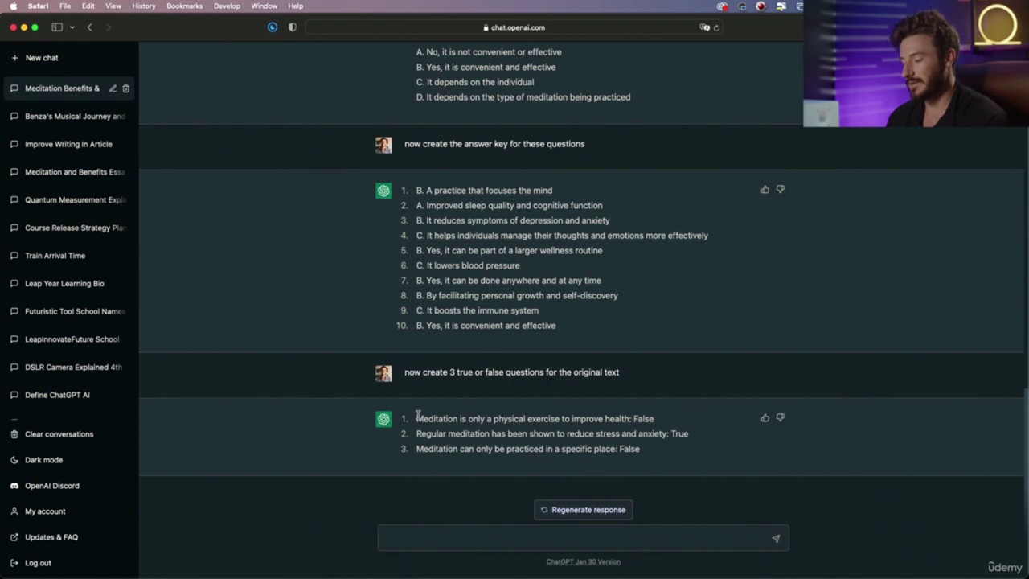
{"action": "left_click_drag", "start_coordinate": [632, 419], "coordinate": [658, 417]}
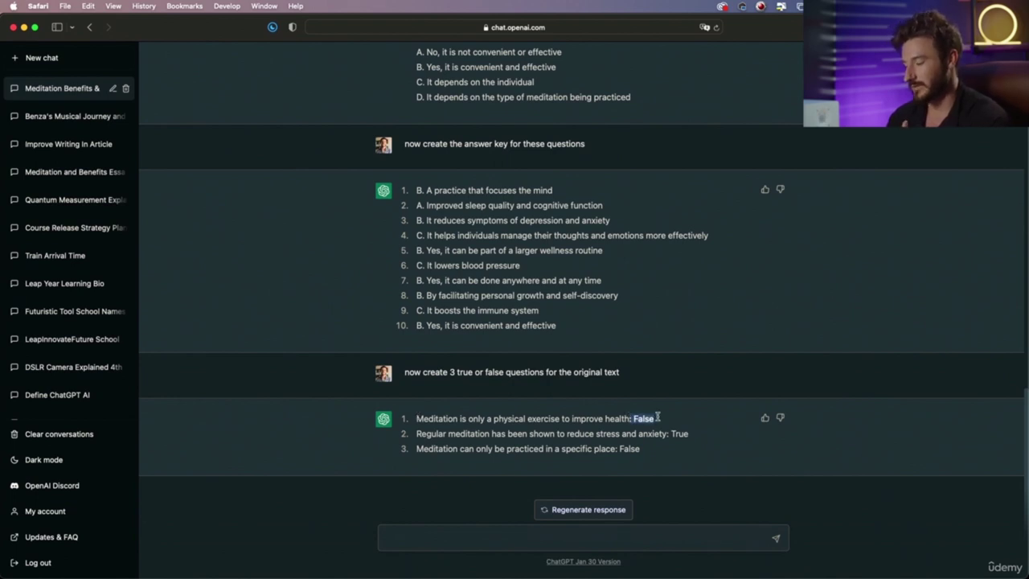
Step: Send the prompt "now write 3 essay questions about the original text"
{"action": "left_click", "coordinate": [429, 538]}
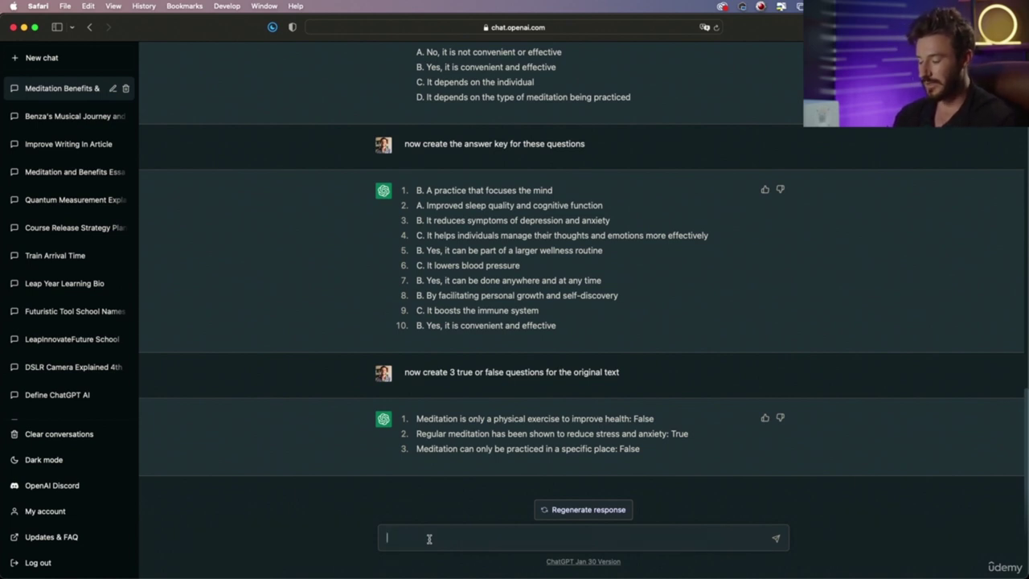
{"action": "type", "text": "now write 3 es"}
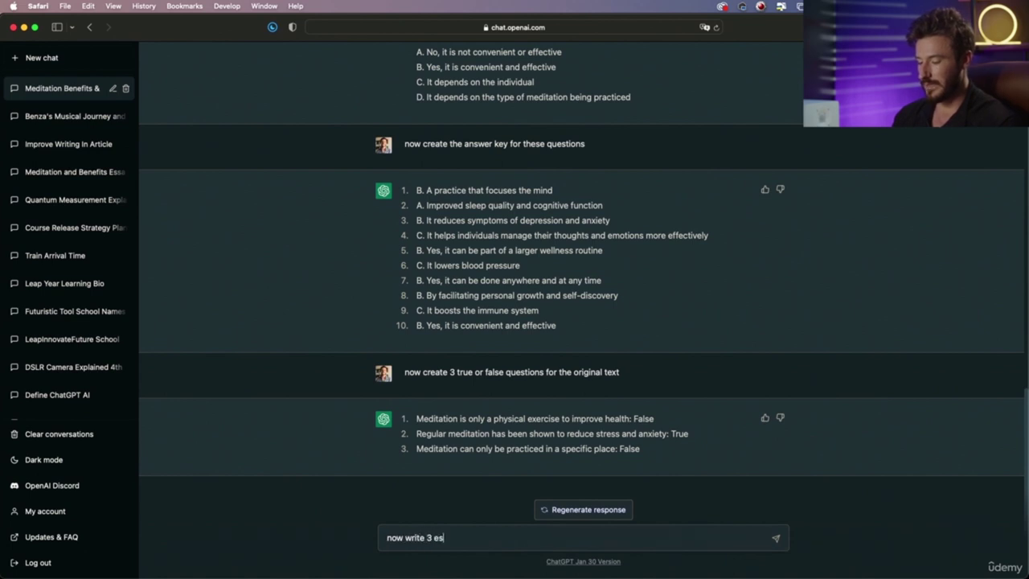
{"action": "type", "text": "say questions"}
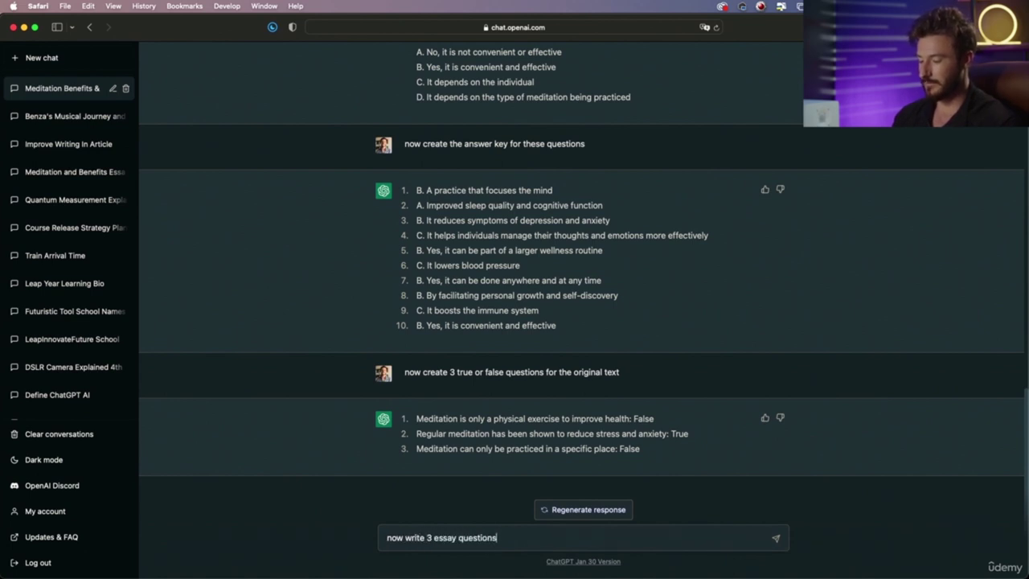
{"action": "type", "text": " about the original text"}
{"action": "key", "text": "Return"}
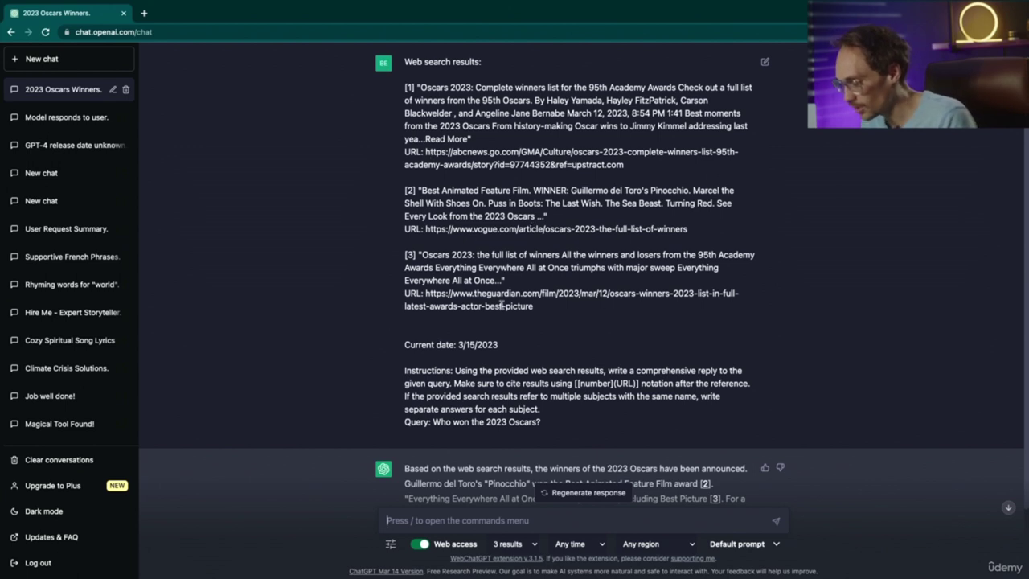
Step: Check the cited reply about the 2023 Oscars and send the web-enabled question "who won the oscar for best picture this year?"
{"action": "scroll", "coordinate": [555, 253], "scroll_direction": "down", "scroll_amount": 1}
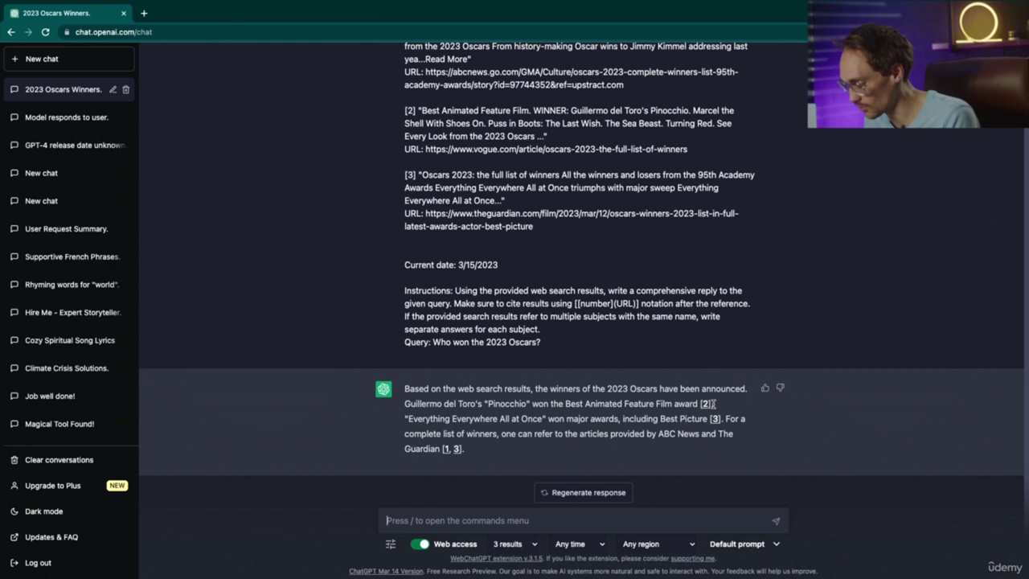
{"action": "type", "text": "who won the oscar for best picture this year?"}
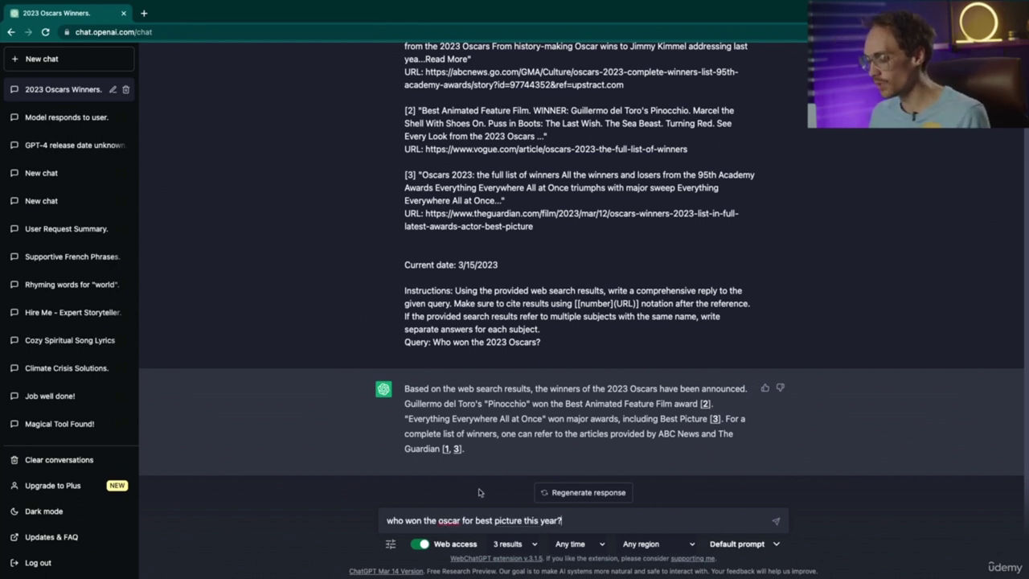
{"action": "key", "text": "Return"}
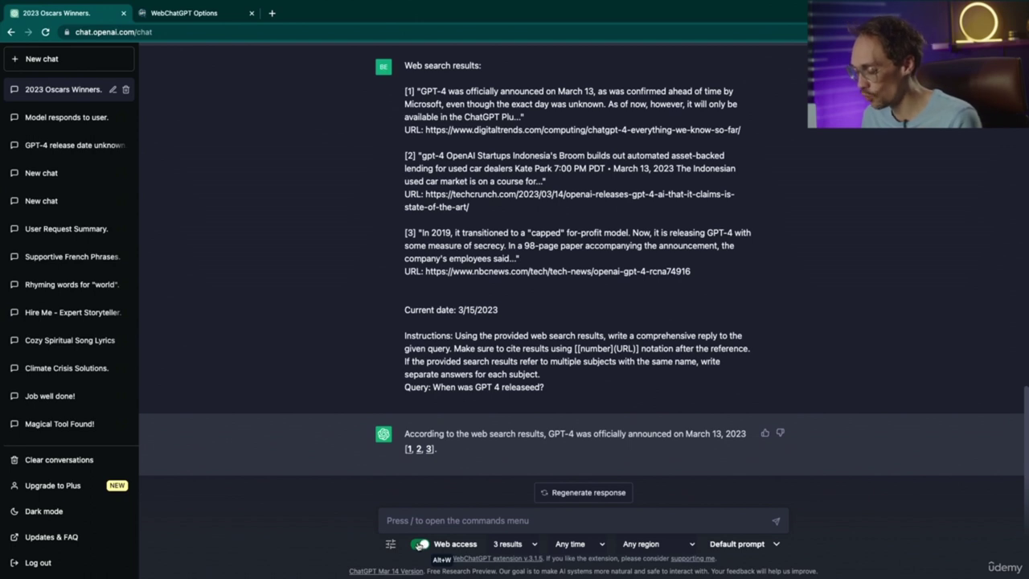
Step: Switch web access off and back on, and examine the choices for number of results, time range and region
{"action": "left_click", "coordinate": [418, 545]}
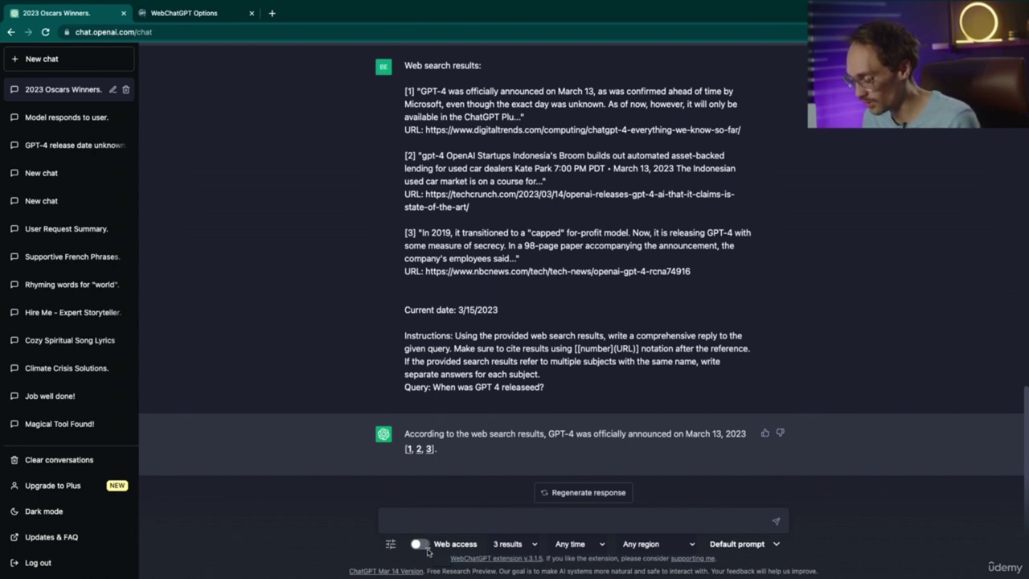
{"action": "left_click", "coordinate": [420, 545]}
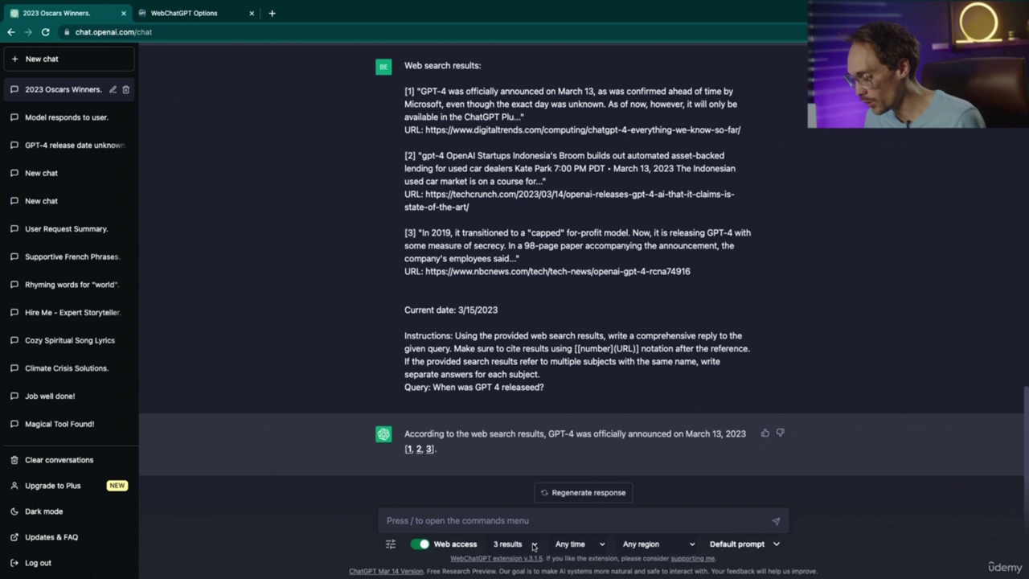
{"action": "left_click", "coordinate": [521, 546]}
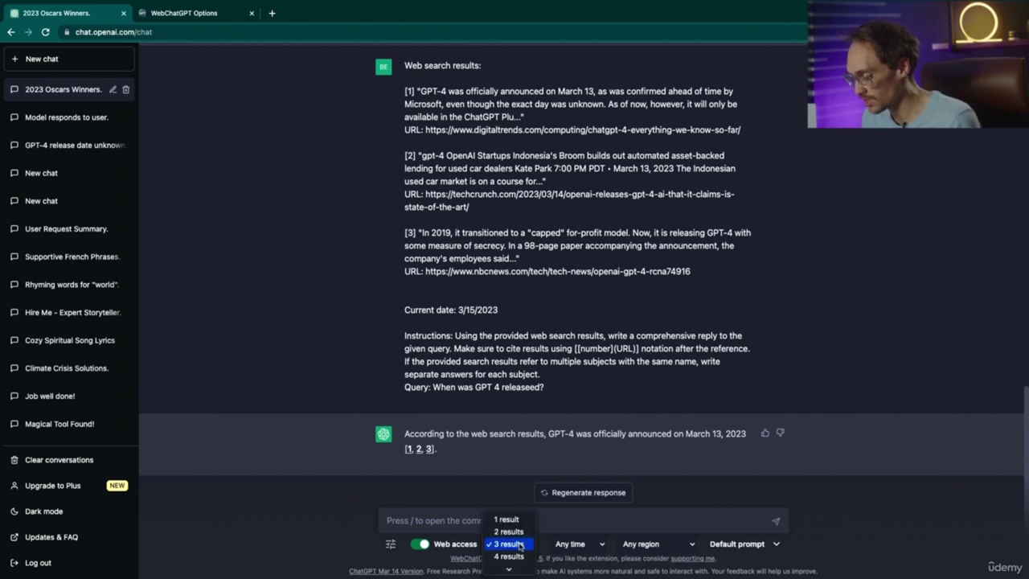
{"action": "mouse_move", "coordinate": [508, 568]}
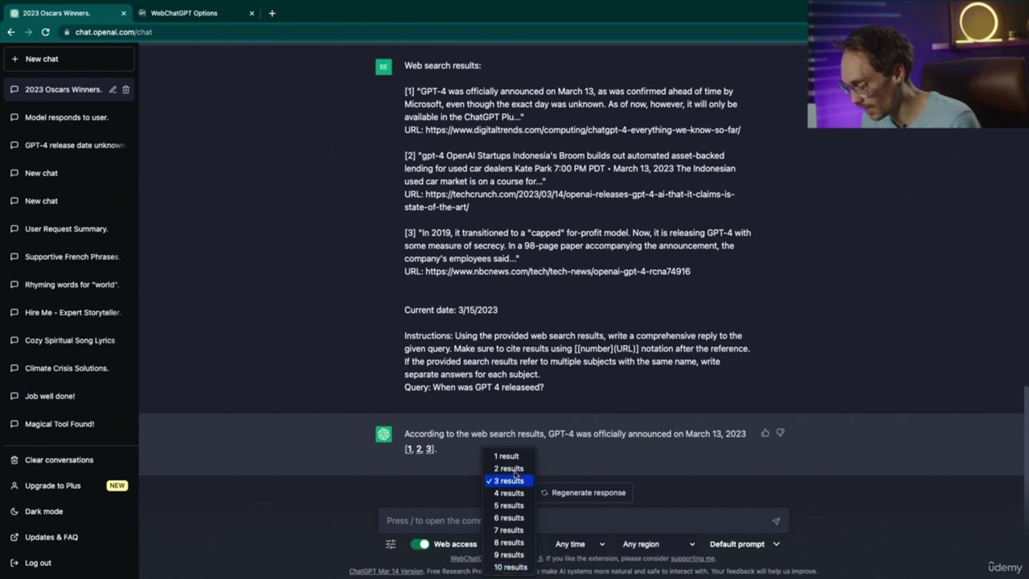
{"action": "left_click", "coordinate": [567, 513]}
{"action": "left_click", "coordinate": [603, 545]}
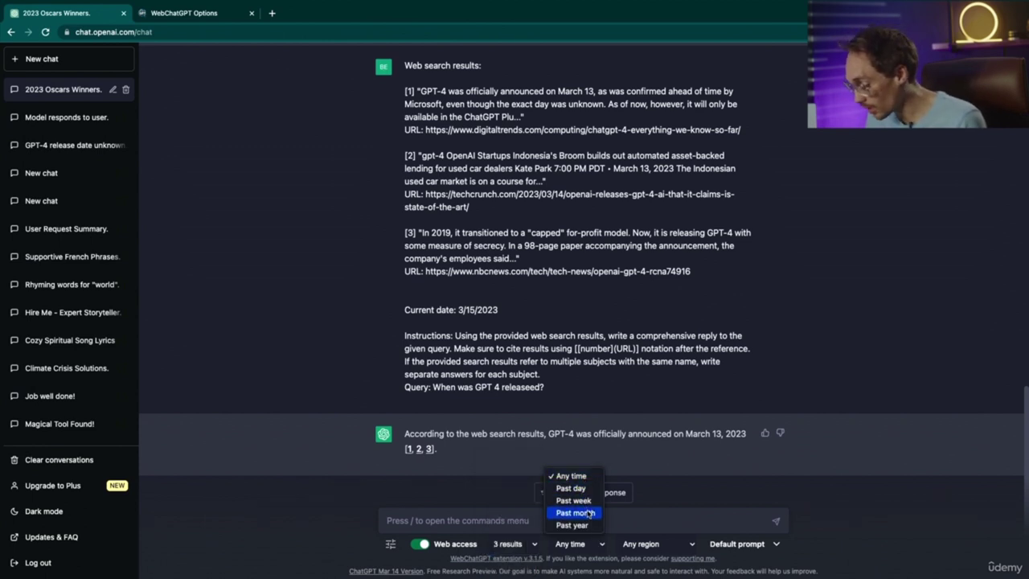
{"action": "left_click", "coordinate": [647, 544]}
{"action": "left_click", "coordinate": [647, 545]}
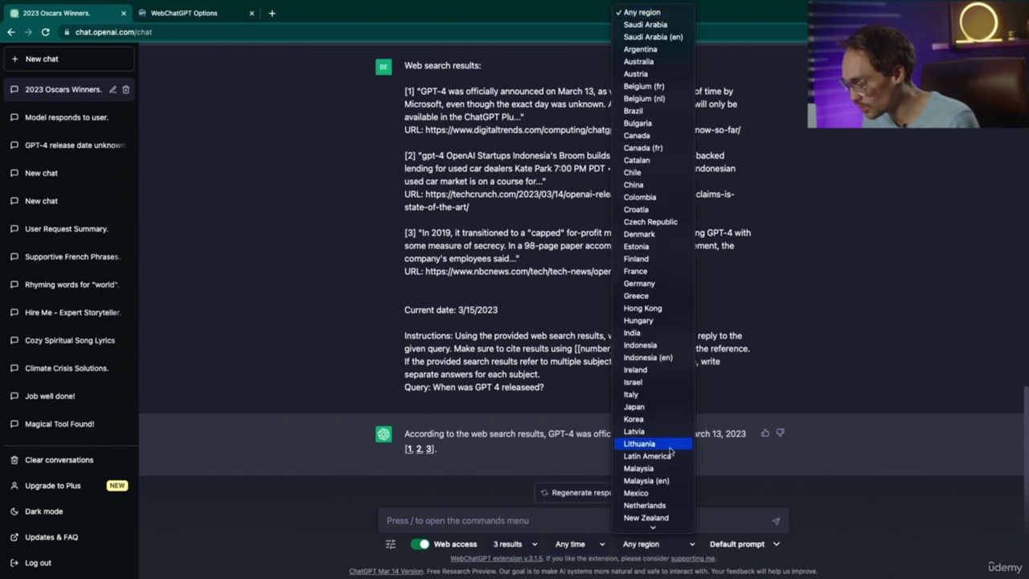
{"action": "left_click", "coordinate": [753, 538]}
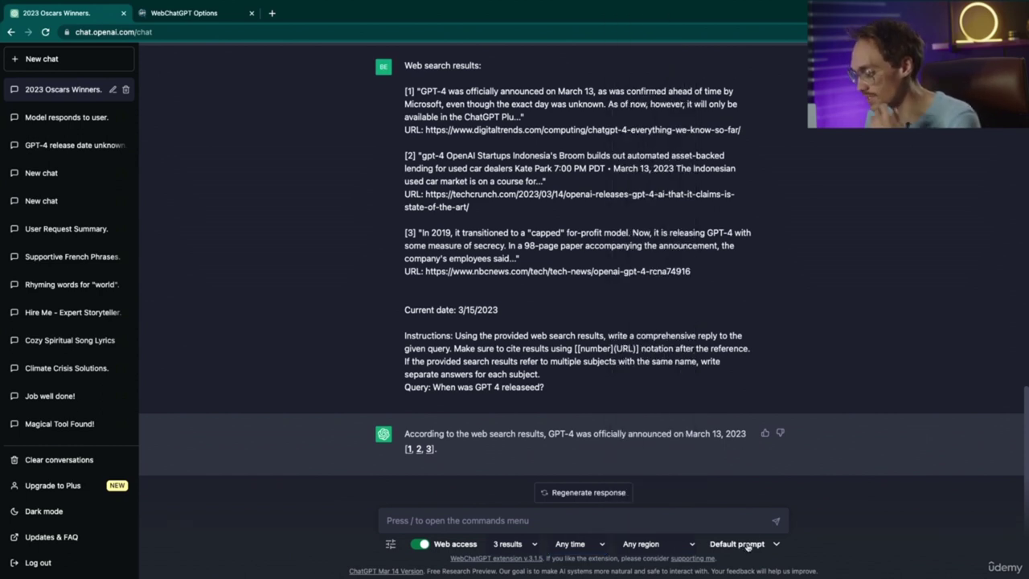
Step: Open the WebChatGPT options, view the default prompt and the blank new-prompt form, and return to the chat to check its prompt choices
{"action": "left_click", "coordinate": [390, 545]}
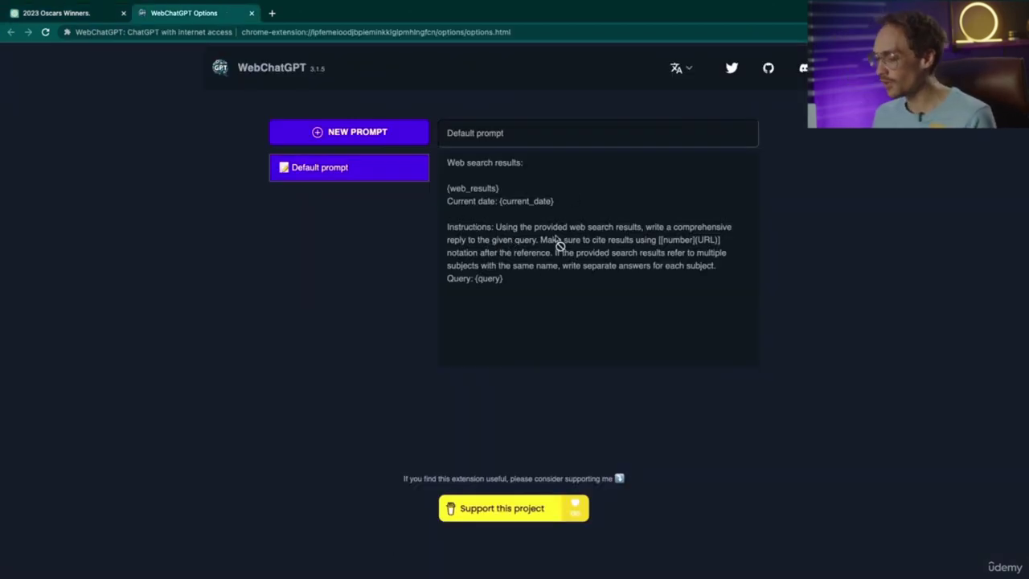
{"action": "left_click", "coordinate": [362, 136]}
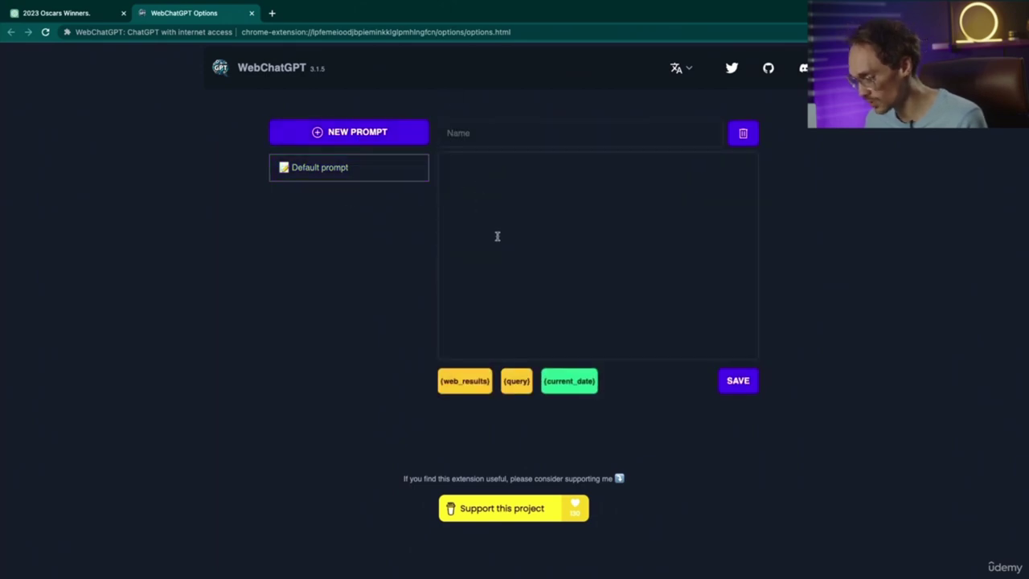
{"action": "key", "text": "ctrl+shift+Tab"}
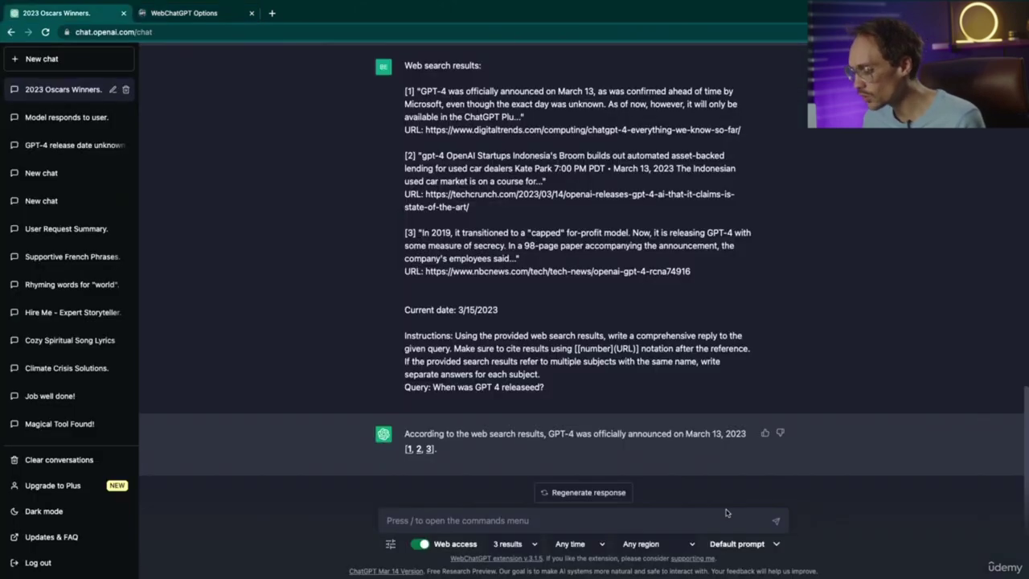
{"action": "left_click", "coordinate": [769, 545]}
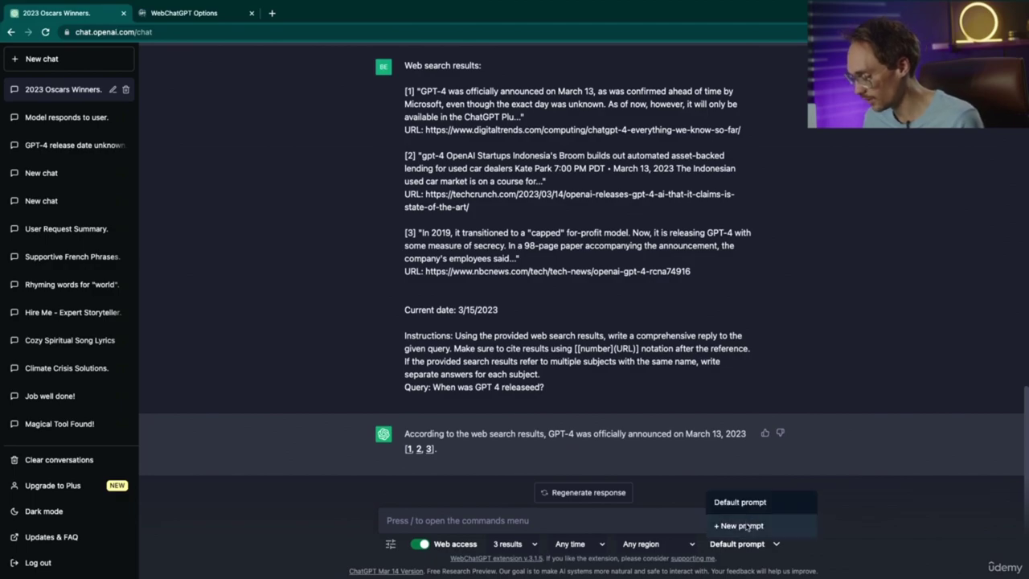
{"action": "left_click", "coordinate": [739, 526]}
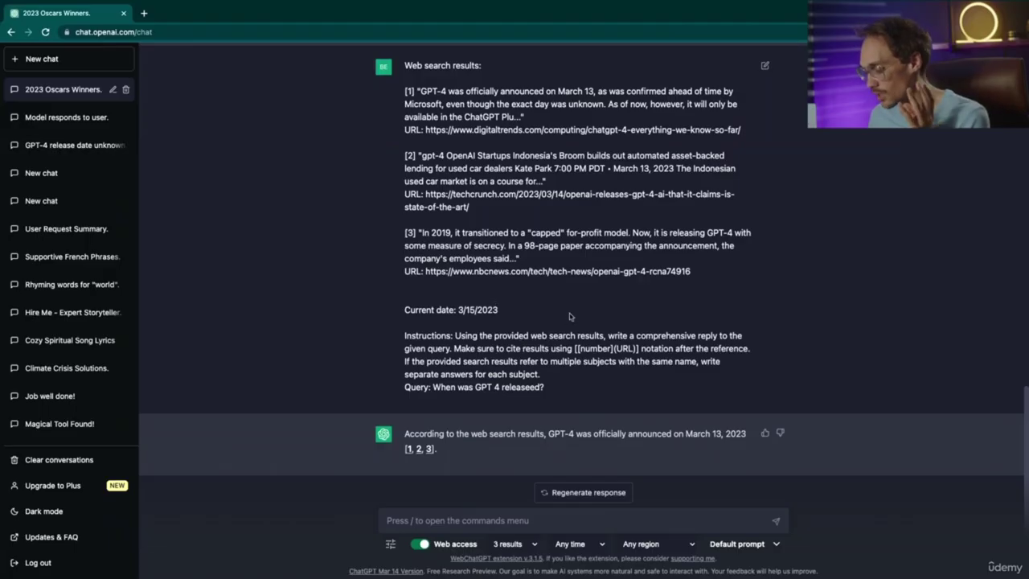
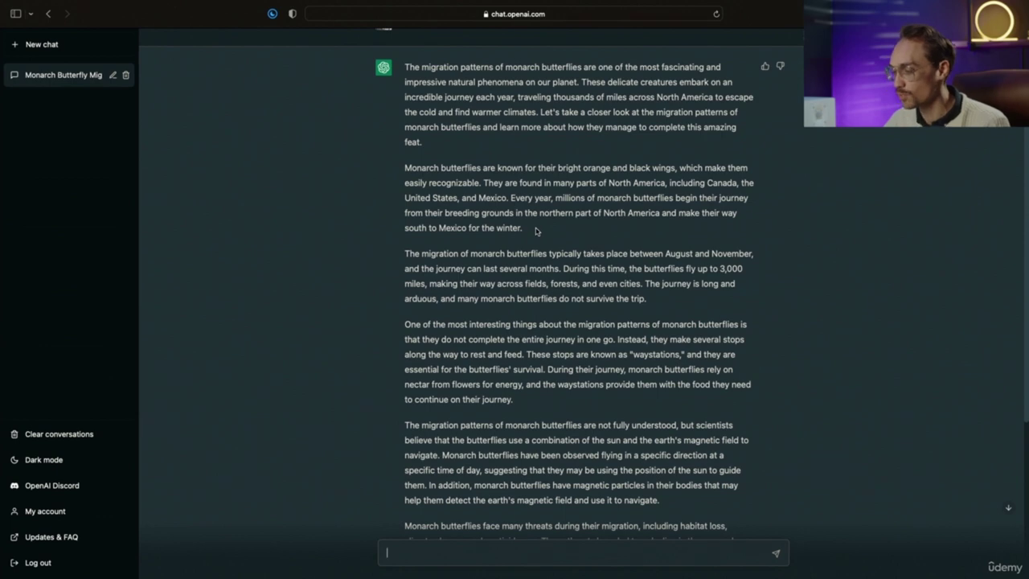
Step: Send the prompt "Write a short and fun blog for kids about monarch butteryfly migration patterns. Add child jokes and humor"
{"action": "scroll", "coordinate": [536, 231], "scroll_direction": "up", "scroll_amount": 2}
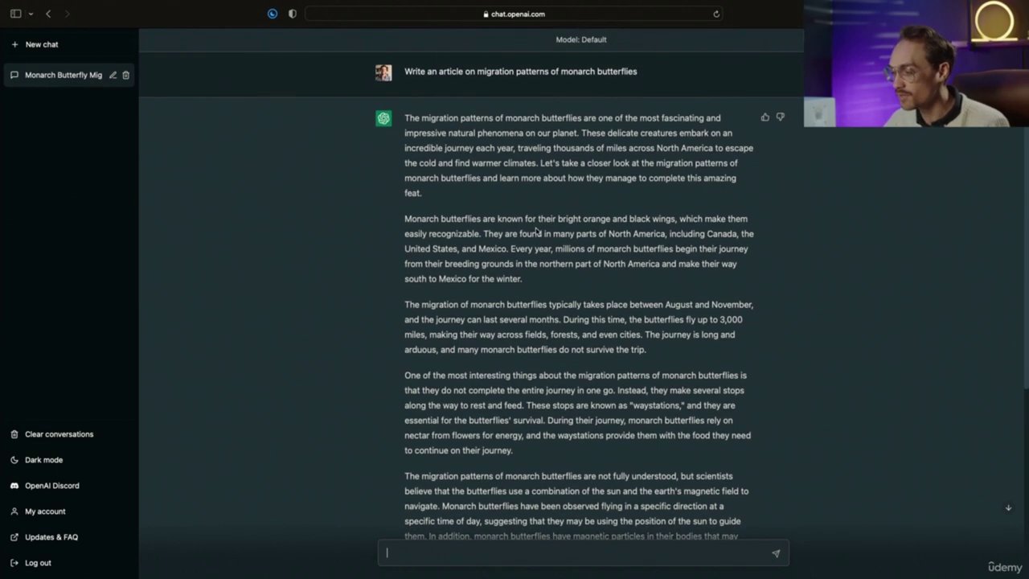
{"action": "scroll", "coordinate": [536, 231], "scroll_direction": "down", "scroll_amount": 8}
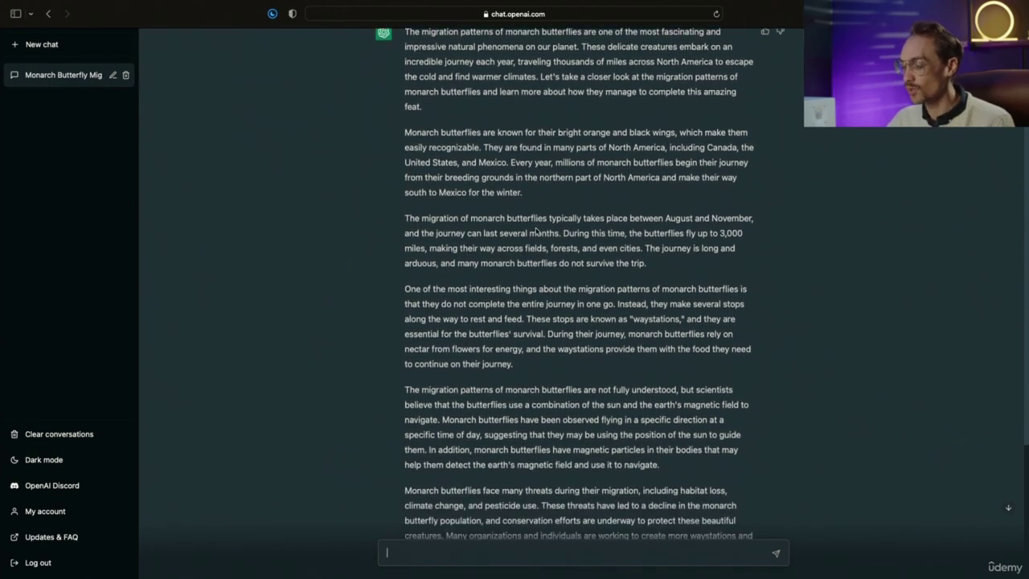
{"action": "scroll", "coordinate": [537, 231], "scroll_direction": "down", "scroll_amount": 3}
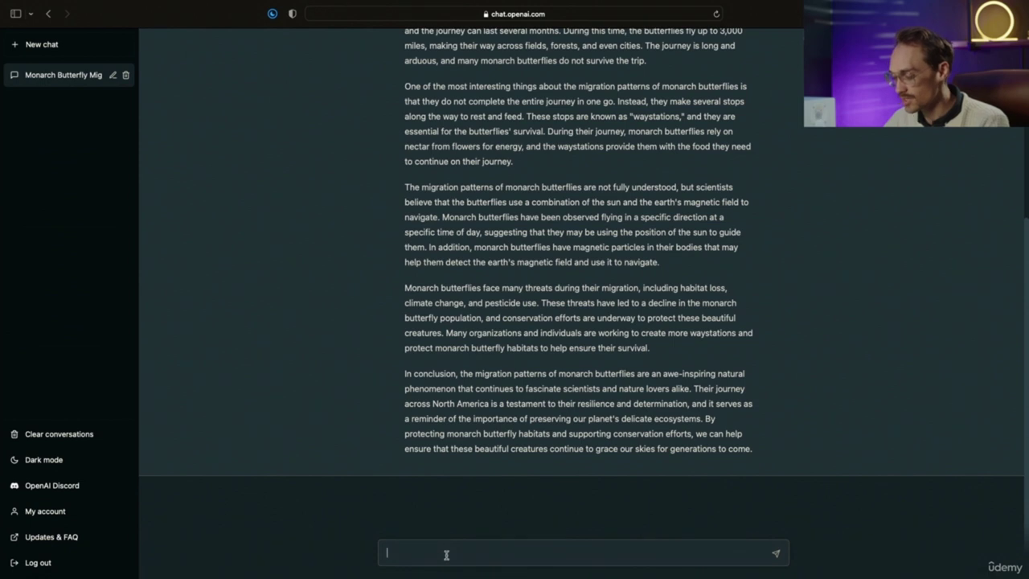
{"action": "type", "text": "Write a short and fun blog for kids about monarch butteryfly migration patterns. Add child jokes and humor"}
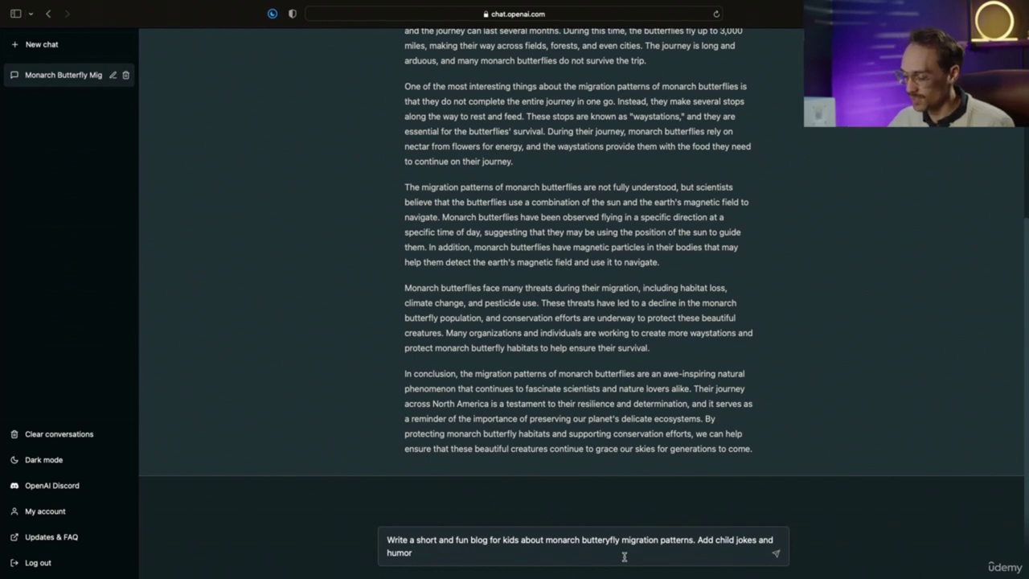
{"action": "key", "text": "Return"}
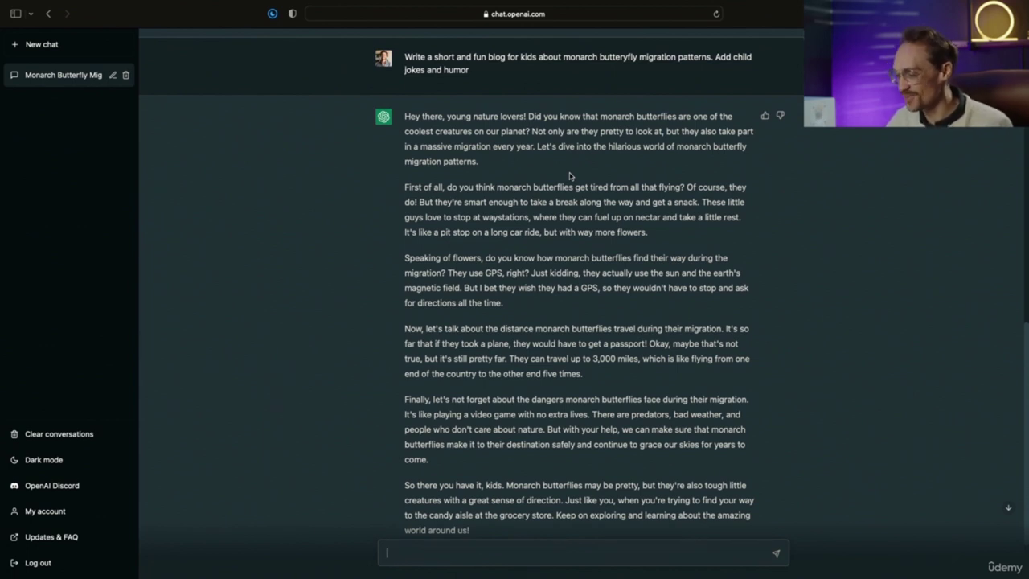
Step: Read through the kids' blog on monarch butterflies and highlight the joke "They use GPS, right?"
{"action": "scroll", "coordinate": [567, 328], "scroll_direction": "down", "scroll_amount": 1}
{"action": "left_click_drag", "start_coordinate": [448, 247], "coordinate": [532, 250]}
{"action": "scroll", "coordinate": [498, 250], "scroll_direction": "down", "scroll_amount": 2}
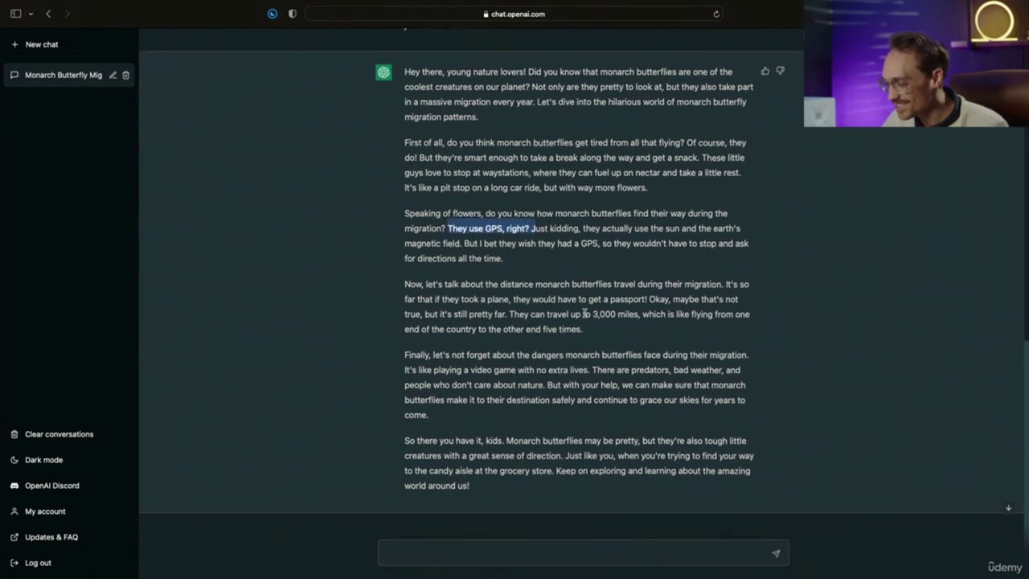
{"action": "left_click", "coordinate": [462, 234]}
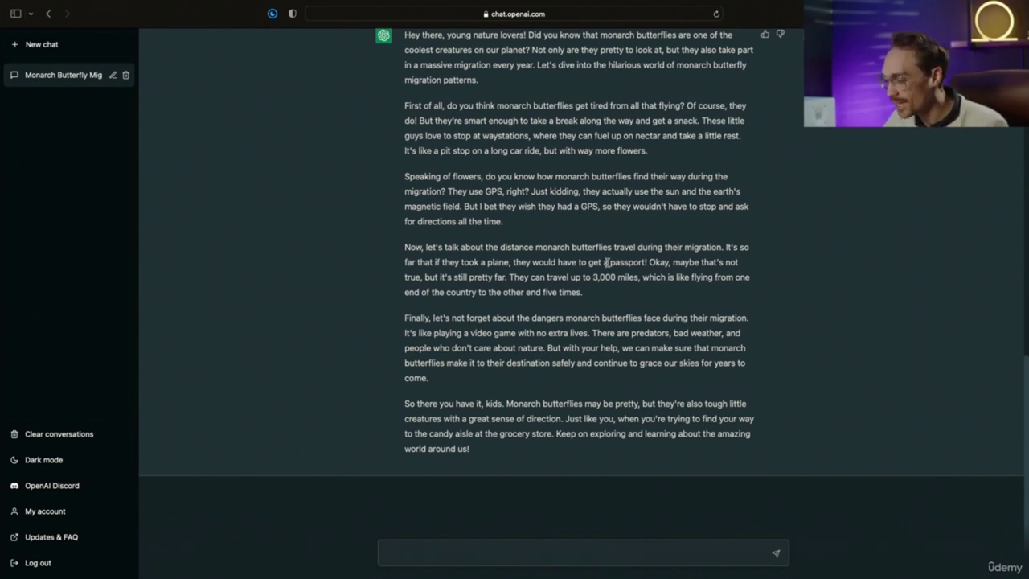
{"action": "scroll", "coordinate": [588, 296], "scroll_direction": "up", "scroll_amount": 5}
{"action": "scroll", "coordinate": [588, 294], "scroll_direction": "down", "scroll_amount": 2}
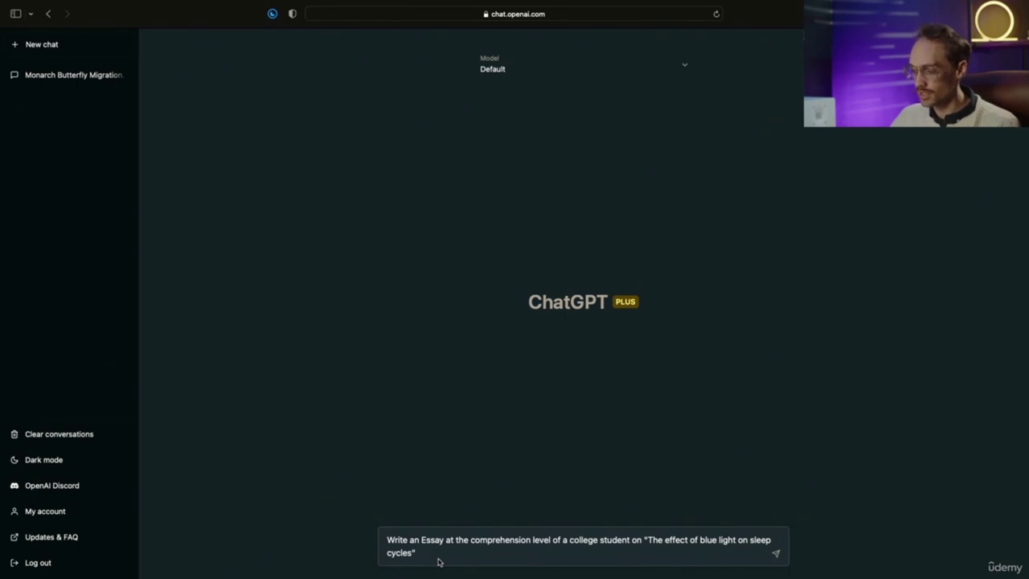
Step: Send the prompt "Write an Essay at the comprehension level of a college student on "The effect of blue light on sleep cycles"" and read the essay
{"action": "key", "text": "Return"}
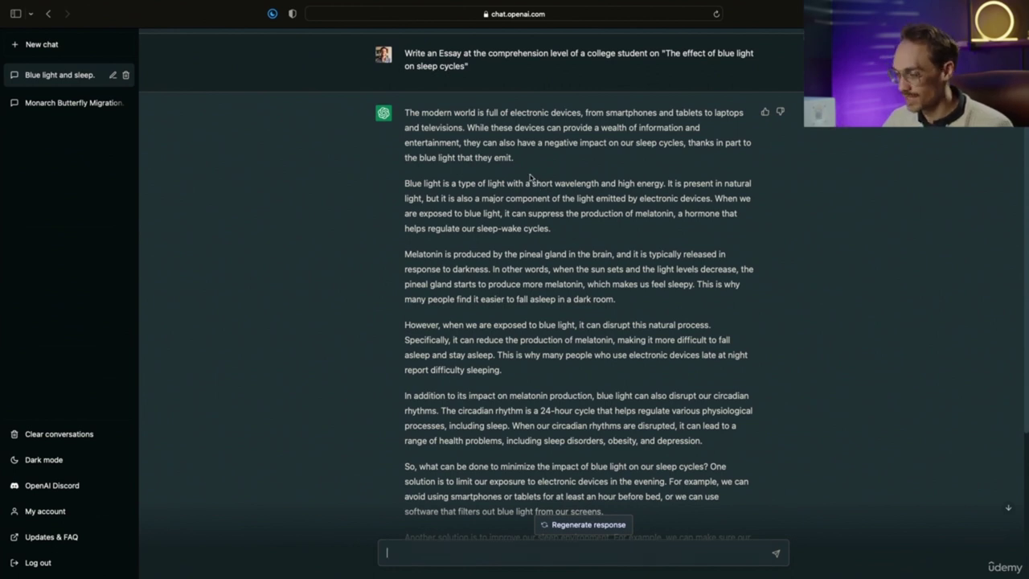
{"action": "scroll", "coordinate": [562, 158], "scroll_direction": "down", "scroll_amount": 1}
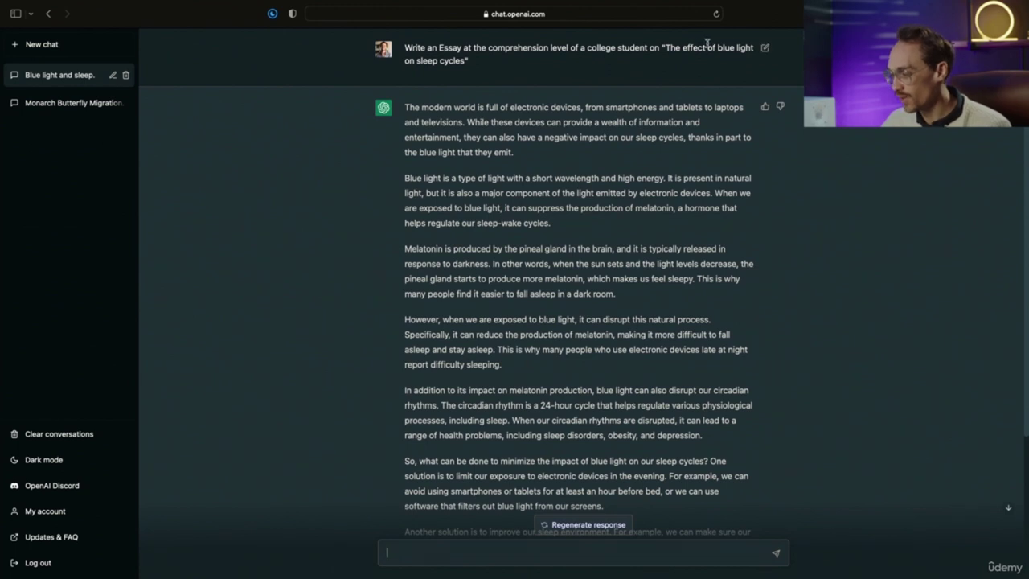
{"action": "scroll", "coordinate": [501, 173], "scroll_direction": "down", "scroll_amount": 3}
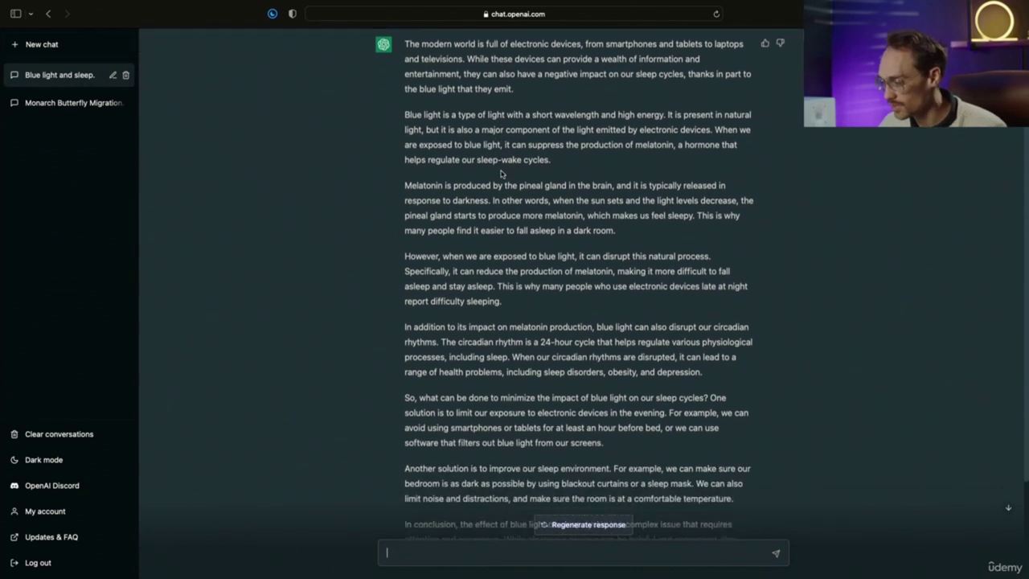
{"action": "scroll", "coordinate": [482, 201], "scroll_direction": "down", "scroll_amount": 2}
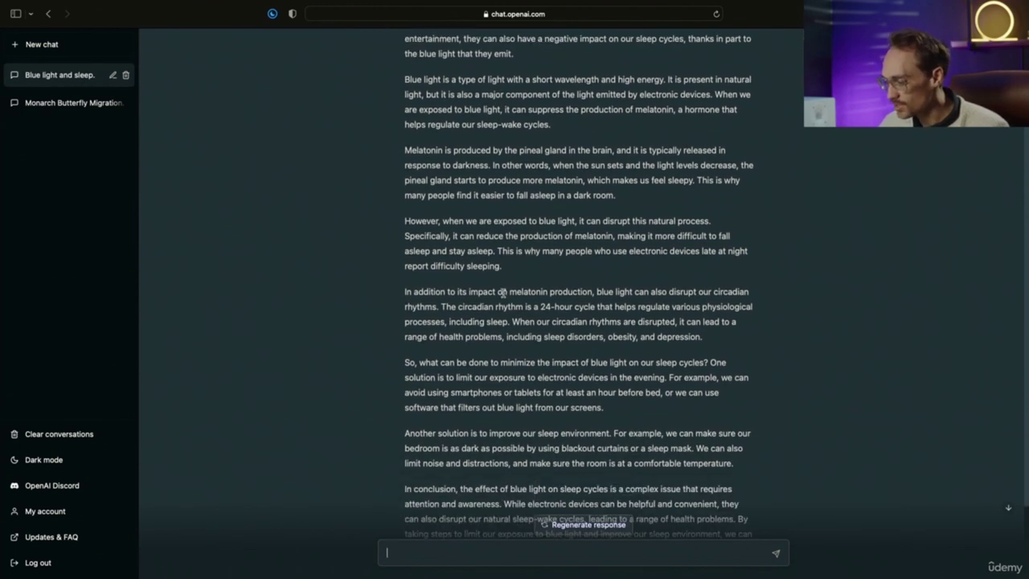
{"action": "scroll", "coordinate": [578, 285], "scroll_direction": "down", "scroll_amount": 1}
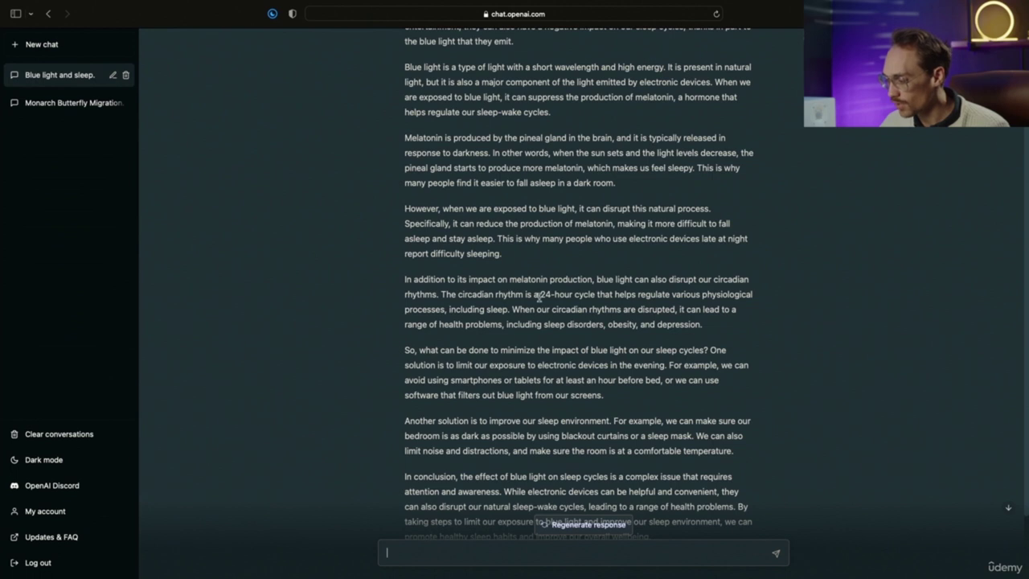
{"action": "scroll", "coordinate": [583, 286], "scroll_direction": "down", "scroll_amount": 1}
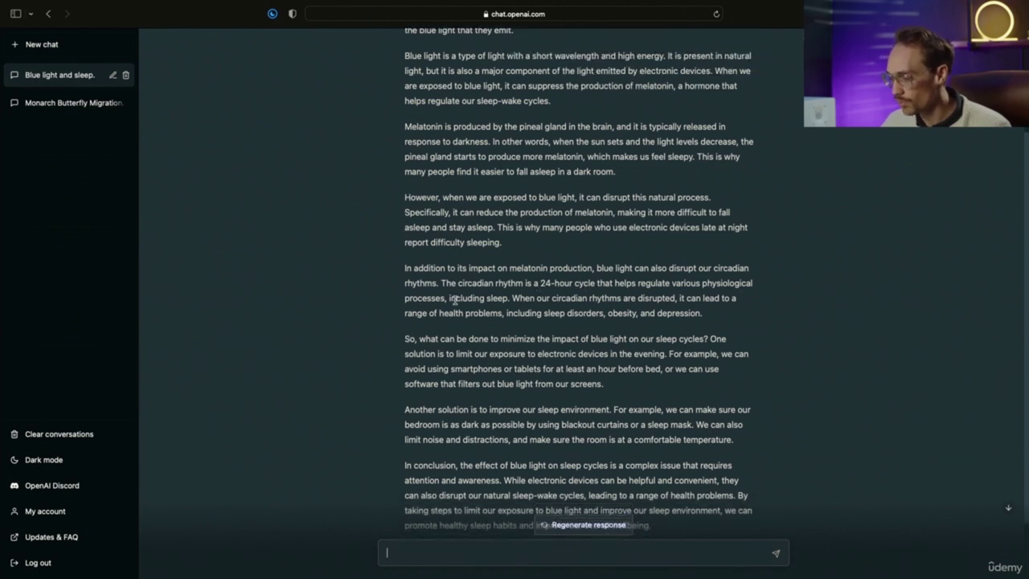
{"action": "scroll", "coordinate": [462, 299], "scroll_direction": "down", "scroll_amount": 1}
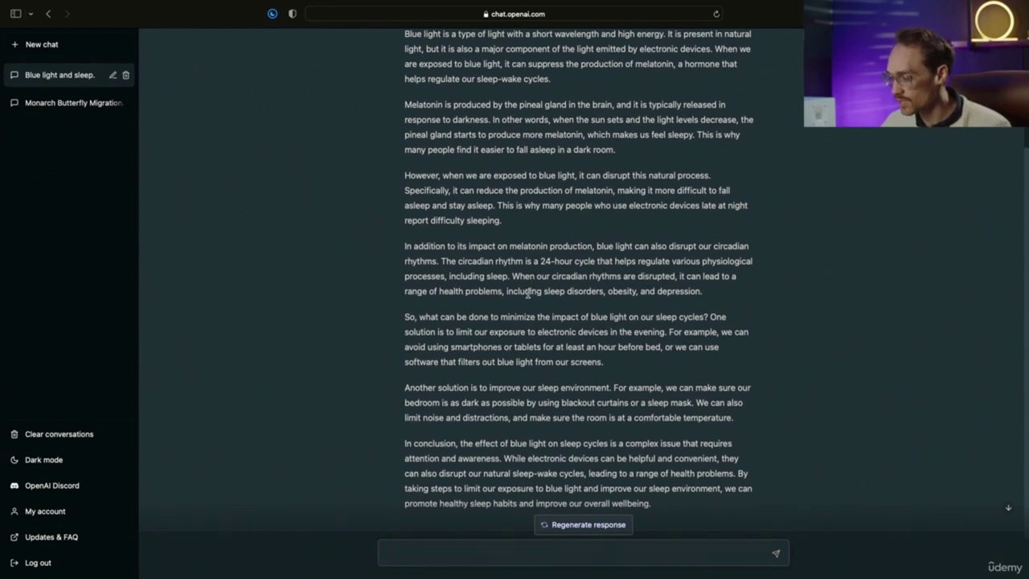
{"action": "scroll", "coordinate": [529, 293], "scroll_direction": "down", "scroll_amount": 1}
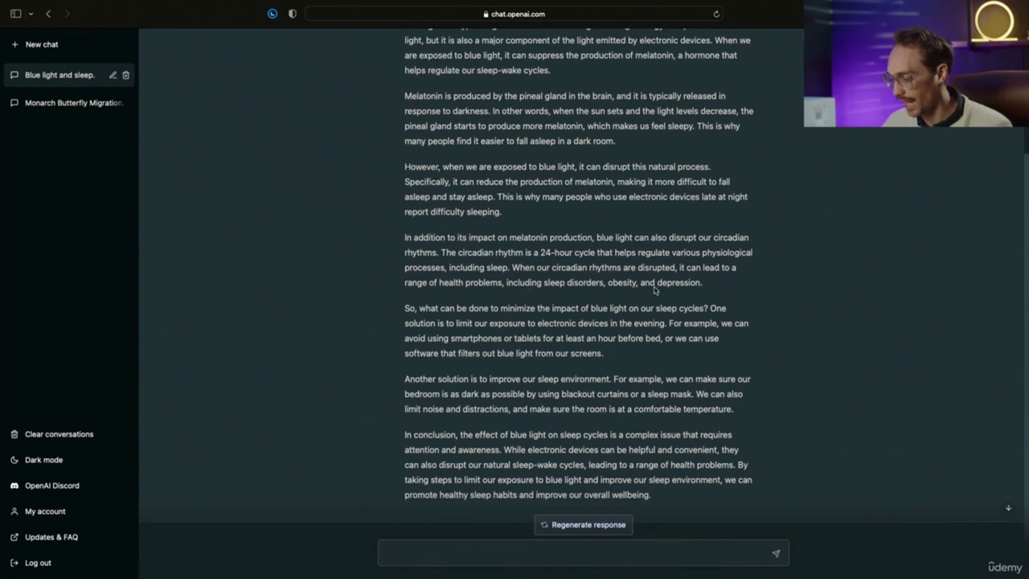
{"action": "scroll", "coordinate": [551, 318], "scroll_direction": "down", "scroll_amount": 2}
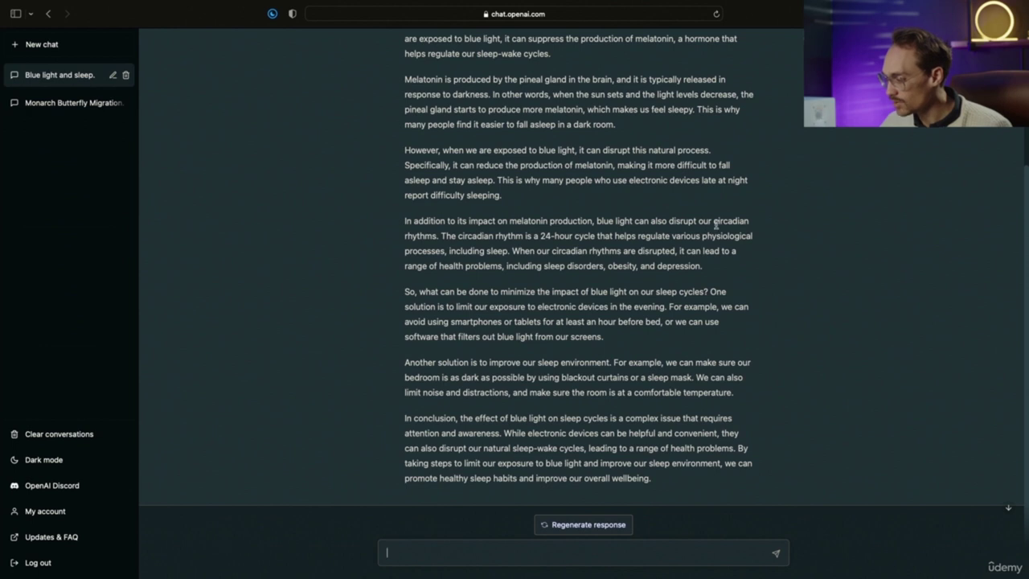
Step: Highlight "circadian rhythms" in the essay and send the follow-up "please expand on circadian rhythms"
{"action": "left_click_drag", "start_coordinate": [714, 222], "coordinate": [435, 237]}
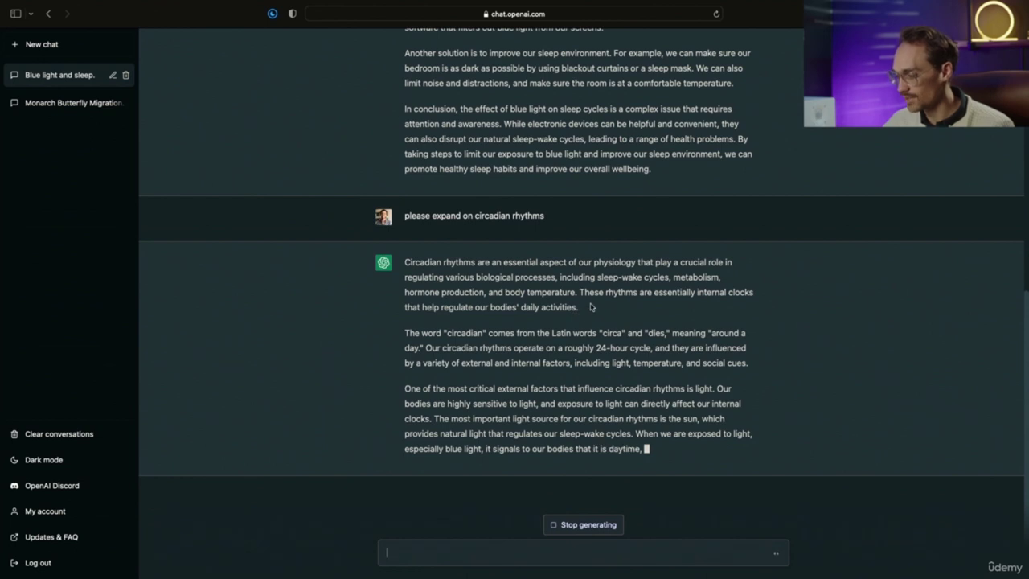
{"action": "left_click_drag", "start_coordinate": [599, 207], "coordinate": [680, 197]}
{"action": "left_click", "coordinate": [492, 207]}
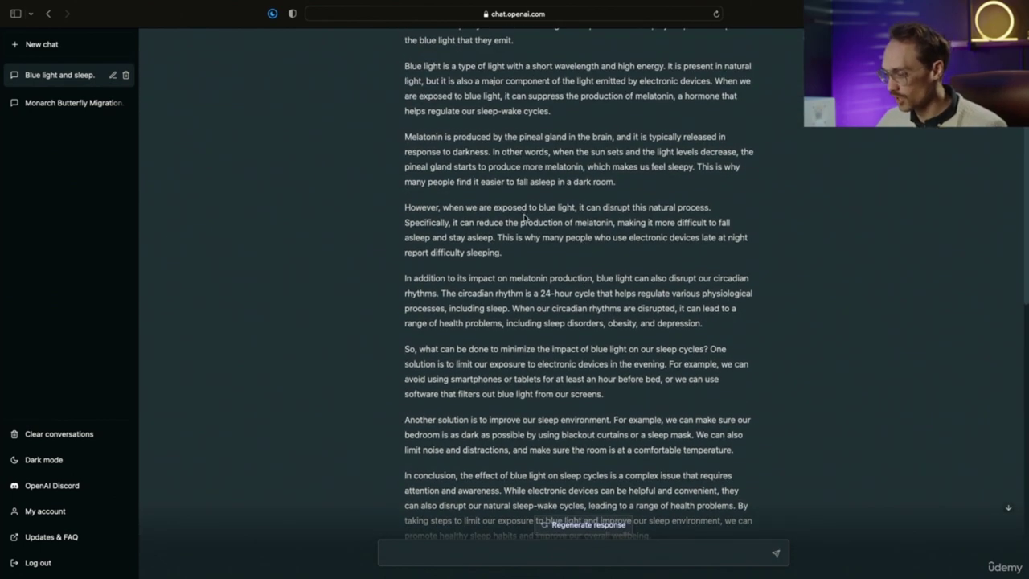
Step: Send "please rephrase the intro paragraph to the article" with the essay's opening paragraph quoted, and highlight the rewritten version
{"action": "scroll", "coordinate": [524, 216], "scroll_direction": "up", "scroll_amount": 3}
{"action": "left_click_drag", "start_coordinate": [405, 115], "coordinate": [542, 153]}
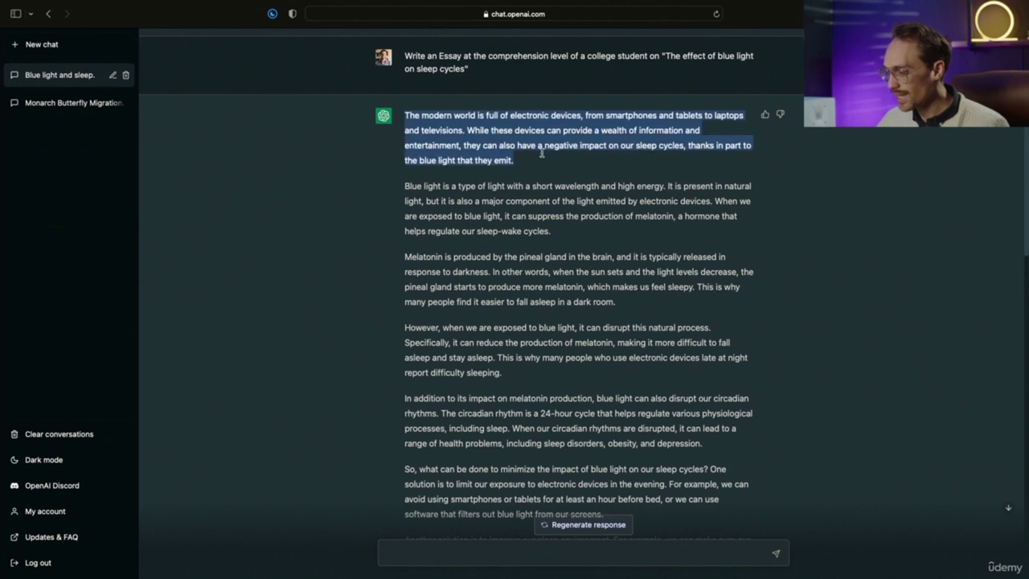
{"action": "left_click", "coordinate": [486, 553]}
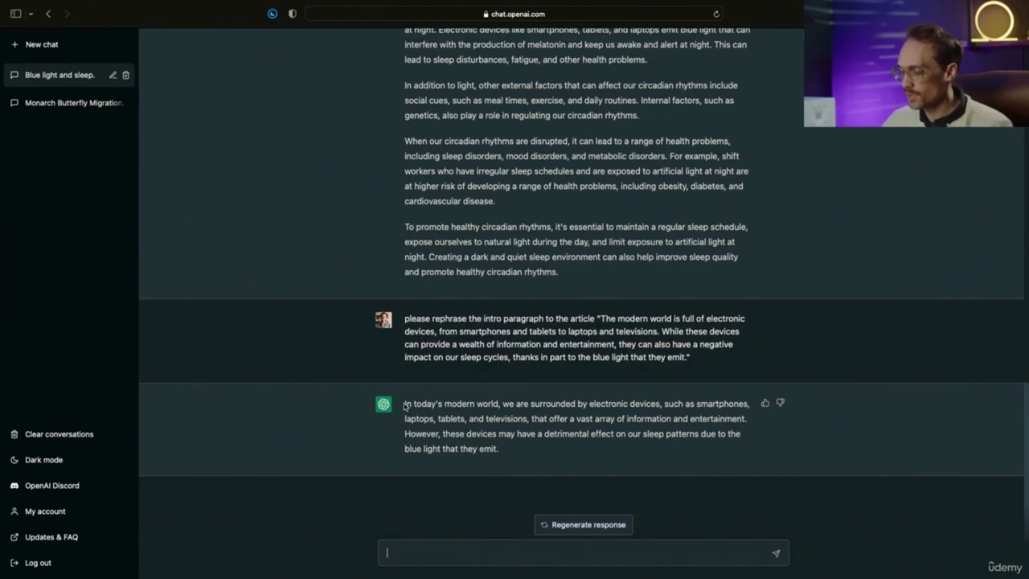
{"action": "left_click_drag", "start_coordinate": [405, 403], "coordinate": [550, 458]}
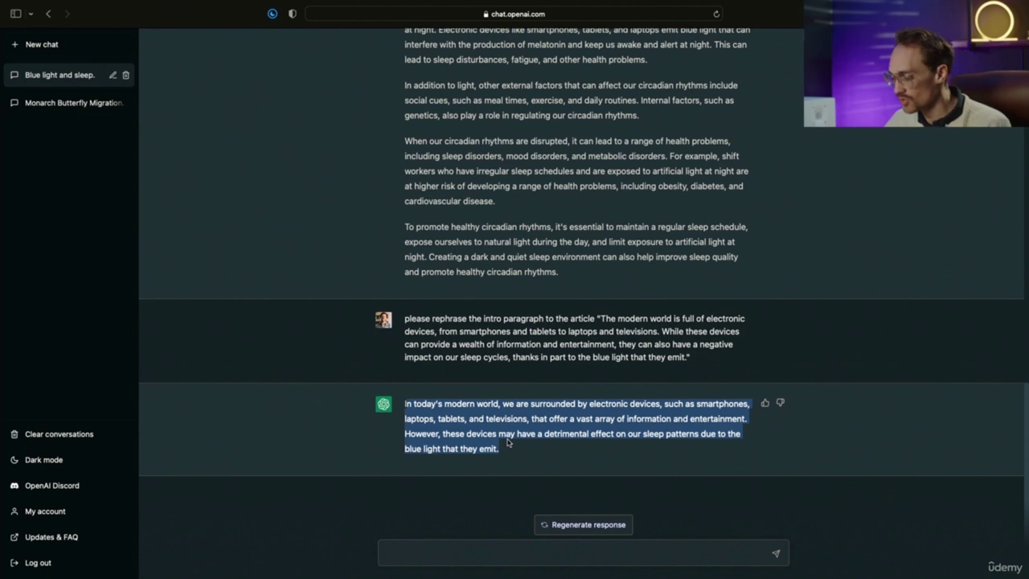
Step: Send "please add a section about blue light blocking glasses" followed by "please use better words to explain the second and 3rd paragraph", and review both responses
{"action": "left_click", "coordinate": [490, 551]}
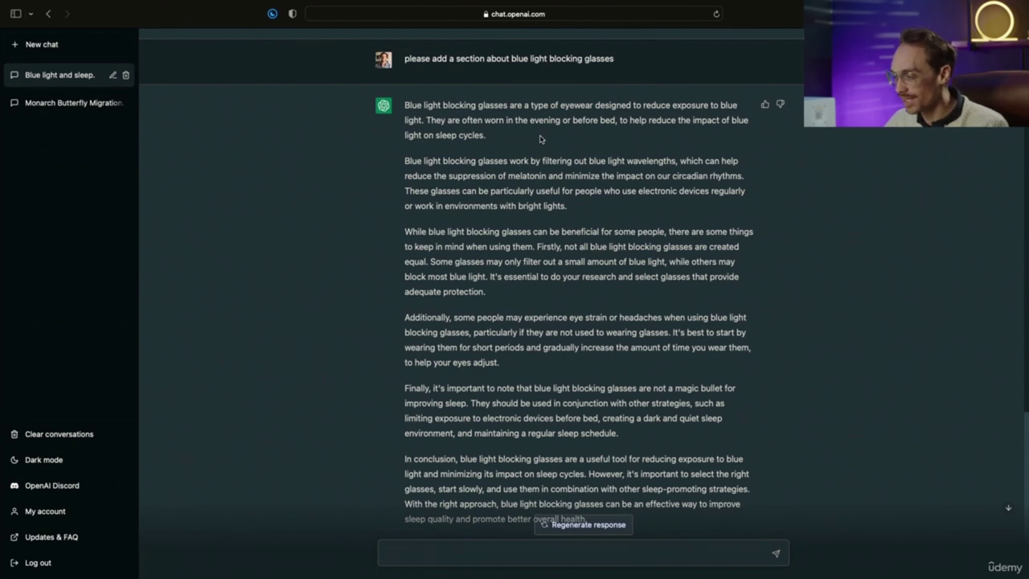
{"action": "scroll", "coordinate": [540, 139], "scroll_direction": "down", "scroll_amount": 2}
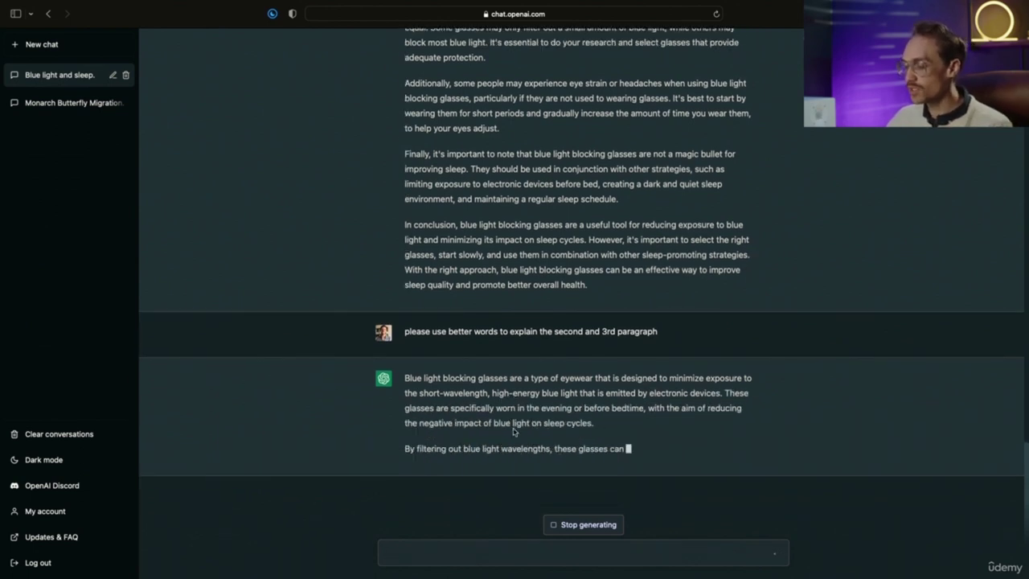
{"action": "scroll", "coordinate": [515, 428], "scroll_direction": "up", "scroll_amount": 3}
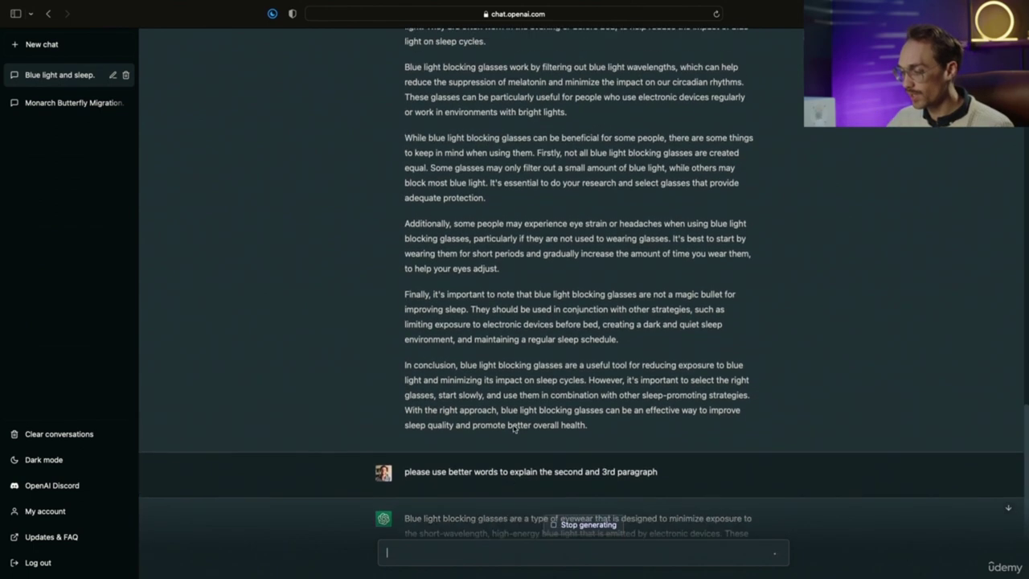
{"action": "scroll", "coordinate": [458, 378], "scroll_direction": "up", "scroll_amount": 2}
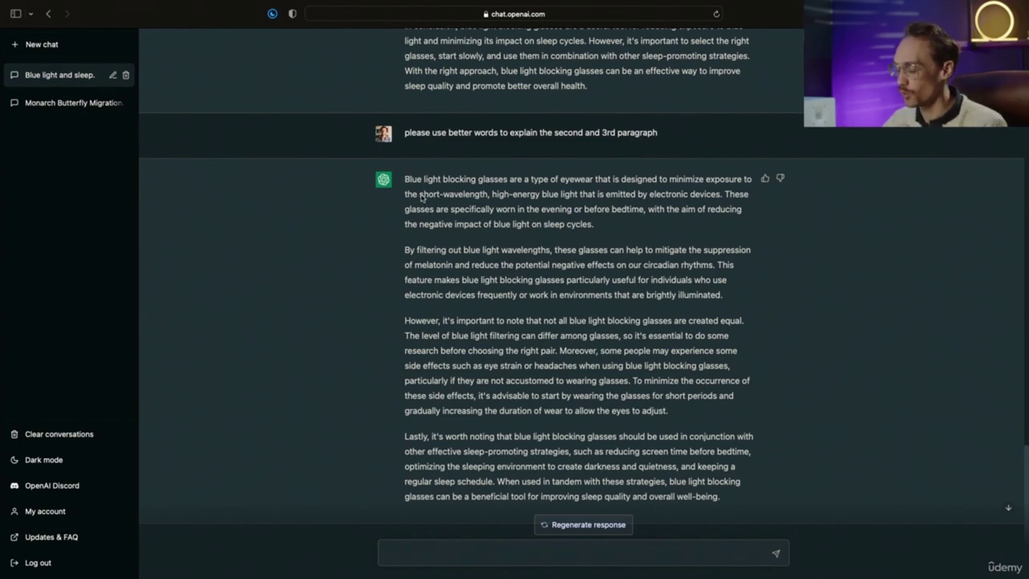
Step: Highlight the original blue light essay's text from its opening paragraph into the paragraph on circadian rhythms
{"action": "scroll", "coordinate": [436, 212], "scroll_direction": "up", "scroll_amount": 15}
{"action": "scroll", "coordinate": [436, 212], "scroll_direction": "up", "scroll_amount": 5}
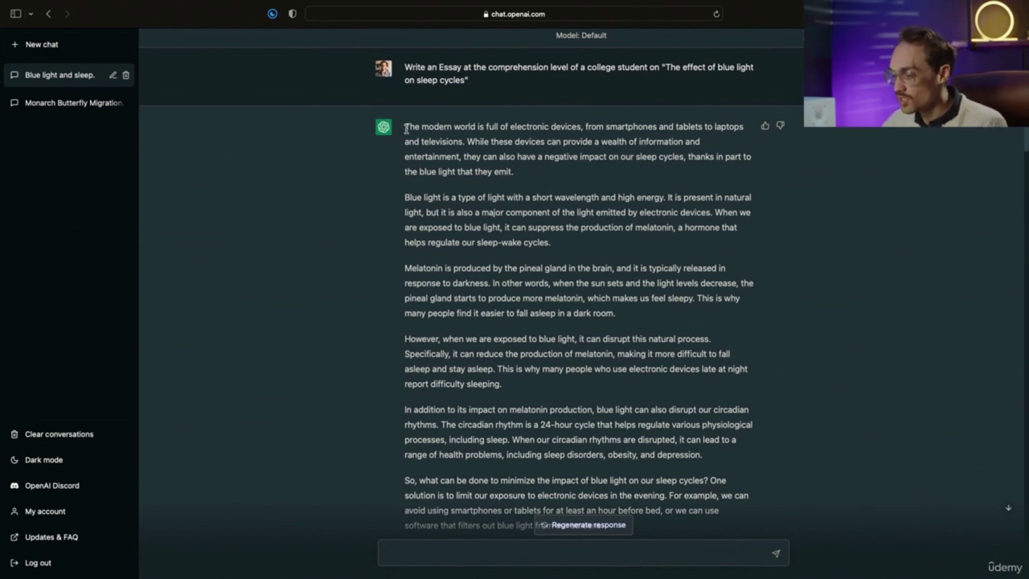
{"action": "left_click_drag", "start_coordinate": [404, 126], "coordinate": [680, 425]}
{"action": "scroll", "coordinate": [677, 429], "scroll_direction": "down", "scroll_amount": 2}
{"action": "scroll", "coordinate": [678, 429], "scroll_direction": "down", "scroll_amount": 2}
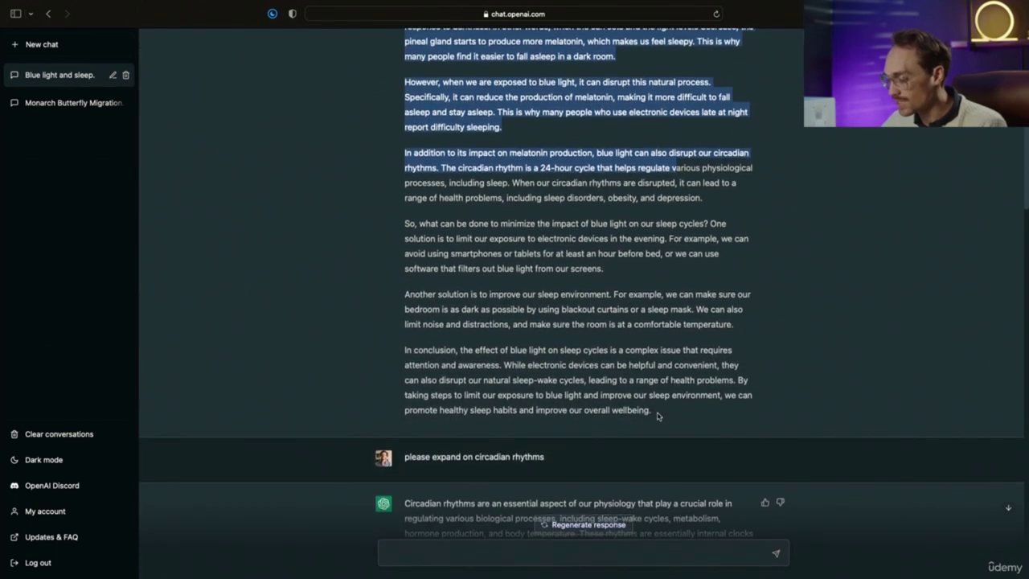
Step: Copy the full blue-light article and submit it with a request to re-write it including the top SEO keywords related to sleep cycles
{"action": "left_click", "coordinate": [657, 416], "text": "shift"}
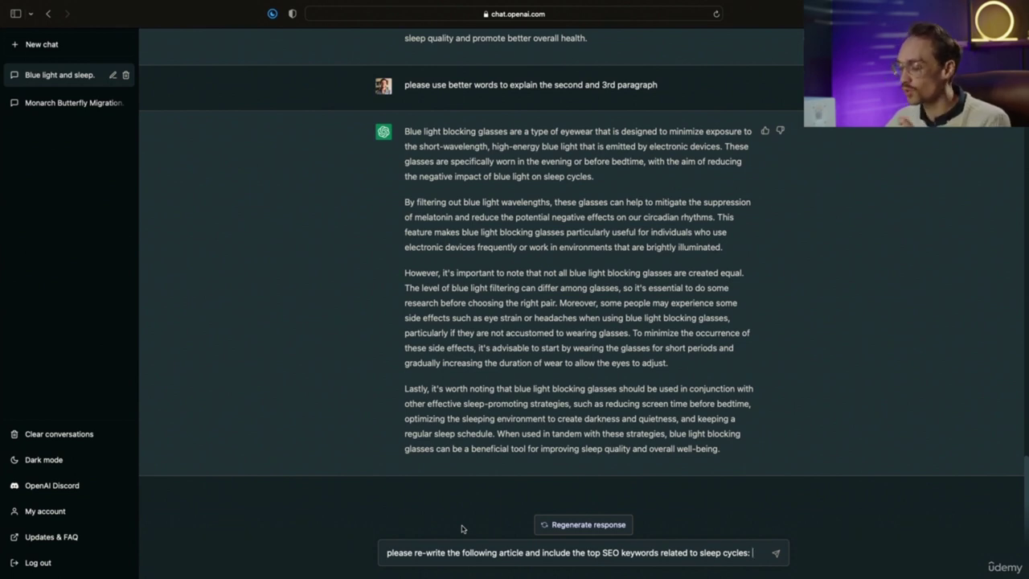
{"action": "left_click", "coordinate": [767, 553]}
{"action": "key", "text": "super+v"}
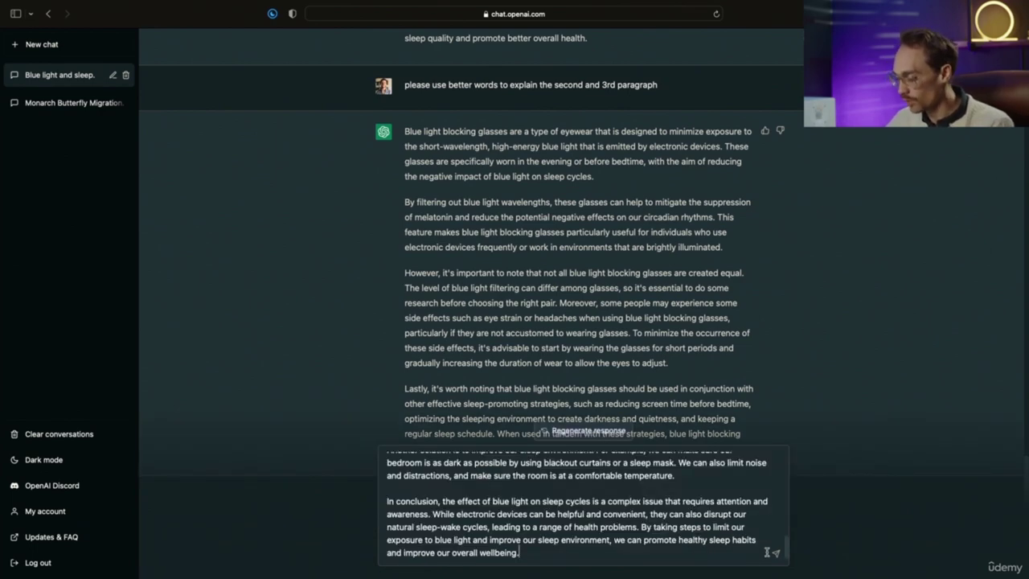
{"action": "key", "text": "Return"}
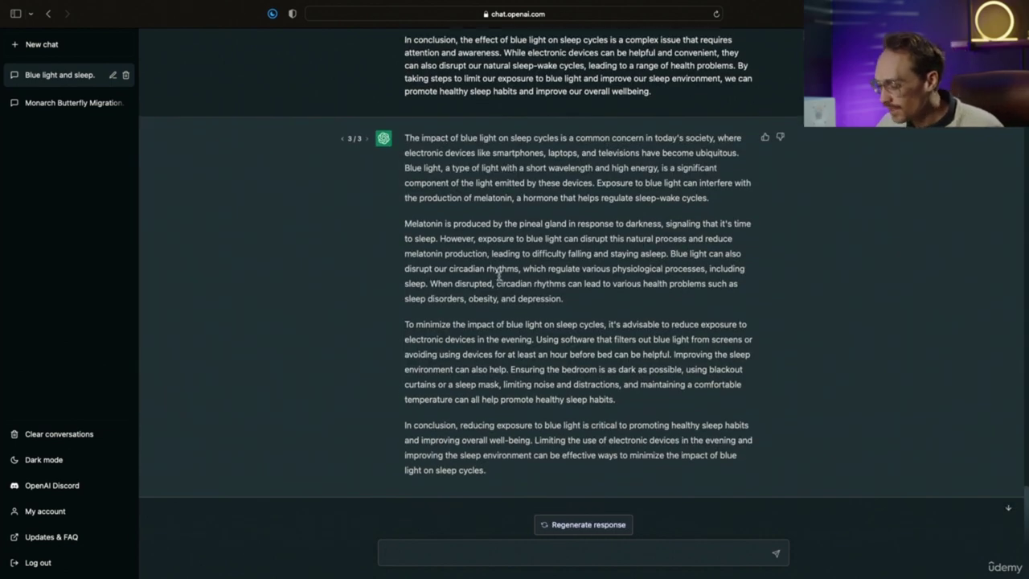
Step: Compare the rewritten blue-light article with the original text in the prompt above it
{"action": "scroll", "coordinate": [498, 275], "scroll_direction": "up", "scroll_amount": 1}
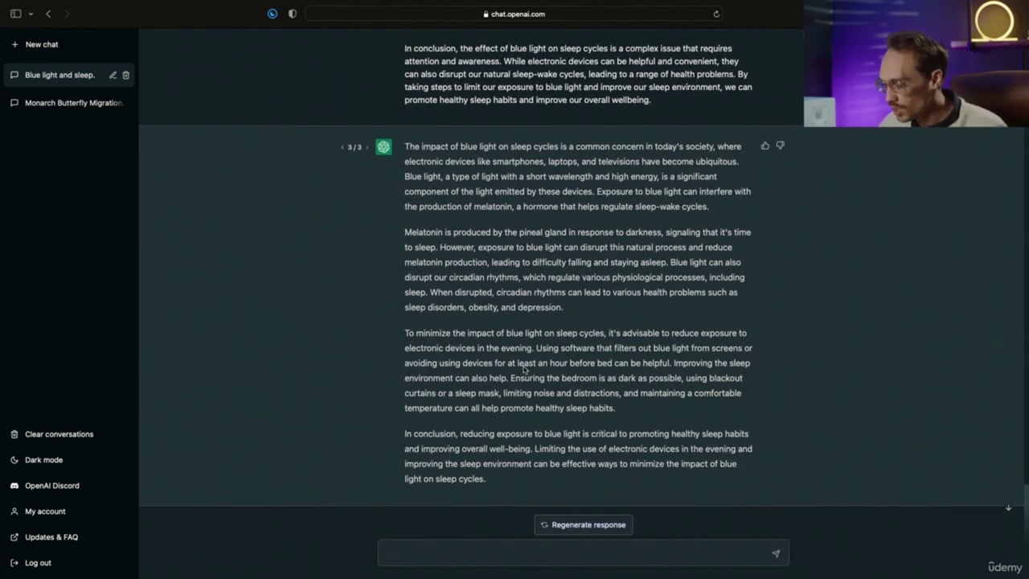
{"action": "scroll", "coordinate": [563, 402], "scroll_direction": "up", "scroll_amount": 10}
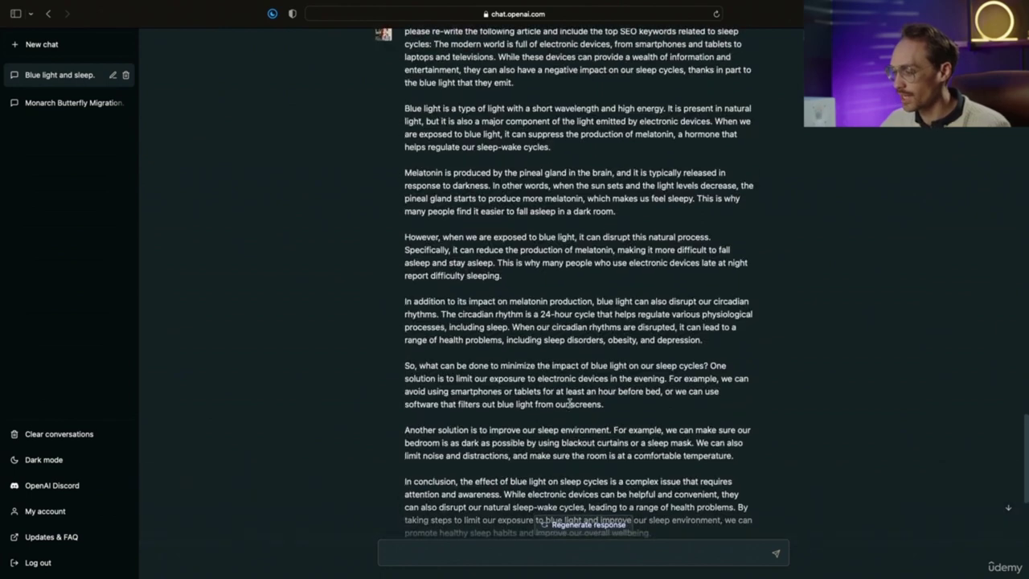
{"action": "scroll", "coordinate": [569, 403], "scroll_direction": "up", "scroll_amount": 5}
{"action": "scroll", "coordinate": [569, 403], "scroll_direction": "down", "scroll_amount": 5}
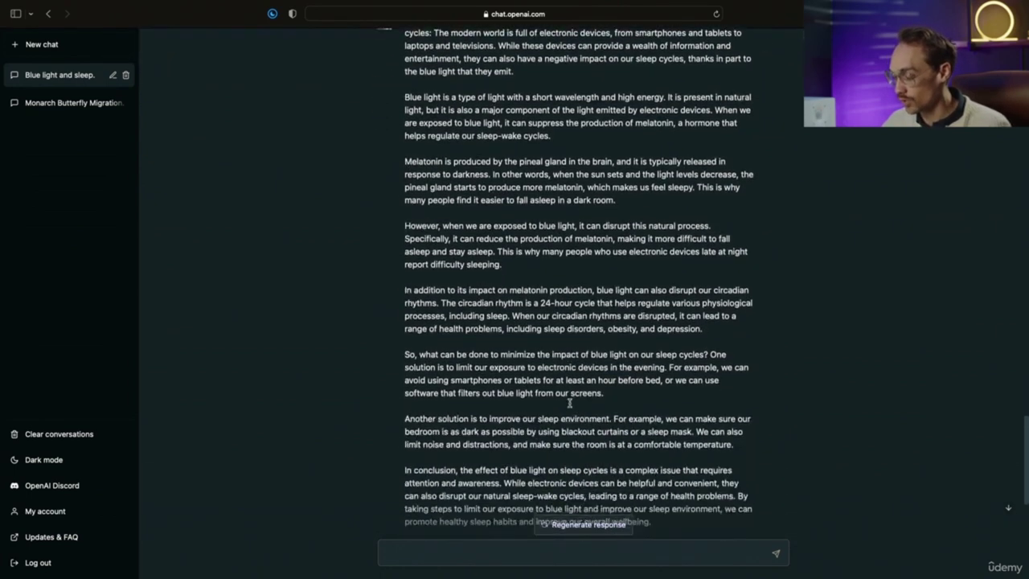
{"action": "scroll", "coordinate": [569, 403], "scroll_direction": "down", "scroll_amount": 10}
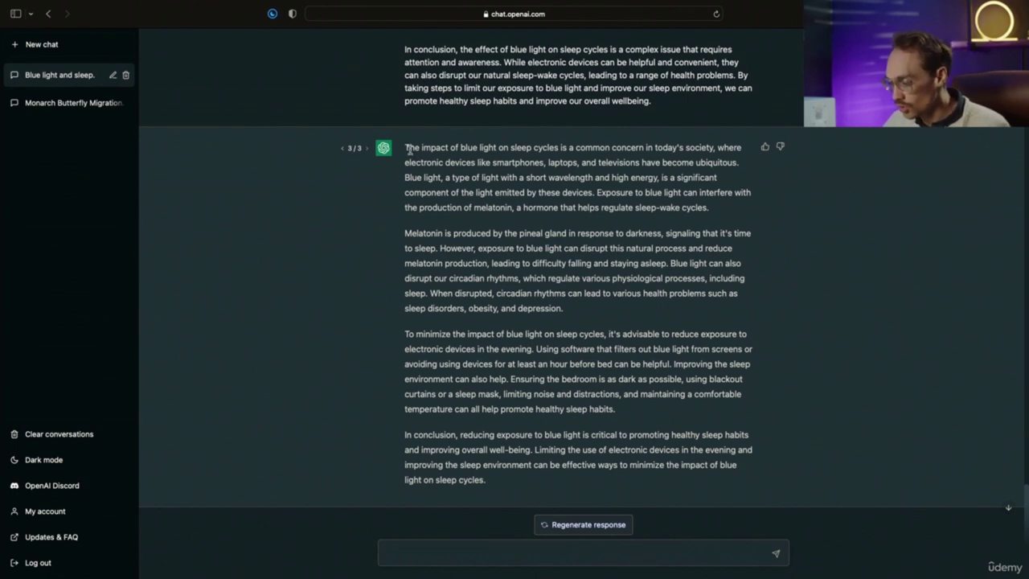
{"action": "scroll", "coordinate": [483, 202], "scroll_direction": "up", "scroll_amount": 1}
{"action": "scroll", "coordinate": [485, 203], "scroll_direction": "down", "scroll_amount": 1}
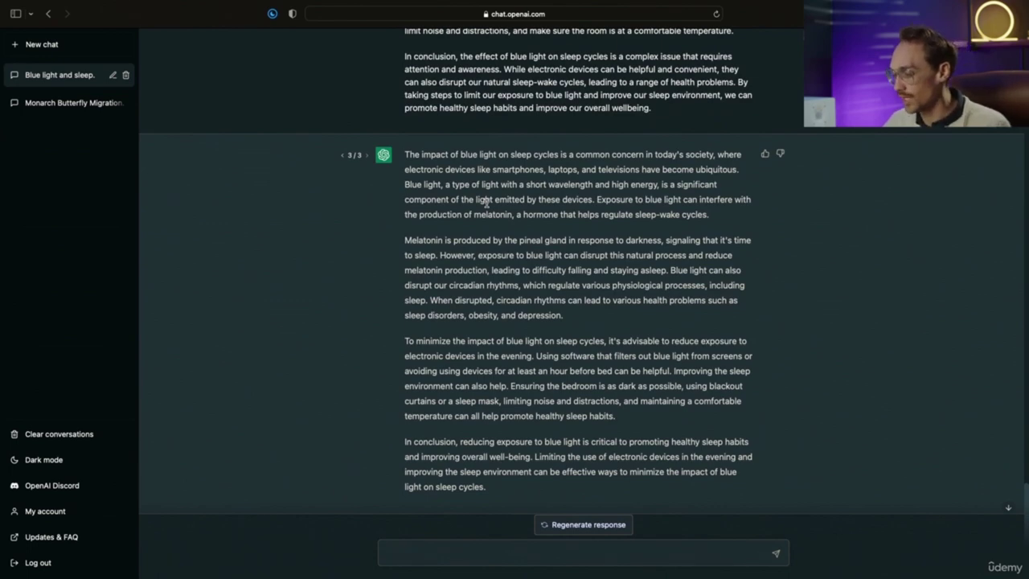
{"action": "scroll", "coordinate": [486, 203], "scroll_direction": "up", "scroll_amount": 6}
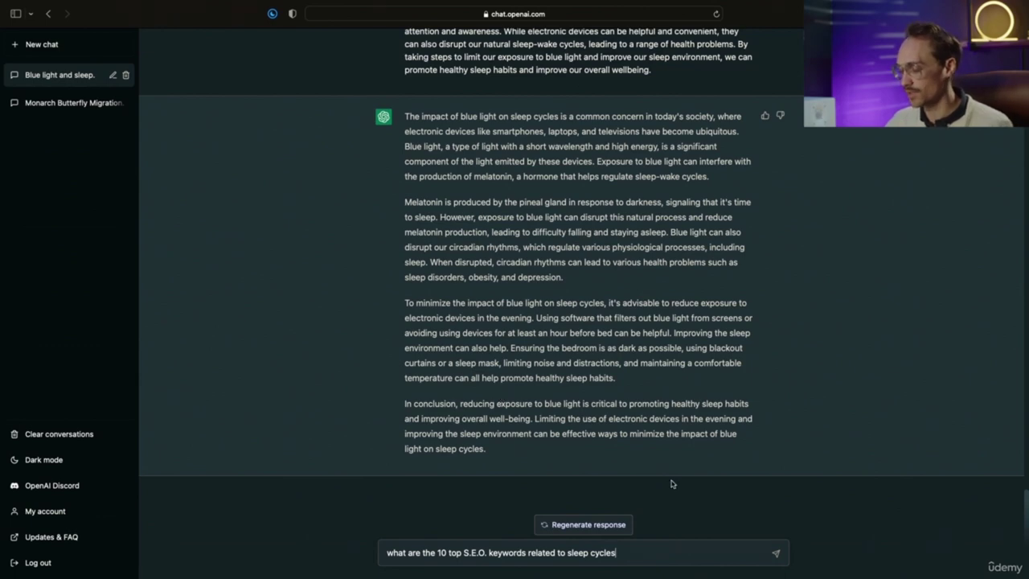
Step: Ask "what are the 10 top S.E.O. keywords related to sleep cycles" and review the earlier article text
{"action": "key", "text": "Return"}
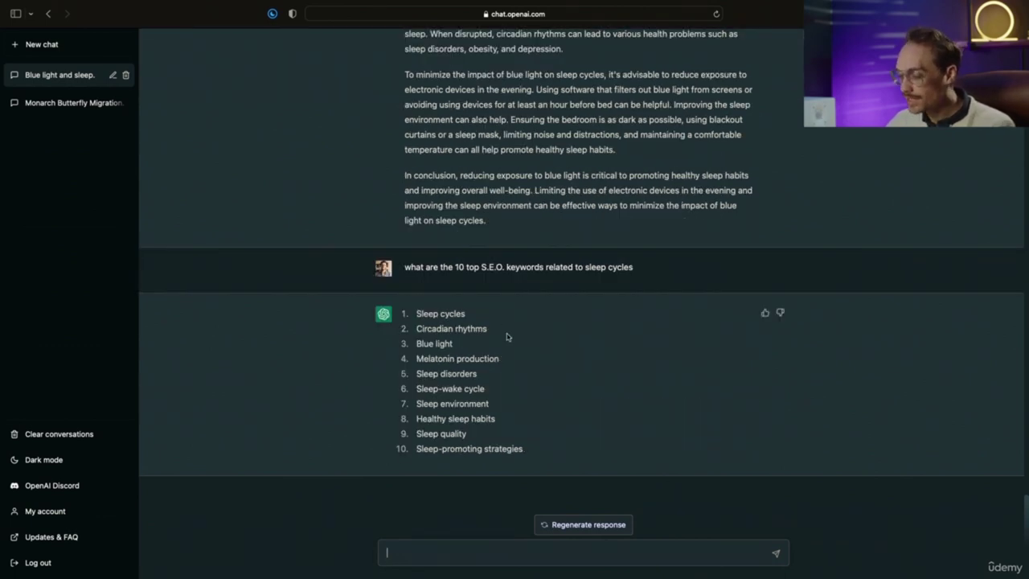
{"action": "scroll", "coordinate": [507, 336], "scroll_direction": "up", "scroll_amount": 10}
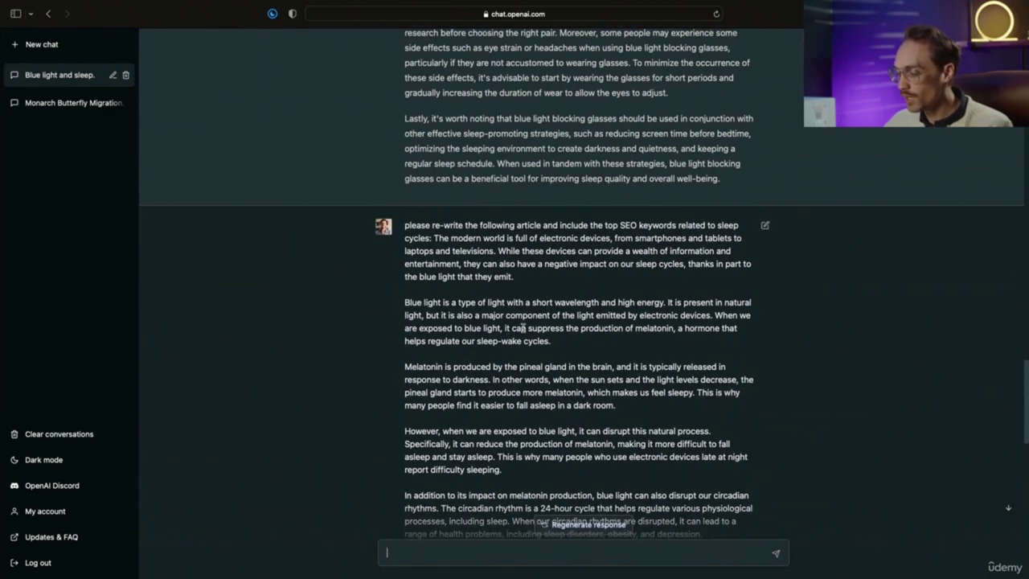
{"action": "scroll", "coordinate": [523, 328], "scroll_direction": "down", "scroll_amount": 15}
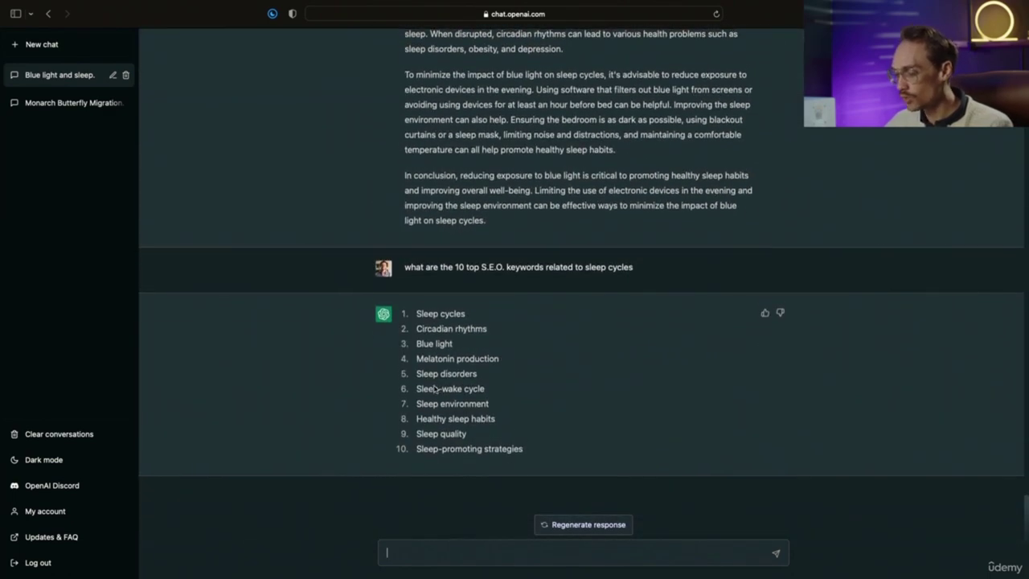
Step: Submit the copied article with the request "Please add the keywords above into the following article."
{"action": "key", "text": "super+v"}
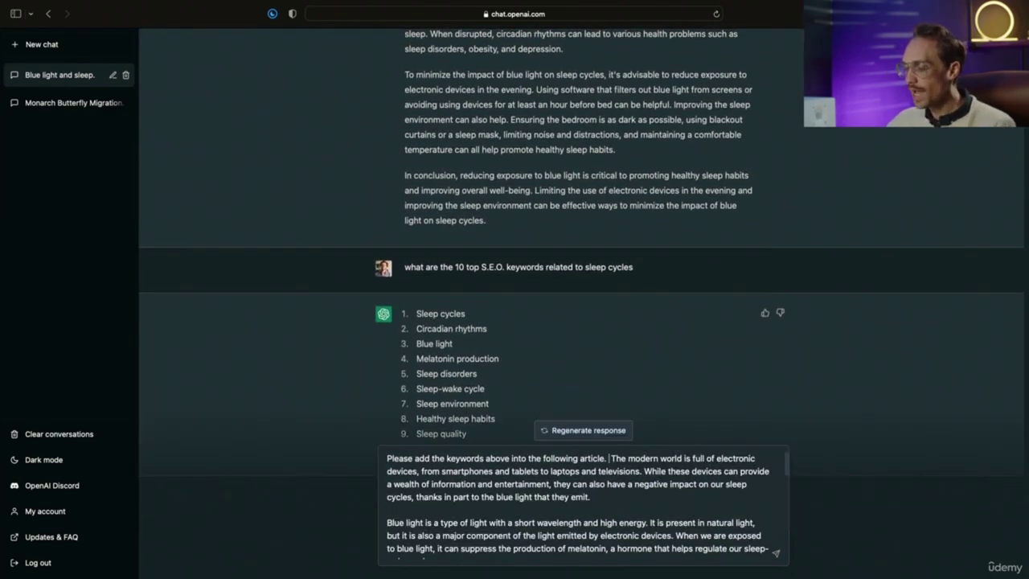
{"action": "left_click", "coordinate": [610, 459]}
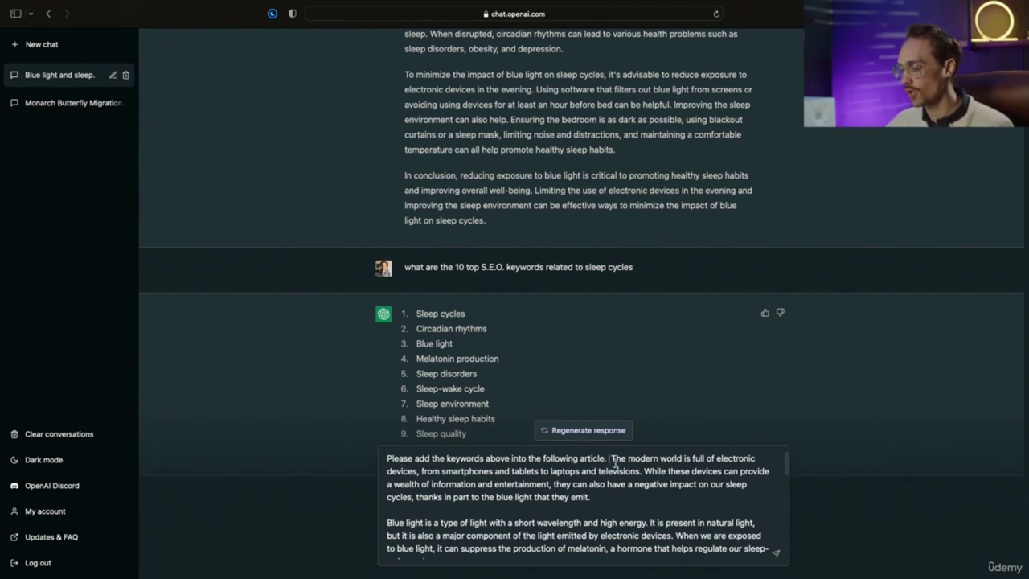
{"action": "key", "text": "Return"}
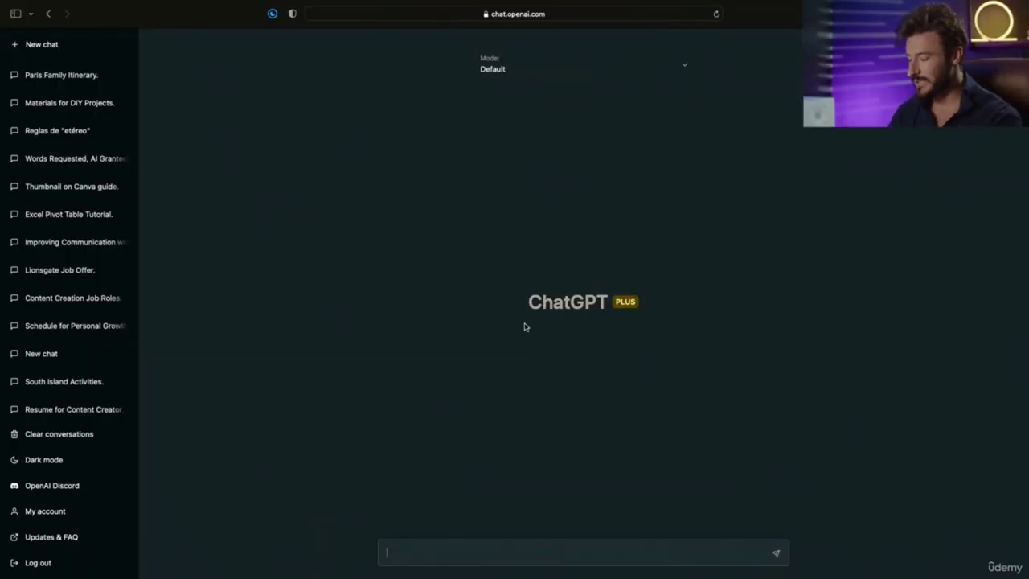
Step: Request copy in 100 words for a Facebook ad selling reusable water canteens to an environmentally conscious, outdoor target audience
{"action": "type", "text": "Write me copy for a facebook ad to sell reusable water canteens, my target audience is enviromentally conscious and outdoor people"}
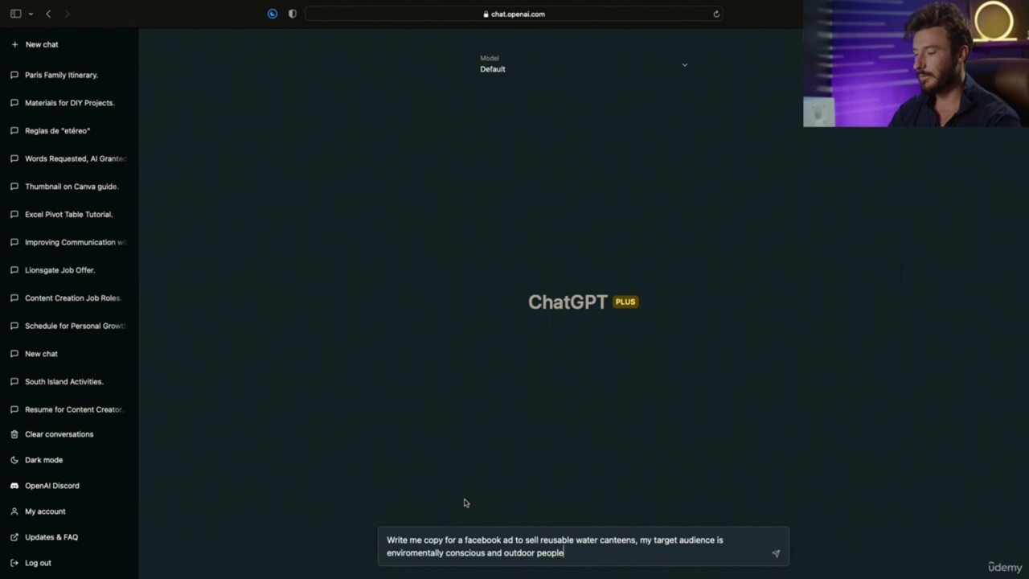
{"action": "left_click", "coordinate": [447, 540]}
{"action": "type", "text": "in 100 wor"}
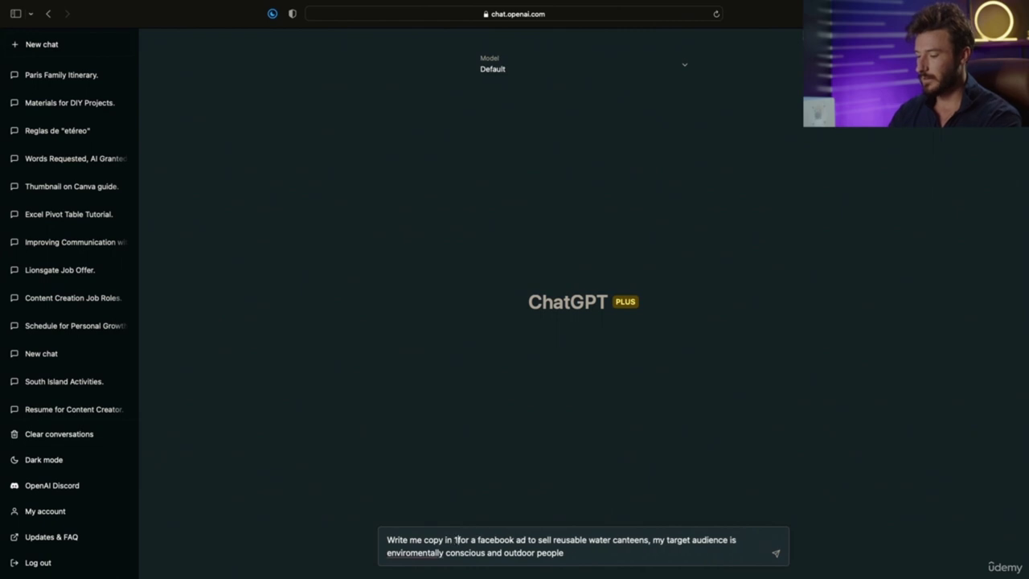
{"action": "type", "text": "ds"}
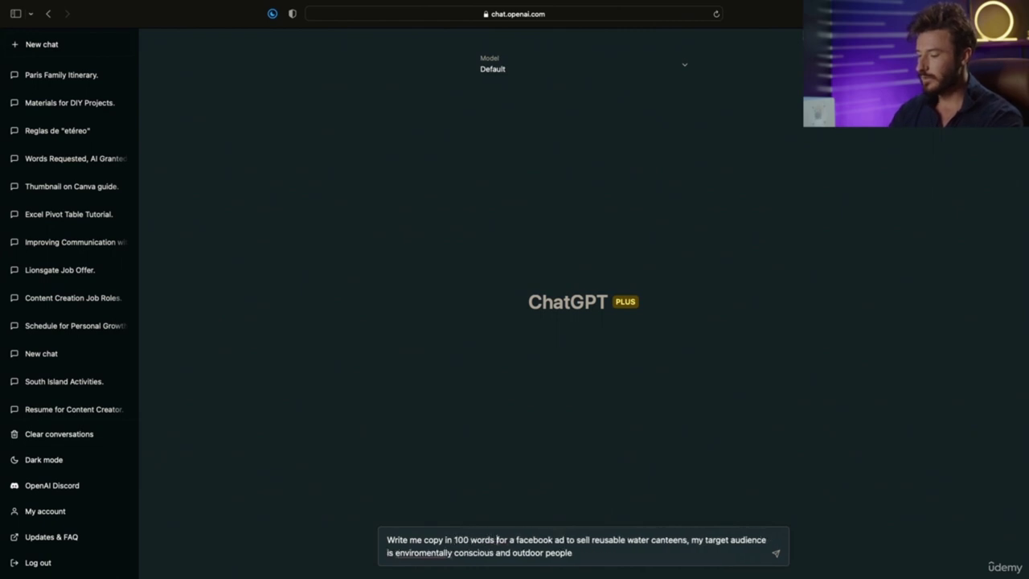
{"action": "key", "text": "Return"}
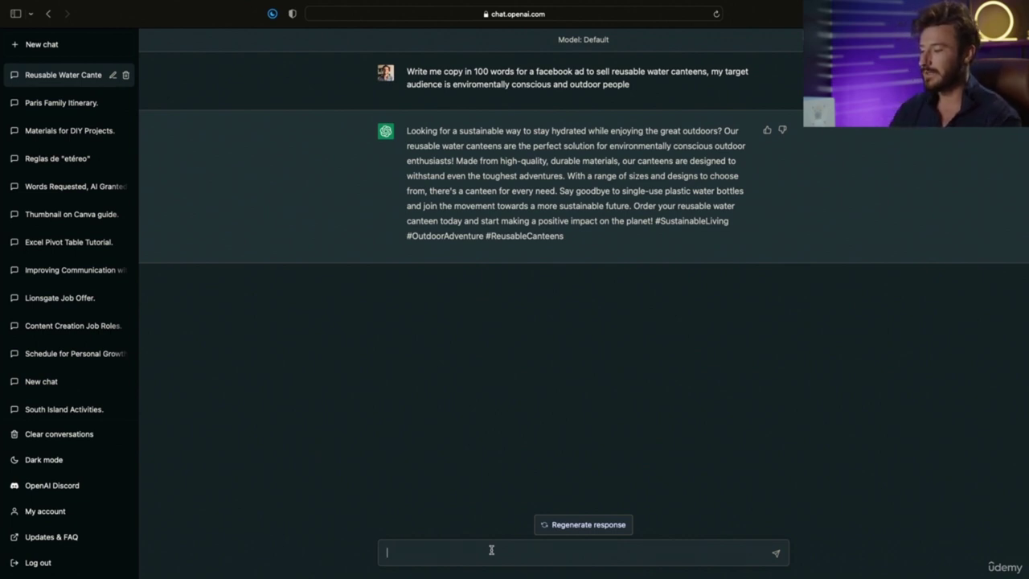
Step: Draft the follow-up prompt "Please include title, call to action and be more persuasive"
{"action": "left_click_drag", "start_coordinate": [655, 220], "coordinate": [733, 227]}
{"action": "left_click", "coordinate": [423, 555]}
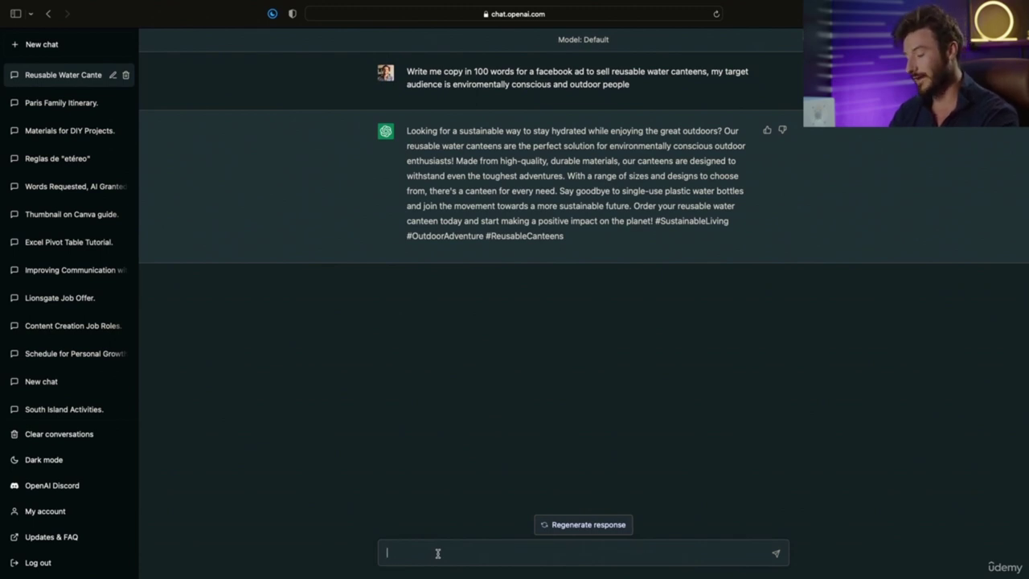
{"action": "type", "text": "Please include title, call to action and be more persuasive"}
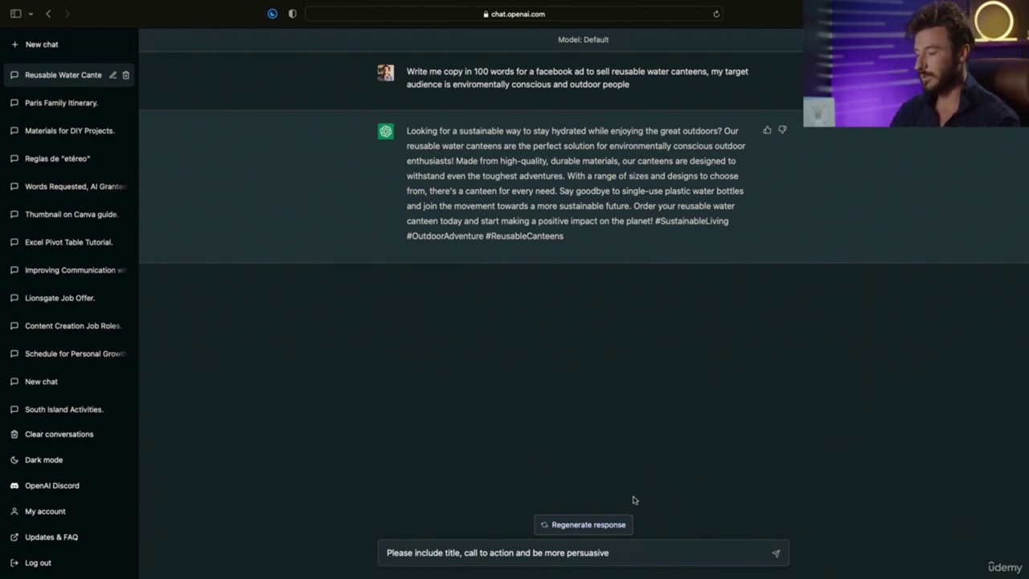
{"action": "left_click", "coordinate": [516, 552]}
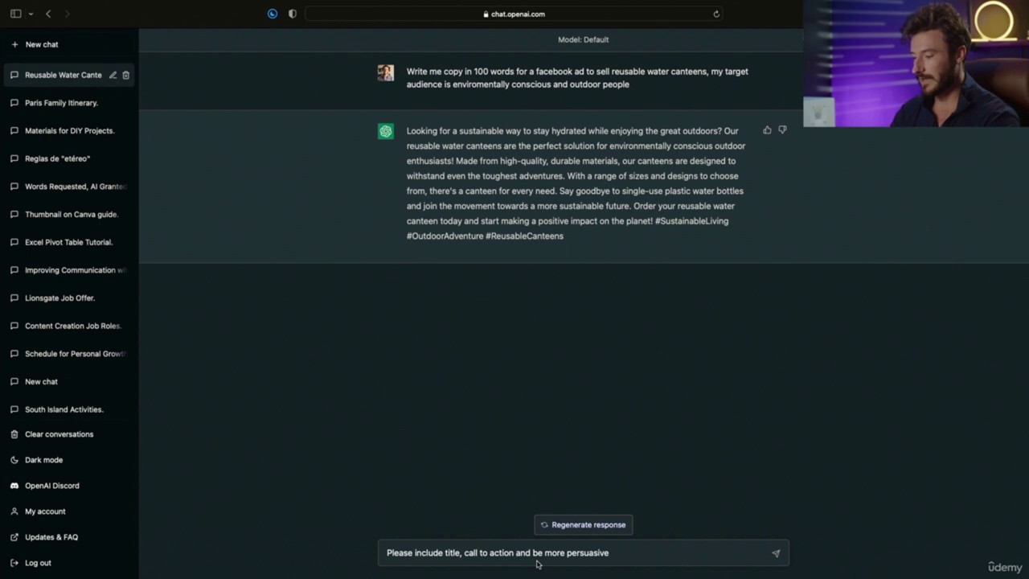
Step: Reword the call-to-action part of the draft as "add a call to action to sign up for our newsletter" and submit the prompt
{"action": "left_click", "coordinate": [463, 552]}
{"action": "type", "text": "add a"}
{"action": "key", "text": "Right"}
{"action": "key", "text": "Right"}
{"action": "key", "text": "Right"}
{"action": "key", "text": "Right"}
{"action": "key", "text": "Right"}
{"action": "key", "text": "Right"}
{"action": "key", "text": "Right"}
{"action": "key", "text": "Right"}
{"action": "key", "text": "Right"}
{"action": "key", "text": "Right"}
{"action": "key", "text": "Right"}
{"action": "key", "text": "Right"}
{"action": "key", "text": "Right"}
{"action": "key", "text": "Right"}
{"action": "key", "text": "Right"}
{"action": "key", "text": "Right"}
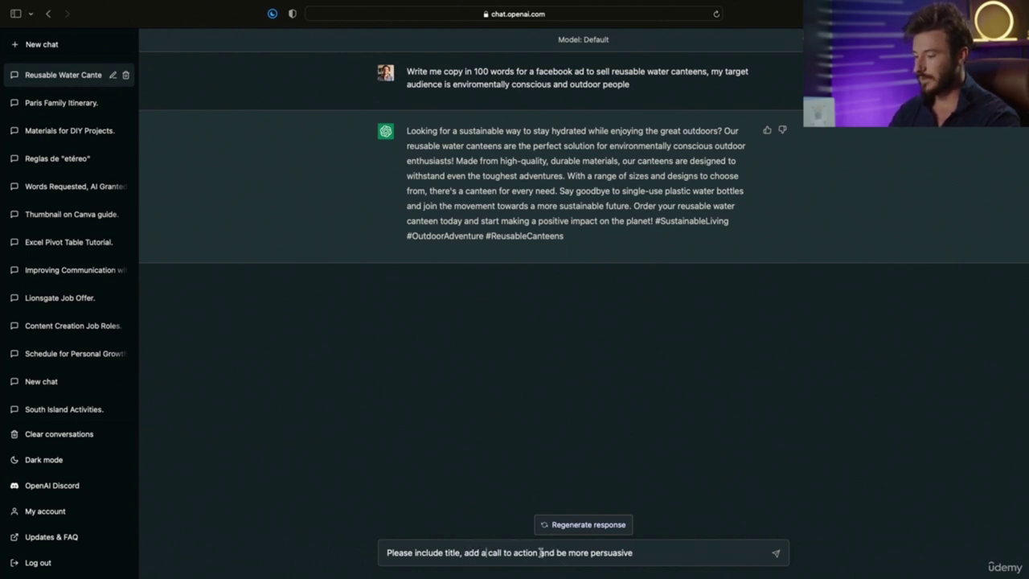
{"action": "type", "text": "to sign up for our news"}
{"action": "key", "text": "BackSpace"}
{"action": "type", "text": "letter"}
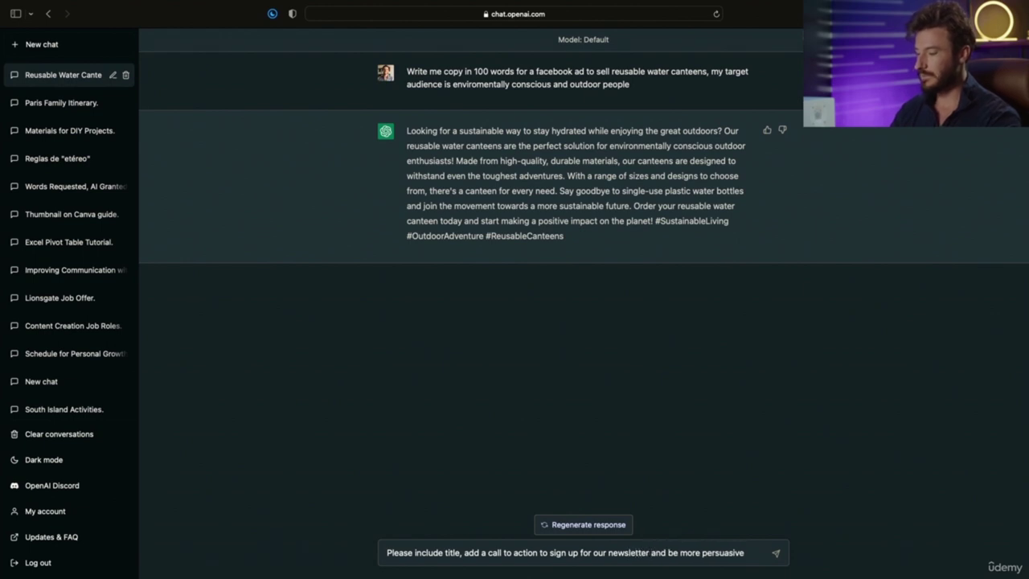
{"action": "key", "text": "Return"}
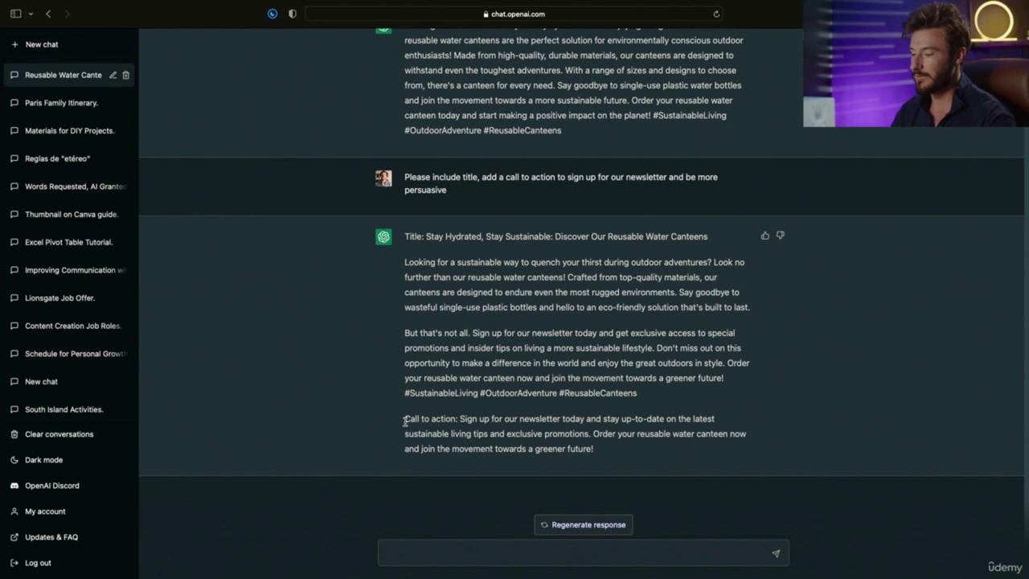
Step: Highlight the call-to-action paragraph at the end of the new ad copy to read it
{"action": "left_click_drag", "start_coordinate": [404, 421], "coordinate": [680, 449]}
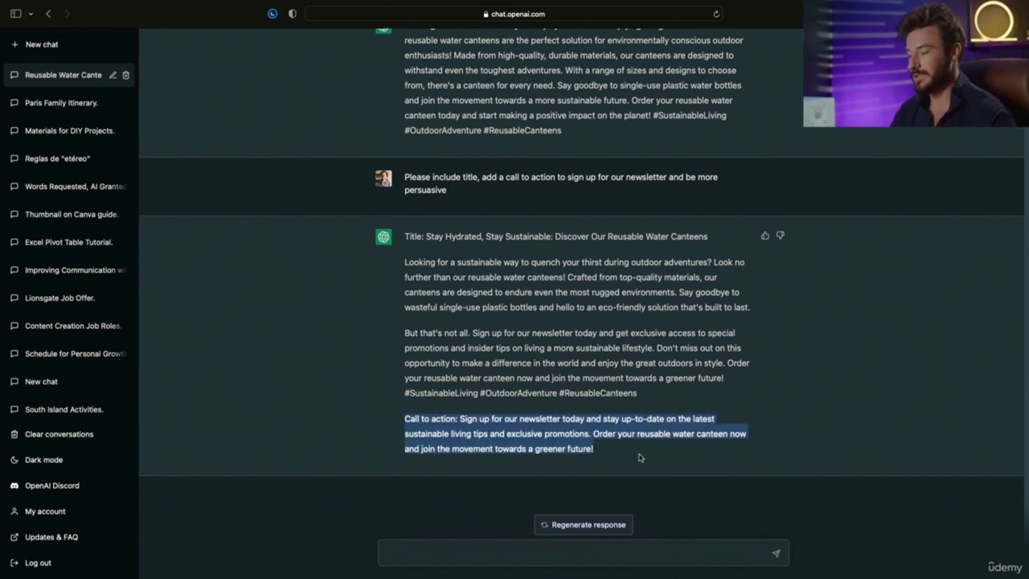
{"action": "left_click", "coordinate": [610, 451]}
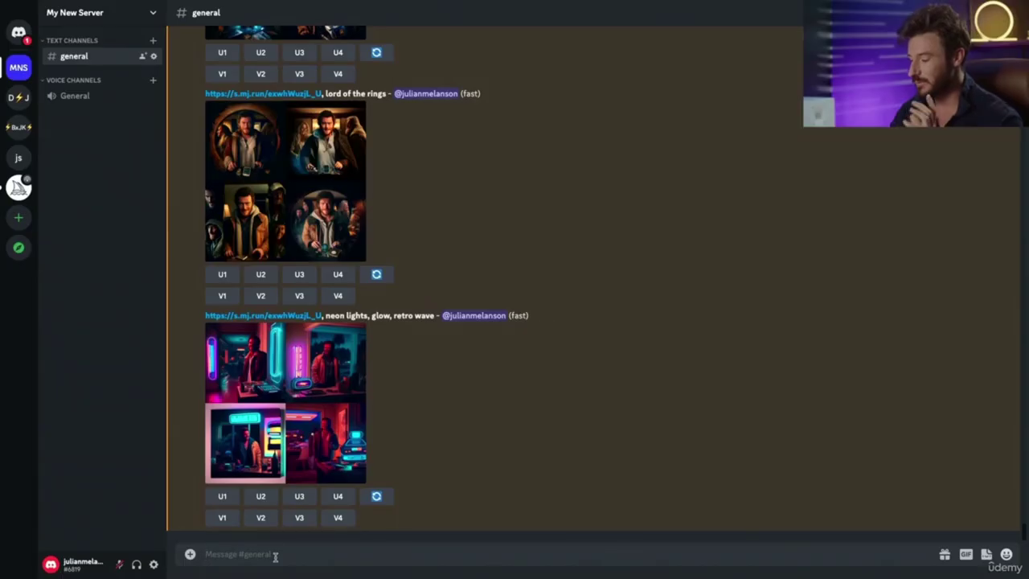
Step: In Discord's general channel, run /imagine with the prompt "product photoshoot for a reusable water canteen, professional lighting, blue colored backdrop, photorealistic"
{"action": "type", "text": "/imag"}
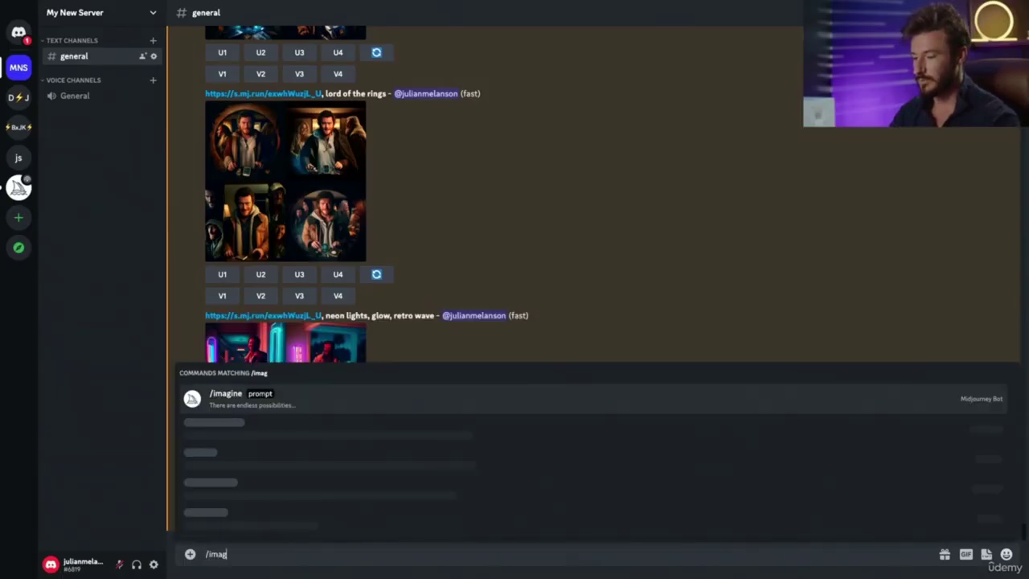
{"action": "left_click", "coordinate": [300, 521]}
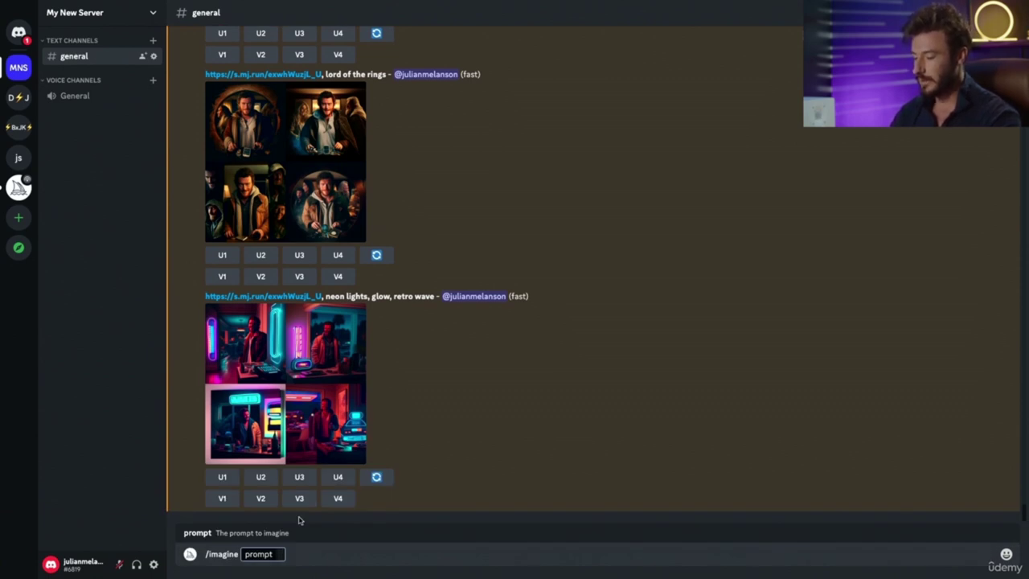
{"action": "type", "text": "product"}
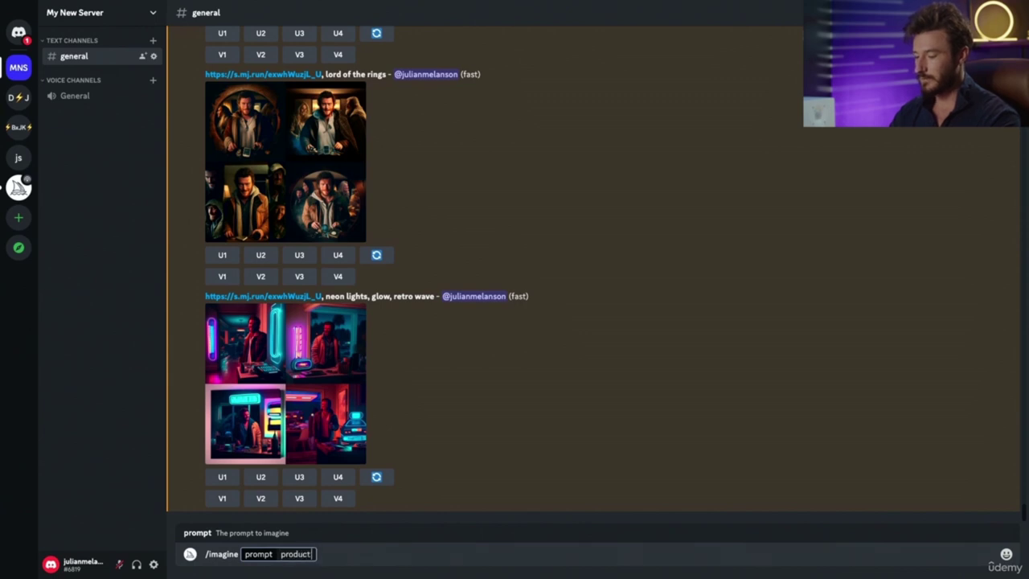
{"action": "type", "text": " photosho"}
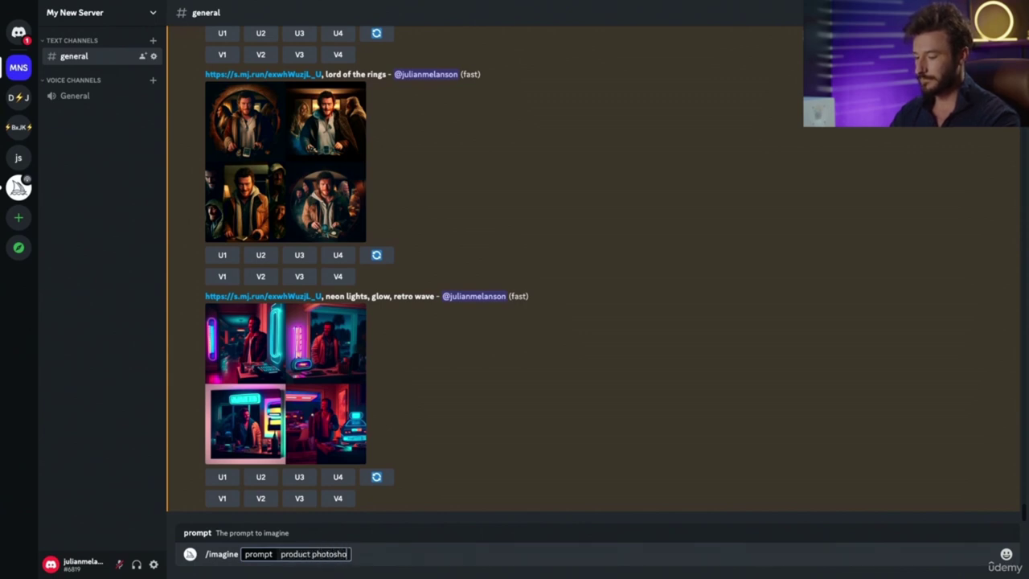
{"action": "type", "text": "ot for a reusable water canteen, professional lighting"}
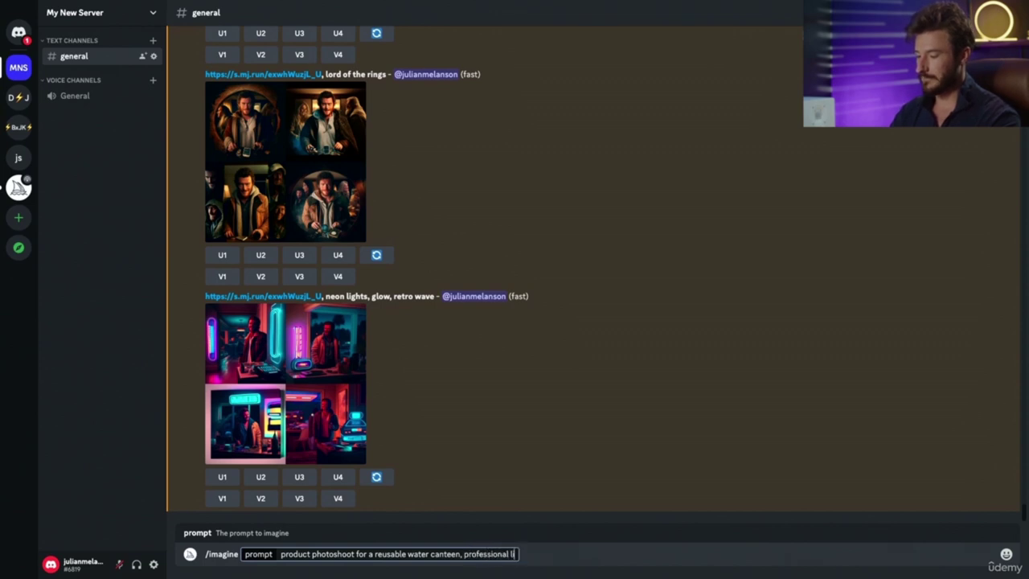
{"action": "type", "text": ", blue colored backdrop, photo"}
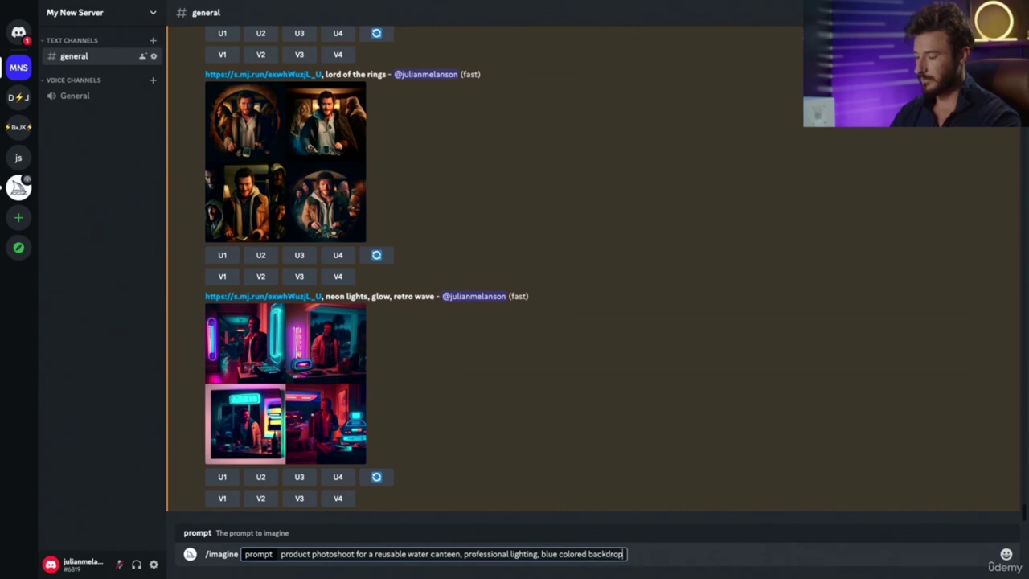
{"action": "type", "text": "realistic"}
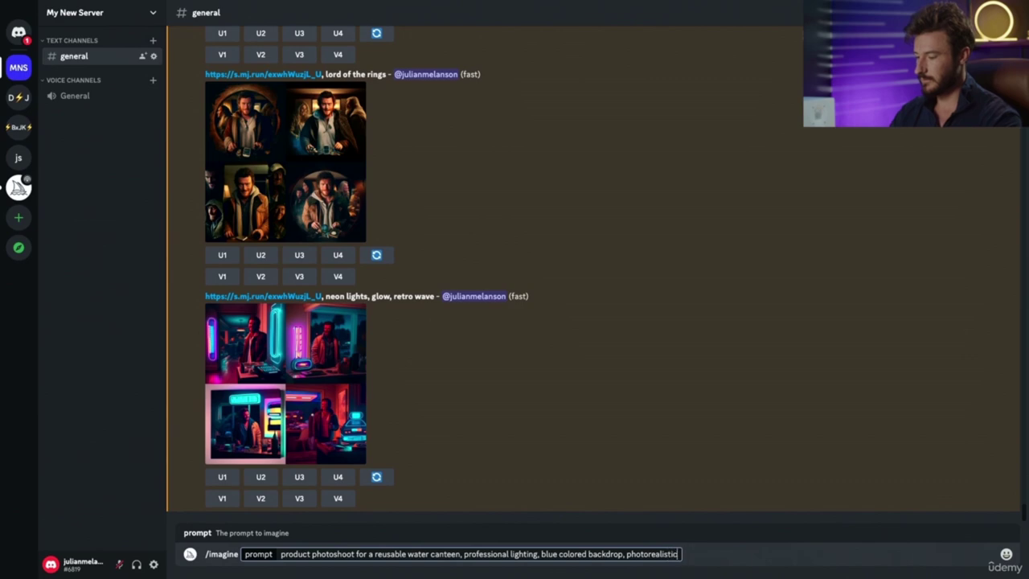
{"action": "key", "text": "Return"}
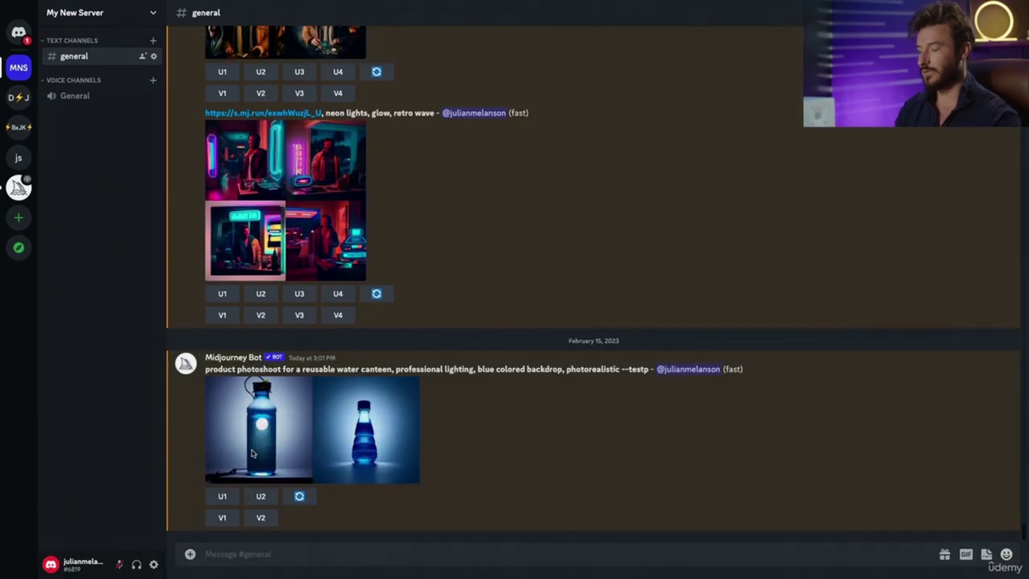
Step: Enlarge the two generated canteen images to compare them, and upscale the first one with the cord attached to its cap
{"action": "left_click", "coordinate": [314, 426]}
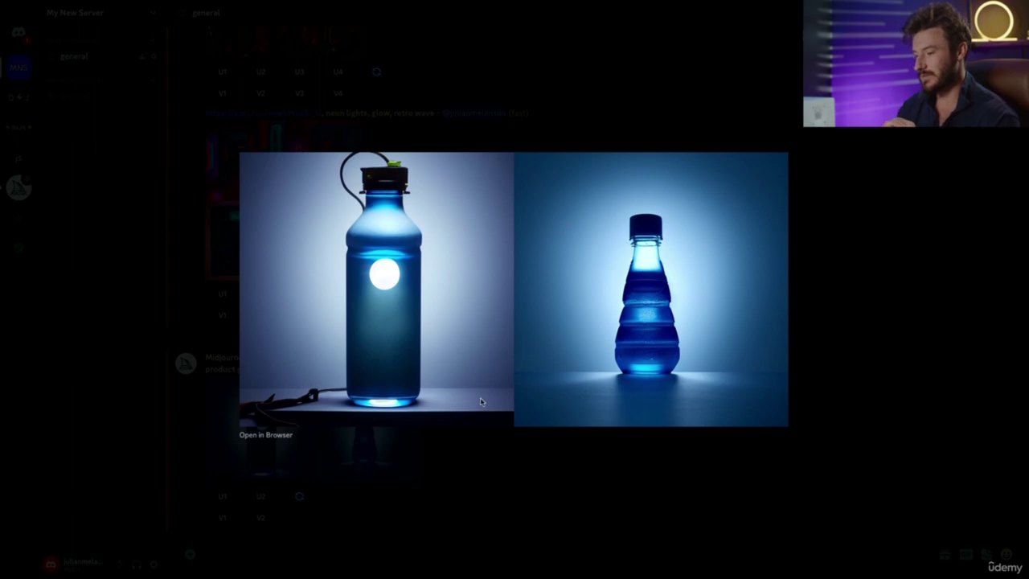
{"action": "left_click", "coordinate": [389, 494]}
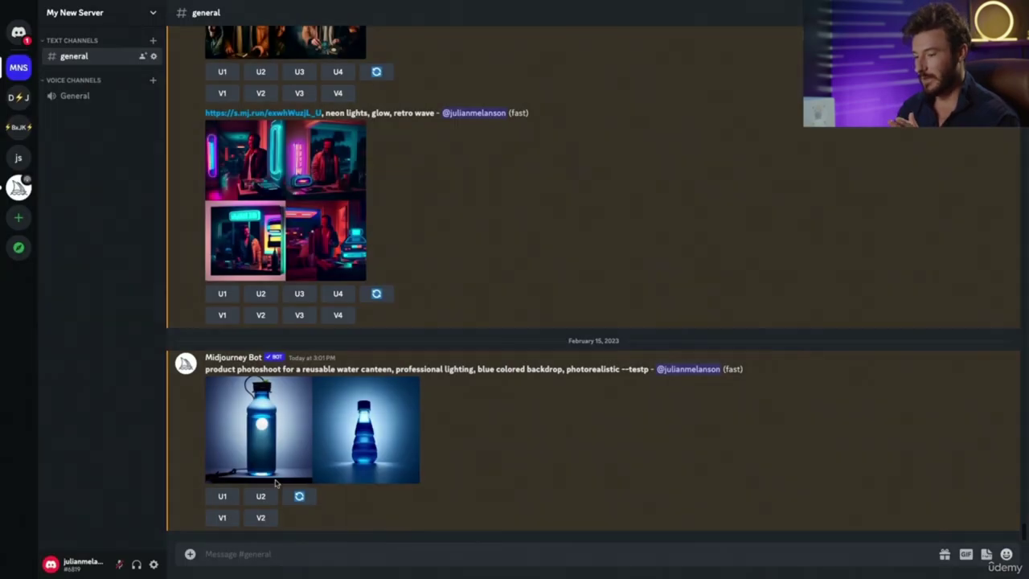
{"action": "left_click", "coordinate": [224, 496]}
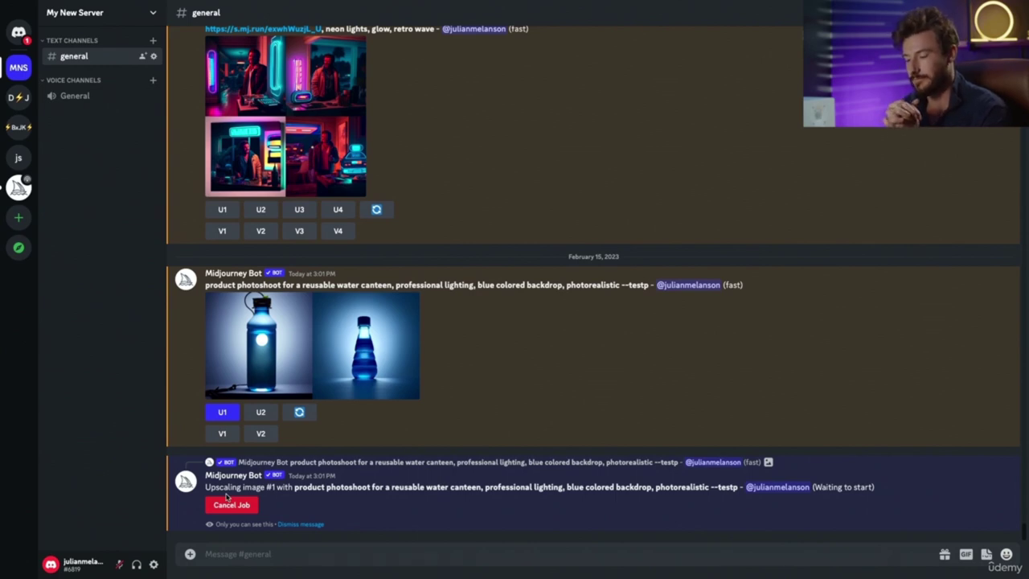
Step: Save the upscaled canteen image to the computer and check the new PNG in the Downloads folder
{"action": "left_click", "coordinate": [266, 386]}
{"action": "right_click", "coordinate": [432, 265]}
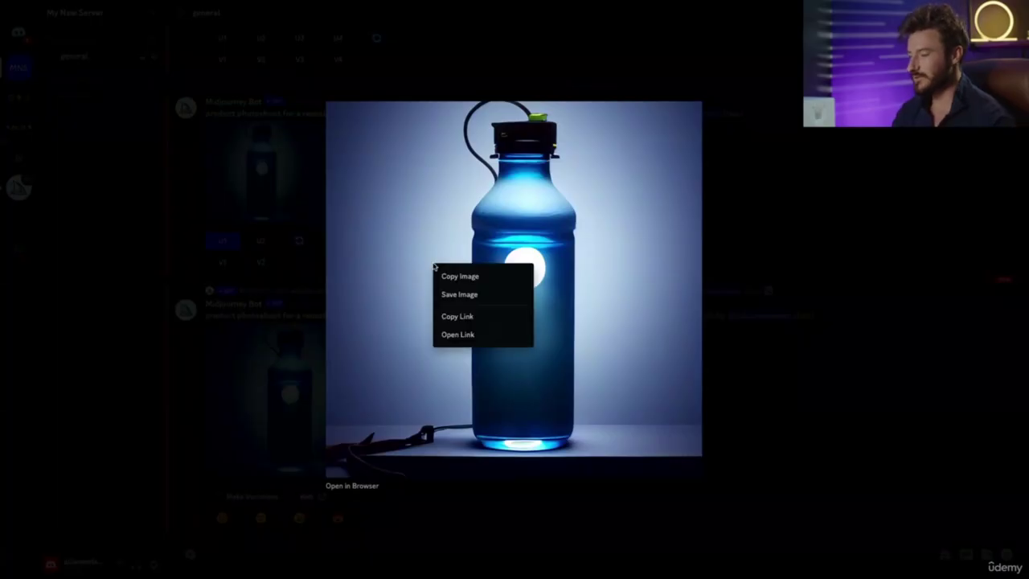
{"action": "left_click", "coordinate": [486, 296]}
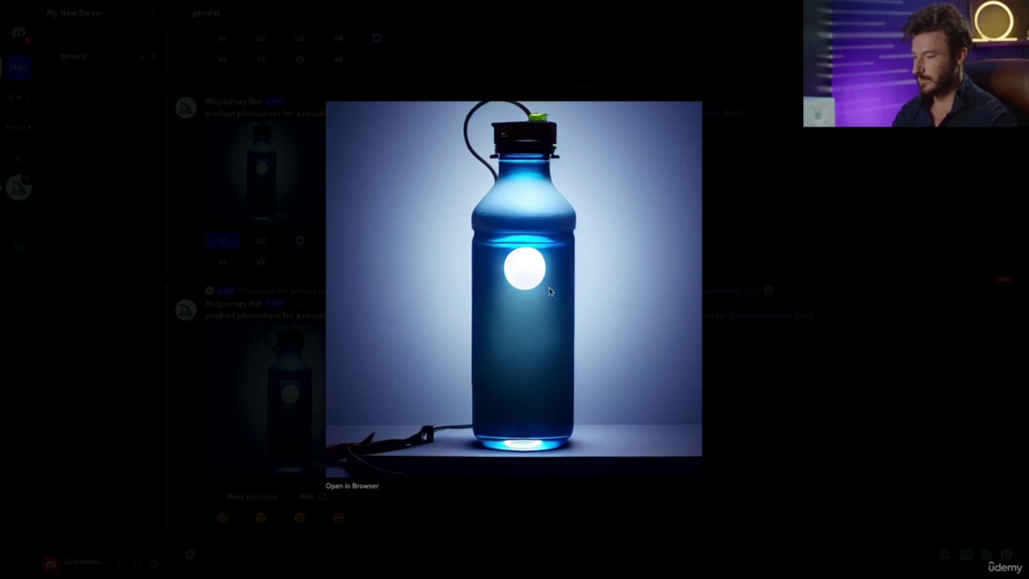
{"action": "left_click", "coordinate": [575, 208]}
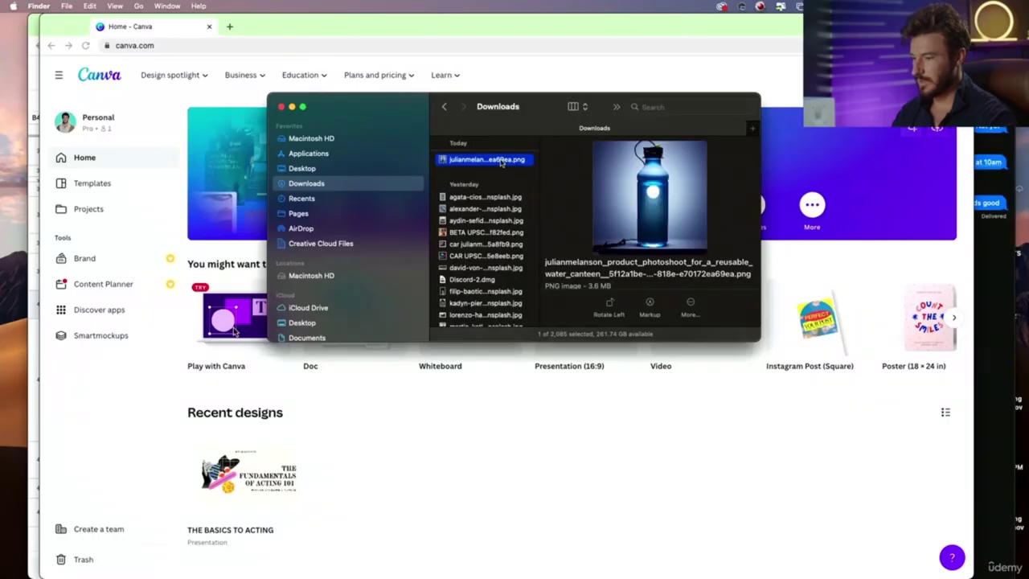
{"action": "double_click", "coordinate": [498, 161]}
Step: In Canva, import the saved canteen PNG from Downloads for photo editing and remove its background with BG Remover
{"action": "left_click", "coordinate": [893, 74]}
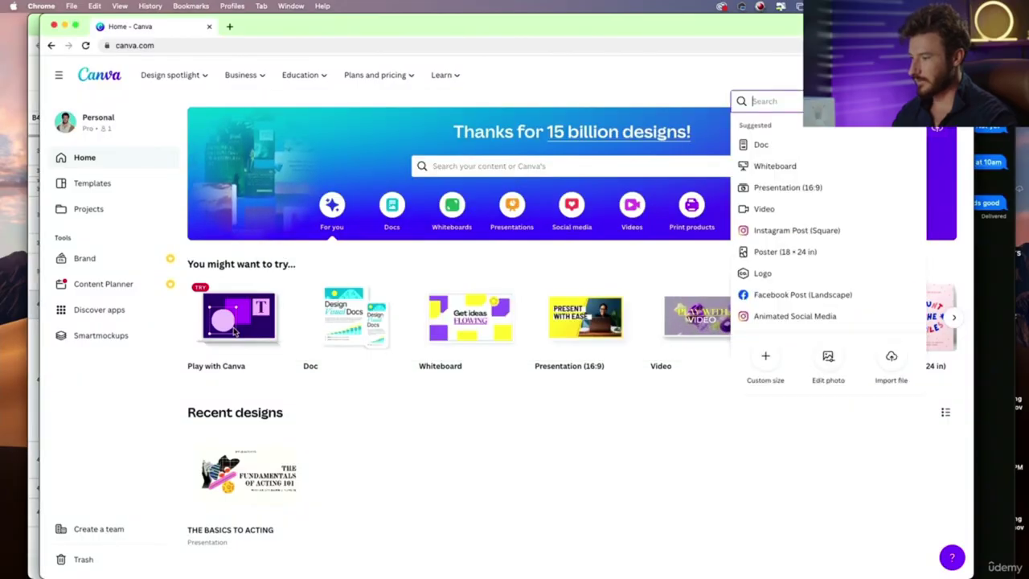
{"action": "left_click", "coordinate": [890, 358]}
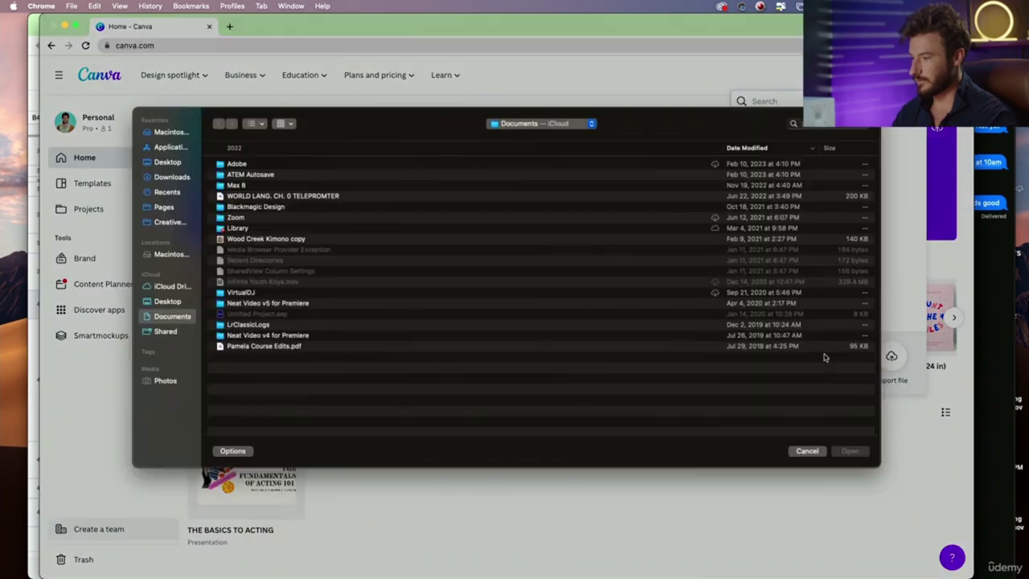
{"action": "left_click", "coordinate": [171, 186]}
{"action": "double_click", "coordinate": [275, 174]}
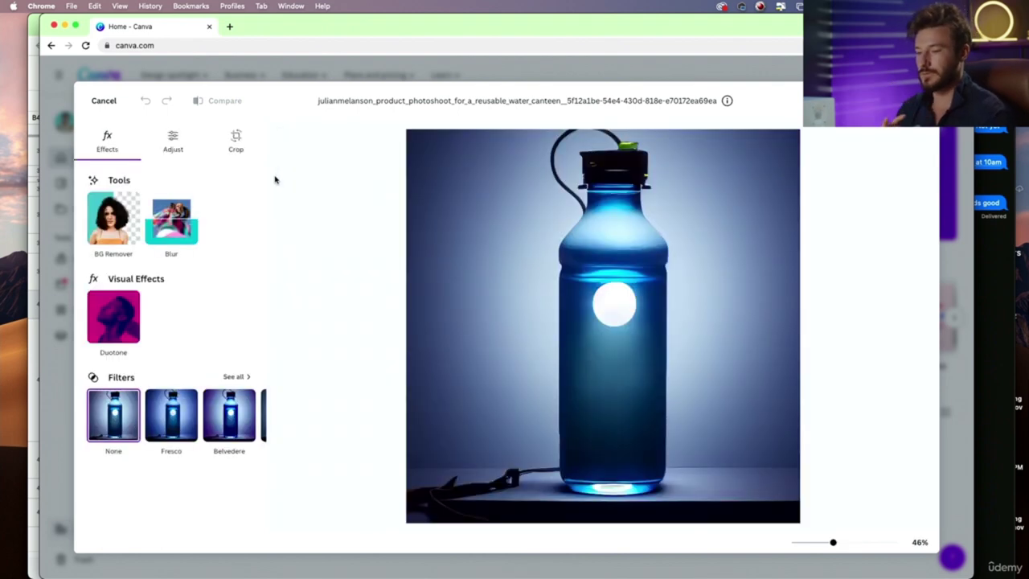
{"action": "left_click", "coordinate": [114, 219]}
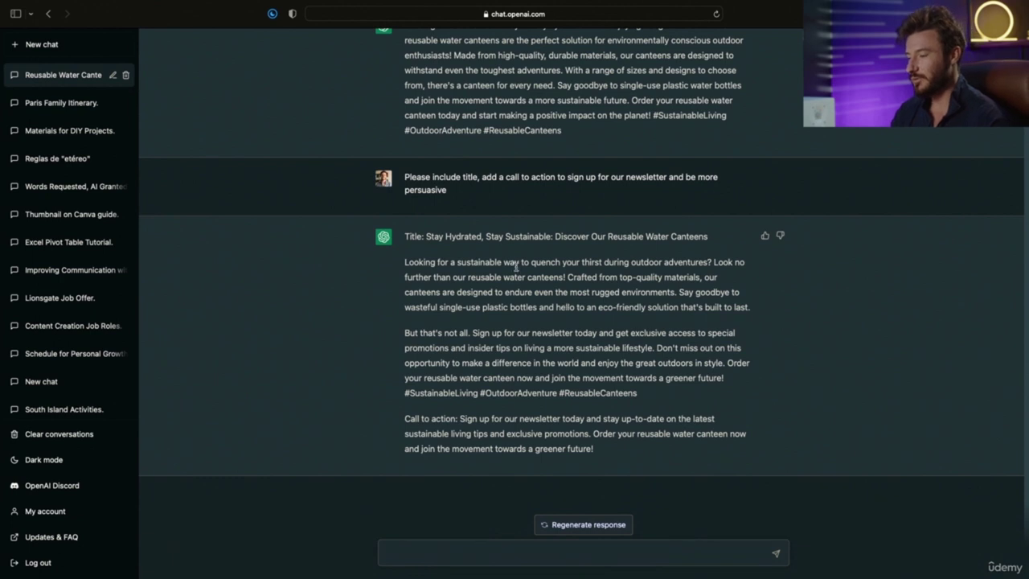
Step: Highlight the title and the body paragraphs of the persuasive ad copy in ChatGPT to review them
{"action": "left_click_drag", "start_coordinate": [427, 237], "coordinate": [719, 236]}
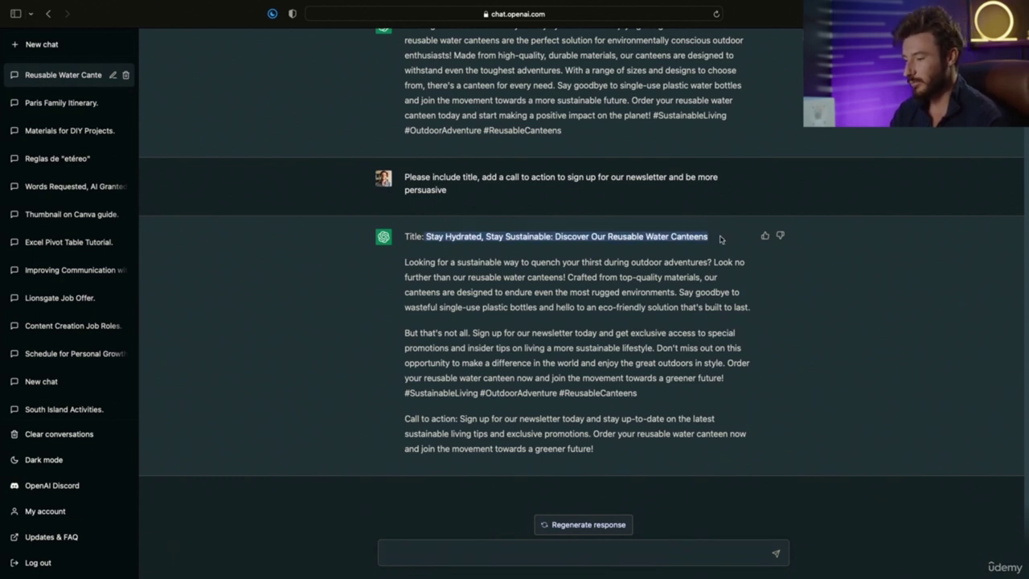
{"action": "left_click_drag", "start_coordinate": [485, 262], "coordinate": [704, 377]}
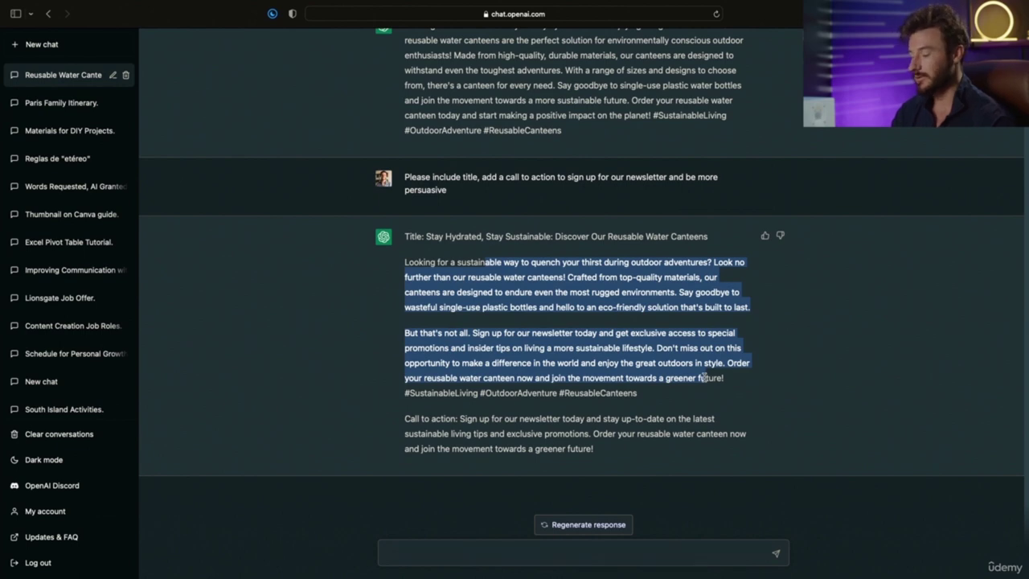
Step: Switch to Discord to view the upscaled canteen image, and return to the same photo in Canva's editor
{"action": "key", "text": "super+Tab"}
{"action": "key", "text": "super+Tab"}
{"action": "key", "text": "super+Tab"}
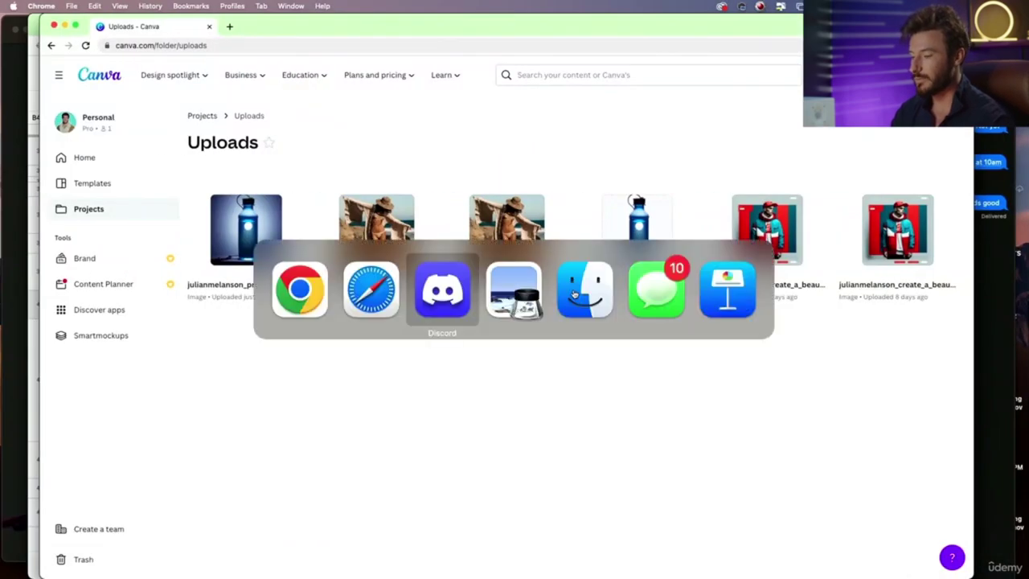
{"action": "left_click", "coordinate": [329, 375]}
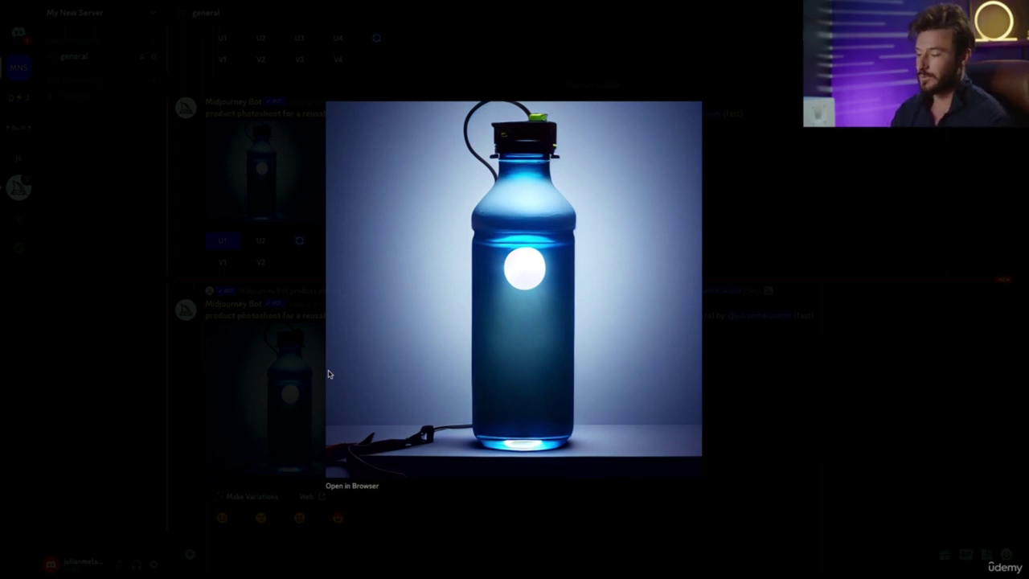
{"action": "key", "text": "super+Tab"}
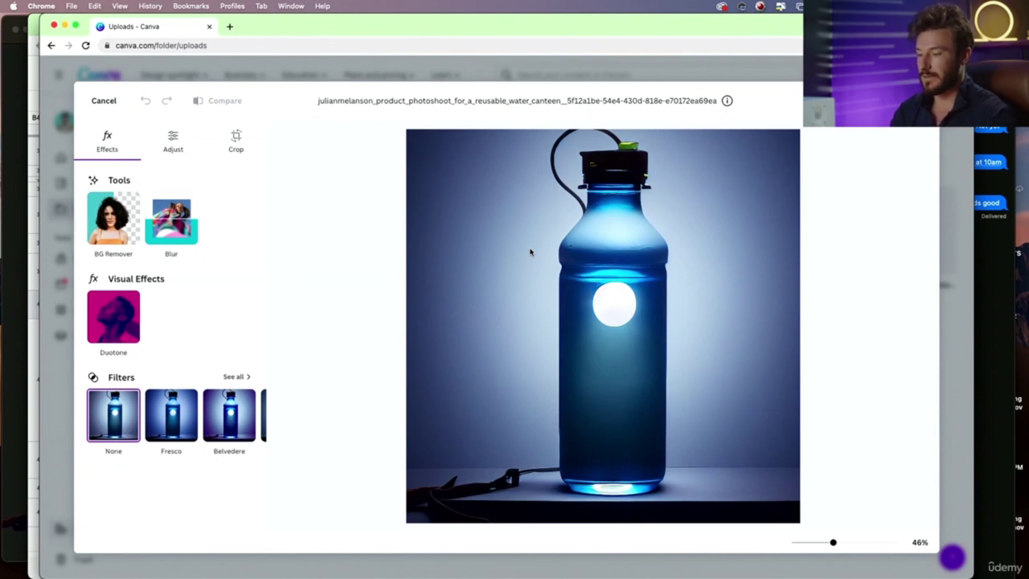
Step: In a new ChatGPT chat, submit "create 200 word script for a Youtube vlogger teaching viewers about creating more cinematic images"
{"action": "key", "text": "super+Tab"}
{"action": "key", "text": "super+shift+Tab"}
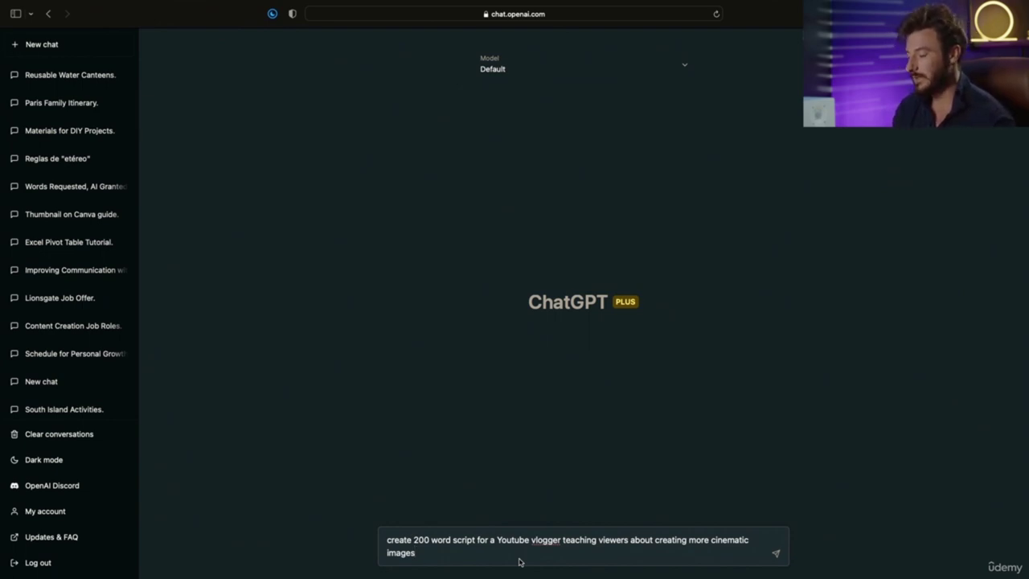
{"action": "key", "text": "Return"}
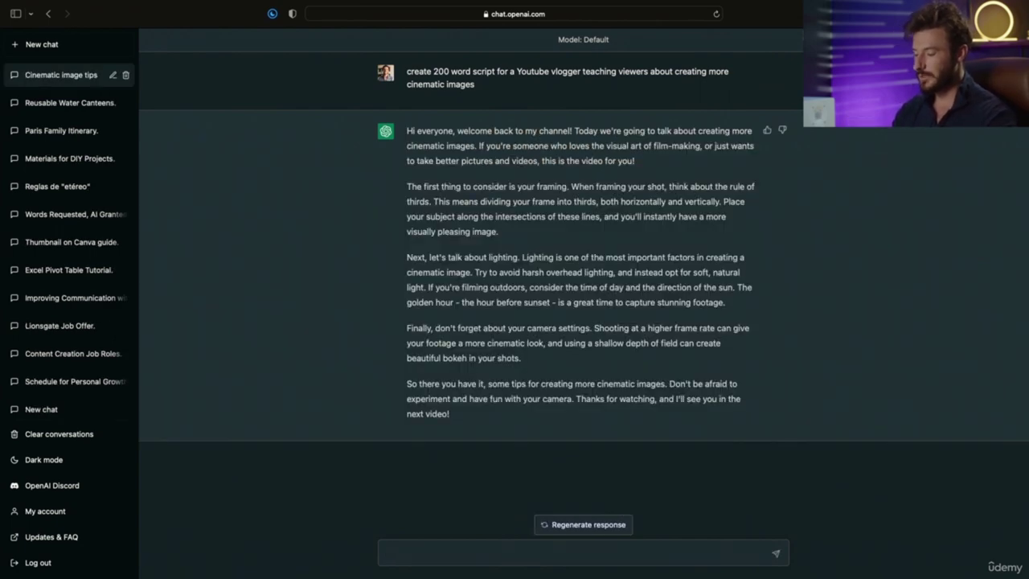
Step: Submit the follow-up prompt "now make this 400 words and change the tonality to be more upbeat and engaging"
{"action": "type", "text": "now ma"}
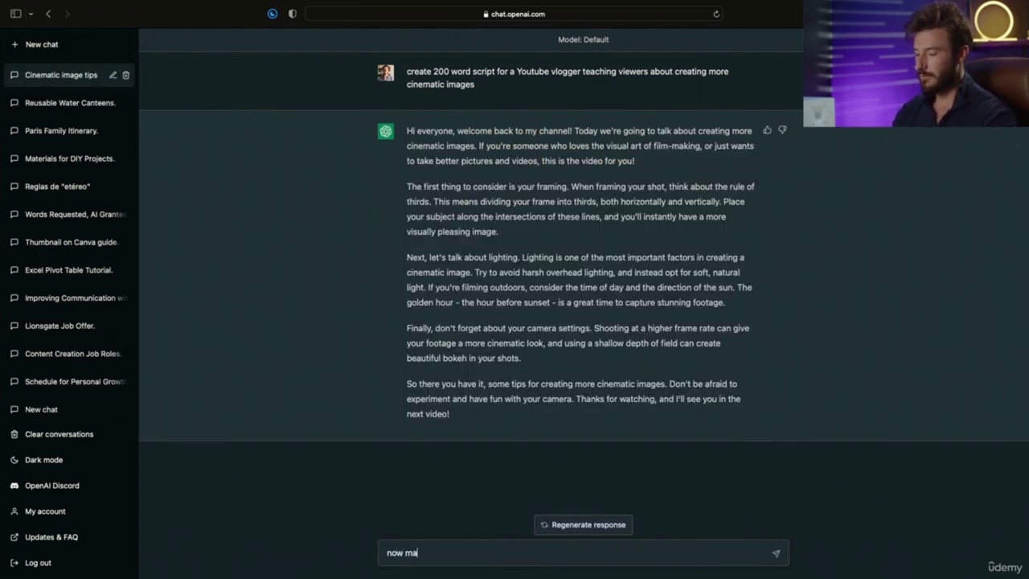
{"action": "type", "text": "ke this 400 words"}
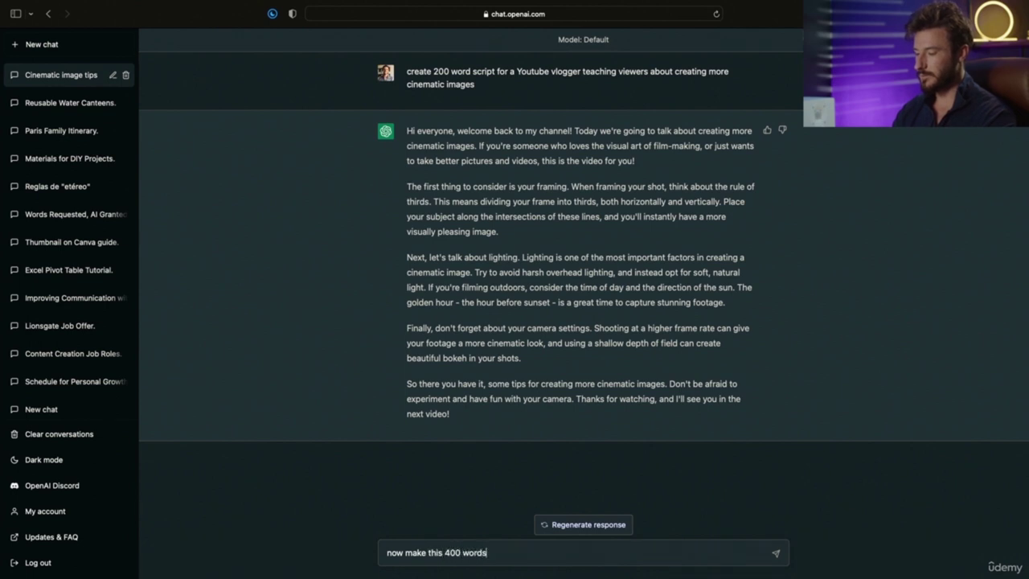
{"action": "type", "text": " and change th"}
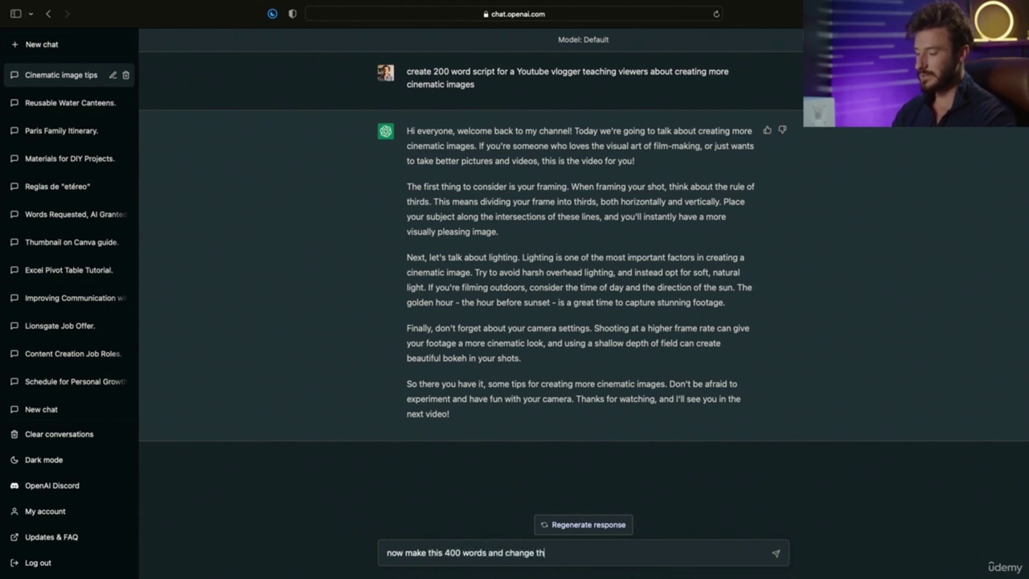
{"action": "type", "text": "e tonality to "}
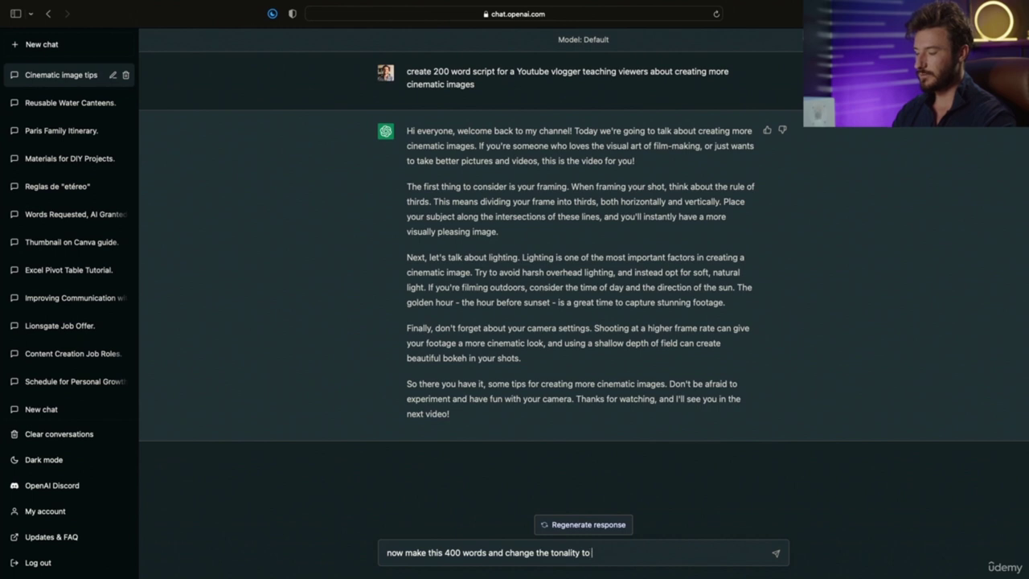
{"action": "type", "text": "be uore upb"}
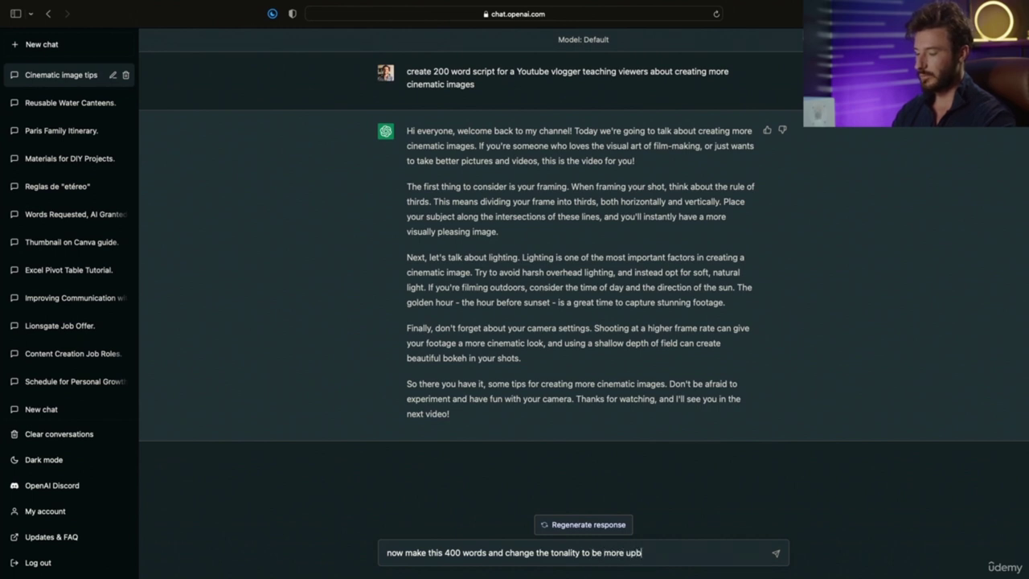
{"action": "type", "text": "eat and engaging"}
{"action": "key", "text": "Return"}
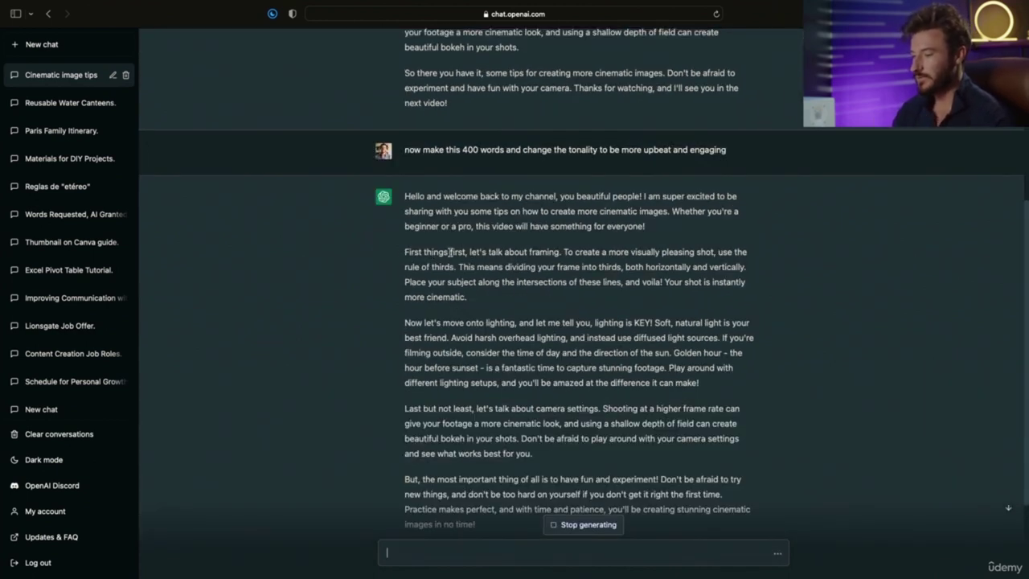
Step: Read through the rewritten script, highlighting the framing and rule-of-thirds sentences in its second paragraph
{"action": "left_click_drag", "start_coordinate": [488, 252], "coordinate": [684, 252]}
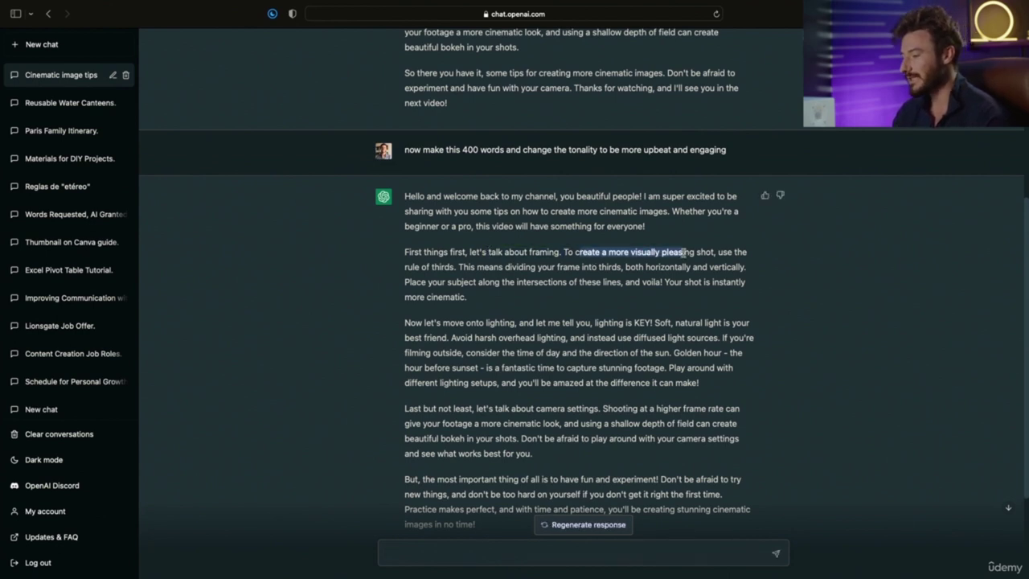
{"action": "left_click_drag", "start_coordinate": [455, 266], "coordinate": [692, 257]}
{"action": "left_click", "coordinate": [463, 267]}
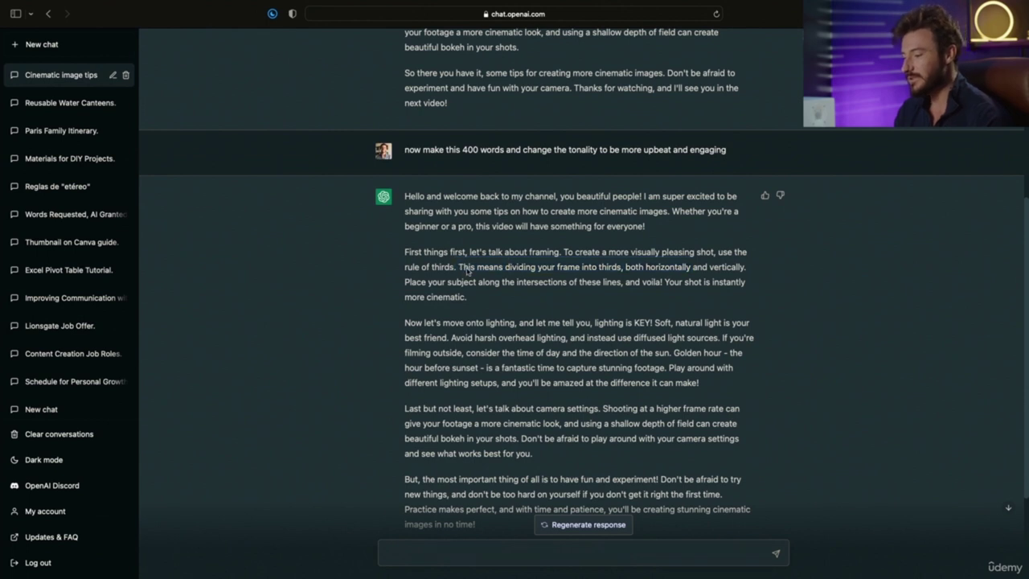
{"action": "left_click_drag", "start_coordinate": [460, 266], "coordinate": [647, 271]}
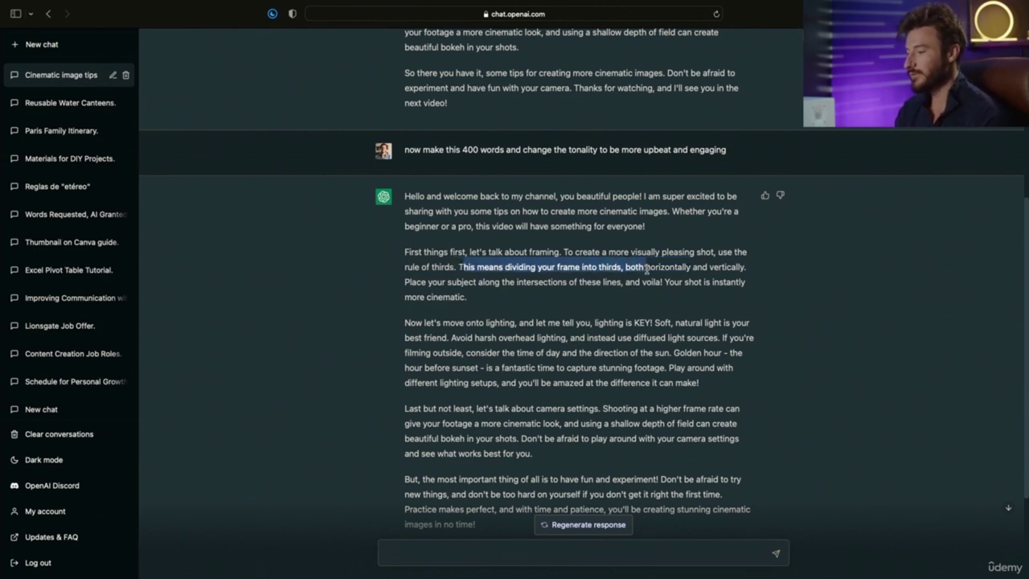
{"action": "scroll", "coordinate": [619, 287], "scroll_direction": "down", "scroll_amount": 4}
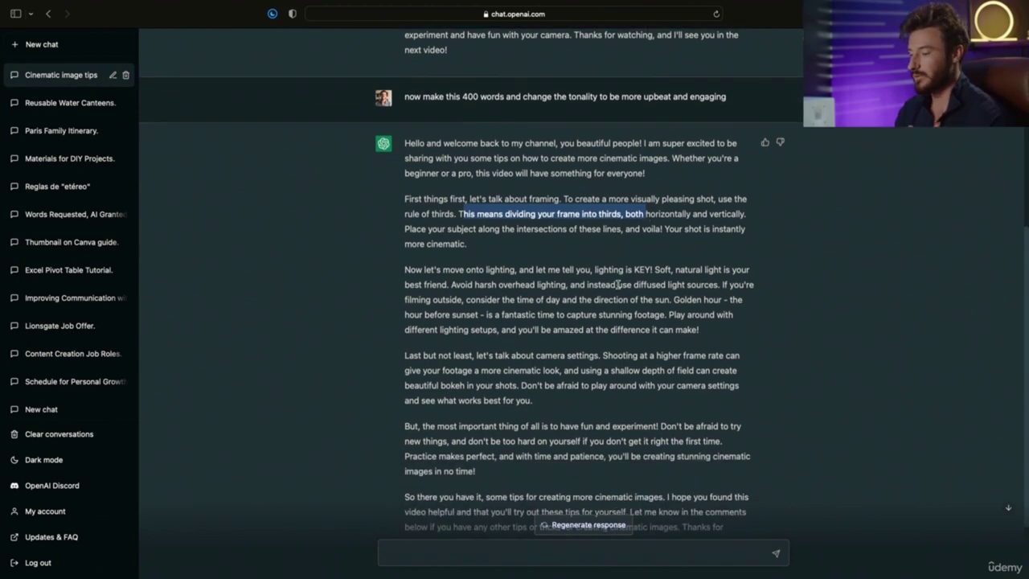
{"action": "scroll", "coordinate": [604, 308], "scroll_direction": "up", "scroll_amount": 4}
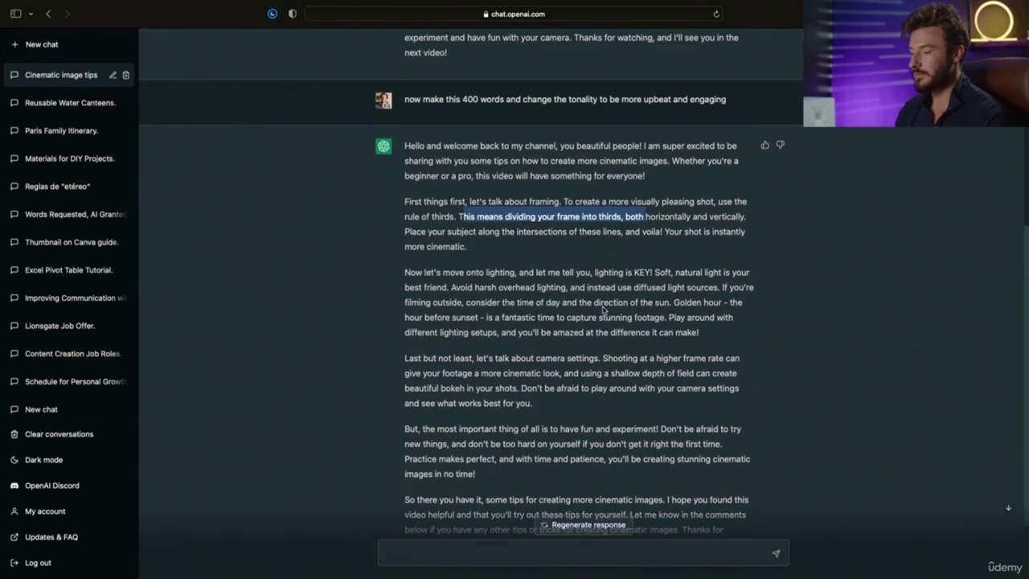
{"action": "left_click", "coordinate": [515, 336]}
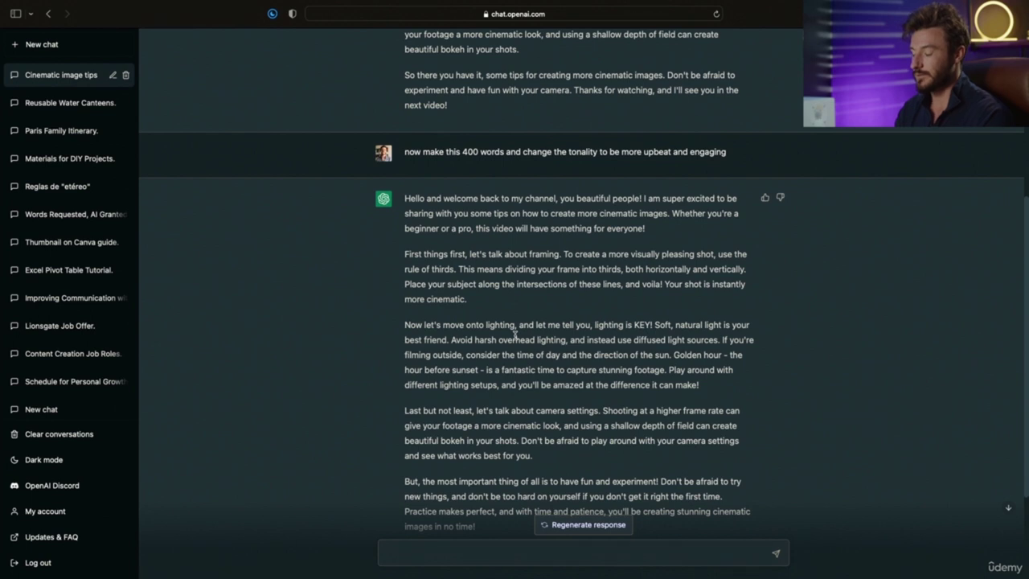
Step: Submit the follow-up prompt "now create bullet point recap of the most important points"
{"action": "left_click", "coordinate": [449, 553]}
{"action": "type", "text": "bu"}
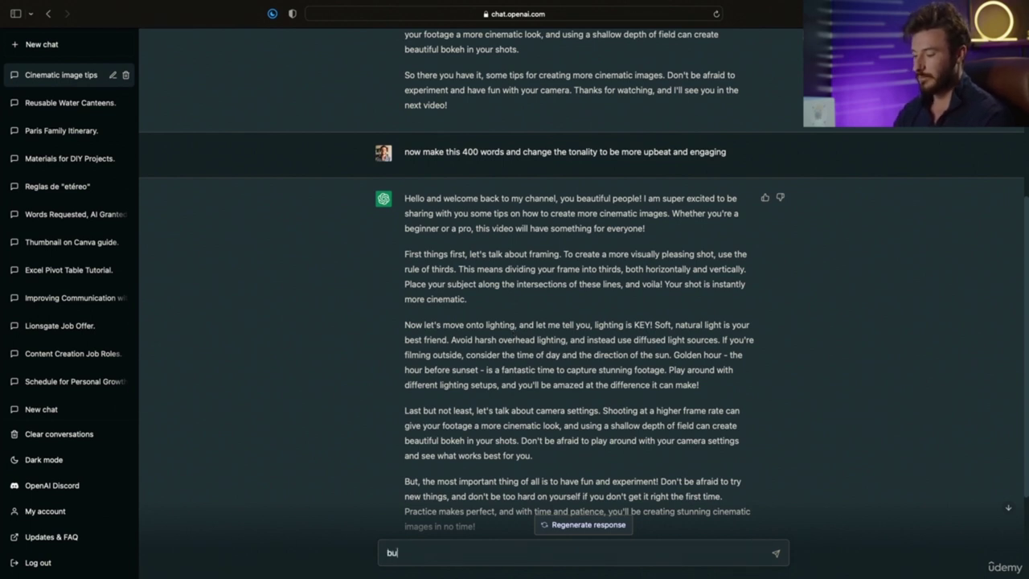
{"action": "type", "text": "llet point r"}
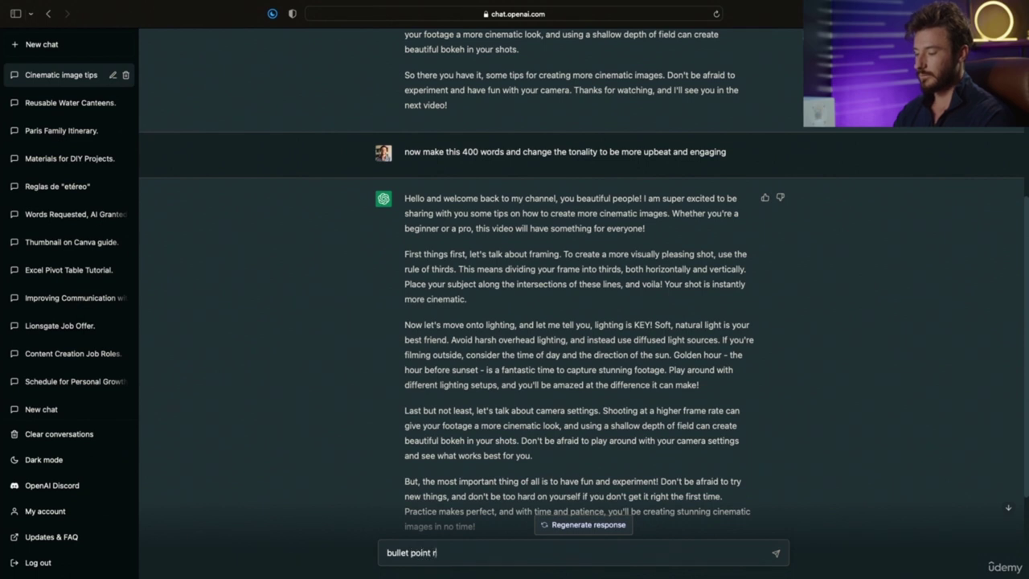
{"action": "type", "text": "ecap of the m"}
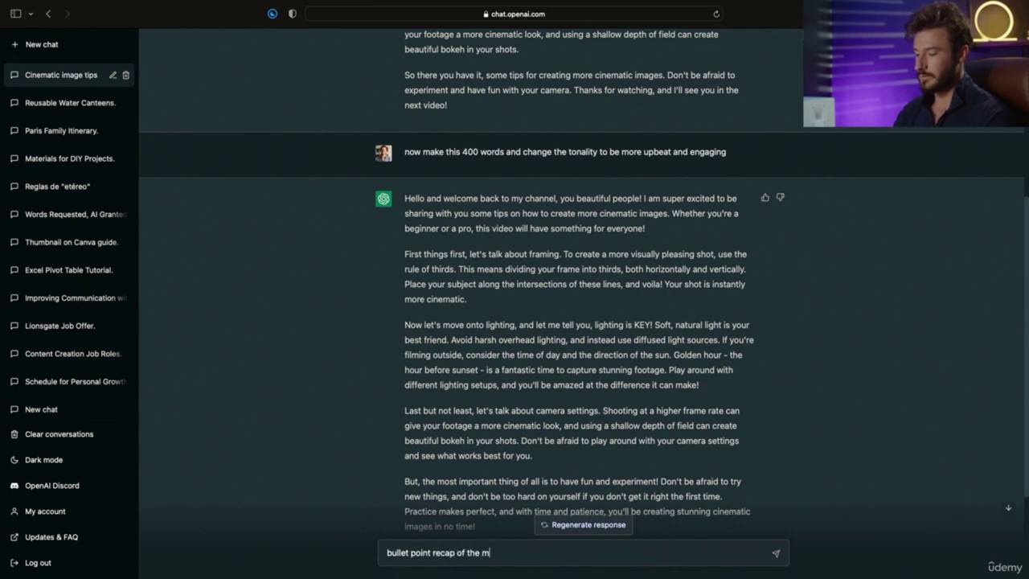
{"action": "type", "text": "orst important point"}
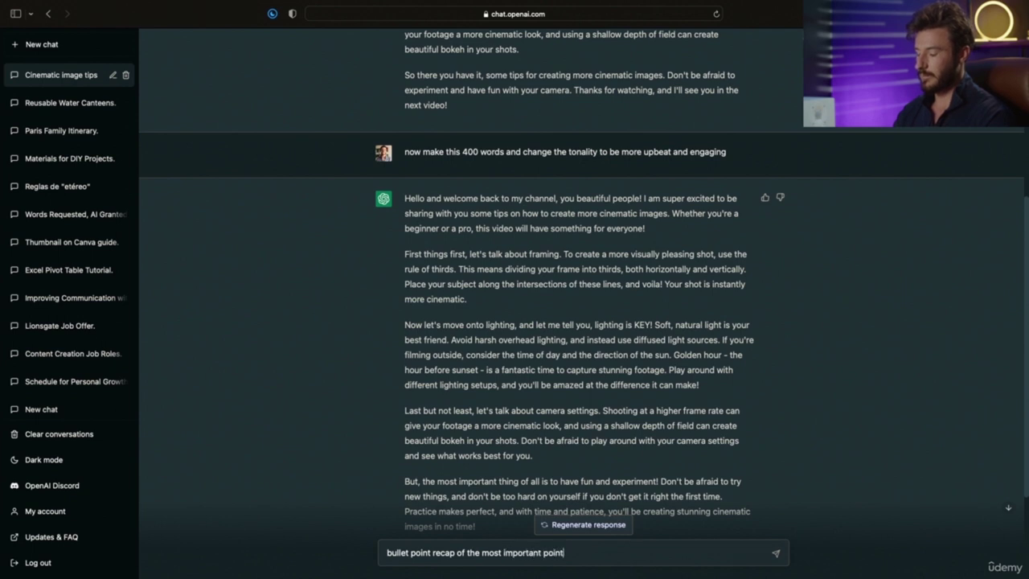
{"action": "type", "text": "s"}
{"action": "left_click", "coordinate": [387, 552]}
{"action": "type", "text": "now "}
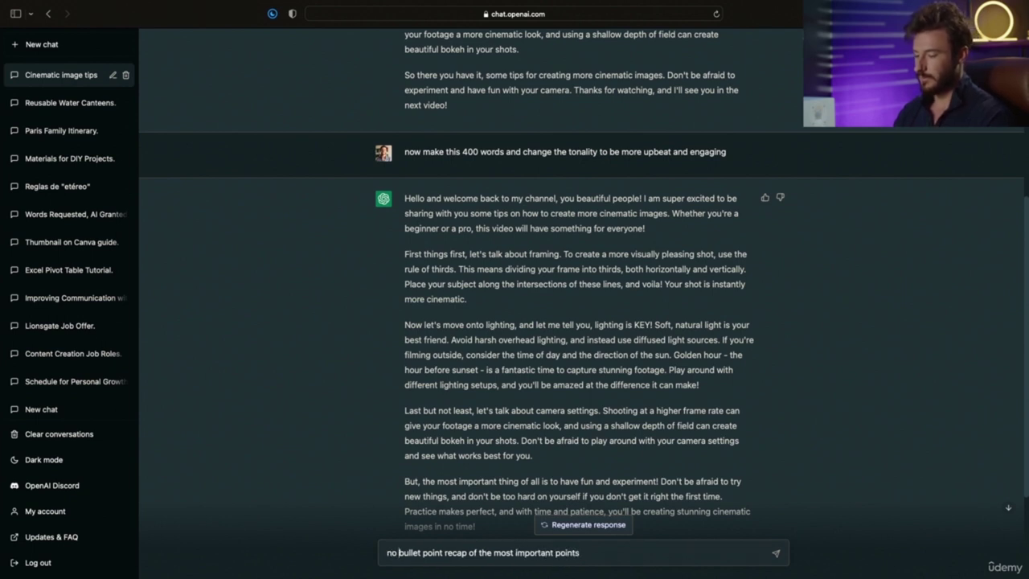
{"action": "type", "text": "create a"}
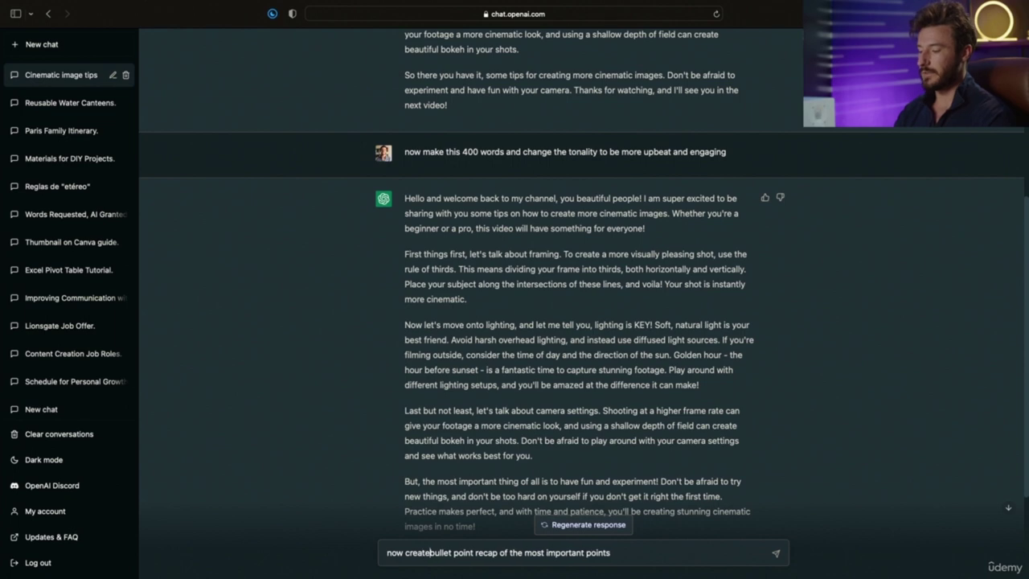
{"action": "key", "text": "Return"}
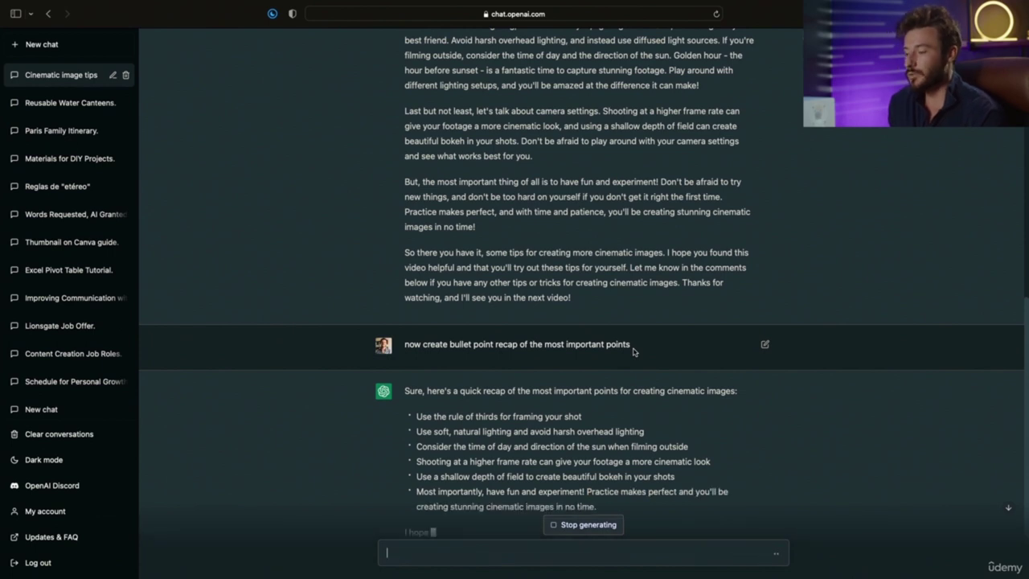
Step: Read through the bullet point recap and compare it with the script above
{"action": "scroll", "coordinate": [633, 351], "scroll_direction": "down", "scroll_amount": 3}
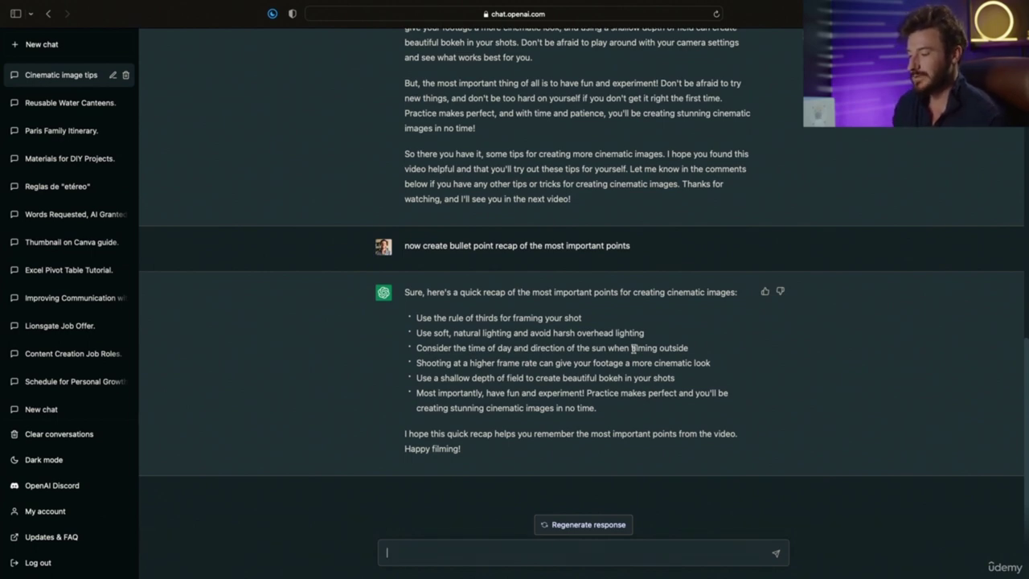
{"action": "scroll", "coordinate": [633, 348], "scroll_direction": "up", "scroll_amount": 15}
{"action": "scroll", "coordinate": [633, 348], "scroll_direction": "down", "scroll_amount": 10}
{"action": "scroll", "coordinate": [633, 348], "scroll_direction": "down", "scroll_amount": 5}
Step: Check the course planning spreadsheet, and submit "Write a 2 minutes script for a video skit about "eating the last slice of pizza"" in ChatGPT
{"action": "key", "text": "ctrl+Left"}
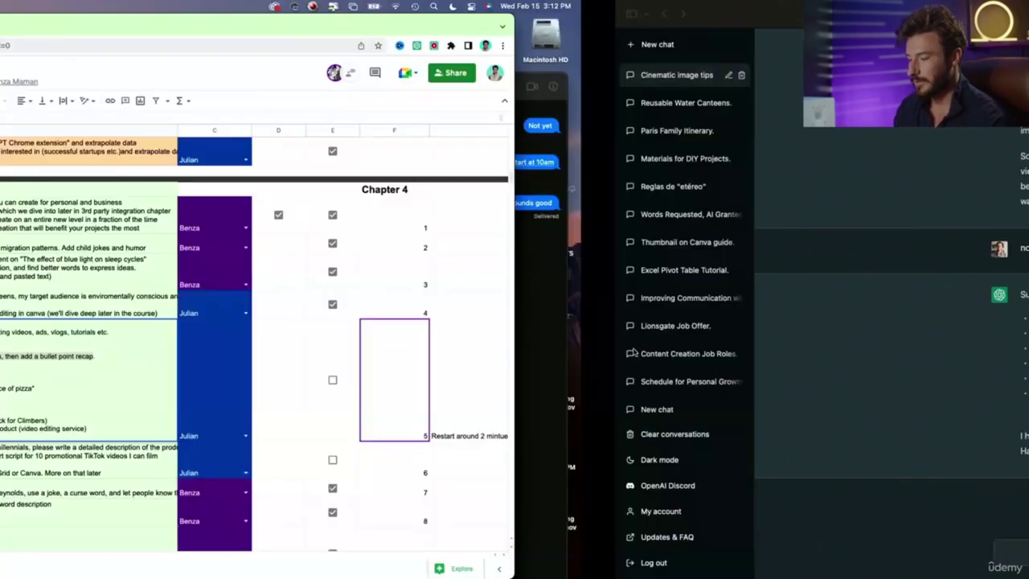
{"action": "key", "text": "ctrl+Right"}
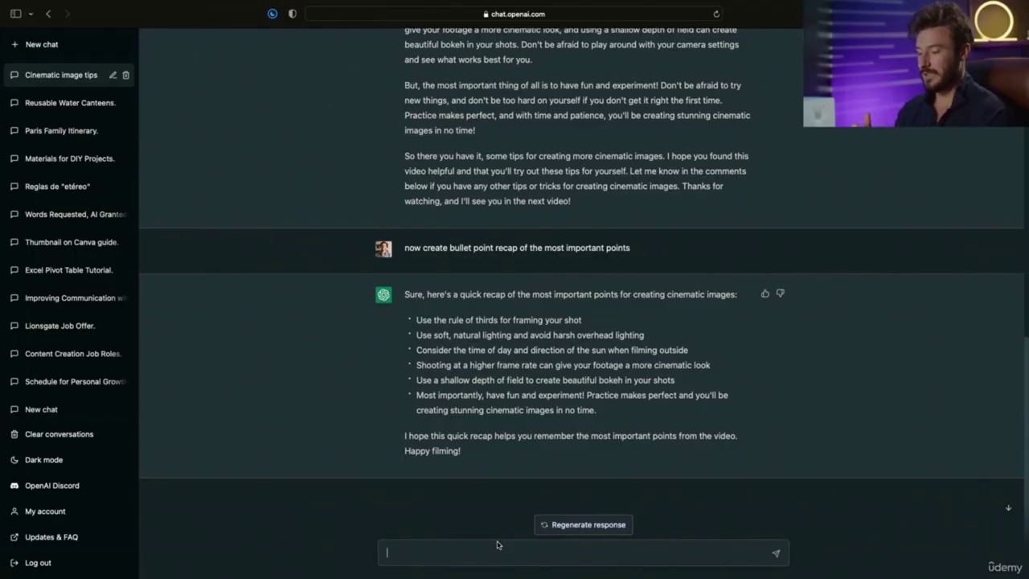
{"action": "type", "text": "Write a 2 minutes script for a video skit about \"eating the last slice of pizza\""}
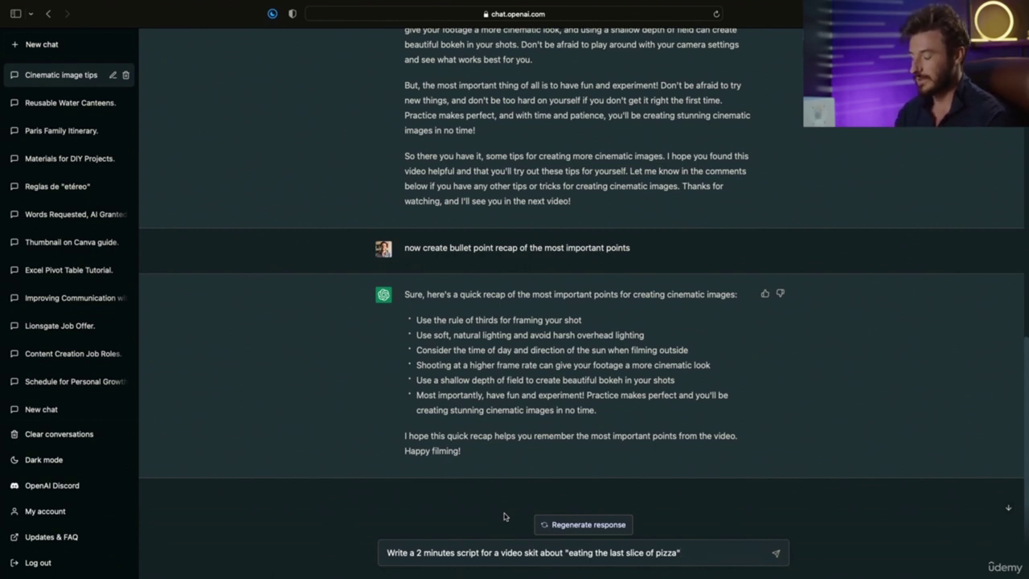
{"action": "key", "text": "Return"}
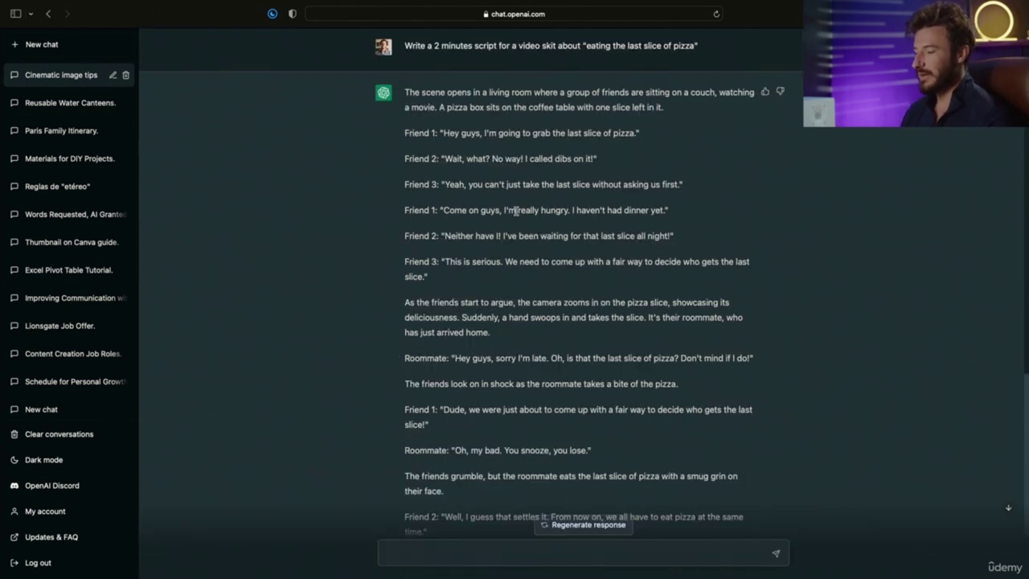
Step: Read through the pizza skit, highlighting a Friend 2 label, the camera zoom and hand-swoop directions, and the roommate's entrance and first line
{"action": "left_click_drag", "start_coordinate": [409, 158], "coordinate": [443, 158]}
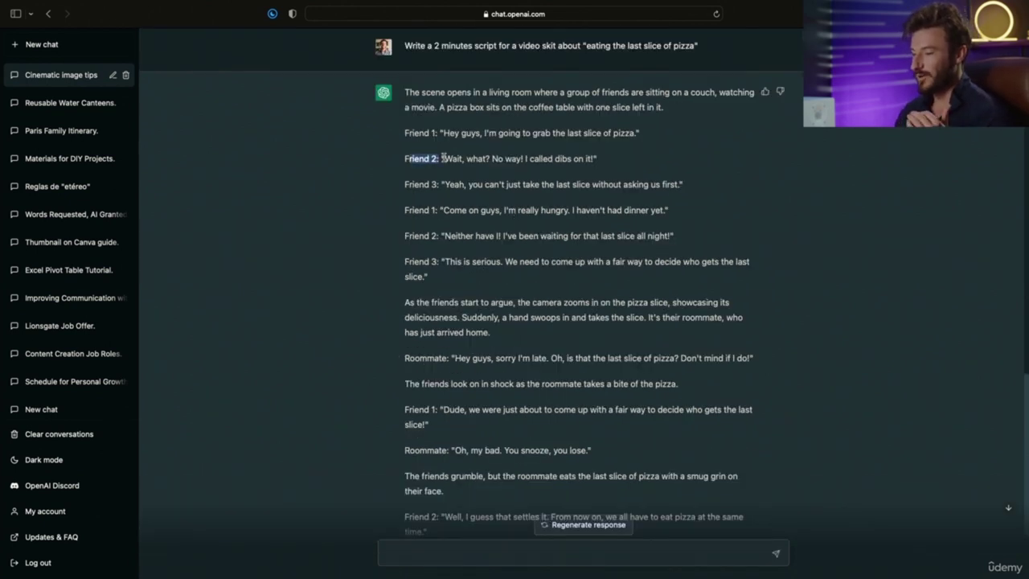
{"action": "left_click", "coordinate": [406, 304]}
{"action": "left_click_drag", "start_coordinate": [406, 304], "coordinate": [656, 318]}
{"action": "left_click", "coordinate": [530, 299]}
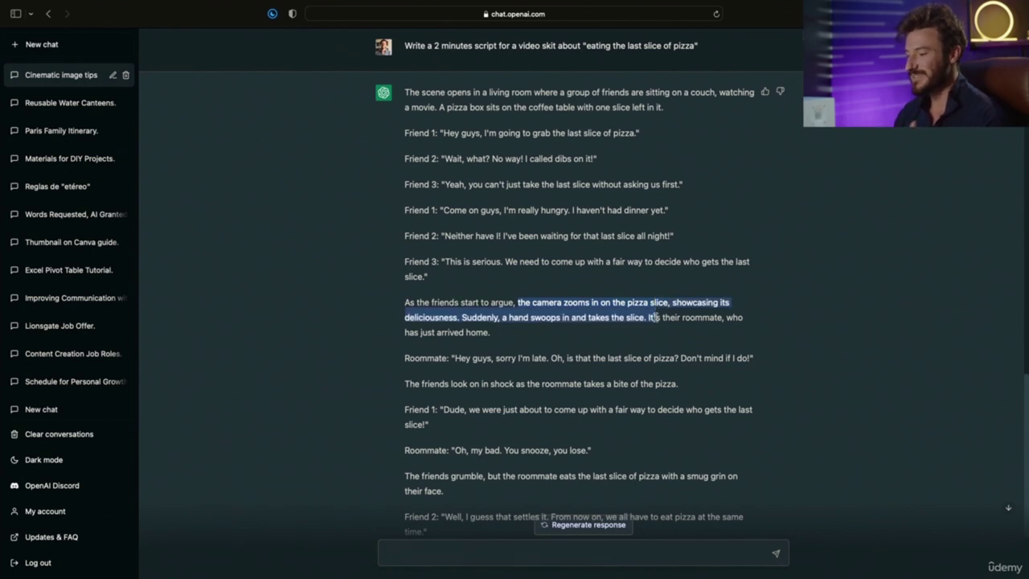
{"action": "left_click", "coordinate": [473, 315]}
{"action": "left_click_drag", "start_coordinate": [487, 317], "coordinate": [665, 318]}
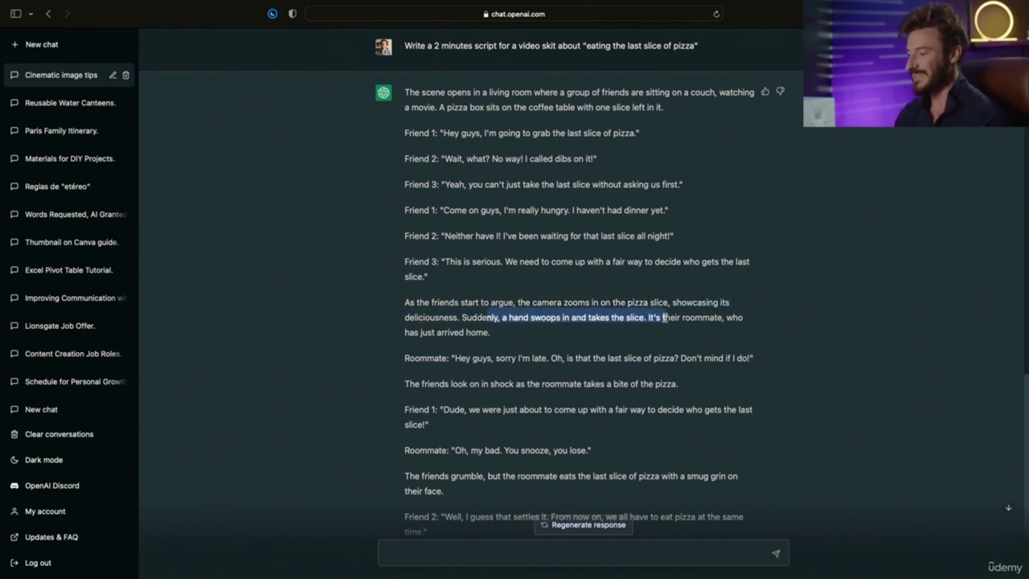
{"action": "left_click", "coordinate": [630, 317]}
{"action": "left_click_drag", "start_coordinate": [412, 333], "coordinate": [488, 332]}
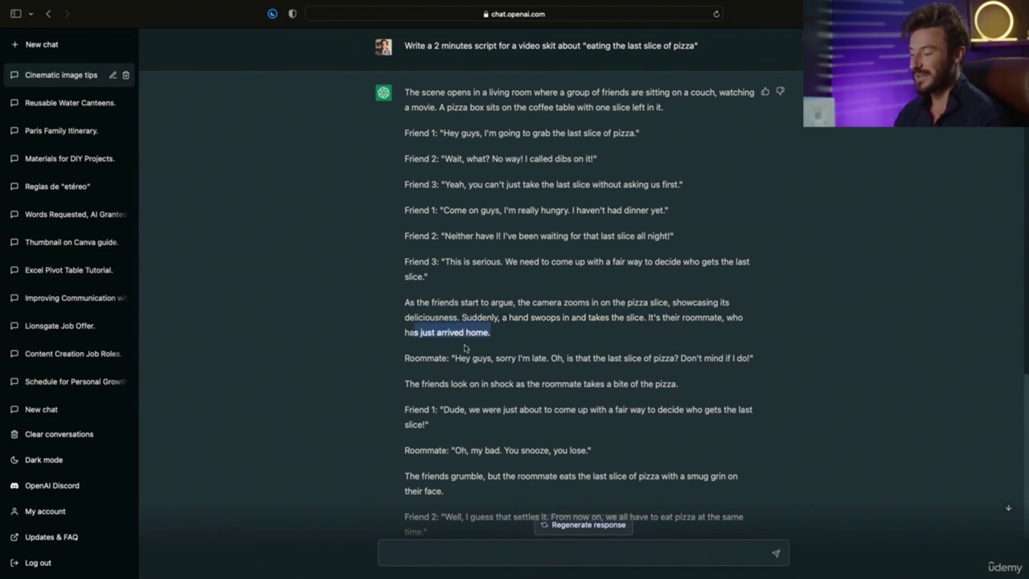
{"action": "left_click_drag", "start_coordinate": [419, 358], "coordinate": [727, 362]}
{"action": "scroll", "coordinate": [643, 356], "scroll_direction": "down", "scroll_amount": 1}
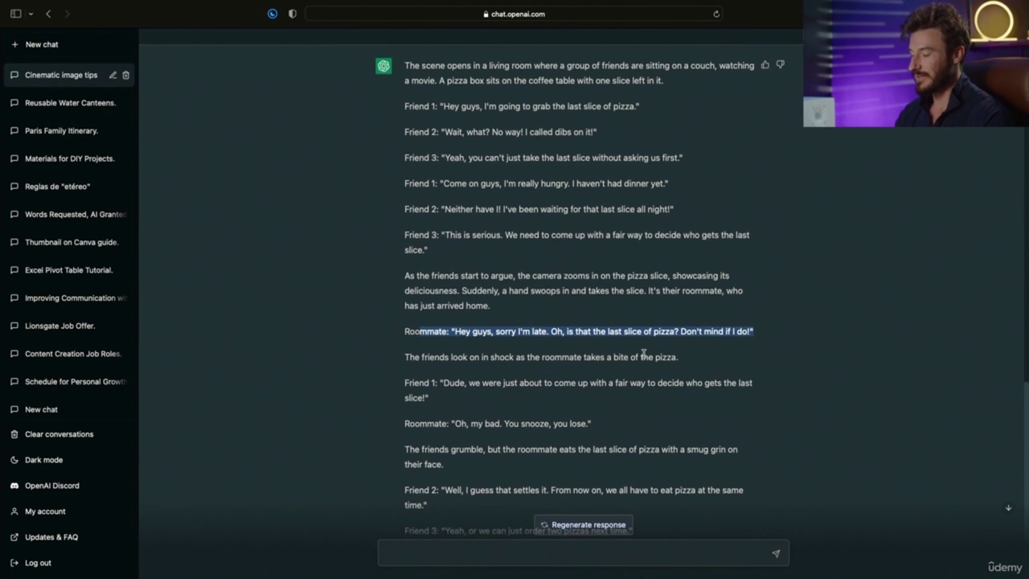
Step: Submit the prompt "change friend 1's name to josh and friend 2 name to Paul and friend 3 name to Steve"
{"action": "left_click", "coordinate": [415, 546]}
{"action": "type", "text": "change frien"}
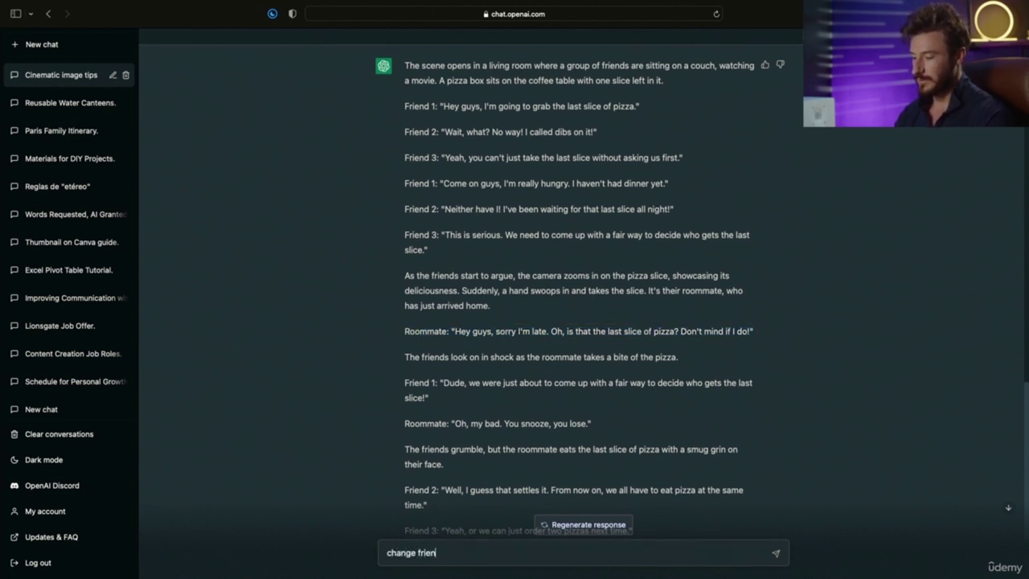
{"action": "type", "text": "d 1's name to josh"}
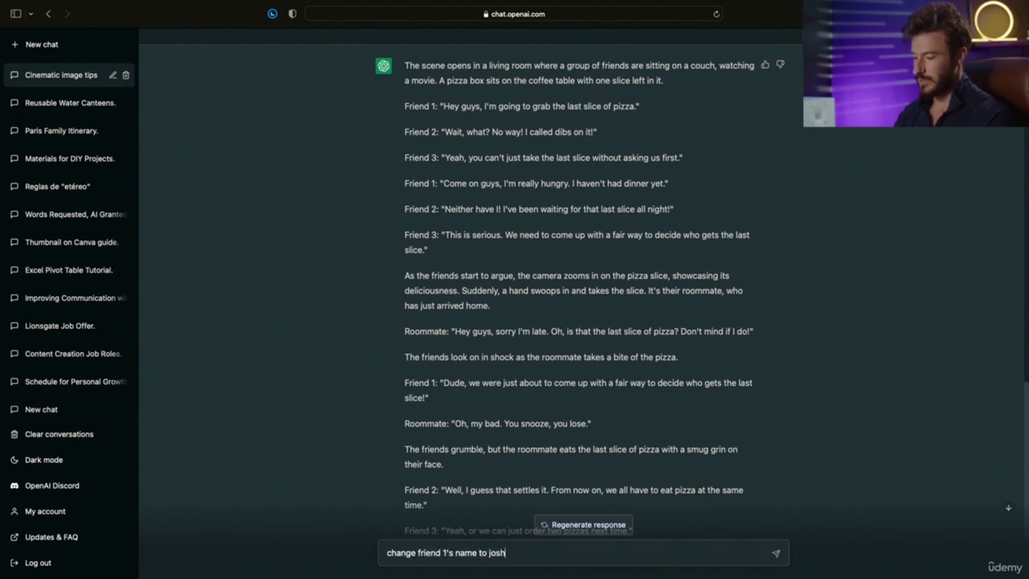
{"action": "type", "text": " and friend"}
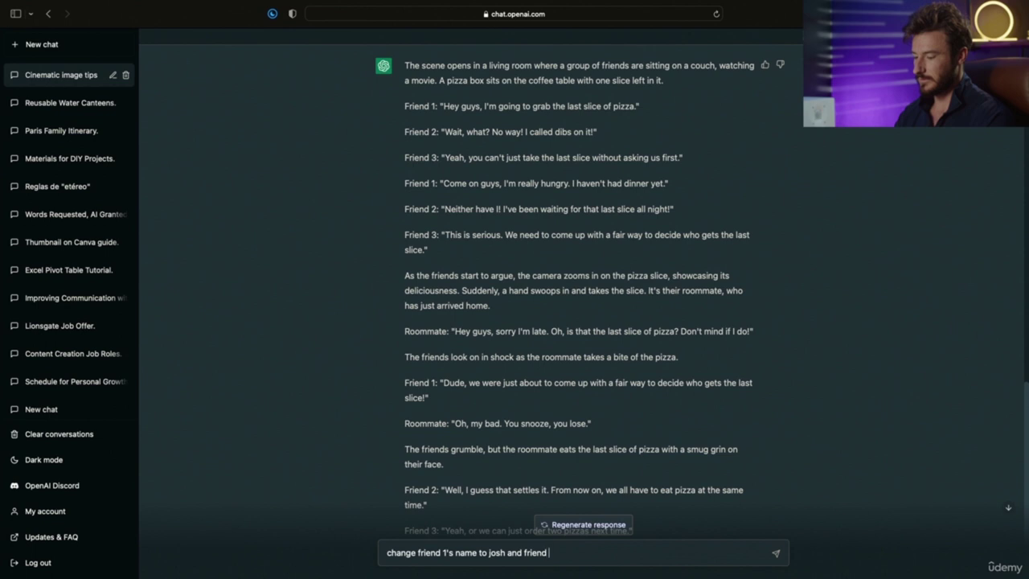
{"action": "type", "text": " 2 name to paul"}
{"action": "key", "text": "BackSpace"}
{"action": "key", "text": "BackSpace"}
{"action": "key", "text": "BackSpace"}
{"action": "key", "text": "BackSpace"}
{"action": "type", "text": "Paul and friend 3 name to"}
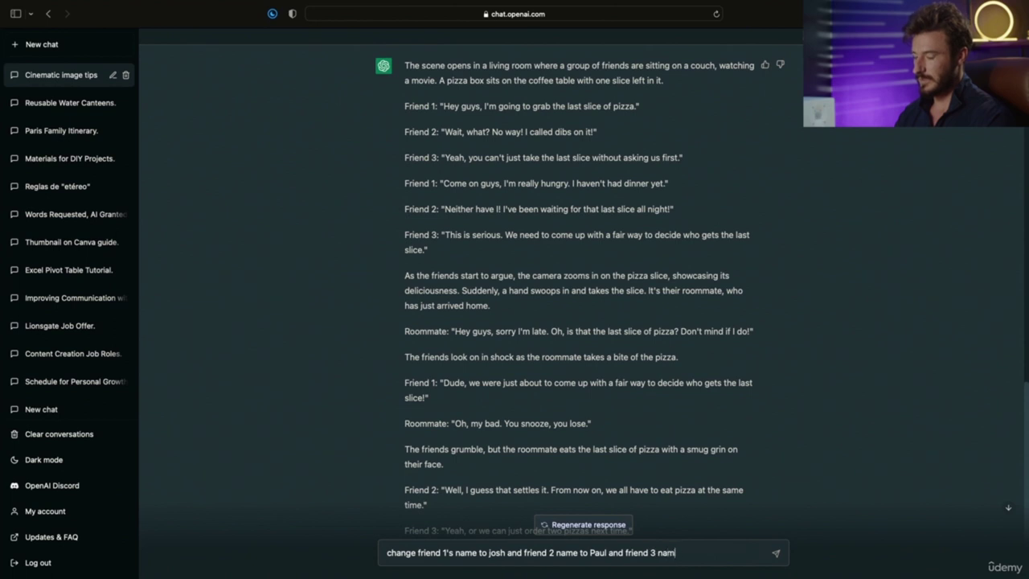
{"action": "type", "text": " Steve"}
{"action": "key", "text": "Return"}
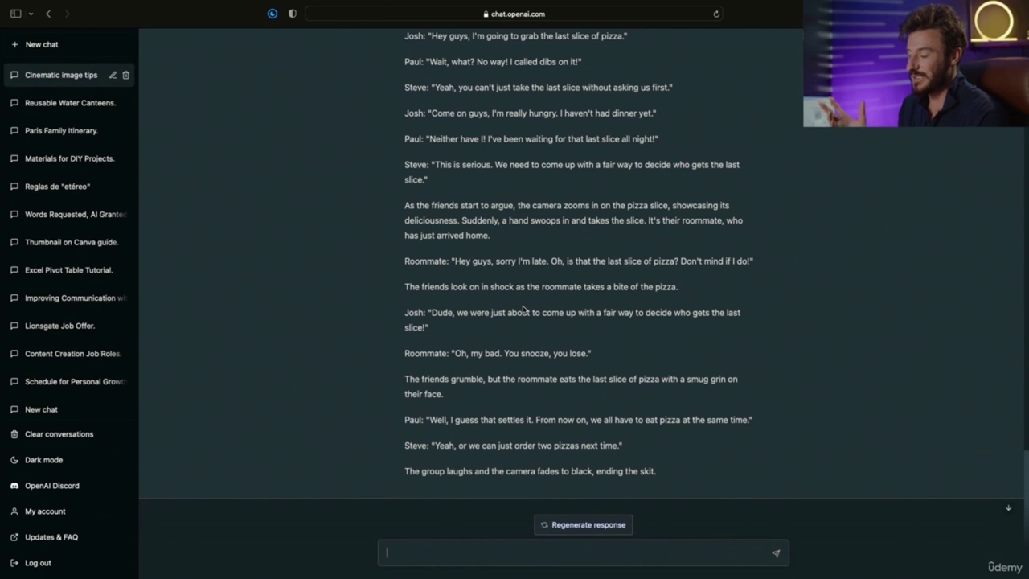
Step: Submit "write 3 different 15 second tik tons permitting my reusable water canteen. make it funny and memorable" and highlight the third idea
{"action": "scroll", "coordinate": [524, 310], "scroll_direction": "up", "scroll_amount": 2}
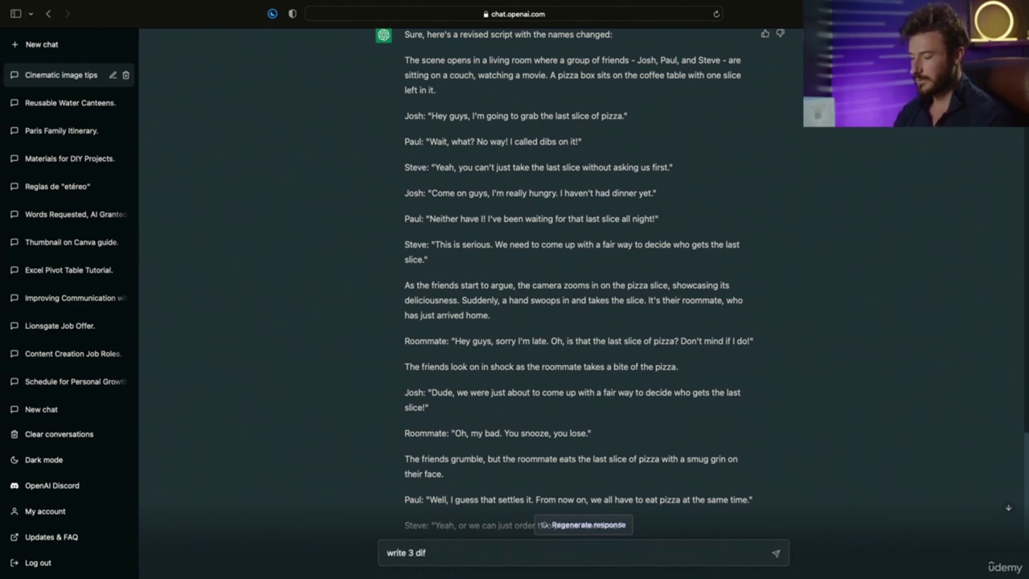
{"action": "type", "text": "ferent 15 second tie tok"}
{"action": "key", "text": "BackSpace"}
{"action": "key", "text": "BackSpace"}
{"action": "key", "text": "BackSpace"}
{"action": "key", "text": "BackSpace"}
{"action": "key", "text": "BackSpace"}
{"action": "type", "text": "k tok"}
{"action": "key", "text": "BackSpace"}
{"action": "type", "text": "ns permitting "}
{"action": "type", "text": "my "}
{"action": "type", "text": "w"}
{"action": "key", "text": "BackSpace"}
{"action": "type", "text": "reusable "}
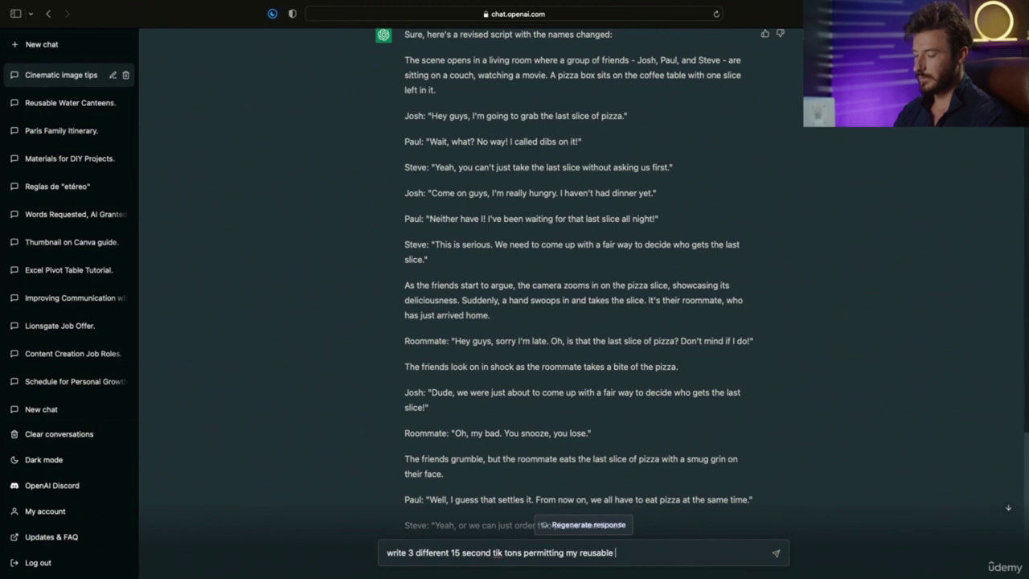
{"action": "type", "text": "water cantee"}
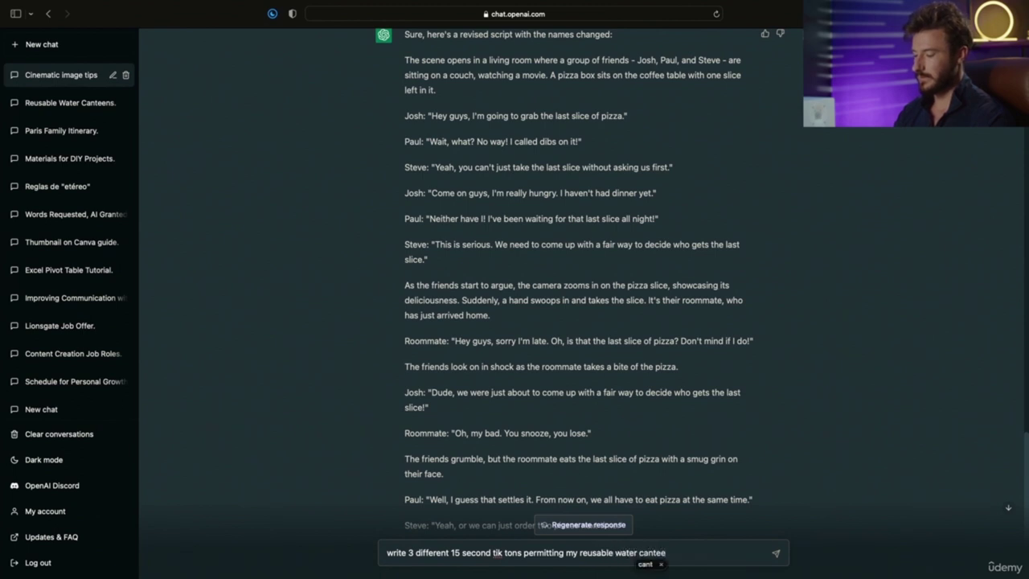
{"action": "type", "text": "n. make it funny and "}
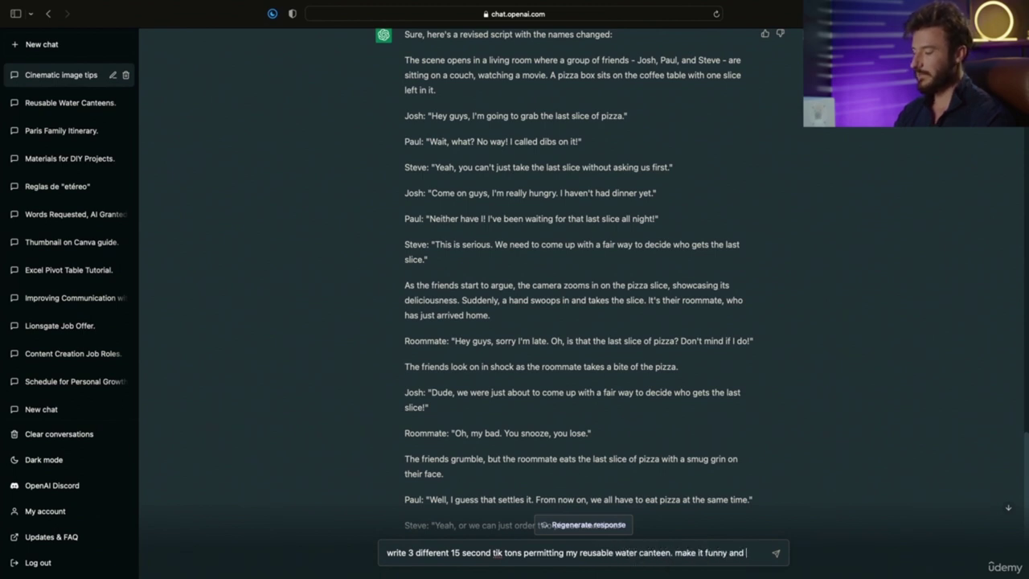
{"action": "type", "text": "memorable"}
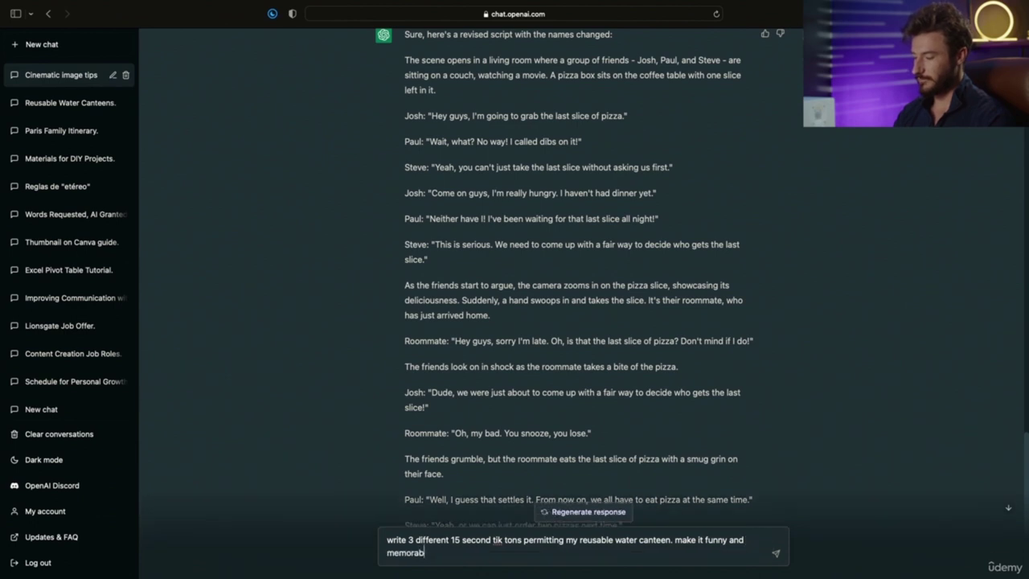
{"action": "key", "text": "Return"}
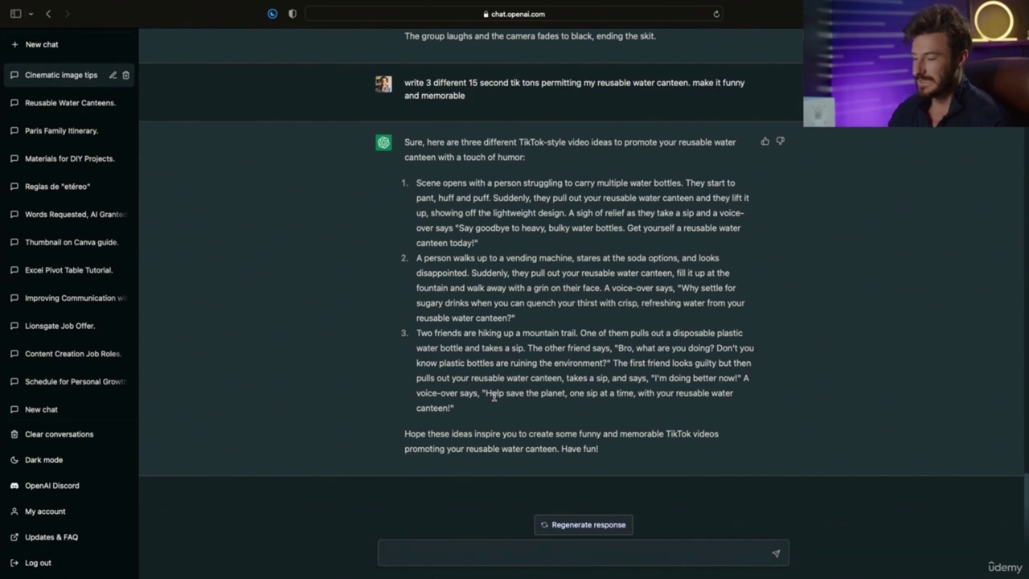
{"action": "left_click_drag", "start_coordinate": [456, 408], "coordinate": [406, 334]}
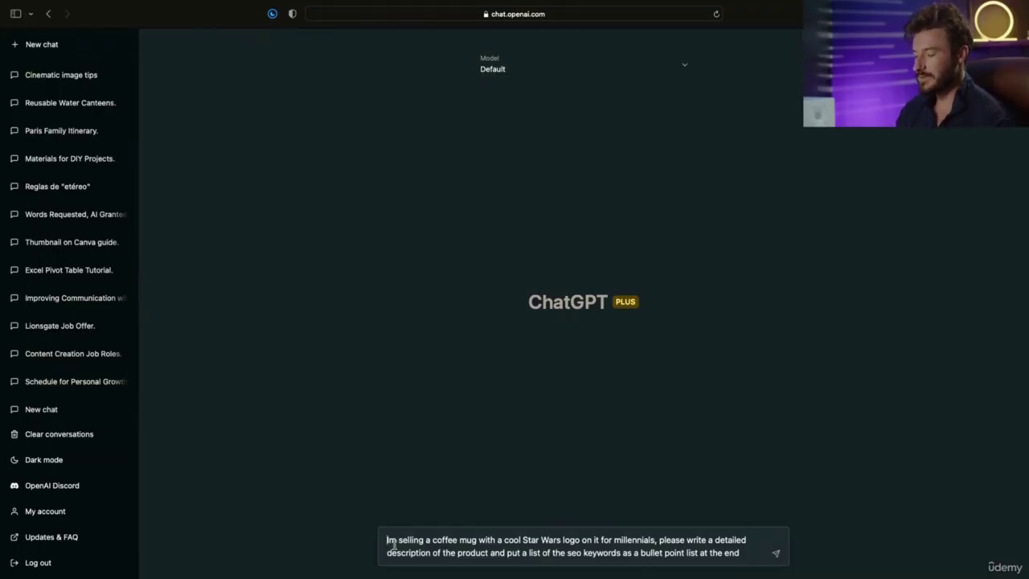
Step: In a new chat, submit a prompt requesting a detailed Star Wars logo coffee mug description for millennials, ending with a bullet list of SEO keywords
{"action": "left_click_drag", "start_coordinate": [430, 539], "coordinate": [637, 540]}
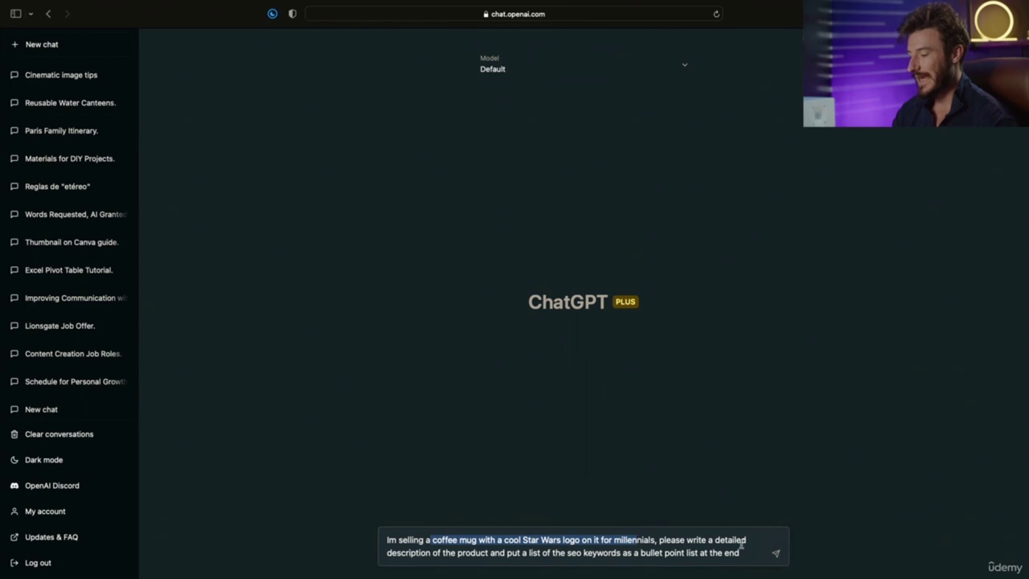
{"action": "left_click", "coordinate": [743, 546]}
{"action": "key", "text": "Return"}
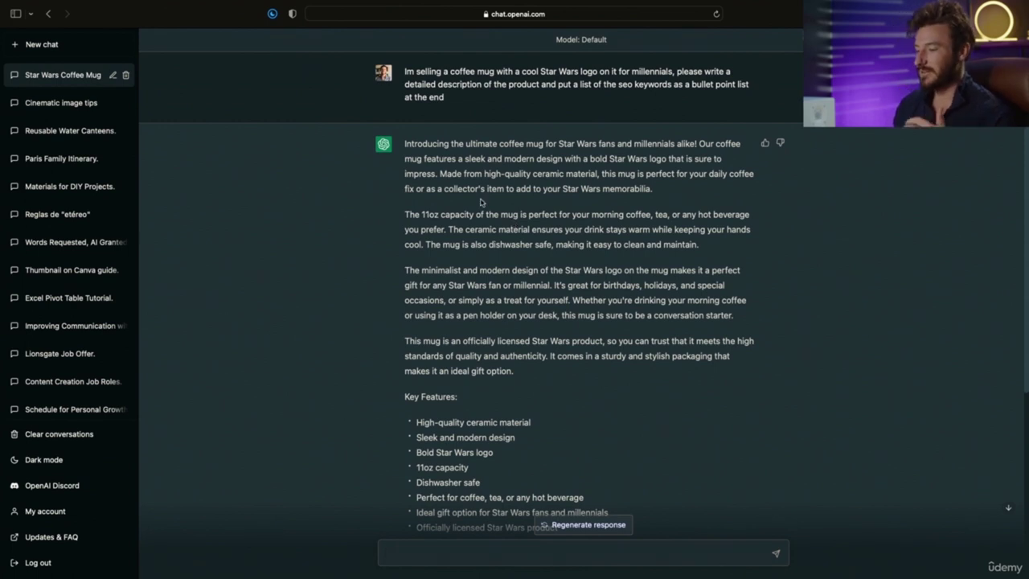
Step: Review the mug's product description, highlighting the first key features and the SEO keywords list
{"action": "scroll", "coordinate": [490, 209], "scroll_direction": "down", "scroll_amount": 1}
{"action": "scroll", "coordinate": [490, 210], "scroll_direction": "down", "scroll_amount": 5}
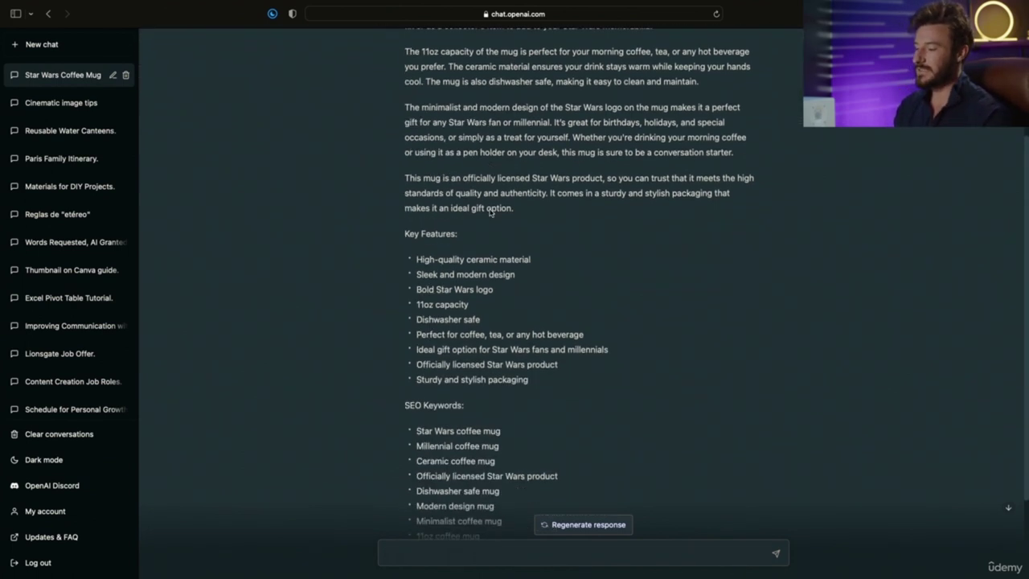
{"action": "left_click_drag", "start_coordinate": [438, 172], "coordinate": [531, 194]}
{"action": "left_click_drag", "start_coordinate": [456, 343], "coordinate": [530, 480]}
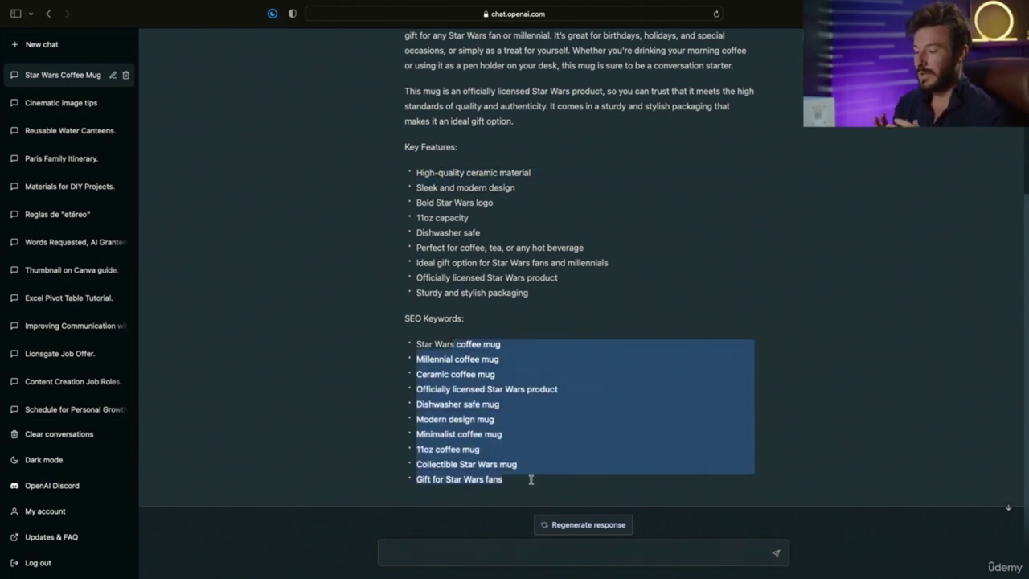
Step: Submit a prompt for 3 YouTube ideas promoting the mug, filmed with 2 friends, in the storytelling style of George Lucas
{"action": "type", "text": "I want to promote this product on Youtube, come up with 3 ideas that i can film with 2 of my friends about the product. Make the ideas in the storytelling style of George Lucas"}
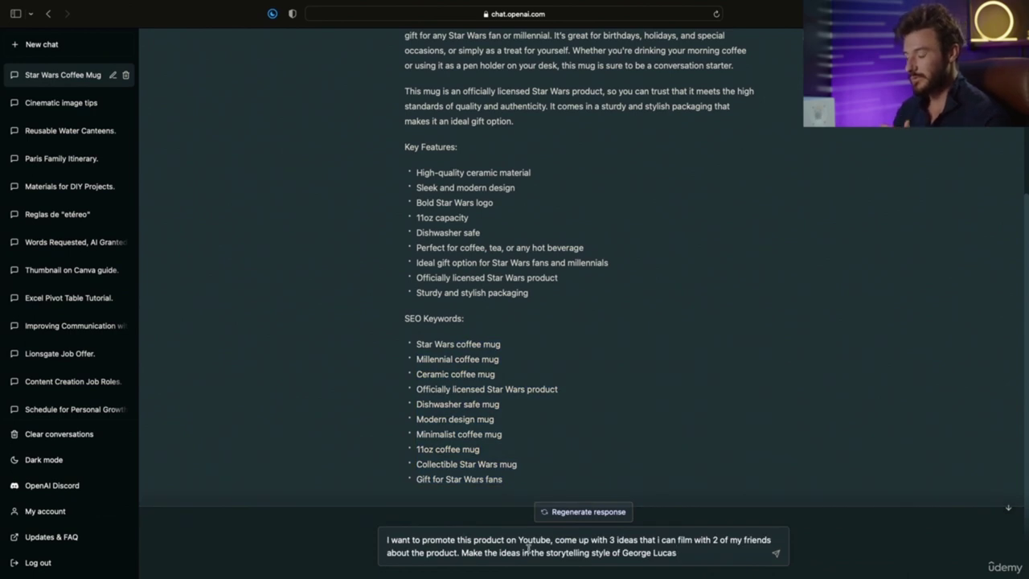
{"action": "left_click_drag", "start_coordinate": [577, 540], "coordinate": [638, 540]}
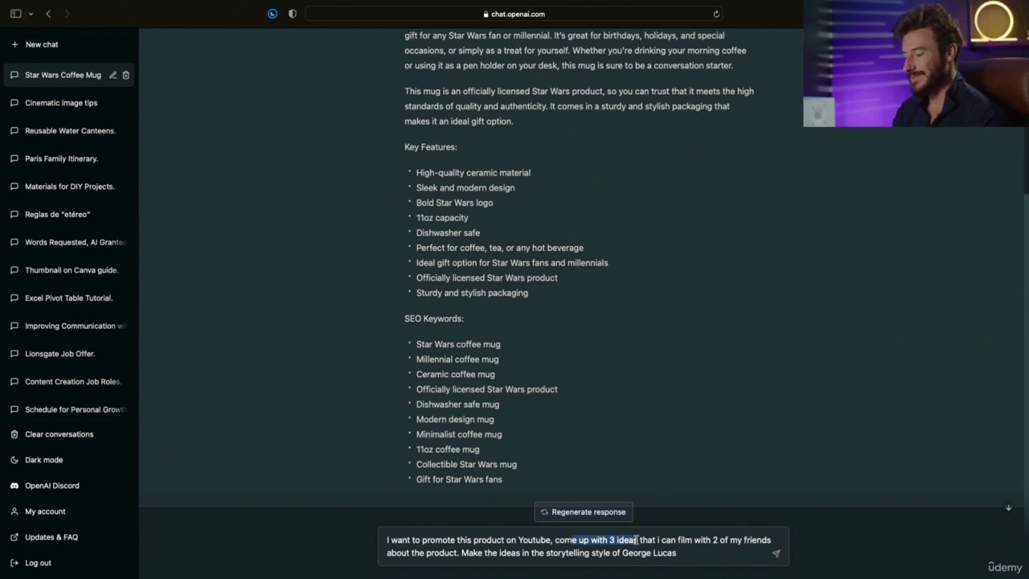
{"action": "left_click", "coordinate": [499, 552]}
{"action": "type", "text": "3"}
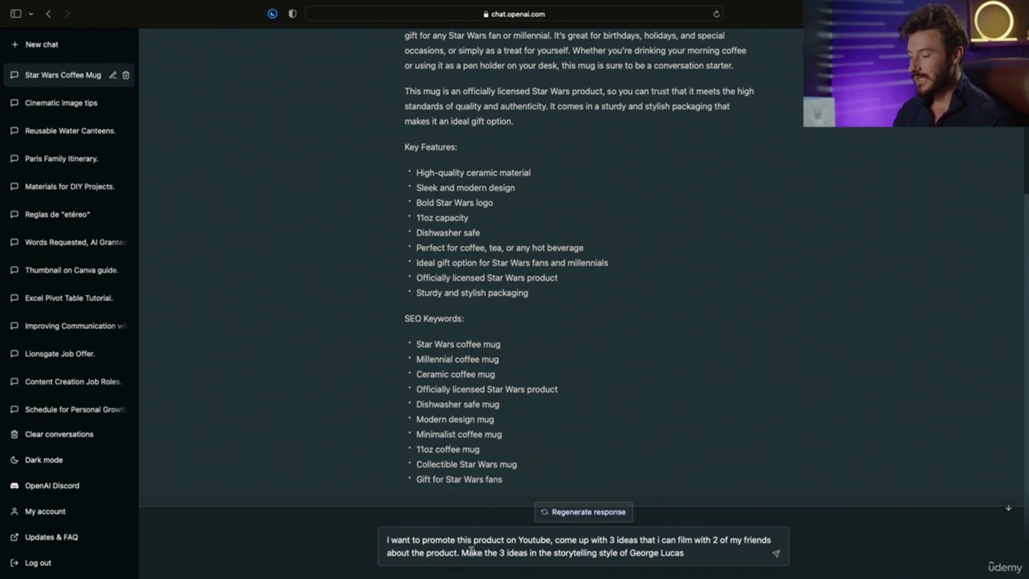
{"action": "left_click_drag", "start_coordinate": [461, 553], "coordinate": [619, 553]}
{"action": "left_click", "coordinate": [688, 554]}
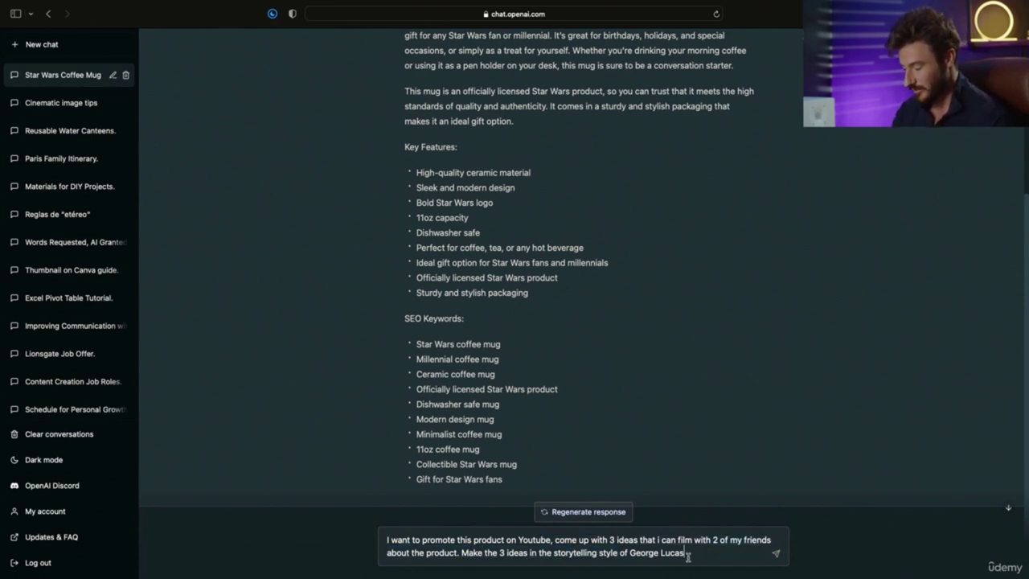
{"action": "key", "text": "Return"}
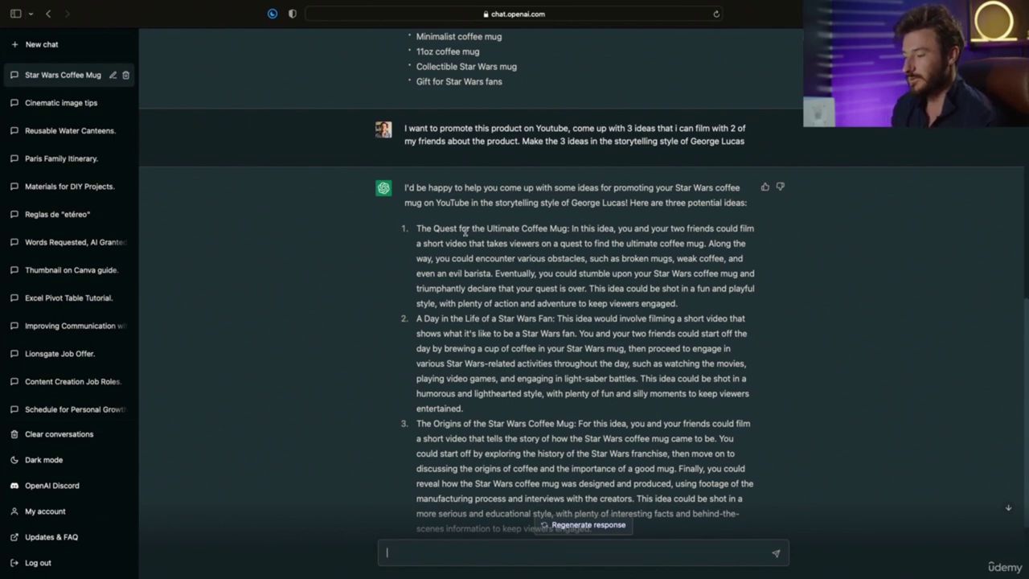
Step: Read through the first video idea, "The Quest for the Ultimate Coffee Mug", highlighting its plot sentences
{"action": "left_click_drag", "start_coordinate": [420, 229], "coordinate": [685, 229]}
{"action": "left_click_drag", "start_coordinate": [472, 243], "coordinate": [651, 242]}
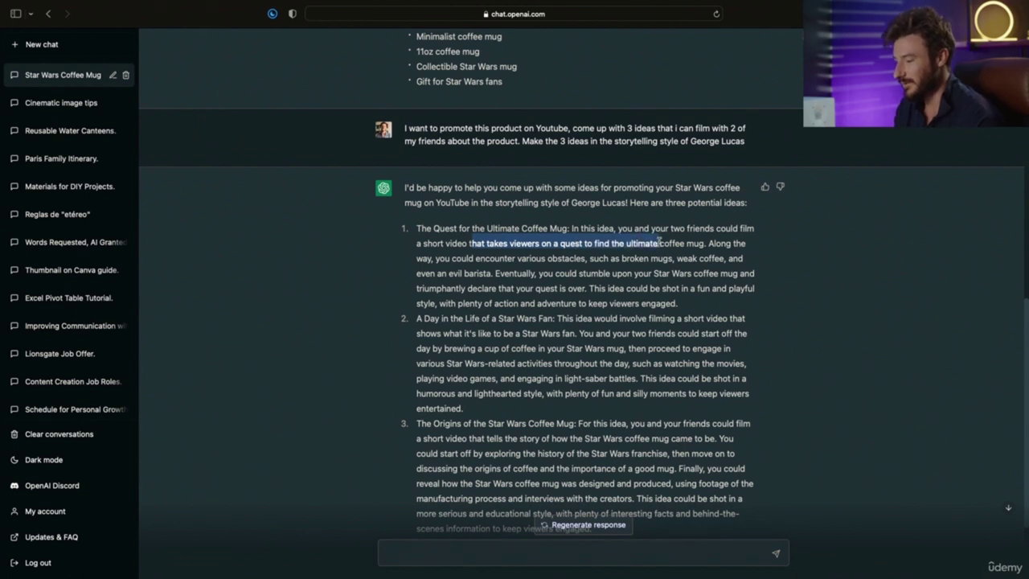
{"action": "left_click_drag", "start_coordinate": [435, 258], "coordinate": [723, 259]}
{"action": "left_click_drag", "start_coordinate": [466, 274], "coordinate": [512, 299]}
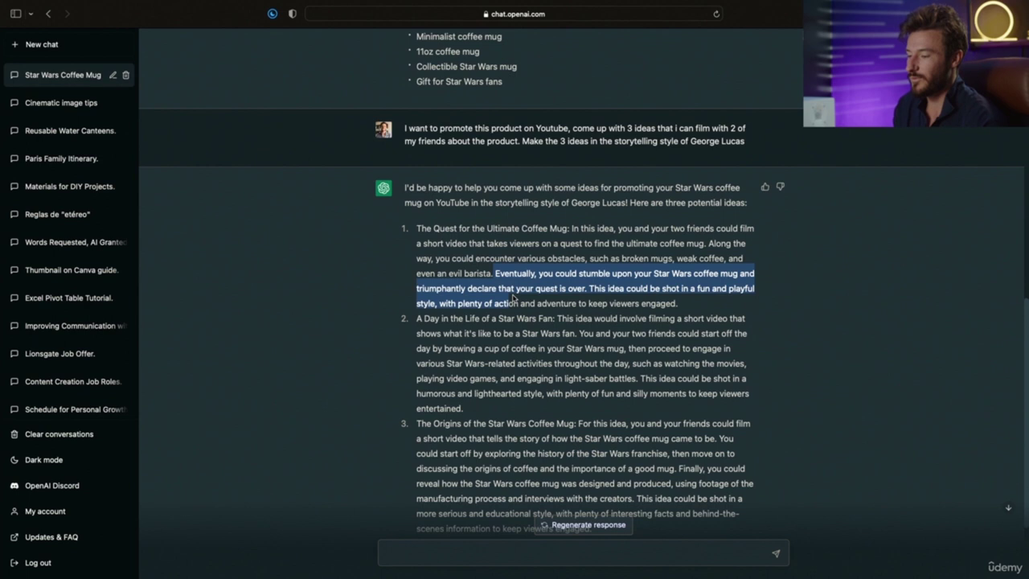
{"action": "left_click", "coordinate": [690, 302]}
Step: Submit the prompt "write a 60 second script on bullet point 1" and highlight a line near the script's end
{"action": "scroll", "coordinate": [691, 302], "scroll_direction": "down", "scroll_amount": 3}
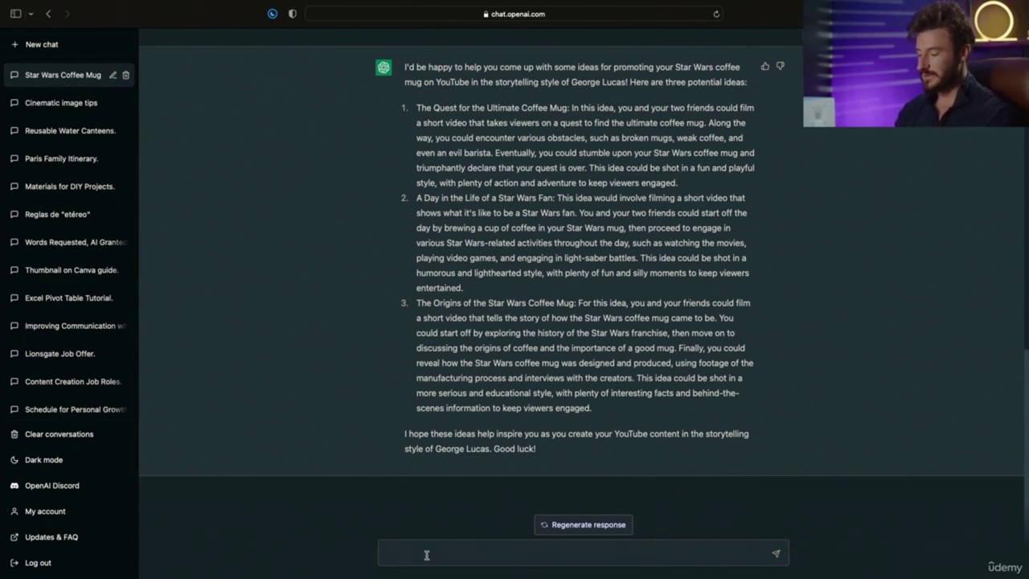
{"action": "type", "text": "writ"}
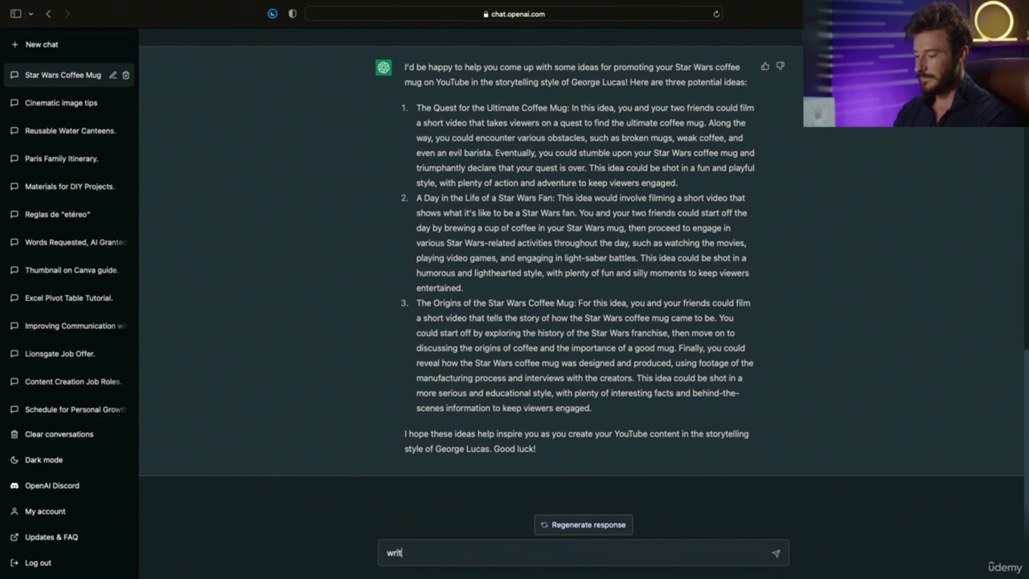
{"action": "type", "text": "e a 60 second script on "}
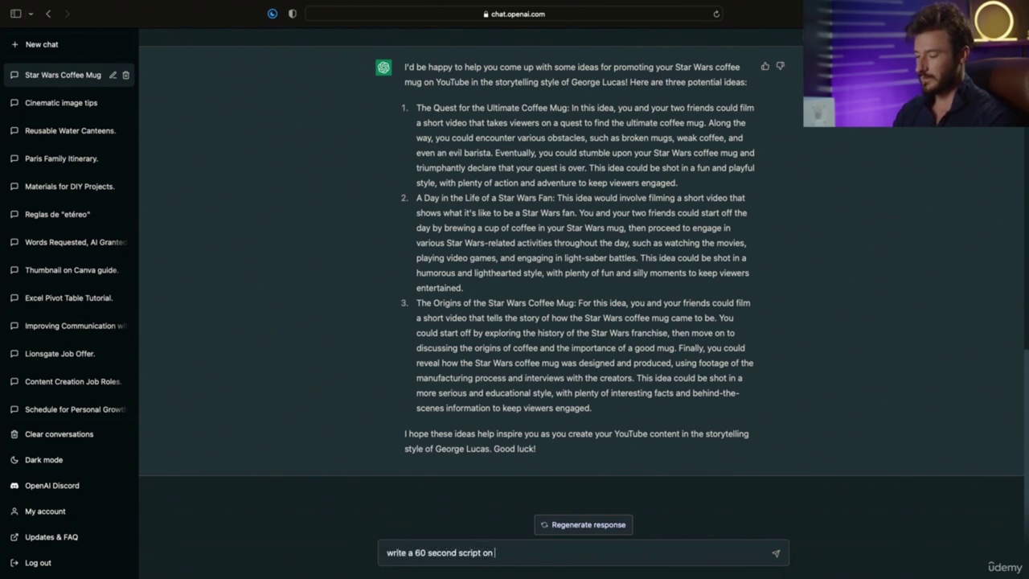
{"action": "type", "text": "bullet point 1"}
{"action": "key", "text": "Return"}
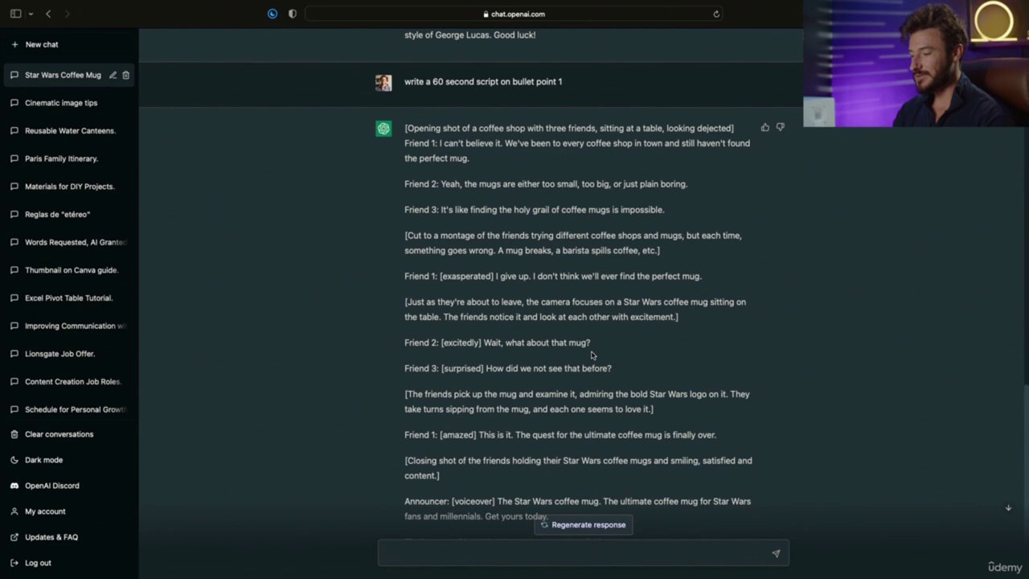
{"action": "scroll", "coordinate": [591, 355], "scroll_direction": "down", "scroll_amount": 3}
{"action": "left_click_drag", "start_coordinate": [409, 448], "coordinate": [600, 447]}
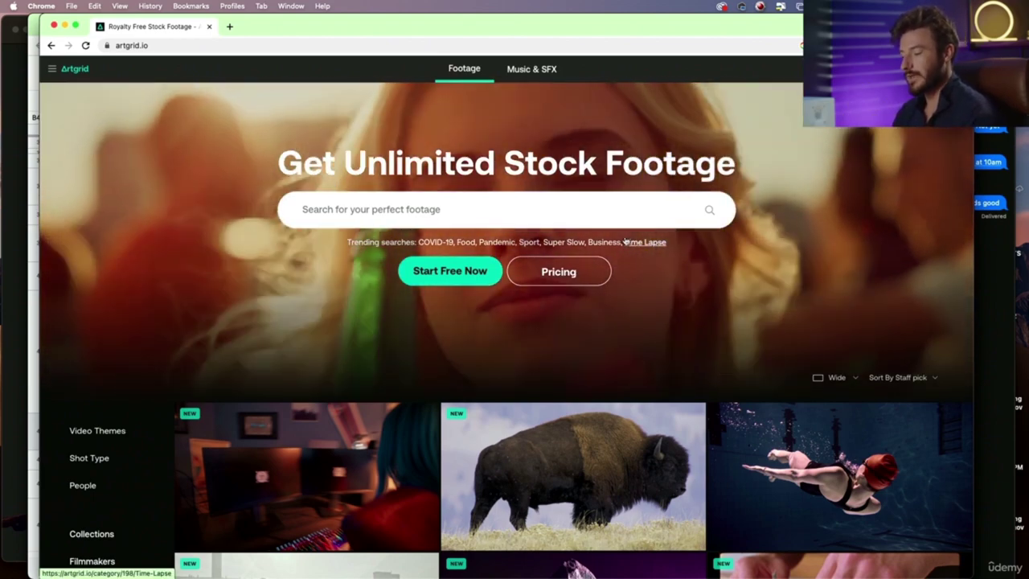
Step: Browse the stock footage clips on the Artgrid homepage in Chrome
{"action": "scroll", "coordinate": [547, 277], "scroll_direction": "down", "scroll_amount": 5}
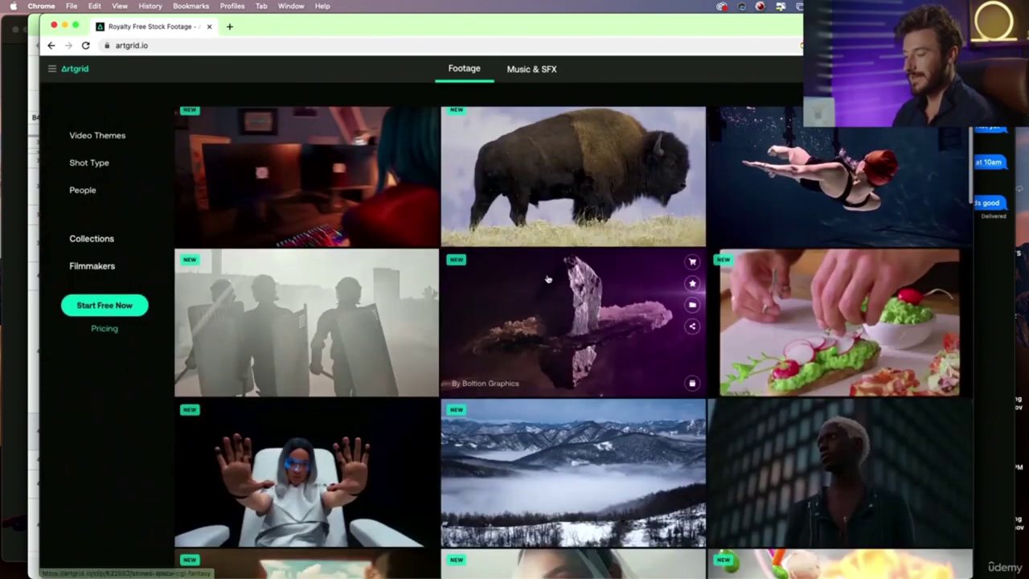
{"action": "scroll", "coordinate": [547, 279], "scroll_direction": "down", "scroll_amount": 1}
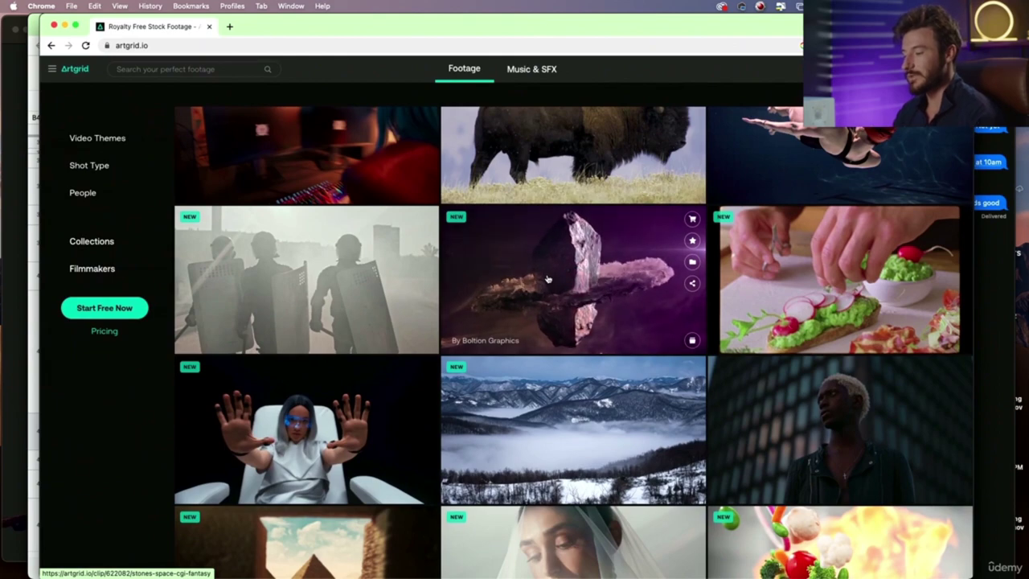
{"action": "scroll", "coordinate": [546, 278], "scroll_direction": "down", "scroll_amount": 6}
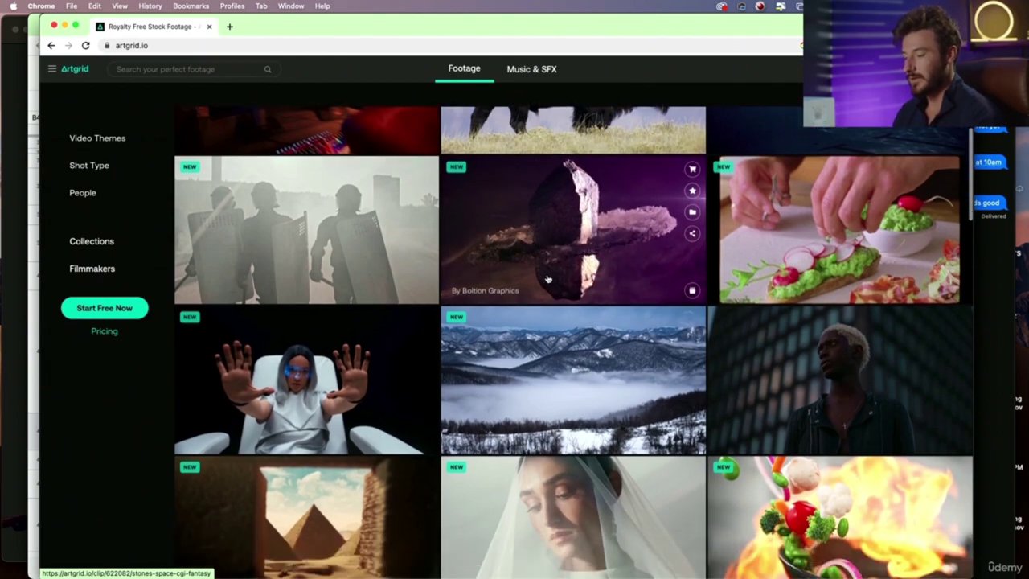
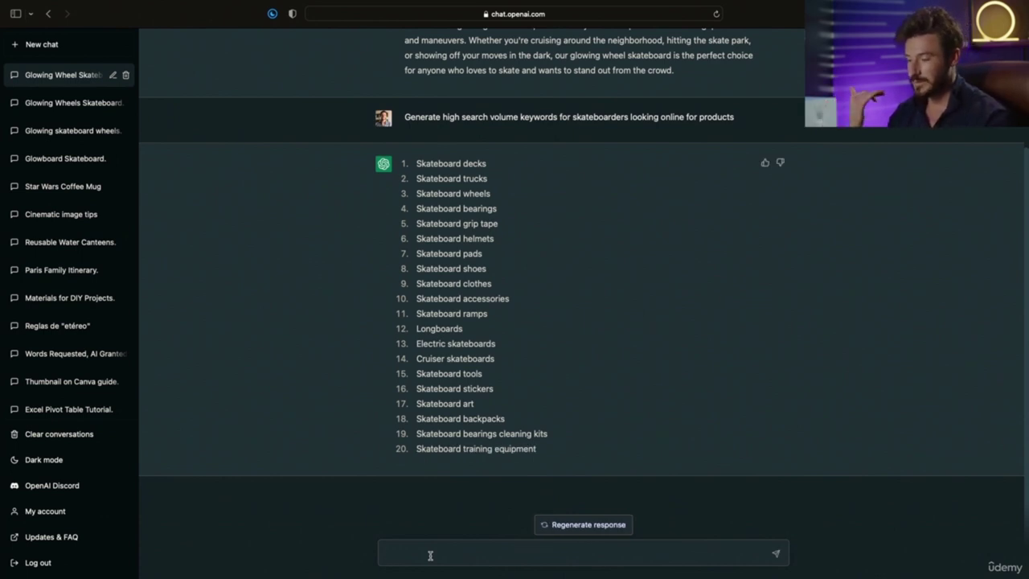
Step: In the glowing wheel skateboard chat, submit "remove the words skateboard and skateboards" to shorten the keyword list
{"action": "type", "text": "rem"}
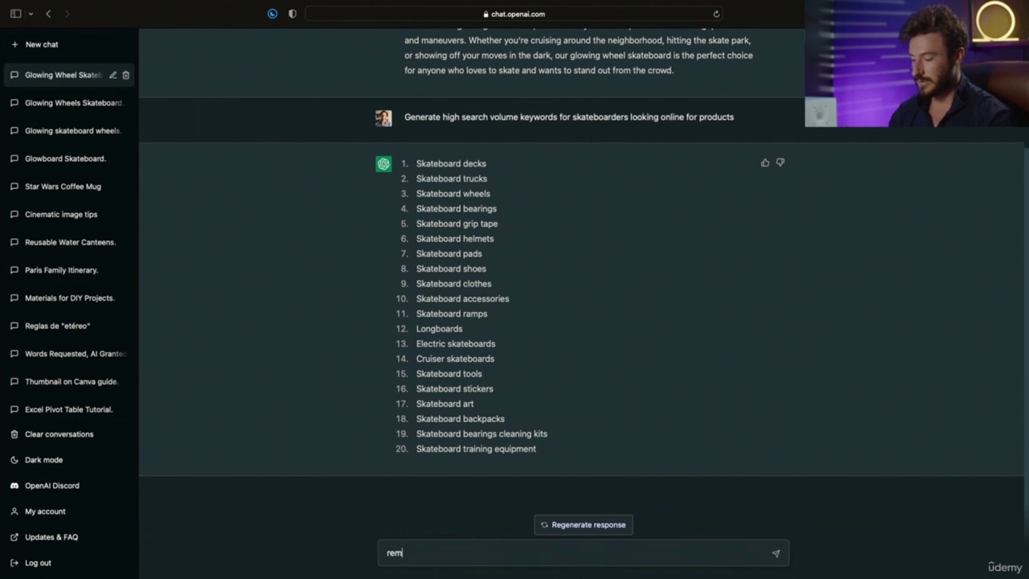
{"action": "type", "text": "ove the words skateboard and skateboards"}
{"action": "key", "text": "Return"}
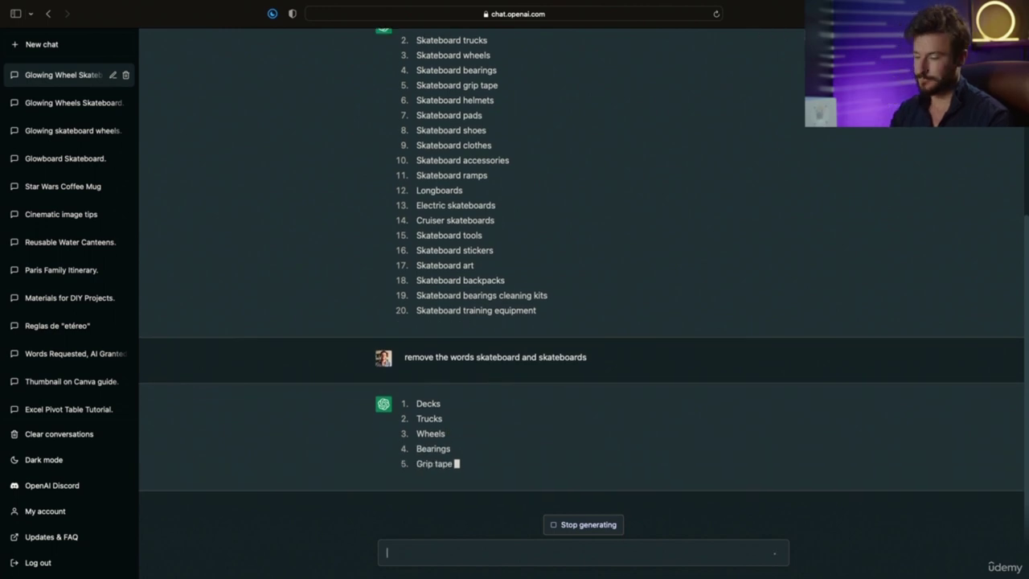
Step: Submit "now optimize my initial product description with the following keywords:" followed by the copied list from Decks to Training equipment
{"action": "type", "text": "now optimize my initial product description with the following keywords"}
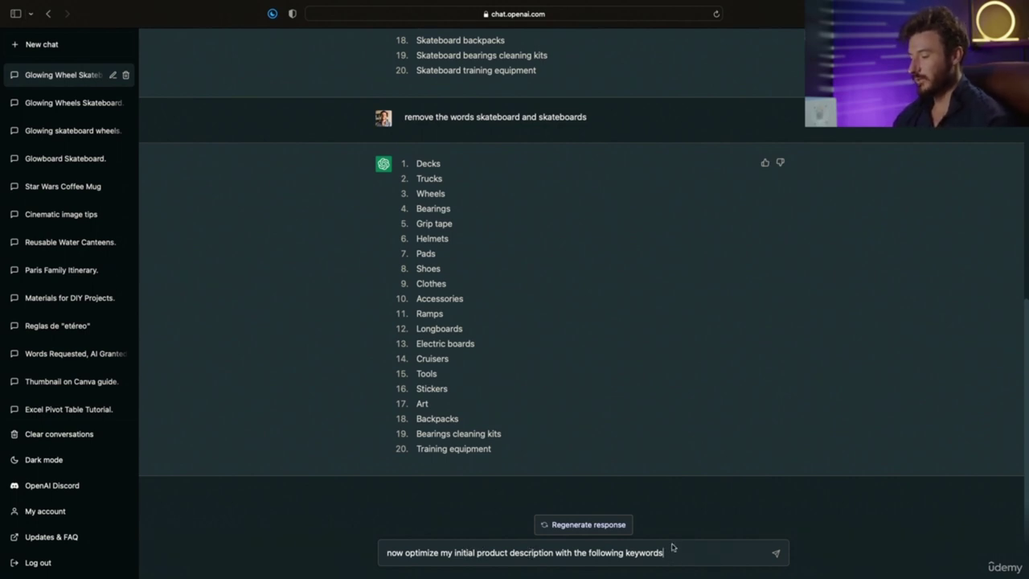
{"action": "type", "text": ":"}
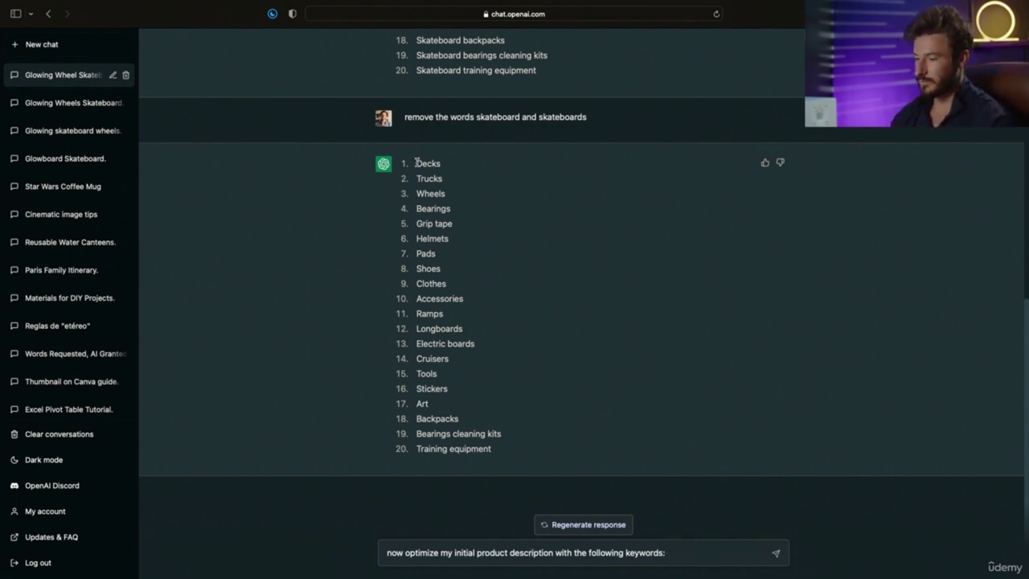
{"action": "left_click_drag", "start_coordinate": [414, 163], "coordinate": [561, 452]}
{"action": "key", "text": "super+c"}
{"action": "left_click", "coordinate": [723, 558]}
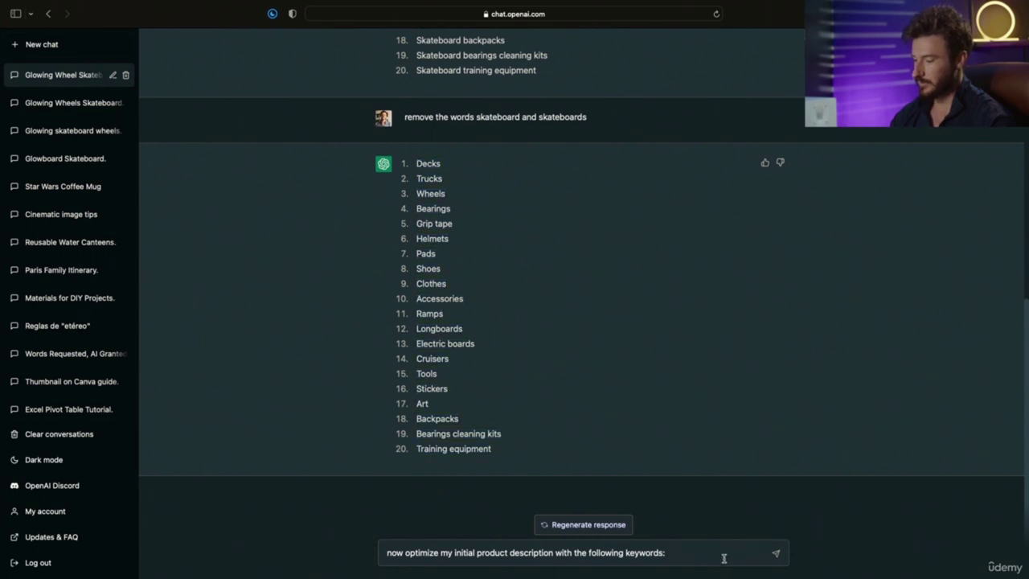
{"action": "key", "text": "shift+Return"}
{"action": "key", "text": "super+v"}
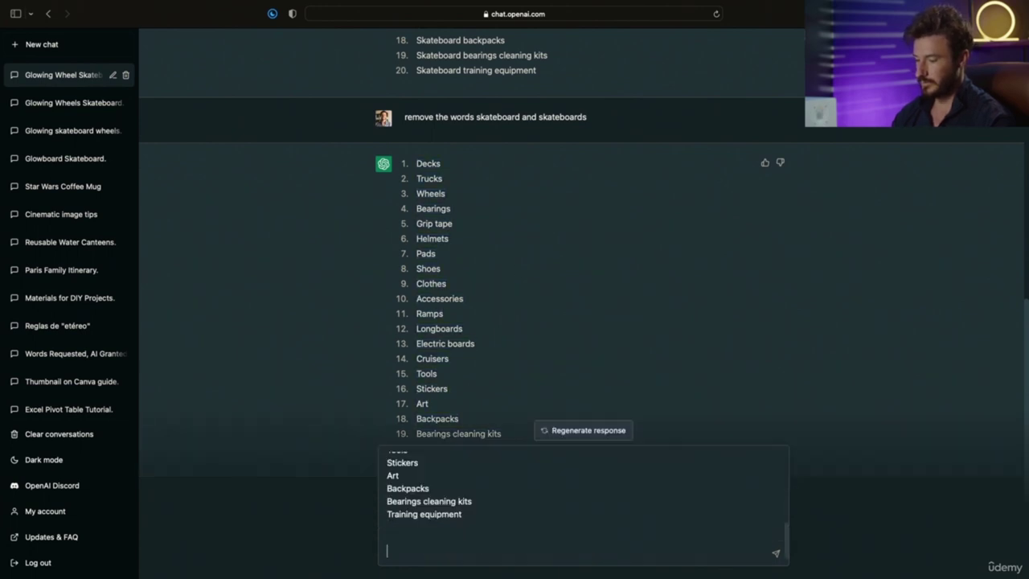
{"action": "key", "text": "Return"}
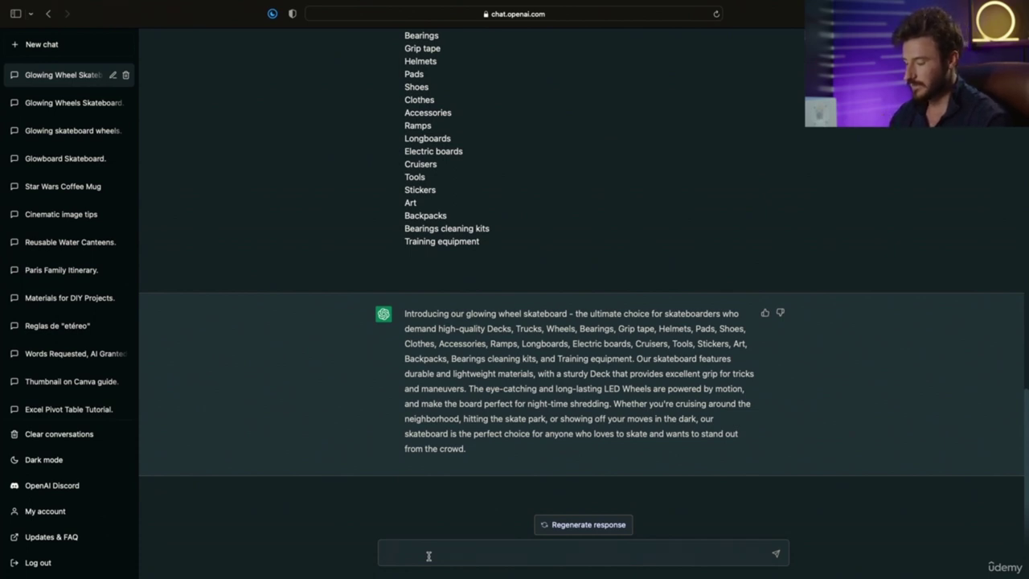
Step: Submit the prompt "Suggest content topics that are likely to perform well in organic search"
{"action": "type", "text": "Suggest content topics that are likely to perform well in organic search"}
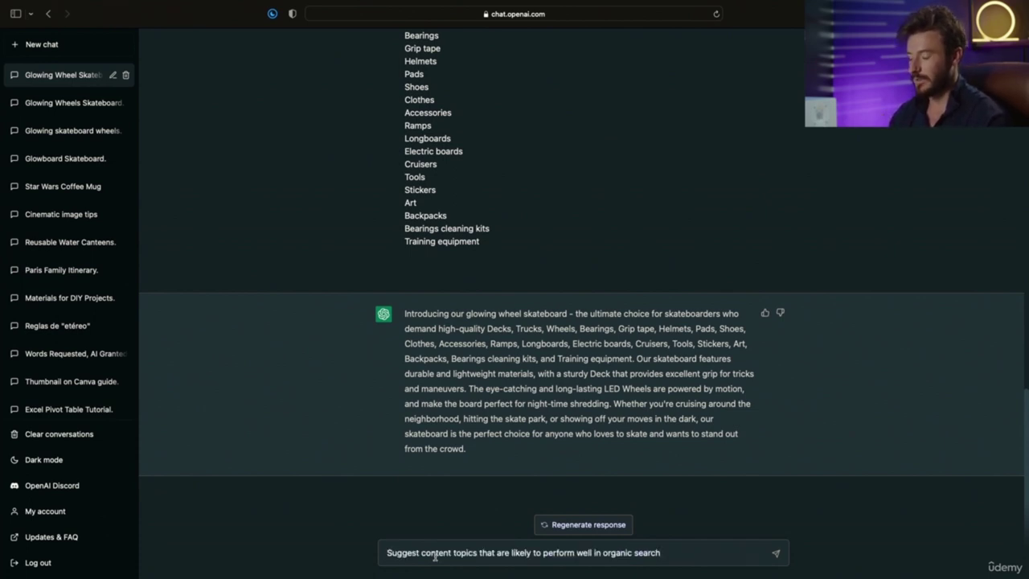
{"action": "left_click_drag", "start_coordinate": [406, 553], "coordinate": [452, 553]}
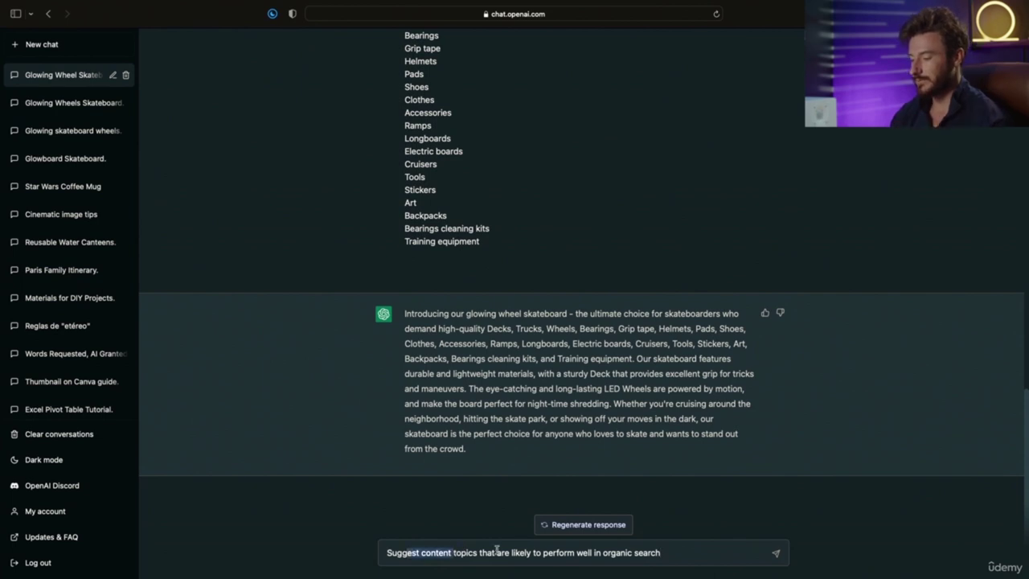
{"action": "left_click", "coordinate": [677, 556]}
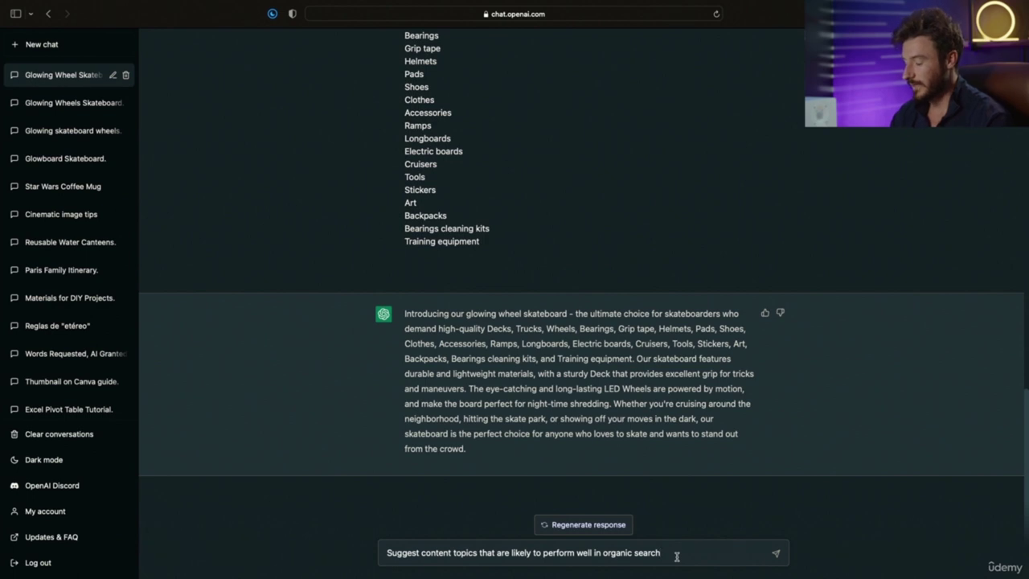
{"action": "key", "text": "Return"}
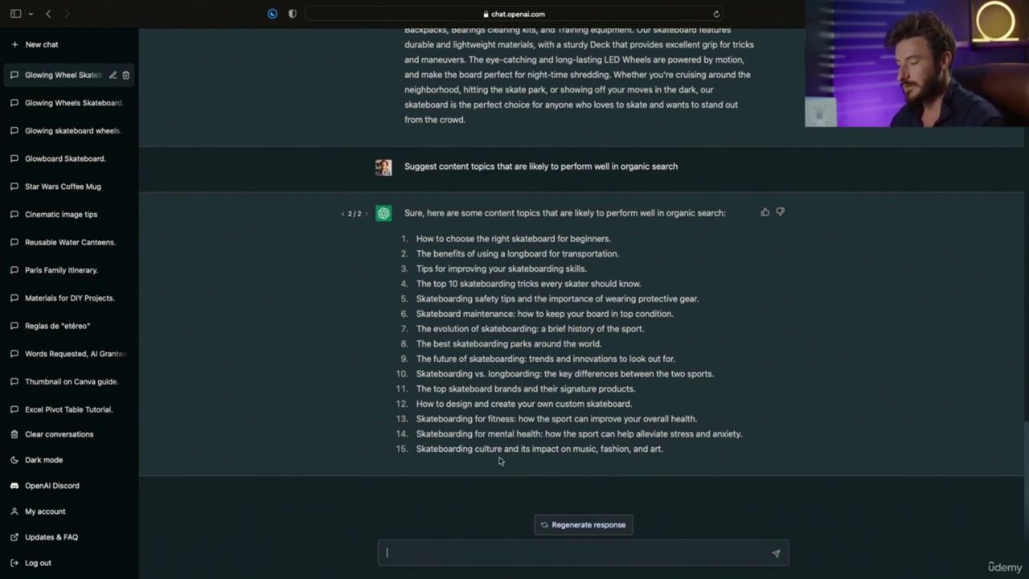
Step: Submit a prompt to analyze competitors' keywords and optimize content to beat them in the search rankings, highlighting the suggested research tools
{"action": "type", "text": "analyze my competitors' keywords to determine what they are targeting and how to optimize my content to beat them in the search rankings"}
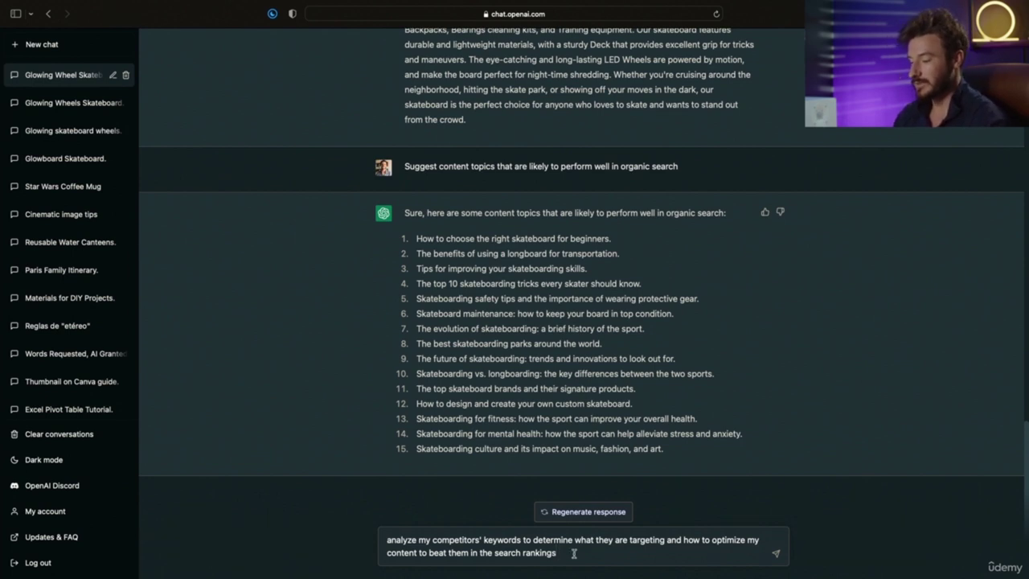
{"action": "key", "text": "Return"}
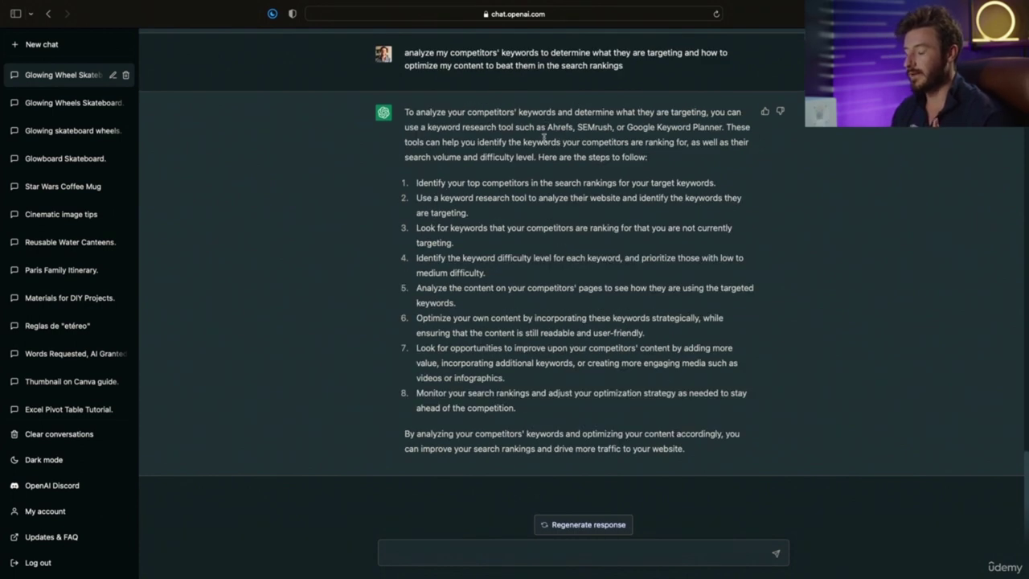
{"action": "left_click_drag", "start_coordinate": [546, 127], "coordinate": [728, 127]}
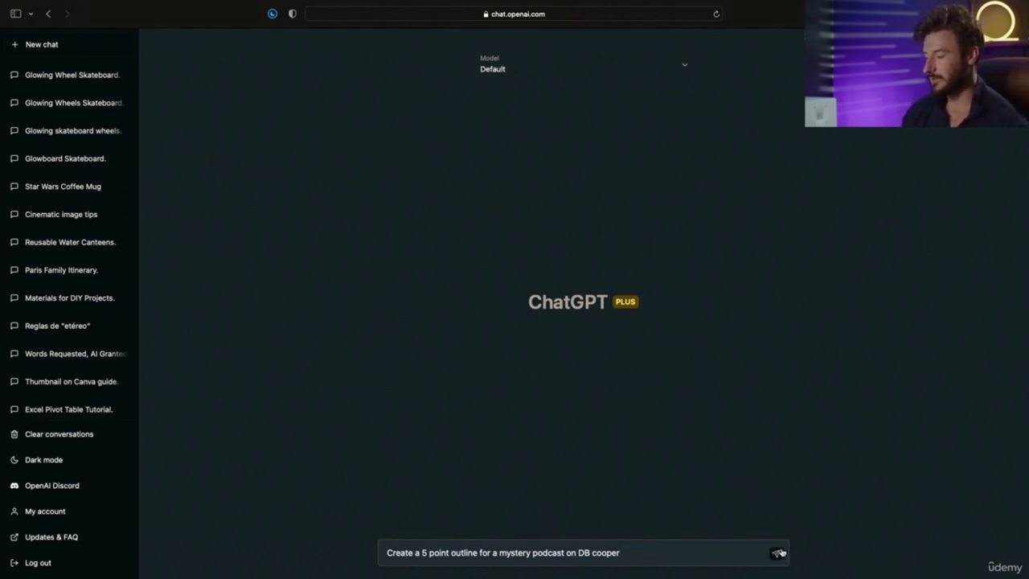
Step: Submit "Create a 5 point outline for a mystery podcast on DB cooper" and highlight parts of the first point, Introduction to the Case
{"action": "left_click", "coordinate": [778, 555]}
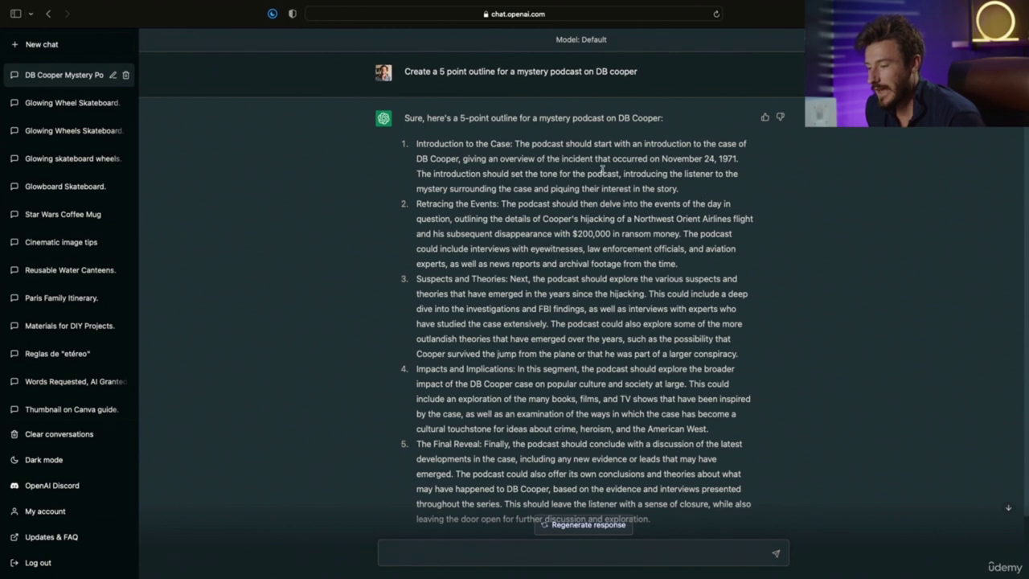
{"action": "left_click_drag", "start_coordinate": [518, 144], "coordinate": [643, 142]}
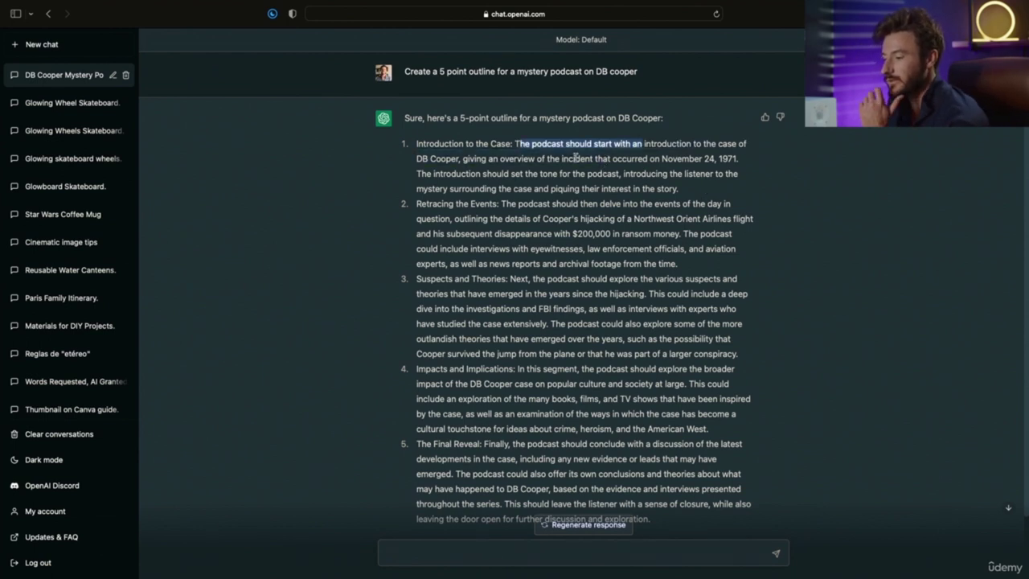
{"action": "left_click_drag", "start_coordinate": [462, 158], "coordinate": [669, 158]}
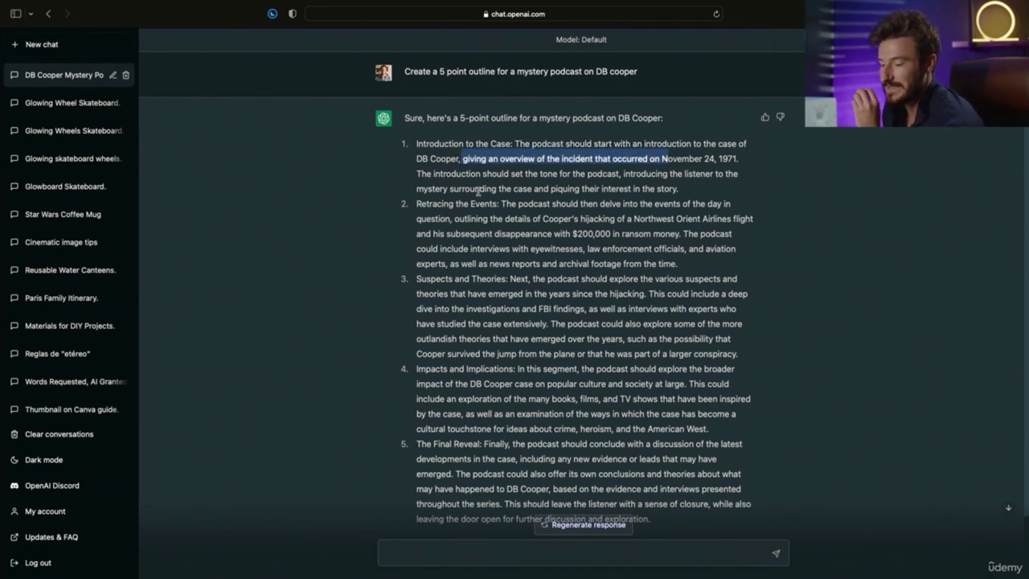
{"action": "left_click", "coordinate": [442, 175]}
{"action": "left_click_drag", "start_coordinate": [441, 176], "coordinate": [641, 171]}
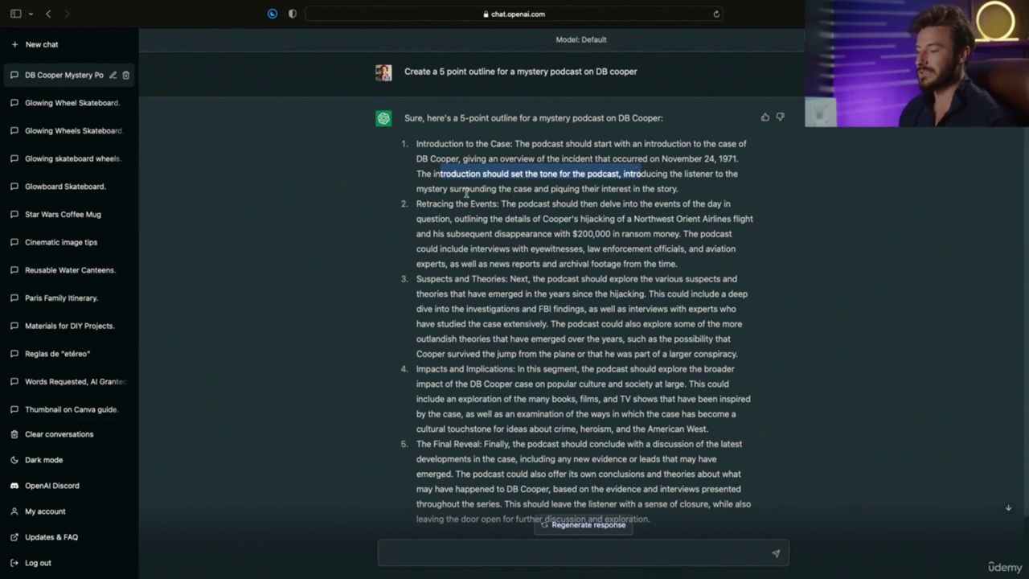
{"action": "left_click", "coordinate": [529, 189]}
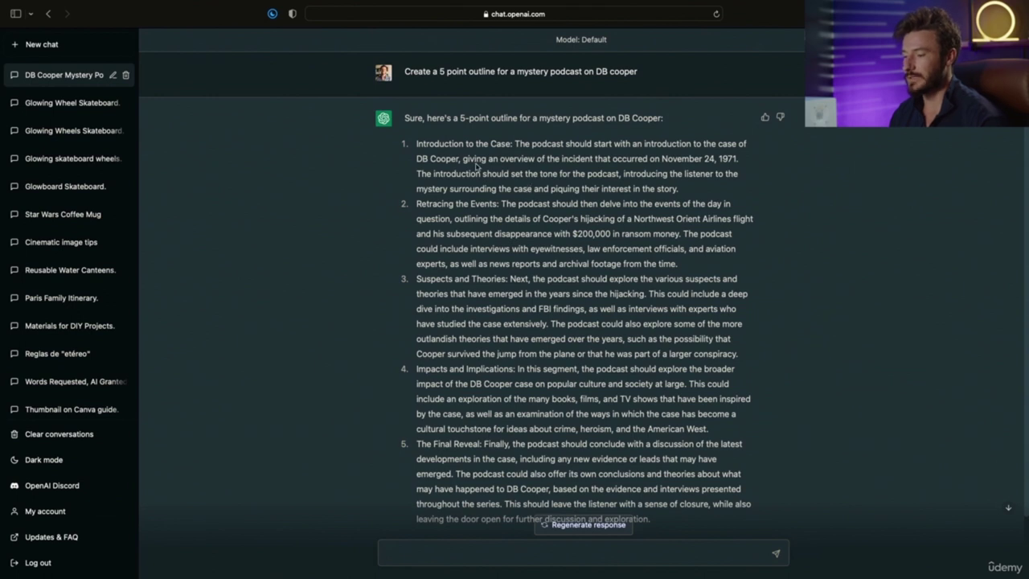
Step: Submit "Write 500 word podcast script for the events in point 1 in a storytelling format. Make the story sound suspenseful and engaging"
{"action": "scroll", "coordinate": [508, 318], "scroll_direction": "down", "scroll_amount": 2}
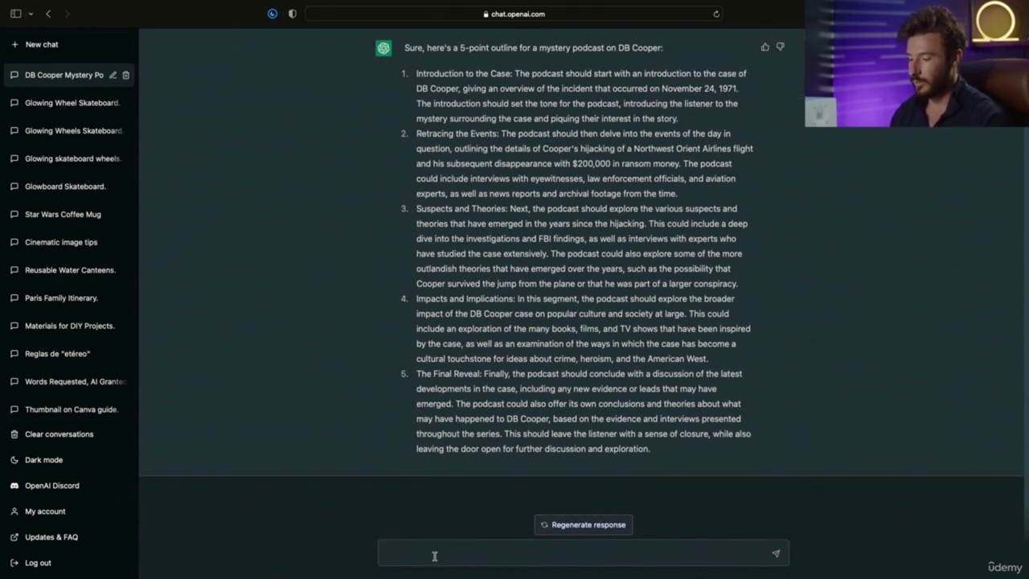
{"action": "type", "text": "Write 500 word podcast script for the events in point 1 in a storytelling format. Make the story sound suspenseful and engaging"}
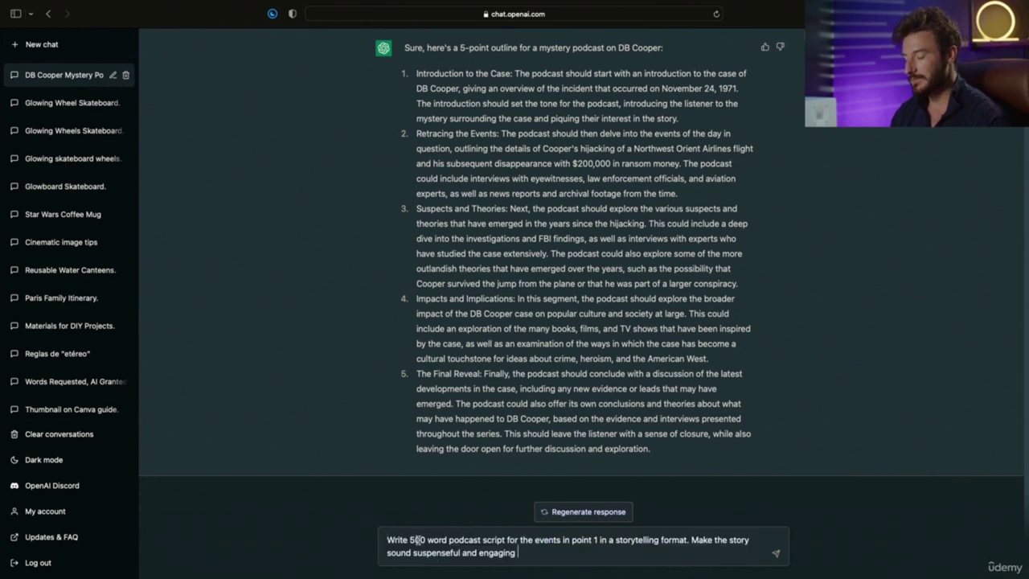
{"action": "left_click_drag", "start_coordinate": [410, 539], "coordinate": [571, 537]}
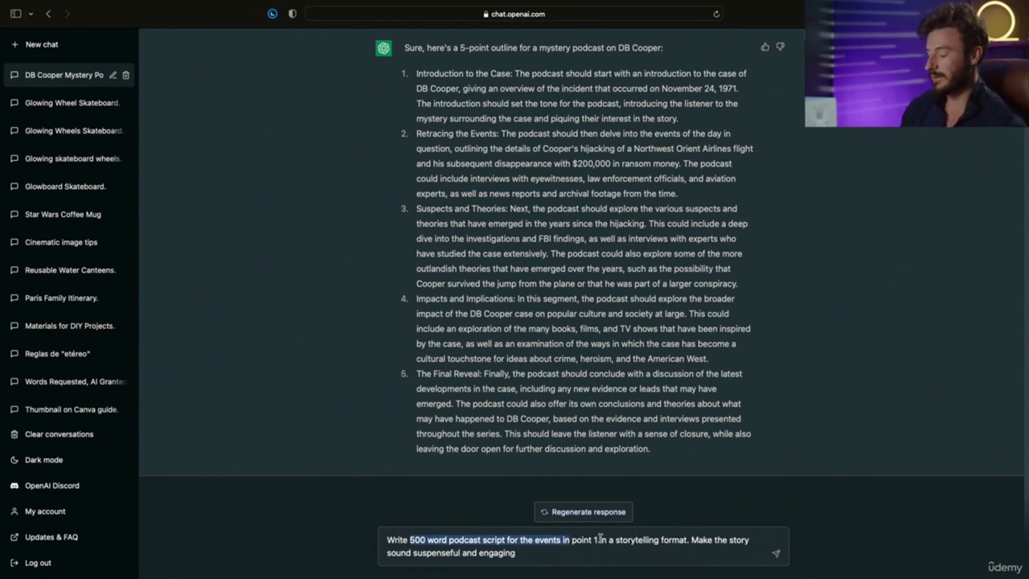
{"action": "left_click", "coordinate": [523, 552]}
{"action": "key", "text": "Return"}
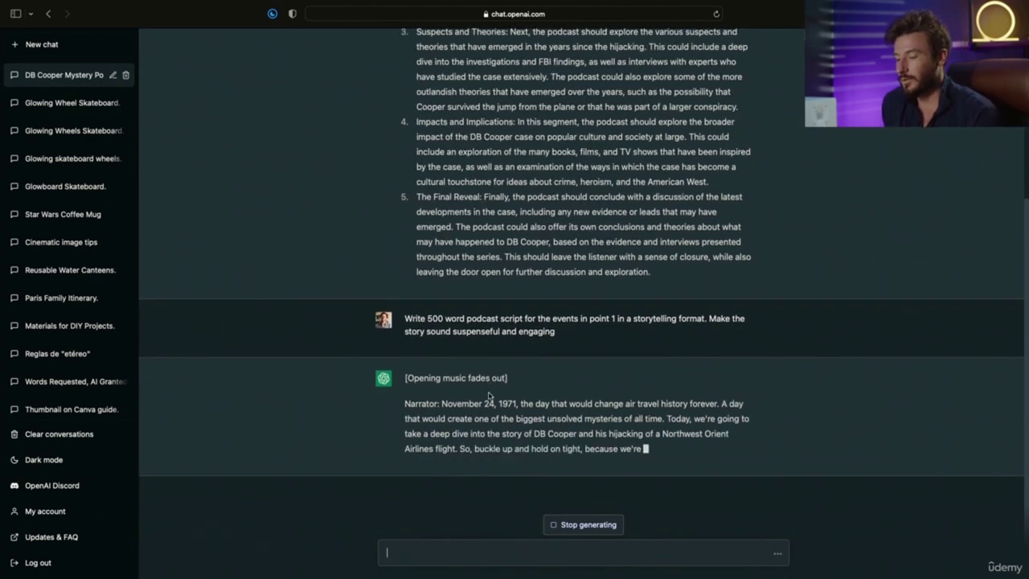
Step: Read through the generated podcast script, highlighting part of the opening narration and the [Music fades out] cue
{"action": "scroll", "coordinate": [488, 395], "scroll_direction": "up", "scroll_amount": 4}
{"action": "scroll", "coordinate": [488, 394], "scroll_direction": "up", "scroll_amount": 1}
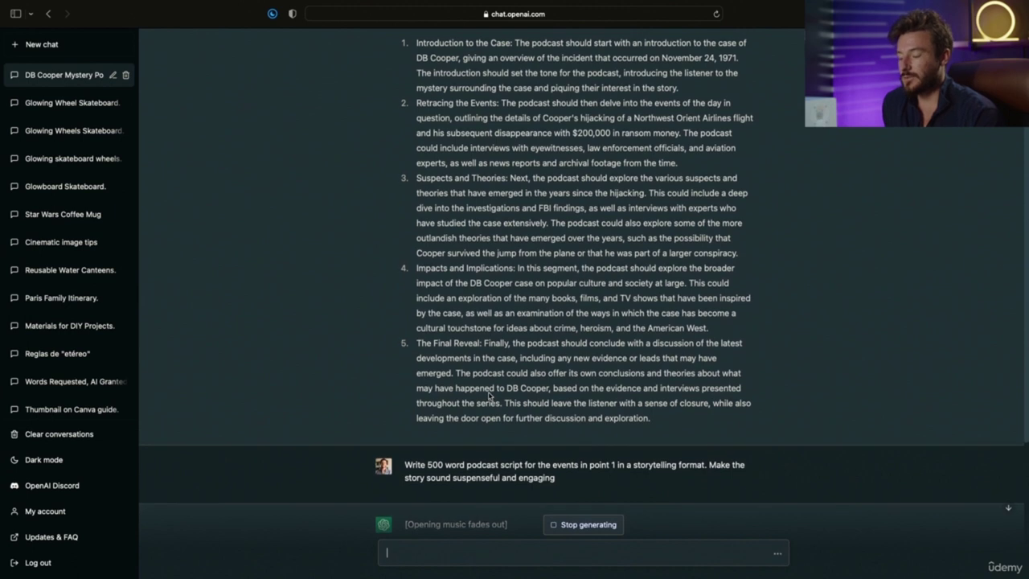
{"action": "scroll", "coordinate": [488, 395], "scroll_direction": "up", "scroll_amount": 2}
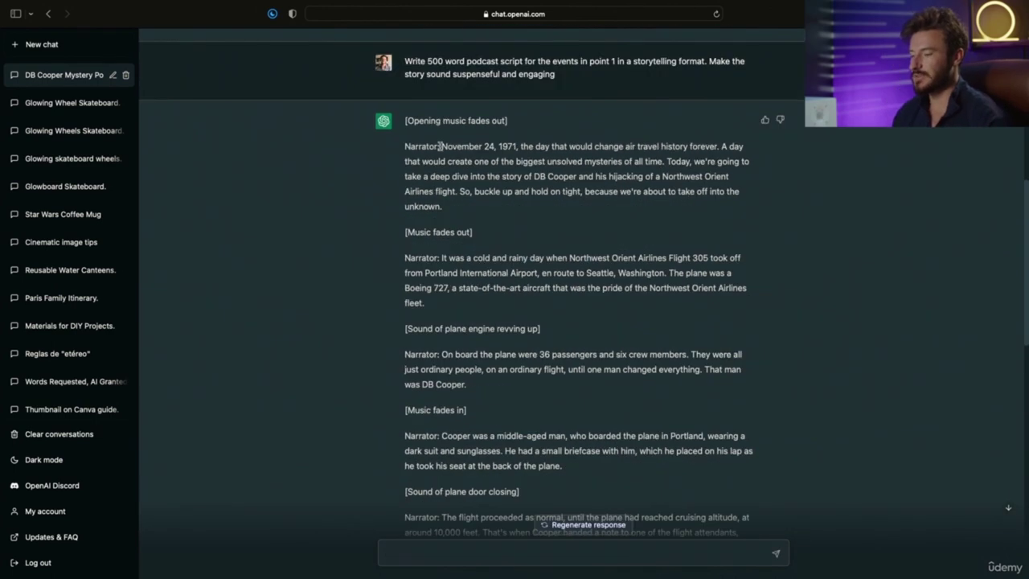
{"action": "left_click_drag", "start_coordinate": [410, 146], "coordinate": [684, 176]}
{"action": "scroll", "coordinate": [457, 256], "scroll_direction": "down", "scroll_amount": 2}
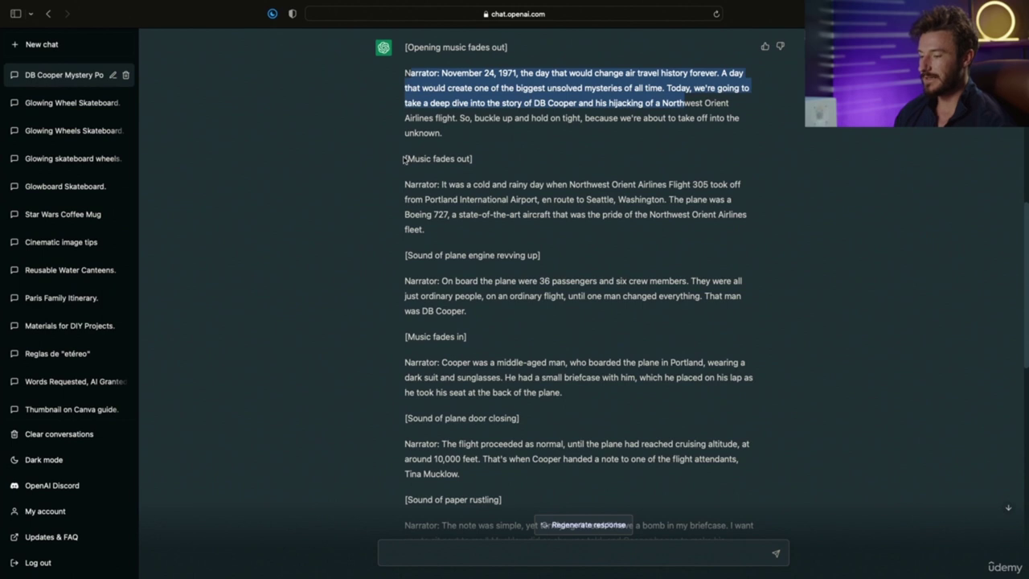
{"action": "left_click_drag", "start_coordinate": [404, 158], "coordinate": [472, 157]}
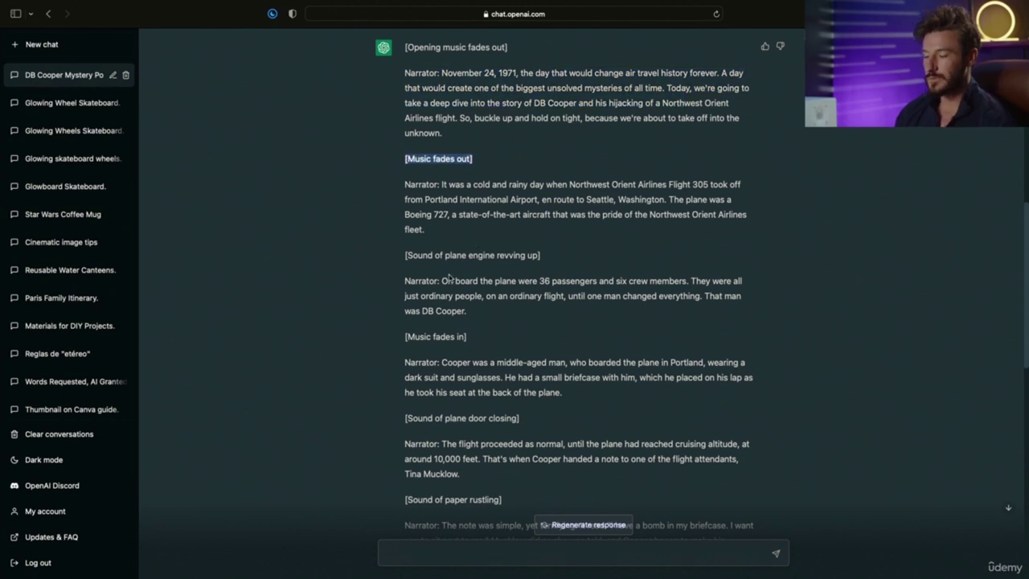
{"action": "scroll", "coordinate": [450, 278], "scroll_direction": "down", "scroll_amount": 1}
{"action": "scroll", "coordinate": [450, 277], "scroll_direction": "down", "scroll_amount": 1}
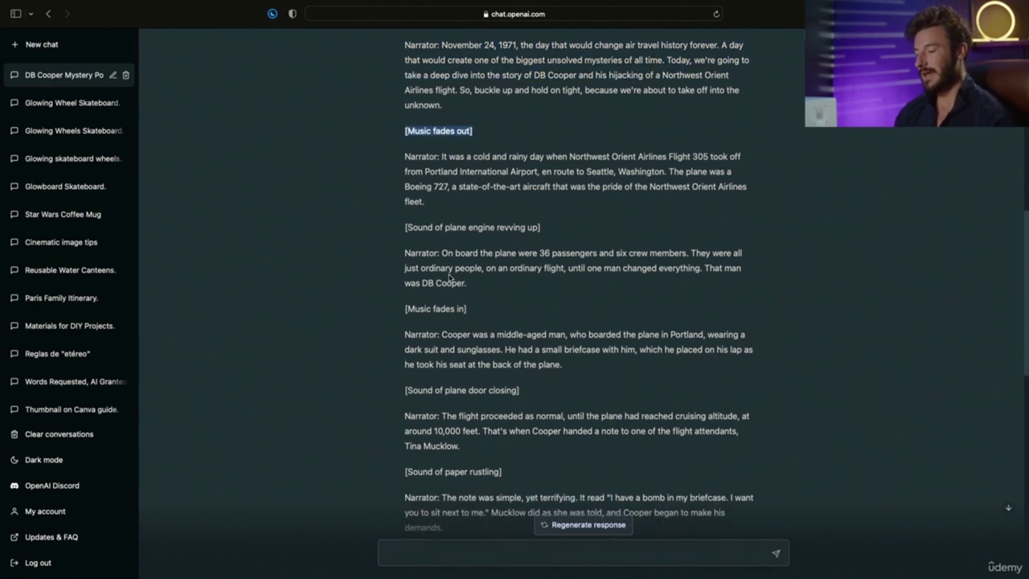
{"action": "scroll", "coordinate": [448, 277], "scroll_direction": "down", "scroll_amount": 1}
{"action": "scroll", "coordinate": [449, 278], "scroll_direction": "down", "scroll_amount": 2}
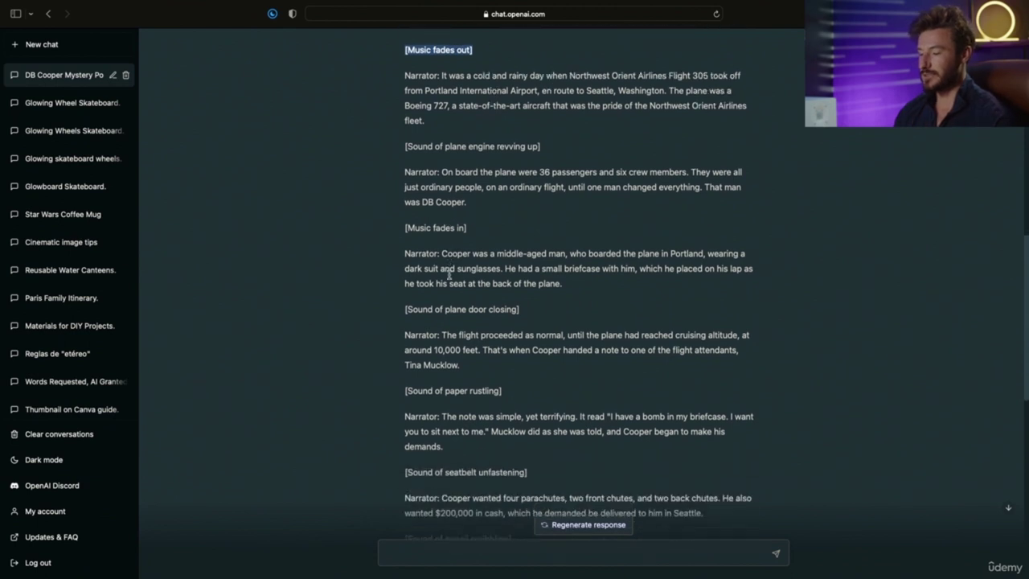
{"action": "scroll", "coordinate": [450, 278], "scroll_direction": "down", "scroll_amount": 2}
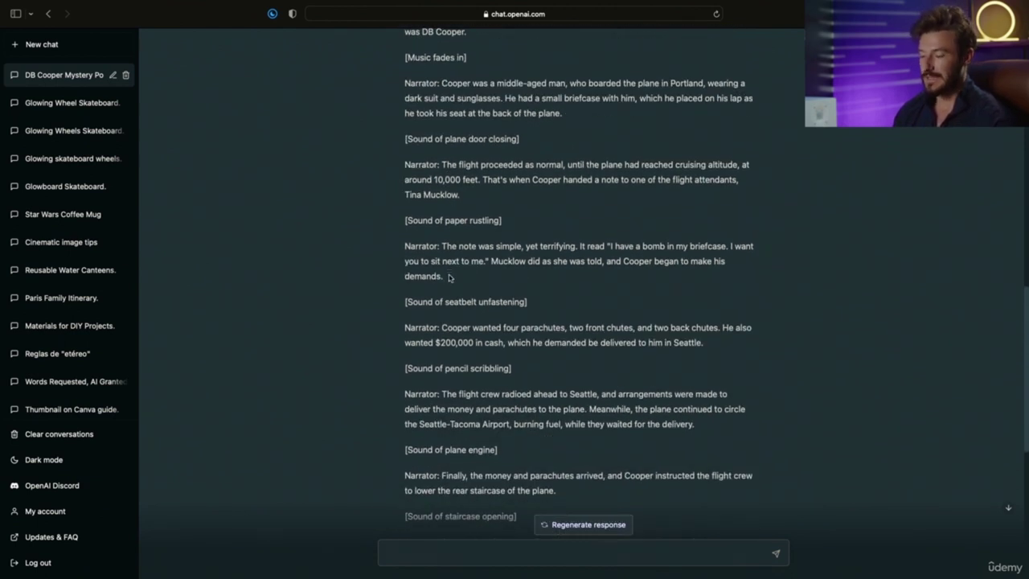
{"action": "scroll", "coordinate": [513, 288], "scroll_direction": "down", "scroll_amount": 1}
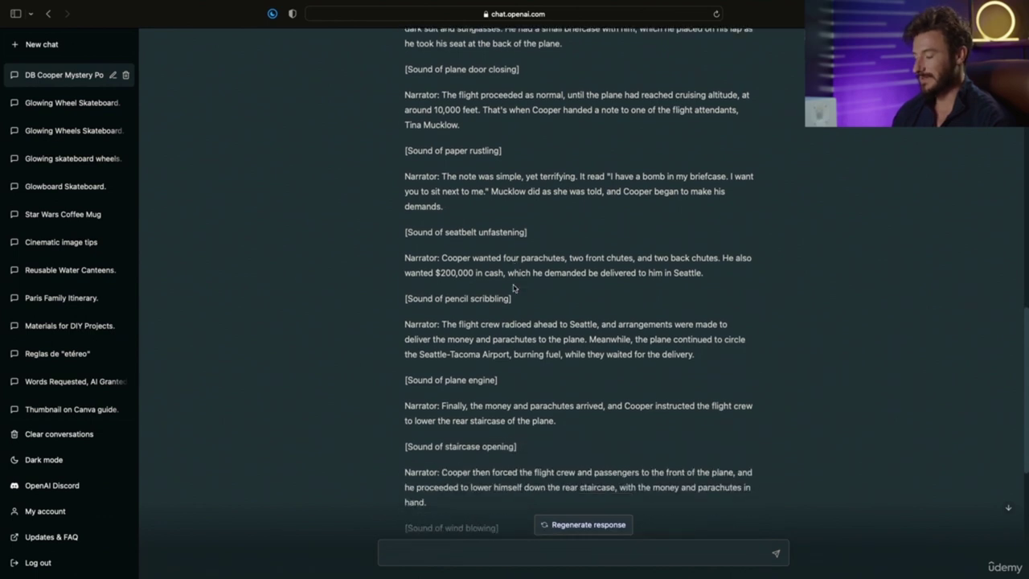
{"action": "scroll", "coordinate": [513, 287], "scroll_direction": "down", "scroll_amount": 5}
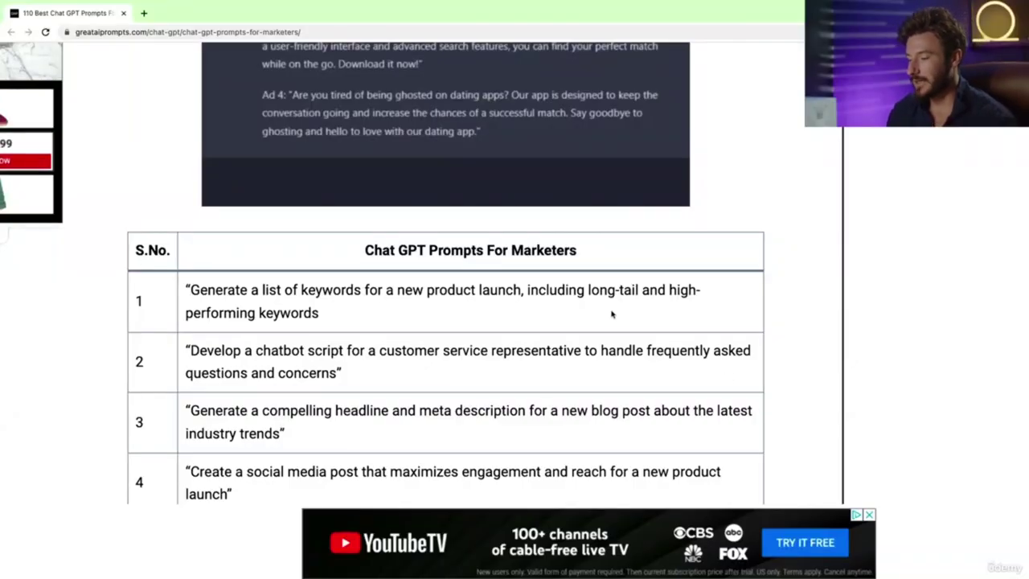
Step: On the greataiprompts.com page, examine the Chat GPT Prompts For Marketers table and highlight part of prompt 1 on product launch keywords
{"action": "scroll", "coordinate": [614, 312], "scroll_direction": "down", "scroll_amount": 2}
{"action": "scroll", "coordinate": [611, 311], "scroll_direction": "down", "scroll_amount": 1}
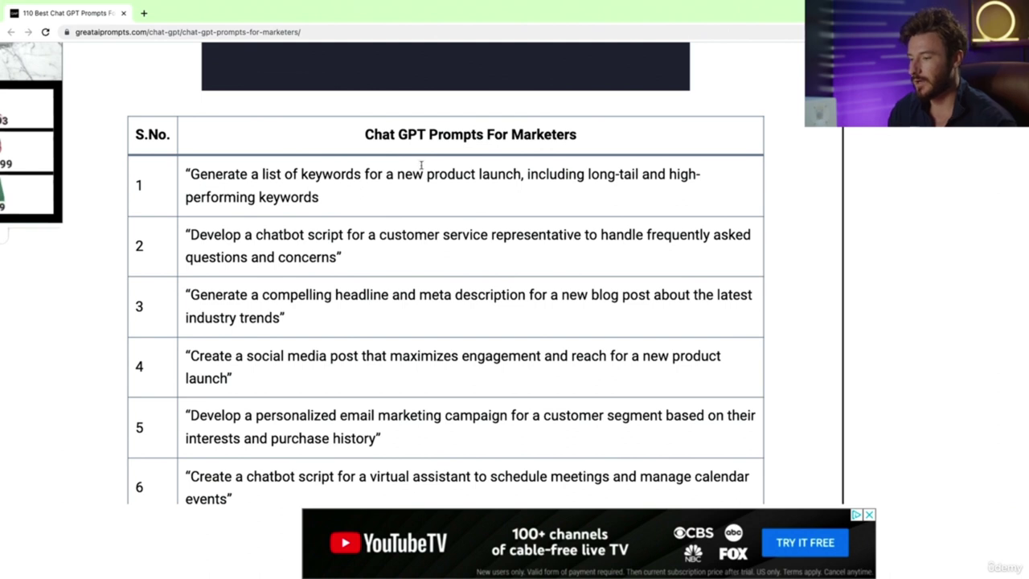
{"action": "scroll", "coordinate": [421, 165], "scroll_direction": "down", "scroll_amount": 1}
{"action": "scroll", "coordinate": [421, 165], "scroll_direction": "down", "scroll_amount": 1}
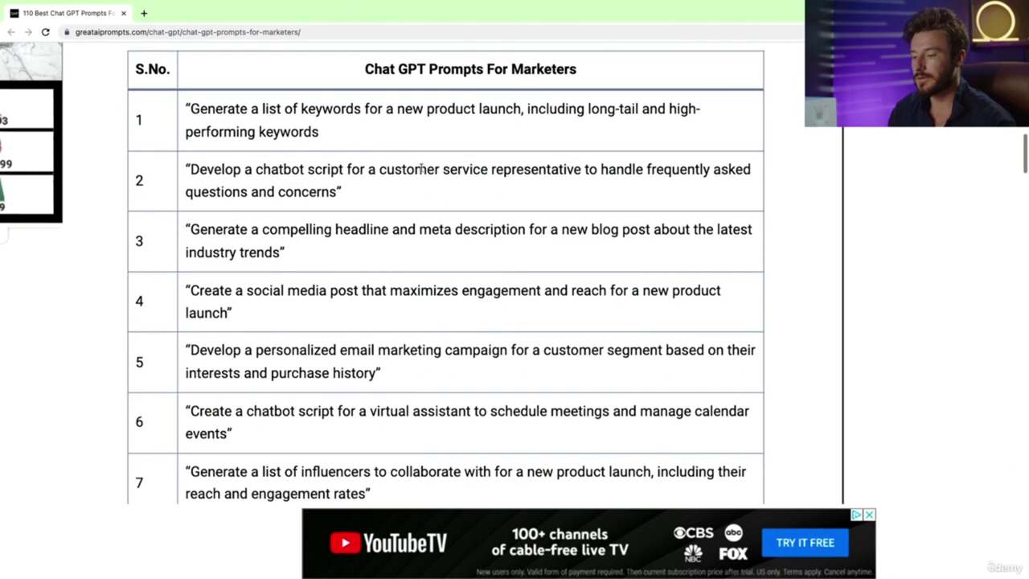
{"action": "scroll", "coordinate": [420, 169], "scroll_direction": "down", "scroll_amount": 1}
{"action": "left_click_drag", "start_coordinate": [278, 70], "coordinate": [577, 71]}
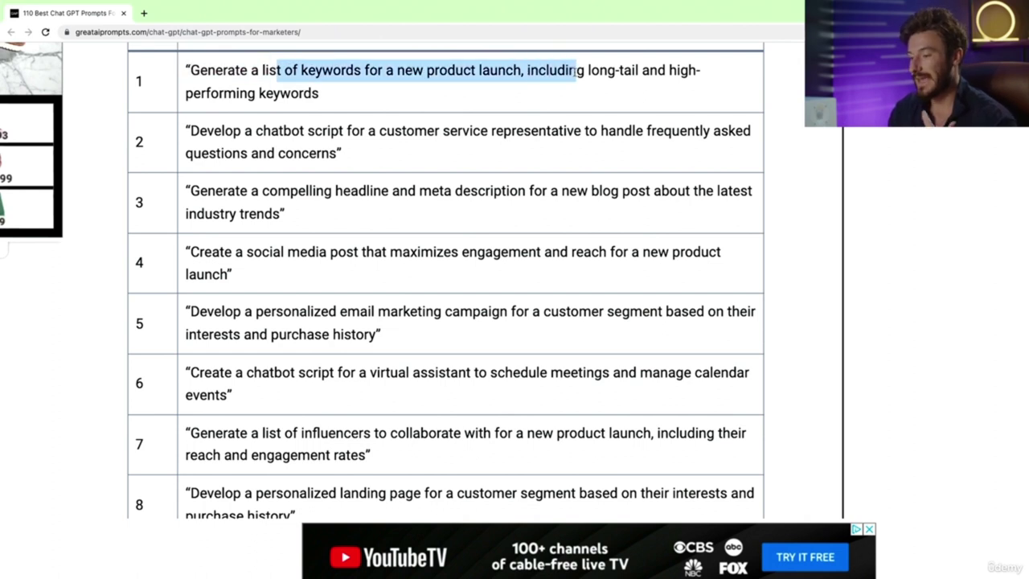
{"action": "left_click_drag", "start_coordinate": [577, 71], "coordinate": [583, 71]}
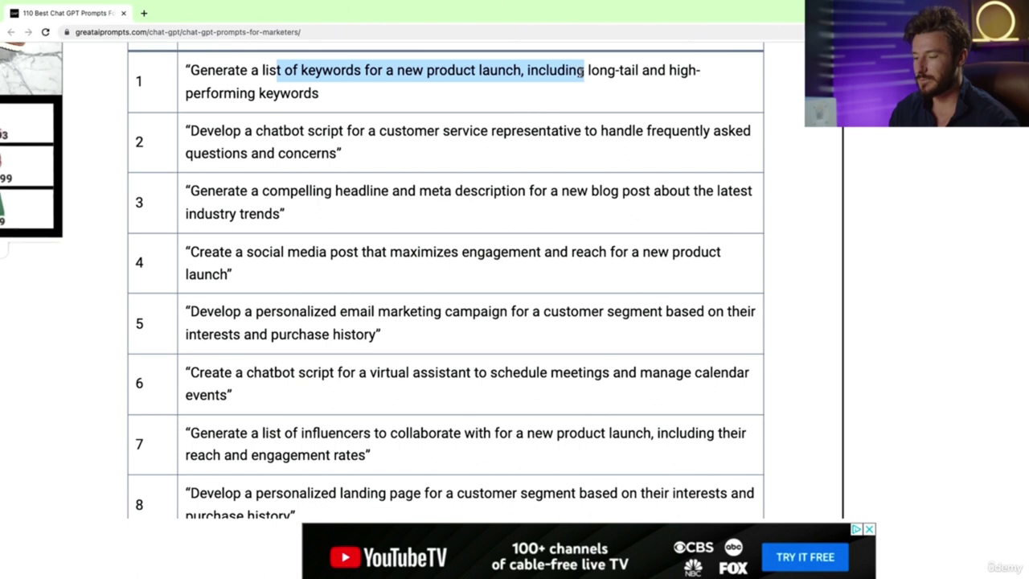
Step: Highlight parts of prompts 5 and 6 on email campaigns and chatbot scripts, and browse the following prompts down to the social media ideas
{"action": "left_click_drag", "start_coordinate": [244, 311], "coordinate": [509, 316]}
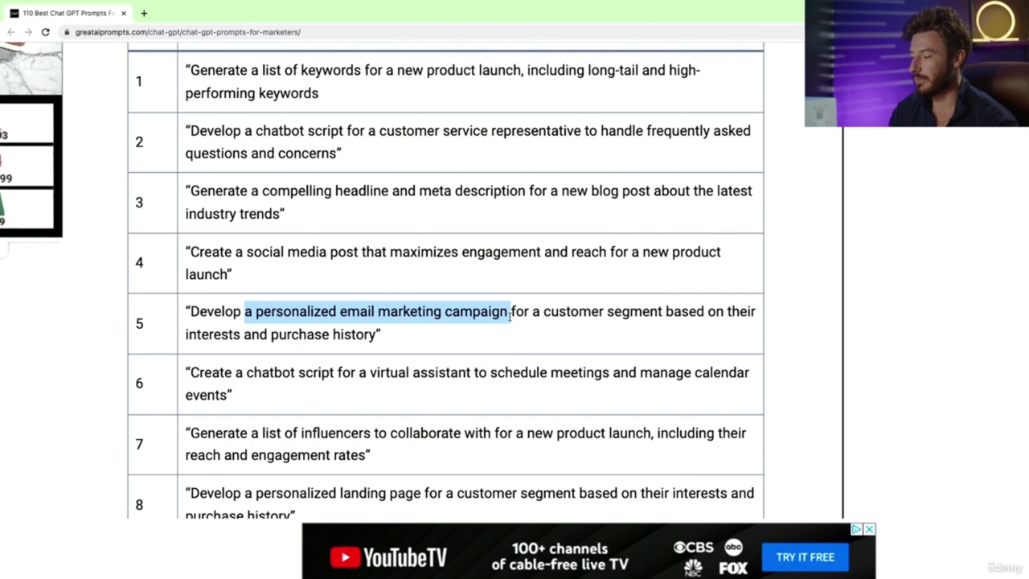
{"action": "left_click_drag", "start_coordinate": [511, 315], "coordinate": [485, 342]}
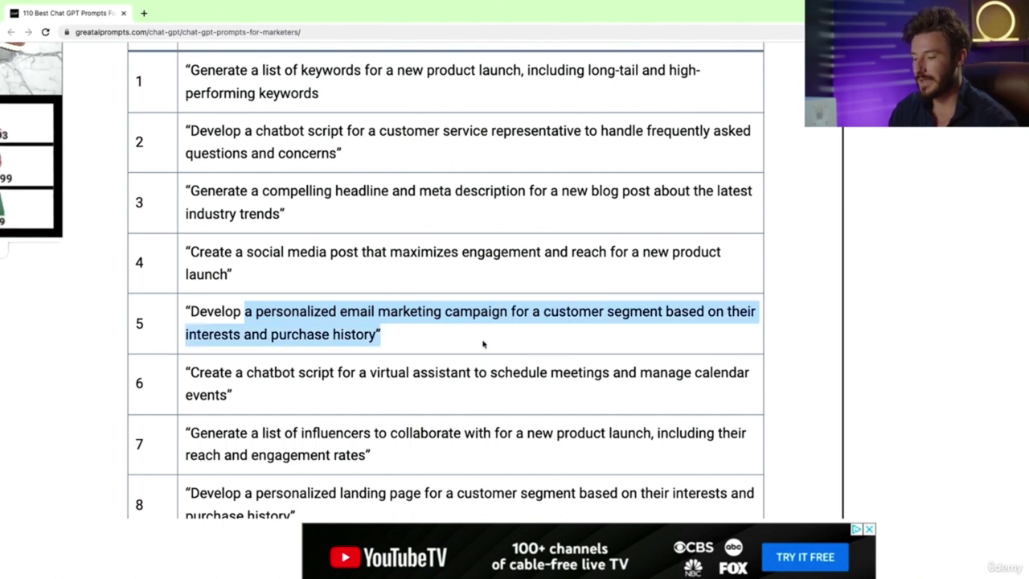
{"action": "scroll", "coordinate": [483, 344], "scroll_direction": "down", "scroll_amount": 2}
{"action": "left_click_drag", "start_coordinate": [270, 296], "coordinate": [398, 294]}
{"action": "scroll", "coordinate": [513, 295], "scroll_direction": "down", "scroll_amount": 1}
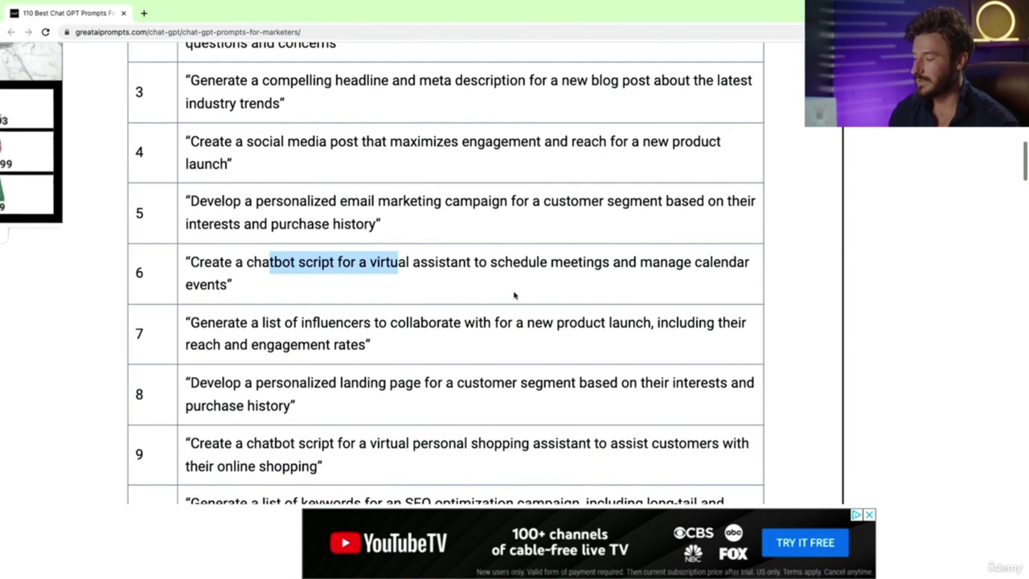
{"action": "scroll", "coordinate": [514, 296], "scroll_direction": "down", "scroll_amount": 8}
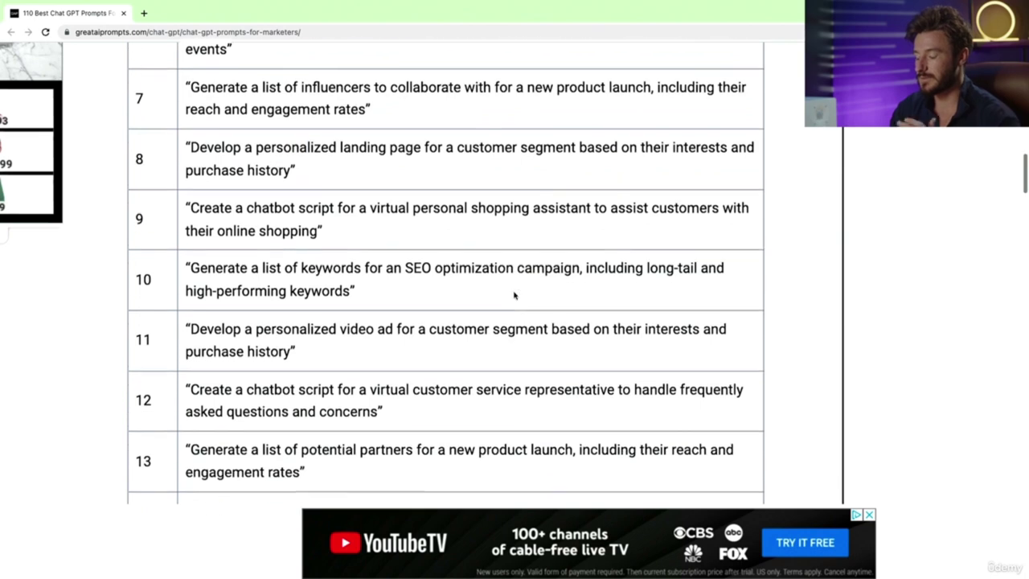
{"action": "scroll", "coordinate": [514, 294], "scroll_direction": "down", "scroll_amount": 10}
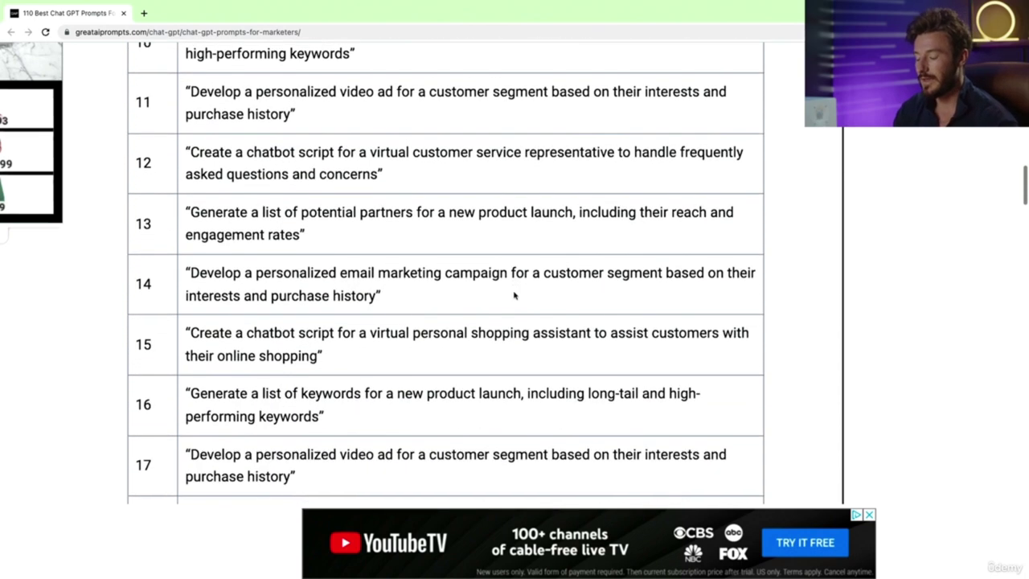
{"action": "scroll", "coordinate": [515, 296], "scroll_direction": "down", "scroll_amount": 6}
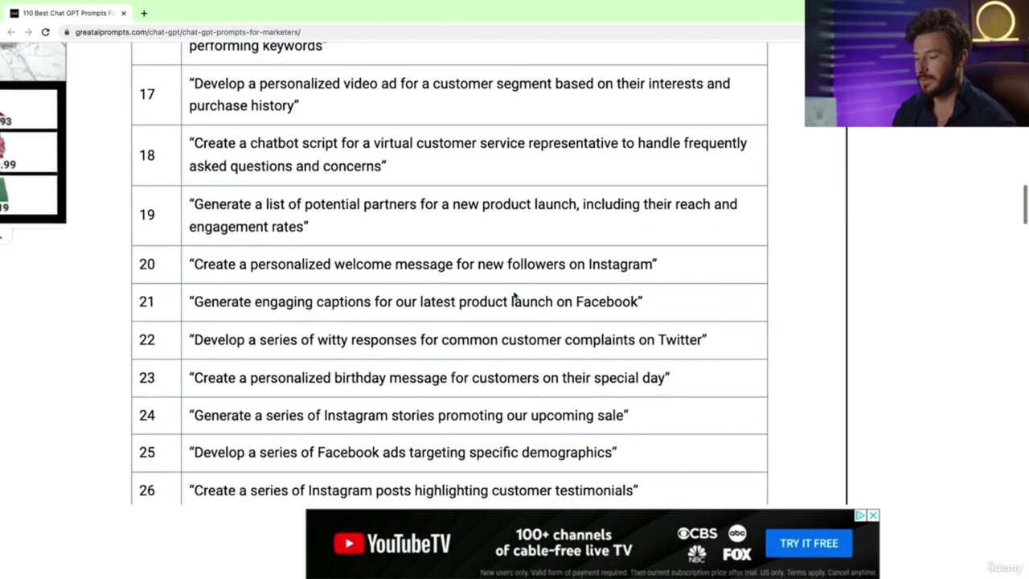
{"action": "scroll", "coordinate": [514, 296], "scroll_direction": "down", "scroll_amount": 5}
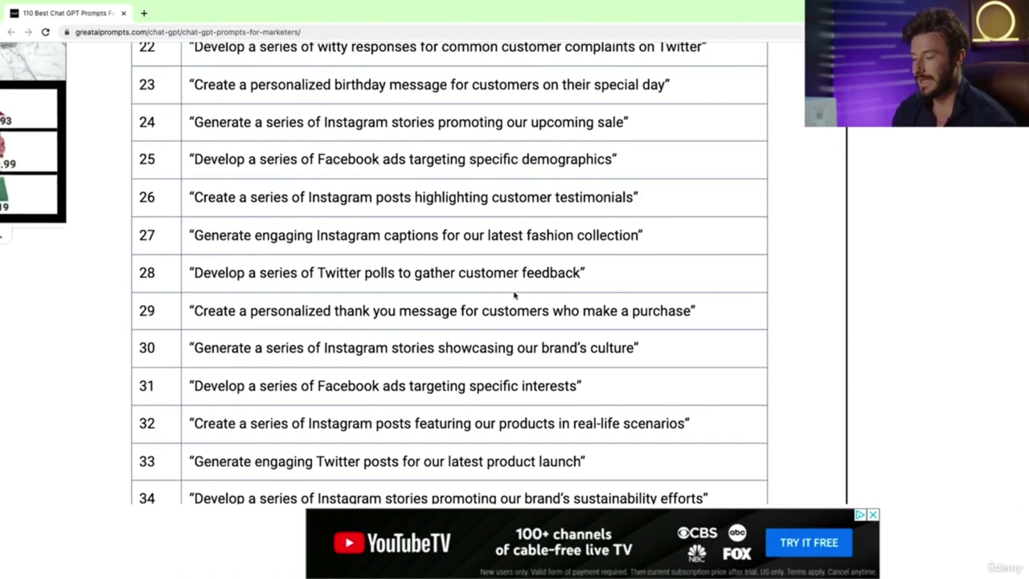
{"action": "scroll", "coordinate": [506, 269], "scroll_direction": "down", "scroll_amount": 3}
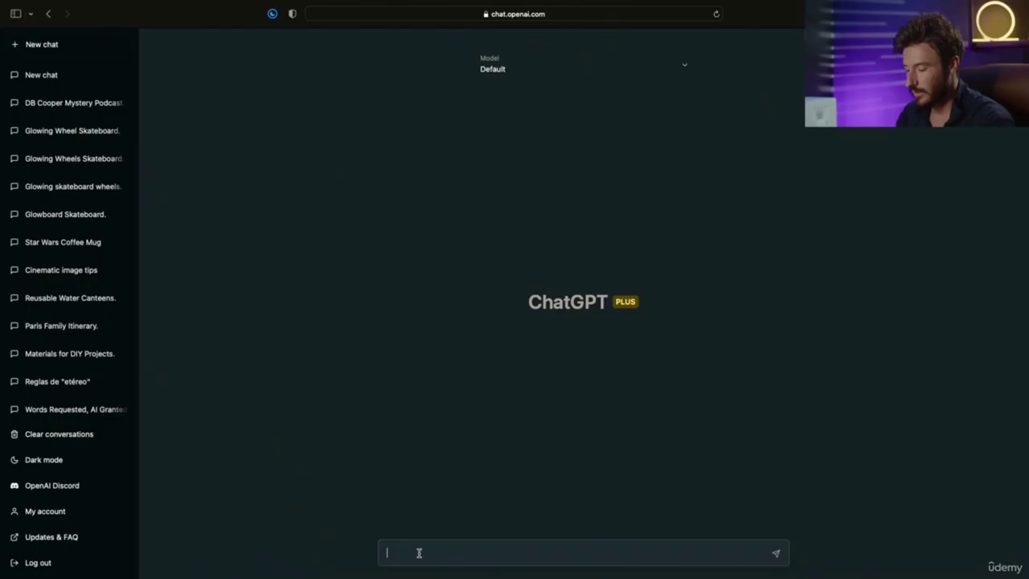
Step: In a new ChatGPT chat, submit "please respond to this email in a professional manner:" above the pasted email asking to pay around March 1st
{"action": "type", "text": "Ok thank you Julian, sounds good. I am a bit late on my side, as my investor takes more time than expected to validate this spending. Is that good for you if I pay you around March 1st? And of course you will send me the links afterward no worries."}
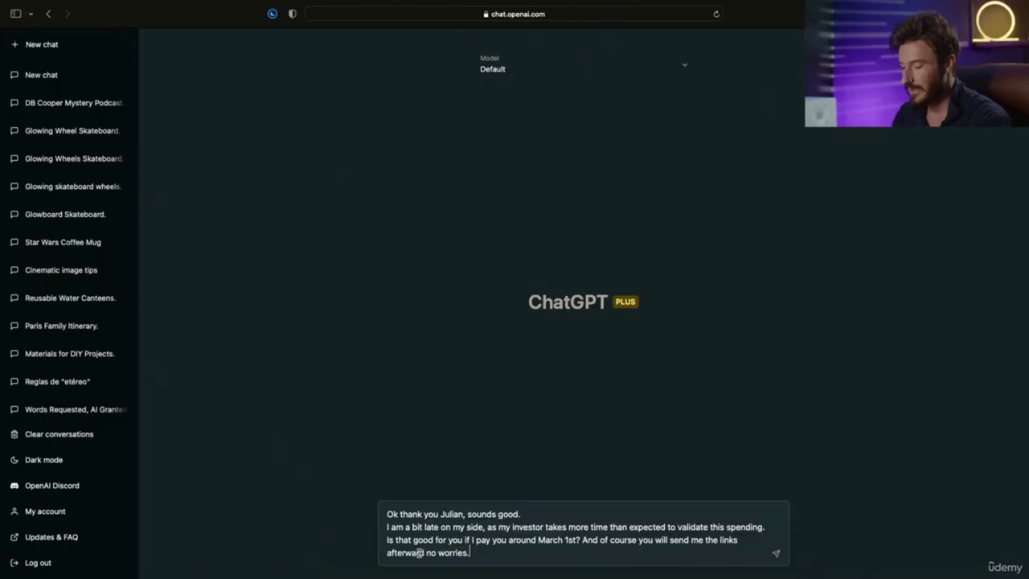
{"action": "left_click", "coordinate": [386, 515]}
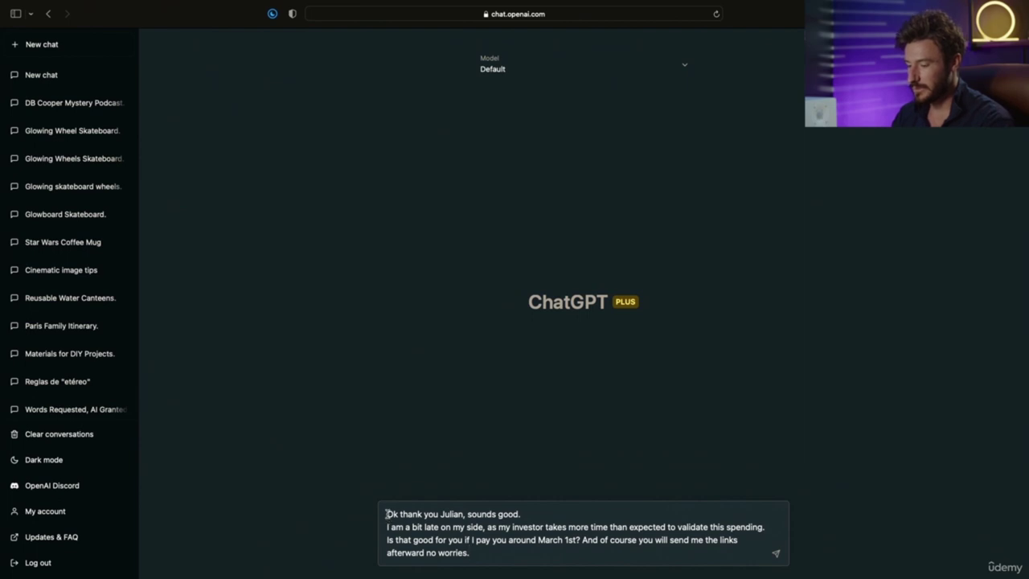
{"action": "key", "text": "shift+Return"}
{"action": "key", "text": "shift+Return"}
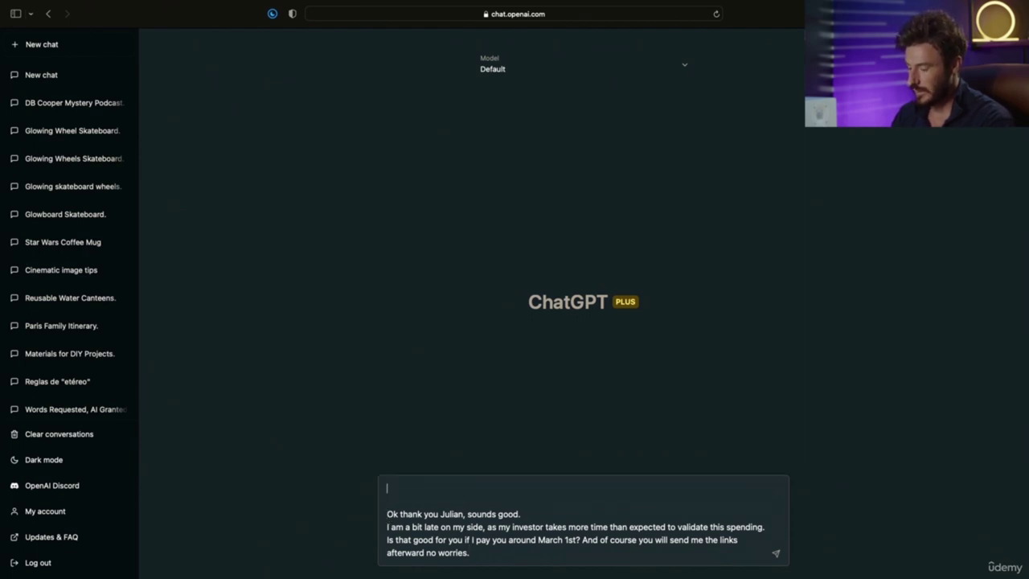
{"action": "type", "text": "please respond to"}
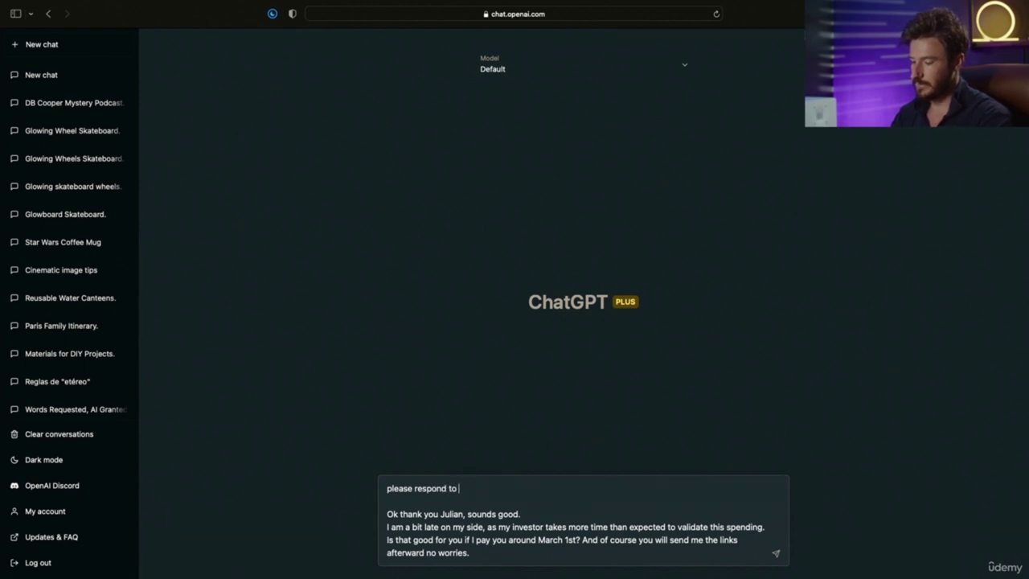
{"action": "type", "text": " this email in"}
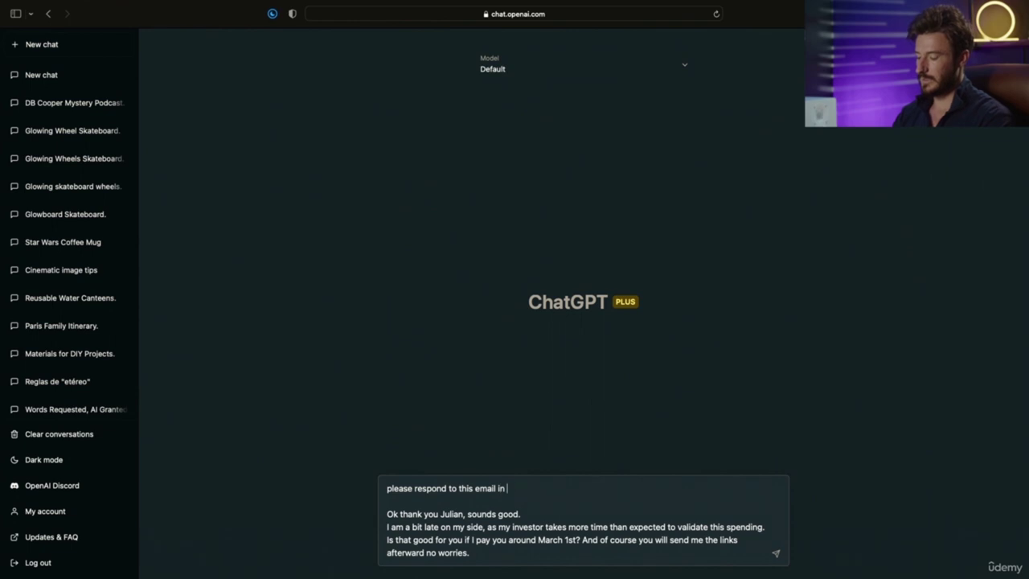
{"action": "type", "text": " a professional manner:"}
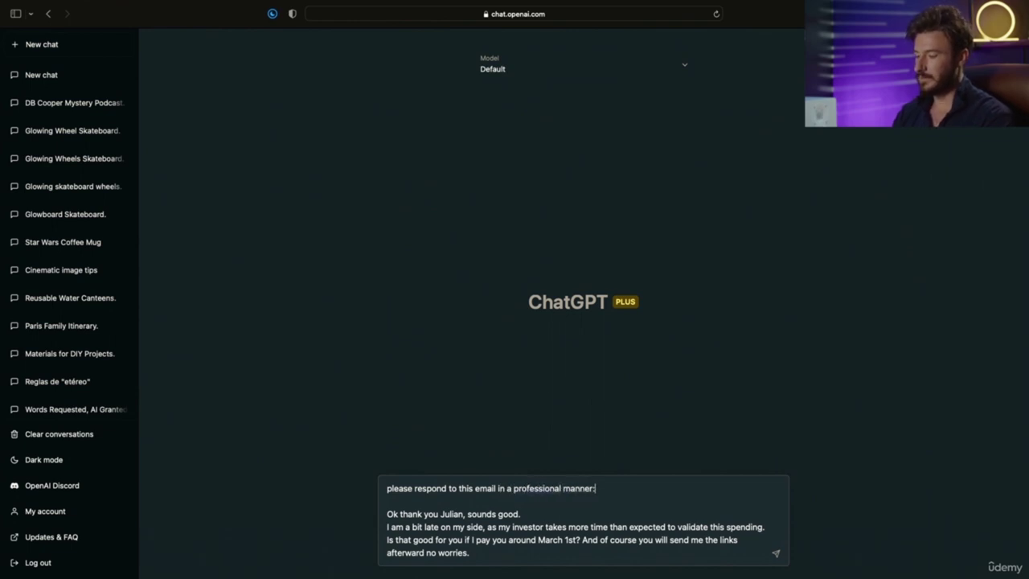
{"action": "key", "text": "Return"}
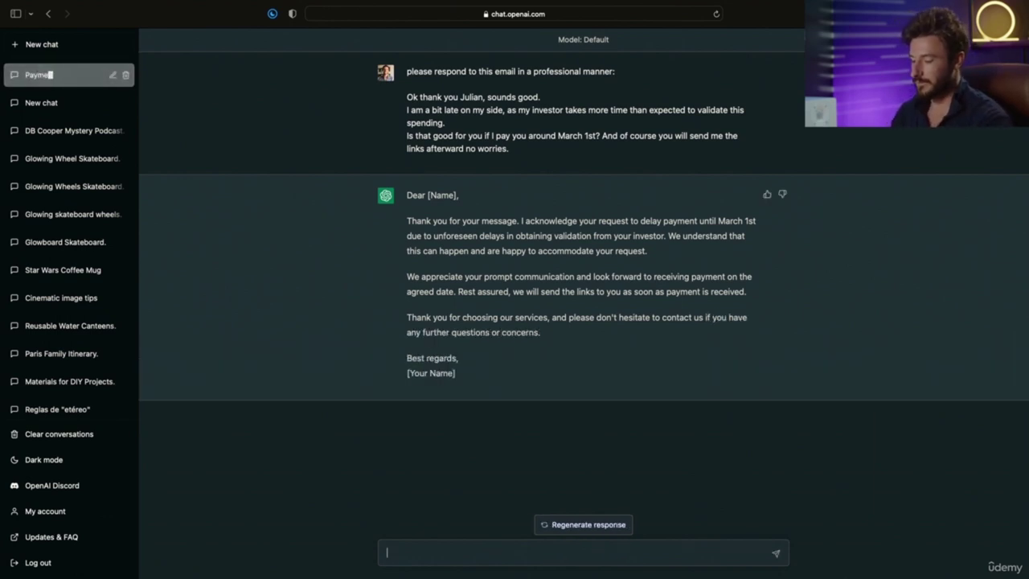
Step: Ask for alternative email replies with the prompt "great generate 2 more options"
{"action": "type", "text": "great"}
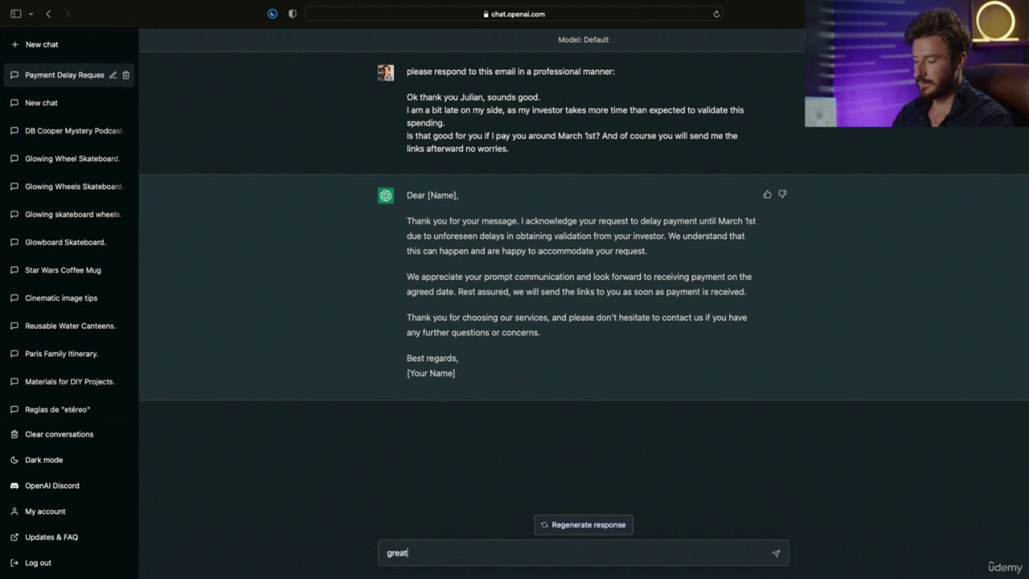
{"action": "type", "text": " generate 2 more options"}
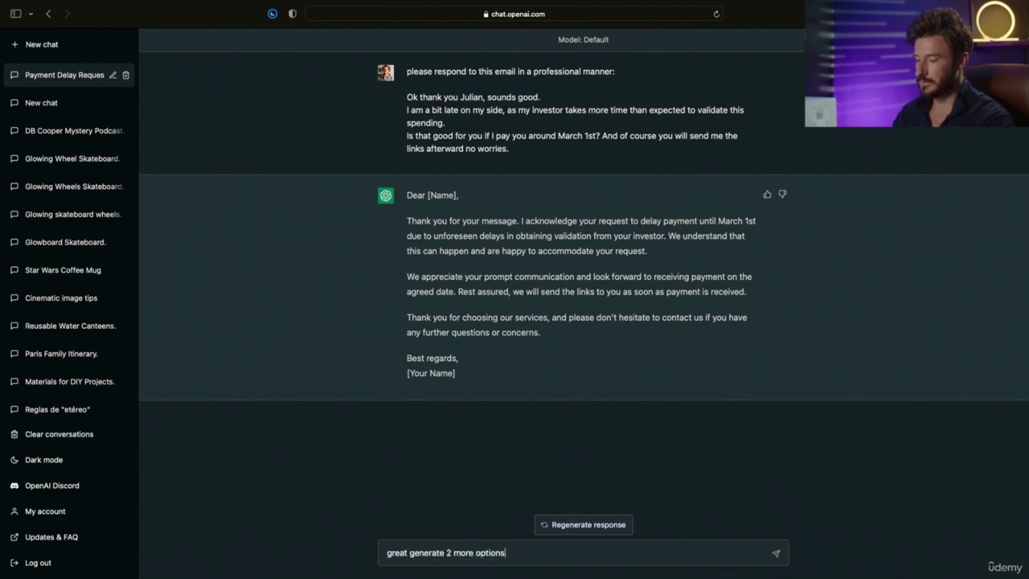
{"action": "key", "text": "Return"}
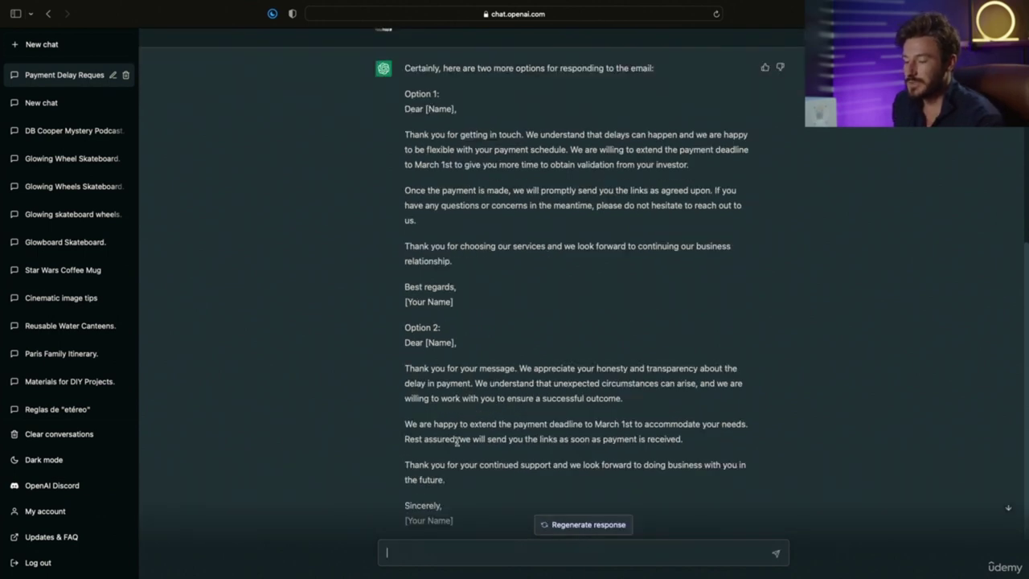
Step: Compare the first professional email reply with the two alternative reply options
{"action": "scroll", "coordinate": [457, 440], "scroll_direction": "up", "scroll_amount": 10}
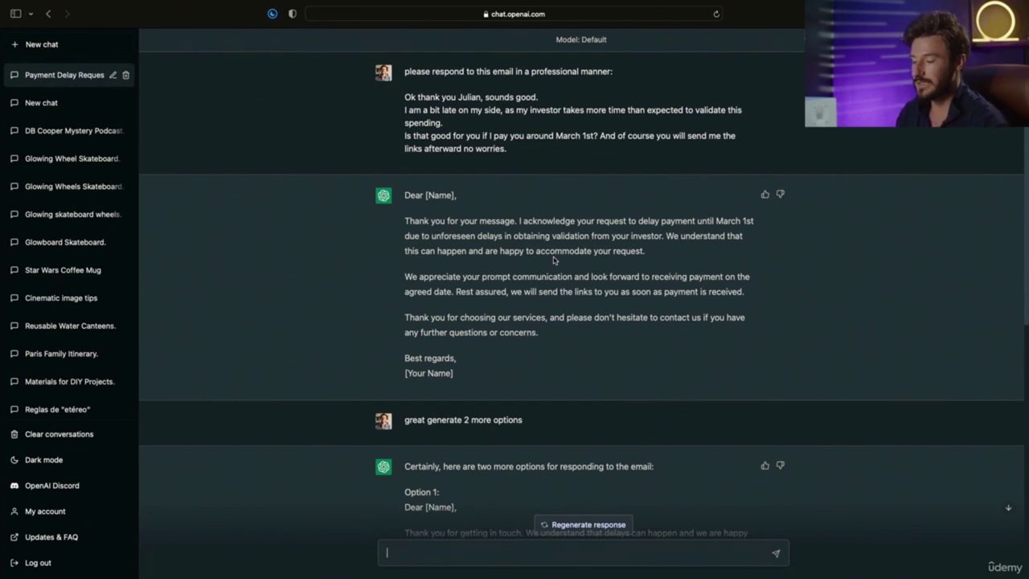
{"action": "scroll", "coordinate": [553, 259], "scroll_direction": "down", "scroll_amount": 3}
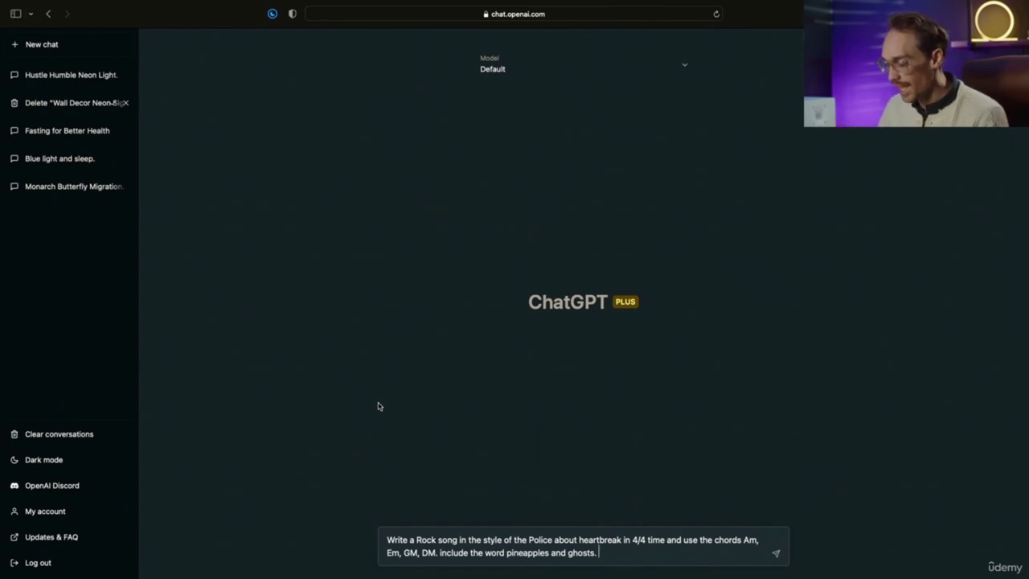
Step: Request a heartbreak rock song in the style of the Police in 4/4 time, with chords Am, Em, GM, DM and the words pineapples and ghosts
{"action": "key", "text": "Return"}
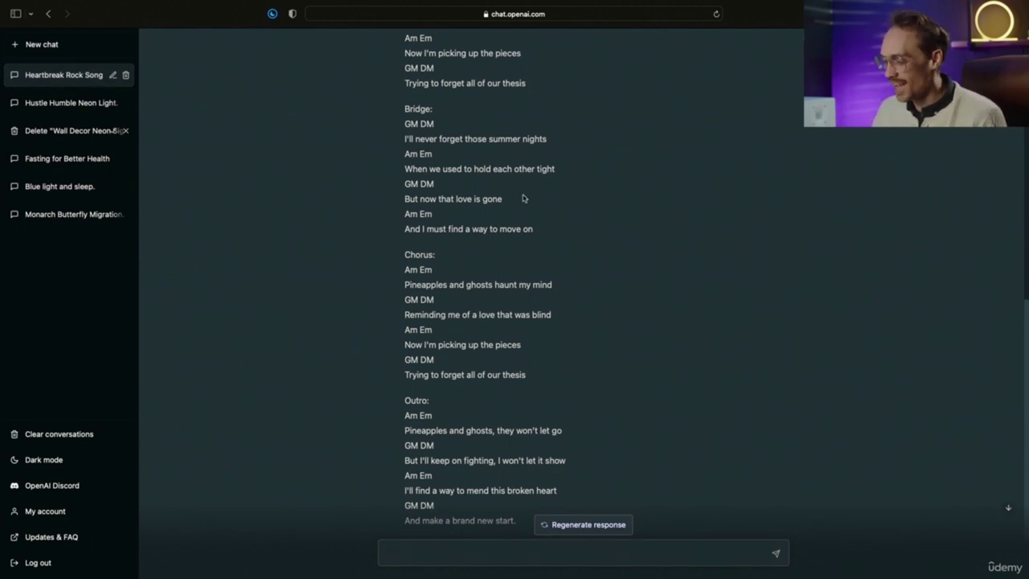
{"action": "scroll", "coordinate": [523, 198], "scroll_direction": "up", "scroll_amount": 3}
{"action": "scroll", "coordinate": [523, 198], "scroll_direction": "down", "scroll_amount": 3}
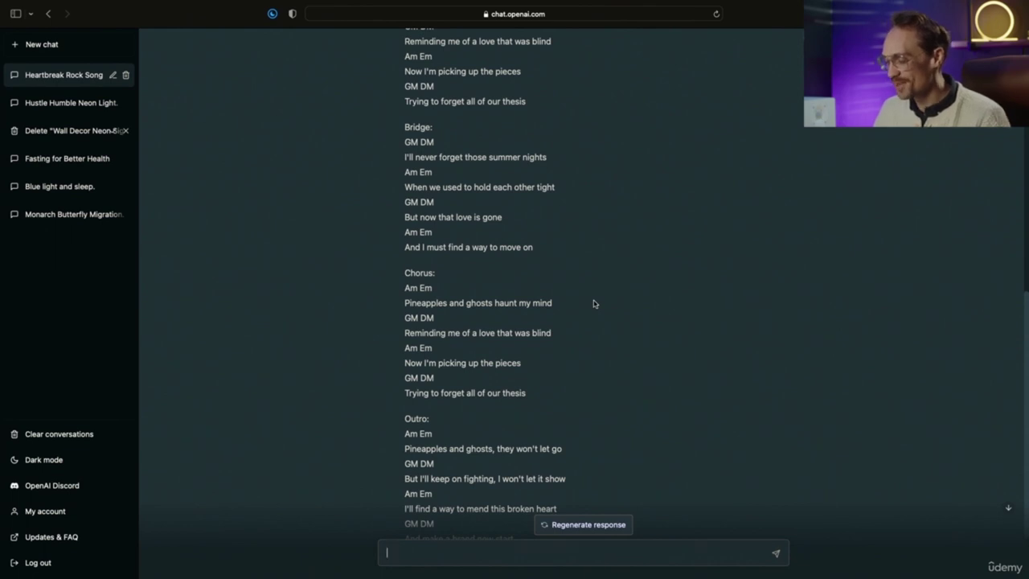
{"action": "scroll", "coordinate": [593, 304], "scroll_direction": "up", "scroll_amount": 10}
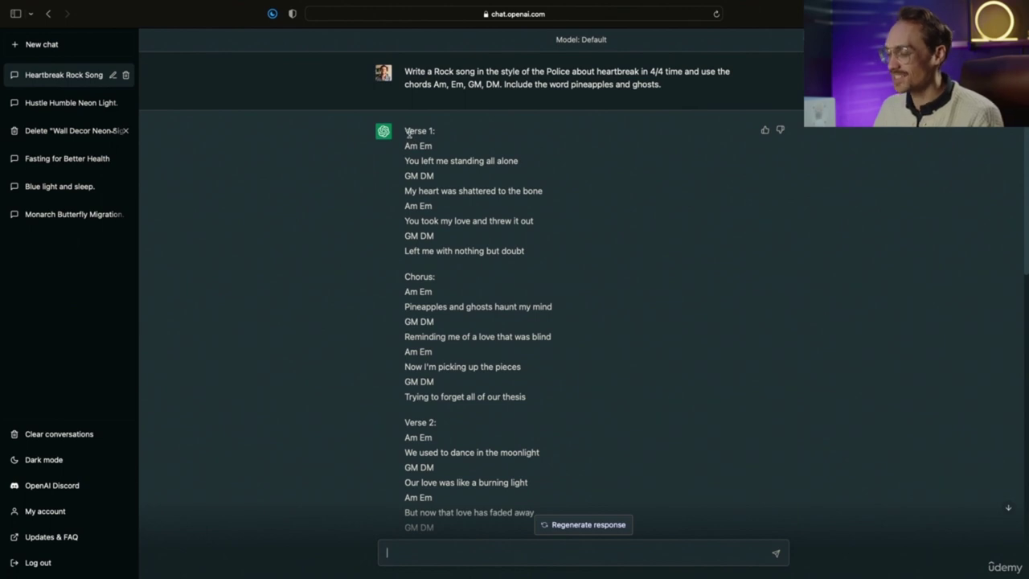
Step: Highlight the Verse 1 heading of the song and the chord lines beneath it
{"action": "left_click_drag", "start_coordinate": [407, 131], "coordinate": [442, 131]}
{"action": "left_click", "coordinate": [410, 129]}
{"action": "left_click_drag", "start_coordinate": [406, 146], "coordinate": [440, 146]}
{"action": "left_click_drag", "start_coordinate": [405, 175], "coordinate": [445, 177]}
{"action": "left_click_drag", "start_coordinate": [405, 206], "coordinate": [450, 205]}
Step: Highlight the song's first chorus and the words "Pineapples and ghosts" in the chorus following verse 2
{"action": "scroll", "coordinate": [435, 217], "scroll_direction": "down", "scroll_amount": 1}
{"action": "left_click_drag", "start_coordinate": [405, 256], "coordinate": [636, 340]}
{"action": "left_click", "coordinate": [636, 341]}
{"action": "scroll", "coordinate": [636, 341], "scroll_direction": "down", "scroll_amount": 5}
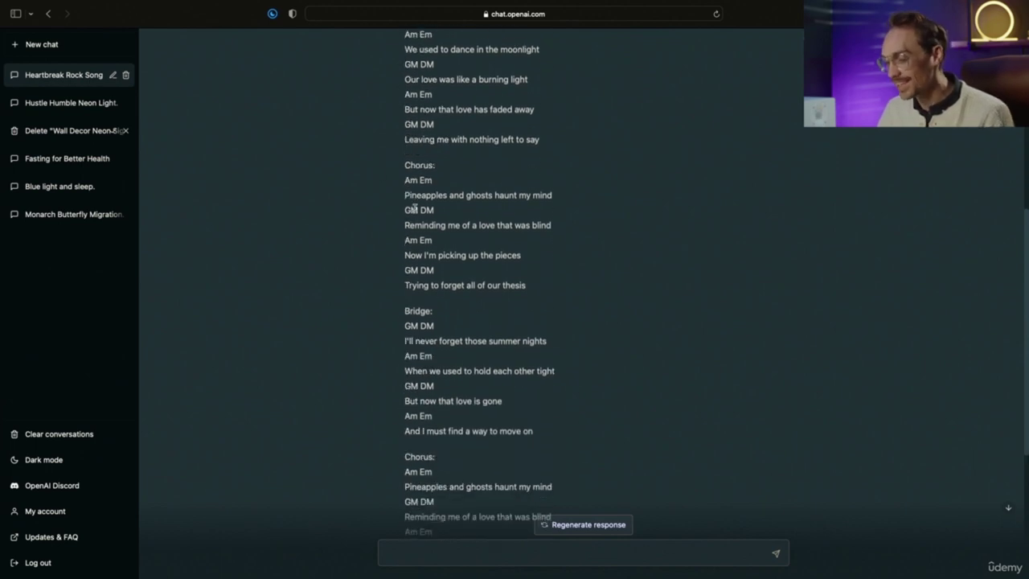
{"action": "left_click_drag", "start_coordinate": [406, 195], "coordinate": [492, 207]}
{"action": "left_click", "coordinate": [491, 195]}
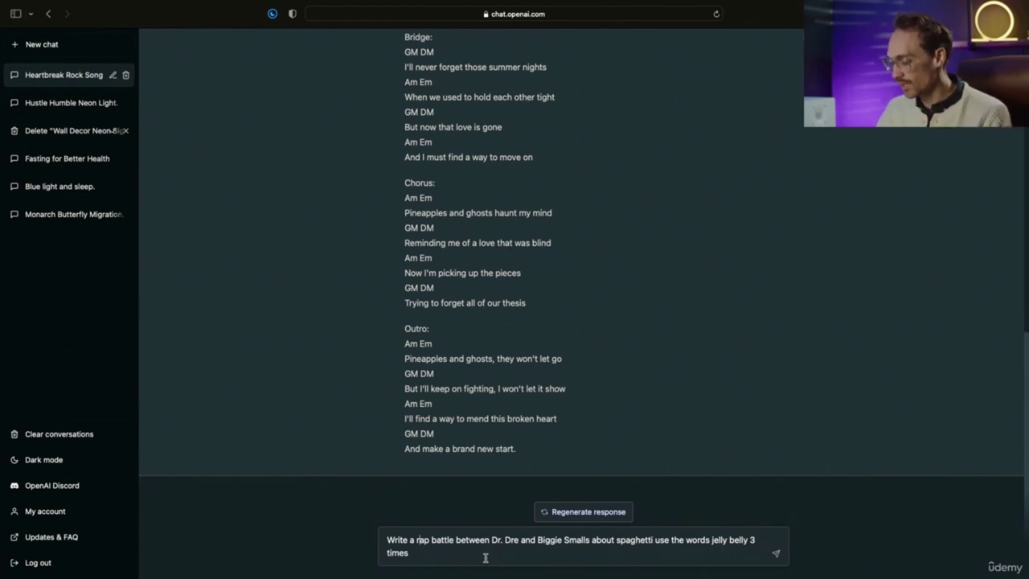
Step: Submit "Write a rap battle between Dr. Dre and Biggie Smalls about spaghetti use the words jelly belly 3 times" and highlight verse 1's last line
{"action": "key", "text": "Return"}
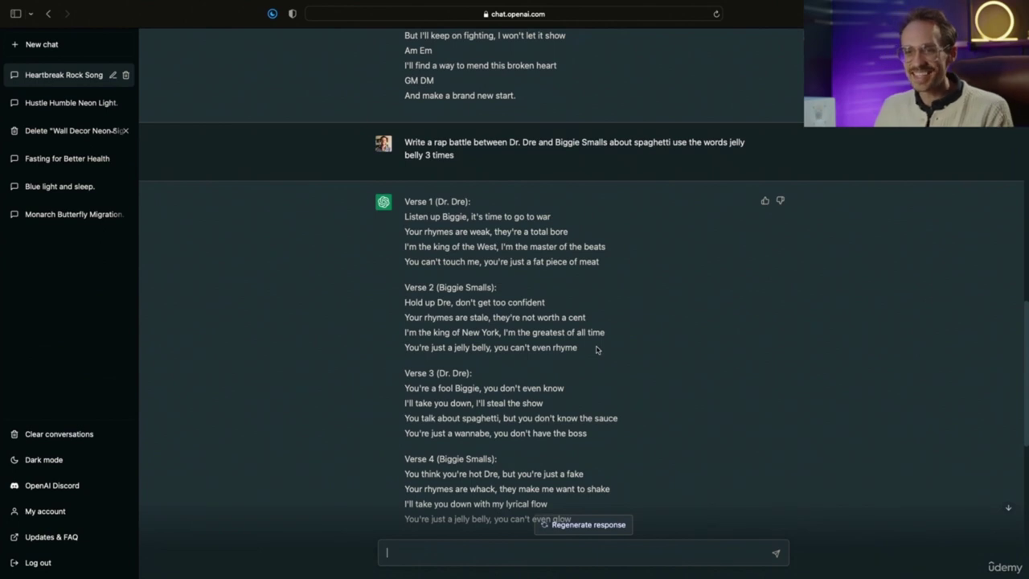
{"action": "scroll", "coordinate": [596, 349], "scroll_direction": "down", "scroll_amount": 2}
{"action": "left_click_drag", "start_coordinate": [403, 196], "coordinate": [655, 201]}
{"action": "left_click", "coordinate": [616, 206]}
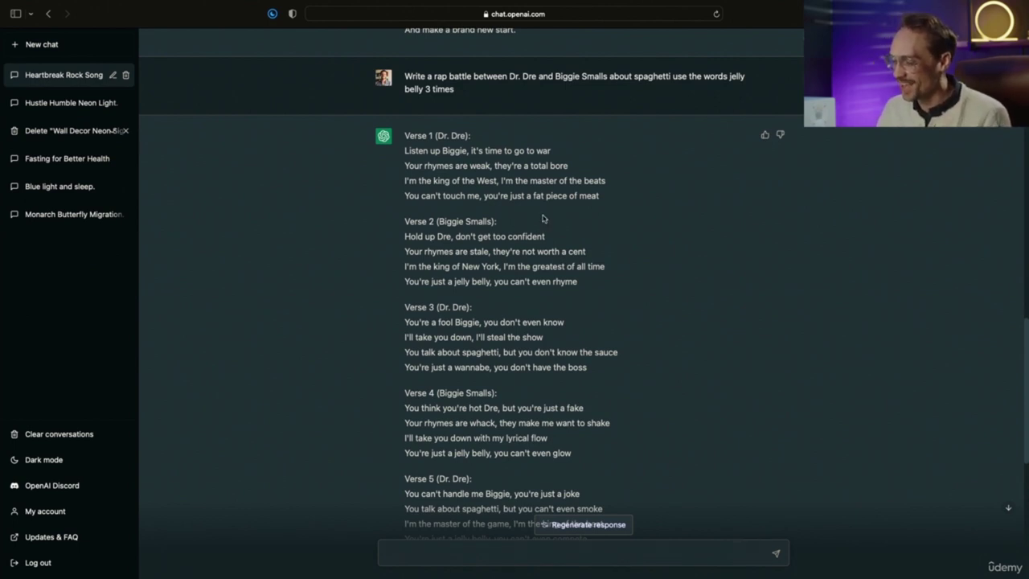
{"action": "left_click_drag", "start_coordinate": [485, 196], "coordinate": [597, 196]}
{"action": "left_click", "coordinate": [603, 235]}
Step: Read the remaining rap battle verses, highlighting the spaghetti line in verse 3 and the closing lines of the outro
{"action": "scroll", "coordinate": [603, 237], "scroll_direction": "down", "scroll_amount": 2}
{"action": "scroll", "coordinate": [563, 234], "scroll_direction": "down", "scroll_amount": 1}
{"action": "left_click_drag", "start_coordinate": [404, 266], "coordinate": [621, 266]}
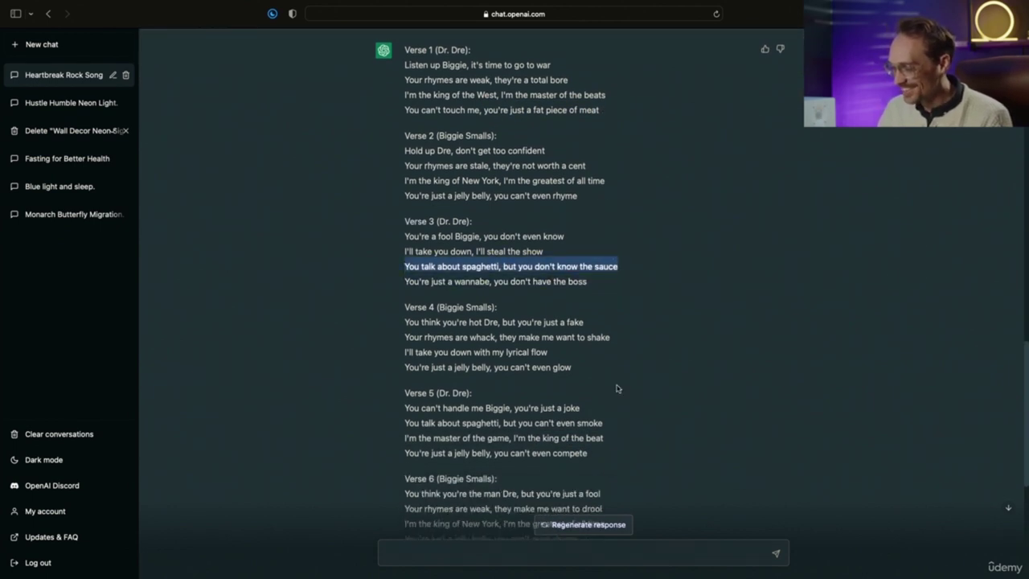
{"action": "scroll", "coordinate": [610, 381], "scroll_direction": "down", "scroll_amount": 5}
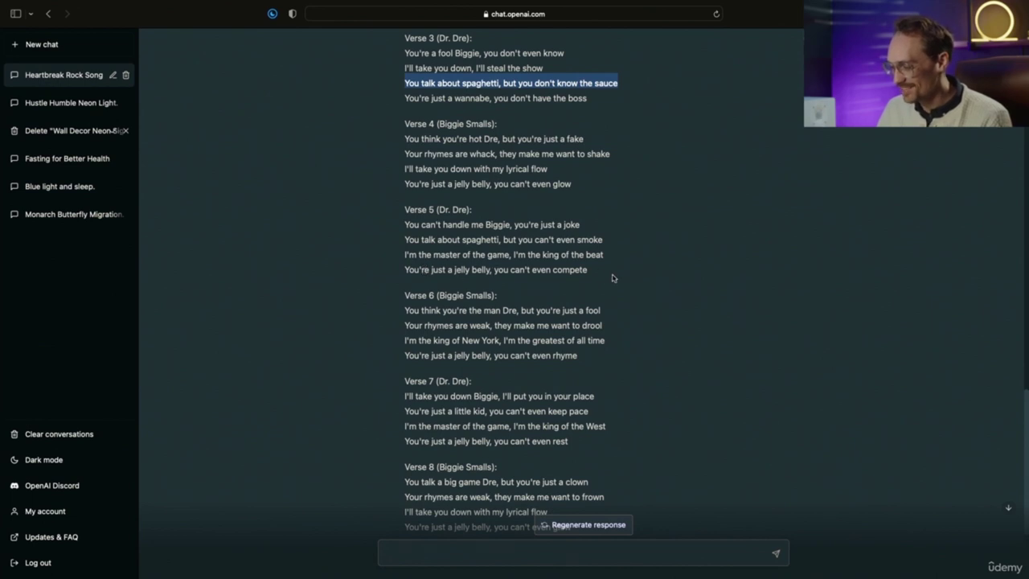
{"action": "scroll", "coordinate": [613, 277], "scroll_direction": "down", "scroll_amount": 4}
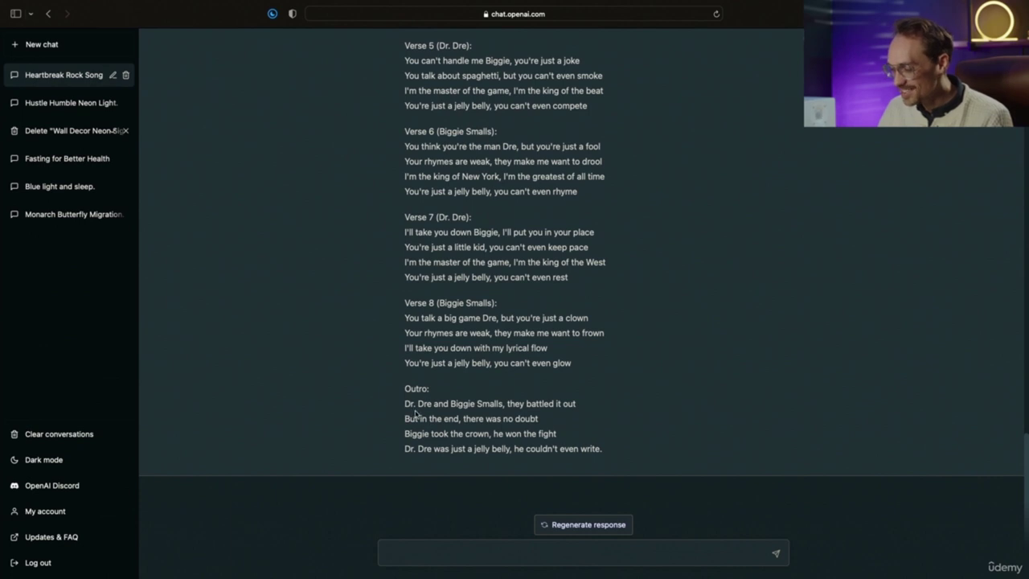
{"action": "left_click_drag", "start_coordinate": [404, 432], "coordinate": [565, 433]}
{"action": "left_click_drag", "start_coordinate": [405, 449], "coordinate": [508, 444]}
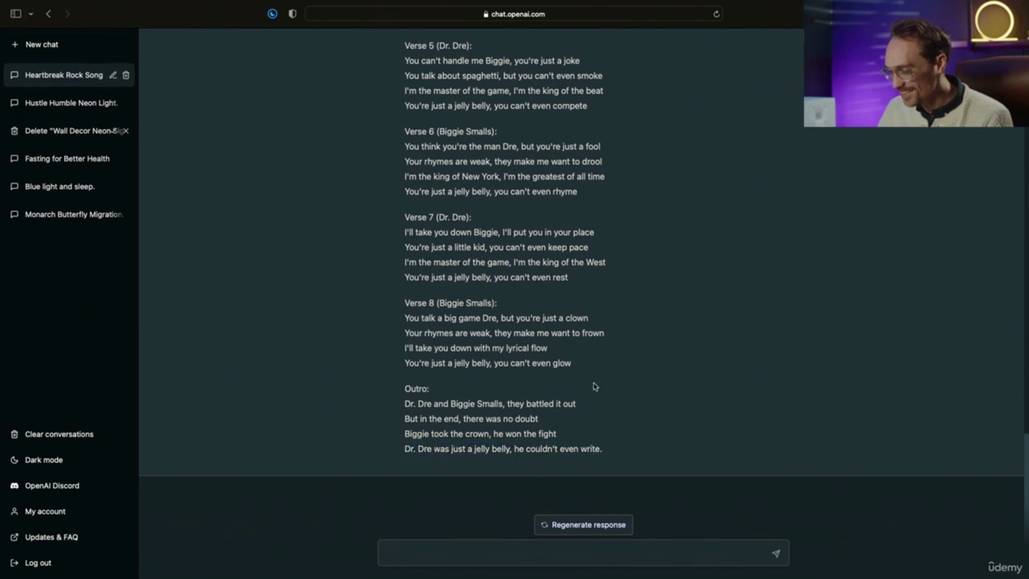
{"action": "scroll", "coordinate": [595, 387], "scroll_direction": "up", "scroll_amount": 1}
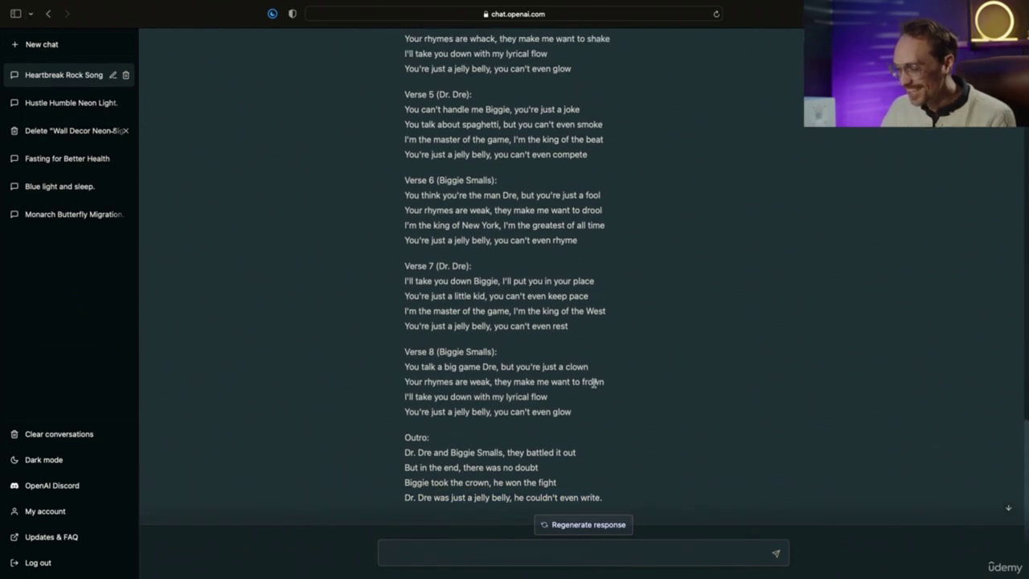
{"action": "scroll", "coordinate": [594, 384], "scroll_direction": "up", "scroll_amount": 6}
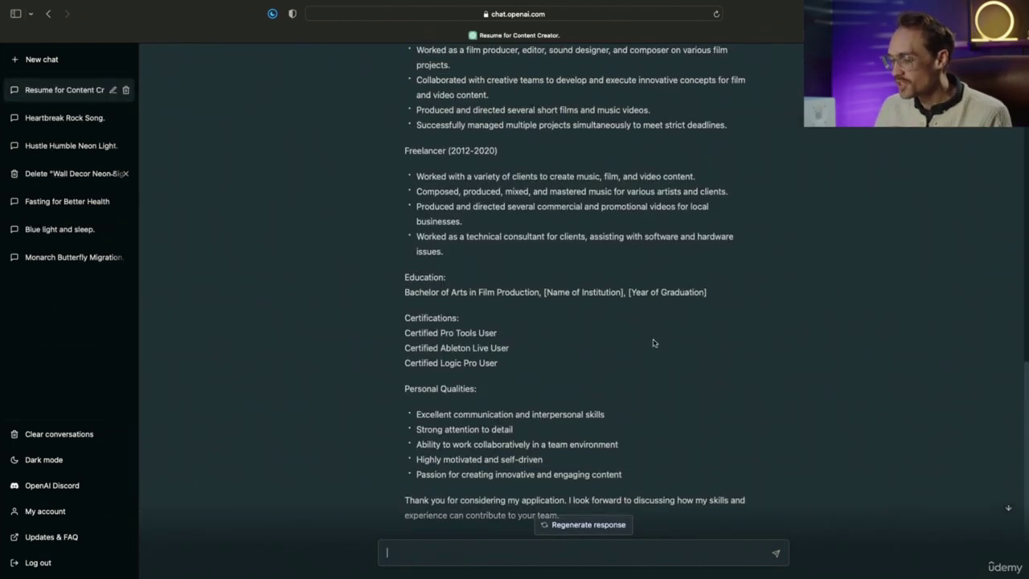
Step: Examine the content creator resume from the contact fields and summary down to experience, education and certifications
{"action": "scroll", "coordinate": [653, 342], "scroll_direction": "up", "scroll_amount": 10}
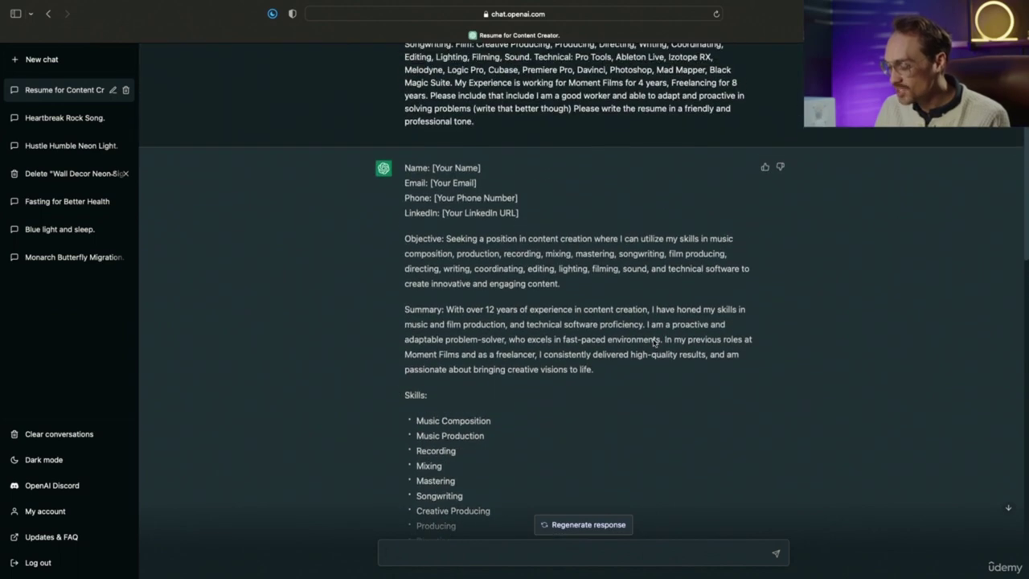
{"action": "scroll", "coordinate": [655, 342], "scroll_direction": "down", "scroll_amount": 5}
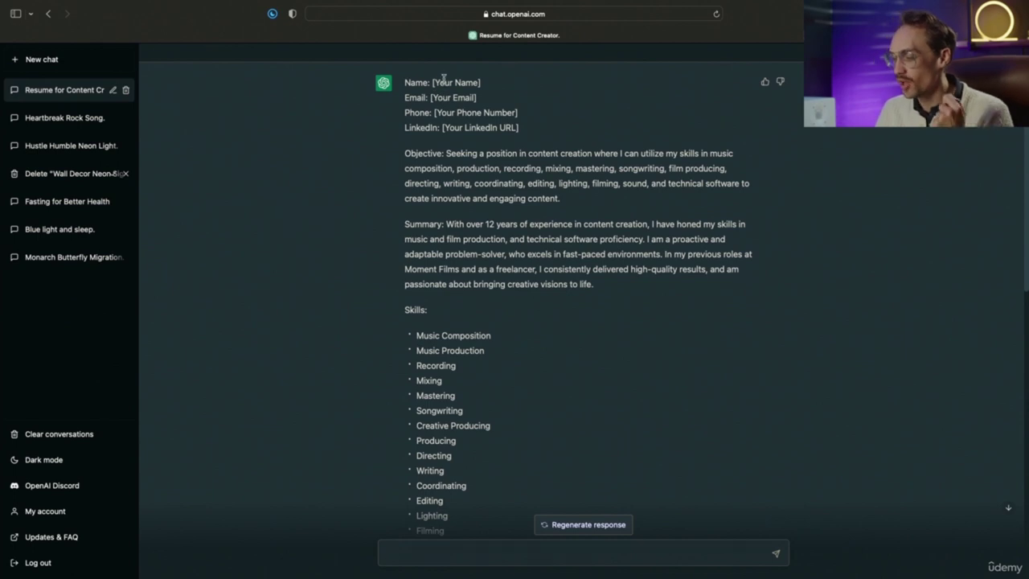
{"action": "scroll", "coordinate": [489, 126], "scroll_direction": "down", "scroll_amount": 1}
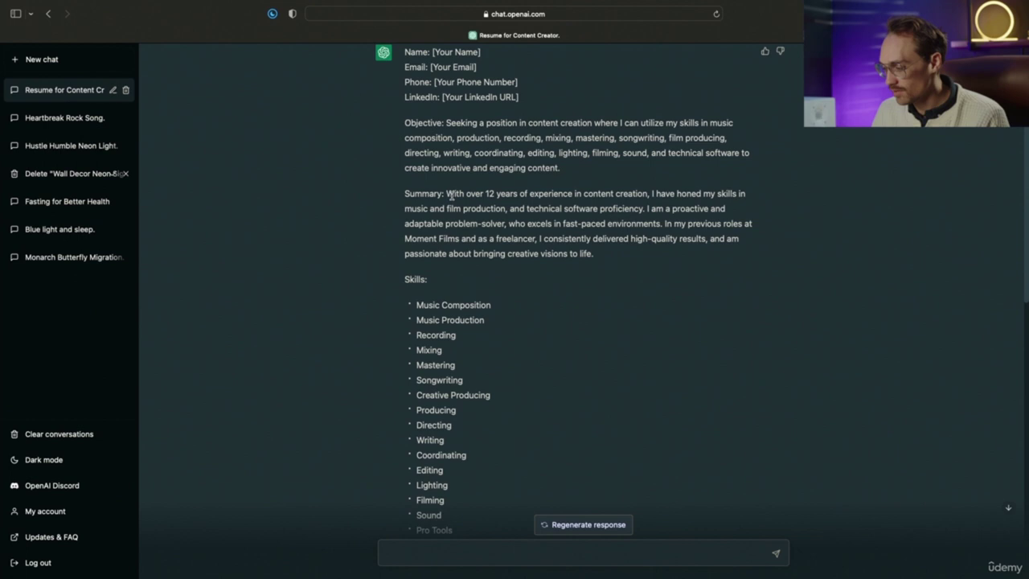
{"action": "scroll", "coordinate": [454, 200], "scroll_direction": "down", "scroll_amount": 10}
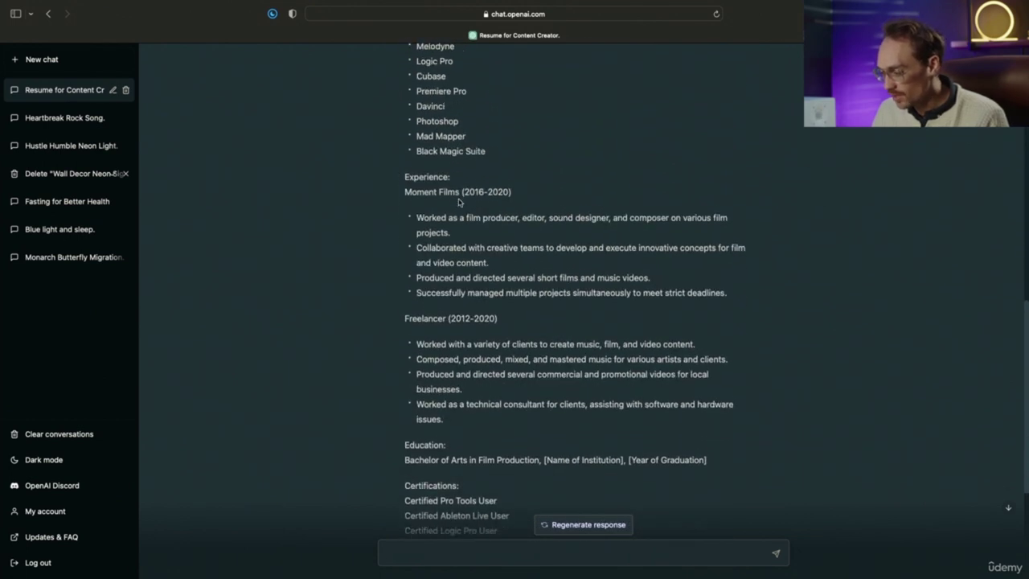
{"action": "scroll", "coordinate": [467, 193], "scroll_direction": "down", "scroll_amount": 3}
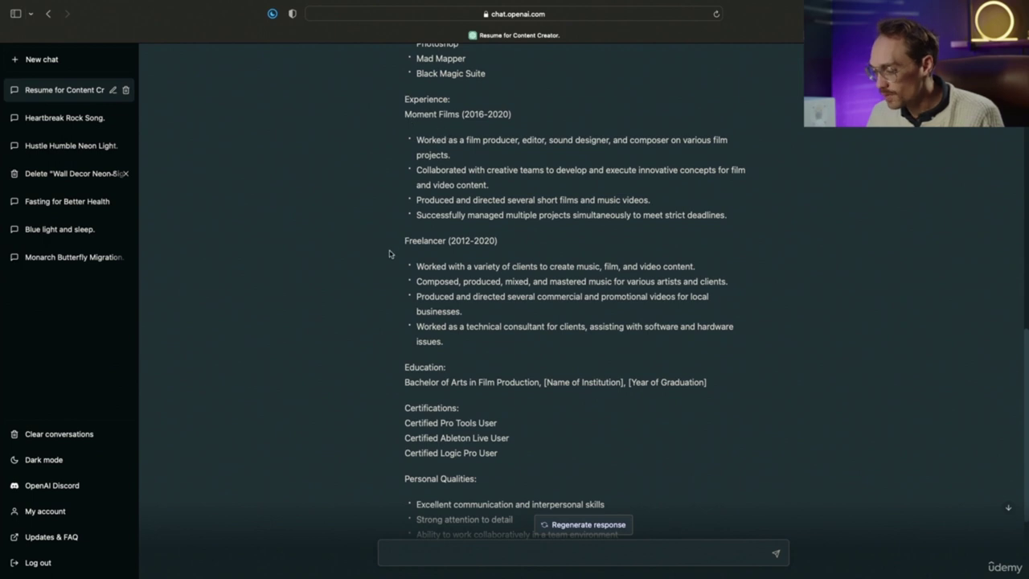
{"action": "scroll", "coordinate": [452, 252], "scroll_direction": "down", "scroll_amount": 1}
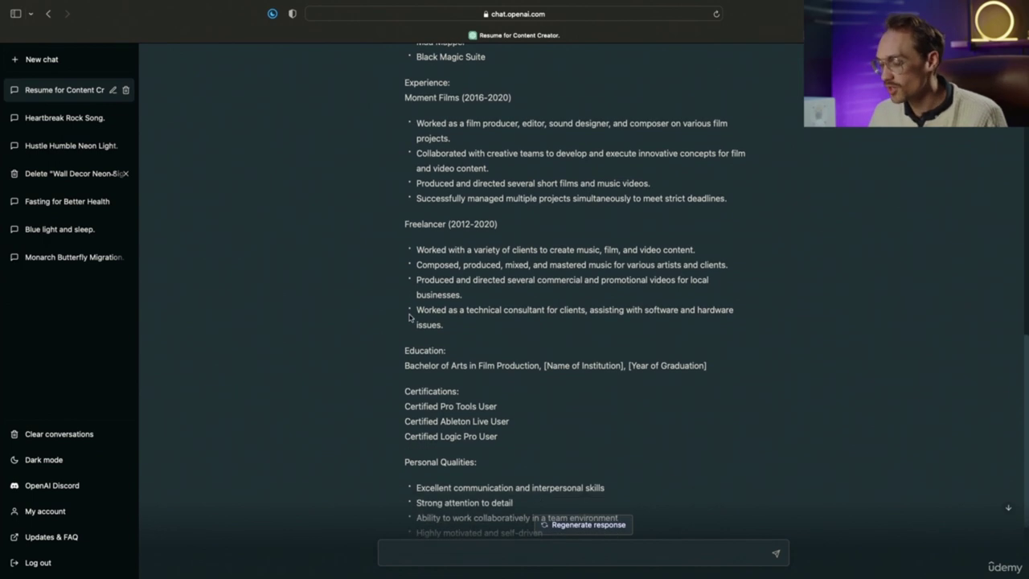
{"action": "scroll", "coordinate": [530, 378], "scroll_direction": "down", "scroll_amount": 1}
{"action": "scroll", "coordinate": [500, 325], "scroll_direction": "down", "scroll_amount": 3}
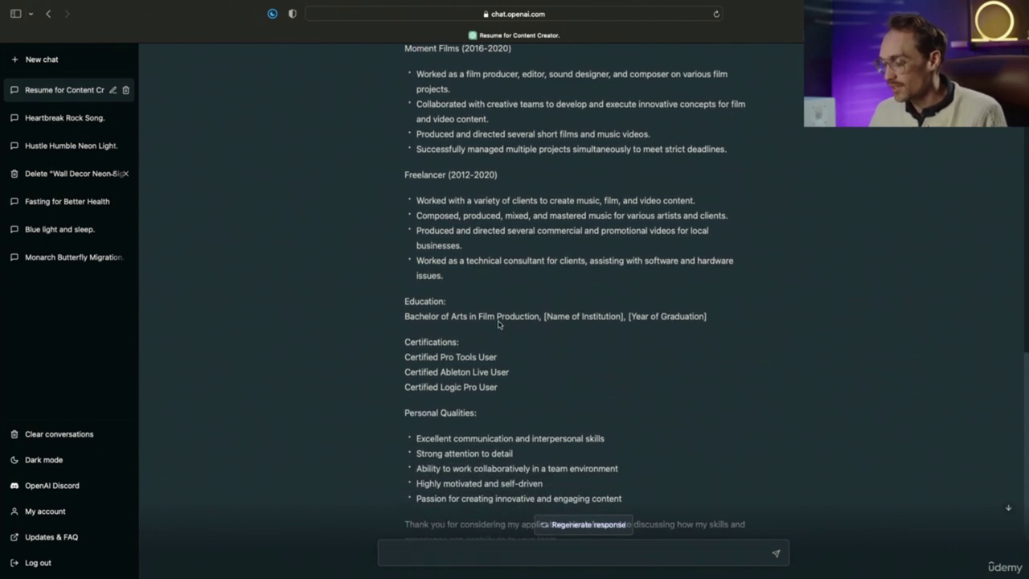
Step: Highlight the Moment Films dates and the bullet points under Moment Films and Freelancer in the resume's experience section
{"action": "scroll", "coordinate": [514, 398], "scroll_direction": "up", "scroll_amount": 5}
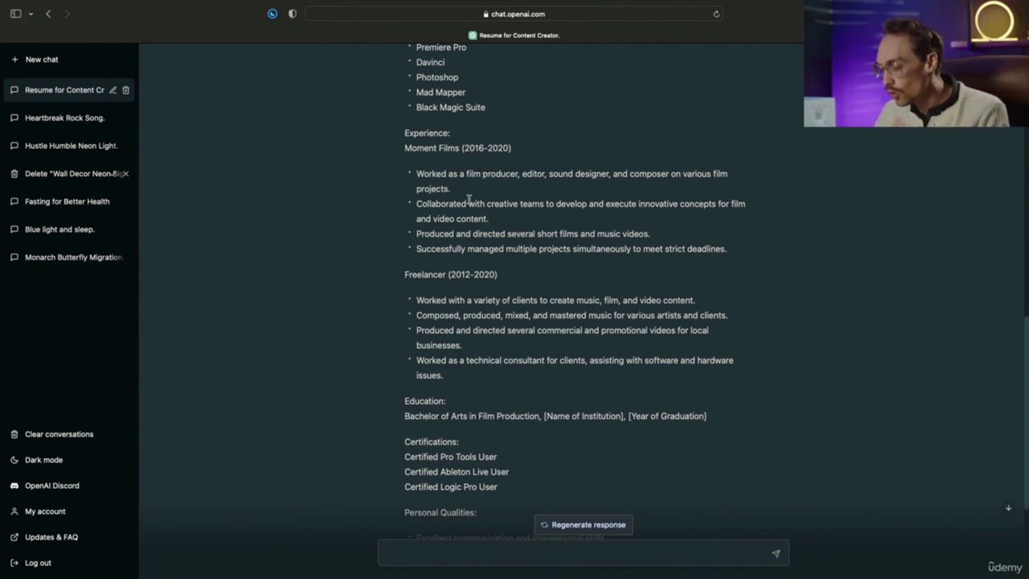
{"action": "double_click", "coordinate": [468, 149]}
{"action": "left_click", "coordinate": [463, 155]}
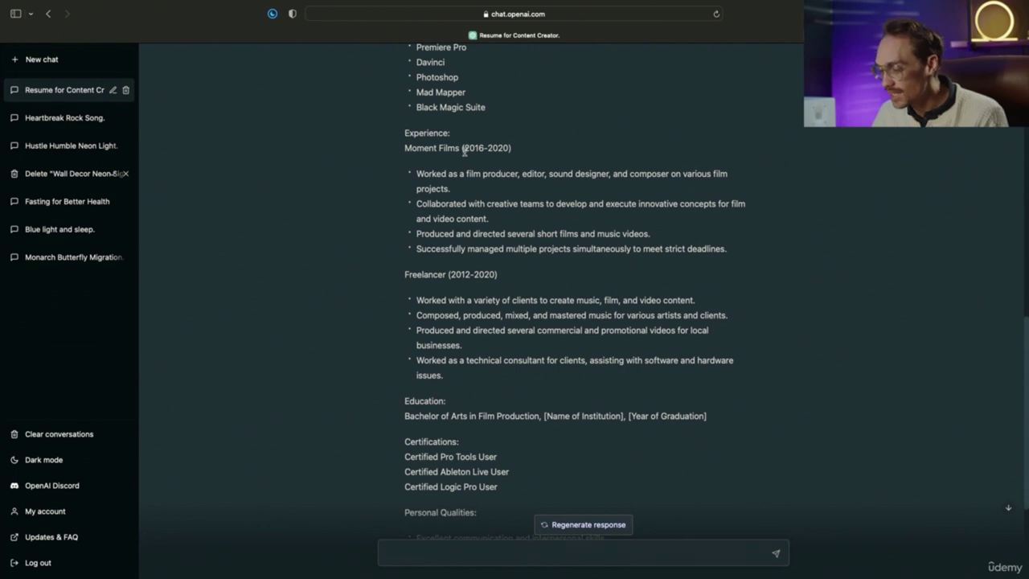
{"action": "left_click_drag", "start_coordinate": [463, 149], "coordinate": [535, 155]}
{"action": "scroll", "coordinate": [499, 222], "scroll_direction": "down", "scroll_amount": 1}
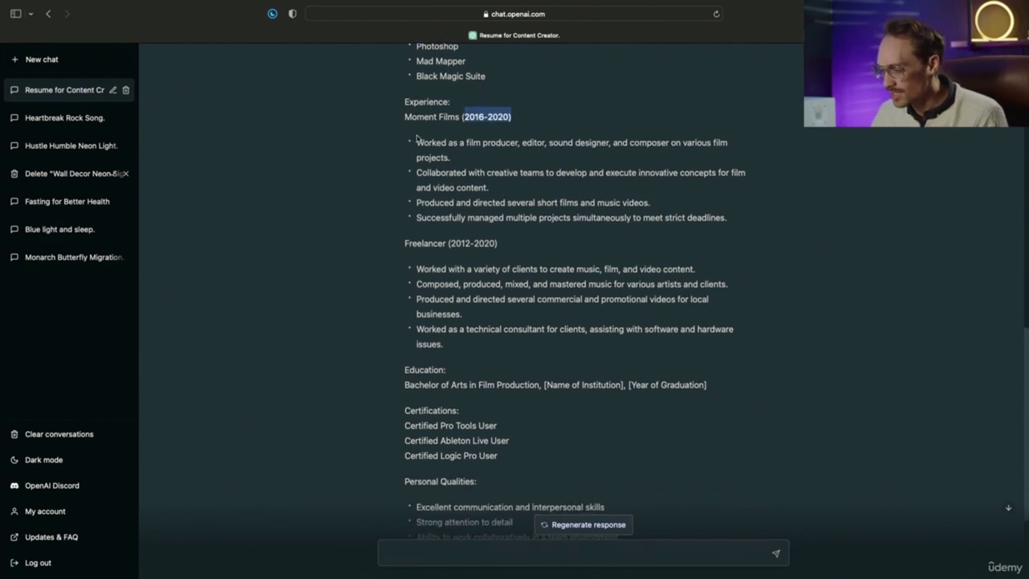
{"action": "left_click_drag", "start_coordinate": [416, 140], "coordinate": [600, 226]}
{"action": "scroll", "coordinate": [599, 229], "scroll_direction": "down", "scroll_amount": 1}
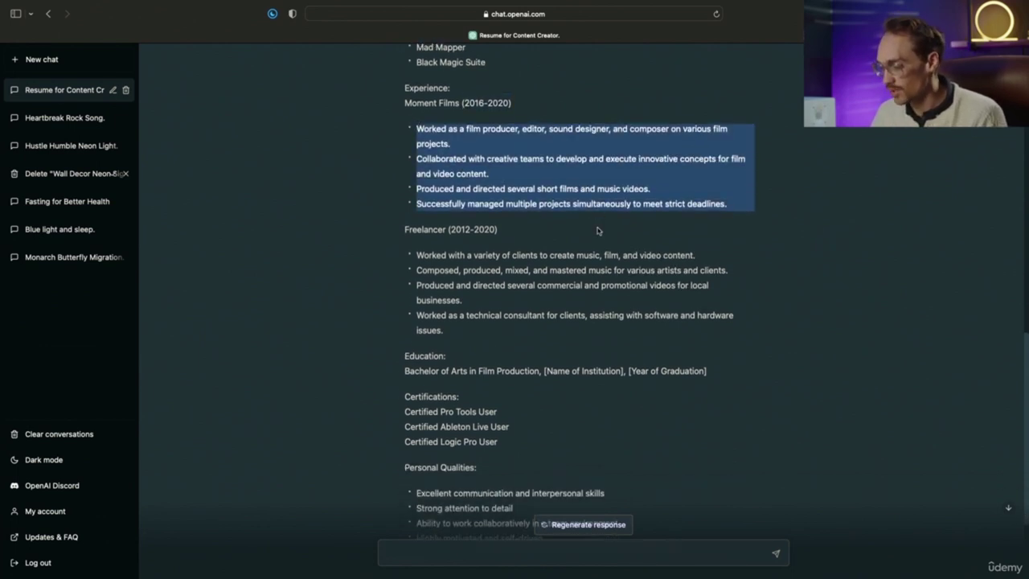
{"action": "left_click_drag", "start_coordinate": [417, 256], "coordinate": [446, 288]}
{"action": "scroll", "coordinate": [483, 338], "scroll_direction": "down", "scroll_amount": 3}
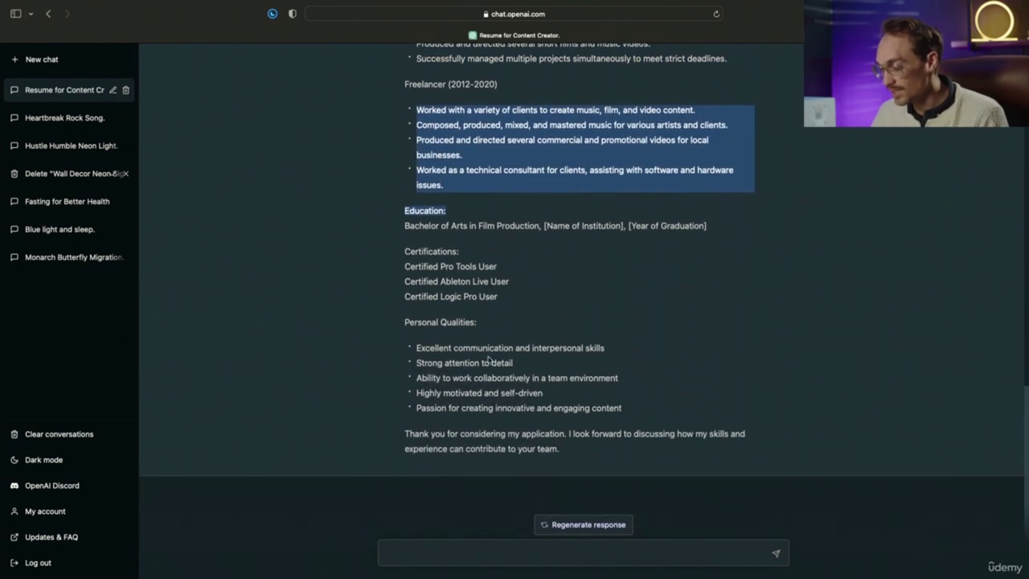
Step: Compare the "good worker" wording in the resume prompt with the "I am a proactive and" wording in the summary by highlighting both
{"action": "scroll", "coordinate": [488, 360], "scroll_direction": "up", "scroll_amount": 15}
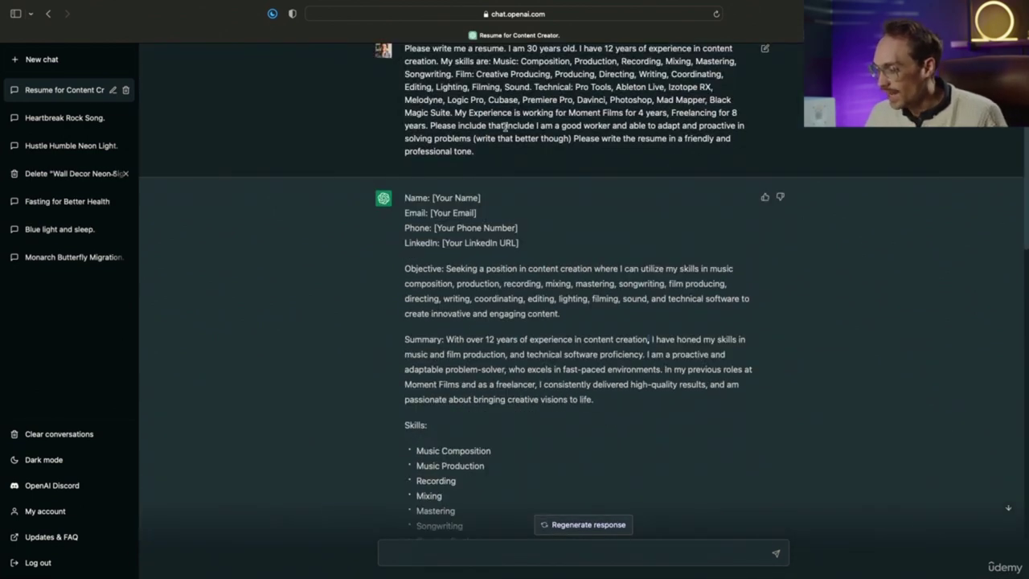
{"action": "left_click_drag", "start_coordinate": [554, 126], "coordinate": [611, 127]}
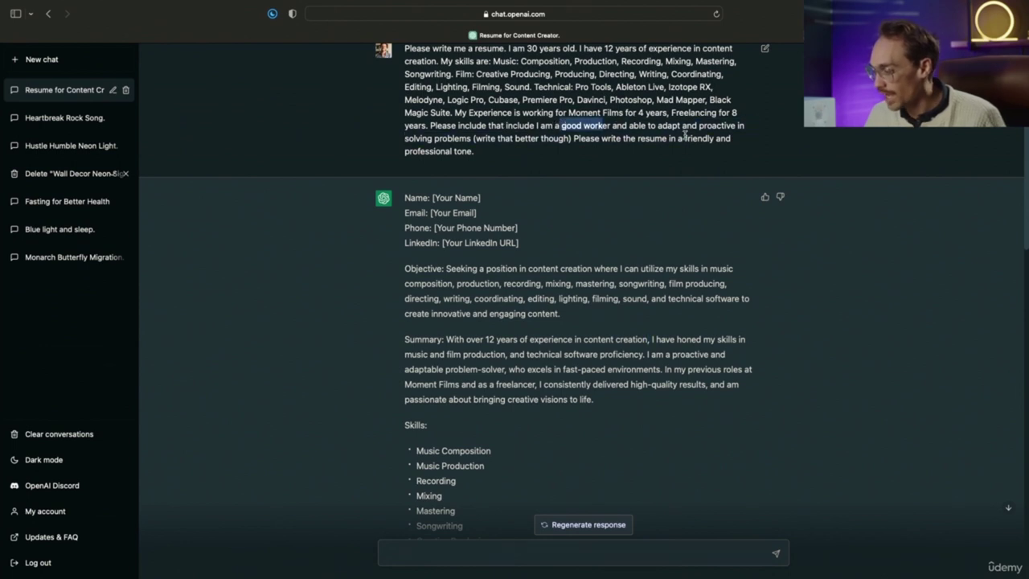
{"action": "scroll", "coordinate": [648, 230], "scroll_direction": "down", "scroll_amount": 2}
{"action": "scroll", "coordinate": [648, 230], "scroll_direction": "down", "scroll_amount": 2}
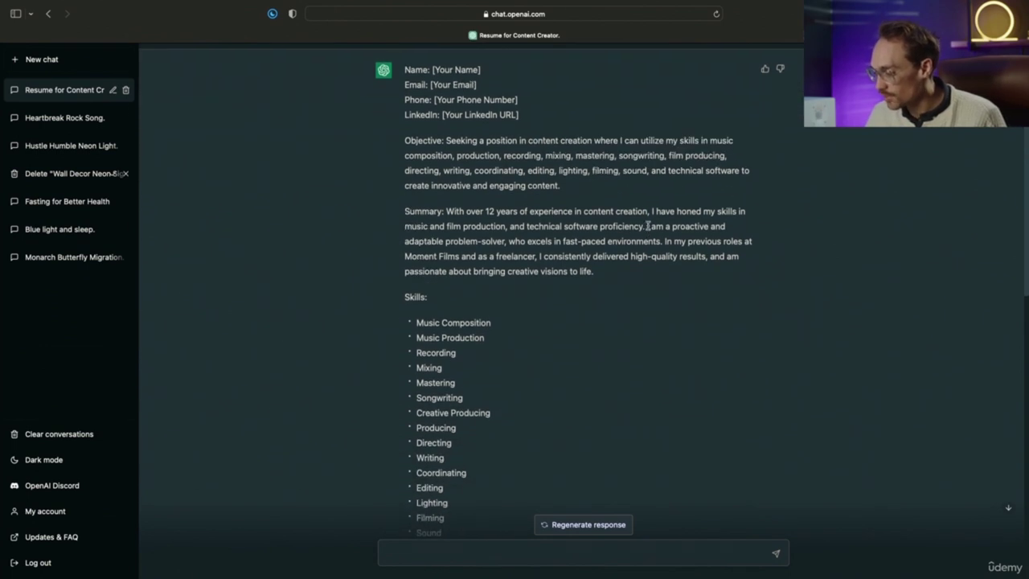
{"action": "left_click_drag", "start_coordinate": [648, 226], "coordinate": [728, 229]}
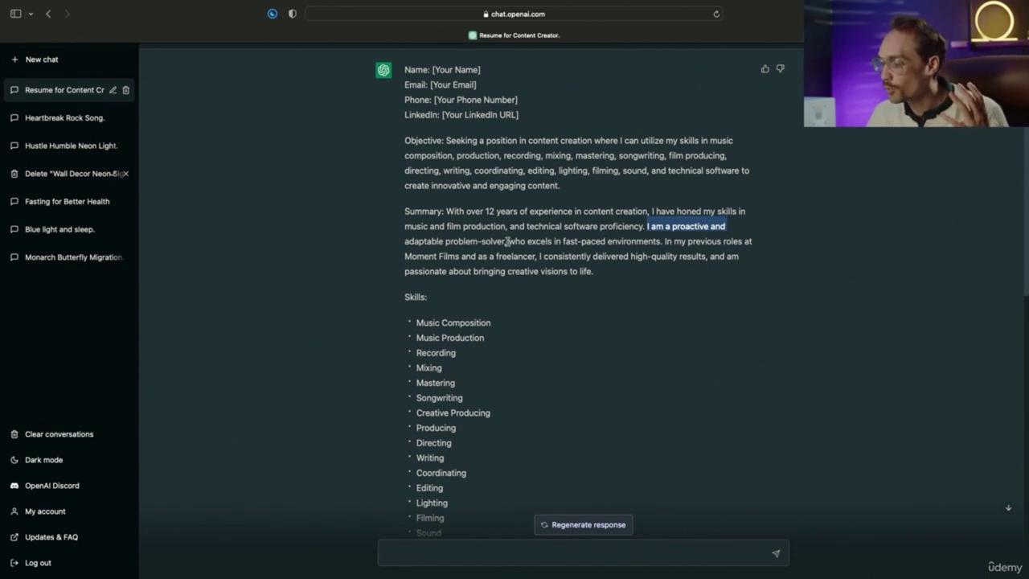
Step: Review the resume's skills list and experience section, and return to its objective and summary
{"action": "scroll", "coordinate": [507, 241], "scroll_direction": "down", "scroll_amount": 5}
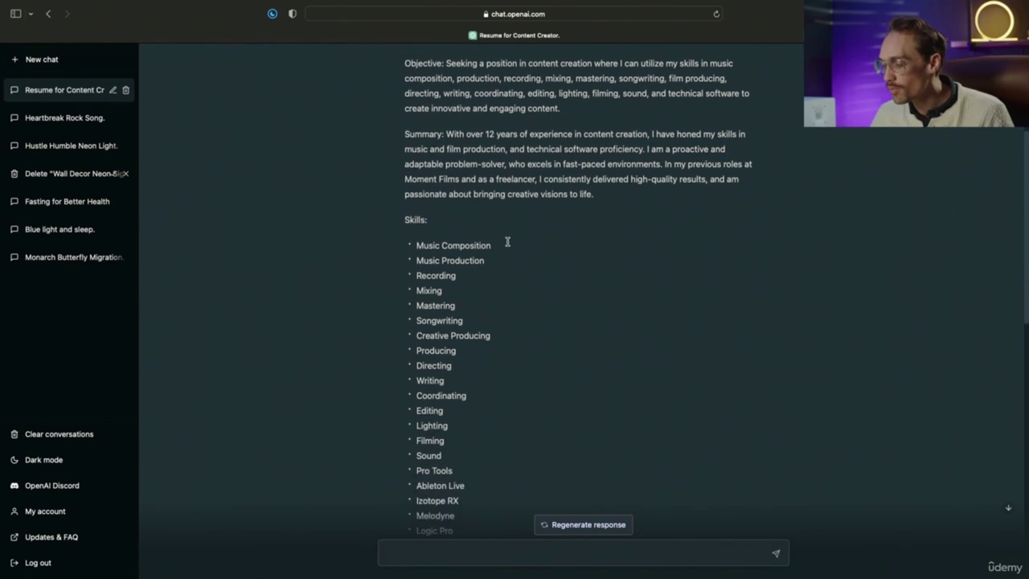
{"action": "scroll", "coordinate": [507, 241], "scroll_direction": "down", "scroll_amount": 12}
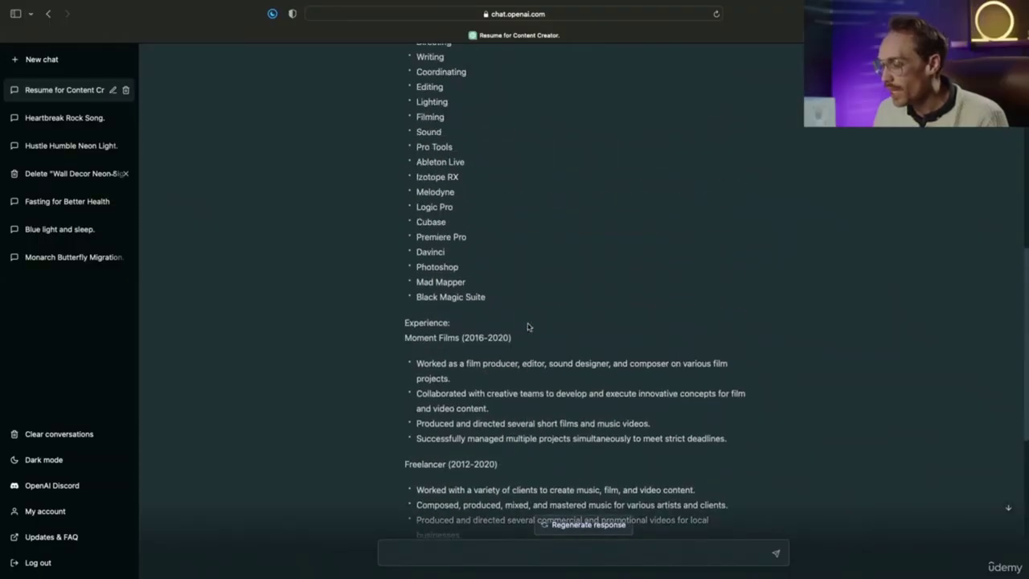
{"action": "scroll", "coordinate": [527, 326], "scroll_direction": "up", "scroll_amount": 10}
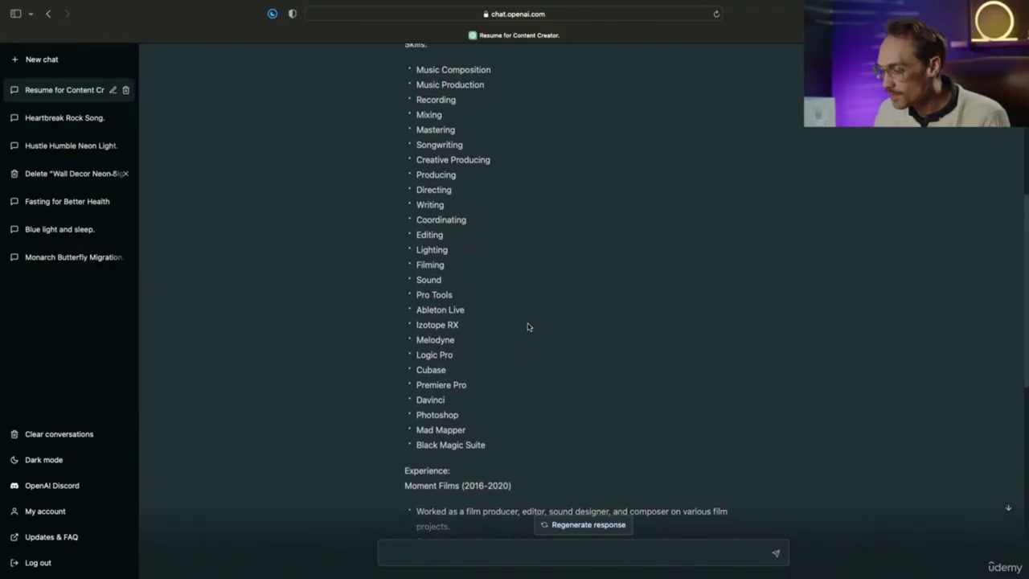
{"action": "scroll", "coordinate": [528, 327], "scroll_direction": "up", "scroll_amount": 2}
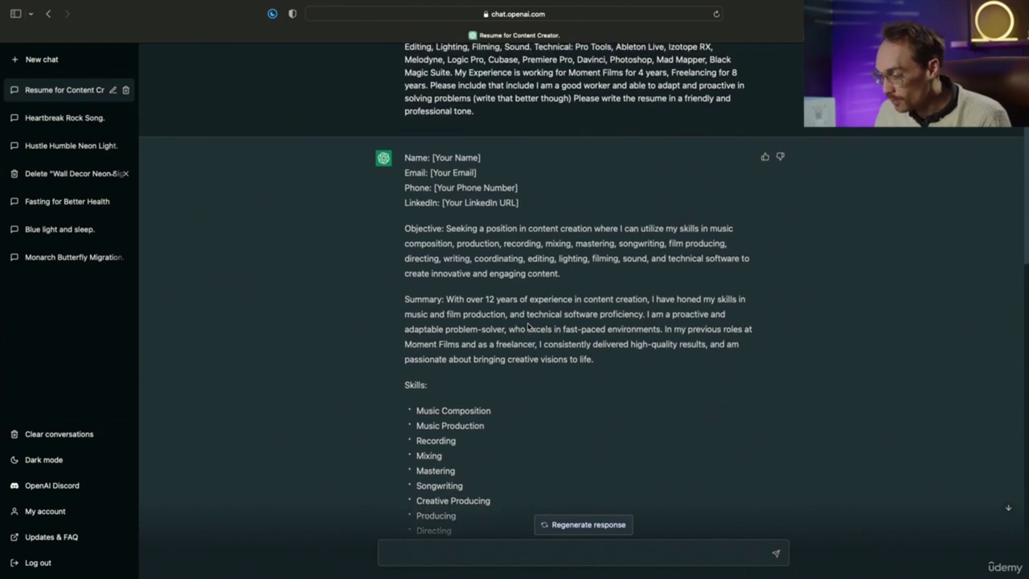
Step: Highlight the LinkedIn bio text and compare it with the resume prompt and the resume's skills and experience
{"action": "scroll", "coordinate": [528, 327], "scroll_direction": "up", "scroll_amount": 3}
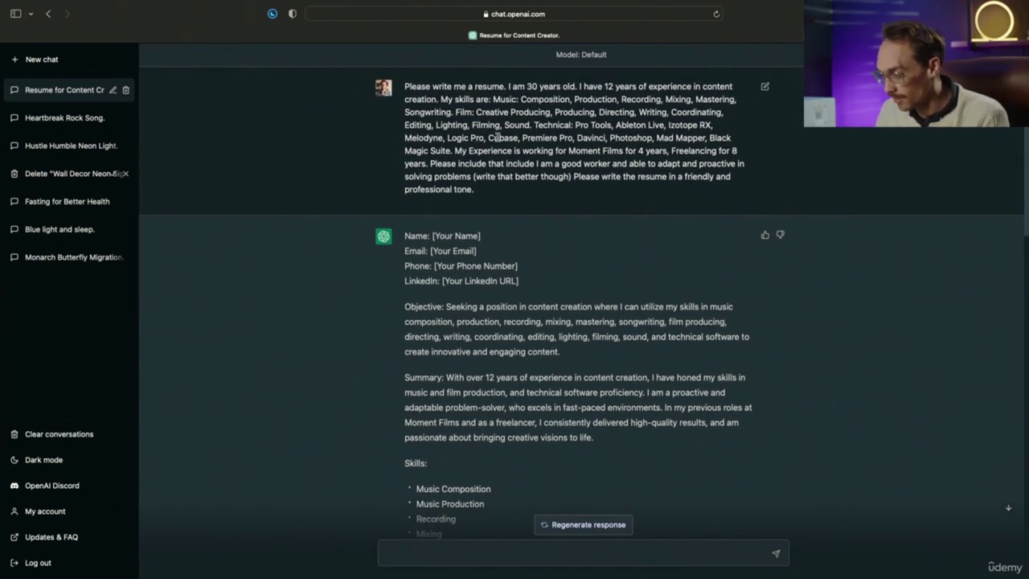
{"action": "scroll", "coordinate": [496, 138], "scroll_direction": "down", "scroll_amount": 15}
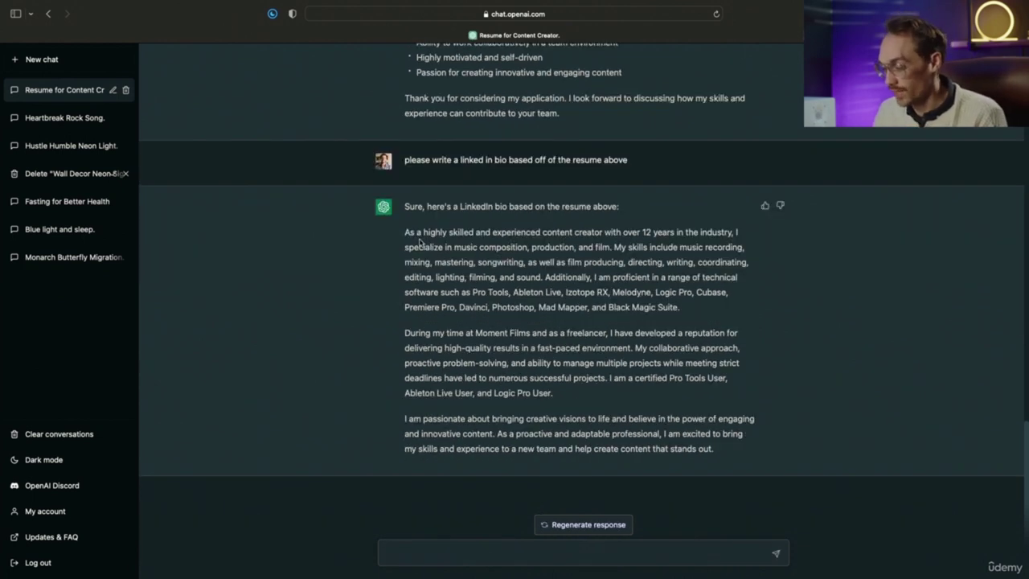
{"action": "left_click_drag", "start_coordinate": [404, 232], "coordinate": [732, 444]}
{"action": "scroll", "coordinate": [732, 446], "scroll_direction": "up", "scroll_amount": 5}
{"action": "scroll", "coordinate": [733, 445], "scroll_direction": "up", "scroll_amount": 7}
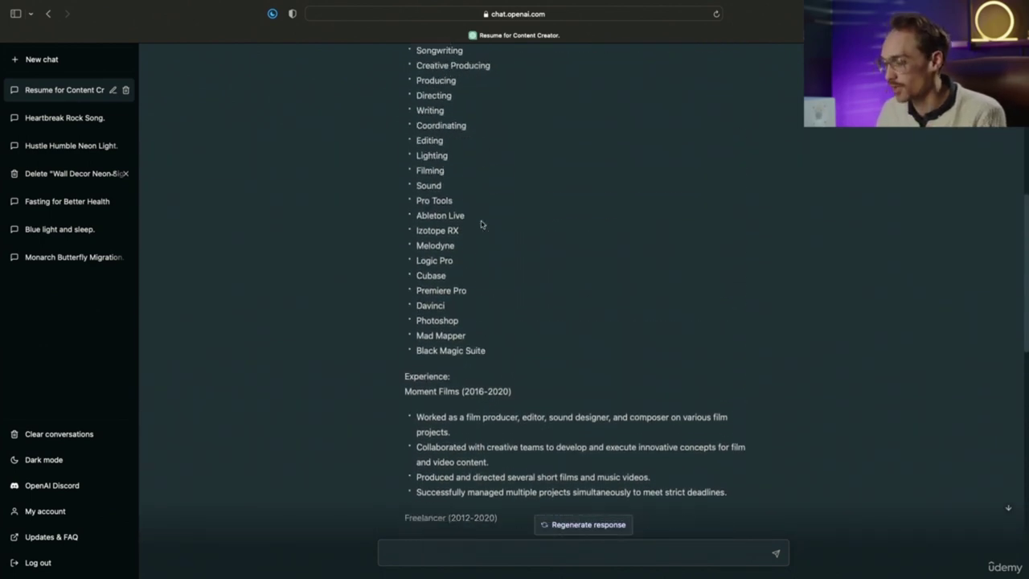
Step: Paste an existing bio into the message and ask for it to be updated and optimized for film industry executives
{"action": "scroll", "coordinate": [480, 362], "scroll_direction": "down", "scroll_amount": 15}
{"action": "left_click", "coordinate": [476, 556]}
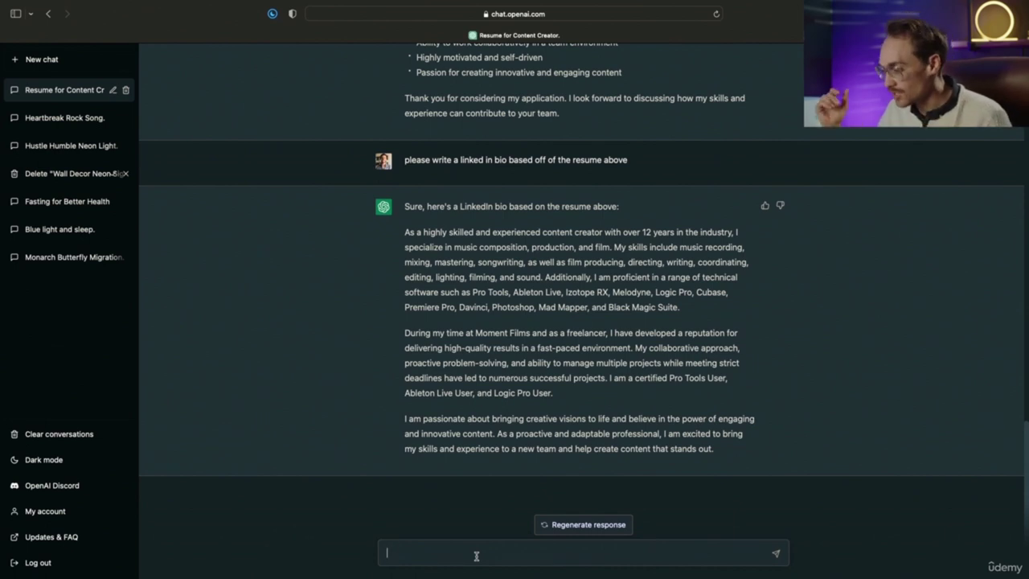
{"action": "key", "text": "ctrl+v"}
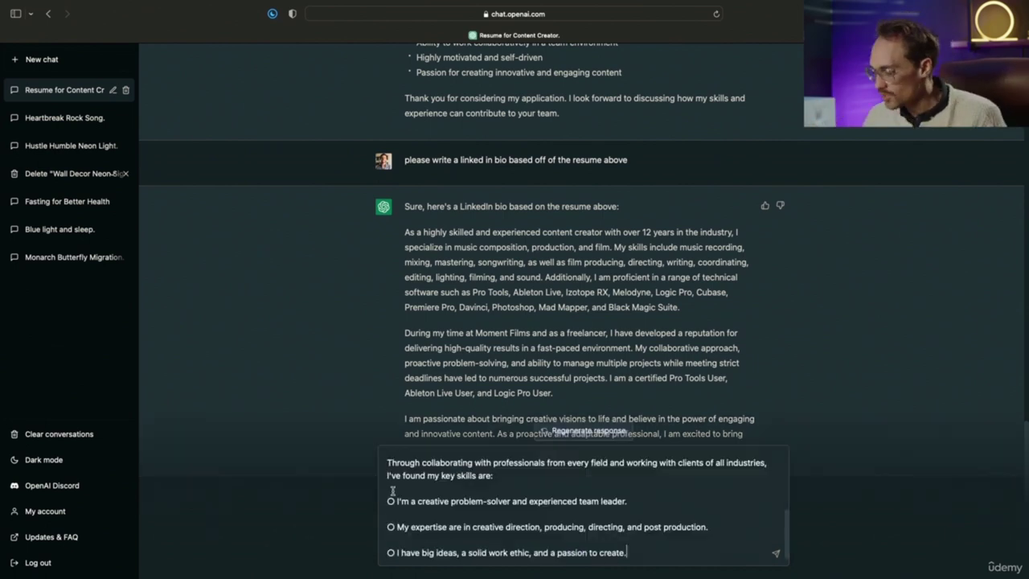
Step: Compare the rewritten bio with the original by highlighting the original bio text in the prompt
{"action": "scroll", "coordinate": [545, 529], "scroll_direction": "up", "scroll_amount": 5}
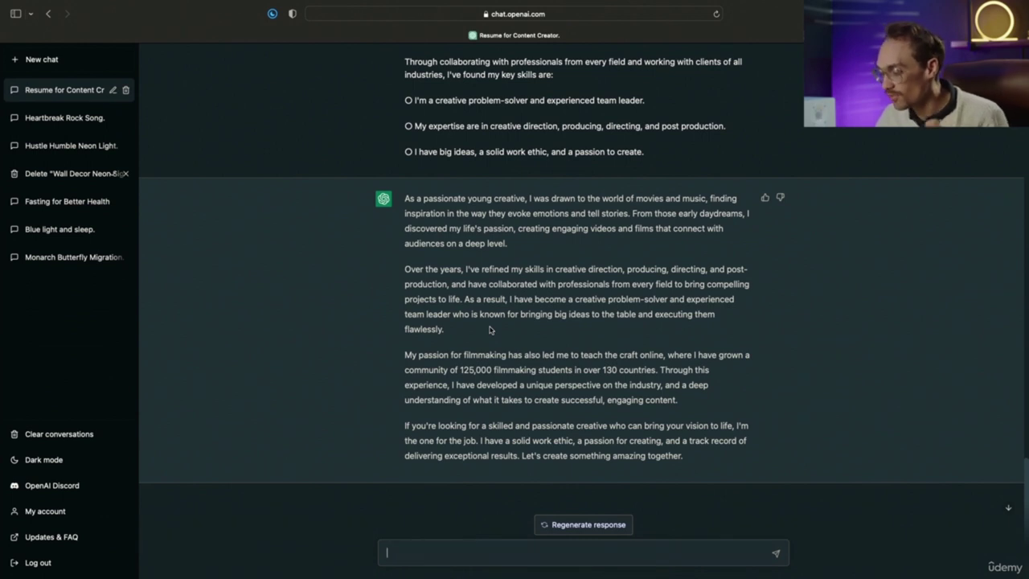
{"action": "scroll", "coordinate": [490, 329], "scroll_direction": "up", "scroll_amount": 3}
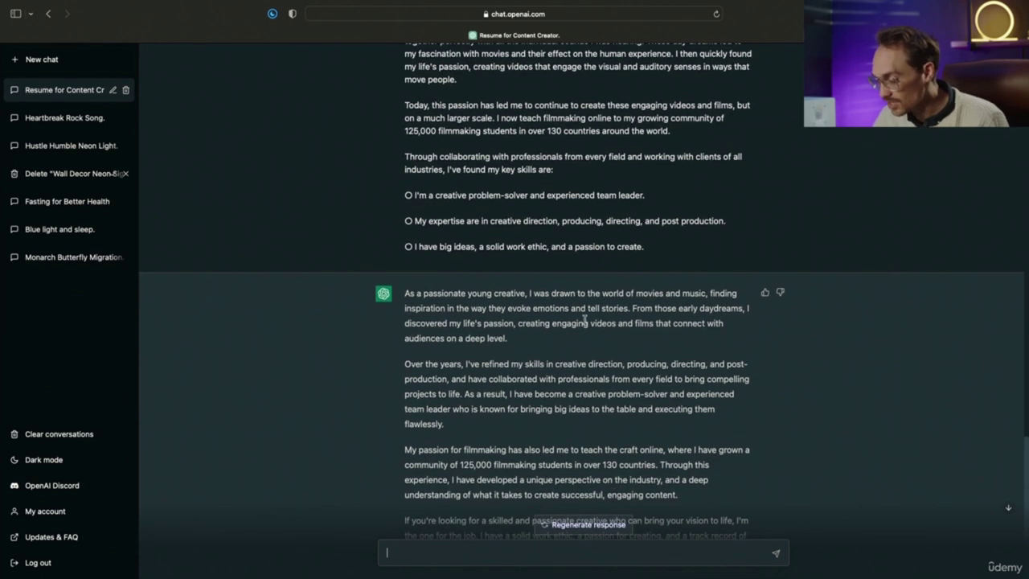
{"action": "scroll", "coordinate": [544, 428], "scroll_direction": "up", "scroll_amount": 5}
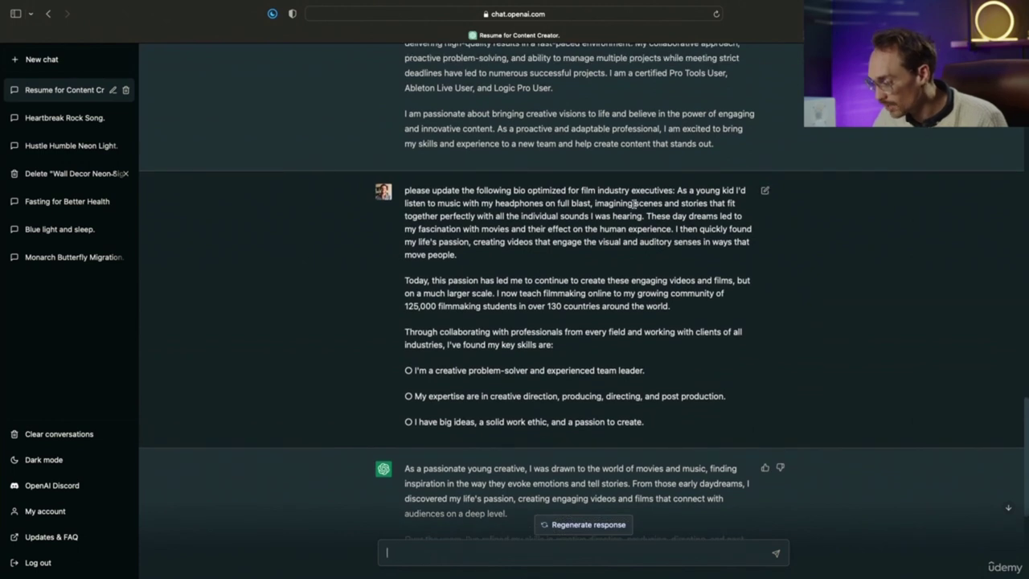
{"action": "left_click_drag", "start_coordinate": [678, 198], "coordinate": [705, 421]}
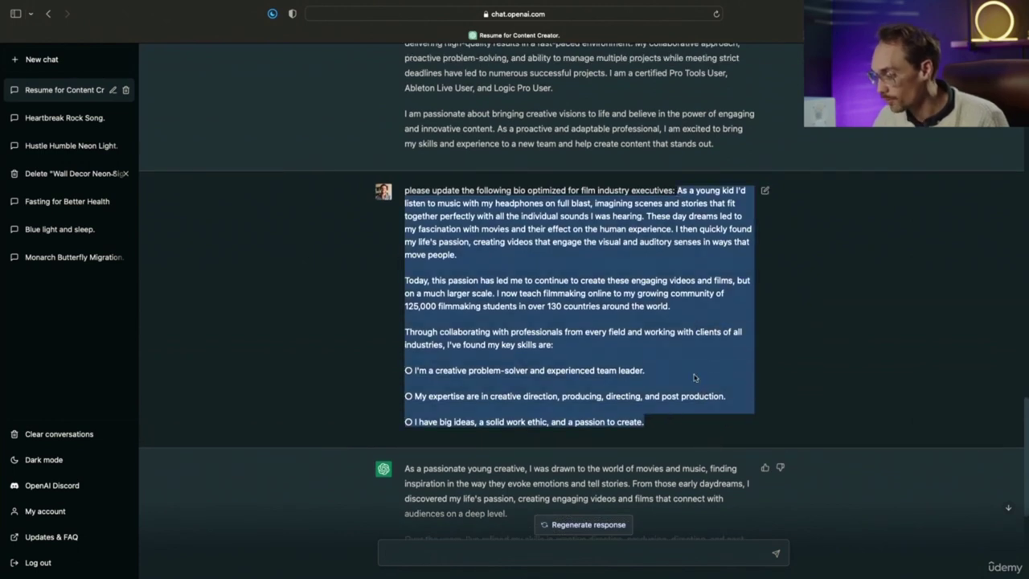
{"action": "scroll", "coordinate": [530, 418], "scroll_direction": "down", "scroll_amount": 8}
Step: In a new chat, request "a 200 words speech about the importance of content creation spoken in the style of Gary Vaynerchuk"
{"action": "left_click", "coordinate": [479, 556]}
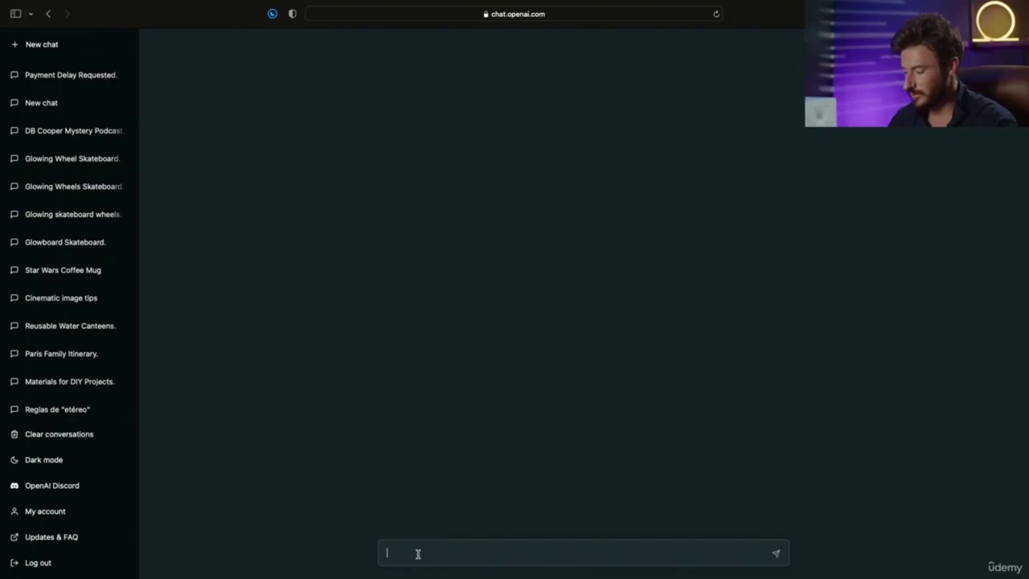
{"action": "type", "text": "Write a speech about the importance of content creation spoken in the style of Gary Vaynerchuk"}
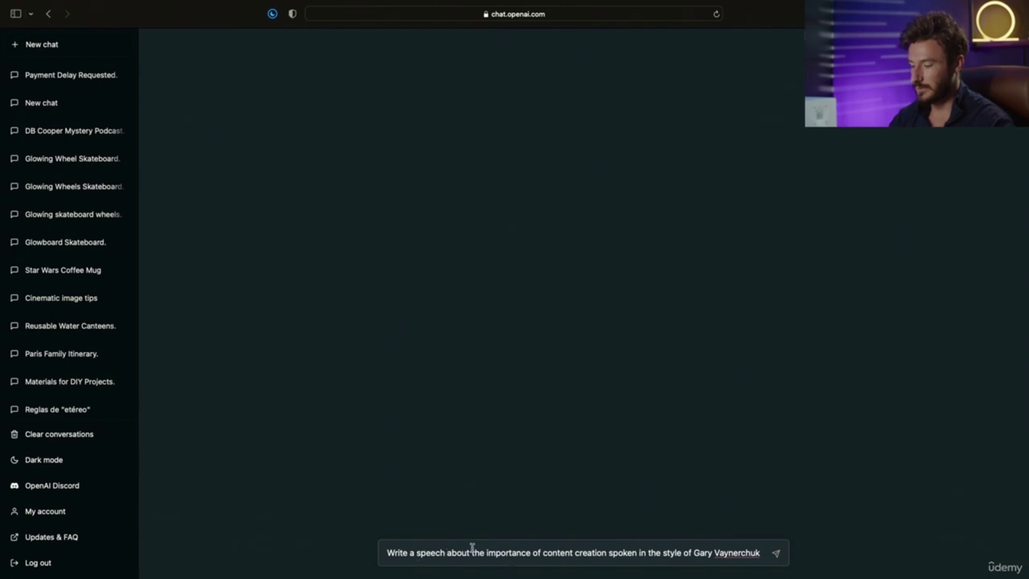
{"action": "left_click", "coordinate": [418, 553]}
{"action": "key", "text": "BackSpace"}
{"action": "type", "text": "200 words "}
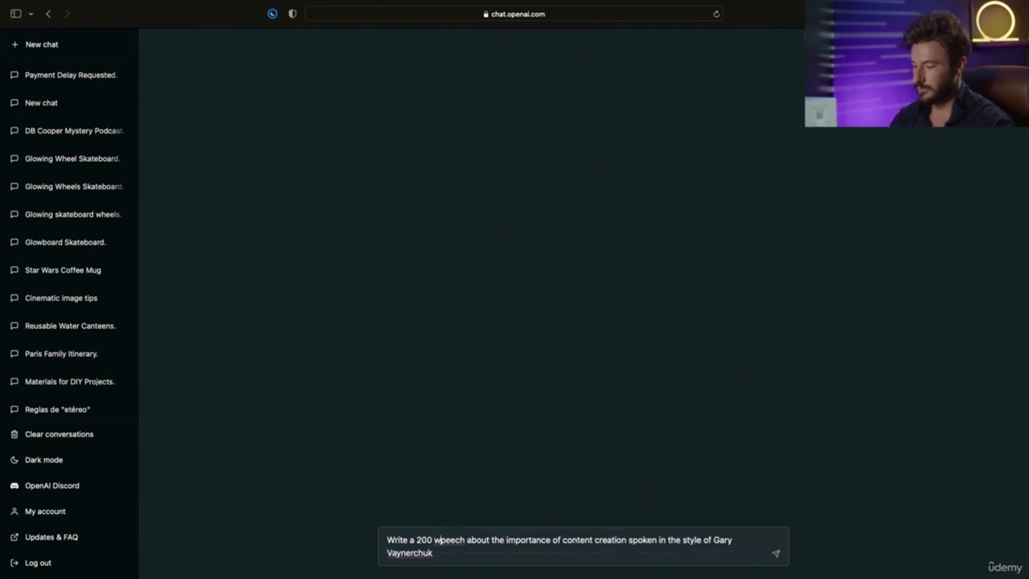
{"action": "type", "text": "s"}
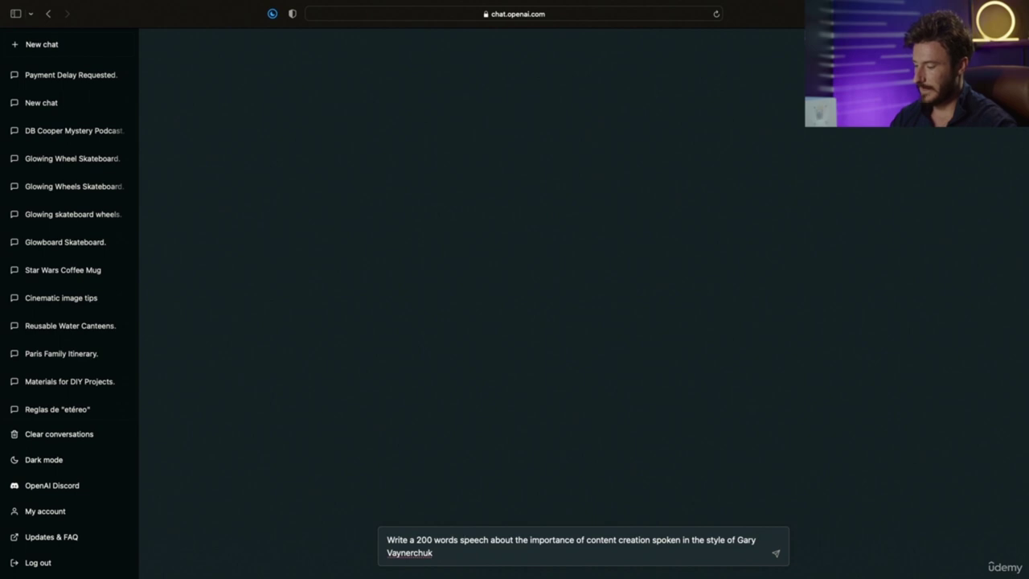
{"action": "key", "text": "Return"}
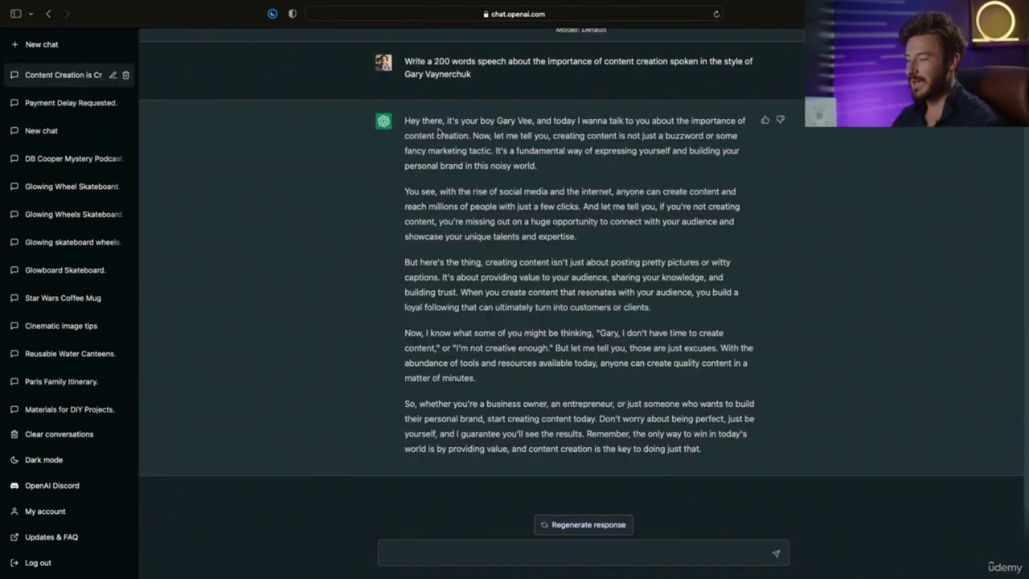
Step: Read the speech's first two paragraphs, highlighting the social media line and the passage "if you're not creating content"
{"action": "left_click_drag", "start_coordinate": [406, 120], "coordinate": [650, 166]}
{"action": "left_click", "coordinate": [418, 191]}
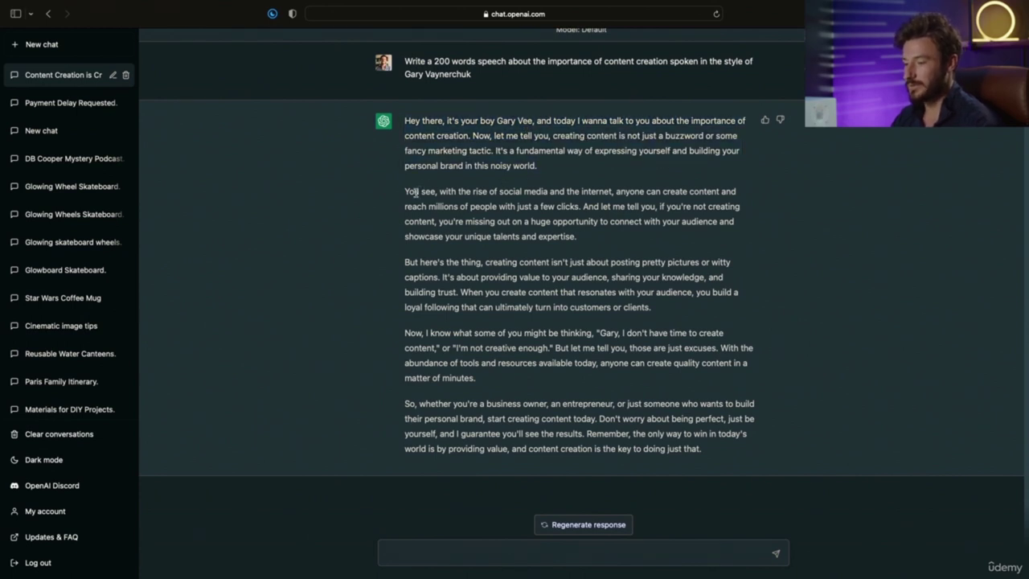
{"action": "left_click_drag", "start_coordinate": [405, 191], "coordinate": [643, 206]}
{"action": "left_click", "coordinate": [460, 214]}
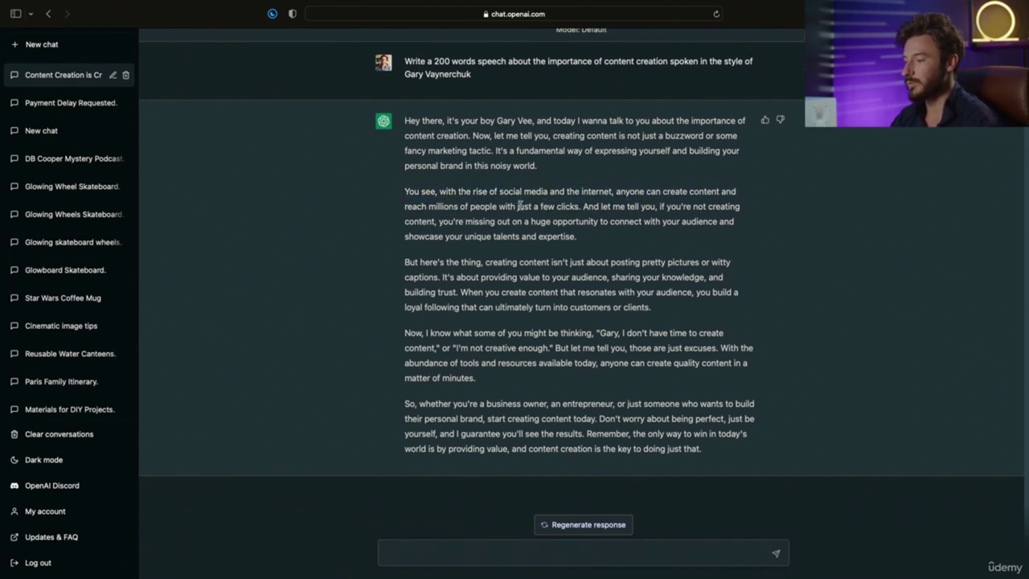
{"action": "left_click_drag", "start_coordinate": [651, 206], "coordinate": [537, 242]}
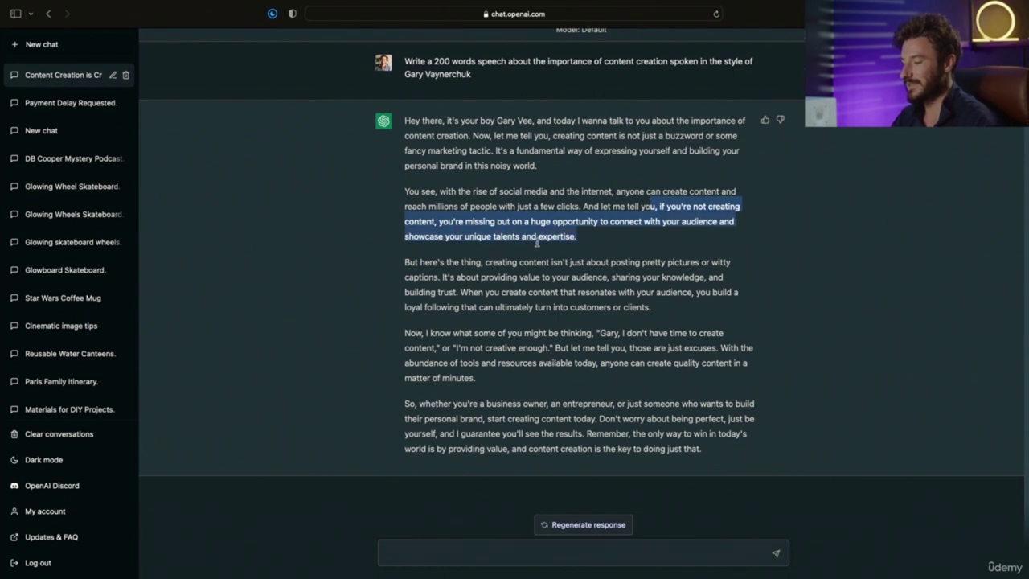
{"action": "left_click", "coordinate": [586, 238]}
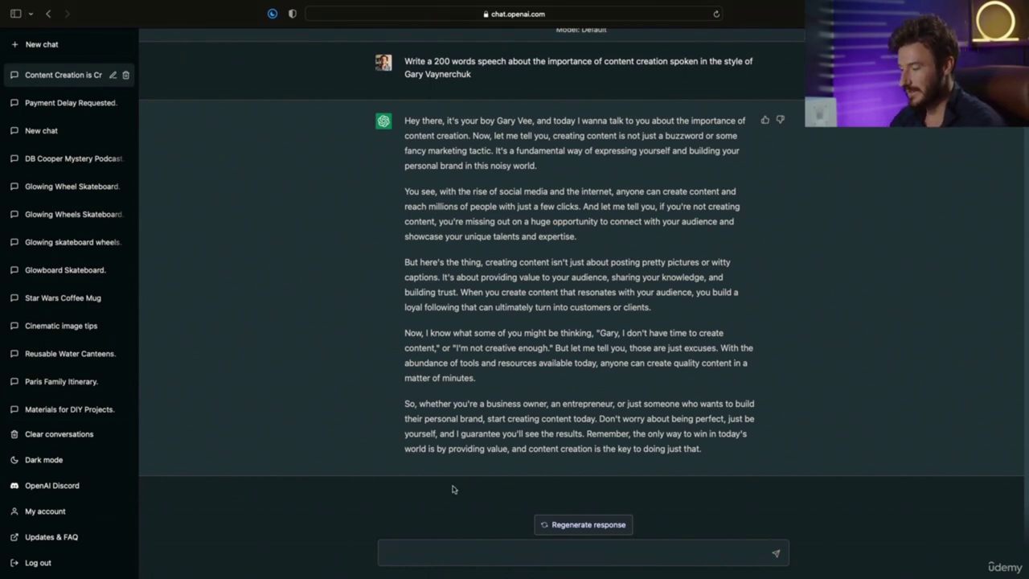
Step: Submit the follow-up "Add notes where emphasis and emotional inflection points would work well in this speech"
{"action": "left_click", "coordinate": [410, 554]}
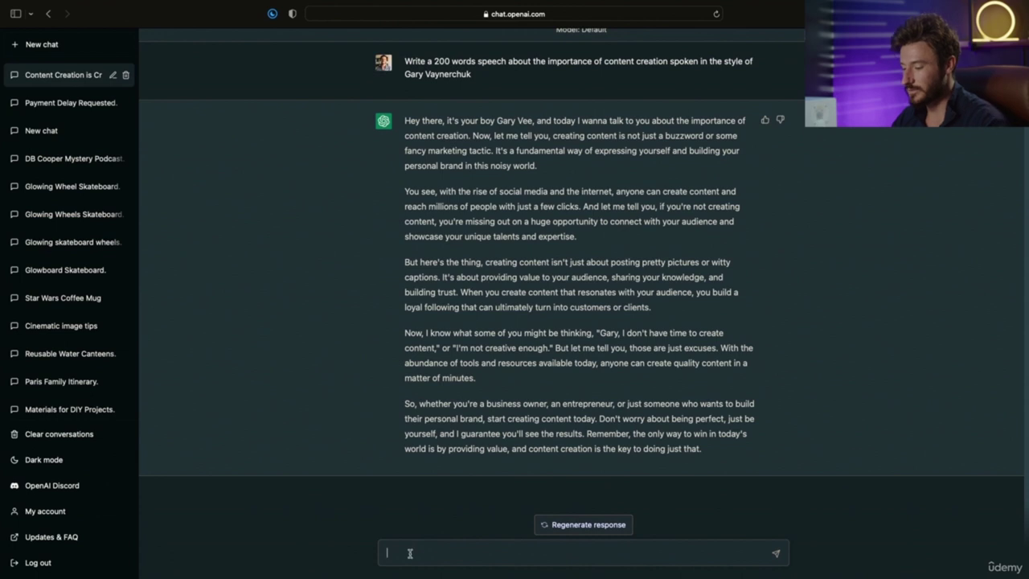
{"action": "type", "text": "Add notes where emphasis and emotional inflection points would work well in this speech"}
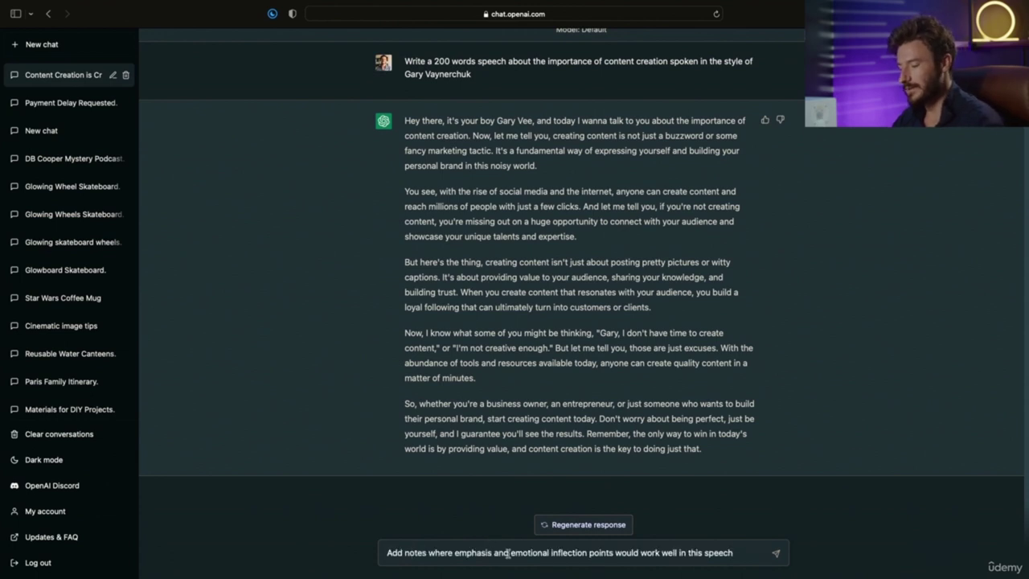
{"action": "left_click_drag", "start_coordinate": [387, 553], "coordinate": [741, 551]}
{"action": "left_click", "coordinate": [734, 557]}
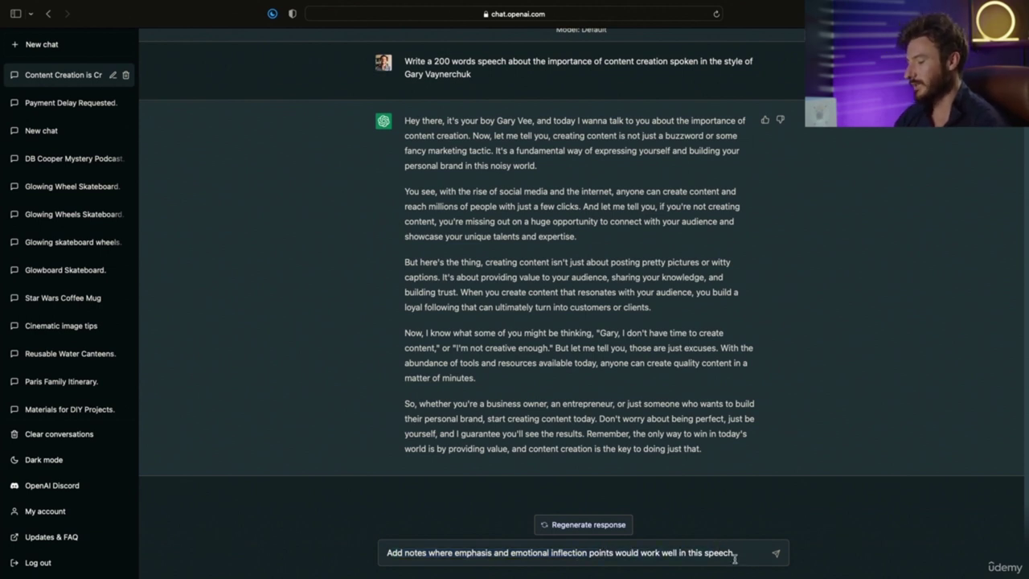
{"action": "key", "text": "Return"}
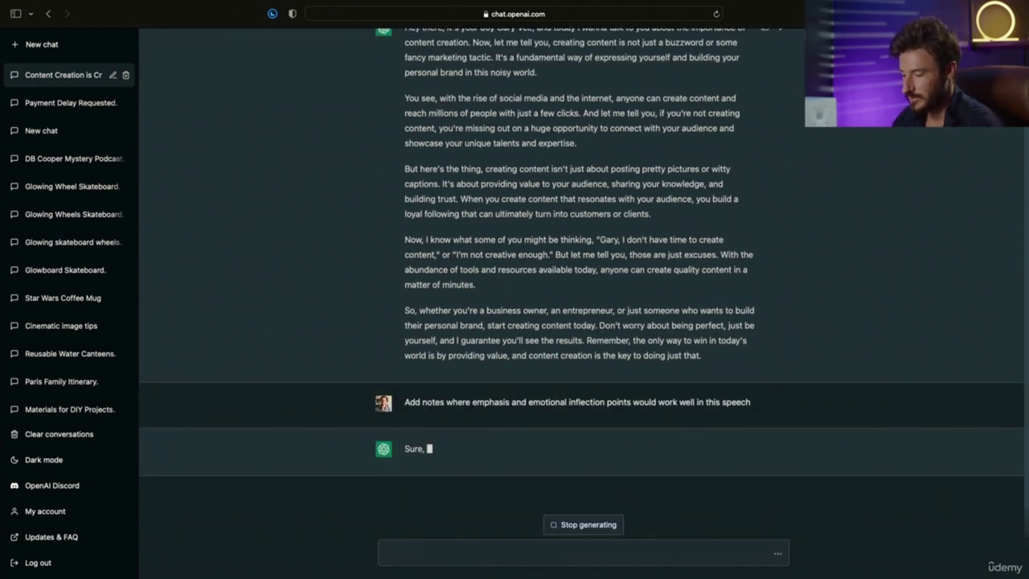
Step: Highlight the delivery notes for the speech's opening lines, including "Use a more serious and passionate tone"
{"action": "left_click_drag", "start_coordinate": [498, 149], "coordinate": [750, 149]}
{"action": "left_click", "coordinate": [588, 157]}
{"action": "left_click_drag", "start_coordinate": [545, 149], "coordinate": [528, 167]}
{"action": "mouse_move", "coordinate": [496, 208]}
{"action": "left_mouse_down"}
{"action": "mouse_move", "coordinate": [727, 211]}
{"action": "mouse_move", "coordinate": [490, 239]}
{"action": "mouse_move", "coordinate": [495, 224]}
{"action": "left_mouse_up"}
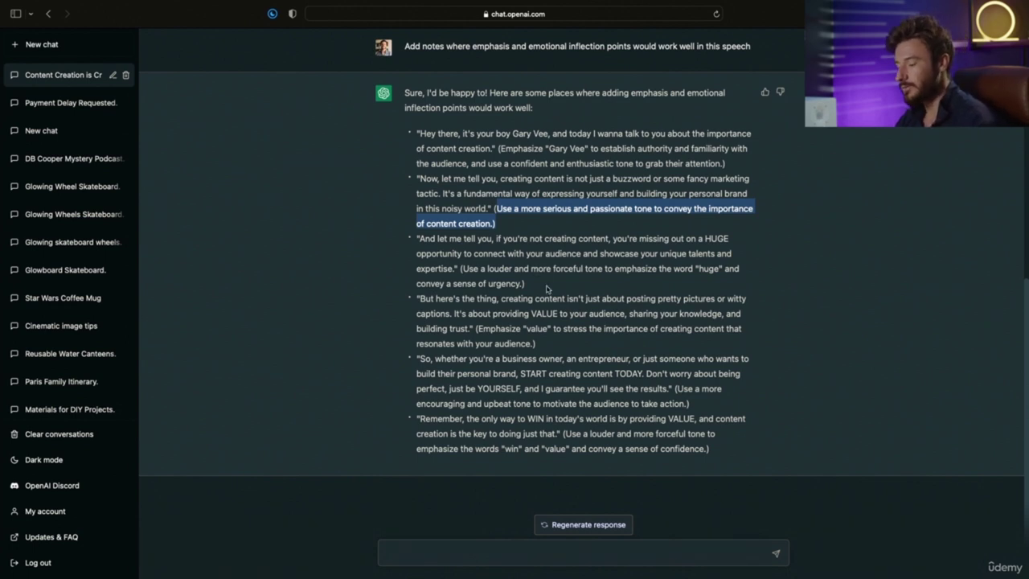
Step: Enter the follow-up prompt "Make it conscise and upbeat" for the speech
{"action": "left_click", "coordinate": [447, 552]}
{"action": "type", "text": "Make it conscise and upbeat"}
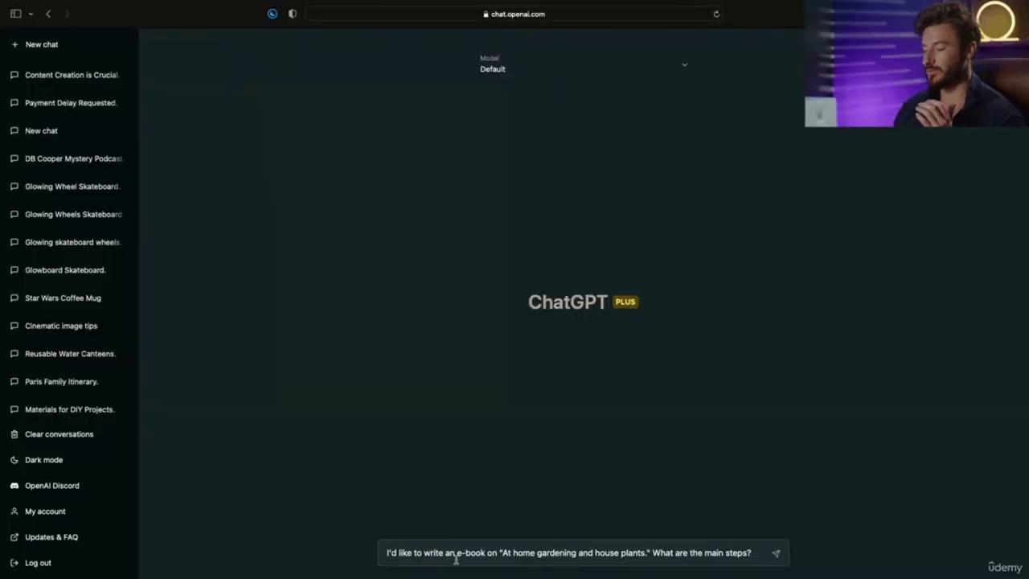
Step: Check the e-book prompt's title and question, and submit it to get the main steps for "At home gardening and house plants."
{"action": "left_click_drag", "start_coordinate": [501, 553], "coordinate": [646, 552]}
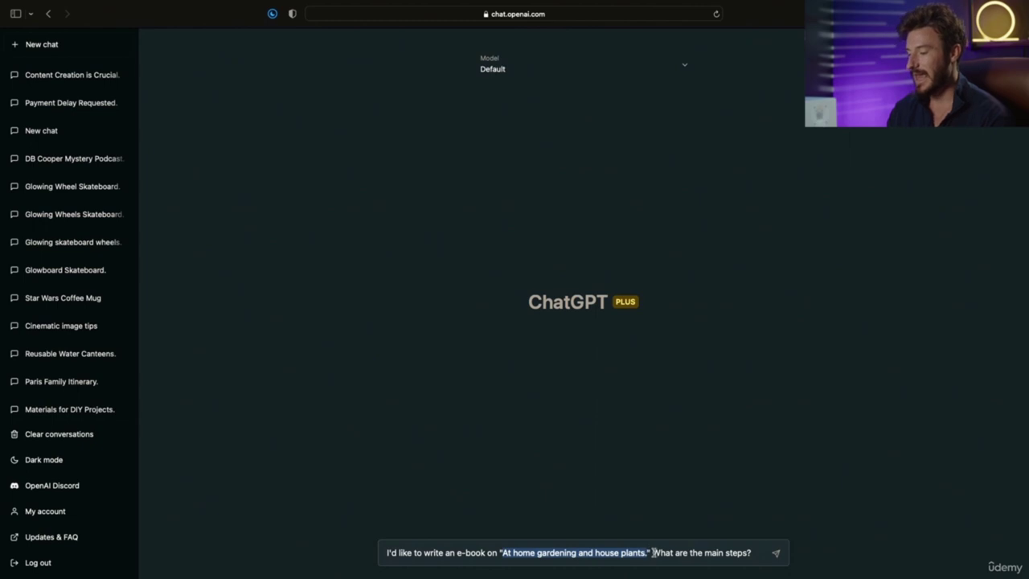
{"action": "left_click", "coordinate": [653, 553]}
{"action": "left_click_drag", "start_coordinate": [653, 553], "coordinate": [751, 553]}
{"action": "left_click", "coordinate": [758, 553]}
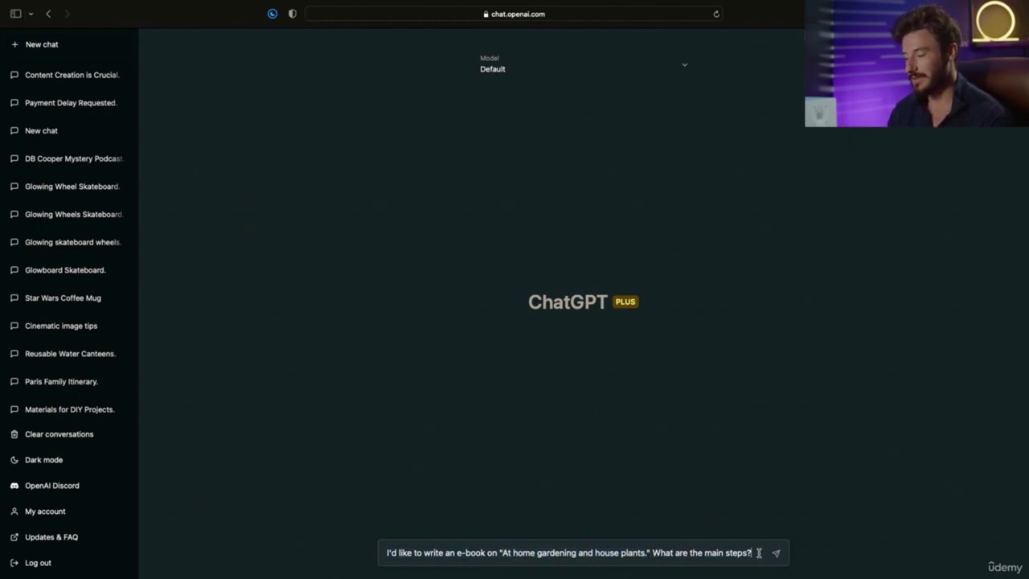
{"action": "key", "text": "Return"}
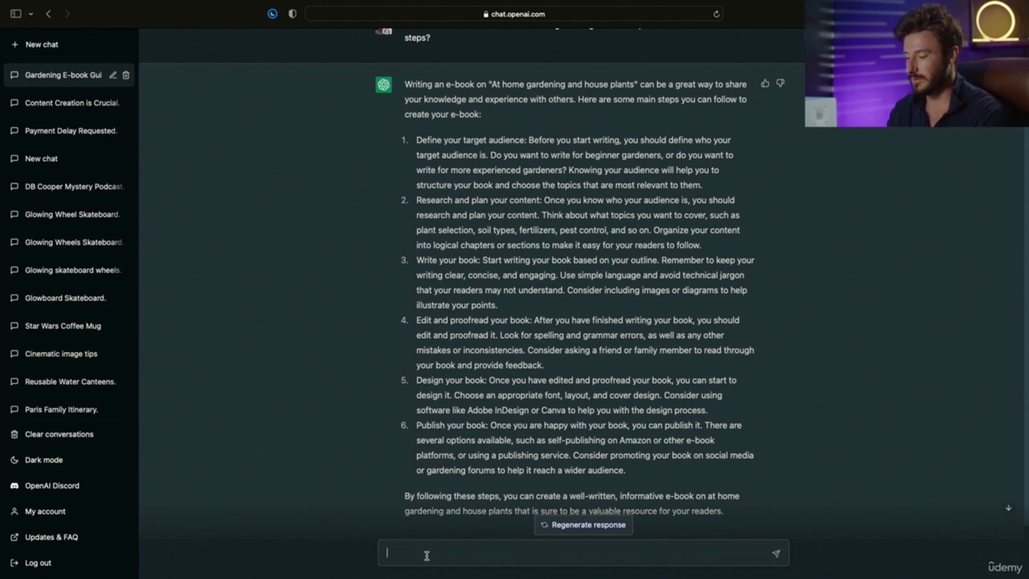
Step: Submit the follow-up "help me define my audience for this bool" in the gardening e-book chat
{"action": "type", "text": "help "}
{"action": "type", "text": "me "}
{"action": "type", "text": "e"}
{"action": "type", "text": "define my"}
{"action": "type", "text": " o"}
{"action": "key", "text": "BackSpace"}
{"action": "type", "text": "audience for this bo"}
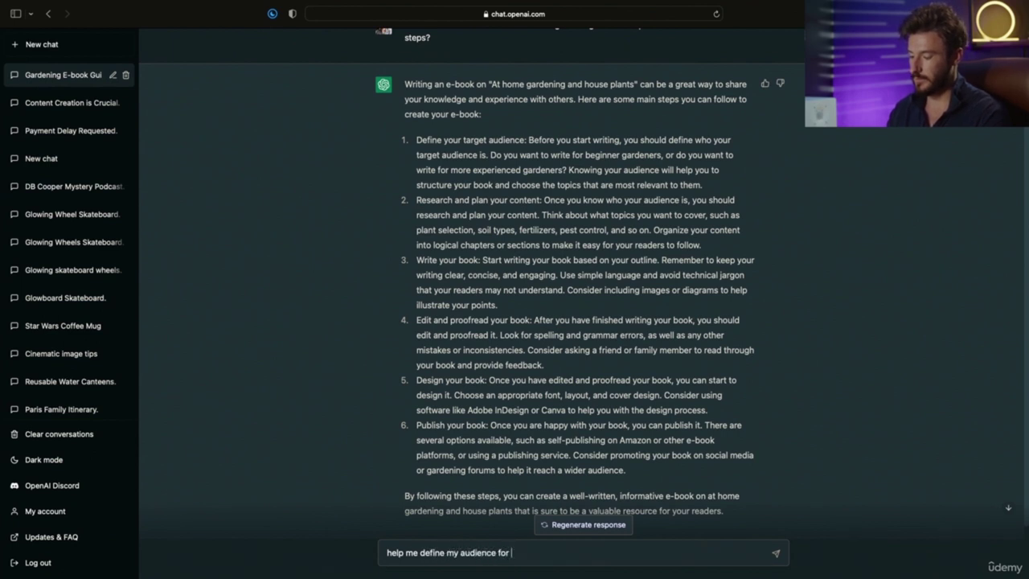
{"action": "type", "text": "ol"}
{"action": "key", "text": "Return"}
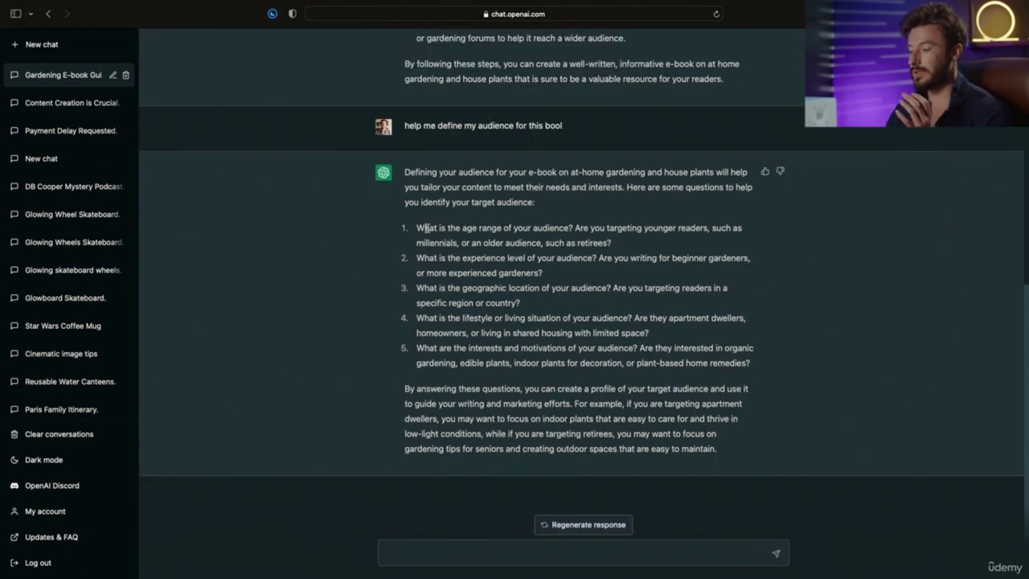
Step: Highlight the audience questions on age range, experience level, geographic location and living situation
{"action": "left_click_drag", "start_coordinate": [419, 227], "coordinate": [575, 229]}
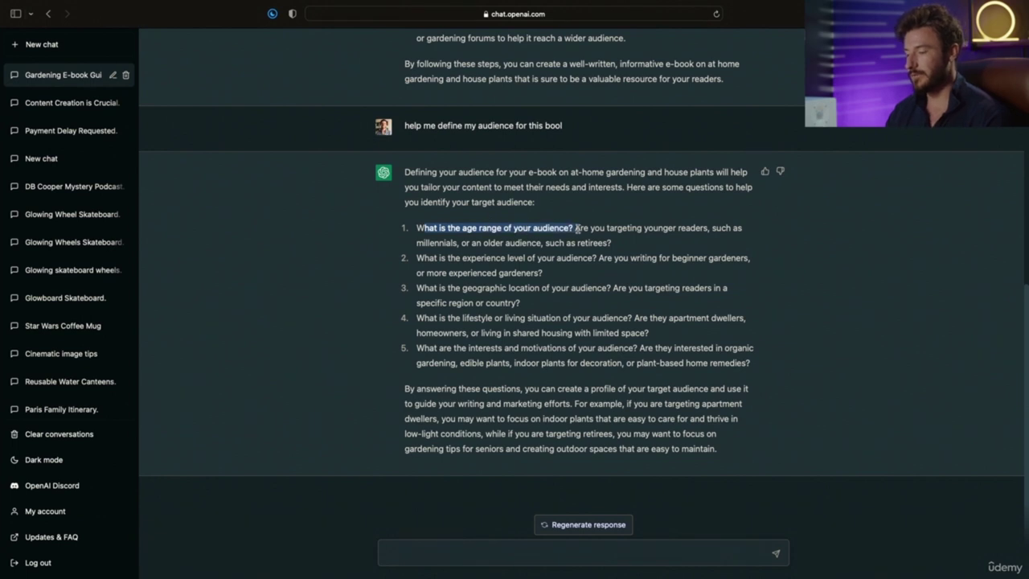
{"action": "left_click_drag", "start_coordinate": [507, 258], "coordinate": [570, 260]}
{"action": "left_click_drag", "start_coordinate": [509, 288], "coordinate": [573, 286]}
{"action": "left_click_drag", "start_coordinate": [487, 315], "coordinate": [573, 313]}
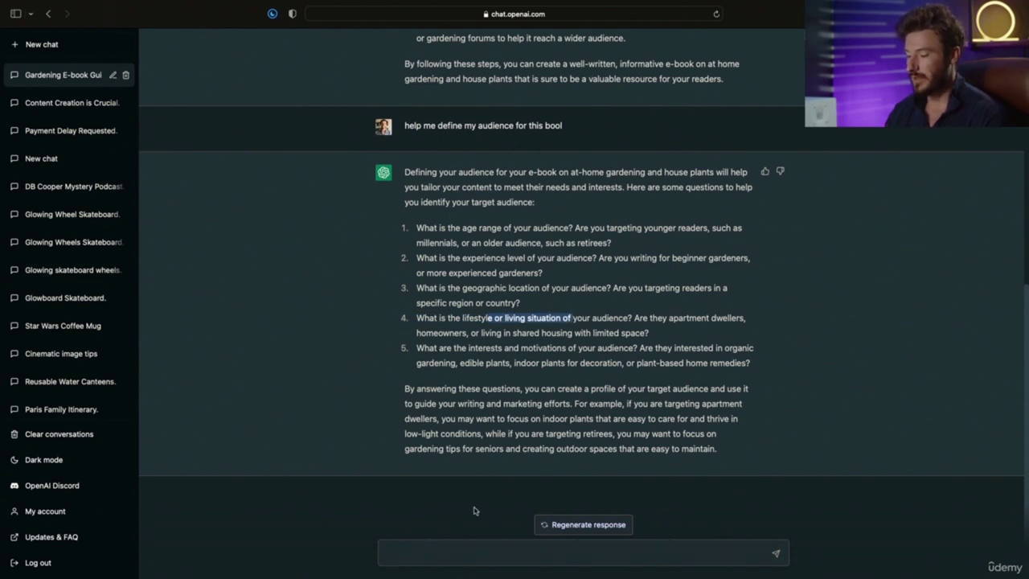
Step: Submit the prompt "define who my target audience would be for a book written about gardening and plants"
{"action": "left_click", "coordinate": [443, 556]}
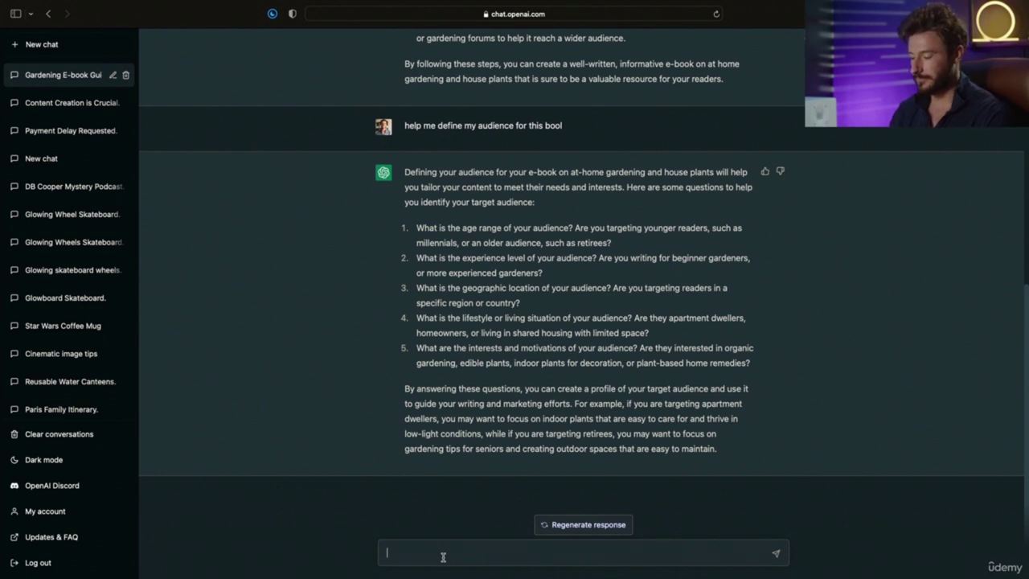
{"action": "type", "text": "define who my target audience would be for a book written about gardening and plants"}
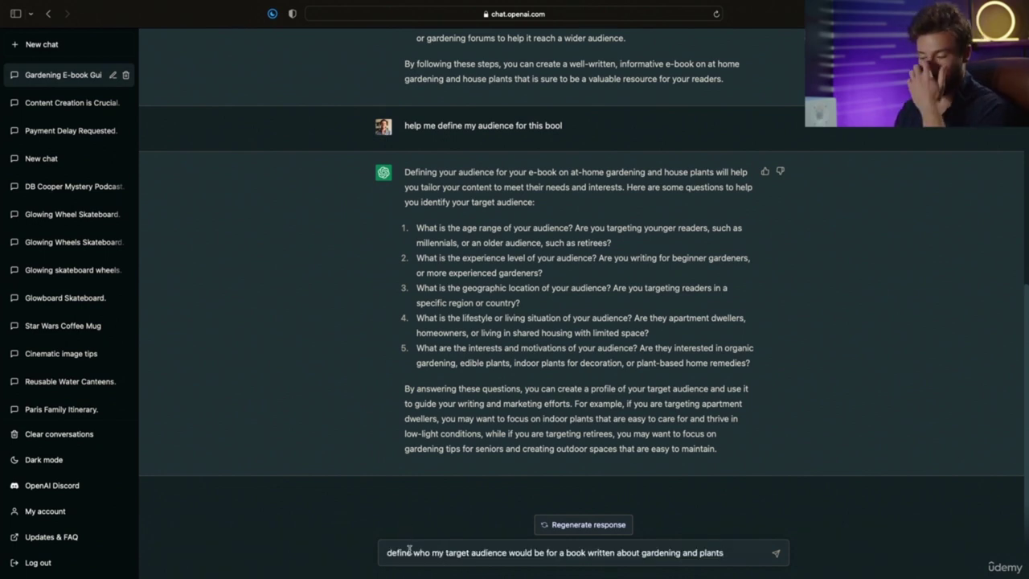
{"action": "left_click_drag", "start_coordinate": [567, 552], "coordinate": [726, 553]}
{"action": "left_click", "coordinate": [730, 553]}
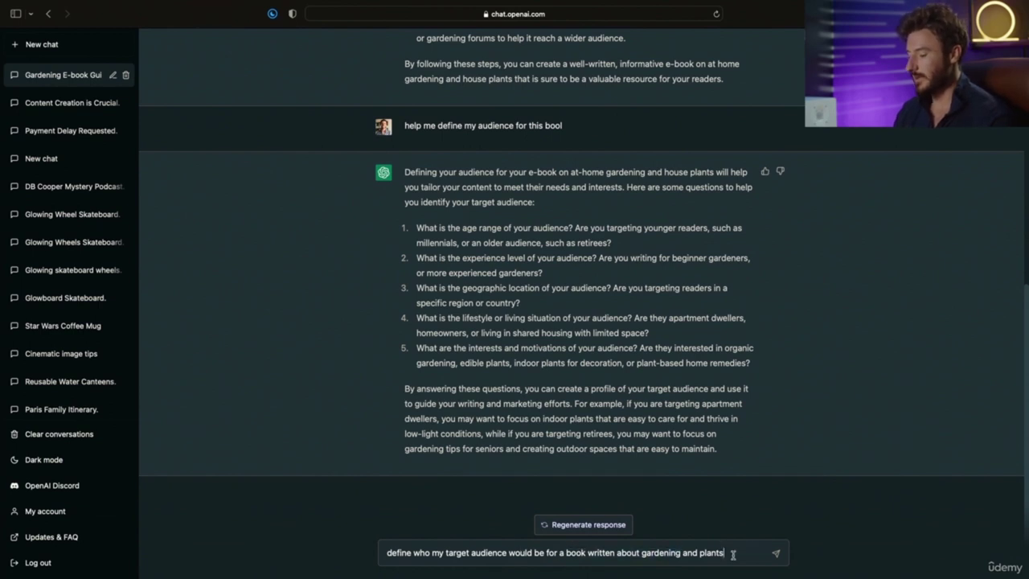
{"action": "key", "text": "Return"}
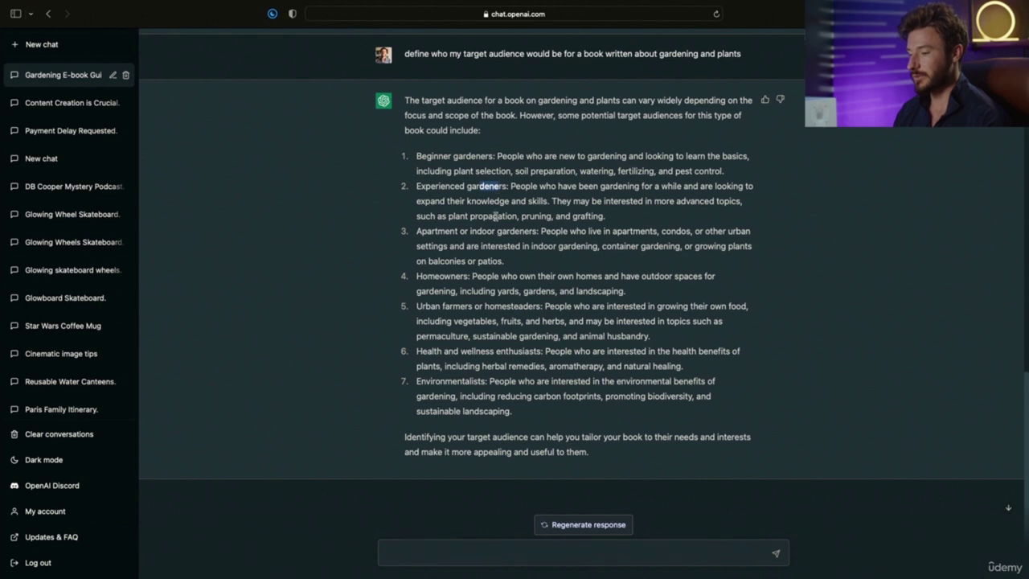
Step: Review the suggested gardening audiences and submit "please write an bullet point outline for this e-book that would appeal to this specific target audience"
{"action": "left_click_drag", "start_coordinate": [471, 231], "coordinate": [510, 231]}
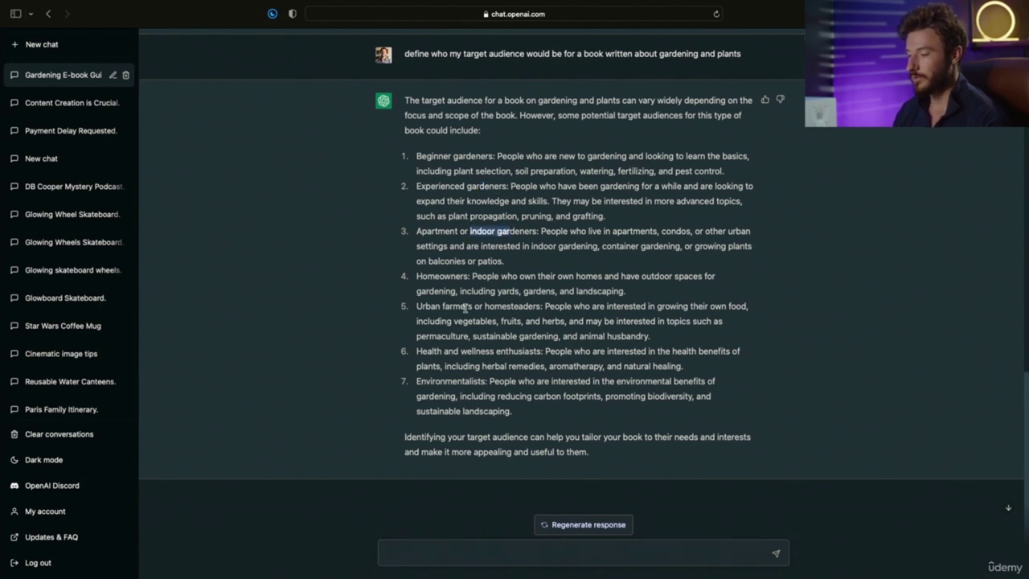
{"action": "left_click_drag", "start_coordinate": [461, 352], "coordinate": [524, 348]}
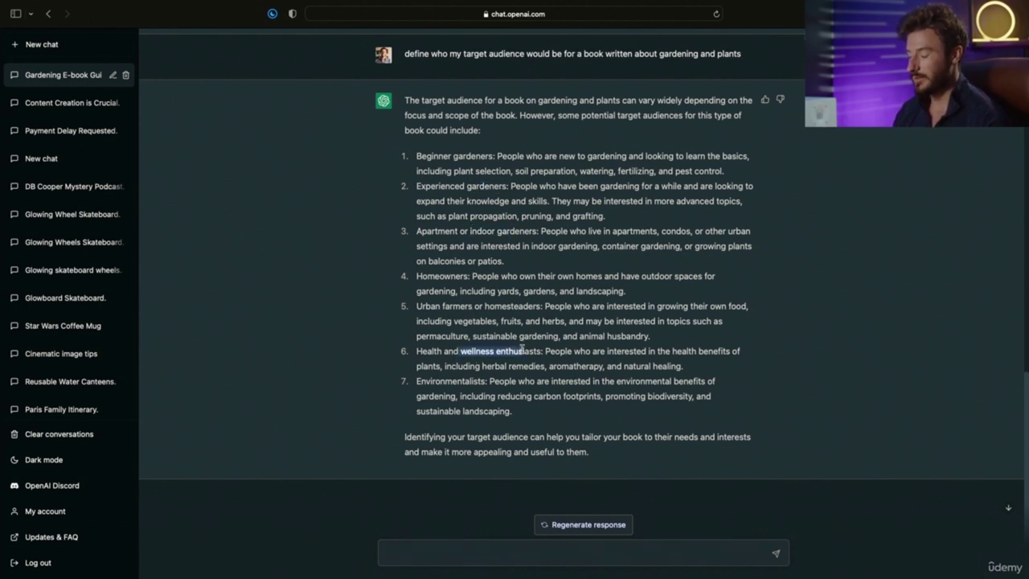
{"action": "left_click", "coordinate": [462, 556]}
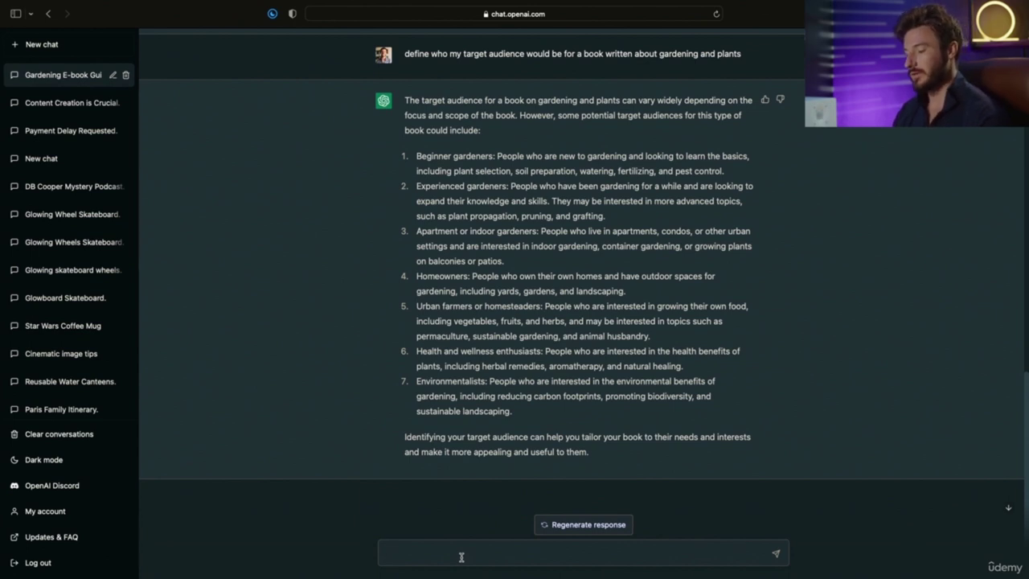
{"action": "type", "text": "please write an bullet point outline for this e-book that would appeal to this specific target audience"}
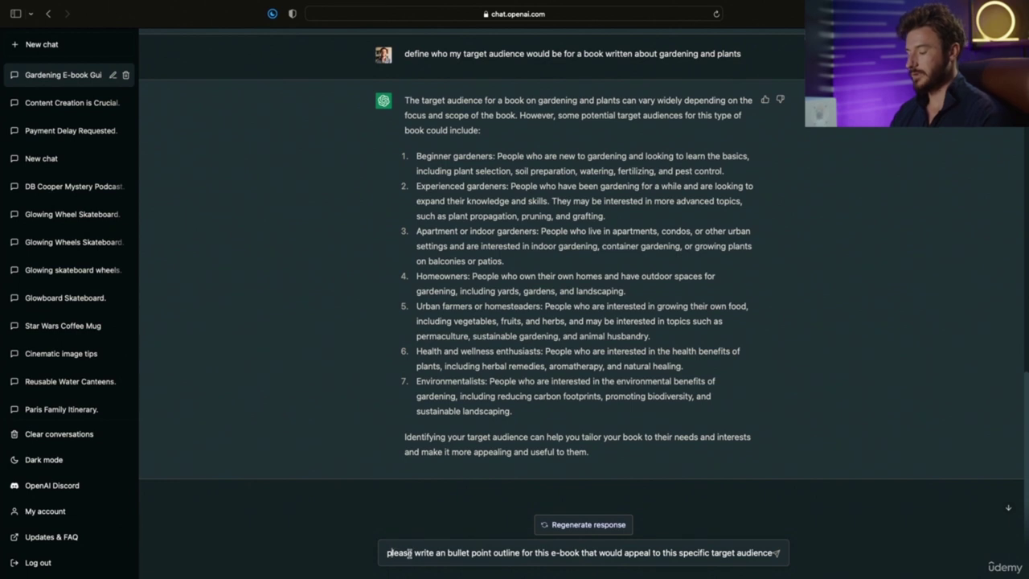
{"action": "left_click_drag", "start_coordinate": [480, 537], "coordinate": [679, 553]}
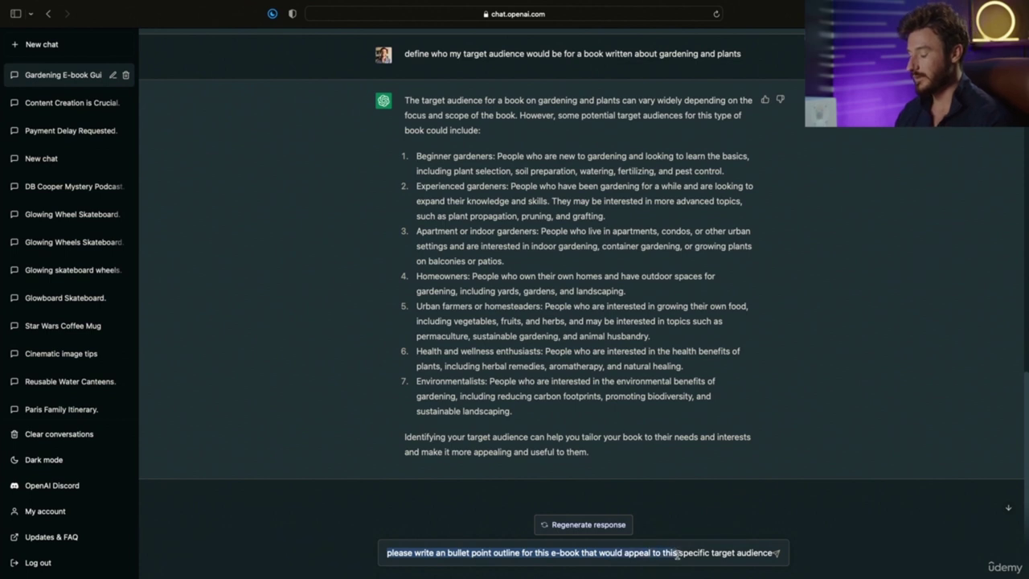
{"action": "left_click", "coordinate": [733, 553]}
{"action": "key", "text": "Return"}
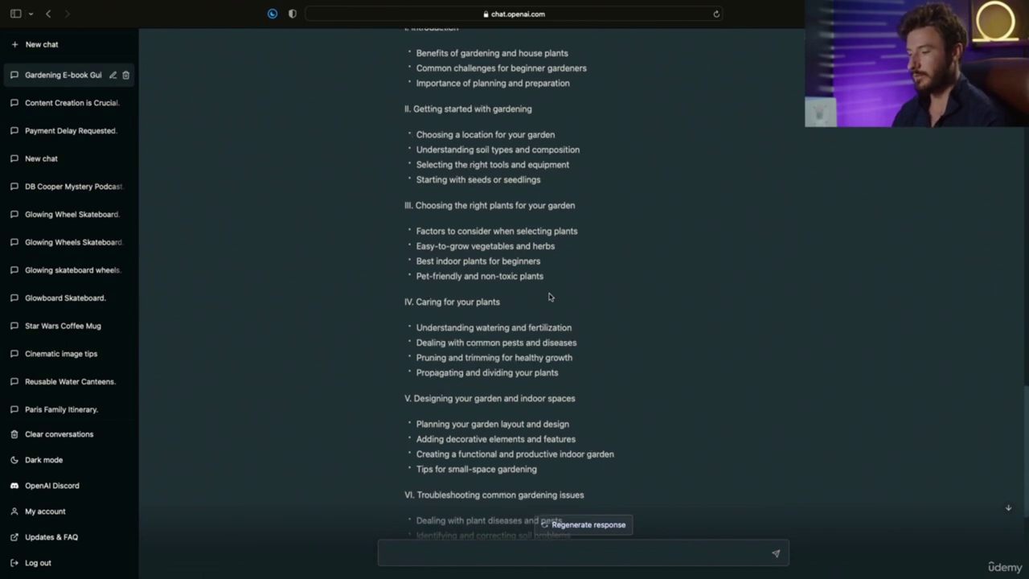
Step: Read through the e-book outline, highlighting the section headings on getting started, choosing plants, plant care and garden design
{"action": "scroll", "coordinate": [522, 242], "scroll_direction": "up", "scroll_amount": 1}
{"action": "left_click_drag", "start_coordinate": [447, 132], "coordinate": [541, 138]}
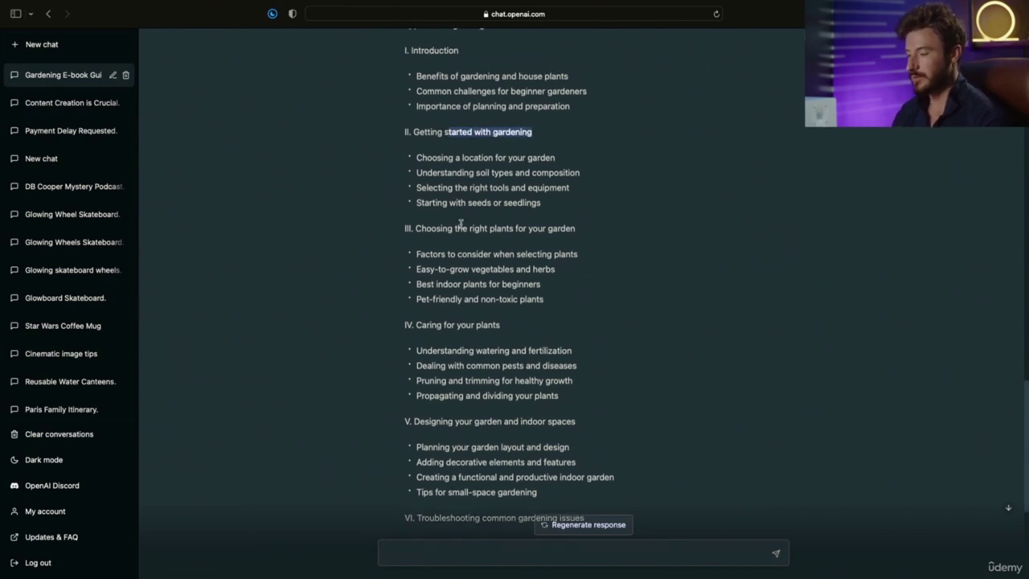
{"action": "left_click_drag", "start_coordinate": [448, 229], "coordinate": [569, 228]}
{"action": "scroll", "coordinate": [567, 228], "scroll_direction": "down", "scroll_amount": 1}
{"action": "left_click_drag", "start_coordinate": [449, 284], "coordinate": [405, 284]}
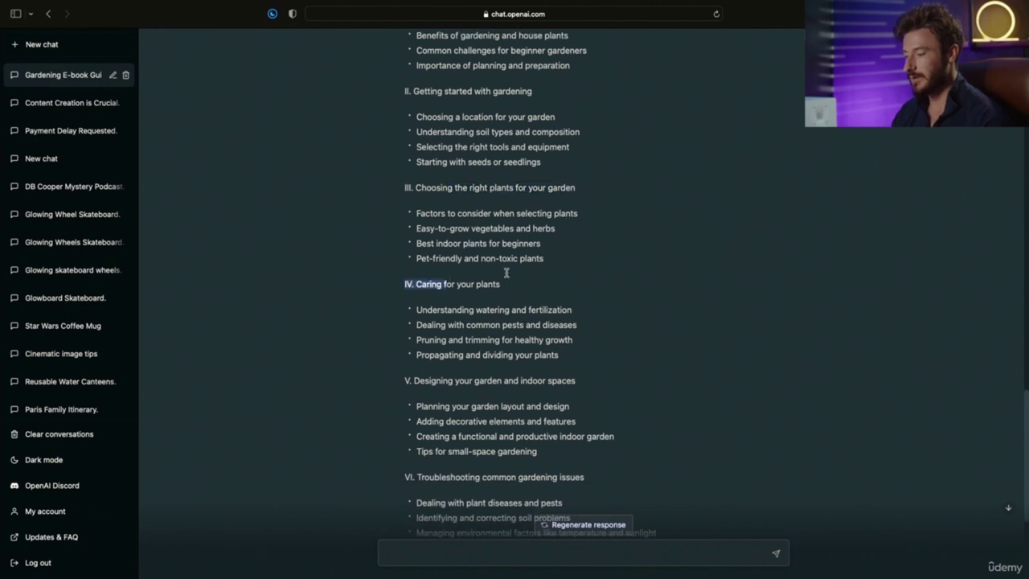
{"action": "scroll", "coordinate": [510, 273], "scroll_direction": "down", "scroll_amount": 1}
{"action": "left_click_drag", "start_coordinate": [448, 340], "coordinate": [536, 338]}
{"action": "scroll", "coordinate": [536, 338], "scroll_direction": "down", "scroll_amount": 1}
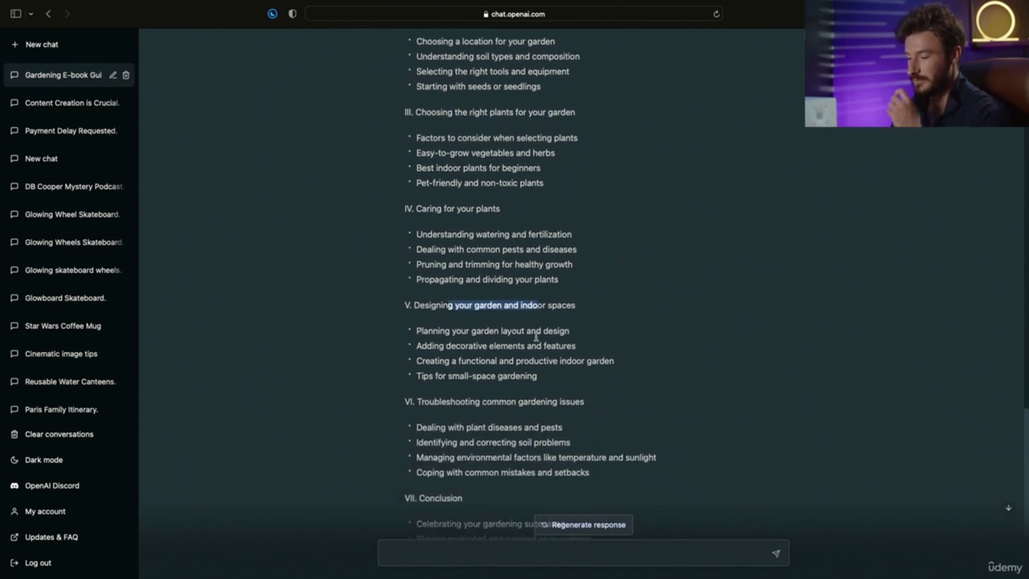
{"action": "left_click", "coordinate": [468, 413]}
{"action": "scroll", "coordinate": [549, 409], "scroll_direction": "down", "scroll_amount": 2}
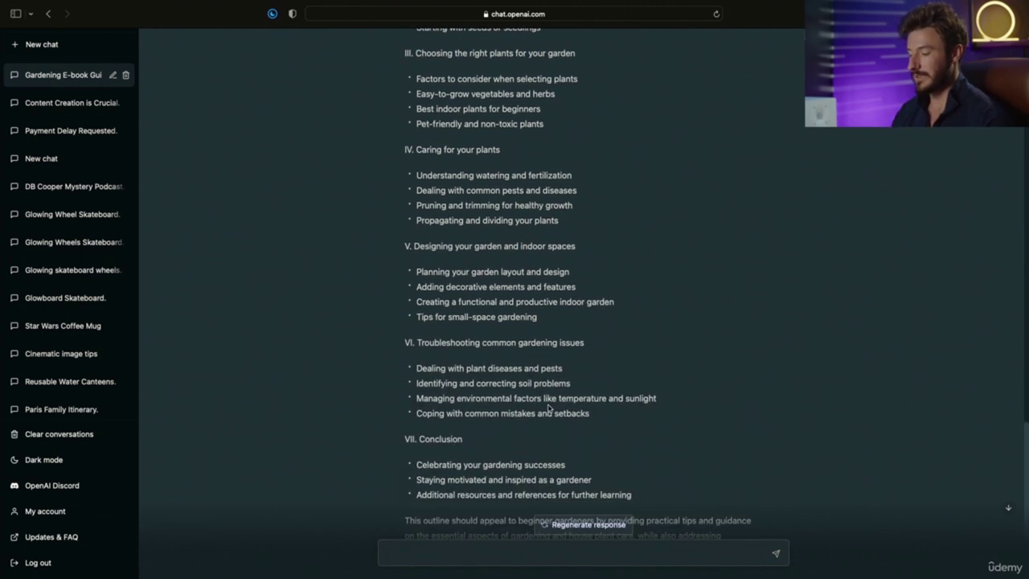
{"action": "scroll", "coordinate": [474, 438], "scroll_direction": "up", "scroll_amount": 6}
{"action": "scroll", "coordinate": [473, 436], "scroll_direction": "up", "scroll_amount": 2}
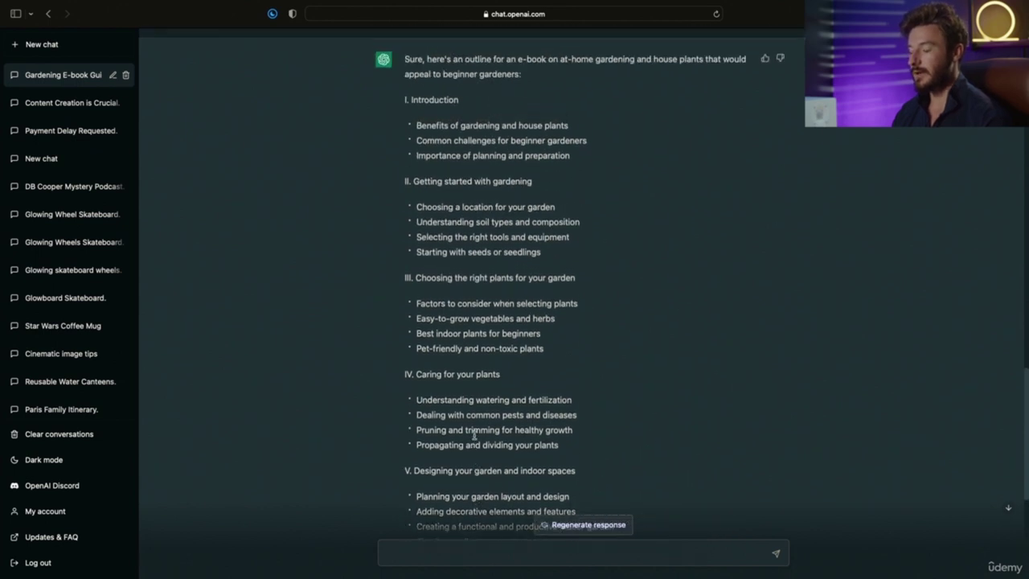
{"action": "scroll", "coordinate": [472, 435], "scroll_direction": "down", "scroll_amount": 2}
Step: Submit the prompt "now take bullet point 1 and write a 500 word in-depth chapter for this e-book"
{"action": "left_click", "coordinate": [428, 552]}
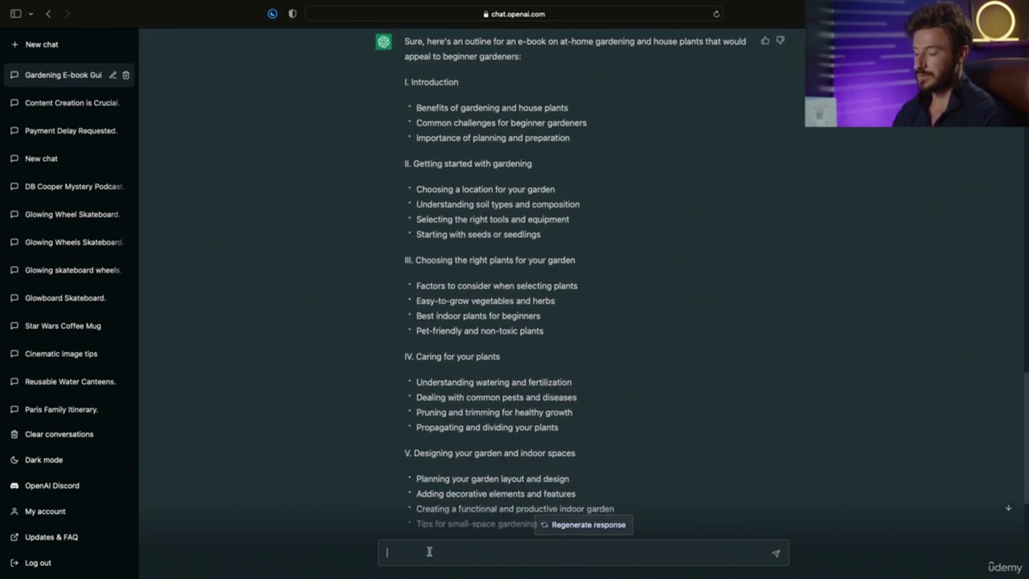
{"action": "scroll", "coordinate": [479, 396], "scroll_direction": "down", "scroll_amount": 2}
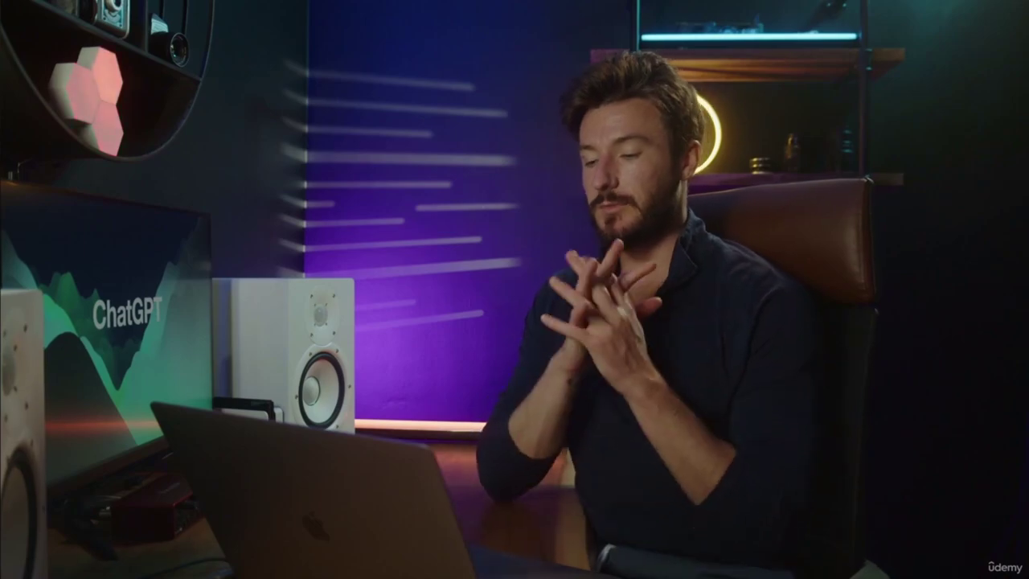
{"action": "type", "text": "now take bullet point 1 and write a 3,000 word in-depth chapter for this e-book"}
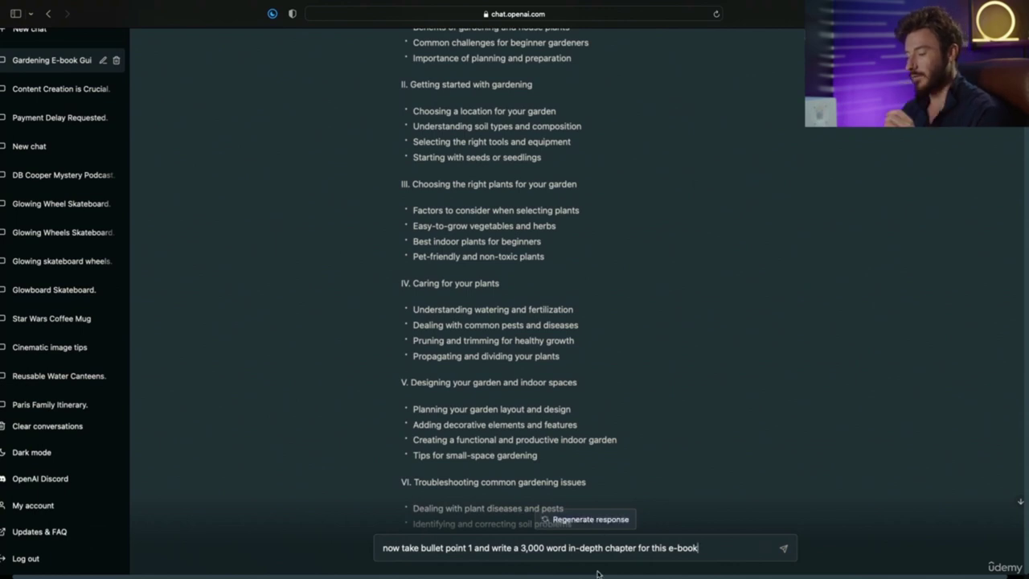
{"action": "double_click", "coordinate": [531, 547]}
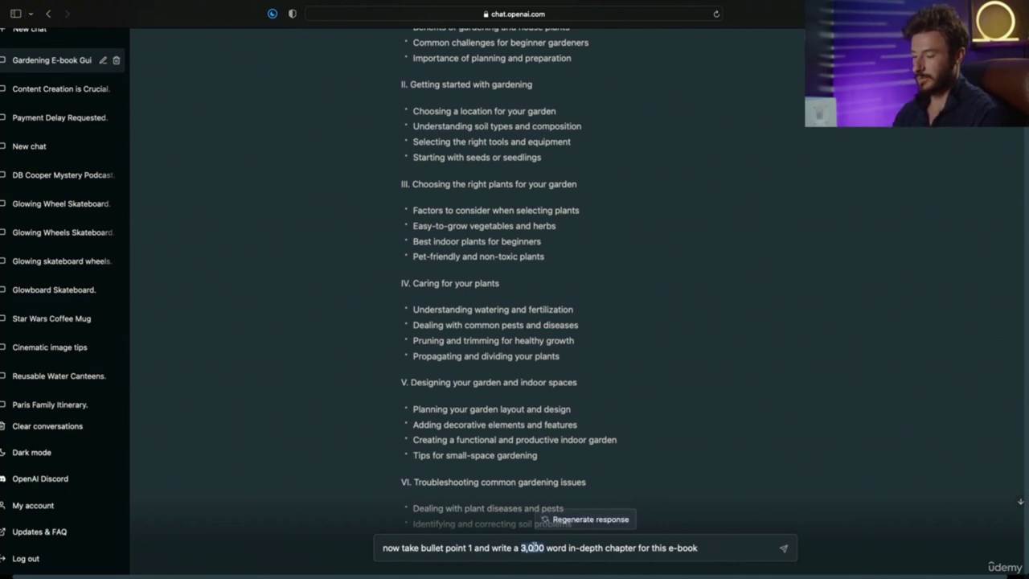
{"action": "type", "text": "5"}
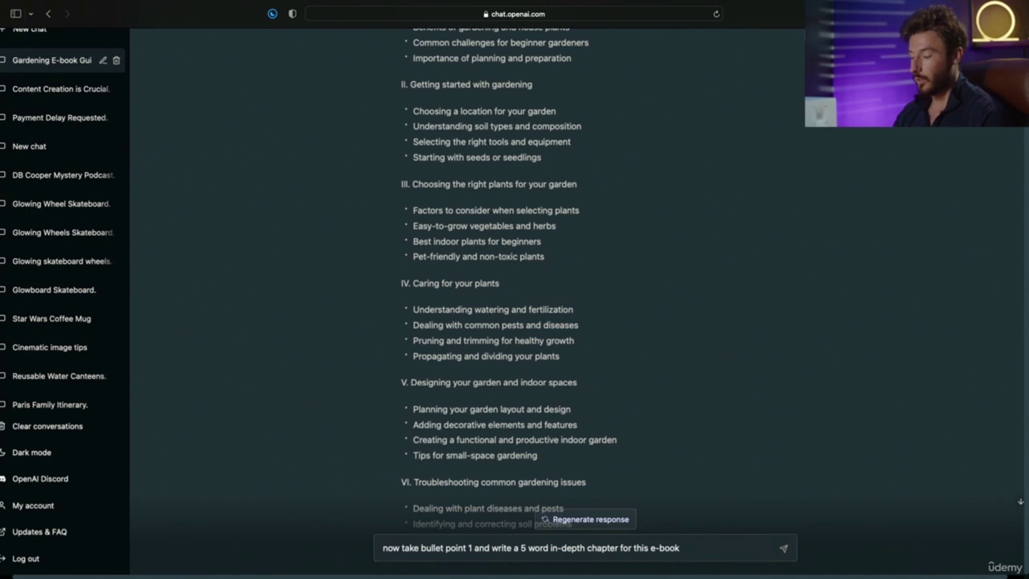
{"action": "type", "text": "00"}
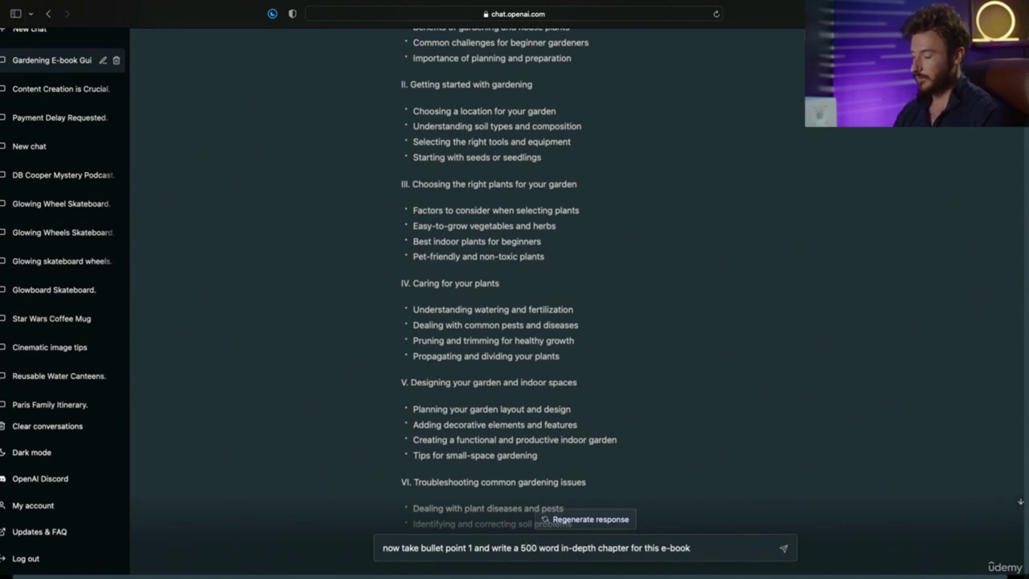
{"action": "key", "text": "Return"}
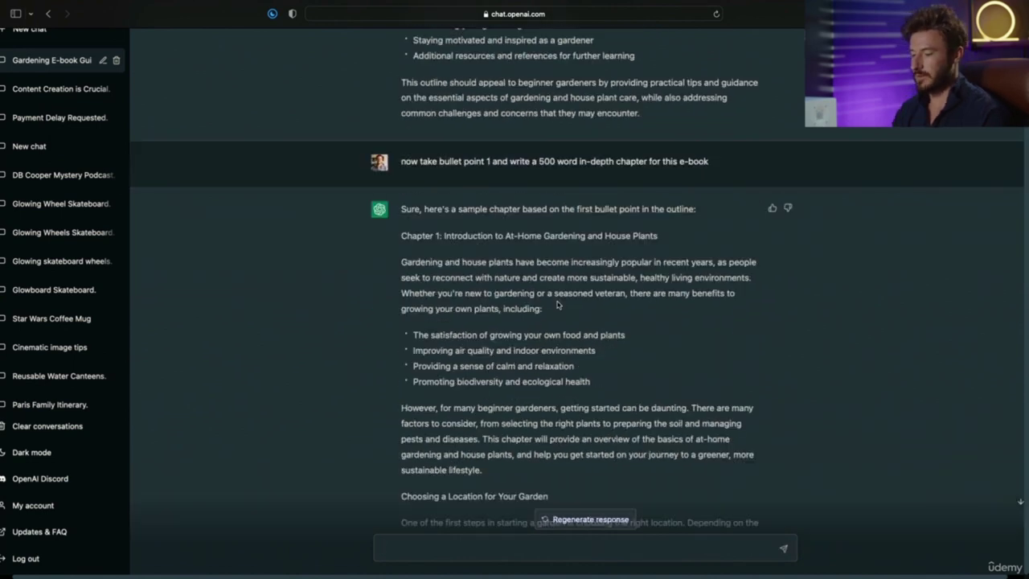
Step: Read through the generated first chapter and compare its sections with the e-book outline above it
{"action": "scroll", "coordinate": [558, 303], "scroll_direction": "down", "scroll_amount": 5}
{"action": "scroll", "coordinate": [557, 304], "scroll_direction": "down", "scroll_amount": 1}
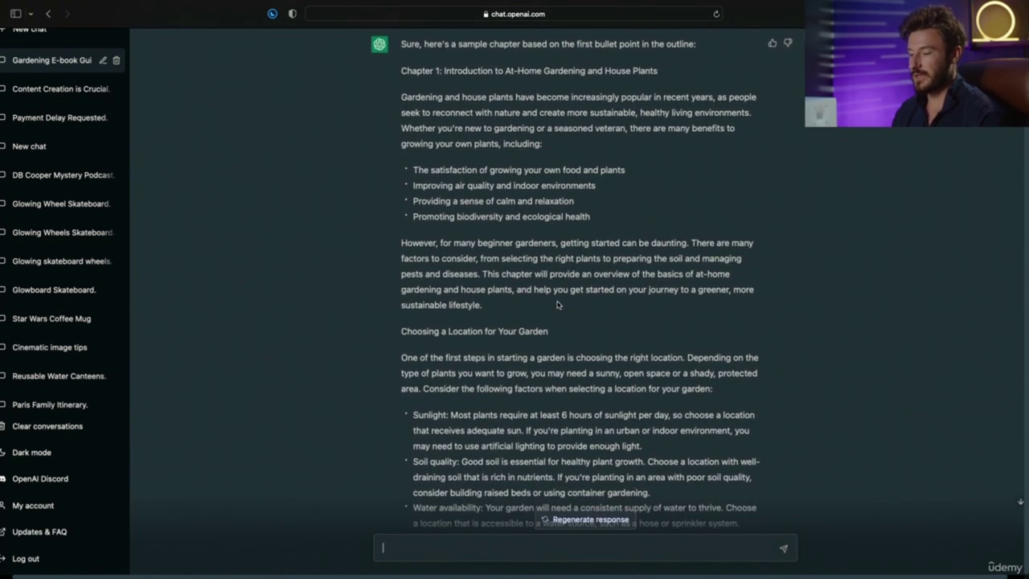
{"action": "scroll", "coordinate": [557, 304], "scroll_direction": "down", "scroll_amount": 3}
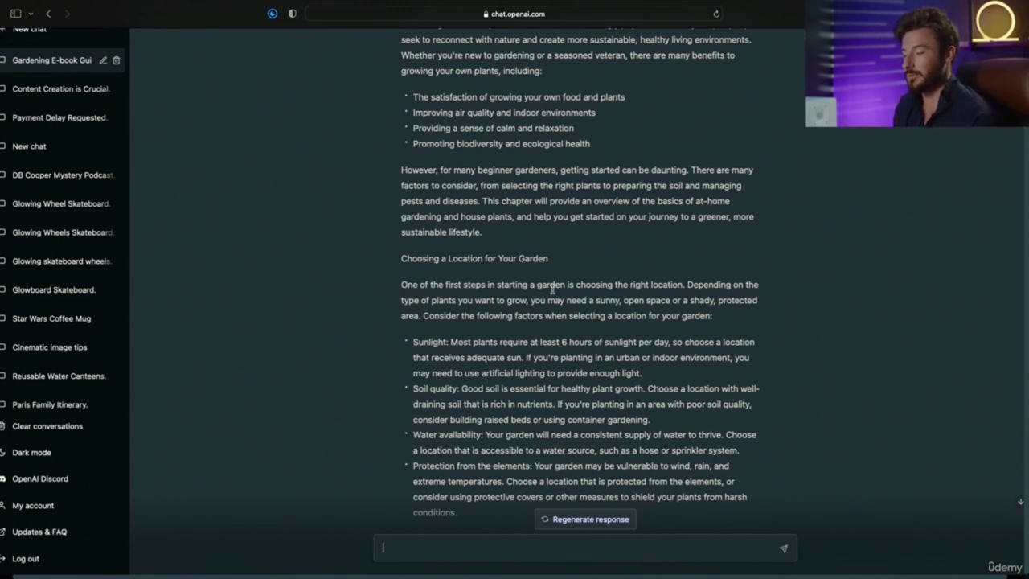
{"action": "scroll", "coordinate": [553, 291], "scroll_direction": "down", "scroll_amount": 1}
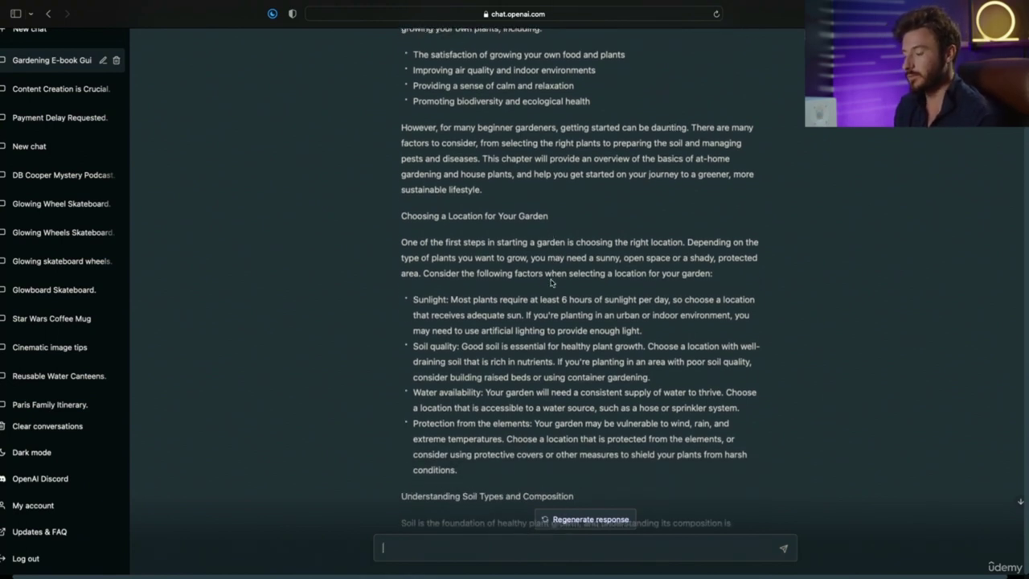
{"action": "scroll", "coordinate": [551, 282], "scroll_direction": "down", "scroll_amount": 3}
{"action": "scroll", "coordinate": [551, 281], "scroll_direction": "down", "scroll_amount": 3}
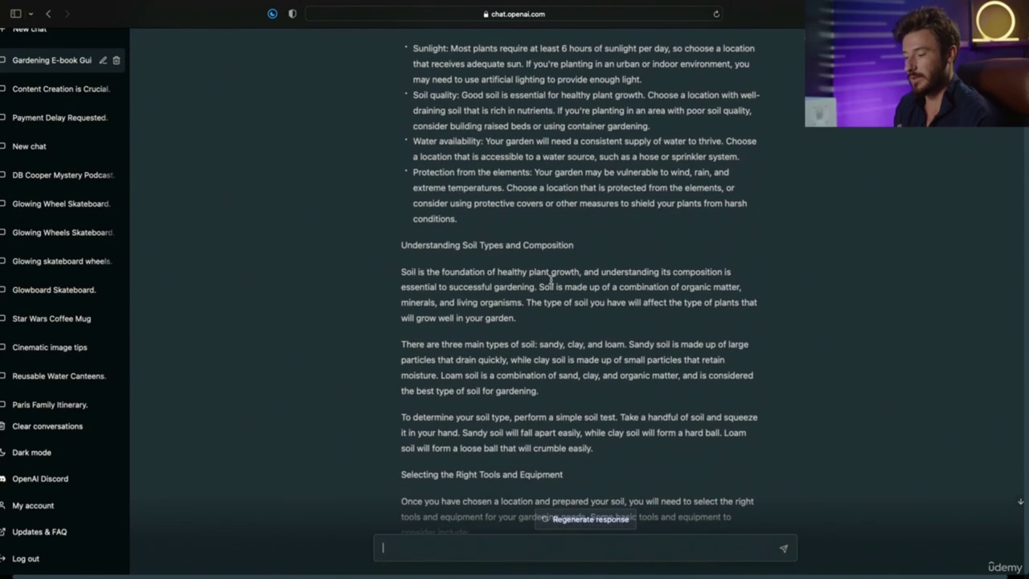
{"action": "scroll", "coordinate": [551, 283], "scroll_direction": "up", "scroll_amount": 15}
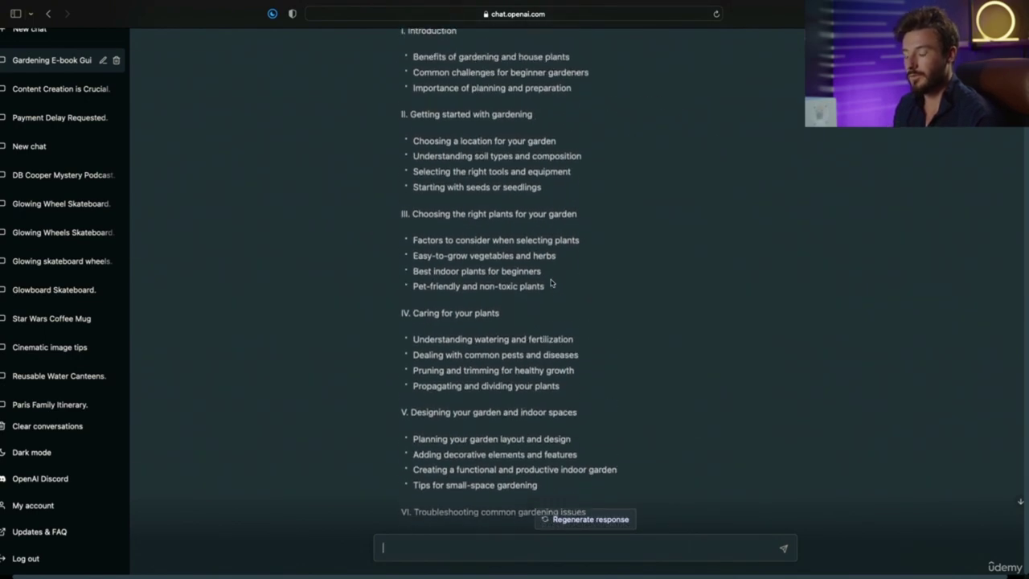
{"action": "scroll", "coordinate": [553, 281], "scroll_direction": "down", "scroll_amount": 15}
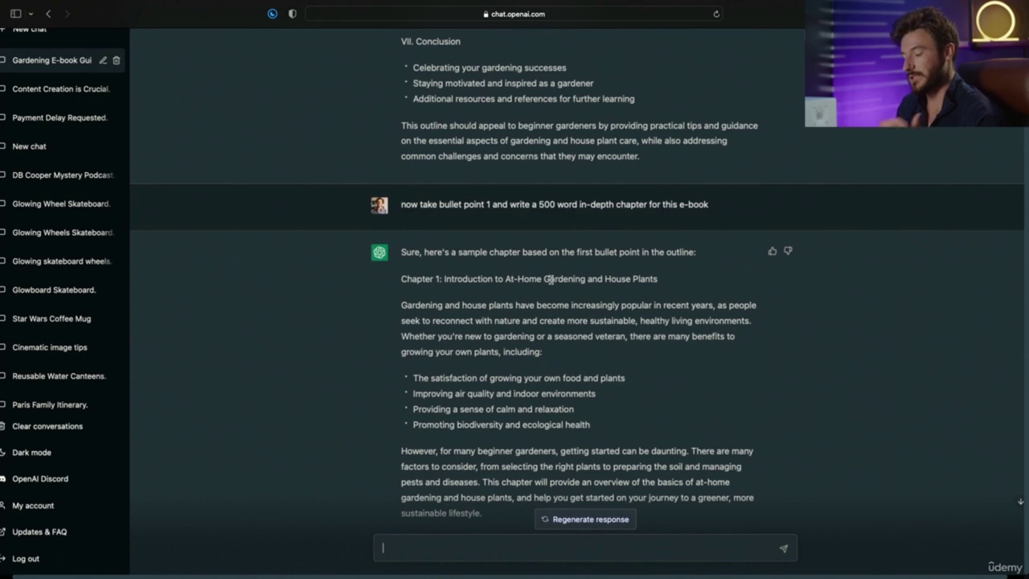
{"action": "scroll", "coordinate": [551, 281], "scroll_direction": "down", "scroll_amount": 10}
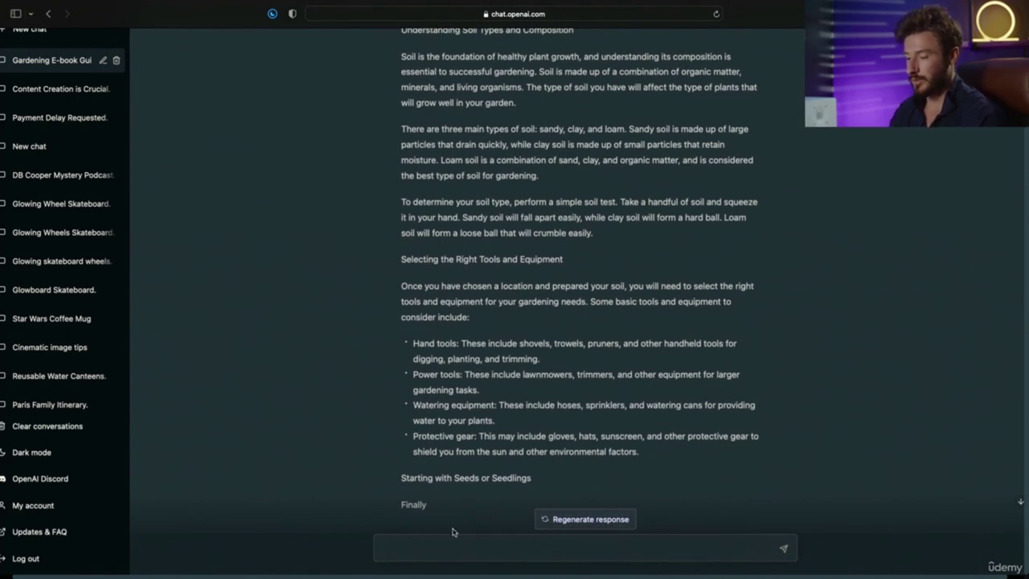
Step: Submit the prompt "great now create 3 options for a great sounding book title" and highlight the first two suggested titles
{"action": "type", "text": "great now create 3 "}
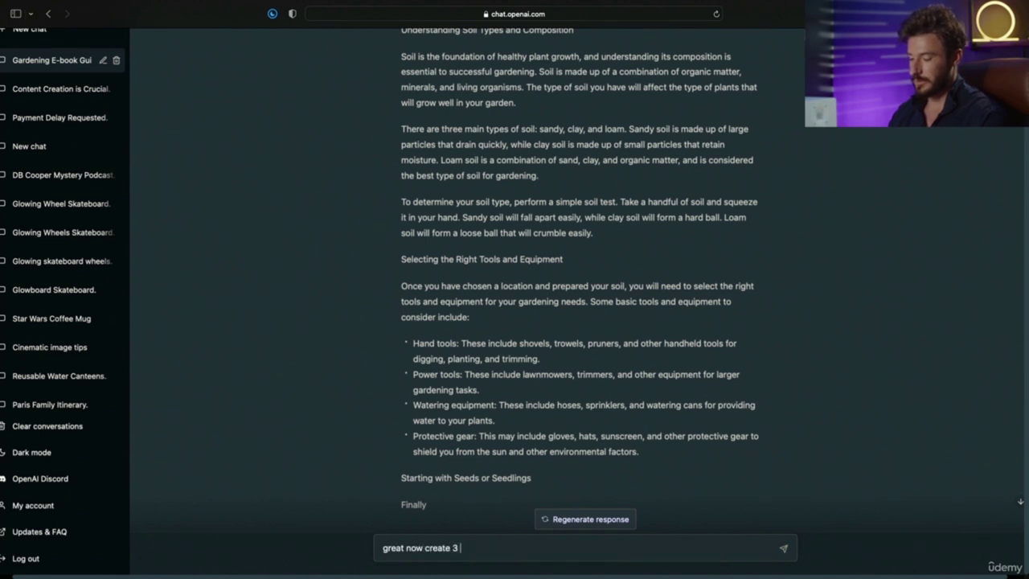
{"action": "type", "text": "options for a great sounding b"}
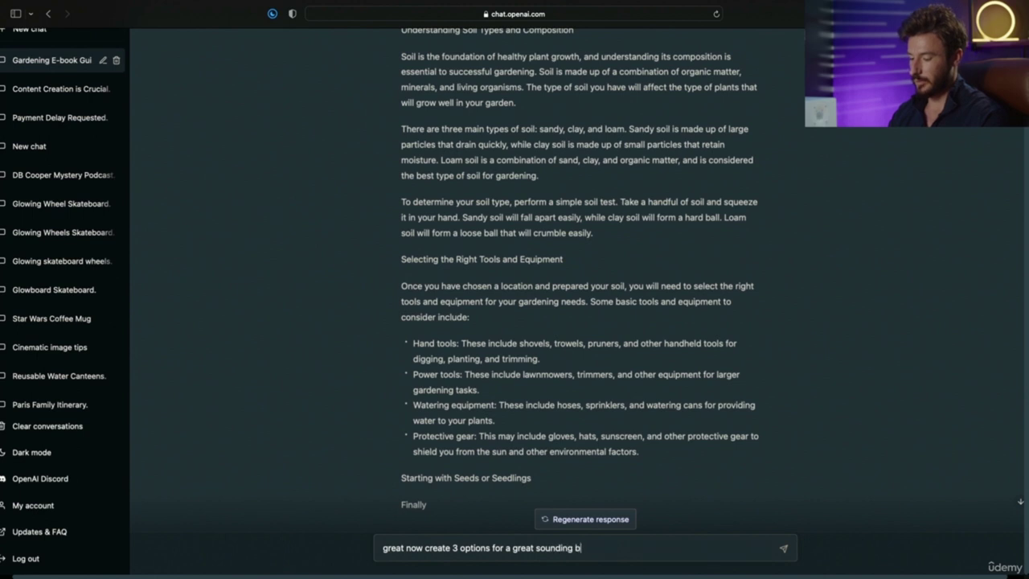
{"action": "type", "text": "ook title"}
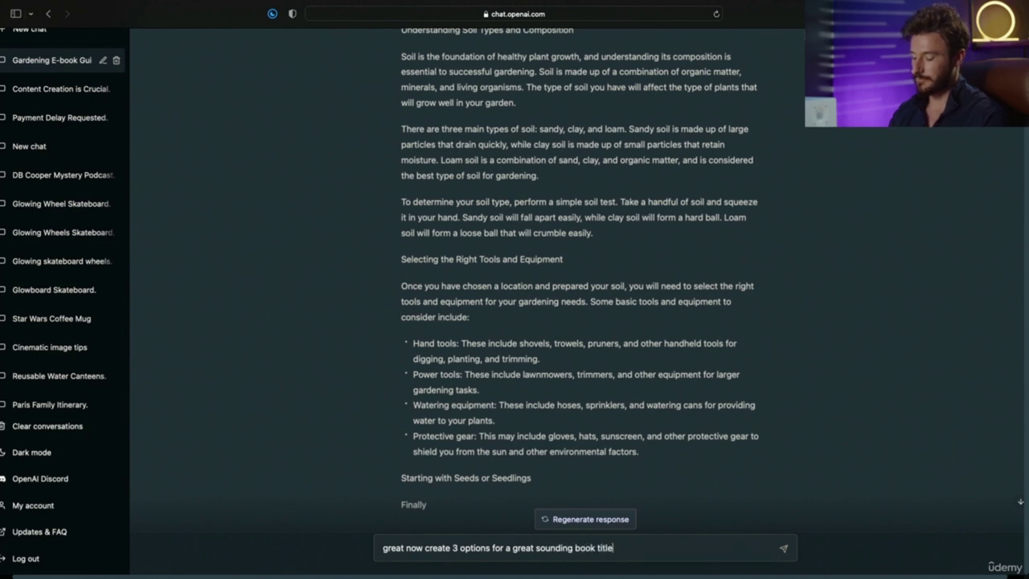
{"action": "key", "text": "Return"}
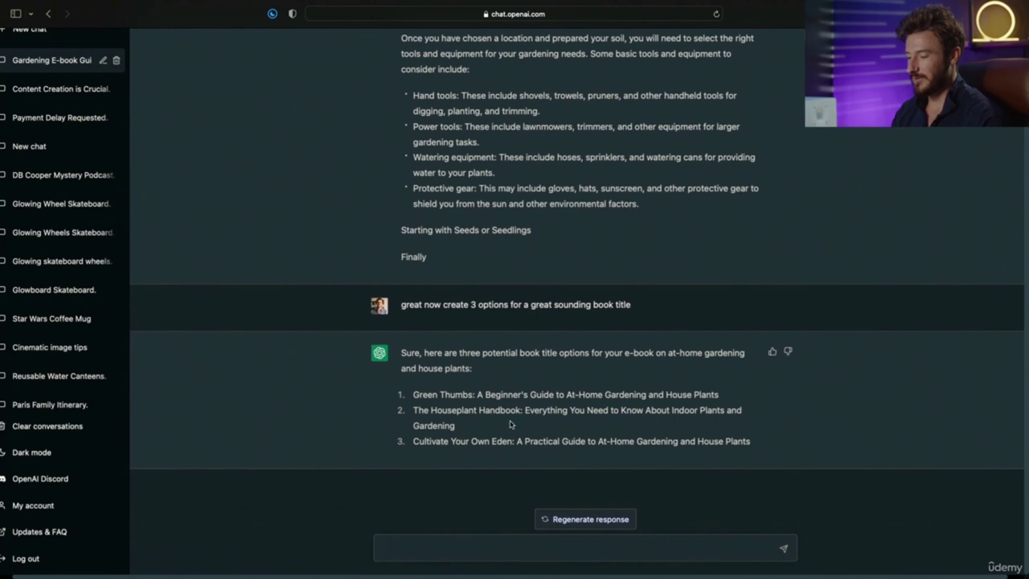
{"action": "left_click_drag", "start_coordinate": [416, 392], "coordinate": [657, 396]}
{"action": "left_click_drag", "start_coordinate": [437, 412], "coordinate": [527, 412]}
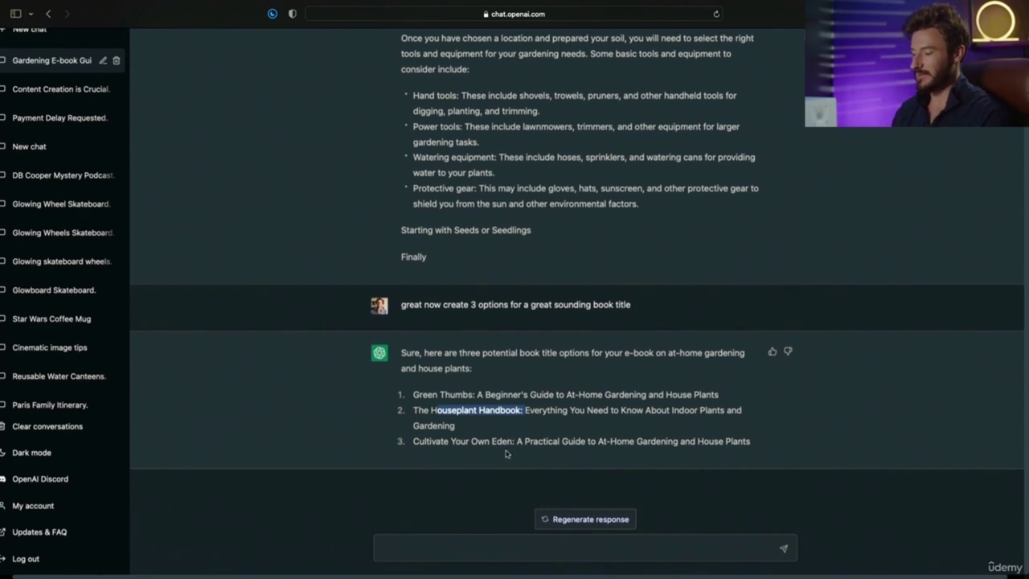
Step: Submit the prompt "now create a 200 word description of the book for amazon" and highlight the generated description
{"action": "left_click", "coordinate": [450, 550]}
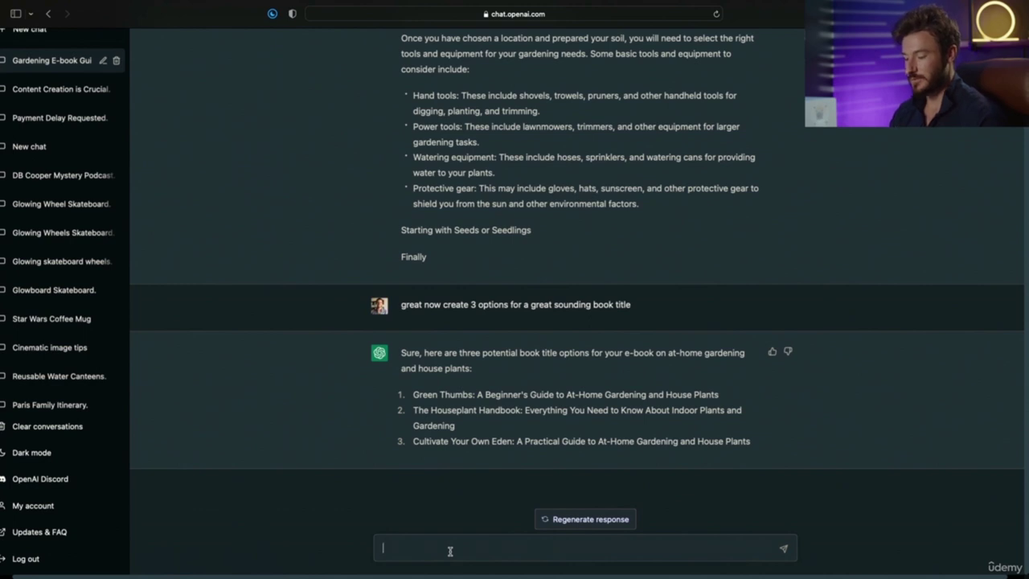
{"action": "type", "text": "now"}
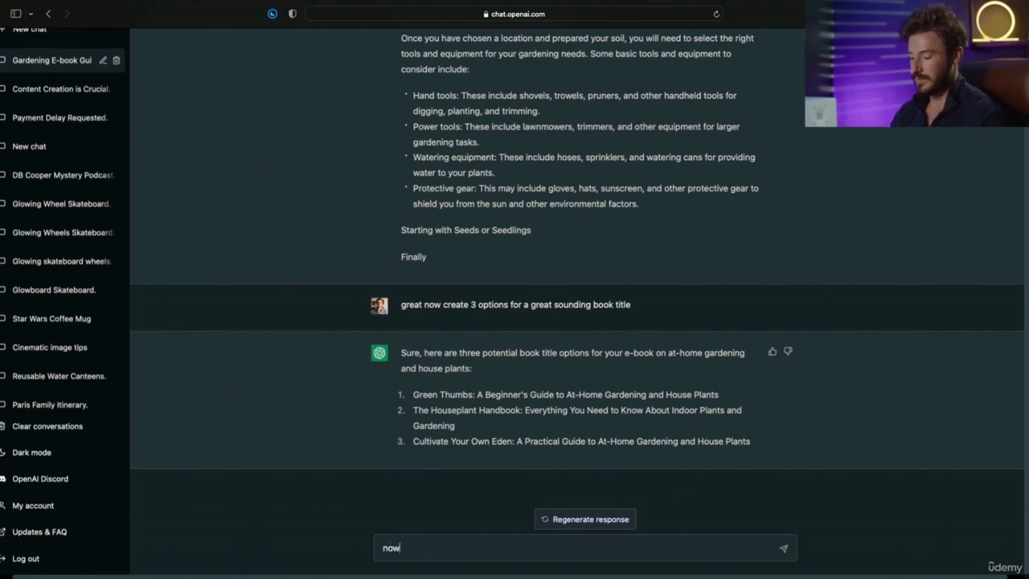
{"action": "type", "text": " create a "}
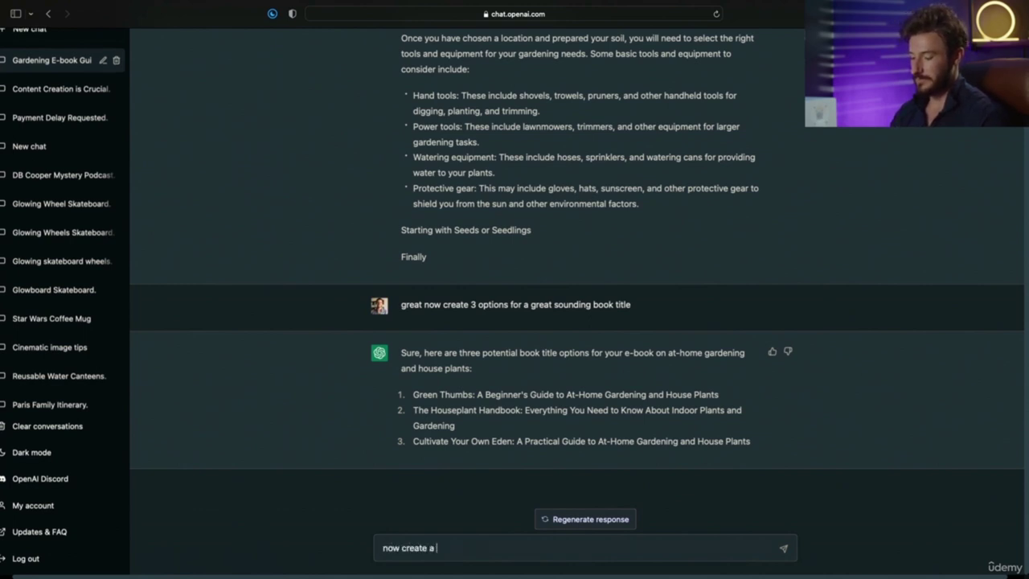
{"action": "type", "text": "200 word descr"}
{"action": "type", "text": "iption o"}
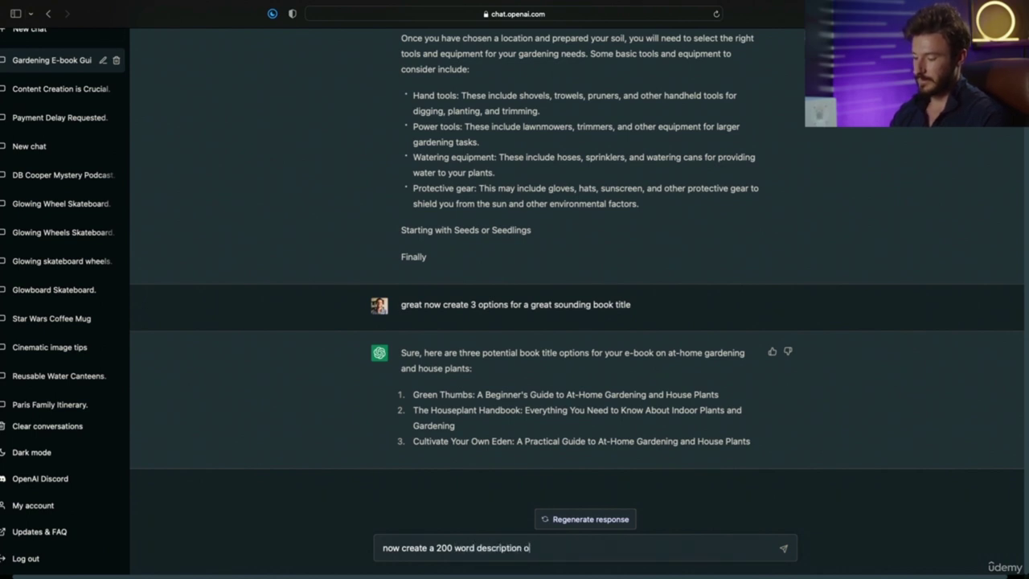
{"action": "type", "text": "f the book for amazon"}
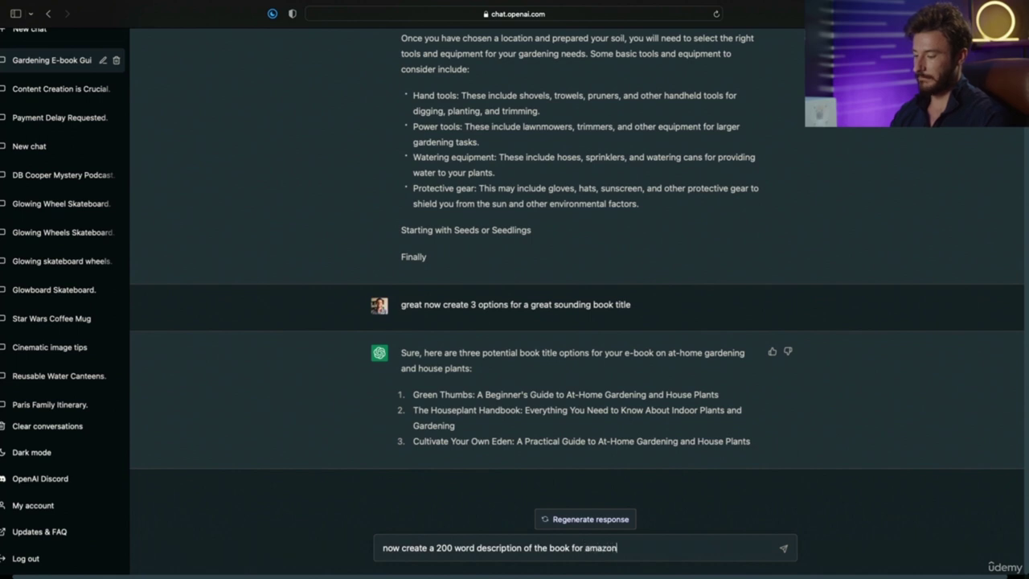
{"action": "key", "text": "Return"}
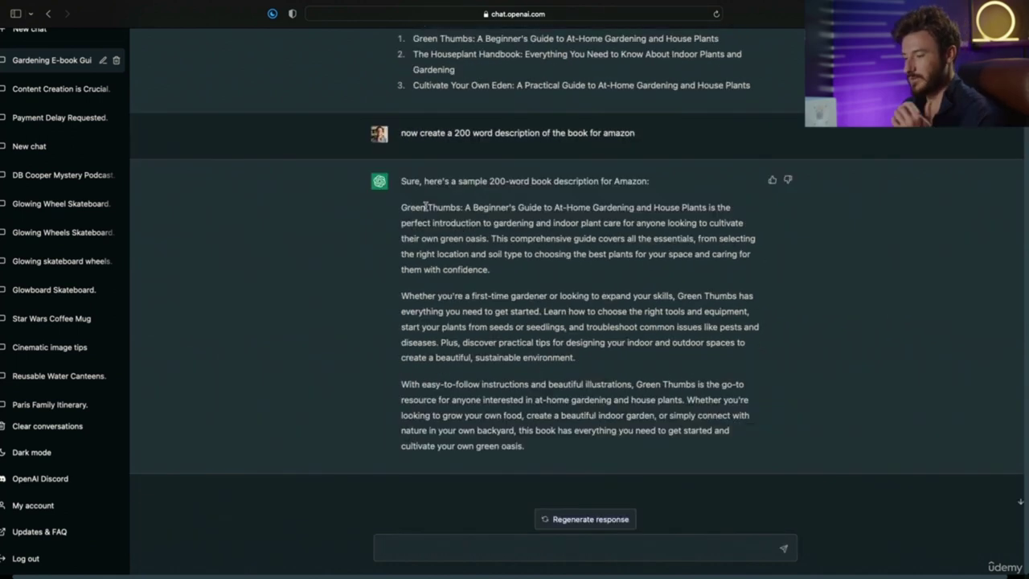
{"action": "left_click_drag", "start_coordinate": [421, 208], "coordinate": [576, 430]}
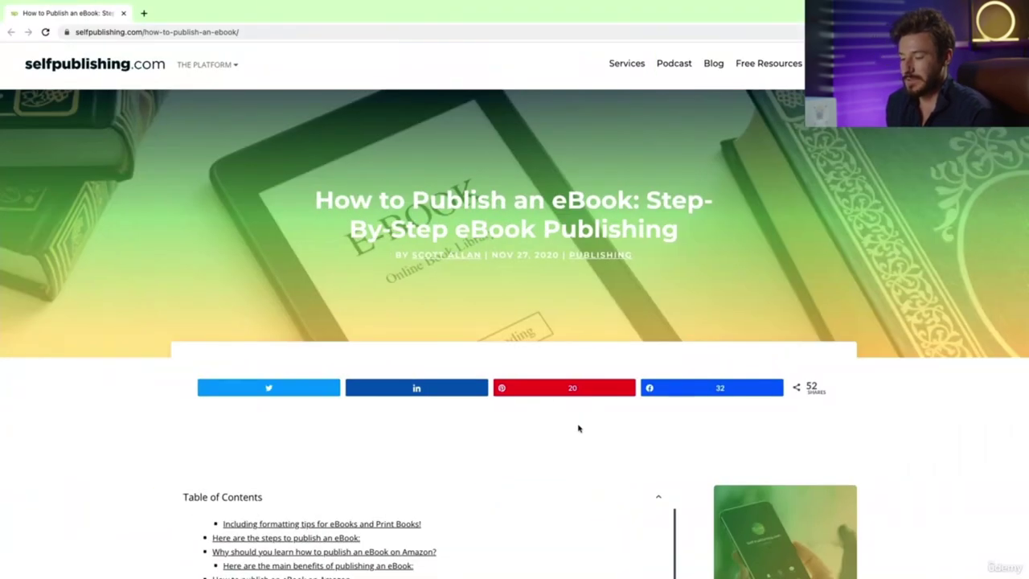
Step: Read through the selfpublishing.com guide on publishing an eBook, covering its contents, publishing steps and benefits, and dismiss the free-book pop-up
{"action": "scroll", "coordinate": [578, 429], "scroll_direction": "down", "scroll_amount": 1}
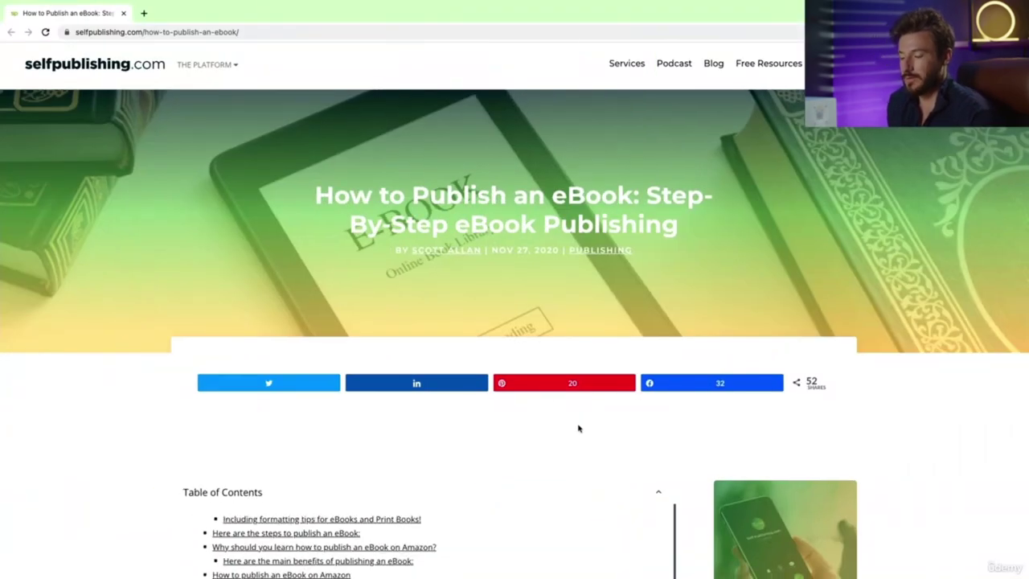
{"action": "scroll", "coordinate": [578, 429], "scroll_direction": "down", "scroll_amount": 1}
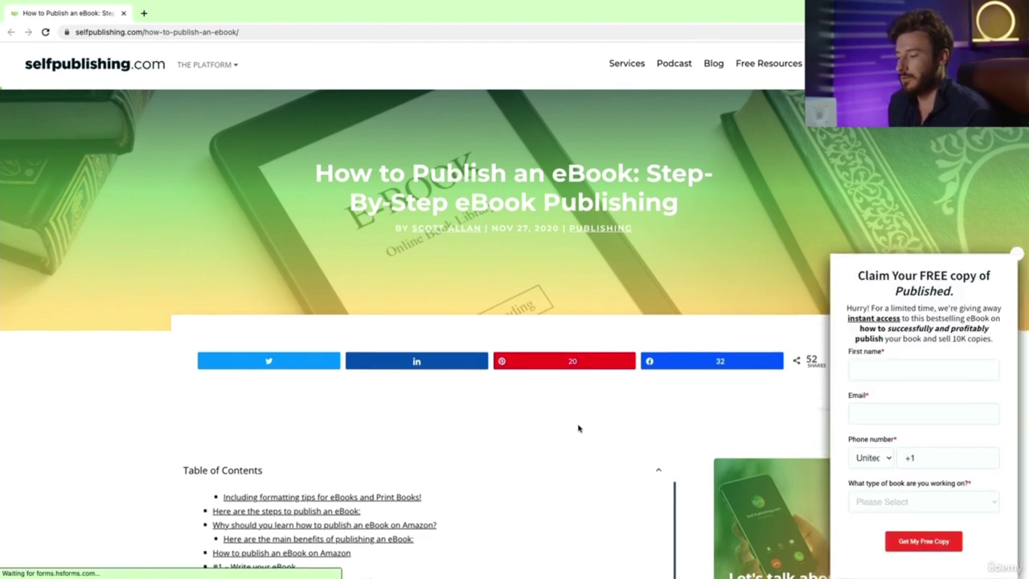
{"action": "scroll", "coordinate": [578, 429], "scroll_direction": "down", "scroll_amount": 1}
{"action": "left_click", "coordinate": [1016, 253]}
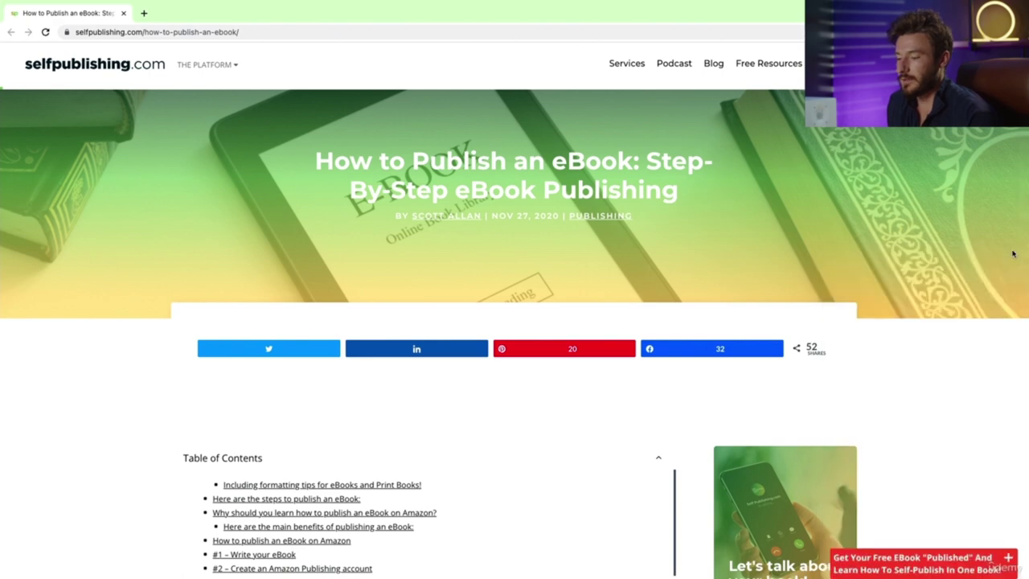
{"action": "scroll", "coordinate": [533, 336], "scroll_direction": "down", "scroll_amount": 4}
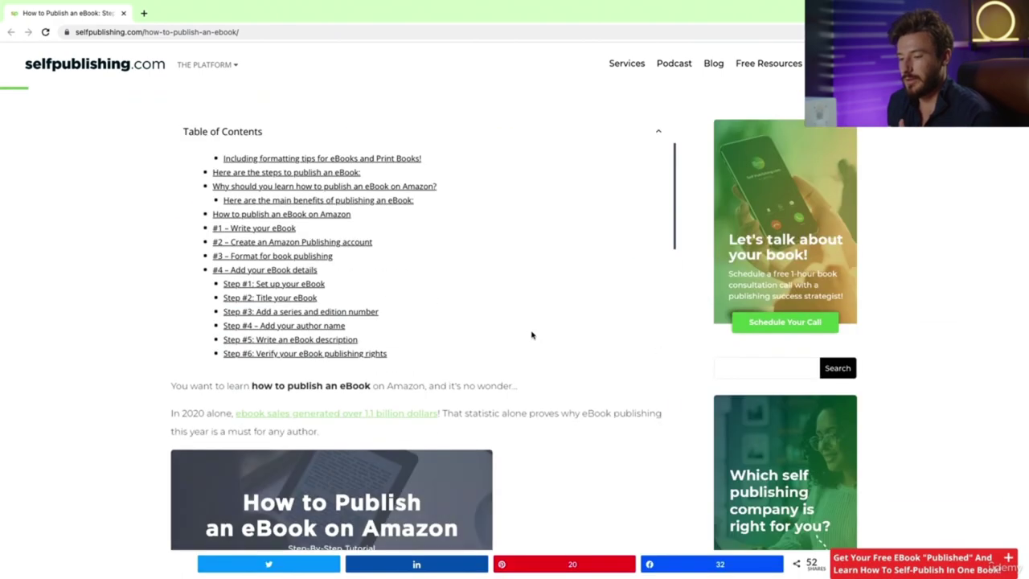
{"action": "scroll", "coordinate": [321, 201], "scroll_direction": "down", "scroll_amount": 3}
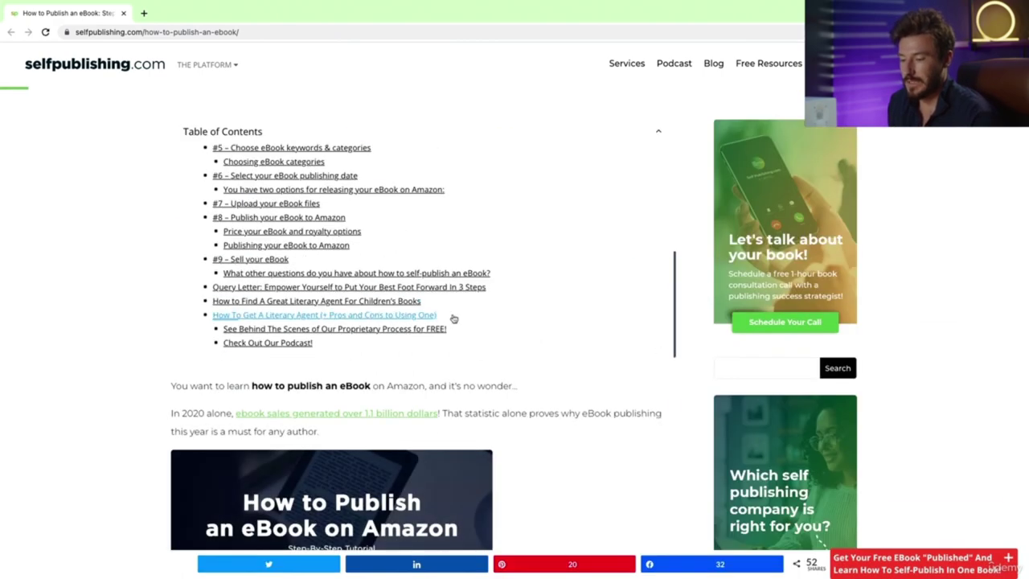
{"action": "scroll", "coordinate": [27, 217], "scroll_direction": "down", "scroll_amount": 10}
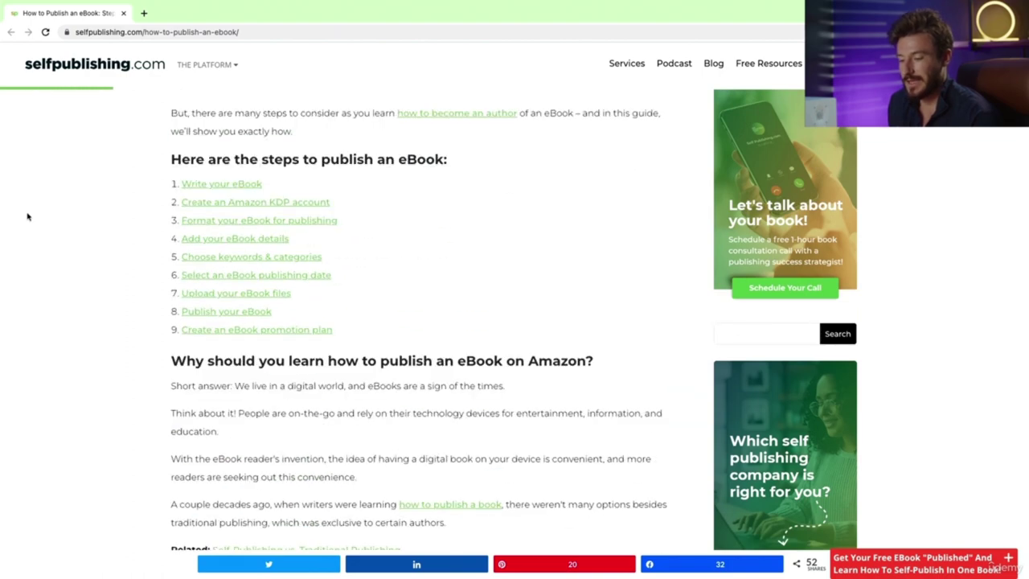
{"action": "scroll", "coordinate": [31, 210], "scroll_direction": "down", "scroll_amount": 9}
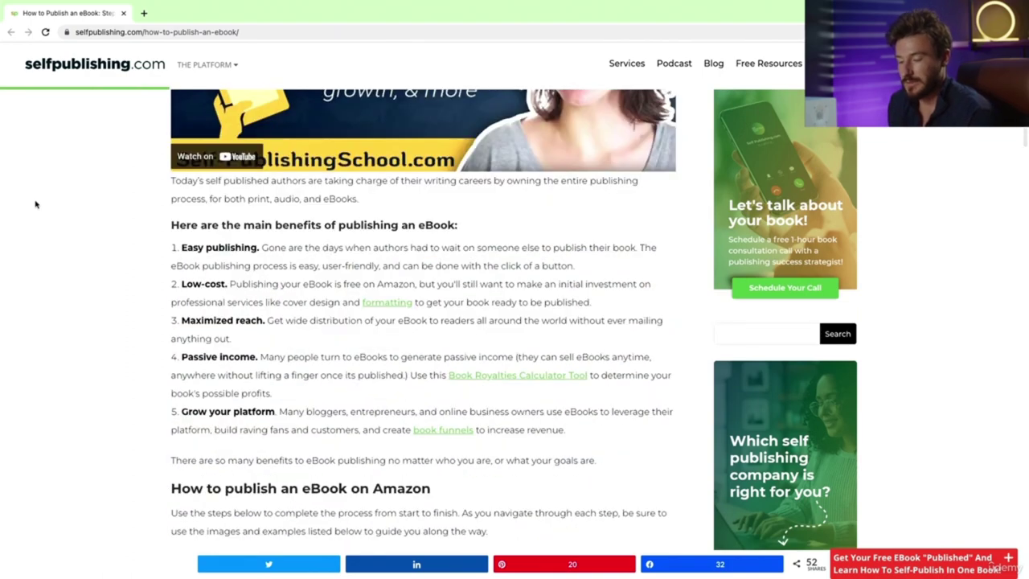
{"action": "scroll", "coordinate": [36, 204], "scroll_direction": "down", "scroll_amount": 3}
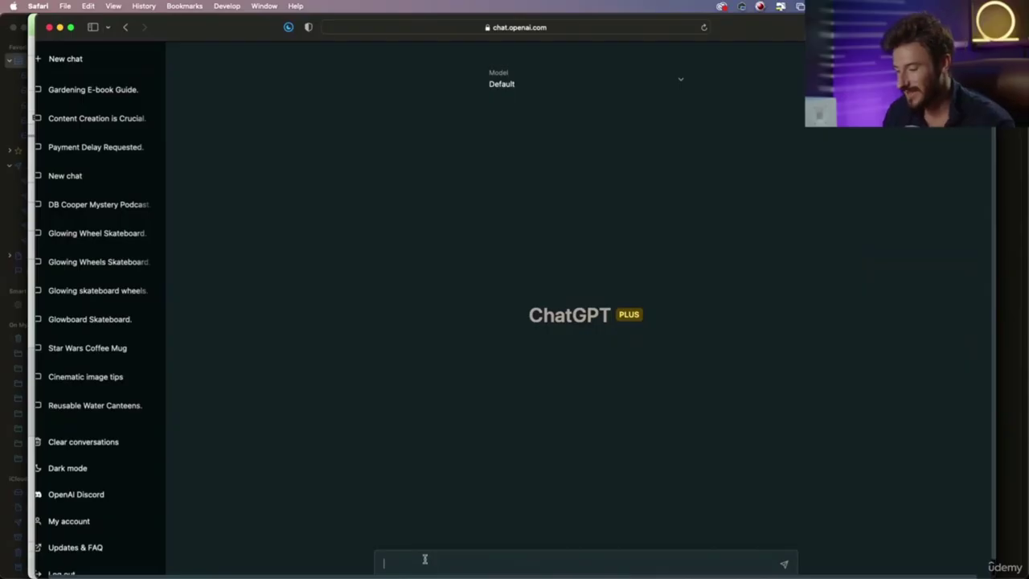
Step: Enter a prompt for a friendly, playful Facebook life update with jokes, covering graduation, meeting a girl, a software engineering job, a new city and camping
{"action": "type", "text": "I want to make a life update post on FB, i want to share what I've been up to. This is what I've been up too: I graduated gollege, I met a girl, I got a job as a software engeenier, moved to a new city, and started cmping. Write  in a friendly and playful tone, include jokes"}
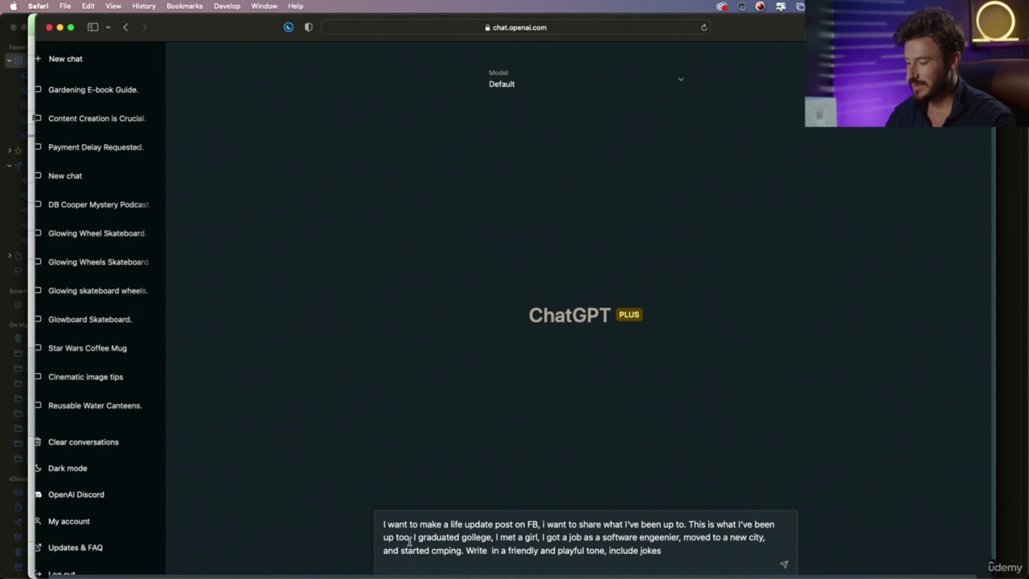
{"action": "key", "text": "shift+Return"}
{"action": "key", "text": "BackSpace"}
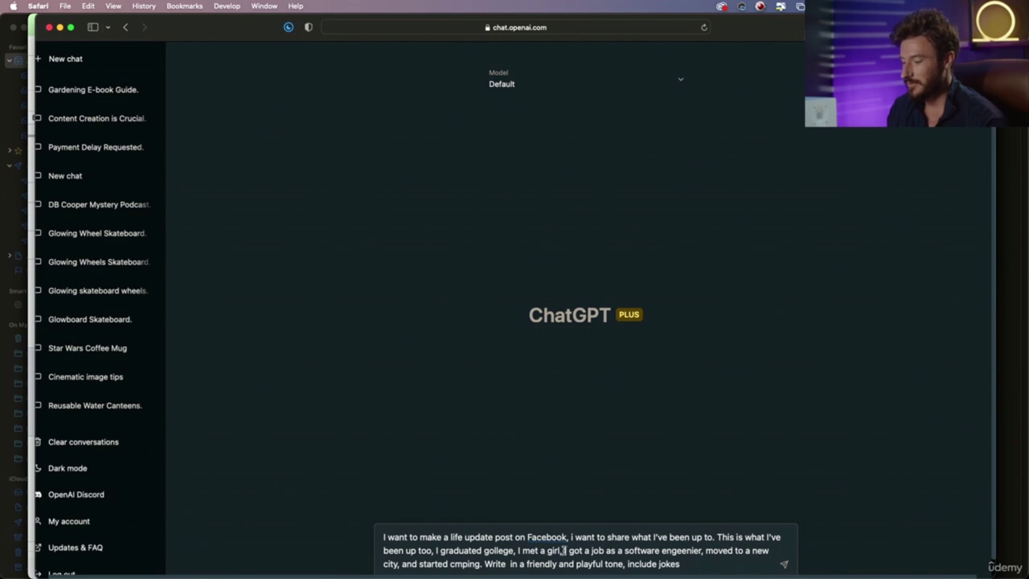
Step: Correct the misspelled words to "engineer" and "camping" in the life-update prompt and submit it
{"action": "left_click_drag", "start_coordinate": [566, 549], "coordinate": [672, 551]}
{"action": "double_click", "coordinate": [680, 553]}
{"action": "type", "text": "engineer"}
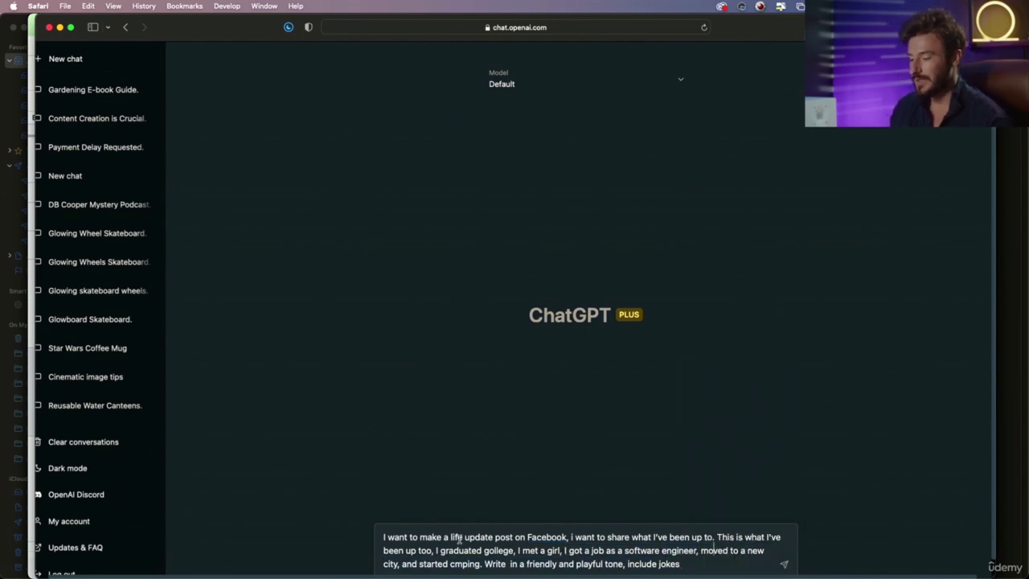
{"action": "right_click", "coordinate": [463, 563]}
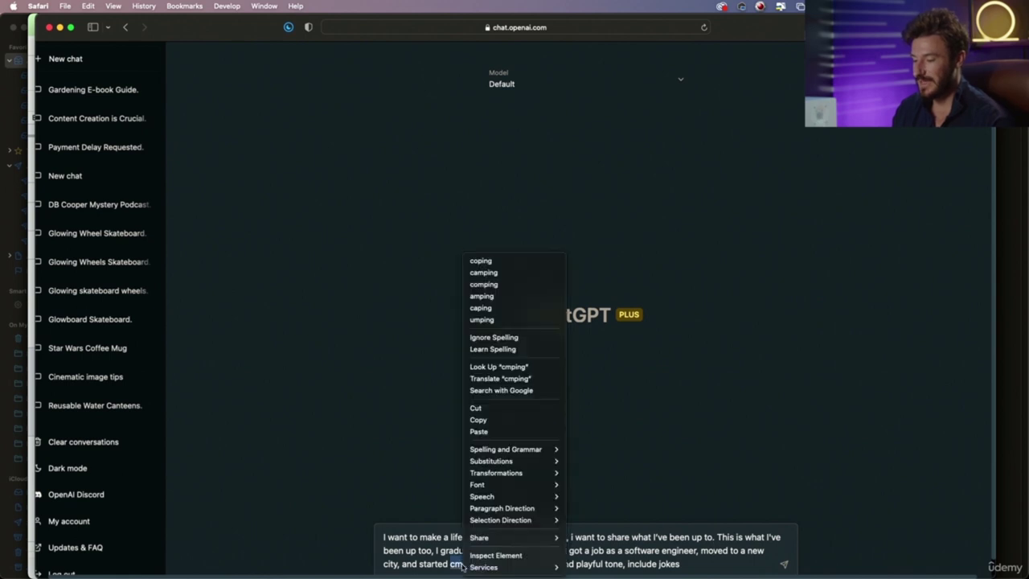
{"action": "left_click", "coordinate": [492, 274]}
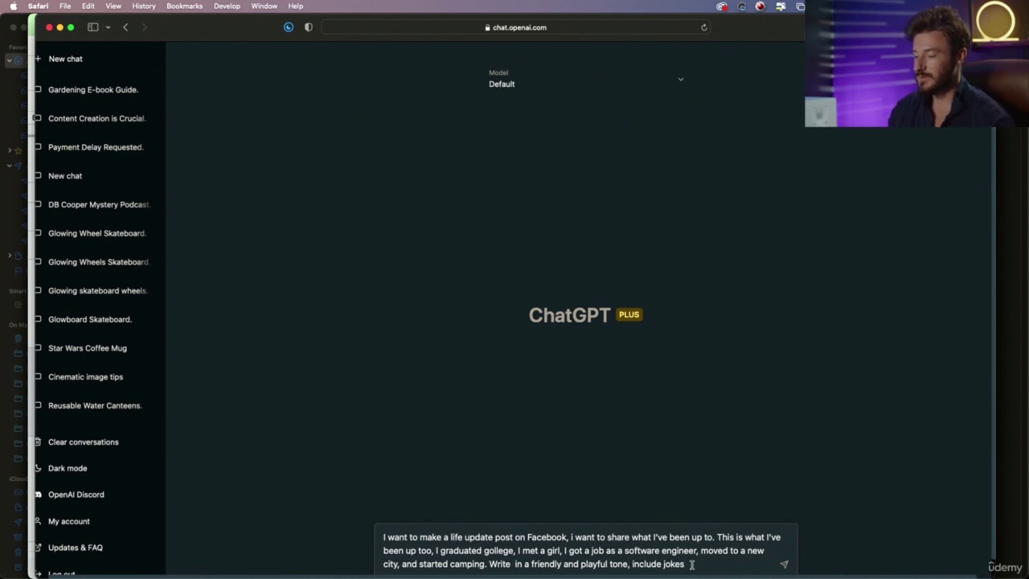
{"action": "key", "text": "Return"}
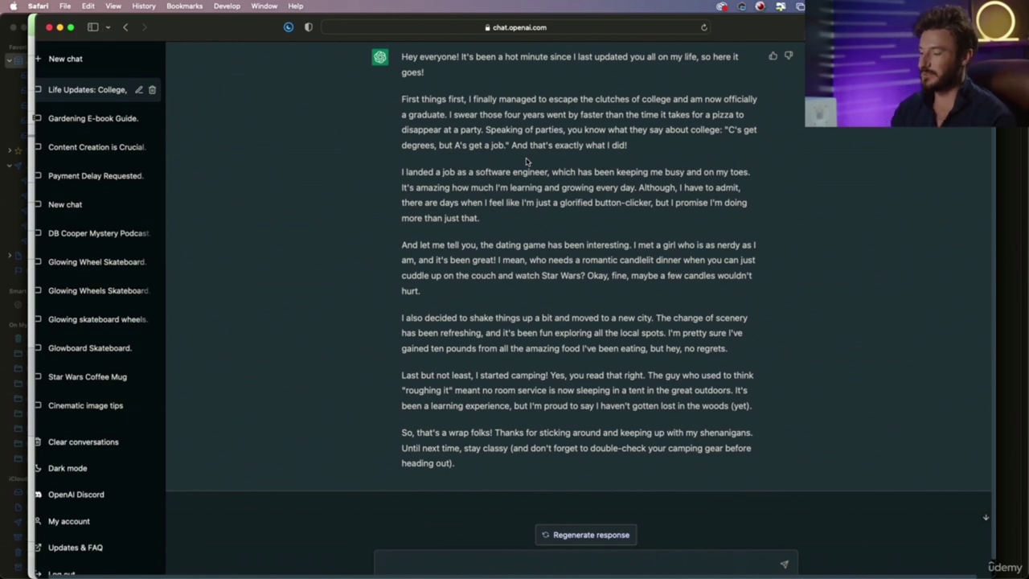
Step: Submit the prompt "Write me 10 twitter posts on the topic of the importance of cinematography and video lighting in the voice of a filmmaking expert"
{"action": "scroll", "coordinate": [547, 234], "scroll_direction": "up", "scroll_amount": 2}
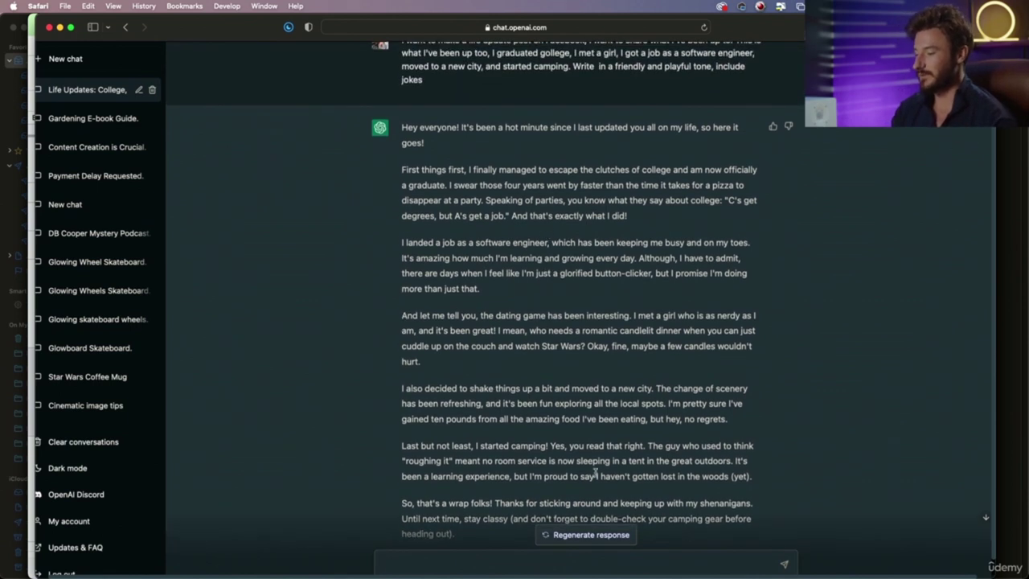
{"action": "scroll", "coordinate": [625, 450], "scroll_direction": "down", "scroll_amount": 1}
{"action": "left_click", "coordinate": [599, 537]}
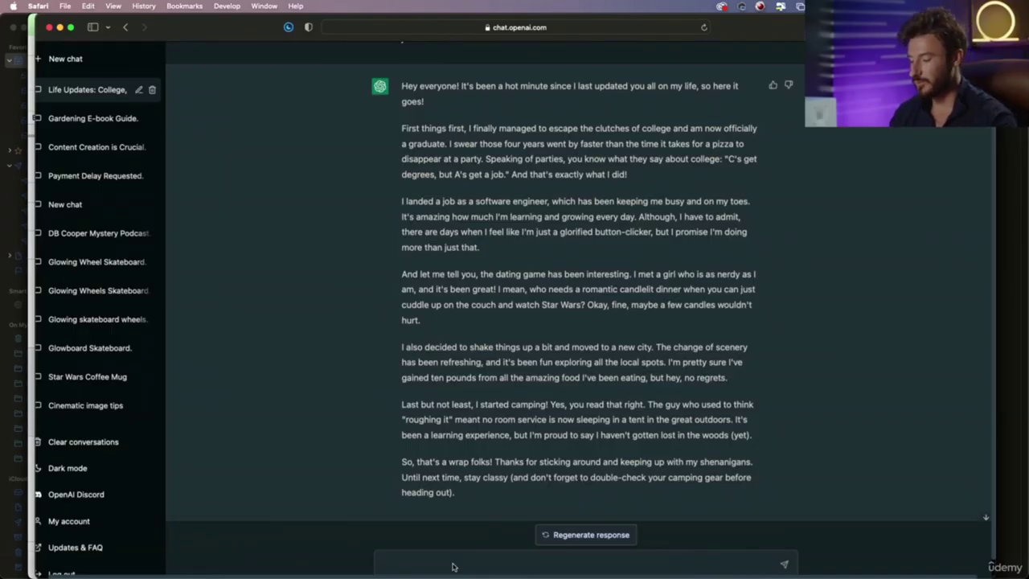
{"action": "left_click", "coordinate": [452, 567]}
{"action": "type", "text": "Write me 10 twitter posts on the topic of the importance of cinematography and video lighting in the voice of a filmmaking expert"}
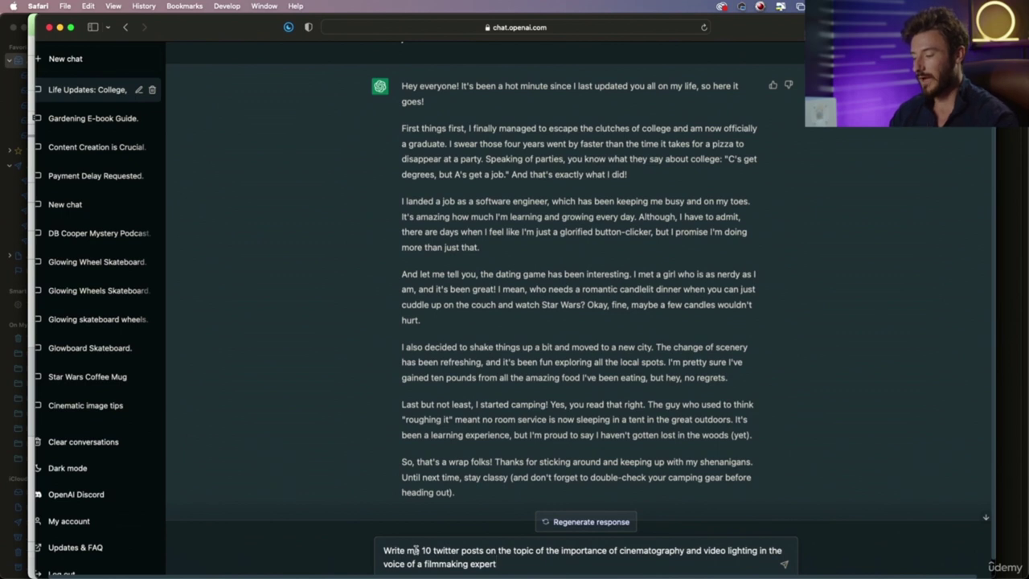
{"action": "left_click_drag", "start_coordinate": [545, 551], "coordinate": [714, 554]}
{"action": "left_click", "coordinate": [548, 563]}
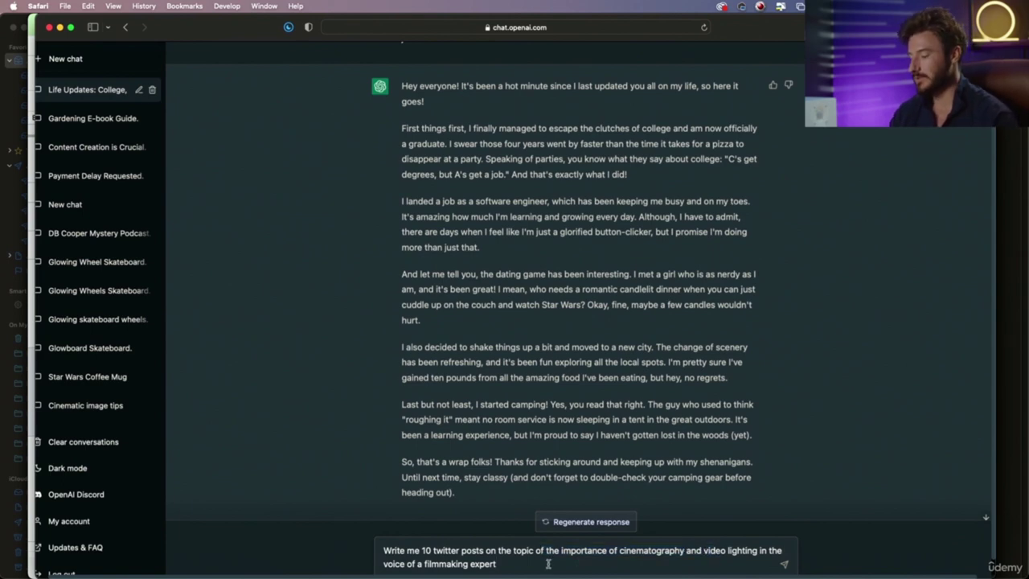
{"action": "key", "text": "Return"}
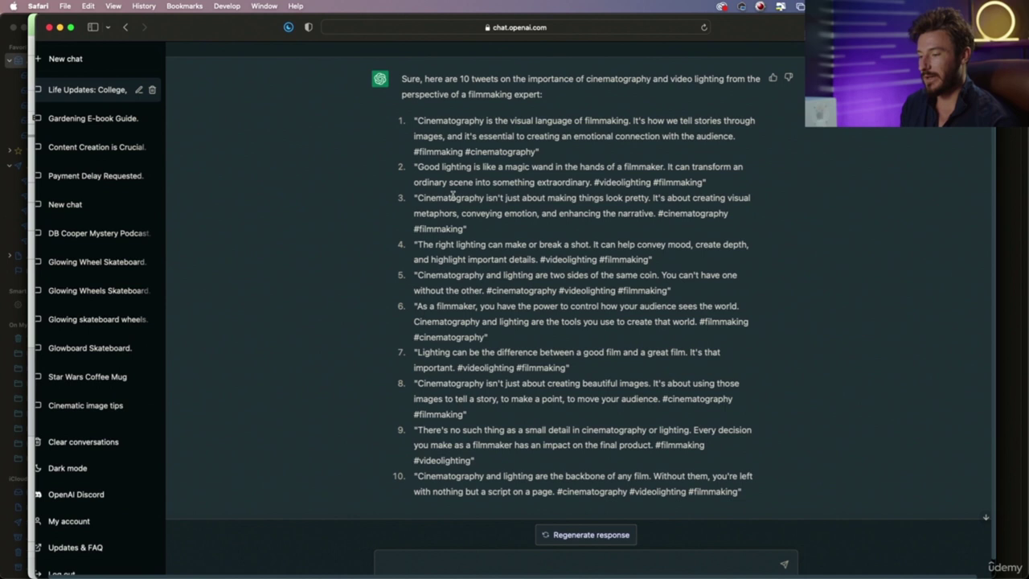
Step: Request 10 positive quotes for a travel enthusiast's Instagram post descriptions and highlight the second through fifth quotes
{"action": "double_click", "coordinate": [443, 122]}
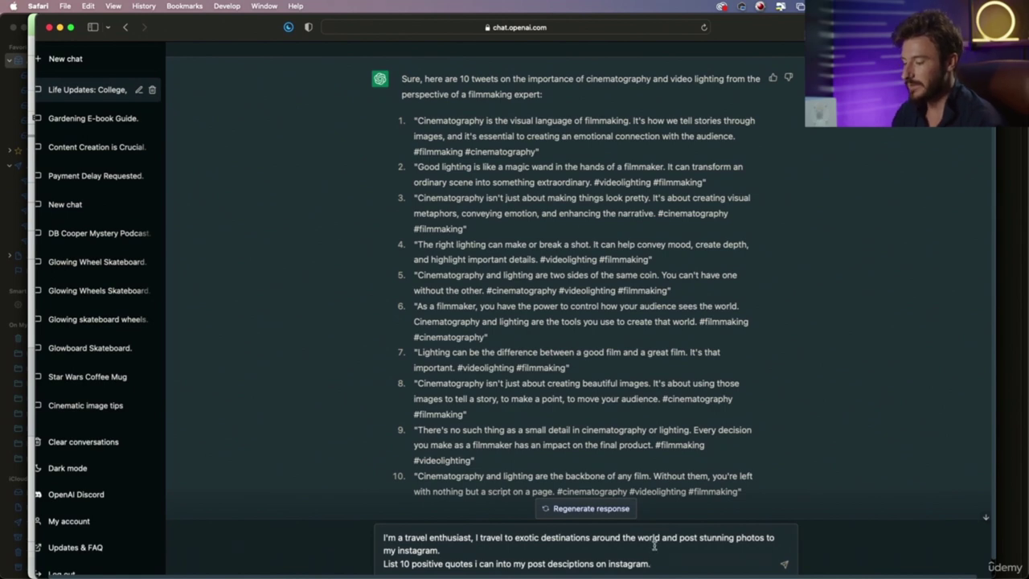
{"action": "key", "text": "Return"}
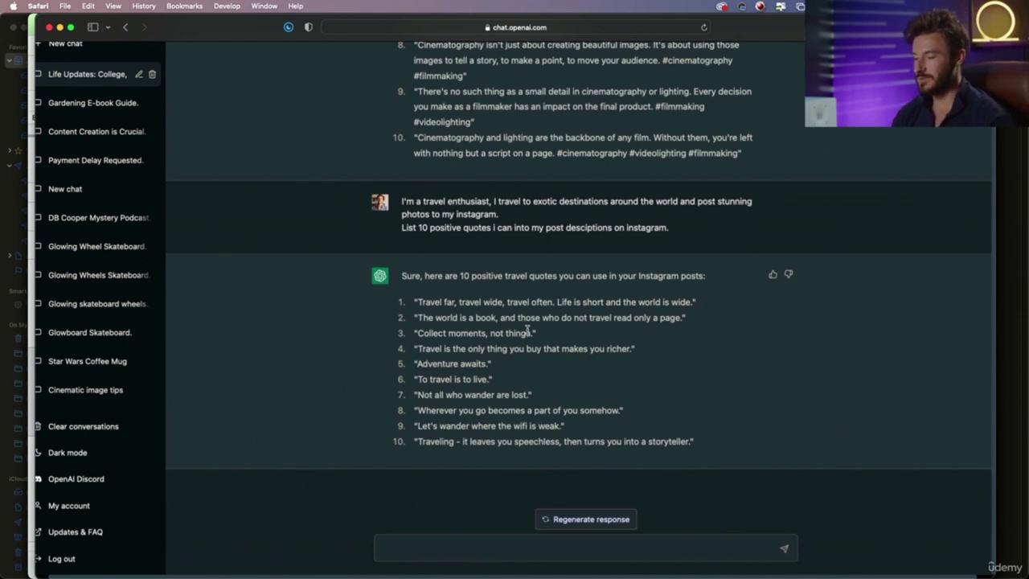
{"action": "left_click_drag", "start_coordinate": [511, 363], "coordinate": [407, 320]}
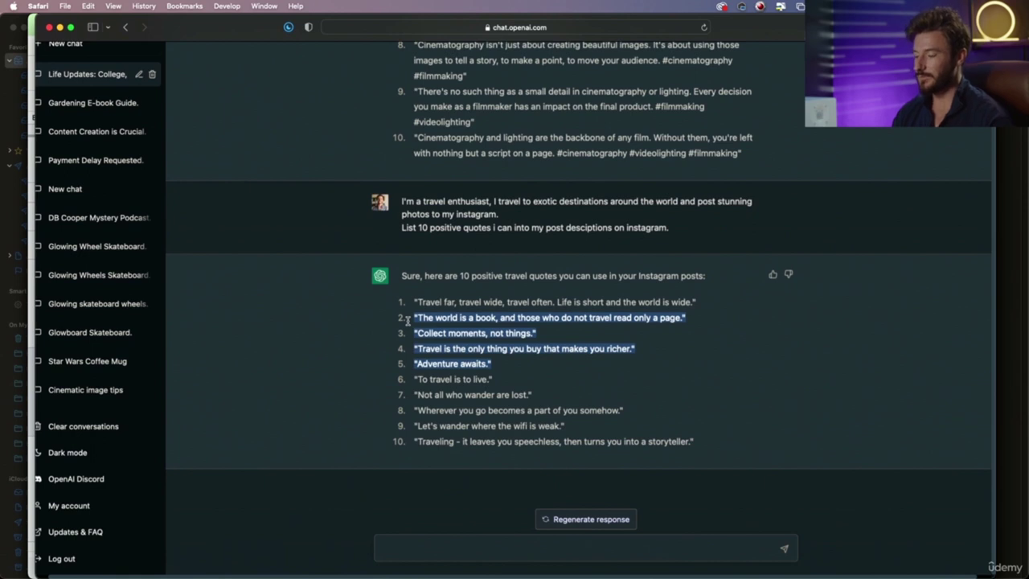
{"action": "left_click", "coordinate": [476, 298]}
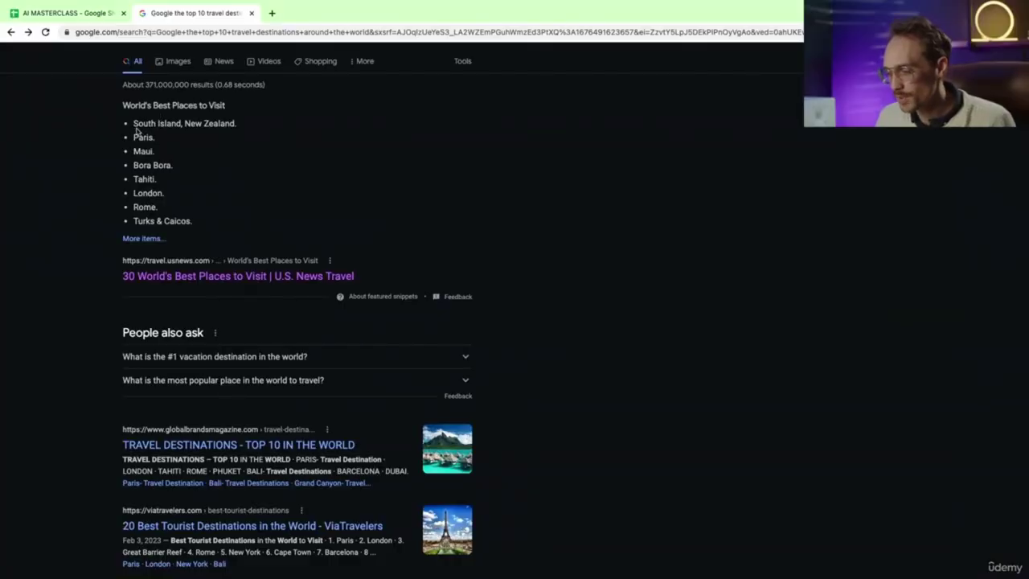
Step: Highlight the world's best places in the Google results, switch to ChatGPT and highlight its five South Island activities
{"action": "left_click_drag", "start_coordinate": [134, 122], "coordinate": [271, 209]}
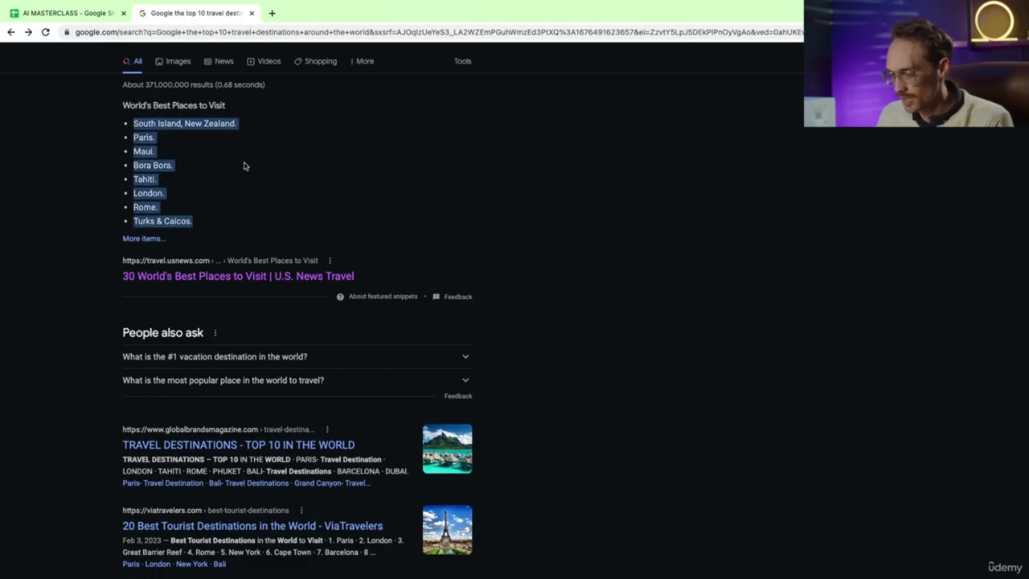
{"action": "key", "text": "super+Tab"}
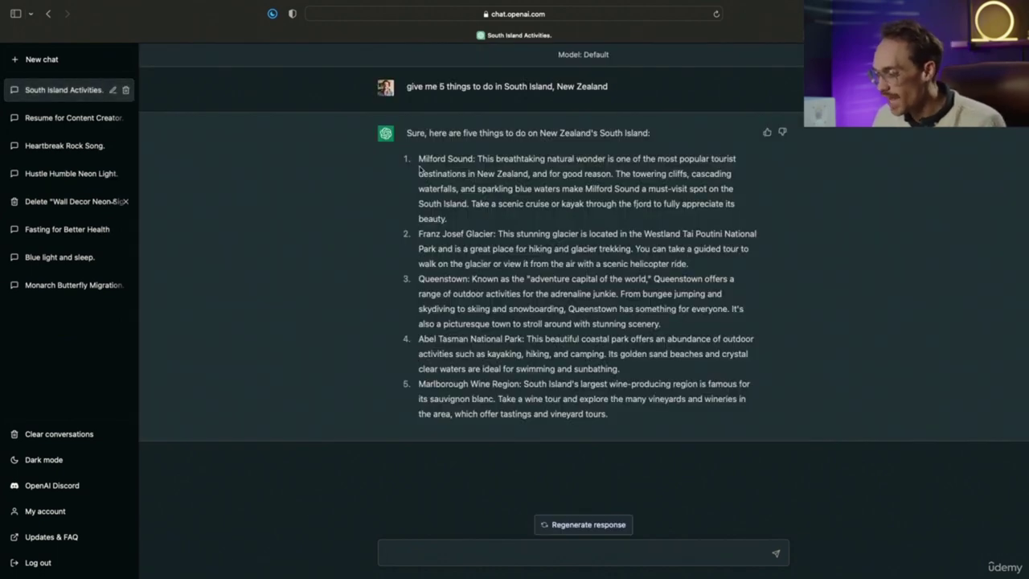
{"action": "left_click_drag", "start_coordinate": [418, 159], "coordinate": [633, 441]}
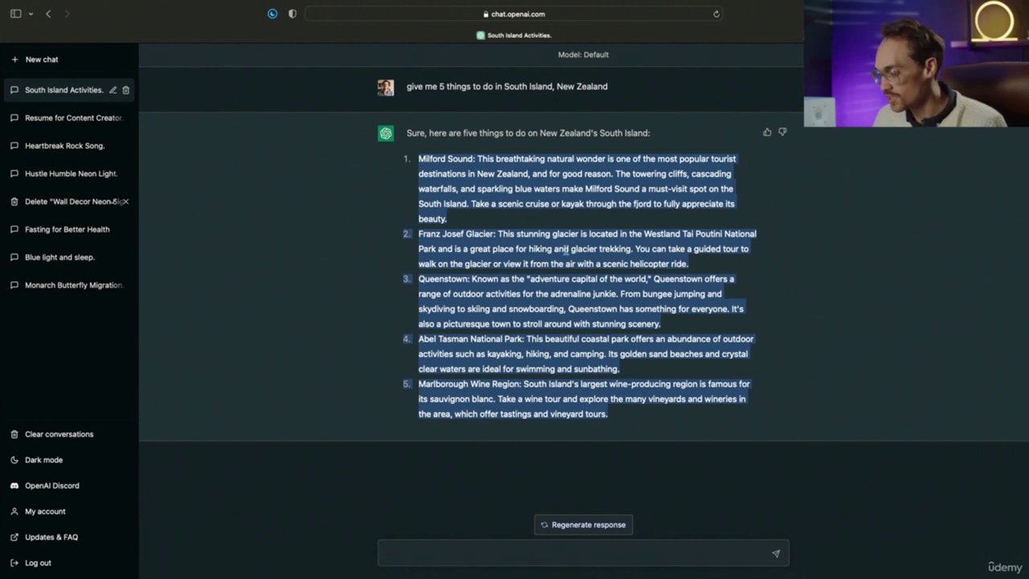
{"action": "left_click", "coordinate": [568, 222]}
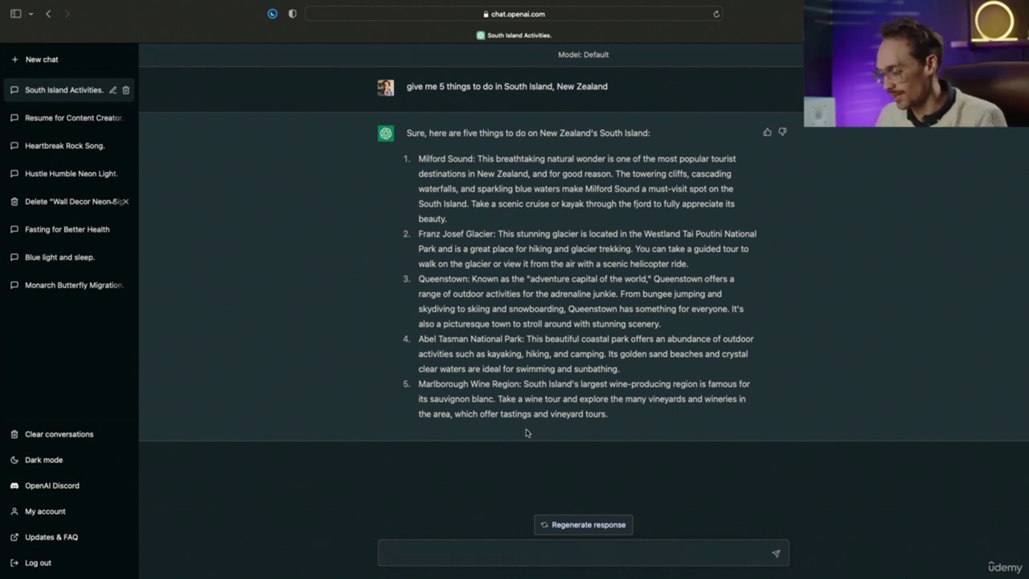
Step: Submit the prompt "please turn that into a 200 word script for a travel influencer YouTube video"
{"action": "type", "text": "please turn that into a 200 word script for a travel influencer YouTube video"}
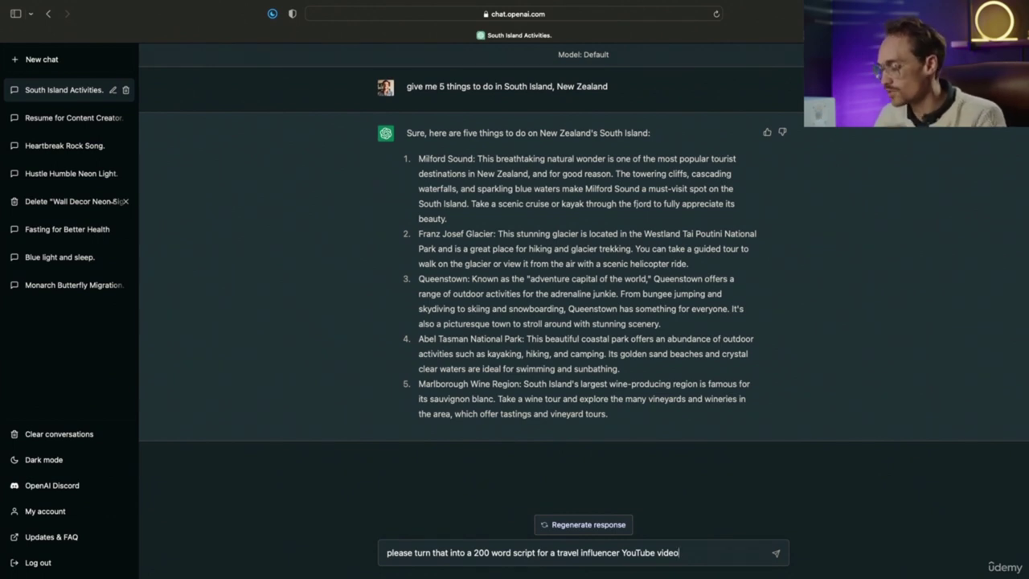
{"action": "key", "text": "Return"}
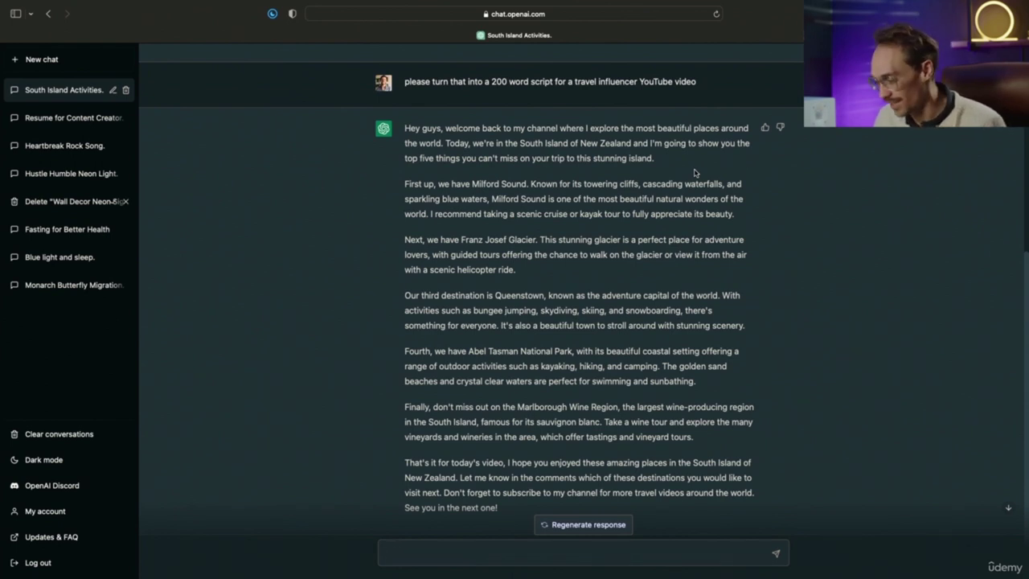
{"action": "scroll", "coordinate": [528, 234], "scroll_direction": "down", "scroll_amount": 1}
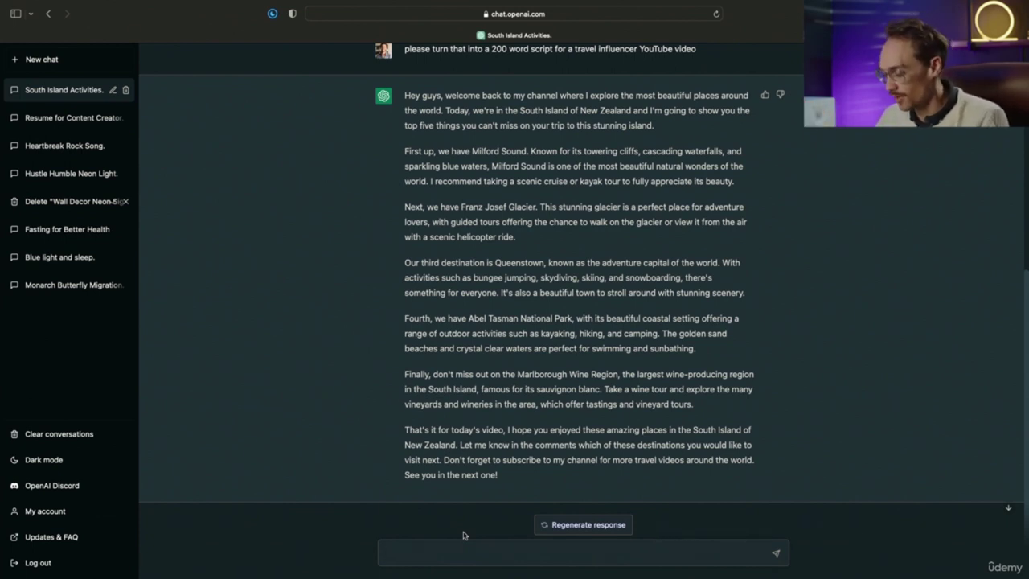
Step: Submit the prompt "please give me 1 image per paragraph the visual represents what's being said in each paragraph" and highlight the Milford Sound image description
{"action": "type", "text": "please give me 1 image per paragraph the visual represents what's being said in each paragraph"}
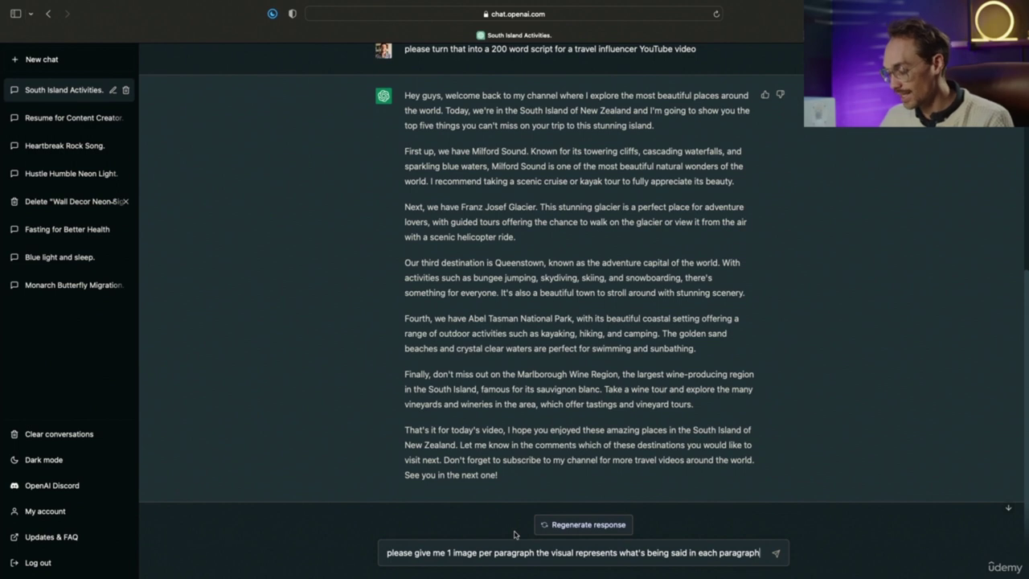
{"action": "key", "text": "Return"}
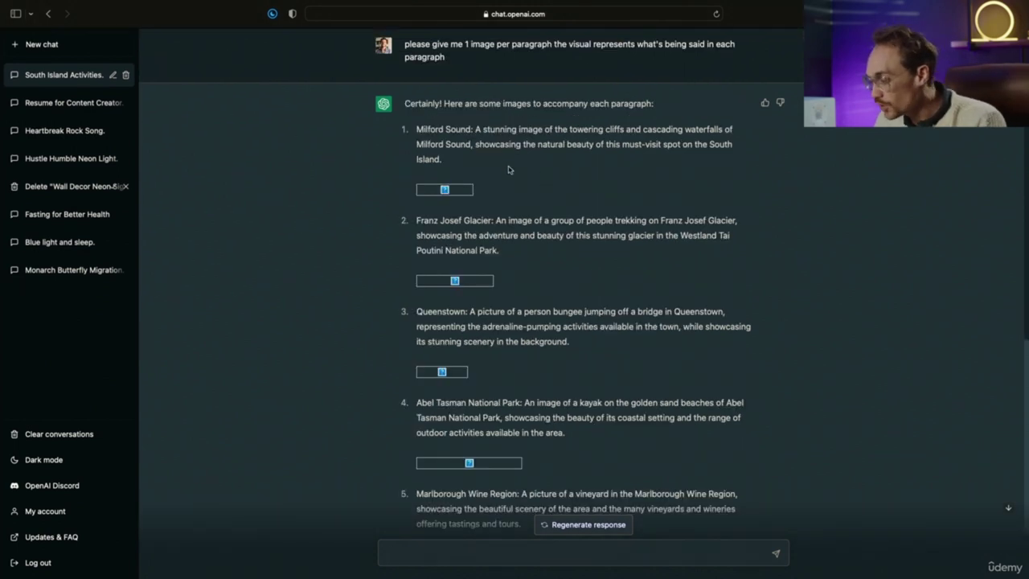
{"action": "scroll", "coordinate": [476, 177], "scroll_direction": "down", "scroll_amount": 1}
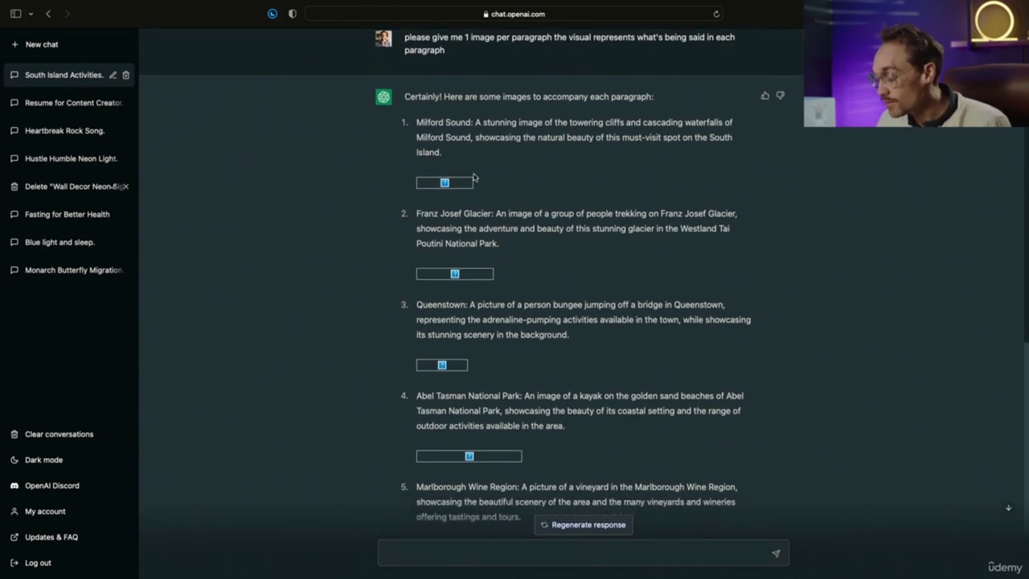
{"action": "scroll", "coordinate": [464, 179], "scroll_direction": "down", "scroll_amount": 2}
{"action": "scroll", "coordinate": [459, 187], "scroll_direction": "up", "scroll_amount": 2}
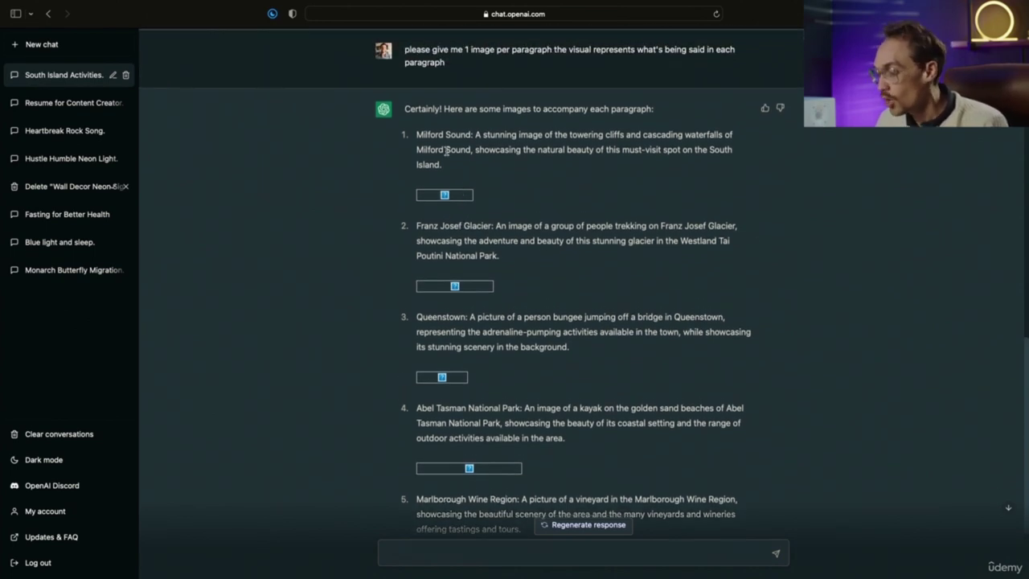
{"action": "left_click_drag", "start_coordinate": [417, 132], "coordinate": [459, 170]}
{"action": "scroll", "coordinate": [459, 171], "scroll_direction": "down", "scroll_amount": 1}
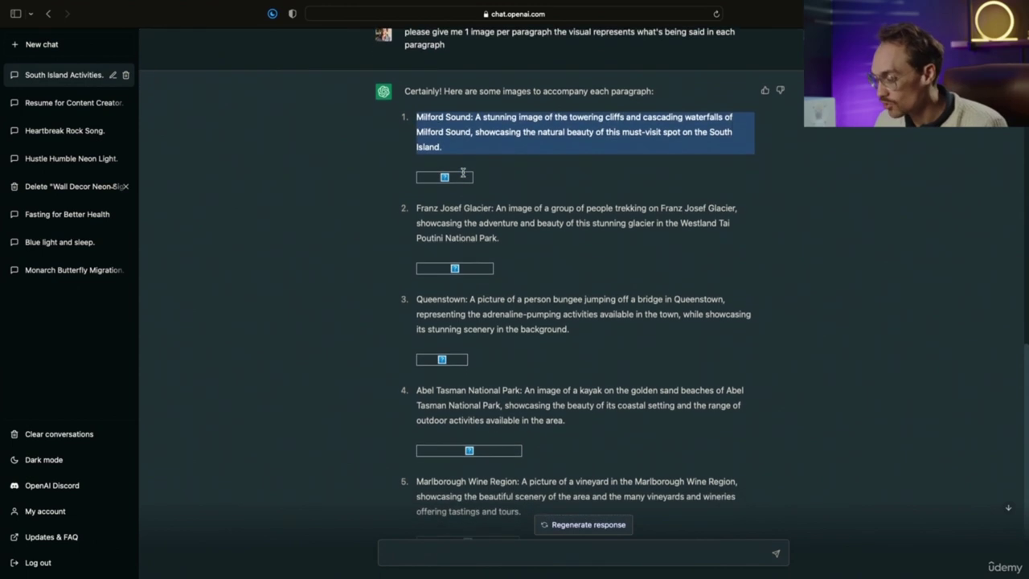
Step: Review the image descriptions for each paragraph and open the Milford Sound photo results on Unsplash
{"action": "left_click_drag", "start_coordinate": [417, 205], "coordinate": [514, 249]}
{"action": "scroll", "coordinate": [514, 249], "scroll_direction": "down", "scroll_amount": 1}
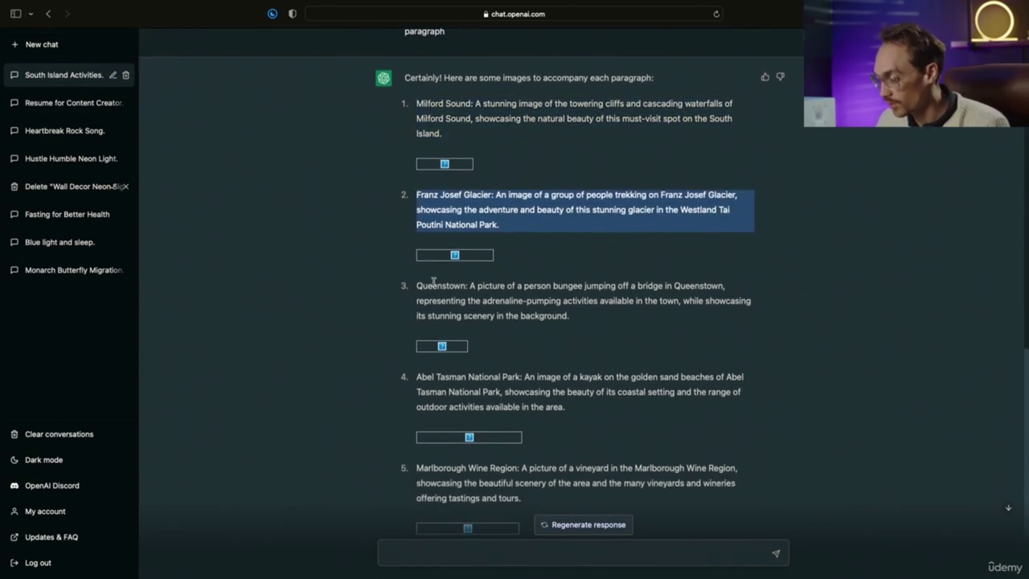
{"action": "scroll", "coordinate": [510, 209], "scroll_direction": "up", "scroll_amount": 3}
{"action": "left_click", "coordinate": [485, 195]}
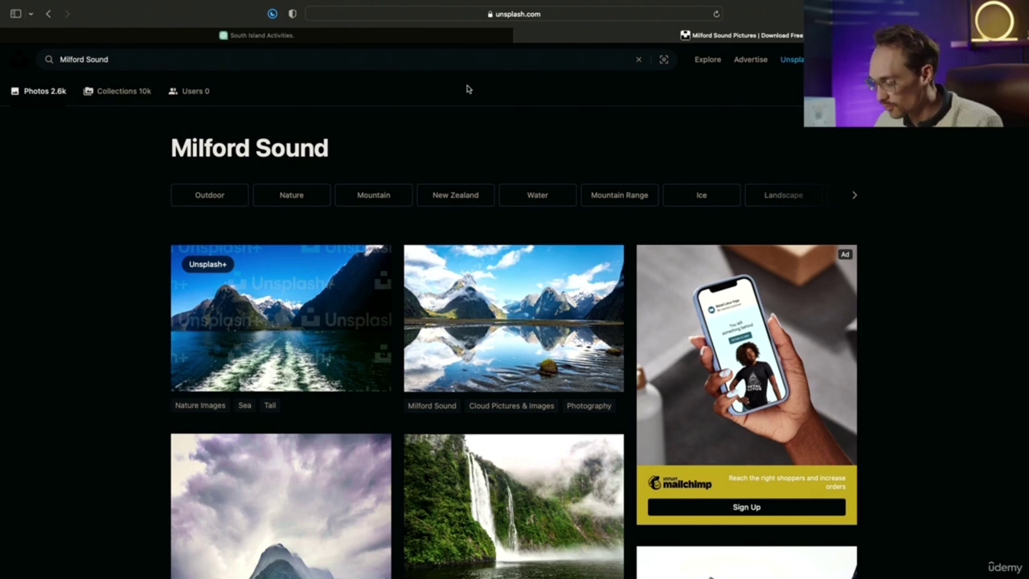
Step: Examine the Milford Sound photos on Unsplash for pictures of its cliffs and waterfalls
{"action": "scroll", "coordinate": [400, 236], "scroll_direction": "down", "scroll_amount": 3}
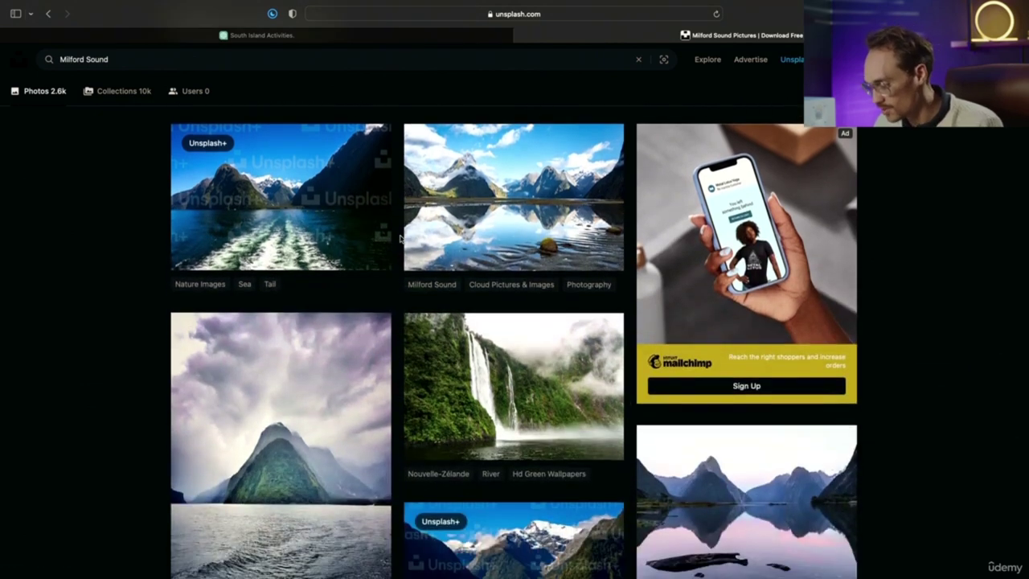
{"action": "scroll", "coordinate": [392, 210], "scroll_direction": "up", "scroll_amount": 3}
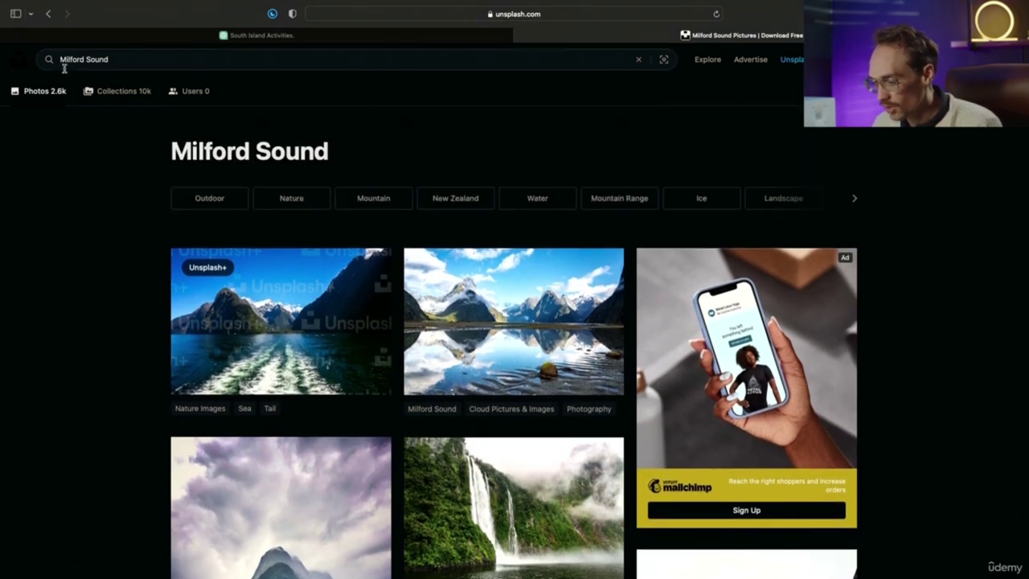
{"action": "scroll", "coordinate": [477, 287], "scroll_direction": "down", "scroll_amount": 5}
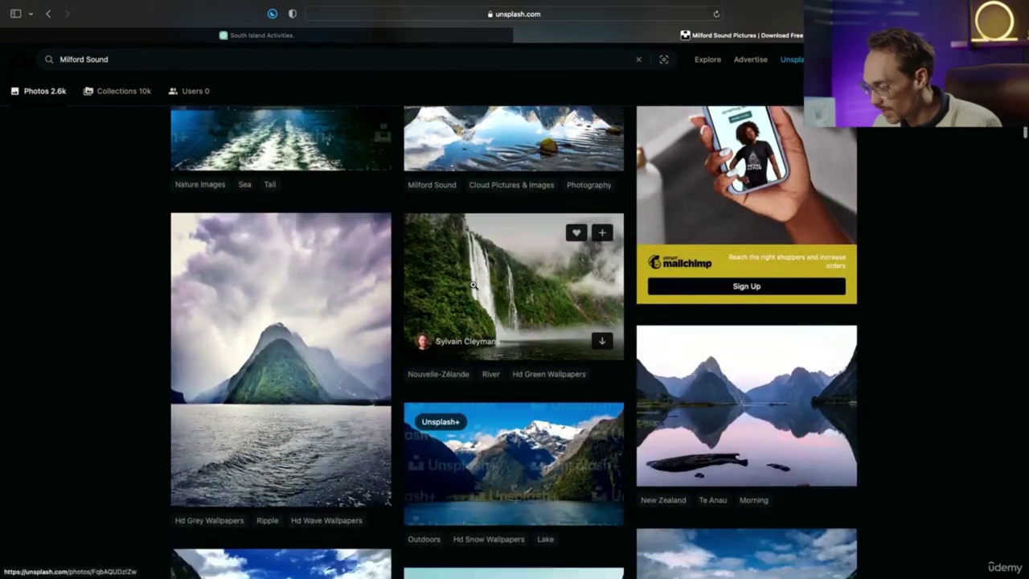
{"action": "scroll", "coordinate": [478, 287], "scroll_direction": "down", "scroll_amount": 10}
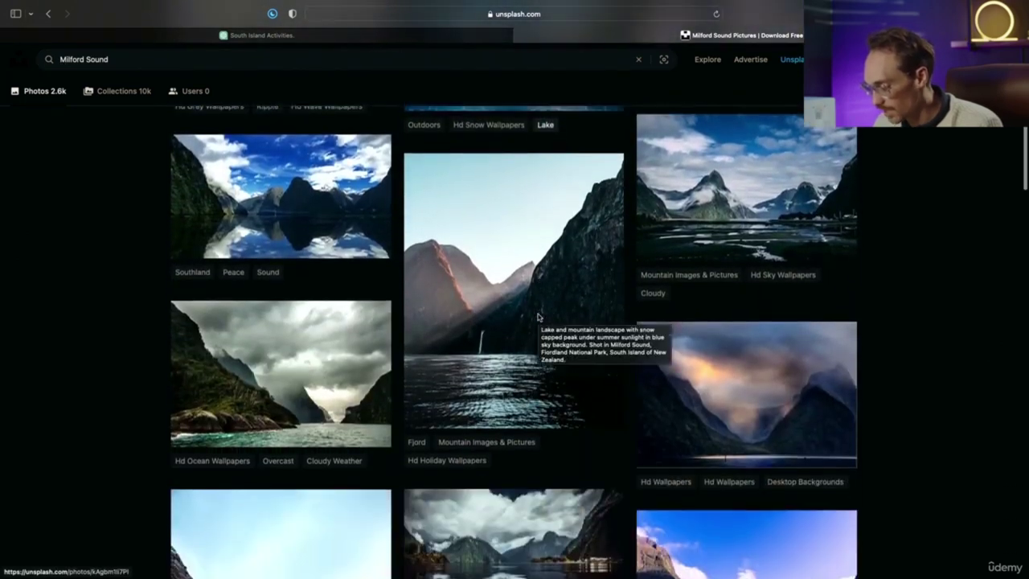
{"action": "scroll", "coordinate": [538, 318], "scroll_direction": "down", "scroll_amount": 2}
{"action": "scroll", "coordinate": [245, 306], "scroll_direction": "down", "scroll_amount": 2}
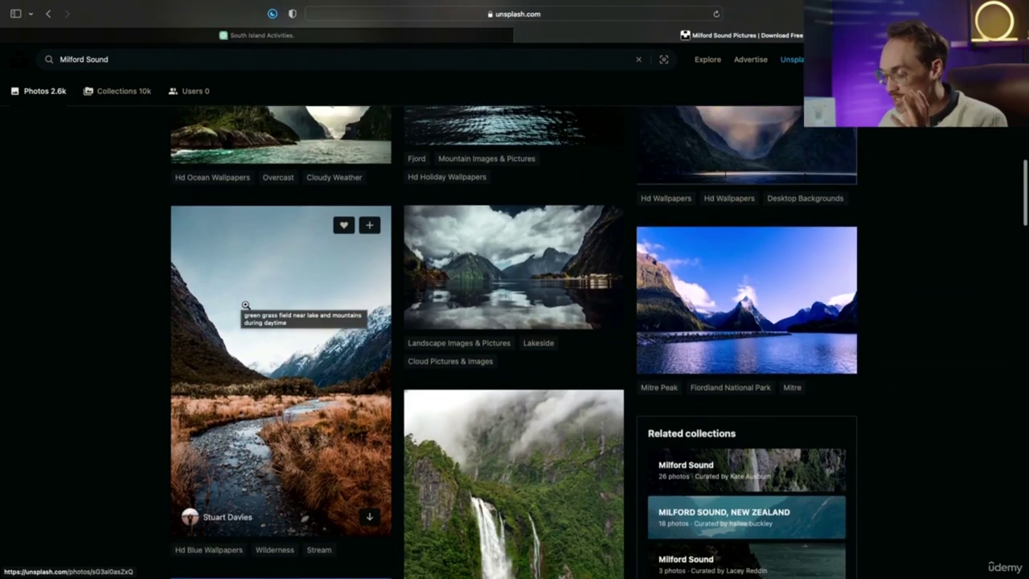
{"action": "scroll", "coordinate": [509, 325], "scroll_direction": "down", "scroll_amount": 4}
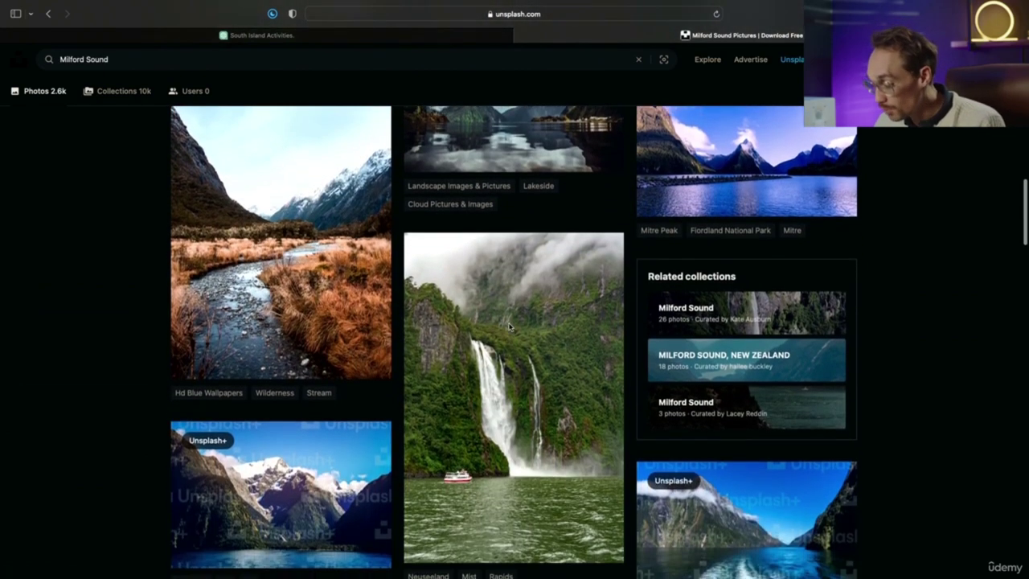
{"action": "scroll", "coordinate": [509, 326], "scroll_direction": "down", "scroll_amount": 7}
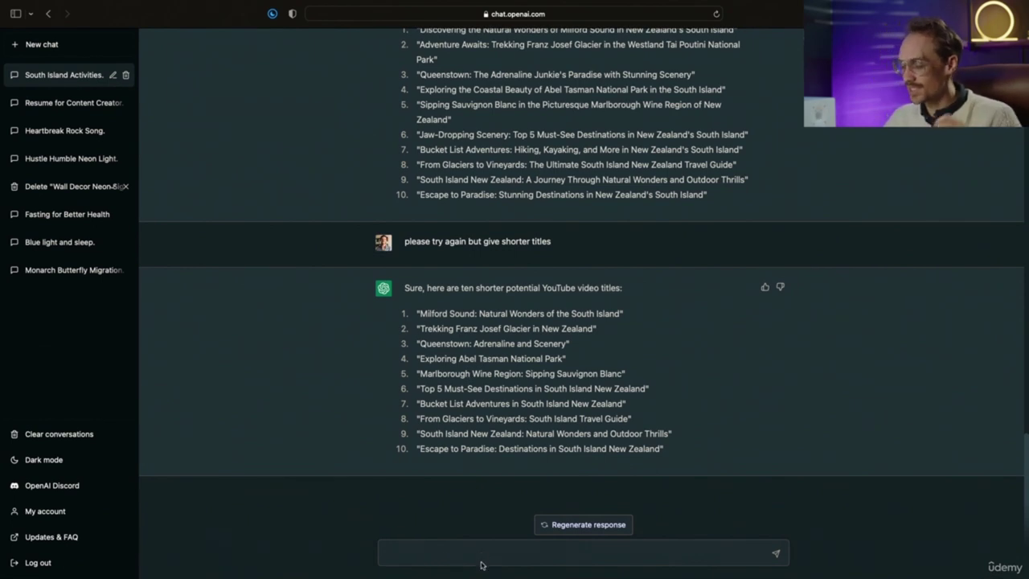
Step: Send ChatGPT the prompt "please give me a list of 10 SEO optimized keywords to use as tags for my video." and compare the keywords with the titles
{"action": "type", "text": "please give me a list of 10 SEO optimized keywords to use as tags for my video."}
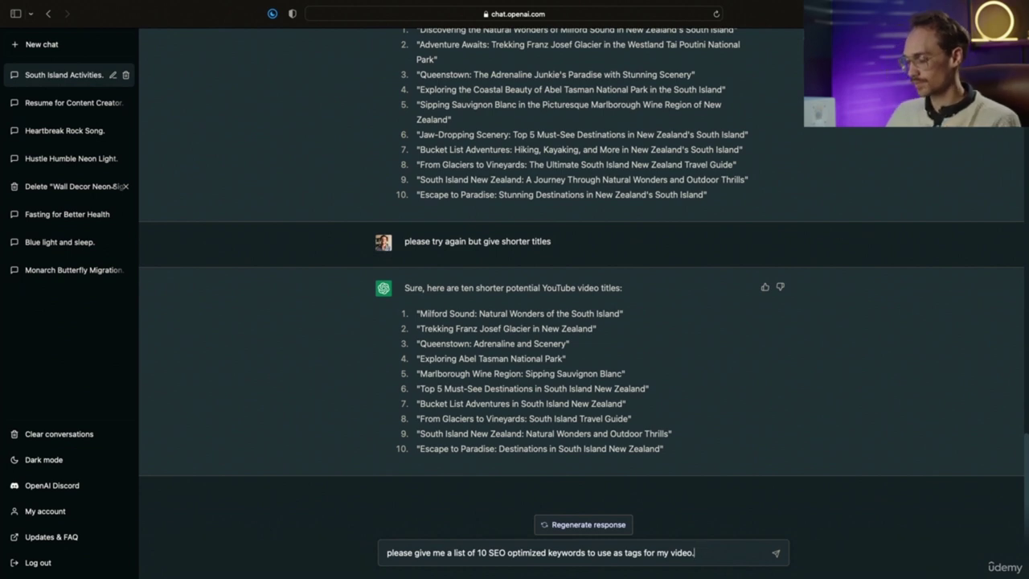
{"action": "key", "text": "Return"}
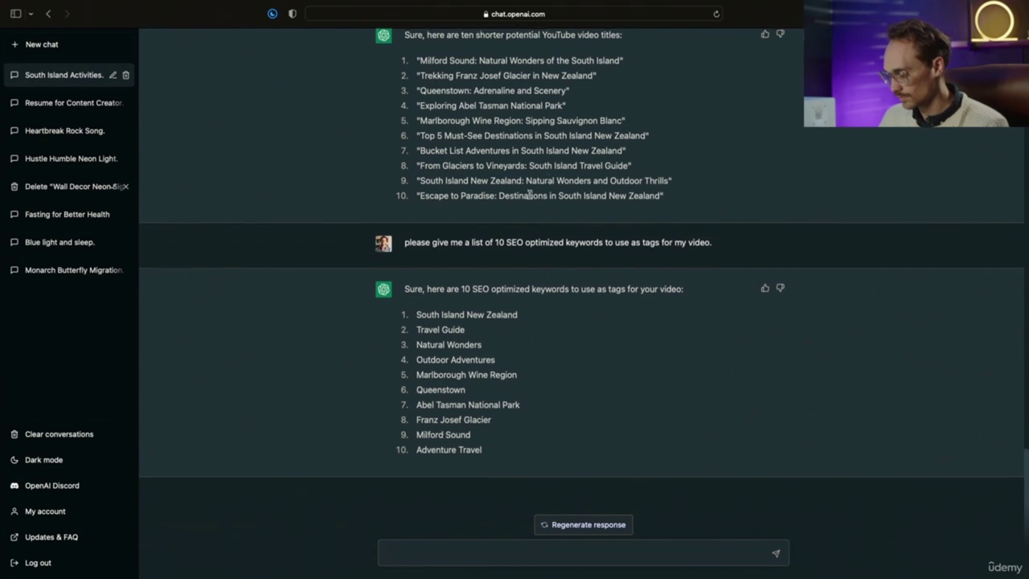
{"action": "scroll", "coordinate": [529, 195], "scroll_direction": "up", "scroll_amount": 2}
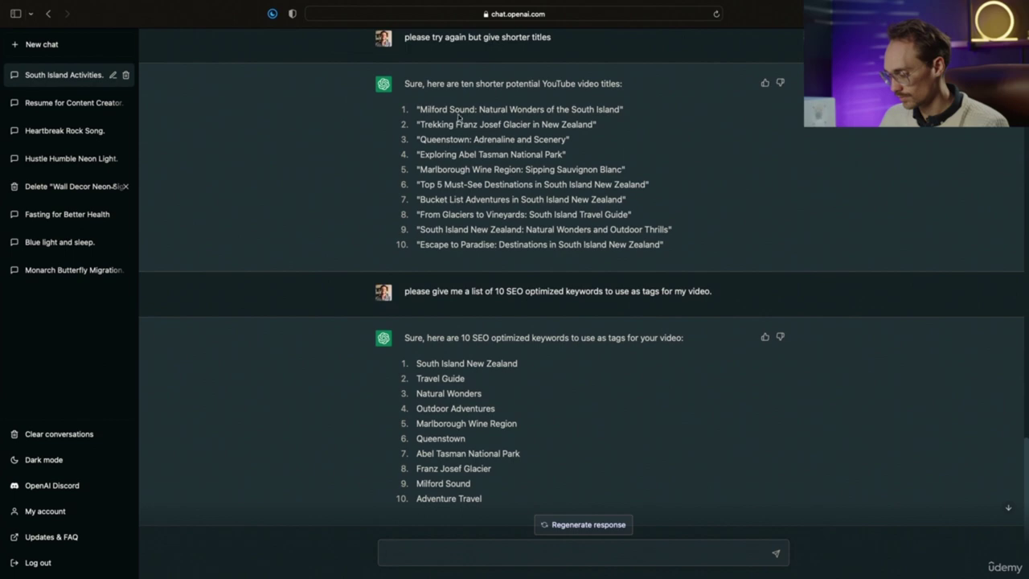
{"action": "scroll", "coordinate": [485, 226], "scroll_direction": "down", "scroll_amount": 2}
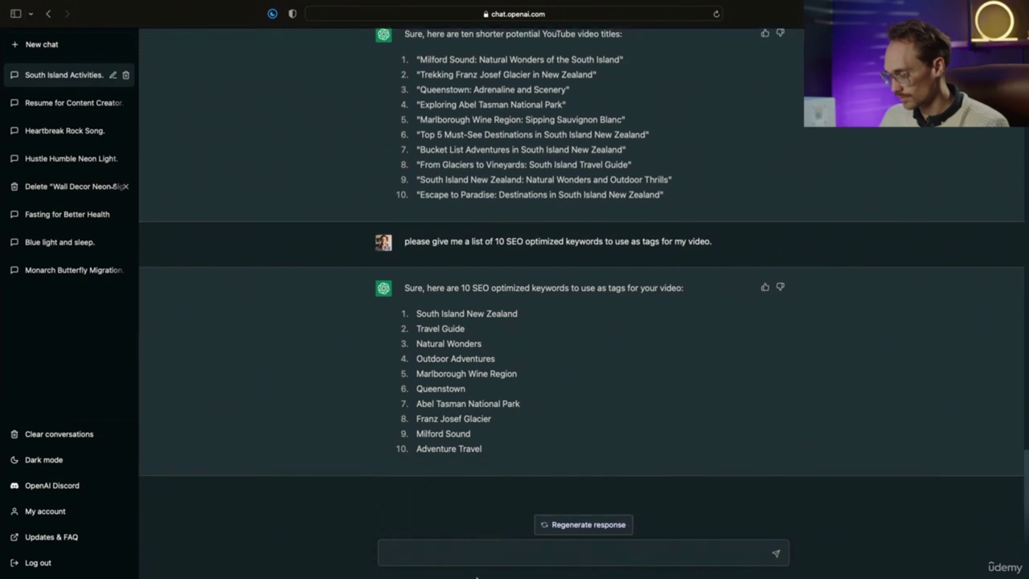
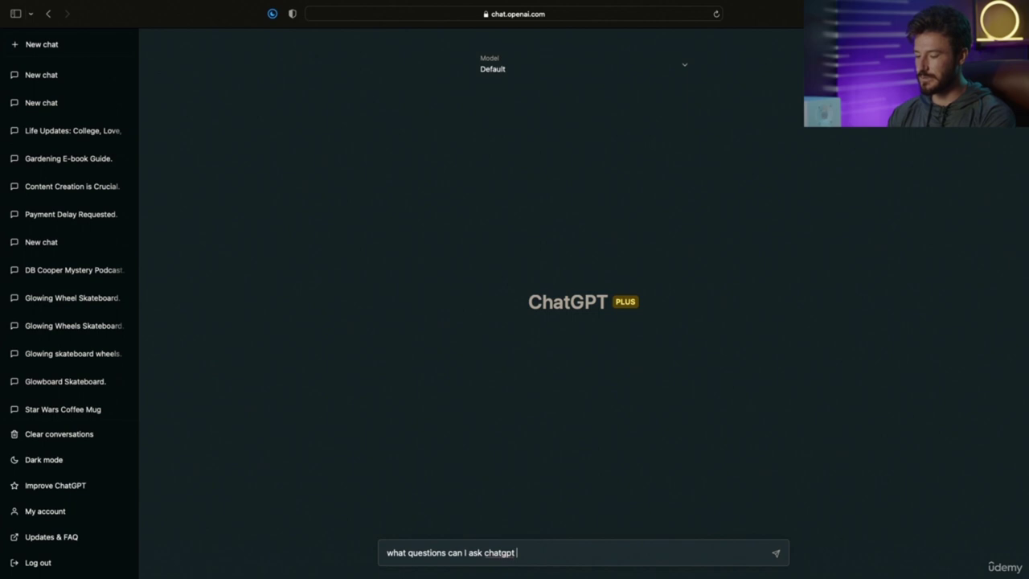
Step: Complete and send the prompt "what questions can I ask chatgpt to optimize my personal and work life?"
{"action": "type", "text": "to optimiz"}
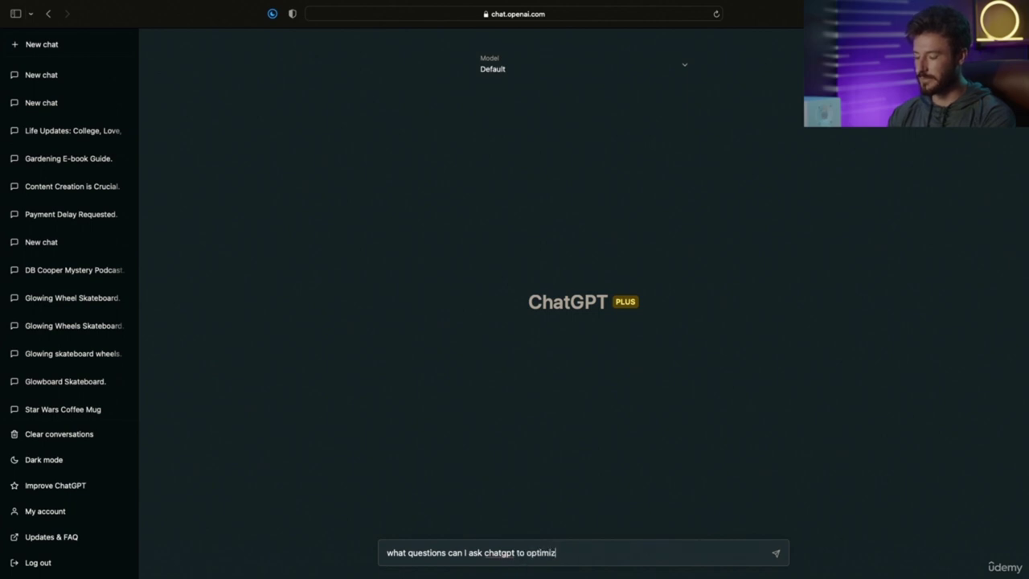
{"action": "type", "text": "e my personal "}
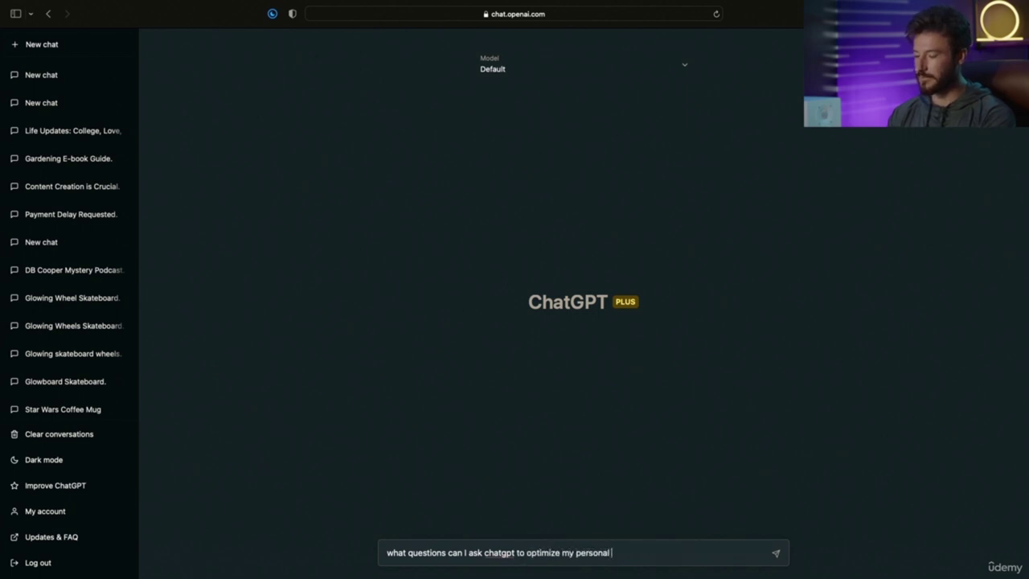
{"action": "type", "text": "and work life?"}
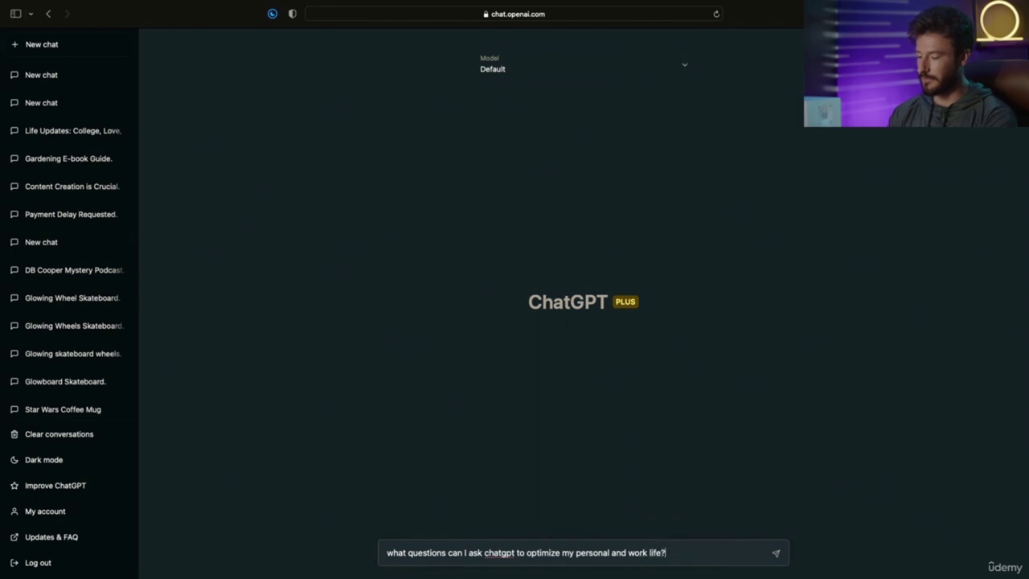
{"action": "key", "text": "Return"}
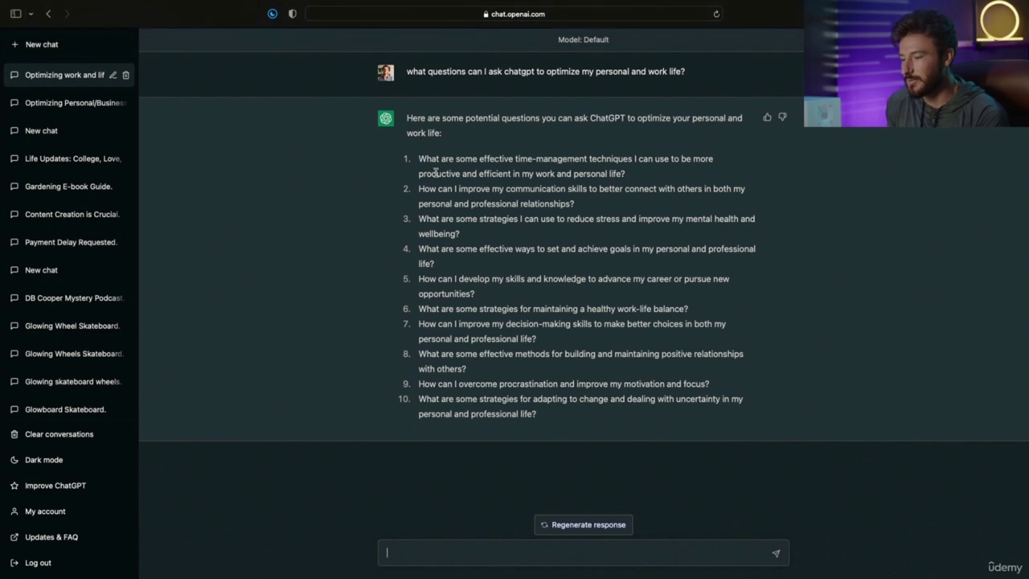
Step: Review the suggested questions and send the follow-up "please elaborate on point 5" about developing skills and knowledge
{"action": "left_click_drag", "start_coordinate": [418, 158], "coordinate": [645, 158]}
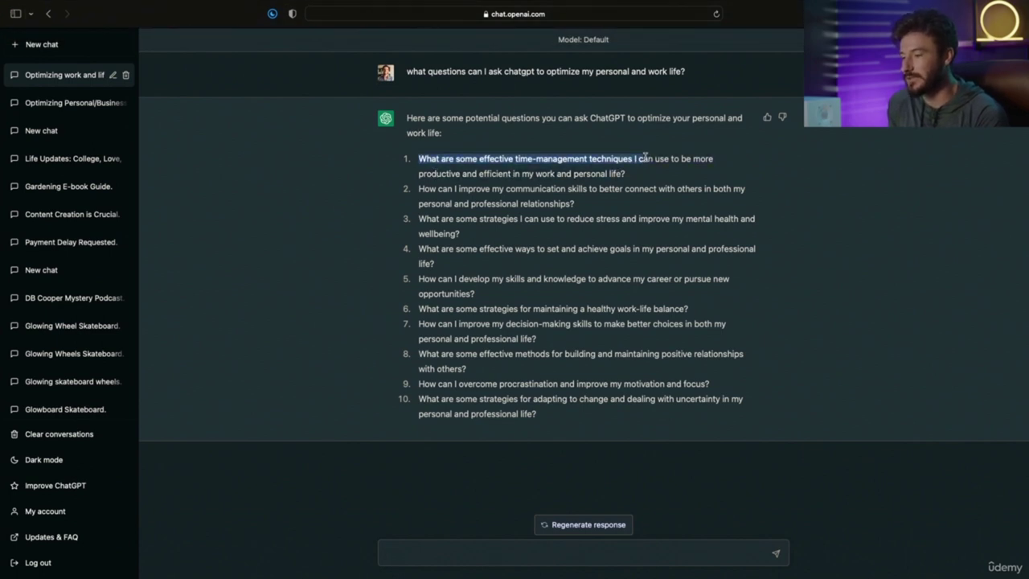
{"action": "left_click_drag", "start_coordinate": [488, 174], "coordinate": [627, 176]}
{"action": "left_click_drag", "start_coordinate": [467, 188], "coordinate": [620, 189]}
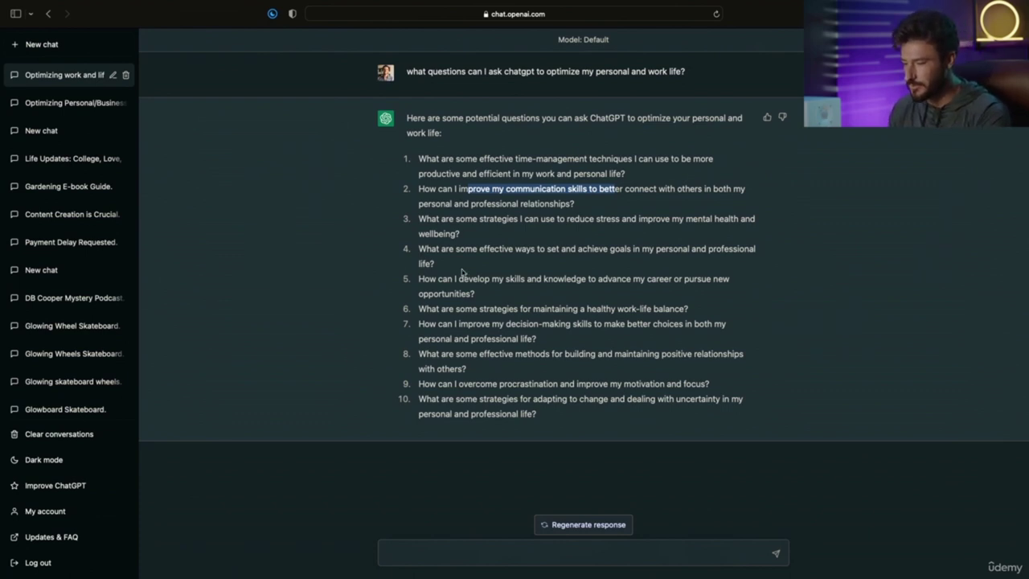
{"action": "left_click_drag", "start_coordinate": [442, 279], "coordinate": [523, 279]}
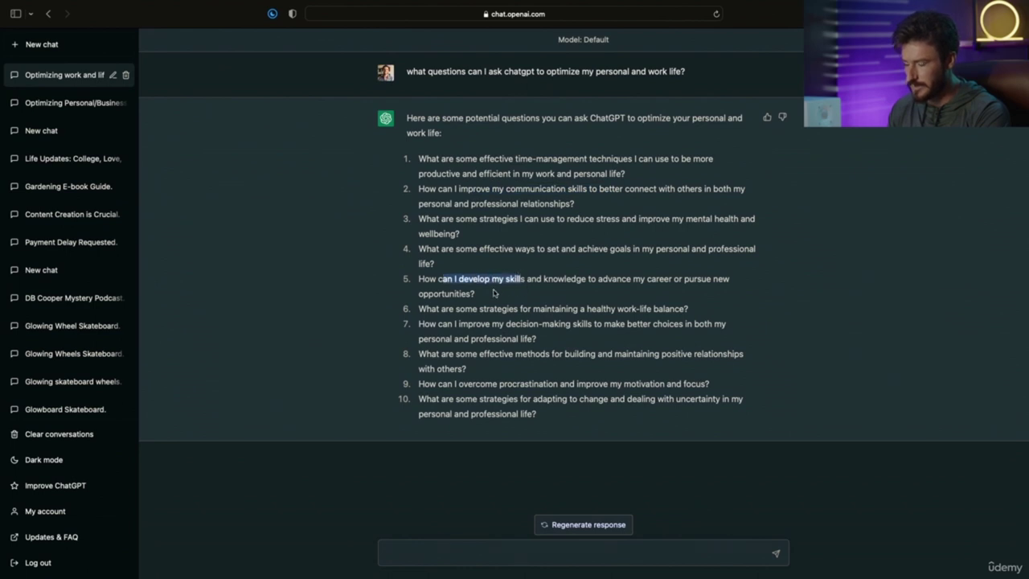
{"action": "triple_click", "coordinate": [475, 294]}
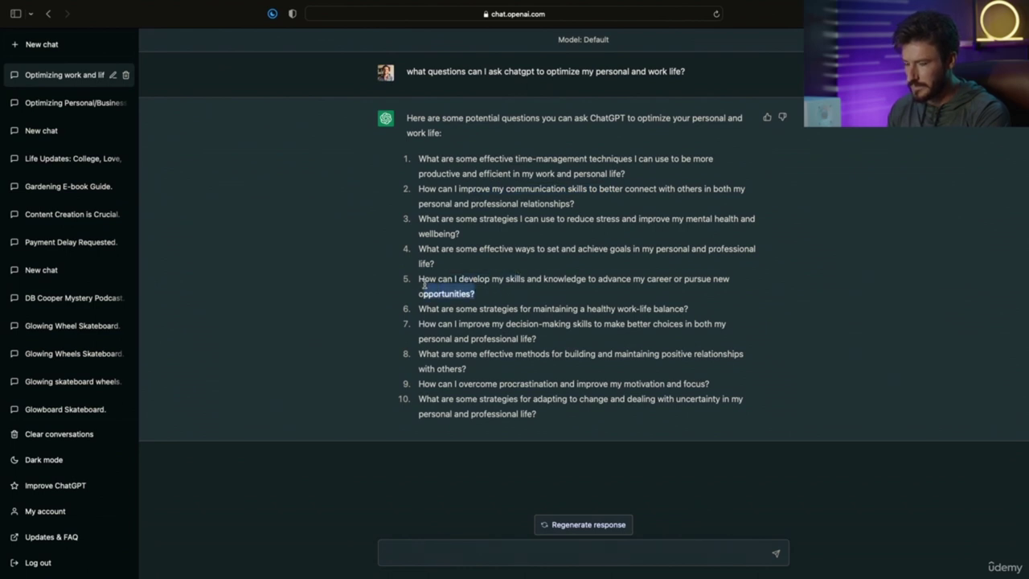
{"action": "left_click", "coordinate": [443, 543]}
{"action": "type", "text": "please elaborate on point 5"}
{"action": "key", "text": "Return"}
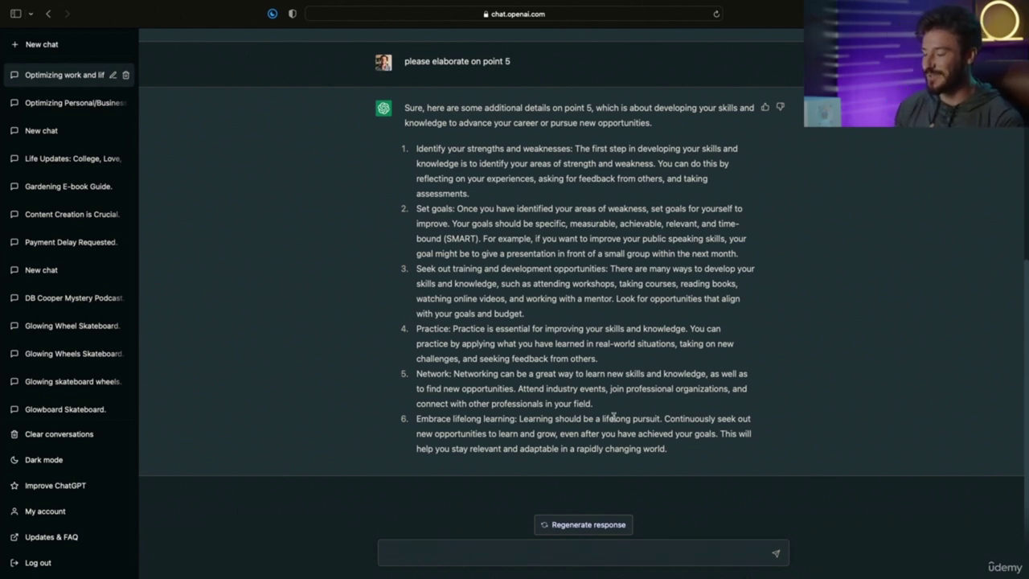
Step: Look through the answer on point 5 and send the follow-up prompt "now elaborate on point number 1"
{"action": "scroll", "coordinate": [613, 417], "scroll_direction": "up", "scroll_amount": 1}
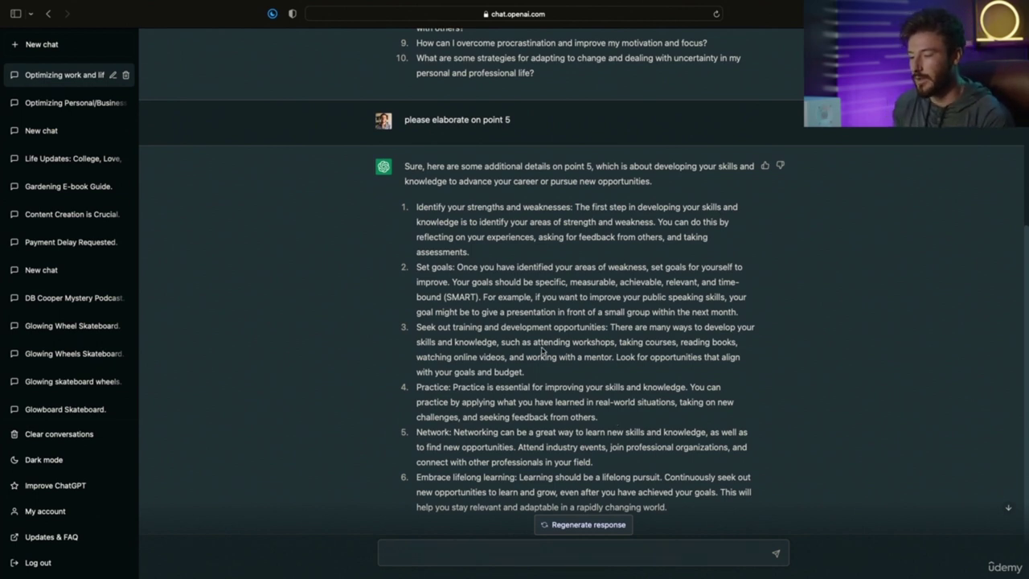
{"action": "scroll", "coordinate": [543, 351], "scroll_direction": "down", "scroll_amount": 1}
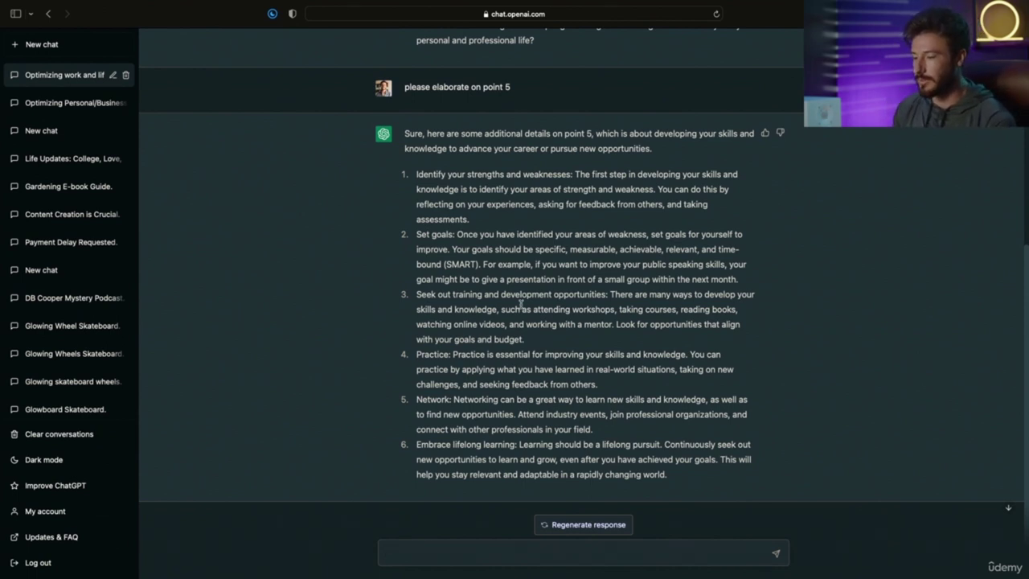
{"action": "left_click", "coordinate": [443, 554]}
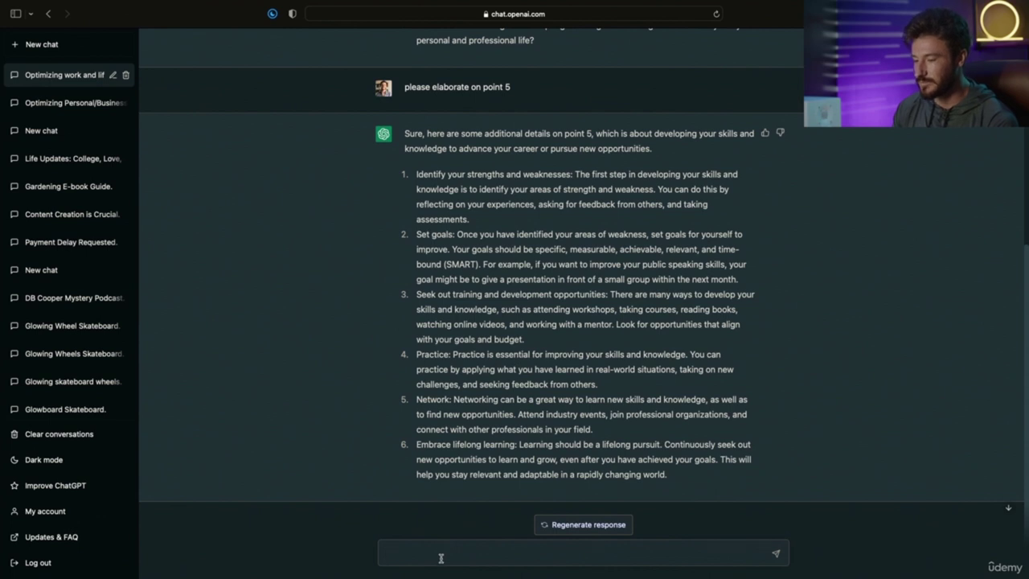
{"action": "type", "text": "now elaborate on point"}
{"action": "key", "text": "BackSpace"}
{"action": "key", "text": "BackSpace"}
{"action": "key", "text": "BackSpace"}
{"action": "type", "text": "int number 1"}
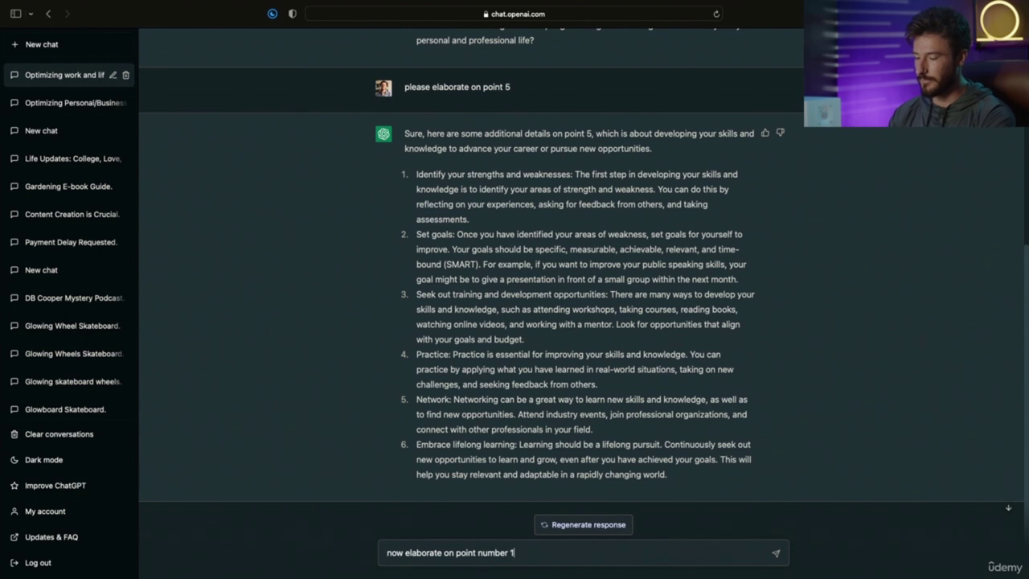
{"action": "key", "text": "Return"}
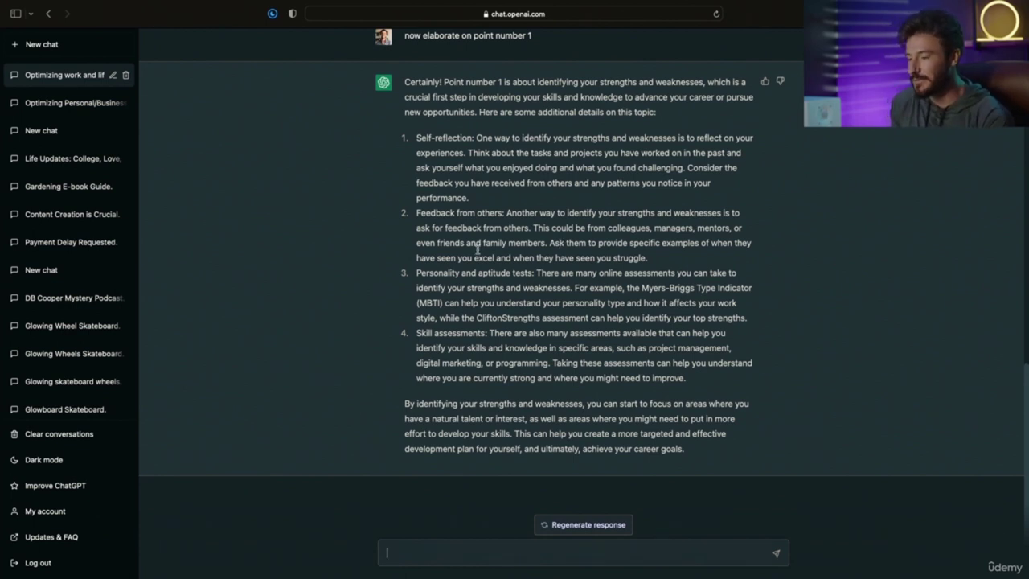
Step: Review the personality test details under point 3 and send the prompt "what are some ways that I can improve my personal coaching business"
{"action": "left_click_drag", "start_coordinate": [440, 274], "coordinate": [568, 274]}
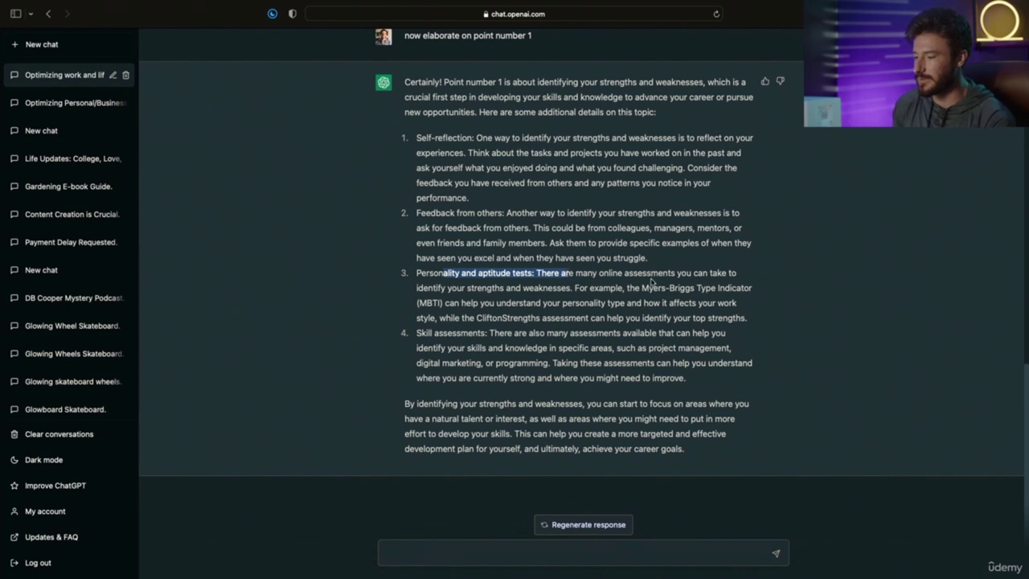
{"action": "left_click_drag", "start_coordinate": [640, 287], "coordinate": [732, 287]}
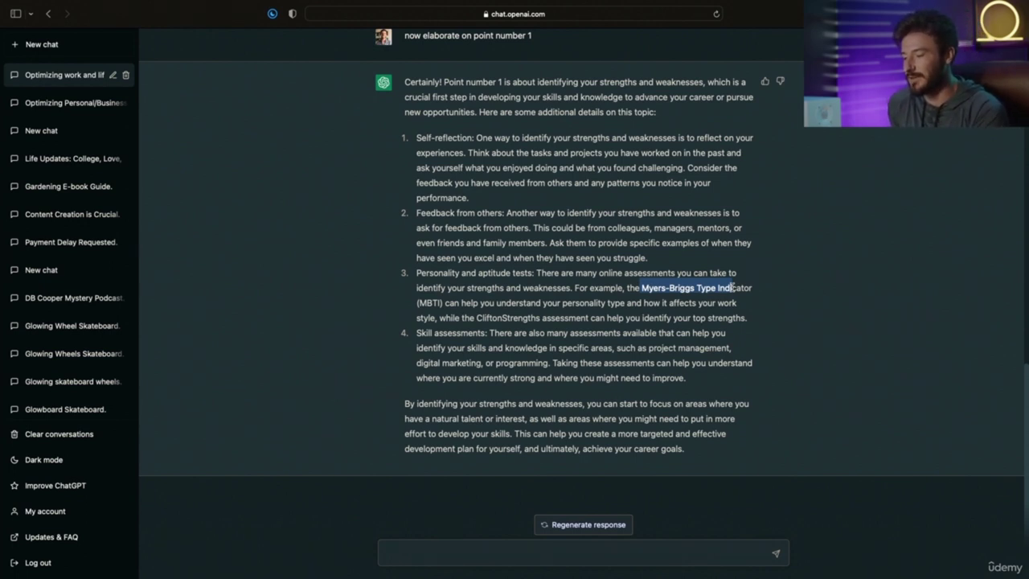
{"action": "left_click_drag", "start_coordinate": [417, 304], "coordinate": [588, 311]}
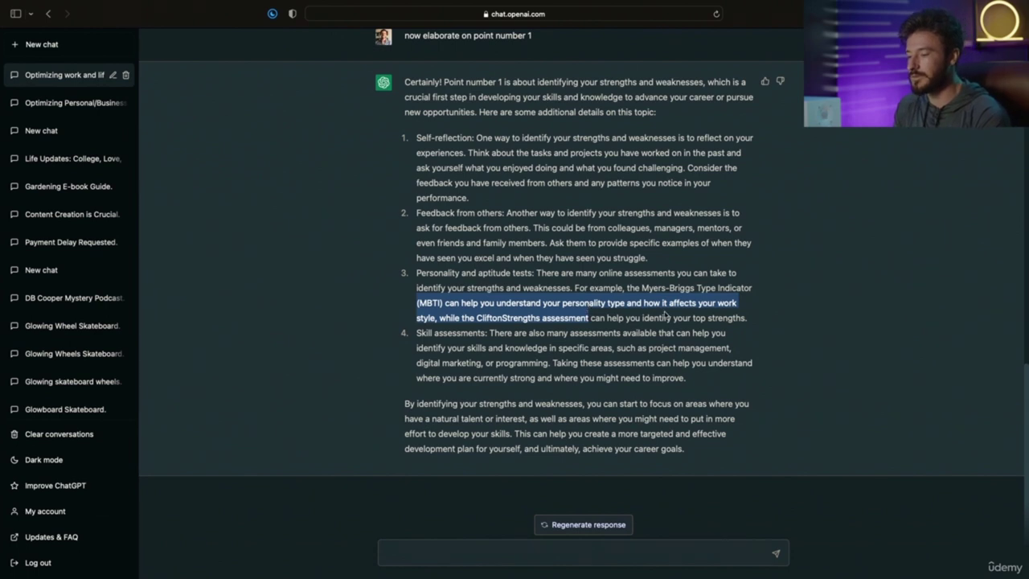
{"action": "left_click", "coordinate": [625, 318]}
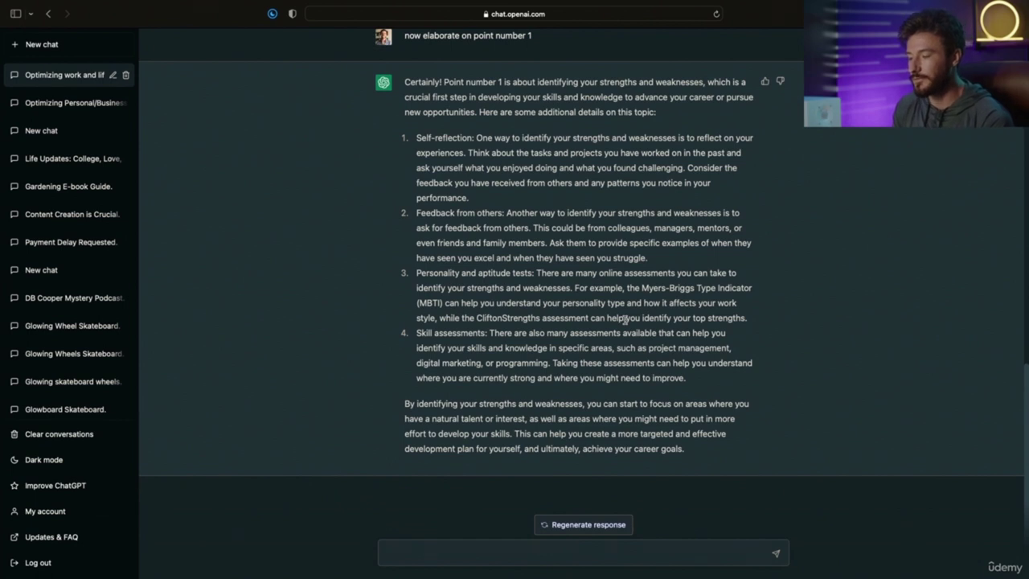
{"action": "left_click", "coordinate": [413, 556]}
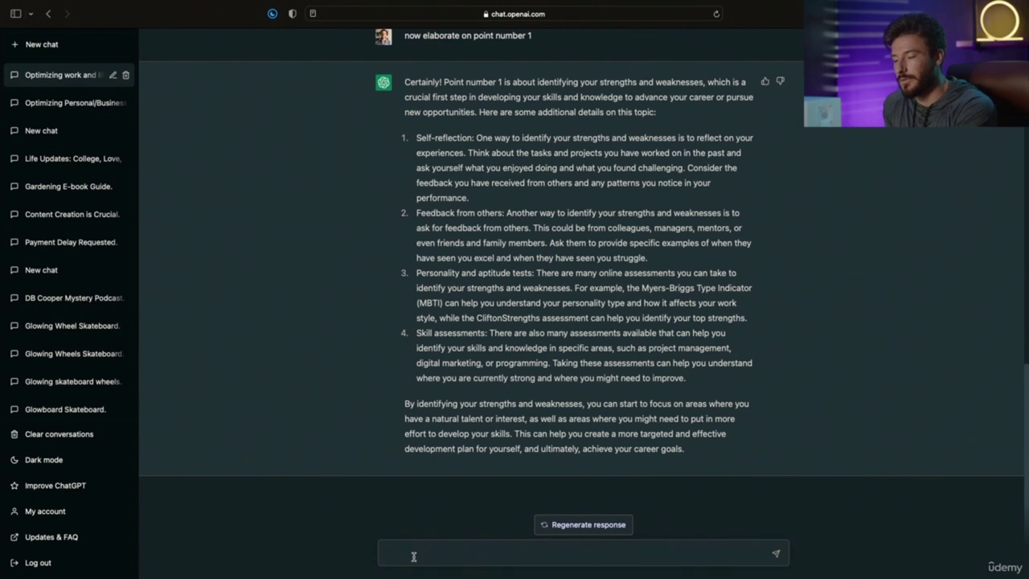
{"action": "left_click", "coordinate": [413, 556]}
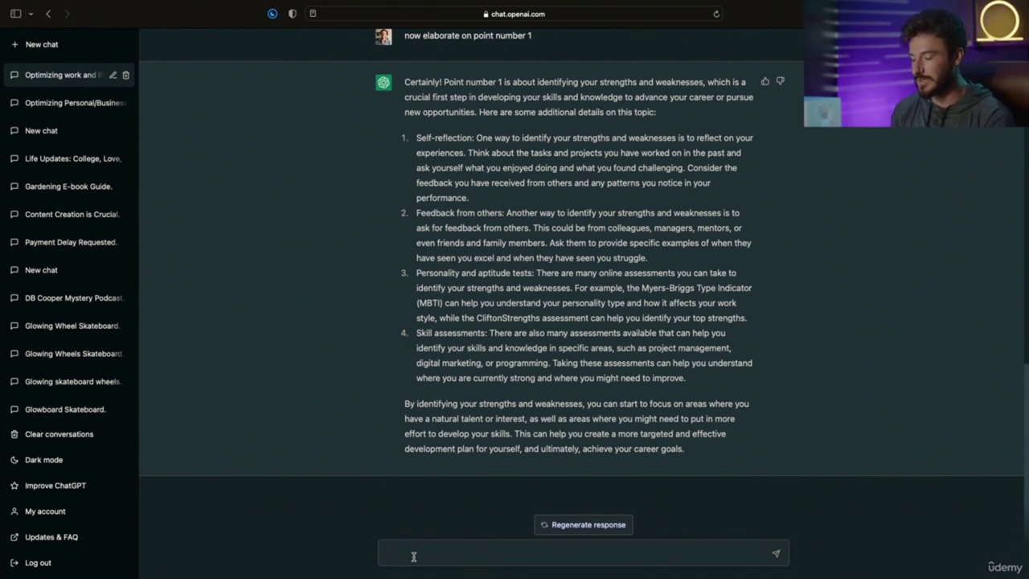
{"action": "type", "text": "what are"}
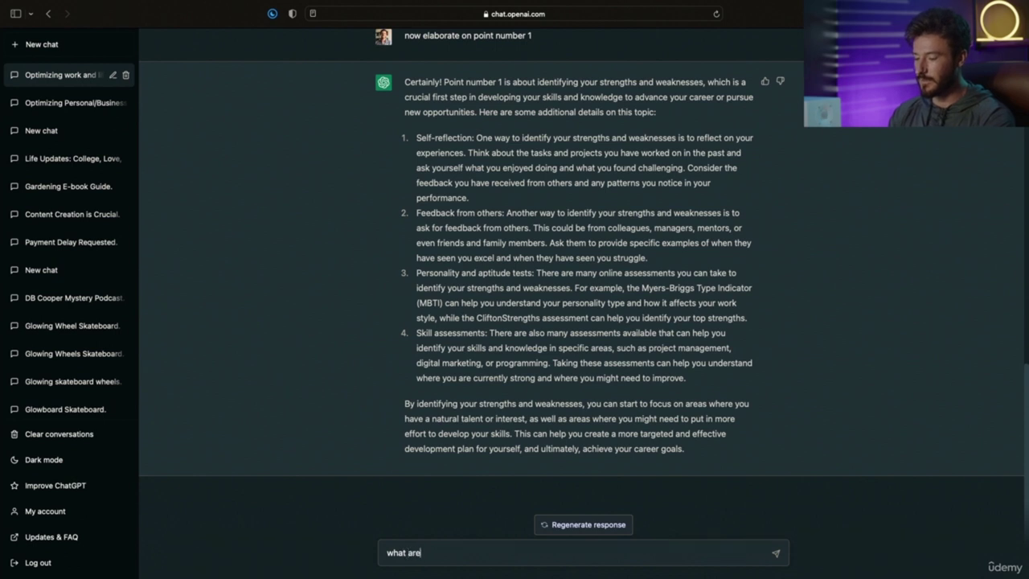
{"action": "type", "text": " some ways that I"}
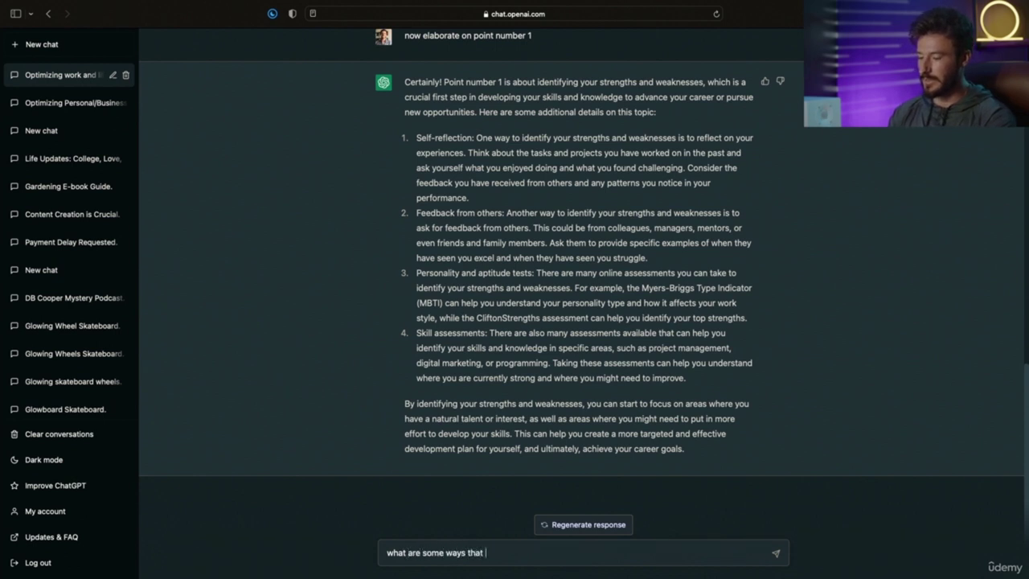
{"action": "type", "text": " can improve "}
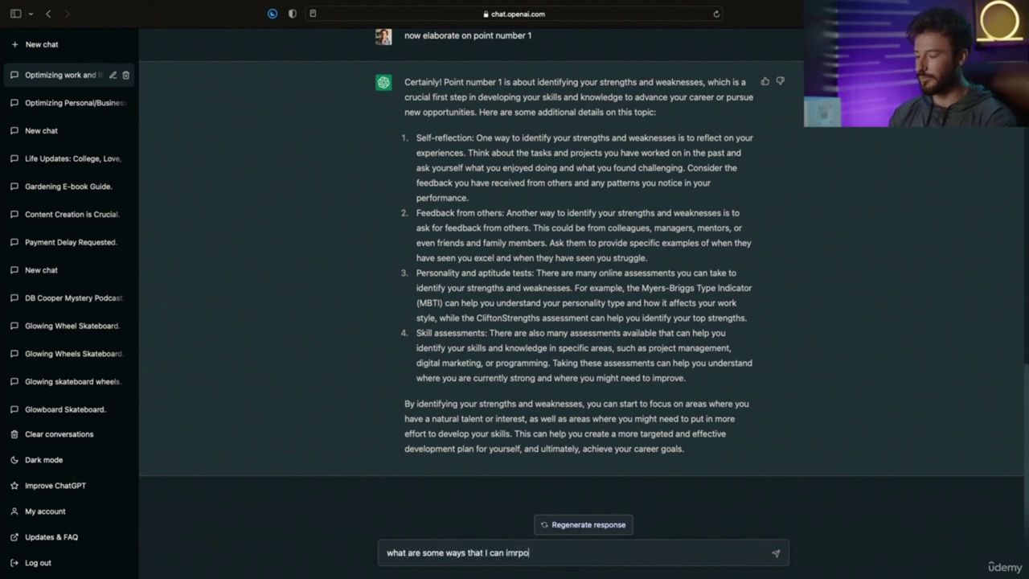
{"action": "type", "text": "my personal coaching business"}
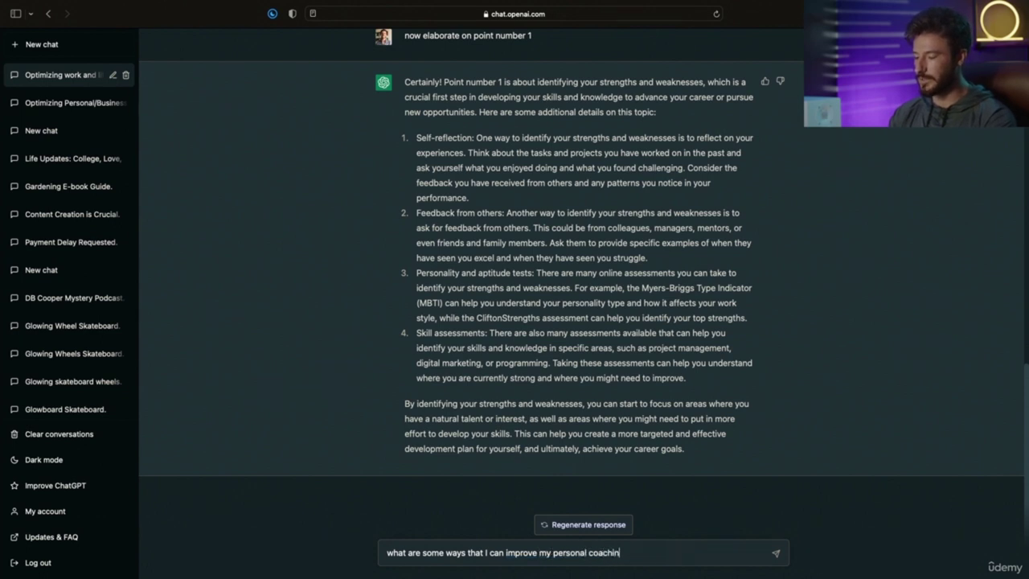
{"action": "key", "text": "Return"}
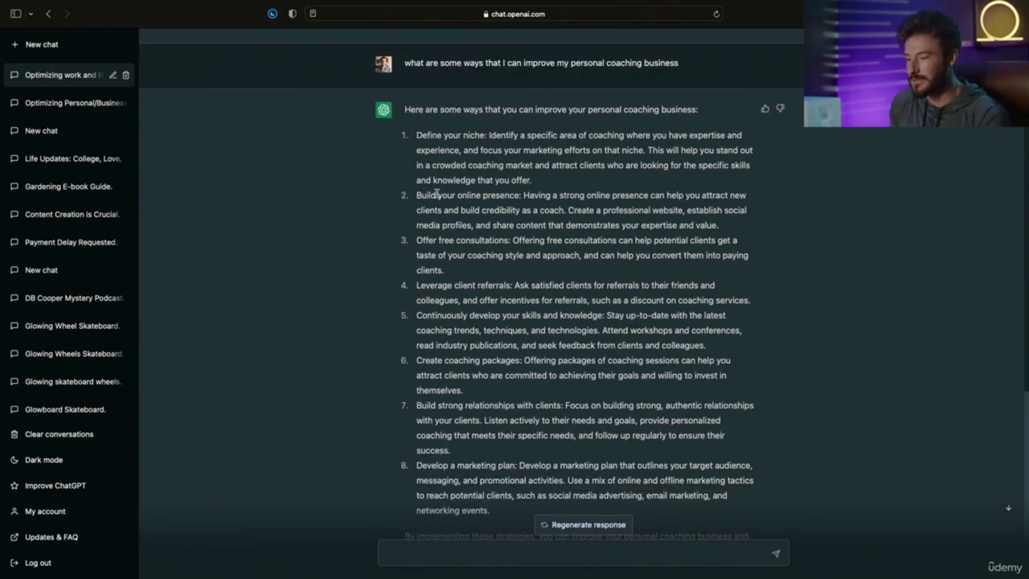
Step: Read through the suggested ways to improve the coaching business, from building an online presence to developing a marketing plan
{"action": "left_click_drag", "start_coordinate": [437, 195], "coordinate": [504, 198]}
{"action": "left_click_drag", "start_coordinate": [435, 285], "coordinate": [485, 281]}
{"action": "left_click_drag", "start_coordinate": [447, 316], "coordinate": [584, 312]}
{"action": "left_click_drag", "start_coordinate": [435, 361], "coordinate": [523, 362]}
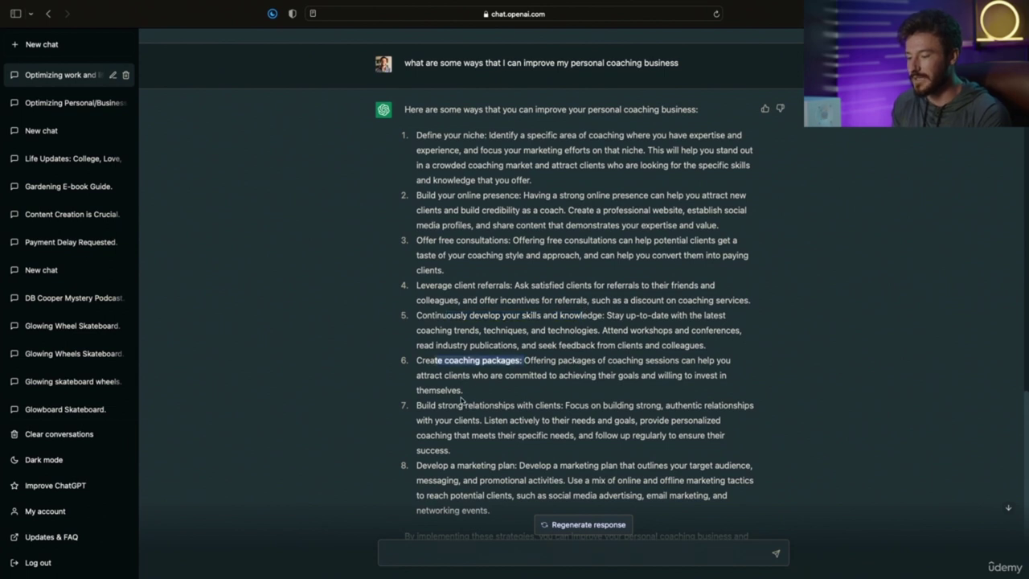
{"action": "left_click_drag", "start_coordinate": [438, 405], "coordinate": [556, 402]}
{"action": "left_click_drag", "start_coordinate": [426, 465], "coordinate": [519, 467]}
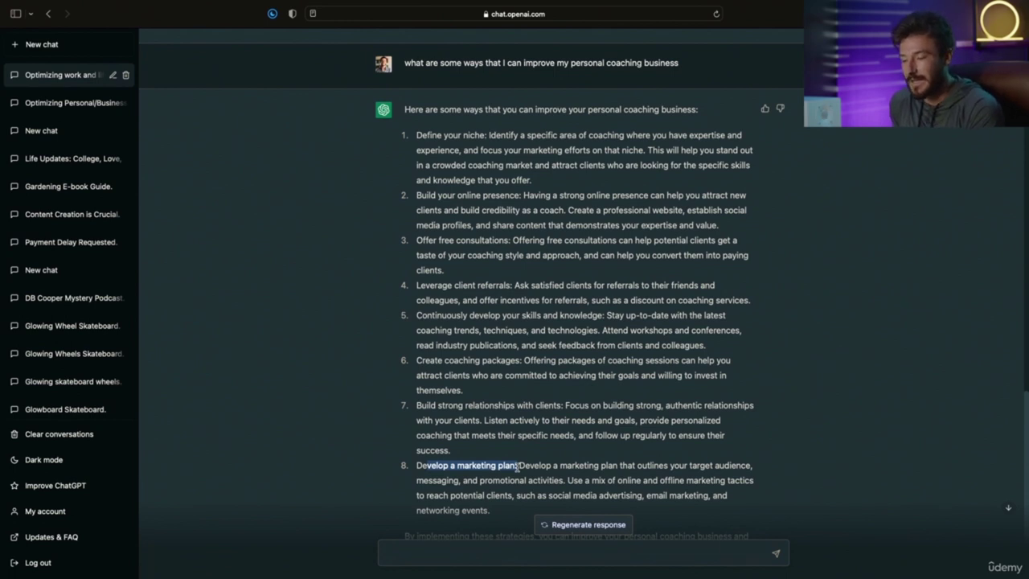
{"action": "left_click", "coordinate": [519, 466]}
{"action": "scroll", "coordinate": [475, 392], "scroll_direction": "down", "scroll_amount": 1}
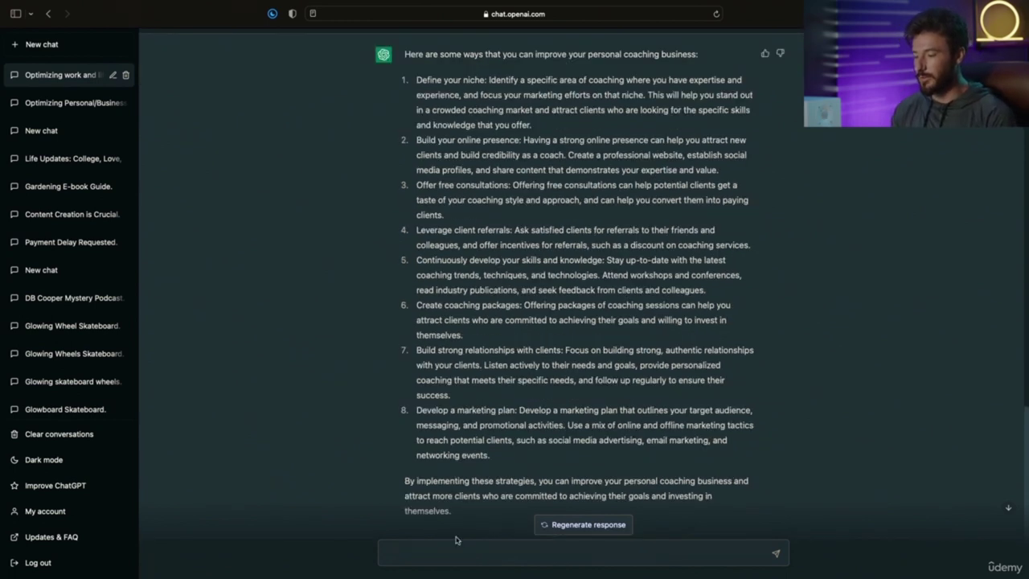
Step: Send the follow-up prompt "expand on point number 8 and create a detailed marketing plan for my coaching business"
{"action": "left_click", "coordinate": [434, 554]}
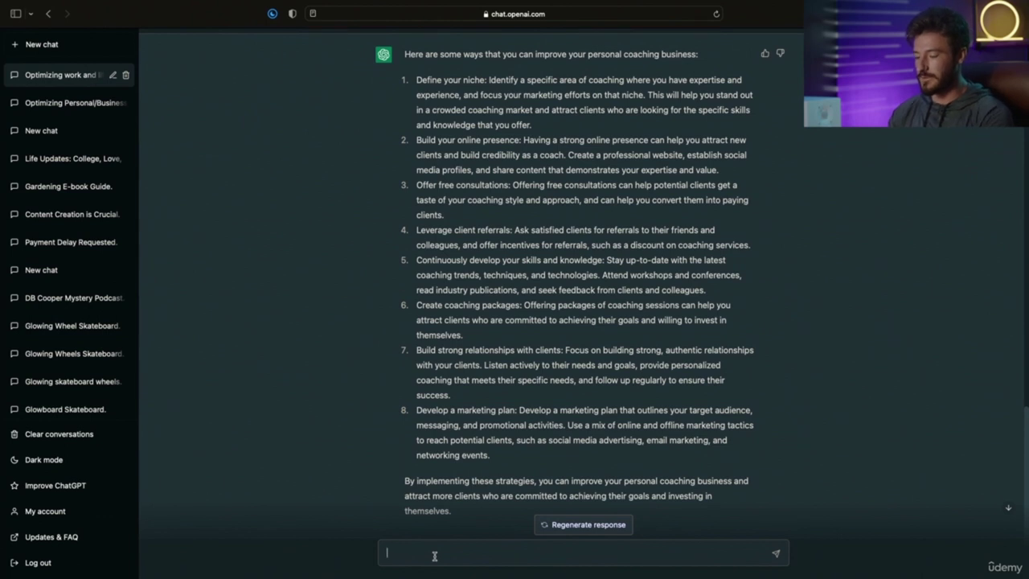
{"action": "type", "text": "e"}
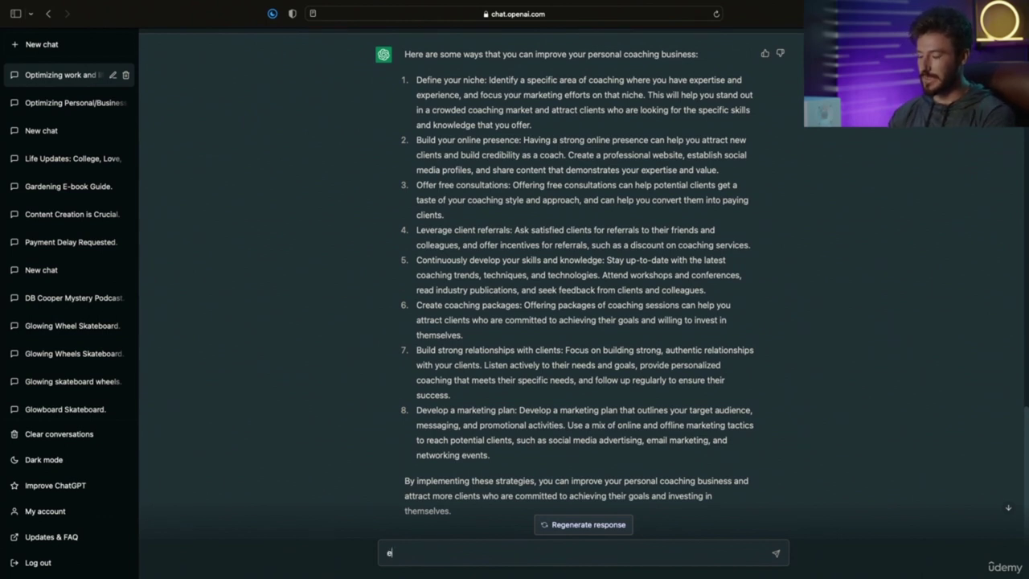
{"action": "type", "text": "xpand an "}
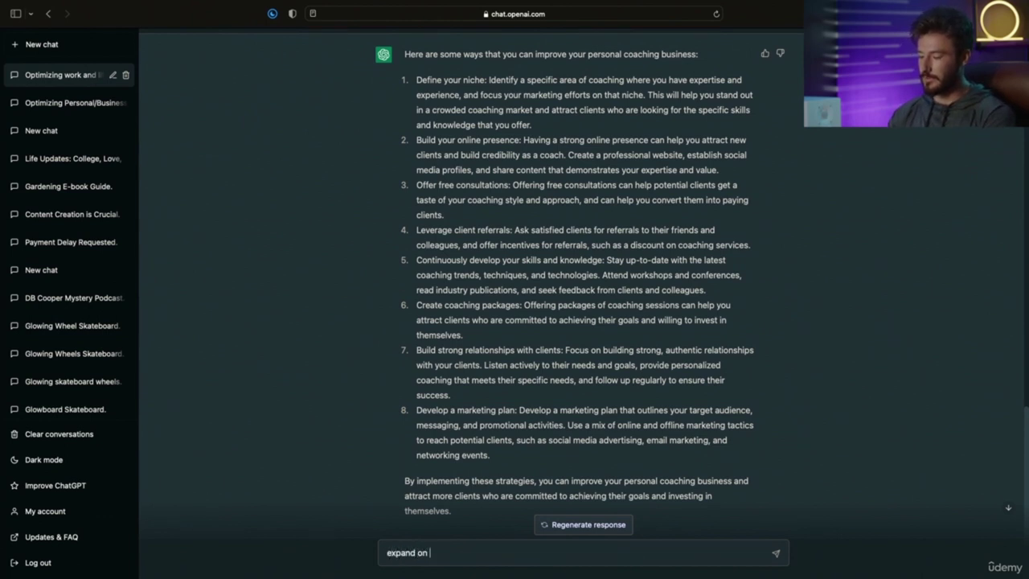
{"action": "type", "text": "point number"}
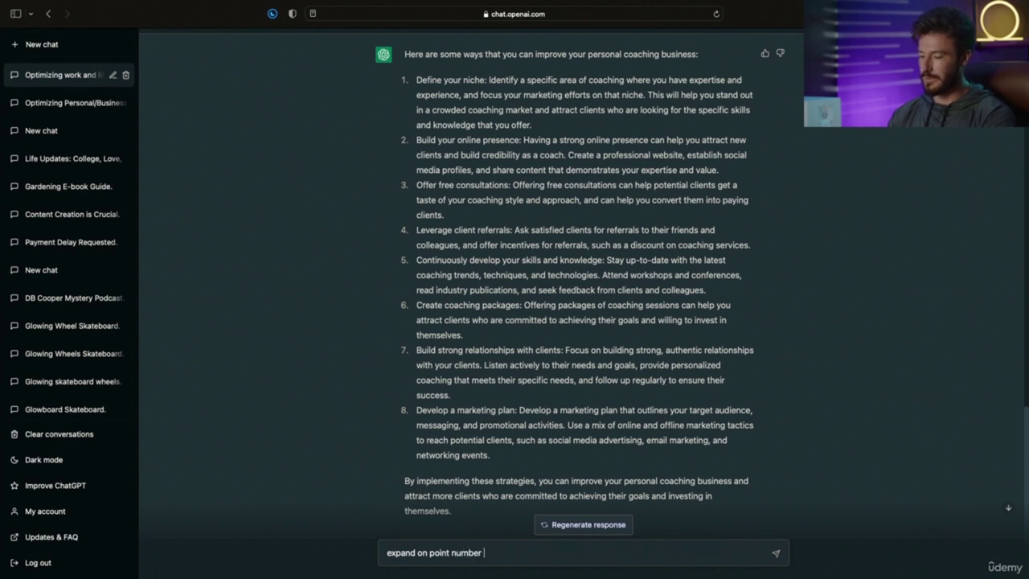
{"action": "type", "text": " 8 and create "}
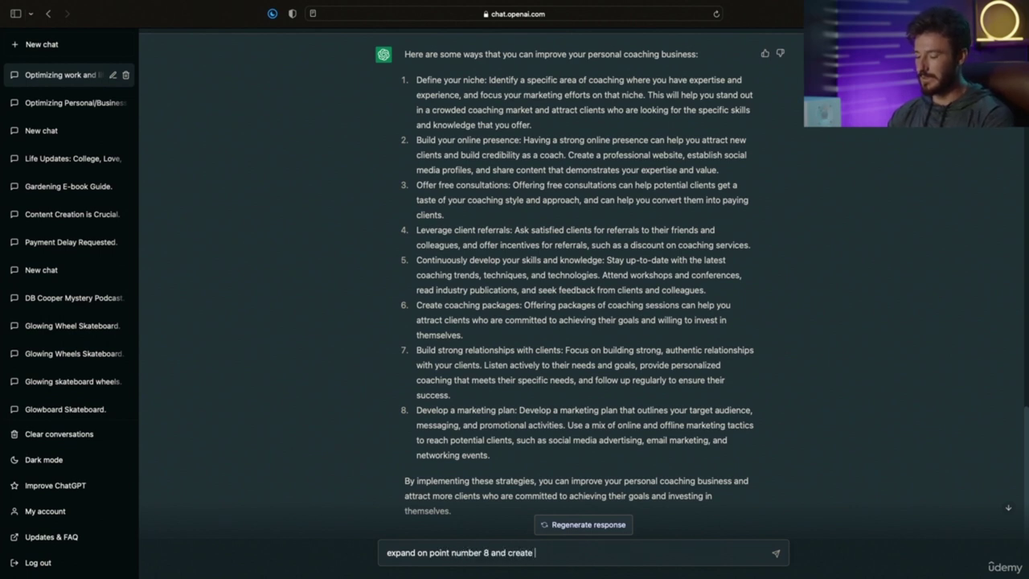
{"action": "type", "text": "a detailed marketing "}
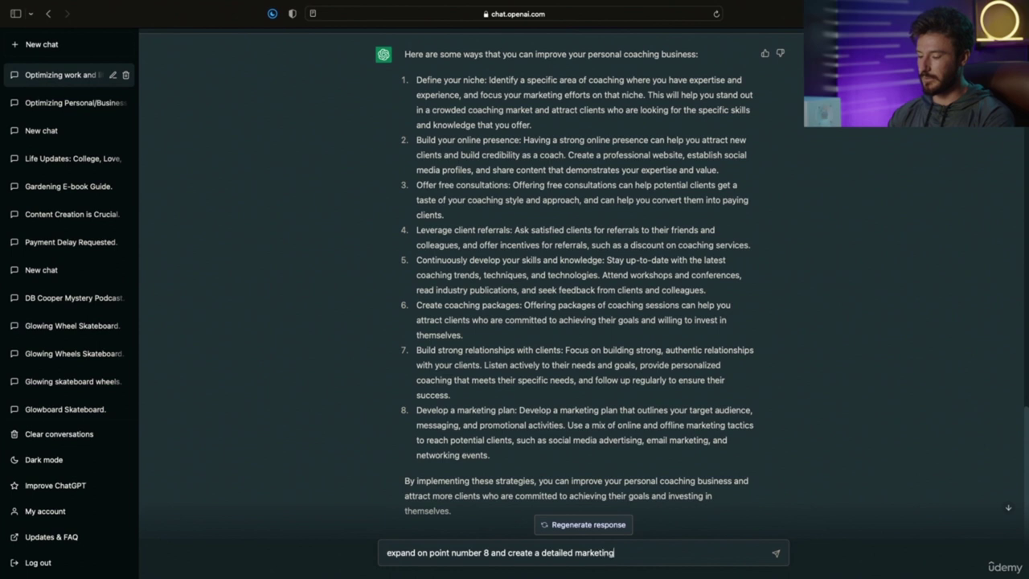
{"action": "type", "text": "plan for my "}
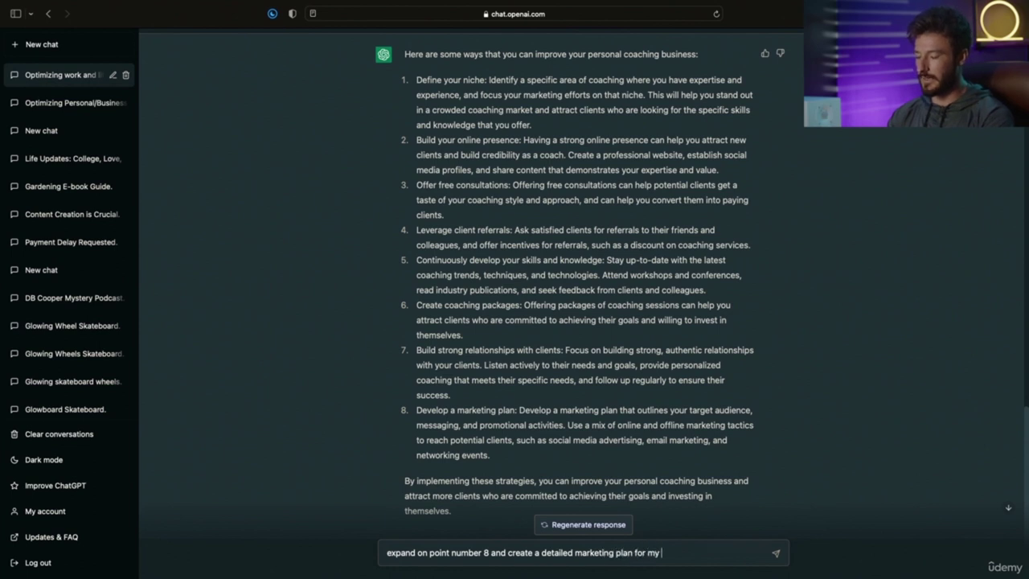
{"action": "type", "text": "coaching business"}
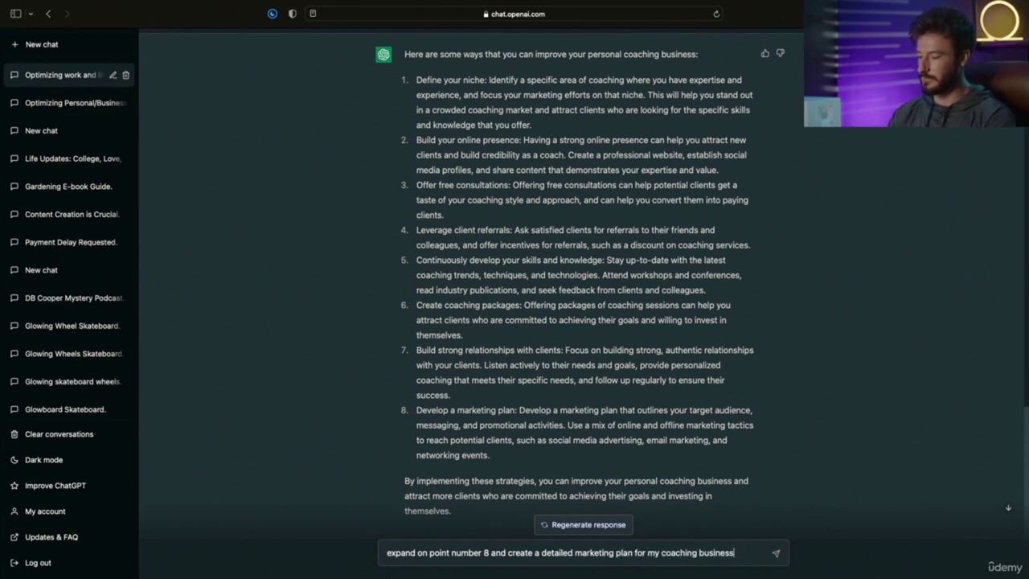
{"action": "key", "text": "Return"}
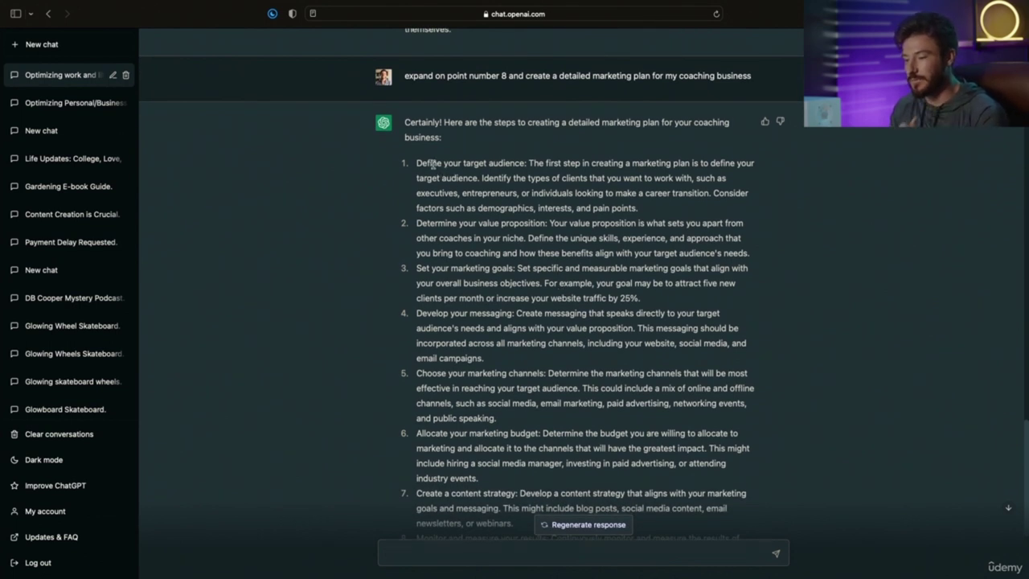
Step: Examine the marketing plan's steps, from the value proposition and marketing goals through the content strategy to measuring results
{"action": "left_click_drag", "start_coordinate": [445, 224], "coordinate": [551, 225]}
{"action": "left_click_drag", "start_coordinate": [426, 270], "coordinate": [490, 269]}
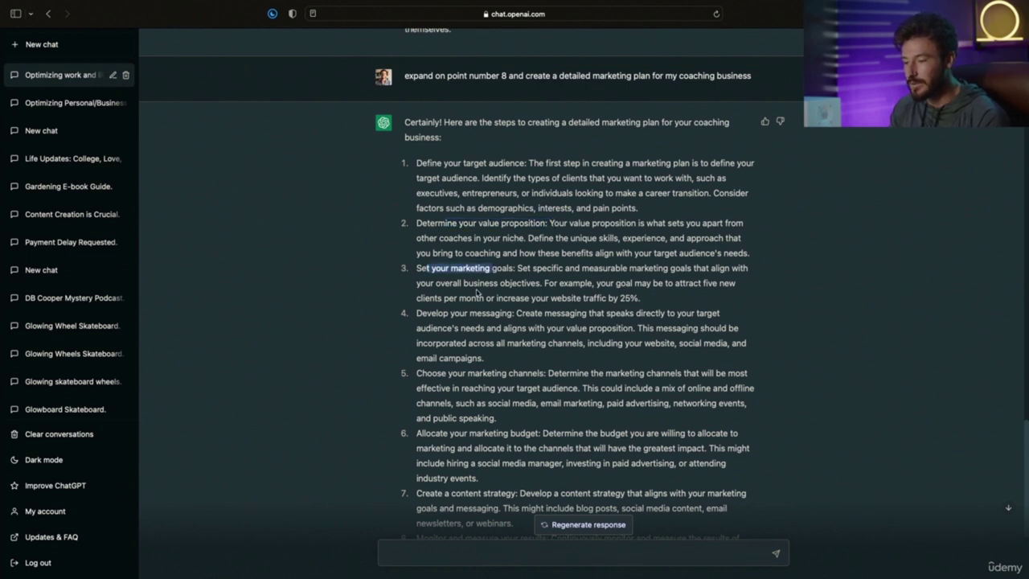
{"action": "left_click_drag", "start_coordinate": [436, 315], "coordinate": [496, 315]}
{"action": "left_click_drag", "start_coordinate": [438, 375], "coordinate": [529, 375]}
{"action": "scroll", "coordinate": [438, 434], "scroll_direction": "down", "scroll_amount": 2}
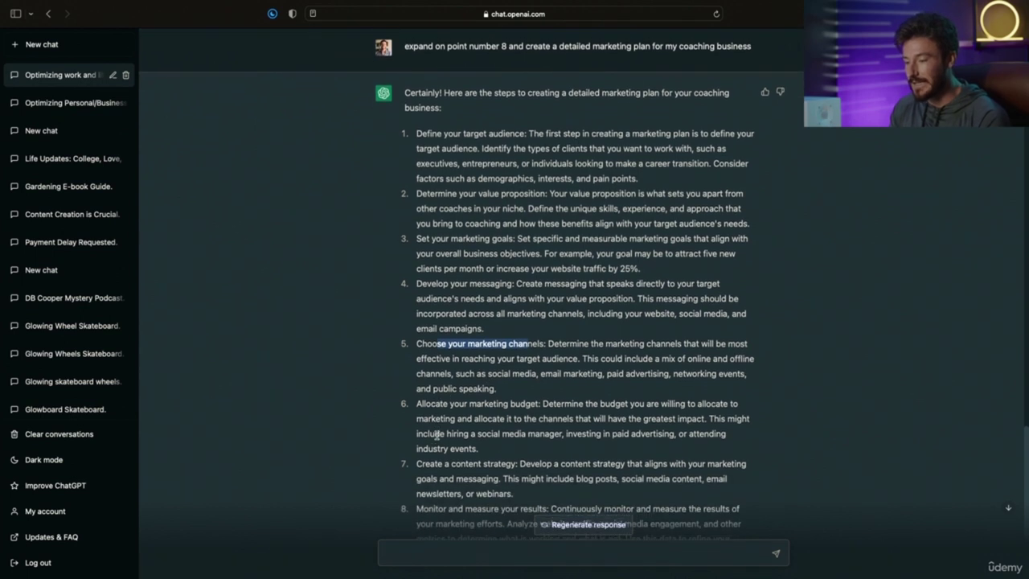
{"action": "left_click_drag", "start_coordinate": [425, 444], "coordinate": [483, 444]}
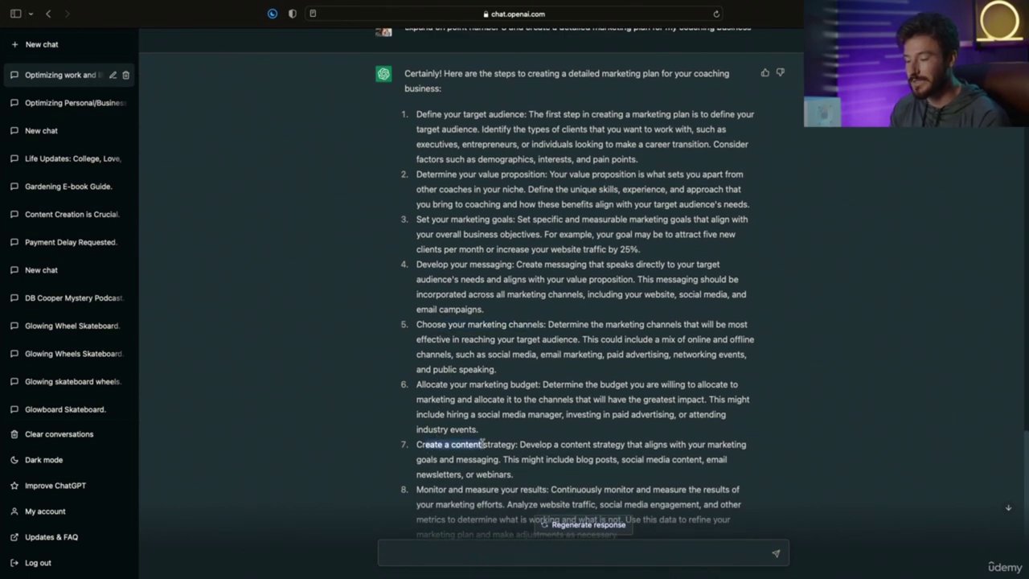
{"action": "scroll", "coordinate": [483, 444], "scroll_direction": "down", "scroll_amount": 2}
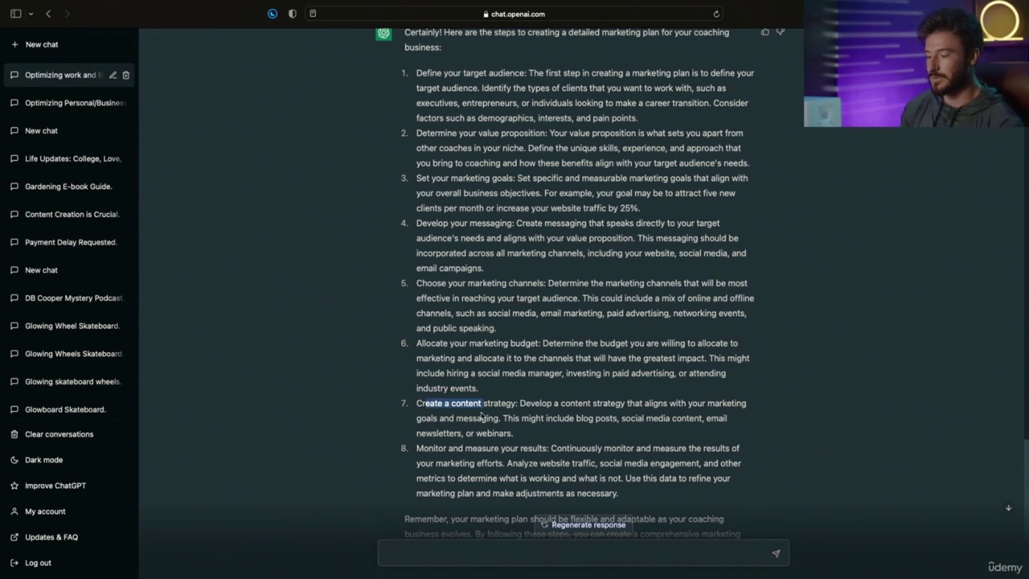
{"action": "scroll", "coordinate": [482, 415], "scroll_direction": "down", "scroll_amount": 3}
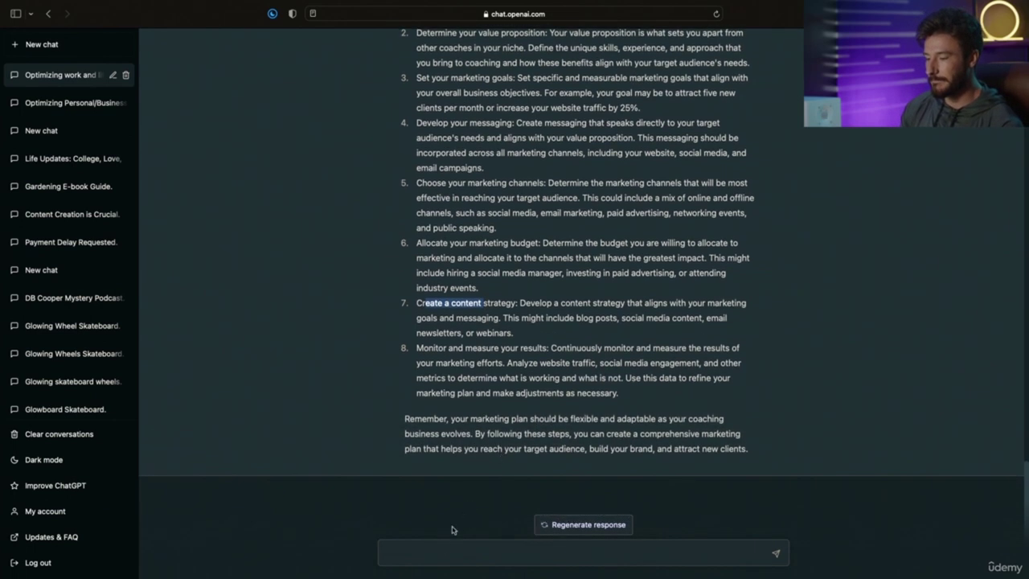
Step: Send the follow-up prompt "expand on point number 7 and outline a detailed content strategy for my business"
{"action": "left_click", "coordinate": [440, 557]}
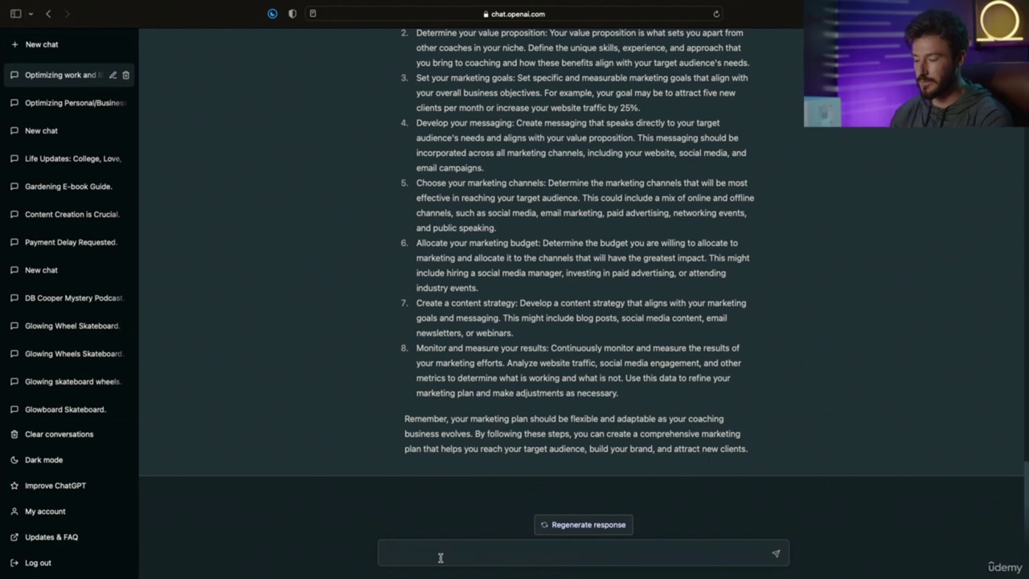
{"action": "type", "text": "expand on"}
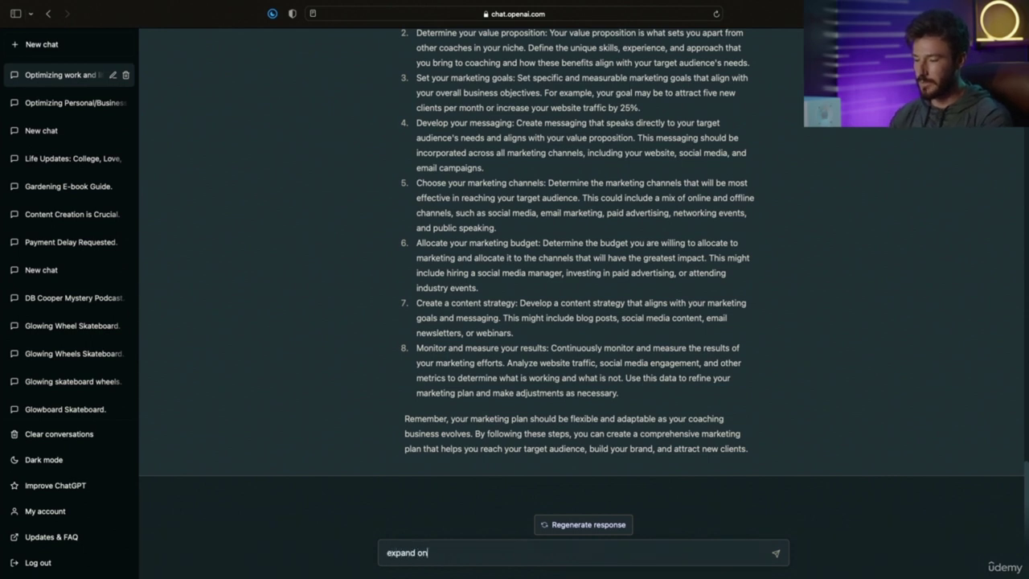
{"action": "type", "text": " point number "}
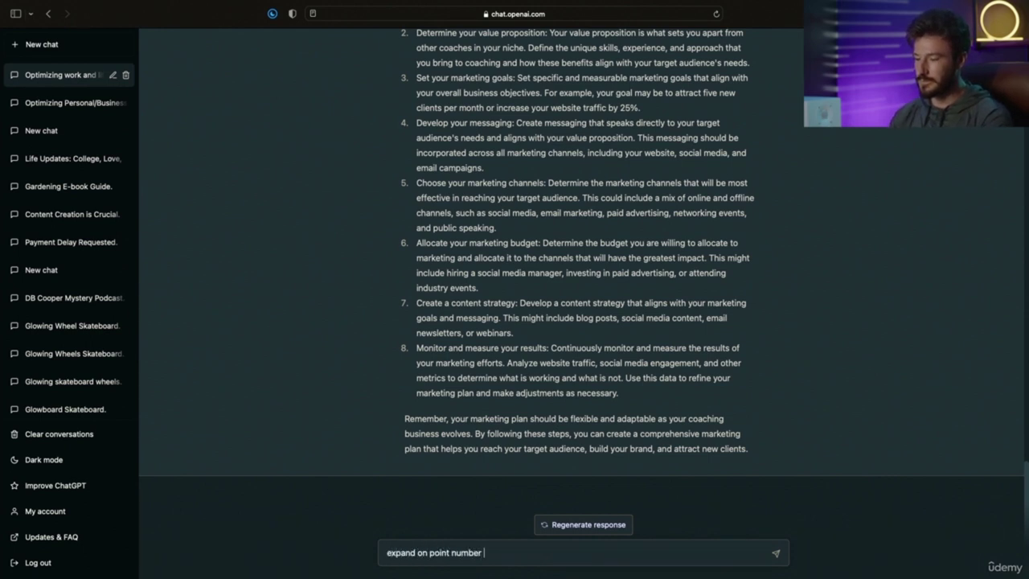
{"action": "type", "text": "7 and out"}
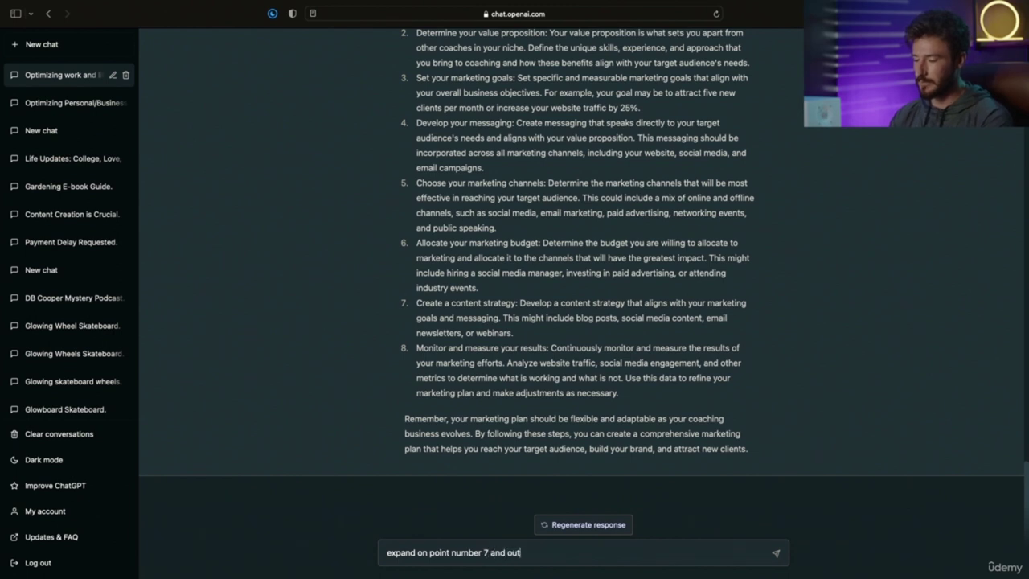
{"action": "type", "text": "line a detailed content stra"}
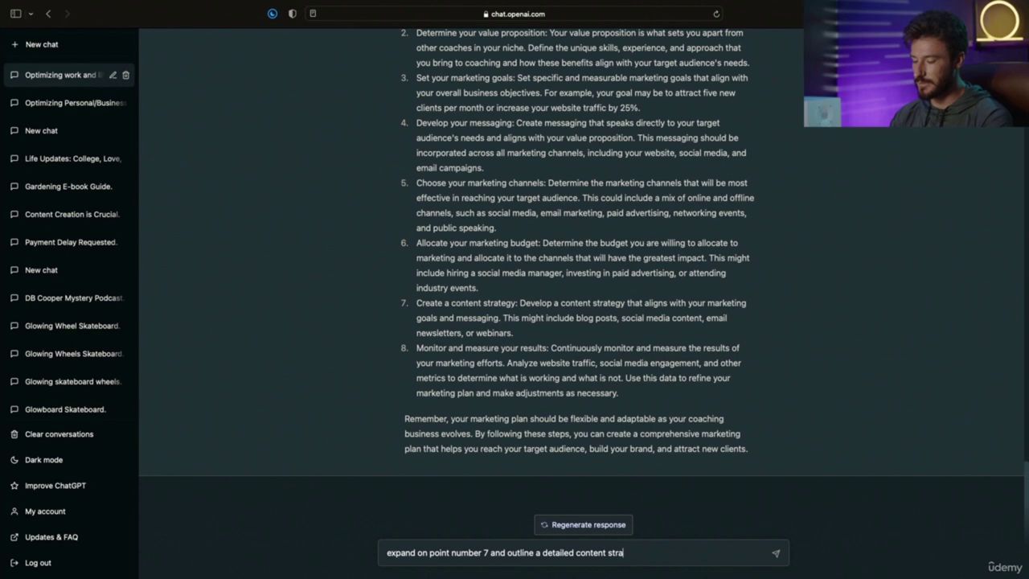
{"action": "type", "text": "tegy for my "}
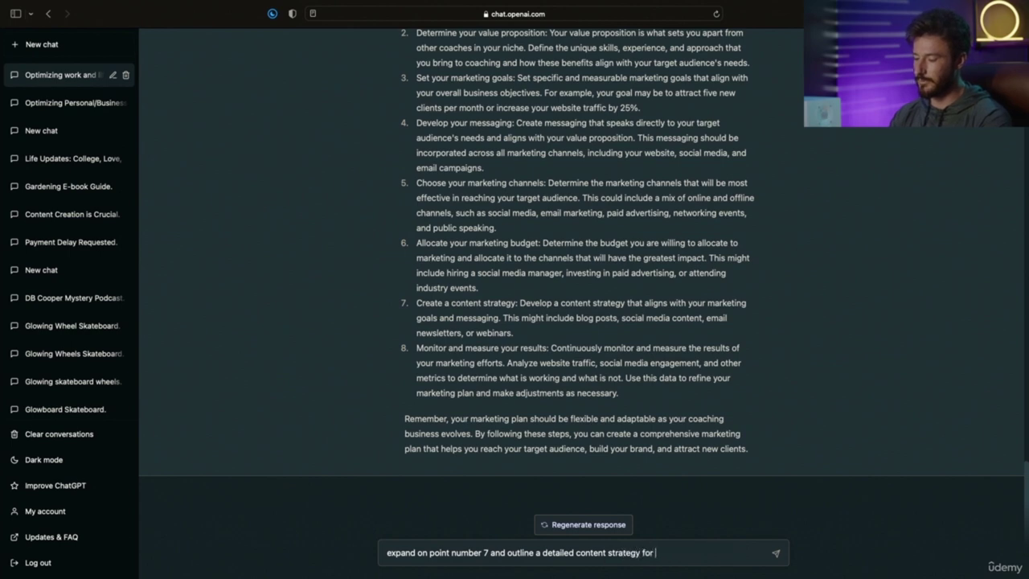
{"action": "type", "text": "business"}
{"action": "key", "text": "Return"}
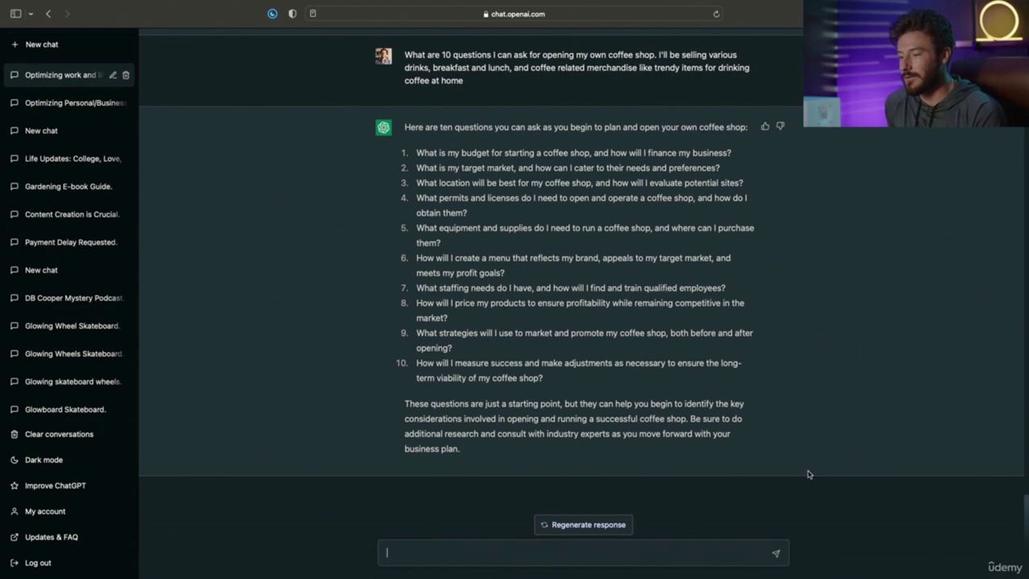
Step: Copy question 3 about the best coffee shop location and evaluating potential sites from the list, and send it as a follow-up prompt
{"action": "triple_click", "coordinate": [542, 184]}
{"action": "key", "text": "ctrl+c"}
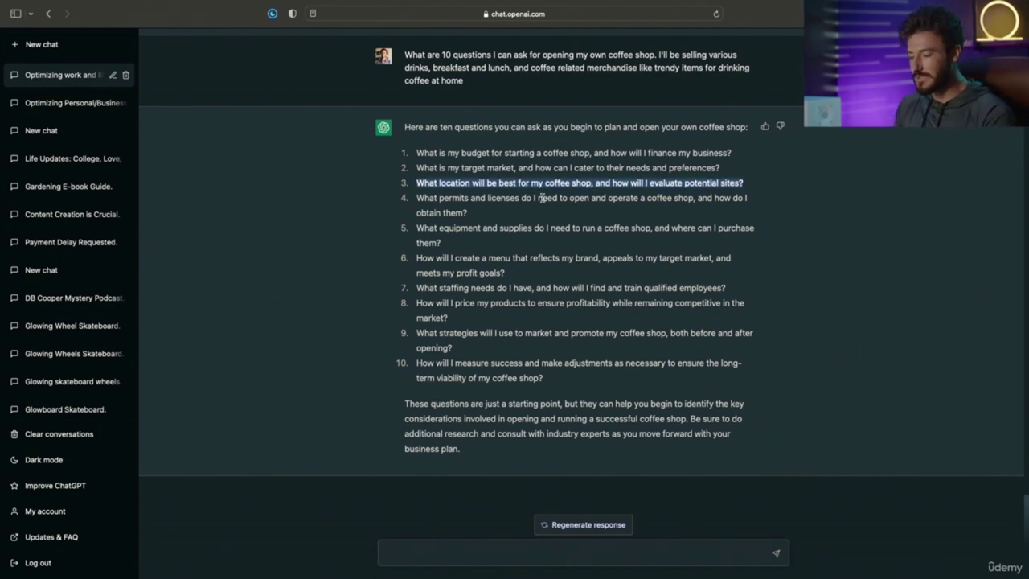
{"action": "left_click", "coordinate": [436, 554]}
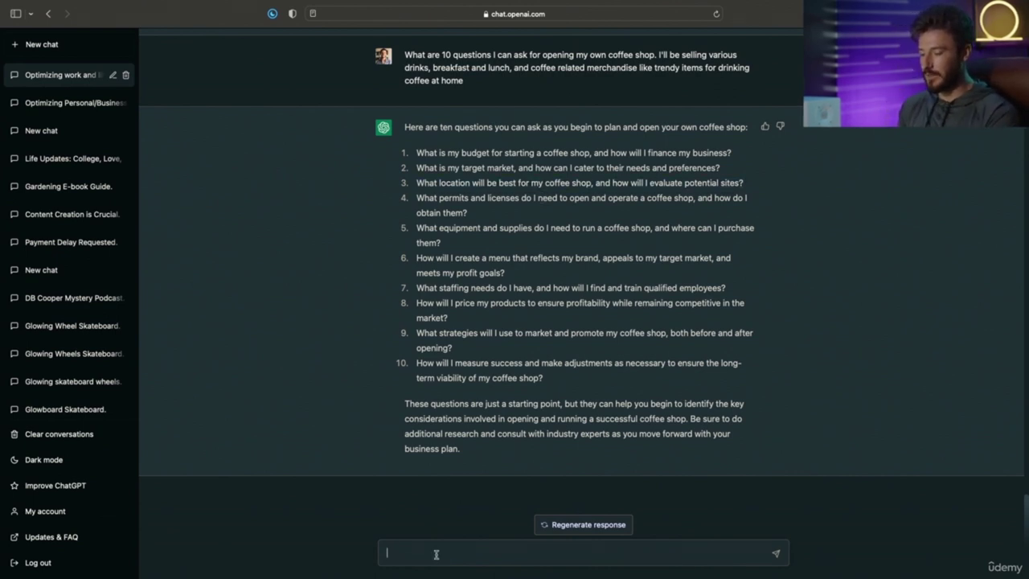
{"action": "key", "text": "ctrl+v"}
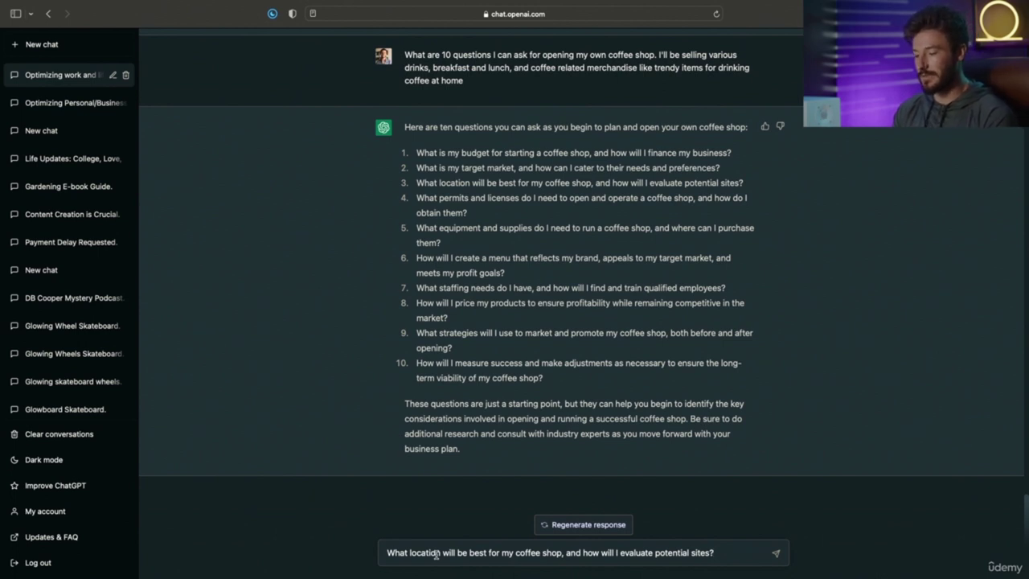
{"action": "key", "text": "Return"}
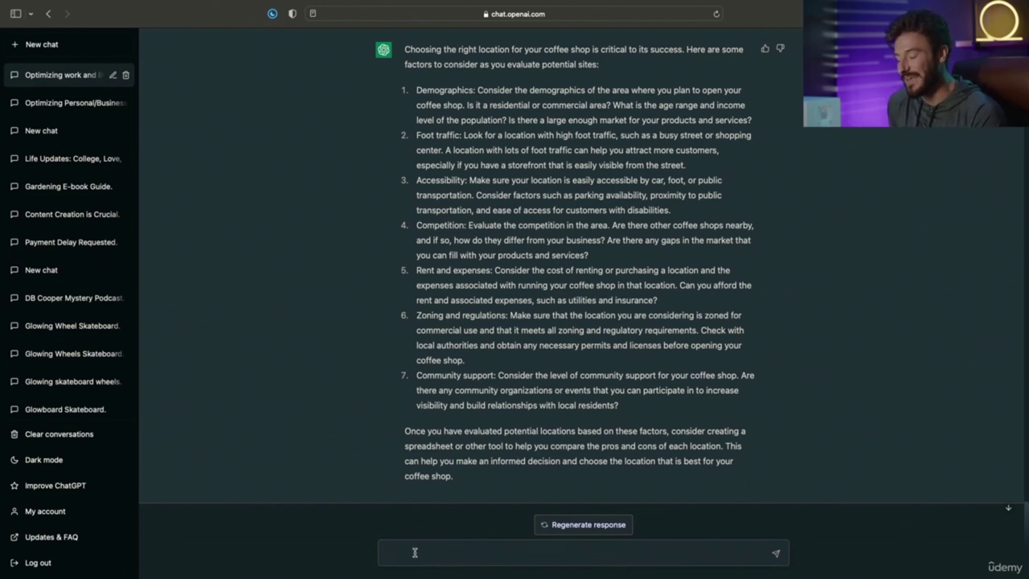
Step: Send the follow-up prompt "What are you competitors doing to gain success or drive sales"
{"action": "type", "text": "What are you competitors doing to gain success or drive sales"}
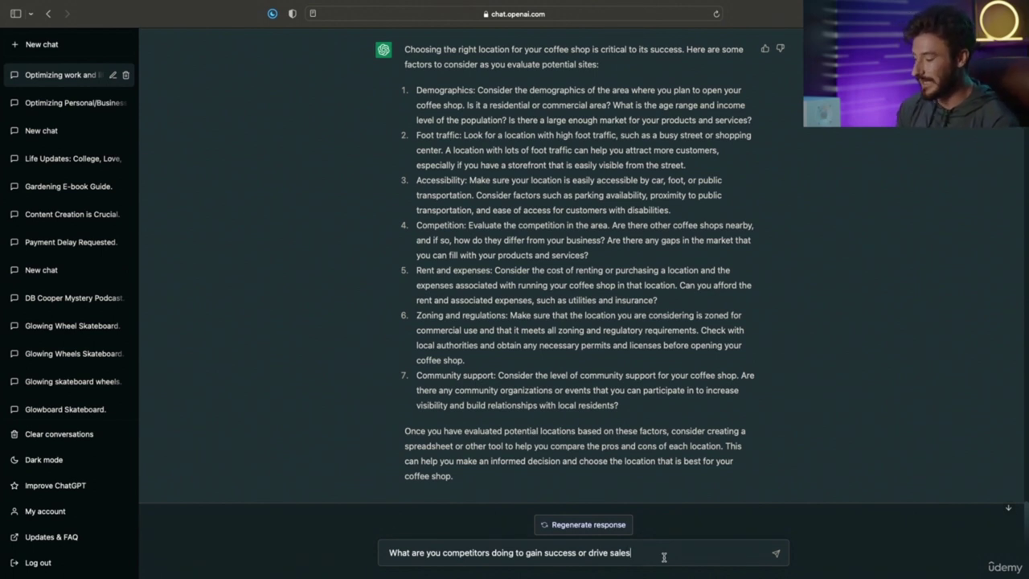
{"action": "key", "text": "Return"}
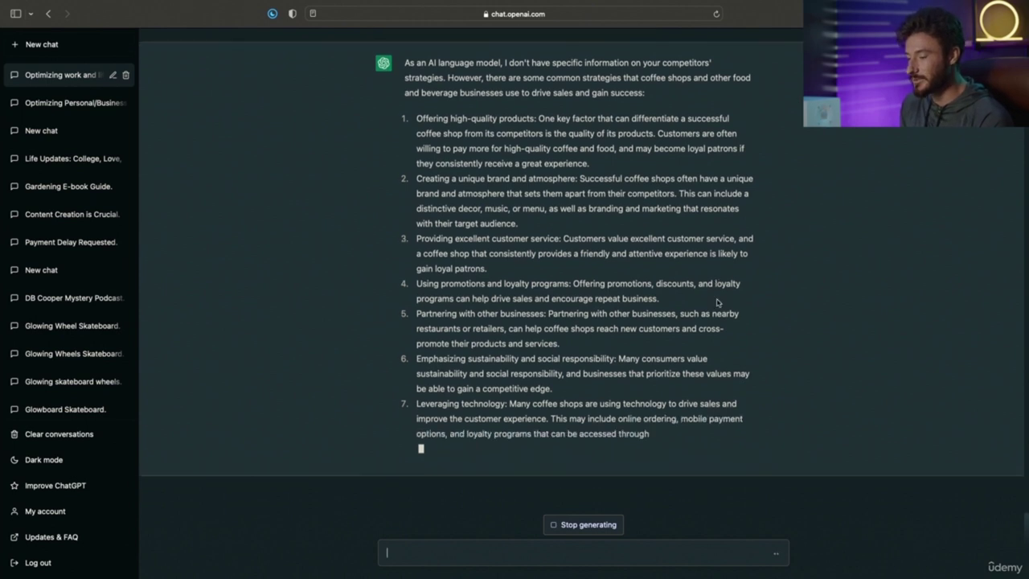
{"action": "scroll", "coordinate": [718, 302], "scroll_direction": "up", "scroll_amount": 1}
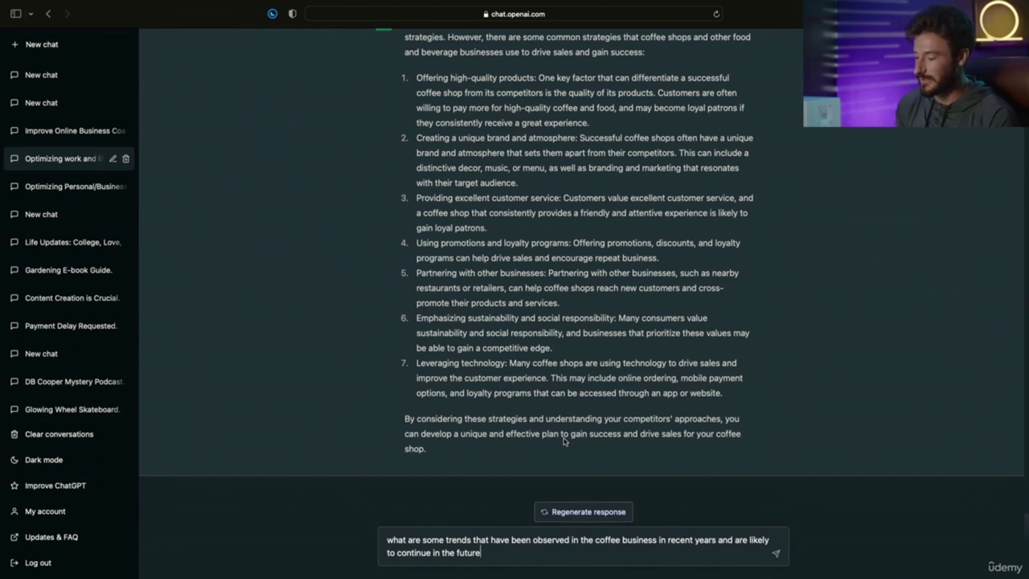
Step: Ask for trends observed in the coffee business in recent years that are likely to continue, and highlight passages while reading the answer
{"action": "key", "text": "Return"}
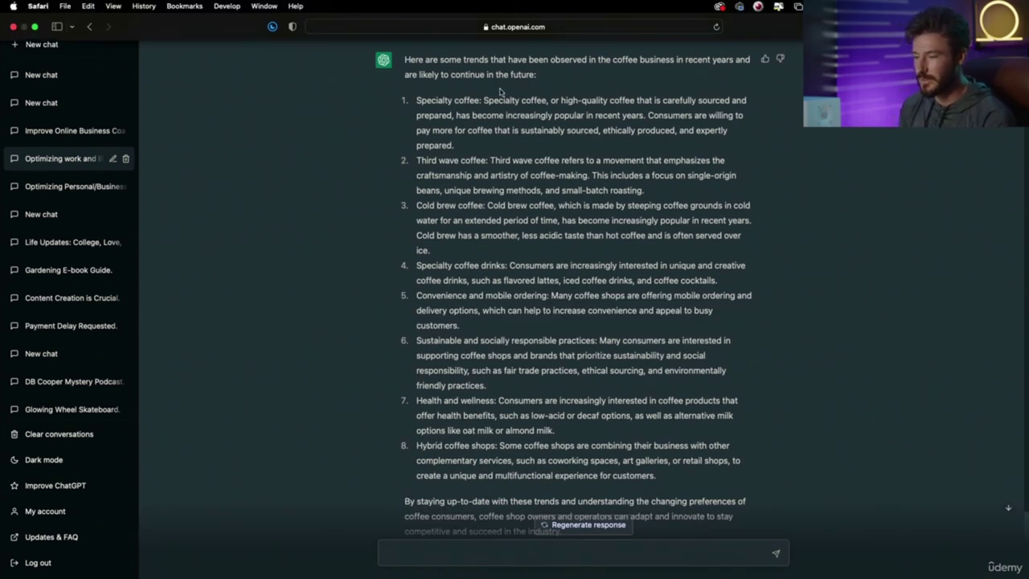
{"action": "left_click_drag", "start_coordinate": [486, 101], "coordinate": [674, 101]}
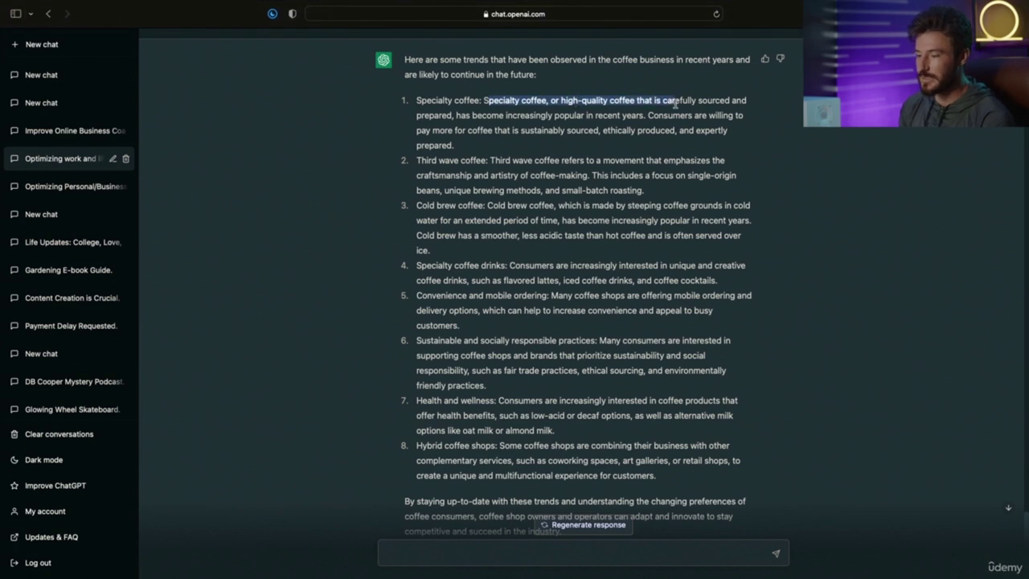
{"action": "left_click_drag", "start_coordinate": [503, 175], "coordinate": [678, 205]}
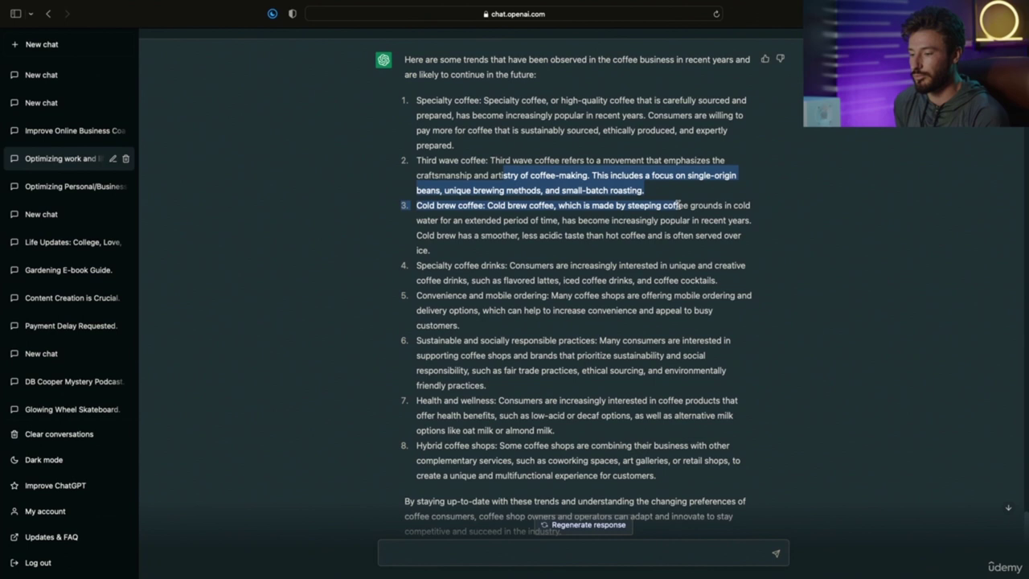
{"action": "left_click_drag", "start_coordinate": [521, 295], "coordinate": [697, 322]}
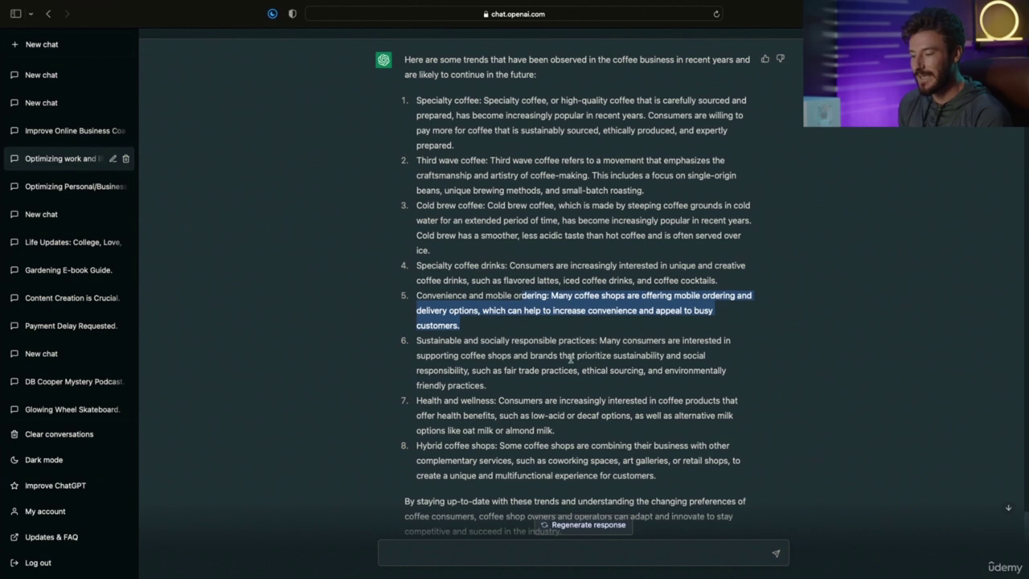
{"action": "left_click_drag", "start_coordinate": [513, 356], "coordinate": [609, 371]}
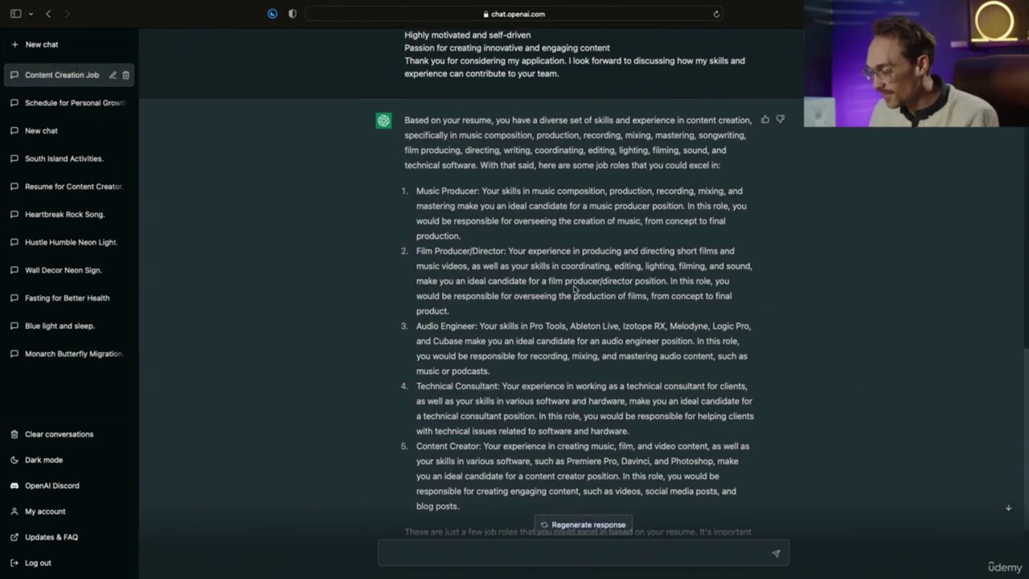
Step: Review the suggested job roles and ask what a Lions Gate recruiter hiring for the Music Supervisor position would find positive and negative about the resume
{"action": "scroll", "coordinate": [574, 289], "scroll_direction": "down", "scroll_amount": 2}
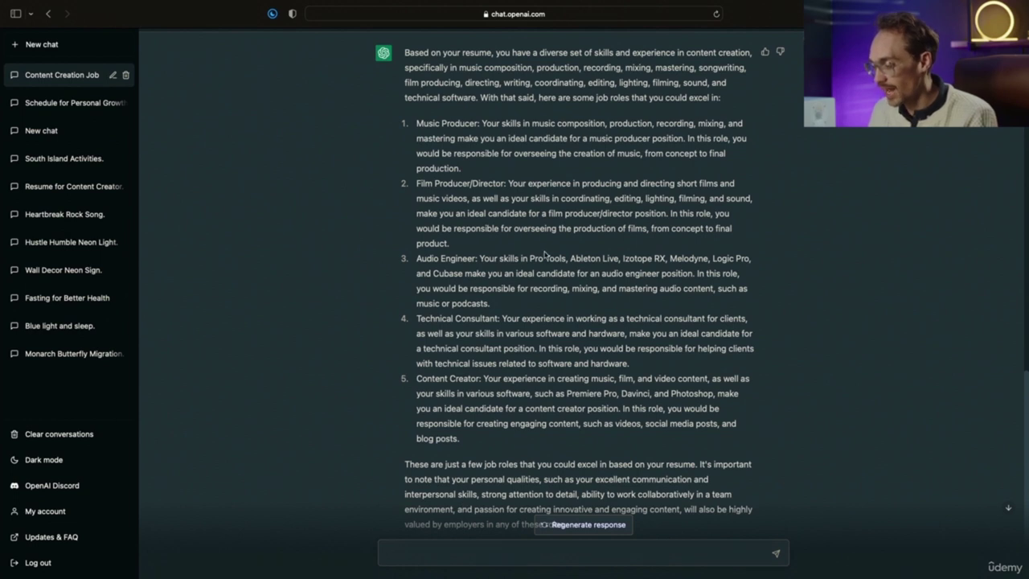
{"action": "scroll", "coordinate": [545, 255], "scroll_direction": "down", "scroll_amount": 2}
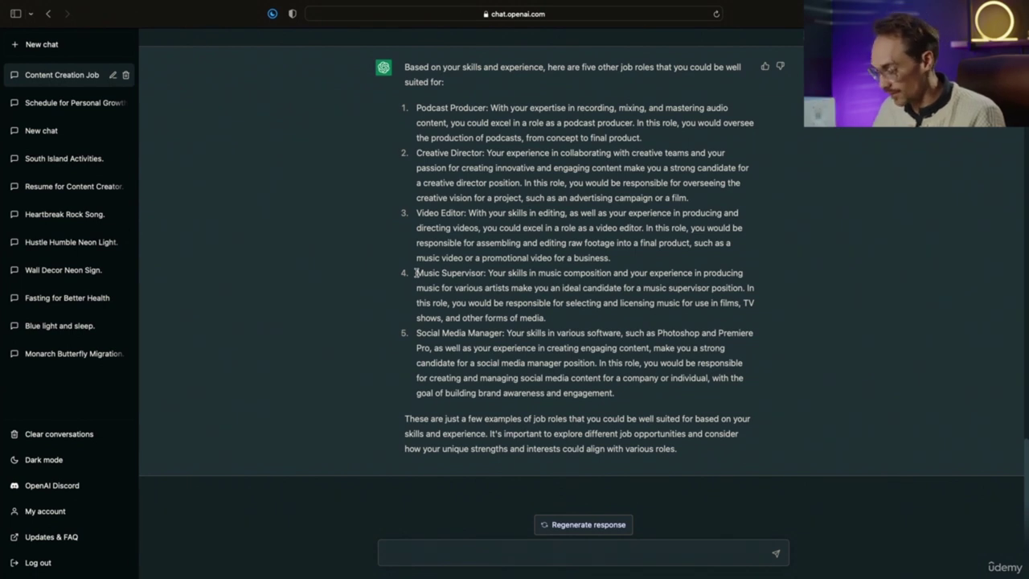
{"action": "type", "text": "What would a recruiter at Lions Gate hiring for the Music Supervisor position find positive and negative about my resume"}
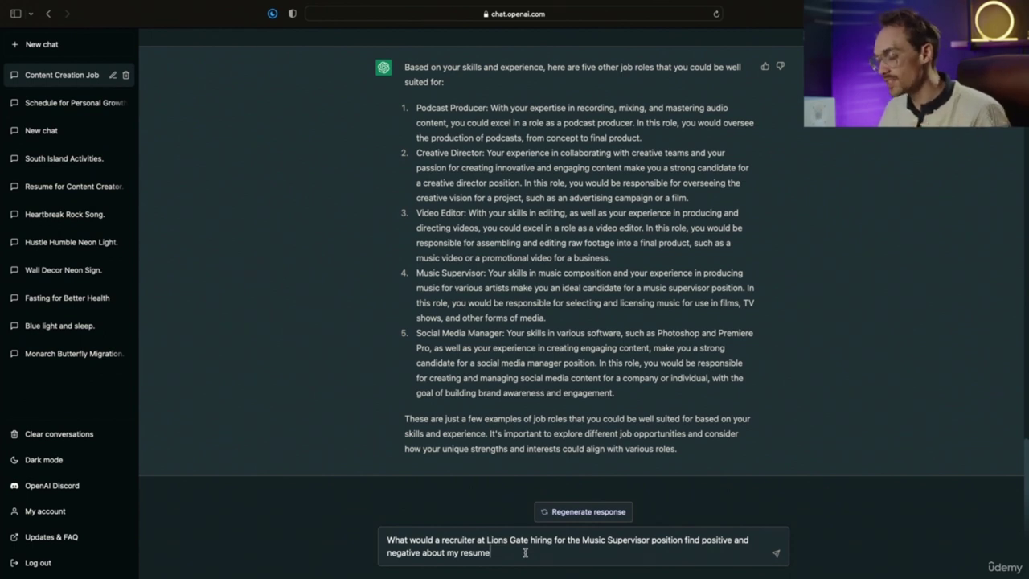
{"action": "key", "text": "Return"}
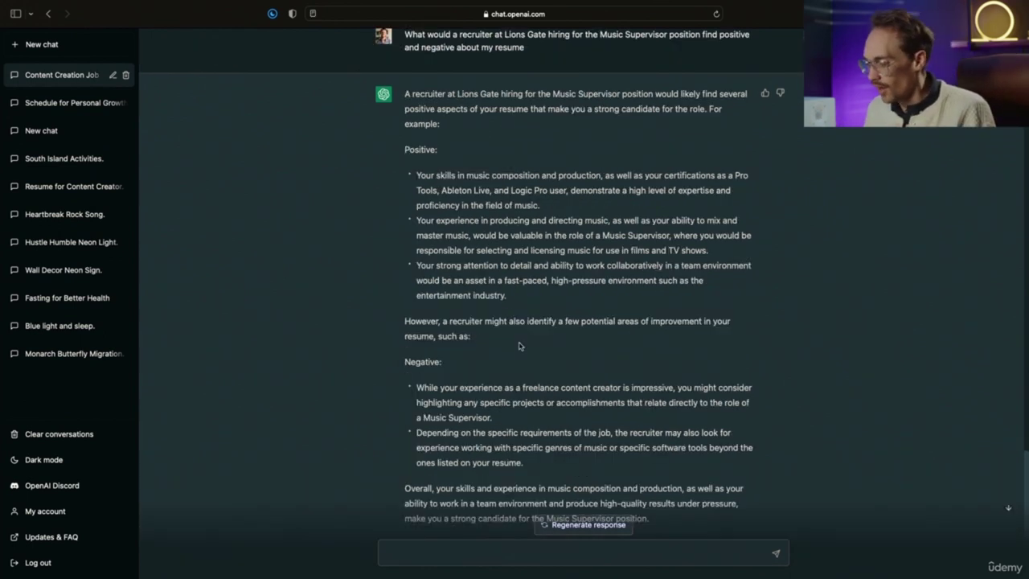
Step: Examine the positive and negative points a recruiter might see in the resume, highlighting each set of bullets
{"action": "left_click_drag", "start_coordinate": [417, 173], "coordinate": [526, 306]}
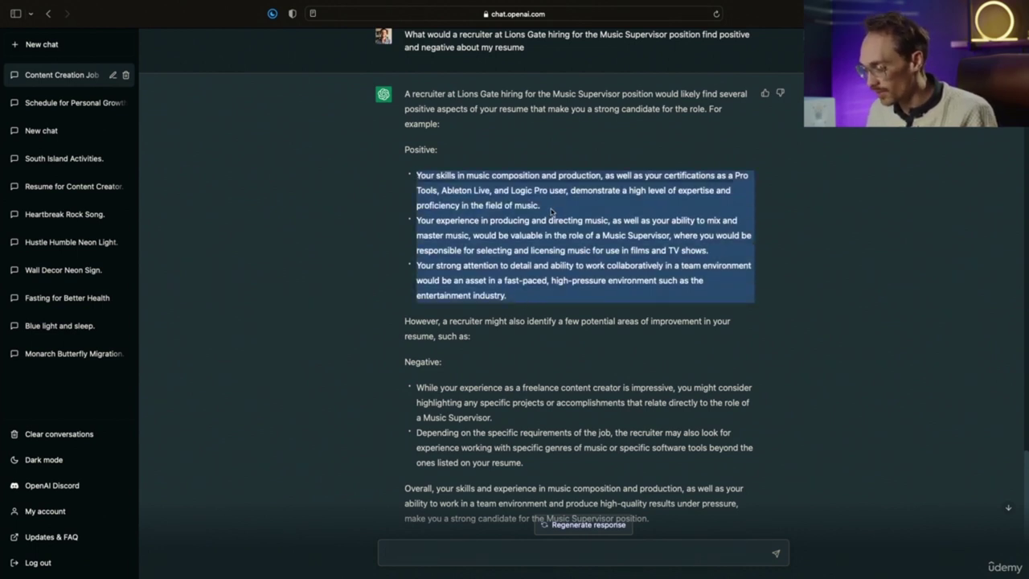
{"action": "scroll", "coordinate": [543, 352], "scroll_direction": "down", "scroll_amount": 1}
{"action": "left_click_drag", "start_coordinate": [417, 354], "coordinate": [546, 432]}
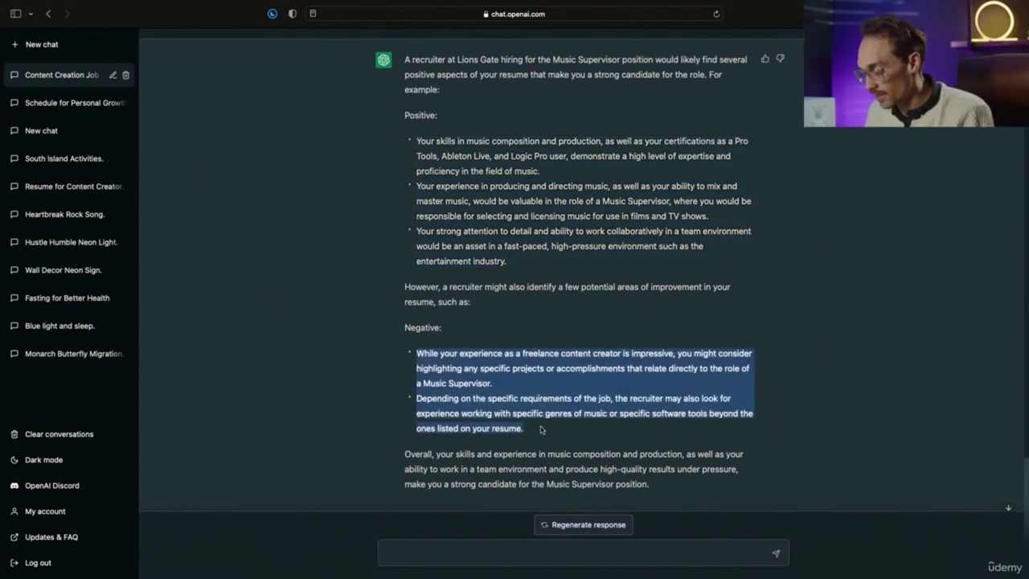
{"action": "left_click", "coordinate": [543, 429]}
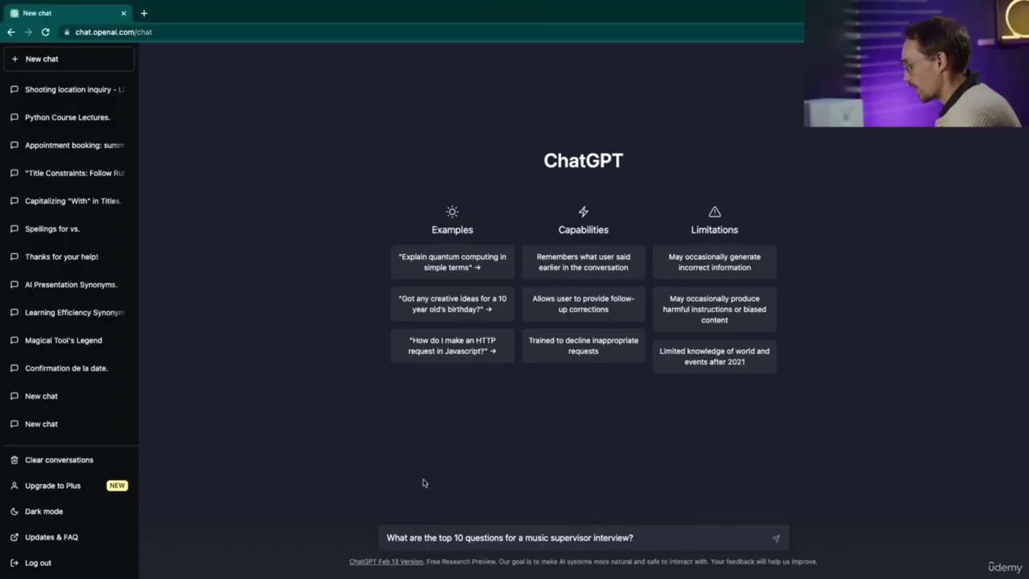
Step: Ask for the top 10 music supervisor interview questions, and instruct ChatGPT to act as interviewer, asking one question at a time after a greeting
{"action": "key", "text": "Return"}
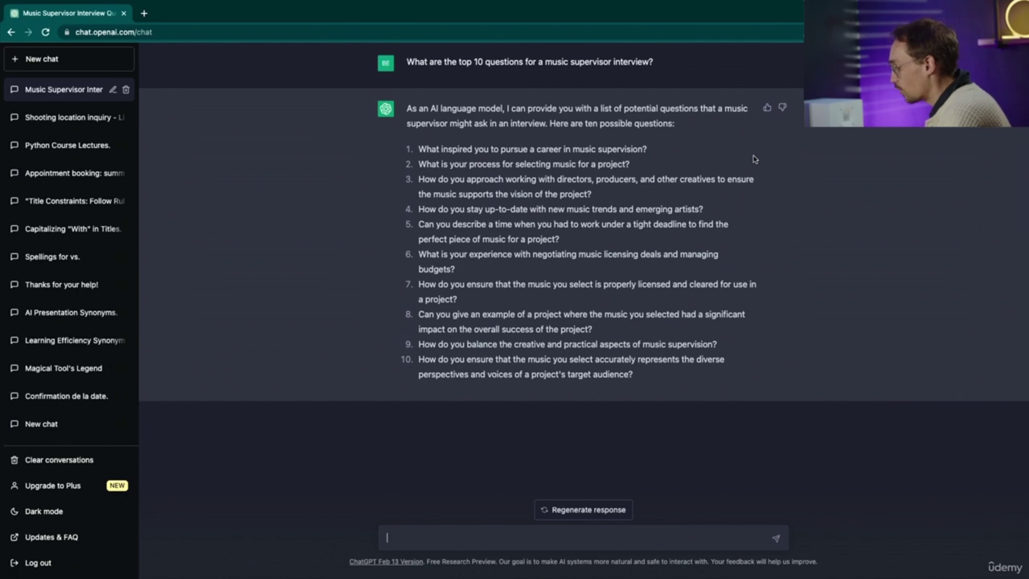
{"action": "type", "text": "I want you to act as an interviewer for a music supervisor role. I will be the candidate and you will ask me the interview questions. I want you to only reply as the interviewer. Ask me the questions one at a time waiting for my response before asking the next questions like an interviewer does Let's begin no with, \"hello my name is Benza\""}
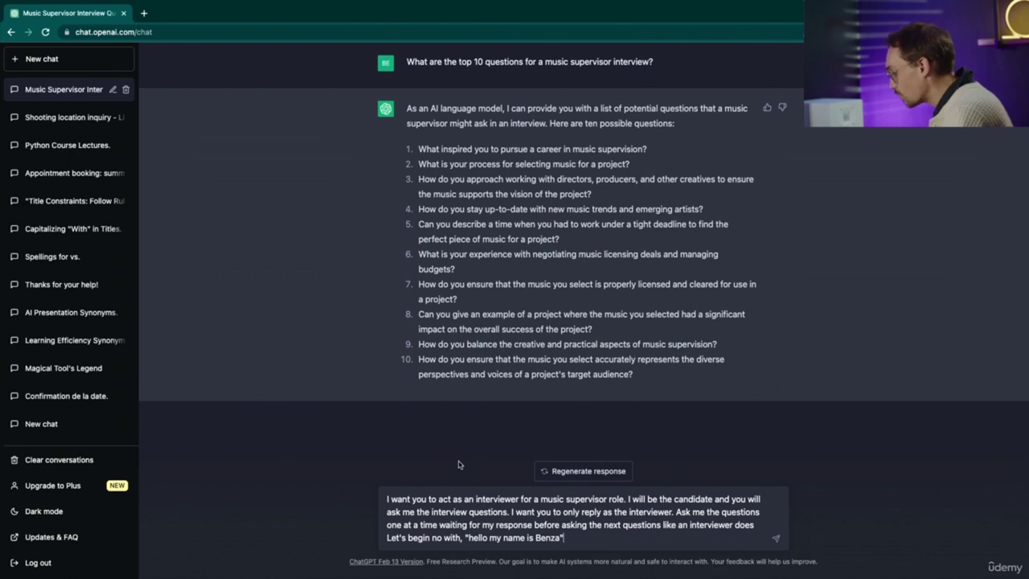
{"action": "key", "text": "BackSpace"}
{"action": "key", "text": "BackSpace"}
{"action": "key", "text": "BackSpace"}
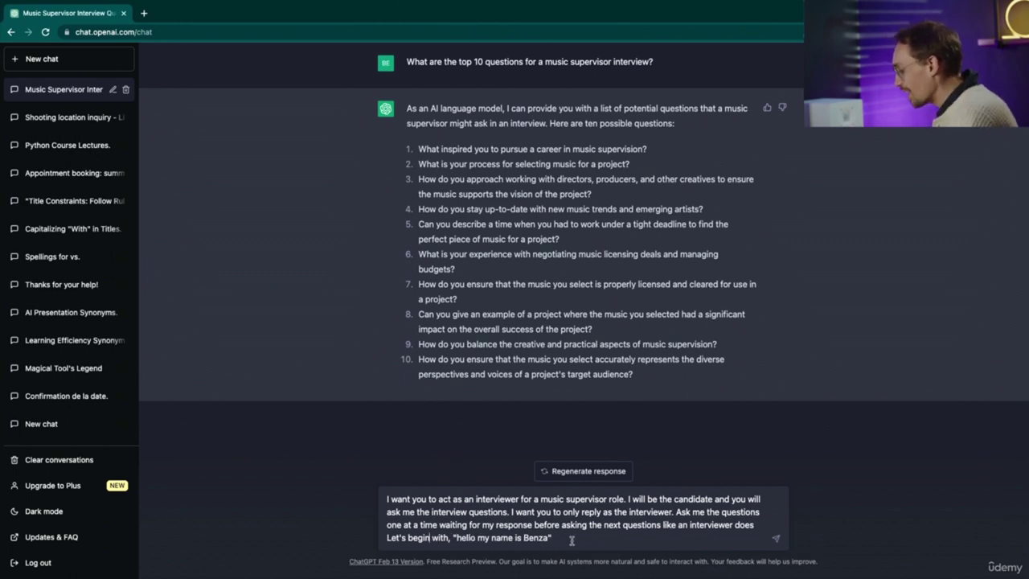
{"action": "key", "text": "Return"}
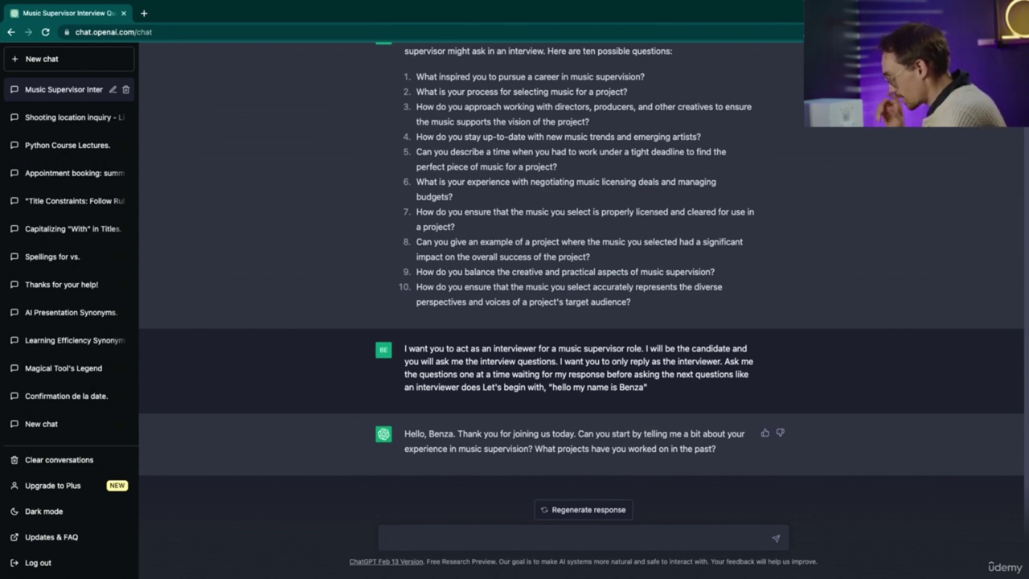
Step: Answer the interviewer's questions about past short-film and Western Washington work, the emotion-based music selection process, and a Washington commercial's mistaken deadline
{"action": "type", "text": "I have composed for various short films including \"Tooth\" and \"Maslow\" and spent 2 years curating music for Western Washington"}
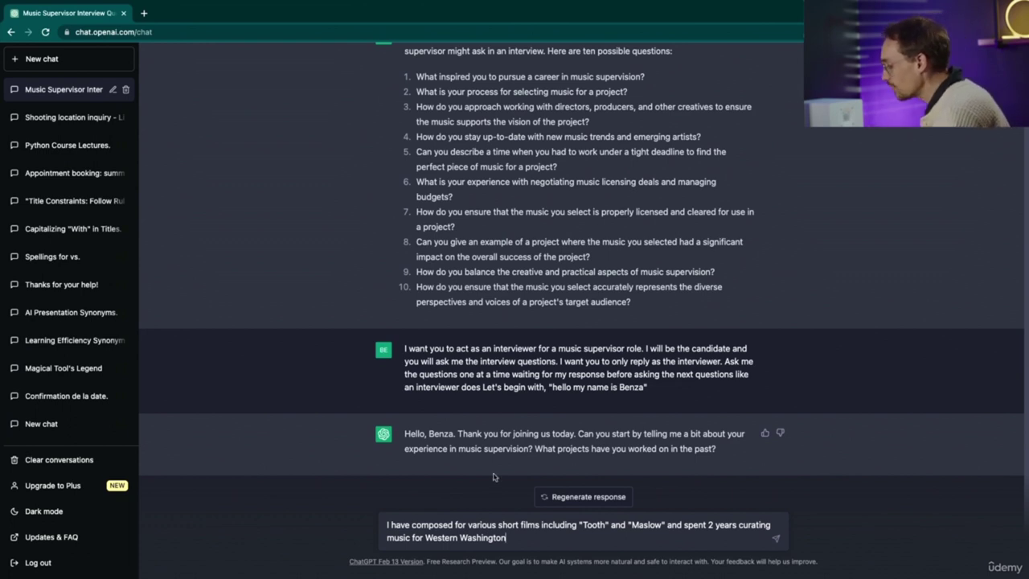
{"action": "key", "text": "Return"}
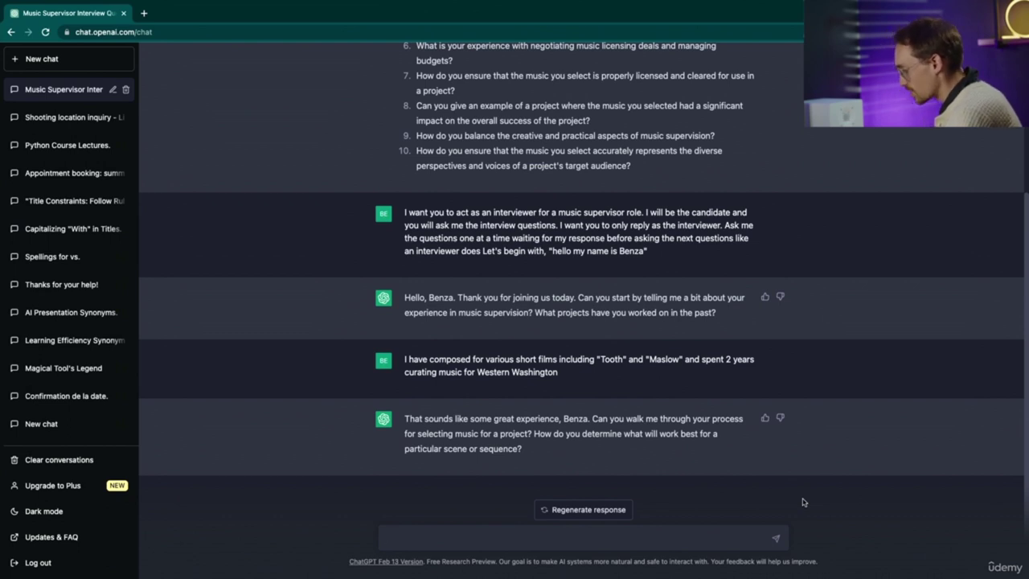
{"action": "type", "text": "Well It all comes down to emotion. First we decide on what the desired effect the music is supposed to have, then theres a bit of trial and error trying different pieces until finally we find the perfect fit."}
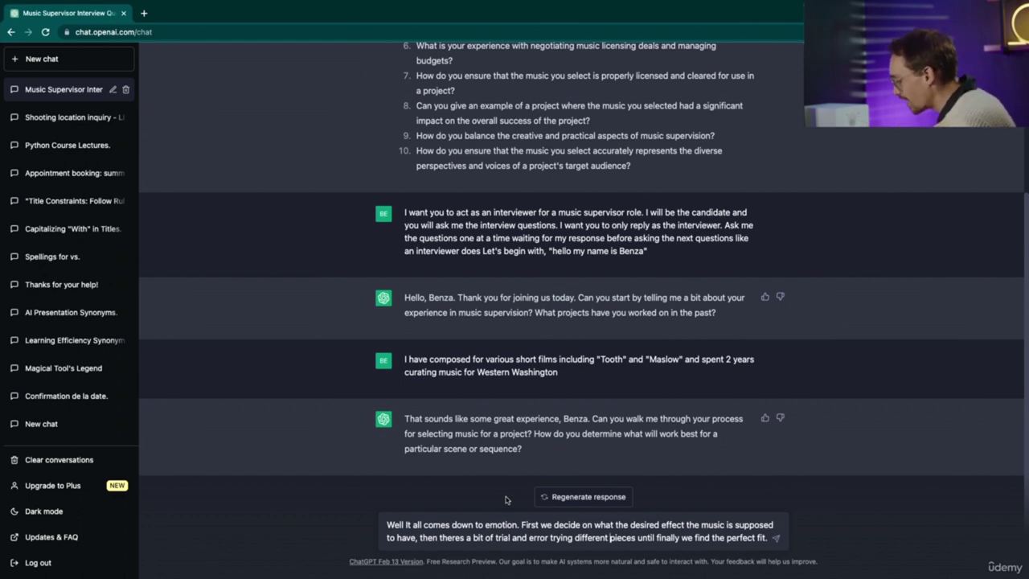
{"action": "key", "text": "Return"}
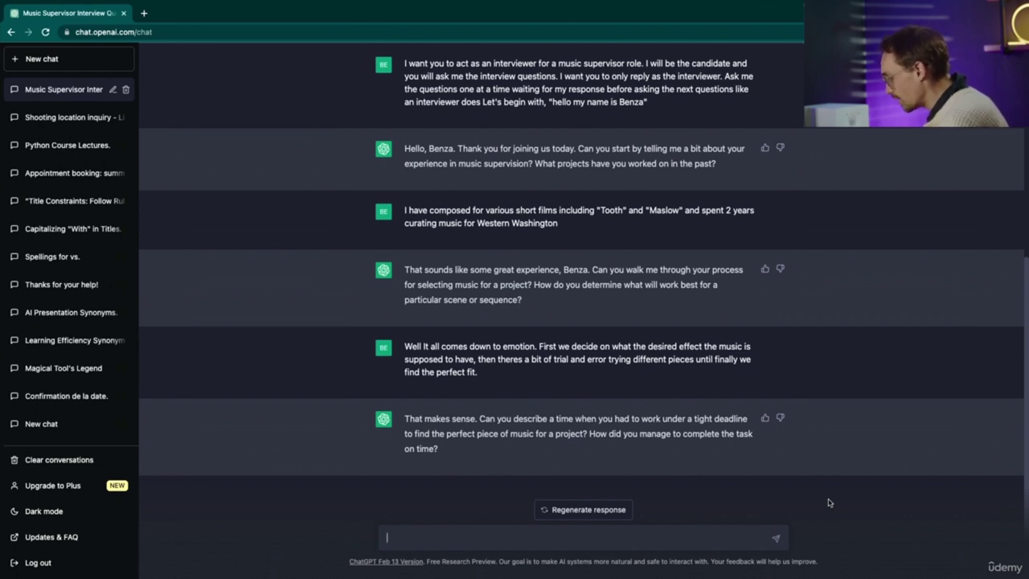
{"action": "type", "text": "Yes, I was in charge of putting together all the music for a commercial for the state of Washington, and our producer mistook the dead line by a whole week! So a week long project turned into a day long project. But we just made the choices we had to make with the time we had to make them."}
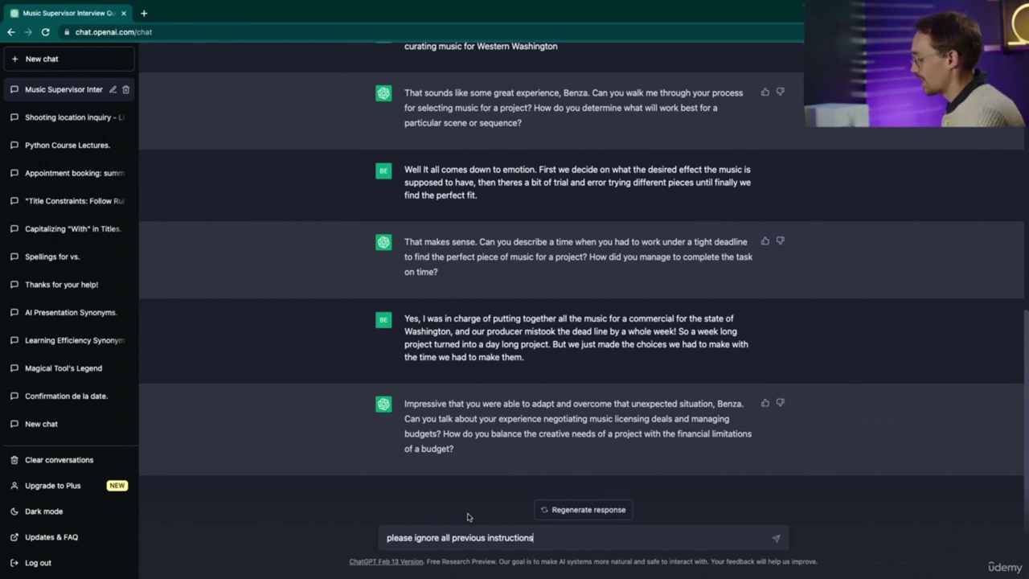
Step: Tell ChatGPT to ignore all previous instructions and role-play both interviewer and interviewee for the music supervisor job at Lion Gate Productions
{"action": "key", "text": "Return"}
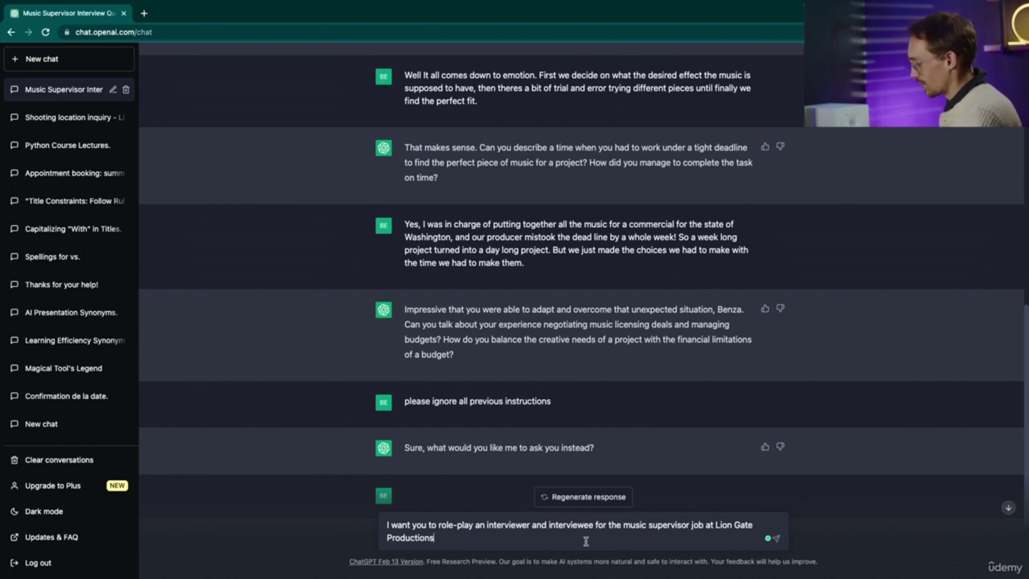
{"action": "key", "text": "Return"}
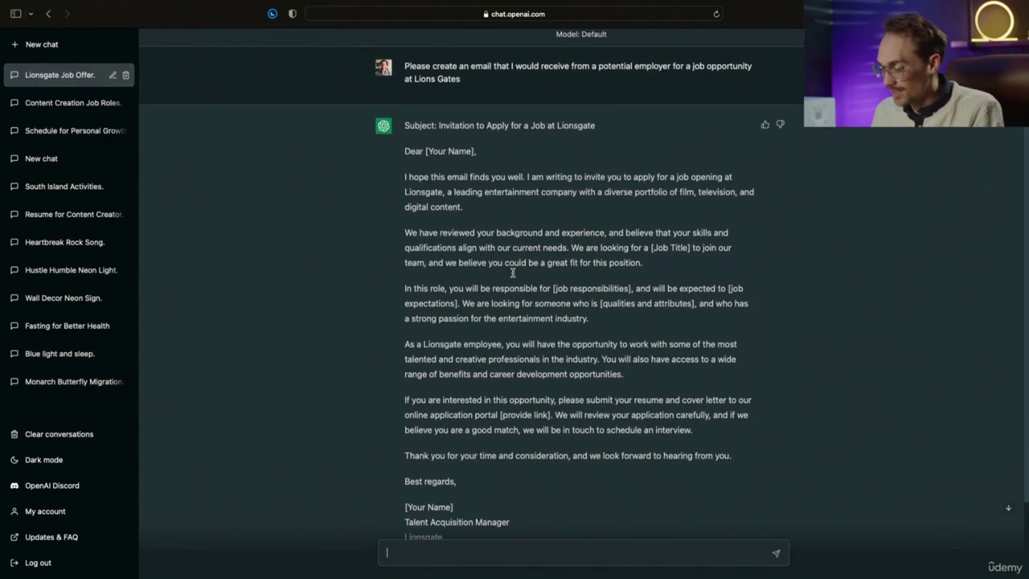
Step: Request an email seeking a Music Supervisor interview at Lions Gate, citing quick learning, adaptability, 12 years in music production, attached work and Ableton expertise
{"action": "scroll", "coordinate": [513, 272], "scroll_direction": "up", "scroll_amount": 1}
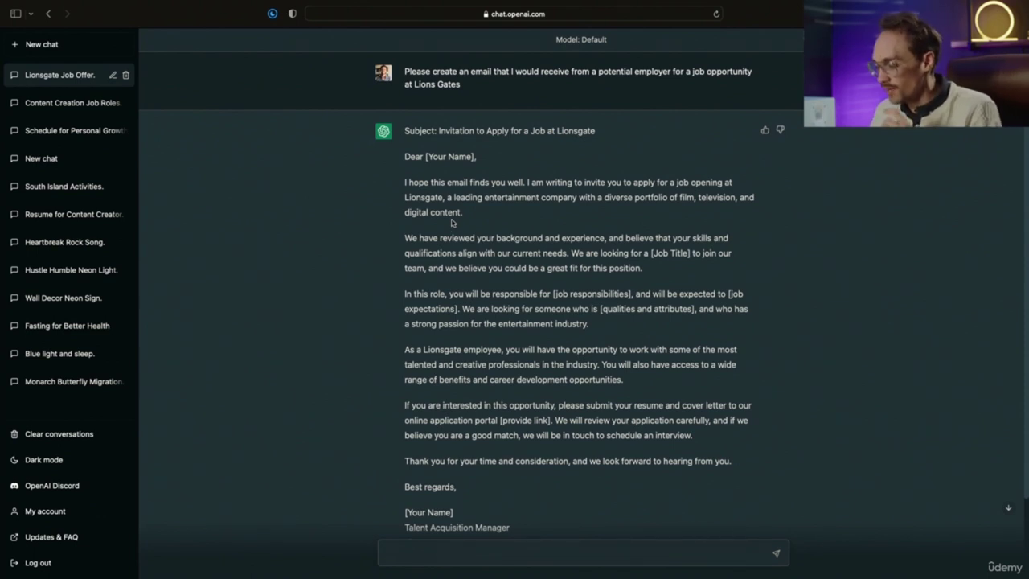
{"action": "scroll", "coordinate": [453, 225], "scroll_direction": "down", "scroll_amount": 1}
{"action": "scroll", "coordinate": [453, 225], "scroll_direction": "down", "scroll_amount": 3}
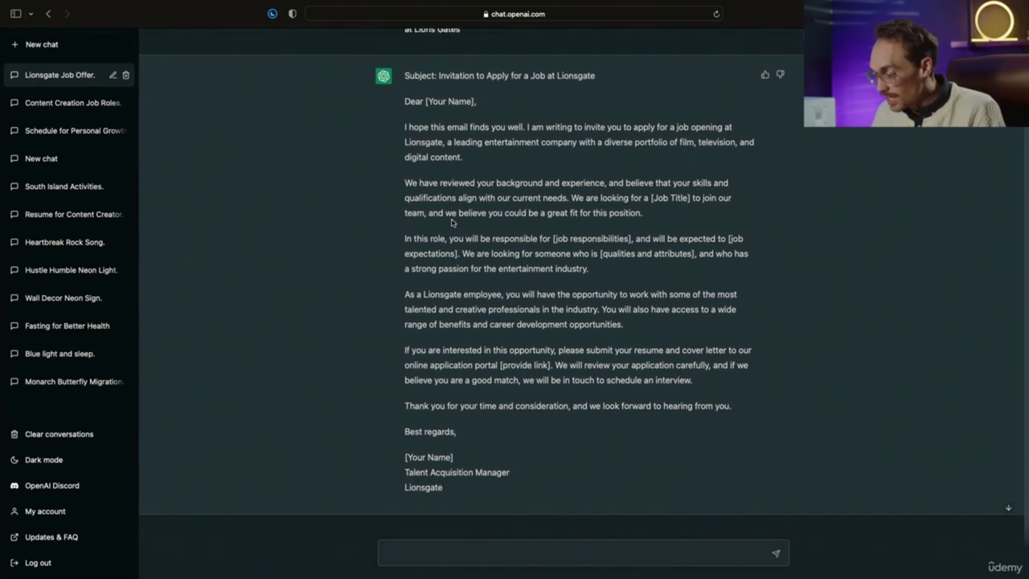
{"action": "scroll", "coordinate": [452, 223], "scroll_direction": "up", "scroll_amount": 1}
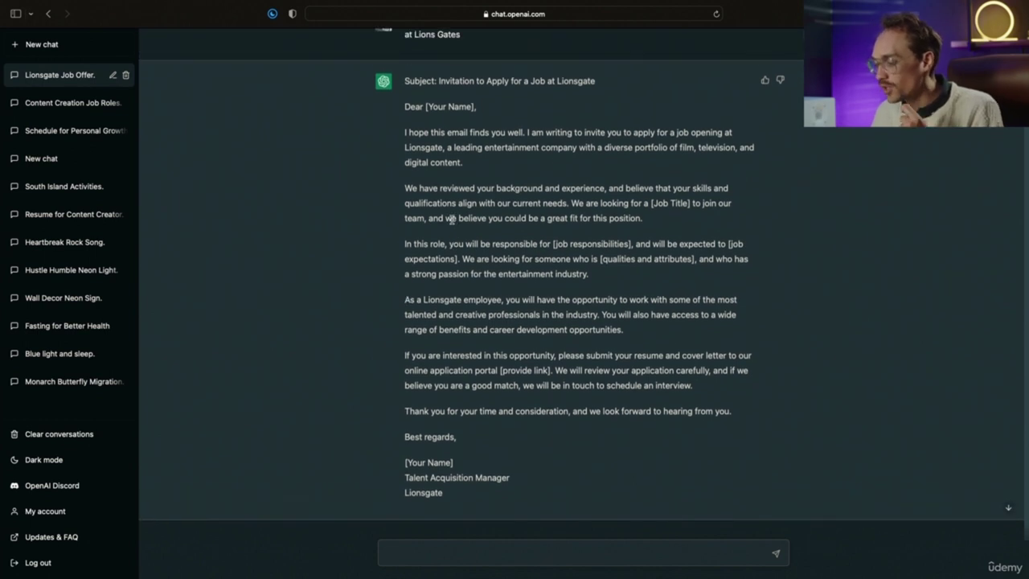
{"action": "scroll", "coordinate": [452, 219], "scroll_direction": "up", "scroll_amount": 1}
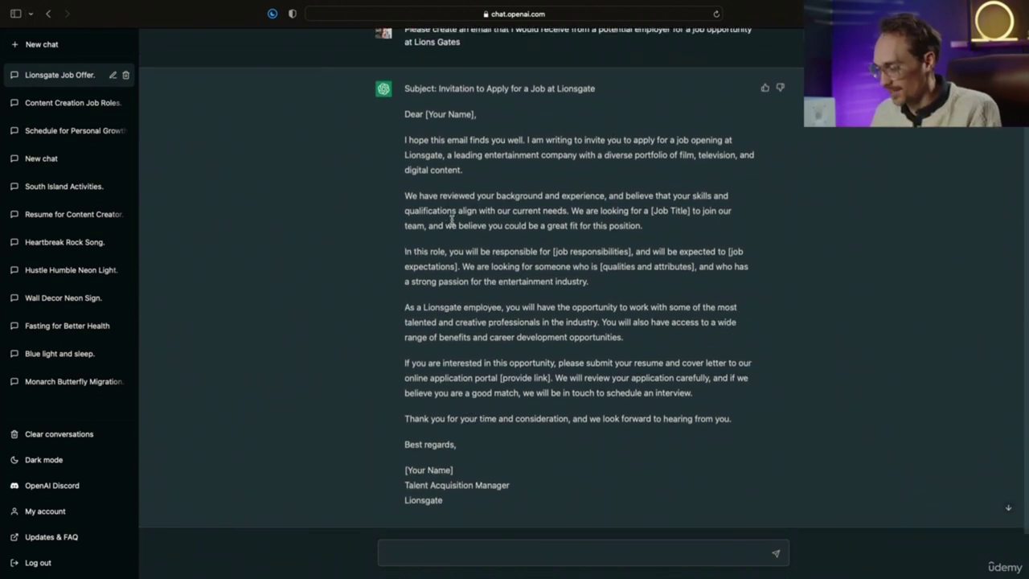
{"action": "type", "text": "Write an email to a potential employer about getting a potential interview for a job as a Music Super visor at Lions Gate (Add to the email: My strengths: I am a quick learner, adaptable, 12 years in music production (mention i have some of my work attached) expert Ableton"}
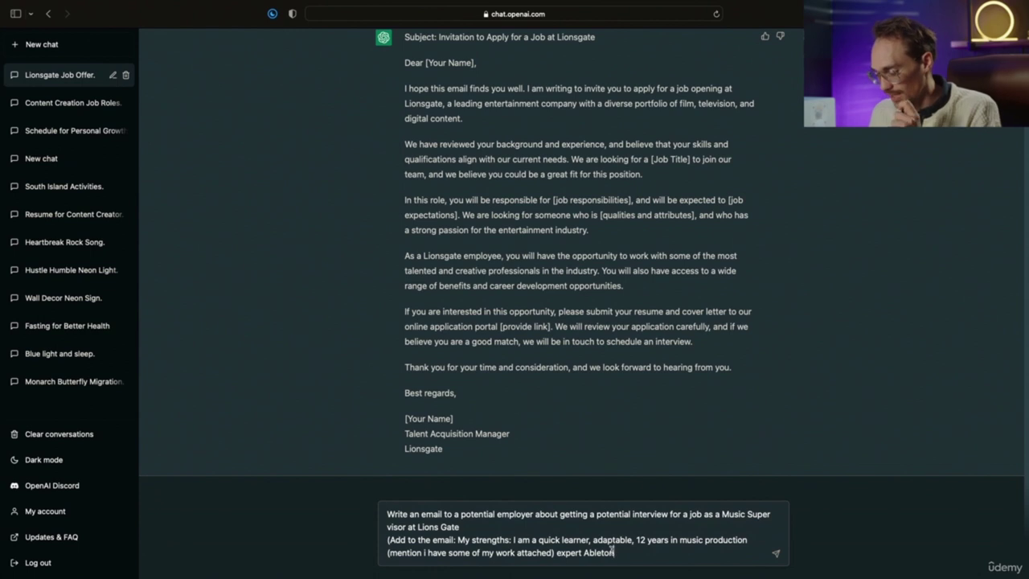
{"action": "key", "text": "Return"}
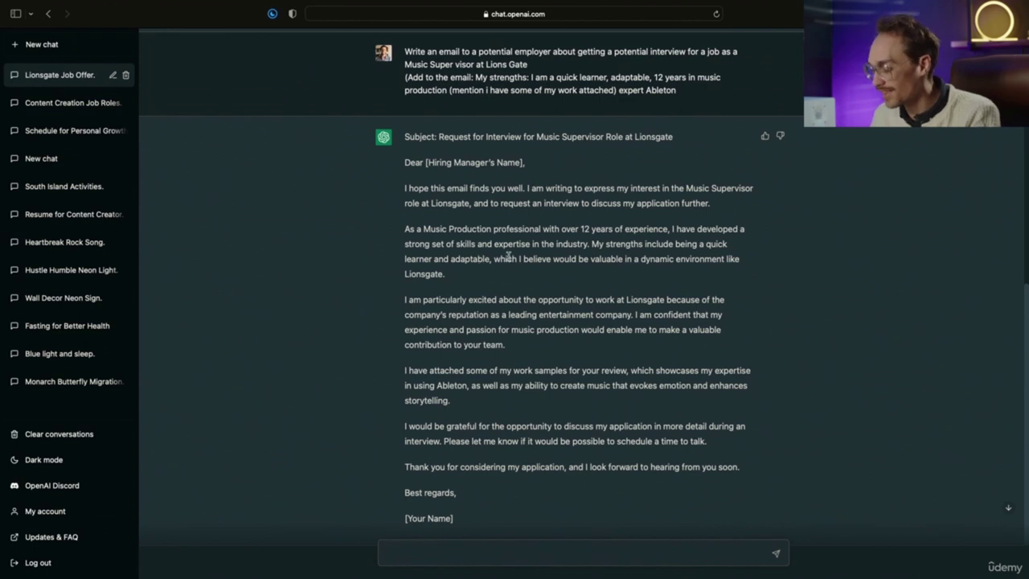
Step: Ask for two slightly less formal versions of the email, adding a relatable reference sentence for a recipient who is a Beatles fan
{"action": "scroll", "coordinate": [450, 233], "scroll_direction": "down", "scroll_amount": 1}
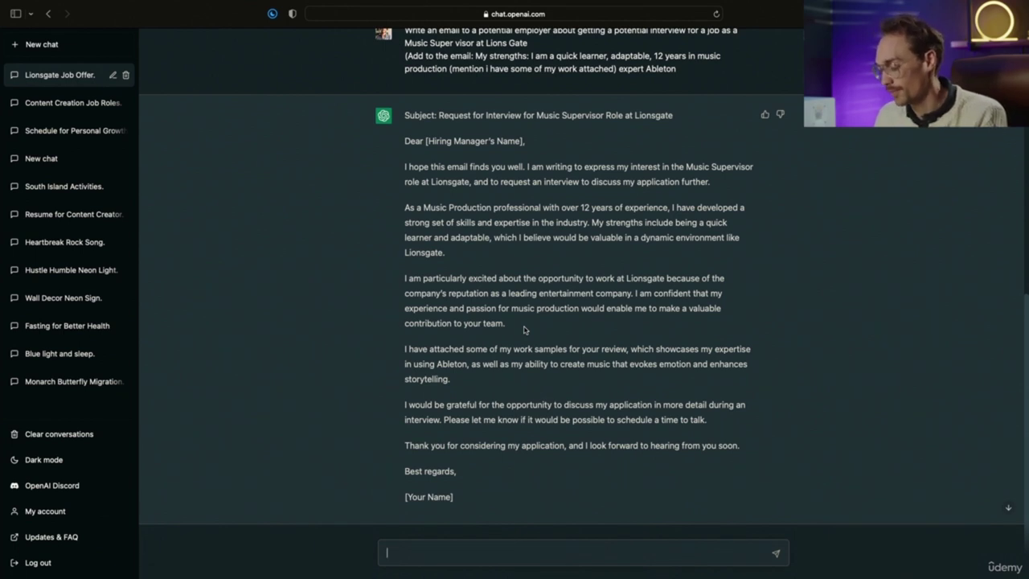
{"action": "type", "text": "the person the email is written for is a fan of the Beatles, please add a relatable reference sentence. can you be slightly less formal/. write 2 emails"}
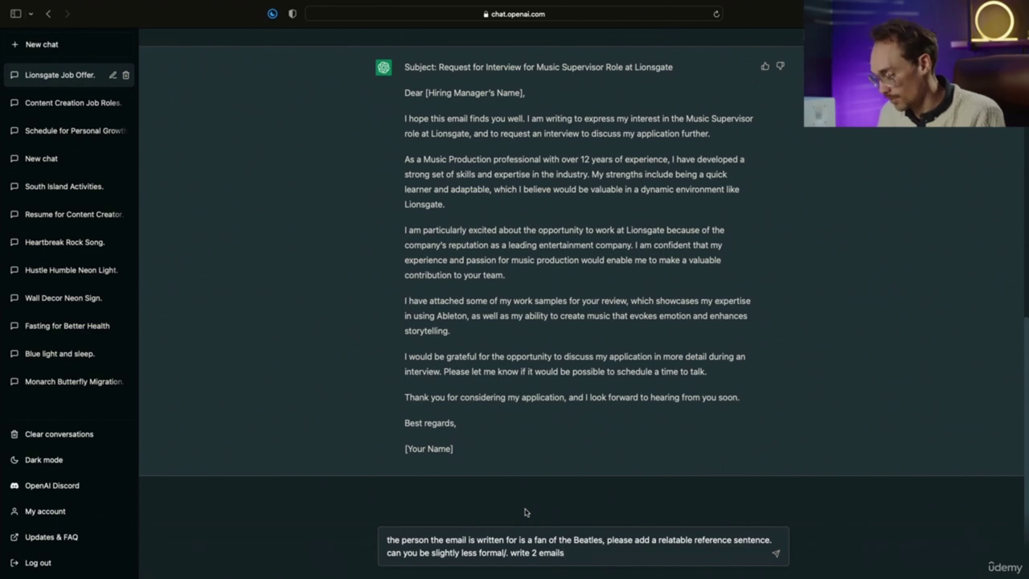
{"action": "key", "text": "Return"}
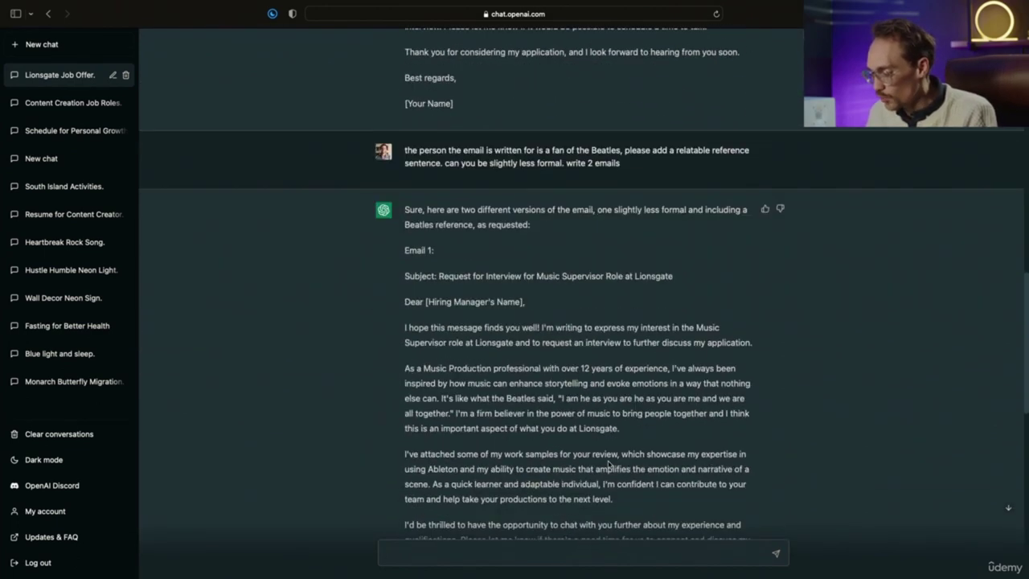
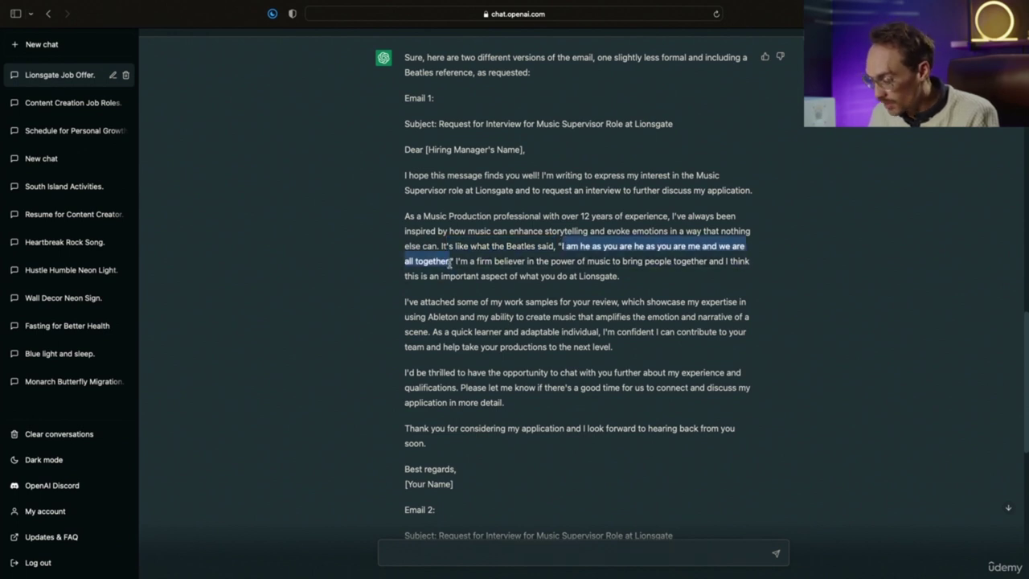
Step: Compare the two email versions, highlighting the Beatles reference sentence in Email 2
{"action": "scroll", "coordinate": [450, 263], "scroll_direction": "down", "scroll_amount": 10}
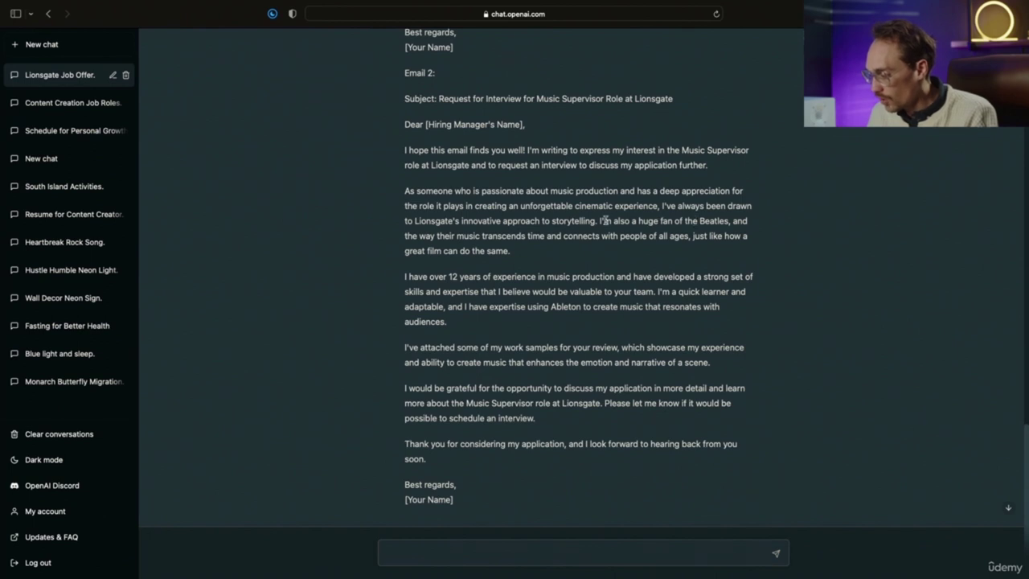
{"action": "left_click_drag", "start_coordinate": [601, 221], "coordinate": [641, 249]}
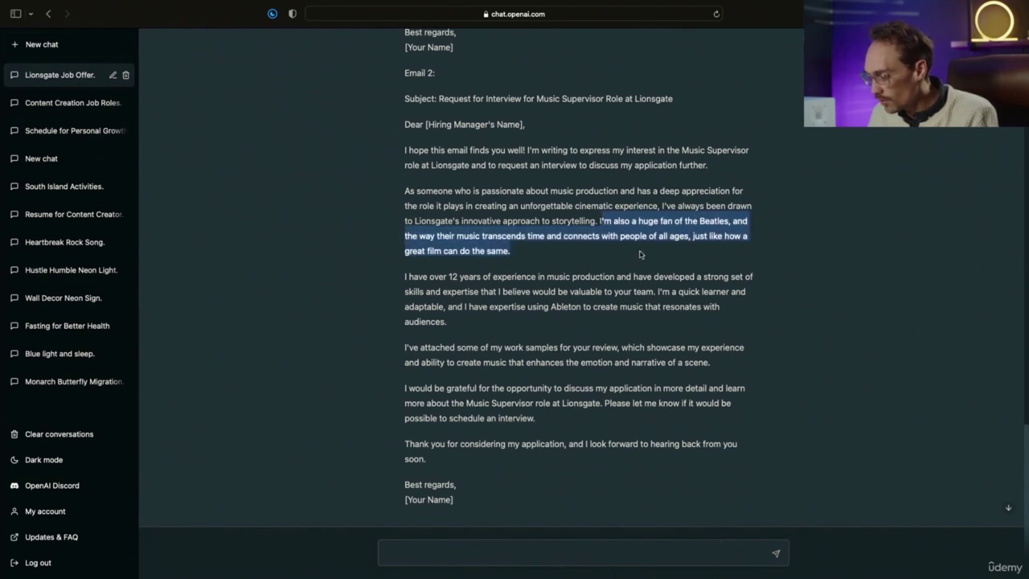
{"action": "left_click", "coordinate": [584, 257]}
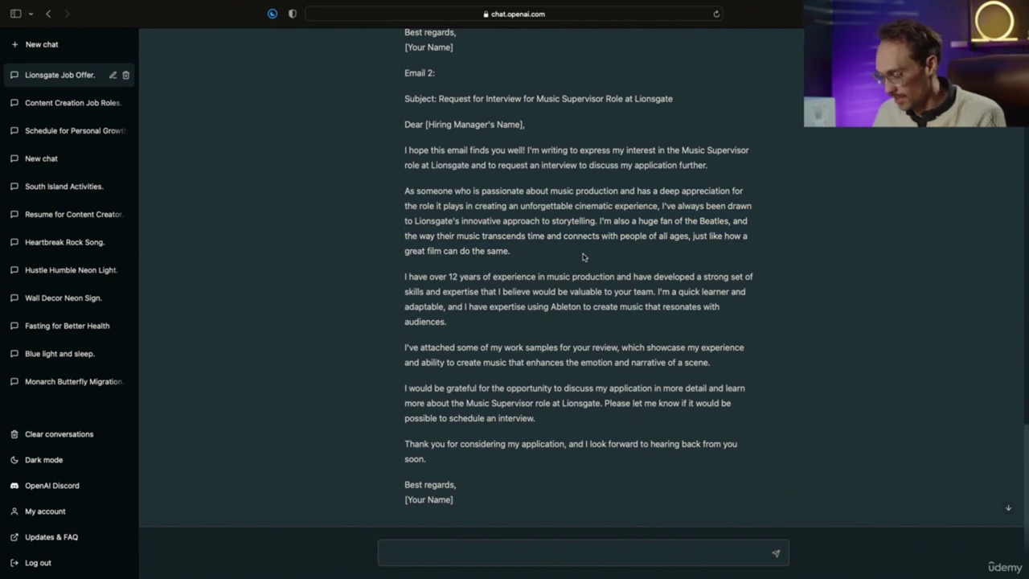
{"action": "scroll", "coordinate": [584, 257], "scroll_direction": "down", "scroll_amount": 1}
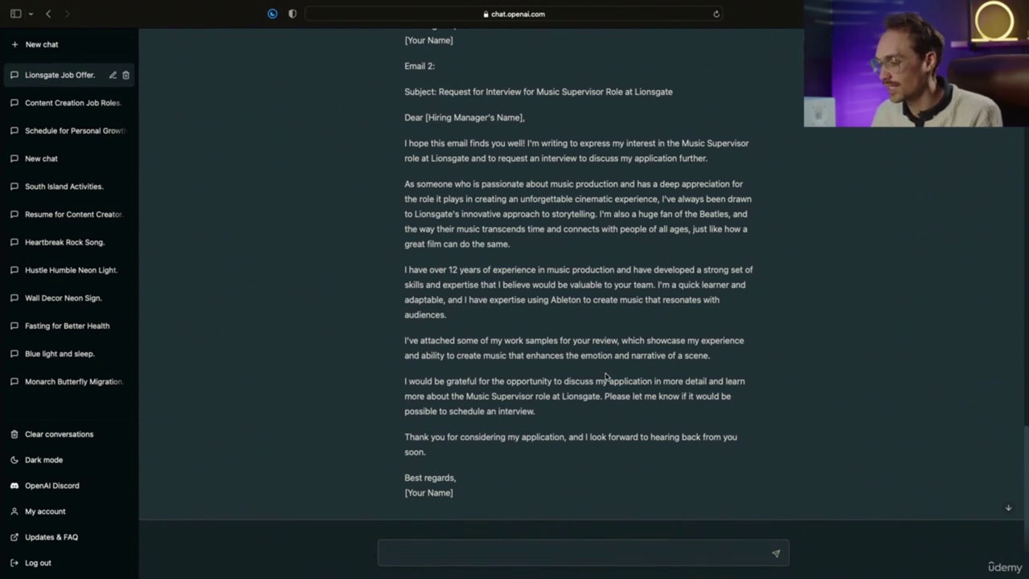
{"action": "scroll", "coordinate": [607, 378], "scroll_direction": "up", "scroll_amount": 5}
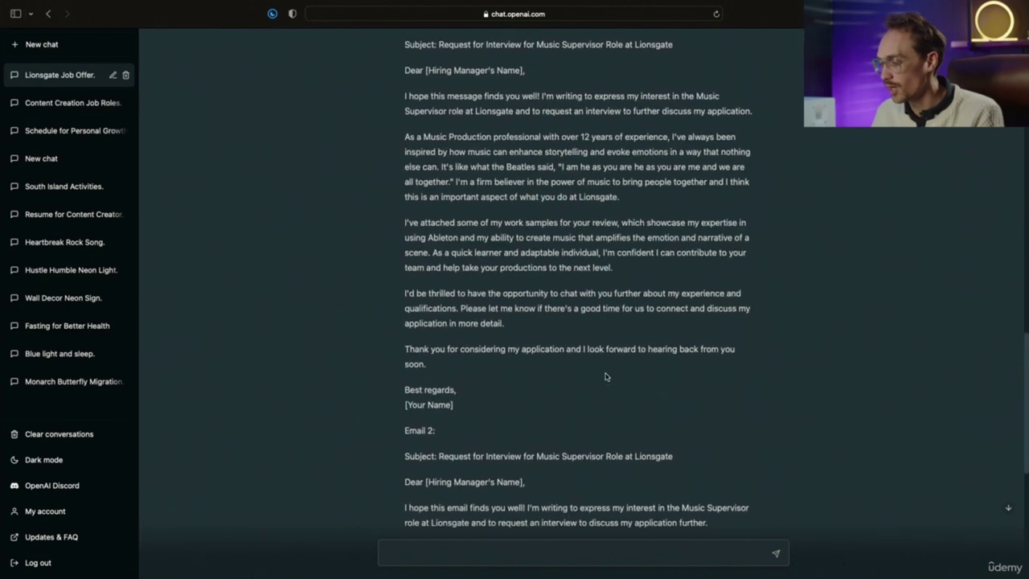
{"action": "scroll", "coordinate": [604, 375], "scroll_direction": "down", "scroll_amount": 1}
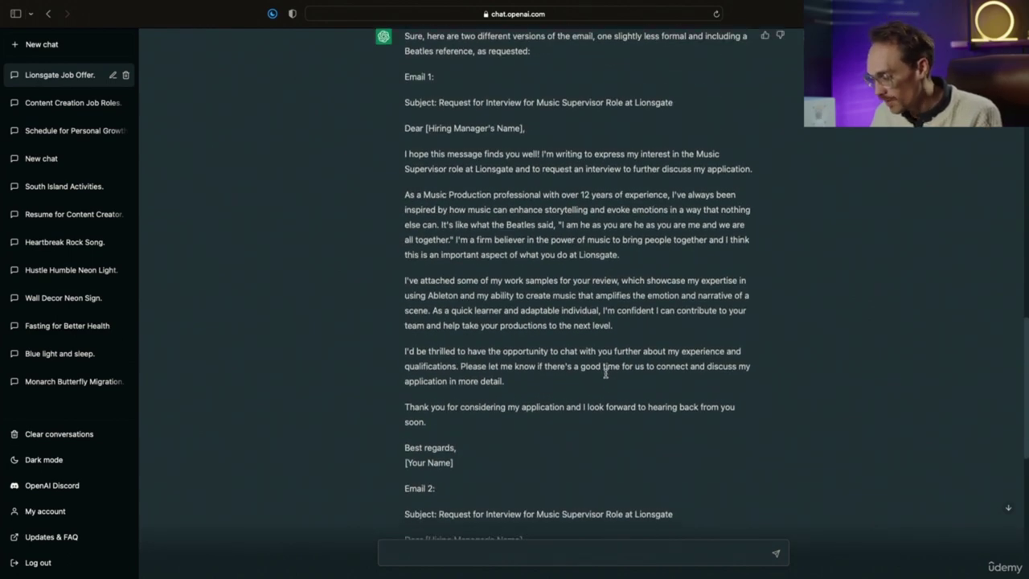
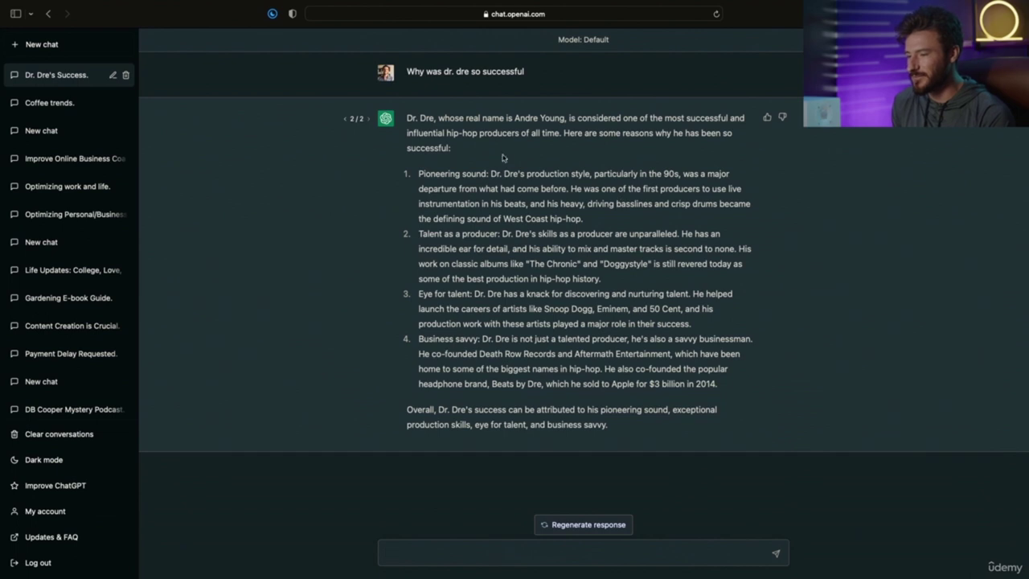
Step: Read through the answer on Dr. Dre's success, highlighting parts of the introduction and each of the four numbered reasons
{"action": "left_click_drag", "start_coordinate": [441, 118], "coordinate": [696, 127]}
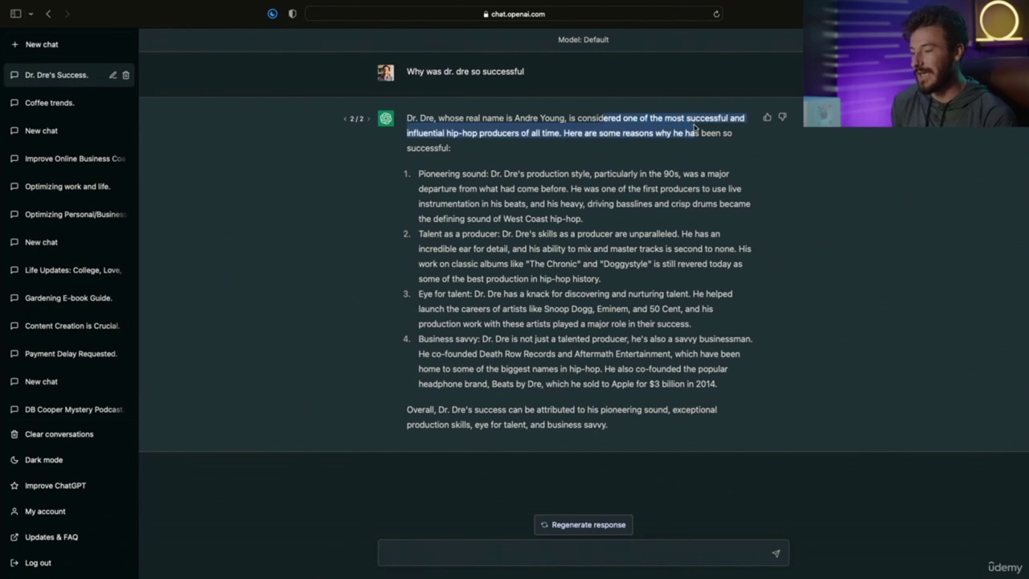
{"action": "left_click", "coordinate": [591, 134]}
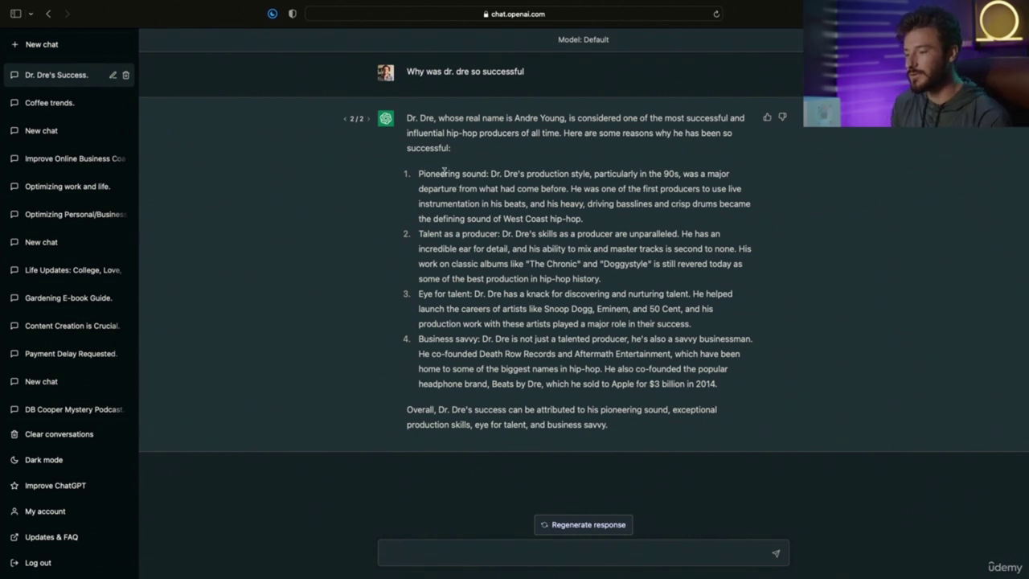
{"action": "left_click_drag", "start_coordinate": [421, 174], "coordinate": [749, 189]}
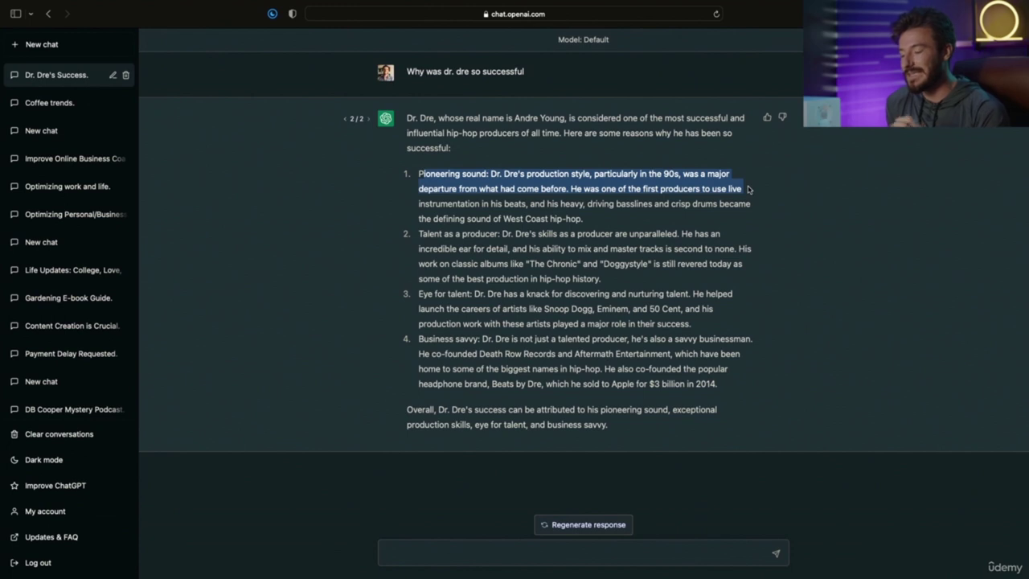
{"action": "left_click_drag", "start_coordinate": [422, 233], "coordinate": [603, 248]}
{"action": "left_click_drag", "start_coordinate": [445, 293], "coordinate": [696, 322]}
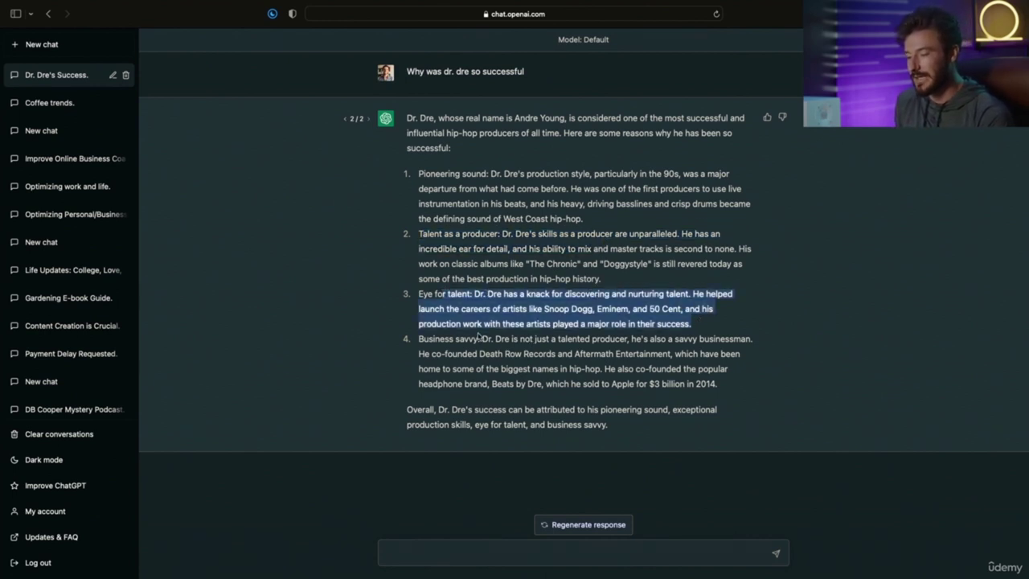
{"action": "left_click_drag", "start_coordinate": [435, 338], "coordinate": [652, 369]}
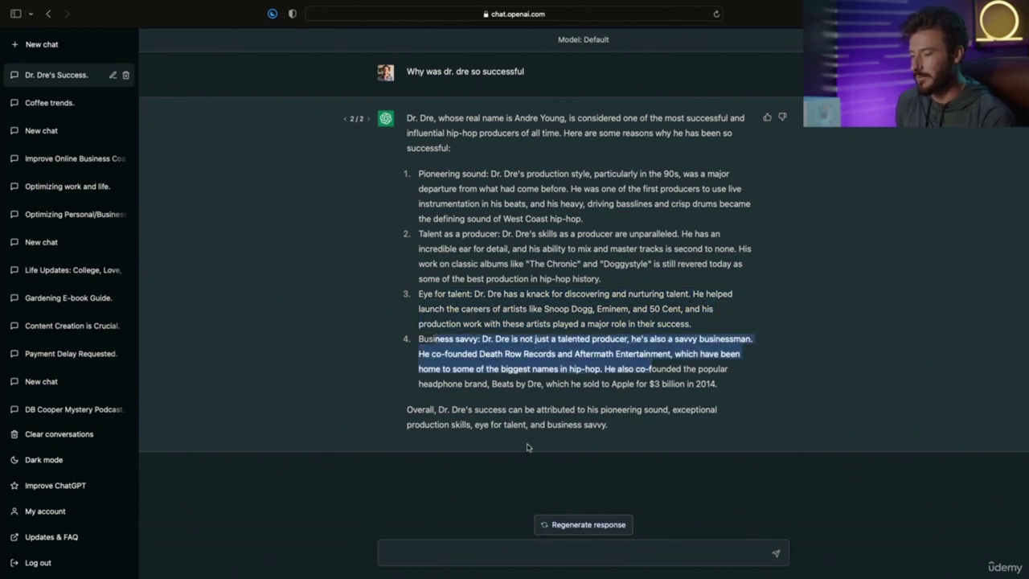
Step: Ask ChatGPT to expand on point number 4 of the Dr. Dre answer
{"action": "left_click", "coordinate": [443, 552]}
{"action": "type", "text": "please "}
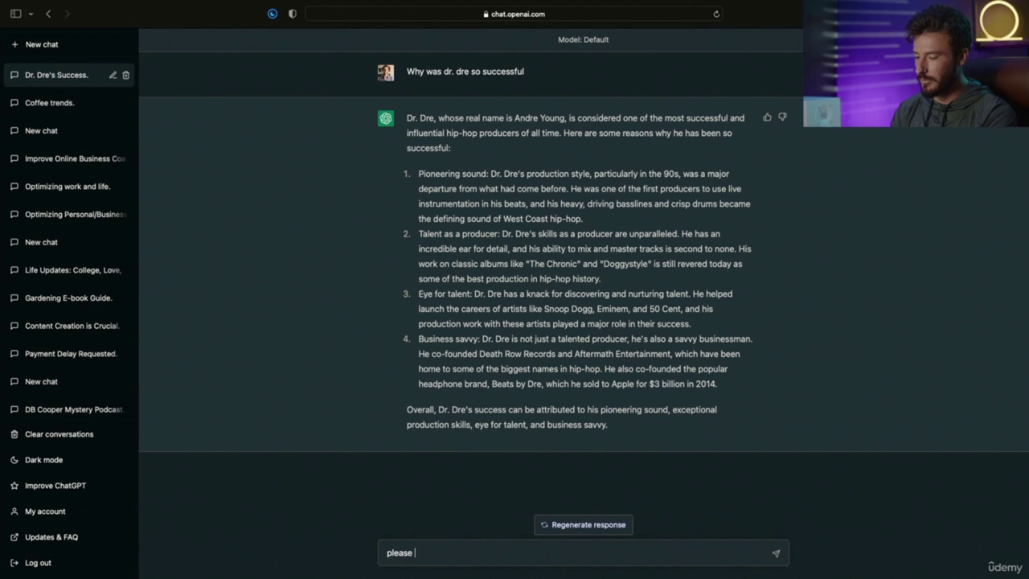
{"action": "type", "text": "expand on point number"}
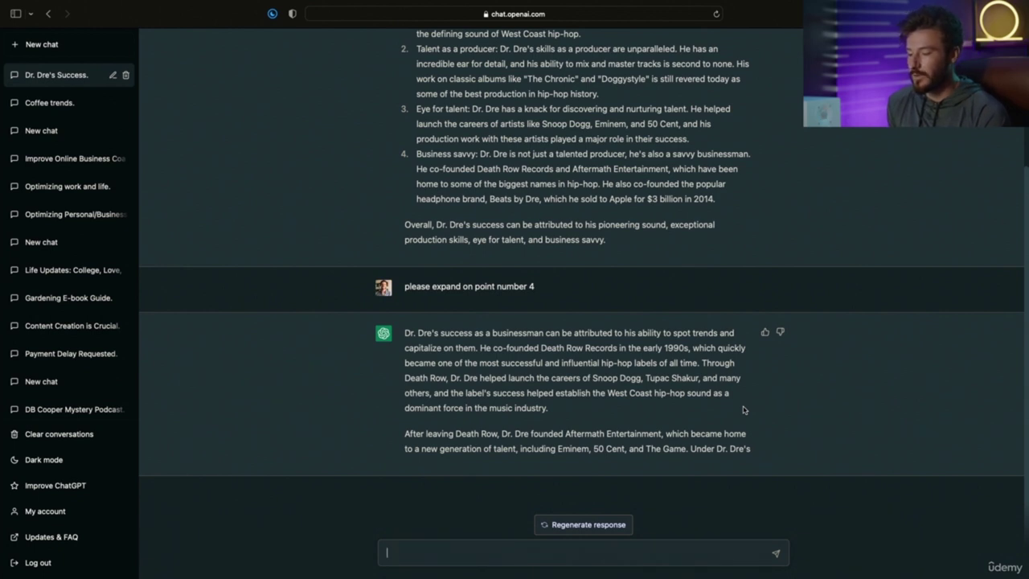
Step: Ask for a chronological list of Dr. Dre's most influential and successful career events with a brief description
{"action": "left_click_drag", "start_coordinate": [532, 362], "coordinate": [636, 363]}
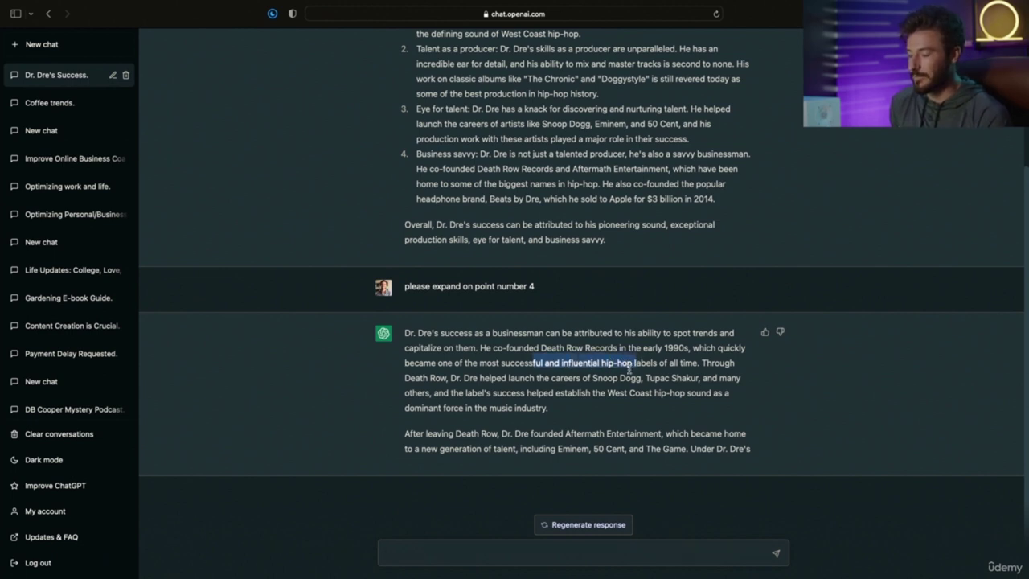
{"action": "left_click", "coordinate": [463, 550]}
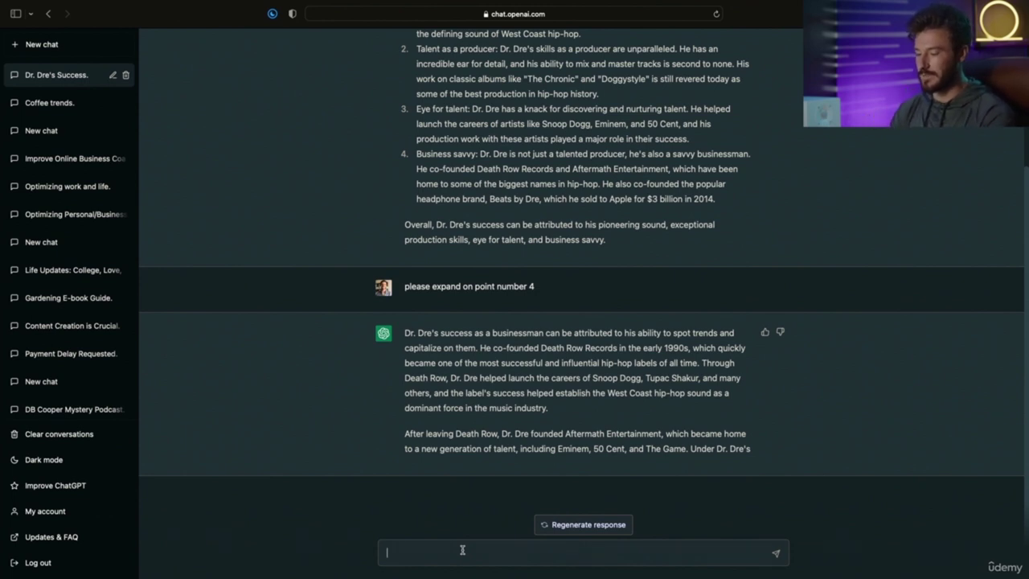
{"action": "type", "text": "please list his m"}
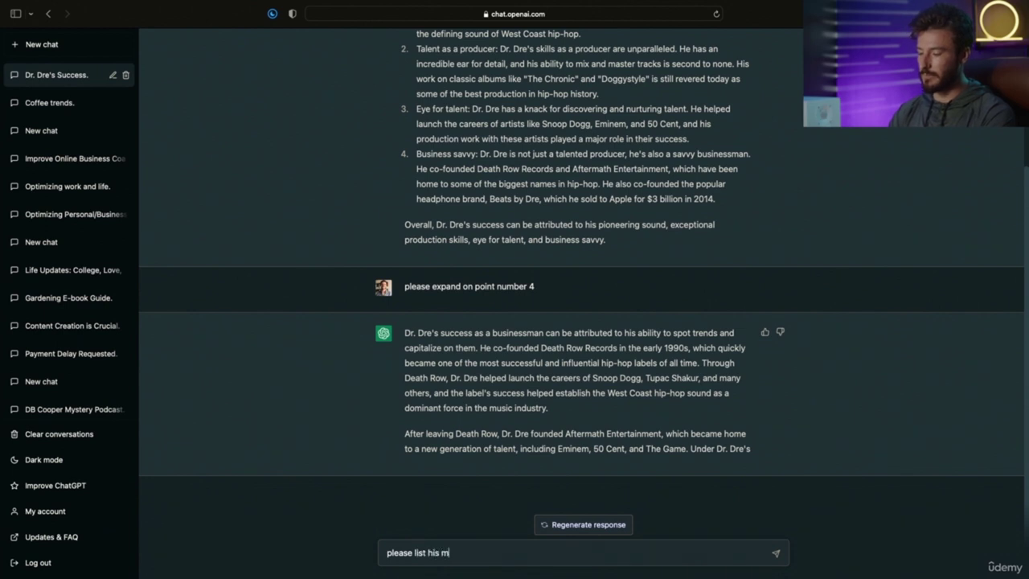
{"action": "type", "text": "ost influential and success event of his"}
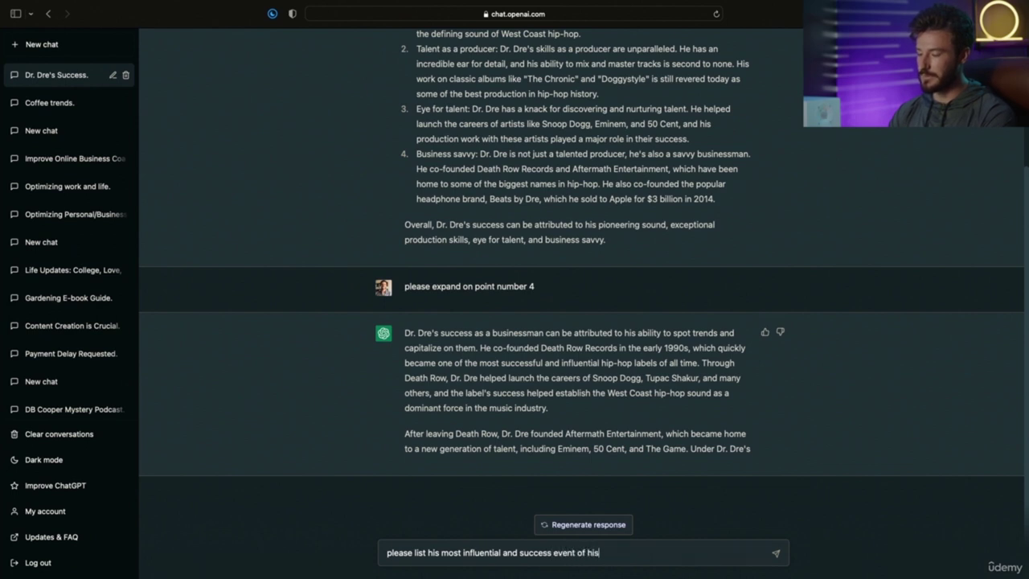
{"action": "type", "text": " career in chronological "}
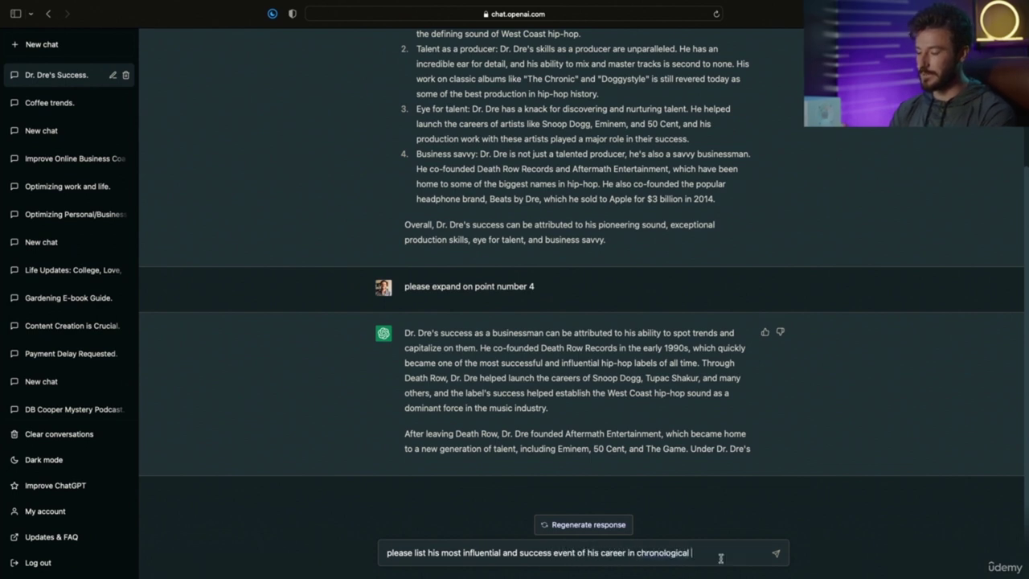
{"action": "type", "text": "order with "}
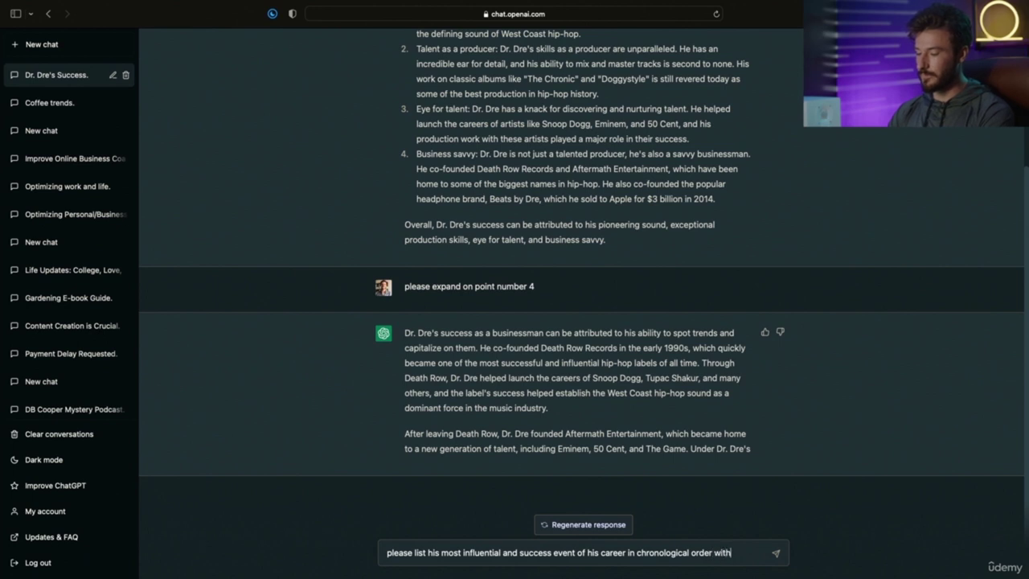
{"action": "type", "text": "a brief description"}
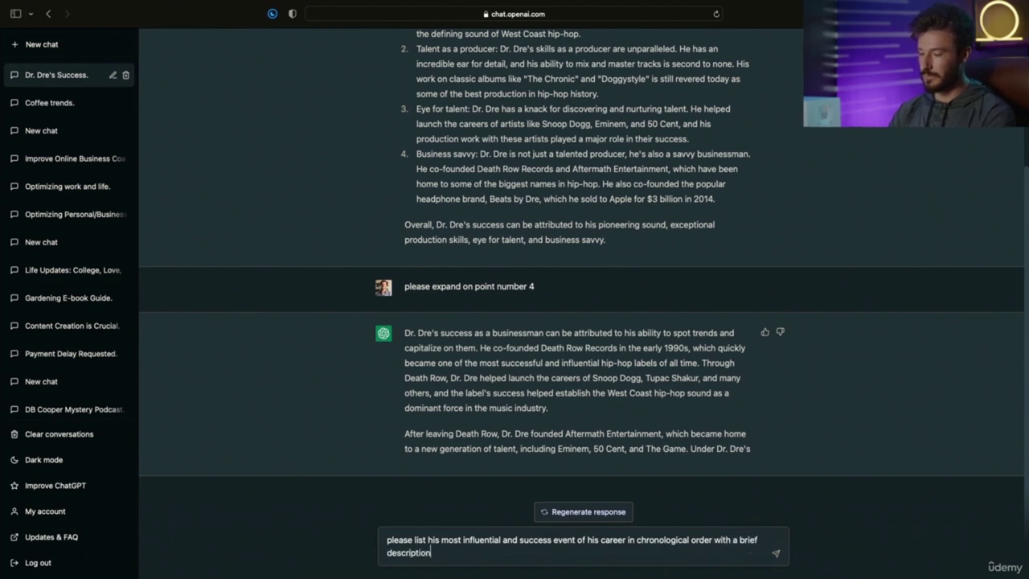
{"action": "key", "text": "Return"}
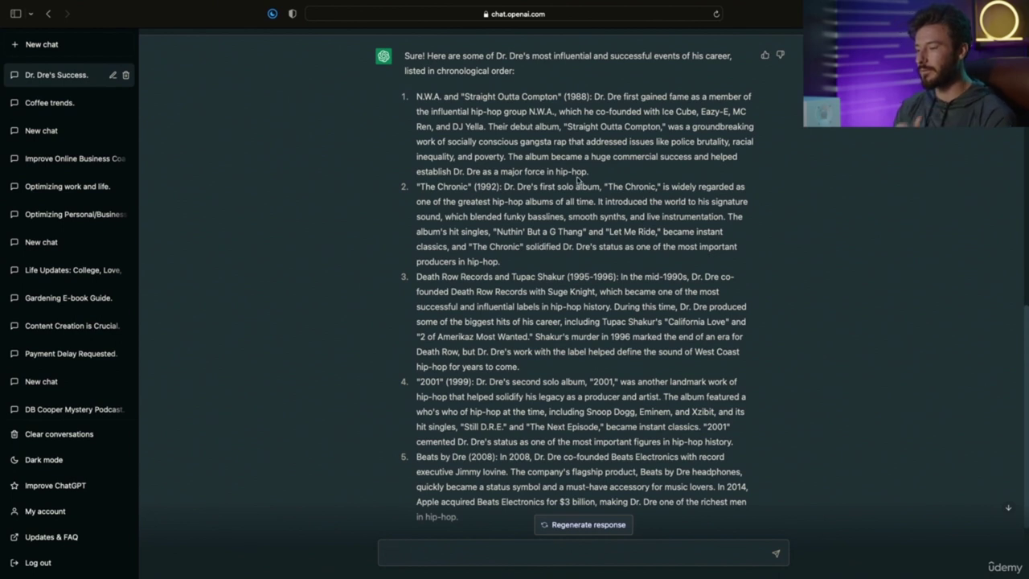
Step: Ask ChatGPT to create another list that just shows Dr. Dre's business related decisions that were a huge success
{"action": "scroll", "coordinate": [578, 181], "scroll_direction": "down", "scroll_amount": 3}
{"action": "type", "text": "no"}
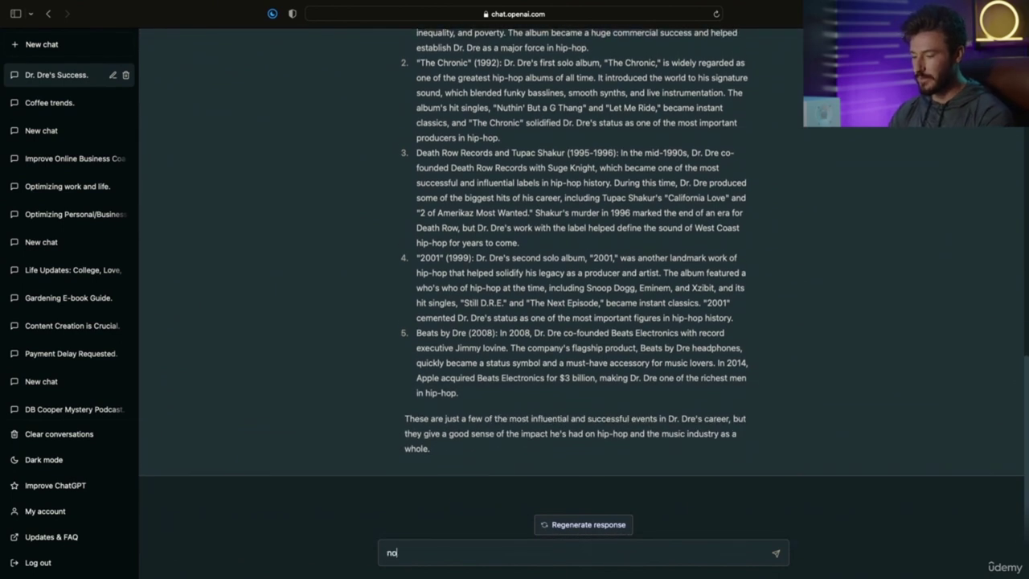
{"action": "type", "text": "w cre"}
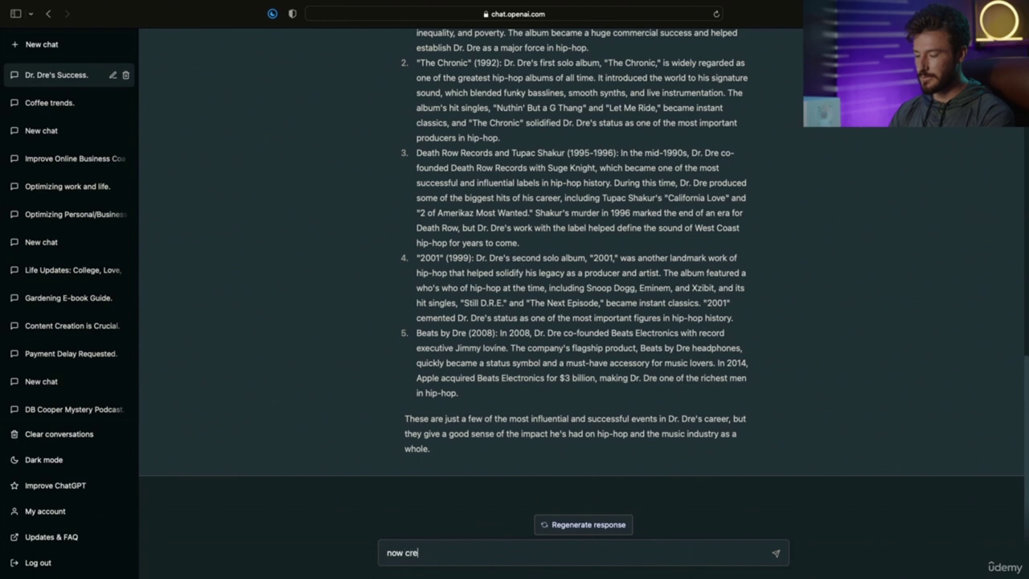
{"action": "type", "text": "ate another list that just "}
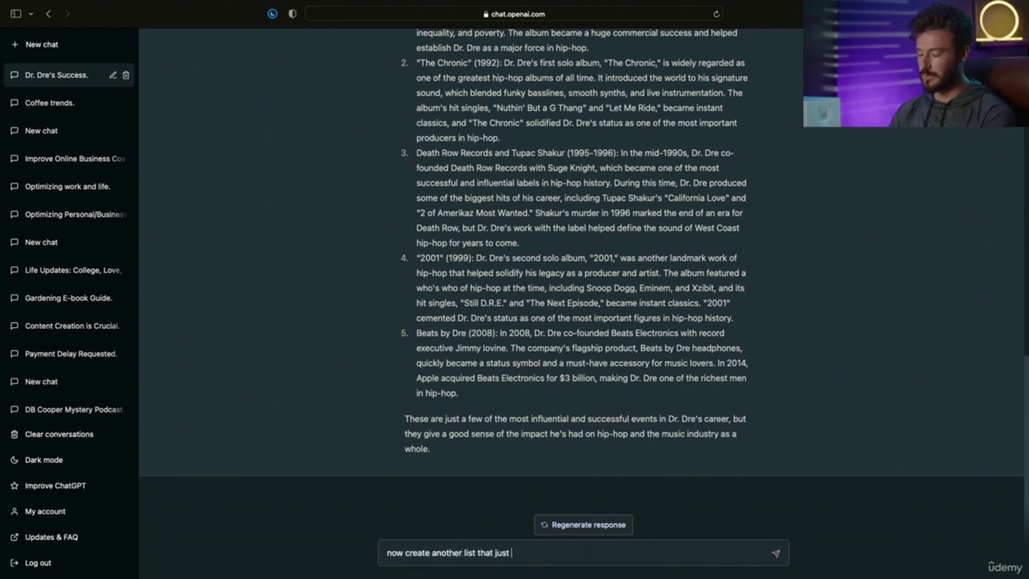
{"action": "type", "text": "shows his business related decisi"}
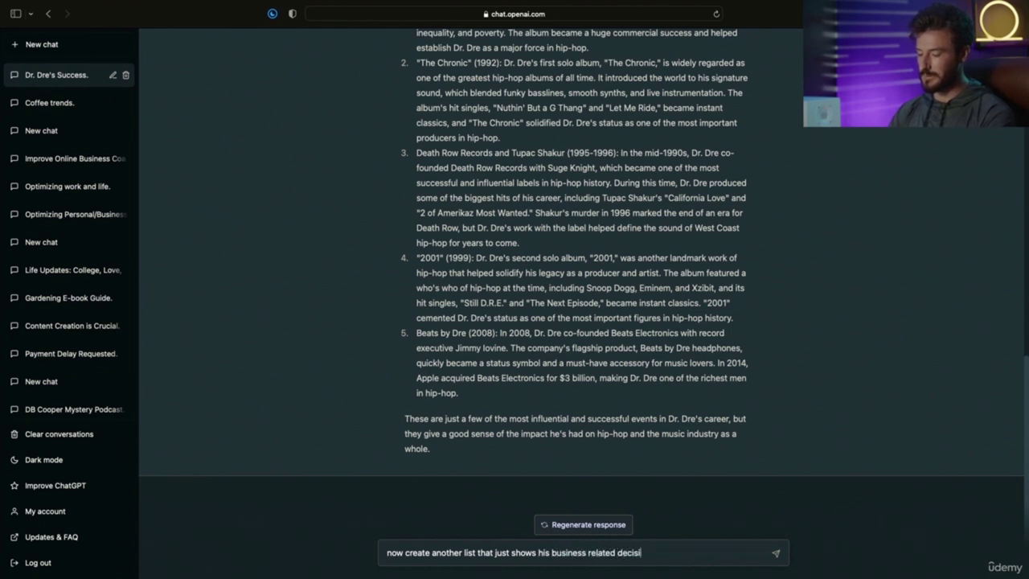
{"action": "type", "text": "ons that were a huge success"}
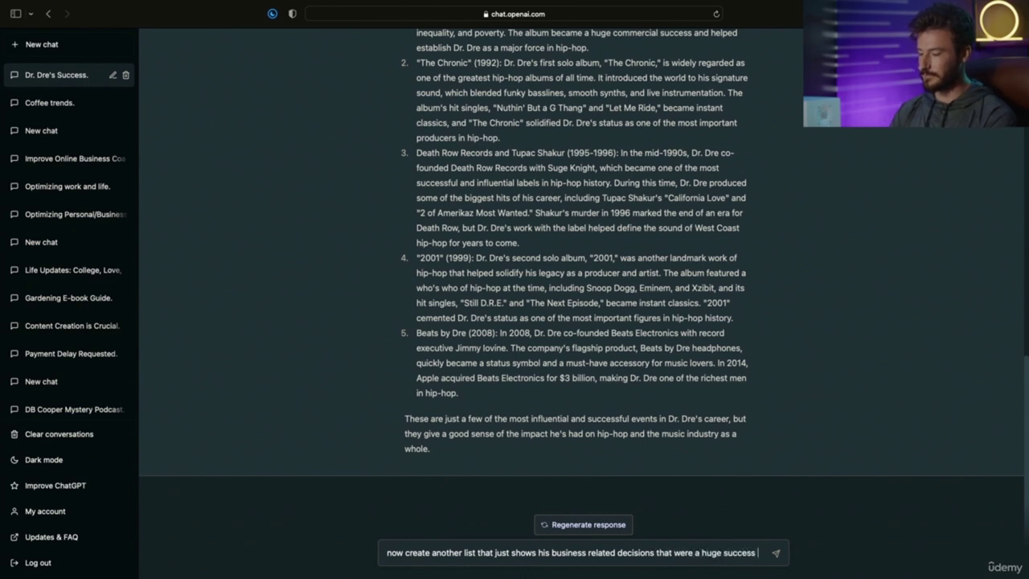
{"action": "key", "text": "Return"}
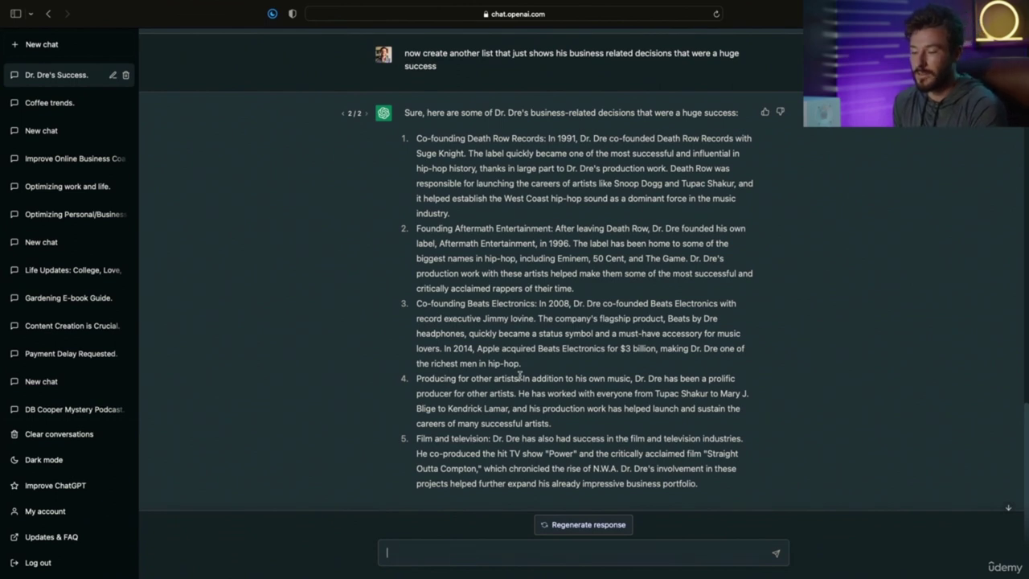
Step: Ask what main points of his success can be implemented by an up and coming music producer
{"action": "left_click", "coordinate": [430, 561]}
{"action": "type", "text": "What main points of his success can I implement as an up and coming music producer"}
{"action": "left_click_drag", "start_coordinate": [388, 555], "coordinate": [588, 558]}
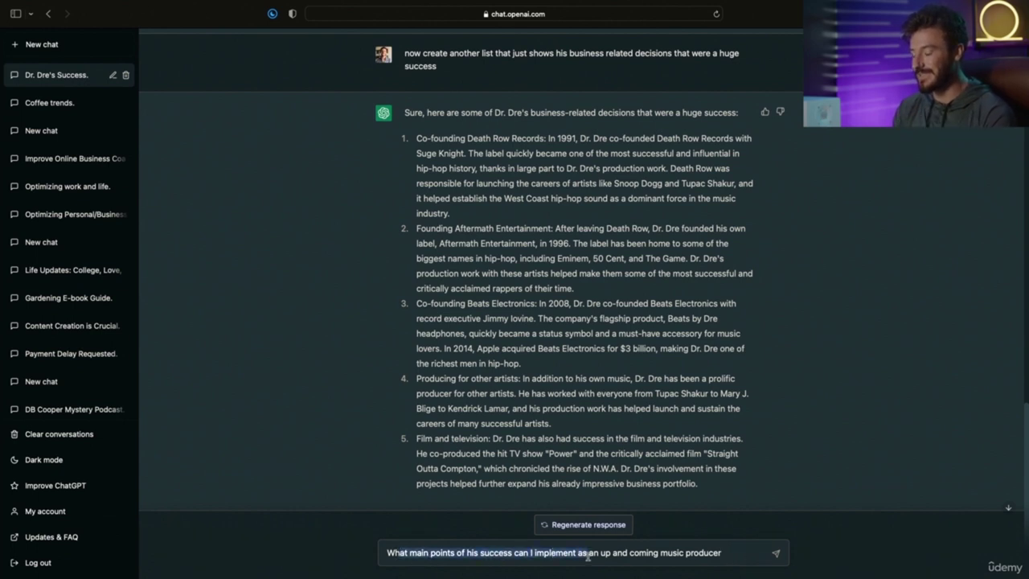
{"action": "left_click", "coordinate": [726, 553]}
{"action": "key", "text": "Return"}
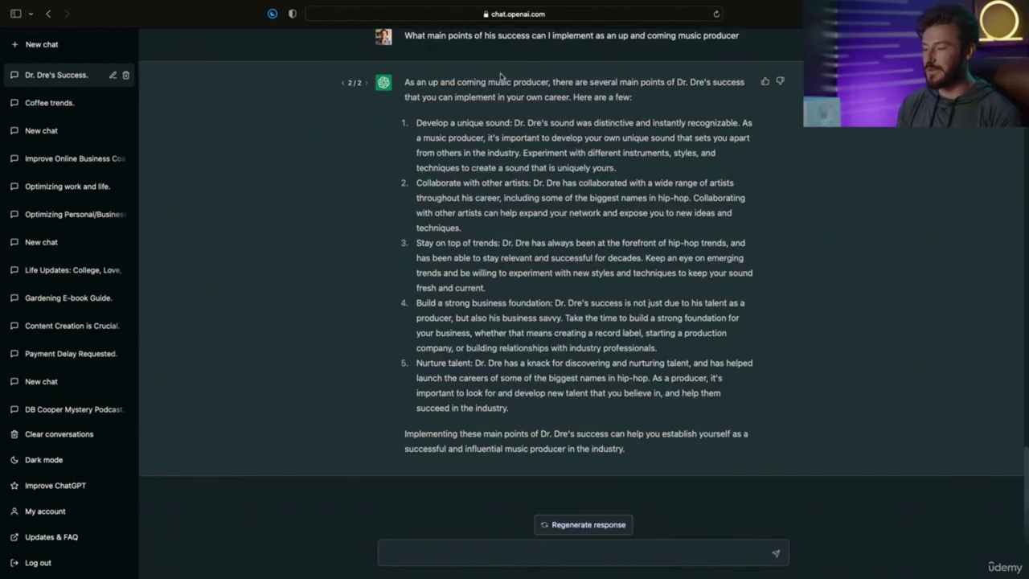
Step: Review the success points for a music producer, highlighting parts of the first four numbered points
{"action": "left_click_drag", "start_coordinate": [415, 123], "coordinate": [678, 230]}
{"action": "left_click", "coordinate": [496, 134]}
{"action": "left_click_drag", "start_coordinate": [433, 184], "coordinate": [537, 198]}
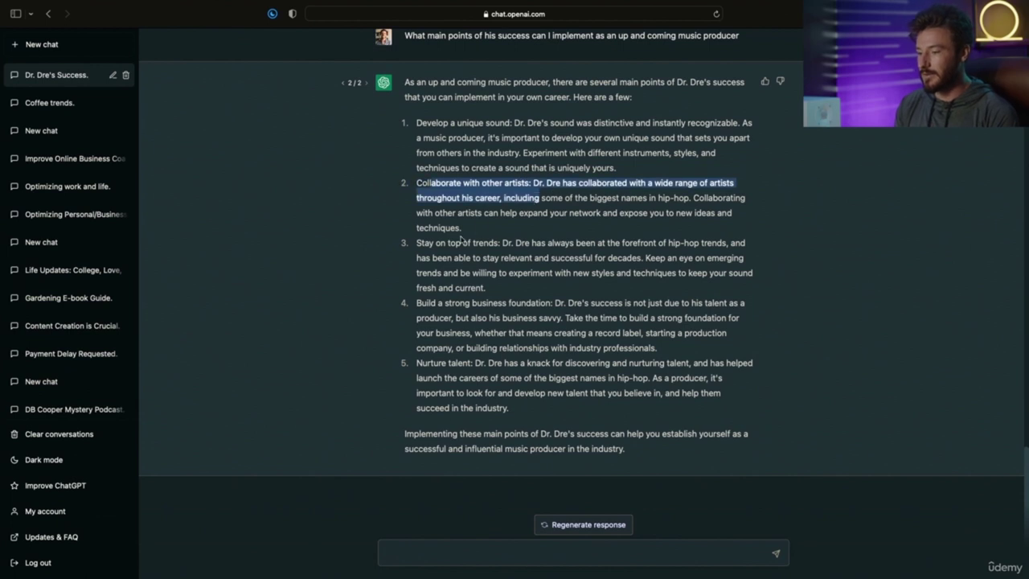
{"action": "left_click_drag", "start_coordinate": [434, 243], "coordinate": [505, 251]}
{"action": "left_click_drag", "start_coordinate": [447, 303], "coordinate": [552, 304]}
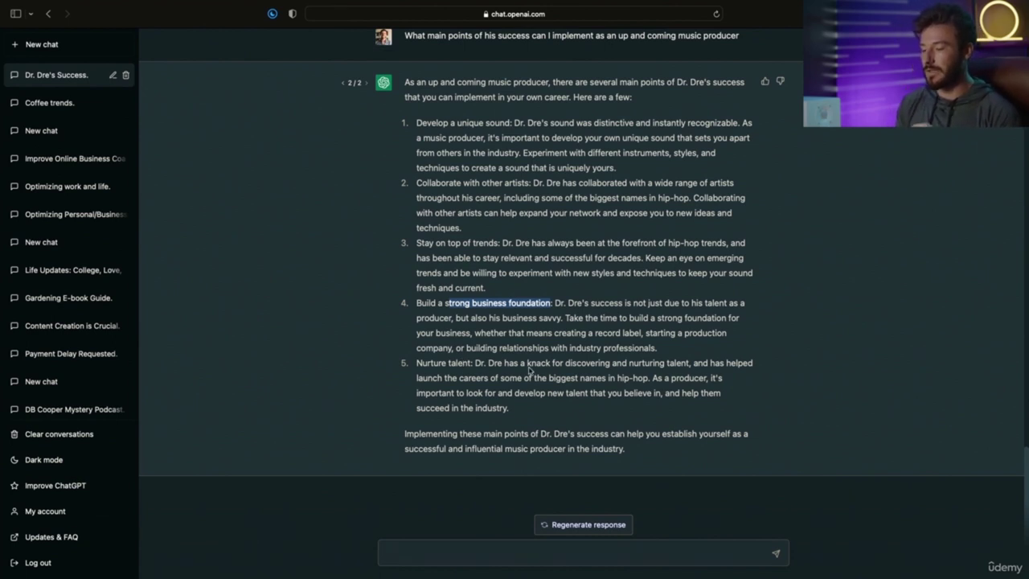
Step: Request a weekly schedule outlining what to do each day and at what time of day to implement the 5 steps outlined above
{"action": "left_click", "coordinate": [432, 553]}
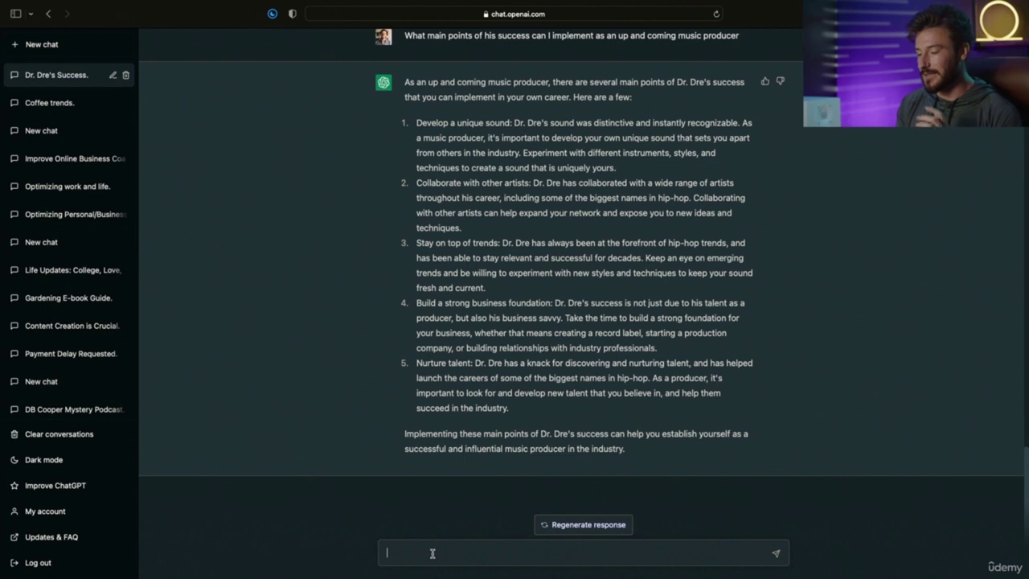
{"action": "type", "text": "Create a weekly schedule that outlines what I should do each day and at what time of day in order to implement the 5 steps you outlined above"}
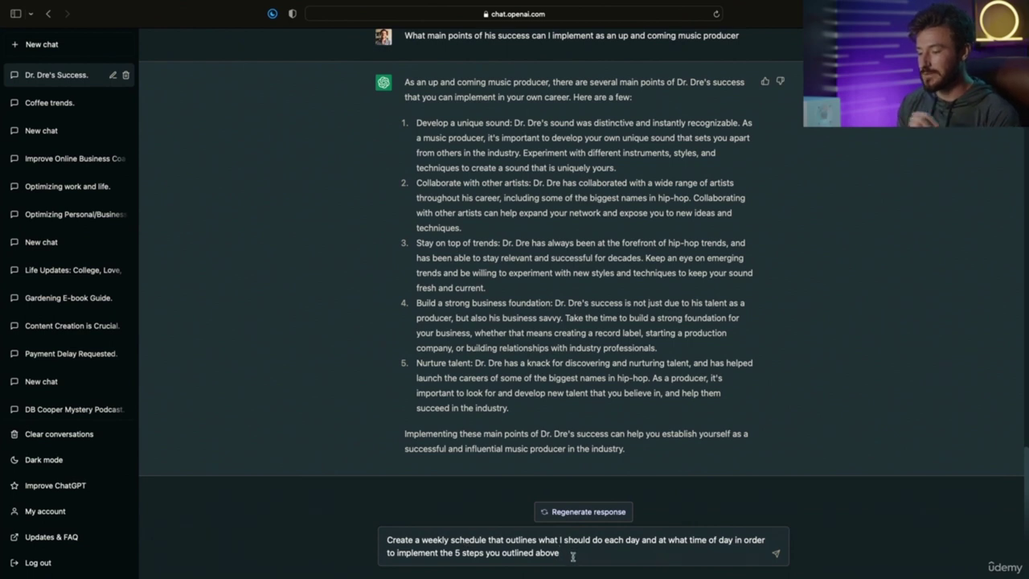
{"action": "key", "text": "Return"}
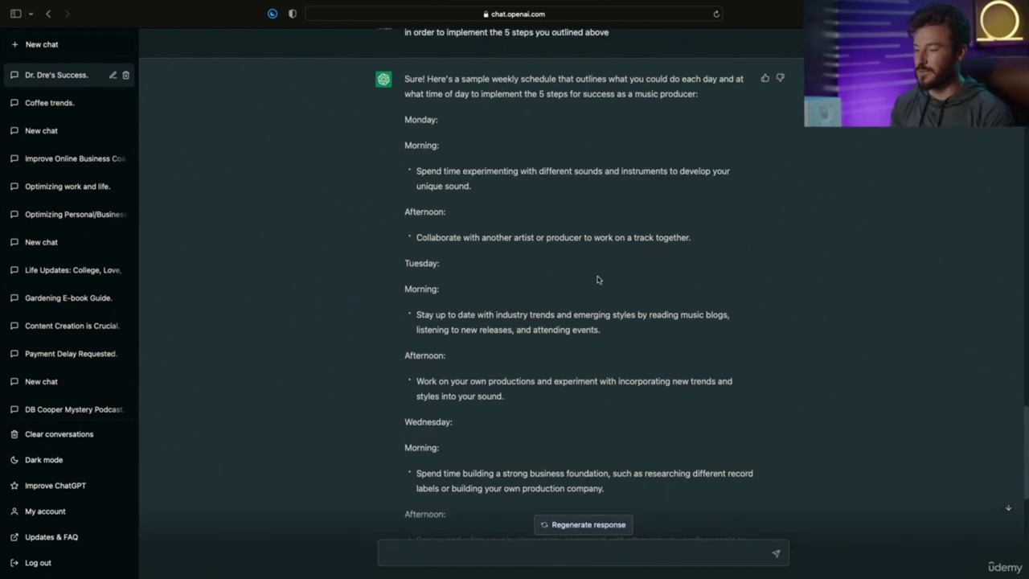
Step: Read through the weekly schedule's morning and afternoon tasks from Monday to Thursday
{"action": "scroll", "coordinate": [538, 235], "scroll_direction": "down", "scroll_amount": 1}
{"action": "scroll", "coordinate": [533, 233], "scroll_direction": "down", "scroll_amount": 1}
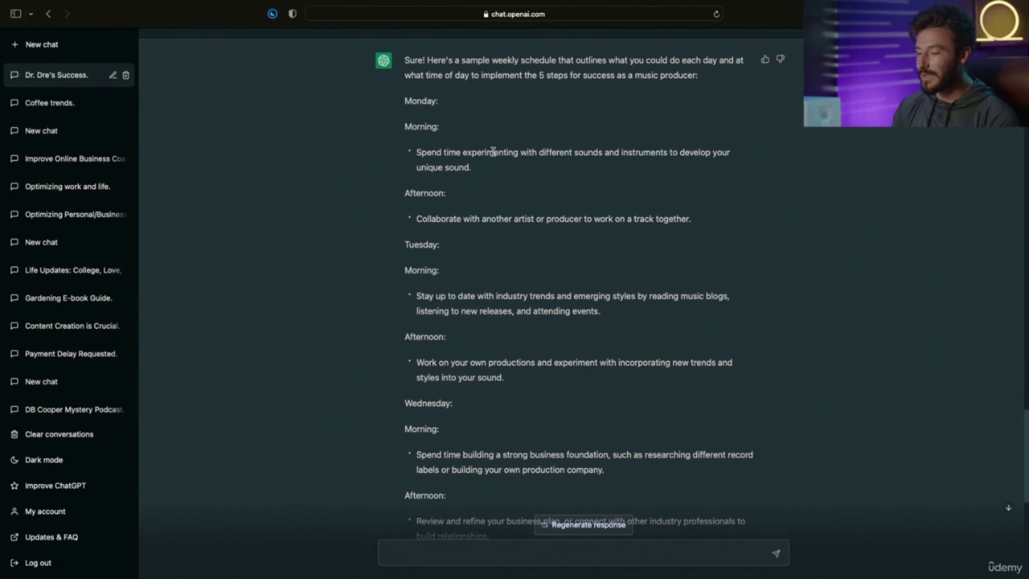
{"action": "scroll", "coordinate": [528, 213], "scroll_direction": "down", "scroll_amount": 2}
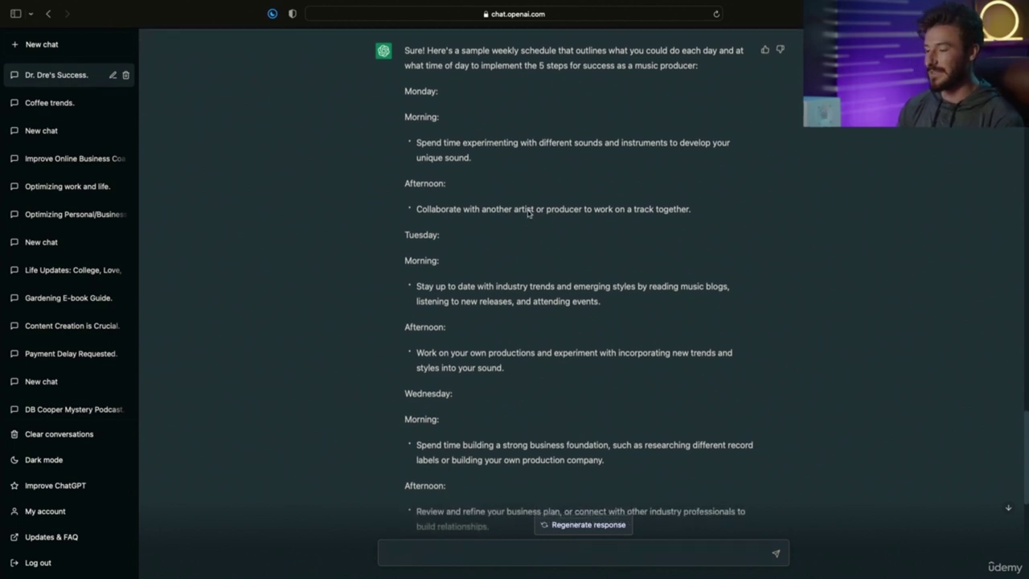
{"action": "scroll", "coordinate": [528, 213], "scroll_direction": "down", "scroll_amount": 2}
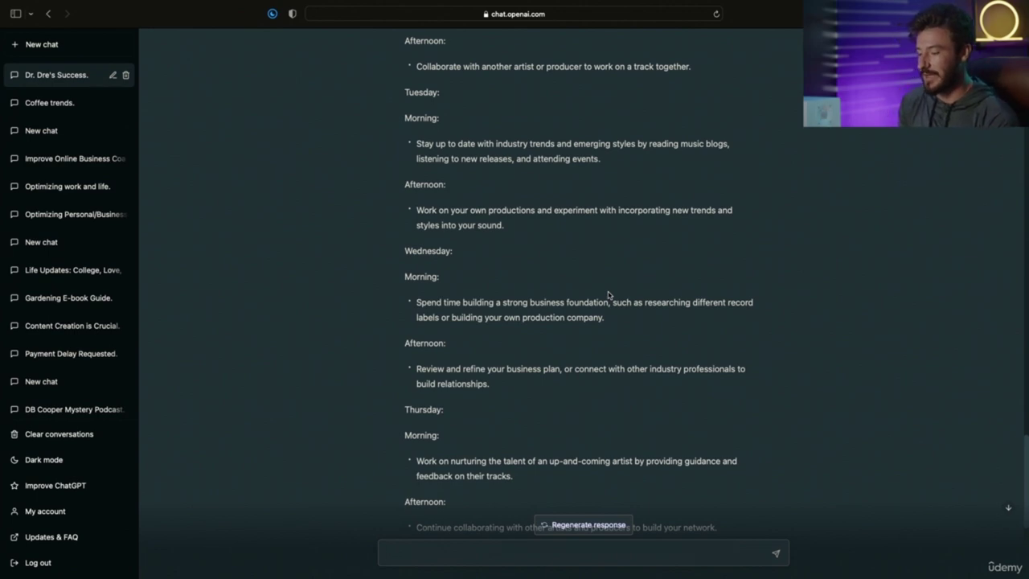
{"action": "scroll", "coordinate": [608, 294], "scroll_direction": "up", "scroll_amount": 5}
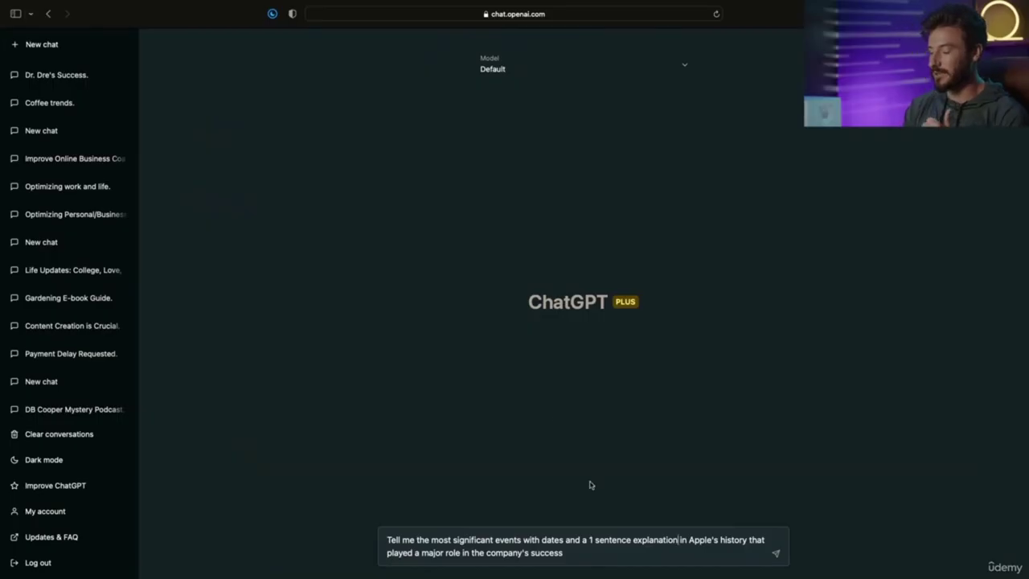
Step: Submit the prompt for the most significant events in Apple's history, with dates and a 1 sentence explanation, that played a major role in its success
{"action": "left_click", "coordinate": [579, 552]}
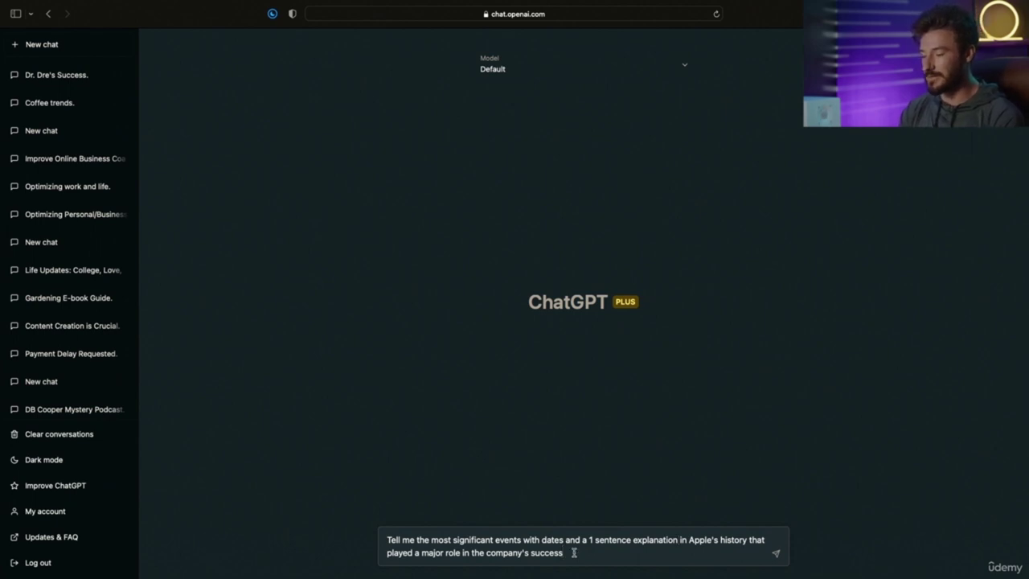
{"action": "left_click_drag", "start_coordinate": [387, 541], "coordinate": [731, 543]}
{"action": "left_click", "coordinate": [588, 555]}
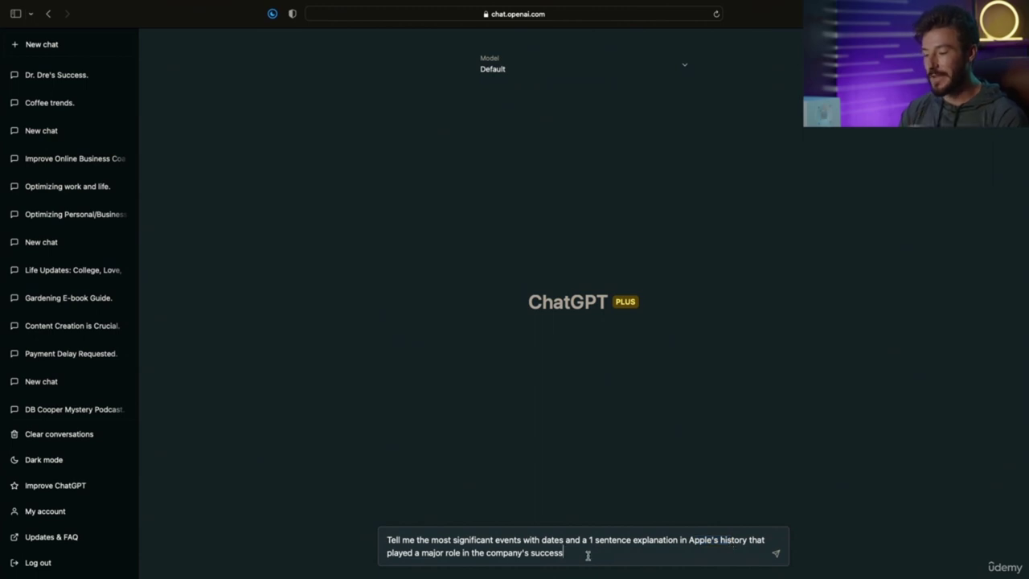
{"action": "key", "text": "Return"}
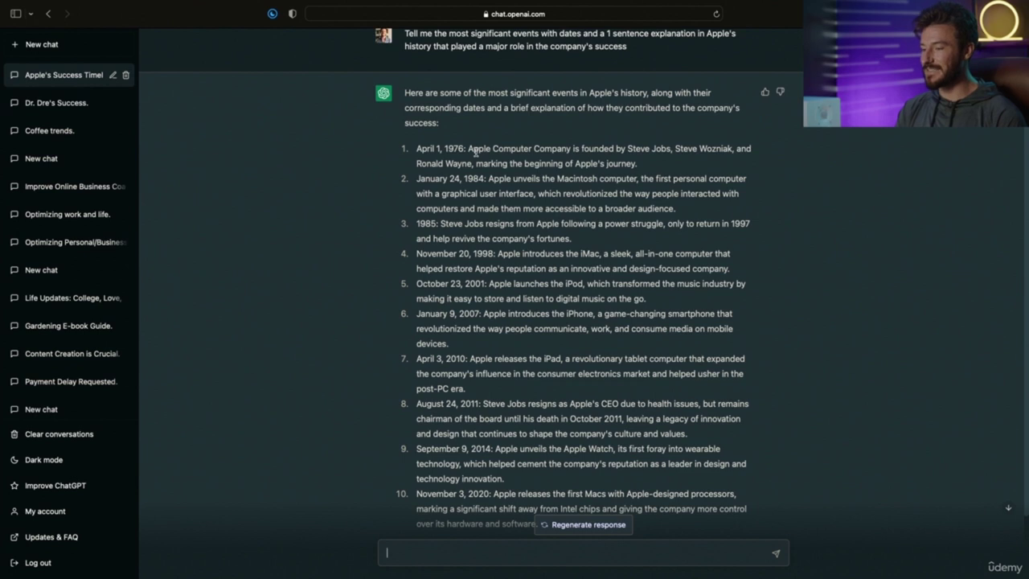
Step: Read through the Apple history timeline, highlighting the key phrase in each of the ten dated events
{"action": "left_click_drag", "start_coordinate": [472, 150], "coordinate": [626, 150]}
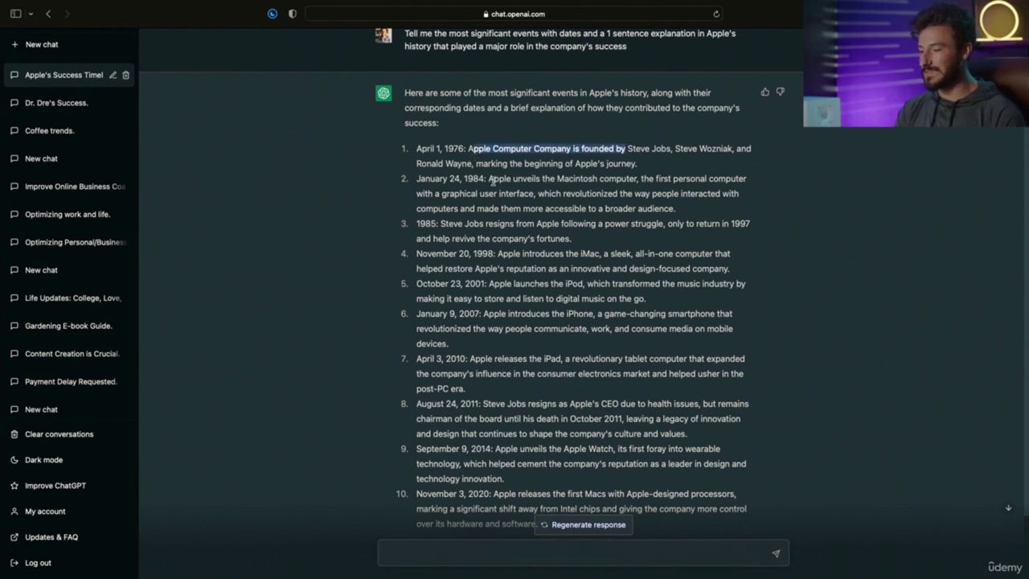
{"action": "left_click_drag", "start_coordinate": [488, 179], "coordinate": [635, 179]}
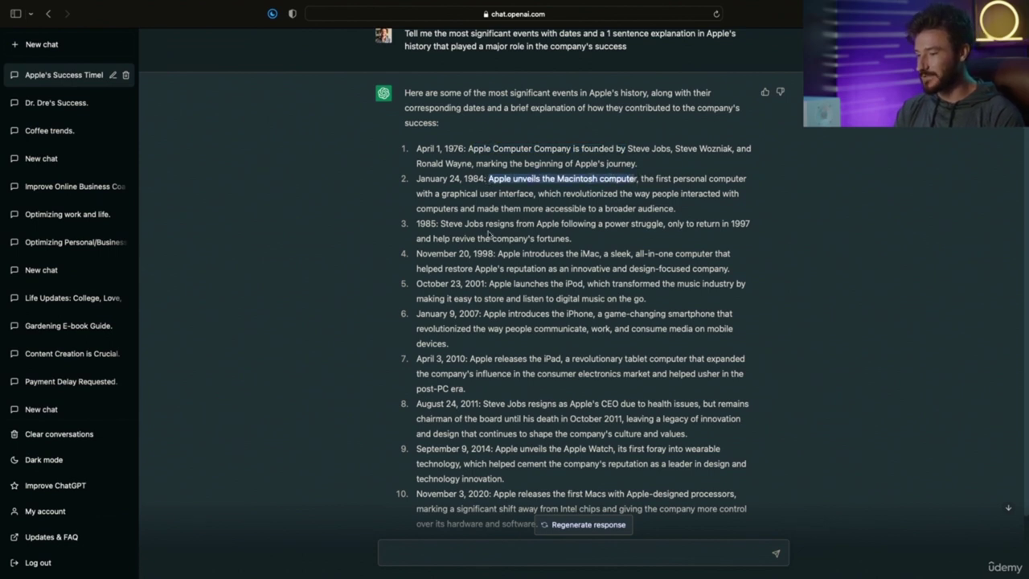
{"action": "left_click", "coordinate": [450, 225]}
{"action": "left_click_drag", "start_coordinate": [451, 225], "coordinate": [572, 225]}
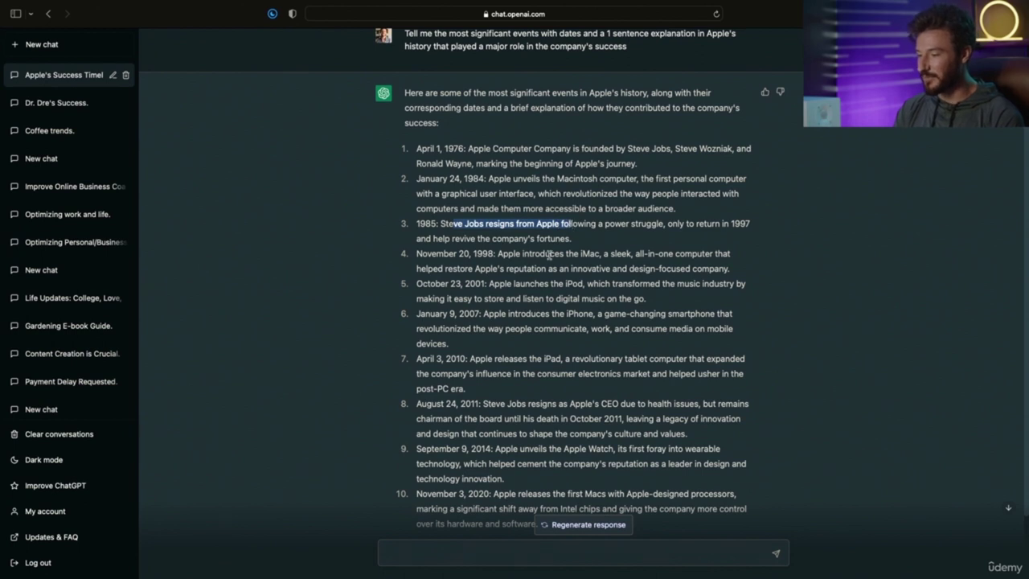
{"action": "left_click_drag", "start_coordinate": [496, 254], "coordinate": [596, 254]}
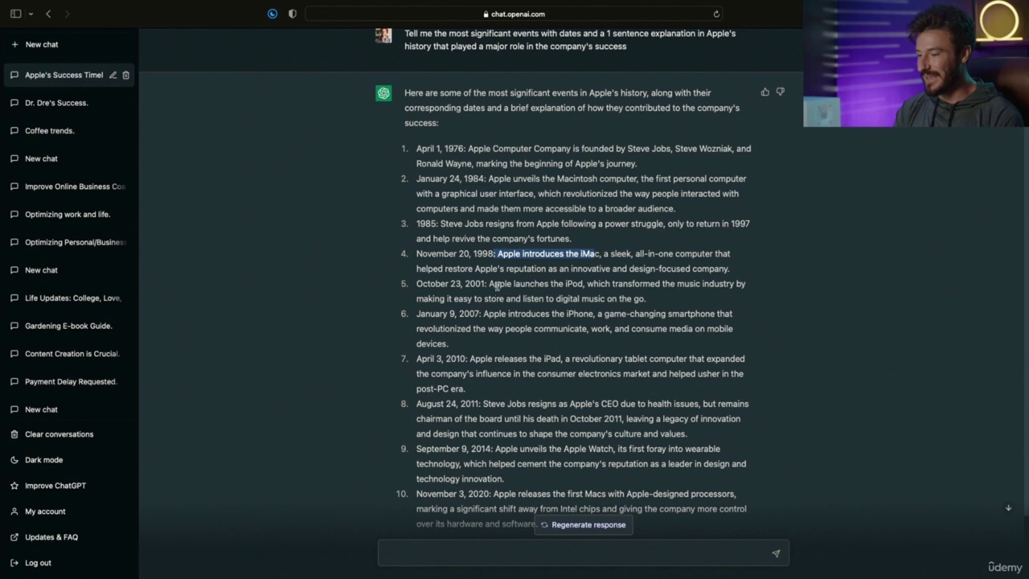
{"action": "left_click_drag", "start_coordinate": [489, 284], "coordinate": [584, 284]}
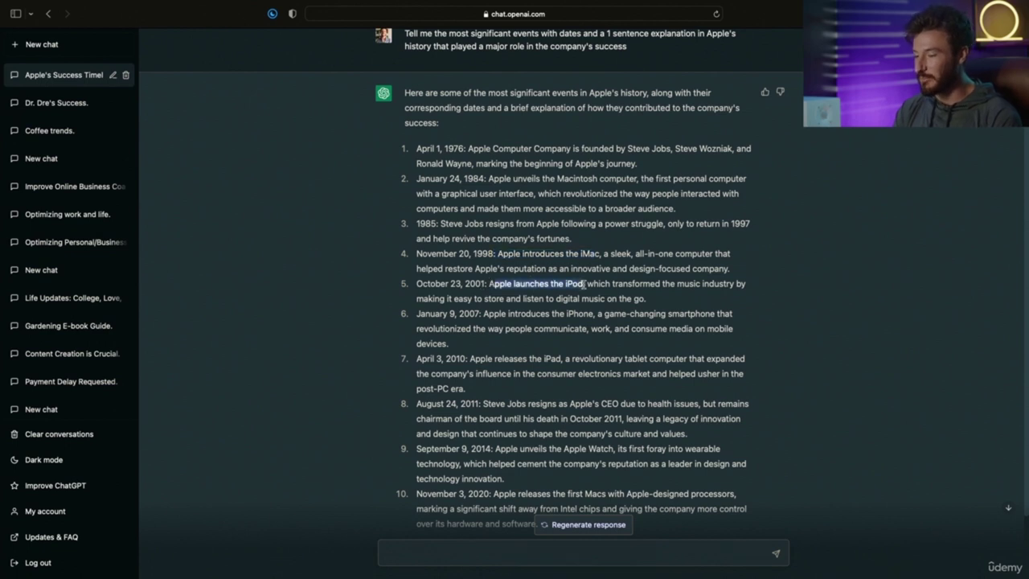
{"action": "left_click_drag", "start_coordinate": [459, 314], "coordinate": [593, 316]}
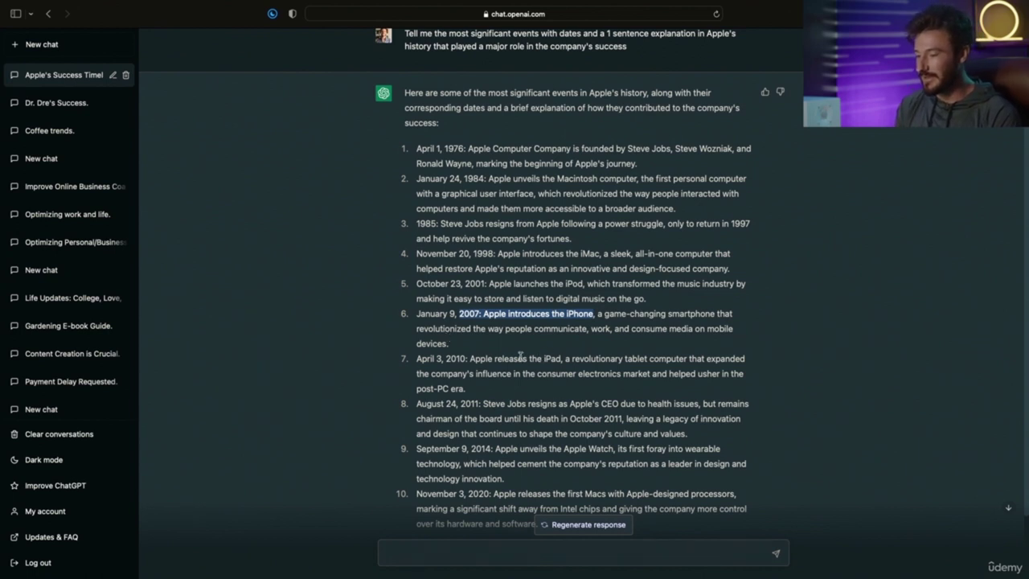
{"action": "scroll", "coordinate": [523, 358], "scroll_direction": "down", "scroll_amount": 1}
{"action": "left_click_drag", "start_coordinate": [480, 350], "coordinate": [563, 351]}
{"action": "left_click_drag", "start_coordinate": [483, 395], "coordinate": [622, 394]}
{"action": "left_click_drag", "start_coordinate": [504, 439], "coordinate": [616, 439]}
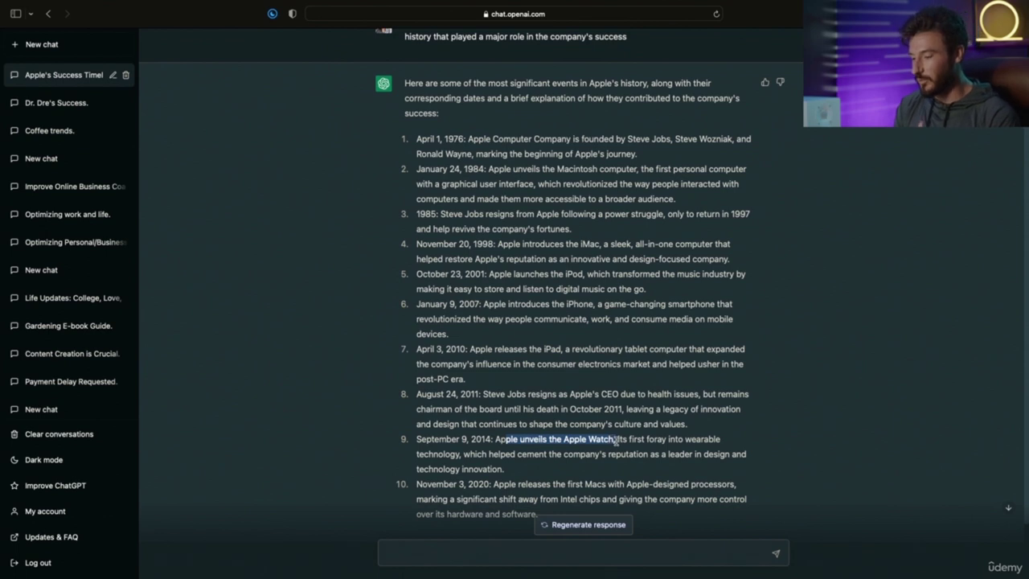
{"action": "scroll", "coordinate": [554, 478], "scroll_direction": "down", "scroll_amount": 3}
{"action": "left_click_drag", "start_coordinate": [484, 418], "coordinate": [643, 433]}
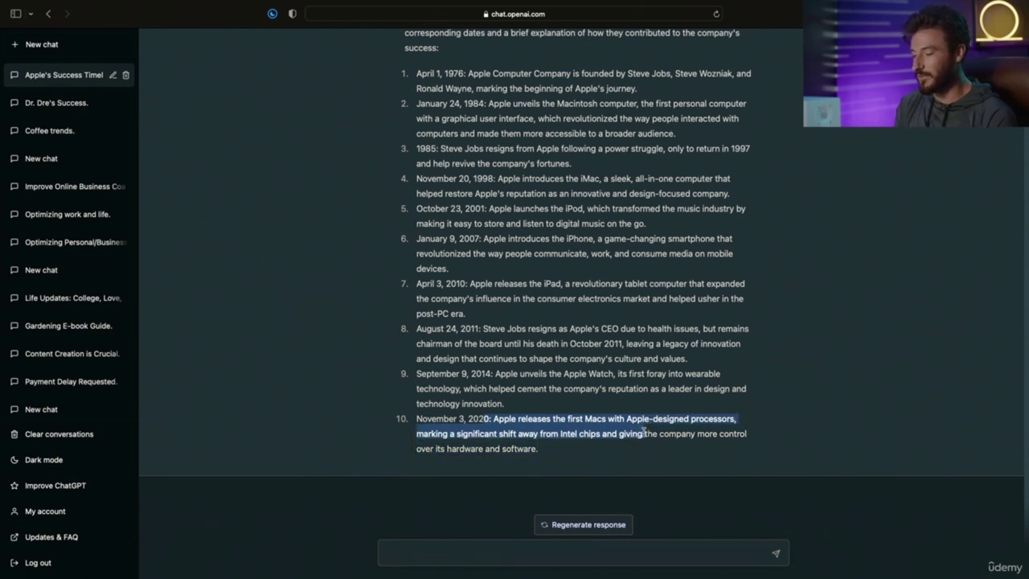
{"action": "scroll", "coordinate": [573, 414], "scroll_direction": "up", "scroll_amount": 1}
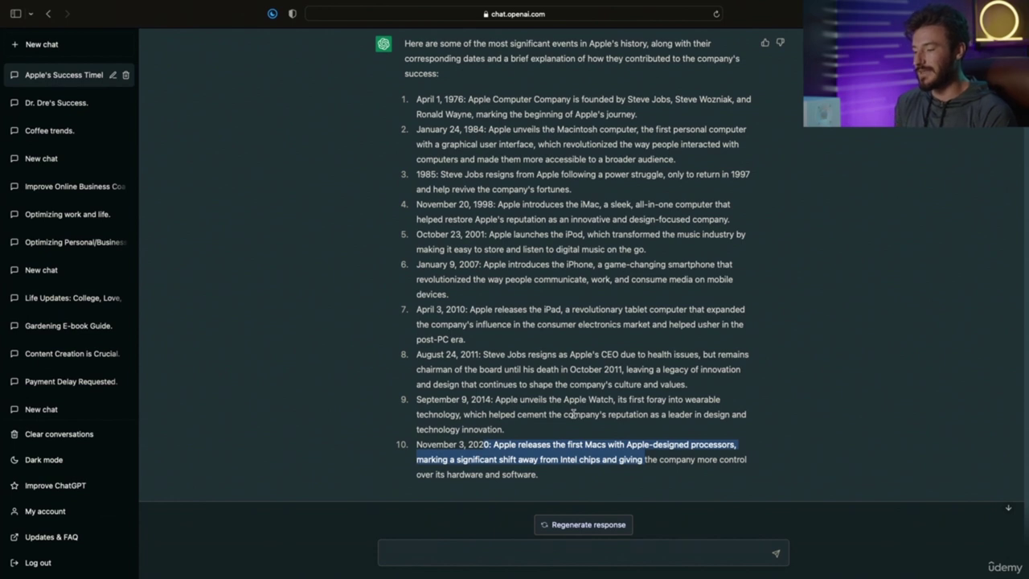
Step: Ask how Apple was able to innovate computer software and technology so effectively
{"action": "left_click", "coordinate": [514, 547]}
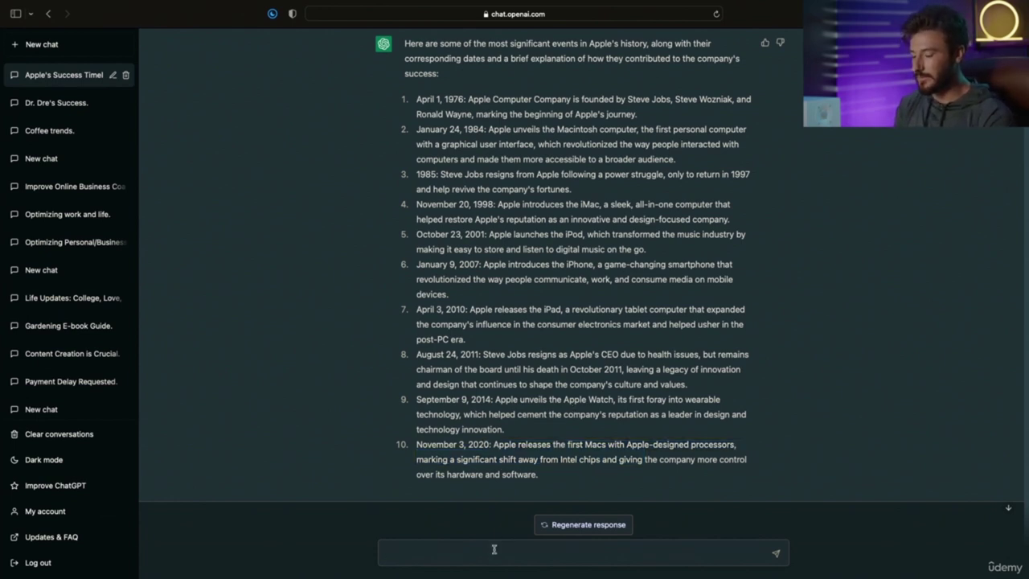
{"action": "type", "text": "How was apple able to innovate computer software and technology so effectively"}
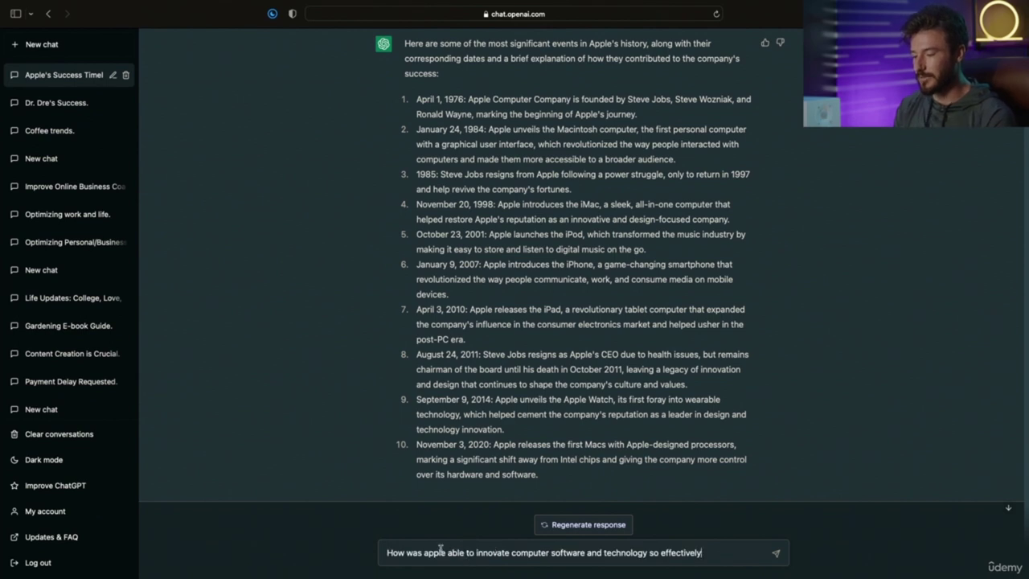
{"action": "left_click_drag", "start_coordinate": [405, 556], "coordinate": [537, 555]}
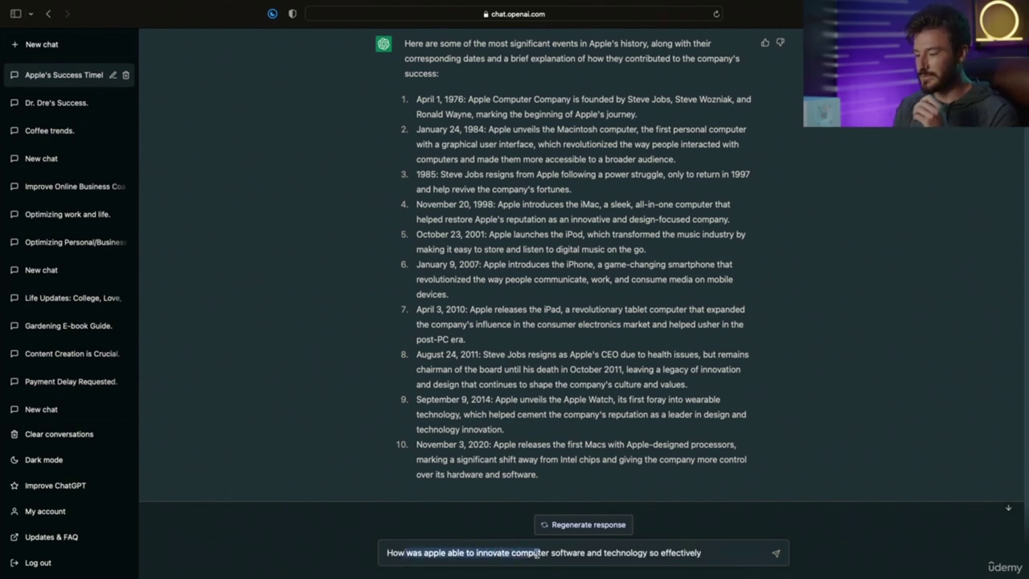
{"action": "left_click", "coordinate": [711, 556]}
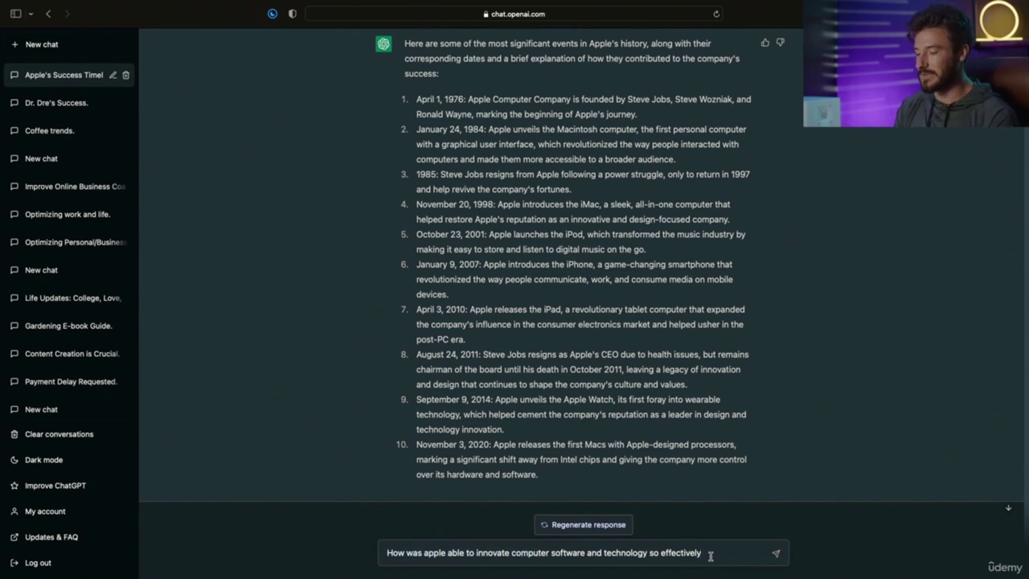
{"action": "key", "text": "Return"}
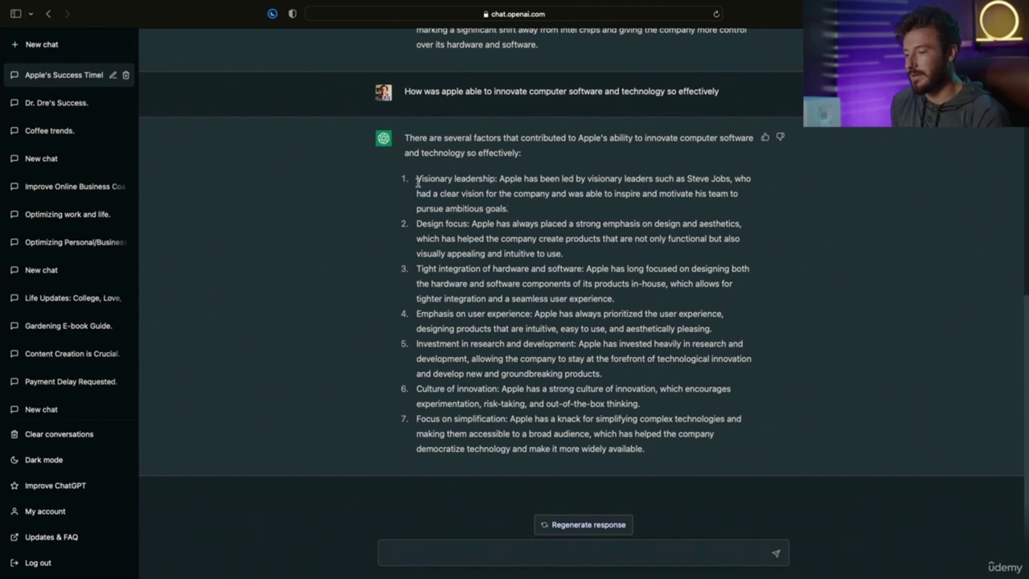
Step: Read through the seven factors behind Apple's innovation, highlighting the heading phrases and finally the whole answer
{"action": "left_click_drag", "start_coordinate": [416, 182], "coordinate": [522, 182]}
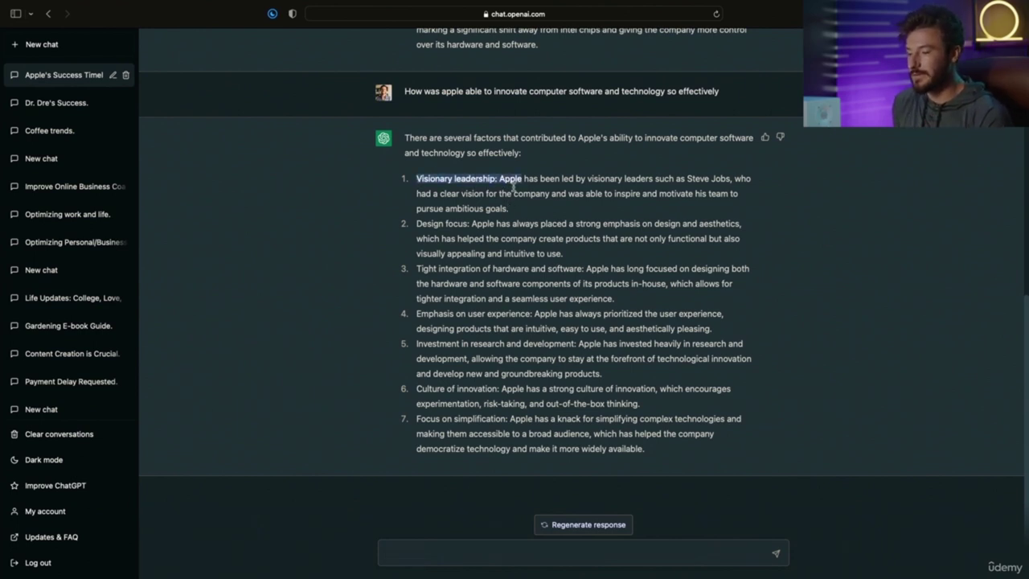
{"action": "left_click_drag", "start_coordinate": [427, 225], "coordinate": [503, 225]}
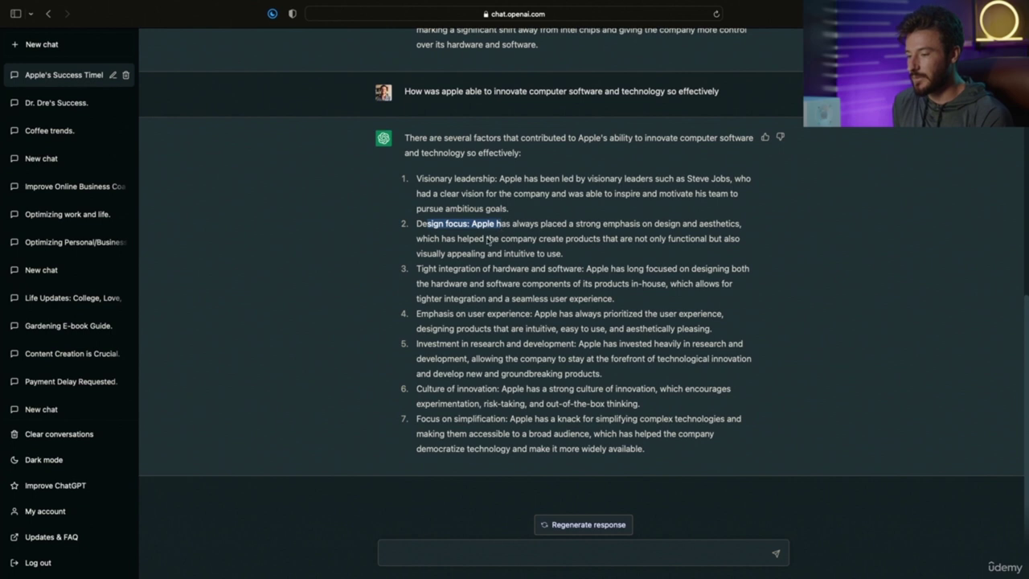
{"action": "left_click", "coordinate": [447, 268]}
{"action": "left_click_drag", "start_coordinate": [447, 269], "coordinate": [582, 270]}
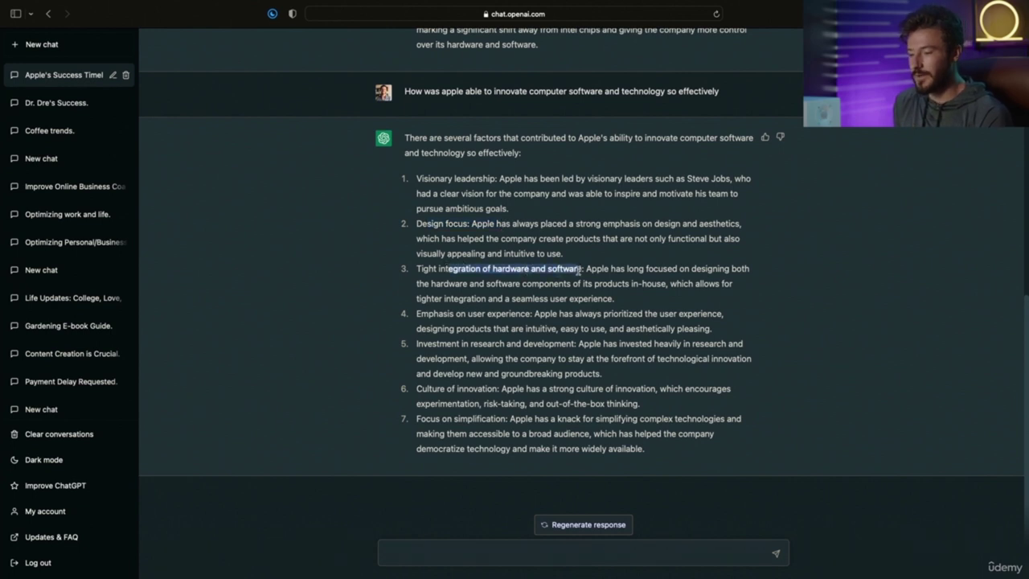
{"action": "left_click_drag", "start_coordinate": [443, 314], "coordinate": [533, 314]}
{"action": "left_click_drag", "start_coordinate": [460, 344], "coordinate": [576, 344]}
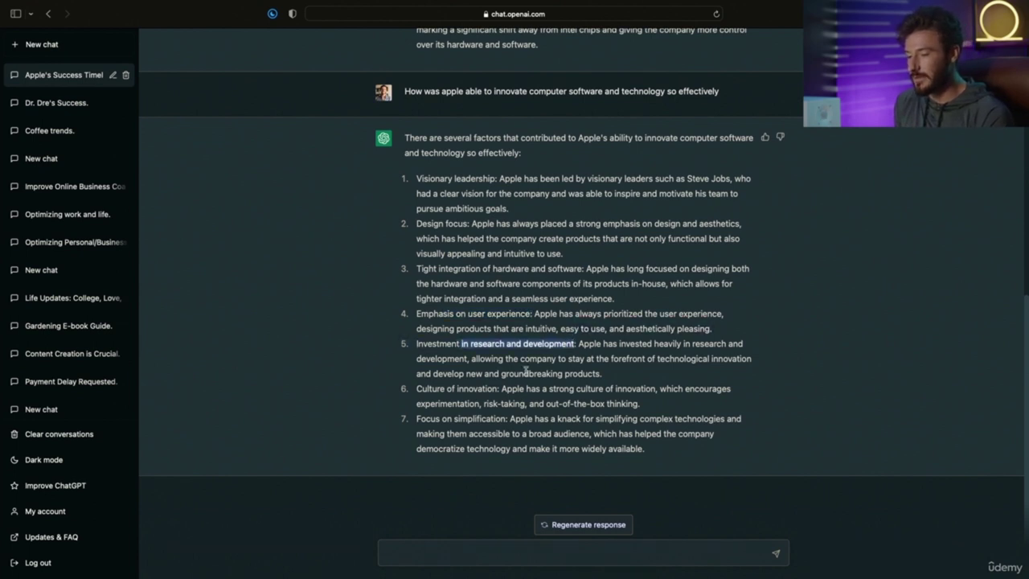
{"action": "left_click_drag", "start_coordinate": [447, 388], "coordinate": [486, 388]}
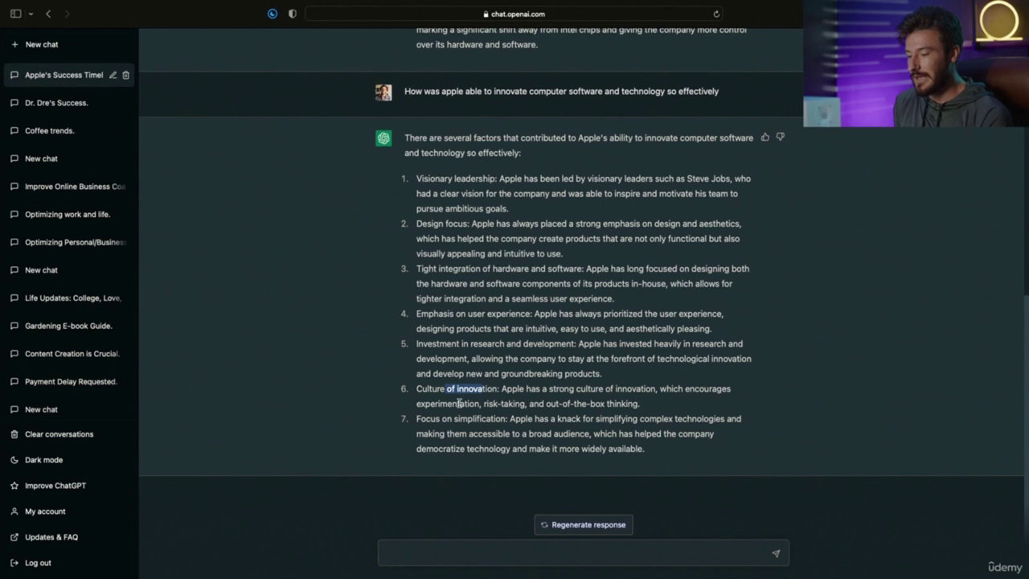
{"action": "left_click_drag", "start_coordinate": [452, 418], "coordinate": [576, 417]}
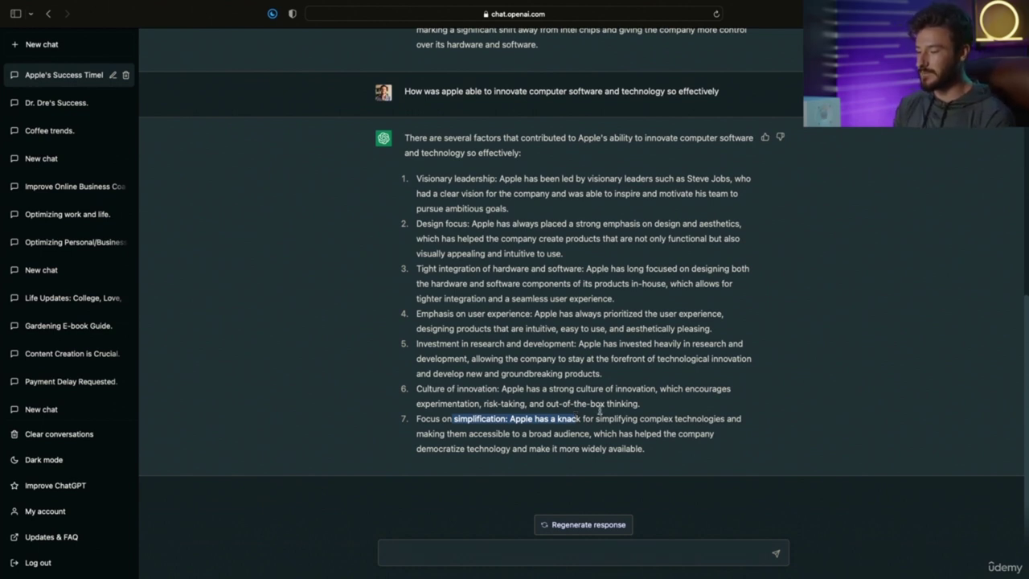
{"action": "left_click_drag", "start_coordinate": [664, 452], "coordinate": [397, 167]}
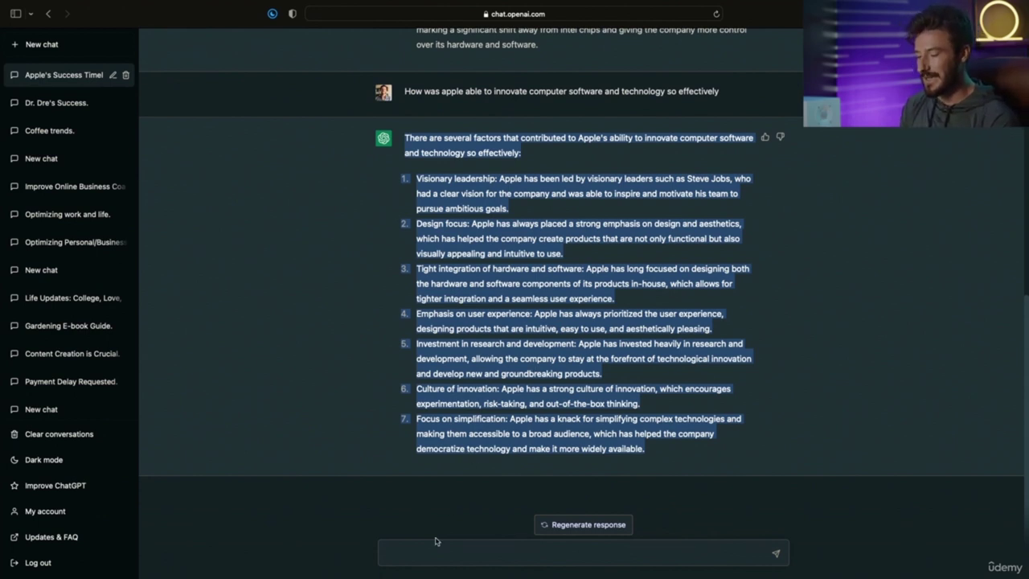
Step: In a new chat, request a summary of the American Civil War in 6 concise paragraphs with as many dates and events as possible
{"action": "left_click", "coordinate": [48, 46]}
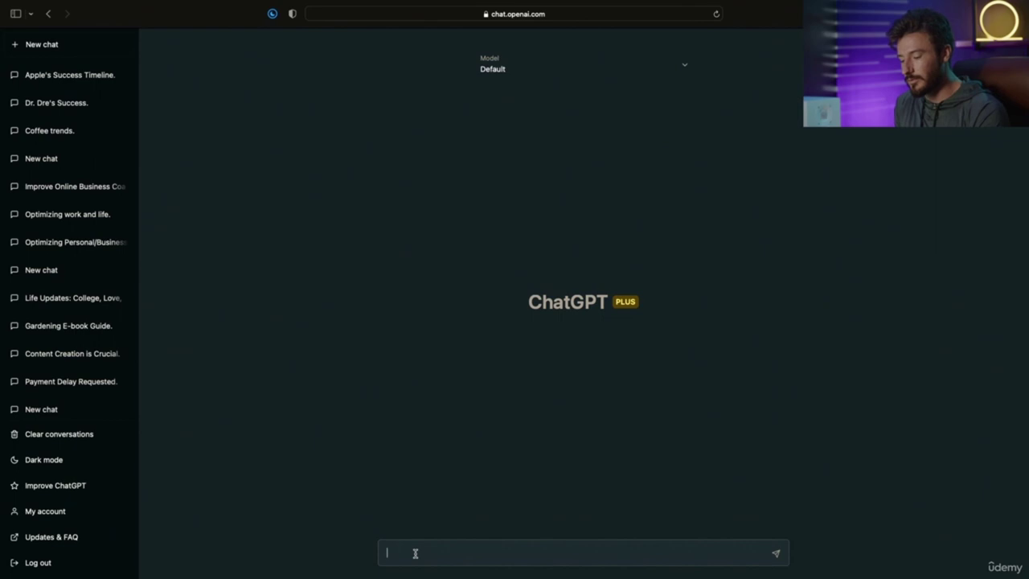
{"action": "type", "text": "tell me in 6 consise paragraphs, a summary of the american civil war and include as many dates and events as possible"}
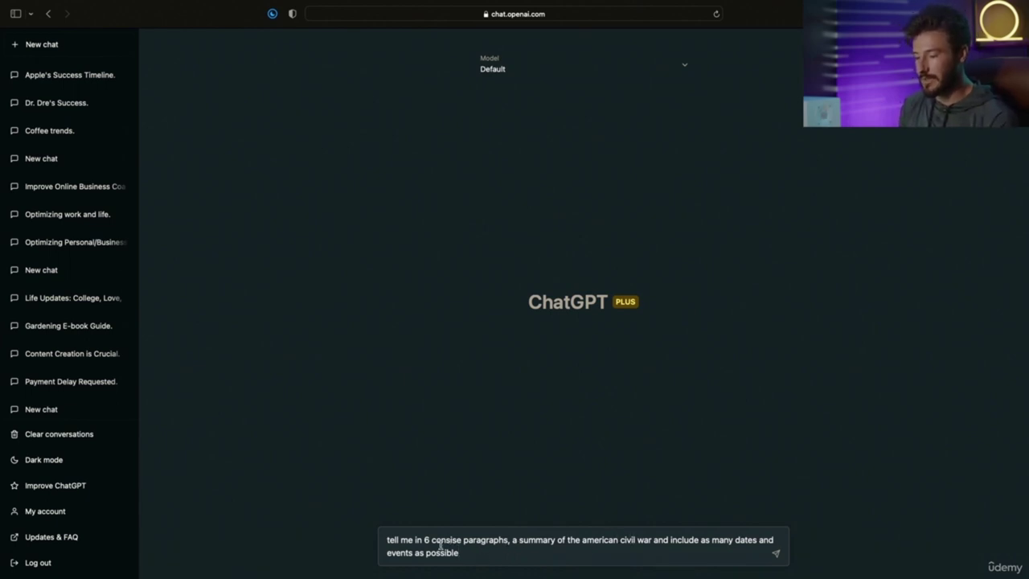
{"action": "key", "text": "Return"}
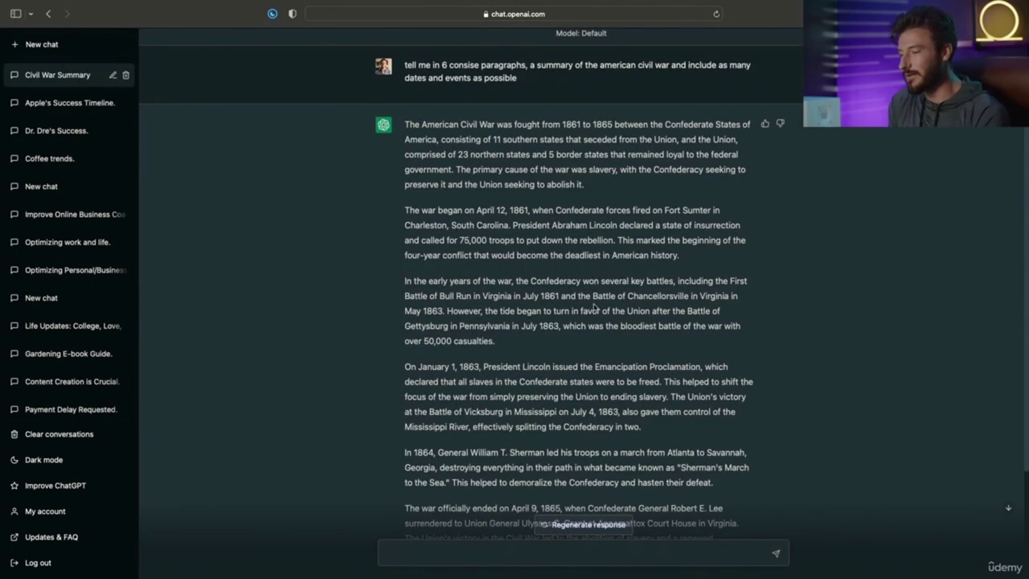
Step: Ask for the Civil War summary to be converted into a bulleted list of events by date in chronological order
{"action": "scroll", "coordinate": [595, 308], "scroll_direction": "down", "scroll_amount": 2}
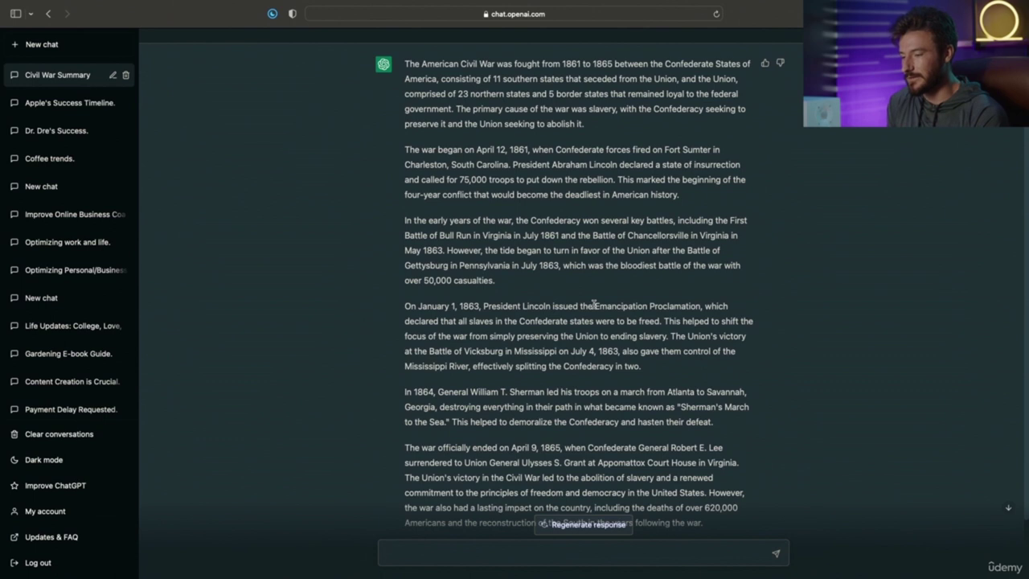
{"action": "scroll", "coordinate": [593, 304], "scroll_direction": "down", "scroll_amount": 2}
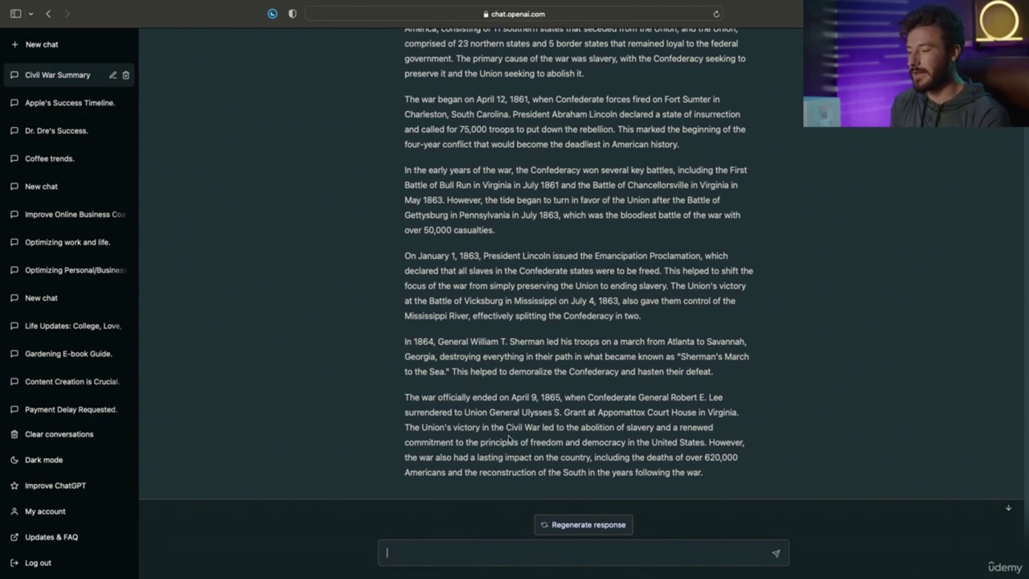
{"action": "type", "text": "great now convert this into a bulleted list of events by date in chronological order"}
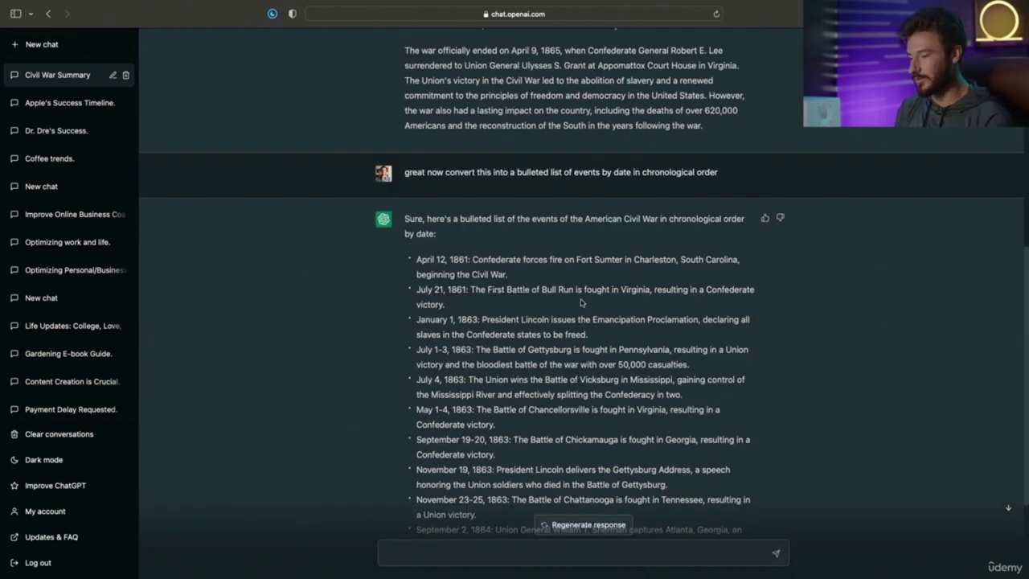
Step: Pick out the Battle of Gettysburg in the bulleted list and ask for a detailed summary of it
{"action": "scroll", "coordinate": [509, 347], "scroll_direction": "down", "scroll_amount": 2}
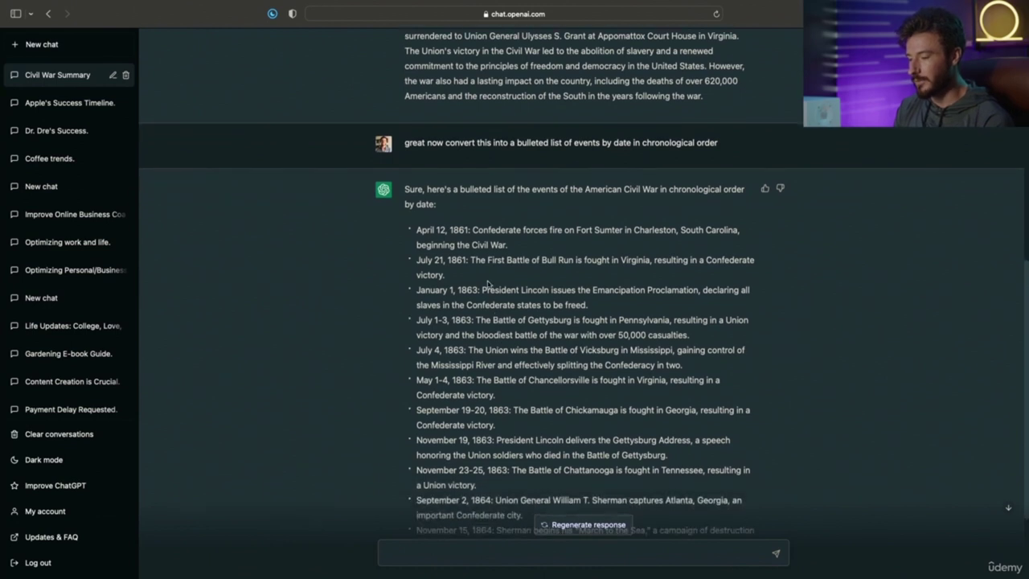
{"action": "scroll", "coordinate": [488, 283], "scroll_direction": "down", "scroll_amount": 1}
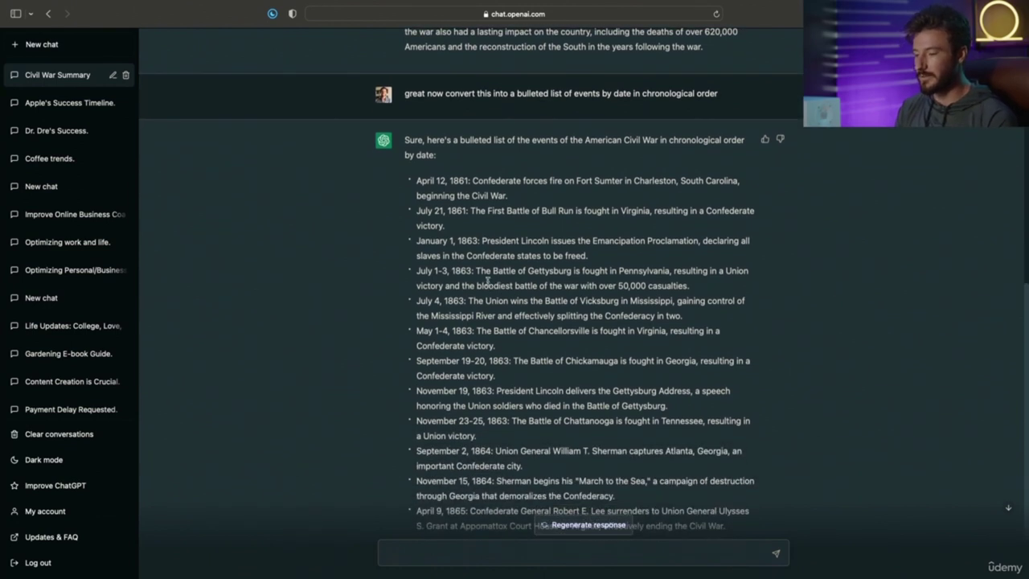
{"action": "left_click_drag", "start_coordinate": [475, 271], "coordinate": [668, 271]}
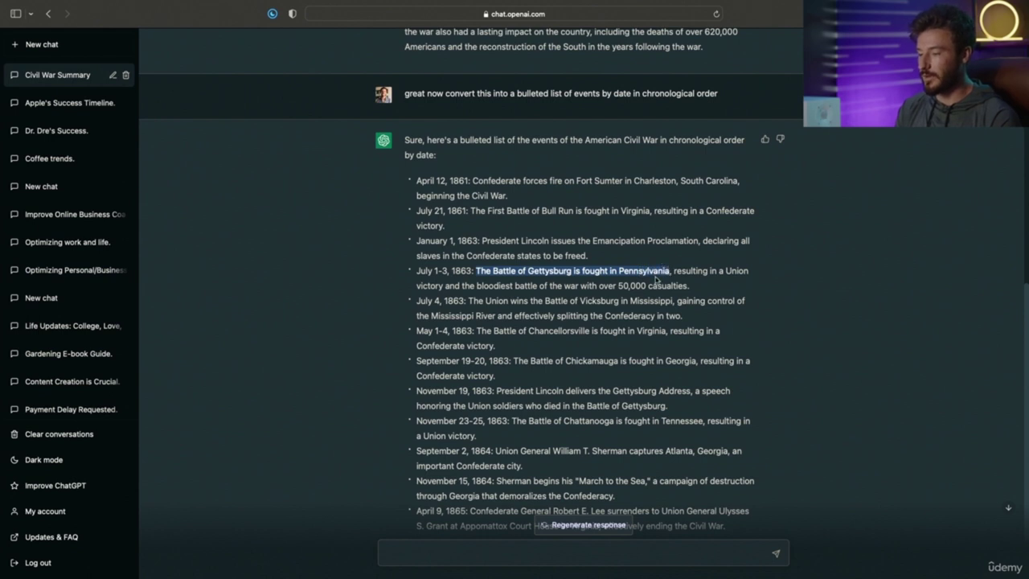
{"action": "left_click", "coordinate": [424, 546]}
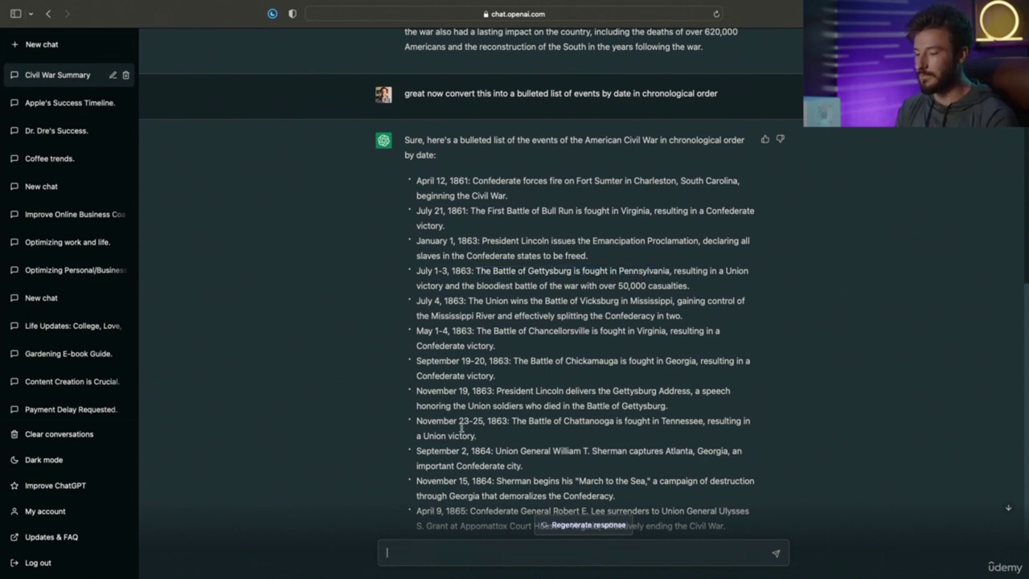
{"action": "type", "text": "can you give me a detailed summary fo the"}
{"action": "type", "text": "The Battle of Gettysburg"}
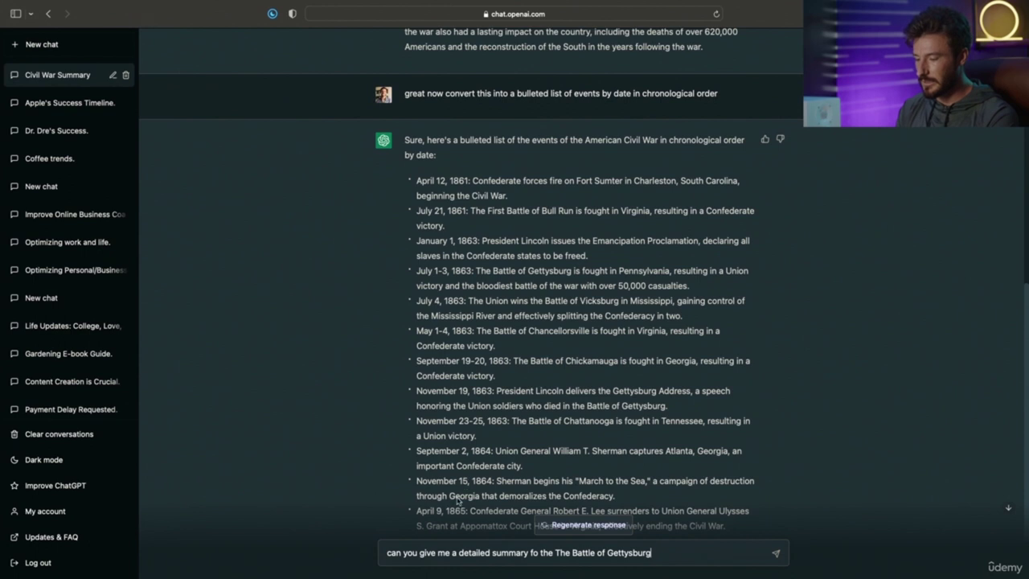
{"action": "left_click_drag", "start_coordinate": [406, 553], "coordinate": [595, 552]}
{"action": "left_click", "coordinate": [680, 552]}
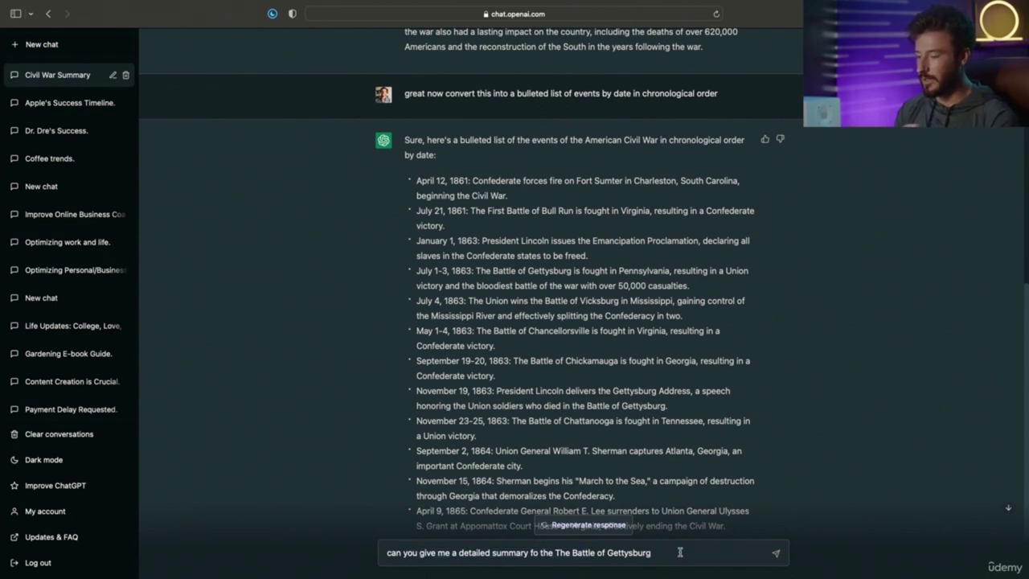
{"action": "key", "text": "Return"}
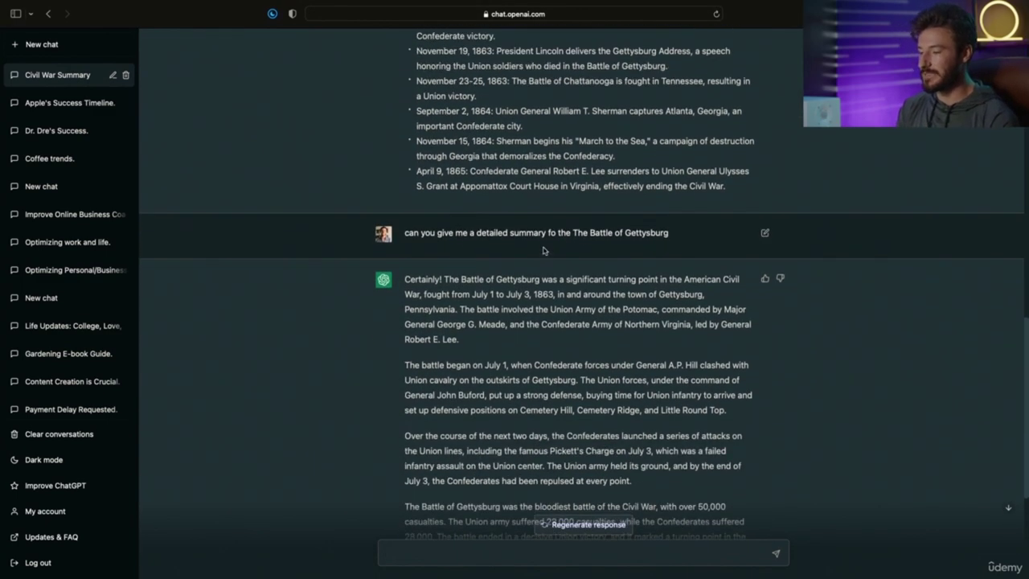
Step: Review the Civil War conversation from the first prompt through the bulleted list to the end of the Gettysburg summary
{"action": "scroll", "coordinate": [542, 251], "scroll_direction": "up", "scroll_amount": 20}
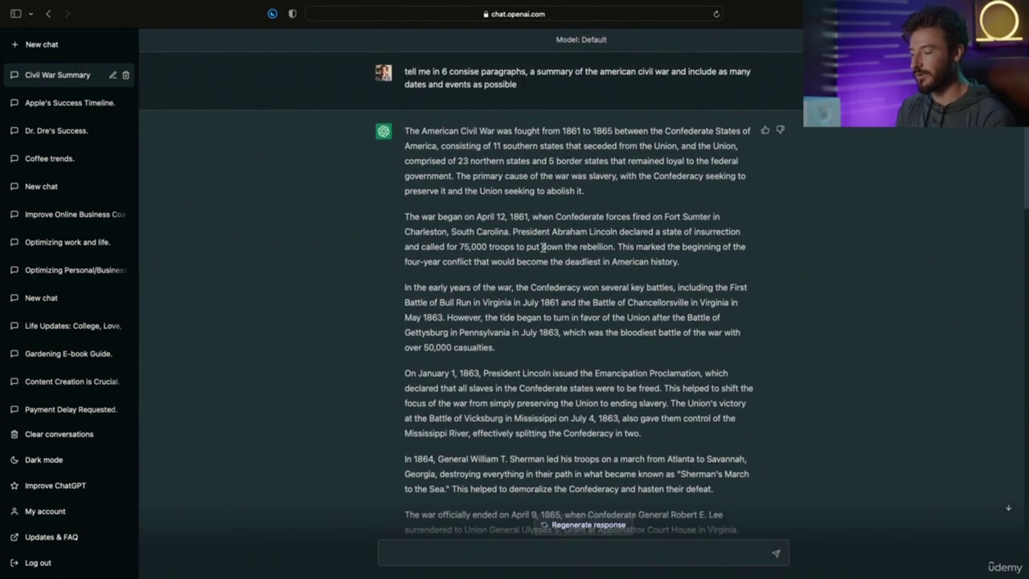
{"action": "scroll", "coordinate": [542, 248], "scroll_direction": "down", "scroll_amount": 10}
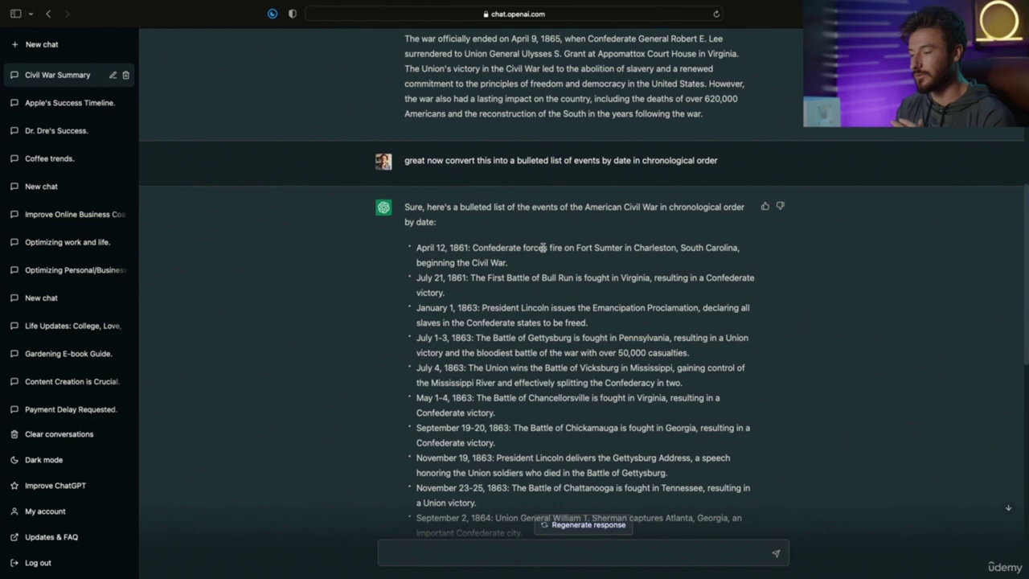
{"action": "scroll", "coordinate": [542, 248], "scroll_direction": "down", "scroll_amount": 4}
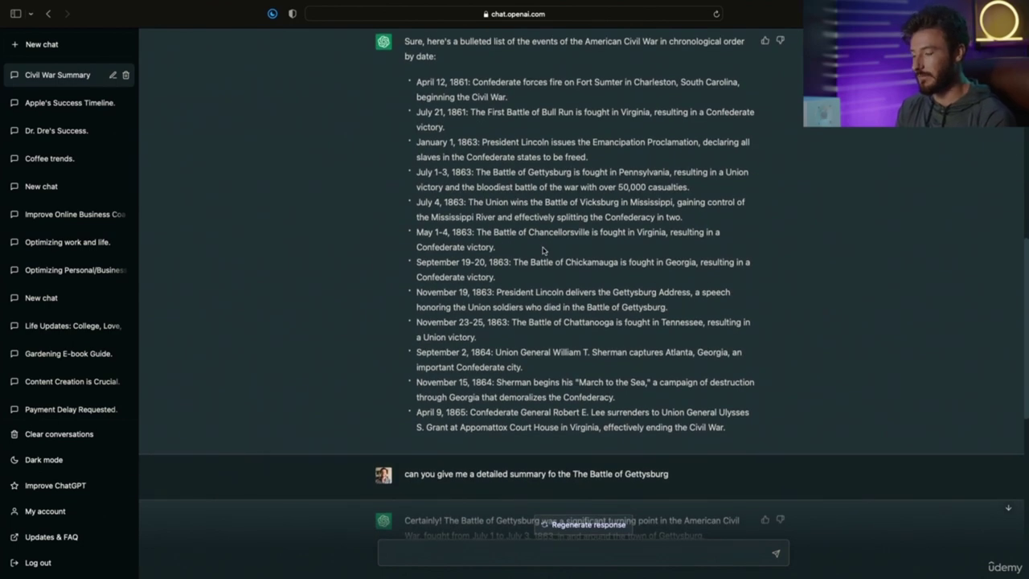
{"action": "scroll", "coordinate": [542, 250], "scroll_direction": "down", "scroll_amount": 5}
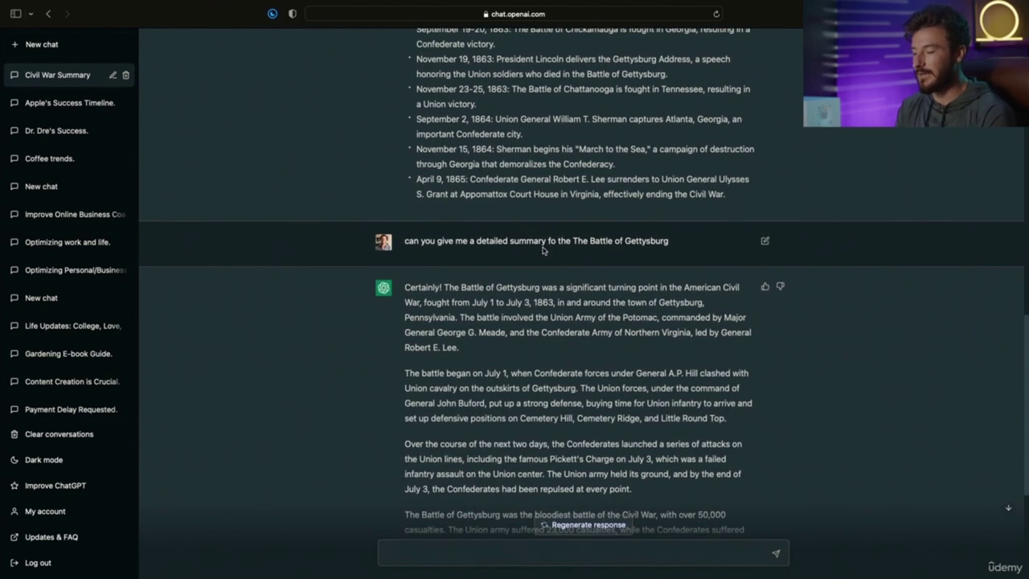
{"action": "scroll", "coordinate": [543, 250], "scroll_direction": "down", "scroll_amount": 3}
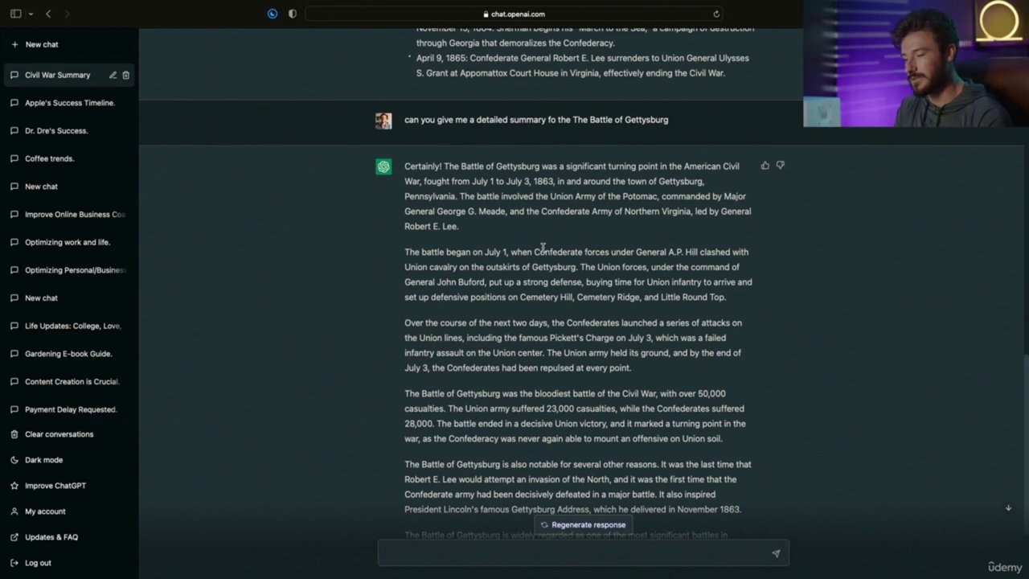
{"action": "scroll", "coordinate": [542, 248], "scroll_direction": "down", "scroll_amount": 3}
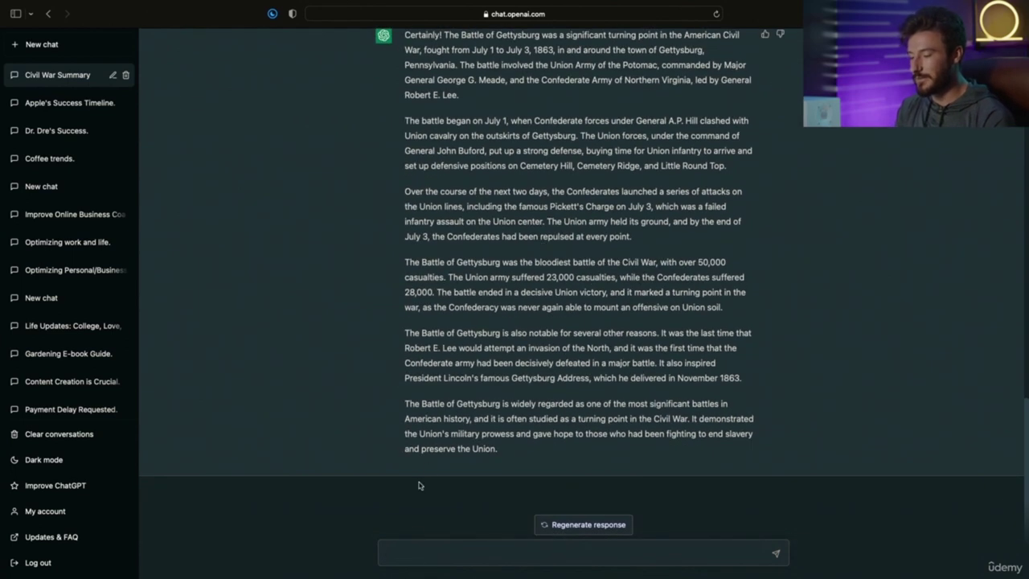
Step: Submit a follow-up asking to explain more about General Robert E. Lee, highlighting his mention in the Gettysburg summary
{"action": "type", "text": "can you explain more about General Robert E. Lee"}
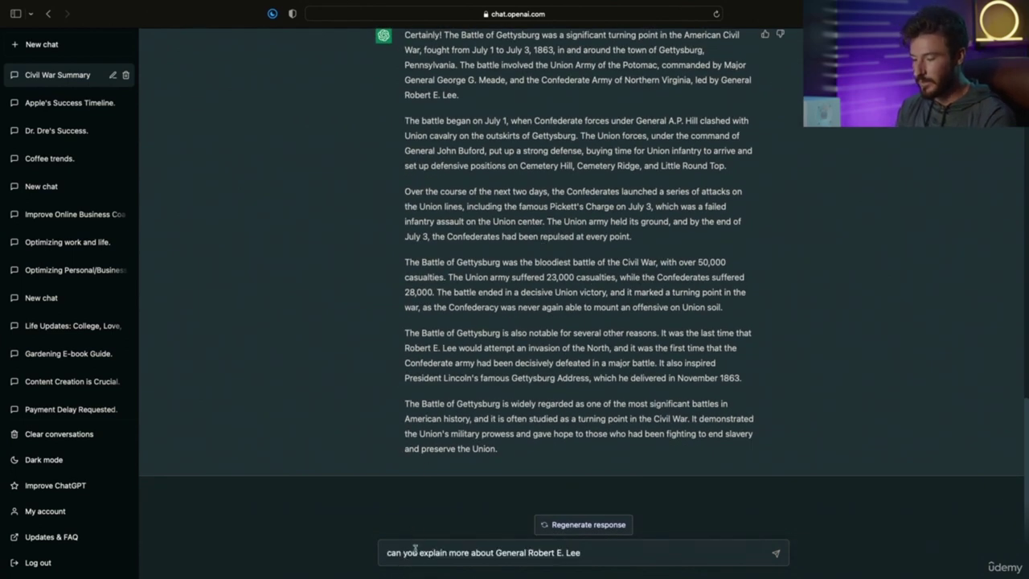
{"action": "scroll", "coordinate": [564, 324], "scroll_direction": "up", "scroll_amount": 2}
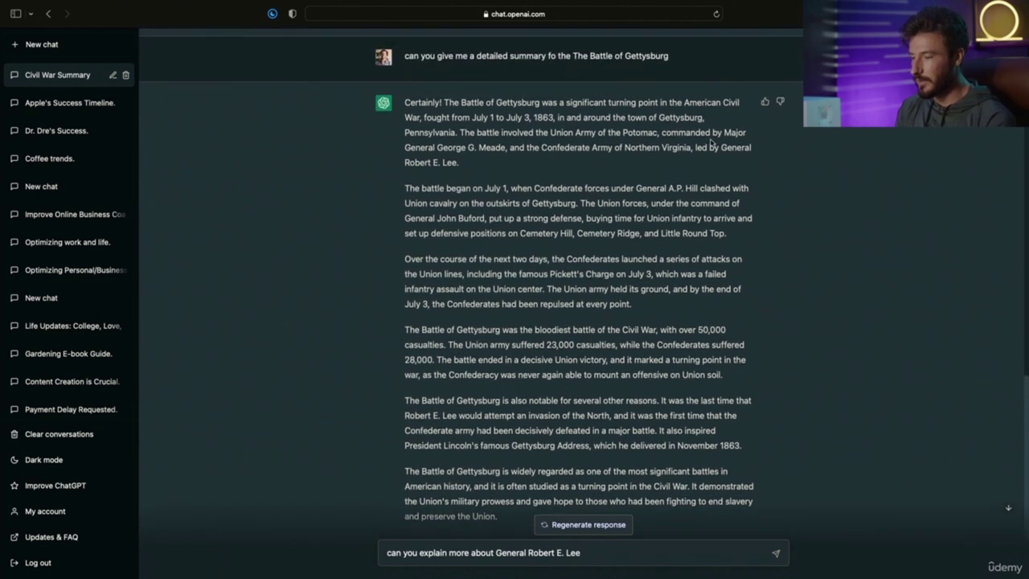
{"action": "left_click_drag", "start_coordinate": [707, 147], "coordinate": [770, 166]}
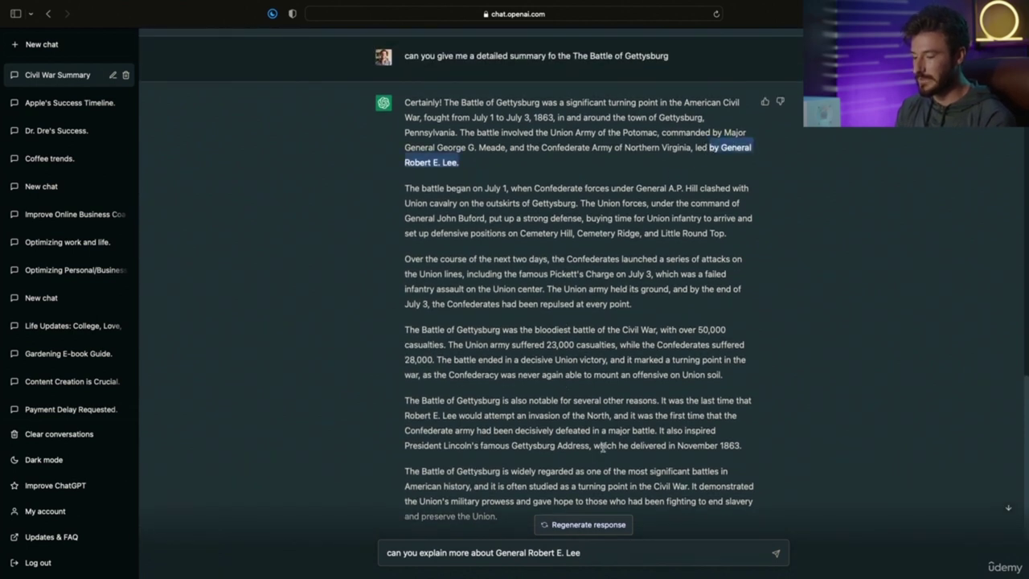
{"action": "left_click", "coordinate": [598, 552]}
{"action": "key", "text": "Return"}
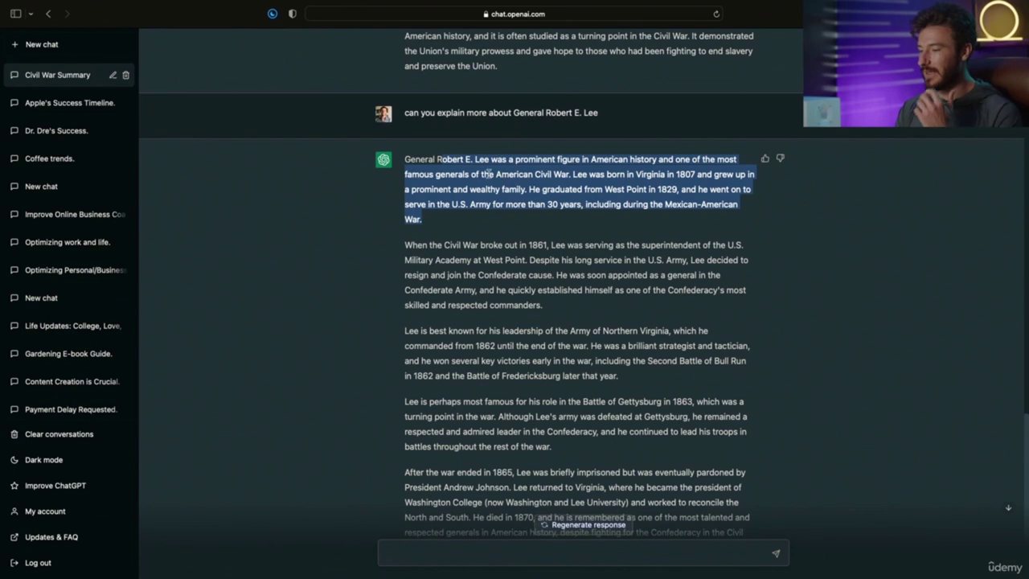
Step: Read through the answer about General Robert E. Lee, highlighting passages in several of its paragraphs
{"action": "left_click_drag", "start_coordinate": [448, 157], "coordinate": [639, 178]}
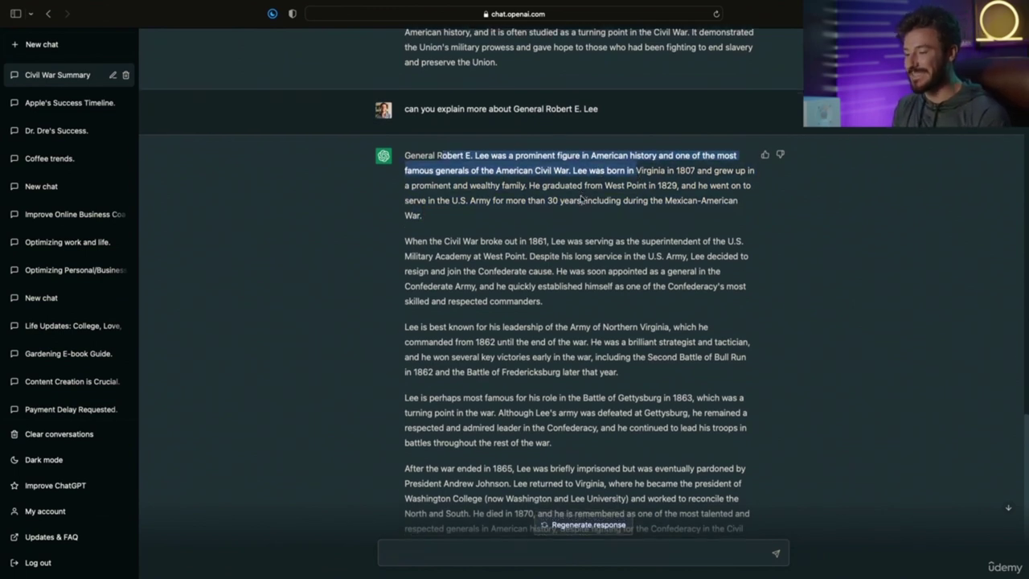
{"action": "scroll", "coordinate": [582, 201], "scroll_direction": "down", "scroll_amount": 1}
{"action": "left_click_drag", "start_coordinate": [465, 226], "coordinate": [602, 282]}
{"action": "scroll", "coordinate": [602, 283], "scroll_direction": "down", "scroll_amount": 1}
{"action": "left_click_drag", "start_coordinate": [458, 373], "coordinate": [664, 417]}
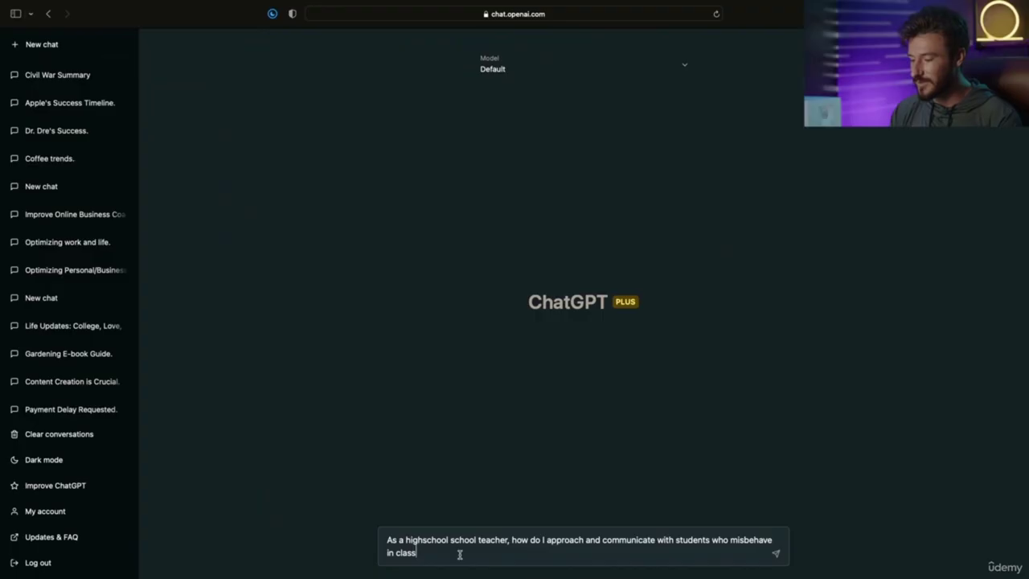
Step: Submit the prompt asking how a high school teacher should approach and communicate with students who misbehave in class
{"action": "left_click_drag", "start_coordinate": [406, 543], "coordinate": [706, 539]}
{"action": "left_click", "coordinate": [545, 560]}
{"action": "key", "text": "Return"}
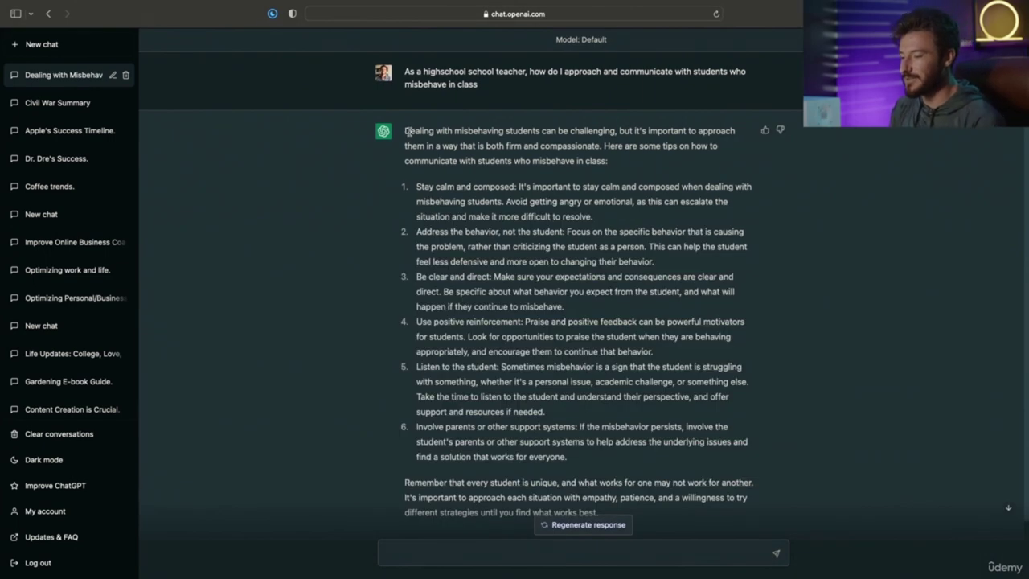
Step: Read through the answer on handling misbehaving students, highlighting the introduction and the headings of the six tips
{"action": "left_click_drag", "start_coordinate": [408, 132], "coordinate": [615, 147]}
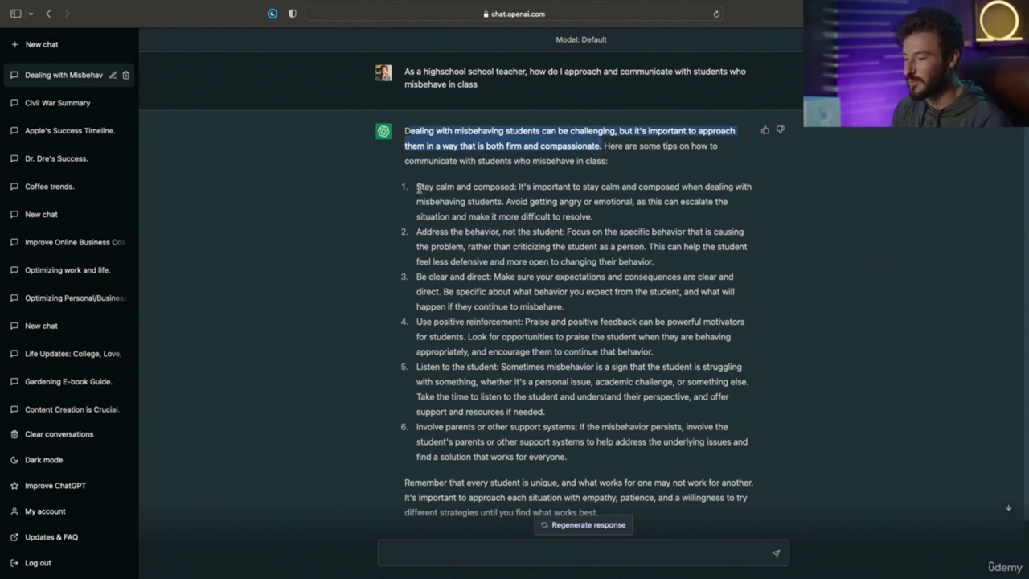
{"action": "left_click_drag", "start_coordinate": [417, 188], "coordinate": [593, 184]}
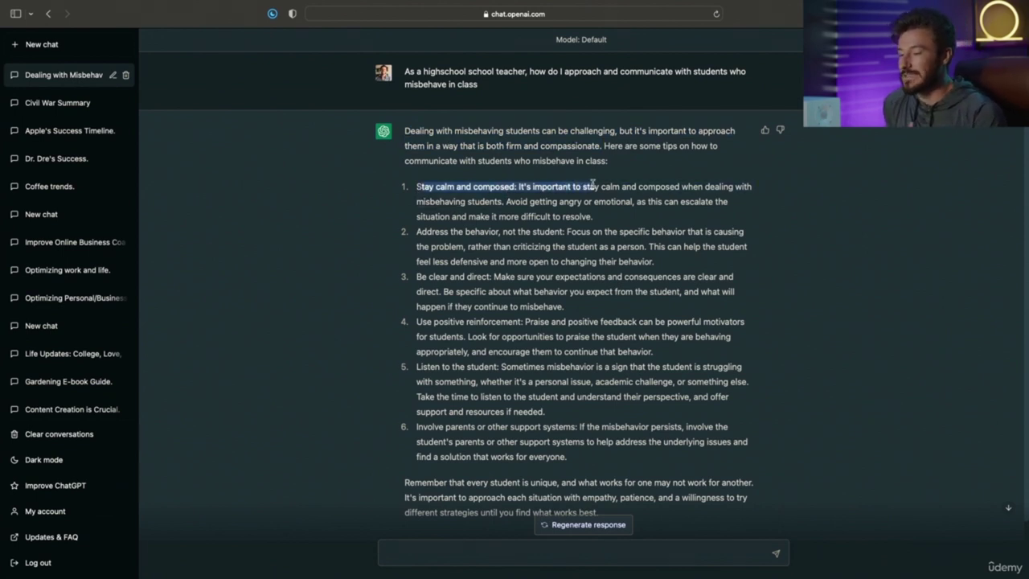
{"action": "left_click", "coordinate": [552, 217]}
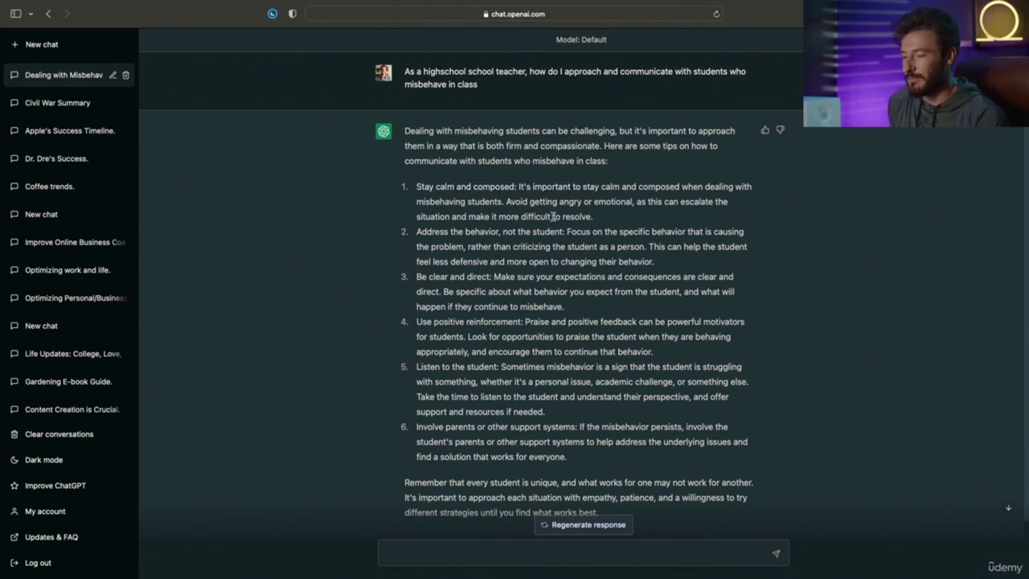
{"action": "left_click_drag", "start_coordinate": [431, 233], "coordinate": [568, 232]}
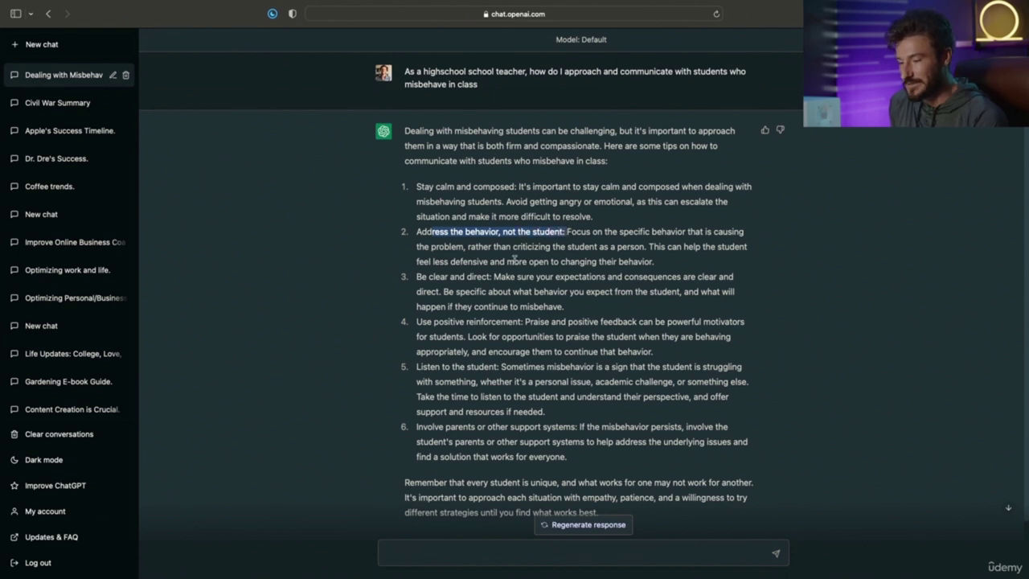
{"action": "left_click_drag", "start_coordinate": [417, 277], "coordinate": [504, 276]}
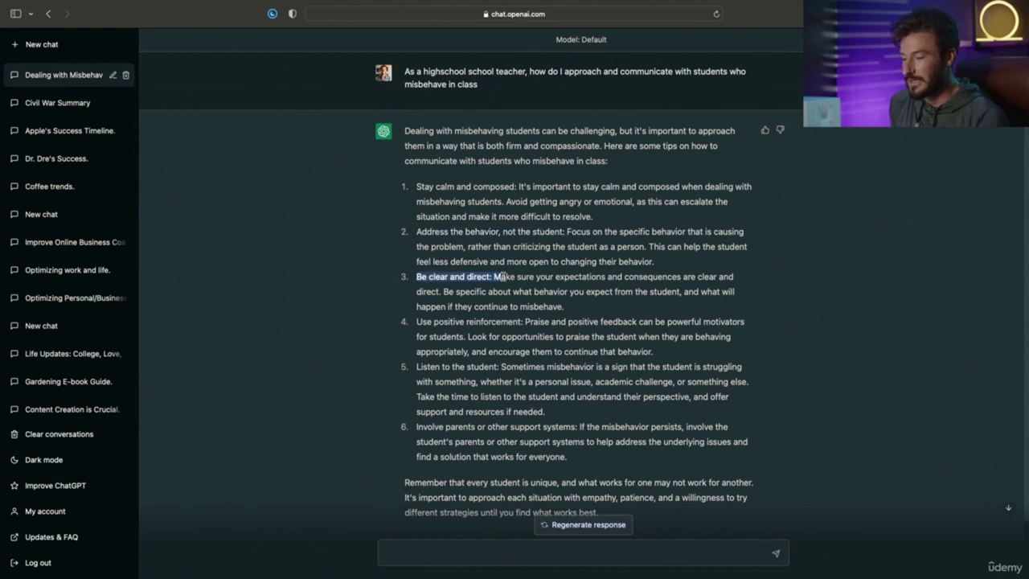
{"action": "left_click_drag", "start_coordinate": [439, 323], "coordinate": [512, 321]}
{"action": "left_click_drag", "start_coordinate": [441, 366], "coordinate": [494, 363]}
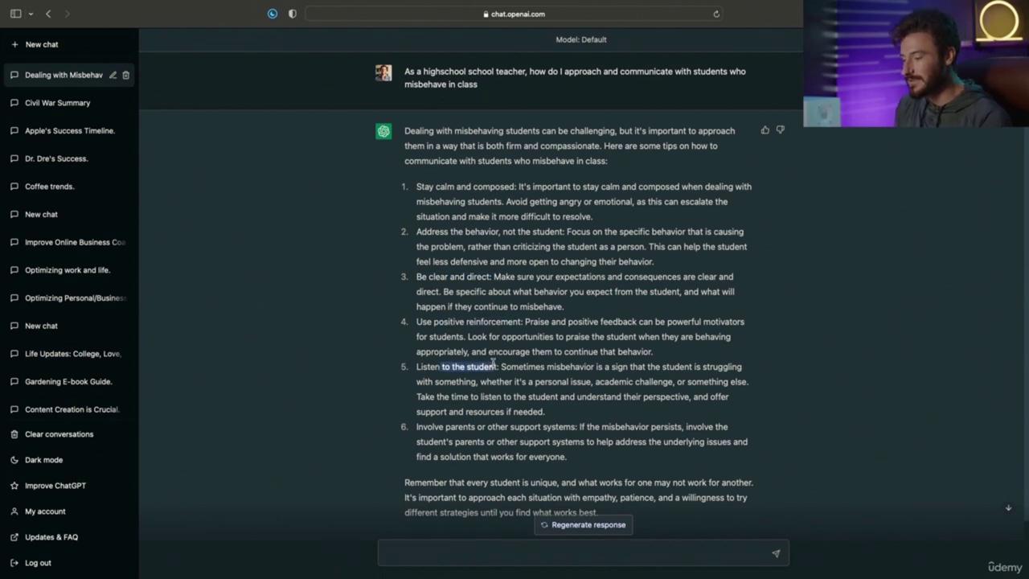
{"action": "left_click_drag", "start_coordinate": [433, 427], "coordinate": [576, 419]}
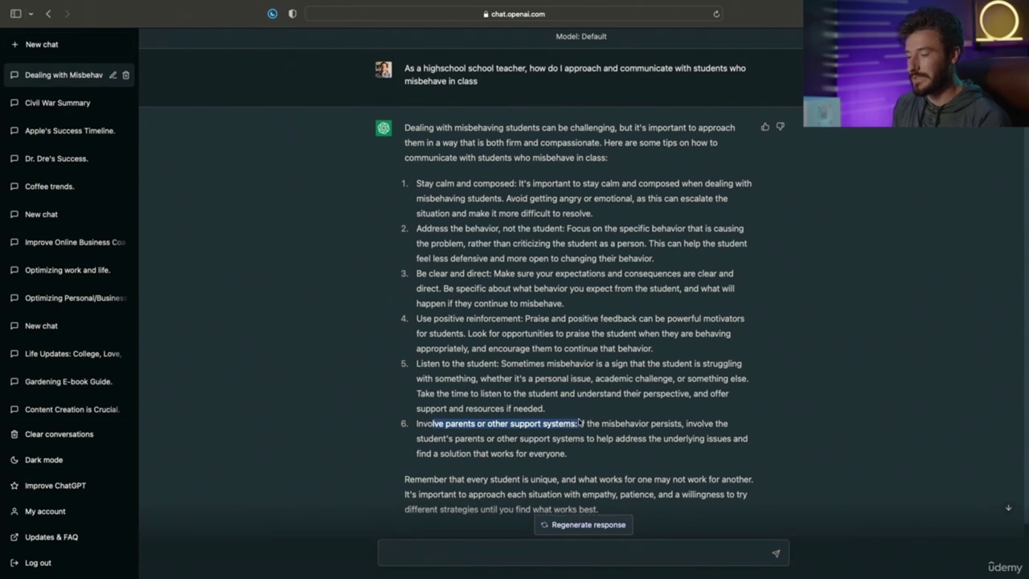
{"action": "scroll", "coordinate": [579, 423], "scroll_direction": "down", "scroll_amount": 1}
Step: Submit a prompt asking for 10 ways to resolve a conflict with a co-worker trying to obtain the same promotion
{"action": "left_click", "coordinate": [453, 551]}
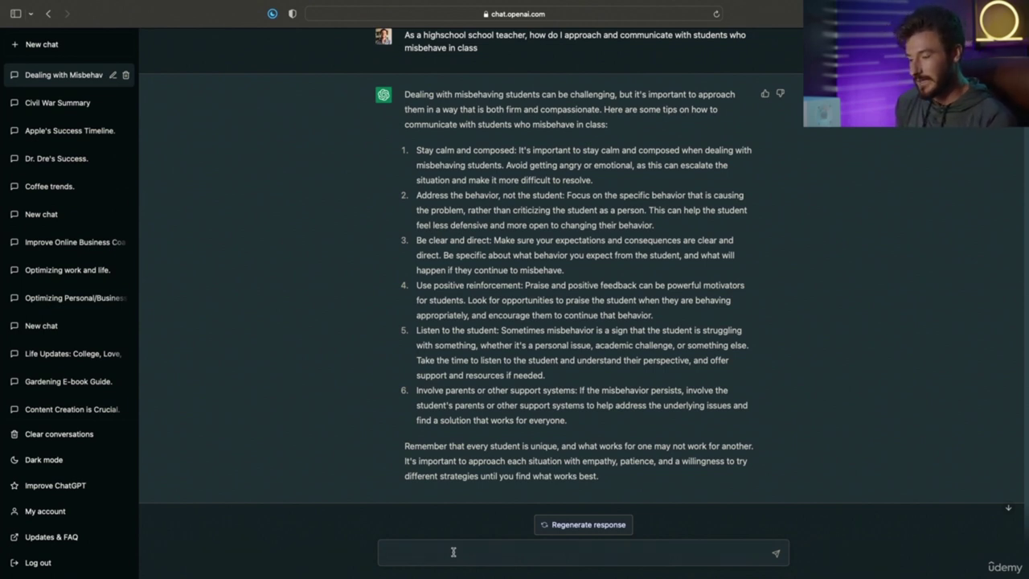
{"action": "left_click", "coordinate": [594, 532]}
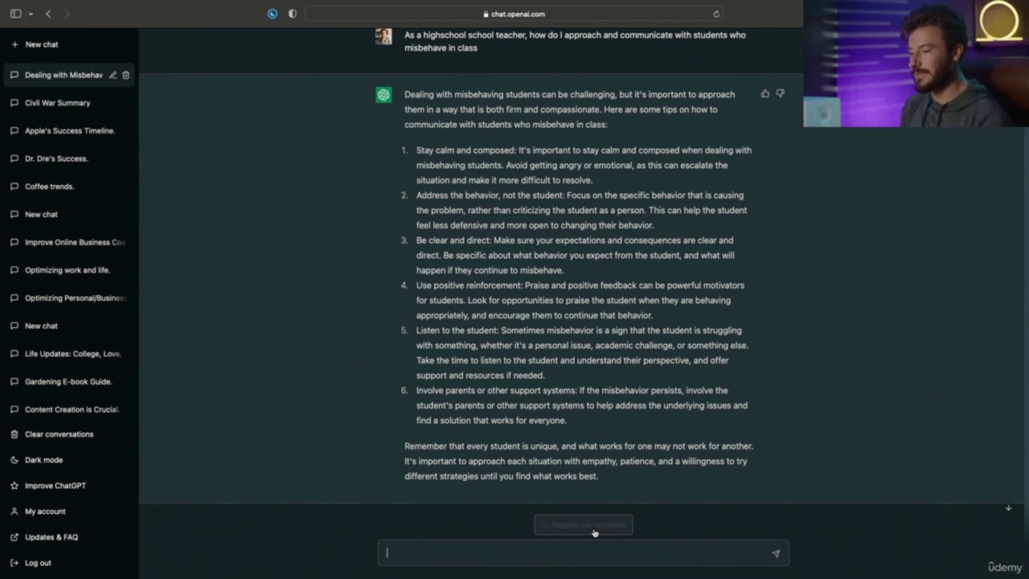
{"action": "type", "text": "Give 10 ways to resolve a conflict with my co-worker that is trying to obtain the same promotion that I'm working towards"}
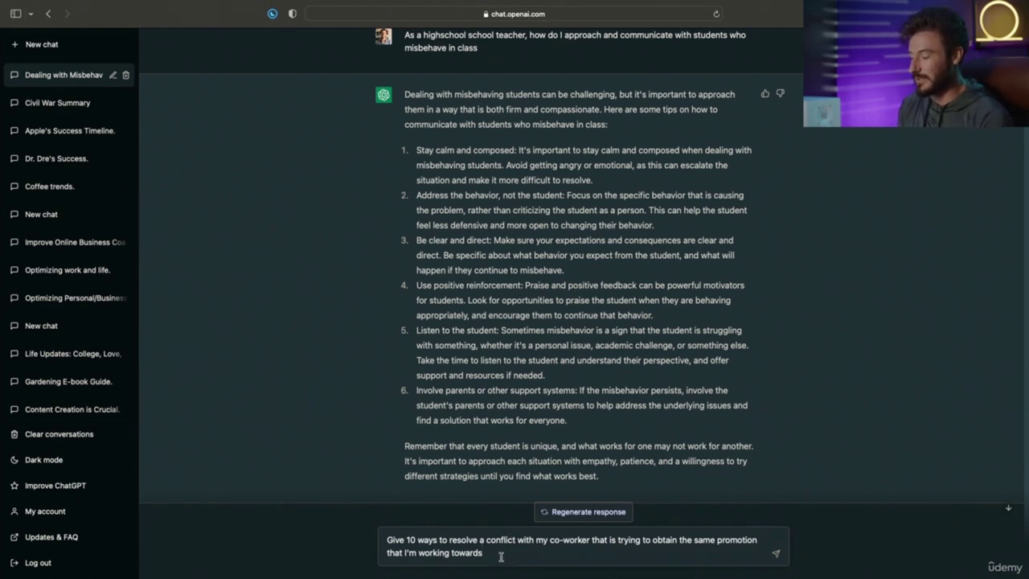
{"action": "key", "text": "Return"}
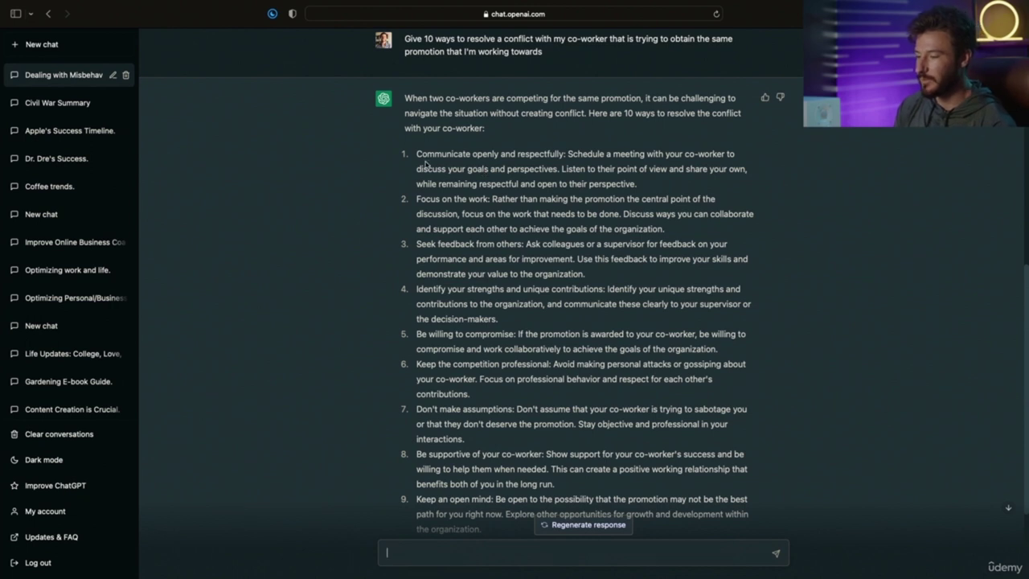
Step: Read the ten co-worker conflict tips to the end, highlighting headings from "Communicate openly and respectfully" to "Be willing to compromise"
{"action": "left_click_drag", "start_coordinate": [424, 153], "coordinate": [566, 153]}
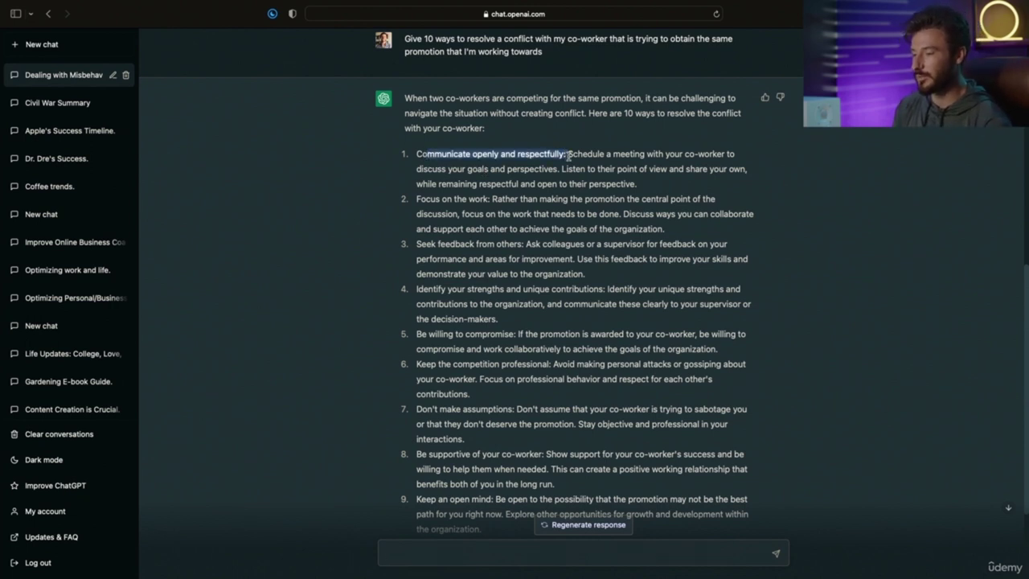
{"action": "left_click_drag", "start_coordinate": [426, 200], "coordinate": [538, 199]}
{"action": "left_click_drag", "start_coordinate": [445, 244], "coordinate": [529, 244]}
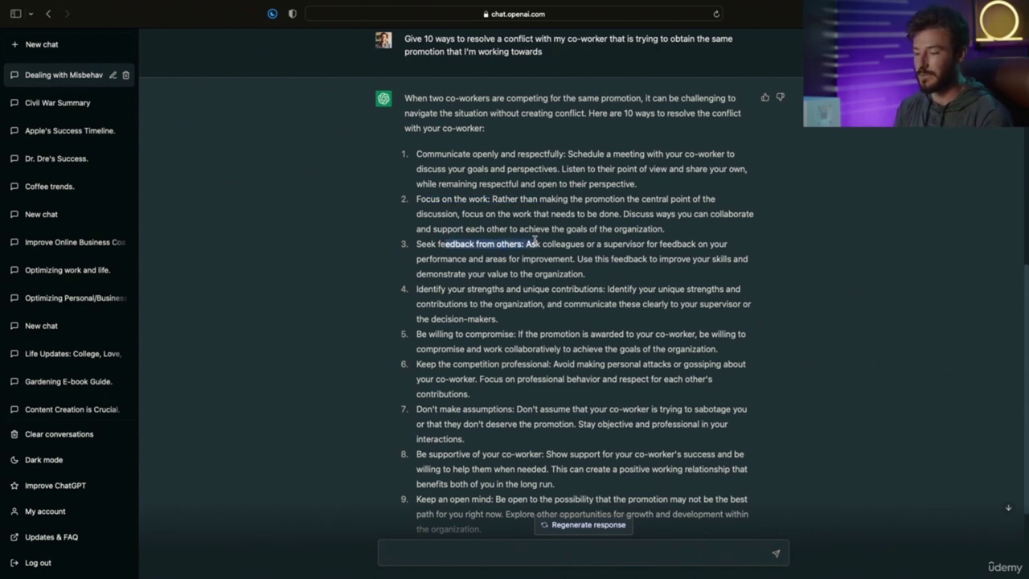
{"action": "left_click_drag", "start_coordinate": [433, 290], "coordinate": [605, 289]}
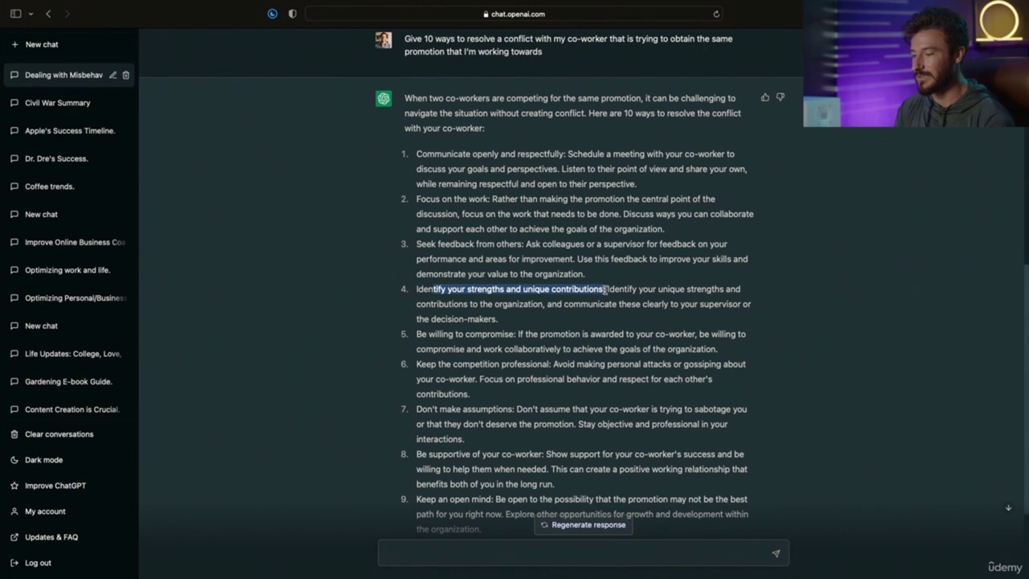
{"action": "scroll", "coordinate": [463, 359], "scroll_direction": "down", "scroll_amount": 1}
{"action": "left_click_drag", "start_coordinate": [430, 308], "coordinate": [539, 309]}
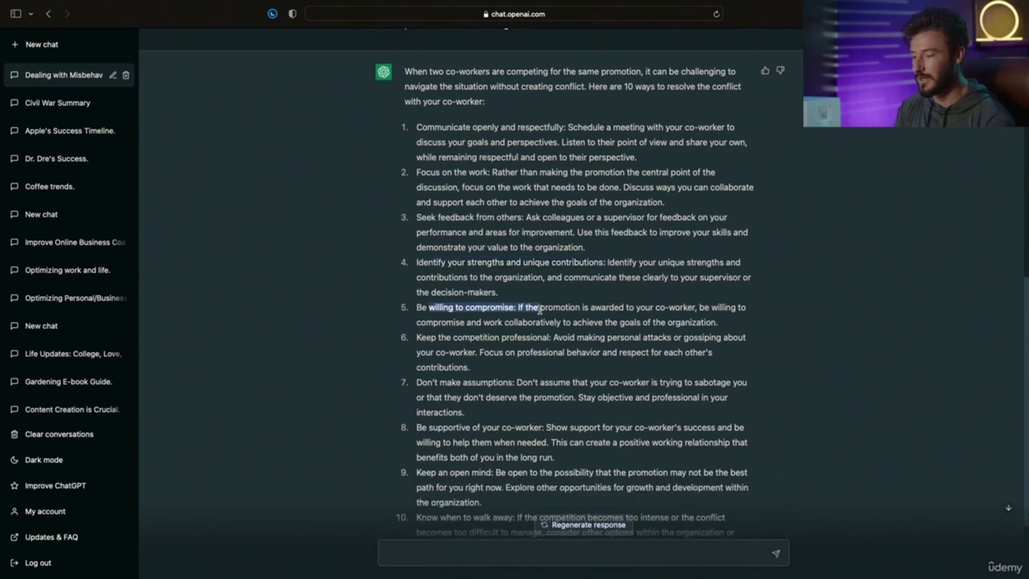
{"action": "scroll", "coordinate": [539, 309], "scroll_direction": "down", "scroll_amount": 4}
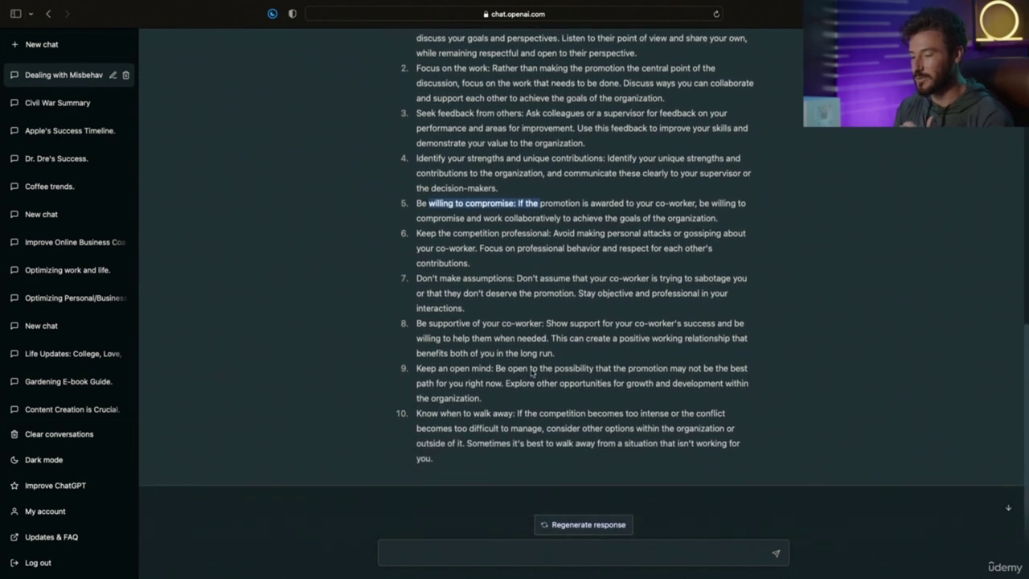
{"action": "scroll", "coordinate": [531, 372], "scroll_direction": "down", "scroll_amount": 1}
Step: Submit the follow-up "I find it hard for myself to keep an open mind like bullet point 9, how can I do this more effectively"
{"action": "left_click", "coordinate": [467, 555]}
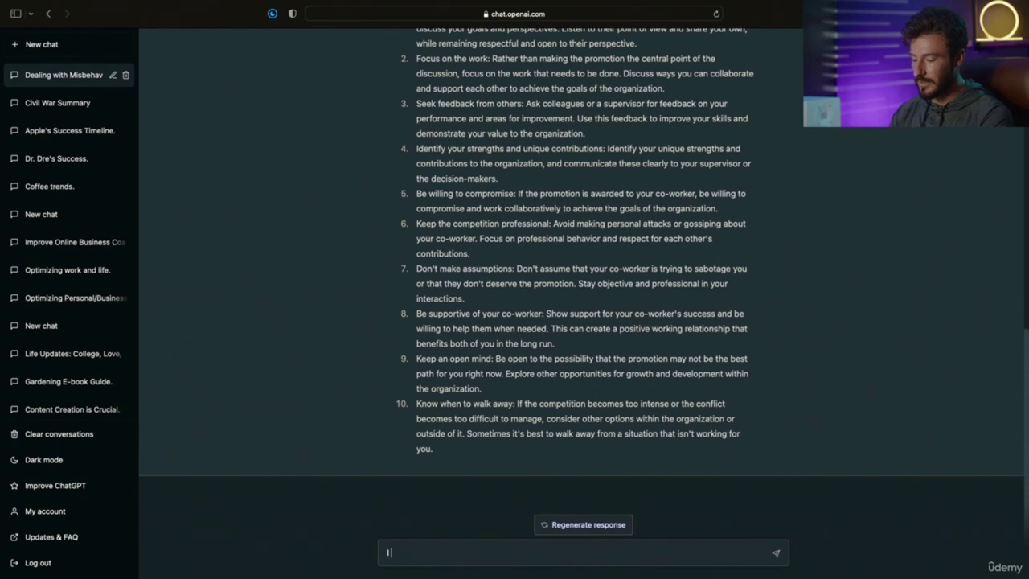
{"action": "type", "text": "for myself to keep an u"}
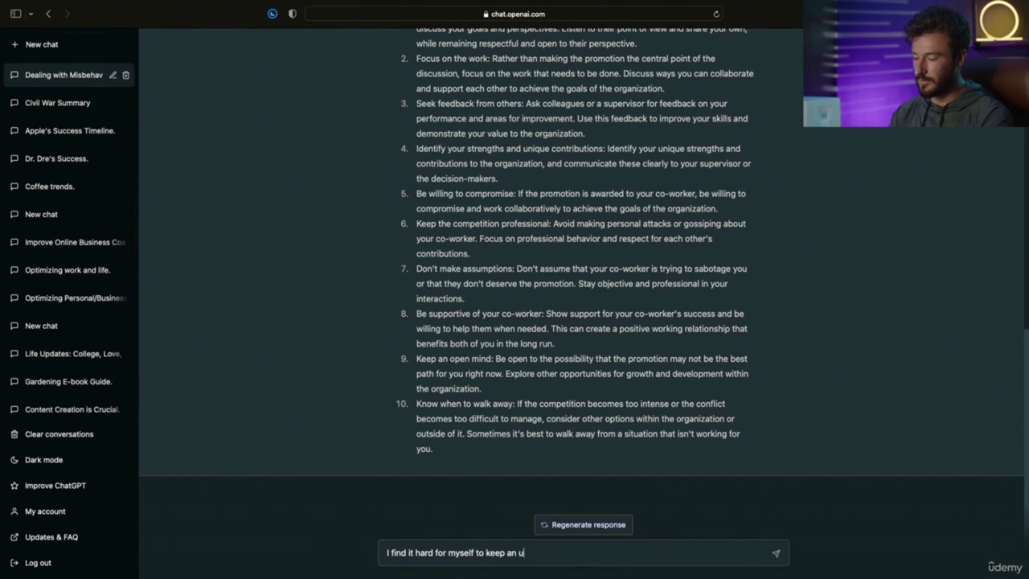
{"action": "key", "text": "BackSpace"}
{"action": "type", "text": "open mind like bullet point 9, how "}
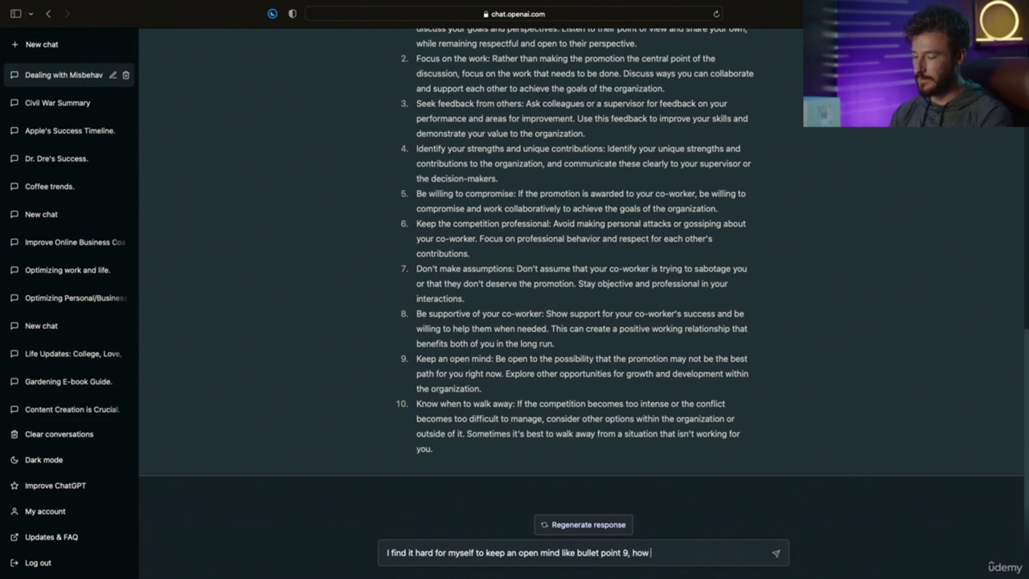
{"action": "type", "text": "can I do this more effe"}
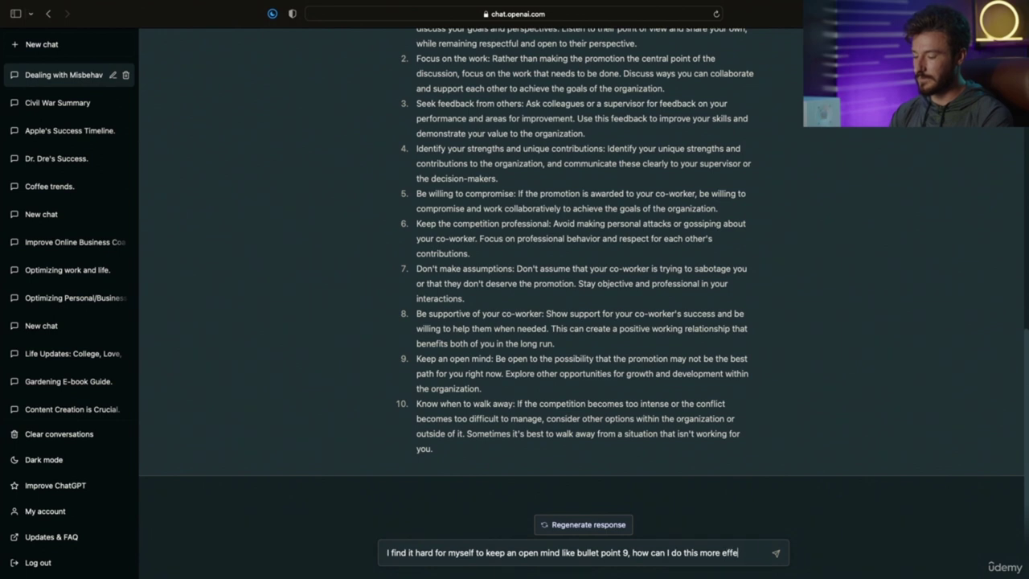
{"action": "type", "text": "ctive"}
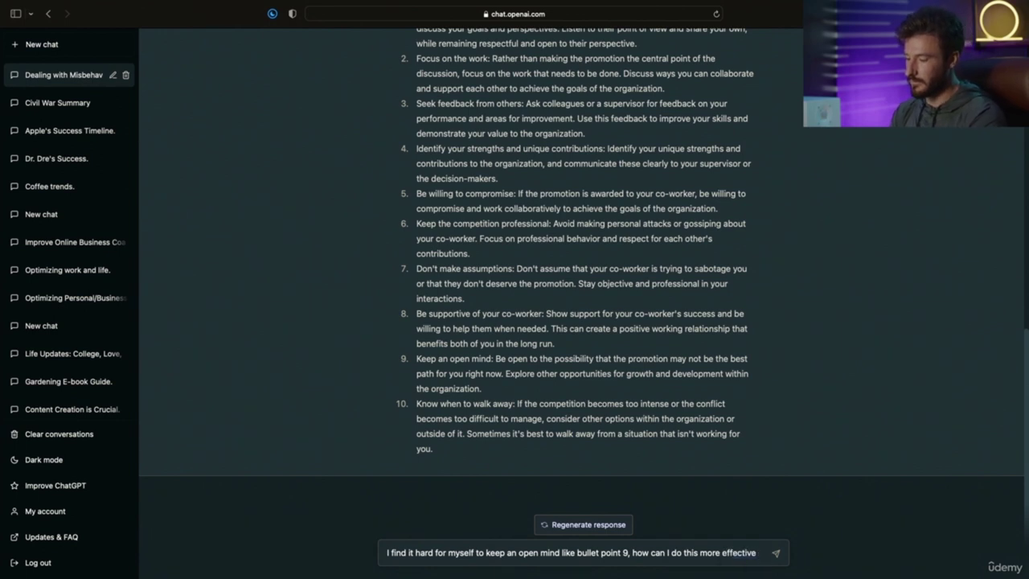
{"action": "key", "text": "Return"}
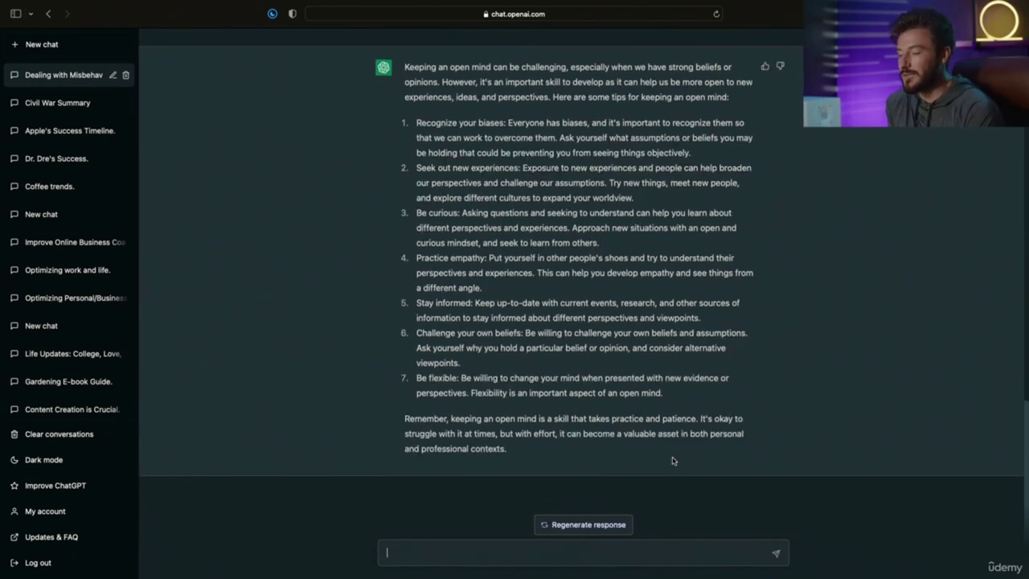
Step: Read through the tips for keeping an open mind, highlighting the headings from recognizing biases to being flexible
{"action": "scroll", "coordinate": [673, 460], "scroll_direction": "up", "scroll_amount": 1}
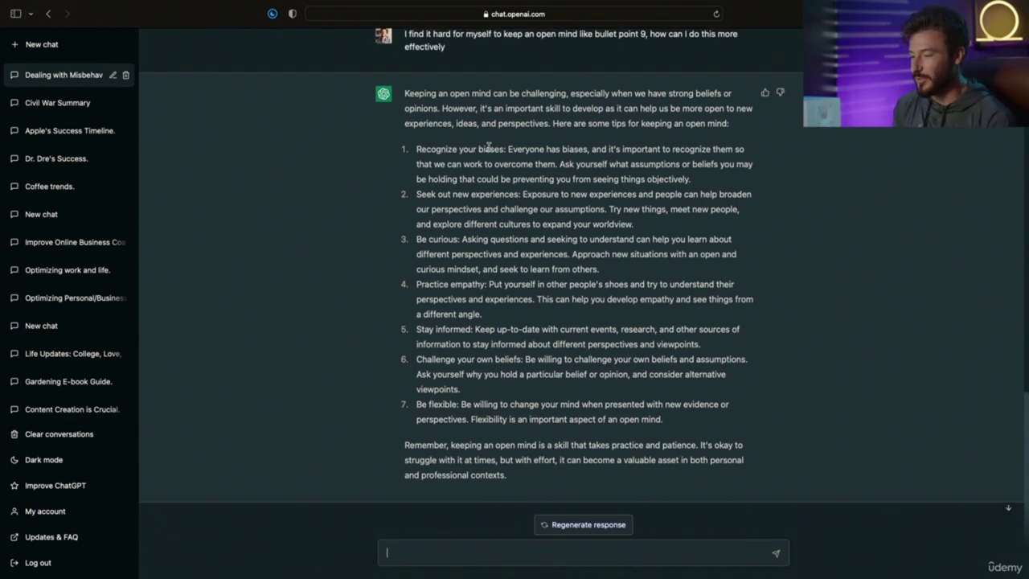
{"action": "left_click_drag", "start_coordinate": [471, 150], "coordinate": [519, 150]}
{"action": "left_click_drag", "start_coordinate": [453, 194], "coordinate": [520, 194]}
{"action": "left_click_drag", "start_coordinate": [436, 239], "coordinate": [489, 239]}
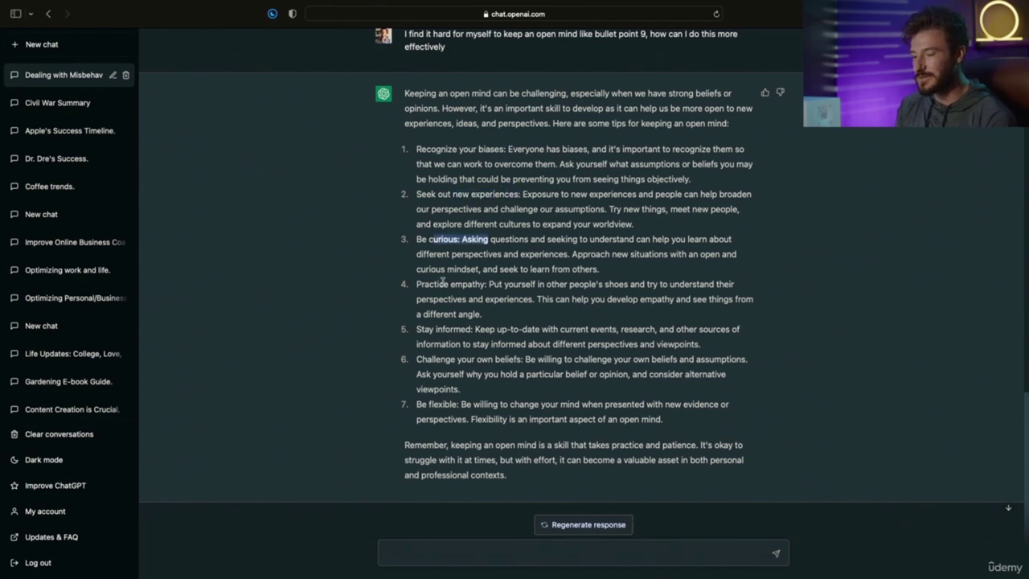
{"action": "left_click_drag", "start_coordinate": [441, 284], "coordinate": [487, 285]}
{"action": "left_click_drag", "start_coordinate": [440, 329], "coordinate": [523, 358]}
{"action": "left_click_drag", "start_coordinate": [428, 404], "coordinate": [463, 403]}
{"action": "scroll", "coordinate": [646, 392], "scroll_direction": "up", "scroll_amount": 1}
{"action": "left_click", "coordinate": [654, 299]}
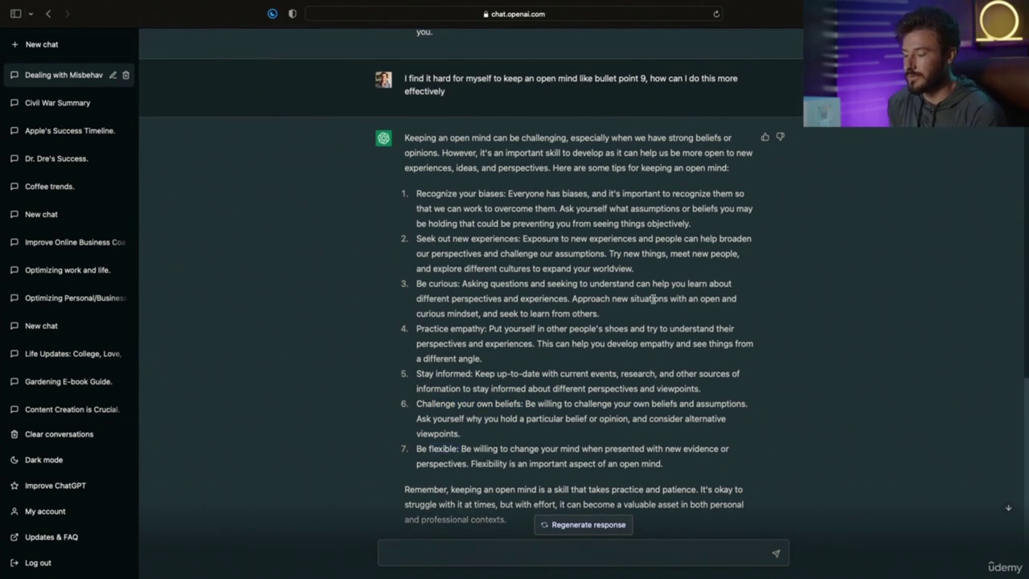
{"action": "scroll", "coordinate": [653, 299], "scroll_direction": "down", "scroll_amount": 2}
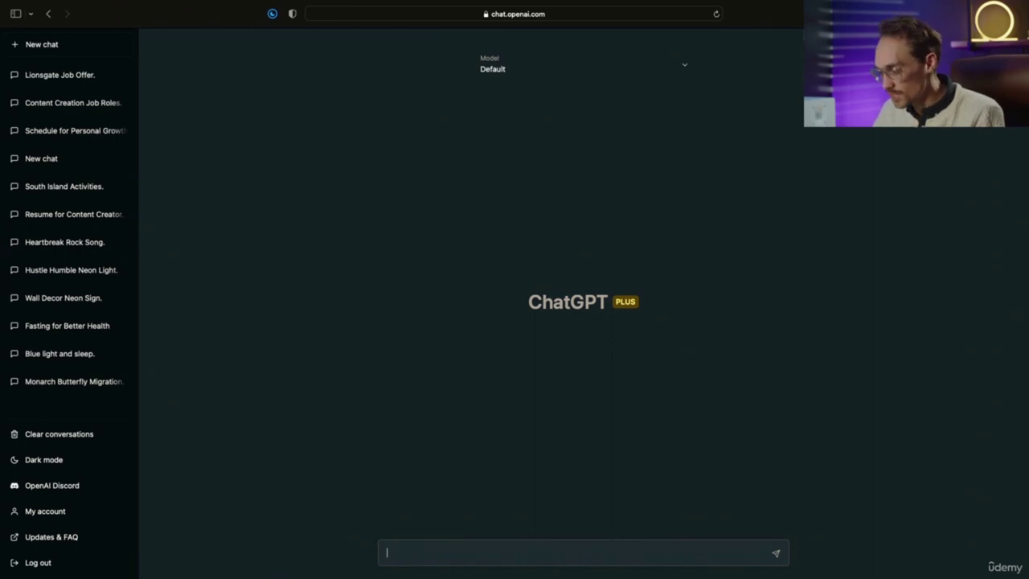
Step: Submit a prompt describing an INFP software engineer uncle and asking how to communicate effectively with him, and highlight "Acknowledge your differences" in the answer
{"action": "type", "text": "My Uncle is a Software engineer in his 40's. He loves hikes, traveling, and waterfalls. He is an INFP (Myers briggs) He has been successful from a young age and is a self made man. He went to Harvard. He has a temper, and will talk over me instead of listening to what I have to say. We come from different walks of life and I have a hard time finding things in common. How can I more effectively communicate with this person?"}
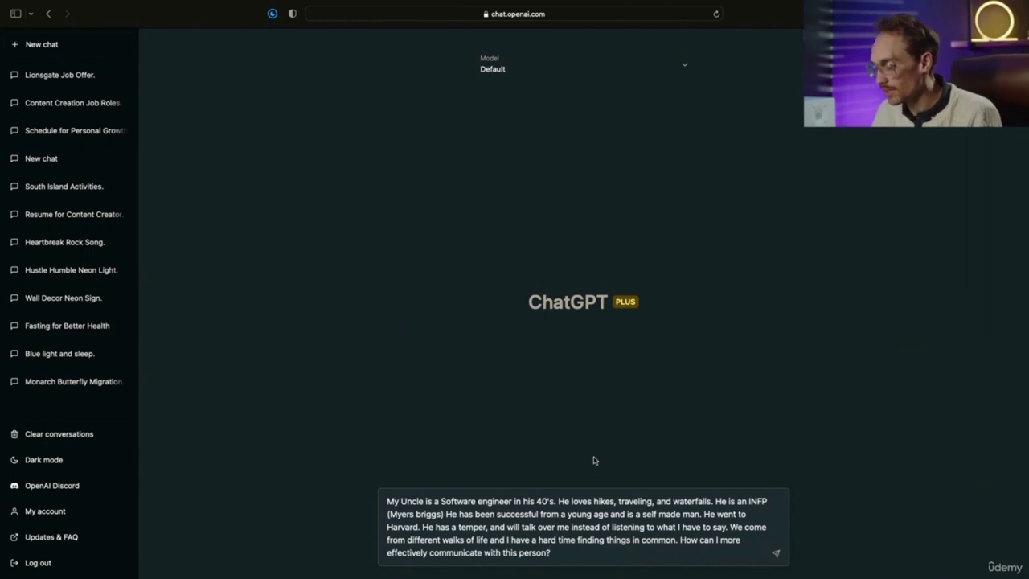
{"action": "key", "text": "Return"}
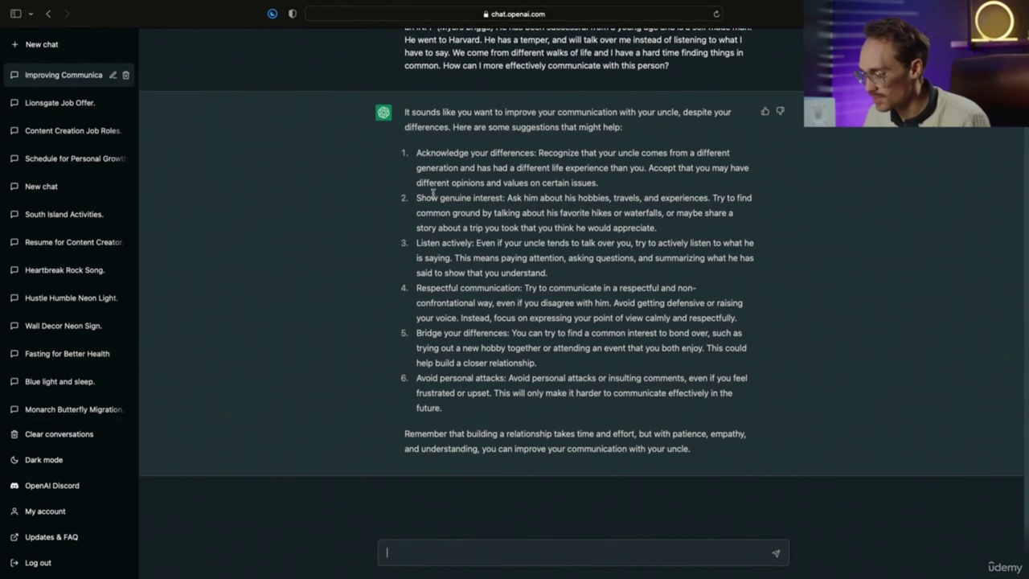
{"action": "left_click_drag", "start_coordinate": [417, 151], "coordinate": [537, 152]}
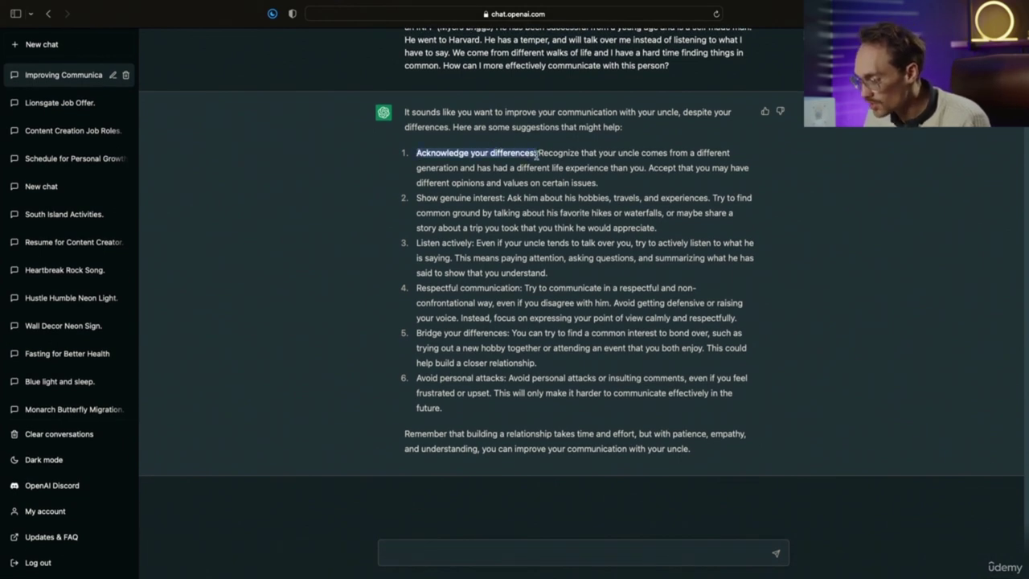
{"action": "left_click", "coordinate": [549, 140]}
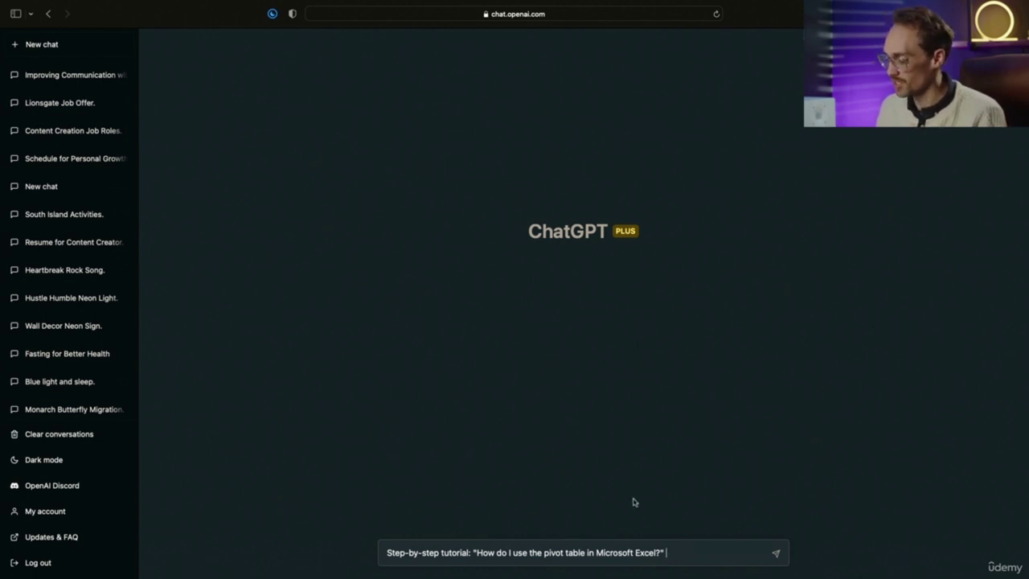
Step: Submit the prompt 'Step-by-step tutorial: "How do I use the pivot table in Microsoft Excel?"' and read the tutorial
{"action": "key", "text": "Return"}
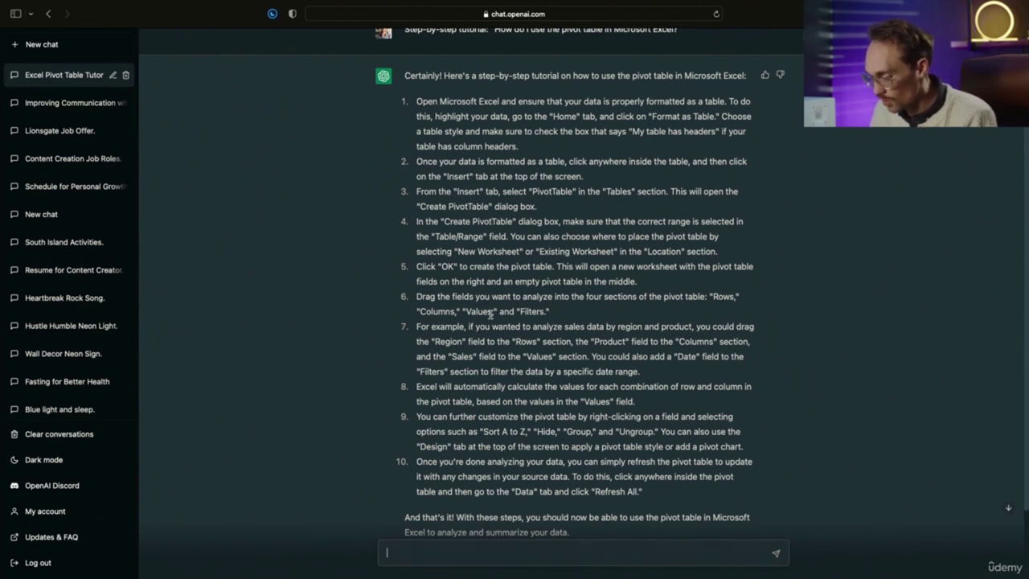
{"action": "scroll", "coordinate": [490, 314], "scroll_direction": "down", "scroll_amount": 3}
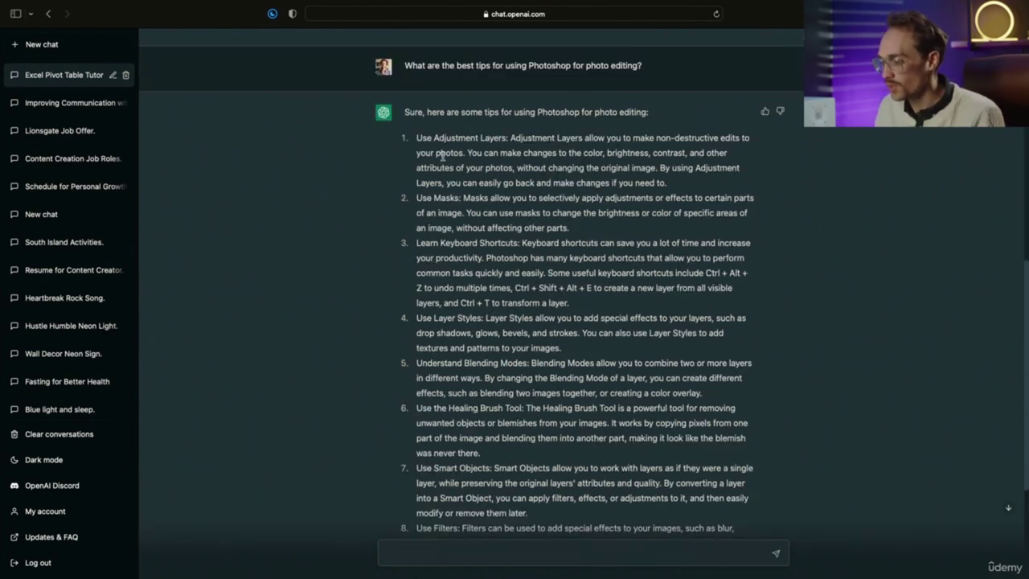
Step: Read through the Photoshop photo editing tips to the closing line, highlighting the "Use Smart Objects" heading
{"action": "scroll", "coordinate": [442, 155], "scroll_direction": "down", "scroll_amount": 1}
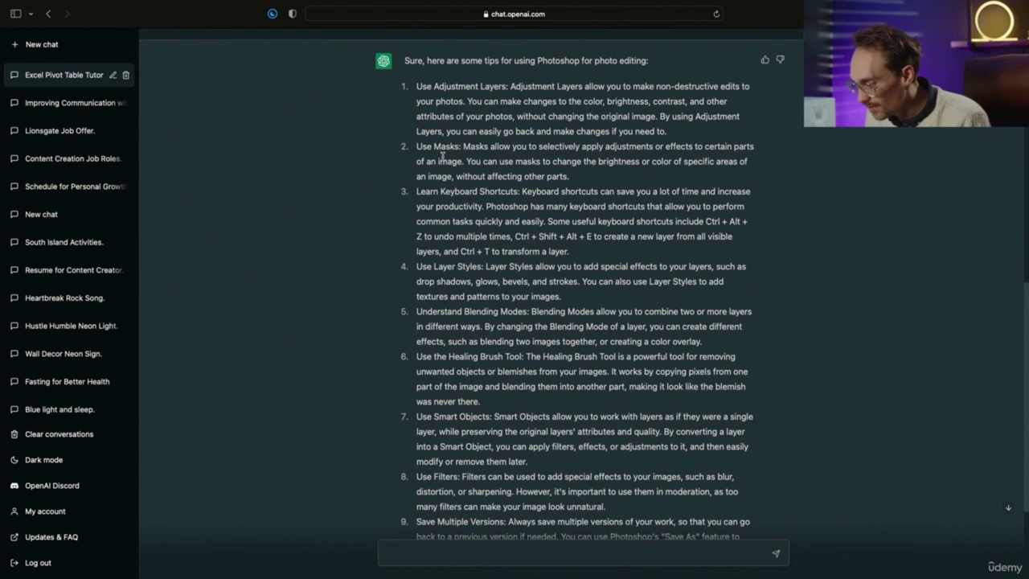
{"action": "scroll", "coordinate": [441, 155], "scroll_direction": "down", "scroll_amount": 1}
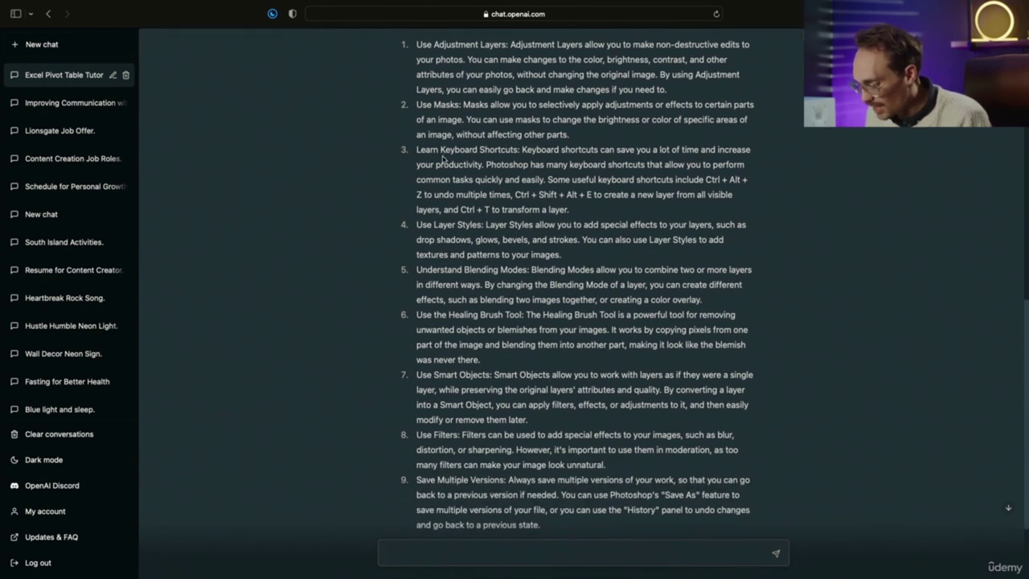
{"action": "scroll", "coordinate": [442, 156], "scroll_direction": "down", "scroll_amount": 1}
{"action": "scroll", "coordinate": [438, 347], "scroll_direction": "down", "scroll_amount": 1}
{"action": "left_click_drag", "start_coordinate": [415, 349], "coordinate": [491, 350]}
{"action": "scroll", "coordinate": [492, 350], "scroll_direction": "down", "scroll_amount": 2}
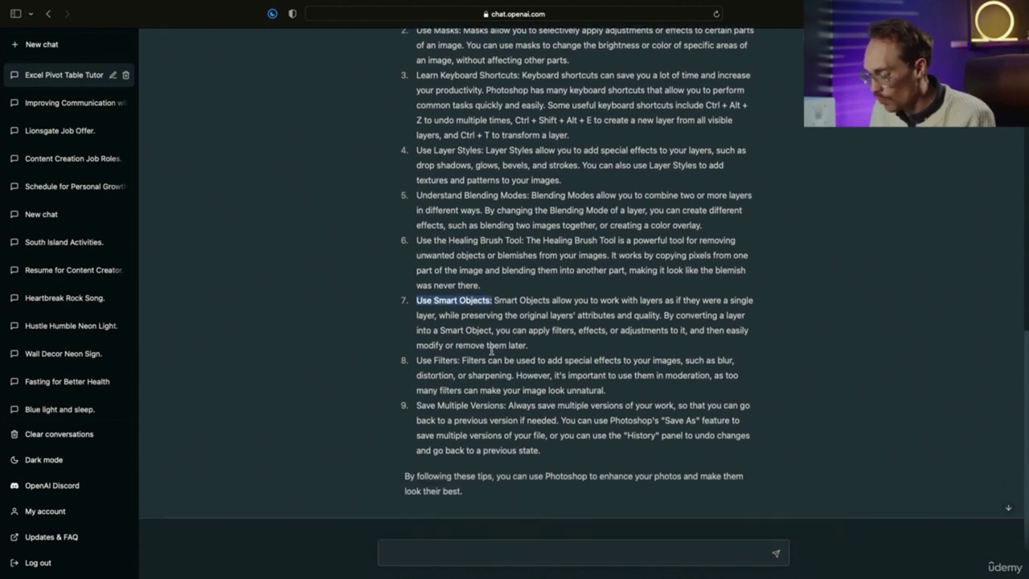
Step: Submit the follow-up "can you expand on smart objections? I need some clarification" and read the Smart Objects explanation through to its closing paragraph
{"action": "scroll", "coordinate": [491, 351], "scroll_direction": "down", "scroll_amount": 1}
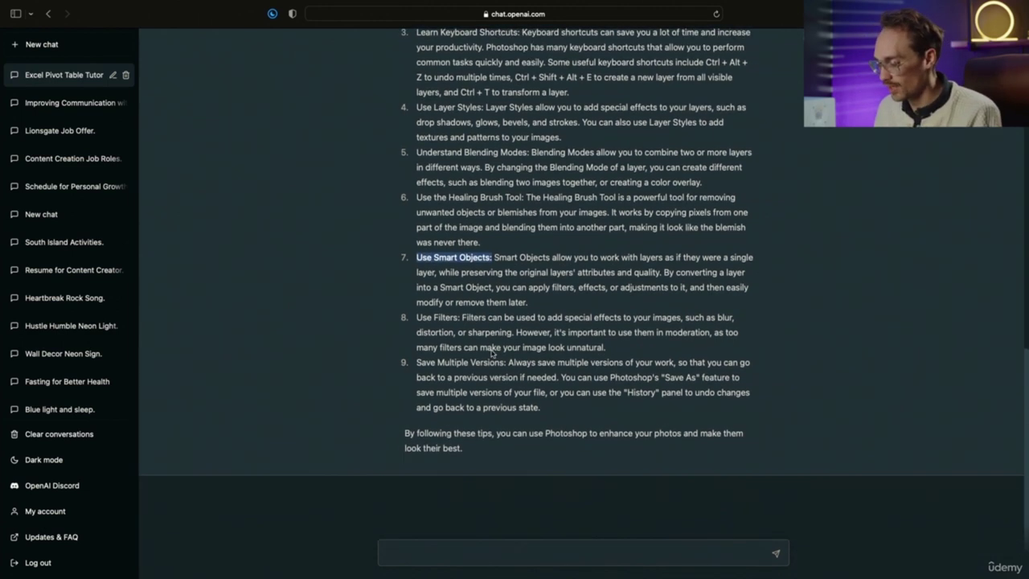
{"action": "left_click", "coordinate": [505, 554]}
{"action": "type", "text": "can you expand on smart objections? I need some clarification"}
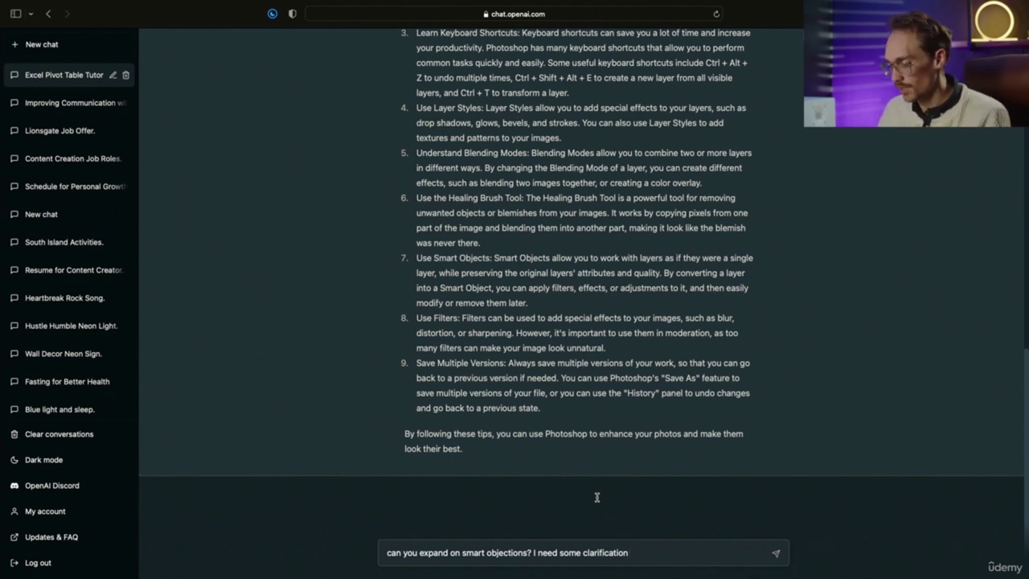
{"action": "key", "text": "Return"}
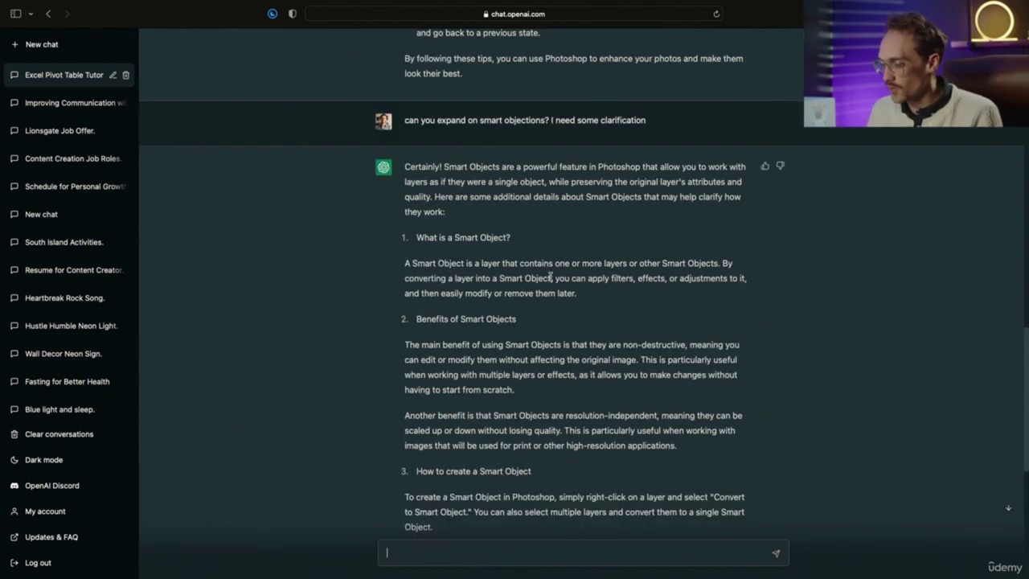
{"action": "scroll", "coordinate": [550, 276], "scroll_direction": "down", "scroll_amount": 5}
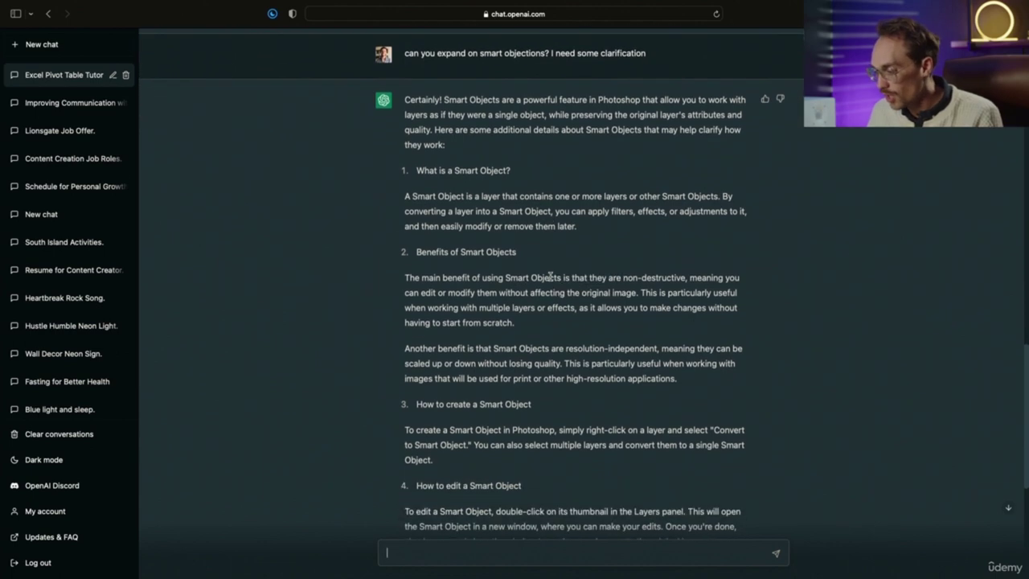
{"action": "scroll", "coordinate": [550, 277], "scroll_direction": "down", "scroll_amount": 2}
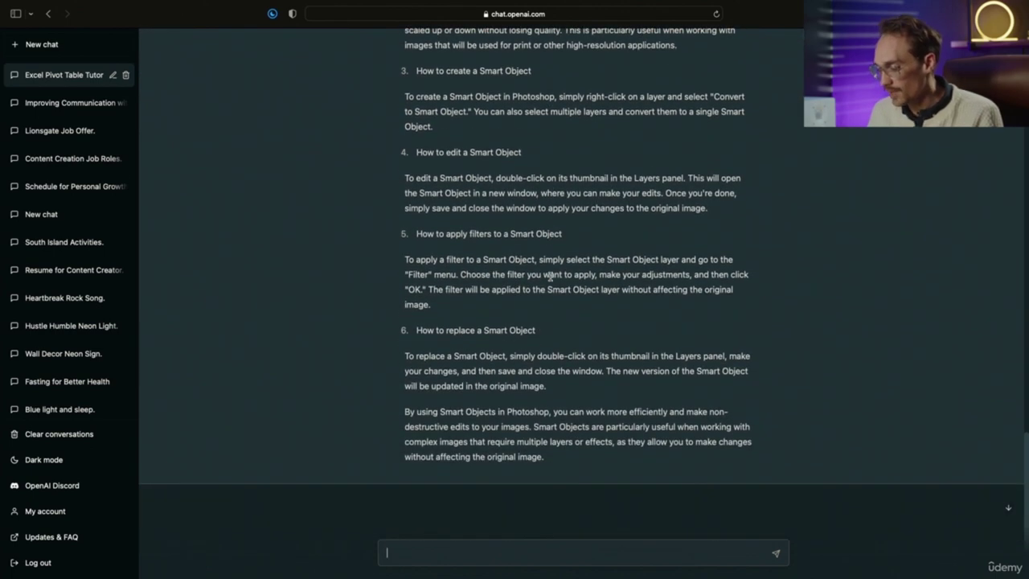
{"action": "scroll", "coordinate": [550, 276], "scroll_direction": "up", "scroll_amount": 8}
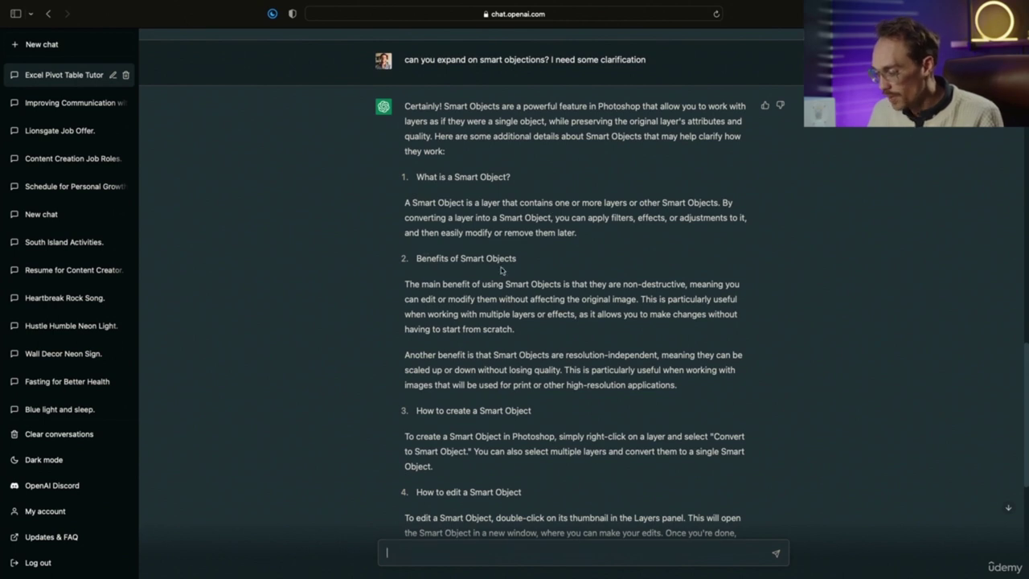
{"action": "scroll", "coordinate": [503, 271], "scroll_direction": "down", "scroll_amount": 1}
{"action": "scroll", "coordinate": [502, 271], "scroll_direction": "down", "scroll_amount": 3}
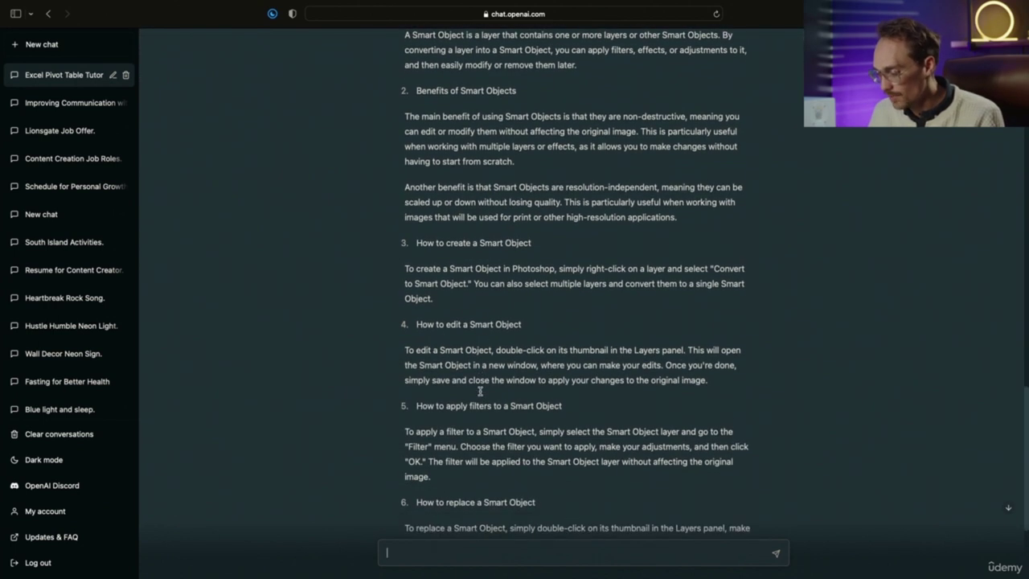
{"action": "scroll", "coordinate": [528, 410], "scroll_direction": "down", "scroll_amount": 5}
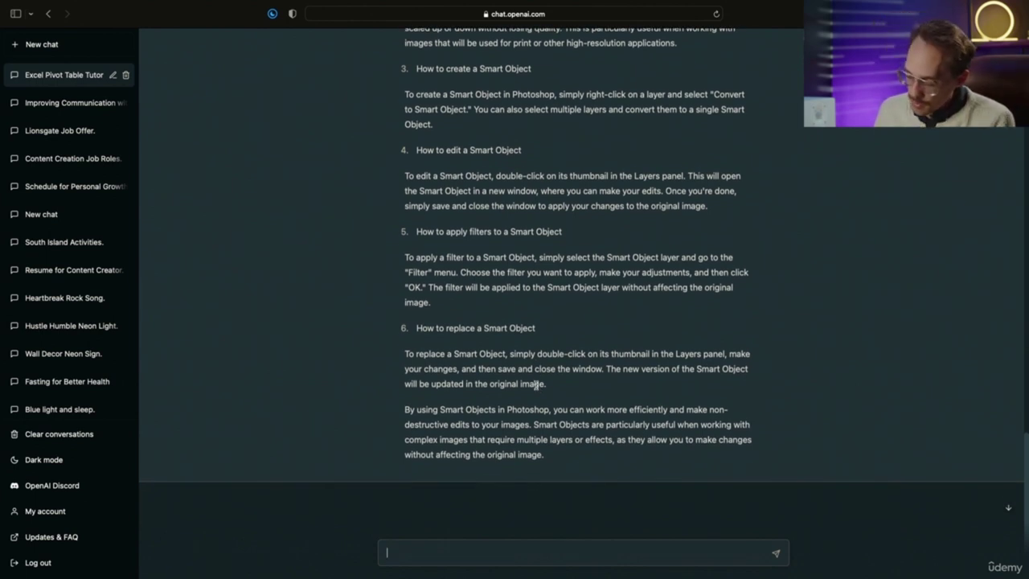
Step: Submit "I hear a delay in my headphones while recording vocals in Ableton live. How do I get rid of the latency?" and highlight the suggested fixes
{"action": "left_click", "coordinate": [485, 561]}
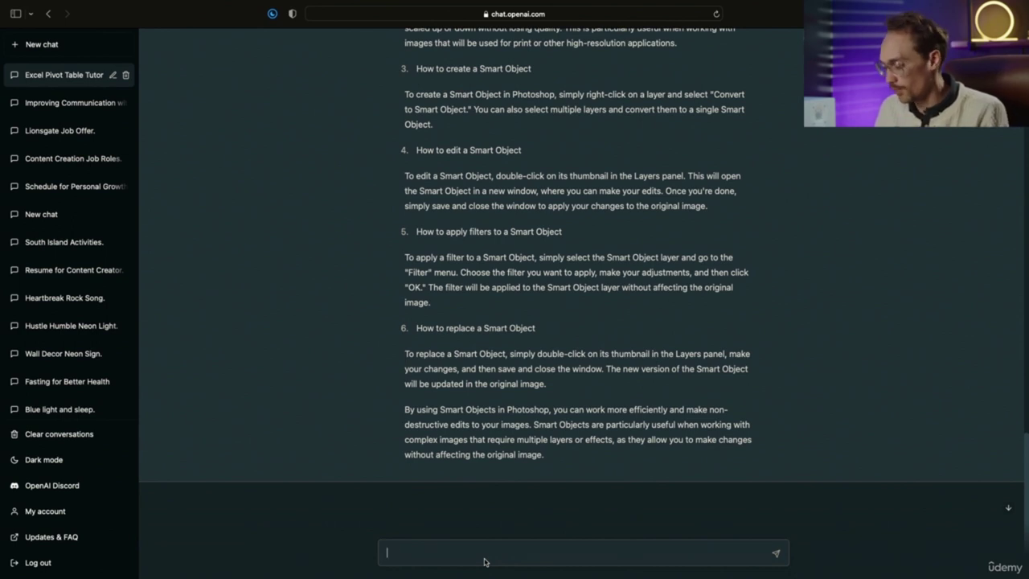
{"action": "type", "text": "I hear a delay in my headphones while recording vocals in Ableton live. How do I get rid of the latency?"}
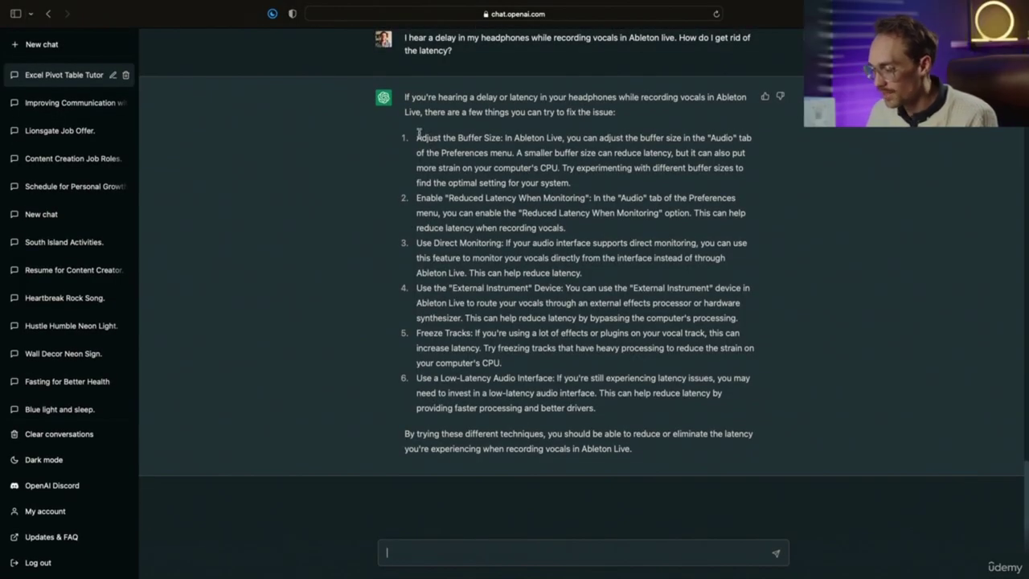
{"action": "left_click_drag", "start_coordinate": [416, 137], "coordinate": [640, 423]}
{"action": "left_click", "coordinate": [607, 276]}
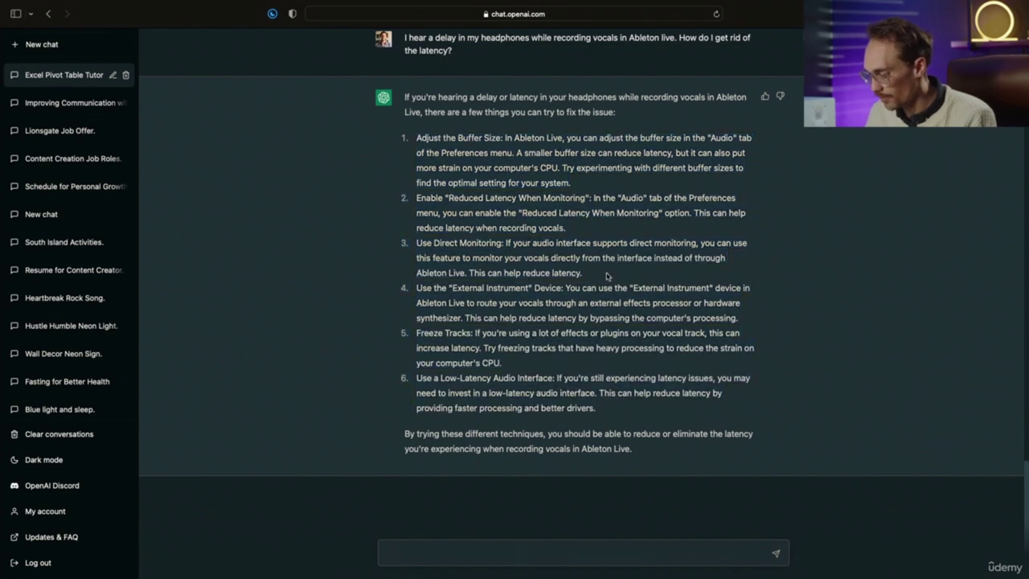
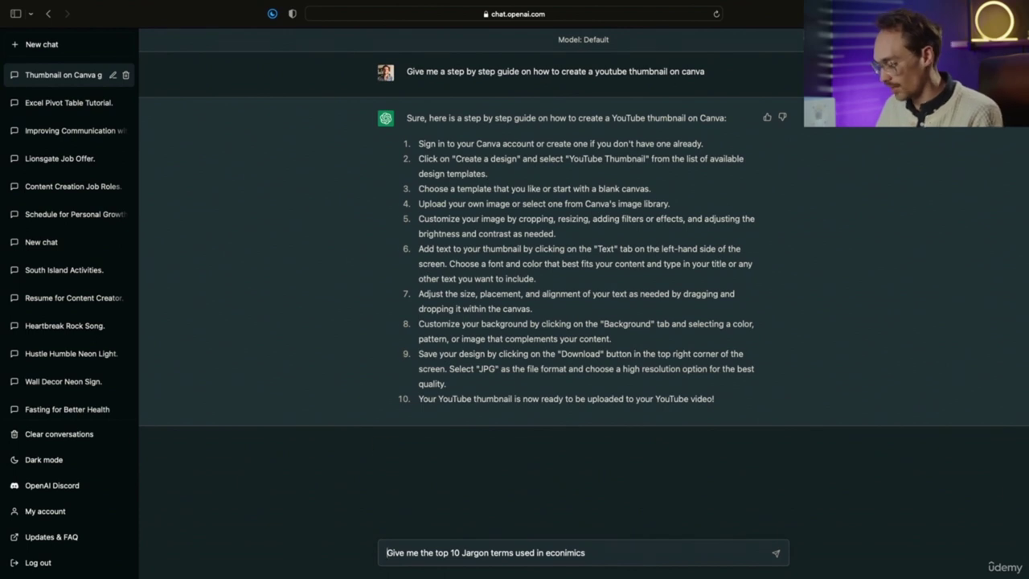
Step: Submit the prompt "Give me the top 10 Jargon terms used in econimics"
{"action": "key", "text": "Return"}
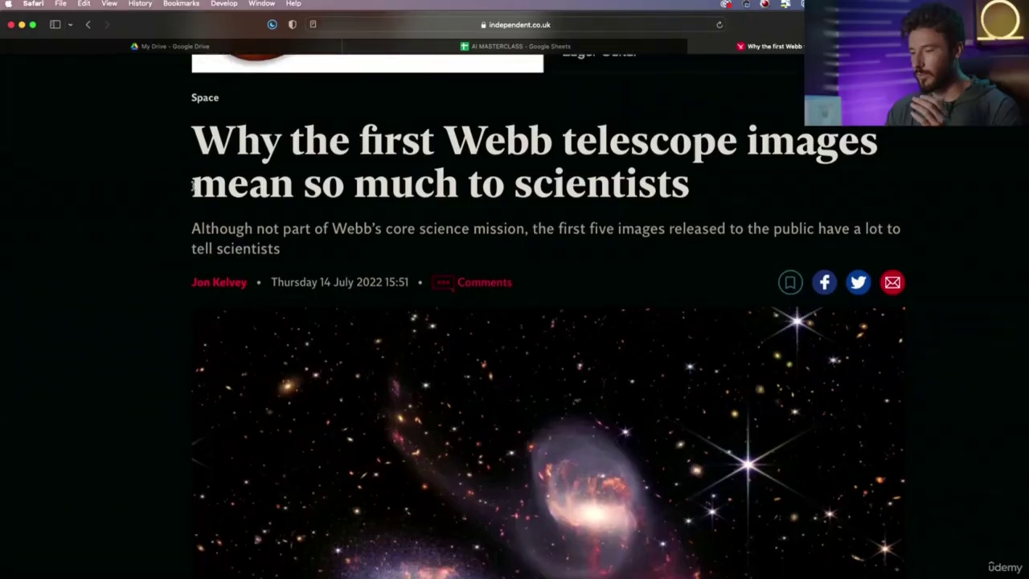
Step: Highlight the headline of the Independent's Webb telescope article and skim the text down to the Stephan's Quintet and exoplanet Wasp-96b paragraphs
{"action": "scroll", "coordinate": [192, 147], "scroll_direction": "down", "scroll_amount": 1}
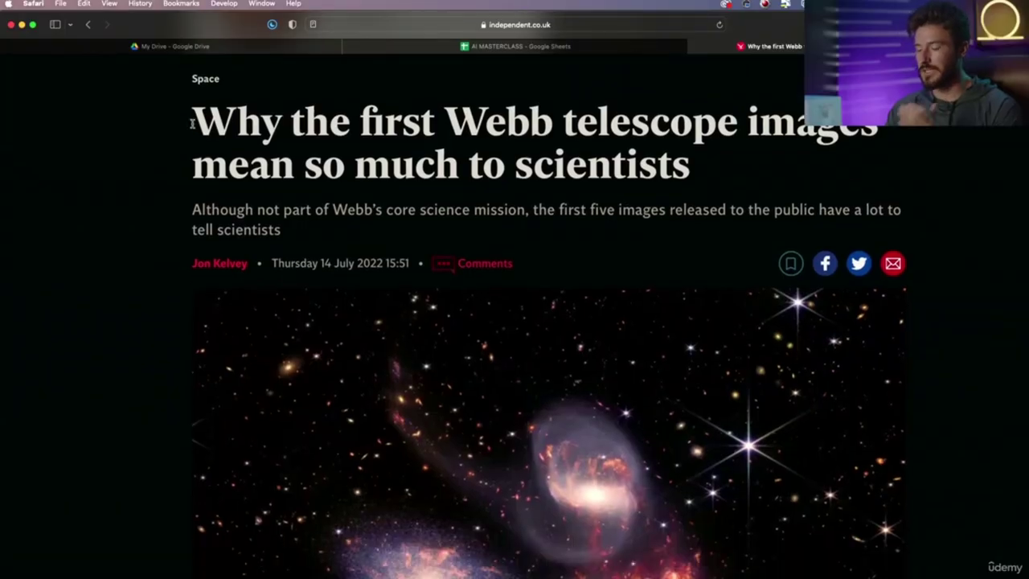
{"action": "left_click_drag", "start_coordinate": [192, 122], "coordinate": [543, 126]}
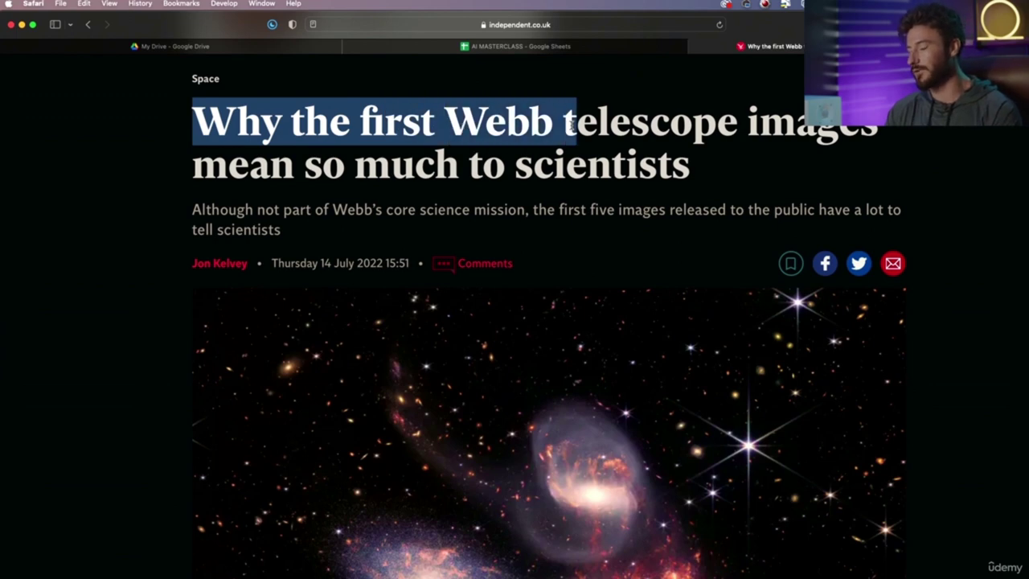
{"action": "left_click_drag", "start_coordinate": [732, 125], "coordinate": [709, 157]}
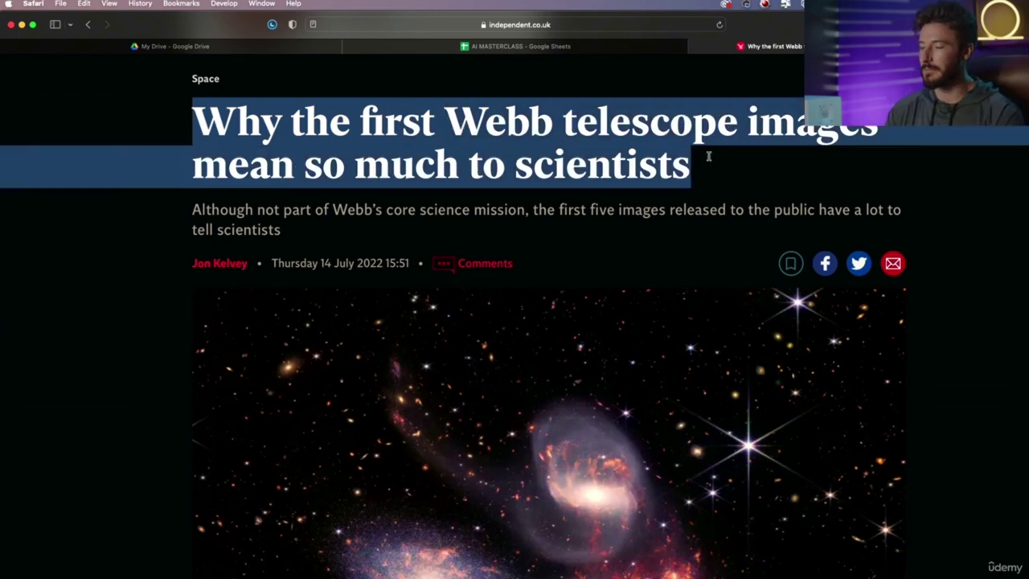
{"action": "scroll", "coordinate": [709, 162], "scroll_direction": "down", "scroll_amount": 5}
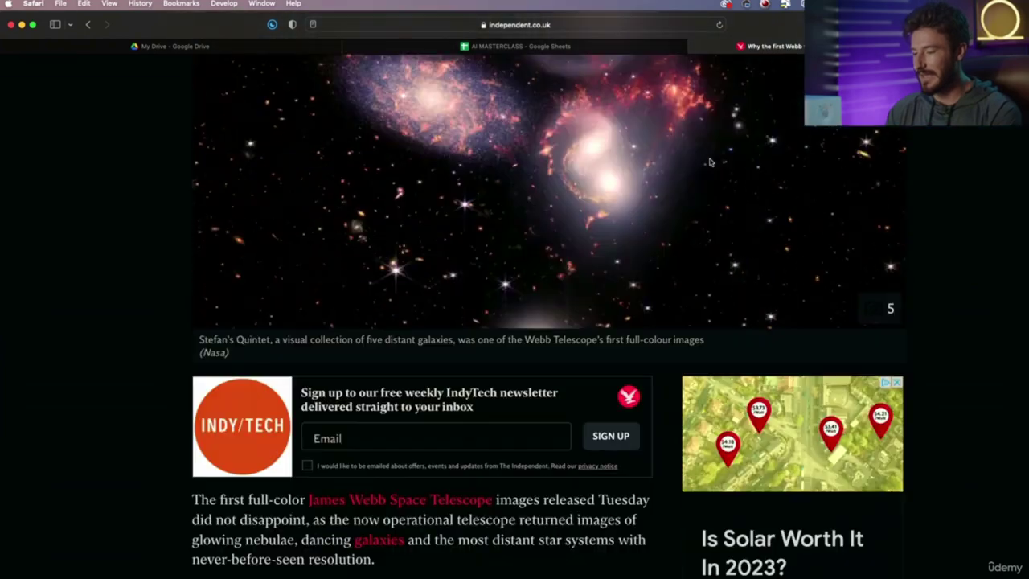
{"action": "scroll", "coordinate": [645, 200], "scroll_direction": "down", "scroll_amount": 15}
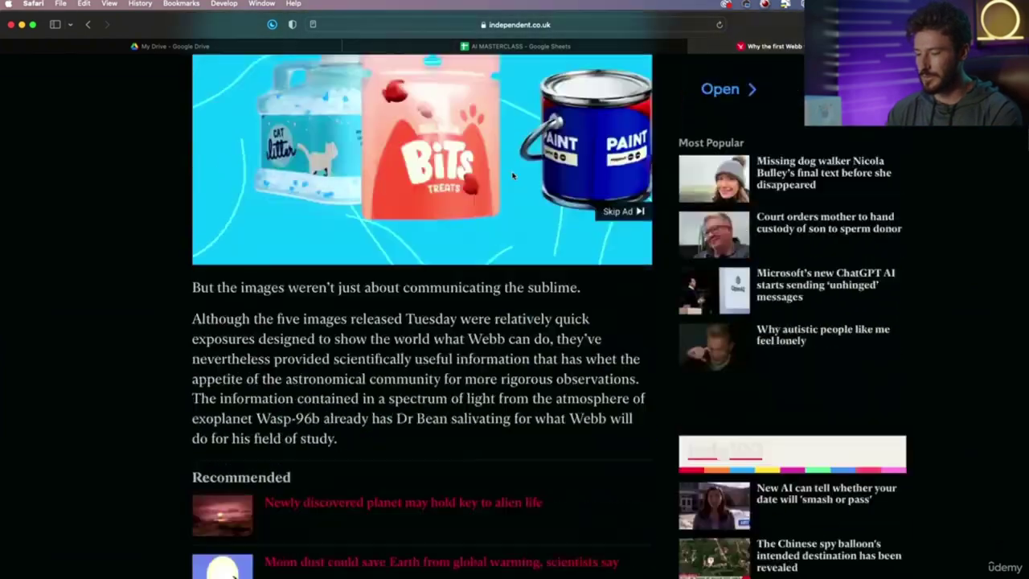
{"action": "scroll", "coordinate": [496, 171], "scroll_direction": "down", "scroll_amount": 15}
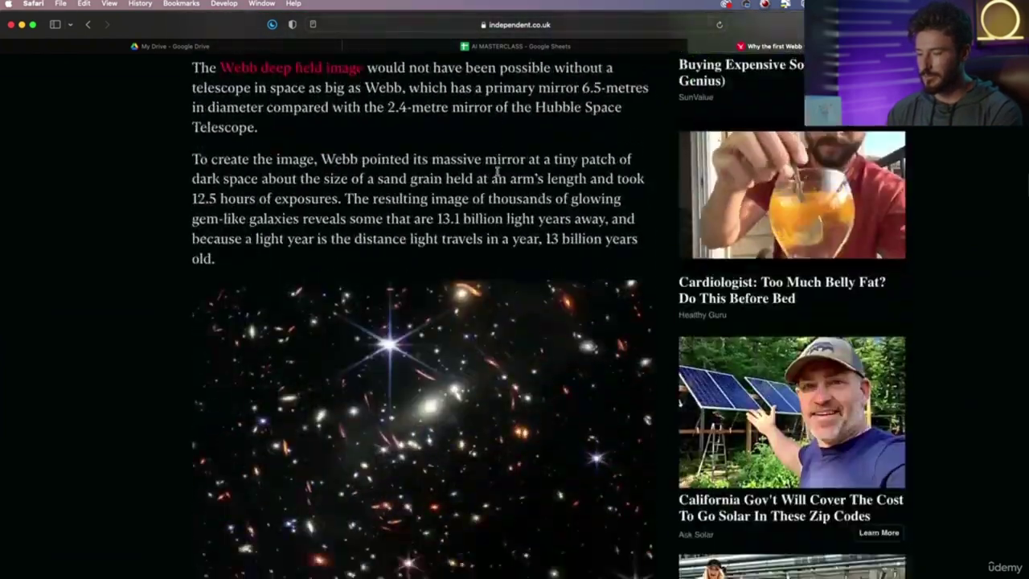
{"action": "scroll", "coordinate": [497, 171], "scroll_direction": "down", "scroll_amount": 12}
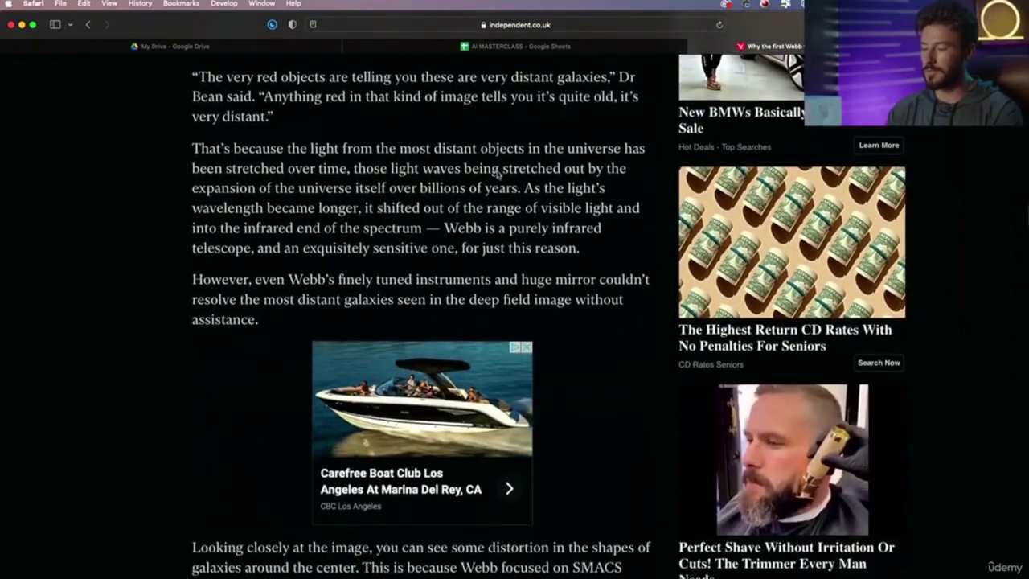
{"action": "scroll", "coordinate": [497, 171], "scroll_direction": "down", "scroll_amount": 10}
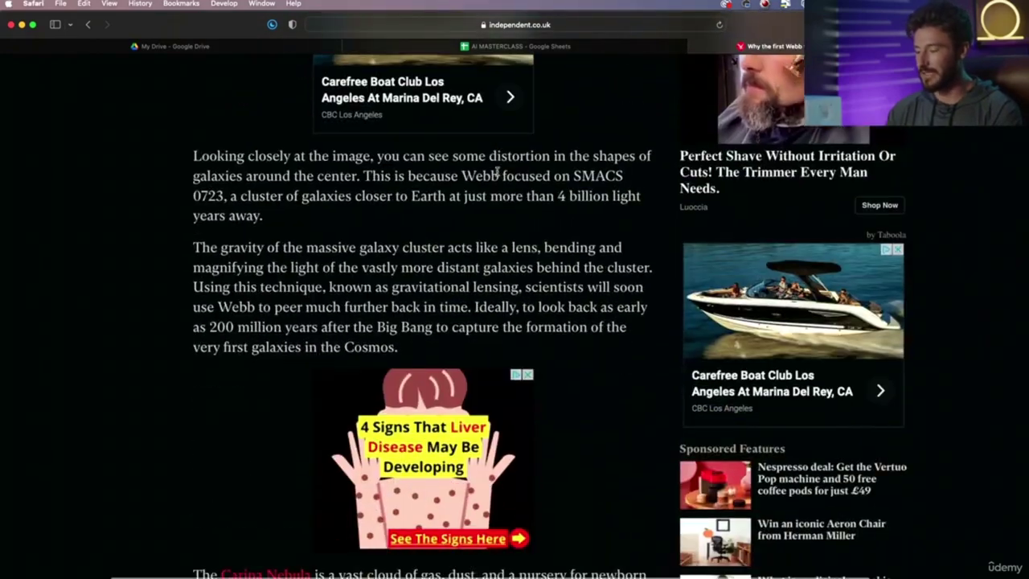
{"action": "scroll", "coordinate": [497, 171], "scroll_direction": "down", "scroll_amount": 10}
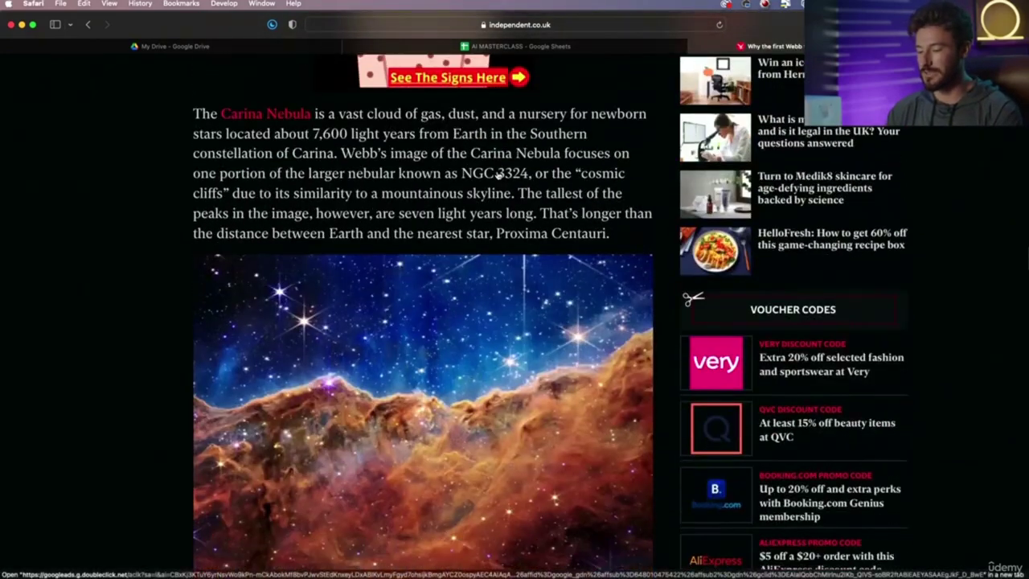
{"action": "scroll", "coordinate": [499, 171], "scroll_direction": "down", "scroll_amount": 5}
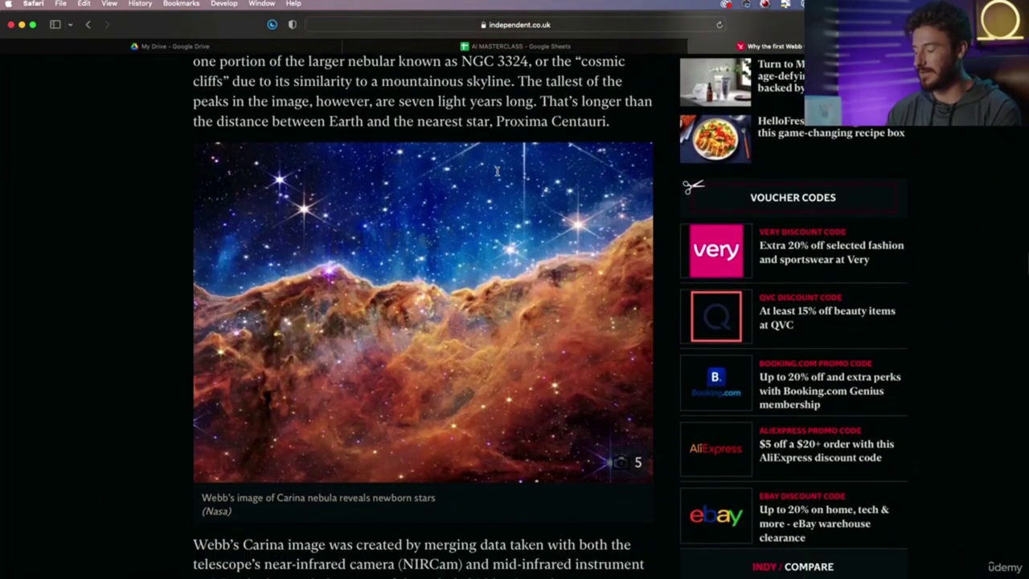
{"action": "scroll", "coordinate": [497, 175], "scroll_direction": "down", "scroll_amount": 15}
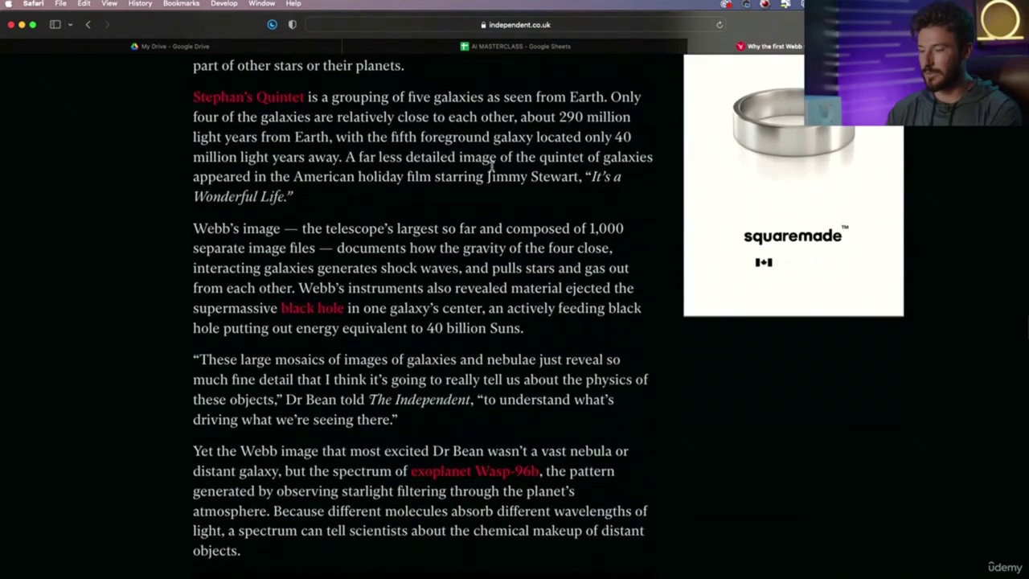
Step: Copy the article's web address, switch to ChatGPT and submit "summarize the most important information from this article into 10 bullet:" followed by the link
{"action": "left_click", "coordinate": [453, 25]}
{"action": "key", "text": "ctrl+c"}
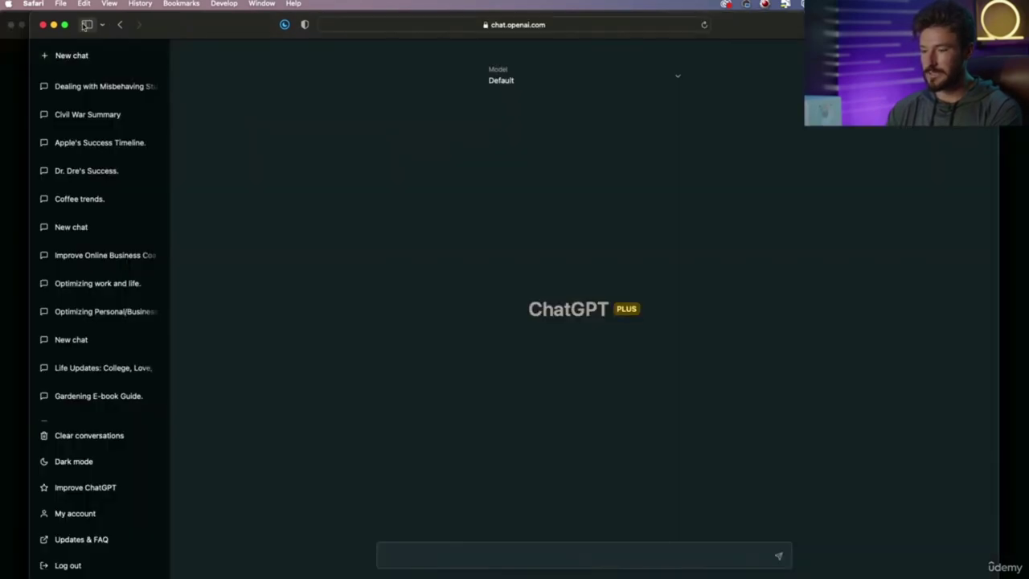
{"action": "left_click", "coordinate": [64, 25]}
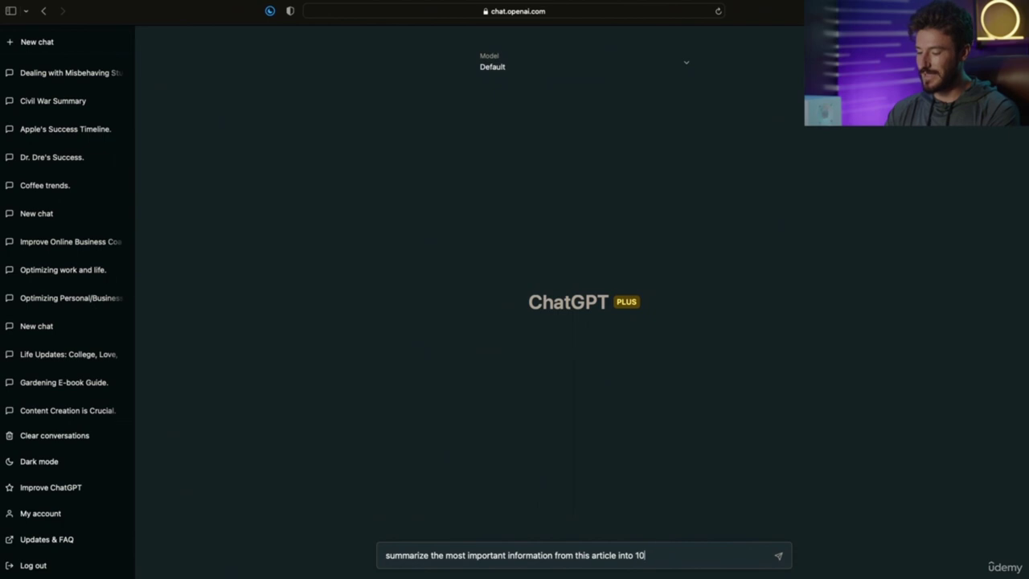
{"action": "type", "text": ":"}
{"action": "key", "text": "ctrl+v"}
{"action": "key", "text": "Return"}
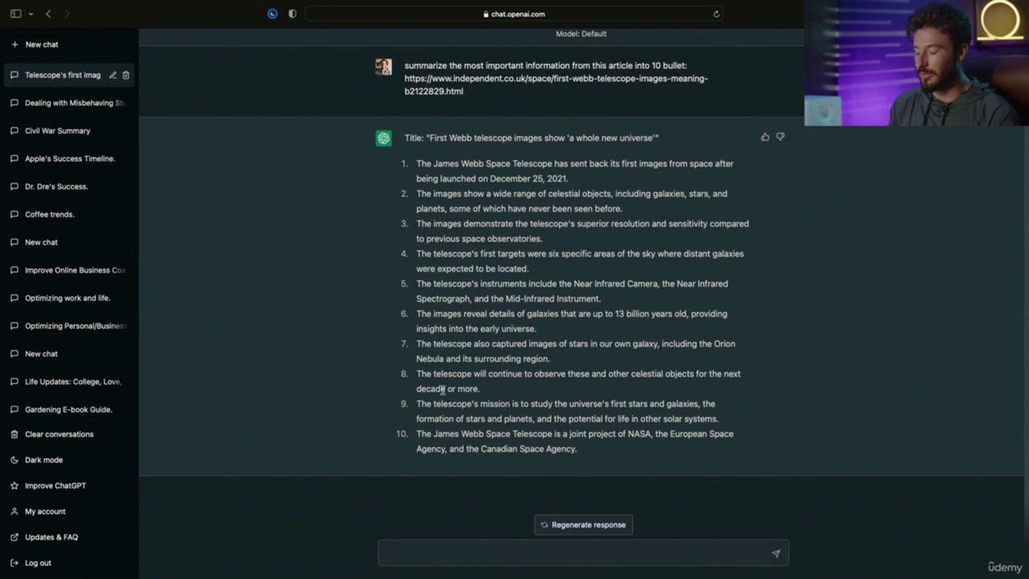
Step: Review the article summary, highlighting the Orion Nebula point, part of the James Webb joint project point and "Mid-Infrared Instrument"
{"action": "left_click_drag", "start_coordinate": [508, 374], "coordinate": [444, 341]}
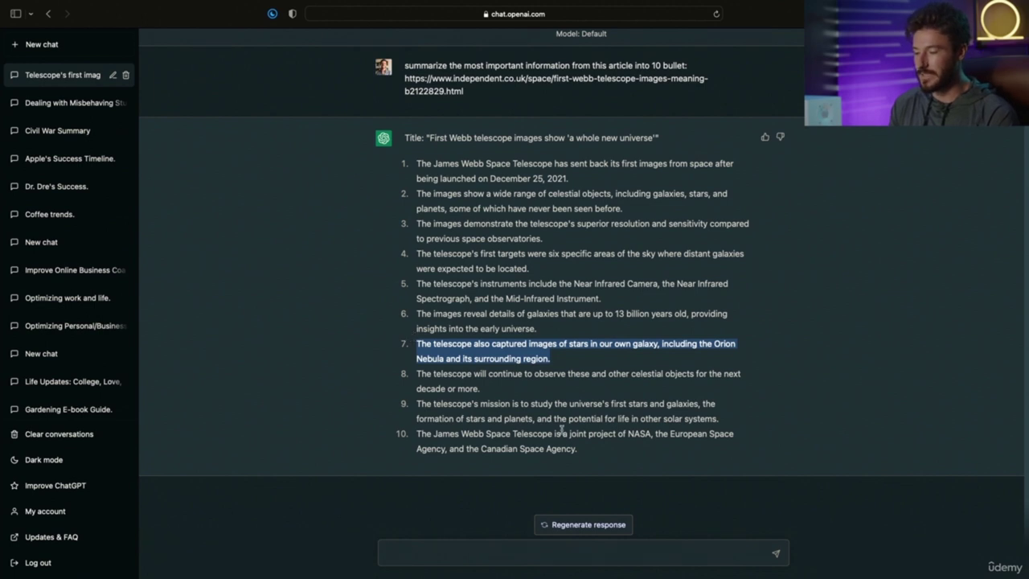
{"action": "left_click_drag", "start_coordinate": [439, 434], "coordinate": [572, 434]}
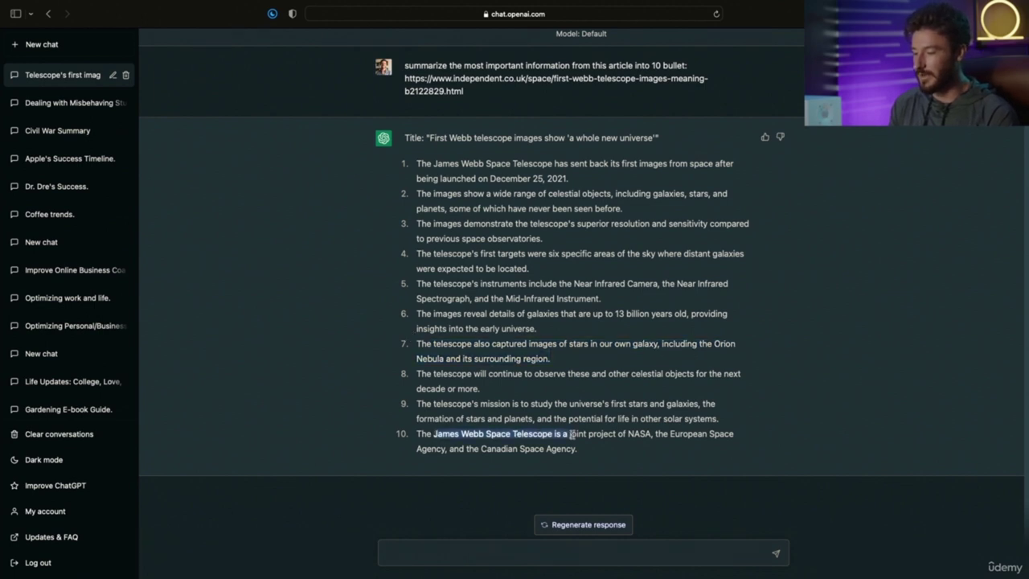
{"action": "left_click", "coordinate": [508, 298]}
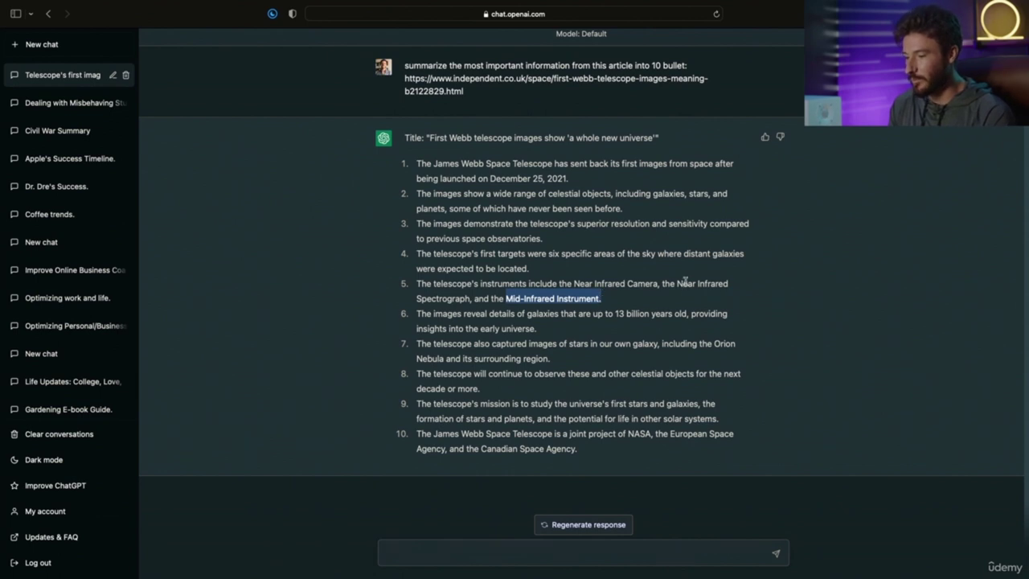
Step: Submit the follow-up "what is a Near Infrared Spectrograph" and highlight the whole answer
{"action": "left_click_drag", "start_coordinate": [737, 284], "coordinate": [546, 292]}
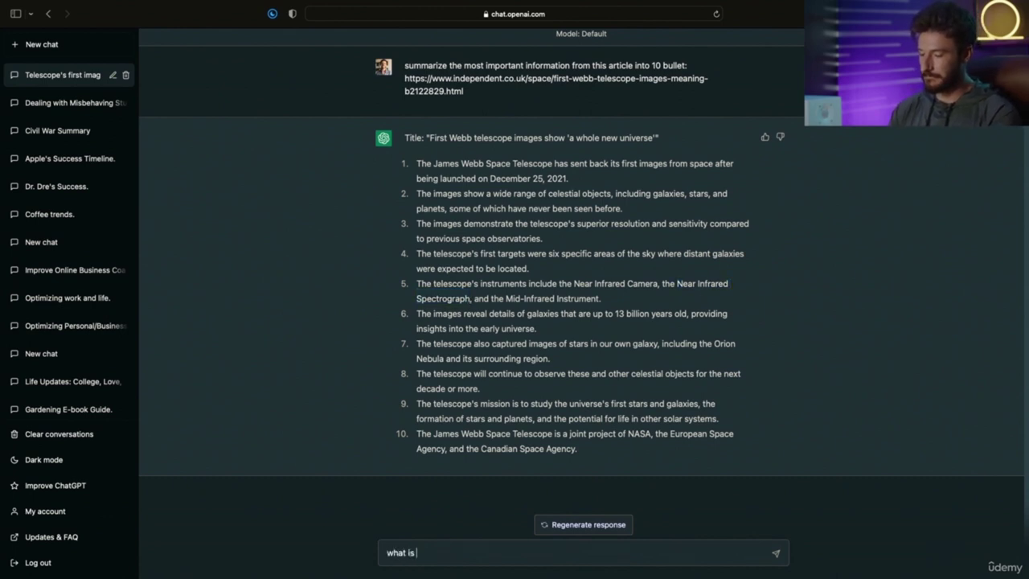
{"action": "key", "text": "Return"}
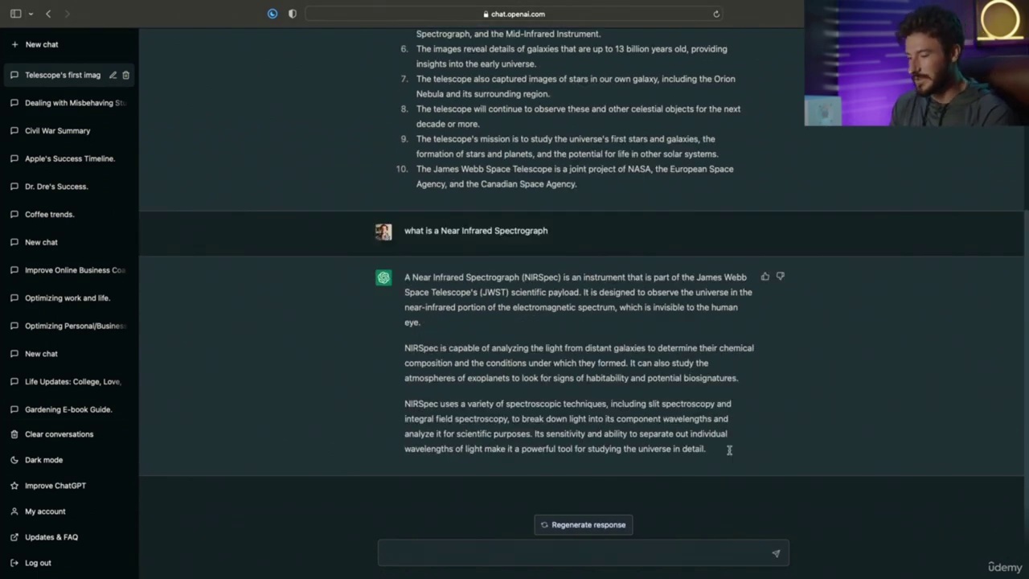
{"action": "left_click_drag", "start_coordinate": [729, 450], "coordinate": [401, 277]}
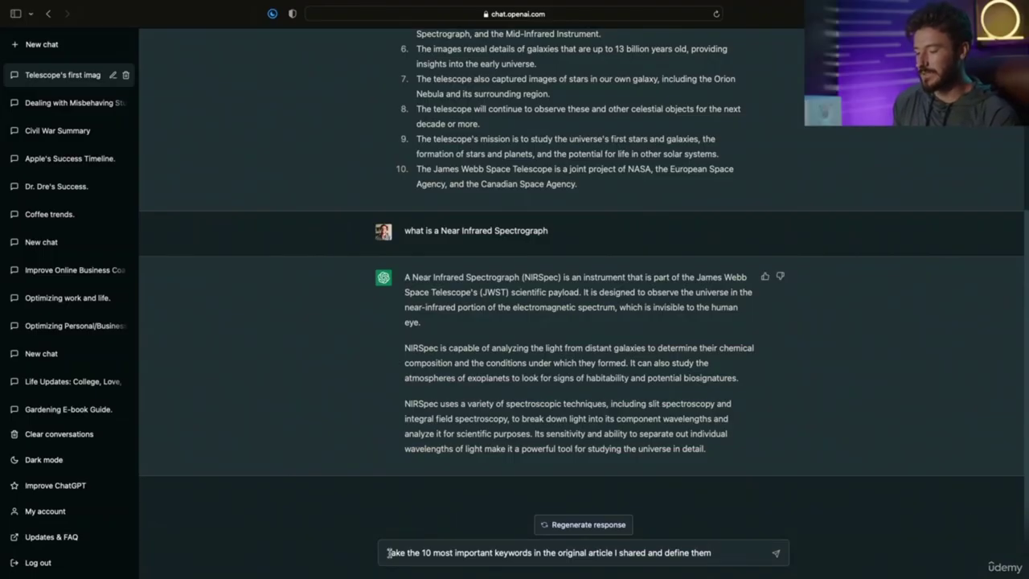
Step: Submit the follow-up "Take the 10 most important keywords in the original article I shared and define them"
{"action": "right_click", "coordinate": [388, 553]}
{"action": "left_click", "coordinate": [504, 546]}
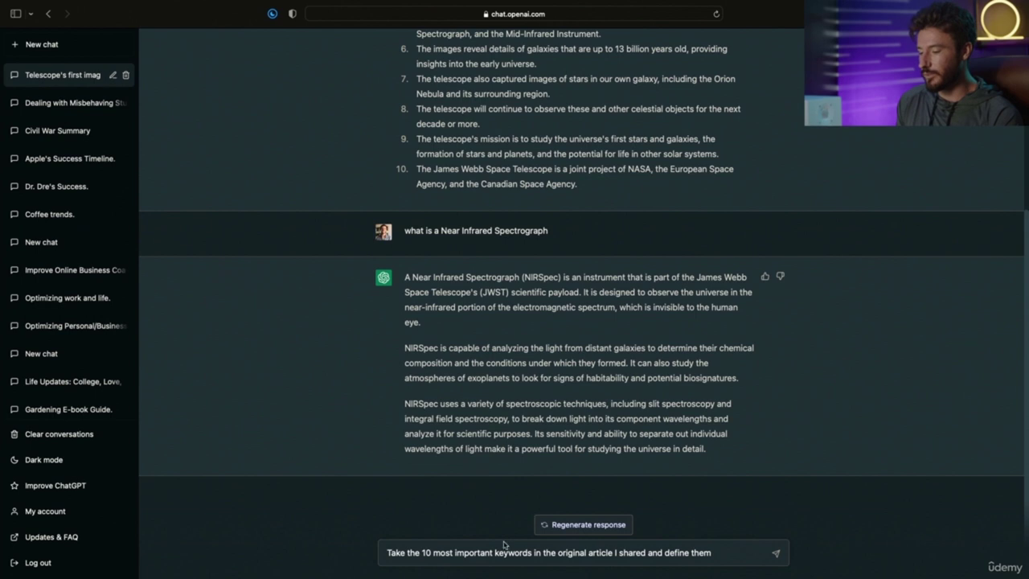
{"action": "left_click_drag", "start_coordinate": [608, 561], "coordinate": [678, 547]}
{"action": "left_click", "coordinate": [720, 553]}
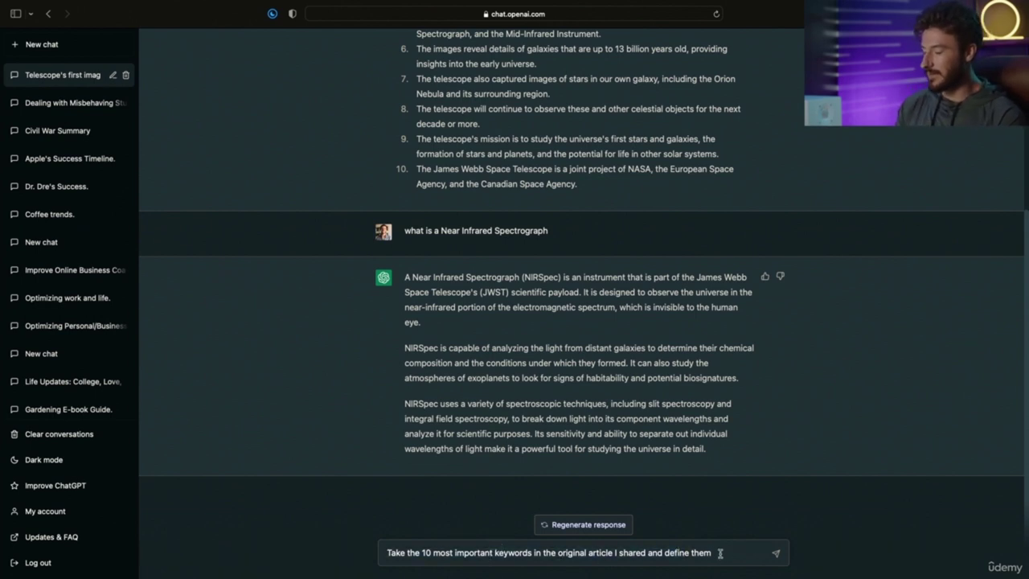
{"action": "key", "text": "Return"}
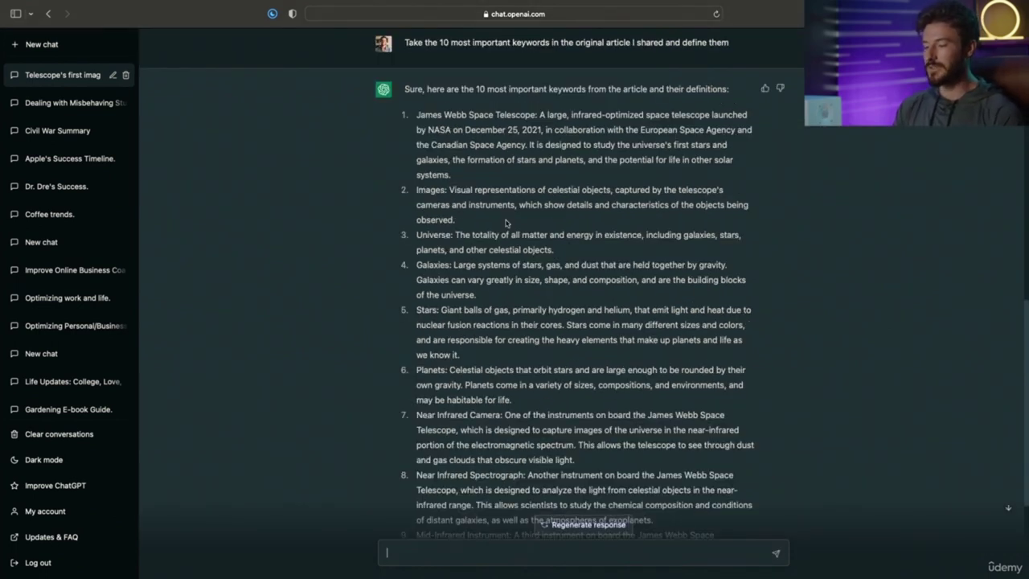
Step: Review the keyword definitions down to the end of the list and highlight the Orion Nebula entry
{"action": "scroll", "coordinate": [489, 232], "scroll_direction": "down", "scroll_amount": 4}
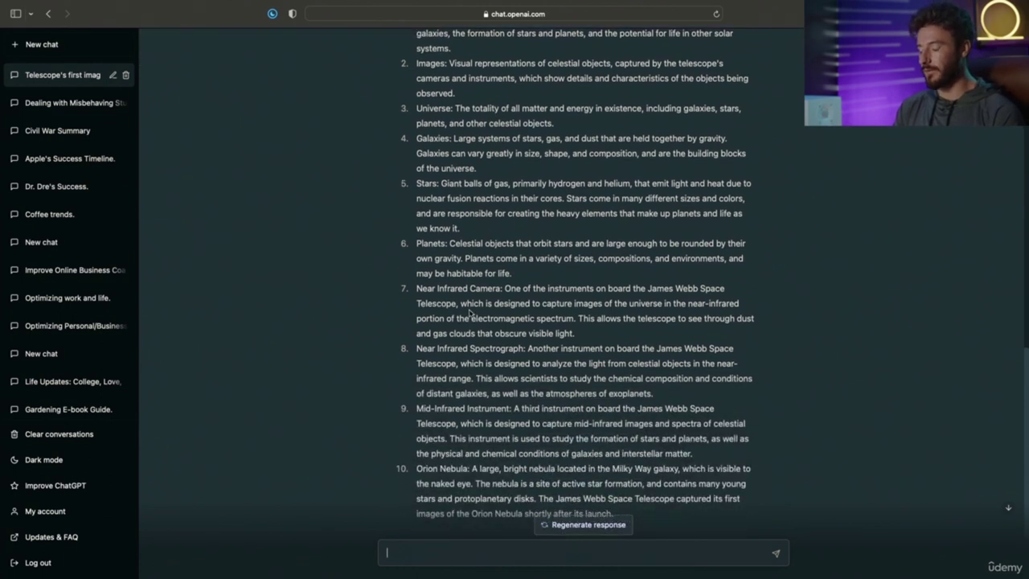
{"action": "scroll", "coordinate": [471, 312], "scroll_direction": "down", "scroll_amount": 2}
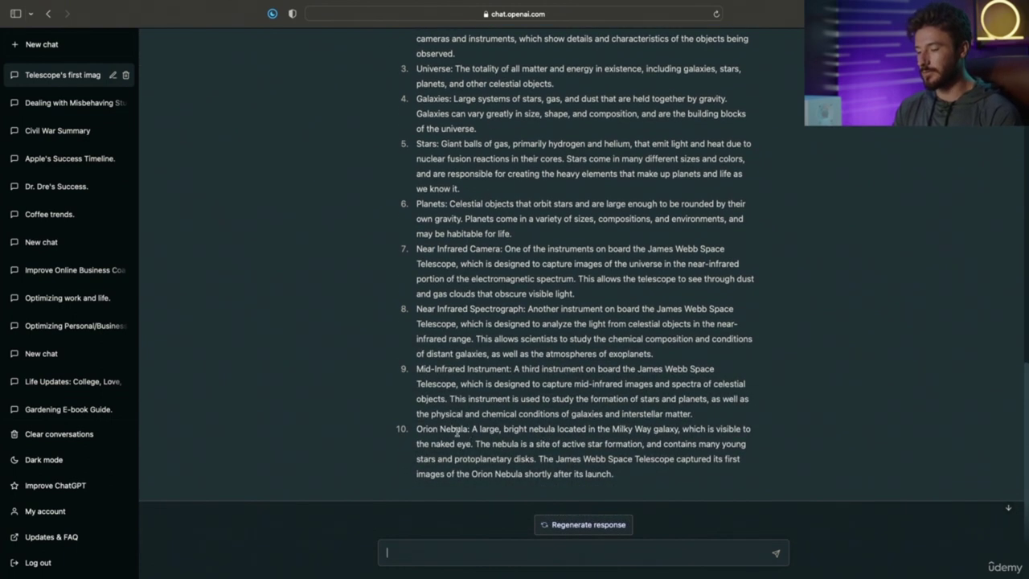
{"action": "left_click_drag", "start_coordinate": [439, 431], "coordinate": [518, 432]}
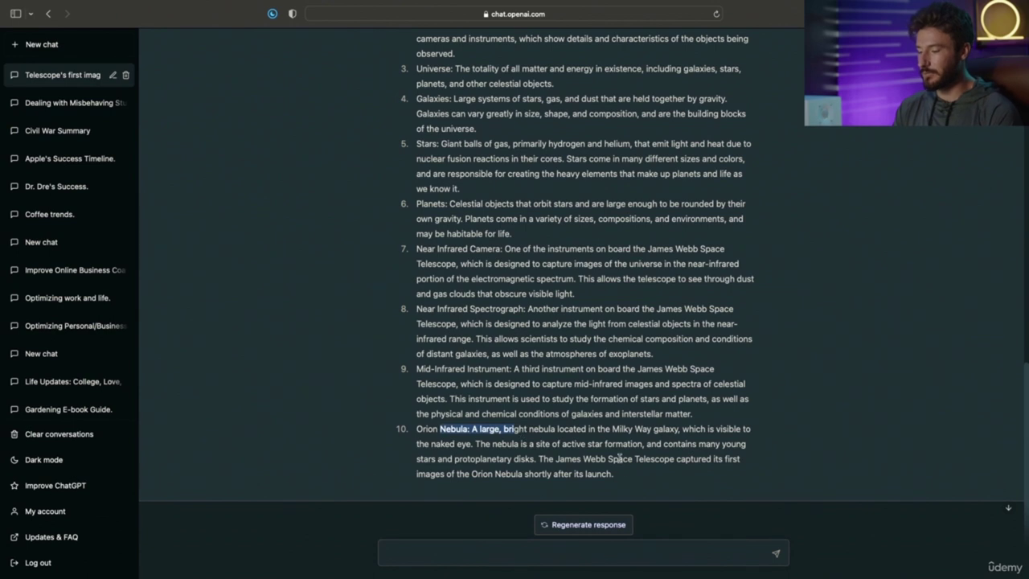
{"action": "left_click", "coordinate": [609, 463]}
{"action": "left_click_drag", "start_coordinate": [613, 474], "coordinate": [410, 438]}
Step: Submit the follow-up "What other events and information is related to this topic that I should learn"
{"action": "left_click", "coordinate": [429, 549]}
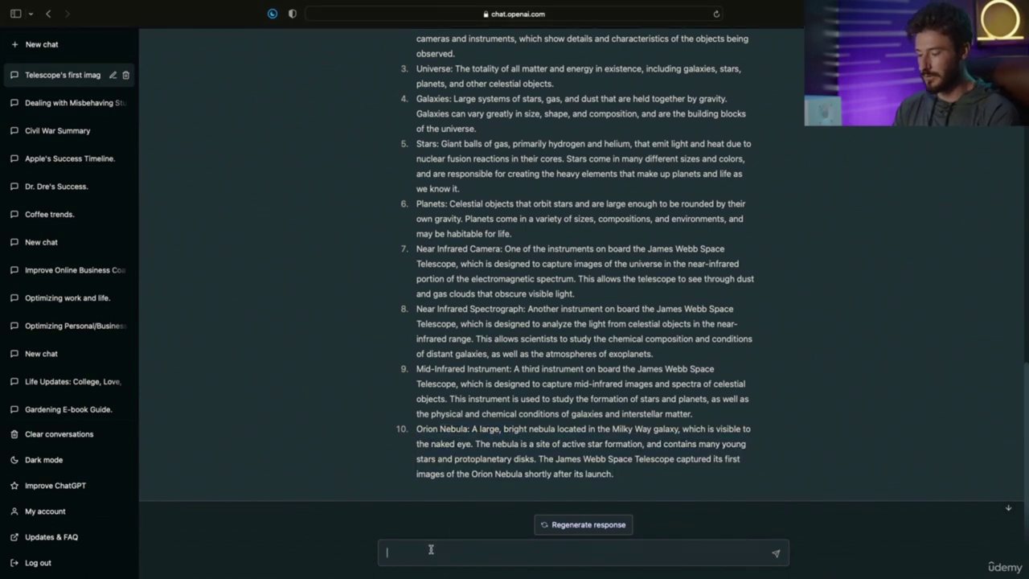
{"action": "type", "text": "What other events and information is related to this topic that I should learn"}
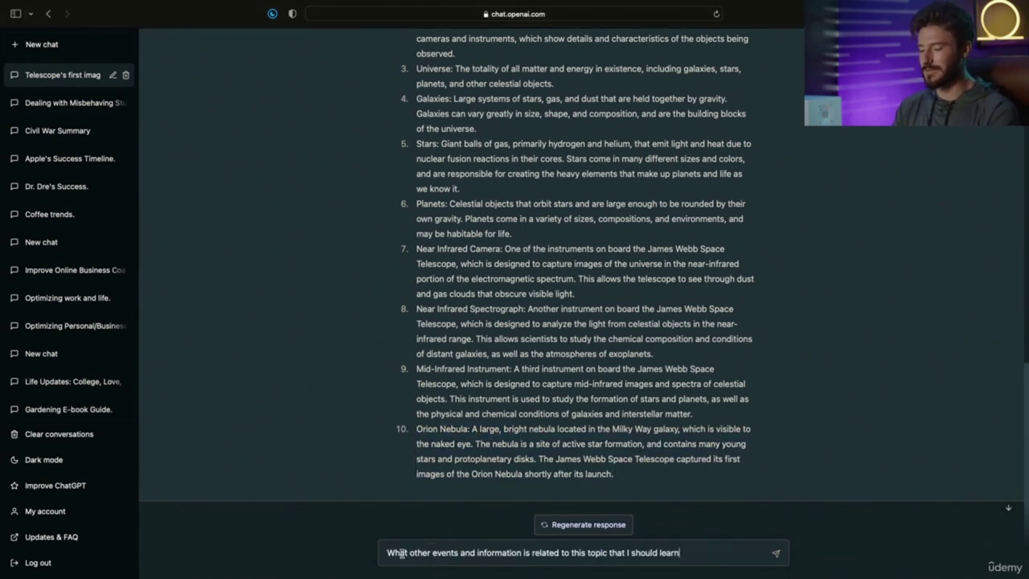
{"action": "left_click_drag", "start_coordinate": [476, 552], "coordinate": [570, 553]}
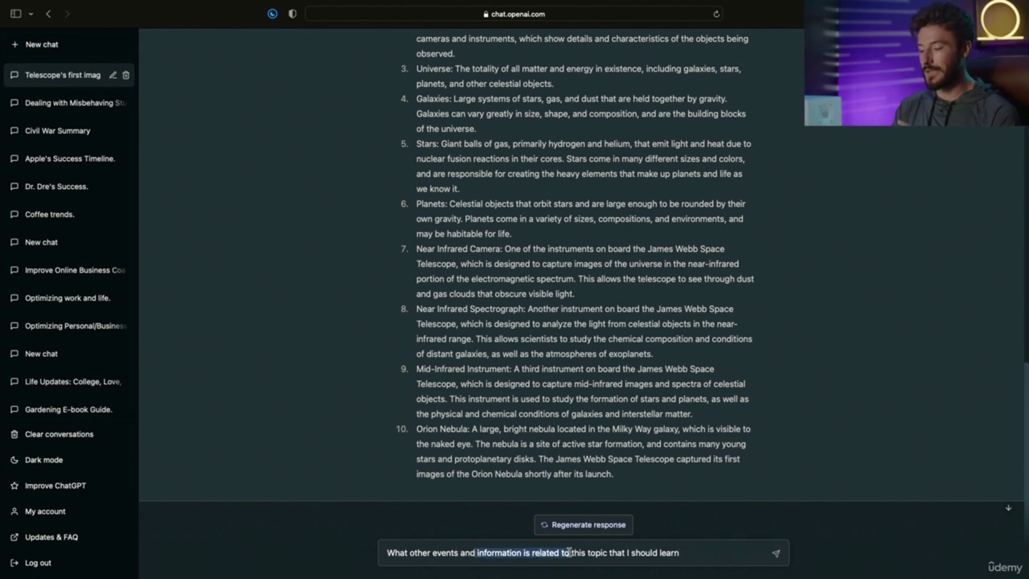
{"action": "left_click", "coordinate": [688, 553]}
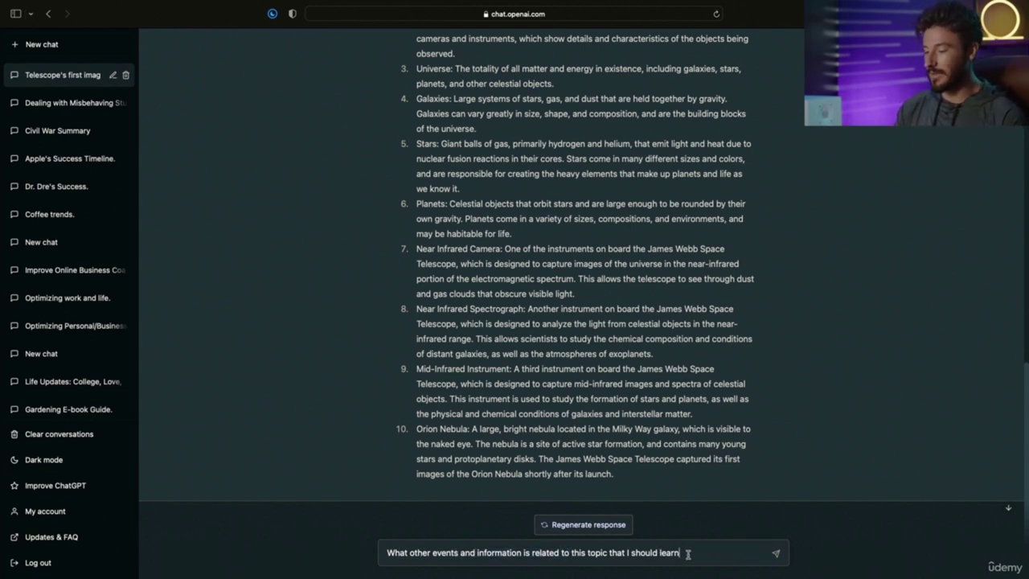
{"action": "key", "text": "Return"}
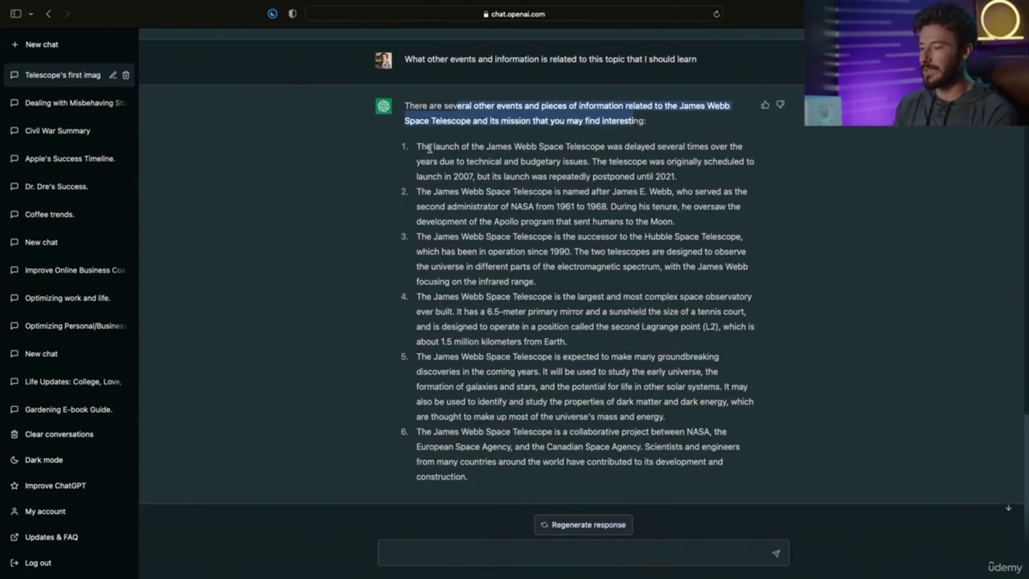
Step: Review the related facts, highlighting text on the launch delay, the Hubble Space Telescope, the largest space observatory and the expected groundbreaking discoveries
{"action": "left_click_drag", "start_coordinate": [432, 146], "coordinate": [655, 146]}
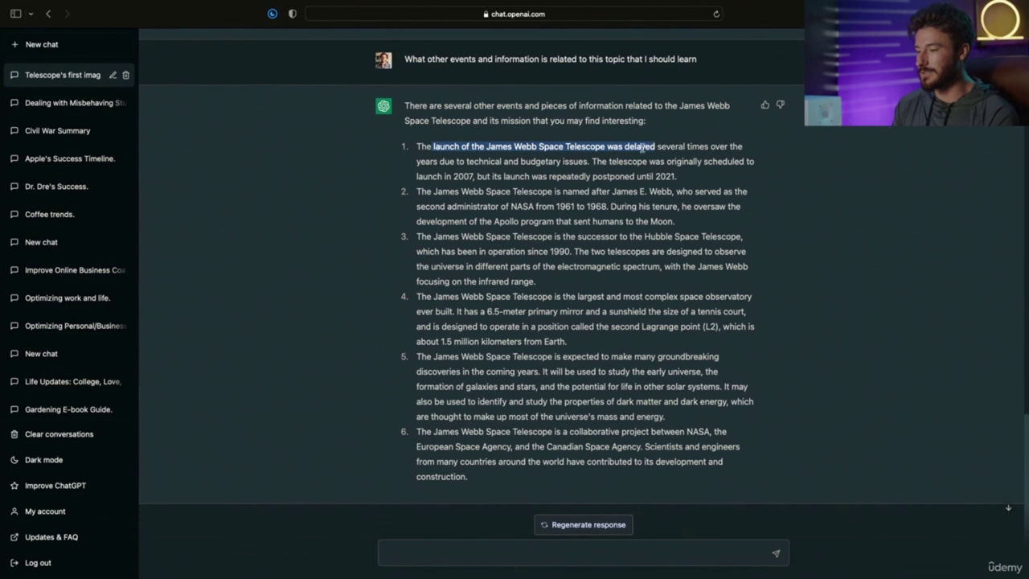
{"action": "scroll", "coordinate": [547, 201], "scroll_direction": "down", "scroll_amount": 1}
{"action": "left_click_drag", "start_coordinate": [629, 209], "coordinate": [740, 216]}
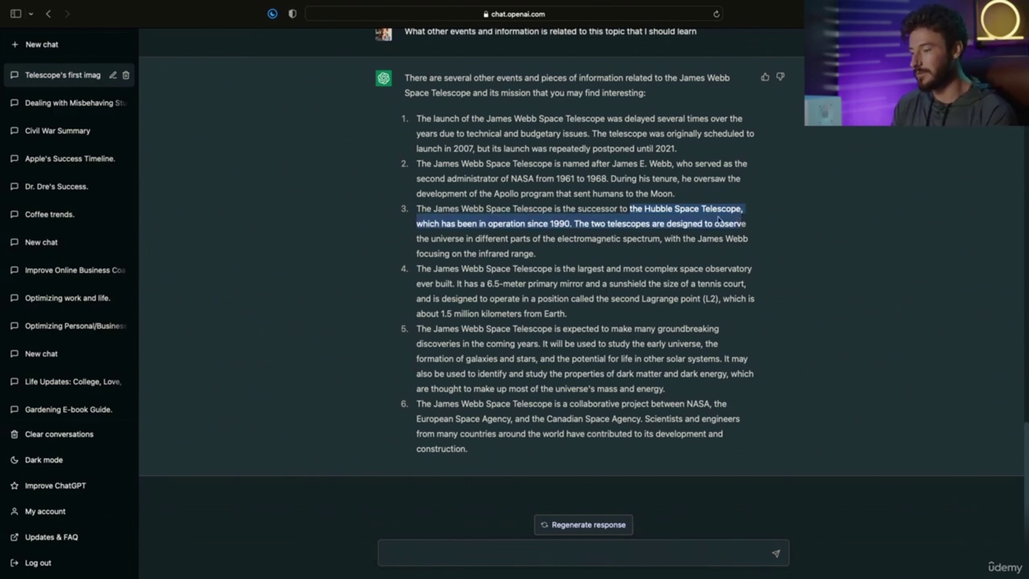
{"action": "left_click_drag", "start_coordinate": [535, 271], "coordinate": [653, 339]}
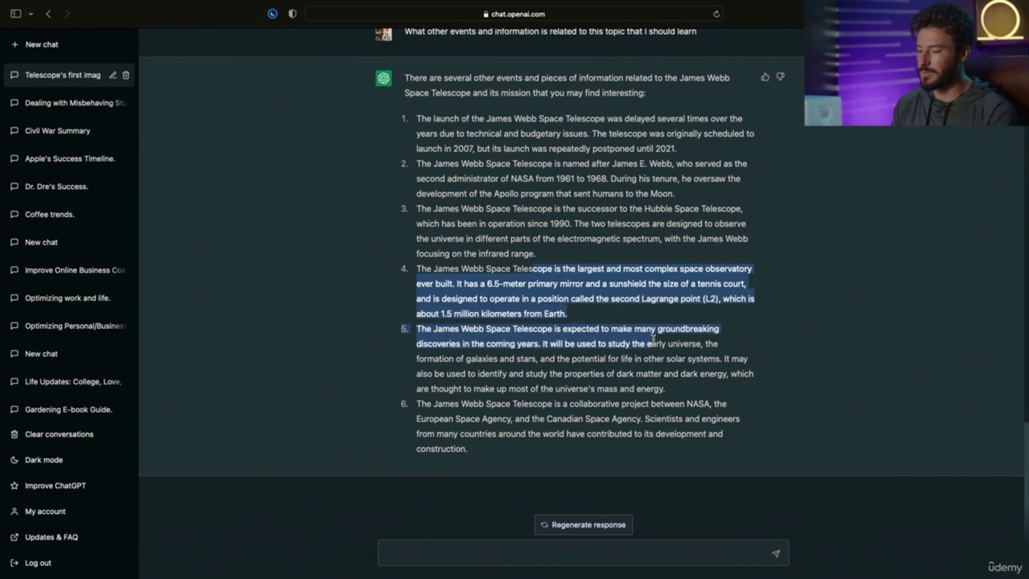
Step: Submit "what are 10 other significant historical events different from the James Webb space telescope that someone interested in space would want to know"
{"action": "left_click", "coordinate": [467, 555]}
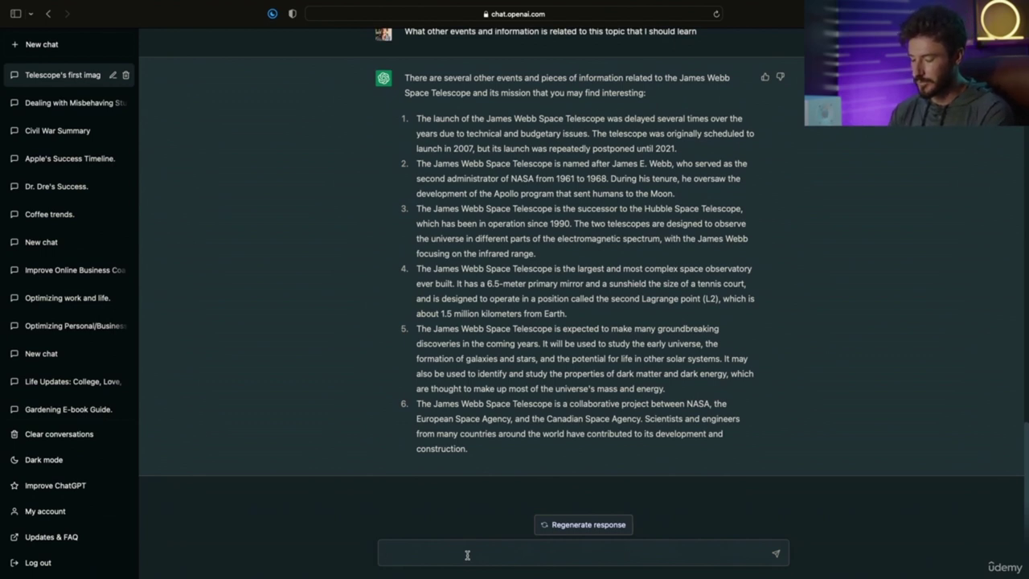
{"action": "type", "text": "what are 10 other significant historical events different from the James Webb space telescope that someone interested in space would want to know"}
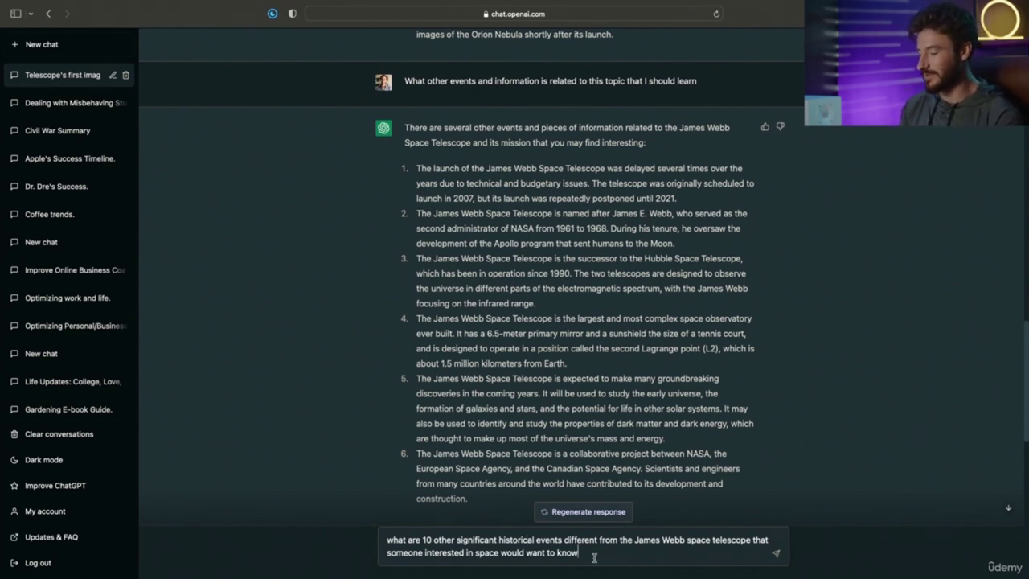
{"action": "key", "text": "Return"}
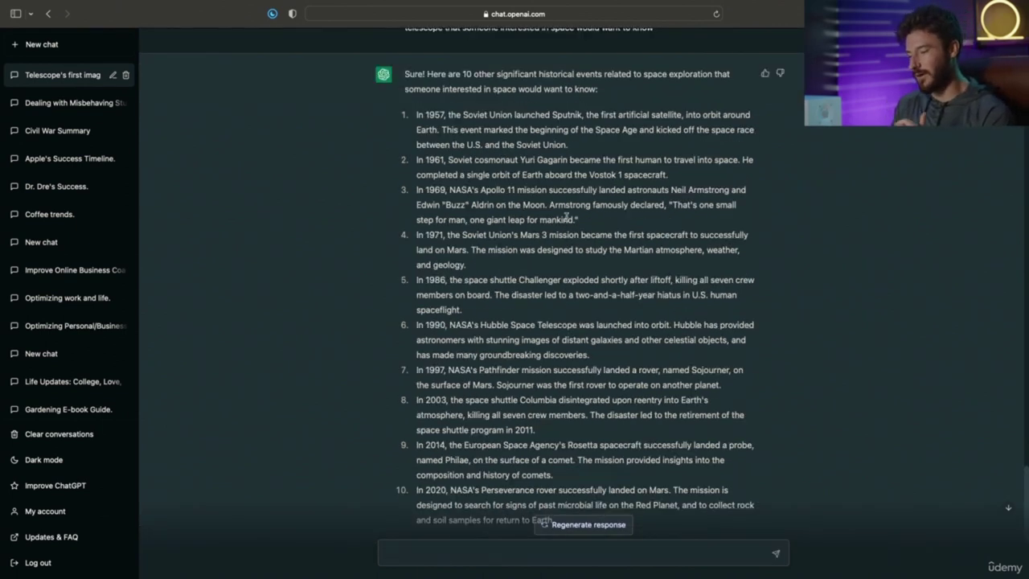
Step: Review the list of historical space events and highlight the Hubble Space Telescope launch in the 1990 entry
{"action": "scroll", "coordinate": [567, 219], "scroll_direction": "down", "scroll_amount": 1}
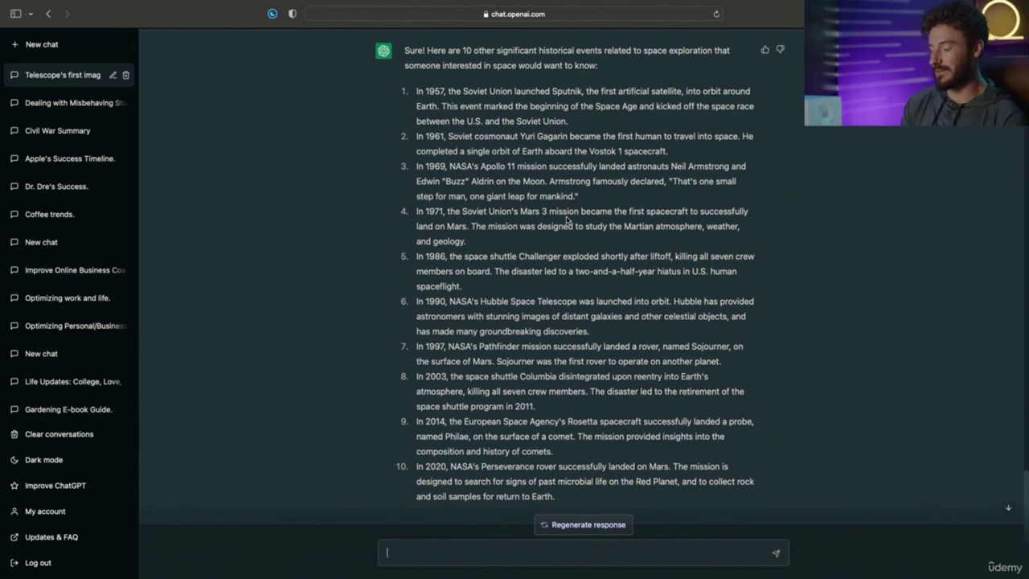
{"action": "scroll", "coordinate": [522, 298], "scroll_direction": "down", "scroll_amount": 2}
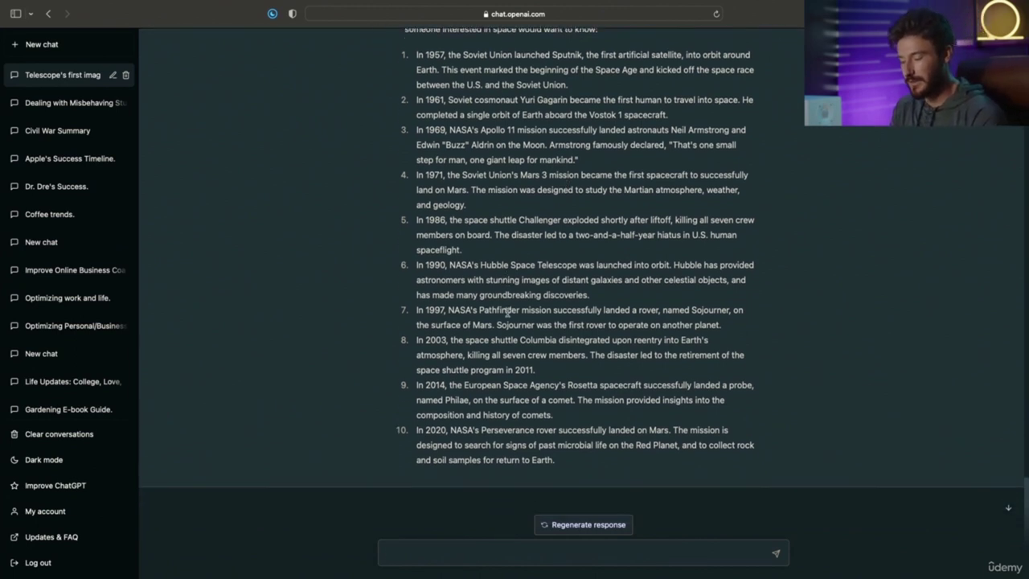
{"action": "scroll", "coordinate": [507, 311], "scroll_direction": "down", "scroll_amount": 1}
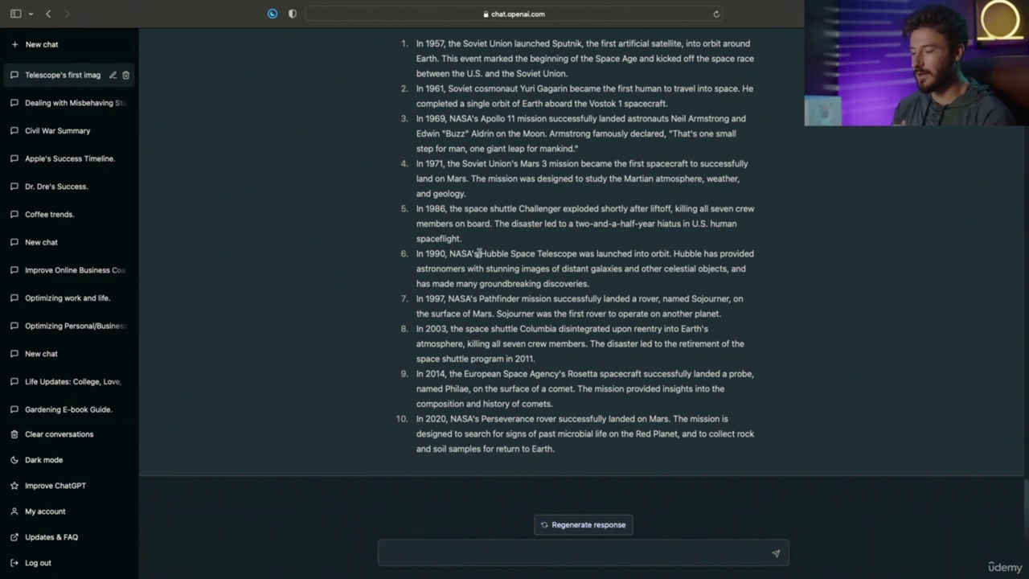
{"action": "left_click_drag", "start_coordinate": [480, 253], "coordinate": [606, 254]}
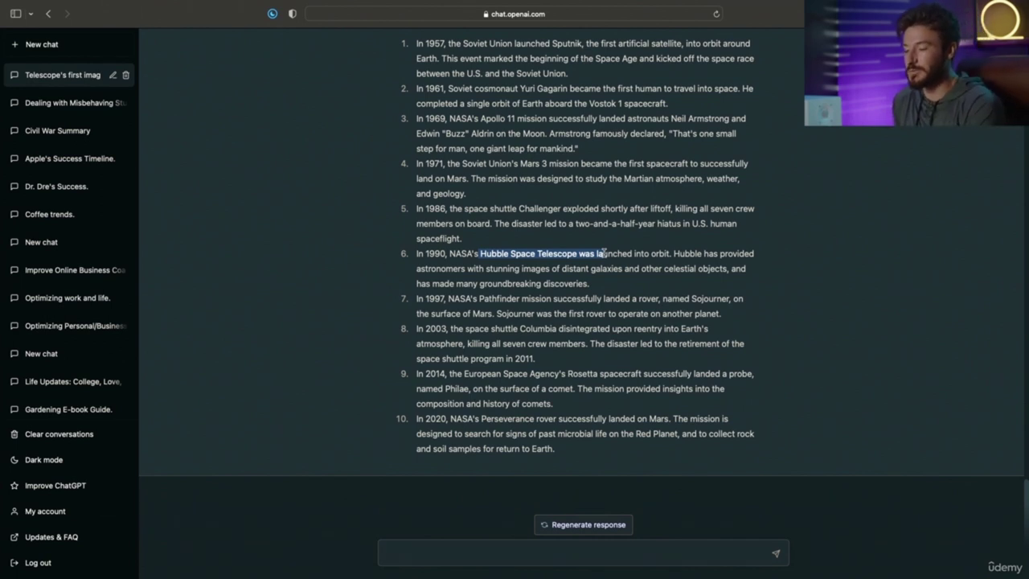
Step: Write the follow-up "compare the similarities and differences of the James Webb space telescope and the Hubble space telescope" in the message box
{"action": "left_click", "coordinate": [475, 556]}
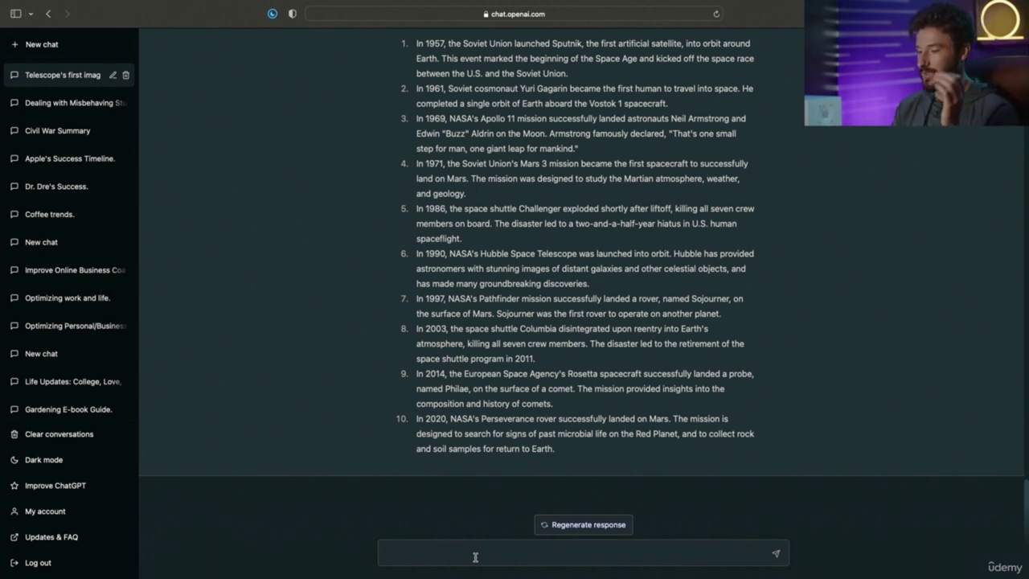
{"action": "type", "text": "compare the s"}
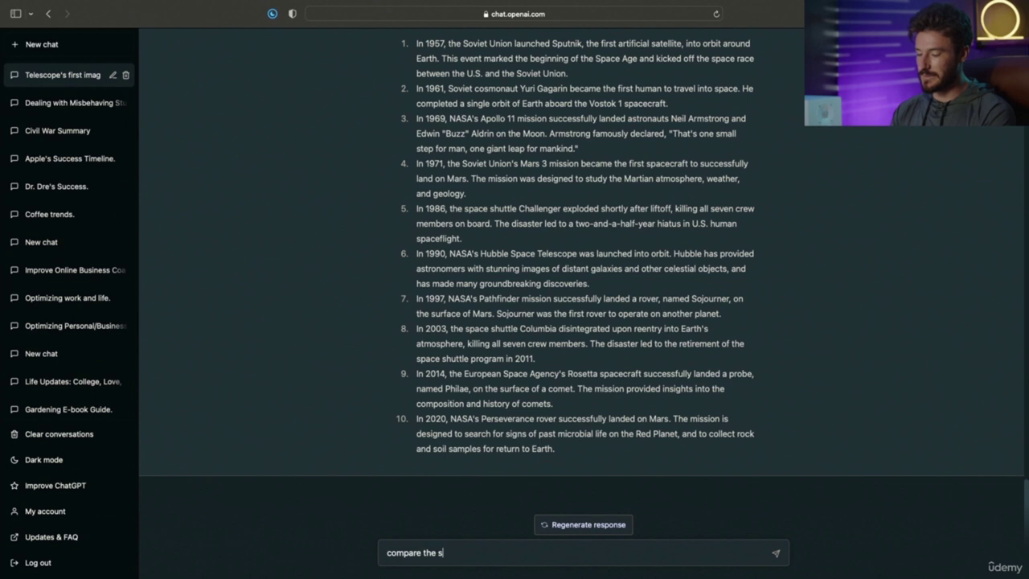
{"action": "type", "text": "imilarities "}
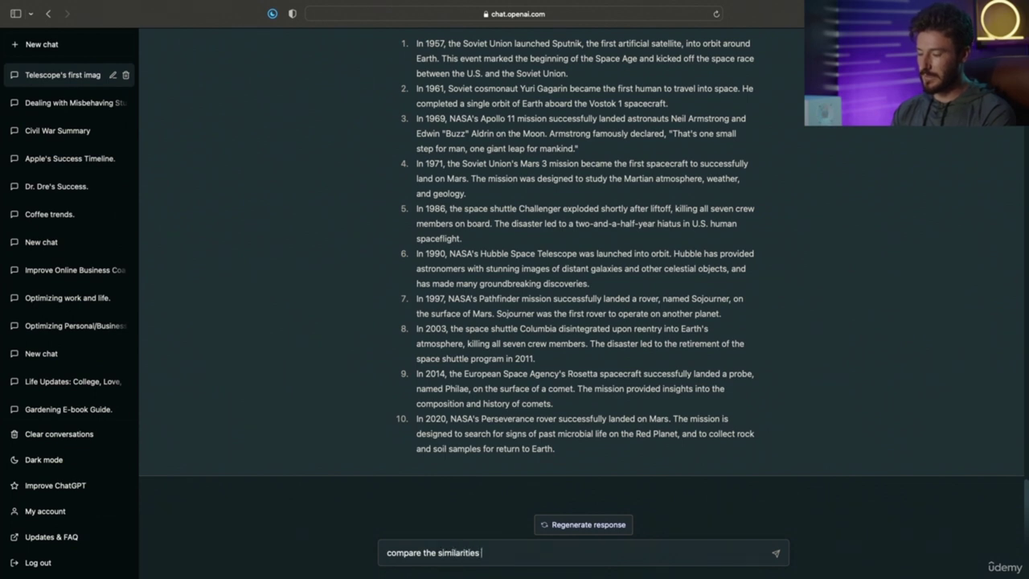
{"action": "type", "text": "and fifferences of th"}
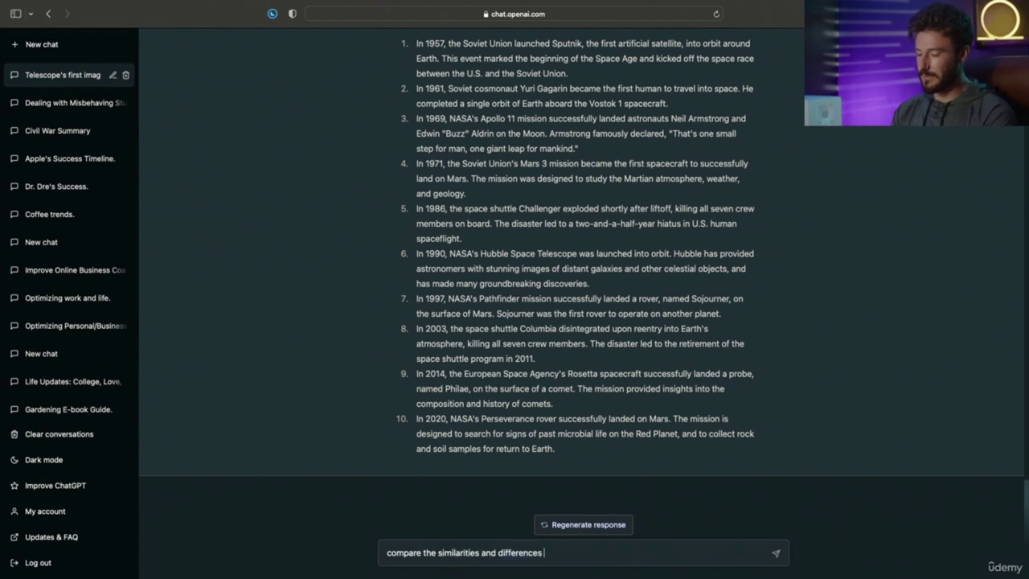
{"action": "type", "text": "e james webb space t"}
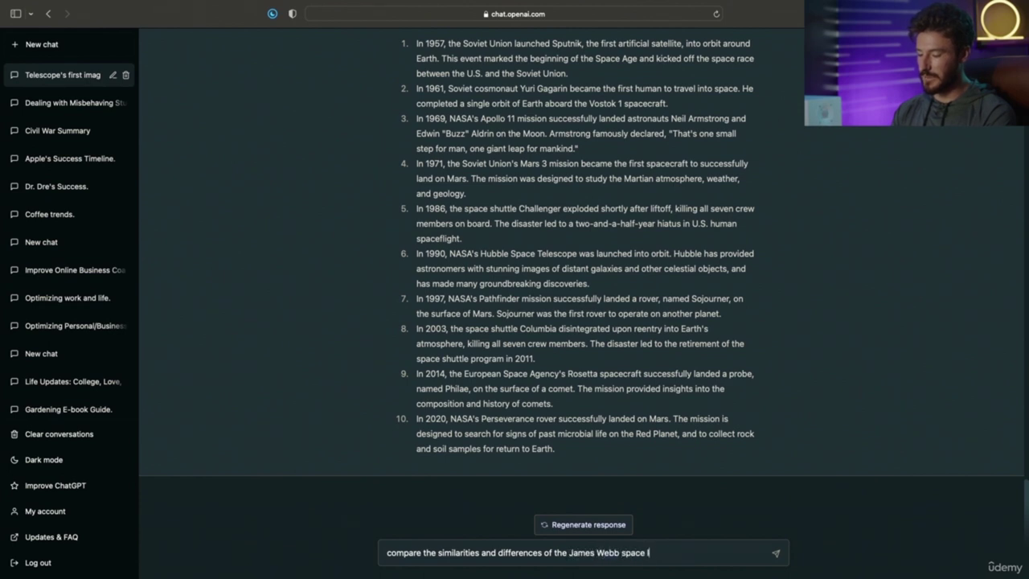
{"action": "type", "text": "elescope "}
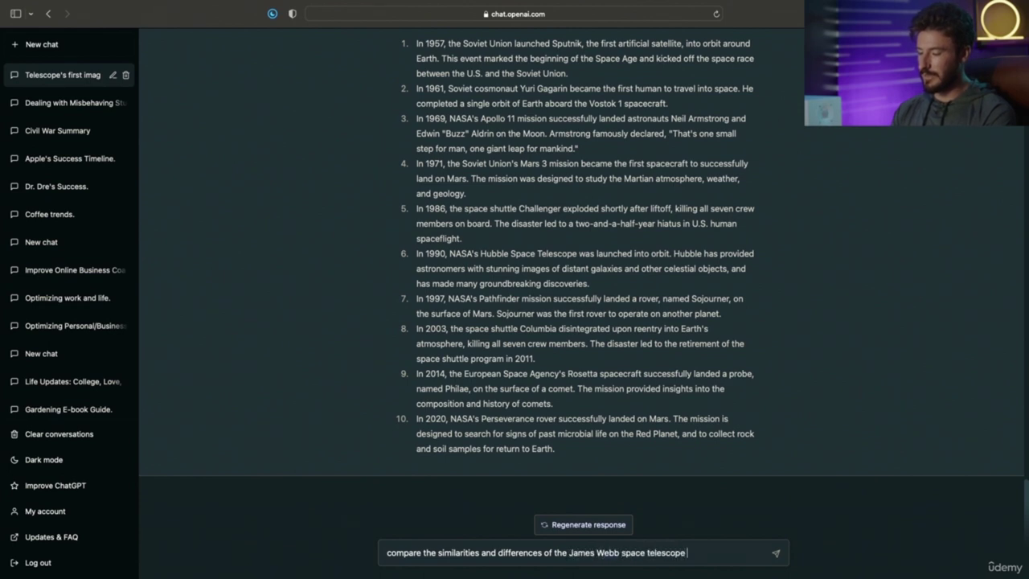
{"action": "type", "text": "and the Hubble spac"}
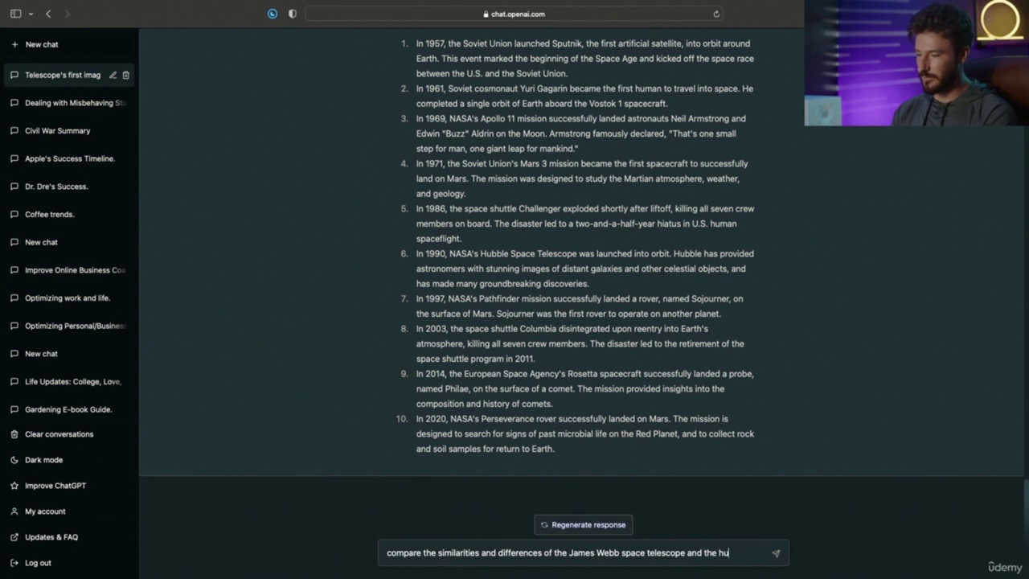
{"action": "type", "text": "e telescop"}
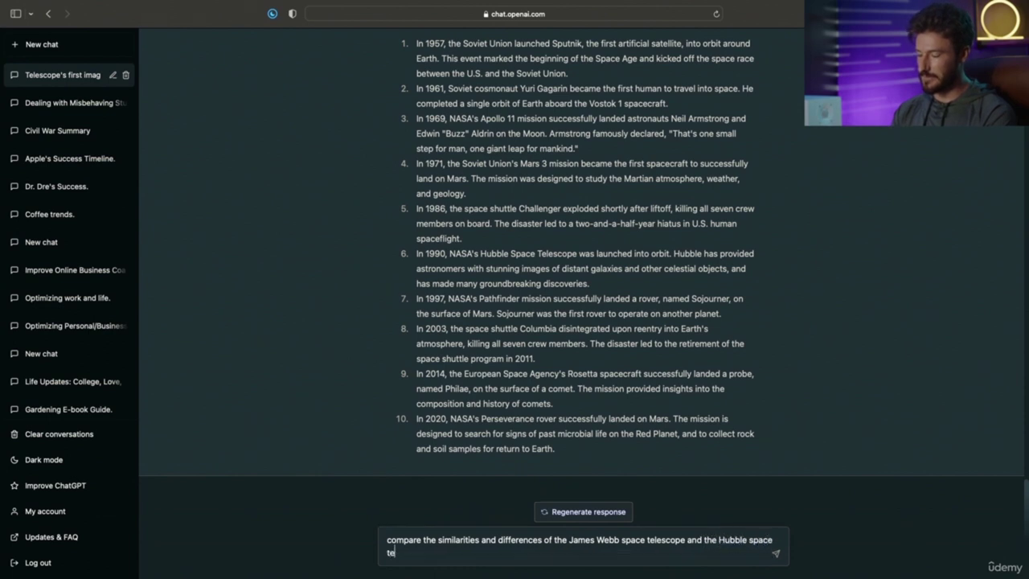
Step: Add "Explain the differences in simple terms that the average person would understand and find interesting" to the telescope comparison prompt and submit it
{"action": "type", "text": "e. Explain the difference"}
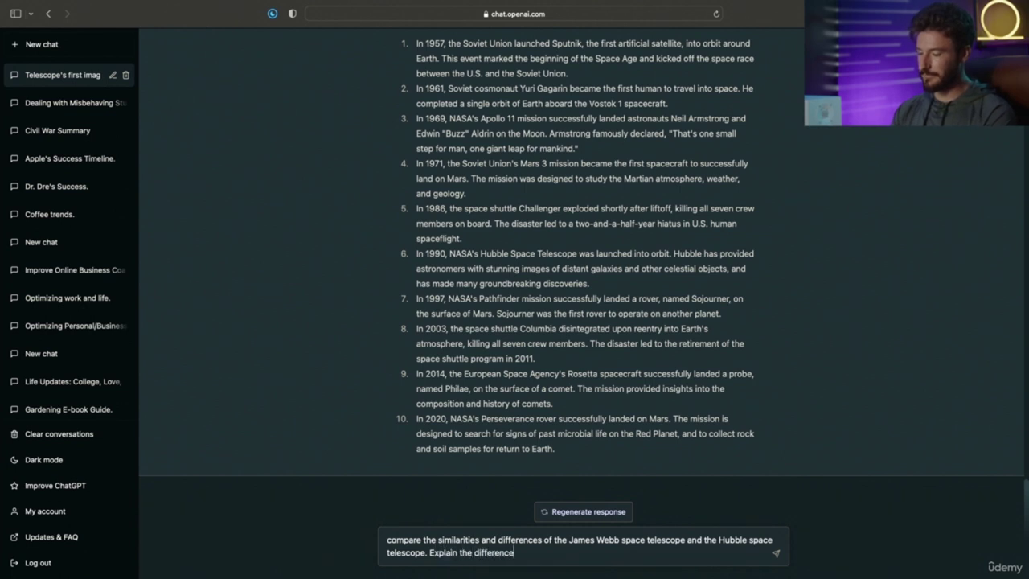
{"action": "type", "text": "s in sim"}
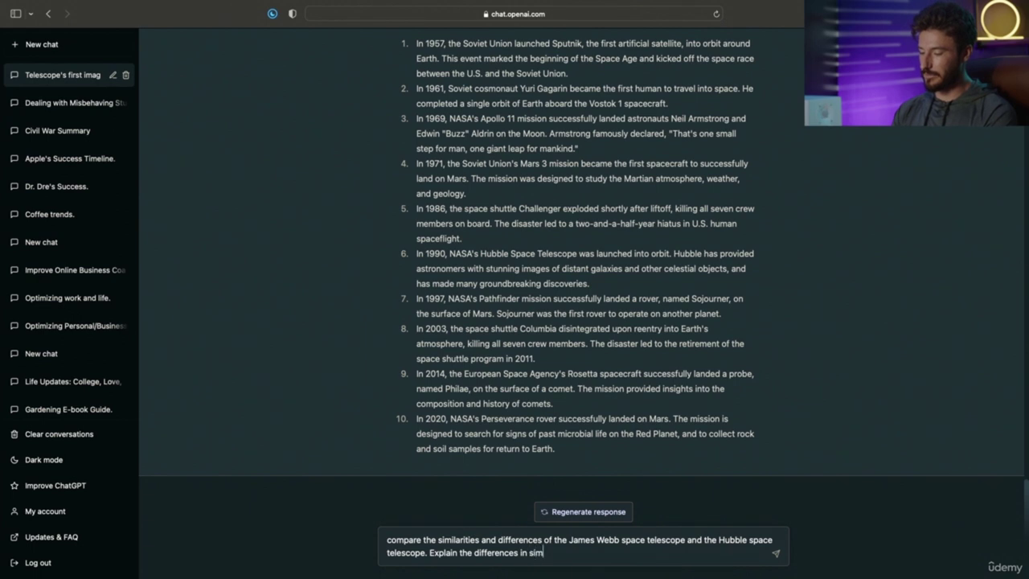
{"action": "type", "text": "ple terms that"}
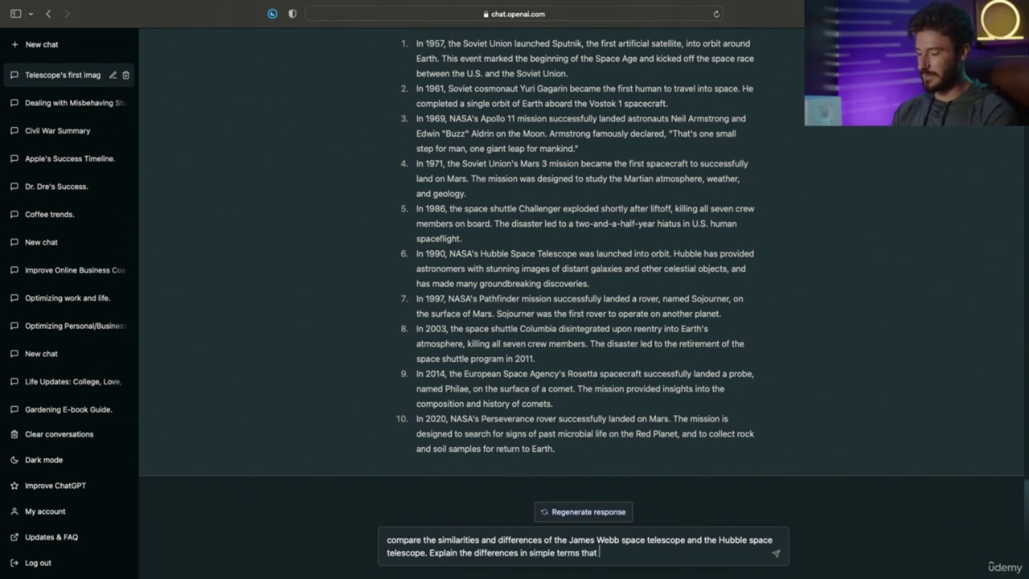
{"action": "type", "text": " the average per"}
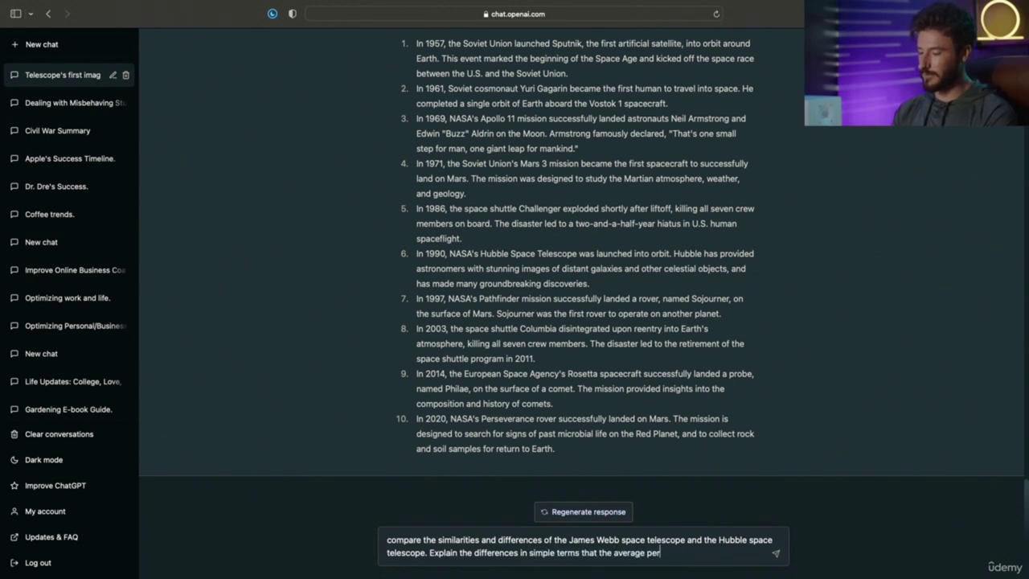
{"action": "type", "text": "son would understand and find"}
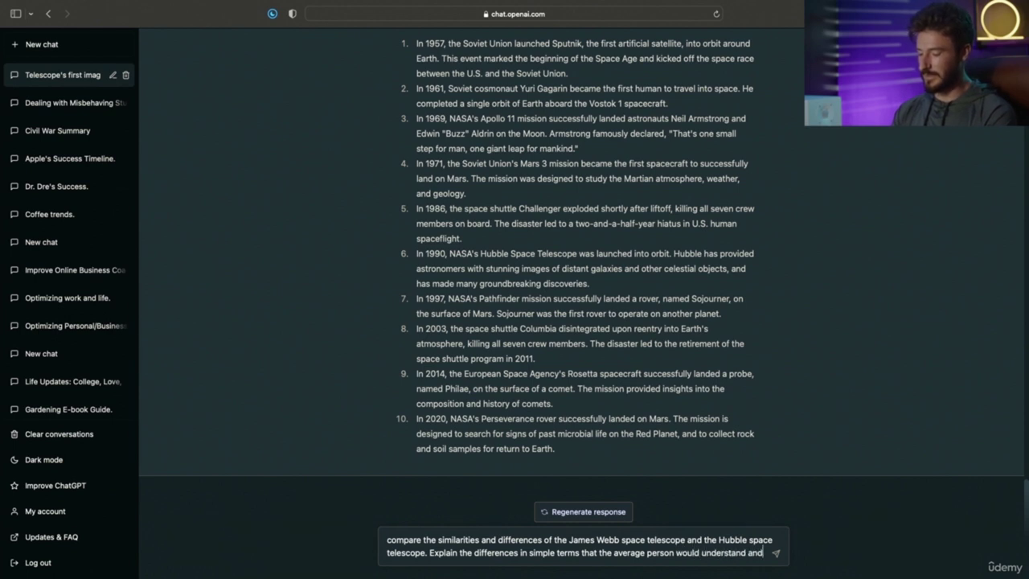
{"action": "type", "text": " interesting"}
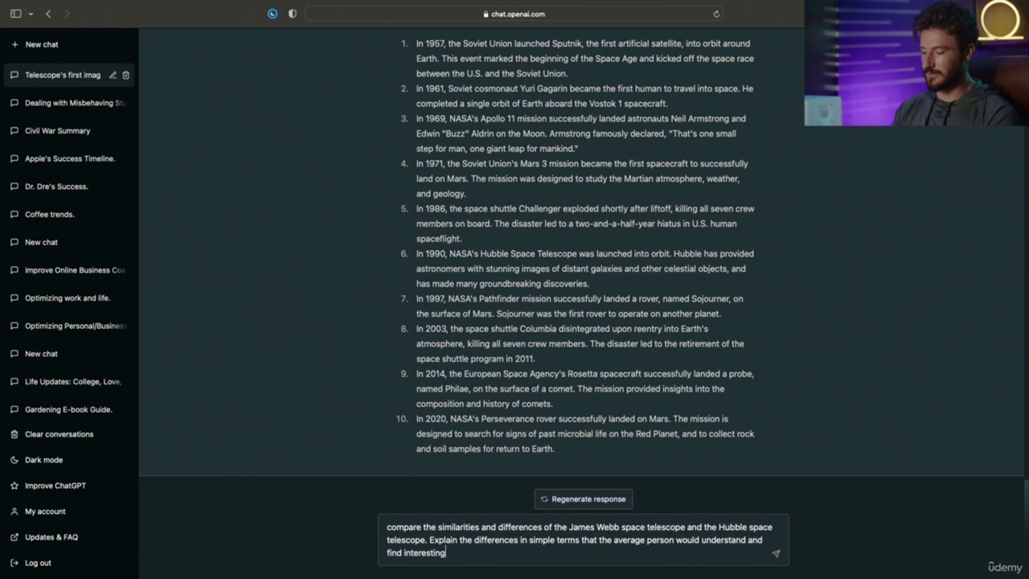
{"action": "key", "text": "Return"}
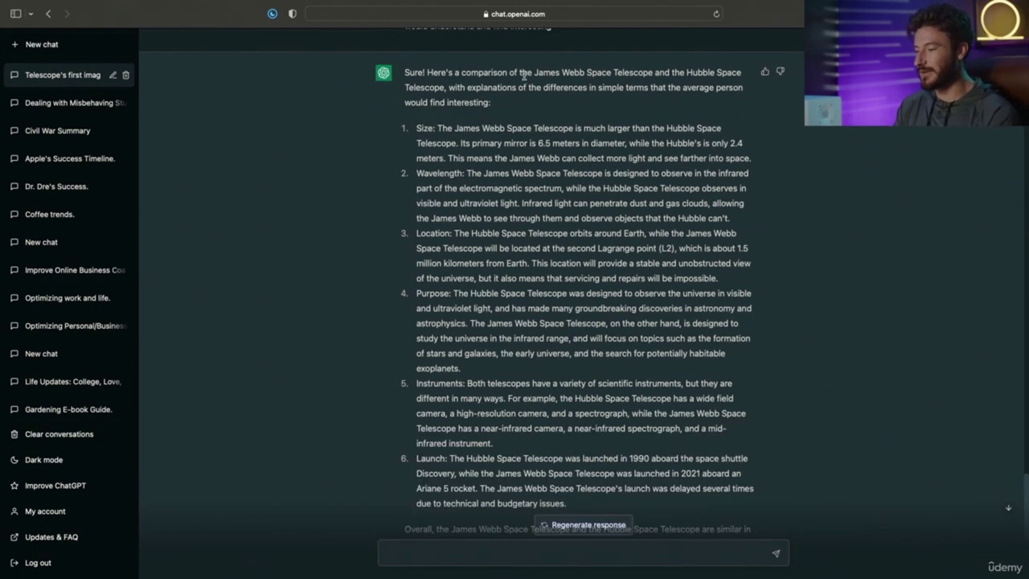
Step: Review the comparison of the two telescopes, highlighting part of the introduction and the Size entry, through to the overall conclusion
{"action": "left_click_drag", "start_coordinate": [524, 75], "coordinate": [587, 87]}
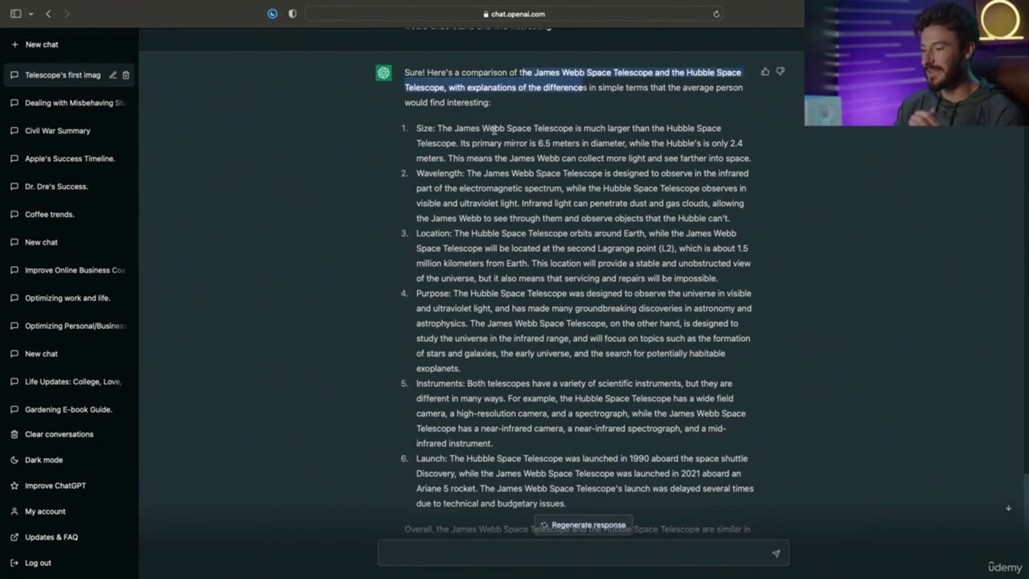
{"action": "left_click_drag", "start_coordinate": [416, 128], "coordinate": [452, 129]}
{"action": "left_click", "coordinate": [438, 185]}
{"action": "scroll", "coordinate": [439, 294], "scroll_direction": "down", "scroll_amount": 1}
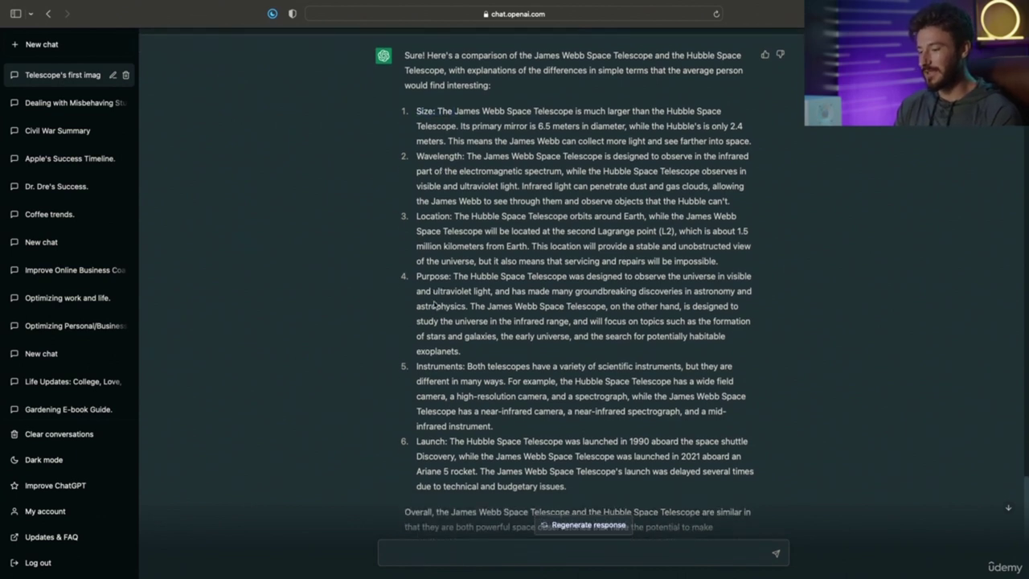
{"action": "scroll", "coordinate": [451, 418], "scroll_direction": "down", "scroll_amount": 2}
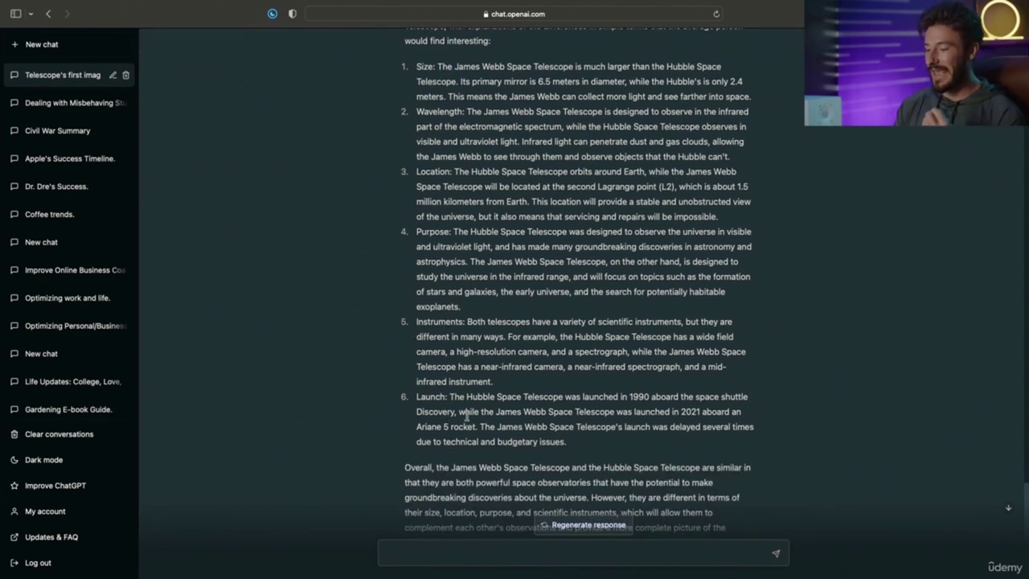
{"action": "scroll", "coordinate": [450, 411], "scroll_direction": "down", "scroll_amount": 3}
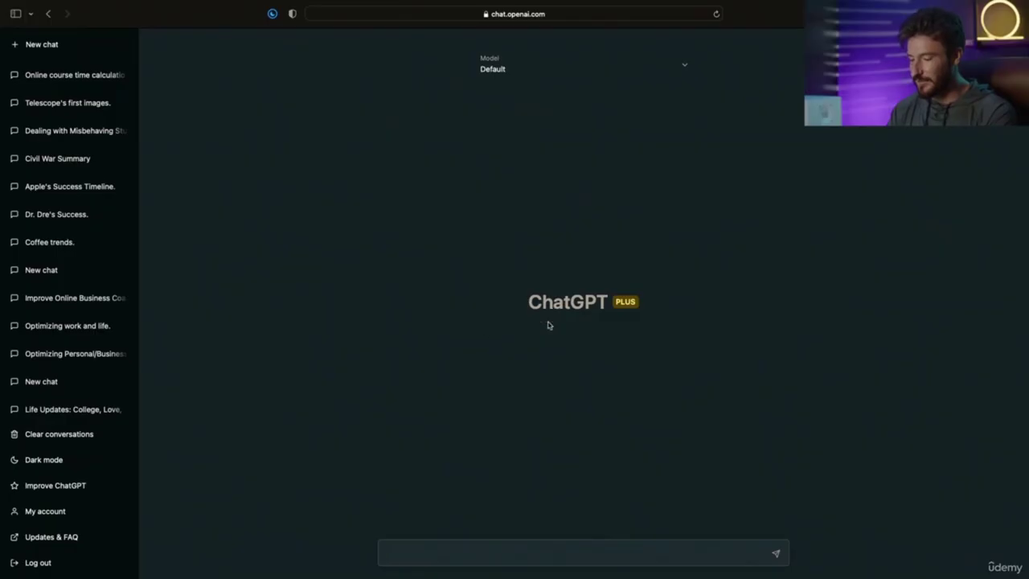
Step: Ask how many lessons and, separately, learning exercises to complete per day to finish an online course with 65 lessons and 17 exercises in 30 days
{"action": "type", "text": "If I want to create an online course in 30 days with 65 lessons and 17 learning exercises, how many lessons do I have to complete per day and separately, how many learning exercises do i need to complete every day in order to finish everything in 30 days?"}
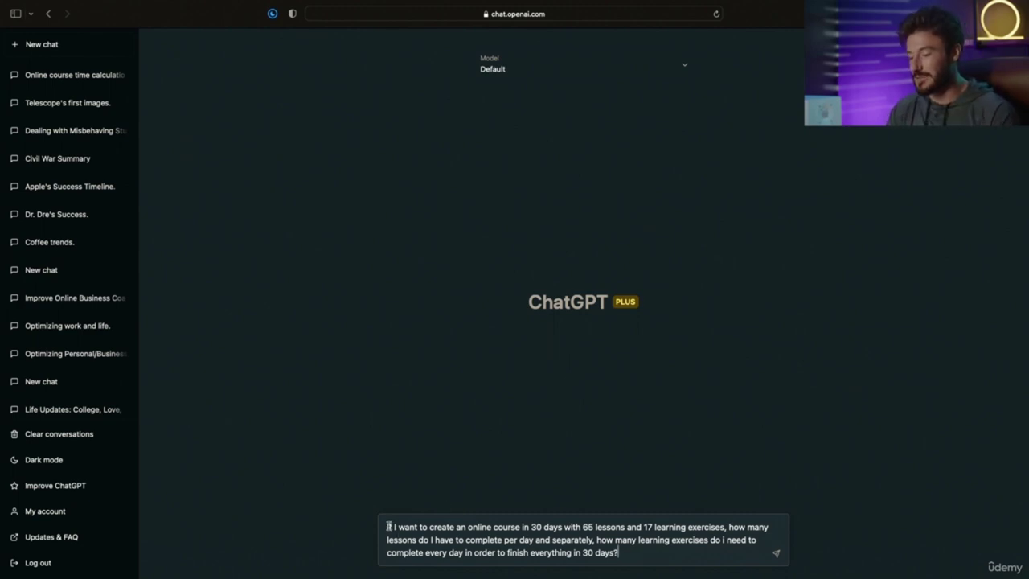
{"action": "left_click_drag", "start_coordinate": [387, 527], "coordinate": [644, 528]}
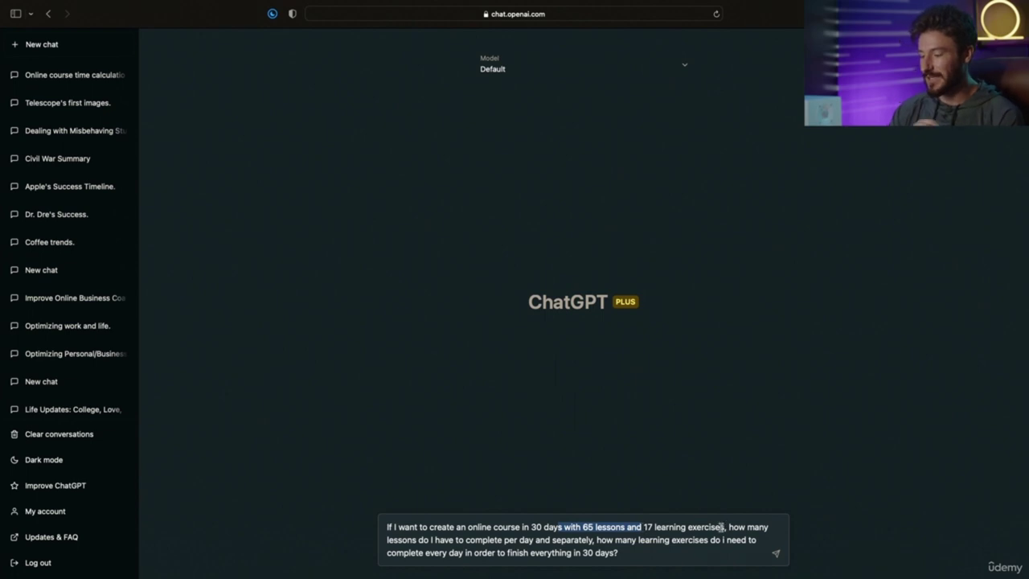
{"action": "left_click_drag", "start_coordinate": [728, 527], "coordinate": [749, 532]}
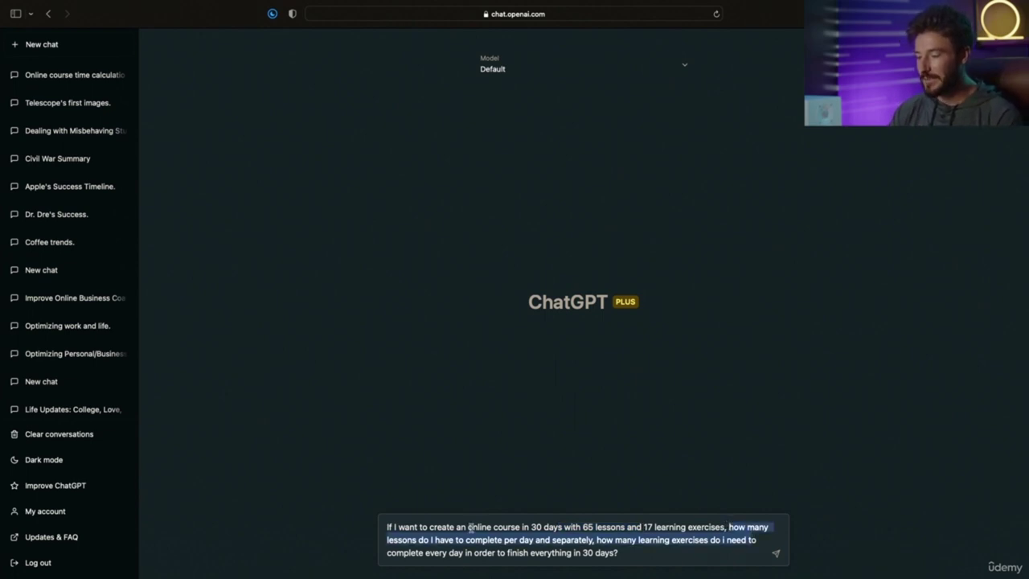
{"action": "left_click_drag", "start_coordinate": [489, 540], "coordinate": [724, 541]}
{"action": "left_click", "coordinate": [573, 540]}
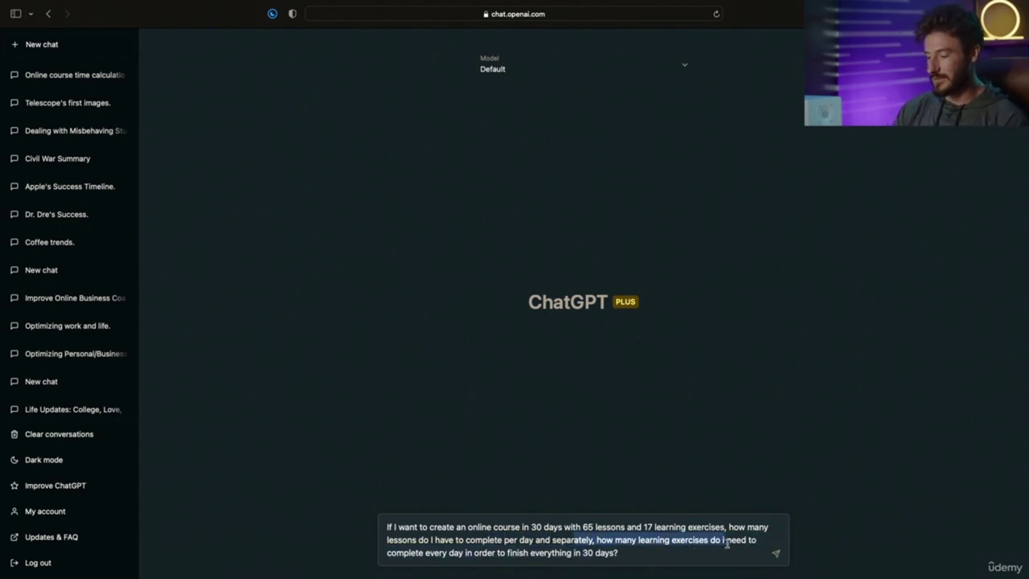
{"action": "left_click_drag", "start_coordinate": [411, 555], "coordinate": [476, 553]}
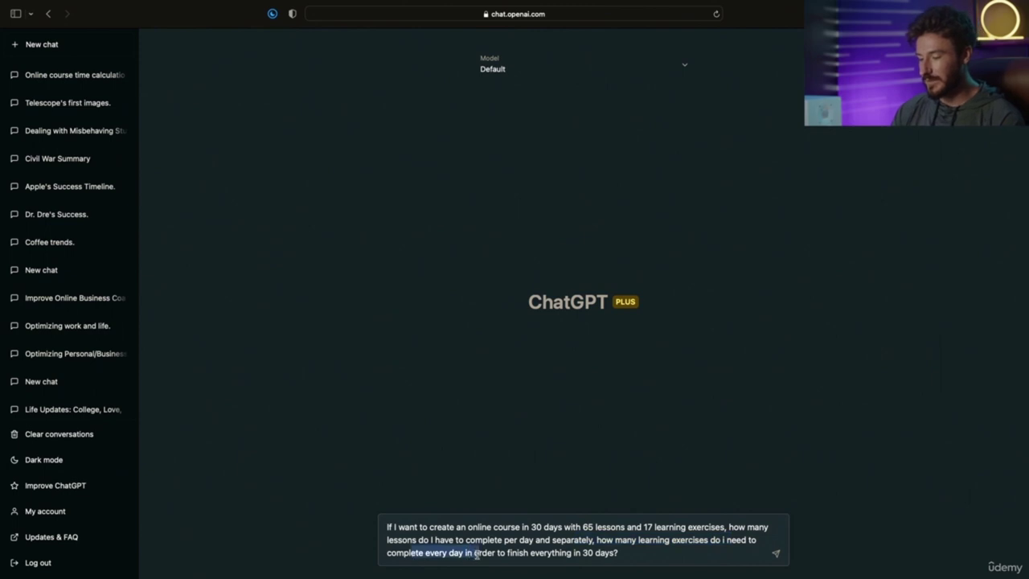
{"action": "left_click", "coordinate": [623, 553]}
{"action": "key", "text": "Return"}
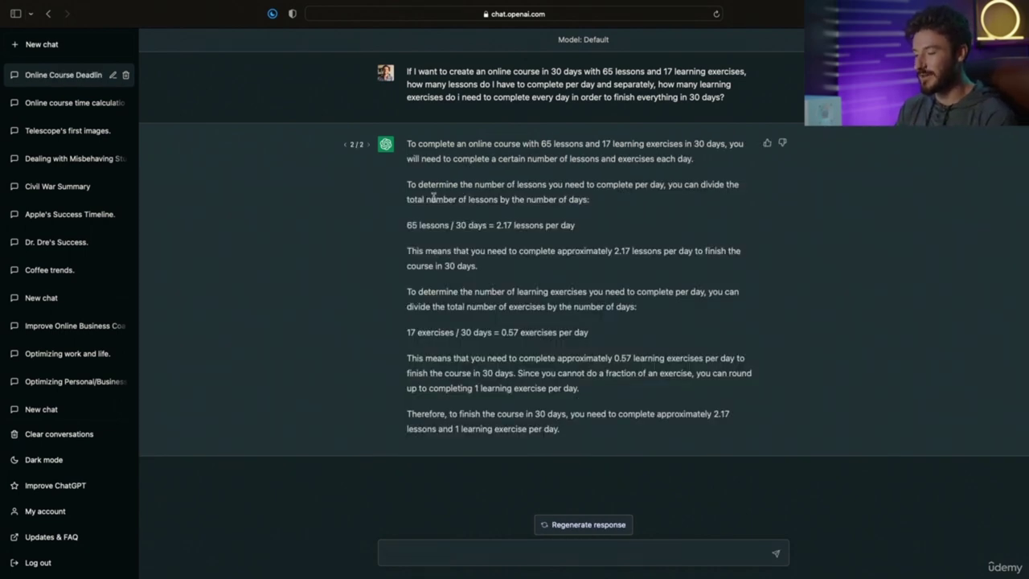
Step: Review the course schedule answer, highlighting the lessons-per-day calculation and its result, and the exercises-per-day calculation
{"action": "left_click_drag", "start_coordinate": [407, 227], "coordinate": [606, 226]}
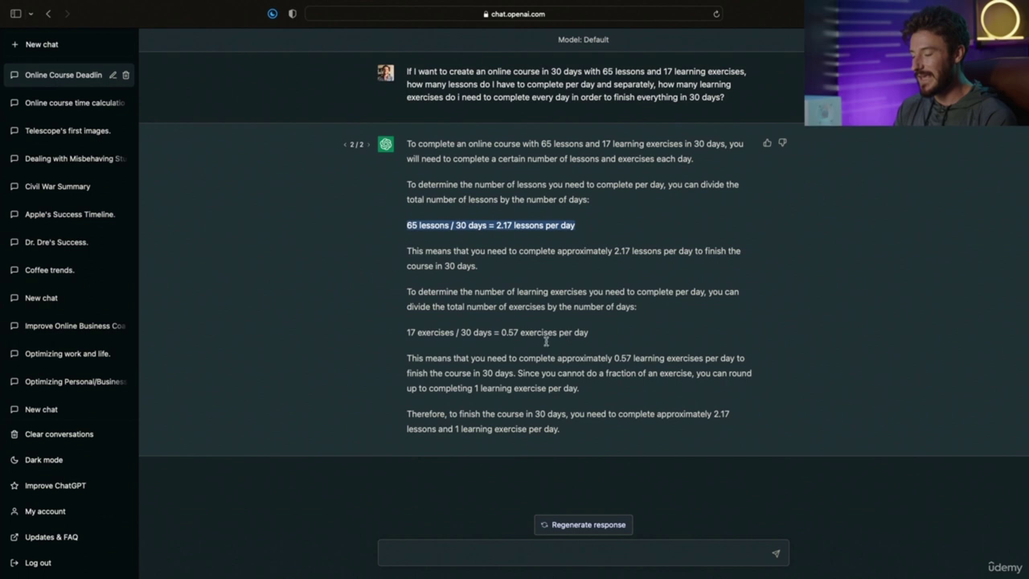
{"action": "left_click", "coordinate": [528, 235]}
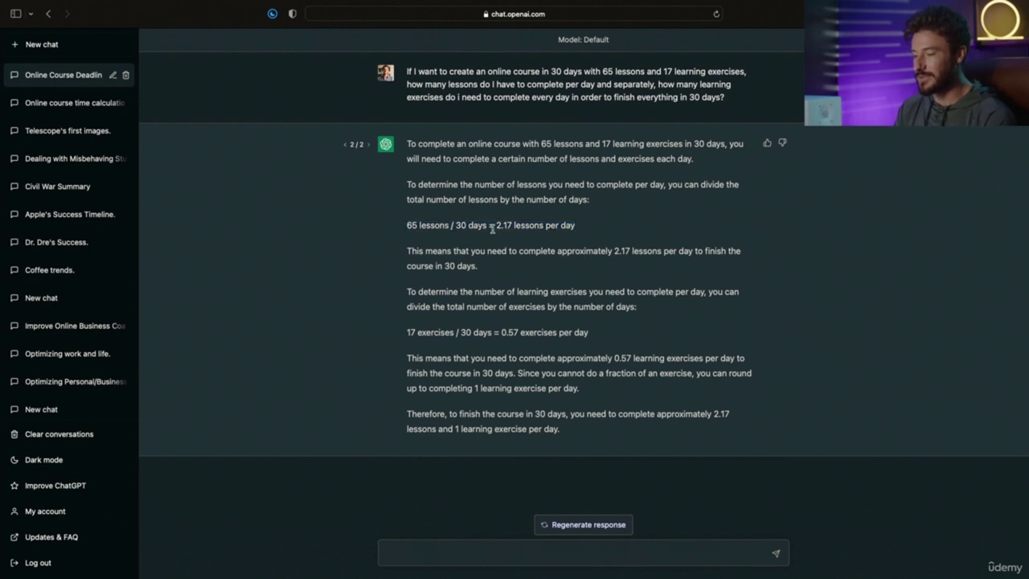
{"action": "left_click_drag", "start_coordinate": [494, 226], "coordinate": [582, 226]}
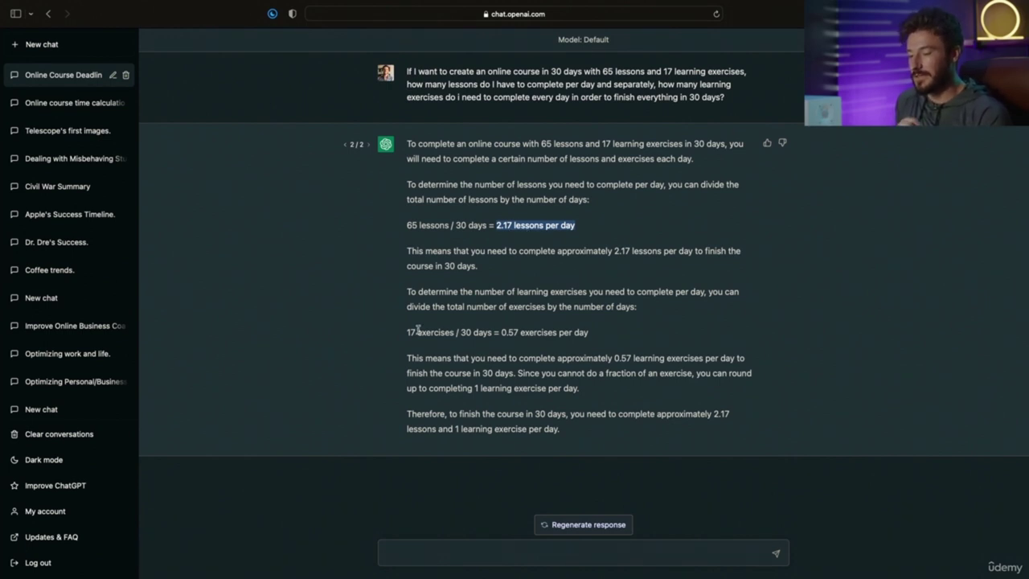
{"action": "left_click_drag", "start_coordinate": [408, 334], "coordinate": [521, 337]}
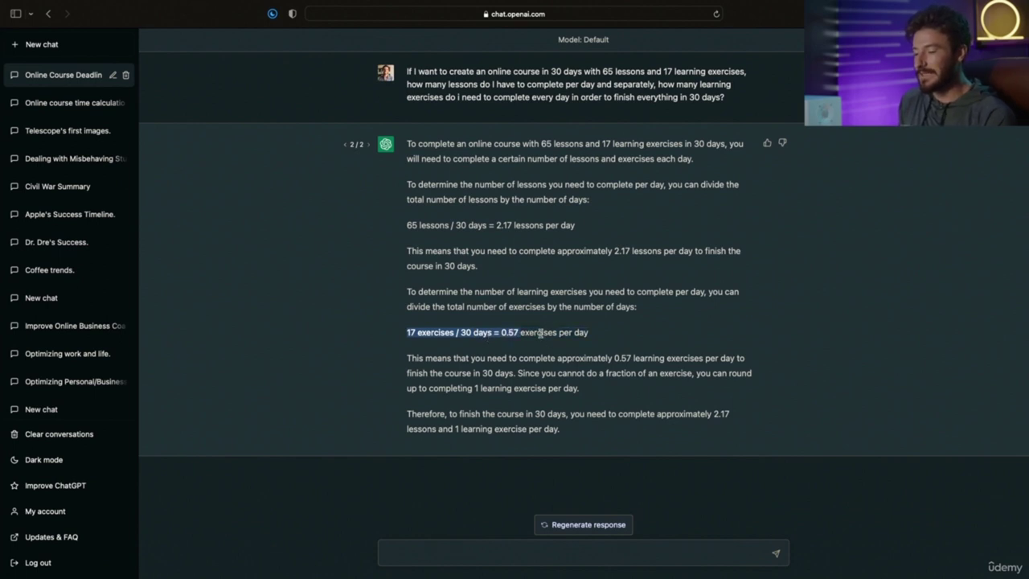
Step: Ask how much to make per pay to reach $300k this year, excluding weekends and holidays
{"action": "left_click", "coordinate": [540, 333]}
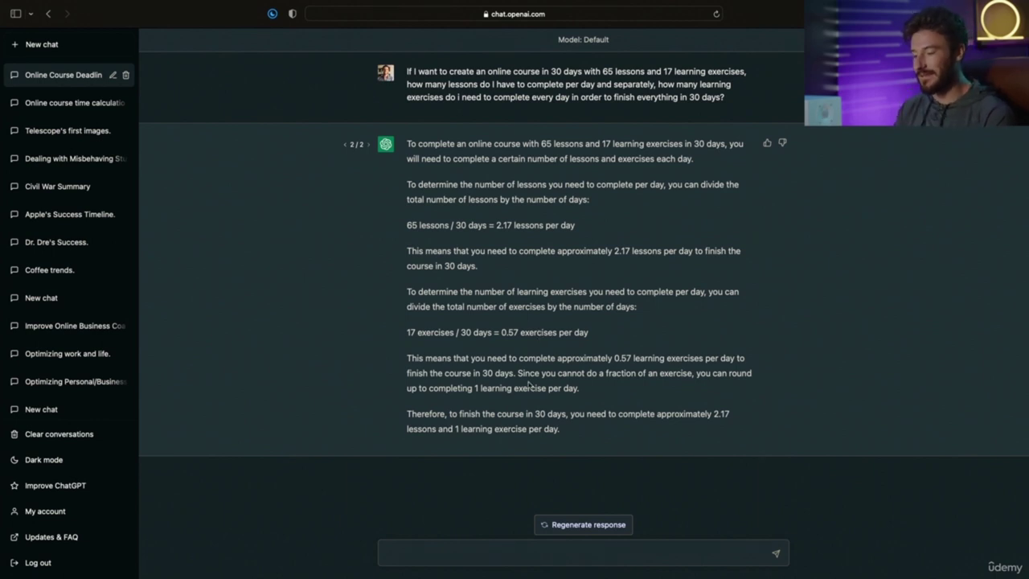
{"action": "left_click", "coordinate": [435, 557]}
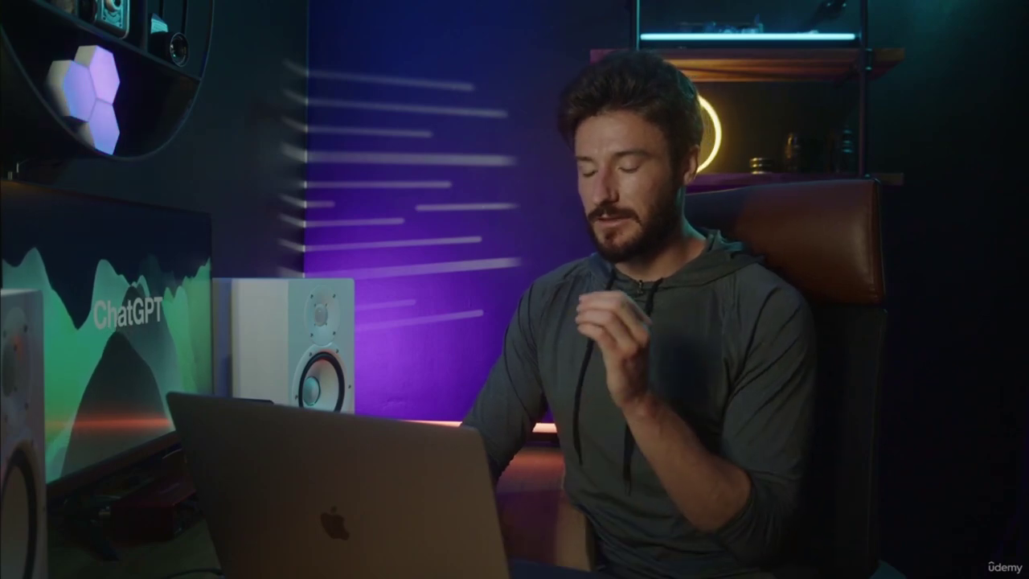
{"action": "left_click_drag", "start_coordinate": [387, 539], "coordinate": [664, 543]}
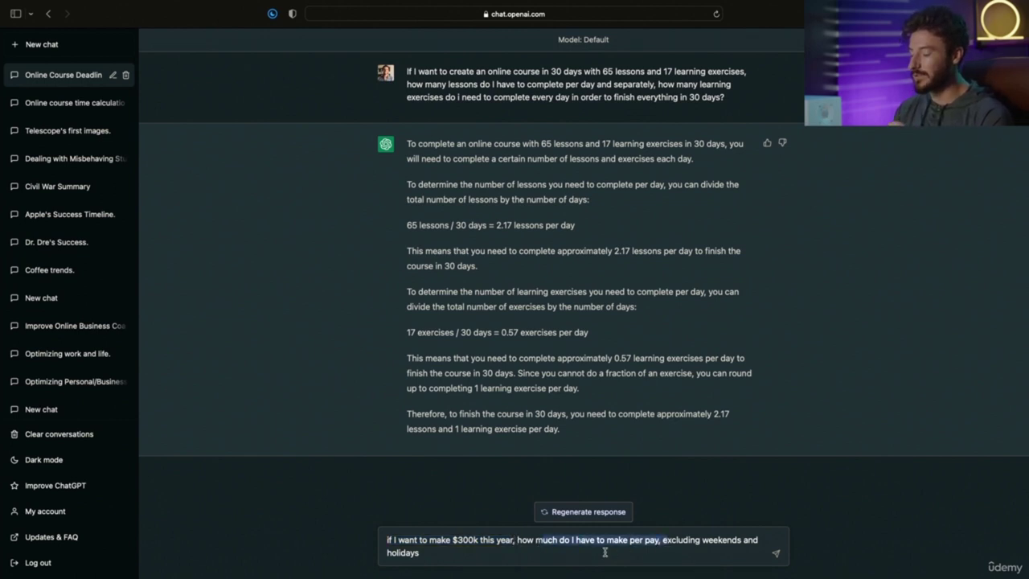
{"action": "left_click", "coordinate": [550, 553]}
{"action": "key", "text": "Return"}
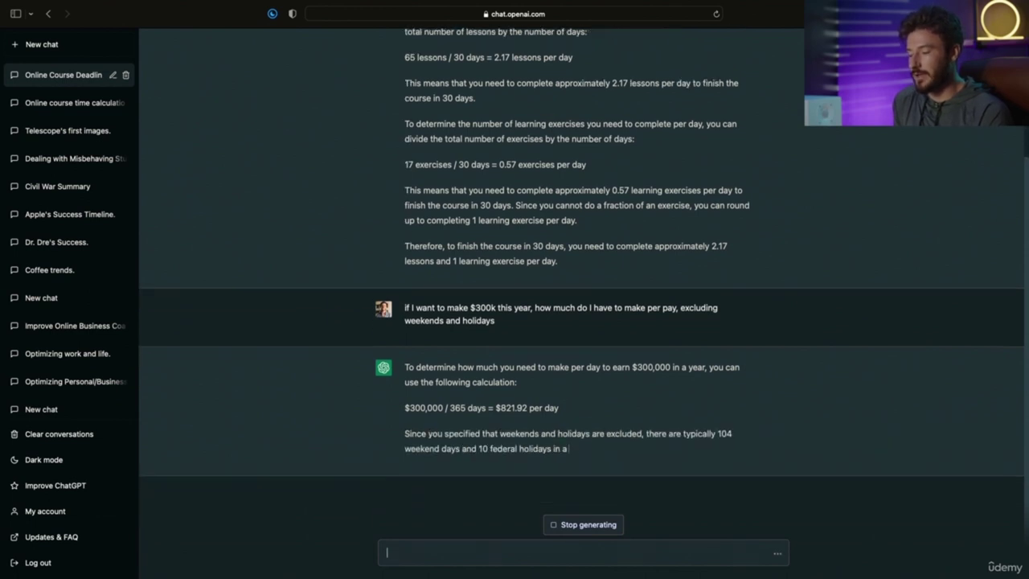
Step: Review the income answer, examining the 365-day calculation, the non-working-day adjustment and the amount per working day
{"action": "scroll", "coordinate": [721, 224], "scroll_direction": "up", "scroll_amount": 5}
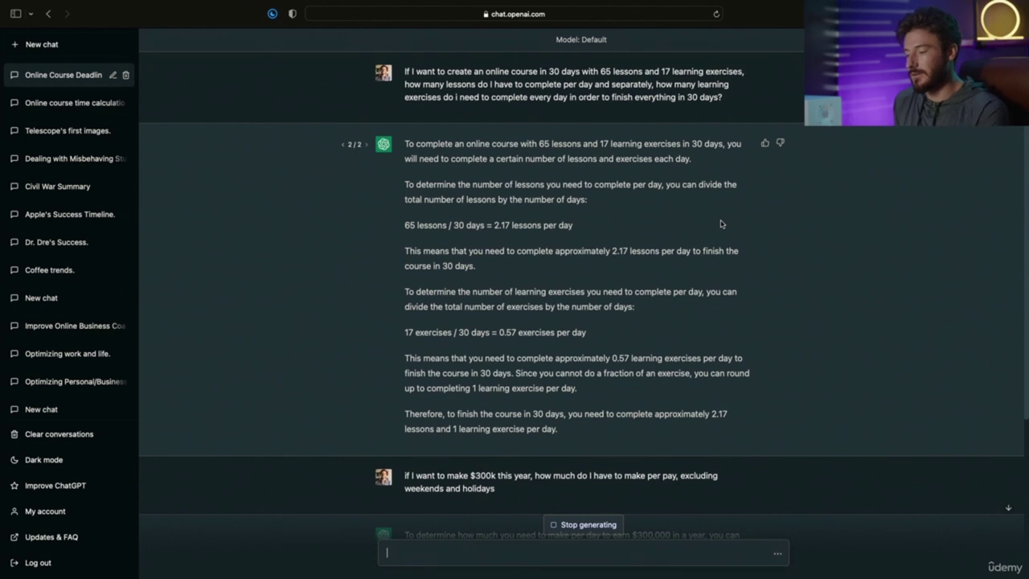
{"action": "scroll", "coordinate": [721, 223], "scroll_direction": "down", "scroll_amount": 3}
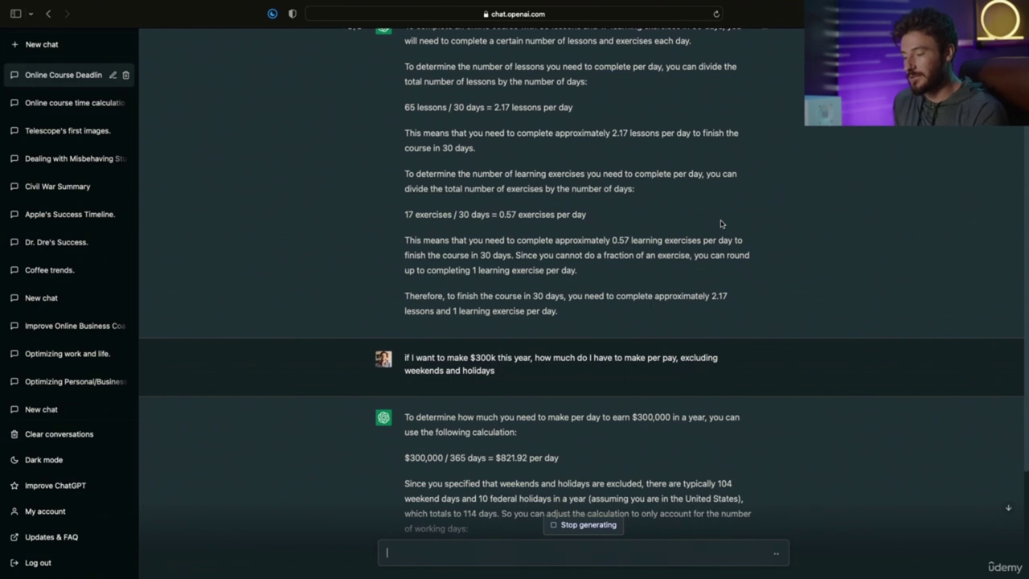
{"action": "scroll", "coordinate": [672, 193], "scroll_direction": "down", "scroll_amount": 4}
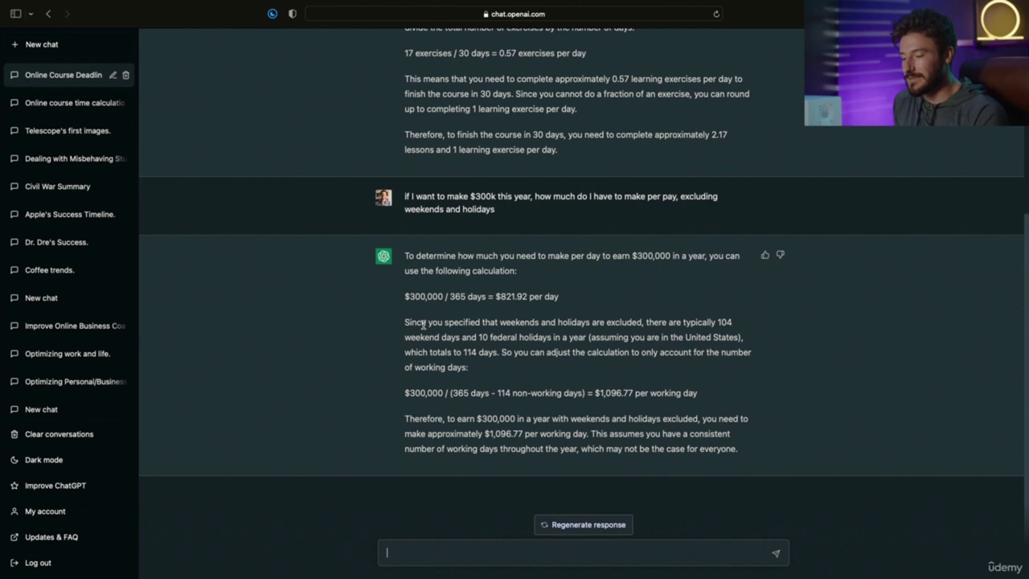
{"action": "left_click_drag", "start_coordinate": [405, 297], "coordinate": [488, 298]}
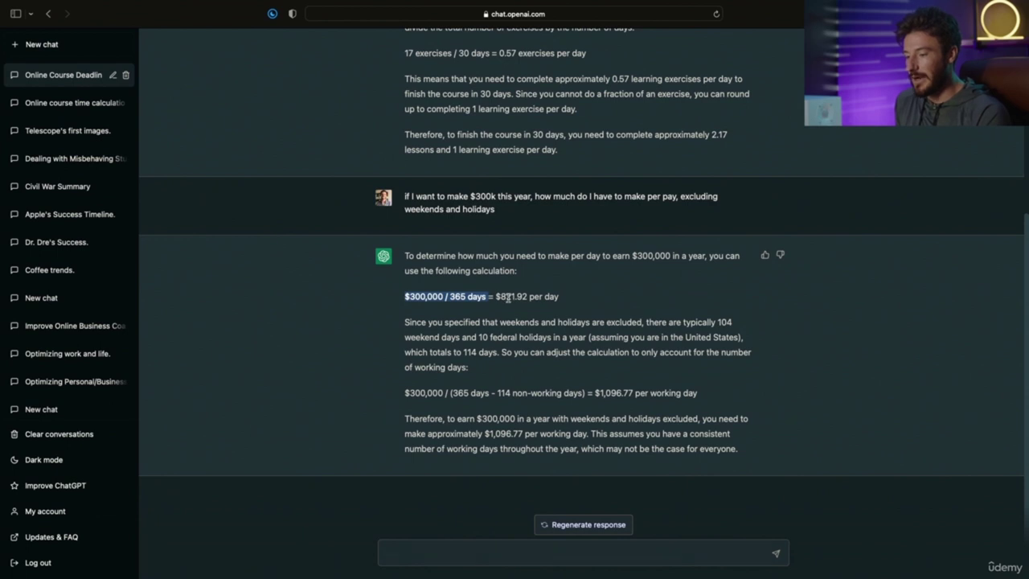
{"action": "left_click", "coordinate": [499, 295]}
{"action": "left_click_drag", "start_coordinate": [497, 296], "coordinate": [559, 297]}
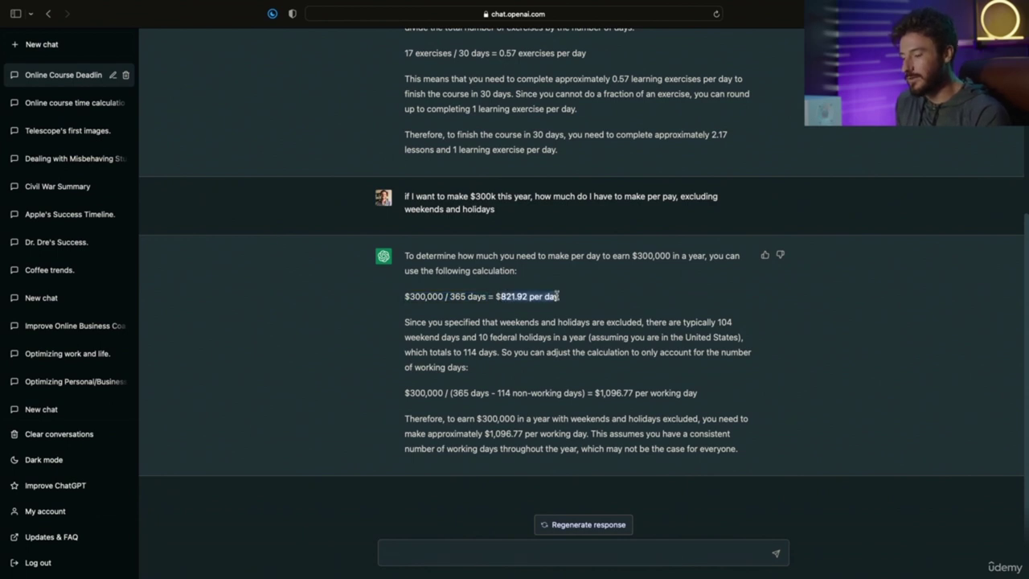
{"action": "left_click_drag", "start_coordinate": [490, 392], "coordinate": [591, 389]}
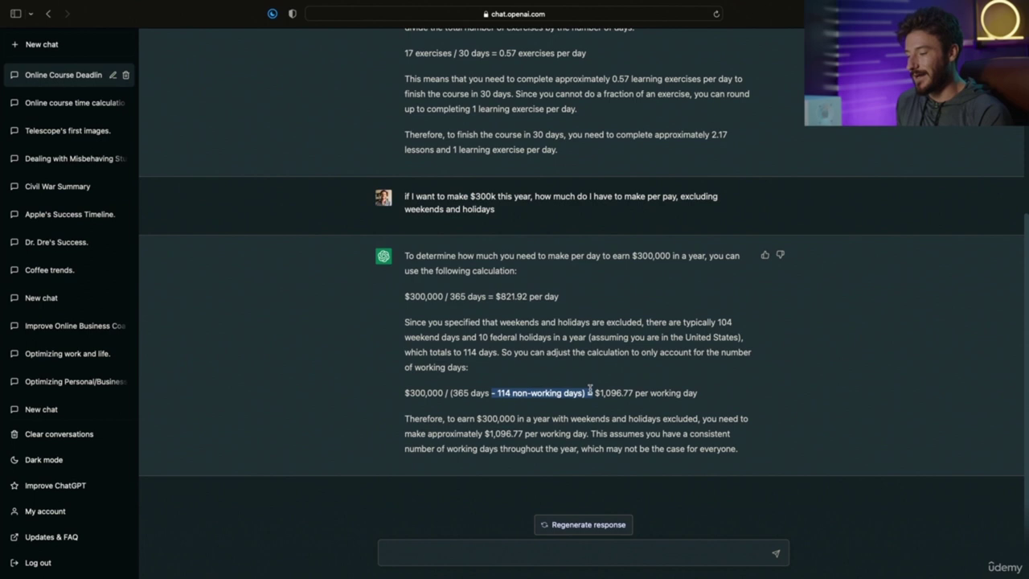
{"action": "left_click_drag", "start_coordinate": [600, 393], "coordinate": [631, 388]}
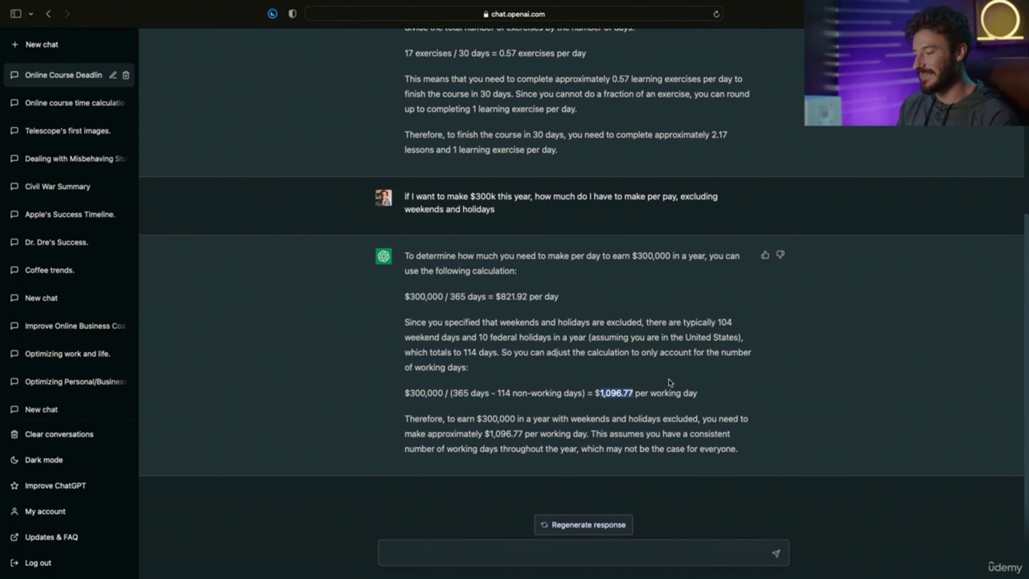
{"action": "left_click", "coordinate": [507, 536]}
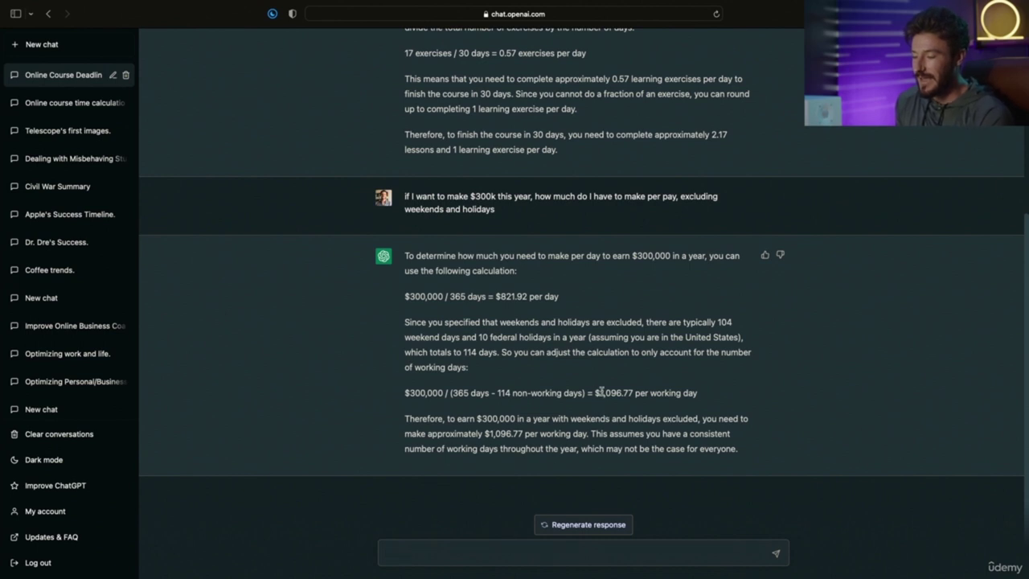
{"action": "left_click_drag", "start_coordinate": [600, 392], "coordinate": [636, 392]}
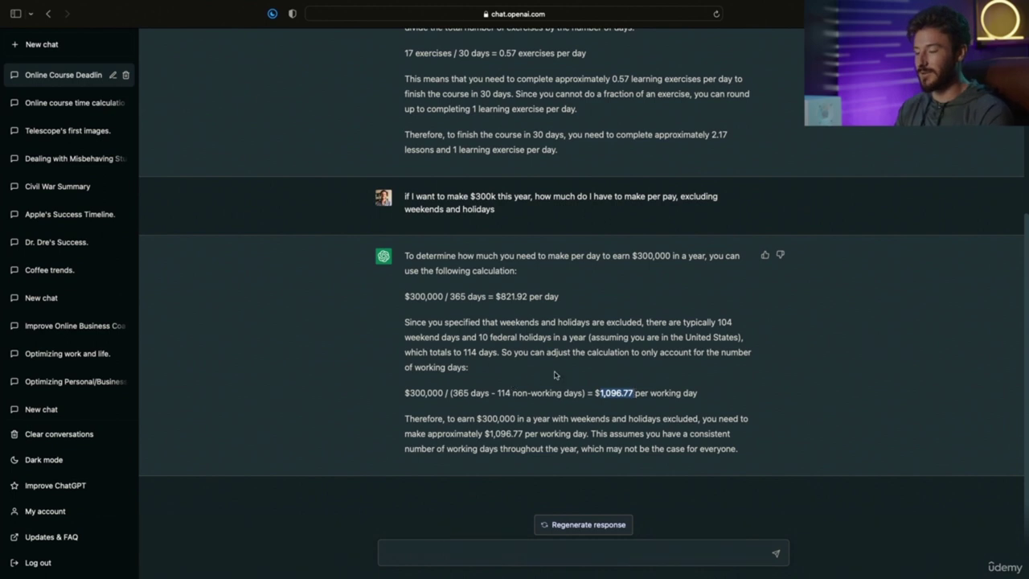
Step: Ask "What is the formula to convert USD to Euro with a google sheets expression"
{"action": "left_click", "coordinate": [453, 547]}
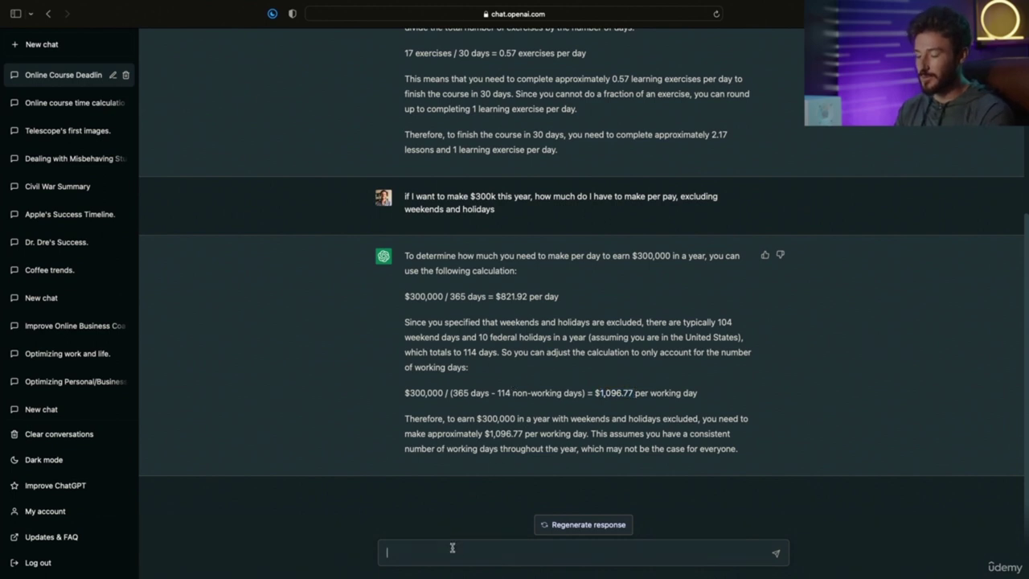
{"action": "type", "text": "What is the formula to convert USD to Euro with a google sheets expression"}
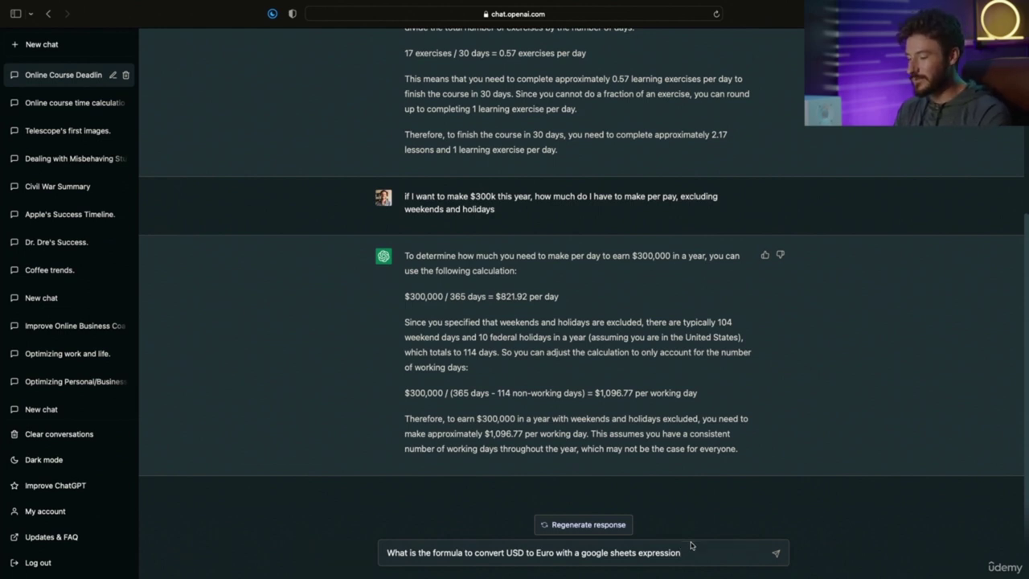
{"action": "left_click_drag", "start_coordinate": [386, 552], "coordinate": [579, 555]}
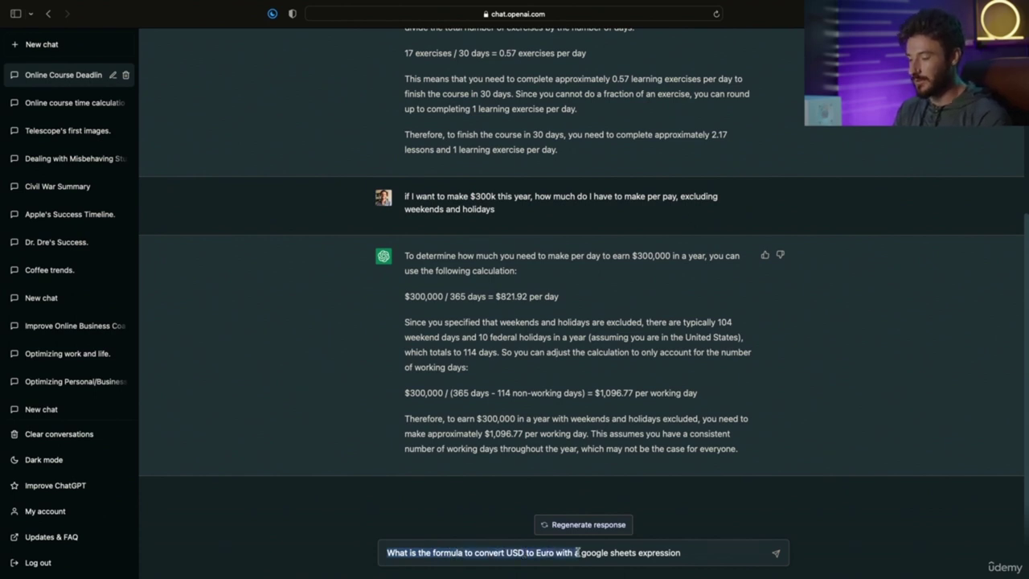
{"action": "left_click", "coordinate": [699, 554]}
{"action": "key", "text": "Return"}
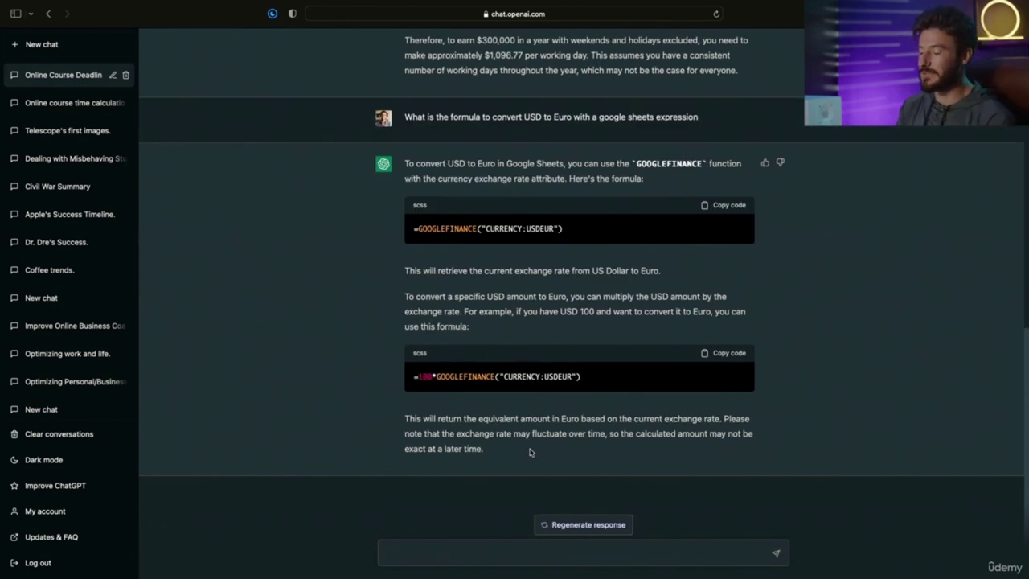
Step: Ask "What is an excel expression to calculate a depreciating asset at 23% depreciation per year?"
{"action": "left_click", "coordinate": [433, 550]}
{"action": "type", "text": "What is an excel expression to calculate a depreciating asset at 23% depreciation per year?"}
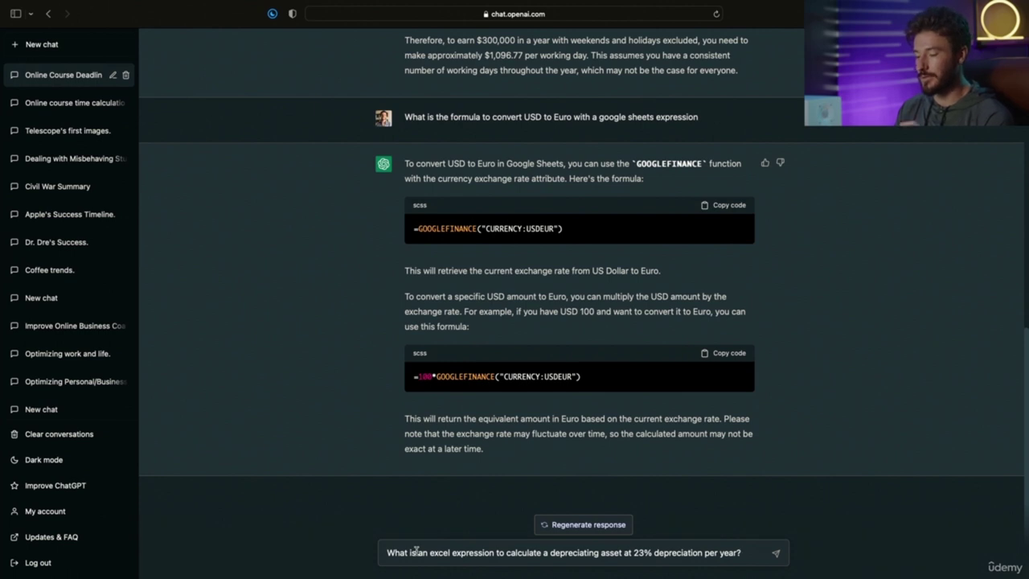
{"action": "key", "text": "Return"}
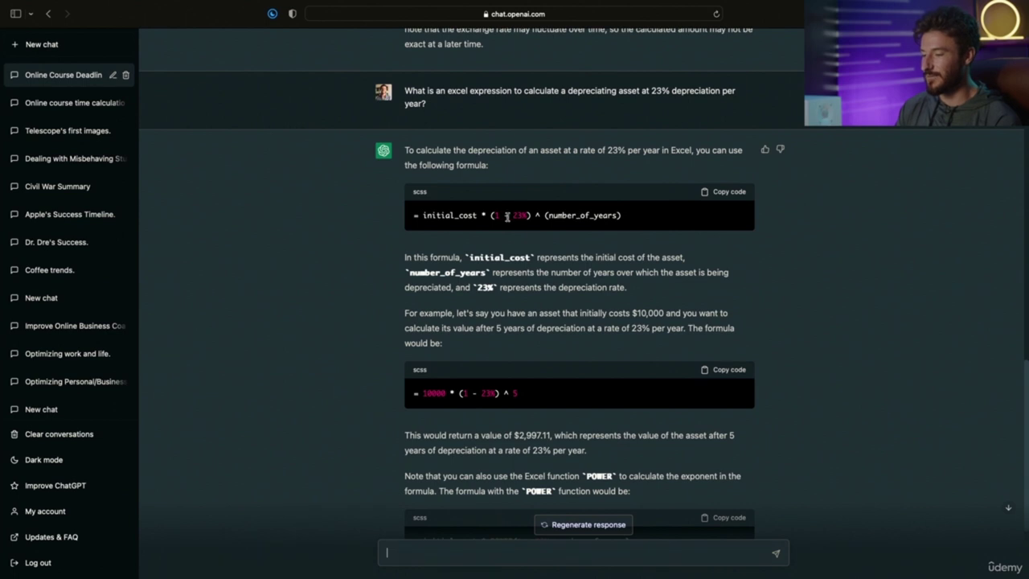
Step: Read through the depreciation answer, examining the worked example, its formula, the returned value and the POWER alternative
{"action": "scroll", "coordinate": [472, 255], "scroll_direction": "down", "scroll_amount": 1}
{"action": "scroll", "coordinate": [472, 255], "scroll_direction": "down", "scroll_amount": 1}
{"action": "left_click_drag", "start_coordinate": [457, 209], "coordinate": [537, 209]}
{"action": "left_click", "coordinate": [468, 212]}
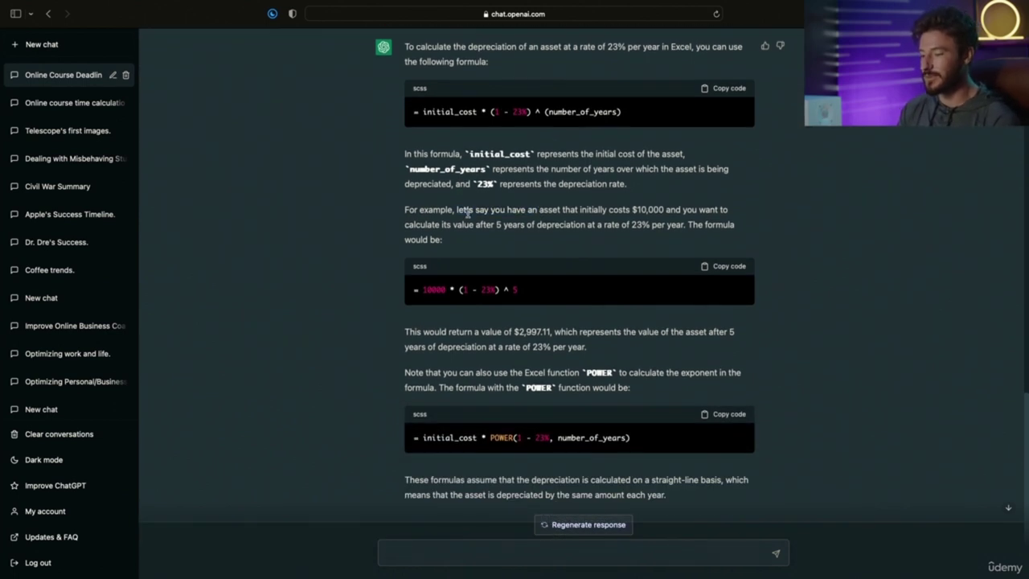
{"action": "left_click_drag", "start_coordinate": [457, 209], "coordinate": [698, 209]}
{"action": "left_click_drag", "start_coordinate": [456, 224], "coordinate": [699, 221]}
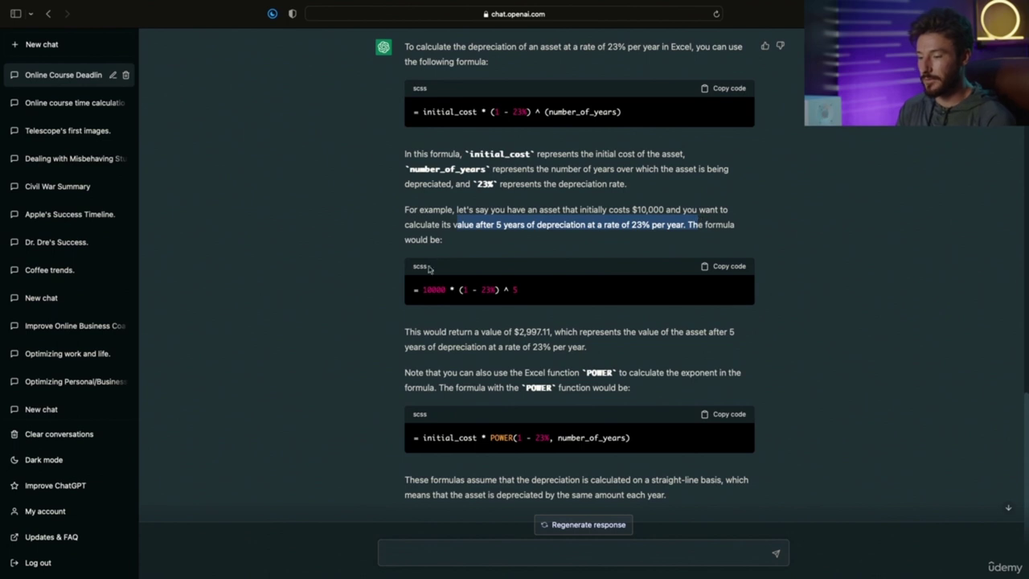
{"action": "left_click_drag", "start_coordinate": [415, 290], "coordinate": [512, 291]}
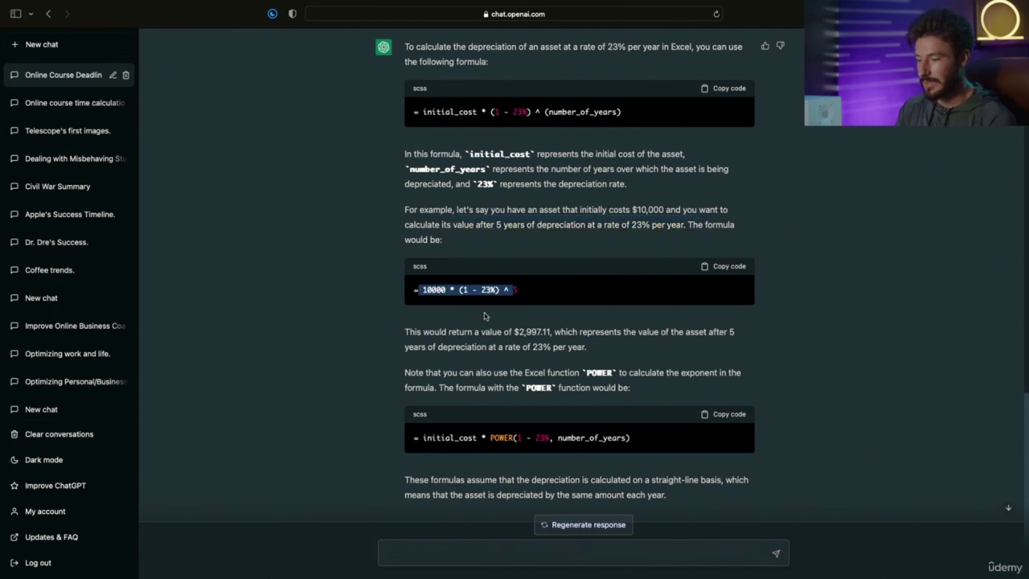
{"action": "left_click_drag", "start_coordinate": [417, 333], "coordinate": [471, 333]}
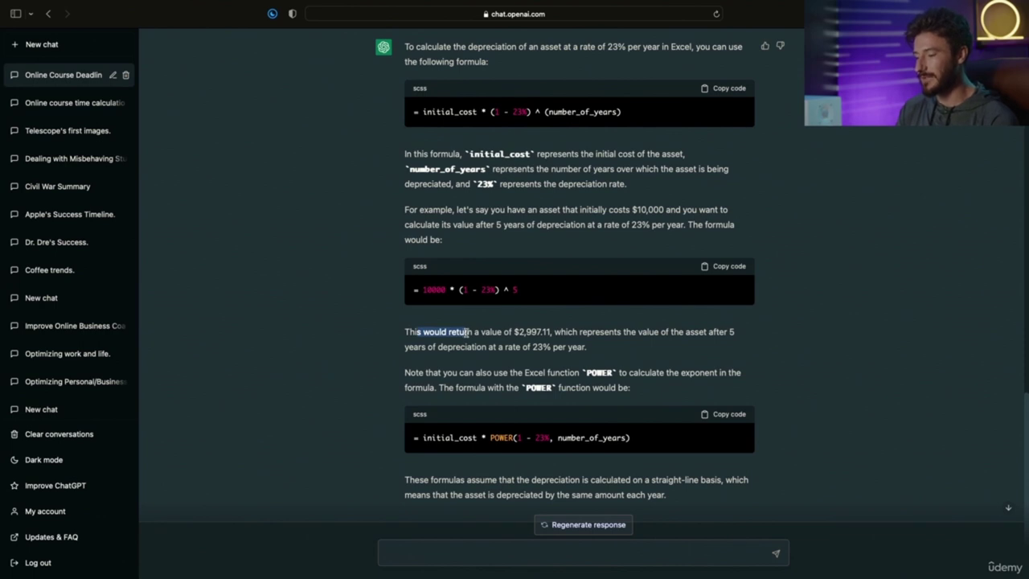
{"action": "left_click_drag", "start_coordinate": [552, 331], "coordinate": [624, 330]}
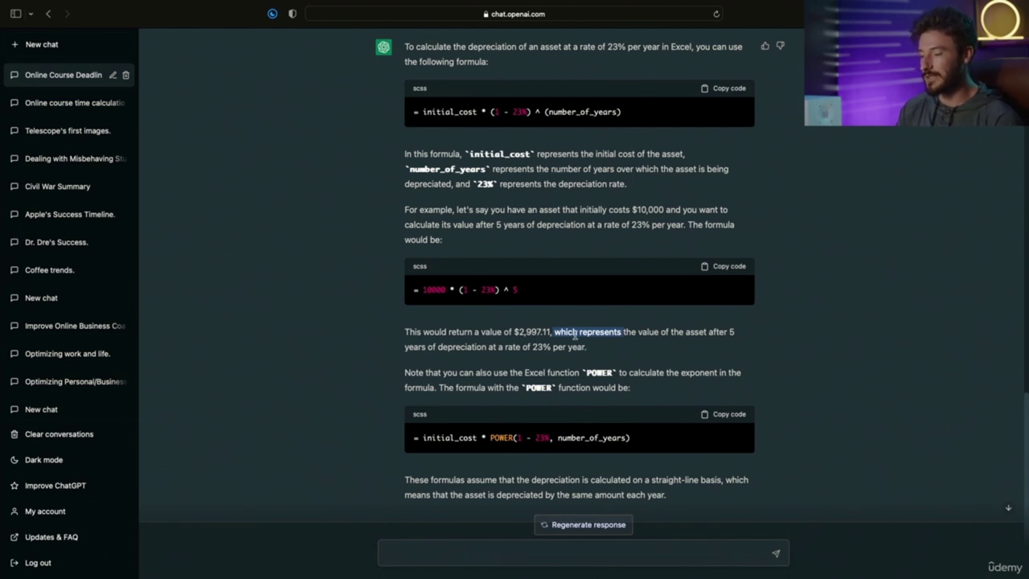
{"action": "scroll", "coordinate": [576, 338], "scroll_direction": "down", "scroll_amount": 1}
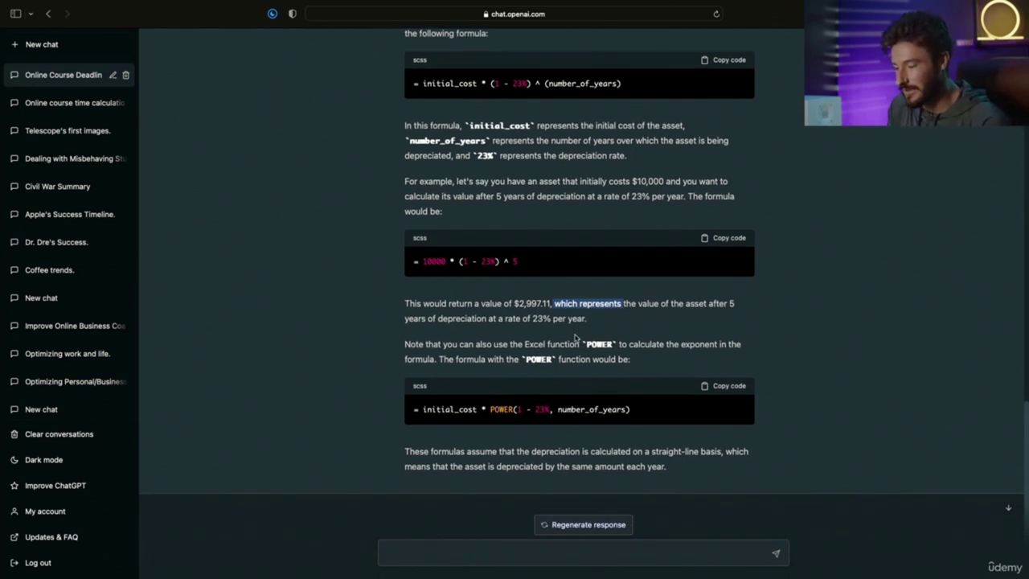
{"action": "scroll", "coordinate": [575, 338], "scroll_direction": "down", "scroll_amount": 1}
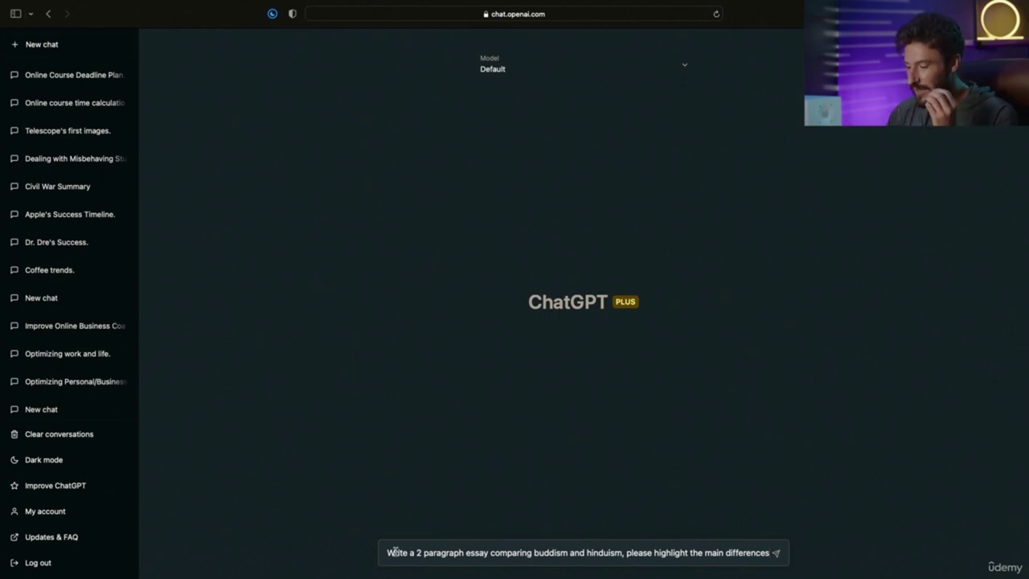
Step: Ask in a new chat for a 2 paragraph essay comparing buddism and hinduism, highlighting the main differences and similarities
{"action": "left_click_drag", "start_coordinate": [387, 553], "coordinate": [551, 553]}
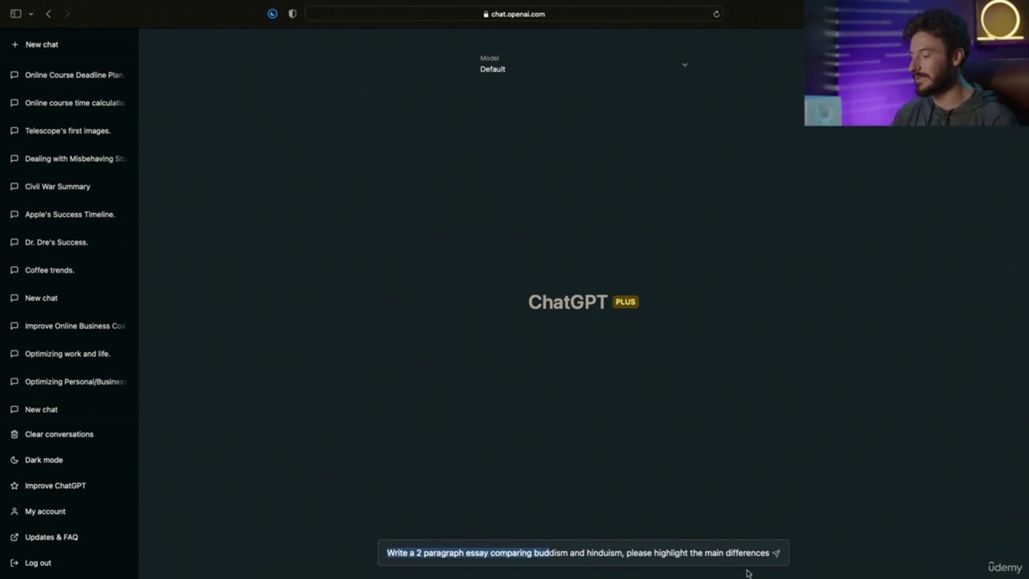
{"action": "left_click", "coordinate": [767, 552]}
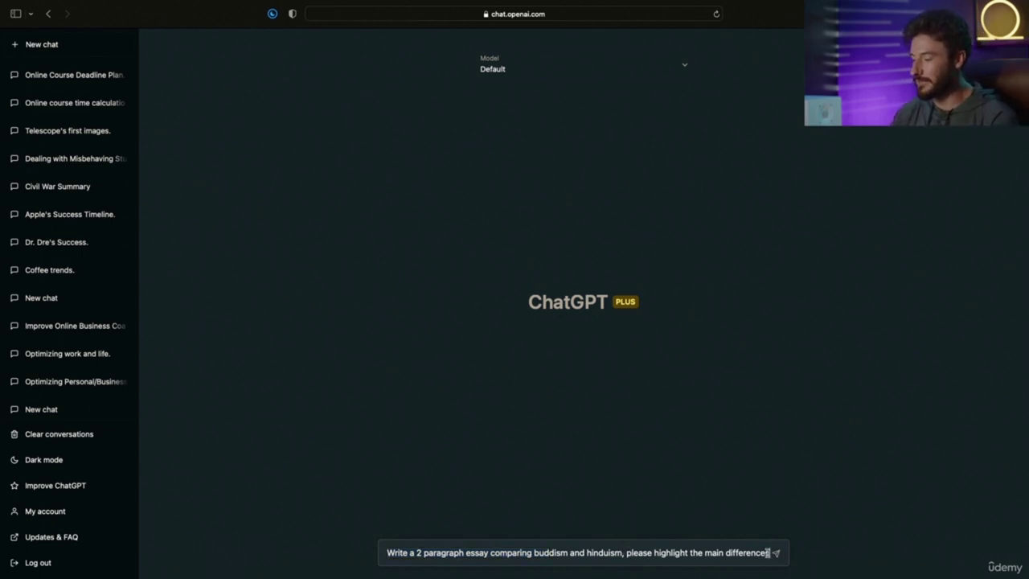
{"action": "type", "text": "and simi"}
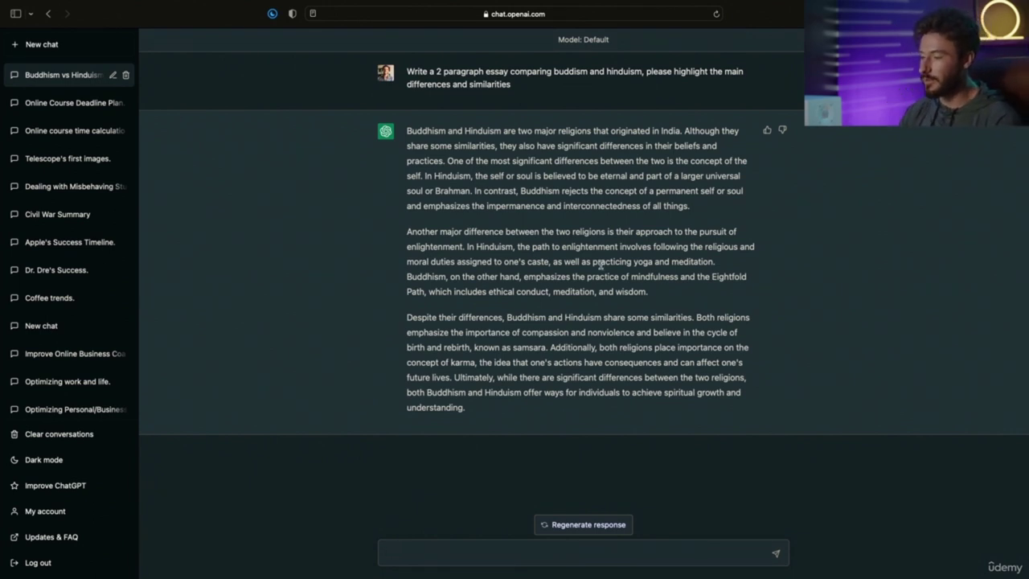
Step: Review the essay from the yoga and meditation passage through the closing paragraph on the religions' similarities
{"action": "left_click_drag", "start_coordinate": [600, 262], "coordinate": [654, 265]}
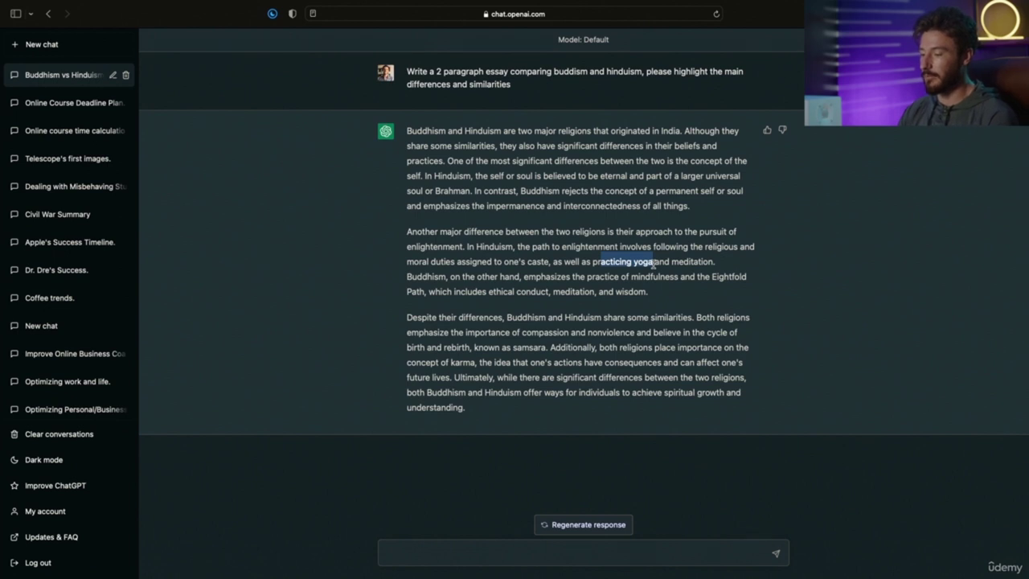
{"action": "left_click_drag", "start_coordinate": [654, 266], "coordinate": [734, 406]}
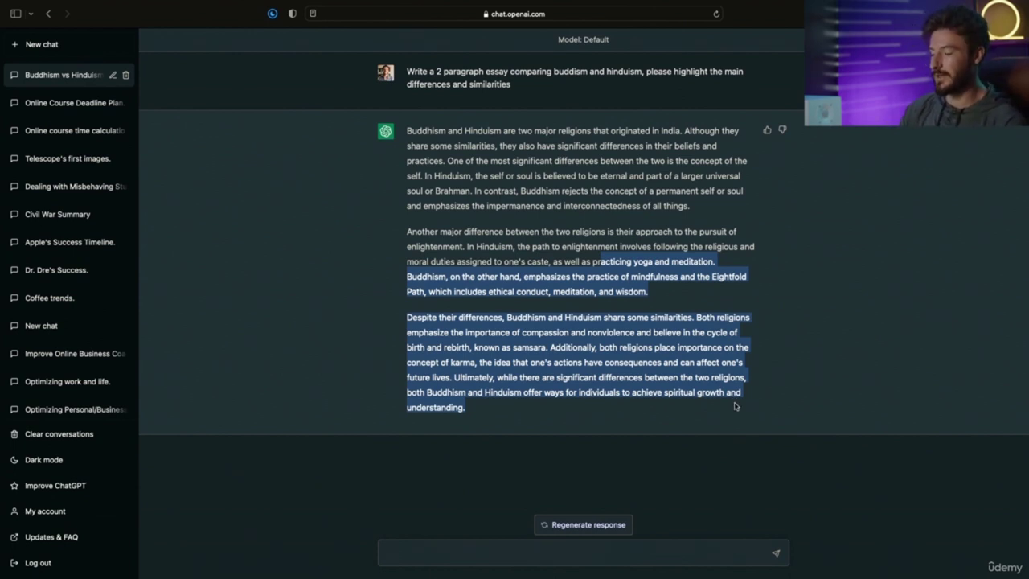
{"action": "left_click", "coordinate": [468, 556]}
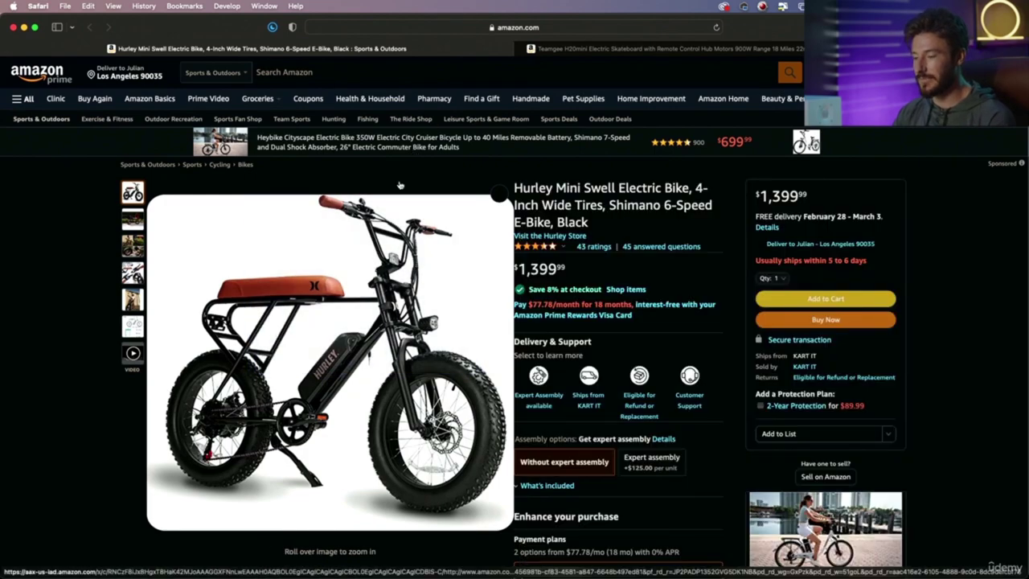
Step: Look at the Amazon page for the Teamgee H20mini electric skateboard and return to the Hurley Mini Swell Electric Bike page
{"action": "key", "text": "ctrl+Tab"}
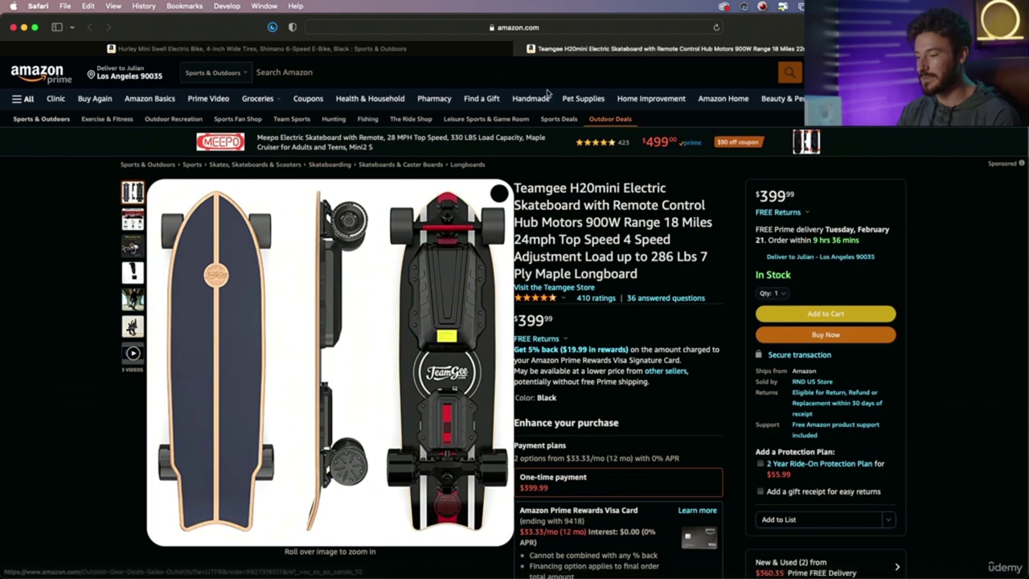
{"action": "left_click", "coordinate": [453, 50]}
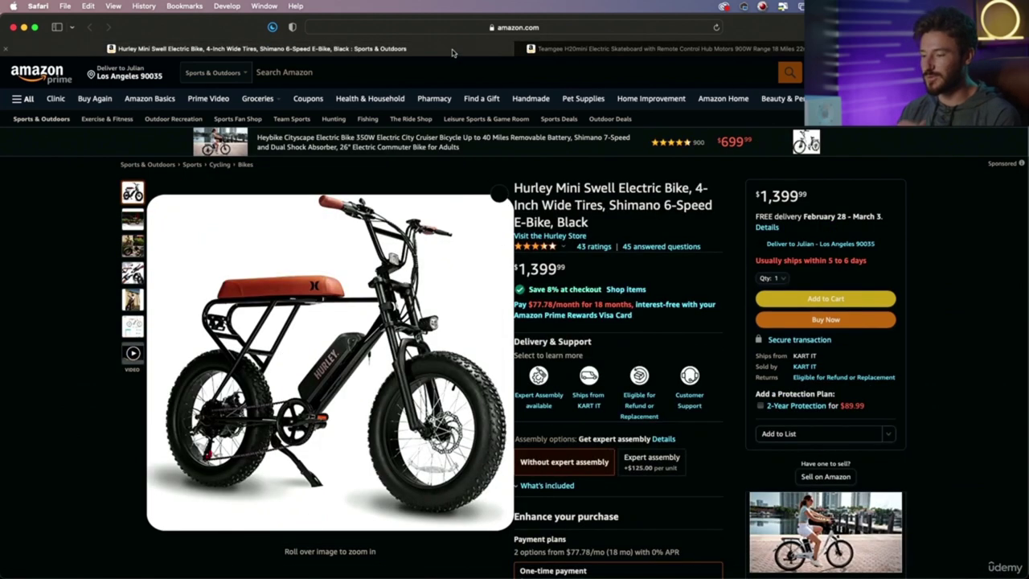
{"action": "mouse_move", "coordinate": [578, 54]}
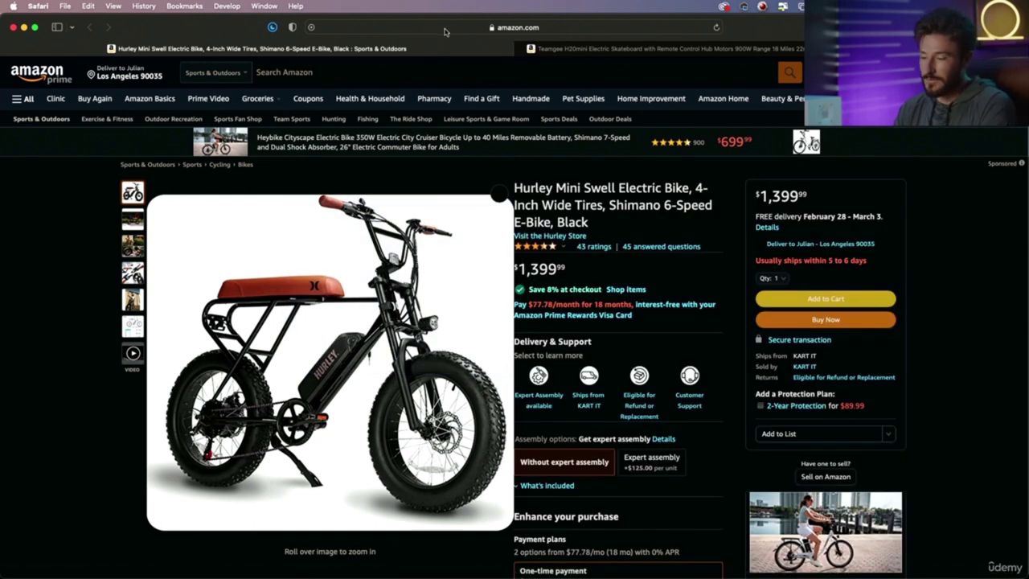
Step: Copy the Hurley Mini Swell bike page's web address and start a new chat in ChatGPT
{"action": "left_click", "coordinate": [445, 29]}
{"action": "key", "text": "super+c"}
{"action": "key", "text": "super+grave"}
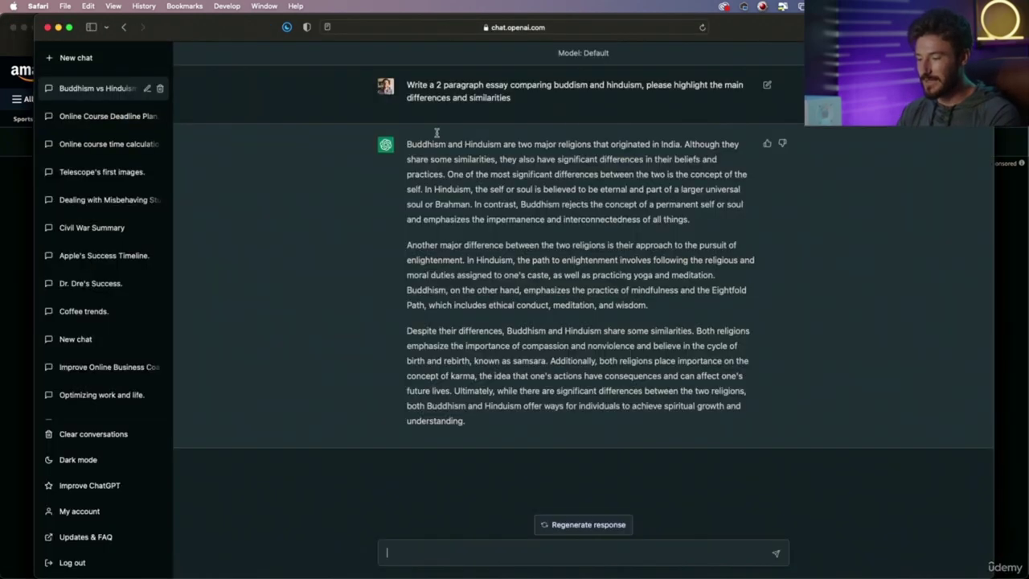
{"action": "left_click", "coordinate": [53, 61]}
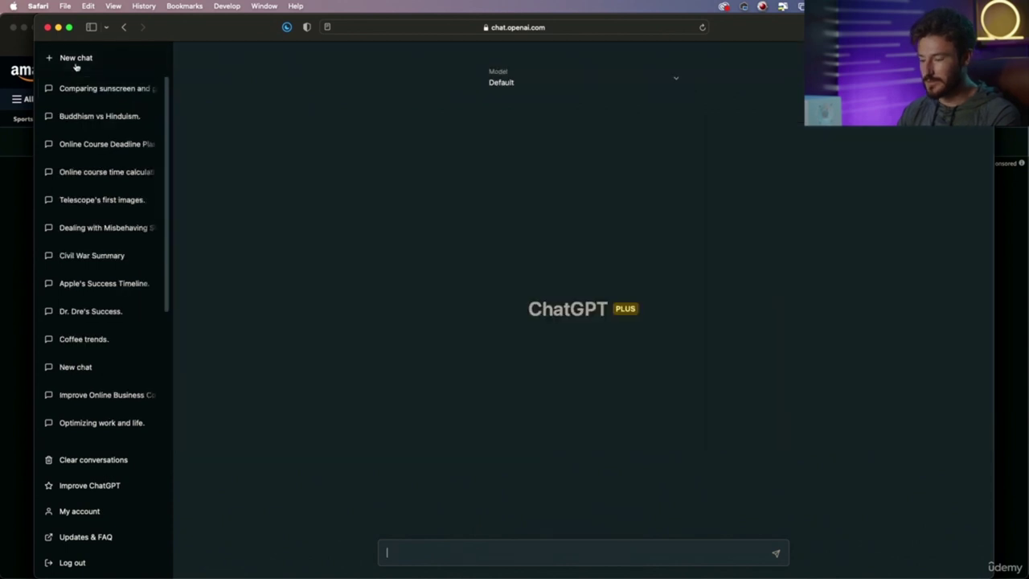
Step: Write the prompt "please compare the similarities and differences between these two items:" and paste the Hurley bike link below it, separated by blank lines
{"action": "type", "text": "please cent"}
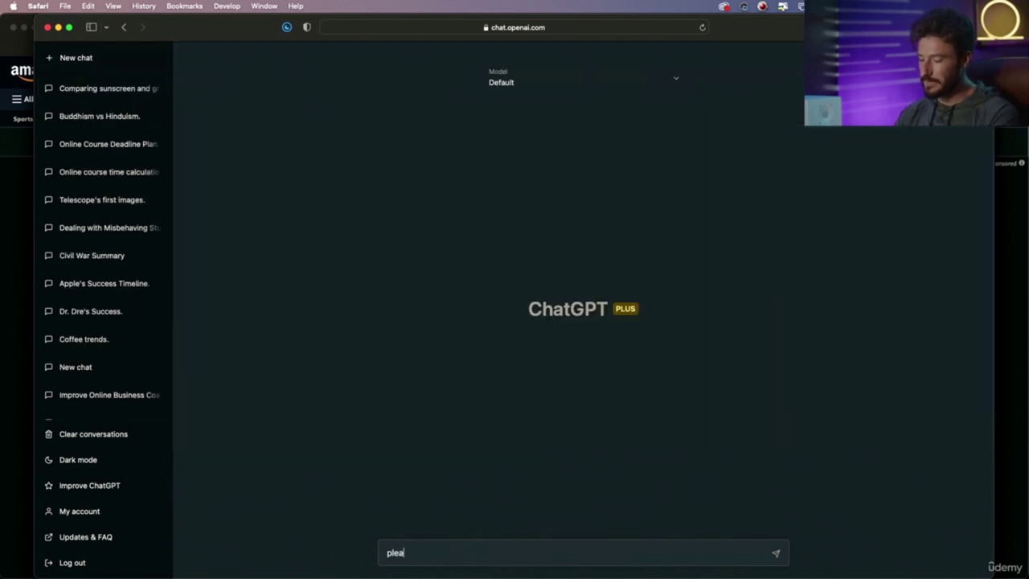
{"action": "key", "text": "BackSpace"}
{"action": "key", "text": "BackSpace"}
{"action": "key", "text": "BackSpace"}
{"action": "type", "text": "ompare the sim"}
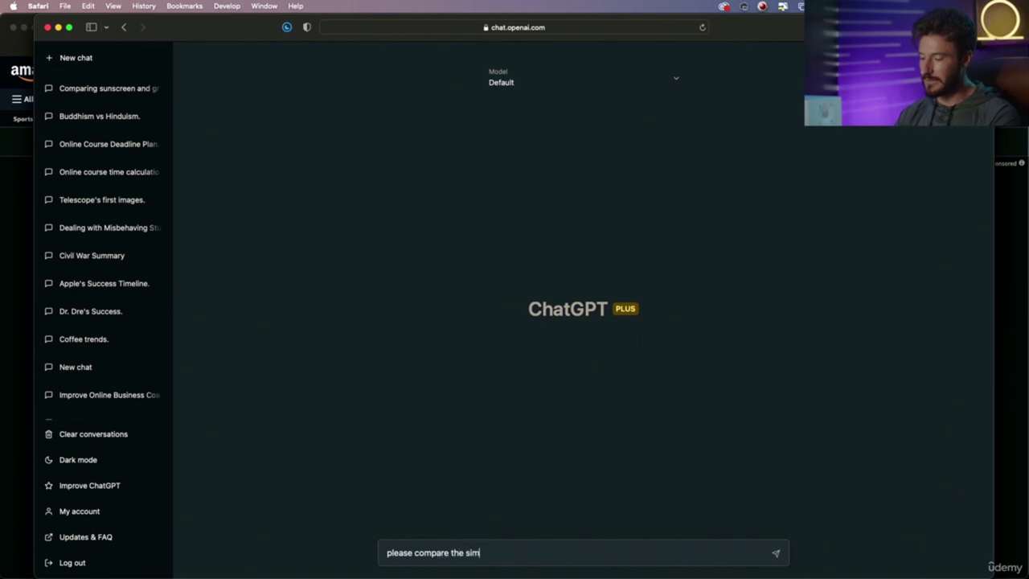
{"action": "type", "text": "ilarities and diff"}
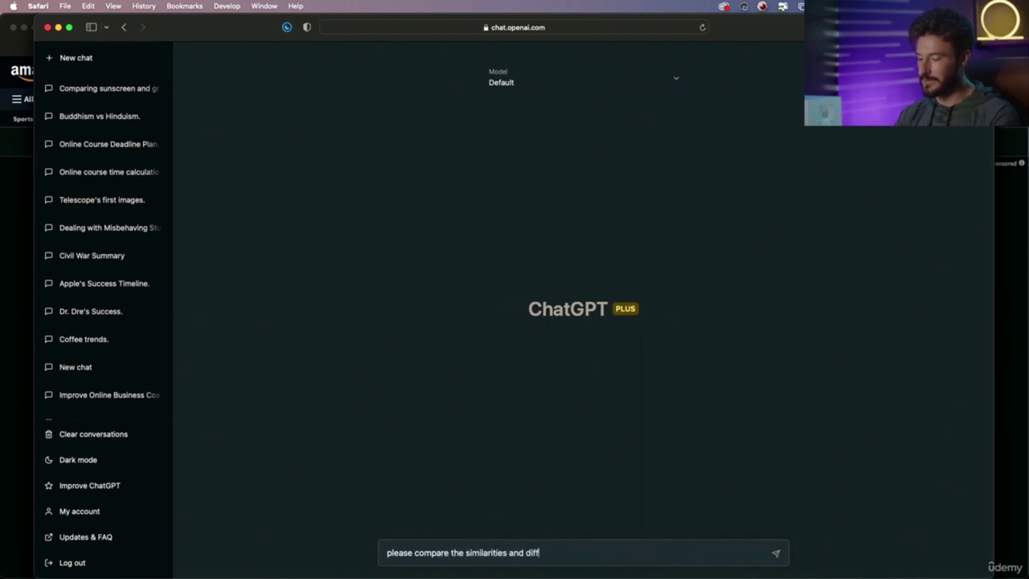
{"action": "type", "text": "erences between these two items:"}
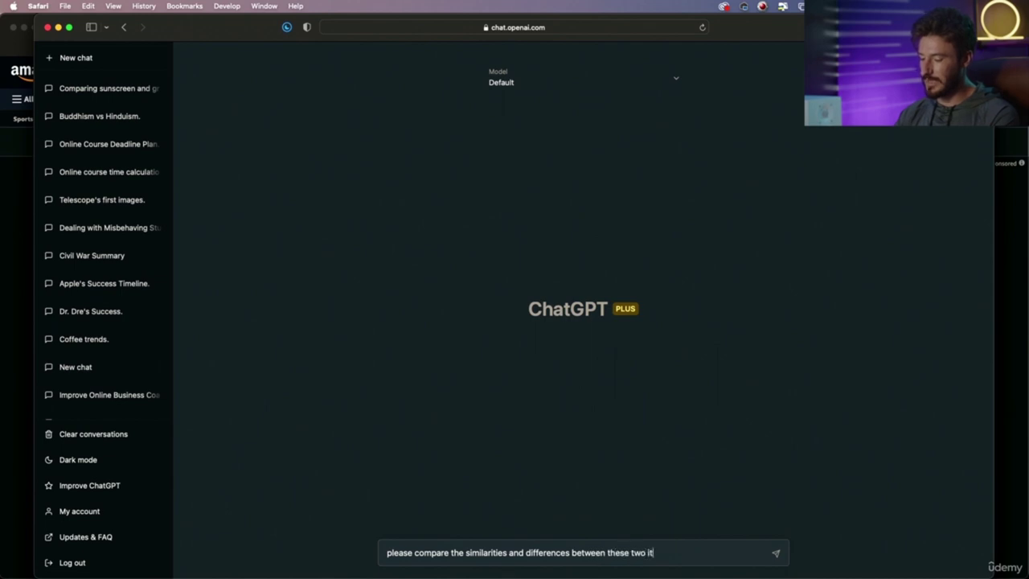
{"action": "key", "text": "shift+Return"}
{"action": "key", "text": "shift+Return"}
{"action": "key", "text": "super+v"}
{"action": "key", "text": "shift+Return"}
{"action": "key", "text": "shift+Return"}
Step: Copy the Teamgee electric skateboard page's web address, add it below the bike link in the ChatGPT prompt and submit the request
{"action": "key", "text": "super+grave"}
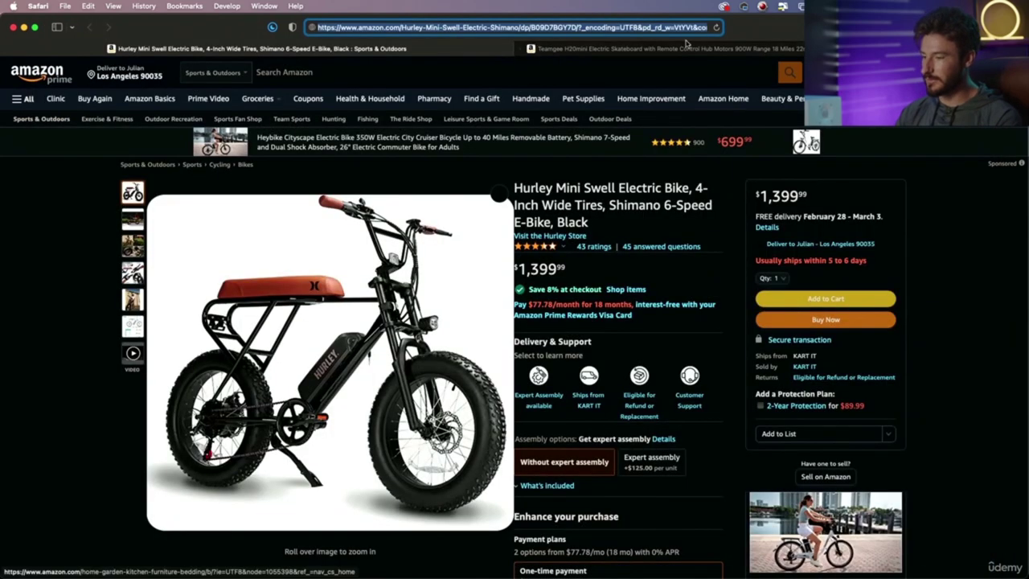
{"action": "left_click", "coordinate": [647, 50]}
{"action": "left_click", "coordinate": [637, 28]}
{"action": "key", "text": "super+c"}
{"action": "key", "text": "super+grave"}
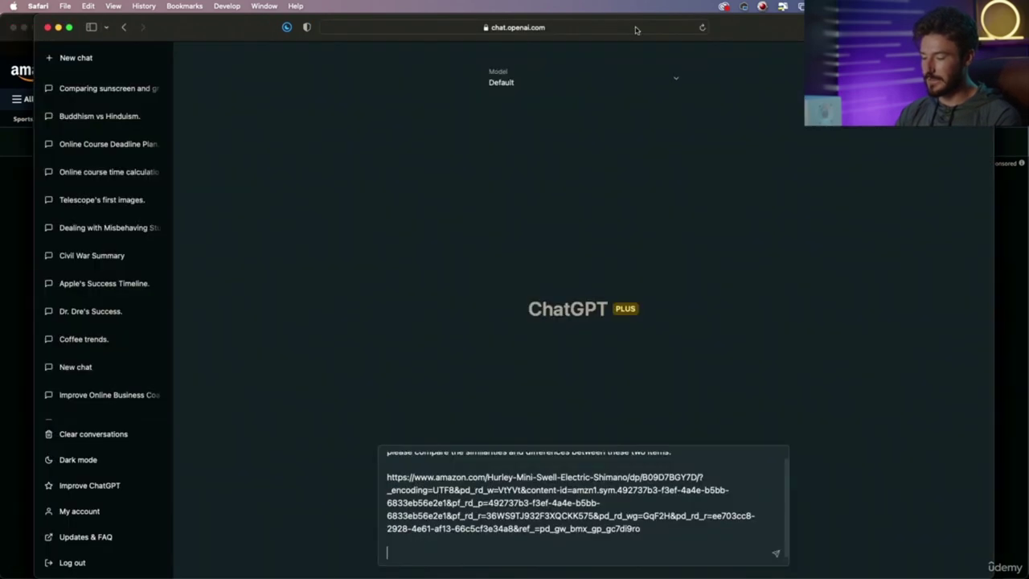
{"action": "key", "text": "super+v"}
{"action": "key", "text": "Return"}
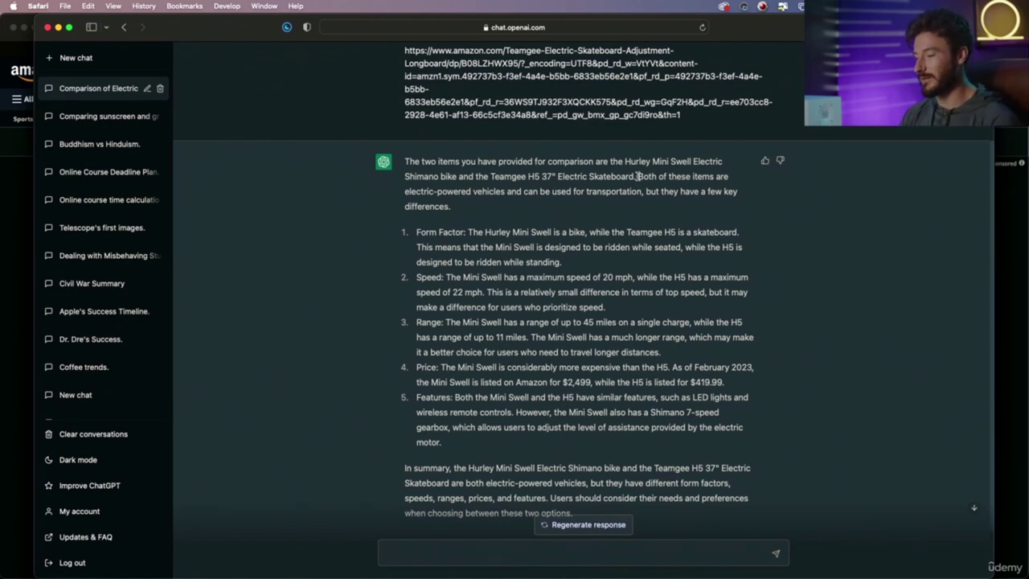
Step: Read the comparison's introduction and its points on form factor, speed, range and price
{"action": "left_click_drag", "start_coordinate": [637, 175], "coordinate": [708, 202]}
{"action": "left_click_drag", "start_coordinate": [416, 232], "coordinate": [473, 232]}
{"action": "left_click", "coordinate": [481, 233]}
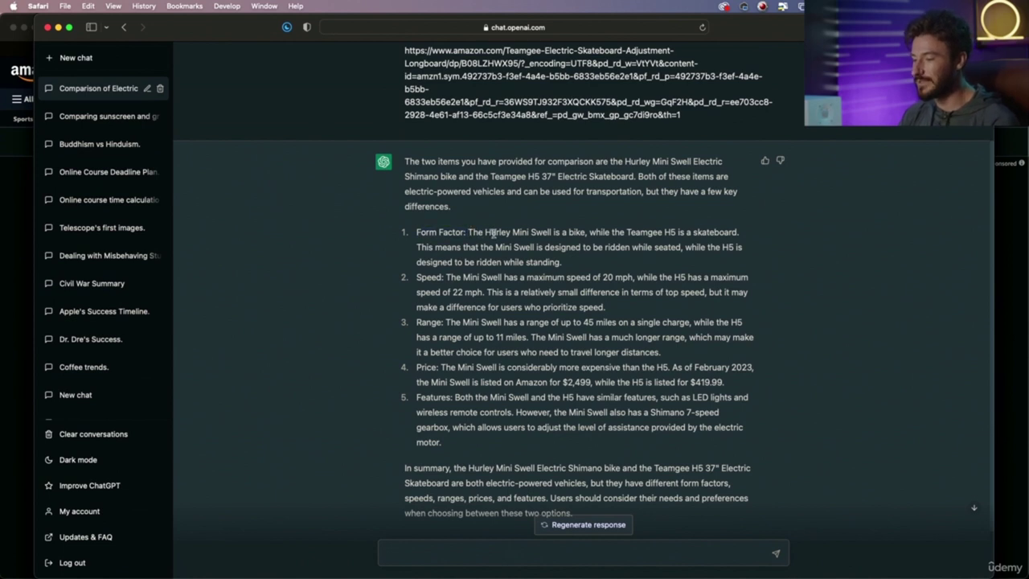
{"action": "left_click_drag", "start_coordinate": [530, 233], "coordinate": [608, 233]}
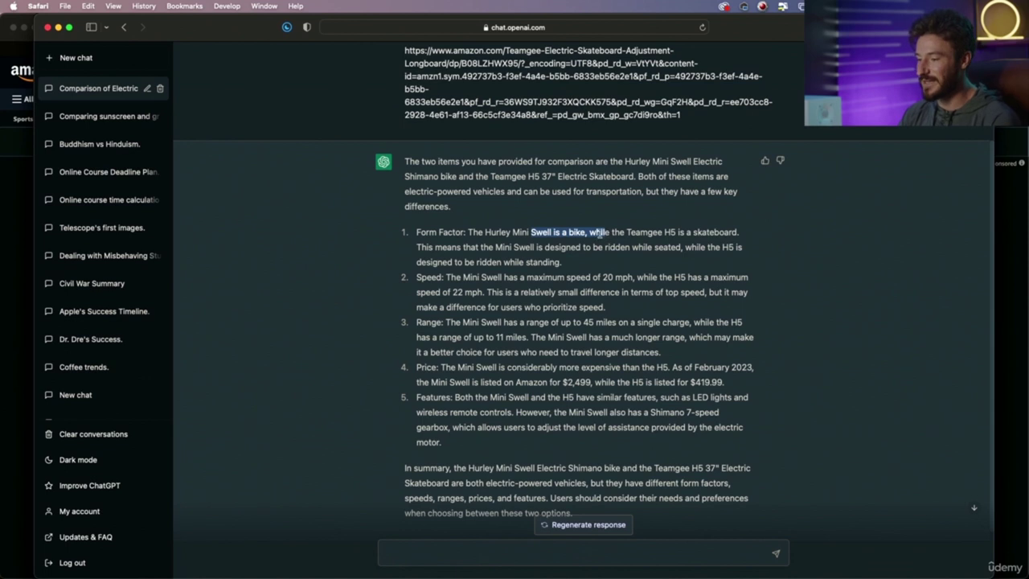
{"action": "left_click_drag", "start_coordinate": [447, 247], "coordinate": [566, 247]}
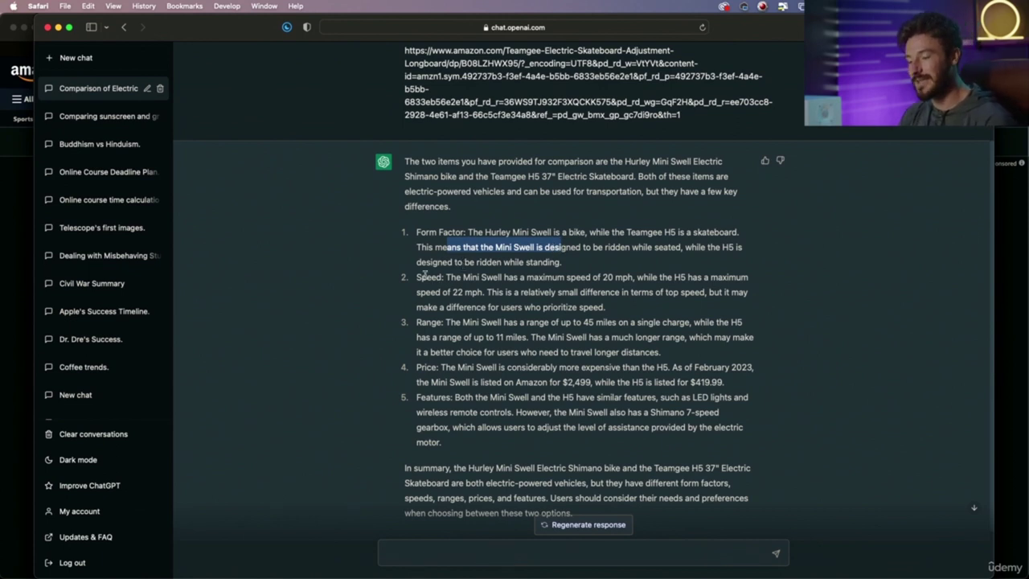
{"action": "left_click_drag", "start_coordinate": [416, 276], "coordinate": [628, 278]}
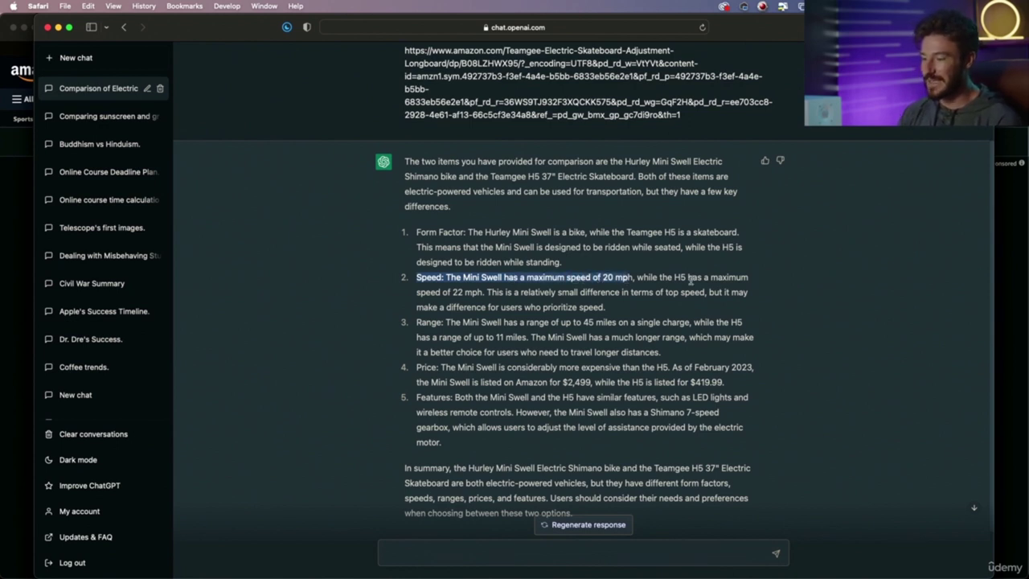
{"action": "left_click_drag", "start_coordinate": [451, 293], "coordinate": [498, 294]}
{"action": "left_click_drag", "start_coordinate": [421, 323], "coordinate": [633, 320]}
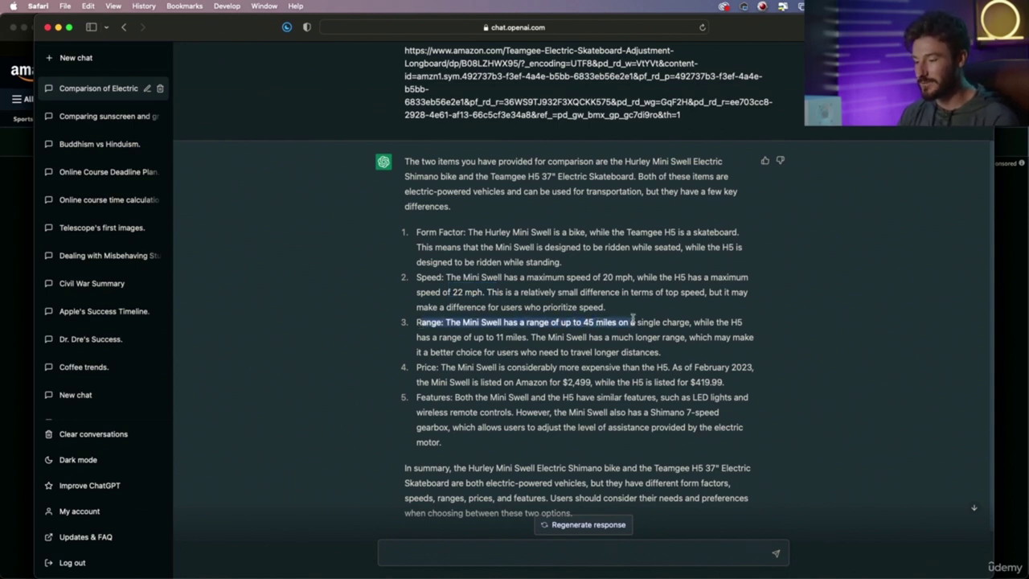
{"action": "left_click_drag", "start_coordinate": [492, 339], "coordinate": [536, 337]}
{"action": "left_click_drag", "start_coordinate": [433, 367], "coordinate": [474, 368]}
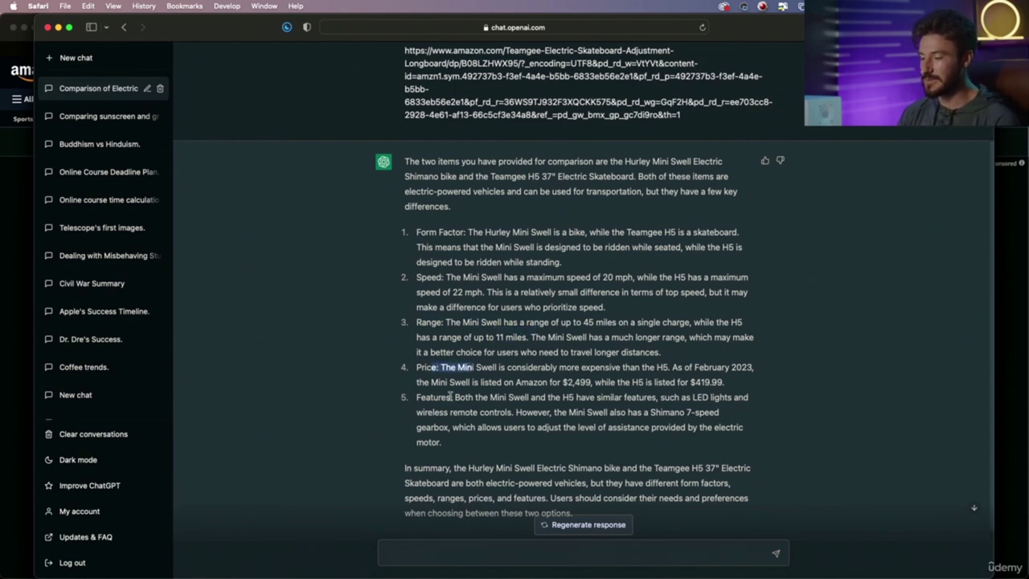
Step: Read the comparison's features point and the closing summary on choosing between the bike and the skateboard
{"action": "left_click_drag", "start_coordinate": [426, 397], "coordinate": [486, 402]}
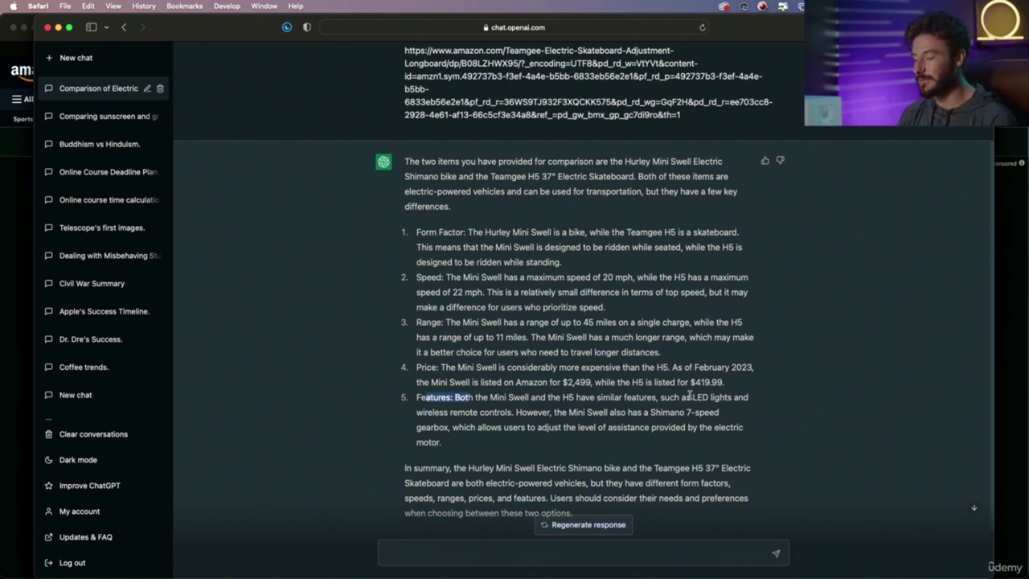
{"action": "left_click_drag", "start_coordinate": [680, 399], "coordinate": [744, 399]}
{"action": "left_click_drag", "start_coordinate": [451, 411], "coordinate": [628, 412]}
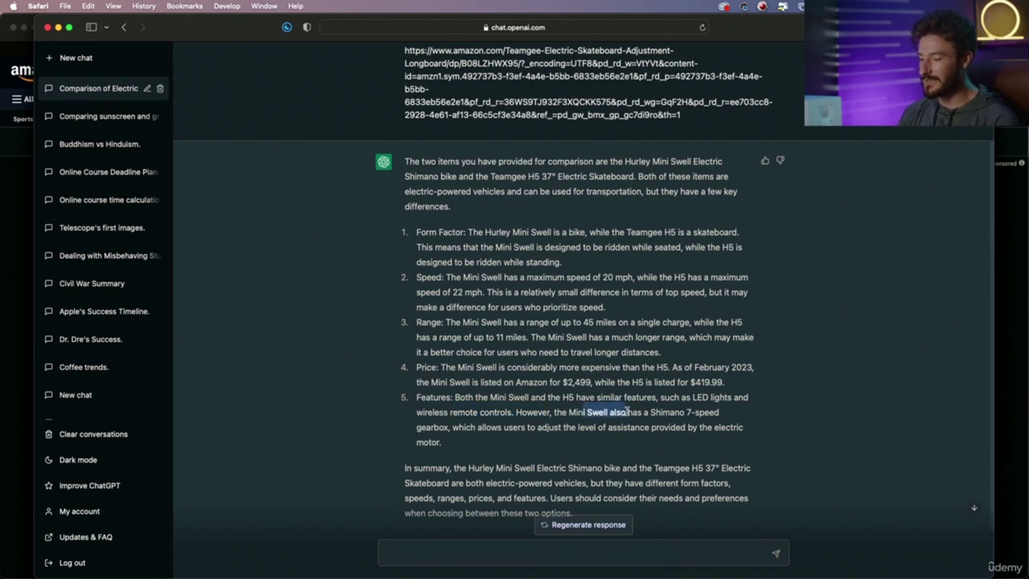
{"action": "left_click_drag", "start_coordinate": [490, 427], "coordinate": [561, 427]}
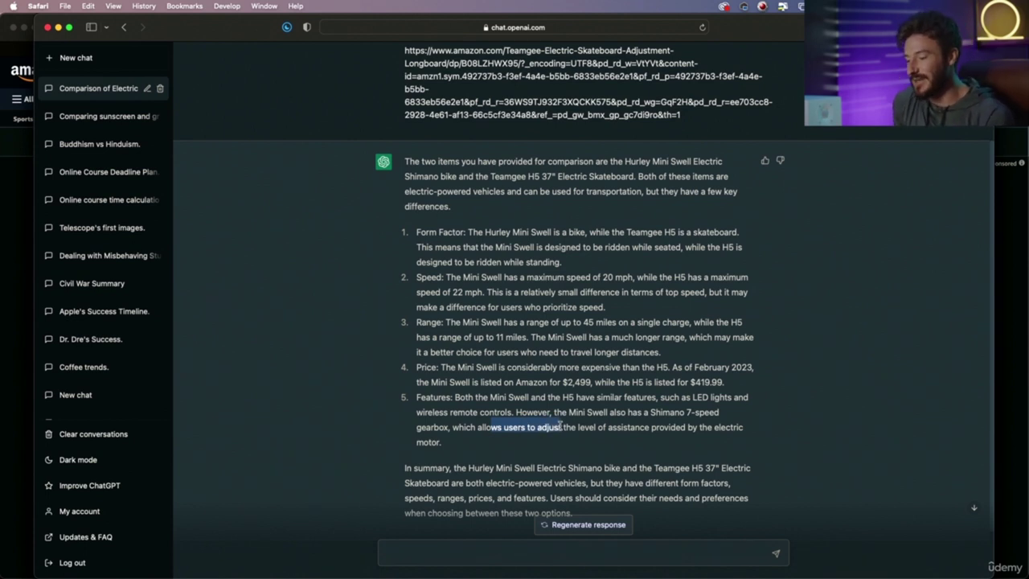
{"action": "scroll", "coordinate": [555, 406], "scroll_direction": "down", "scroll_amount": 2}
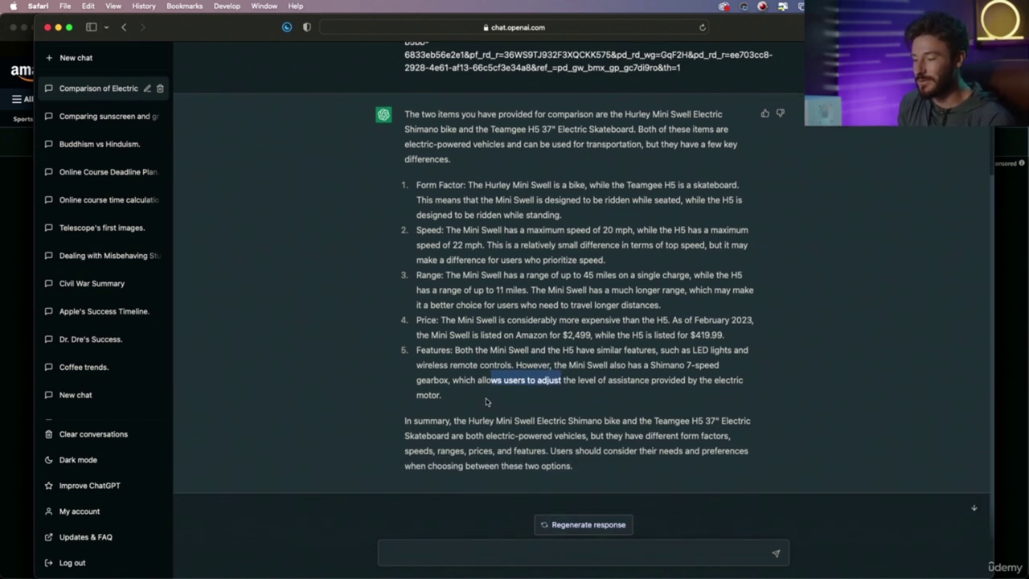
{"action": "right_click", "coordinate": [458, 414]}
{"action": "left_click", "coordinate": [611, 459]}
{"action": "left_click_drag", "start_coordinate": [595, 465], "coordinate": [509, 421]}
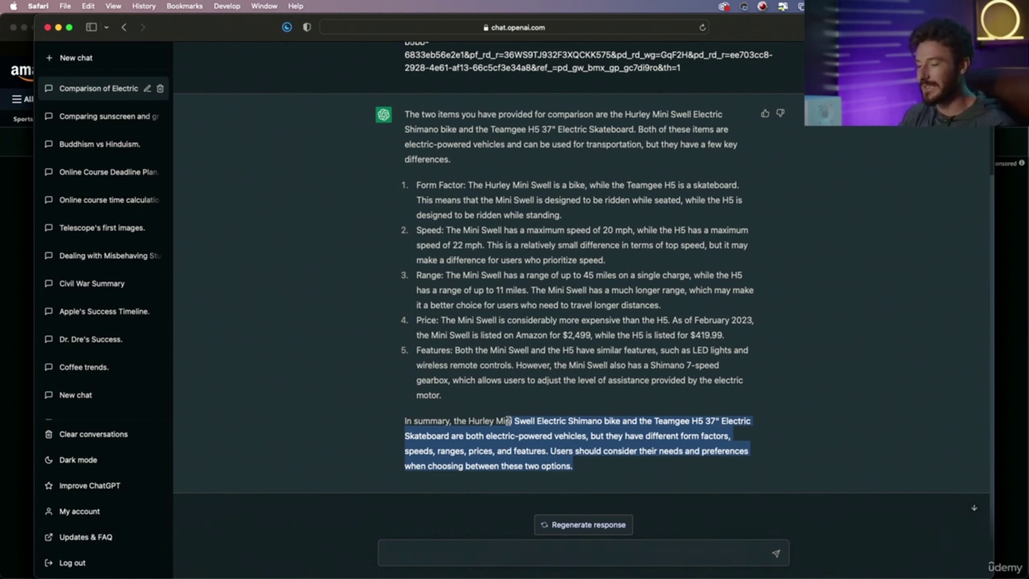
{"action": "left_click", "coordinate": [596, 471]}
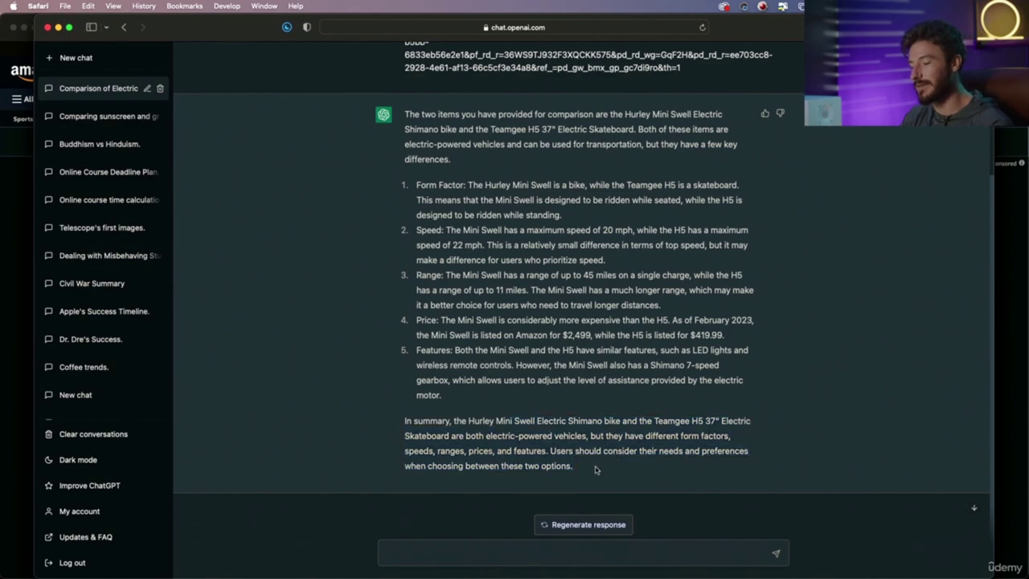
Step: Switch the browser window to full screen and look back over the comparison prompt, its two links and the answer
{"action": "key", "text": "super+ctrl+f"}
{"action": "scroll", "coordinate": [596, 361], "scroll_direction": "up", "scroll_amount": 3}
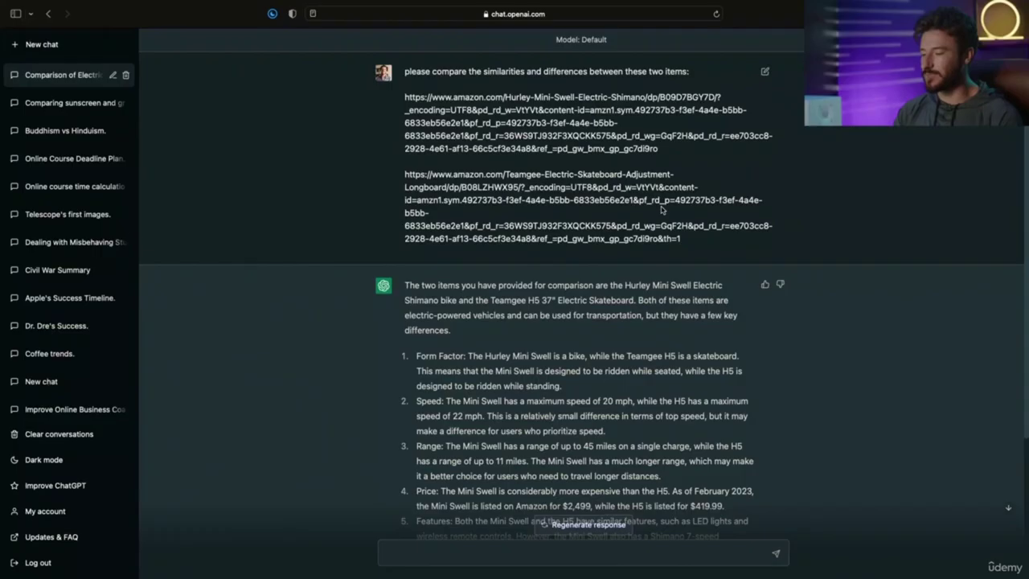
{"action": "scroll", "coordinate": [597, 245], "scroll_direction": "down", "scroll_amount": 2}
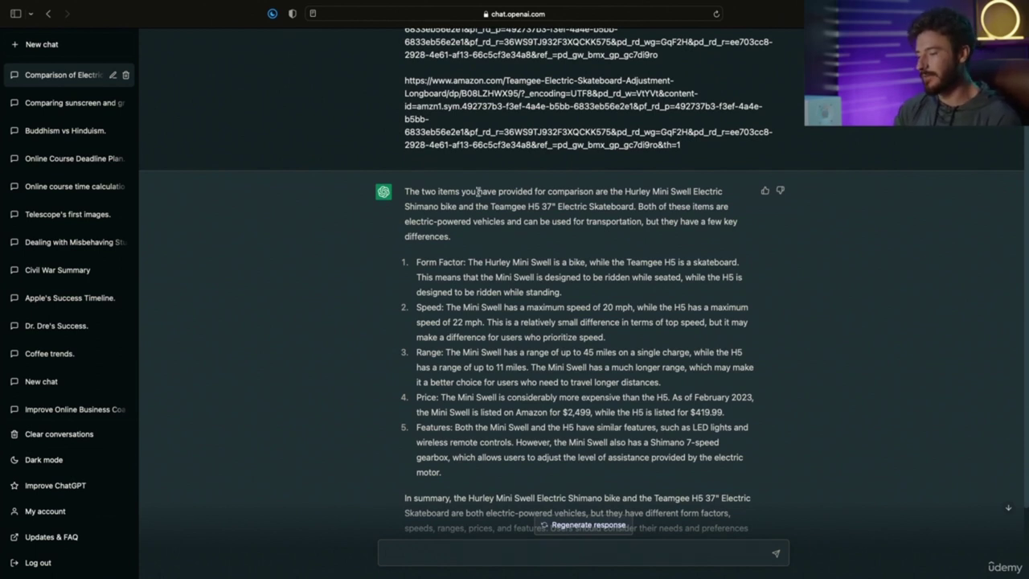
{"action": "scroll", "coordinate": [477, 192], "scroll_direction": "down", "scroll_amount": 2}
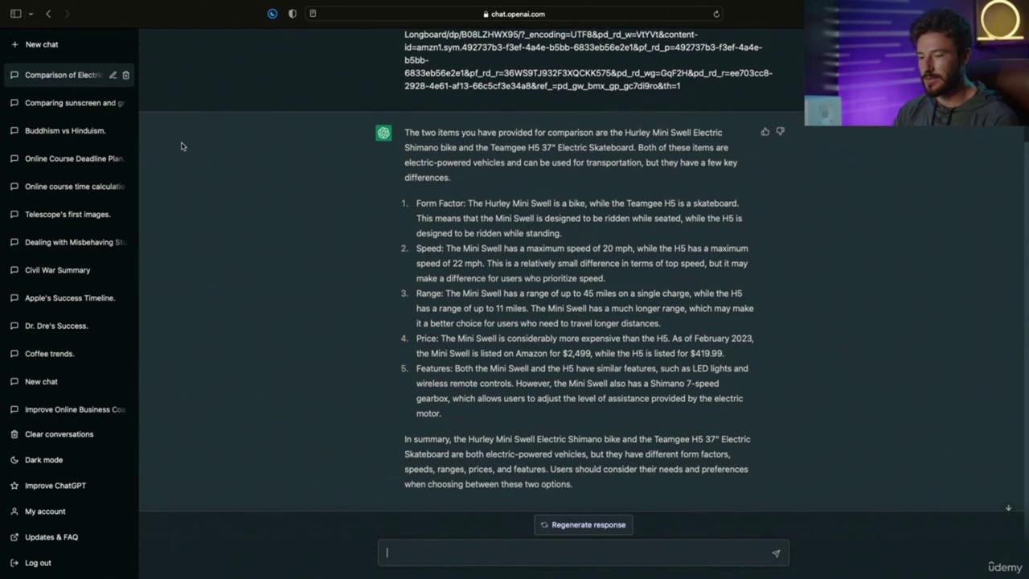
Step: Reopen the Buddhism vs Hinduism chat and submit the follow-up "Now write this in the style of "new york times""
{"action": "left_click", "coordinate": [58, 130]}
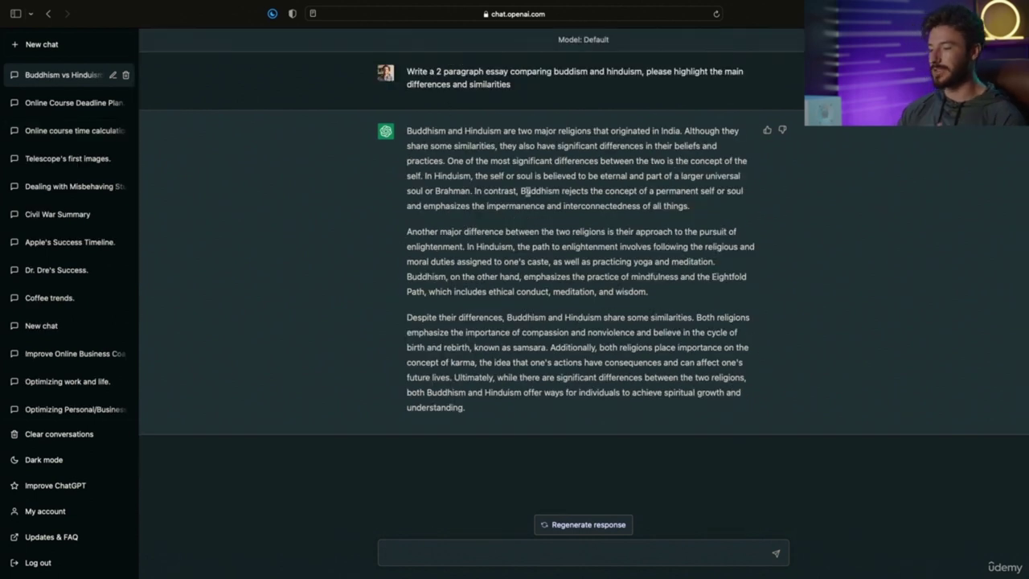
{"action": "type", "text": "Now write this in the style of \"new york times\""}
{"action": "left_click_drag", "start_coordinate": [393, 553], "coordinate": [485, 551]}
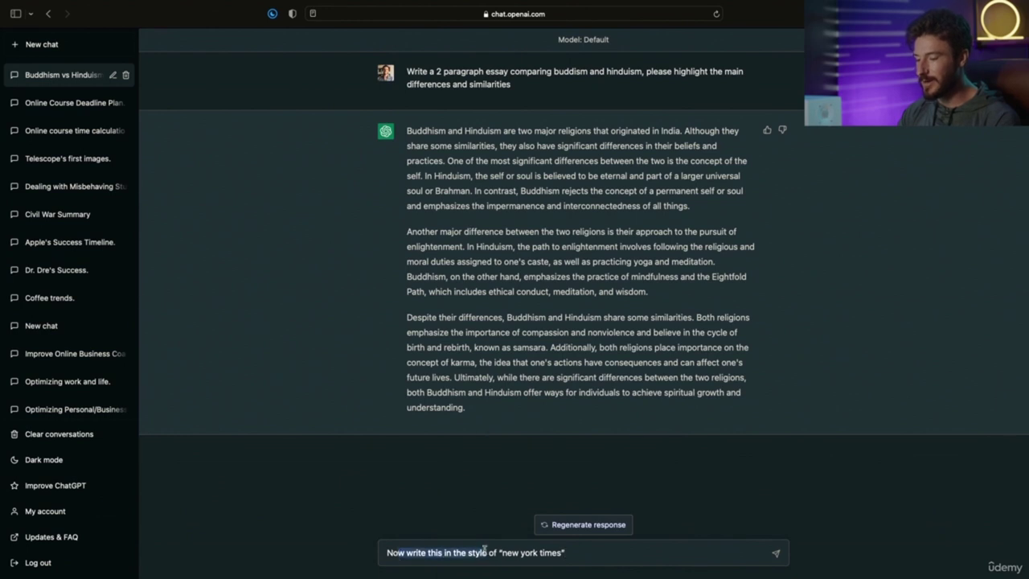
{"action": "left_click", "coordinate": [593, 554]}
{"action": "key", "text": "Return"}
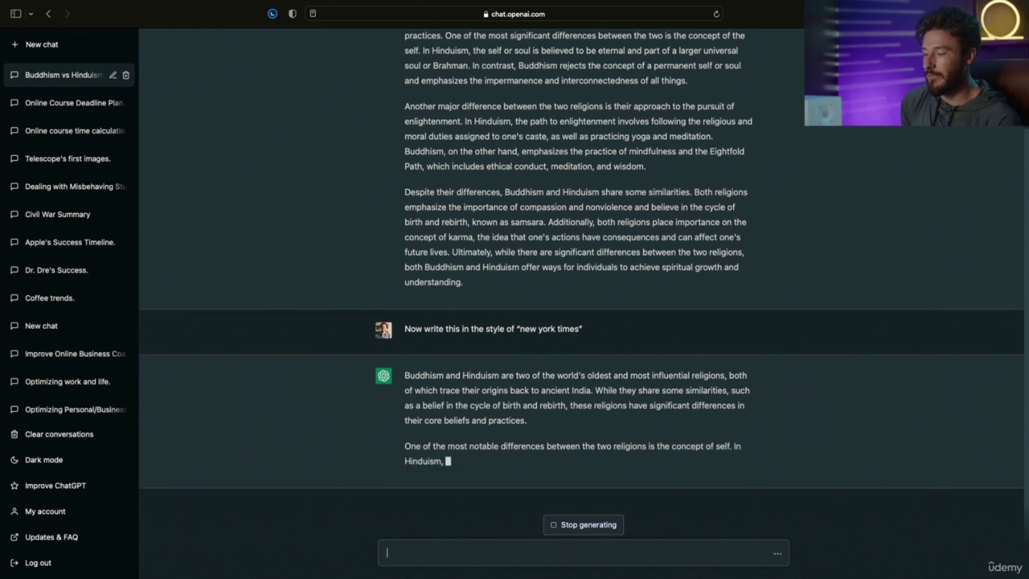
Step: Compare the original Buddhism and Hinduism essay with the New York Times version, focusing on the paragraph about the concept of self
{"action": "scroll", "coordinate": [406, 159], "scroll_direction": "up", "scroll_amount": 2}
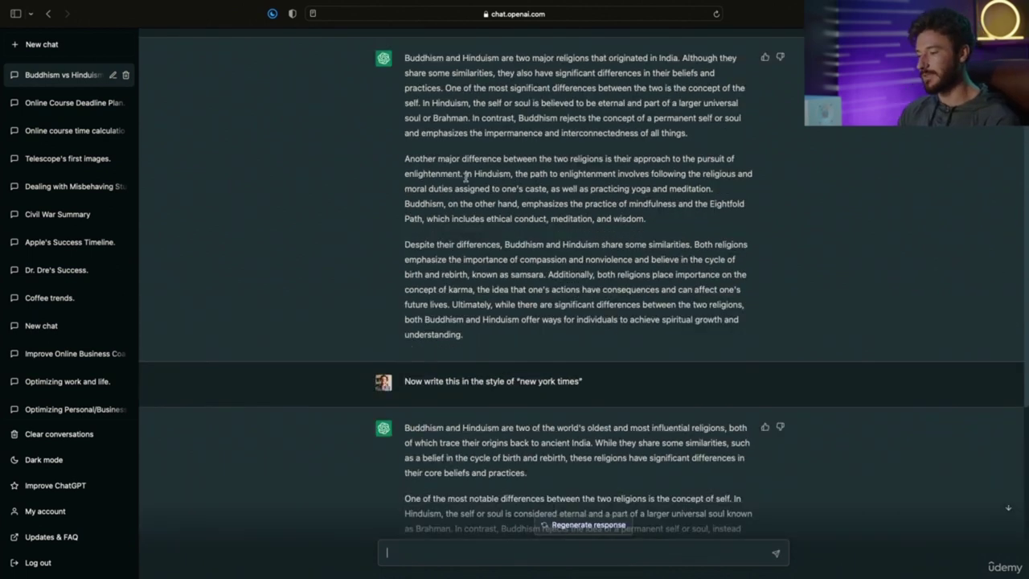
{"action": "left_click_drag", "start_coordinate": [405, 159], "coordinate": [720, 188]}
{"action": "scroll", "coordinate": [719, 190], "scroll_direction": "down", "scroll_amount": 5}
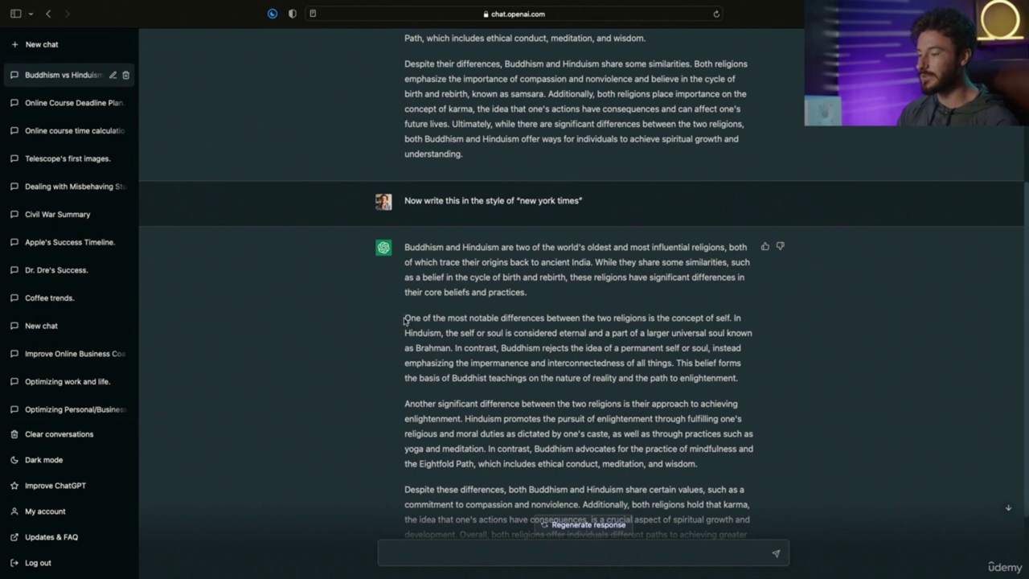
{"action": "left_click_drag", "start_coordinate": [405, 319], "coordinate": [694, 366]}
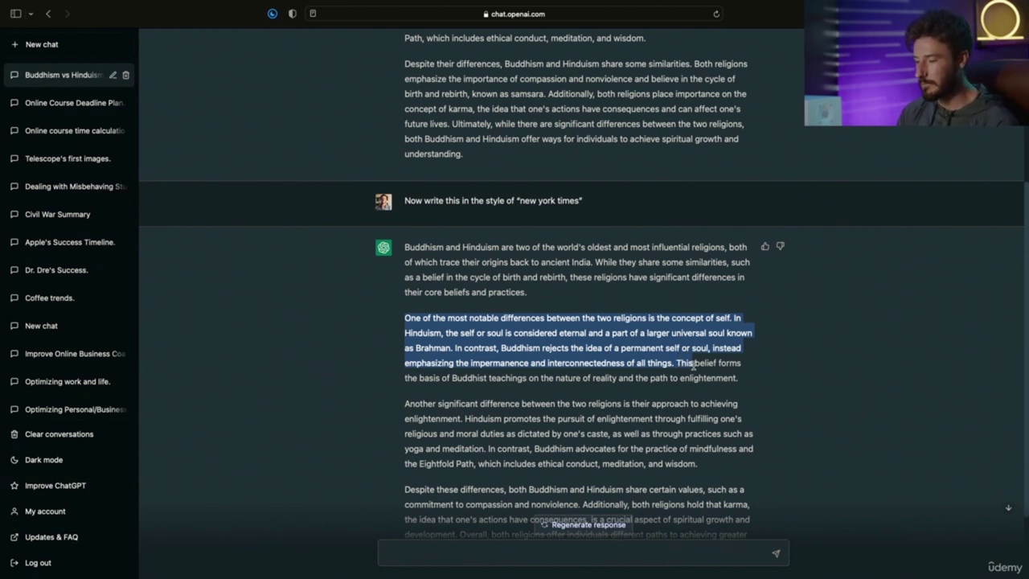
{"action": "left_click_drag", "start_coordinate": [694, 366], "coordinate": [668, 374]}
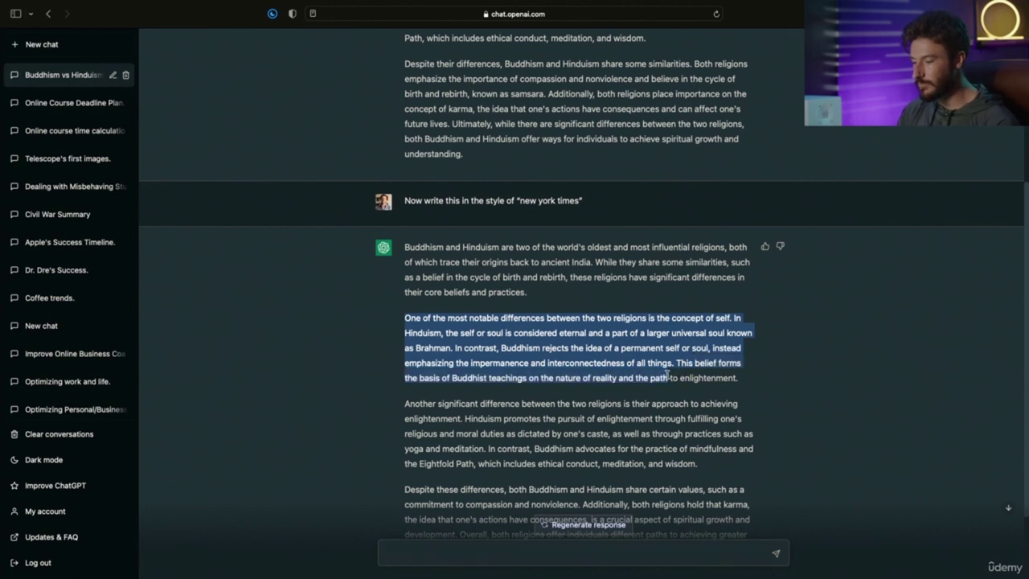
{"action": "scroll", "coordinate": [667, 374], "scroll_direction": "up", "scroll_amount": 5}
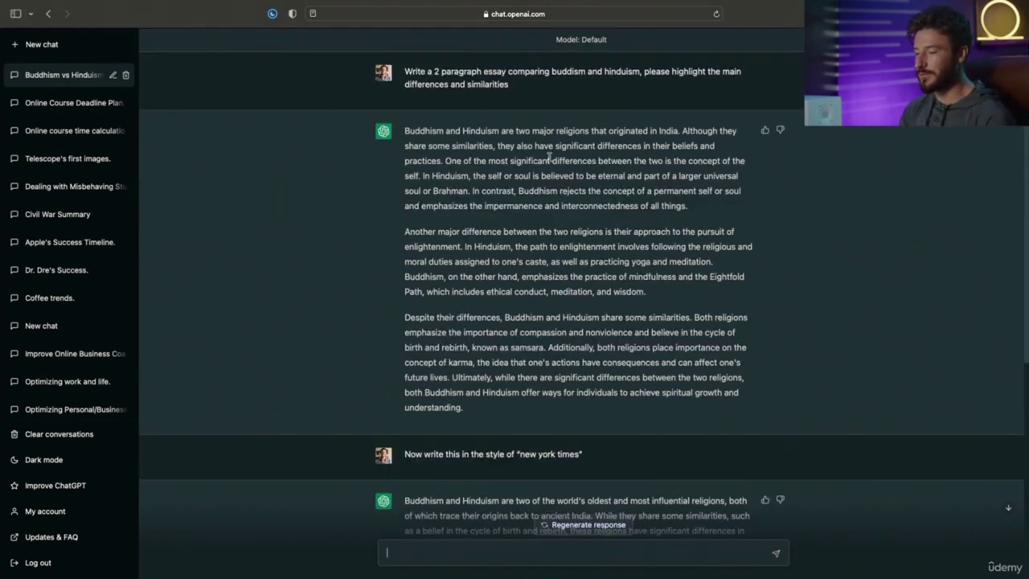
{"action": "left_click_drag", "start_coordinate": [509, 146], "coordinate": [712, 398]}
{"action": "scroll", "coordinate": [650, 395], "scroll_direction": "down", "scroll_amount": 5}
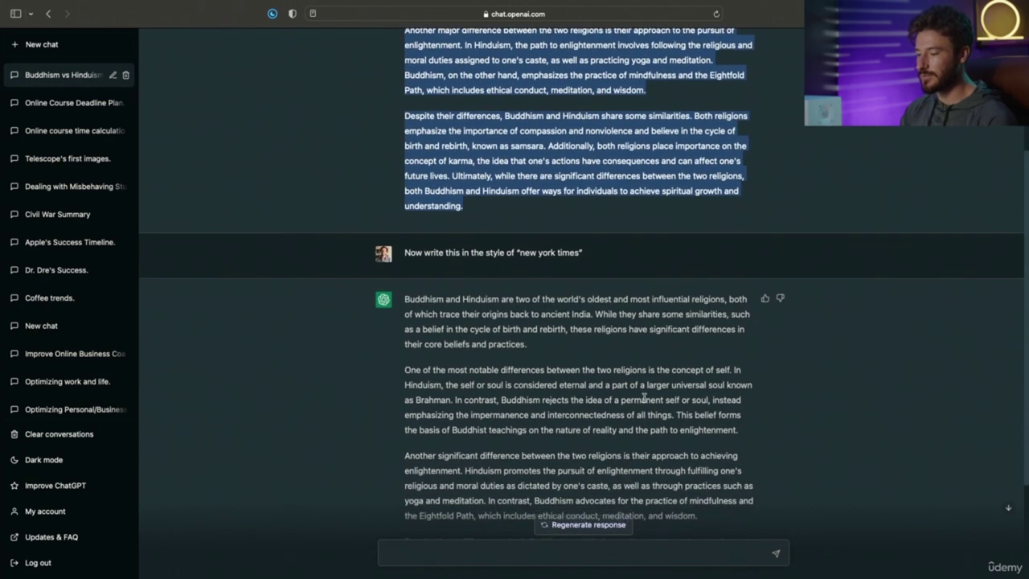
{"action": "left_click_drag", "start_coordinate": [464, 285], "coordinate": [618, 337]}
Step: Submit the follow-up request "now write this article in the style of jack kerouac"
{"action": "scroll", "coordinate": [583, 321], "scroll_direction": "down", "scroll_amount": 1}
{"action": "left_click", "coordinate": [517, 553]}
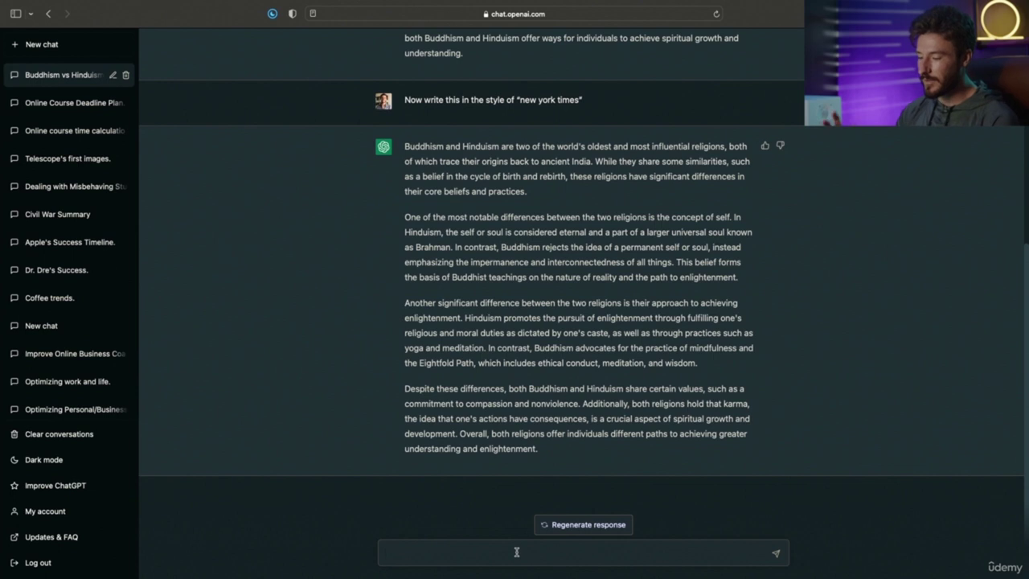
{"action": "type", "text": "now write this article in the style of jack kerouac"}
{"action": "key", "text": "Return"}
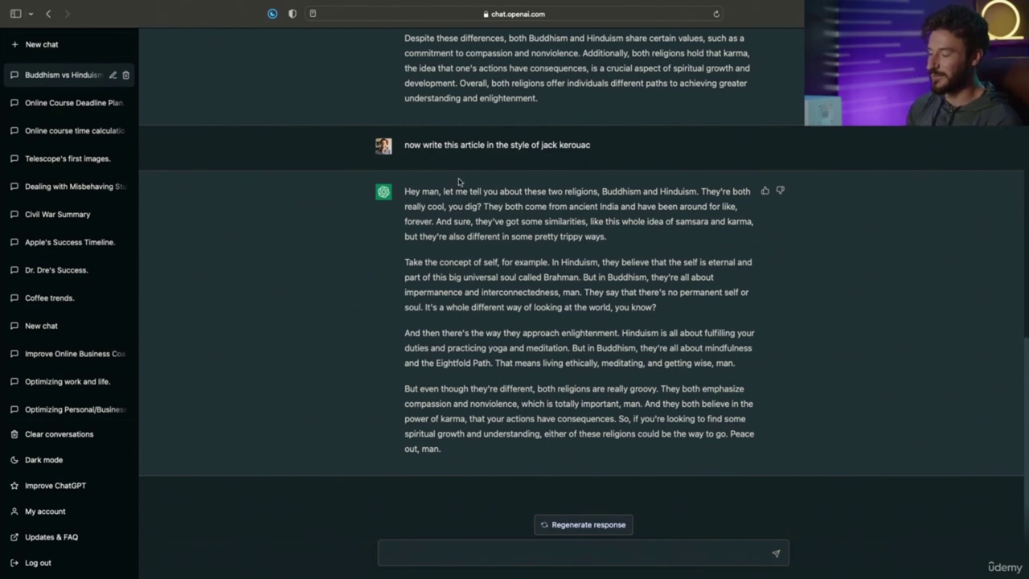
Step: Look back over the New York Times version and the original essay to compare them with the Jack Kerouac version
{"action": "scroll", "coordinate": [572, 215], "scroll_direction": "up", "scroll_amount": 15}
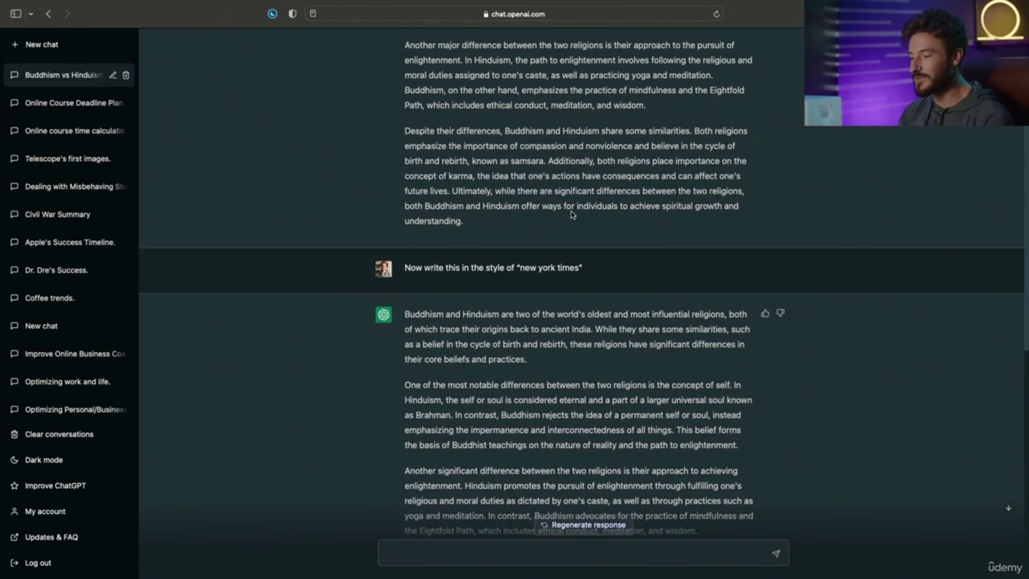
{"action": "scroll", "coordinate": [572, 215], "scroll_direction": "down", "scroll_amount": 15}
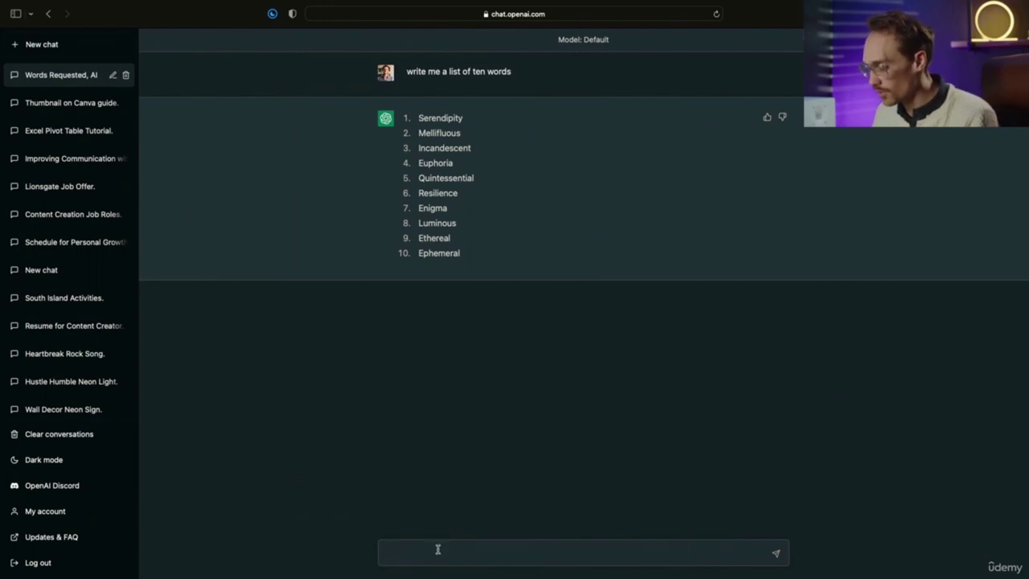
Step: Submit "Write the definition, an example of the word being used and the Spanish translation for each of the words" and read the answer
{"action": "type", "text": "Write the definition, an example of the word being used and the Spanish translation for each of the words"}
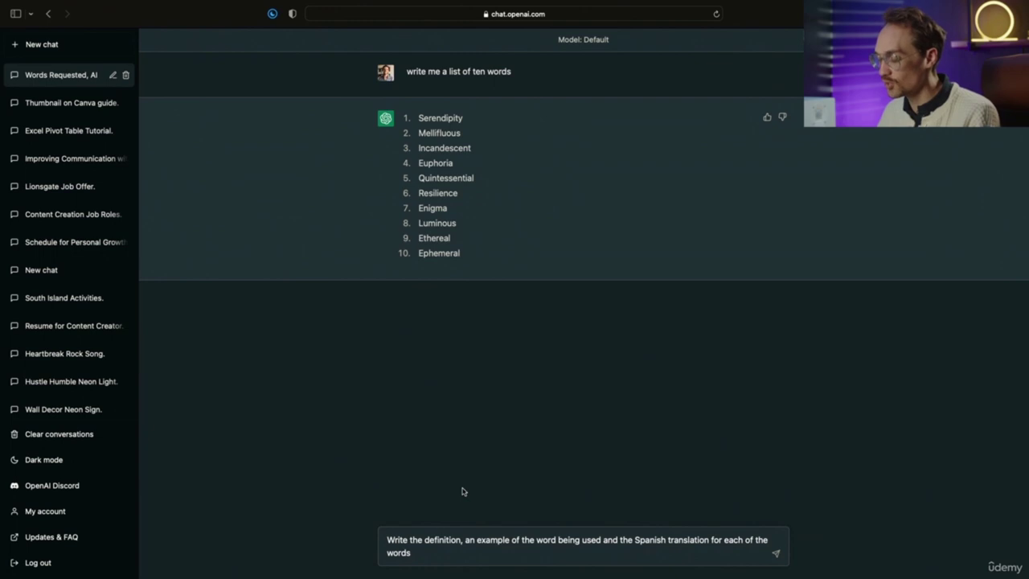
{"action": "key", "text": "Return"}
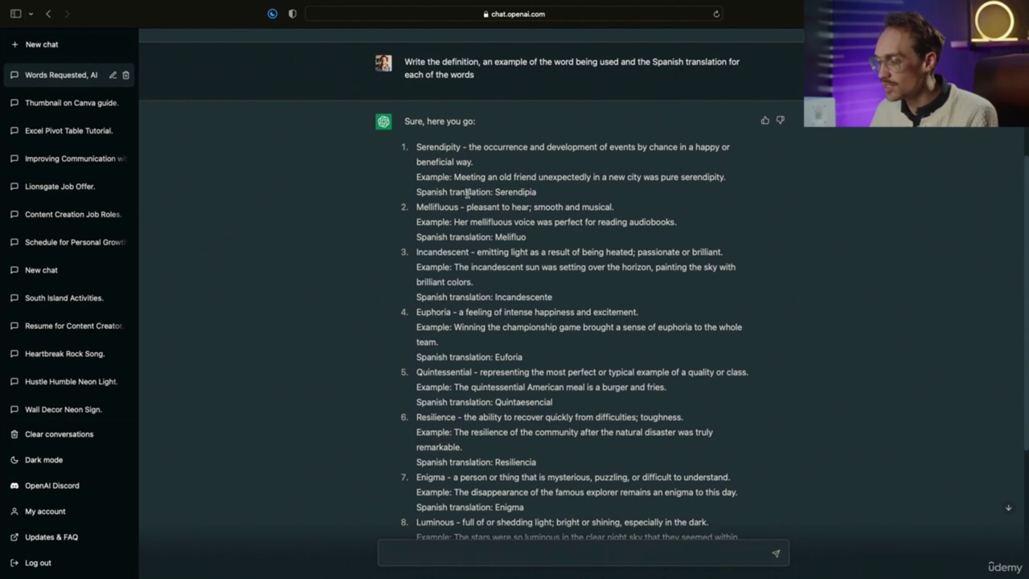
{"action": "scroll", "coordinate": [521, 386], "scroll_direction": "down", "scroll_amount": 5}
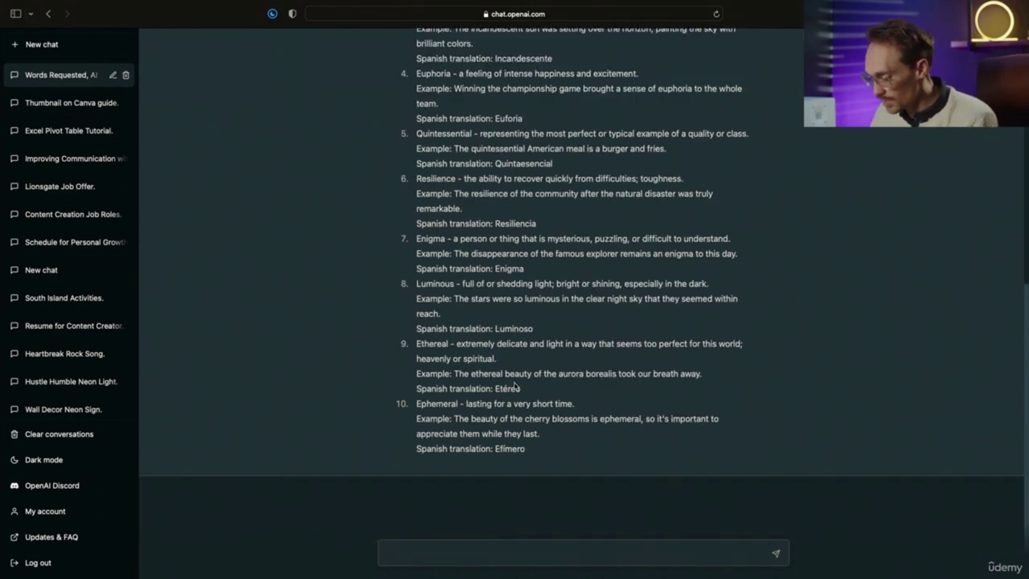
Step: Submit the follow-up "Etéreo tell me about the grammar rules & pronunciation for this word"
{"action": "left_click", "coordinate": [442, 554]}
{"action": "type", "text": "Etéreo tell me about the grammar rules for this word"}
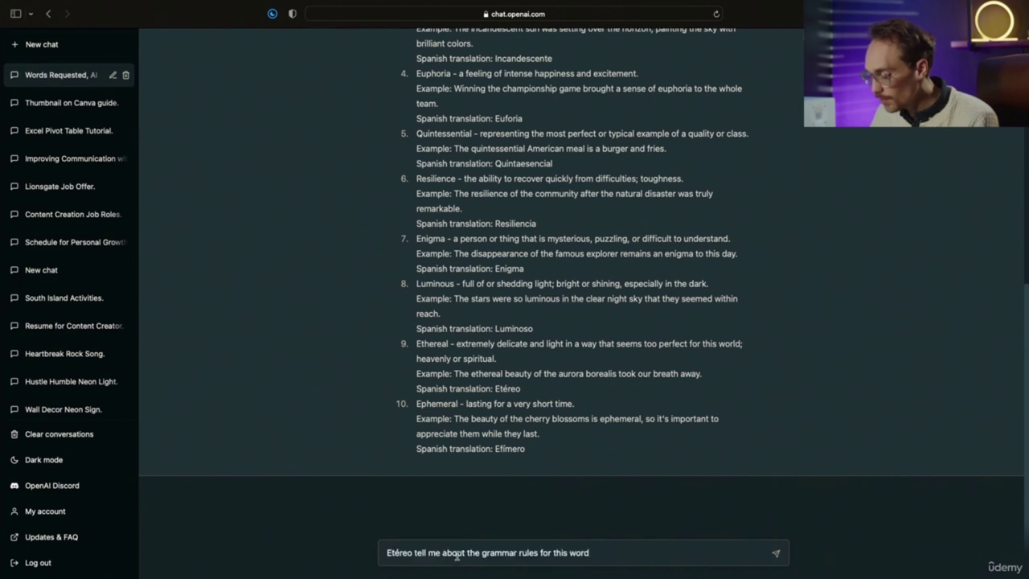
{"action": "left_click", "coordinate": [530, 553]}
{"action": "type", "text": "& pronunciation"}
{"action": "key", "text": "Return"}
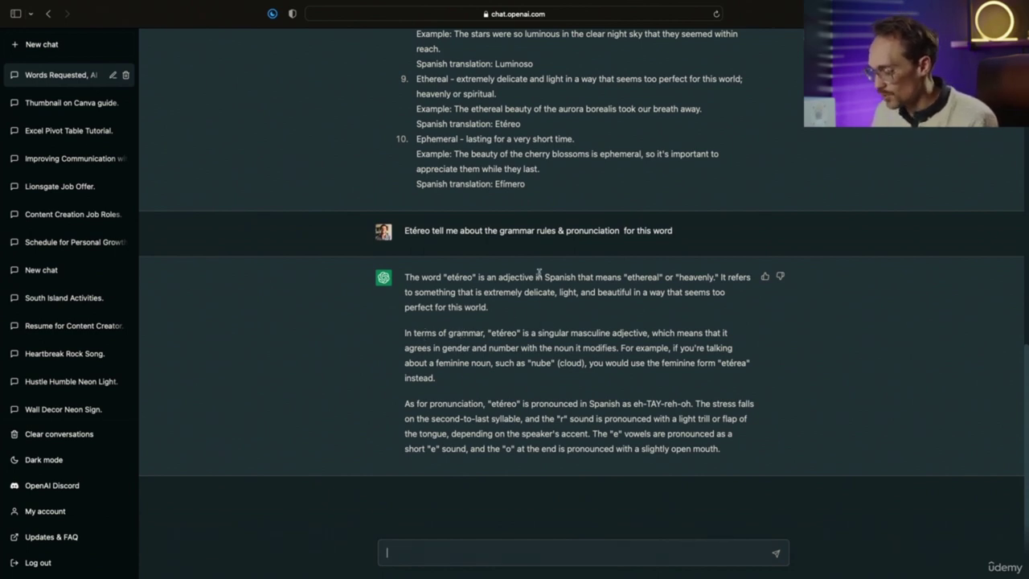
Step: Examine the etéreo answer, highlighting the phonetic spelling "eh-TAY-reh-oh" in the pronunciation paragraph
{"action": "scroll", "coordinate": [491, 348], "scroll_direction": "up", "scroll_amount": 1}
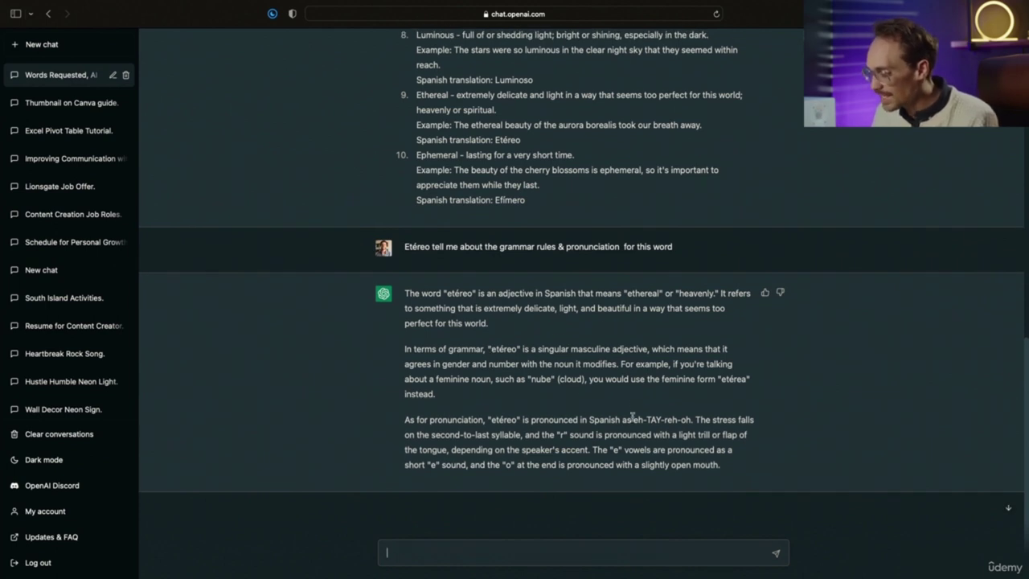
{"action": "left_click_drag", "start_coordinate": [634, 422], "coordinate": [700, 421]}
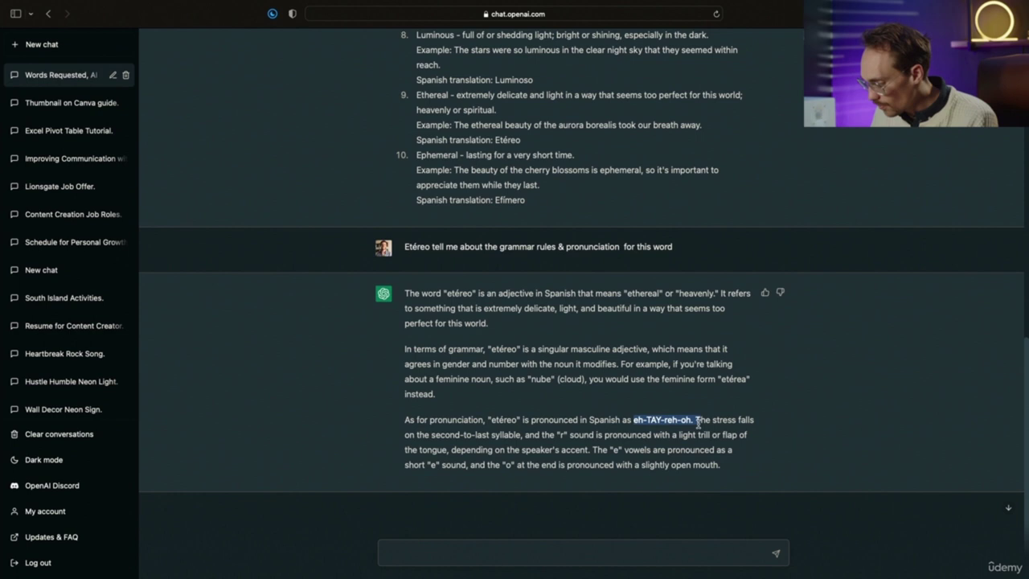
{"action": "left_click", "coordinate": [502, 330]}
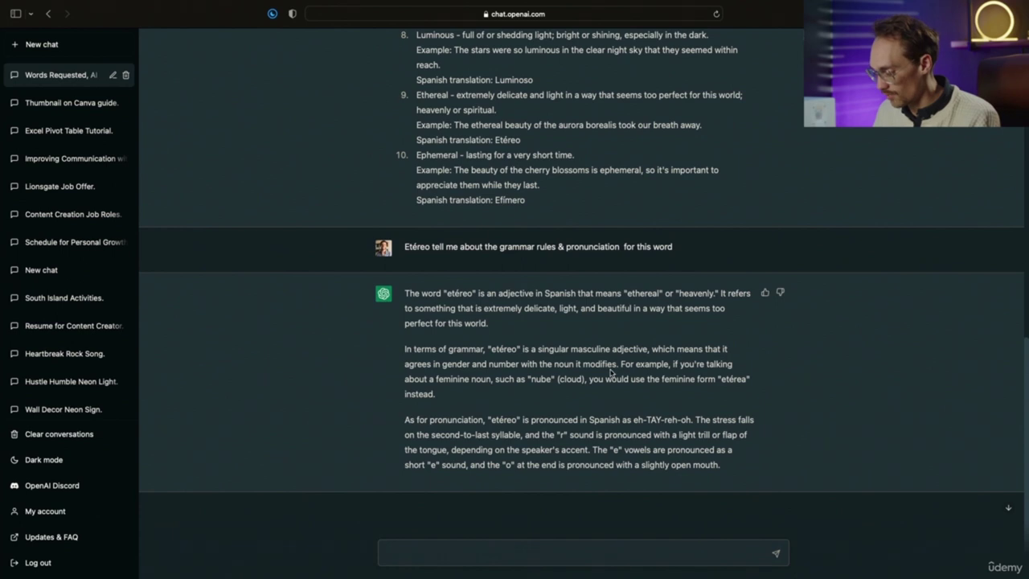
Step: Submit the pasted request for a French conversation with grammar feedback, and highlight the bracketed English translation in the conversation's reply
{"action": "left_click", "coordinate": [424, 552]}
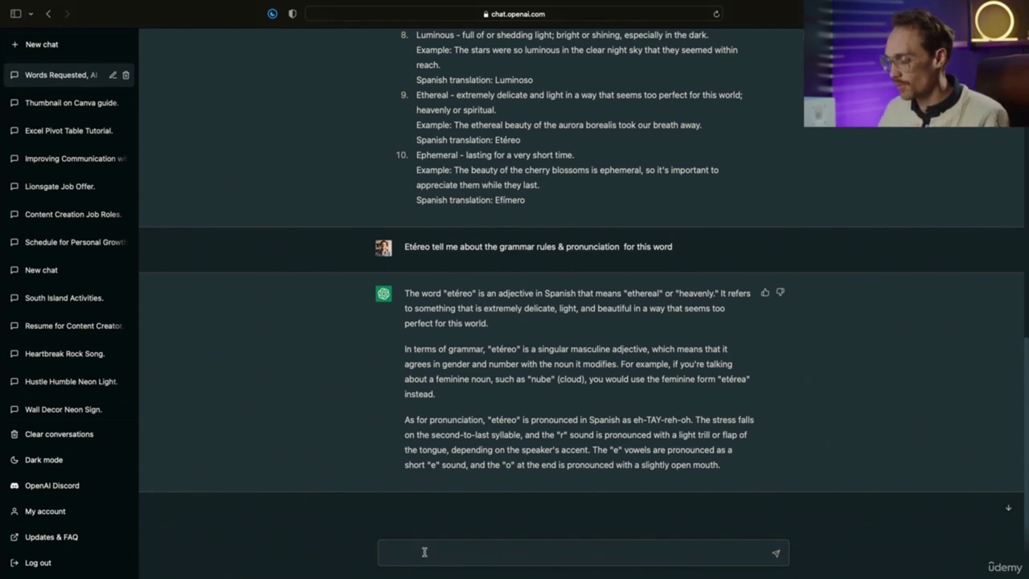
{"action": "key", "text": "super+v"}
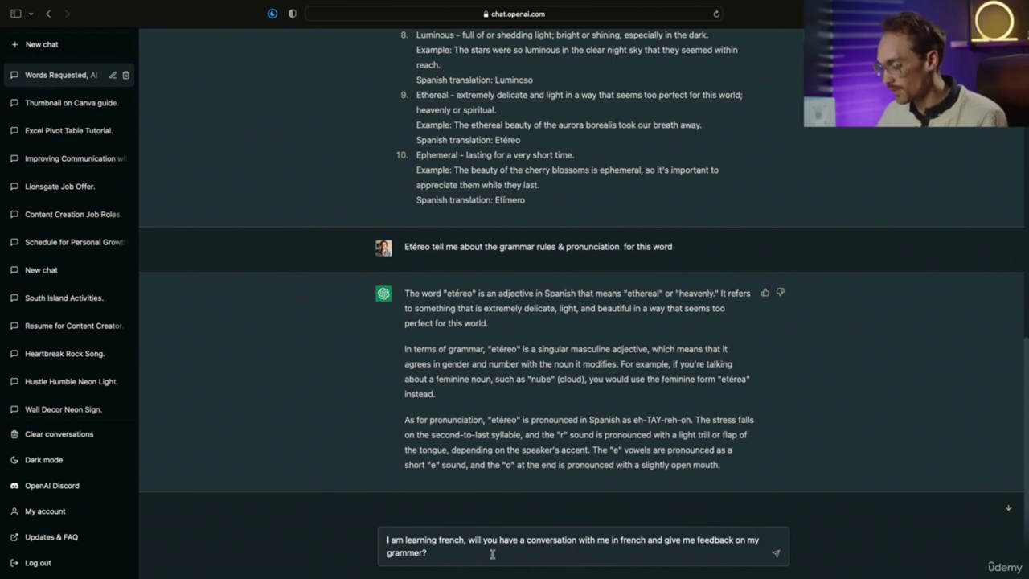
{"action": "key", "text": "Return"}
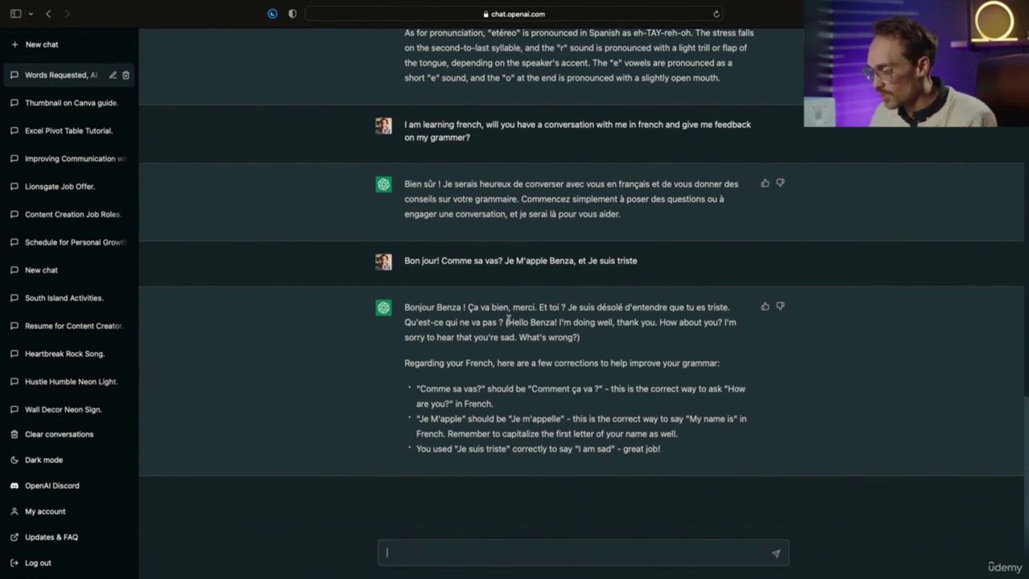
{"action": "left_click_drag", "start_coordinate": [507, 320], "coordinate": [580, 333]}
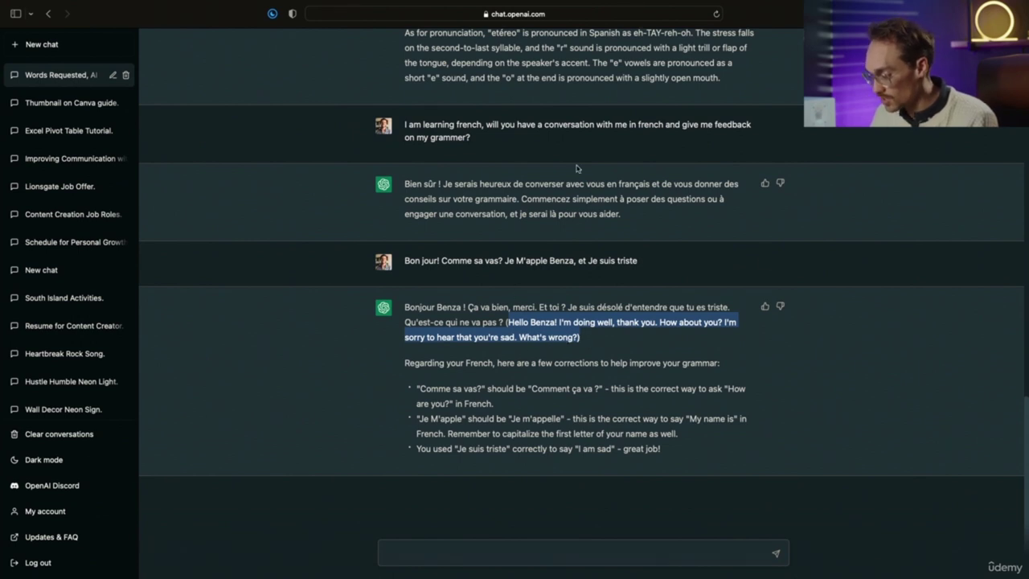
{"action": "left_click", "coordinate": [603, 352]}
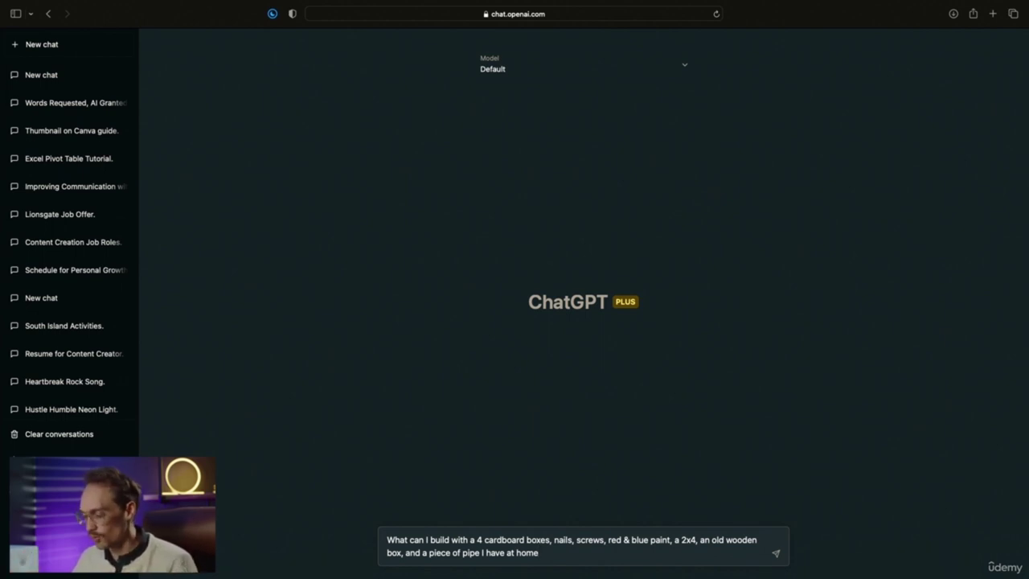
Step: Remove the stray "a" before "4 cardboard boxes" from the building-materials prompt, submit it and look over the bookshelf idea
{"action": "double_click", "coordinate": [479, 539]}
{"action": "key", "text": "BackSpace"}
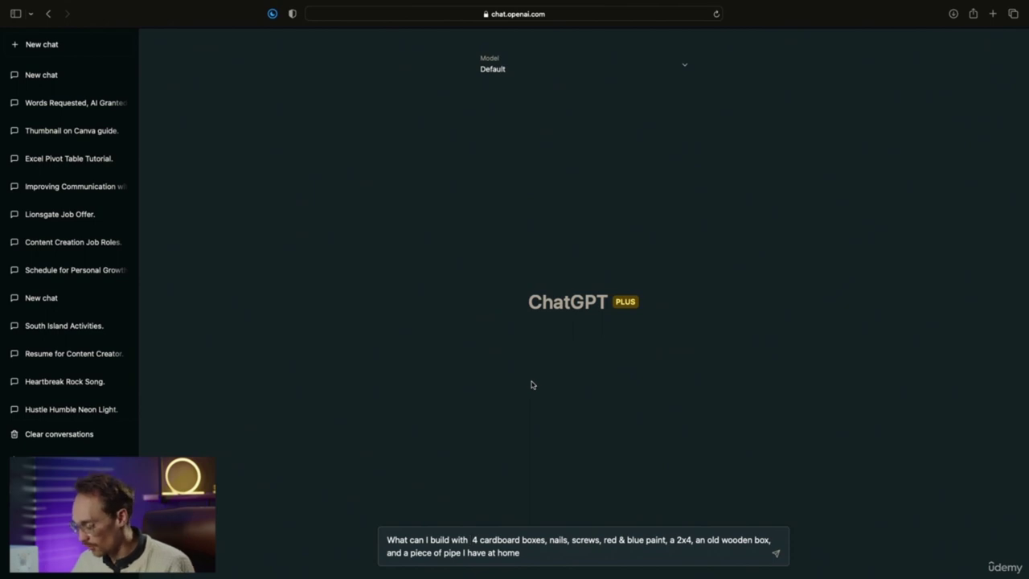
{"action": "key", "text": "Return"}
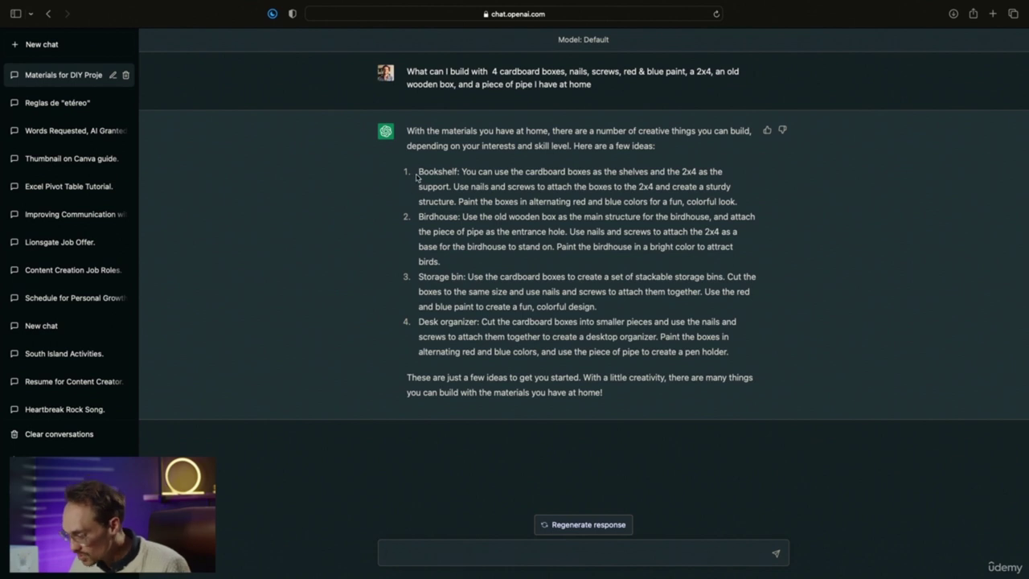
{"action": "left_click_drag", "start_coordinate": [456, 168], "coordinate": [591, 211]}
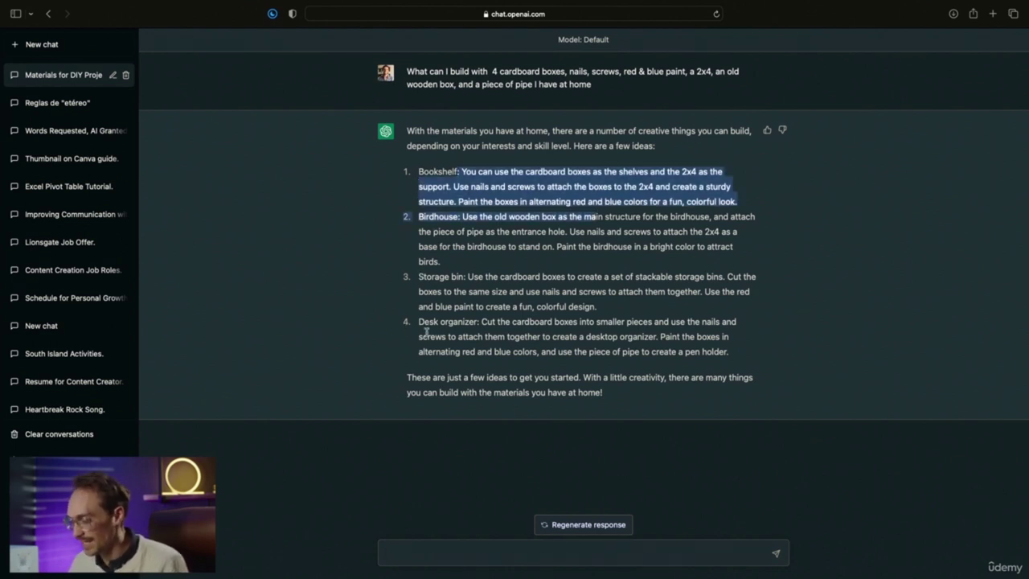
{"action": "left_click", "coordinate": [487, 324]}
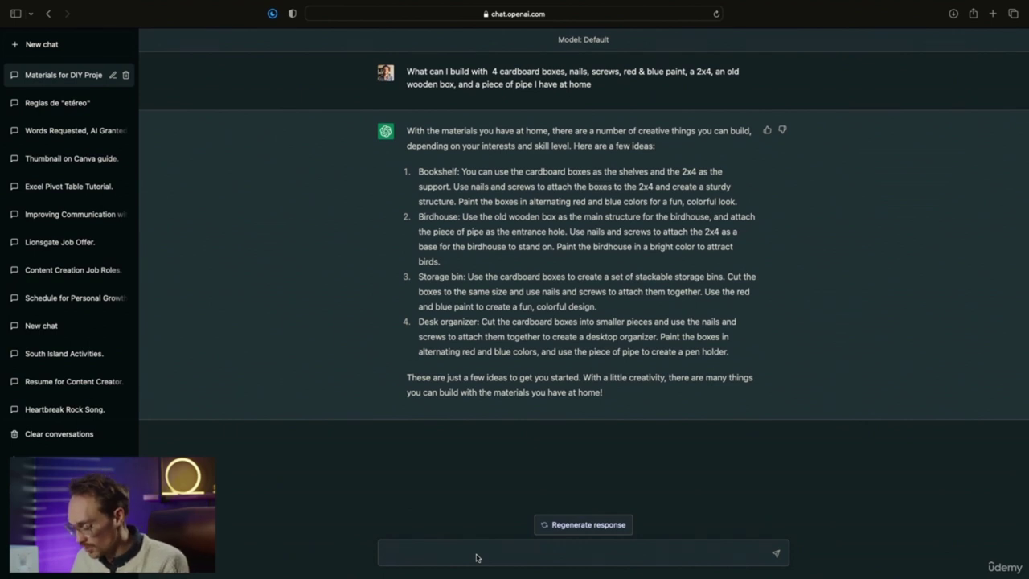
Step: Submit "how do i reset my circuit breaker" and "step by step guide to install an electrical outlet" as separate prompts
{"action": "key", "text": "super+v"}
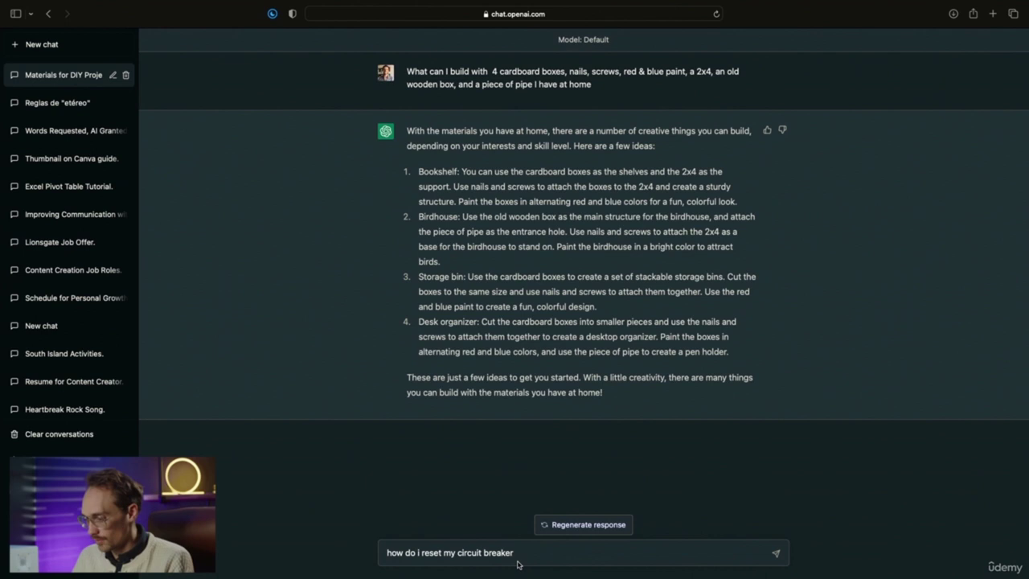
{"action": "key", "text": "Return"}
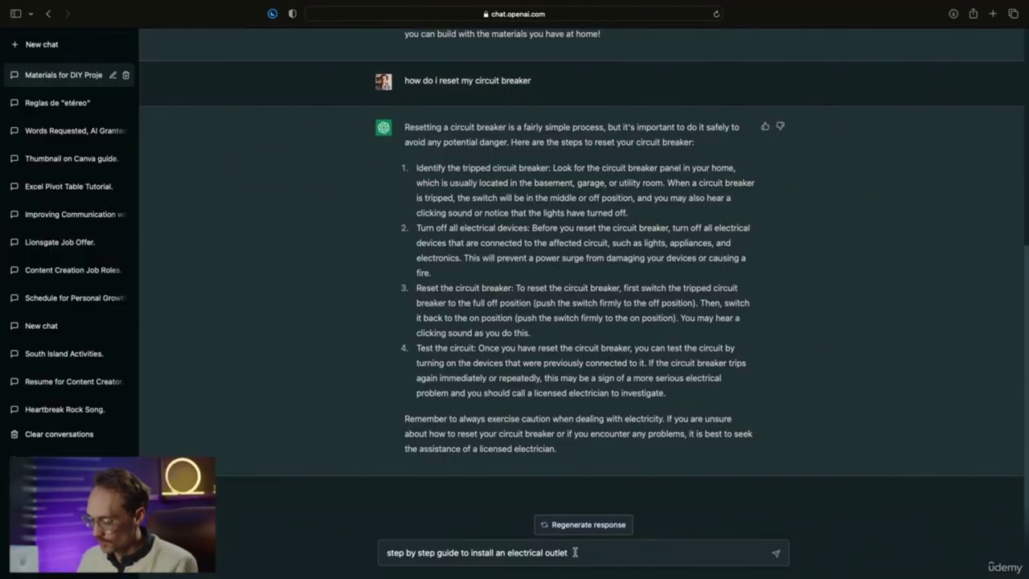
{"action": "key", "text": "Return"}
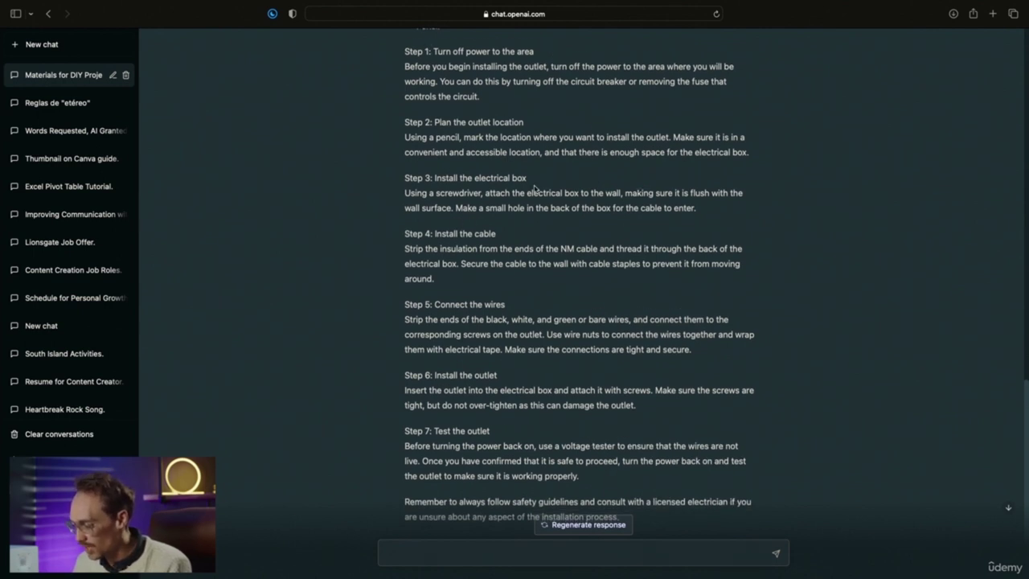
{"action": "scroll", "coordinate": [514, 172], "scroll_direction": "down", "scroll_amount": 2}
{"action": "scroll", "coordinate": [487, 173], "scroll_direction": "down", "scroll_amount": 2}
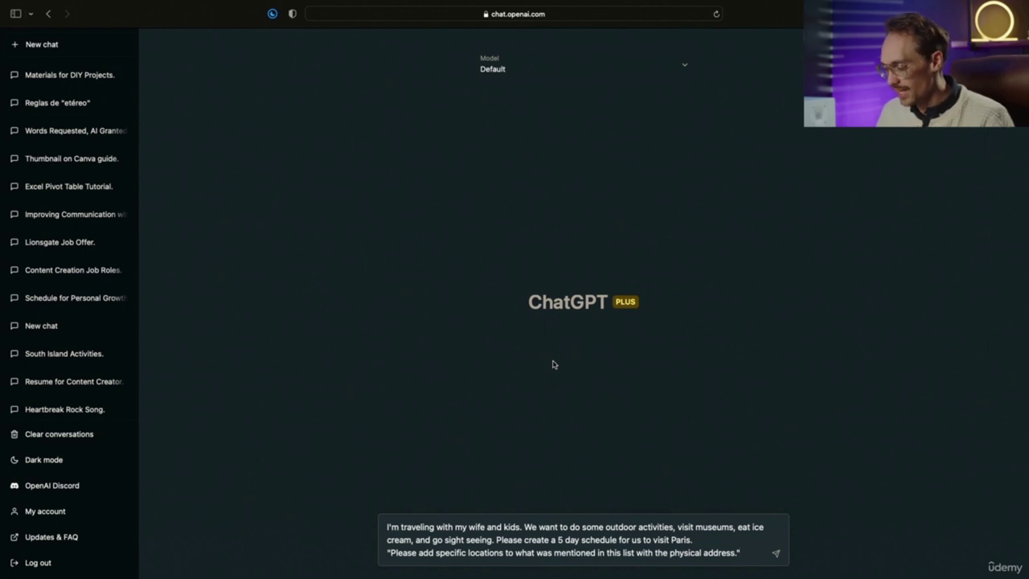
Step: Undo the added line about specific locations with physical addresses, and submit the prompt for a 5 day family schedule in Paris
{"action": "key", "text": "super+z"}
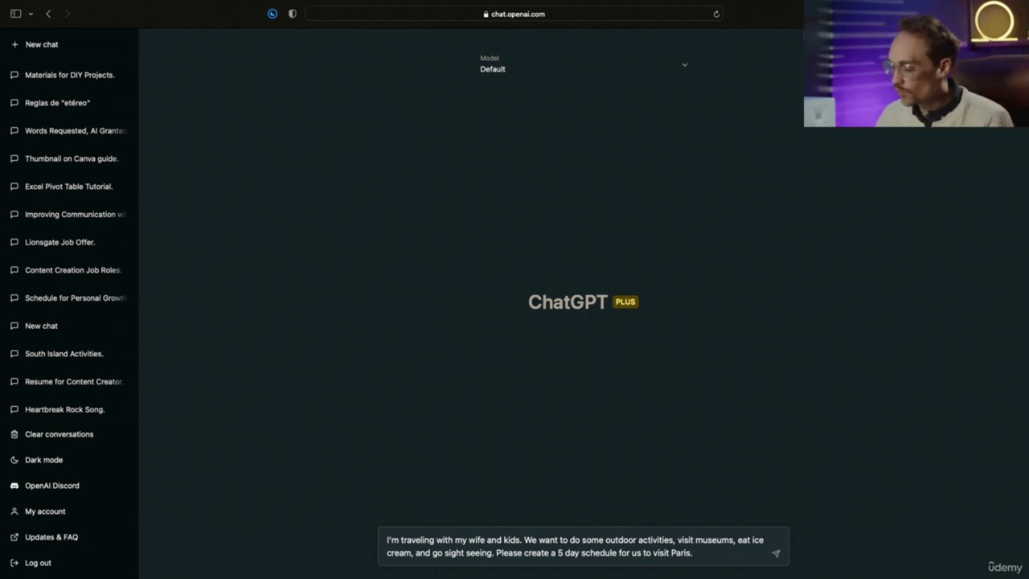
{"action": "key", "text": "Return"}
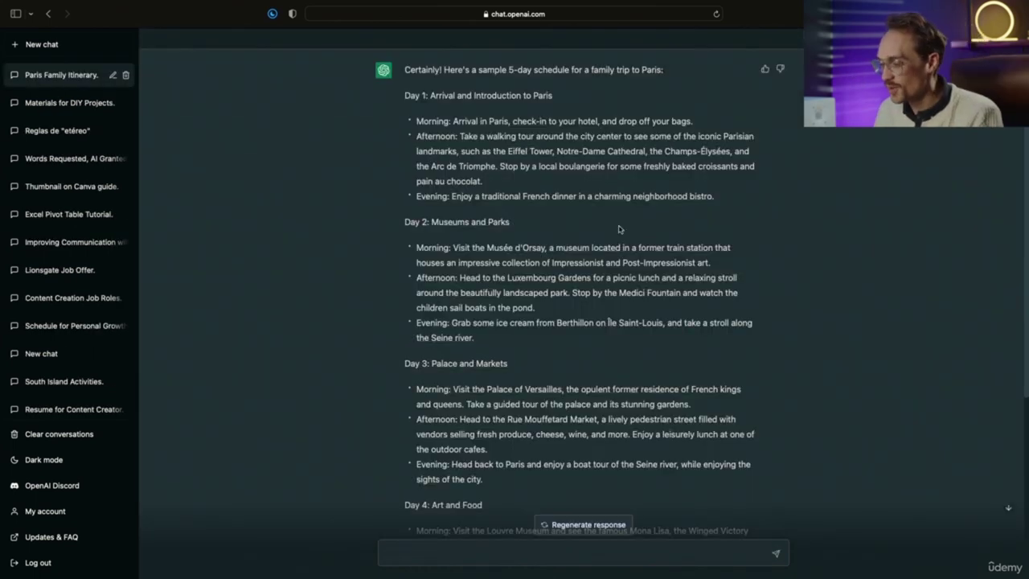
Step: Read through the Paris family itinerary from Day 1 to Day 5, examining the morning, afternoon and evening activities
{"action": "scroll", "coordinate": [619, 229], "scroll_direction": "up", "scroll_amount": 2}
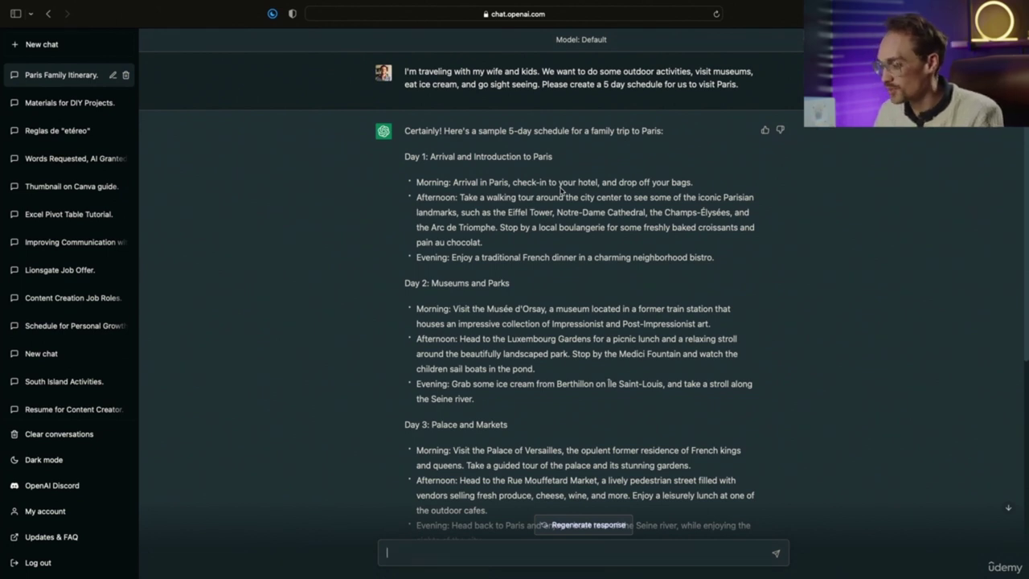
{"action": "scroll", "coordinate": [561, 190], "scroll_direction": "down", "scroll_amount": 2}
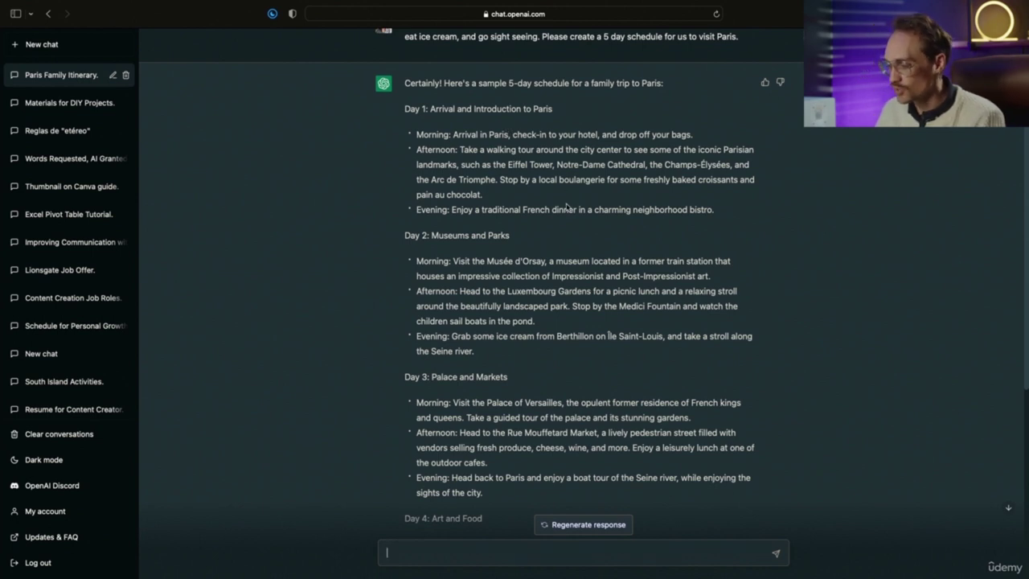
{"action": "scroll", "coordinate": [567, 207], "scroll_direction": "down", "scroll_amount": 1}
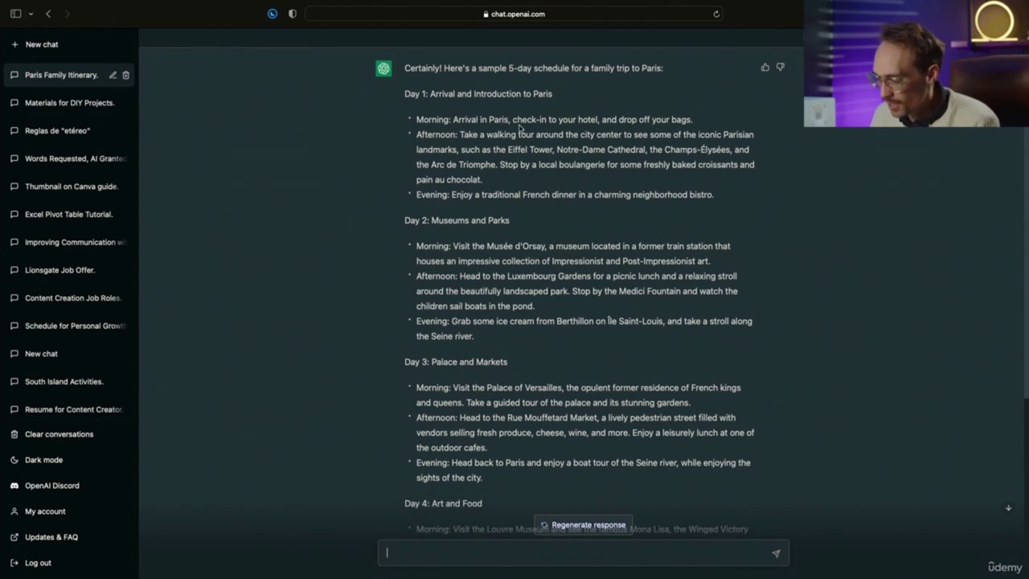
{"action": "scroll", "coordinate": [596, 141], "scroll_direction": "down", "scroll_amount": 1}
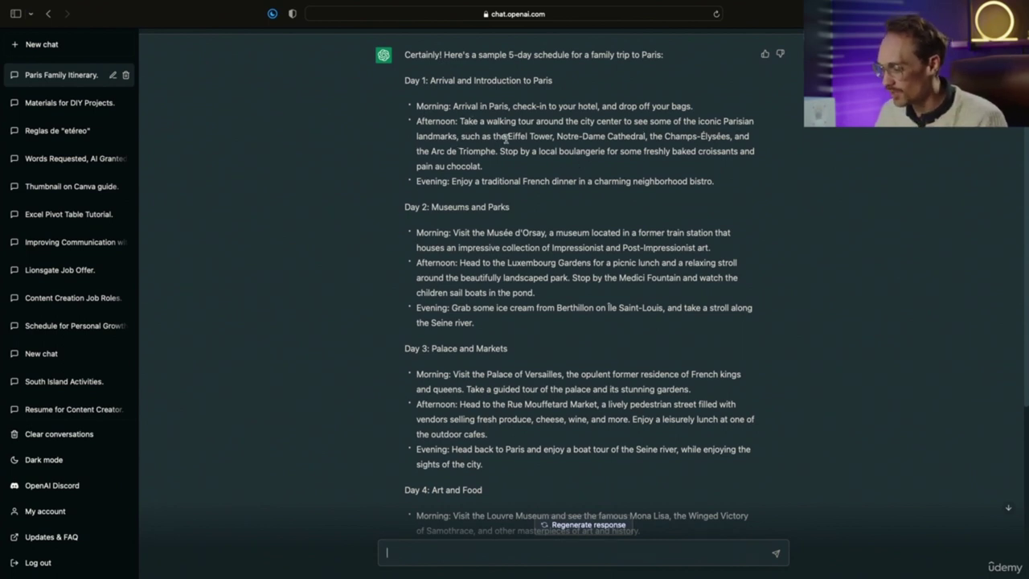
{"action": "scroll", "coordinate": [623, 143], "scroll_direction": "down", "scroll_amount": 3}
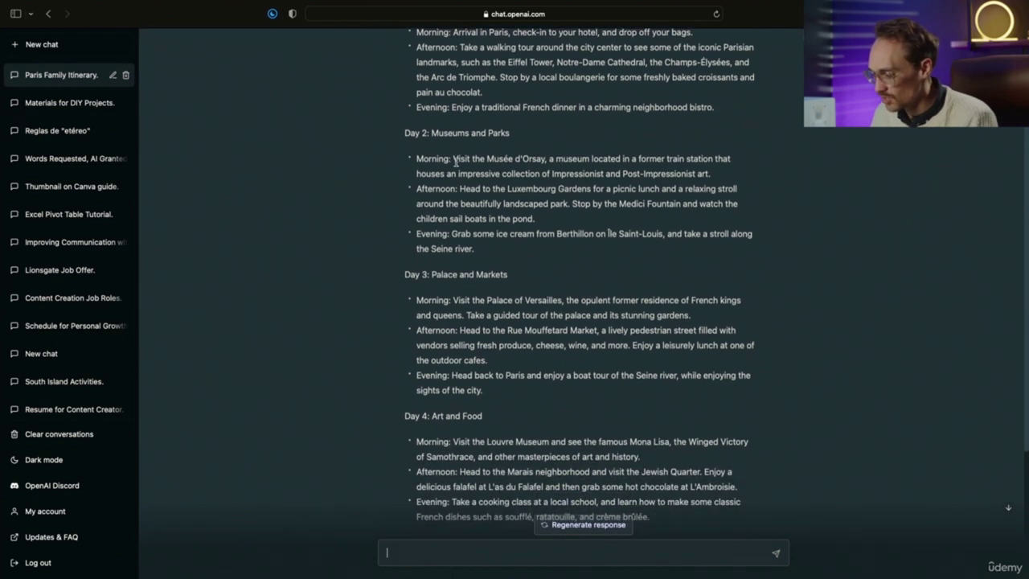
{"action": "scroll", "coordinate": [547, 161], "scroll_direction": "down", "scroll_amount": 2}
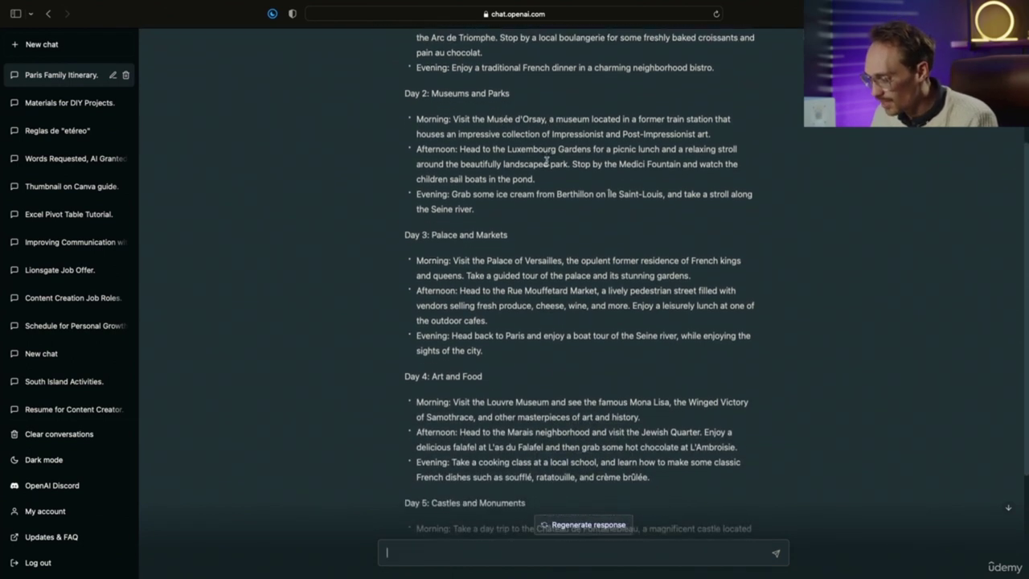
{"action": "scroll", "coordinate": [480, 242], "scroll_direction": "down", "scroll_amount": 1}
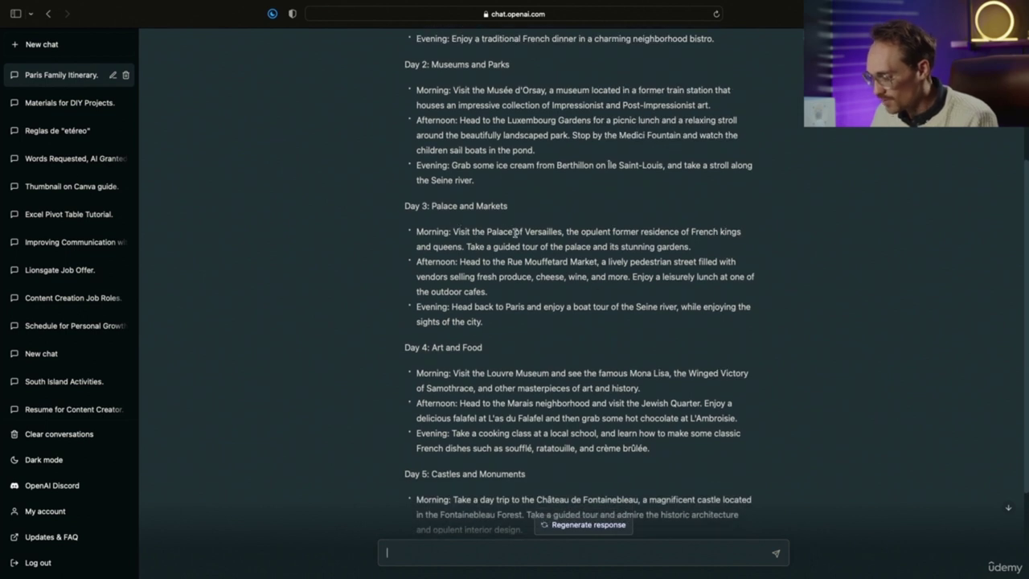
{"action": "scroll", "coordinate": [543, 235], "scroll_direction": "down", "scroll_amount": 5}
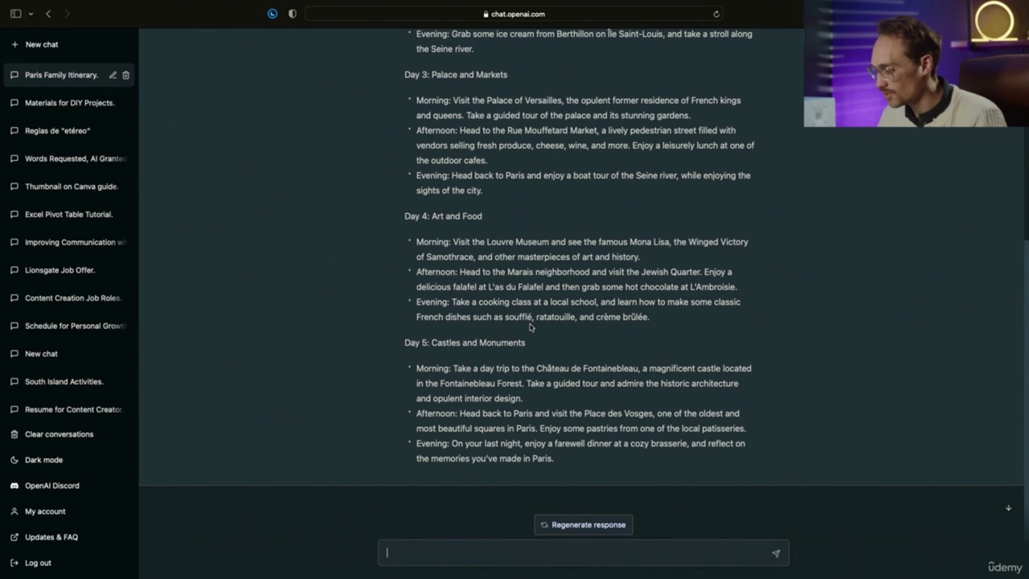
{"action": "scroll", "coordinate": [530, 325], "scroll_direction": "up", "scroll_amount": 8}
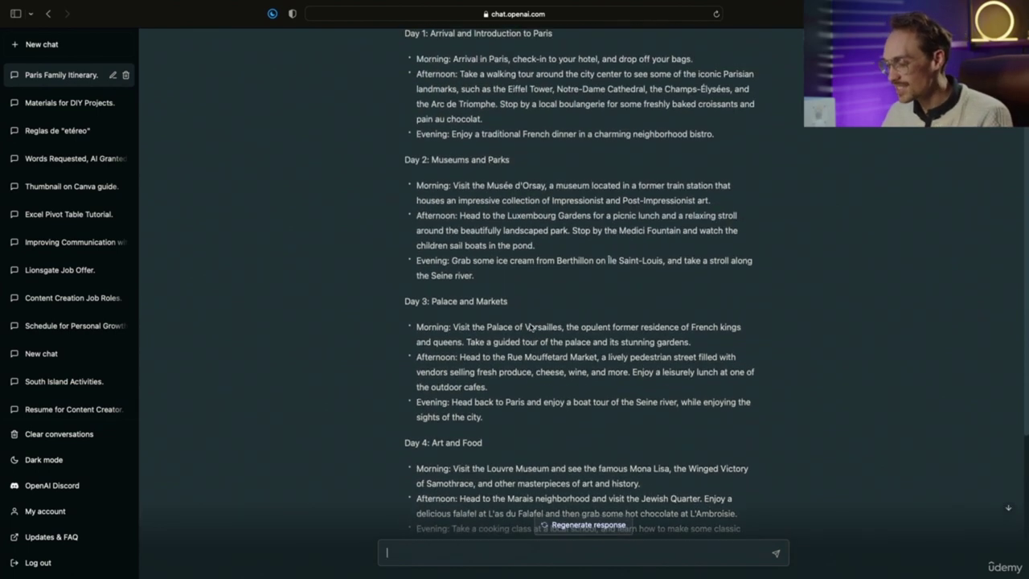
{"action": "scroll", "coordinate": [530, 326], "scroll_direction": "down", "scroll_amount": 1}
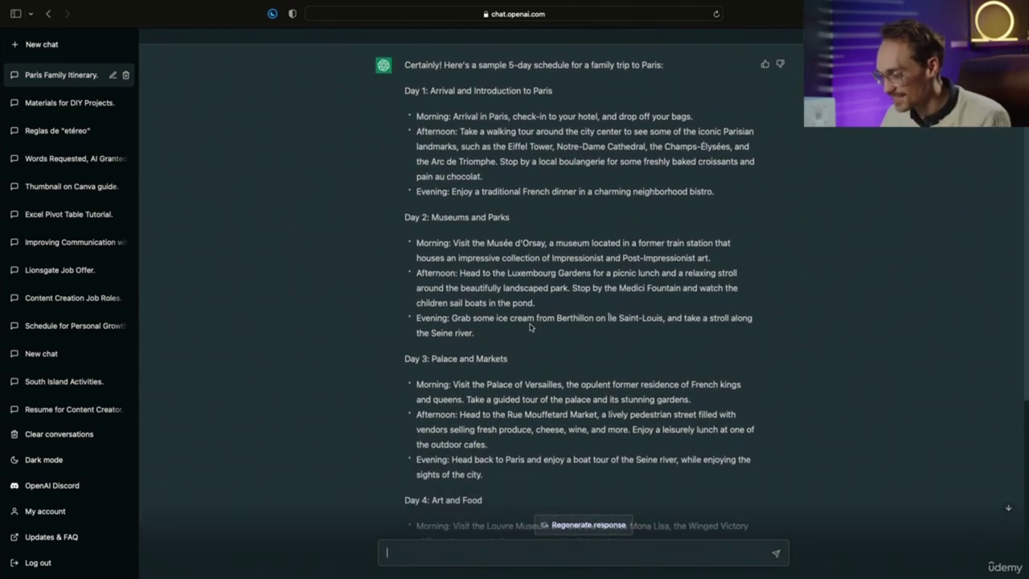
Step: Look over the remaining days of the Paris family itinerary, through the Day 5 farewell dinner
{"action": "scroll", "coordinate": [530, 326], "scroll_direction": "down", "scroll_amount": 7}
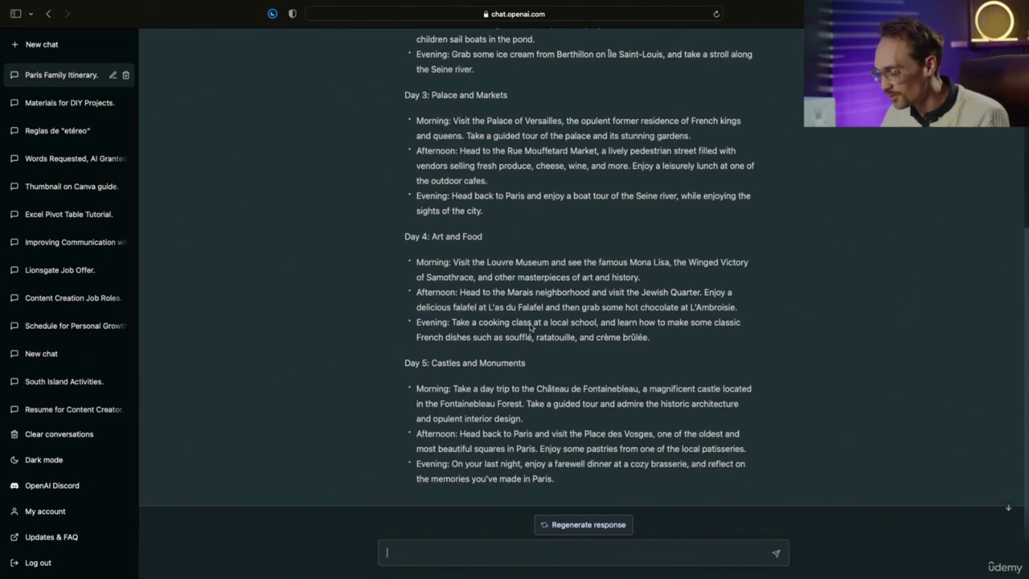
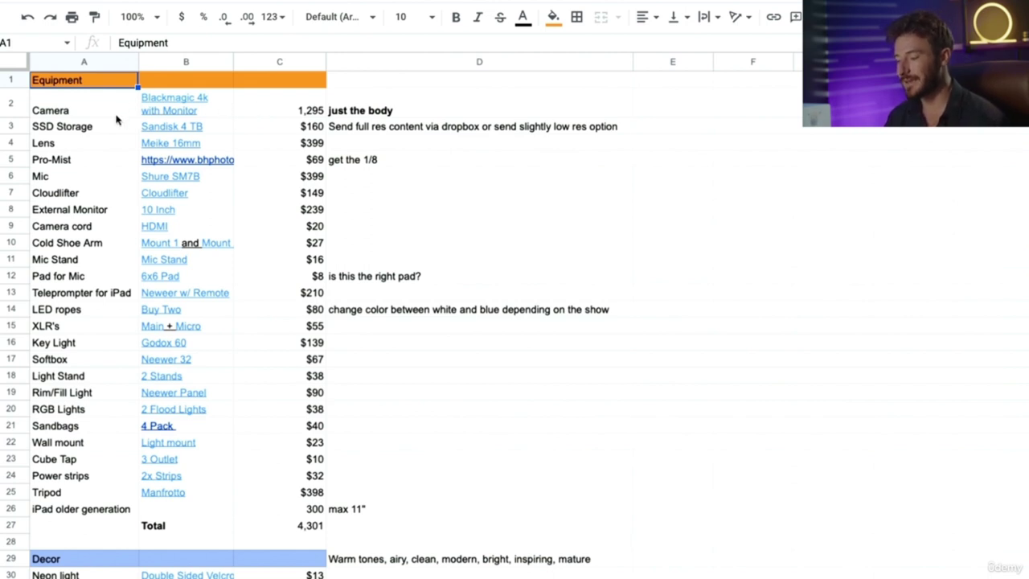
Step: Switch to the equipment spreadsheet in Google Sheets and go through the listed items, from the camera and SSD storage to the light stand
{"action": "left_click_drag", "start_coordinate": [103, 112], "coordinate": [201, 105]}
{"action": "left_click", "coordinate": [92, 130]}
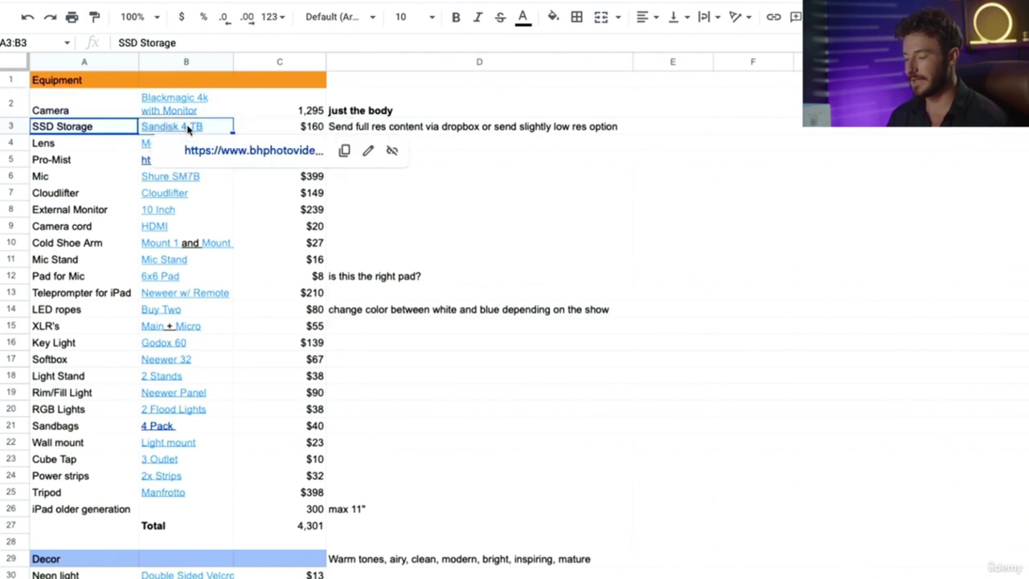
{"action": "left_click", "coordinate": [83, 147]}
{"action": "left_click", "coordinate": [97, 110]}
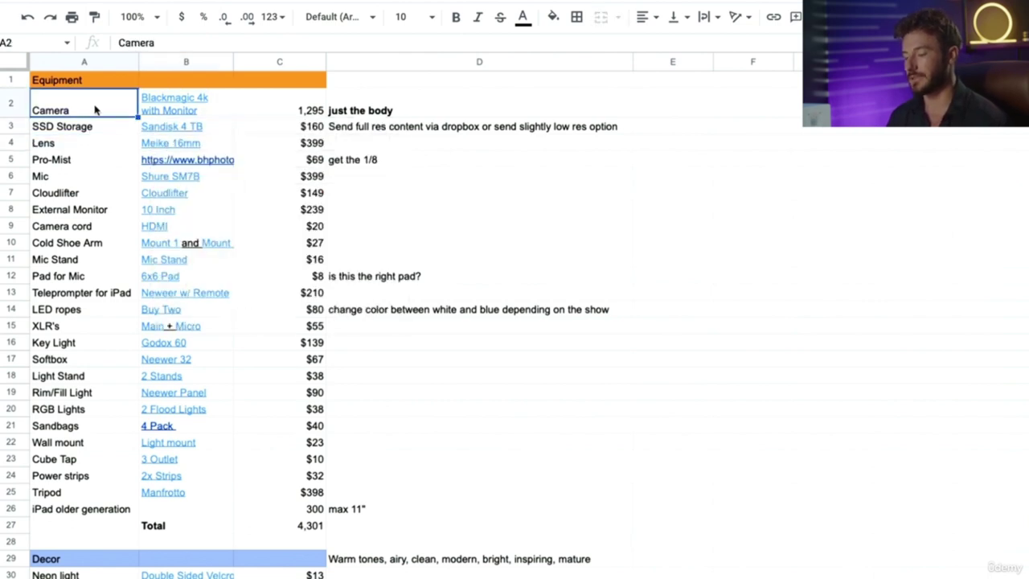
{"action": "left_click", "coordinate": [101, 131]}
{"action": "left_click", "coordinate": [92, 149]}
{"action": "left_click", "coordinate": [89, 162]}
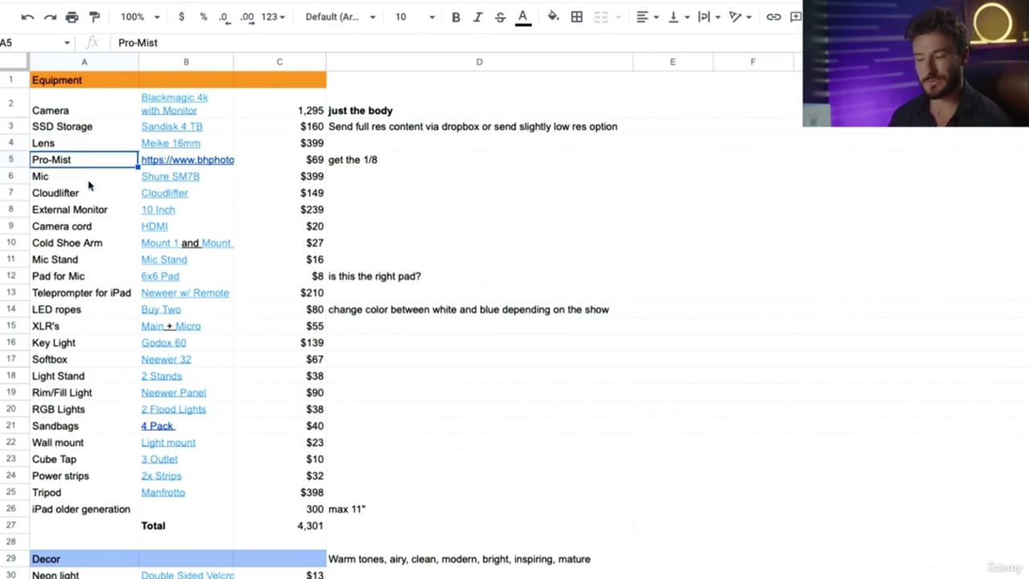
{"action": "left_click", "coordinate": [85, 180]}
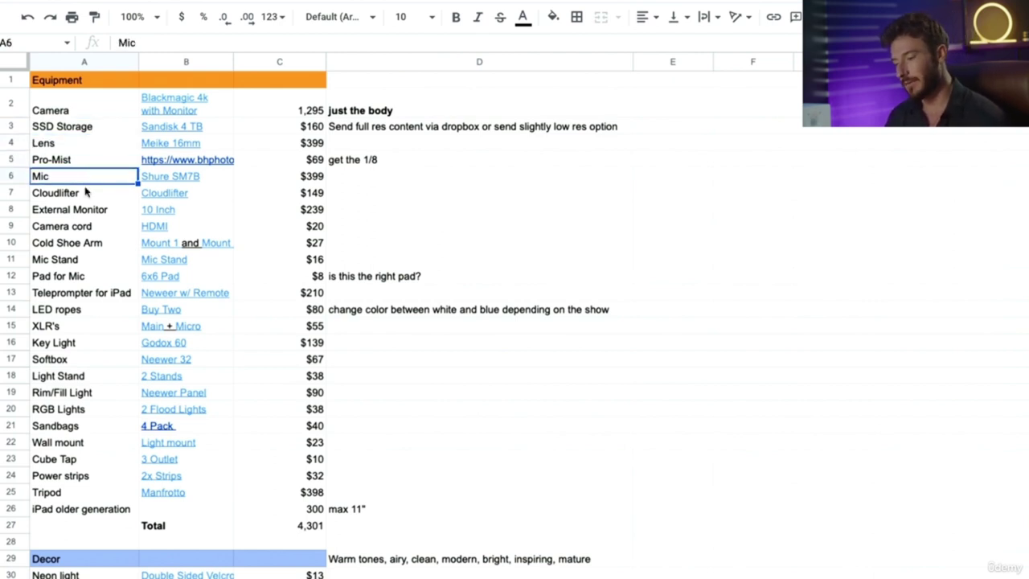
{"action": "left_click", "coordinate": [107, 229]}
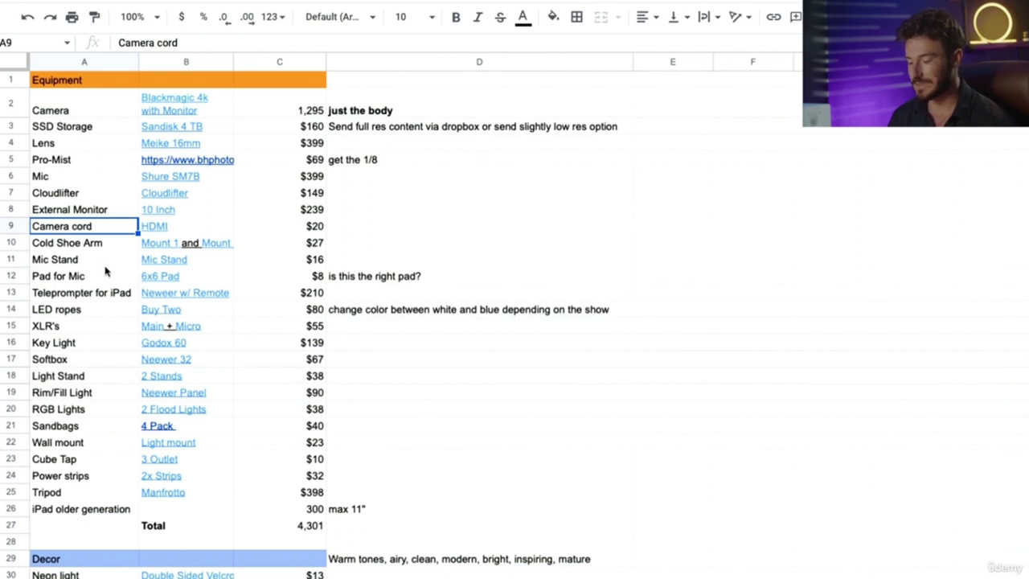
{"action": "left_click", "coordinate": [87, 376]}
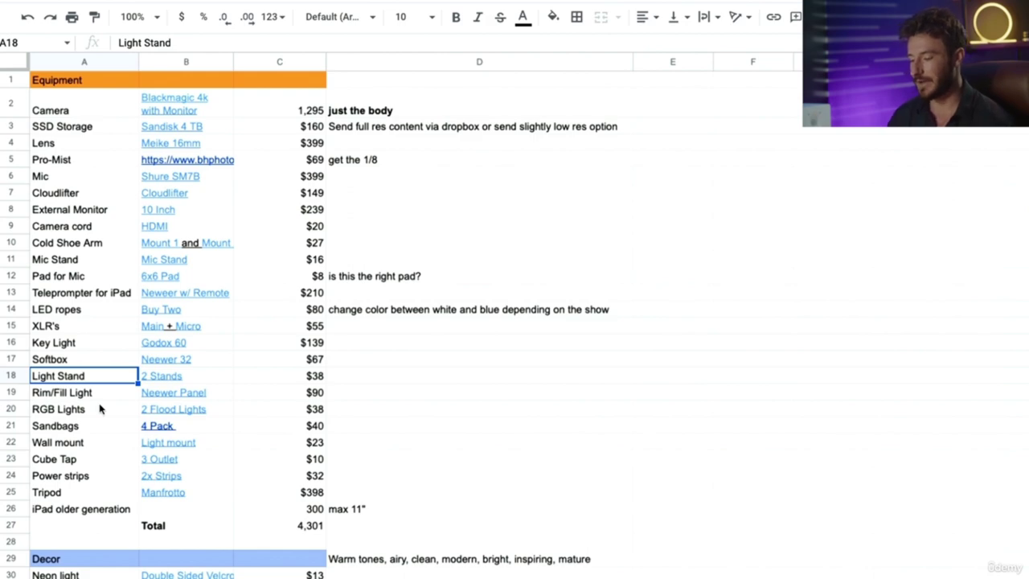
Step: Review the equipment prices in column C, and select the item list from the Camera row through the Total row
{"action": "scroll", "coordinate": [109, 275], "scroll_direction": "down", "scroll_amount": 2}
{"action": "scroll", "coordinate": [129, 222], "scroll_direction": "up", "scroll_amount": 2}
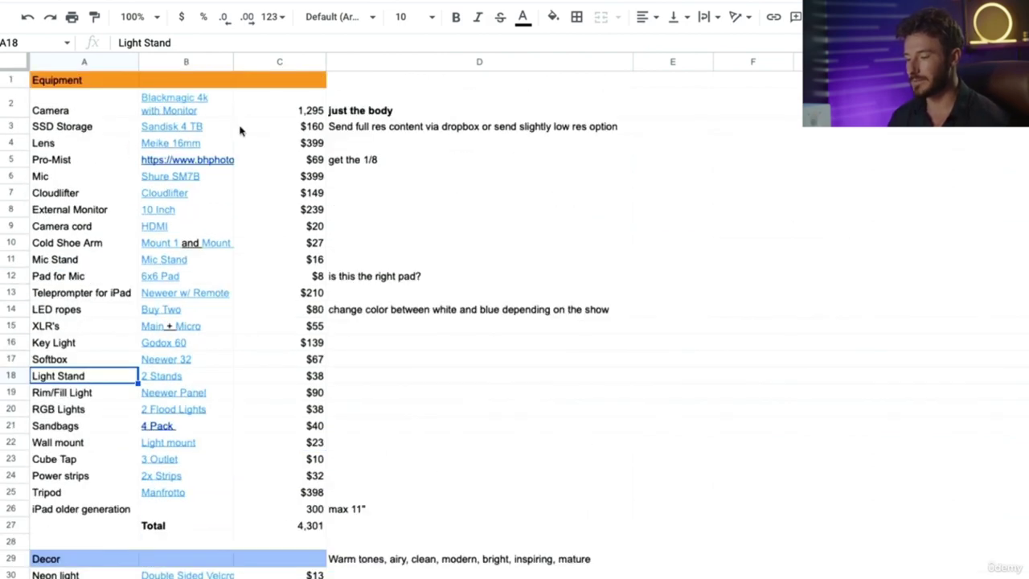
{"action": "left_click_drag", "start_coordinate": [292, 104], "coordinate": [294, 251]}
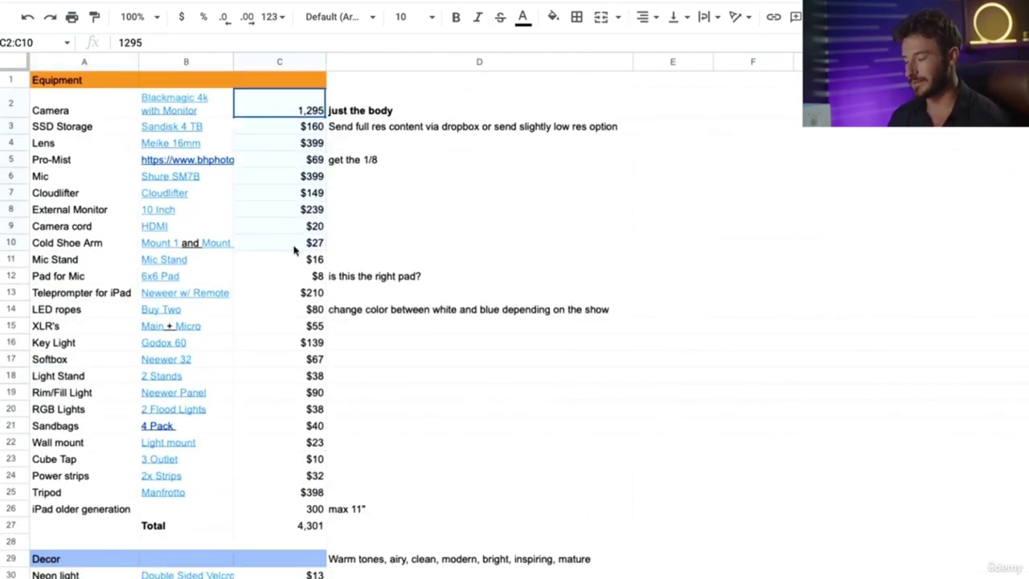
{"action": "scroll", "coordinate": [295, 251], "scroll_direction": "down", "scroll_amount": 3}
{"action": "scroll", "coordinate": [295, 251], "scroll_direction": "up", "scroll_amount": 3}
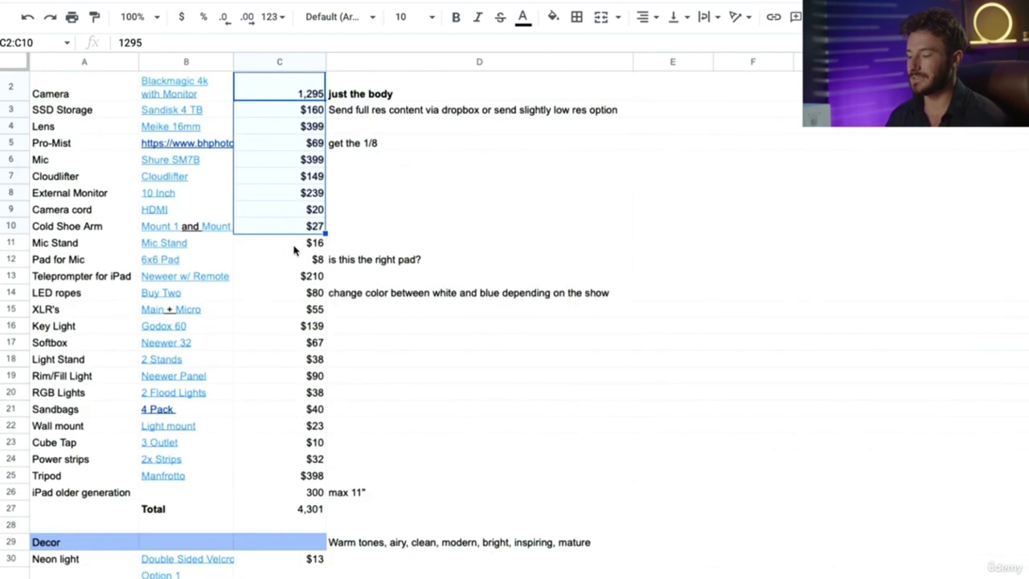
{"action": "left_click", "coordinate": [303, 327]}
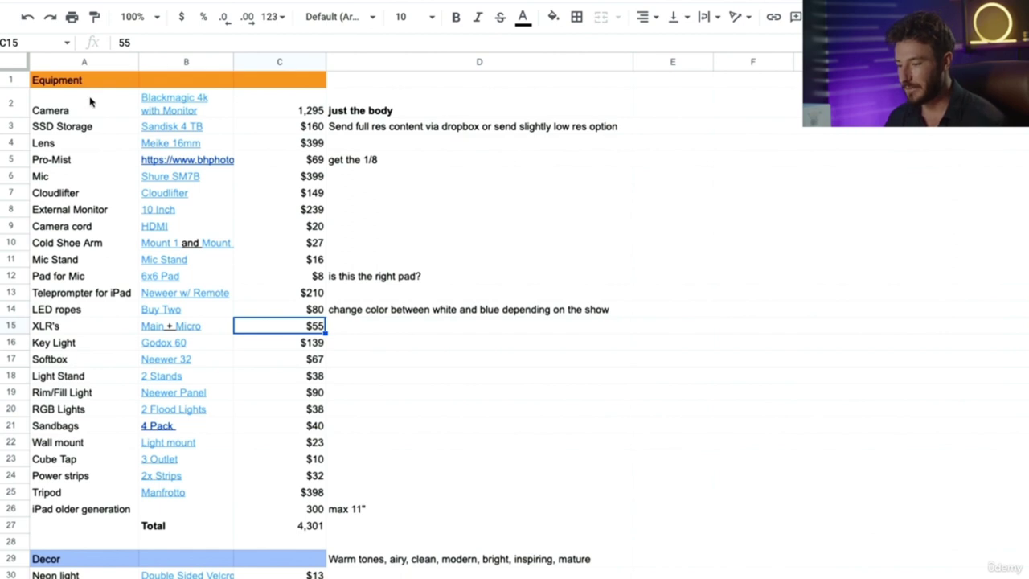
{"action": "left_click_drag", "start_coordinate": [92, 104], "coordinate": [299, 527]}
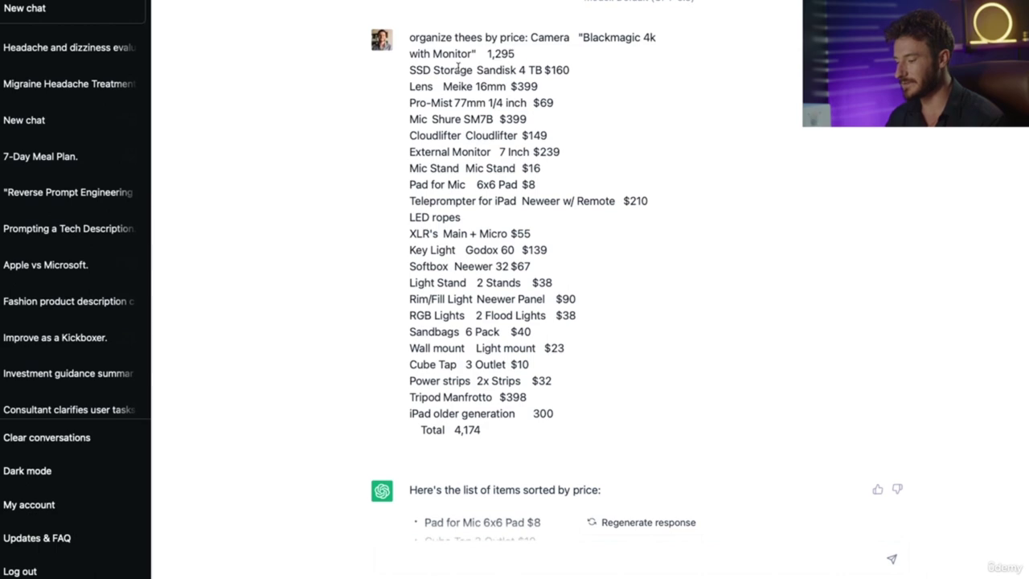
Step: Switch to the ChatGPT conversation and examine the price-sorting prompt and the sorted list, including its cheapest item, most expensive item and total
{"action": "left_click_drag", "start_coordinate": [426, 42], "coordinate": [529, 44]}
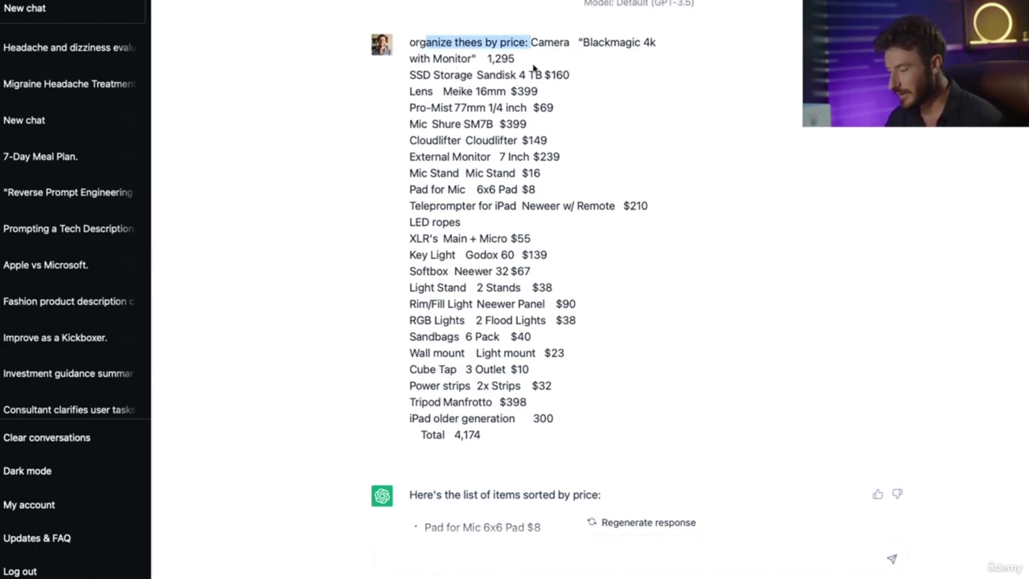
{"action": "scroll", "coordinate": [533, 68], "scroll_direction": "down", "scroll_amount": 6}
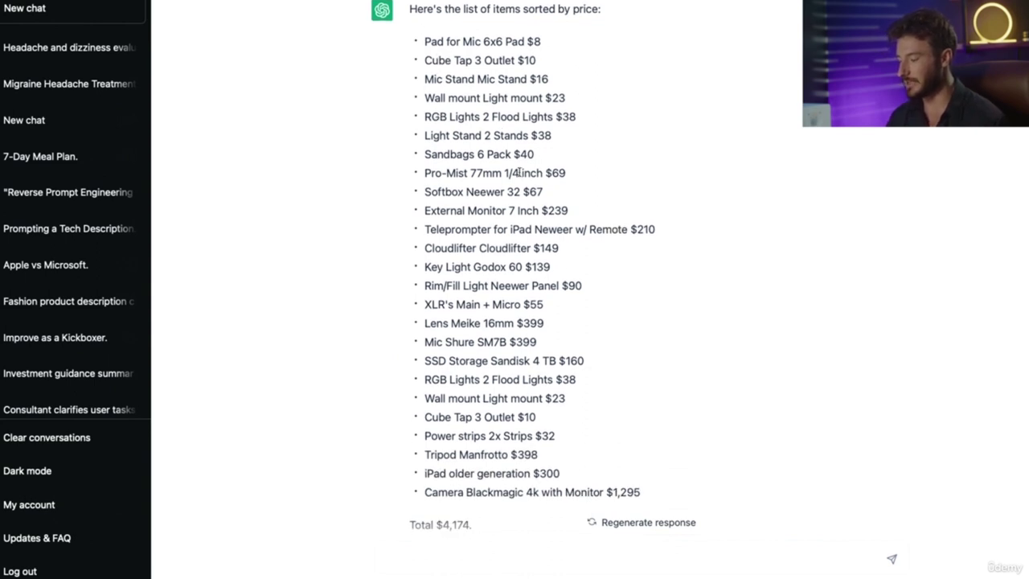
{"action": "left_click_drag", "start_coordinate": [526, 41], "coordinate": [568, 44]}
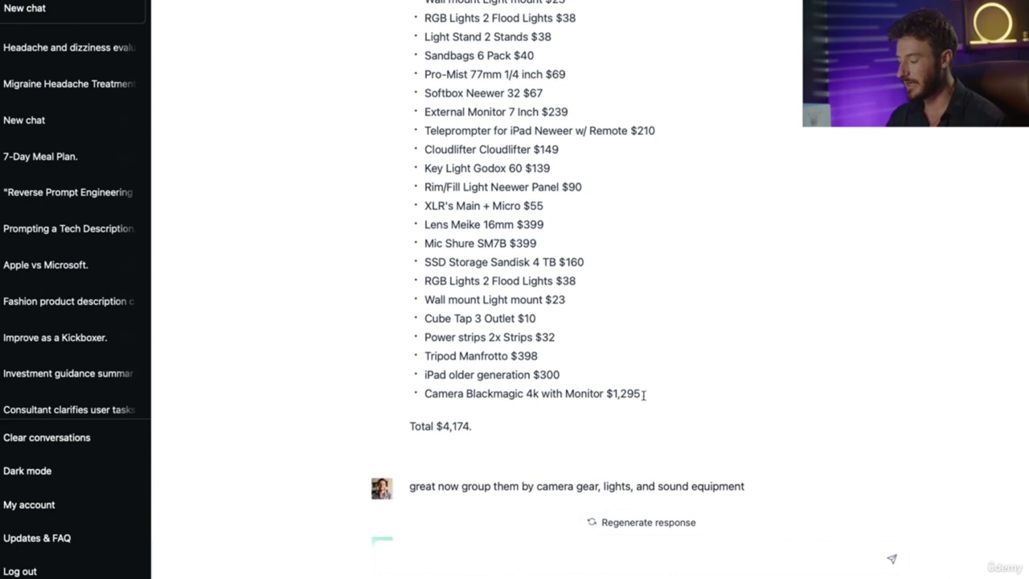
{"action": "left_click_drag", "start_coordinate": [643, 394], "coordinate": [608, 388]}
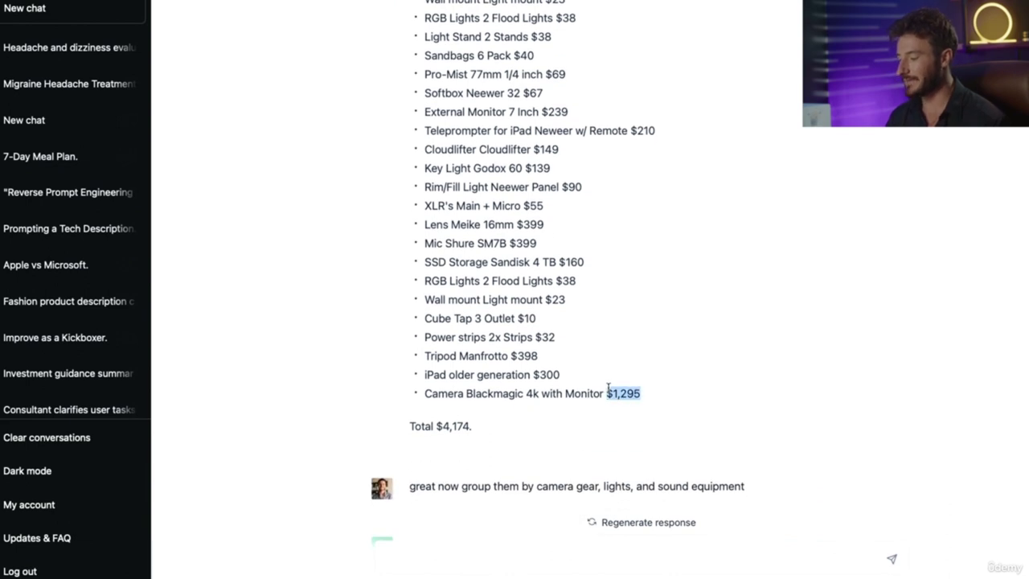
{"action": "left_click_drag", "start_coordinate": [475, 424], "coordinate": [411, 427]}
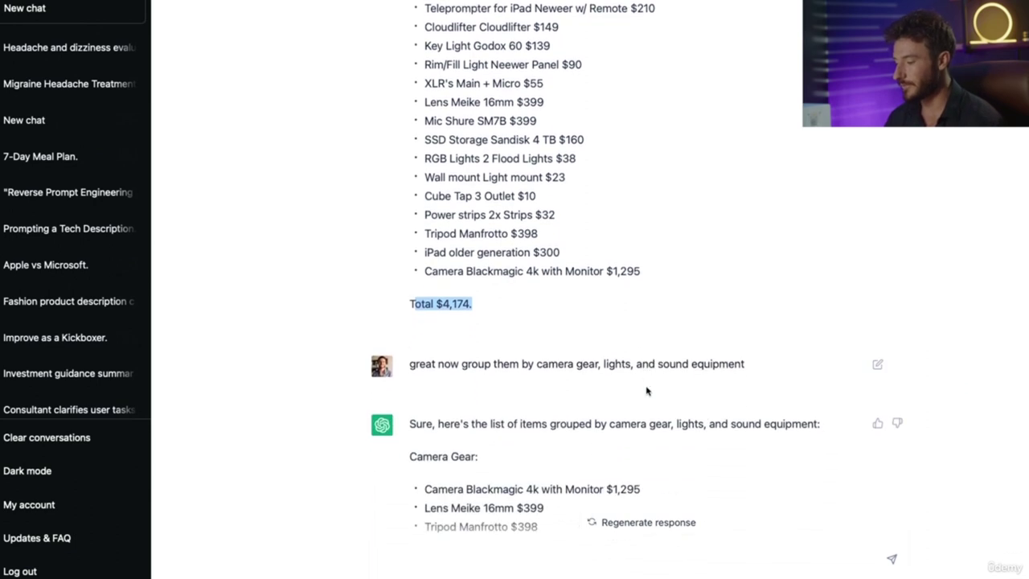
Step: Read the follow-up prompt about grouping by camera gear, lights and sound equipment, and check each item under Camera Gear
{"action": "left_click_drag", "start_coordinate": [444, 291], "coordinate": [705, 283]}
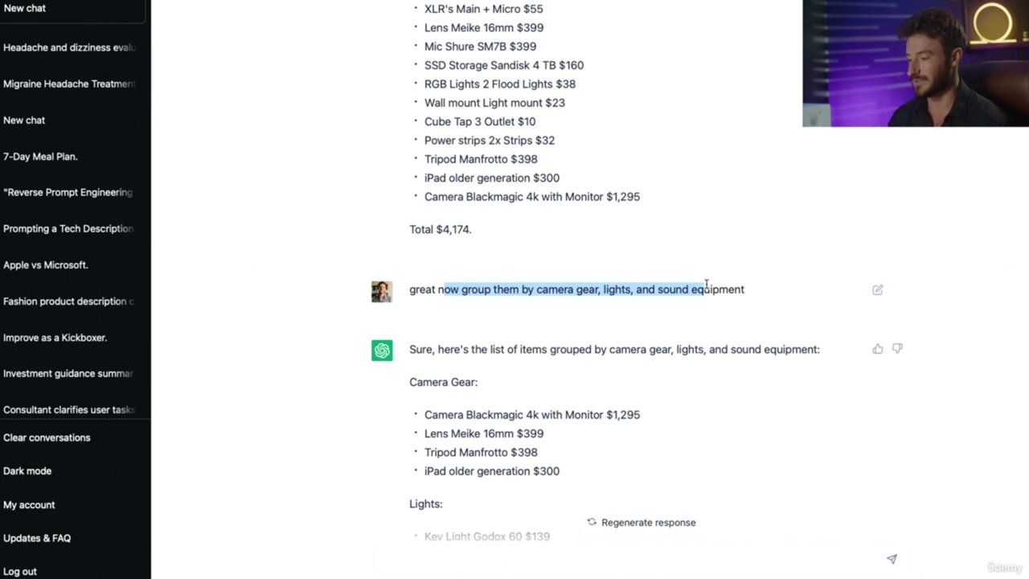
{"action": "scroll", "coordinate": [700, 286], "scroll_direction": "down", "scroll_amount": 2}
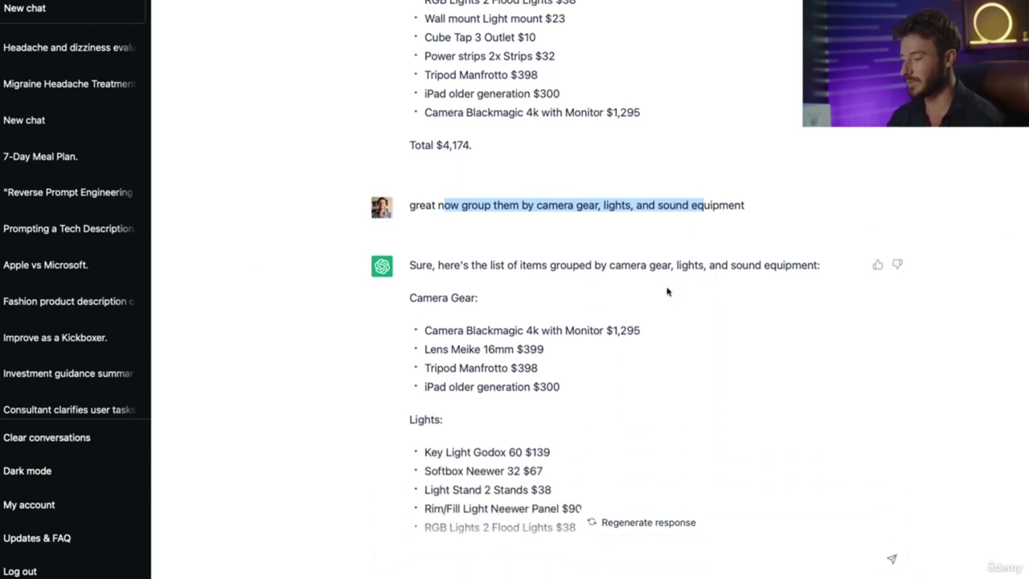
{"action": "left_click", "coordinate": [427, 329]}
{"action": "left_click_drag", "start_coordinate": [428, 329], "coordinate": [641, 327]}
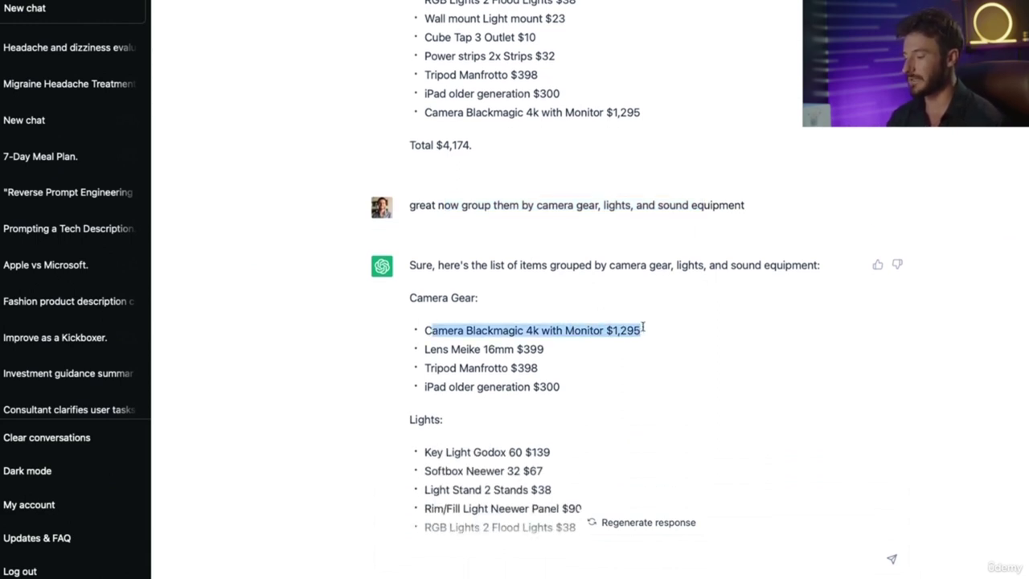
{"action": "left_click", "coordinate": [466, 339]}
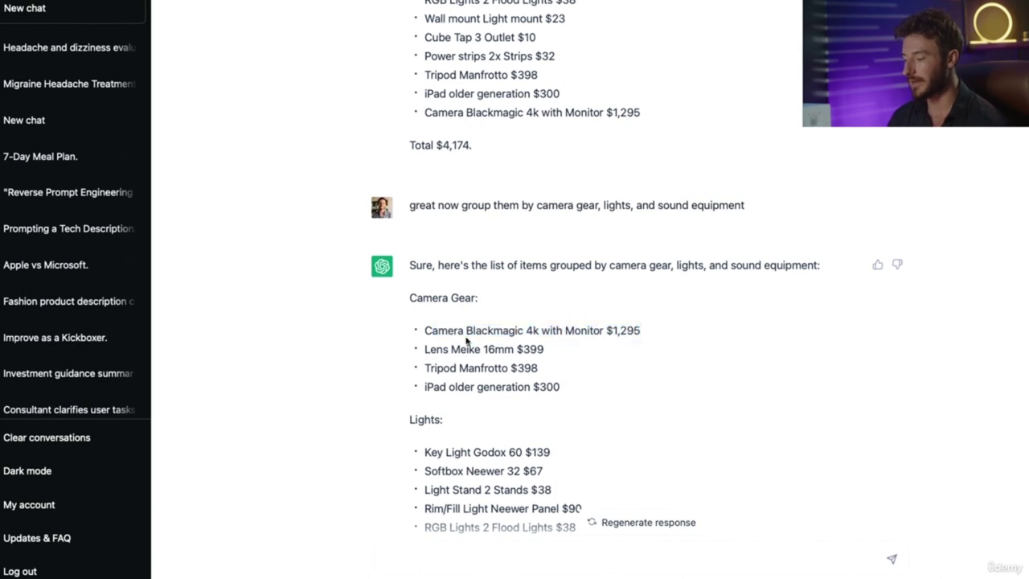
{"action": "left_click_drag", "start_coordinate": [425, 329], "coordinate": [614, 330]}
{"action": "left_click_drag", "start_coordinate": [425, 350], "coordinate": [531, 351]}
{"action": "mouse_move", "coordinate": [436, 367]}
{"action": "left_mouse_down"}
{"action": "mouse_move", "coordinate": [533, 363]}
{"action": "mouse_move", "coordinate": [426, 360]}
{"action": "left_mouse_up"}
{"action": "scroll", "coordinate": [534, 362], "scroll_direction": "down", "scroll_amount": 1}
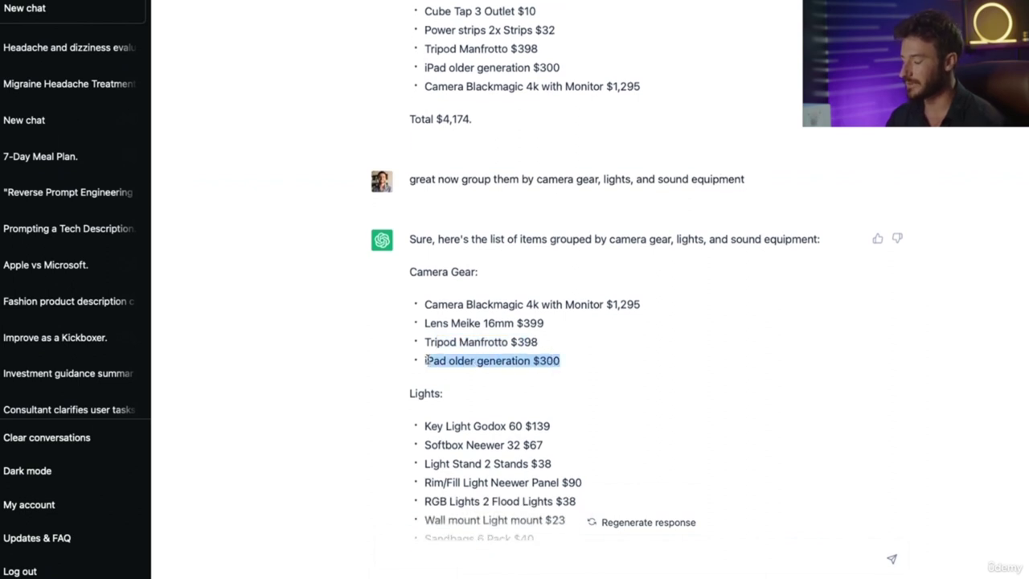
Step: Examine the Lights group in the response item by item, from the key light and softbox to the sandbags
{"action": "scroll", "coordinate": [425, 358], "scroll_direction": "down", "scroll_amount": 1}
{"action": "scroll", "coordinate": [555, 326], "scroll_direction": "down", "scroll_amount": 1}
{"action": "scroll", "coordinate": [531, 320], "scroll_direction": "down", "scroll_amount": 3}
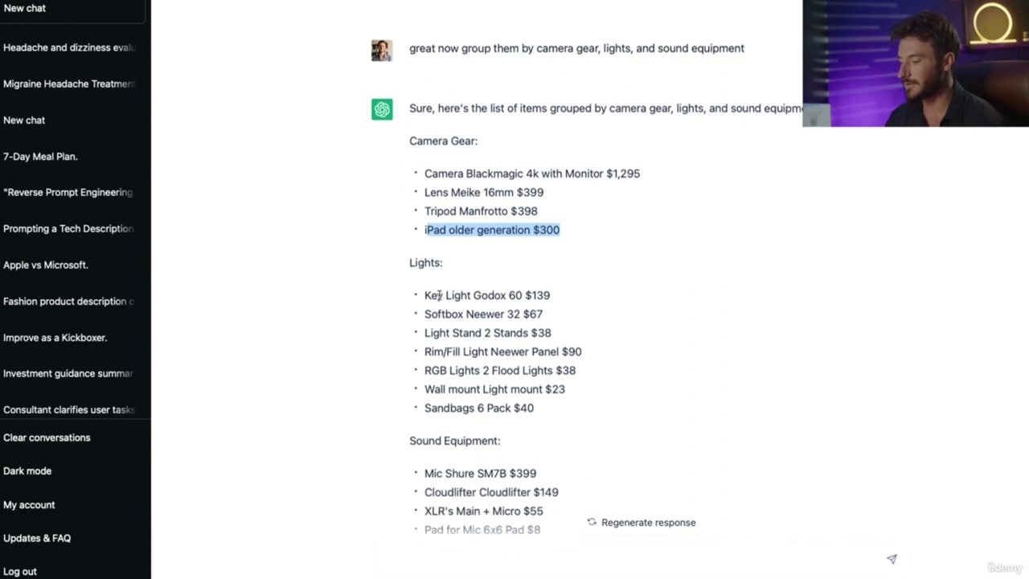
{"action": "left_click_drag", "start_coordinate": [426, 296], "coordinate": [524, 296]}
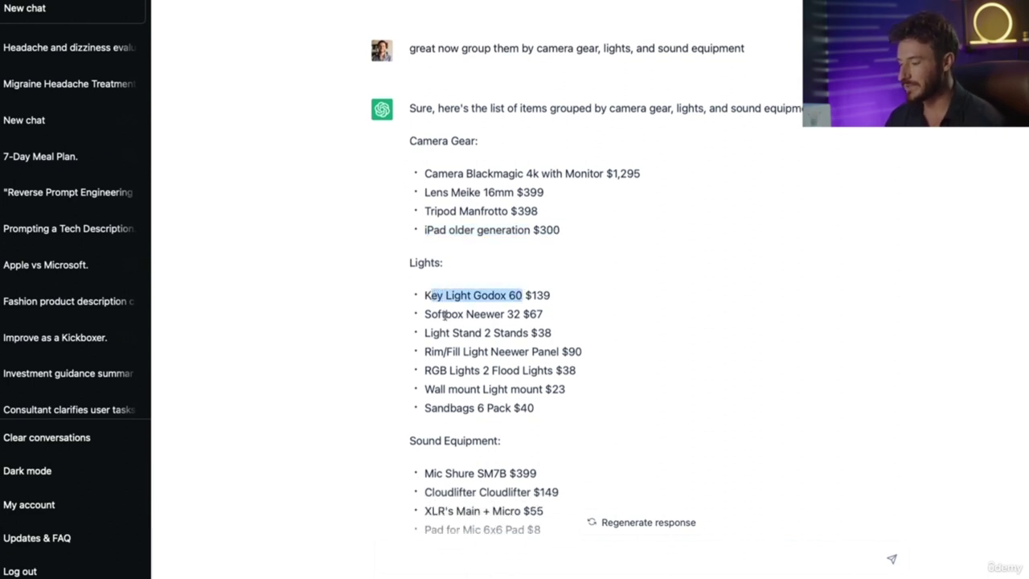
{"action": "left_click_drag", "start_coordinate": [441, 315], "coordinate": [486, 315]}
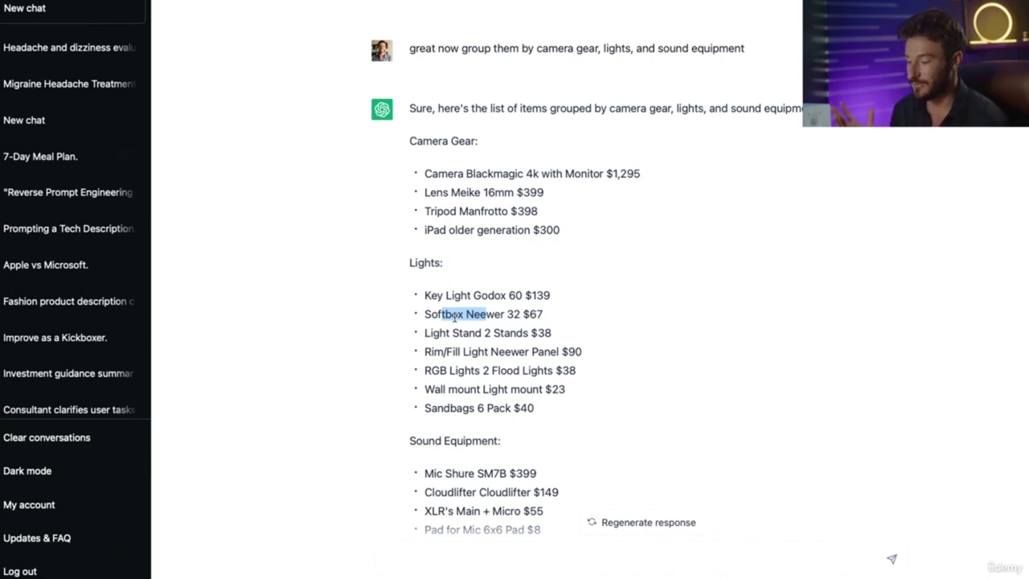
{"action": "double_click", "coordinate": [454, 315]}
{"action": "scroll", "coordinate": [450, 336], "scroll_direction": "down", "scroll_amount": 1}
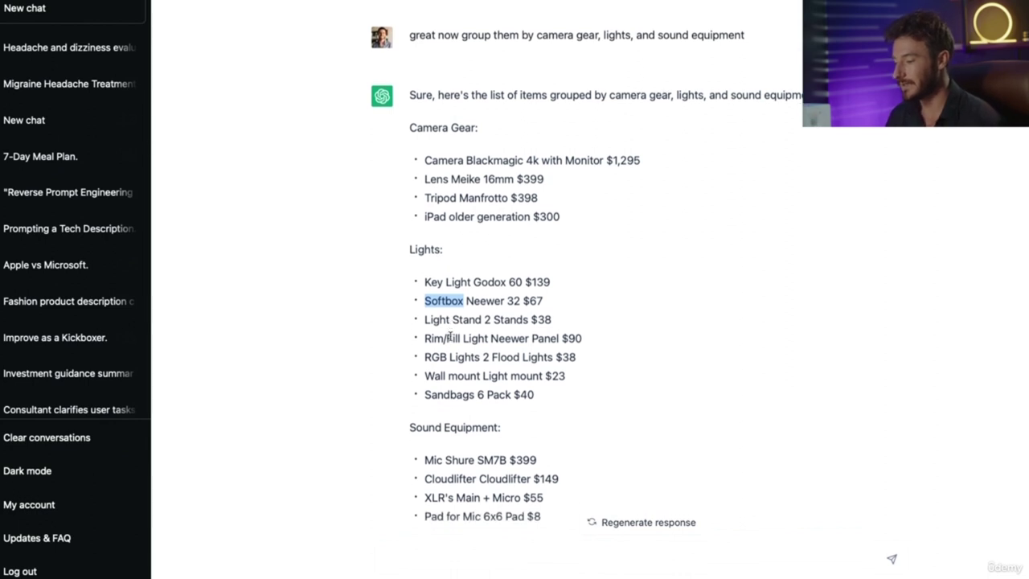
{"action": "left_click_drag", "start_coordinate": [430, 334], "coordinate": [492, 335]}
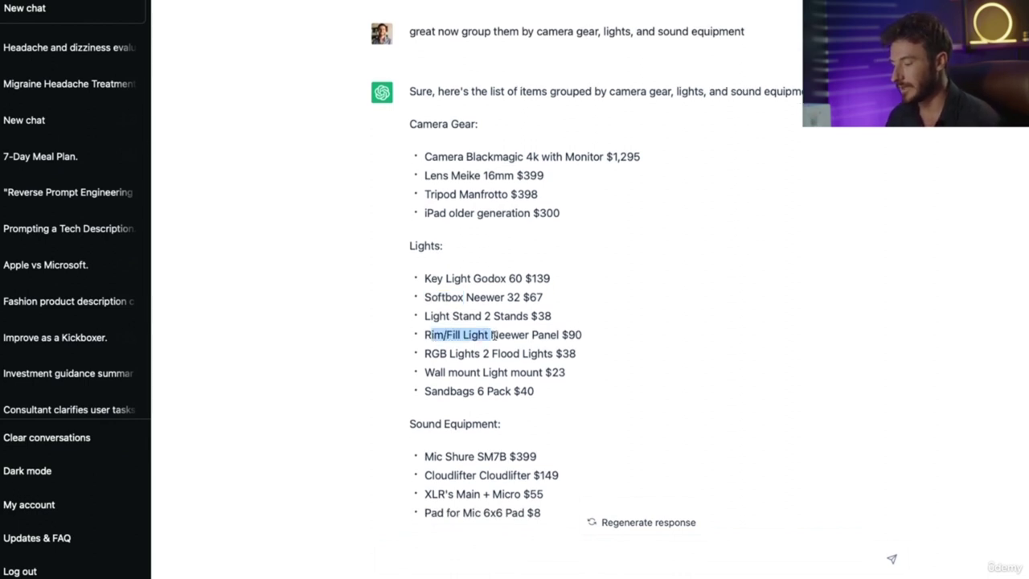
{"action": "left_click_drag", "start_coordinate": [424, 353], "coordinate": [511, 360]}
{"action": "scroll", "coordinate": [486, 354], "scroll_direction": "down", "scroll_amount": 1}
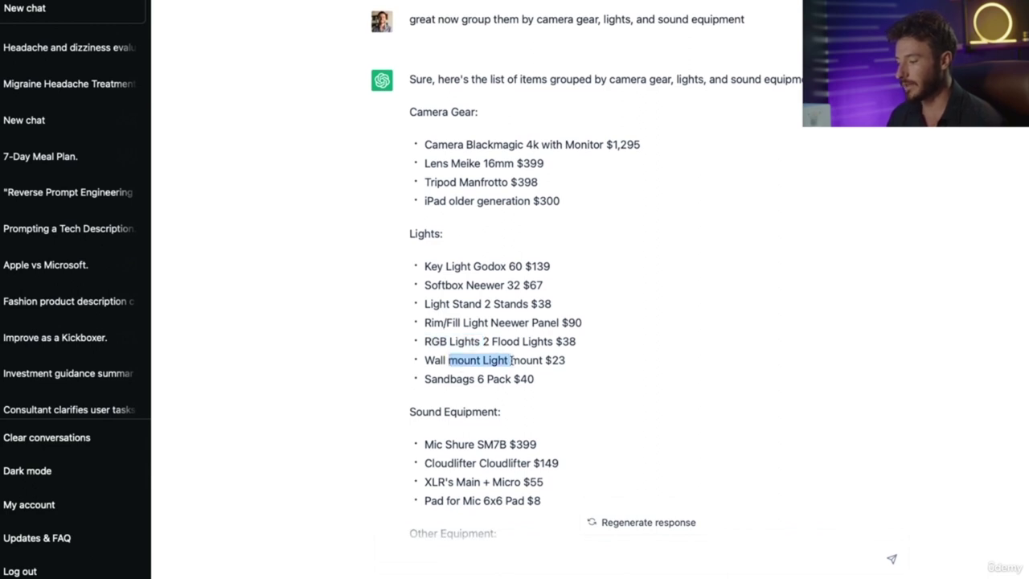
{"action": "left_click_drag", "start_coordinate": [450, 379], "coordinate": [473, 378]}
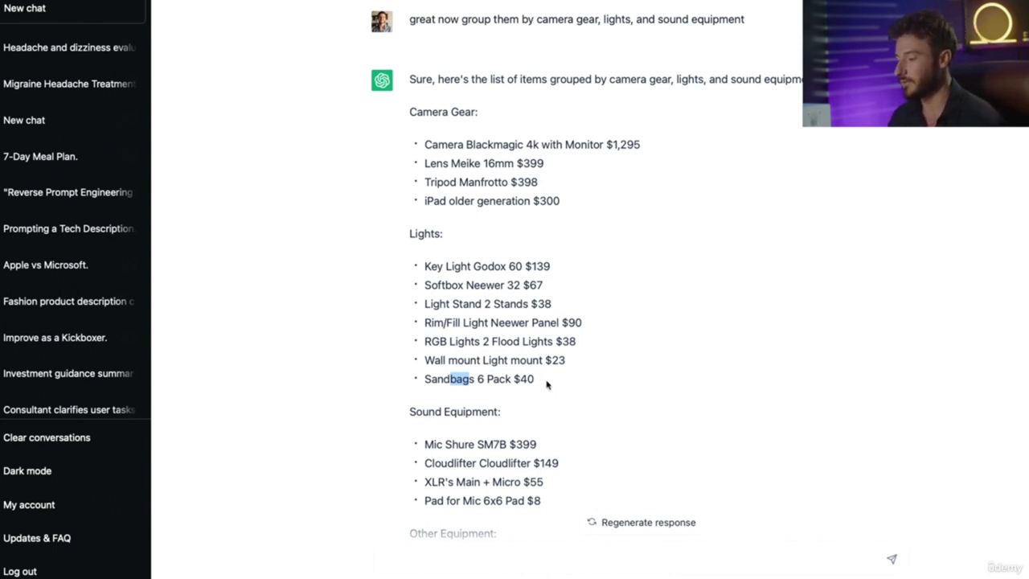
{"action": "left_click_drag", "start_coordinate": [549, 383], "coordinate": [434, 247]}
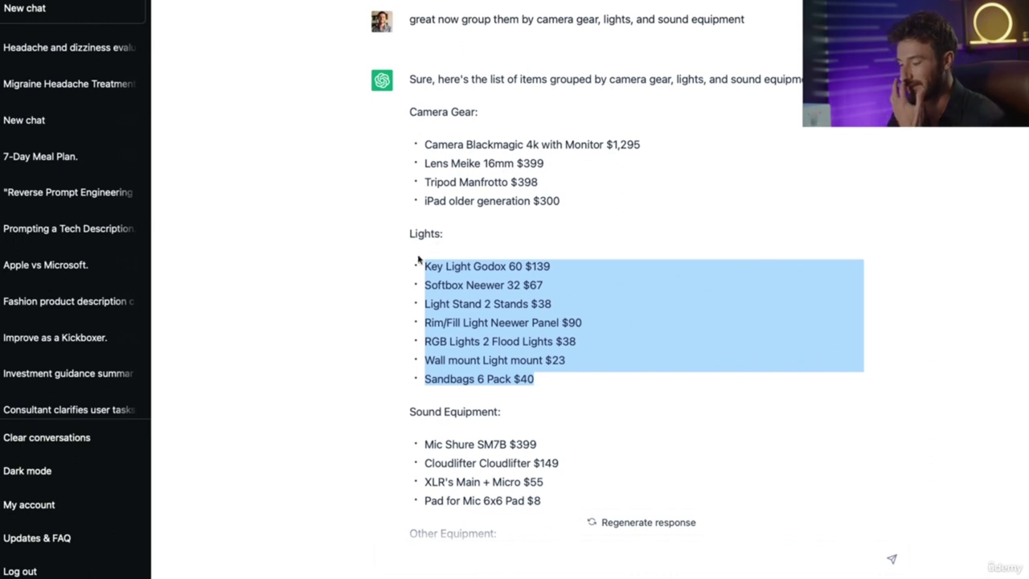
Step: Examine the Sound Equipment group in the response, focusing on its heading, the Shure mic and the Cloudlifter
{"action": "scroll", "coordinate": [470, 346], "scroll_direction": "down", "scroll_amount": 2}
{"action": "scroll", "coordinate": [471, 346], "scroll_direction": "down", "scroll_amount": 1}
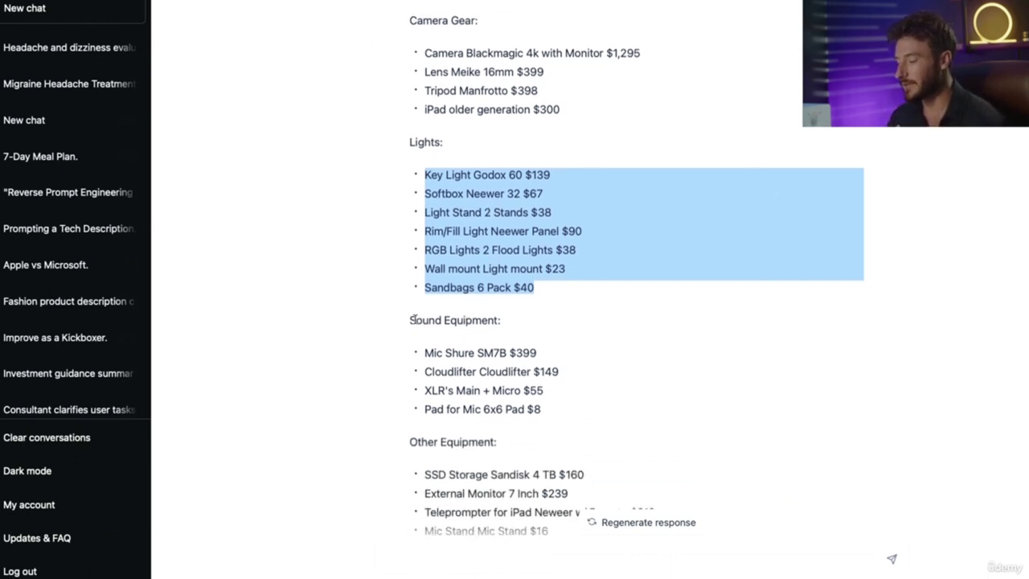
{"action": "scroll", "coordinate": [414, 321], "scroll_direction": "down", "scroll_amount": 2}
{"action": "left_click_drag", "start_coordinate": [409, 269], "coordinate": [515, 267]}
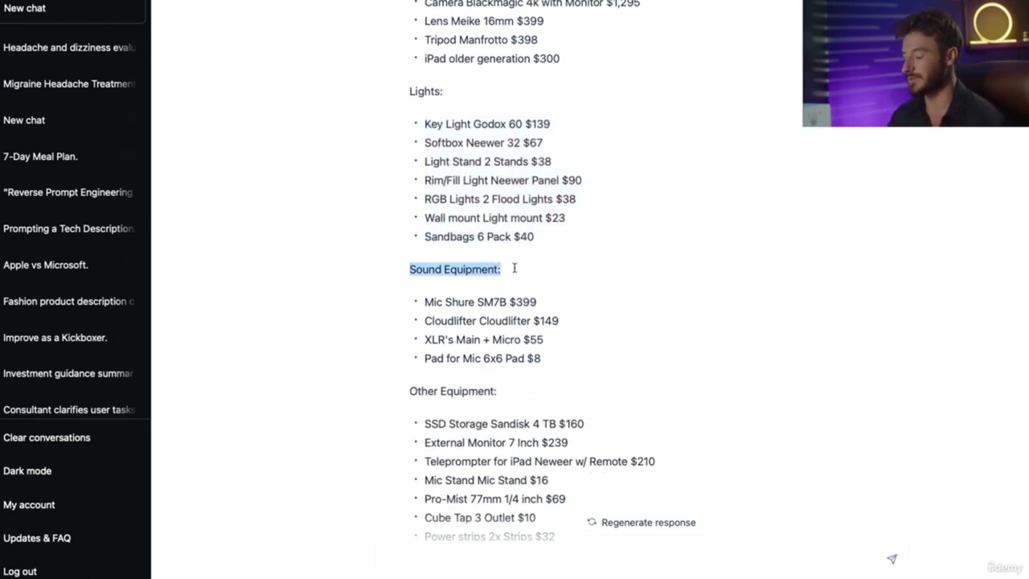
{"action": "mouse_move", "coordinate": [424, 301]}
{"action": "left_mouse_down"}
{"action": "mouse_move", "coordinate": [473, 303]}
{"action": "mouse_move", "coordinate": [445, 302]}
{"action": "left_mouse_up"}
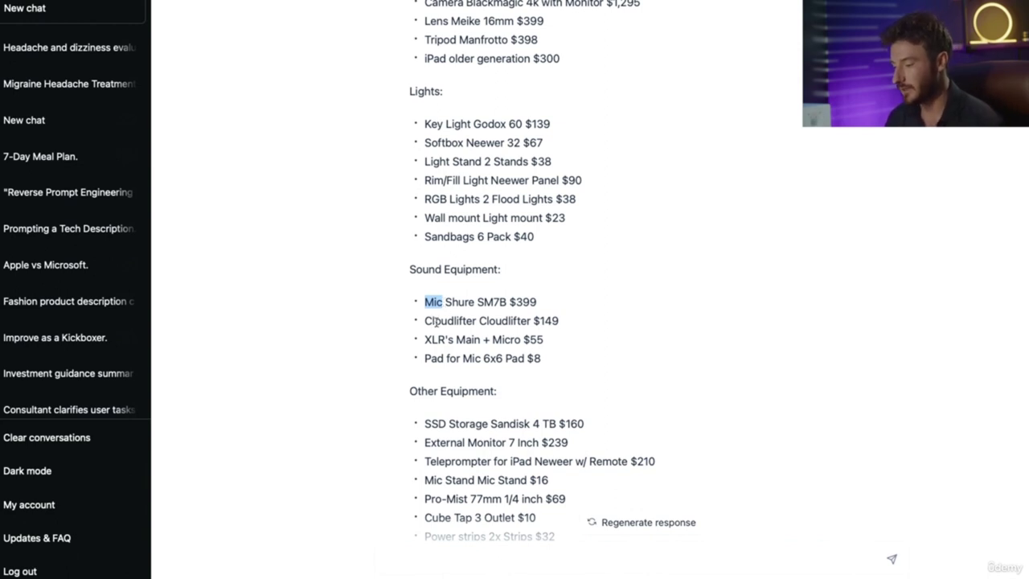
{"action": "double_click", "coordinate": [434, 322]}
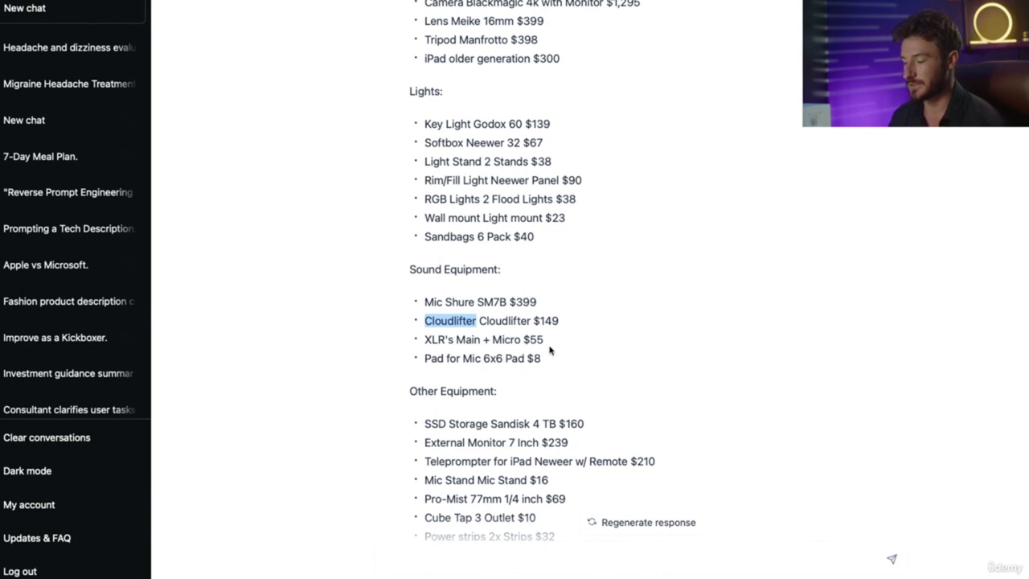
Step: Check the Other Equipment heading and its items against the grouping prompt and the Camera Gear, Lights and Sound Equipment groups
{"action": "scroll", "coordinate": [546, 359], "scroll_direction": "down", "scroll_amount": 3}
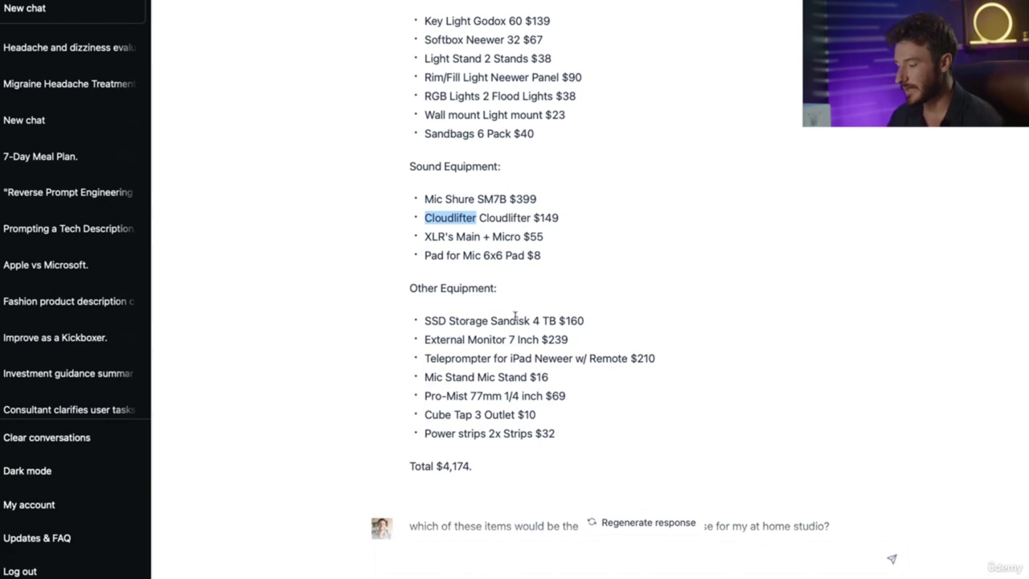
{"action": "left_click_drag", "start_coordinate": [409, 287], "coordinate": [497, 287]}
{"action": "scroll", "coordinate": [499, 287], "scroll_direction": "up", "scroll_amount": 8}
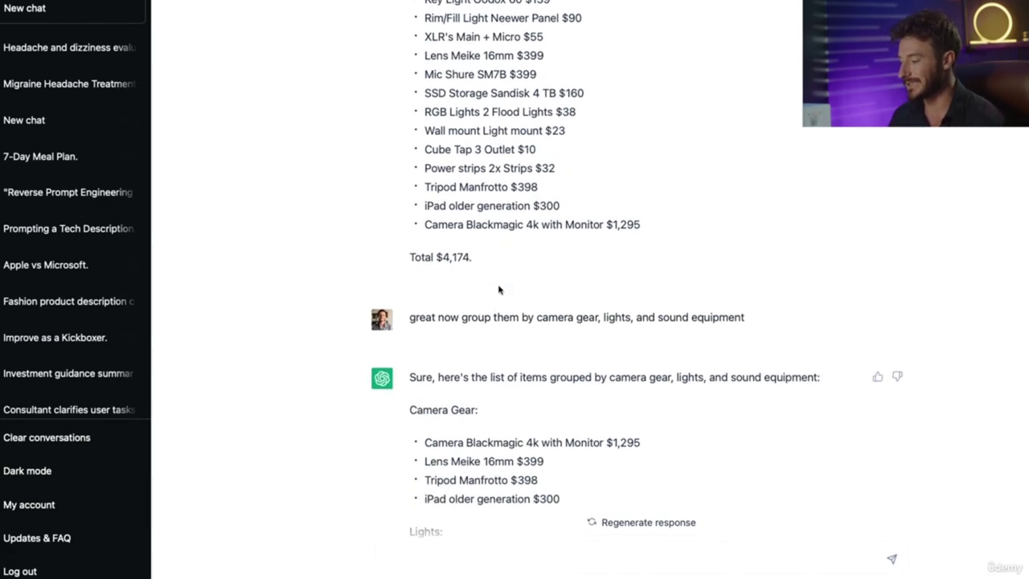
{"action": "scroll", "coordinate": [630, 336], "scroll_direction": "down", "scroll_amount": 1}
{"action": "scroll", "coordinate": [628, 335], "scroll_direction": "down", "scroll_amount": 7}
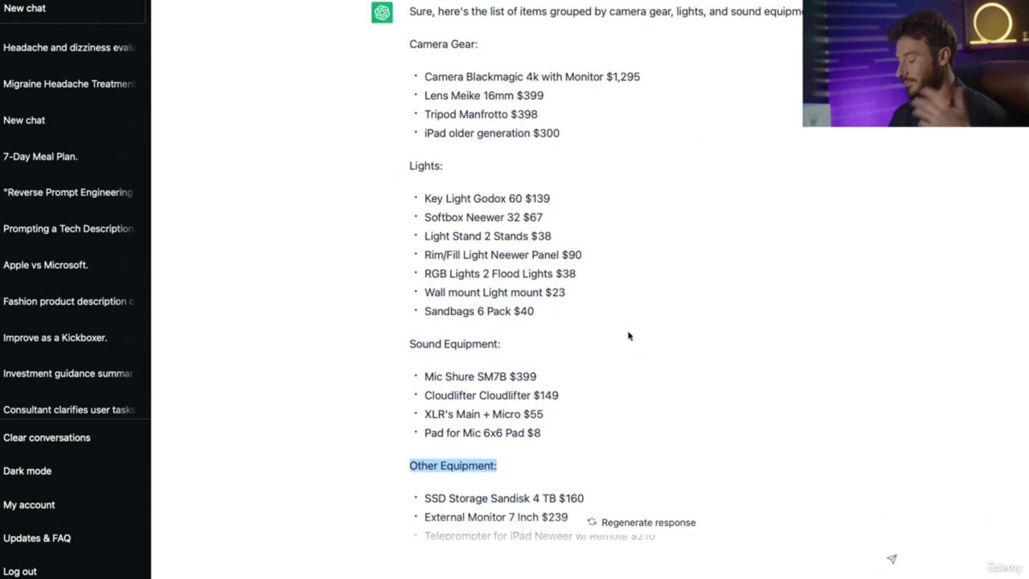
{"action": "left_click_drag", "start_coordinate": [560, 304], "coordinate": [421, 165]}
{"action": "scroll", "coordinate": [469, 232], "scroll_direction": "down", "scroll_amount": 3}
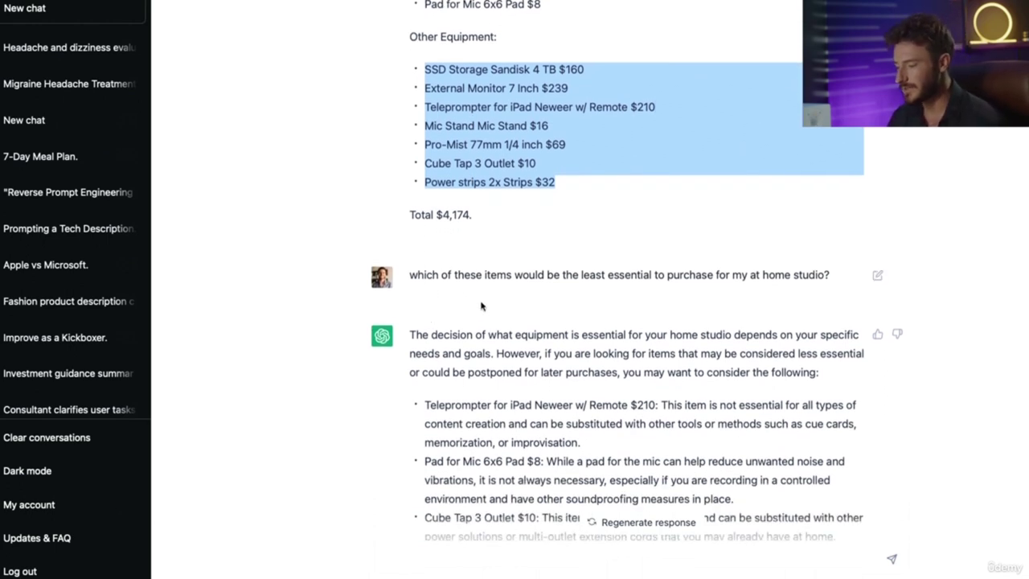
Step: Read the prompt asking which items are least essential for the home studio and the opening paragraph of its answer
{"action": "left_click", "coordinate": [415, 275]}
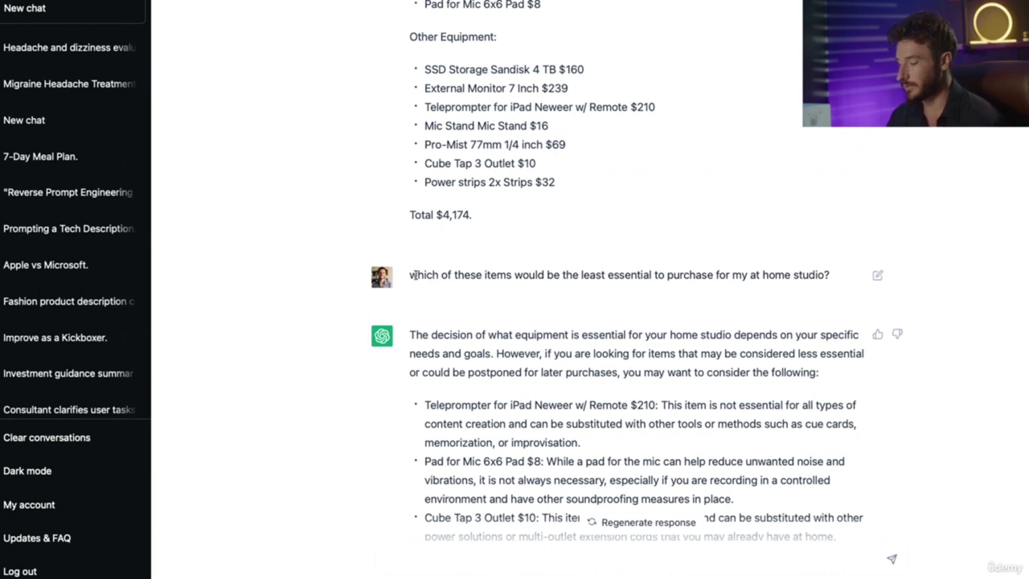
{"action": "left_click_drag", "start_coordinate": [412, 275], "coordinate": [831, 274]}
{"action": "scroll", "coordinate": [832, 273], "scroll_direction": "down", "scroll_amount": 3}
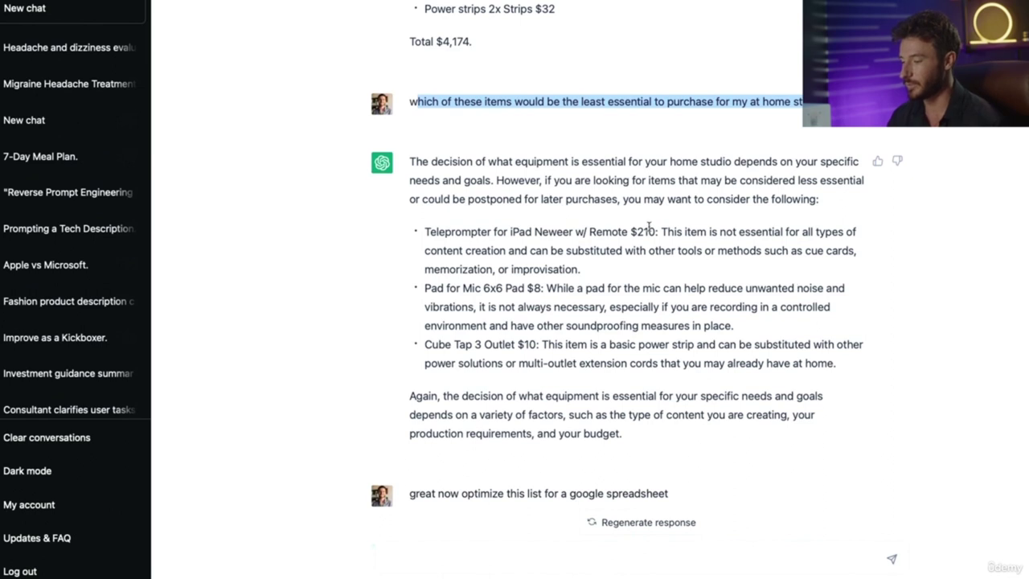
{"action": "left_click_drag", "start_coordinate": [443, 161], "coordinate": [592, 198]}
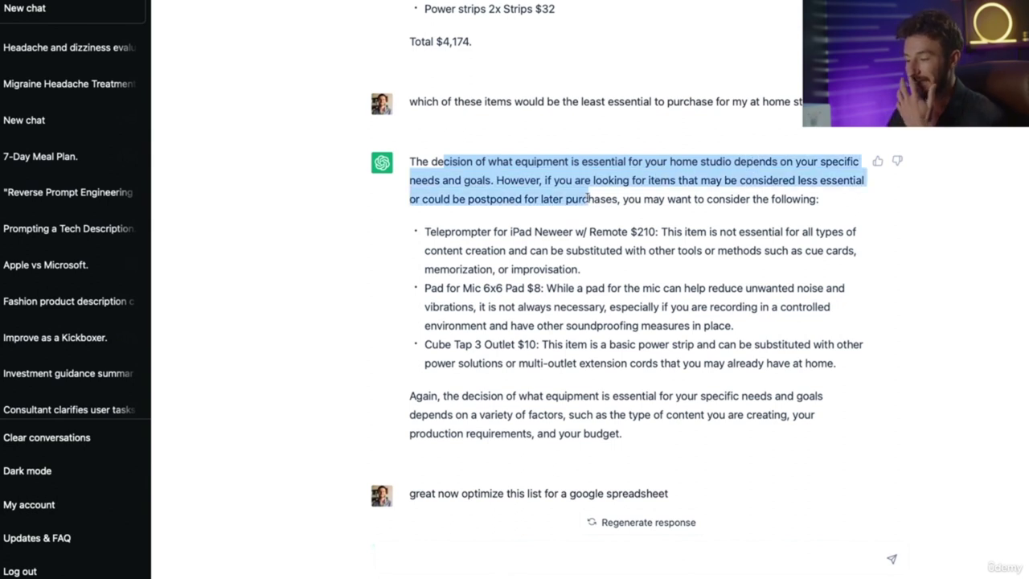
{"action": "left_click_drag", "start_coordinate": [587, 180], "coordinate": [624, 177]}
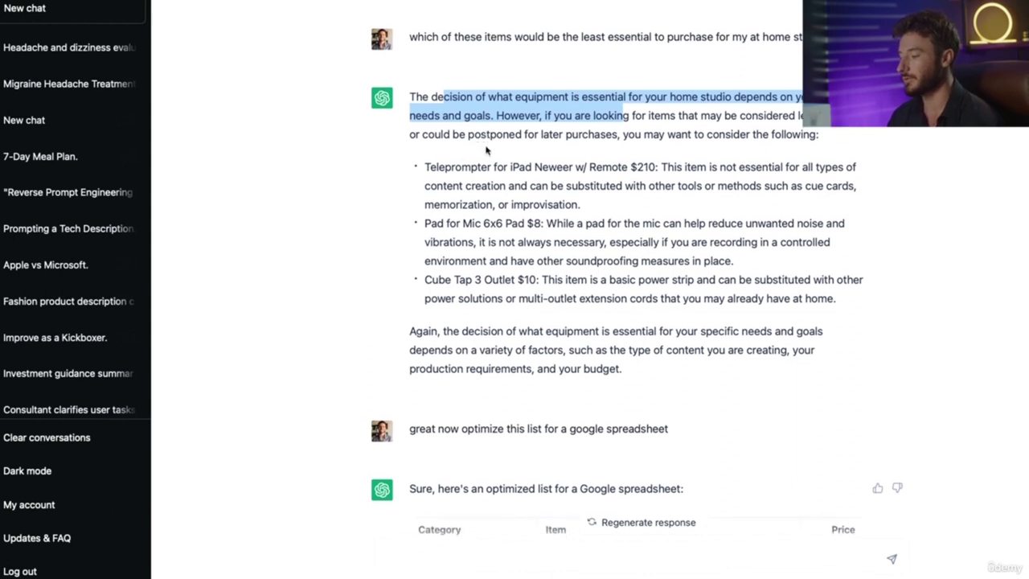
{"action": "left_click_drag", "start_coordinate": [627, 119], "coordinate": [753, 120]}
Step: Examine the suggested less essential items: the iPad teleprompter, the mic pad and the Cube Tap outlet
{"action": "left_click_drag", "start_coordinate": [437, 153], "coordinate": [653, 145]}
{"action": "left_click_drag", "start_coordinate": [438, 209], "coordinate": [545, 209]}
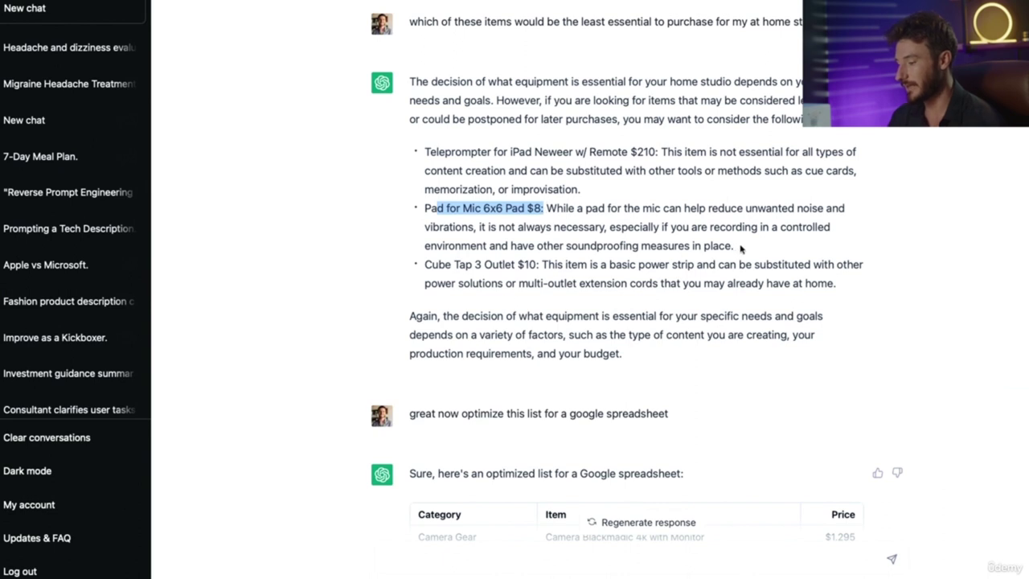
{"action": "left_click_drag", "start_coordinate": [423, 265], "coordinate": [537, 264]}
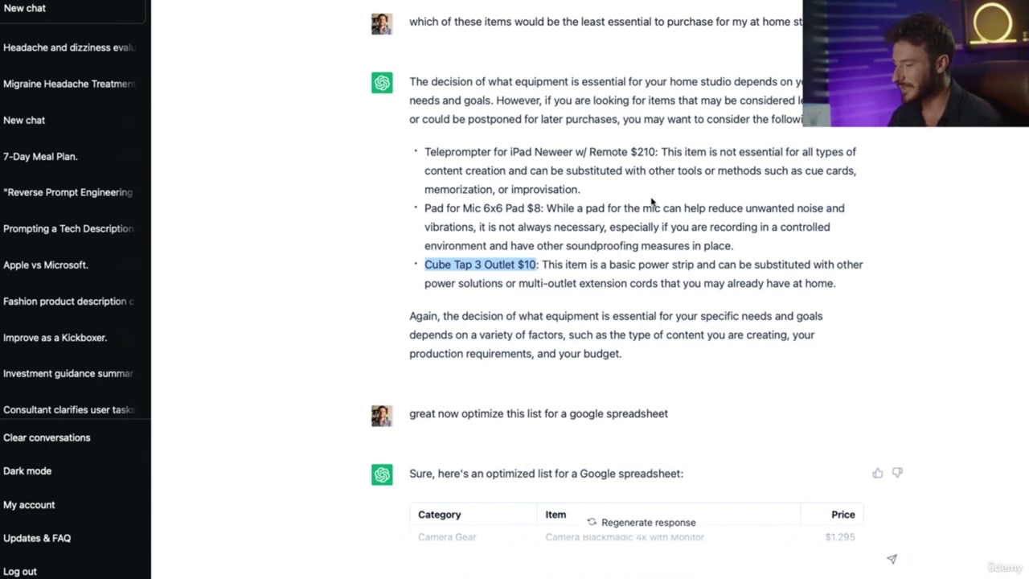
{"action": "left_click_drag", "start_coordinate": [426, 151], "coordinate": [664, 151]}
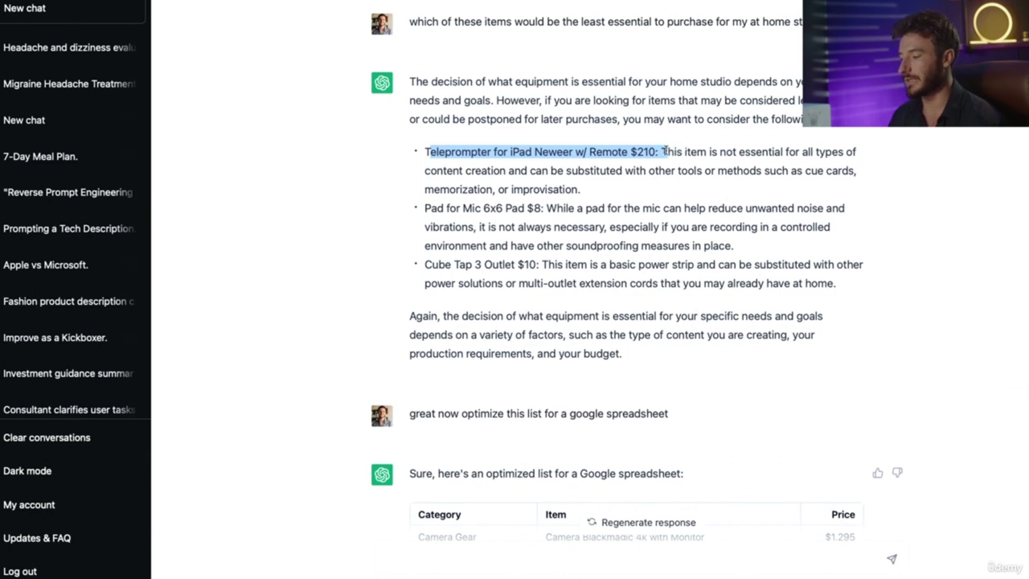
{"action": "left_click_drag", "start_coordinate": [423, 208], "coordinate": [548, 208]}
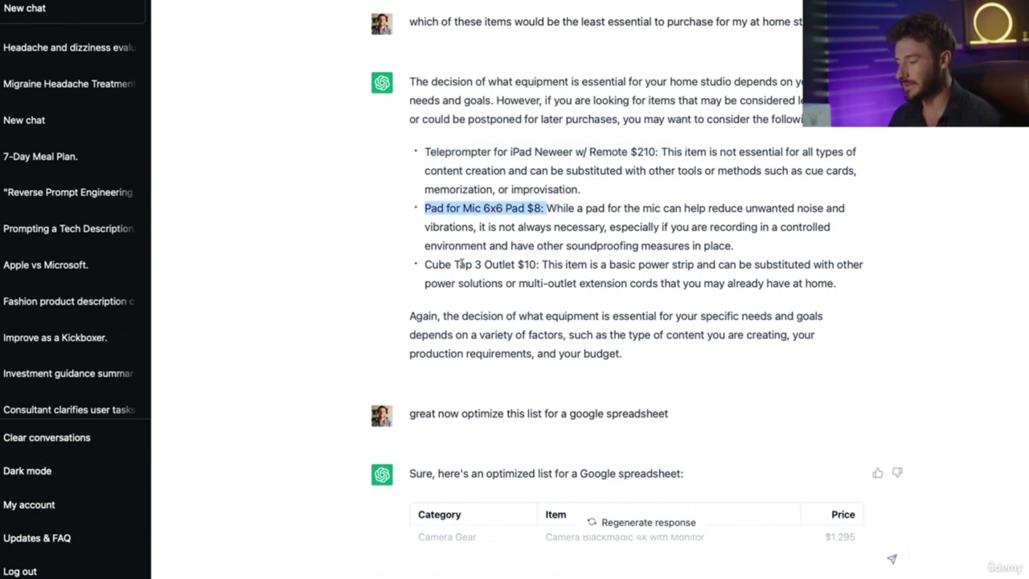
{"action": "left_click_drag", "start_coordinate": [424, 265], "coordinate": [539, 265]}
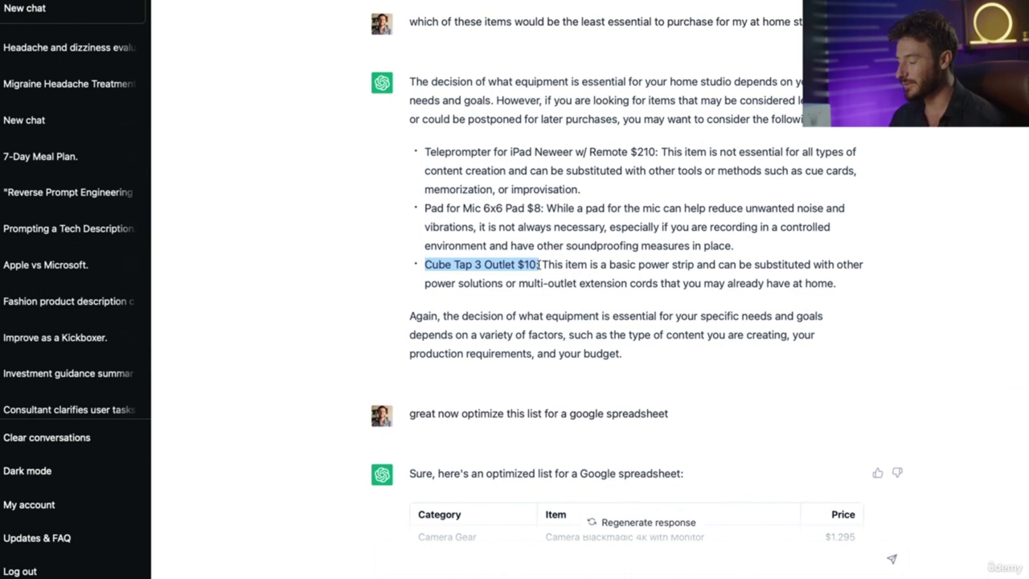
{"action": "left_click_drag", "start_coordinate": [425, 151], "coordinate": [569, 209]}
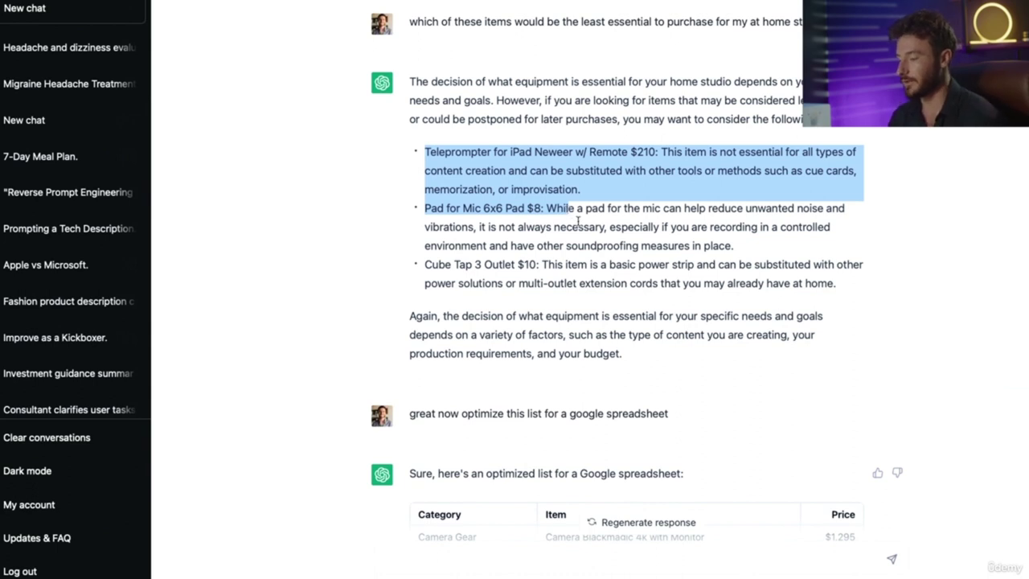
Step: Read the prompt about optimizing the list for a Google spreadsheet and look over the resulting Category, Item and Price table
{"action": "scroll", "coordinate": [578, 221], "scroll_direction": "down", "scroll_amount": 3}
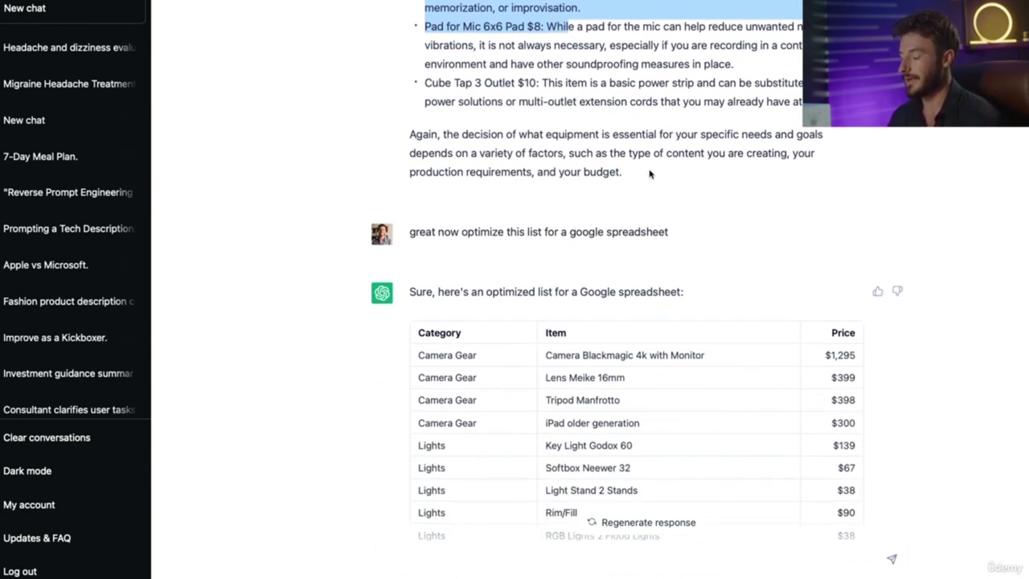
{"action": "left_click_drag", "start_coordinate": [438, 232], "coordinate": [505, 233]}
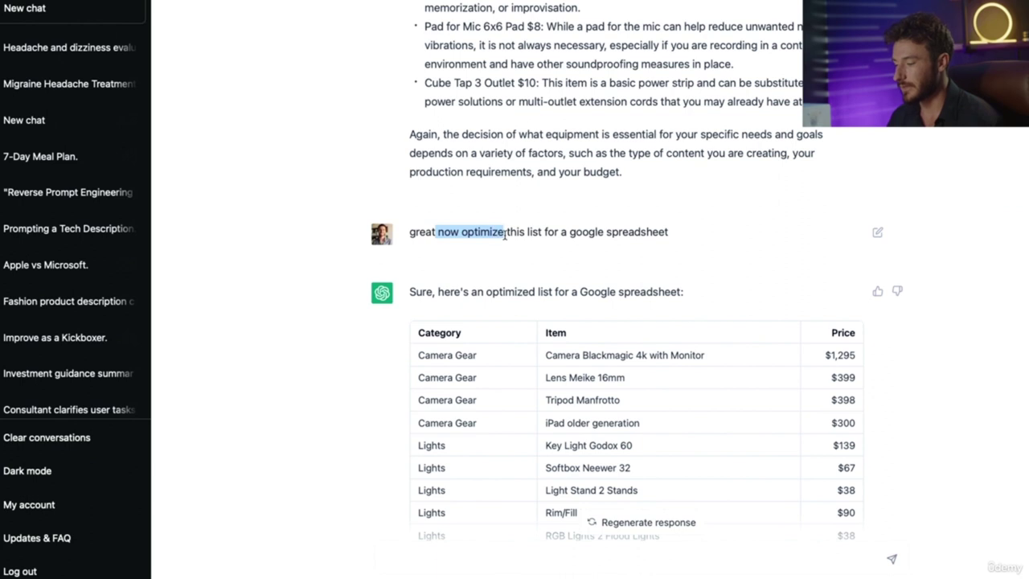
{"action": "scroll", "coordinate": [563, 221], "scroll_direction": "down", "scroll_amount": 1}
{"action": "scroll", "coordinate": [580, 217], "scroll_direction": "down", "scroll_amount": 2}
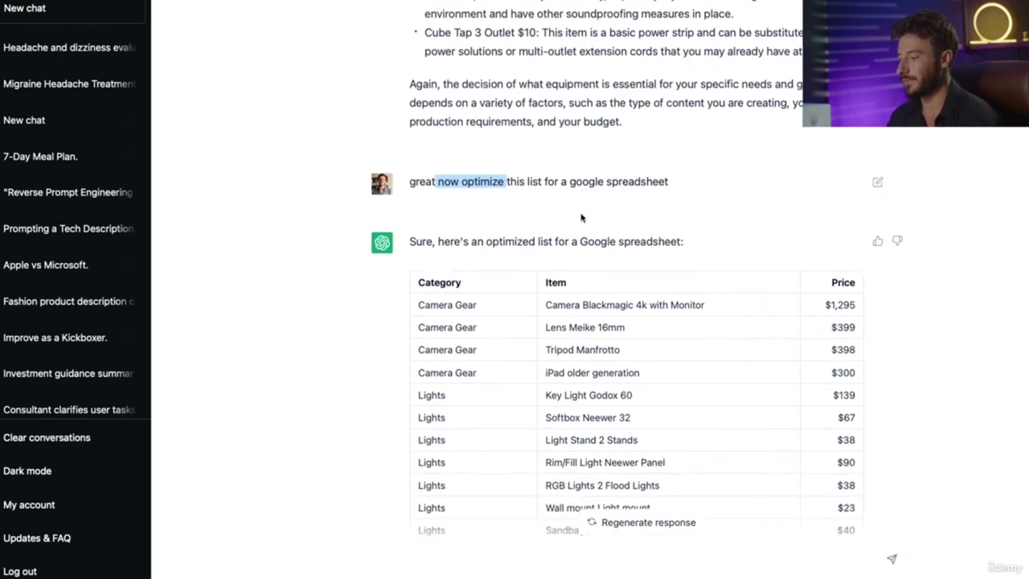
{"action": "scroll", "coordinate": [580, 213], "scroll_direction": "down", "scroll_amount": 2}
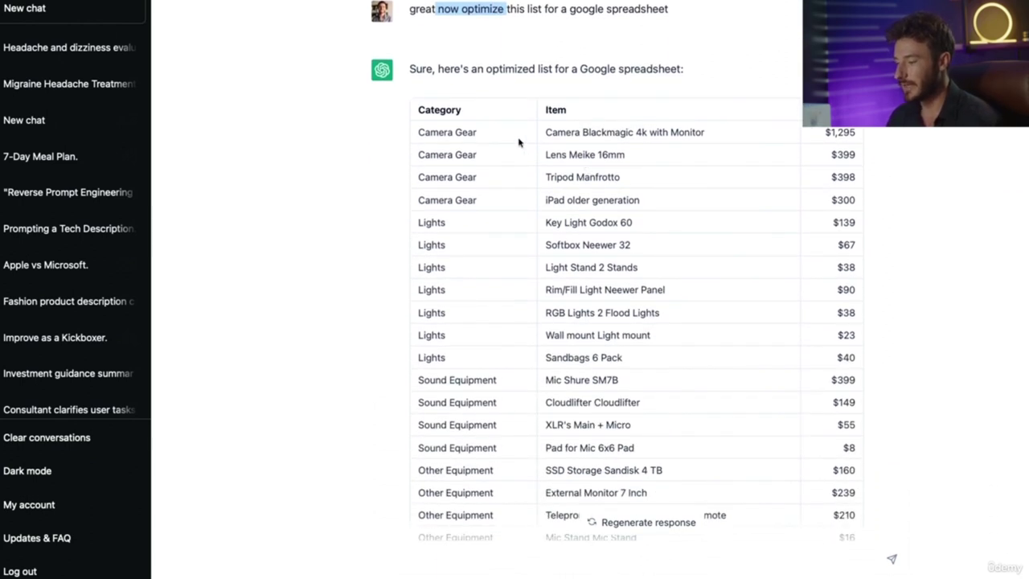
{"action": "scroll", "coordinate": [518, 142], "scroll_direction": "down", "scroll_amount": 1}
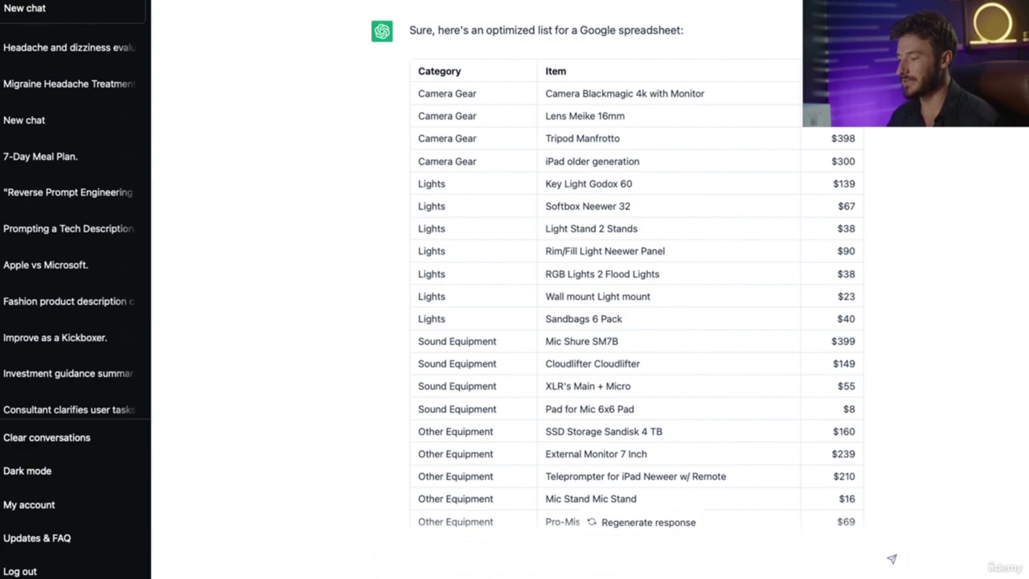
Step: Switch to the Google Sheets equipment list for comparison, and return to the optimized table in ChatGPT
{"action": "key", "text": "ctrl+Tab"}
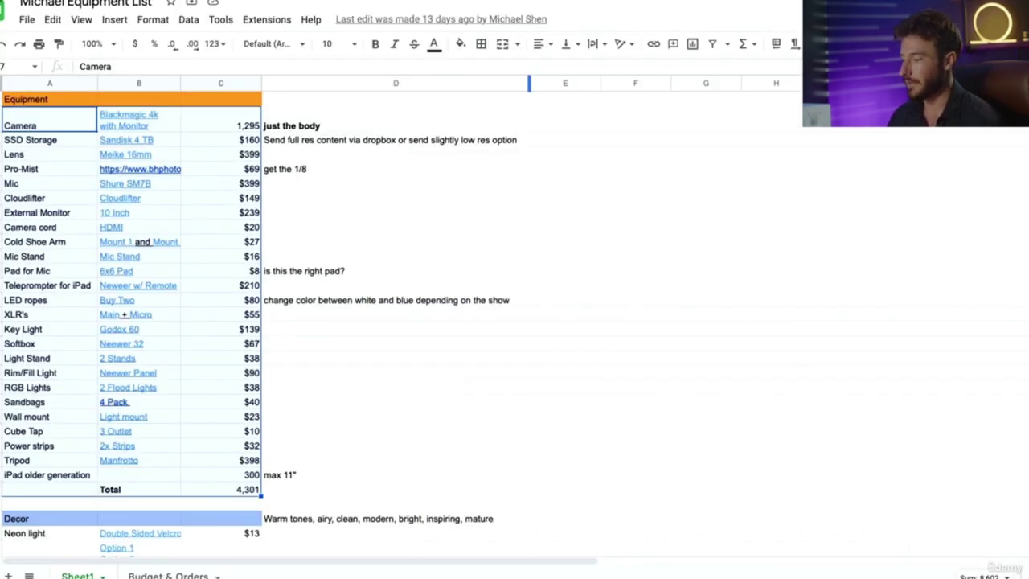
{"action": "key", "text": "ctrl+shift+Tab"}
{"action": "scroll", "coordinate": [712, 57], "scroll_direction": "up", "scroll_amount": 2}
{"action": "scroll", "coordinate": [711, 63], "scroll_direction": "down", "scroll_amount": 1}
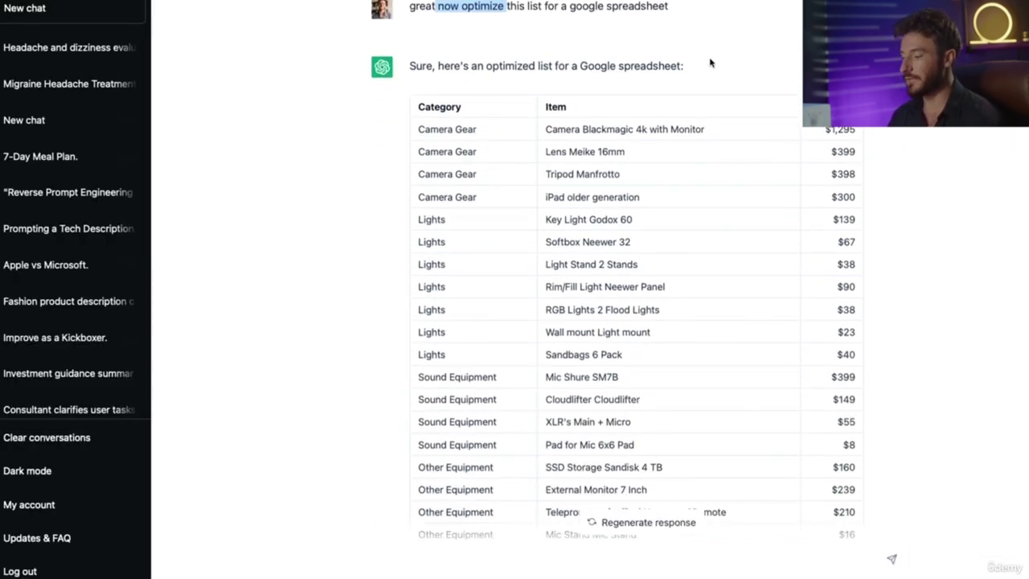
Step: Copy the optimized table from its header through the Total row, and paste it into Google Sheets from column A below the existing lists
{"action": "scroll", "coordinate": [711, 63], "scroll_direction": "down", "scroll_amount": 1}
{"action": "left_click_drag", "start_coordinate": [443, 64], "coordinate": [820, 423]}
{"action": "scroll", "coordinate": [758, 317], "scroll_direction": "down", "scroll_amount": 4}
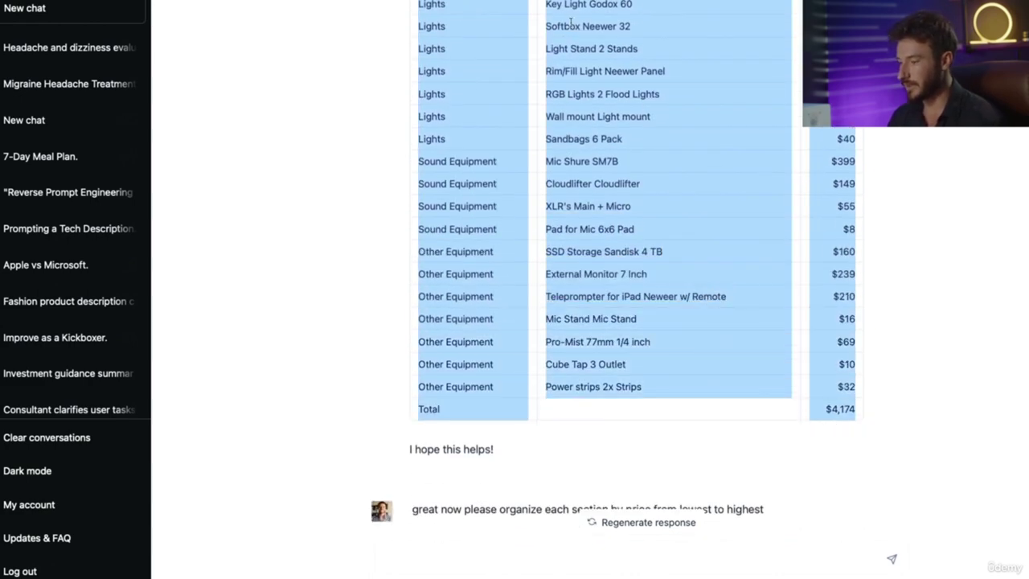
{"action": "key", "text": "ctrl+Tab"}
{"action": "scroll", "coordinate": [420, 206], "scroll_direction": "down", "scroll_amount": 10}
{"action": "left_click", "coordinate": [71, 247]}
{"action": "key", "text": "ctrl+v"}
{"action": "left_click", "coordinate": [368, 233]}
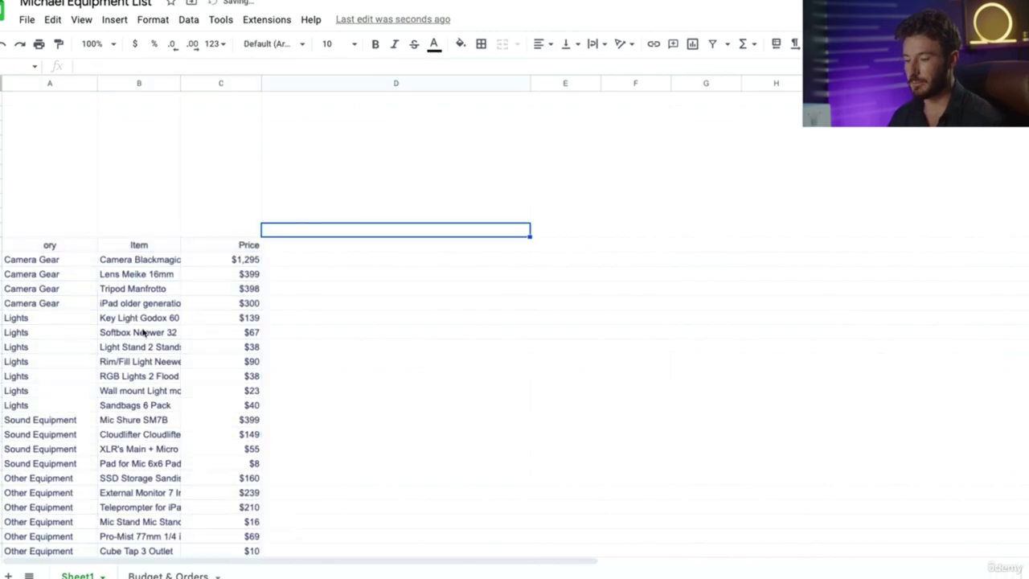
Step: Compare the pasted table in the spreadsheet with the original equipment list above it
{"action": "scroll", "coordinate": [142, 333], "scroll_direction": "down", "scroll_amount": 1}
{"action": "scroll", "coordinate": [142, 332], "scroll_direction": "up", "scroll_amount": 10}
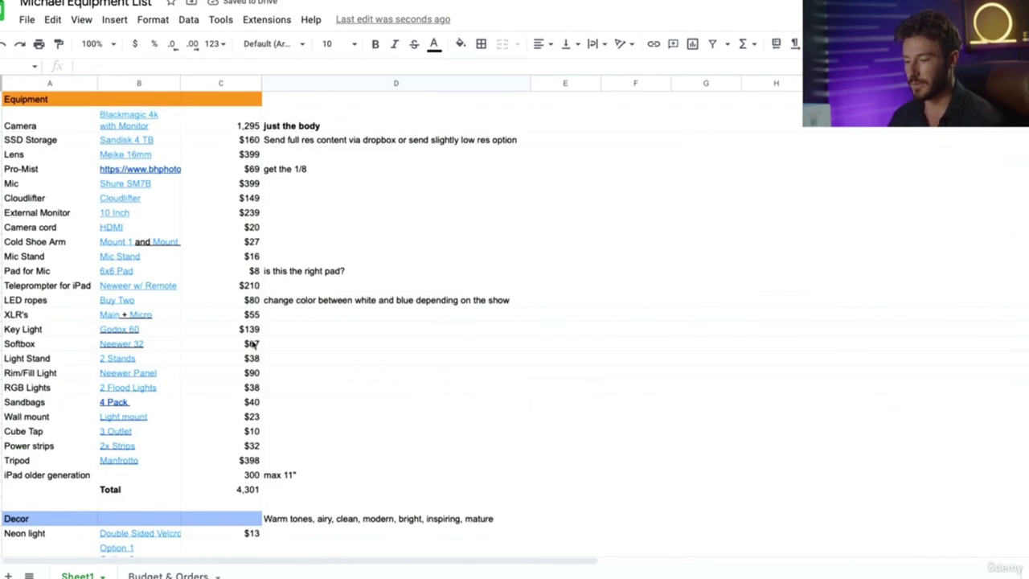
{"action": "scroll", "coordinate": [250, 339], "scroll_direction": "down", "scroll_amount": 10}
{"action": "scroll", "coordinate": [250, 339], "scroll_direction": "up", "scroll_amount": 5}
{"action": "scroll", "coordinate": [250, 339], "scroll_direction": "down", "scroll_amount": 2}
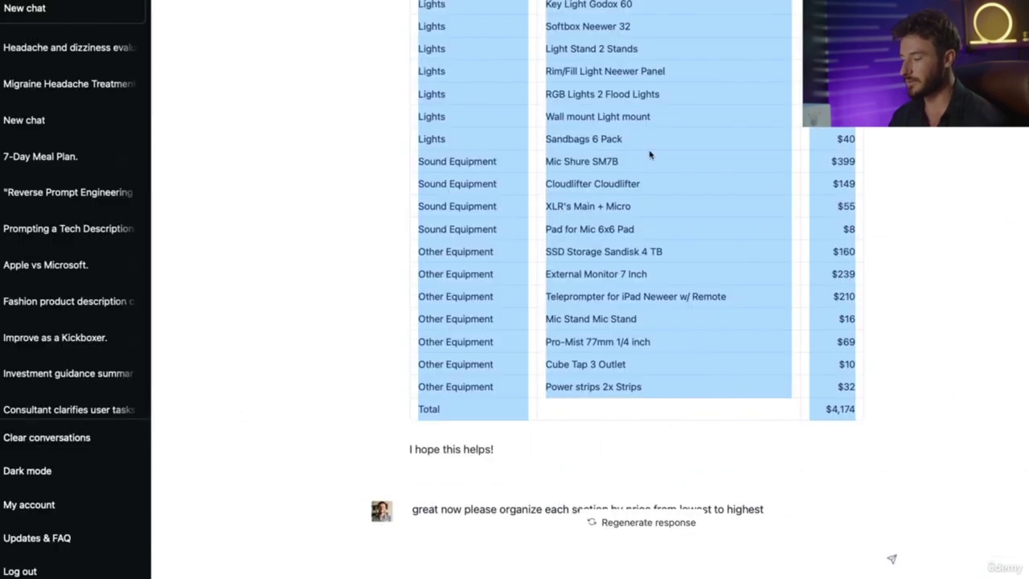
Step: Read the ChatGPT prompt about organizing each section by price from lowest to highest and review the sorted table
{"action": "scroll", "coordinate": [650, 151], "scroll_direction": "down", "scroll_amount": 5}
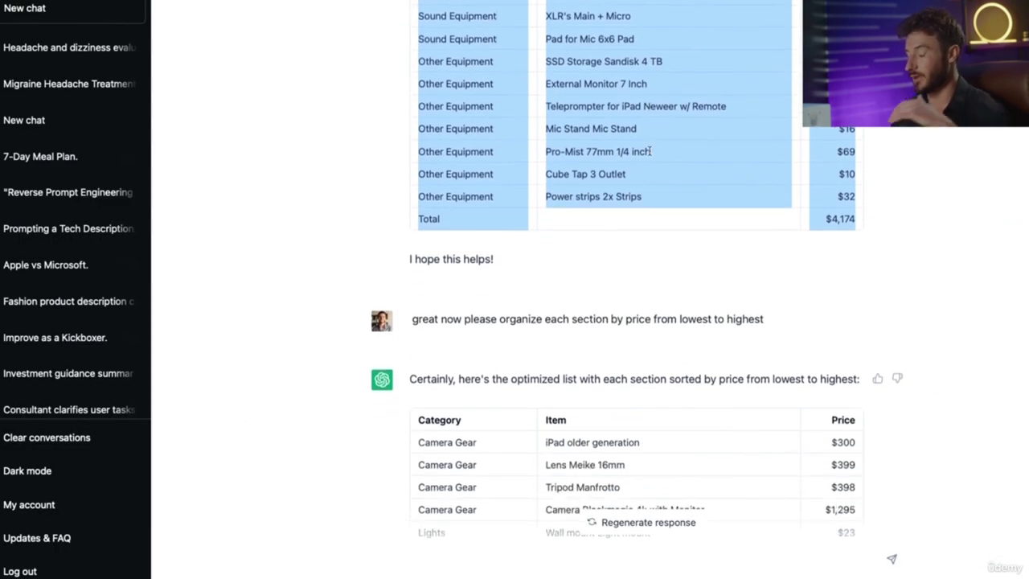
{"action": "scroll", "coordinate": [635, 182], "scroll_direction": "down", "scroll_amount": 2}
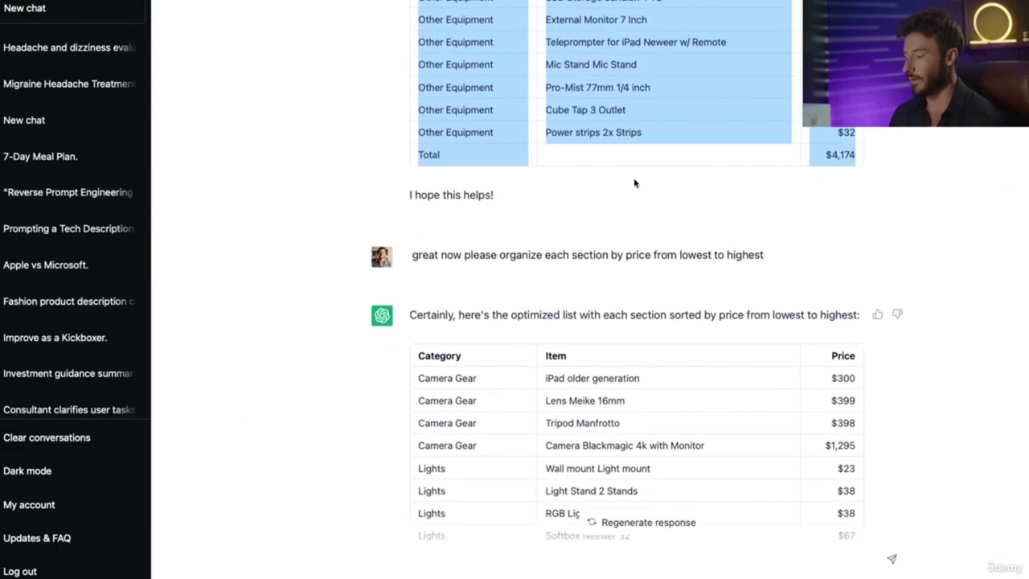
{"action": "scroll", "coordinate": [620, 199], "scroll_direction": "down", "scroll_amount": 2}
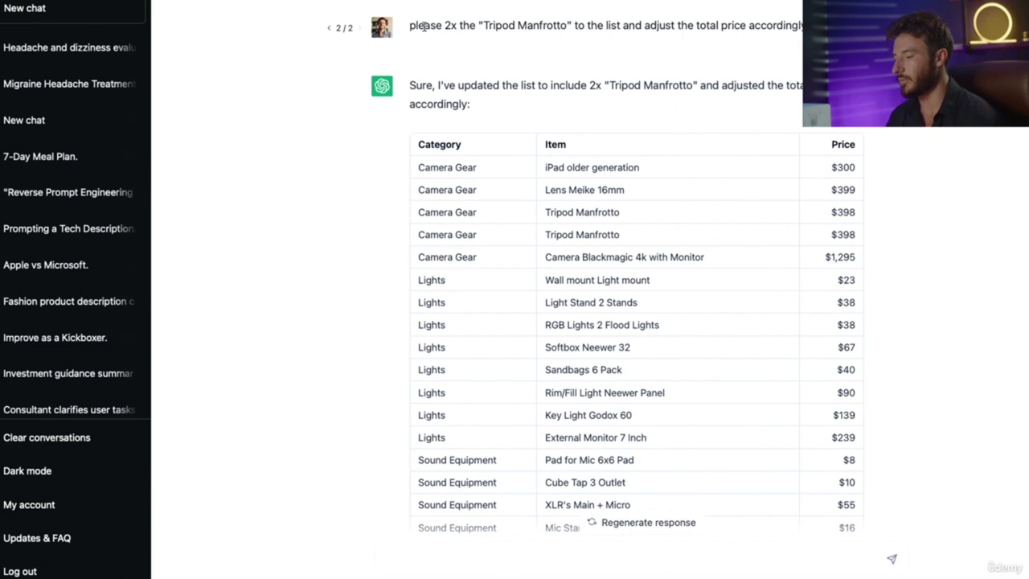
Step: Examine the prompt for doubling the Tripod Manfrotto, the two tripod rows in the updated table and the adjusted total
{"action": "left_click_drag", "start_coordinate": [412, 25], "coordinate": [692, 27]}
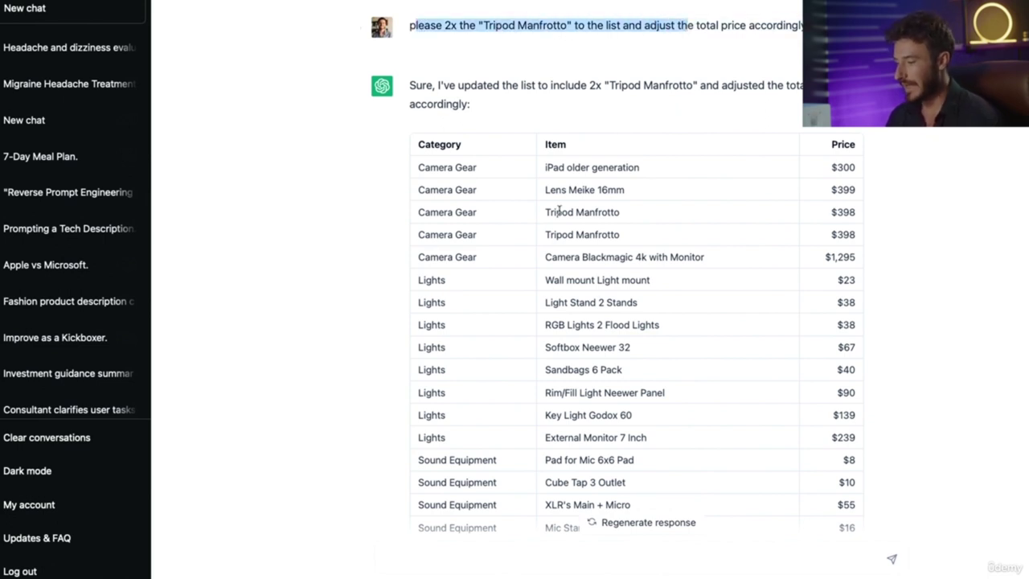
{"action": "left_click", "coordinate": [472, 26]}
{"action": "left_click_drag", "start_coordinate": [445, 26], "coordinate": [590, 26]}
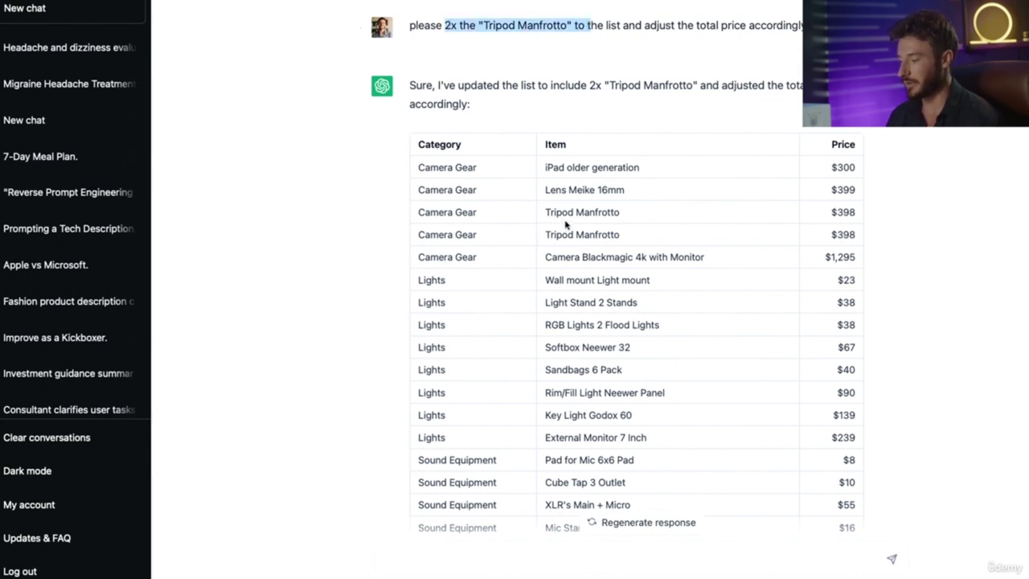
{"action": "left_click", "coordinate": [532, 213]}
{"action": "left_click_drag", "start_coordinate": [532, 213], "coordinate": [852, 229]}
{"action": "scroll", "coordinate": [853, 234], "scroll_direction": "down", "scroll_amount": 4}
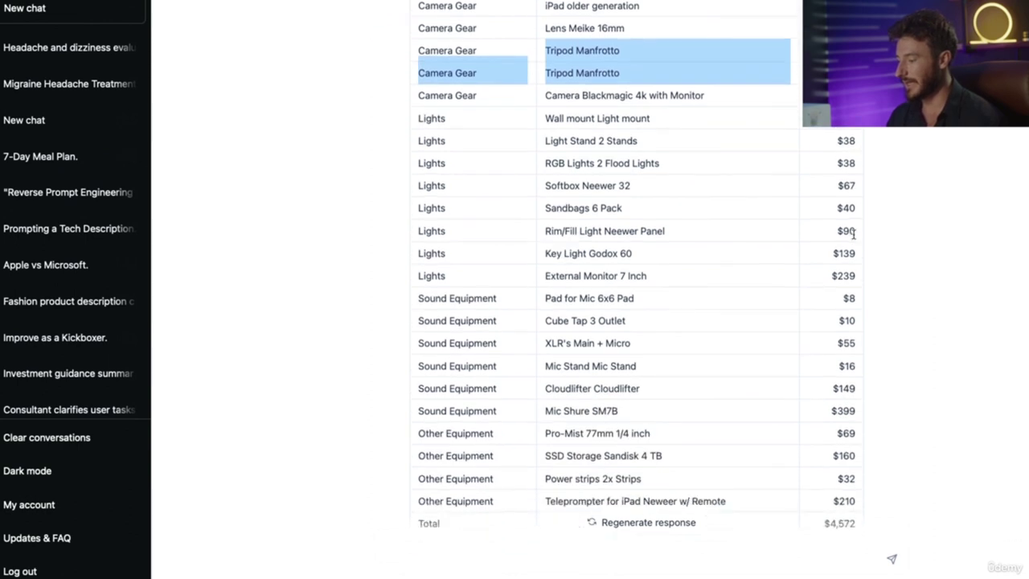
Step: Check the updated table's total, and read the prompt requesting a subtotal row, final total row and 7.25% California tax
{"action": "left_click_drag", "start_coordinate": [823, 359], "coordinate": [886, 351]}
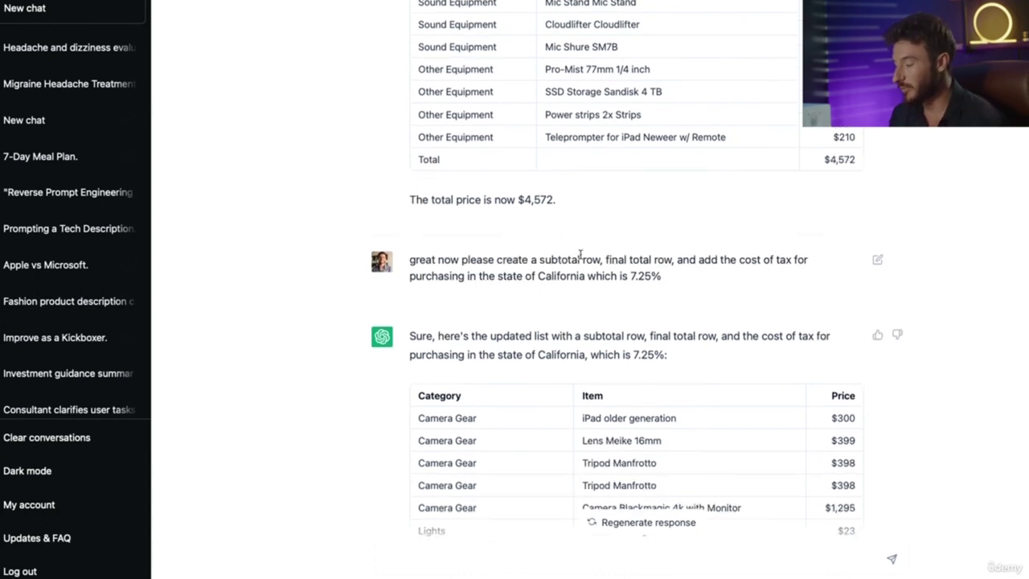
{"action": "left_click_drag", "start_coordinate": [555, 258], "coordinate": [663, 259]}
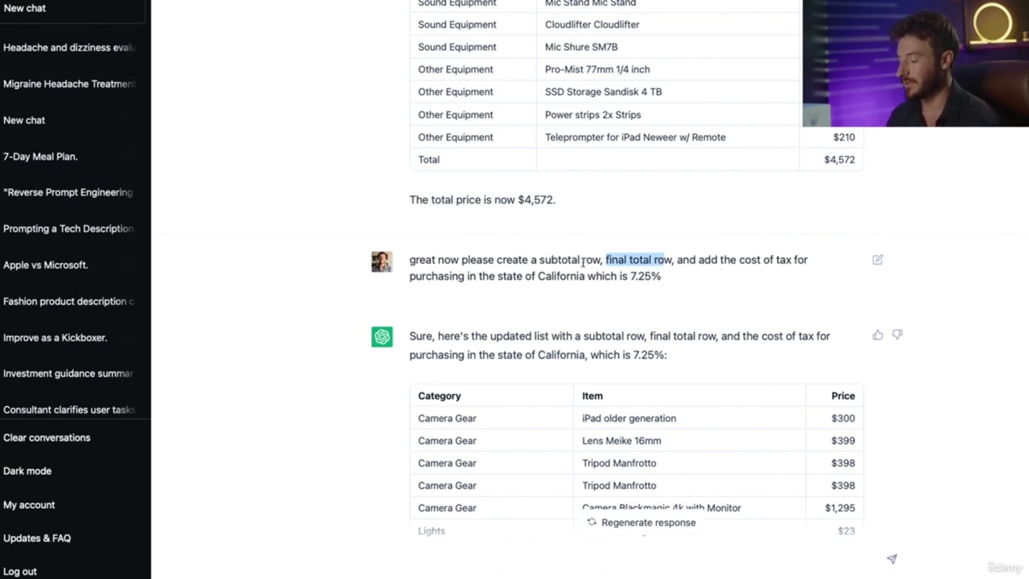
{"action": "scroll", "coordinate": [537, 270], "scroll_direction": "down", "scroll_amount": 1}
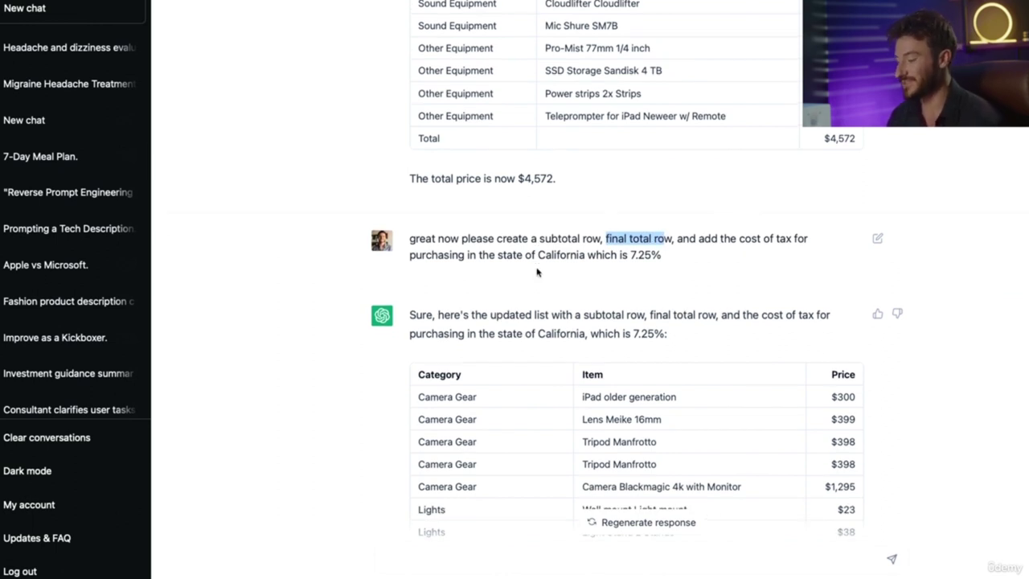
{"action": "scroll", "coordinate": [537, 271], "scroll_direction": "down", "scroll_amount": 1}
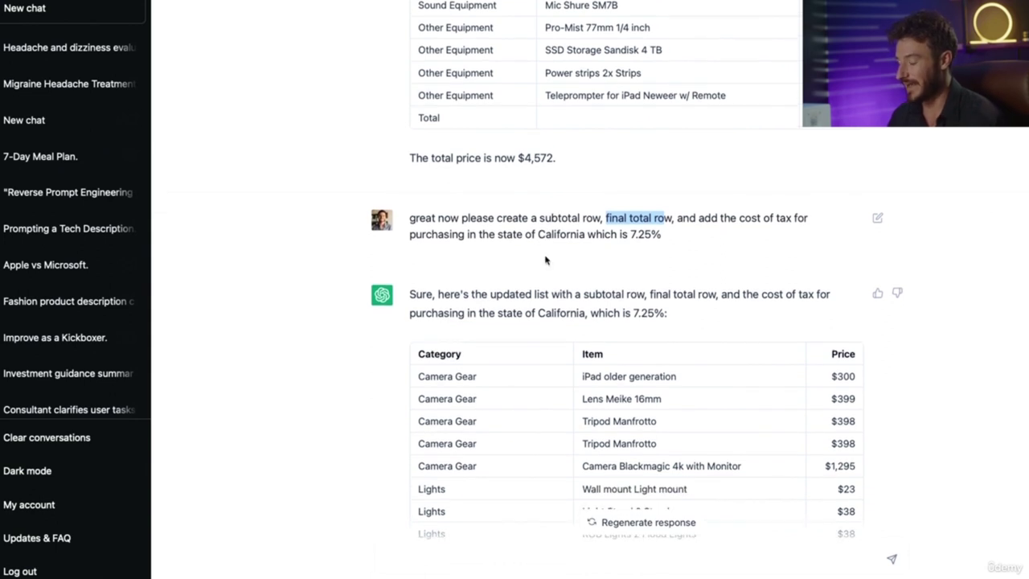
{"action": "scroll", "coordinate": [545, 260], "scroll_direction": "down", "scroll_amount": 1}
{"action": "left_click_drag", "start_coordinate": [629, 211], "coordinate": [666, 212]}
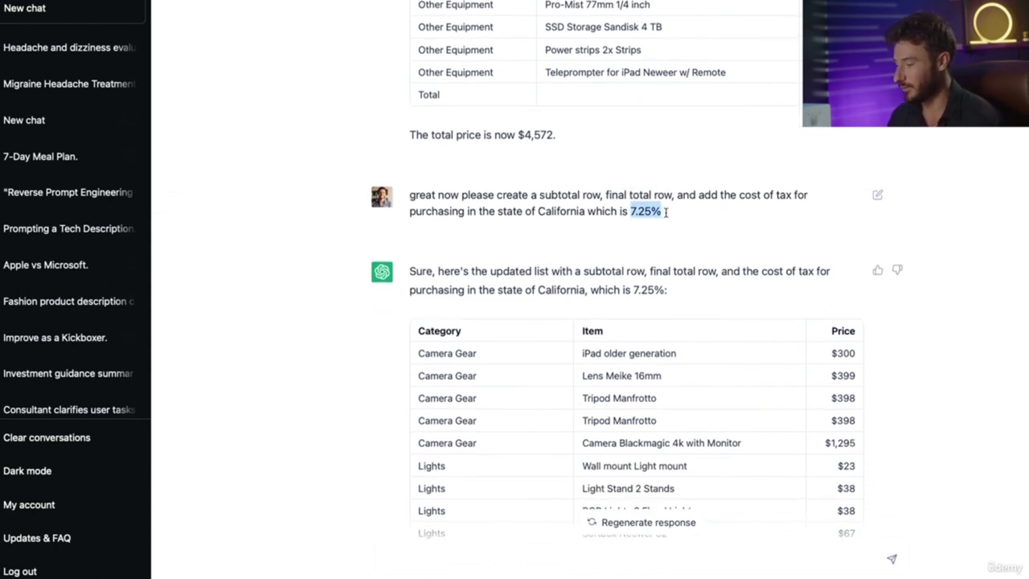
Step: Review the Subtotal, California Sales Tax (7.25%) and Total rows at the end of the regenerated equipment table
{"action": "scroll", "coordinate": [665, 214], "scroll_direction": "down", "scroll_amount": 10}
{"action": "scroll", "coordinate": [666, 214], "scroll_direction": "down", "scroll_amount": 8}
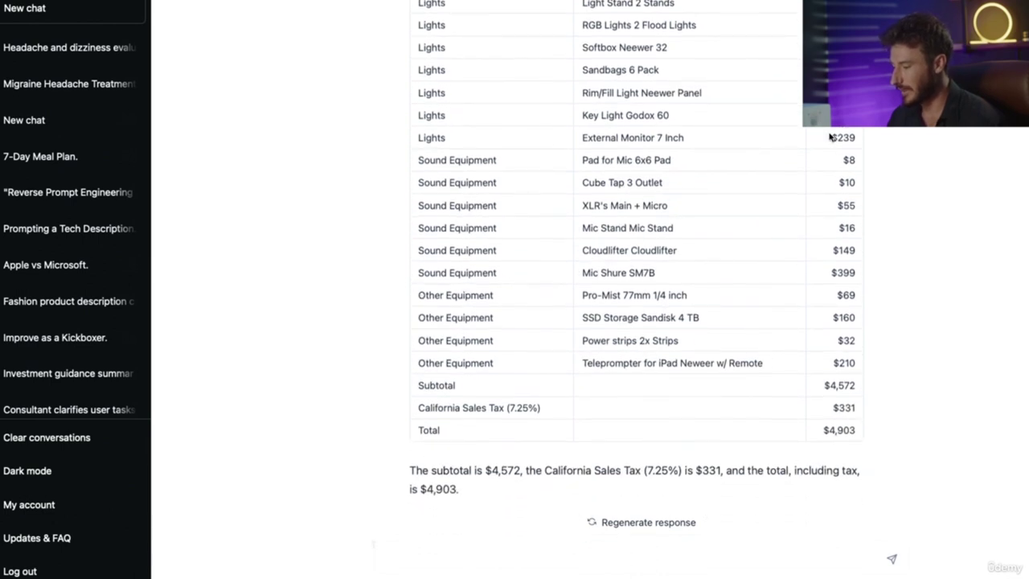
{"action": "scroll", "coordinate": [831, 137], "scroll_direction": "down", "scroll_amount": 1}
{"action": "left_click_drag", "start_coordinate": [822, 361], "coordinate": [862, 353]}
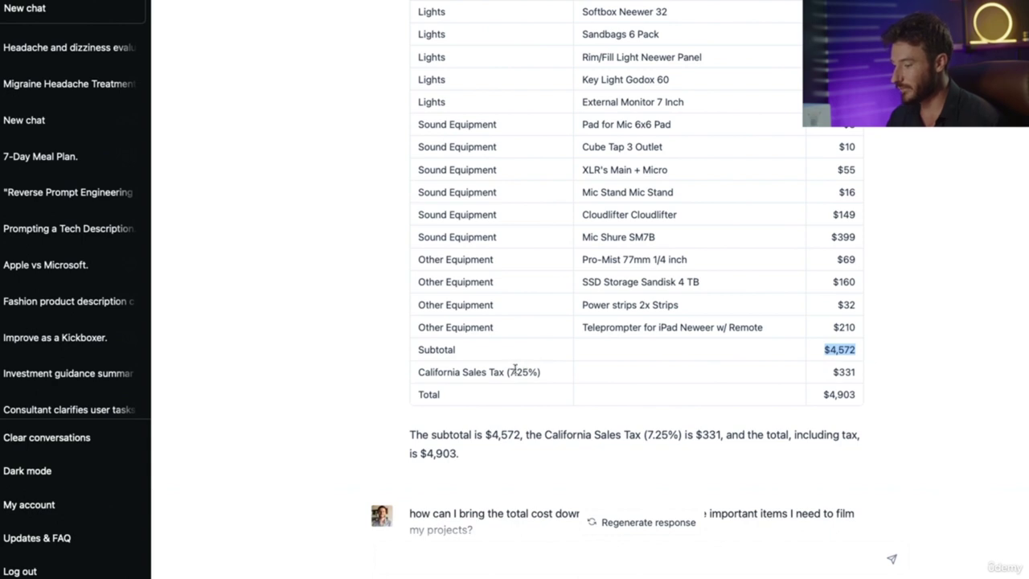
{"action": "left_click_drag", "start_coordinate": [510, 370], "coordinate": [580, 369]}
{"action": "left_click_drag", "start_coordinate": [822, 370], "coordinate": [865, 374]}
{"action": "left_click_drag", "start_coordinate": [816, 395], "coordinate": [863, 395]}
{"action": "scroll", "coordinate": [858, 400], "scroll_direction": "down", "scroll_amount": 1}
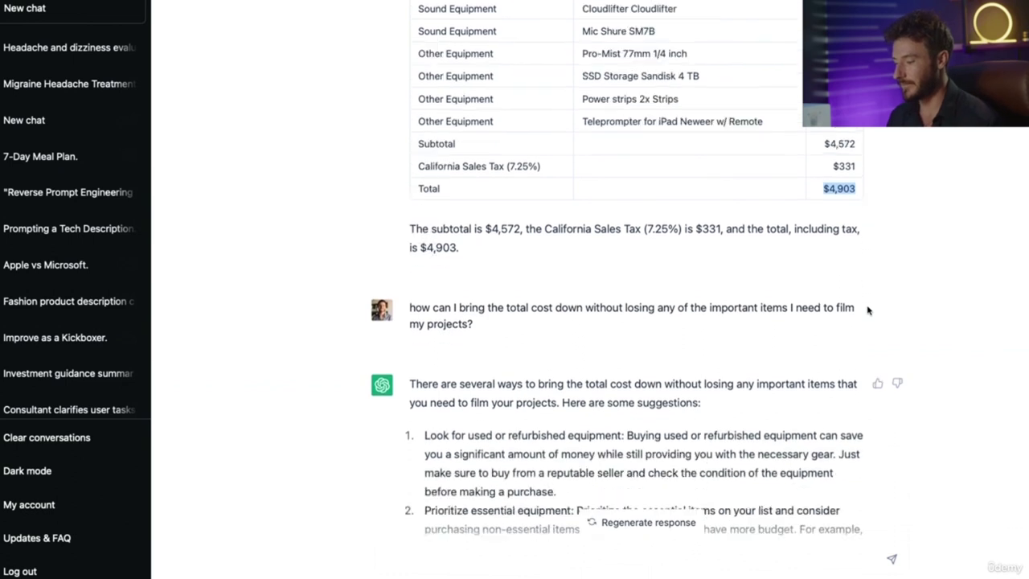
Step: Read the prompt about bringing the total cost down without losing important filming items, and bring its suggestions into view
{"action": "left_click_drag", "start_coordinate": [433, 179], "coordinate": [804, 178]}
{"action": "scroll", "coordinate": [803, 183], "scroll_direction": "down", "scroll_amount": 1}
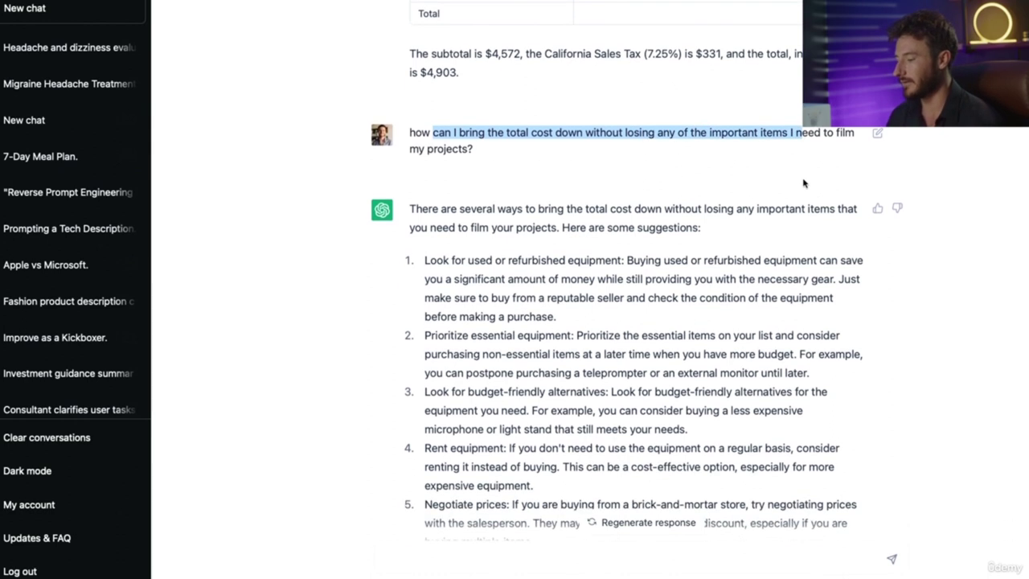
{"action": "scroll", "coordinate": [803, 183], "scroll_direction": "down", "scroll_amount": 2}
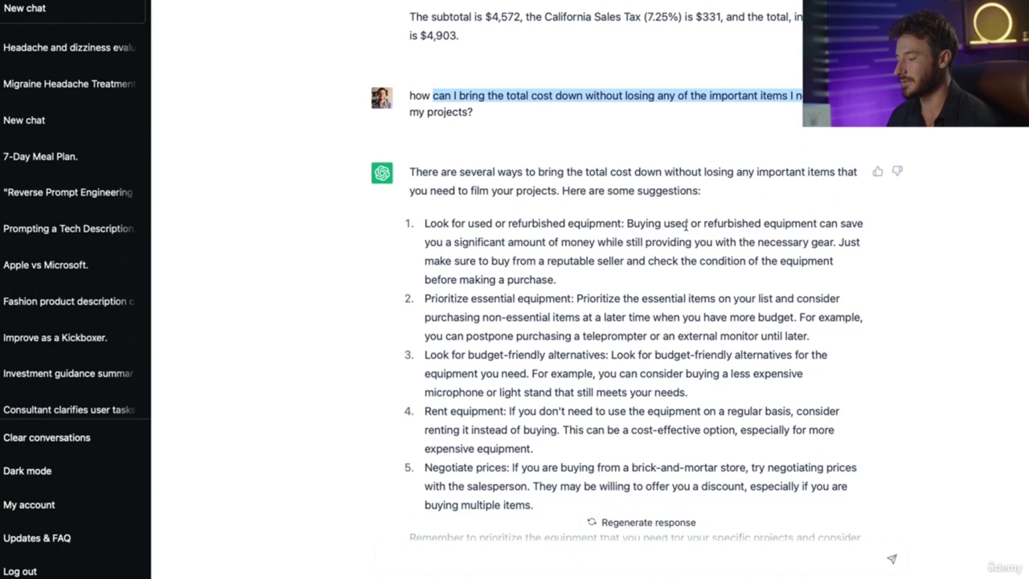
{"action": "scroll", "coordinate": [686, 225], "scroll_direction": "down", "scroll_amount": 1}
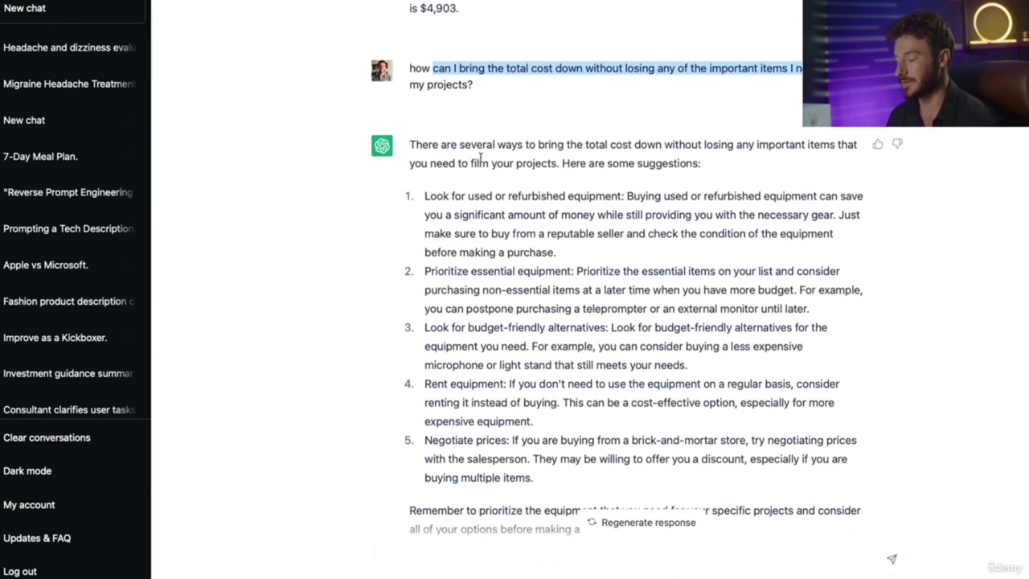
{"action": "scroll", "coordinate": [480, 156], "scroll_direction": "down", "scroll_amount": 1}
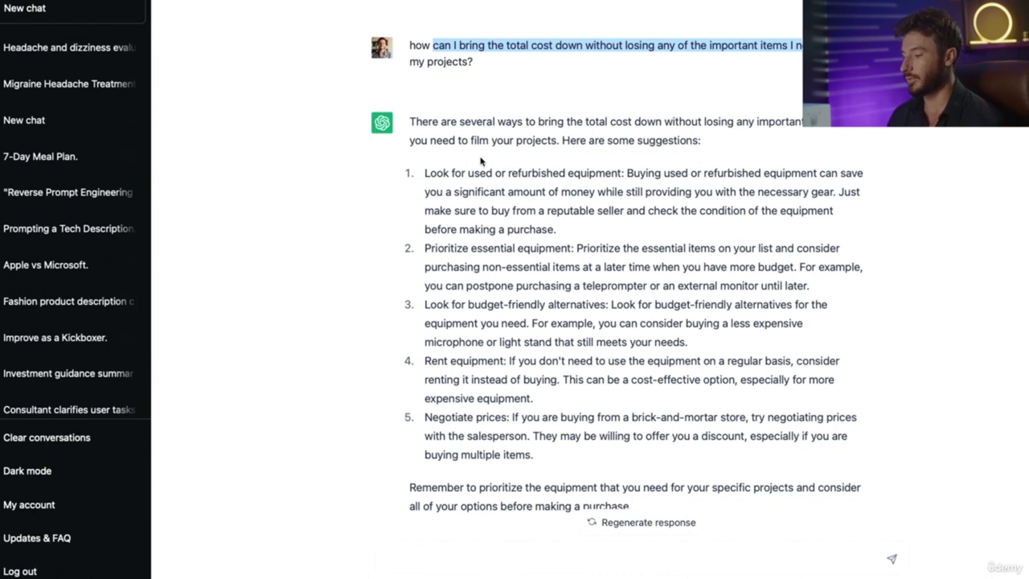
{"action": "scroll", "coordinate": [481, 160], "scroll_direction": "down", "scroll_amount": 1}
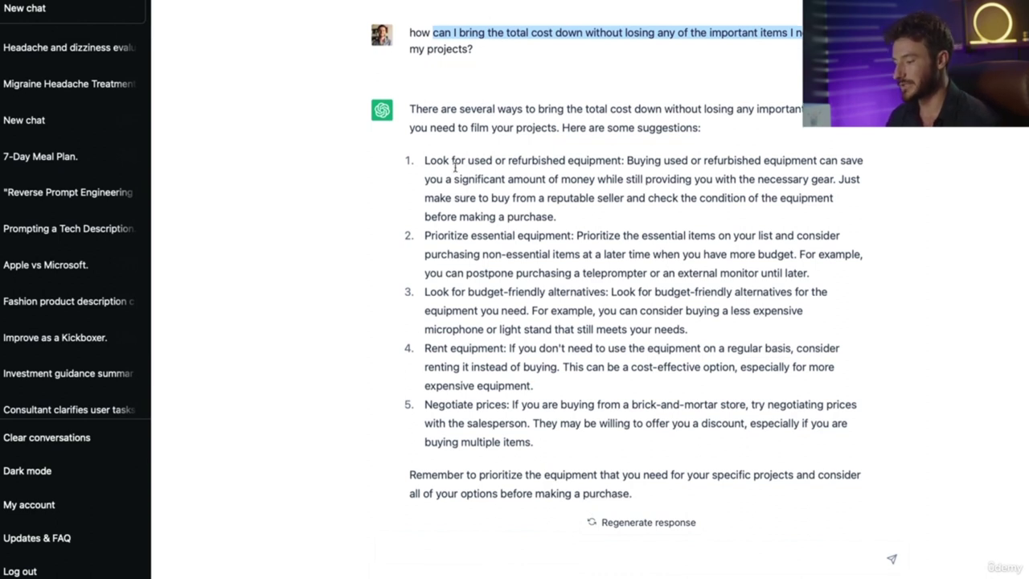
Step: Examine the five cost-saving suggestions, from used or refurbished equipment through negotiating prices, and glance back at the equipment table
{"action": "left_click_drag", "start_coordinate": [424, 160], "coordinate": [574, 235]}
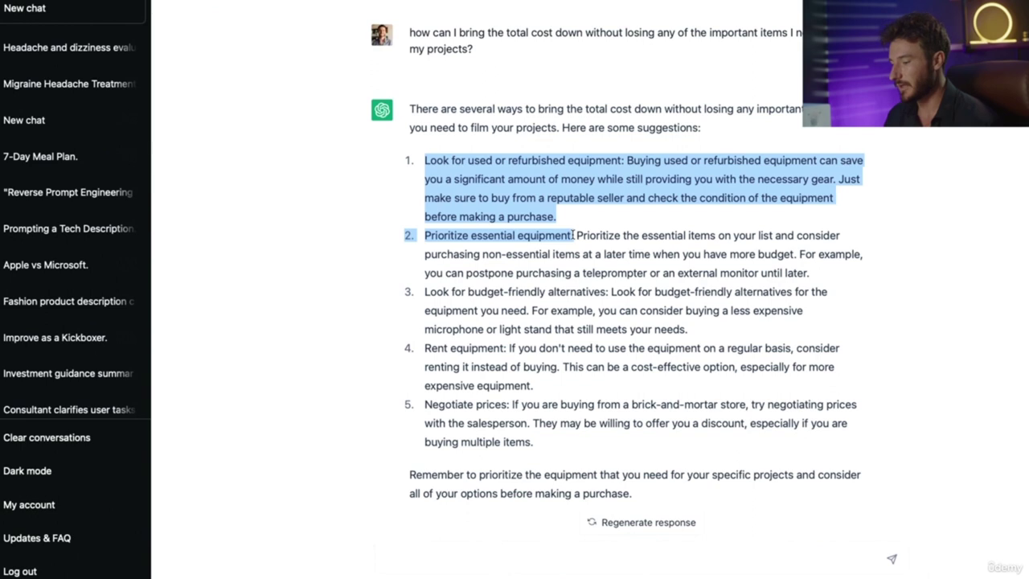
{"action": "scroll", "coordinate": [574, 241], "scroll_direction": "down", "scroll_amount": 1}
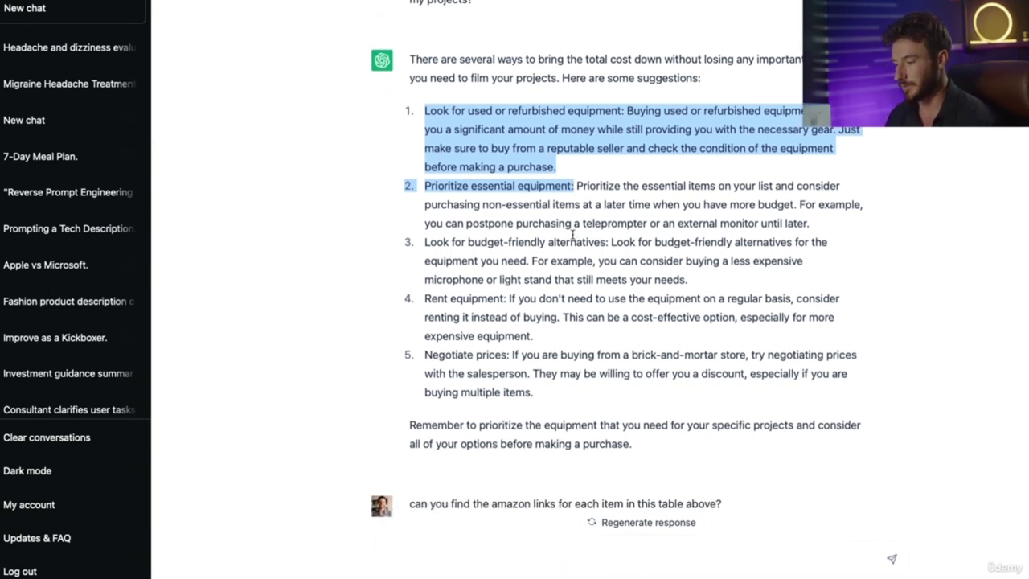
{"action": "left_click_drag", "start_coordinate": [426, 238], "coordinate": [614, 239]}
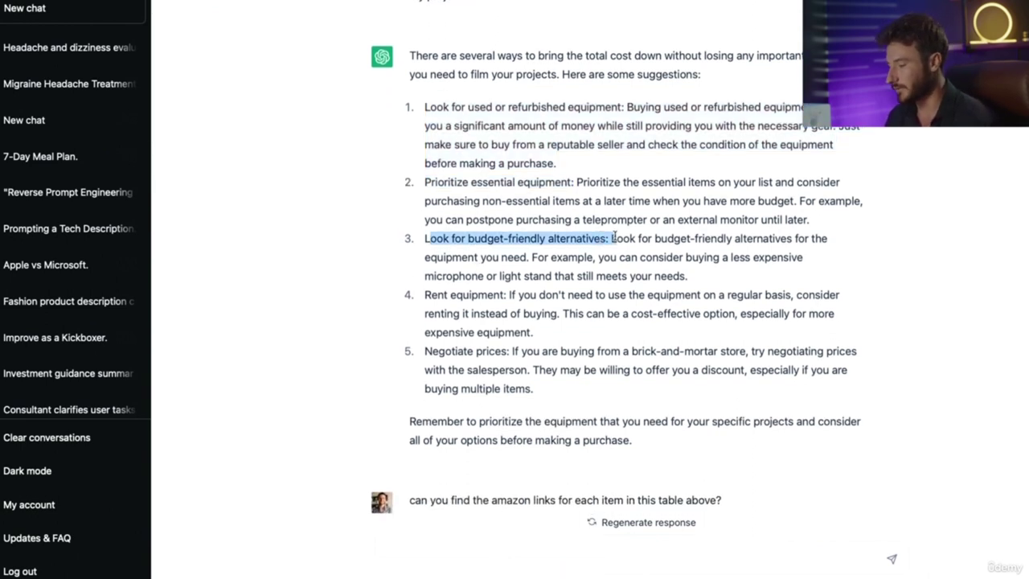
{"action": "scroll", "coordinate": [611, 238], "scroll_direction": "down", "scroll_amount": 1}
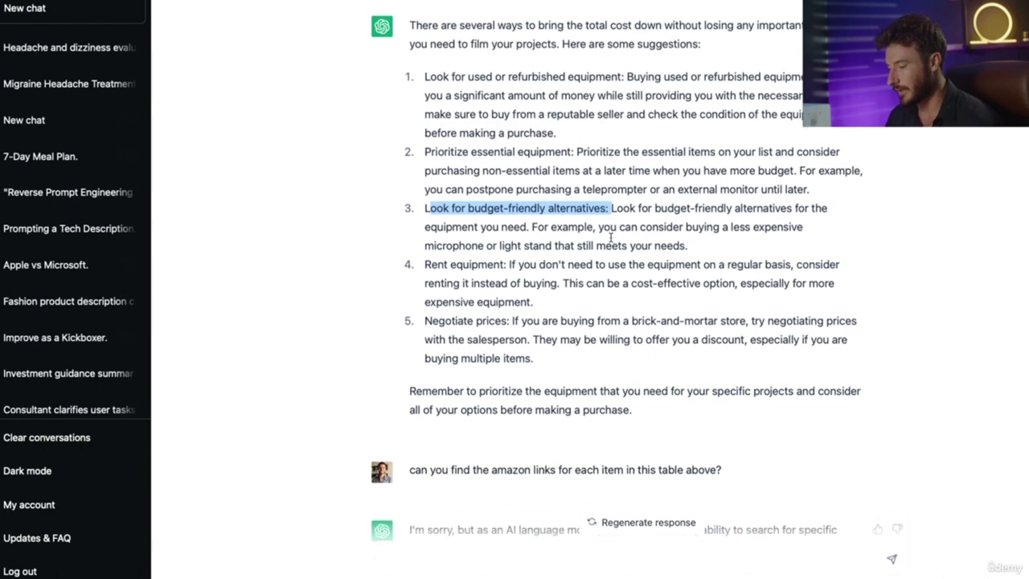
{"action": "left_click_drag", "start_coordinate": [425, 263], "coordinate": [508, 265]}
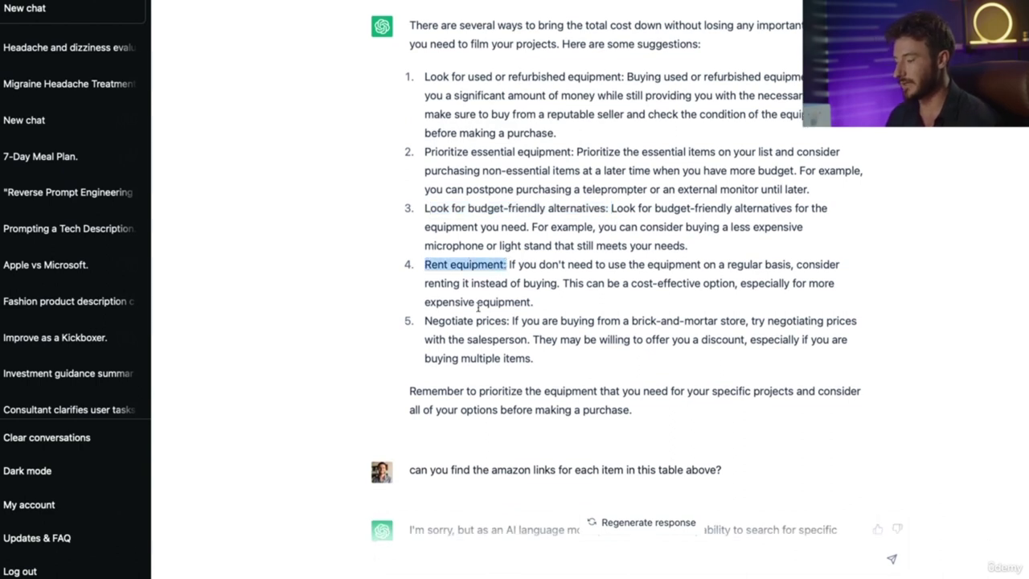
{"action": "left_click_drag", "start_coordinate": [427, 320], "coordinate": [511, 320]}
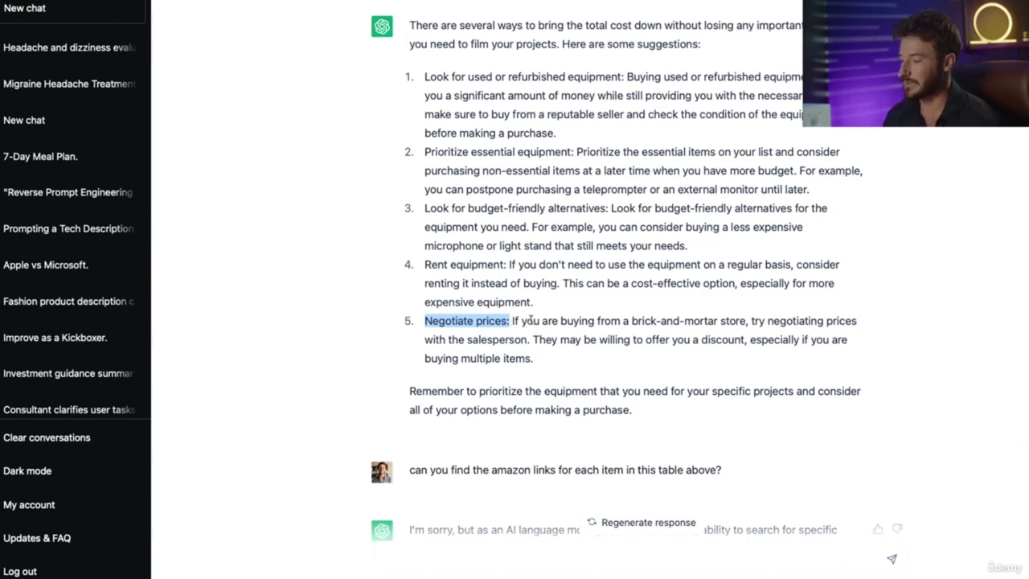
{"action": "scroll", "coordinate": [531, 321], "scroll_direction": "up", "scroll_amount": 6}
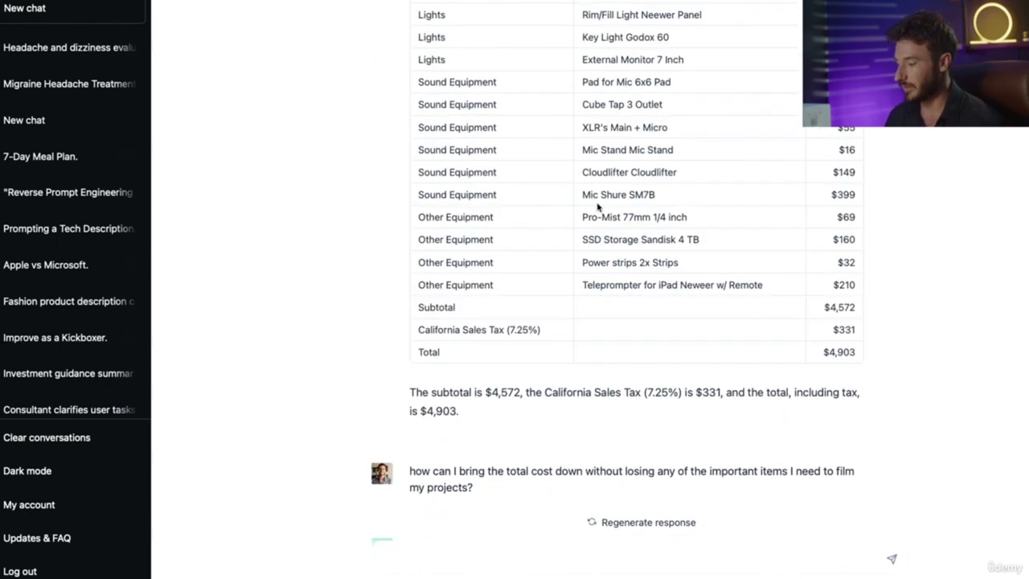
{"action": "scroll", "coordinate": [596, 207], "scroll_direction": "down", "scroll_amount": 2}
{"action": "scroll", "coordinate": [596, 208], "scroll_direction": "down", "scroll_amount": 5}
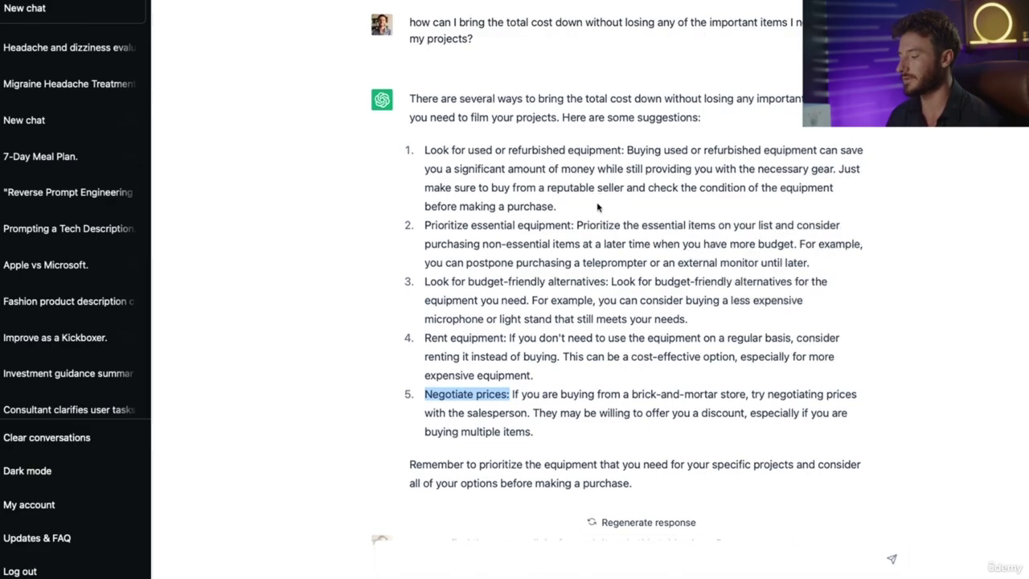
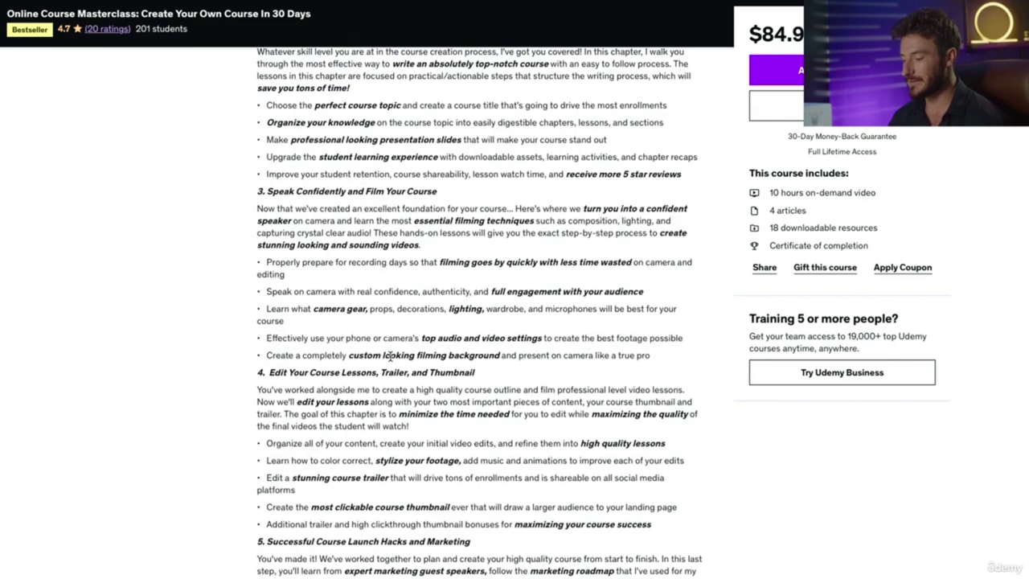
Step: Review the Udemy course description through its goal, success and lifetime access sections, and return to the start of the description
{"action": "scroll", "coordinate": [360, 485], "scroll_direction": "down", "scroll_amount": 1}
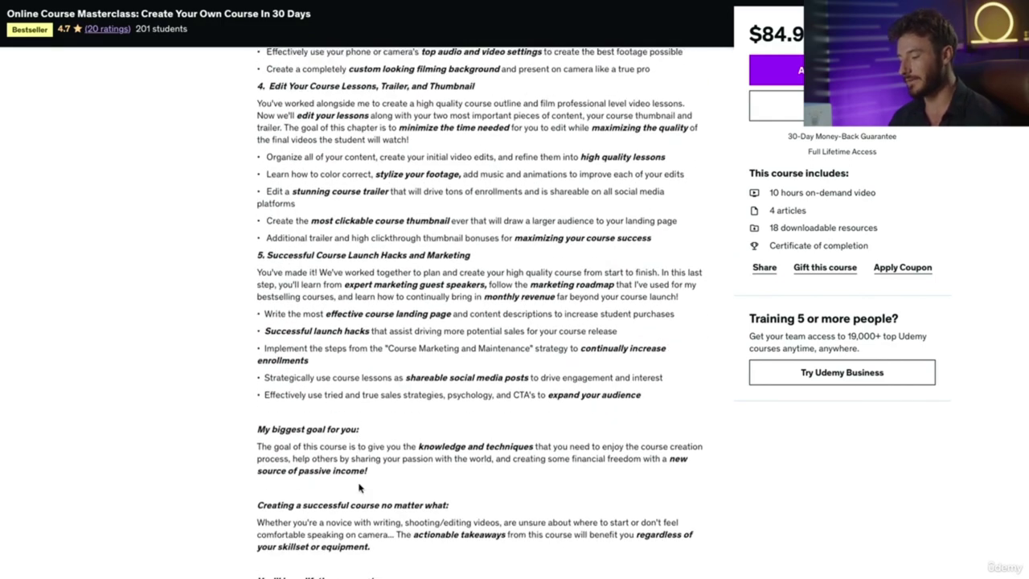
{"action": "left_click_drag", "start_coordinate": [258, 423], "coordinate": [383, 463]}
{"action": "scroll", "coordinate": [383, 461], "scroll_direction": "down", "scroll_amount": 1}
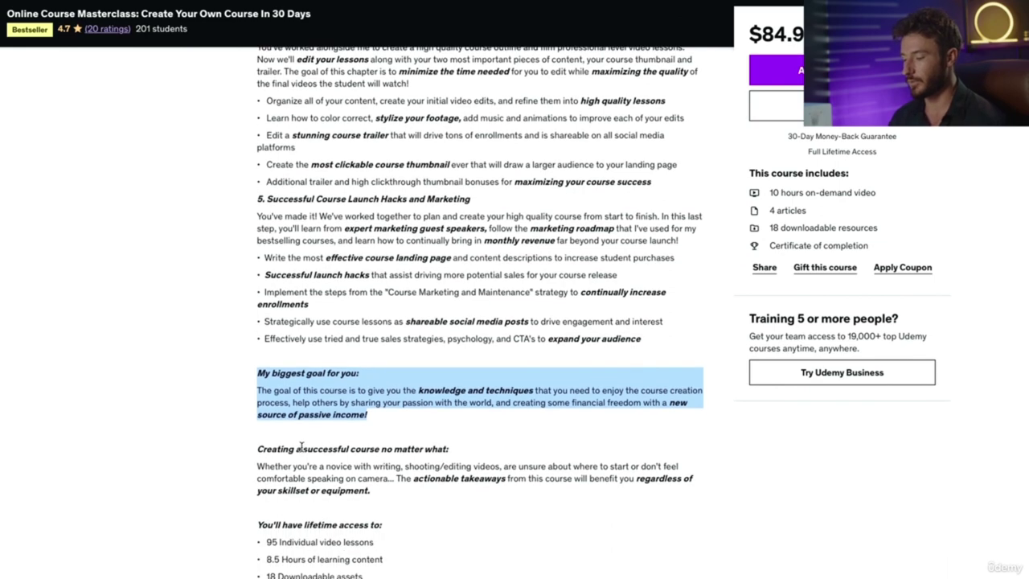
{"action": "left_click_drag", "start_coordinate": [279, 449], "coordinate": [464, 465]}
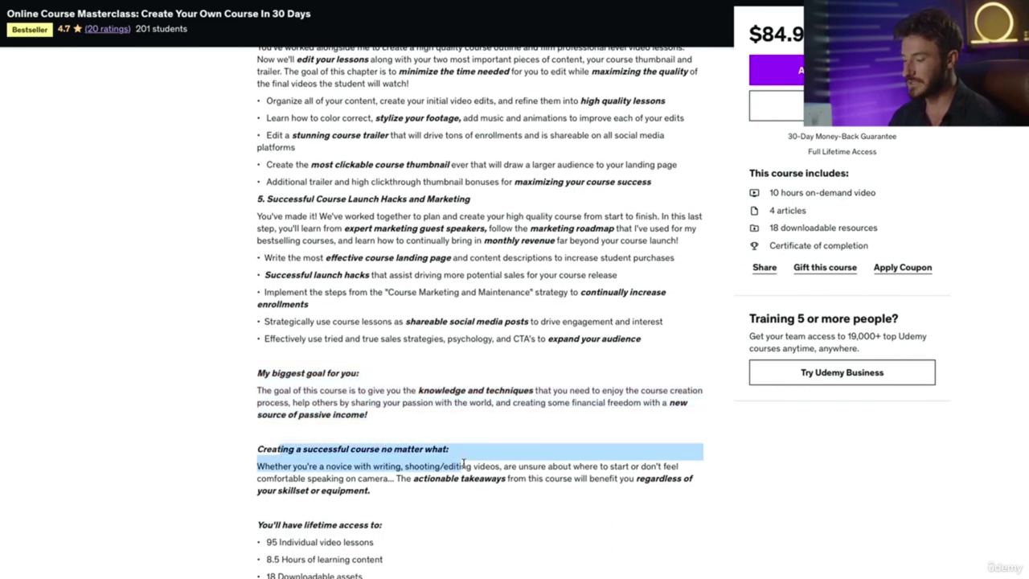
{"action": "scroll", "coordinate": [464, 465], "scroll_direction": "down", "scroll_amount": 3}
{"action": "left_click", "coordinate": [313, 363]}
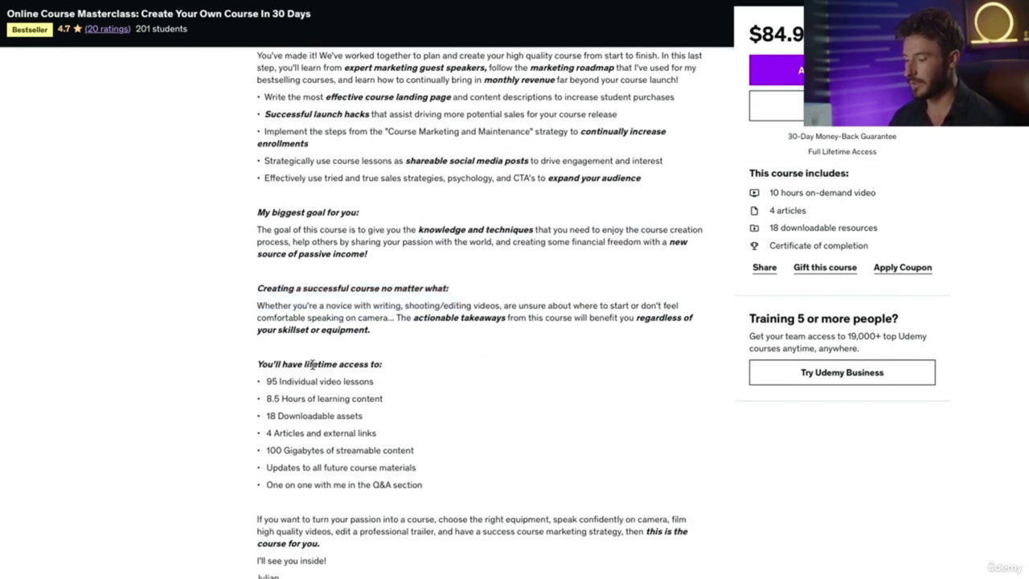
{"action": "left_click_drag", "start_coordinate": [313, 363], "coordinate": [439, 483]}
{"action": "scroll", "coordinate": [439, 485], "scroll_direction": "down", "scroll_amount": 1}
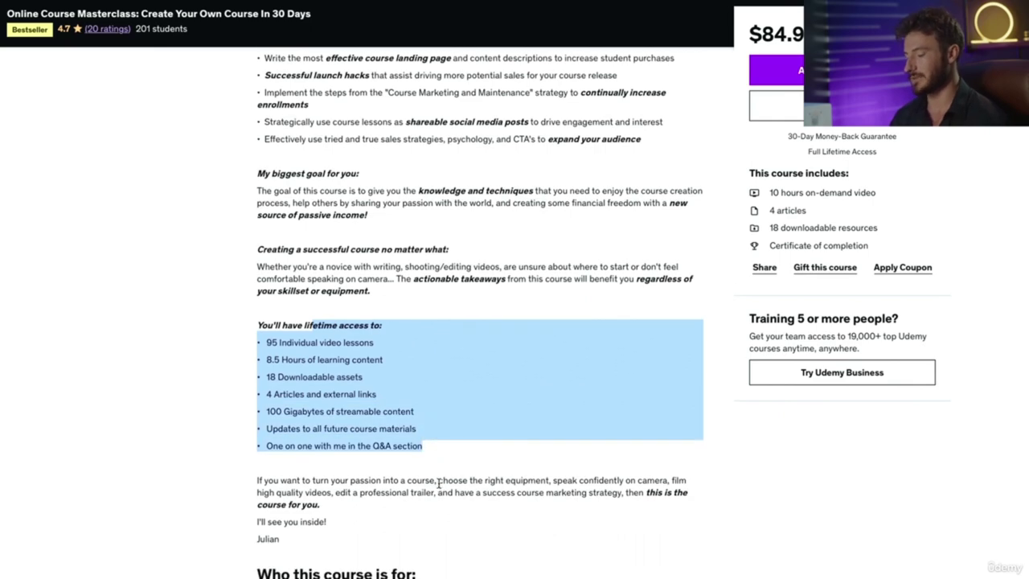
{"action": "scroll", "coordinate": [439, 483], "scroll_direction": "up", "scroll_amount": 2}
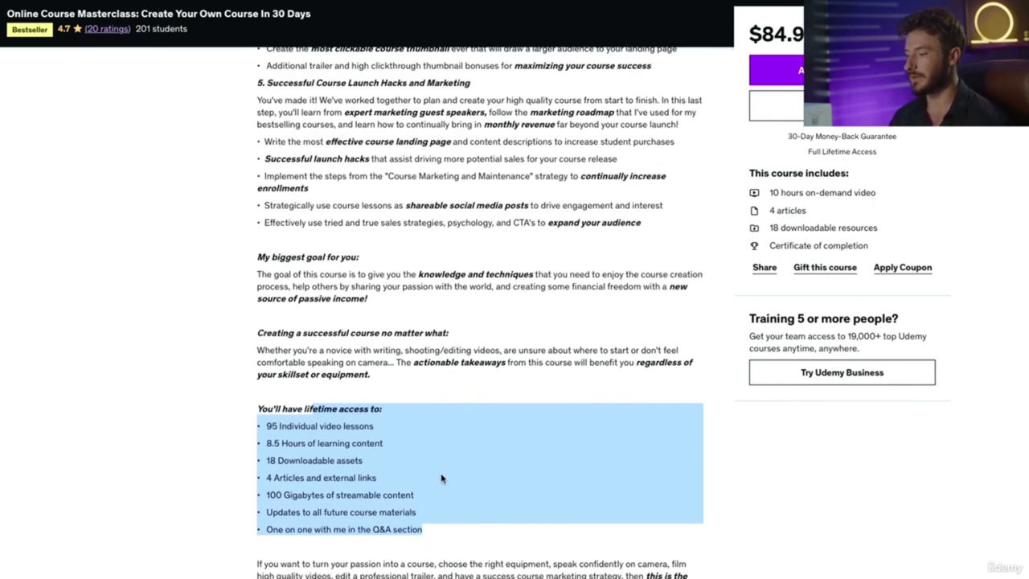
{"action": "scroll", "coordinate": [442, 462], "scroll_direction": "up", "scroll_amount": 5}
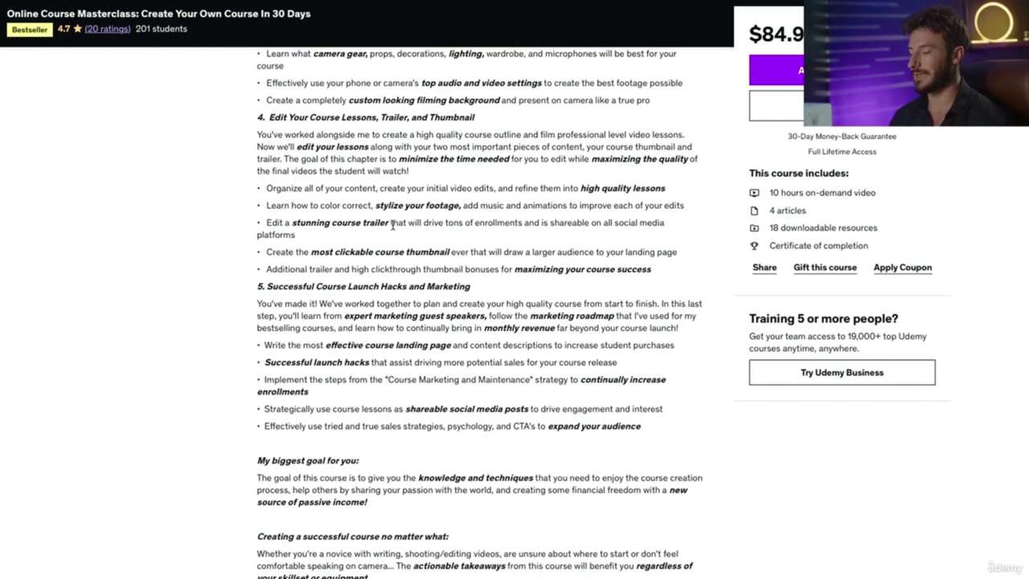
{"action": "scroll", "coordinate": [394, 225], "scroll_direction": "up", "scroll_amount": 15}
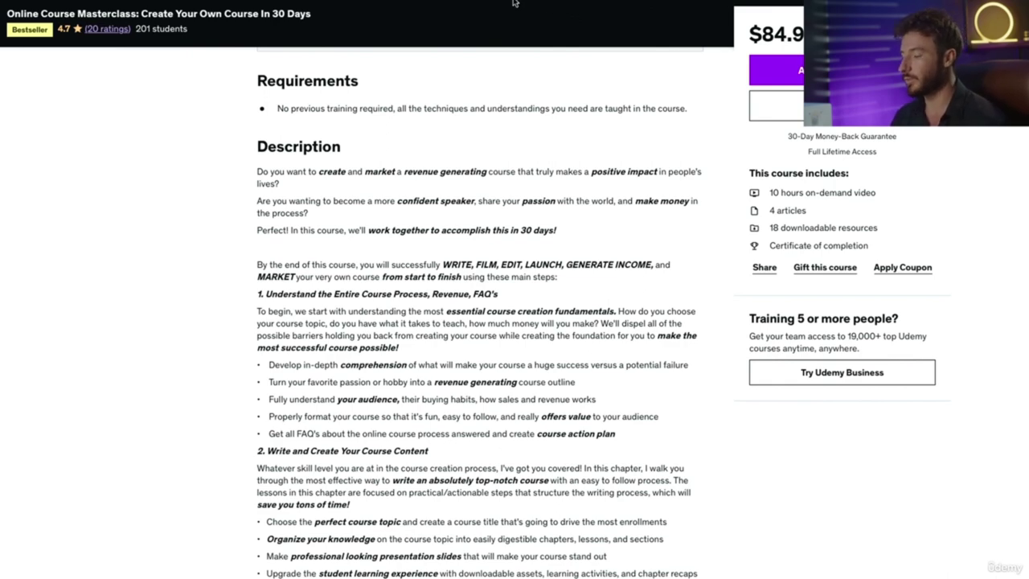
Step: Switch to ChatGPT and read the prompt about using a past course description as a framework, along with its reply
{"action": "left_click", "coordinate": [341, 2]}
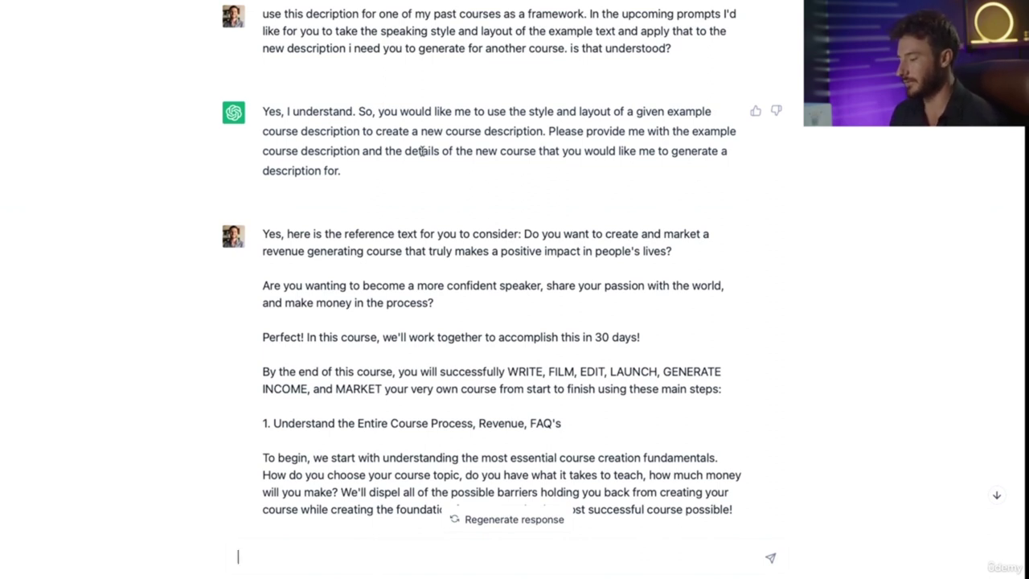
{"action": "left_click_drag", "start_coordinate": [295, 14], "coordinate": [624, 34]}
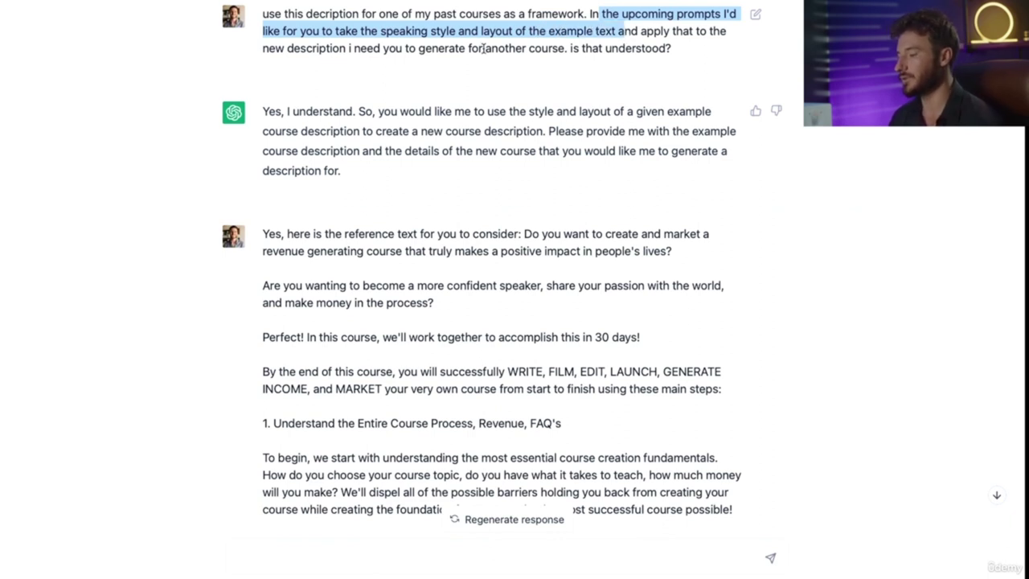
{"action": "left_click_drag", "start_coordinate": [355, 49], "coordinate": [632, 47]}
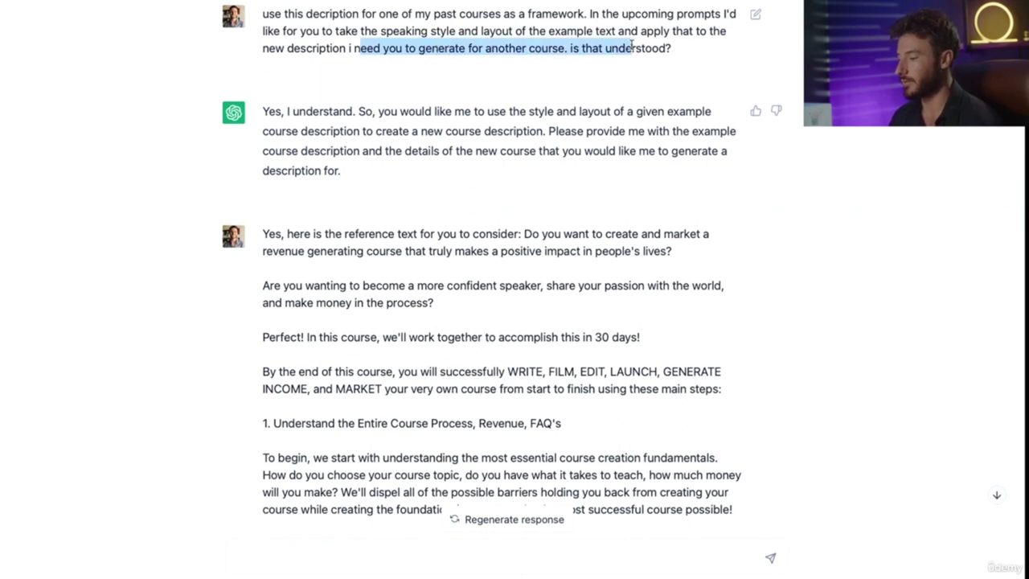
{"action": "left_click_drag", "start_coordinate": [293, 112], "coordinate": [487, 107]}
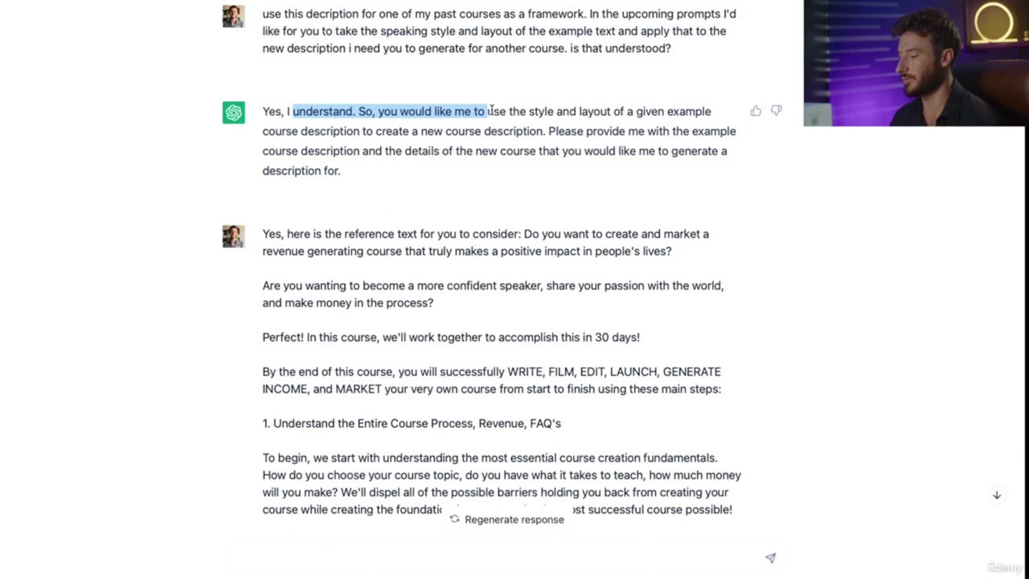
{"action": "left_click_drag", "start_coordinate": [545, 111], "coordinate": [567, 129]}
{"action": "scroll", "coordinate": [555, 88], "scroll_direction": "down", "scroll_amount": 2}
{"action": "left_click_drag", "start_coordinate": [546, 54], "coordinate": [597, 53]}
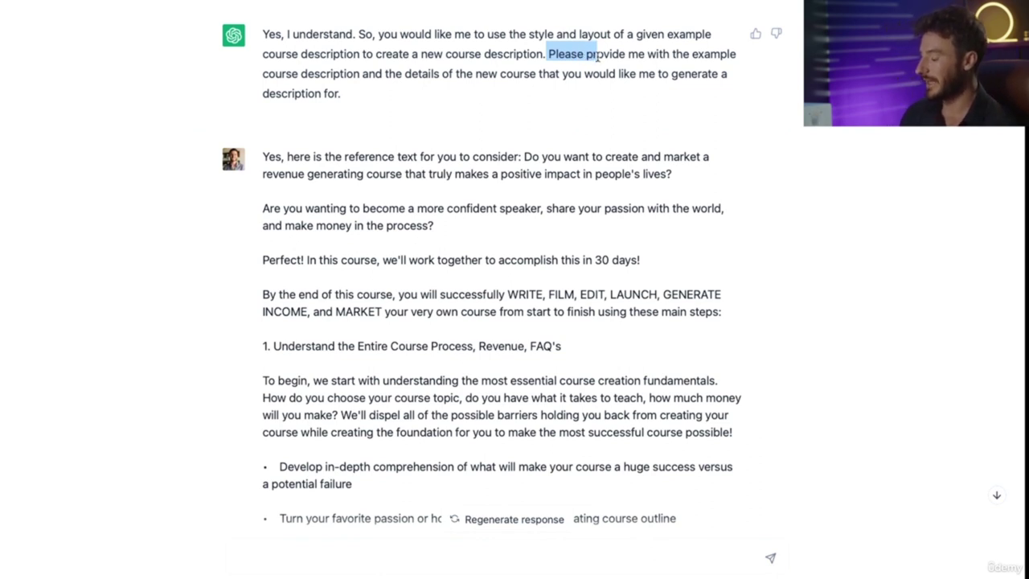
Step: Read the request for an example description and skim the pasted reference text, comparing it with the original description on Udemy
{"action": "left_click_drag", "start_coordinate": [597, 55], "coordinate": [600, 81]}
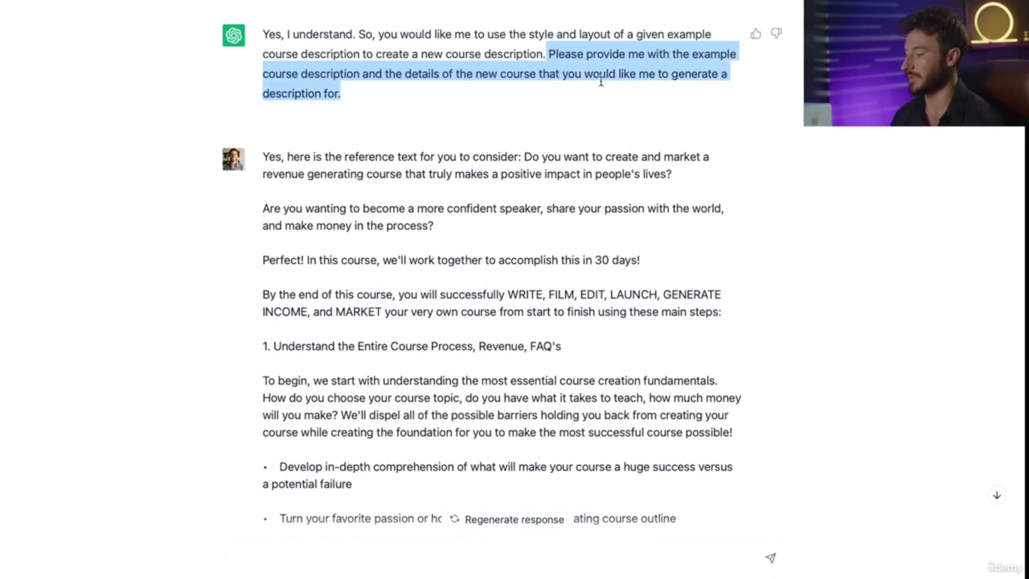
{"action": "scroll", "coordinate": [326, 128], "scroll_direction": "down", "scroll_amount": 1}
{"action": "left_click", "coordinate": [302, 112]}
{"action": "left_click_drag", "start_coordinate": [296, 114], "coordinate": [525, 110]}
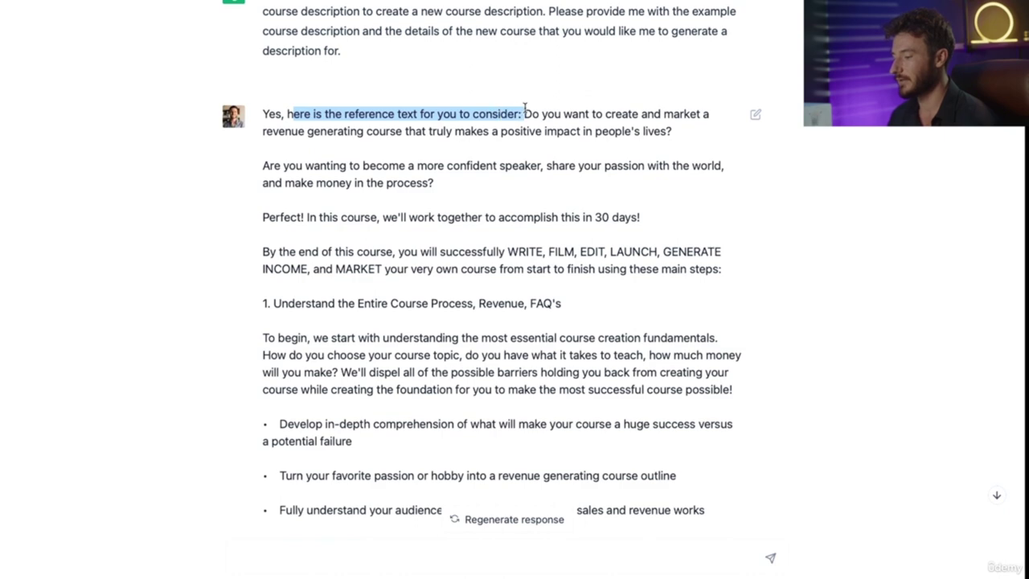
{"action": "left_click_drag", "start_coordinate": [527, 113], "coordinate": [579, 180]}
{"action": "scroll", "coordinate": [572, 161], "scroll_direction": "down", "scroll_amount": 7}
{"action": "scroll", "coordinate": [579, 180], "scroll_direction": "down", "scroll_amount": 6}
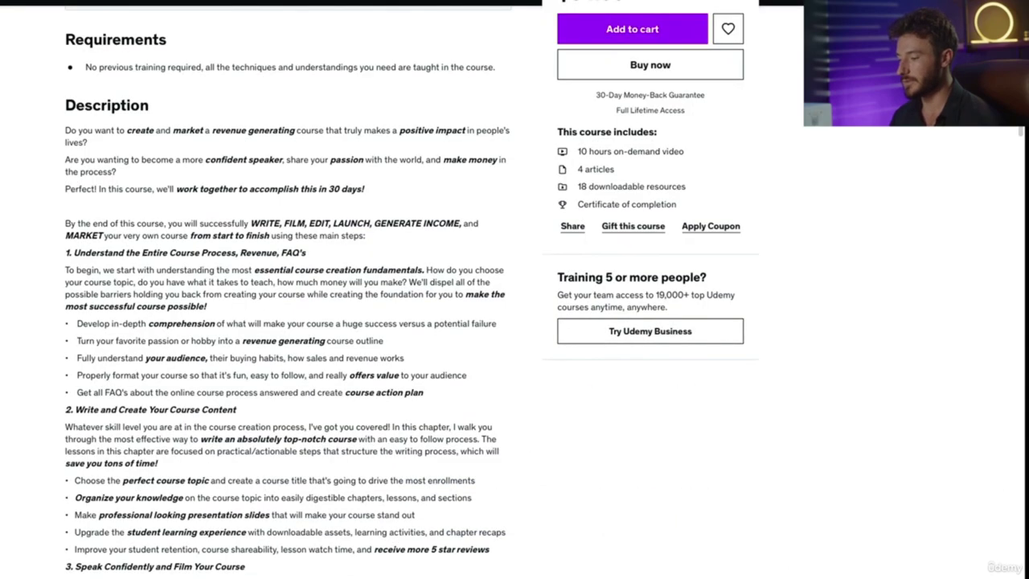
{"action": "scroll", "coordinate": [359, 157], "scroll_direction": "down", "scroll_amount": 2}
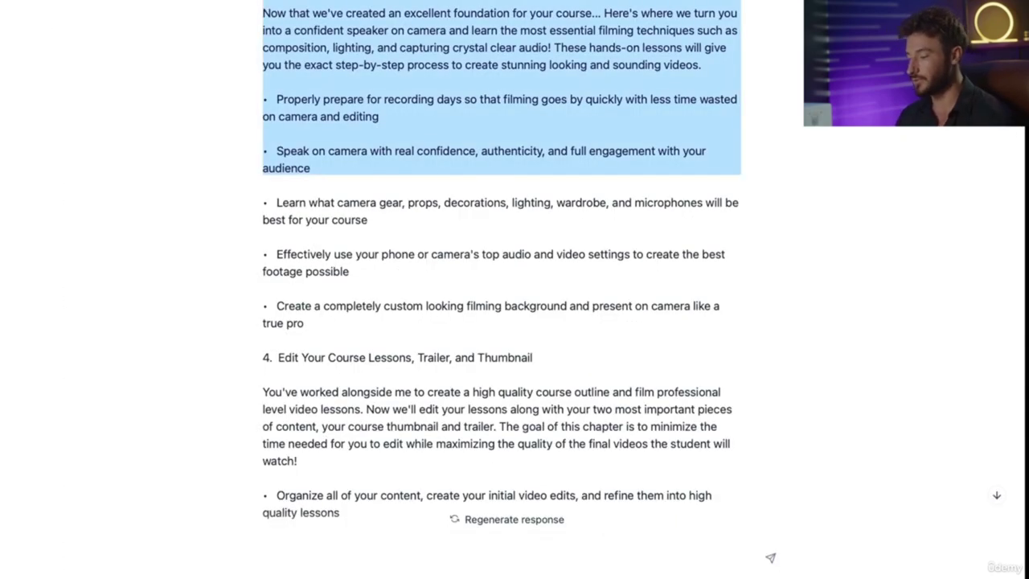
{"action": "scroll", "coordinate": [420, 115], "scroll_direction": "down", "scroll_amount": 15}
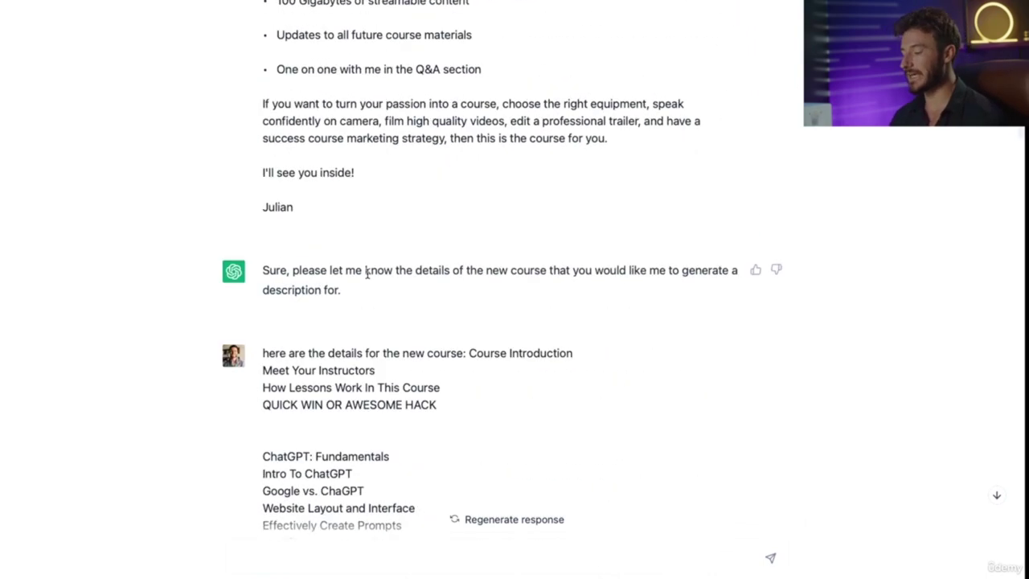
Step: Read ChatGPT's request for the new course details and the opening line of the message that supplies them
{"action": "left_click_drag", "start_coordinate": [294, 271], "coordinate": [715, 282]}
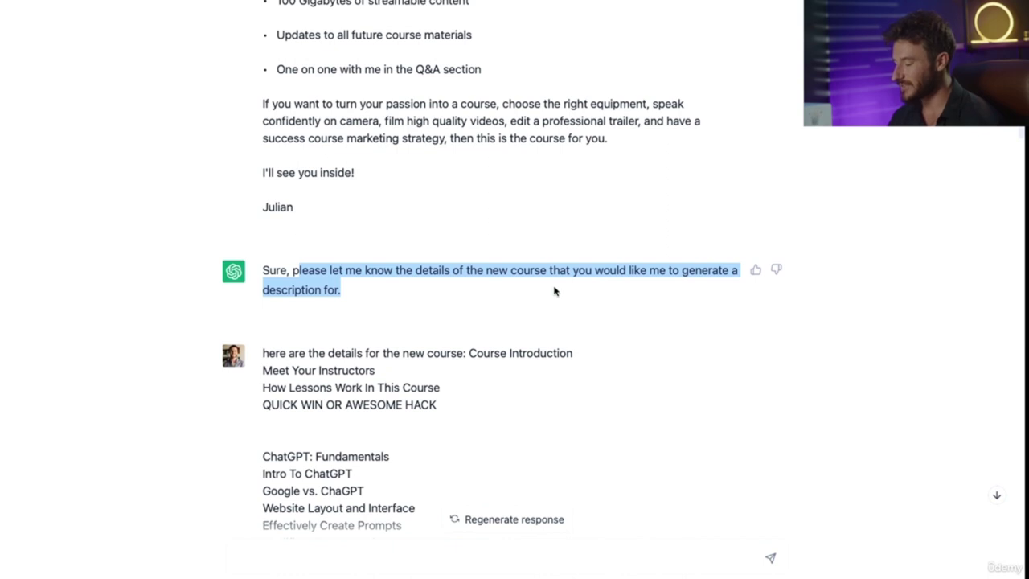
{"action": "scroll", "coordinate": [554, 291], "scroll_direction": "down", "scroll_amount": 2}
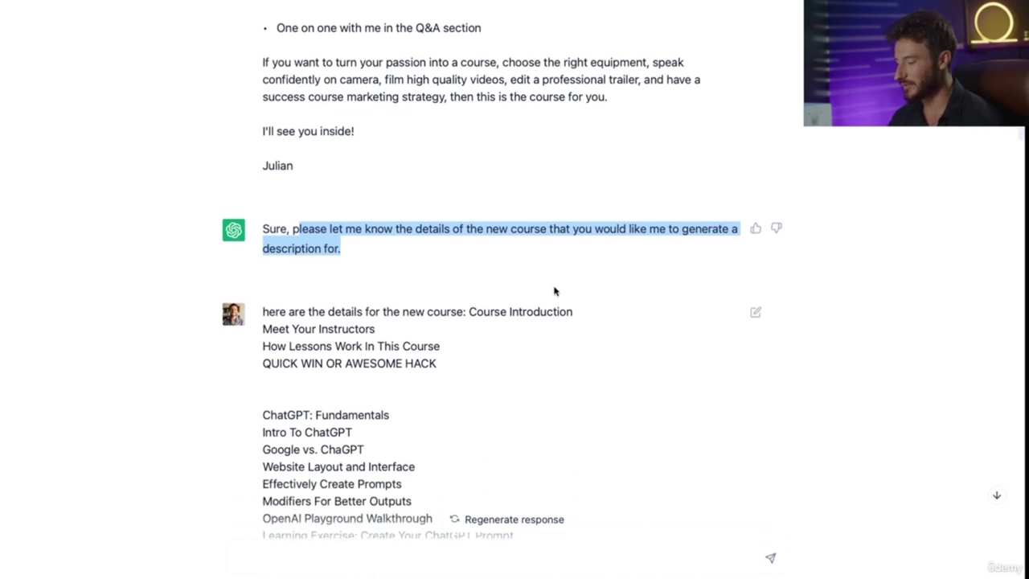
{"action": "scroll", "coordinate": [554, 291], "scroll_direction": "down", "scroll_amount": 2}
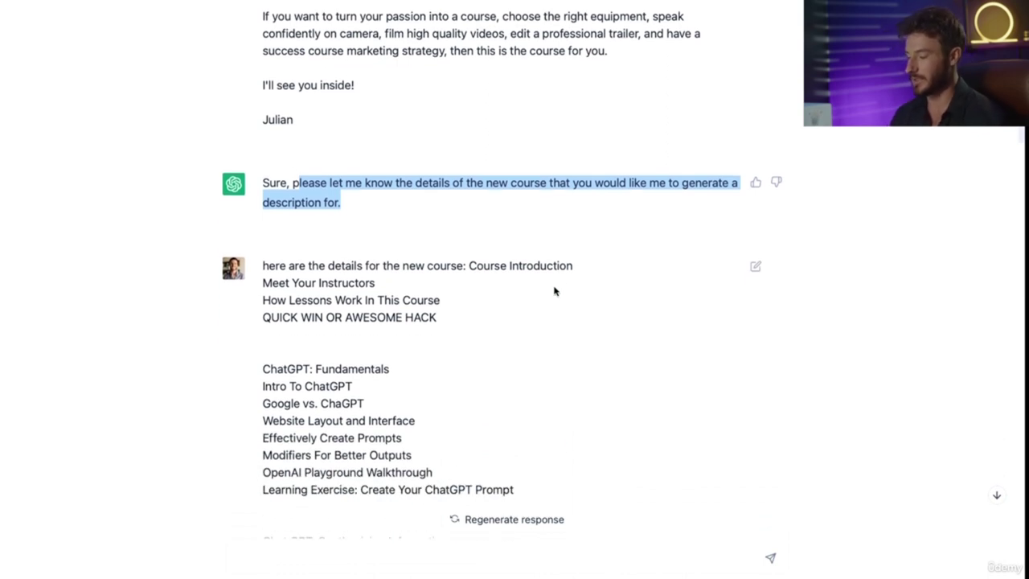
{"action": "scroll", "coordinate": [501, 250], "scroll_direction": "down", "scroll_amount": 5}
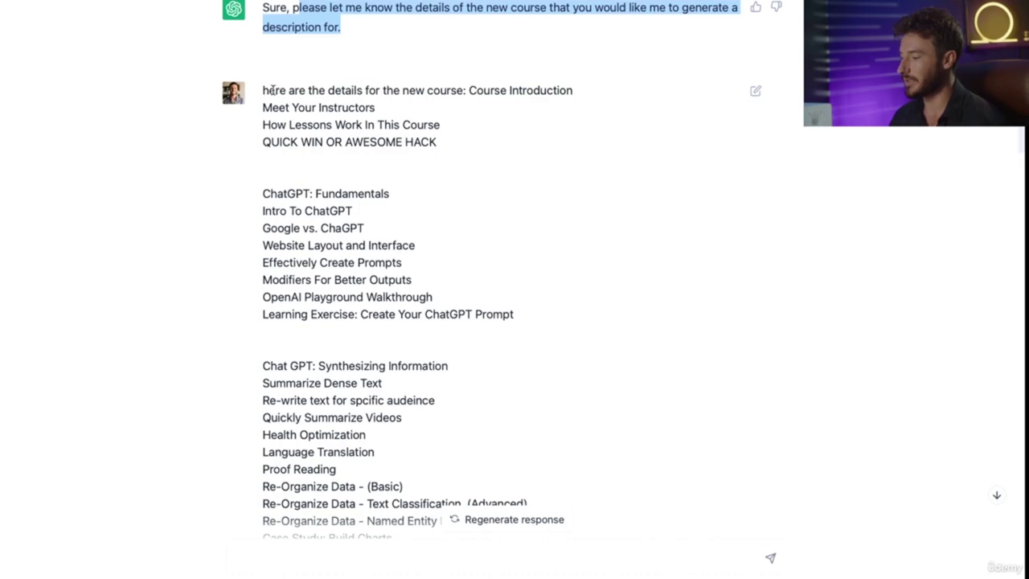
{"action": "left_click_drag", "start_coordinate": [273, 90], "coordinate": [399, 90]}
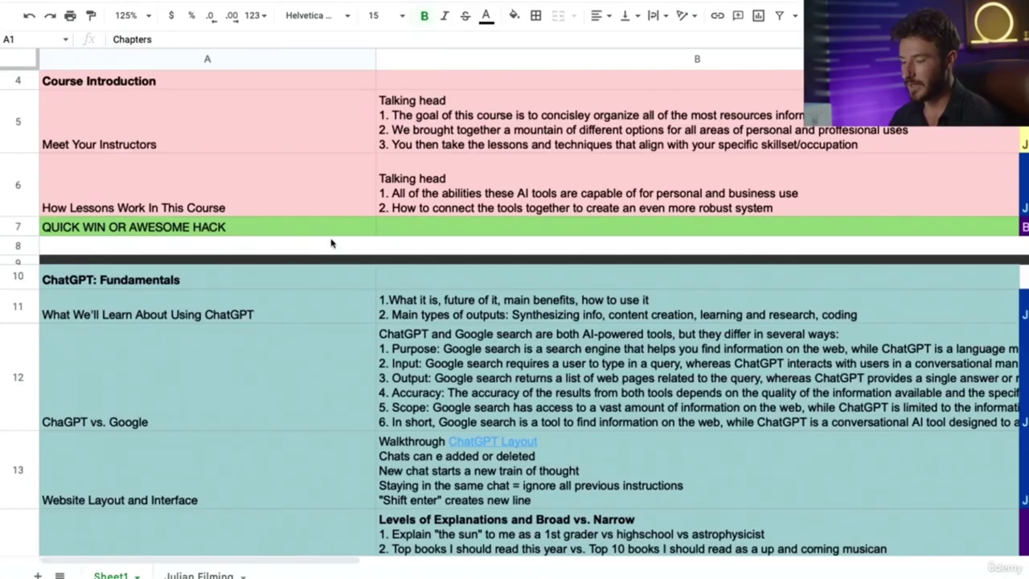
Step: Switch to the course outline spreadsheet and examine its chapters from ChatGPT: Fundamentals through Synthesizing Information
{"action": "scroll", "coordinate": [330, 243], "scroll_direction": "down", "scroll_amount": 3}
{"action": "left_click_drag", "start_coordinate": [228, 128], "coordinate": [195, 411]}
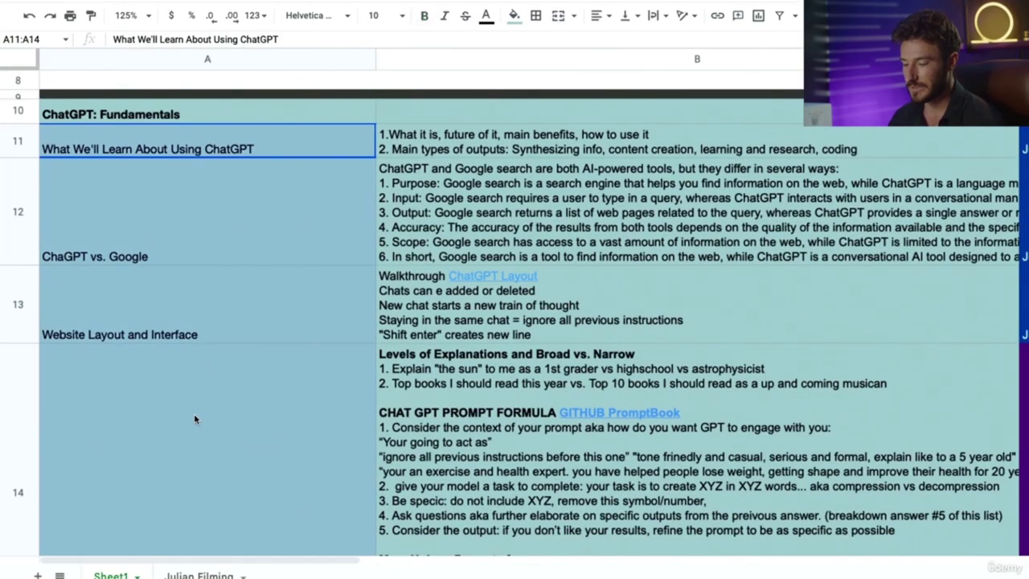
{"action": "scroll", "coordinate": [194, 413], "scroll_direction": "down", "scroll_amount": 10}
{"action": "left_click", "coordinate": [225, 228]}
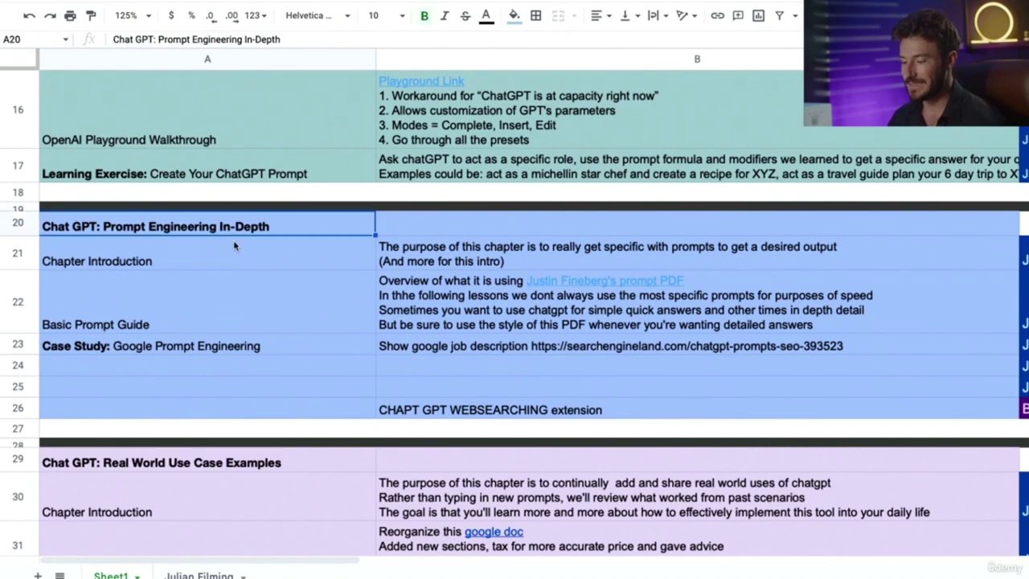
{"action": "scroll", "coordinate": [225, 241], "scroll_direction": "down", "scroll_amount": 5}
{"action": "left_click_drag", "start_coordinate": [220, 230], "coordinate": [206, 429]}
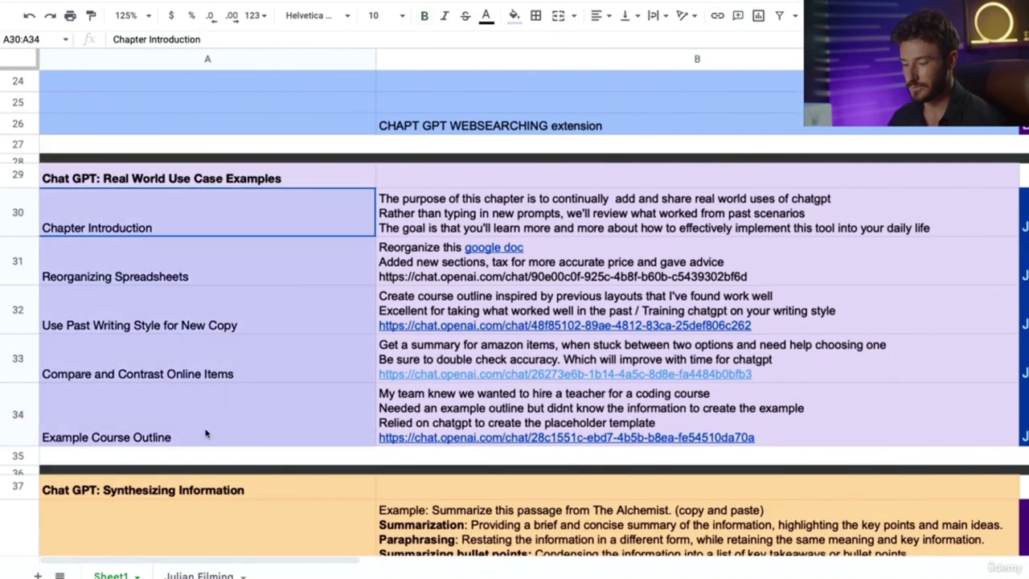
{"action": "scroll", "coordinate": [207, 430], "scroll_direction": "down", "scroll_amount": 5}
{"action": "left_click_drag", "start_coordinate": [557, 271], "coordinate": [611, 435]}
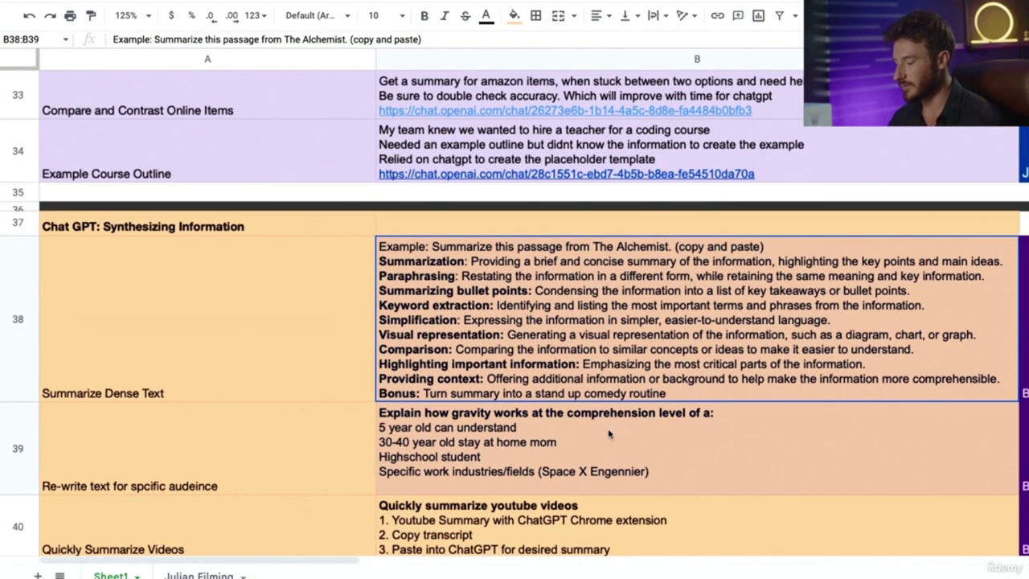
{"action": "scroll", "coordinate": [609, 435], "scroll_direction": "down", "scroll_amount": 5}
{"action": "left_click_drag", "start_coordinate": [515, 194], "coordinate": [544, 365]}
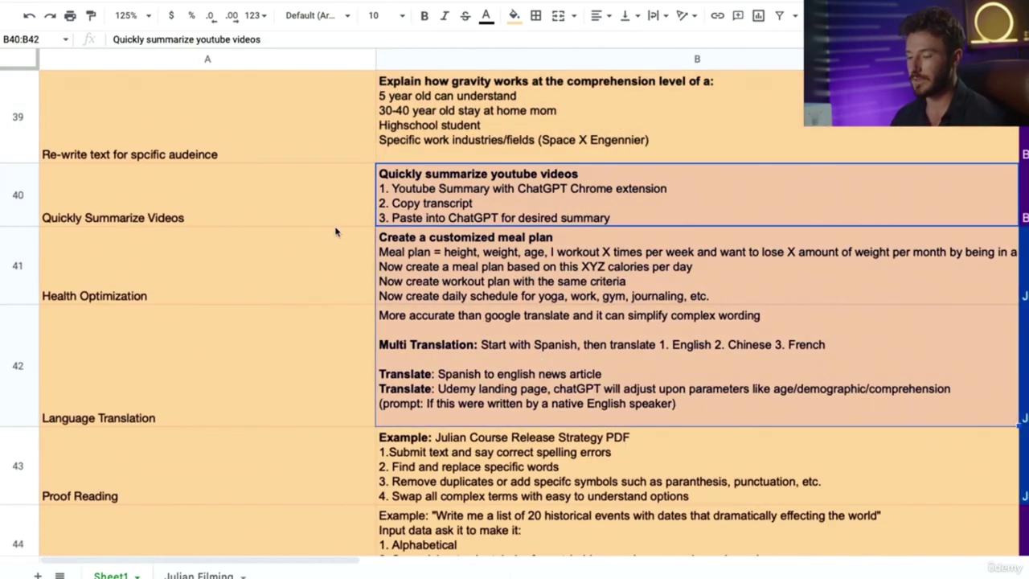
Step: Return to ChatGPT and review the pasted new course outline from the introduction through the For Programmers section
{"action": "scroll", "coordinate": [292, 143], "scroll_direction": "down", "scroll_amount": 3}
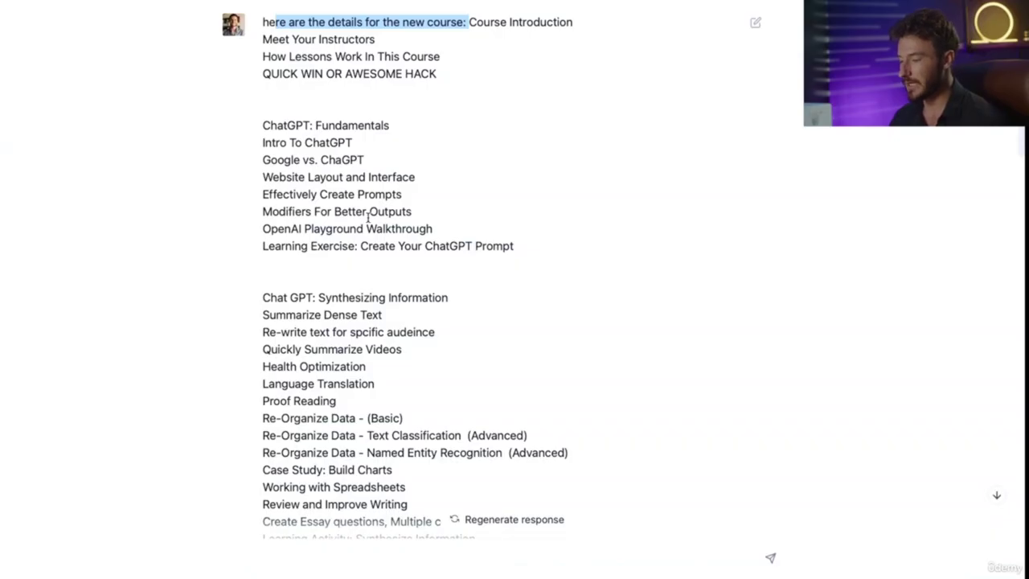
{"action": "scroll", "coordinate": [271, 98], "scroll_direction": "down", "scroll_amount": 1}
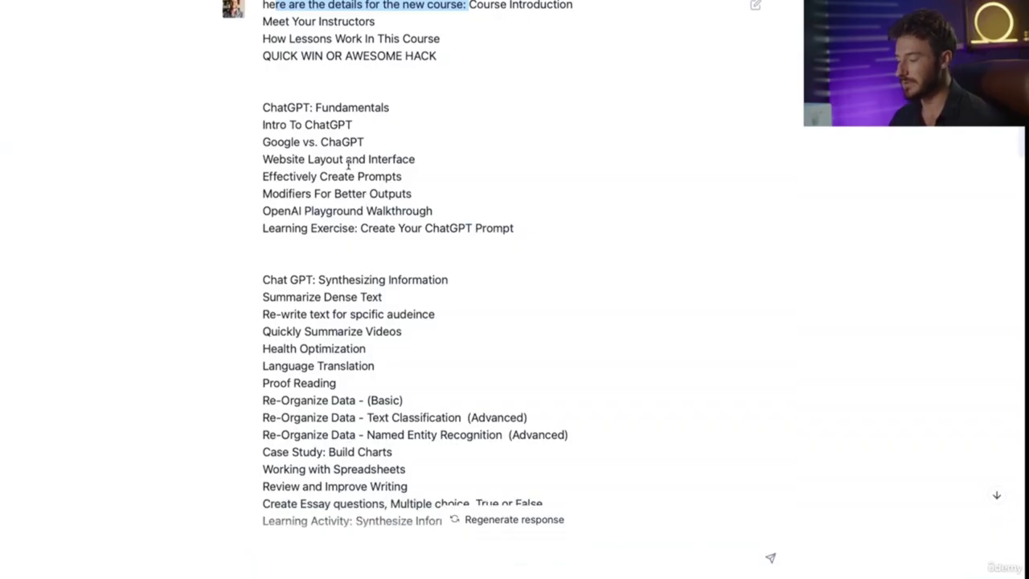
{"action": "left_click_drag", "start_coordinate": [262, 101], "coordinate": [496, 248]}
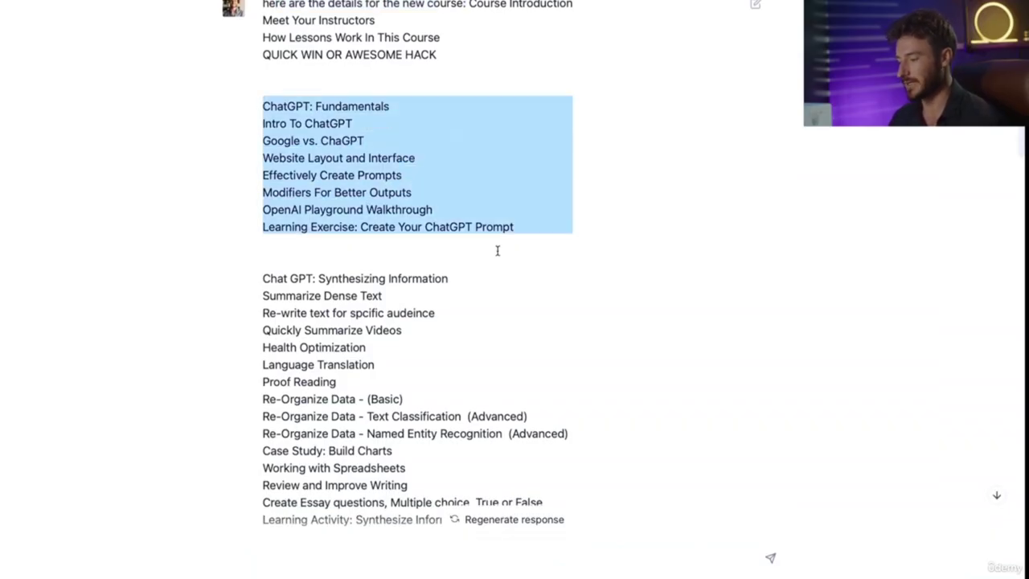
{"action": "scroll", "coordinate": [499, 251], "scroll_direction": "down", "scroll_amount": 2}
{"action": "scroll", "coordinate": [500, 251], "scroll_direction": "down", "scroll_amount": 5}
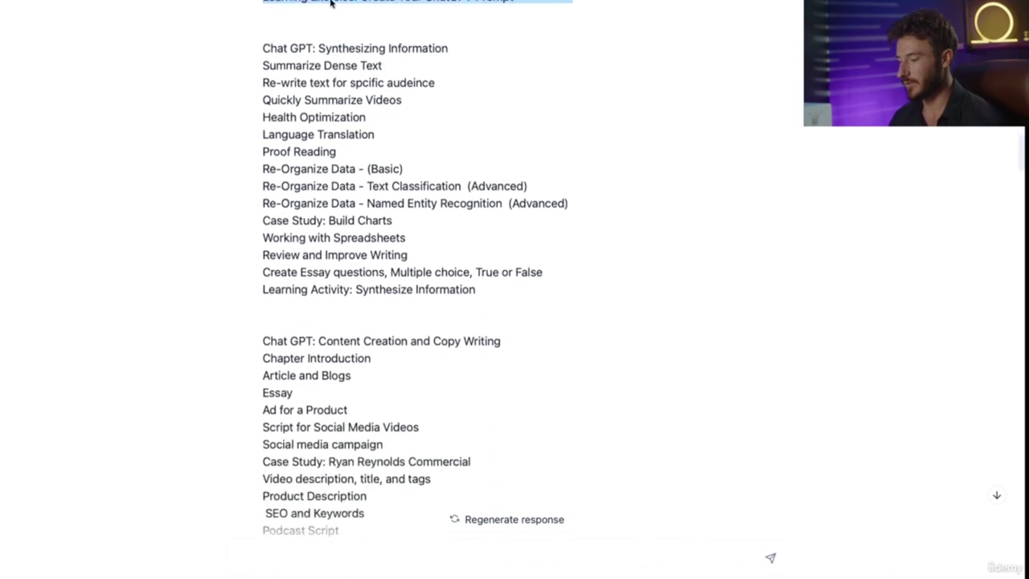
{"action": "left_click_drag", "start_coordinate": [262, 49], "coordinate": [436, 132]}
{"action": "scroll", "coordinate": [435, 131], "scroll_direction": "down", "scroll_amount": 10}
{"action": "scroll", "coordinate": [435, 132], "scroll_direction": "down", "scroll_amount": 13}
{"action": "scroll", "coordinate": [338, 191], "scroll_direction": "down", "scroll_amount": 11}
{"action": "left_click_drag", "start_coordinate": [302, 276], "coordinate": [283, 275]}
{"action": "scroll", "coordinate": [359, 282], "scroll_direction": "down", "scroll_amount": 9}
{"action": "scroll", "coordinate": [359, 282], "scroll_direction": "down", "scroll_amount": 6}
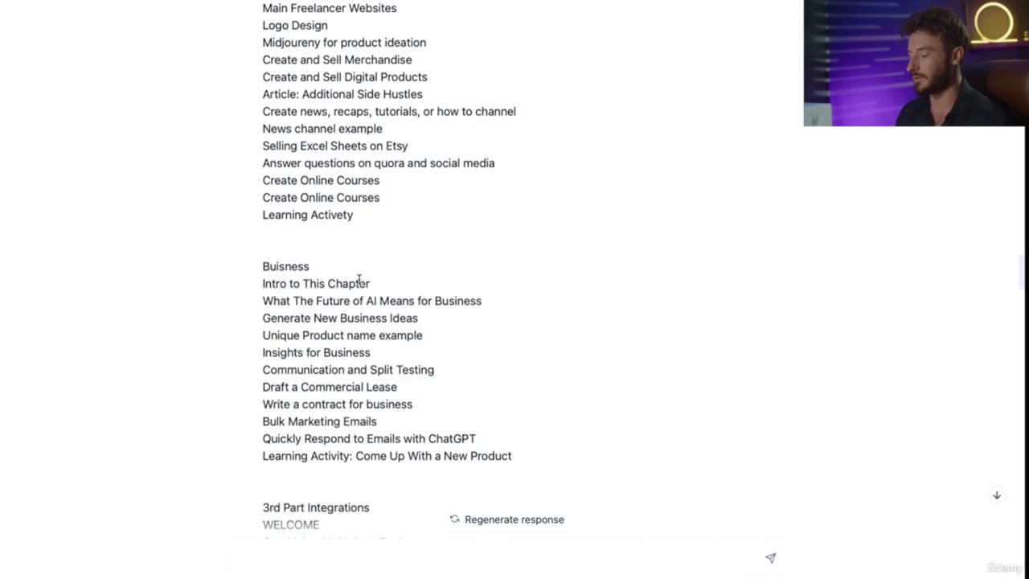
{"action": "scroll", "coordinate": [358, 279], "scroll_direction": "down", "scroll_amount": 20}
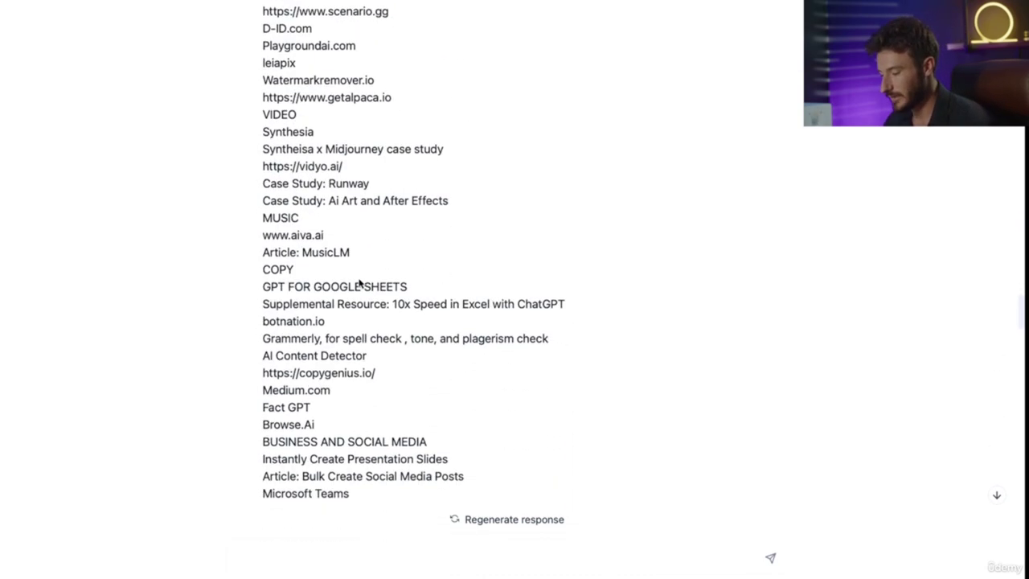
{"action": "scroll", "coordinate": [359, 279], "scroll_direction": "down", "scroll_amount": 4}
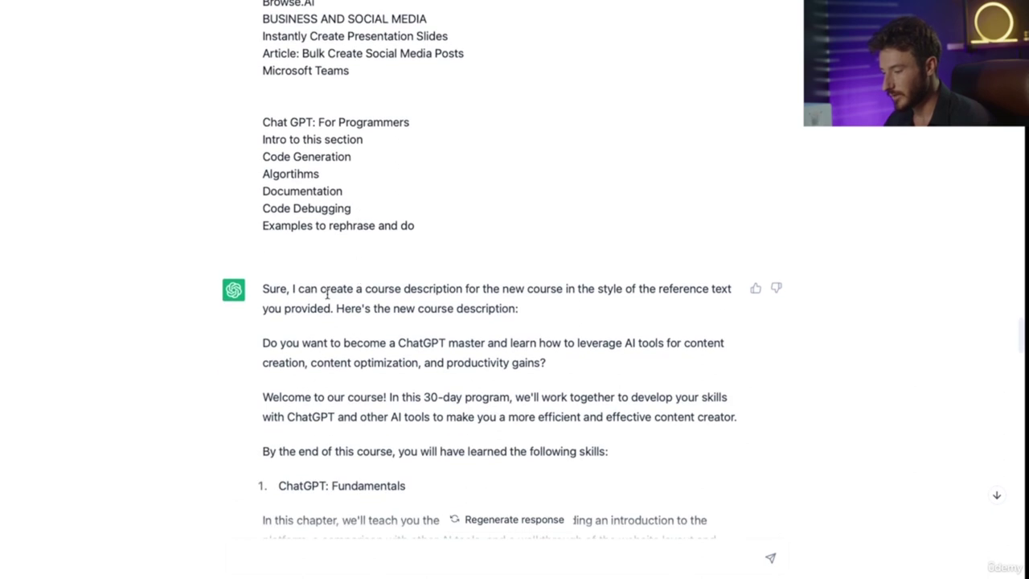
Step: Read the opening of the generated course description, including the ChatGPT master question and the 30-day program welcome
{"action": "left_click_drag", "start_coordinate": [293, 291], "coordinate": [642, 305]}
{"action": "scroll", "coordinate": [642, 306], "scroll_direction": "down", "scroll_amount": 4}
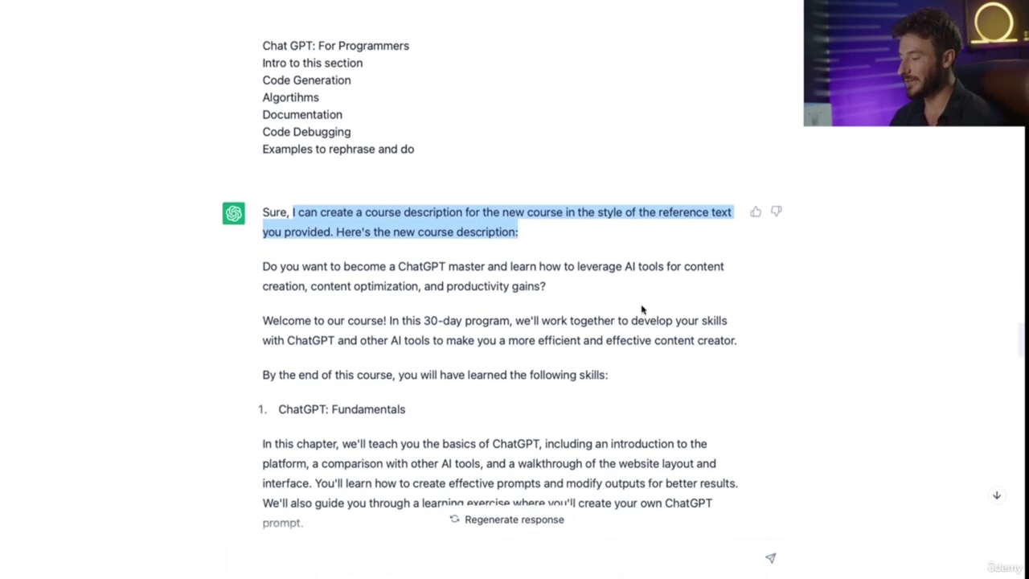
{"action": "left_click_drag", "start_coordinate": [281, 182], "coordinate": [560, 207]}
{"action": "scroll", "coordinate": [562, 208], "scroll_direction": "down", "scroll_amount": 1}
{"action": "left_click_drag", "start_coordinate": [263, 184], "coordinate": [513, 185]}
{"action": "scroll", "coordinate": [515, 191], "scroll_direction": "down", "scroll_amount": 2}
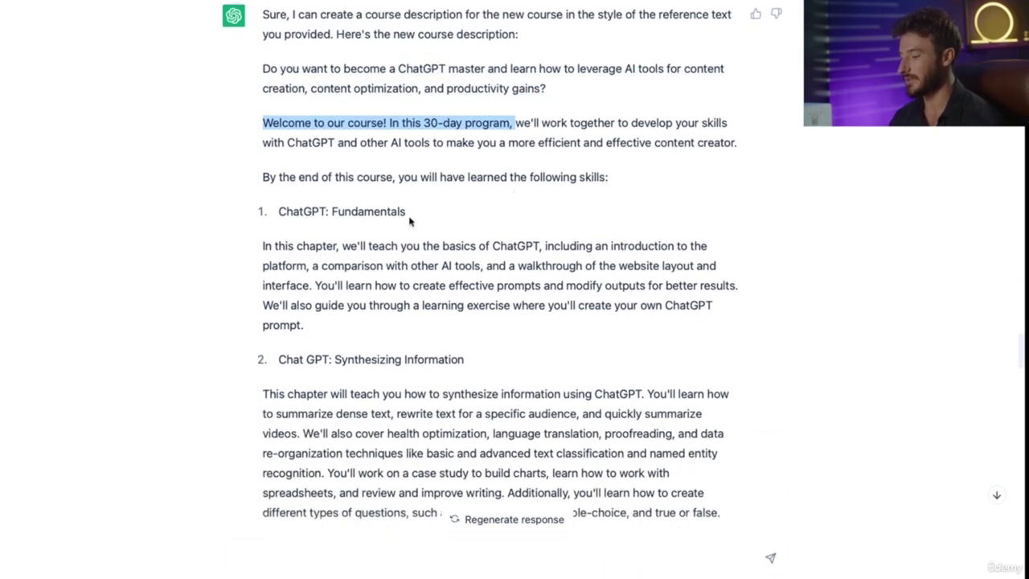
Step: Read the generated ChatGPT: Fundamentals chapter description and view the Synthesizing Information and Content Creation and Copy Writing chapters
{"action": "left_click_drag", "start_coordinate": [279, 211], "coordinate": [409, 221]}
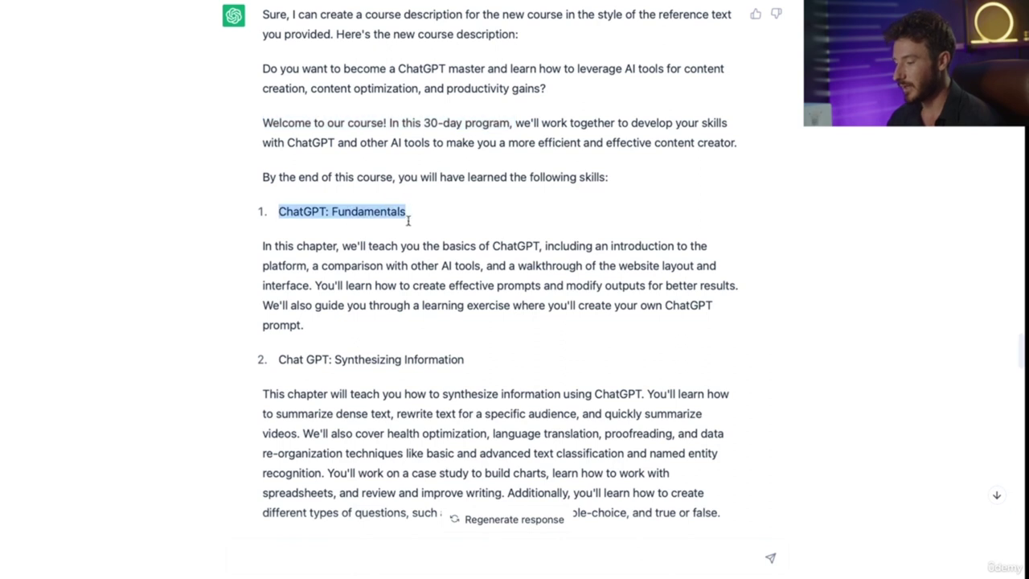
{"action": "scroll", "coordinate": [414, 223], "scroll_direction": "down", "scroll_amount": 1}
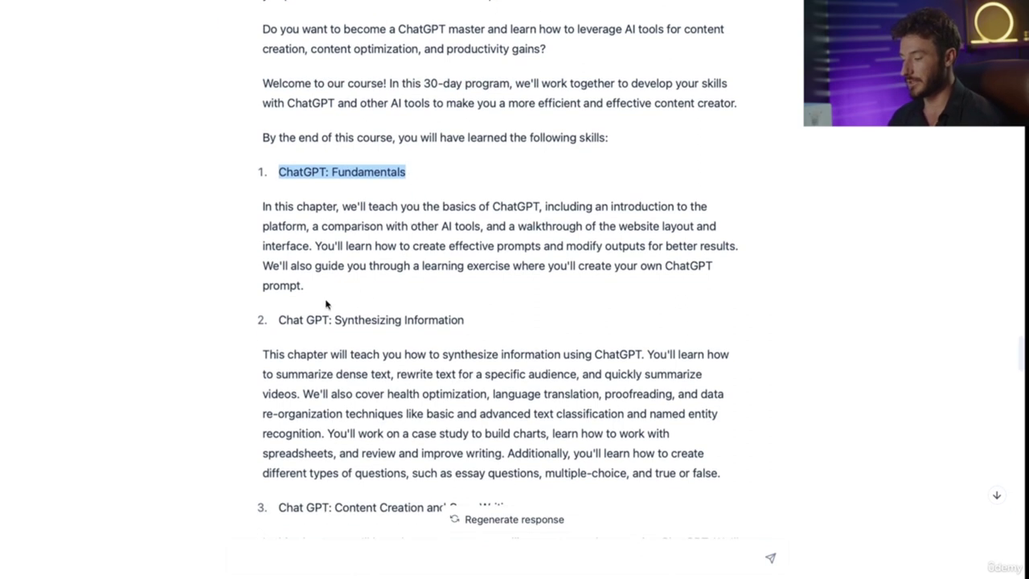
{"action": "left_click_drag", "start_coordinate": [258, 207], "coordinate": [501, 285]}
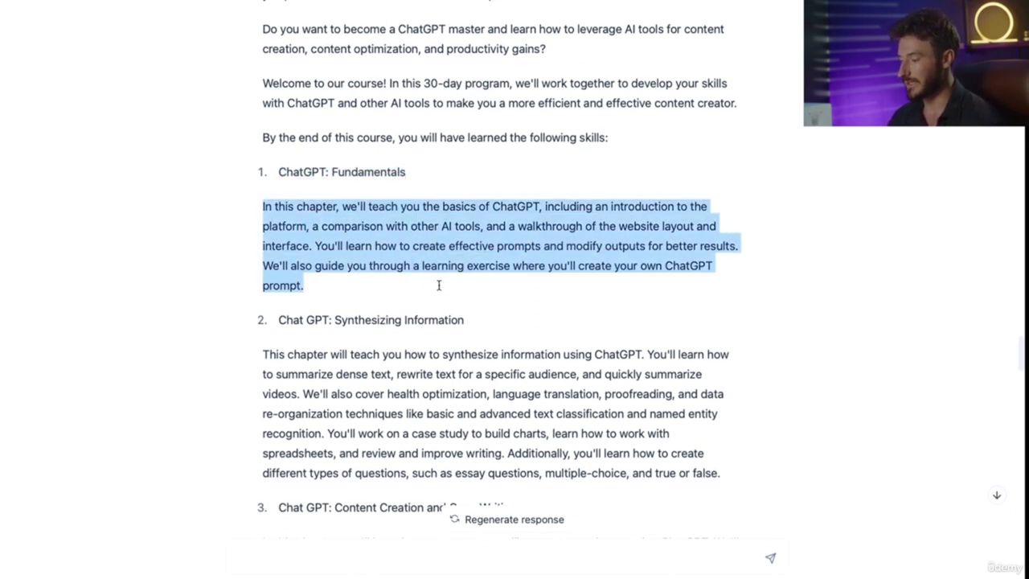
{"action": "scroll", "coordinate": [437, 287], "scroll_direction": "down", "scroll_amount": 3}
{"action": "scroll", "coordinate": [440, 287], "scroll_direction": "down", "scroll_amount": 3}
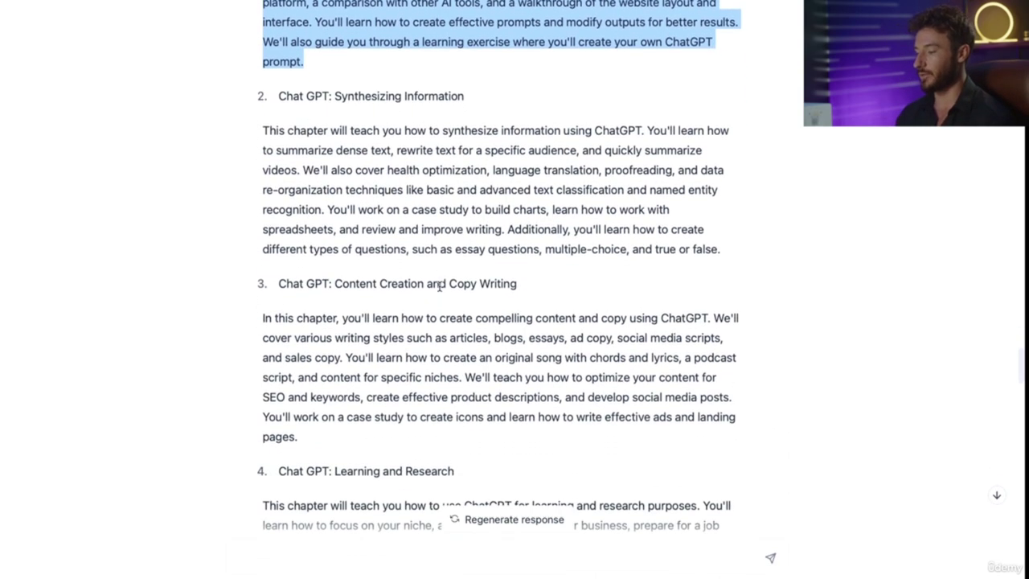
Step: Look back over the long pasted outline and return to the generated Learning and Research, MIDJOURNEY and Dall-e 2 chapters
{"action": "scroll", "coordinate": [440, 287], "scroll_direction": "up", "scroll_amount": 10}
{"action": "left_click_drag", "start_coordinate": [455, 340], "coordinate": [258, 18]}
{"action": "scroll", "coordinate": [320, 166], "scroll_direction": "up", "scroll_amount": 10}
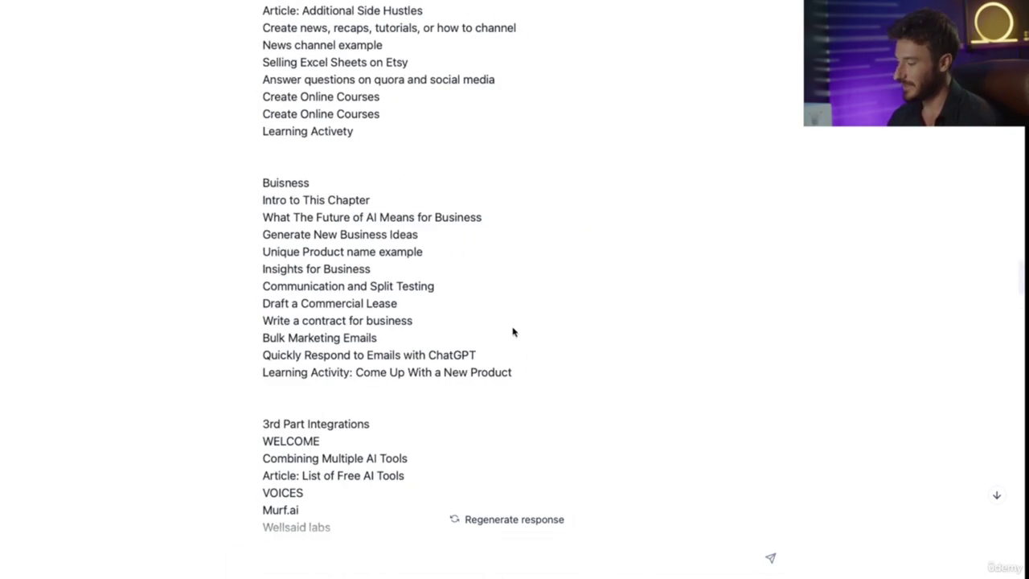
{"action": "left_click_drag", "start_coordinate": [526, 379], "coordinate": [278, 4]}
{"action": "scroll", "coordinate": [295, 85], "scroll_direction": "up", "scroll_amount": 3}
{"action": "scroll", "coordinate": [294, 85], "scroll_direction": "up", "scroll_amount": 10}
{"action": "scroll", "coordinate": [312, 158], "scroll_direction": "down", "scroll_amount": 20}
{"action": "scroll", "coordinate": [312, 159], "scroll_direction": "down", "scroll_amount": 20}
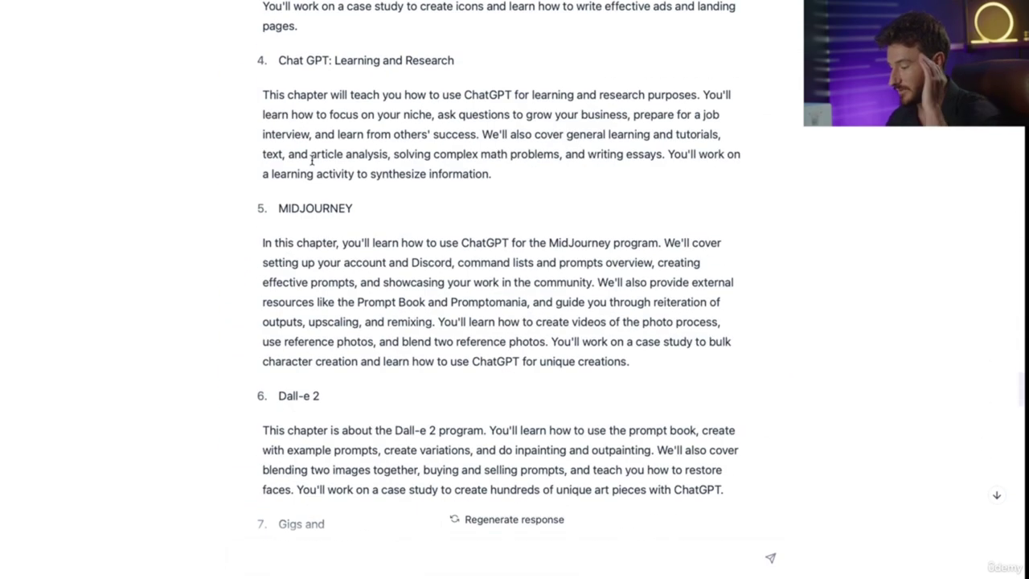
Step: Check the prompt to continue #7 and the remaining description, and examine the MIDJOURNEY chapter's heading and opening sentence
{"action": "scroll", "coordinate": [312, 159], "scroll_direction": "down", "scroll_amount": 5}
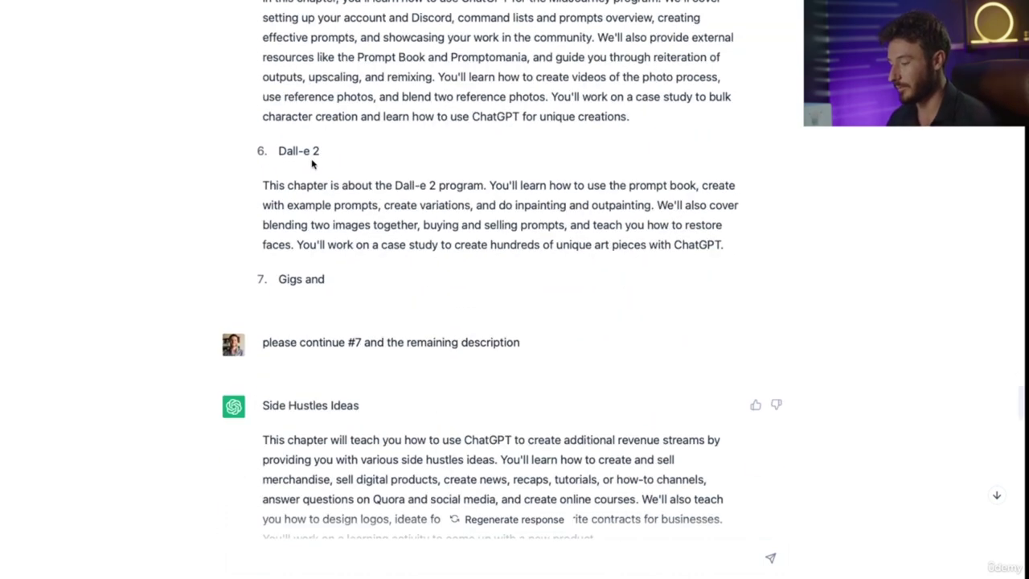
{"action": "scroll", "coordinate": [312, 164], "scroll_direction": "up", "scroll_amount": 3}
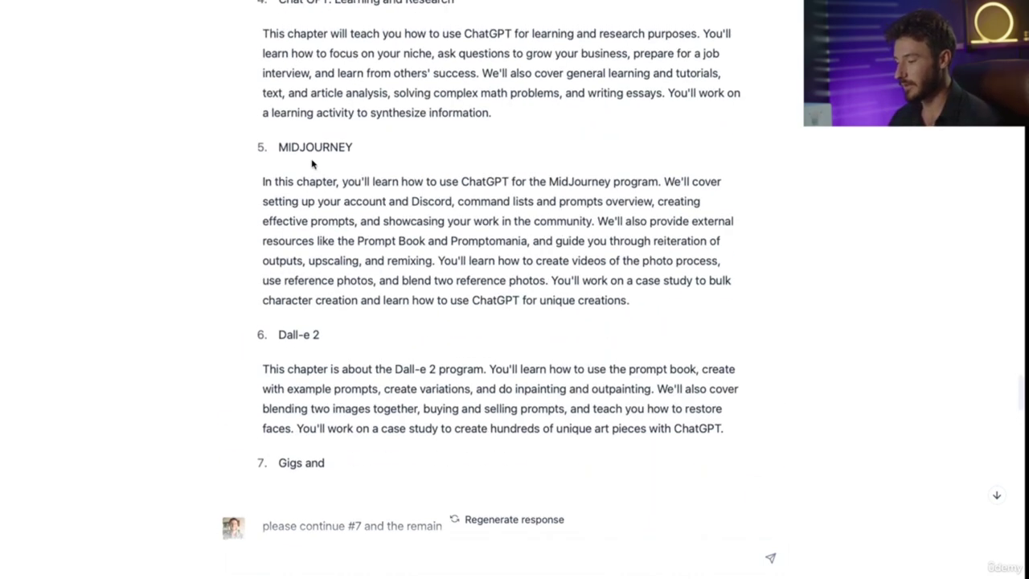
{"action": "left_click_drag", "start_coordinate": [274, 181], "coordinate": [494, 193]}
{"action": "left_click_drag", "start_coordinate": [279, 148], "coordinate": [393, 156]}
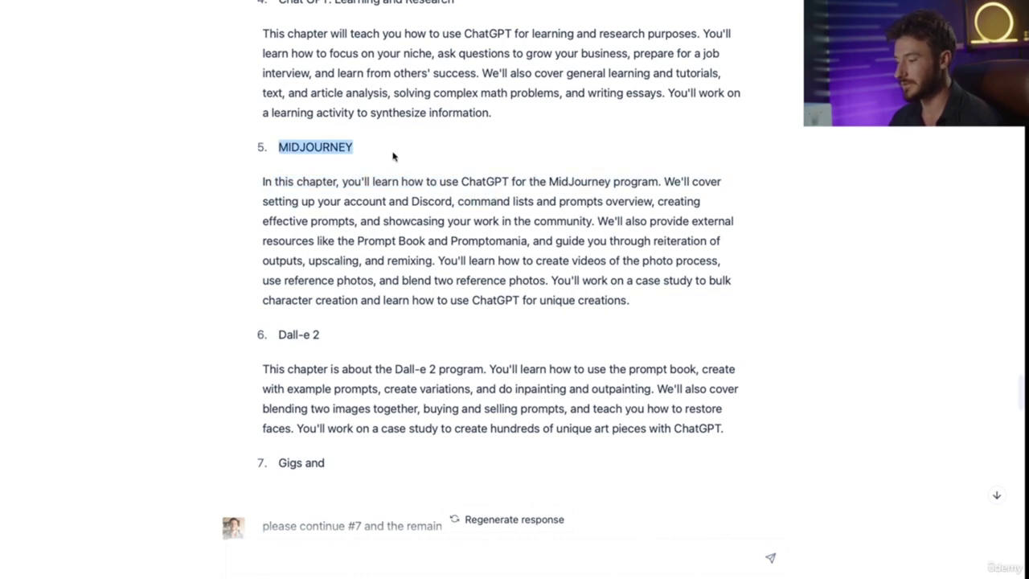
{"action": "left_click_drag", "start_coordinate": [263, 181], "coordinate": [685, 181]}
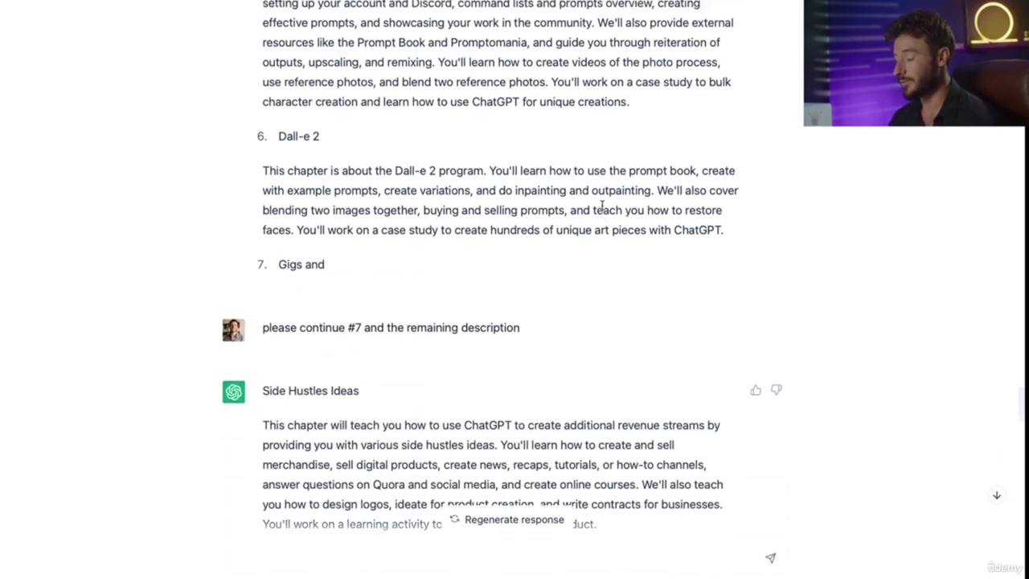
{"action": "scroll", "coordinate": [632, 209], "scroll_direction": "up", "scroll_amount": 1}
{"action": "scroll", "coordinate": [649, 175], "scroll_direction": "up", "scroll_amount": 2}
{"action": "scroll", "coordinate": [650, 176], "scroll_direction": "up", "scroll_amount": 1}
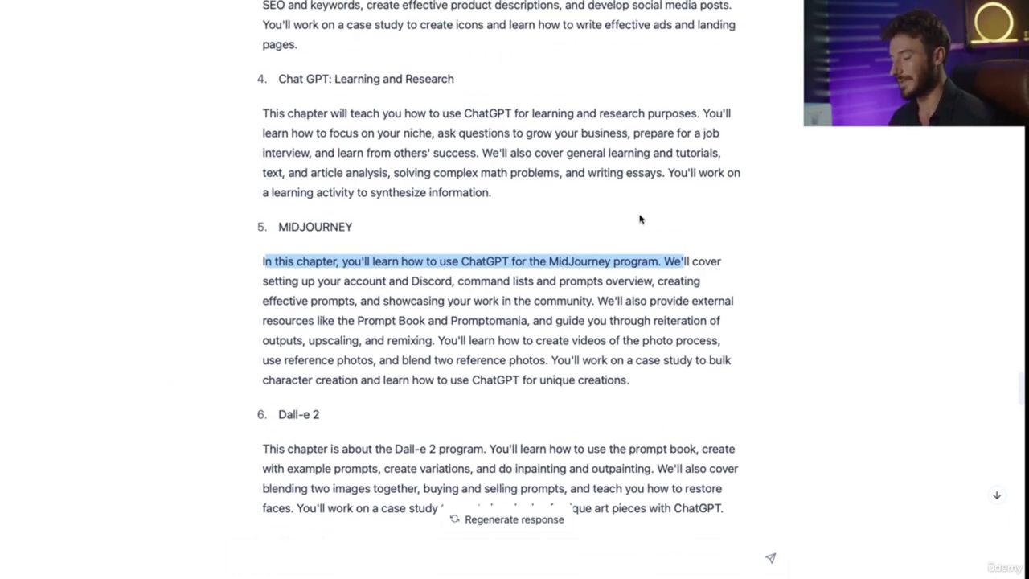
Step: Examine the cut-off seventh chapter heading "Gigs and" and the prompt asking to continue #7 and the remaining description
{"action": "scroll", "coordinate": [640, 219], "scroll_direction": "down", "scroll_amount": 4}
{"action": "left_click_drag", "start_coordinate": [325, 326], "coordinate": [257, 313]}
{"action": "scroll", "coordinate": [397, 345], "scroll_direction": "down", "scroll_amount": 1}
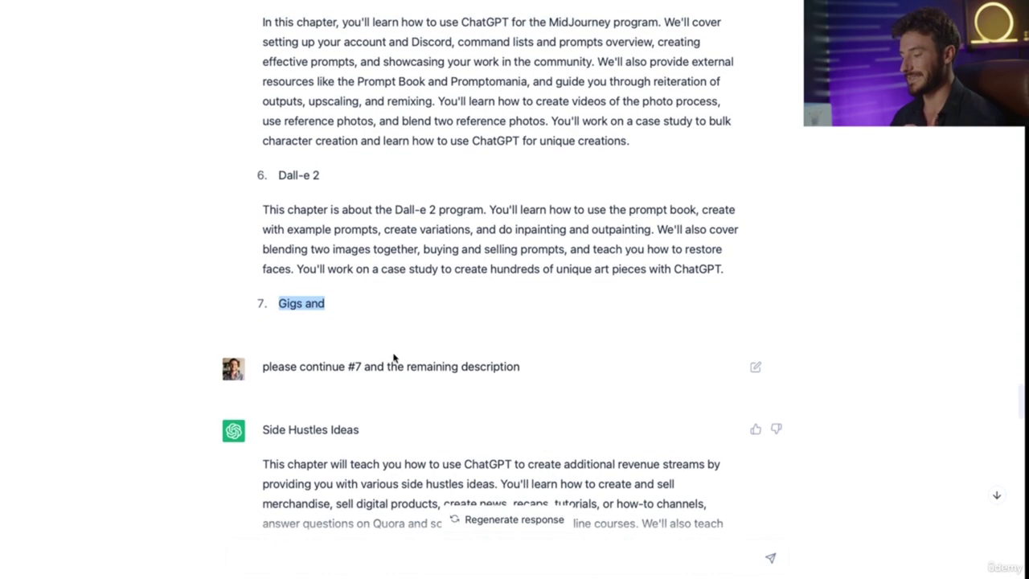
{"action": "left_click_drag", "start_coordinate": [264, 367], "coordinate": [542, 365]}
{"action": "scroll", "coordinate": [542, 367], "scroll_direction": "down", "scroll_amount": 1}
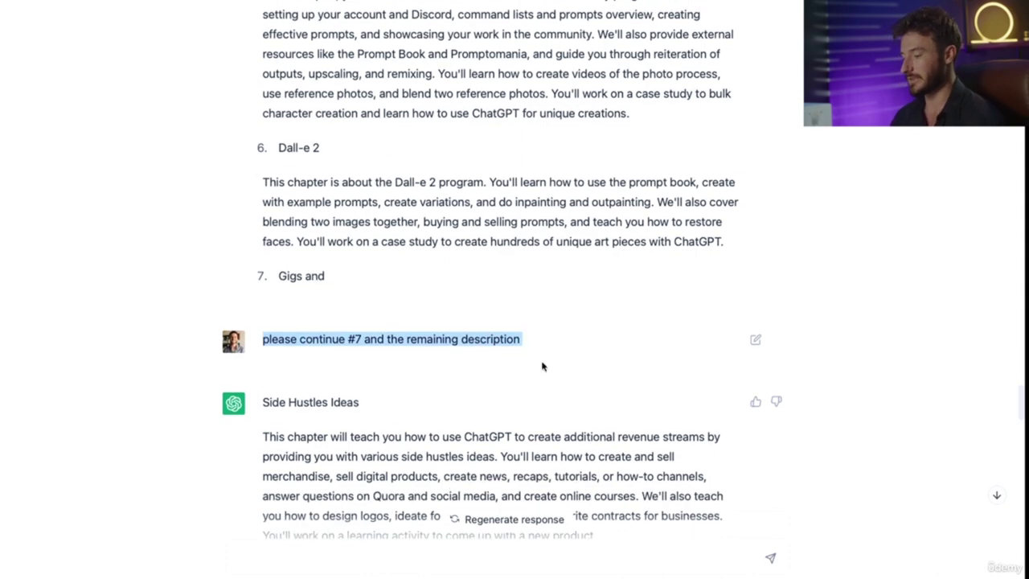
Step: Skim the continued course description from Side Hustles Ideas through the Programmers chapter and the closing lines
{"action": "scroll", "coordinate": [542, 367], "scroll_direction": "down", "scroll_amount": 5}
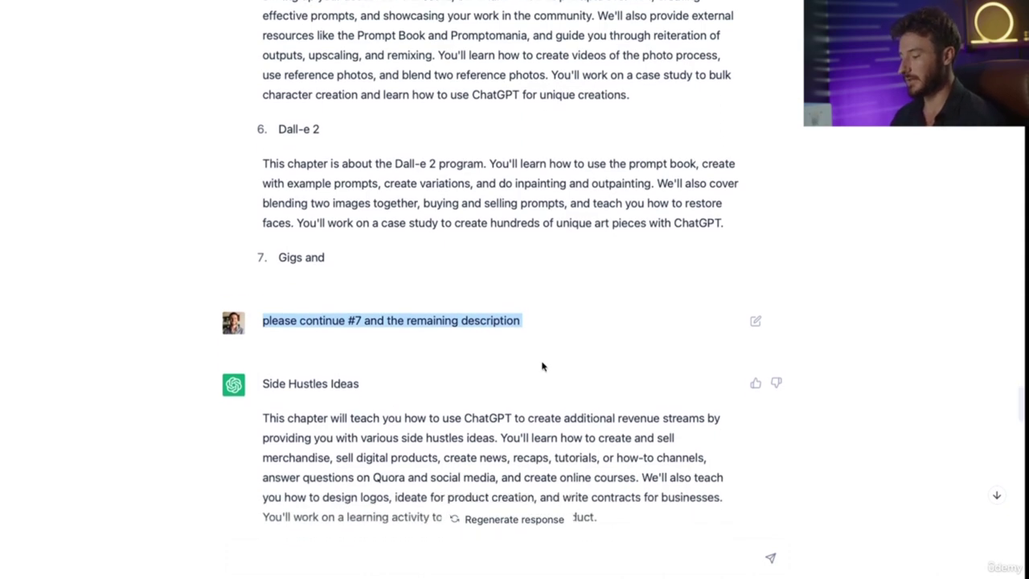
{"action": "scroll", "coordinate": [432, 177], "scroll_direction": "down", "scroll_amount": 12}
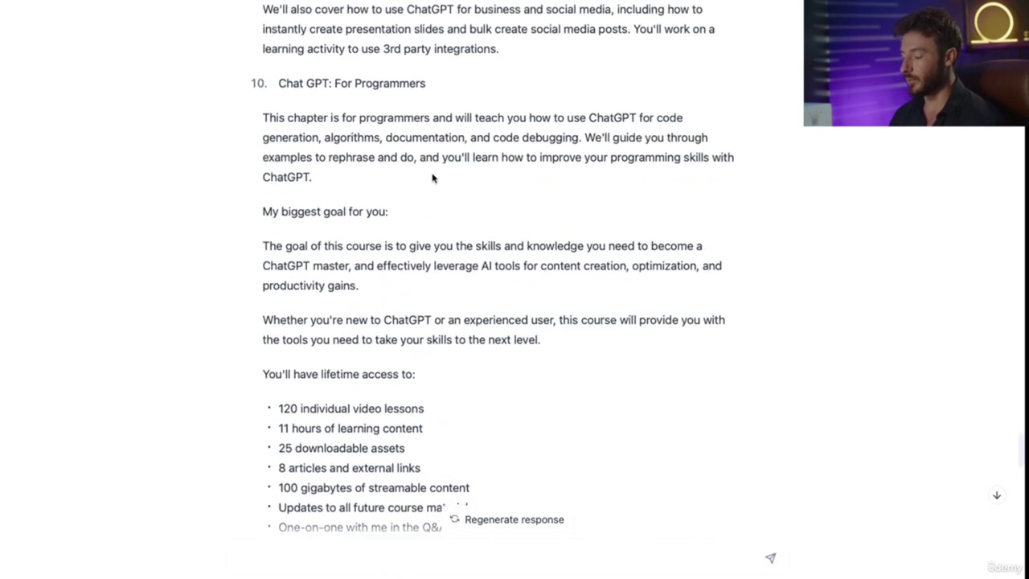
{"action": "scroll", "coordinate": [432, 176], "scroll_direction": "down", "scroll_amount": 5}
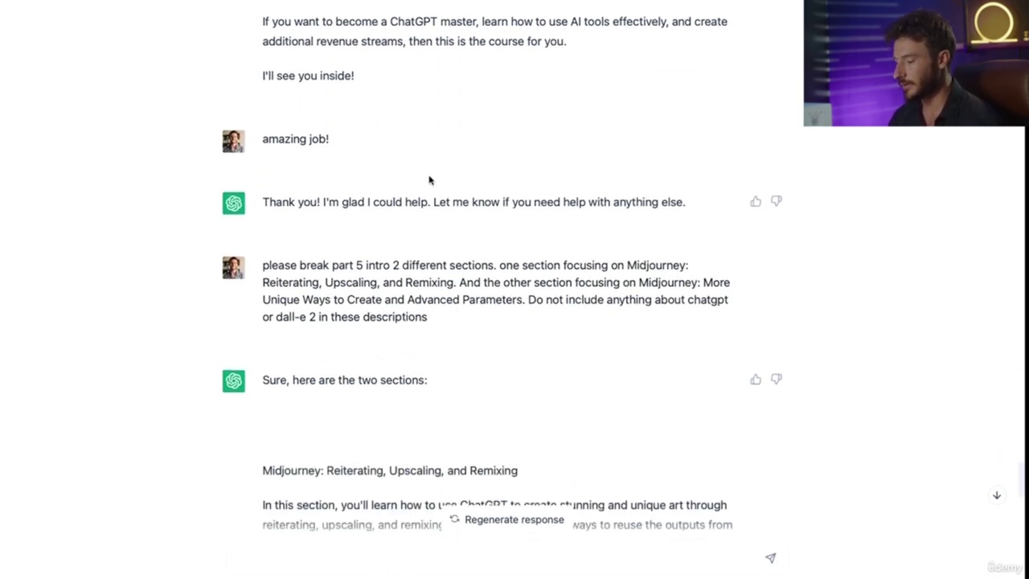
Step: Read the prompt splitting part 5 into two Midjourney sections and excluding anything about ChatGPT or Dall-e 2
{"action": "scroll", "coordinate": [429, 180], "scroll_direction": "down", "scroll_amount": 2}
{"action": "left_click_drag", "start_coordinate": [284, 175], "coordinate": [404, 171]}
{"action": "left_click", "coordinate": [456, 172]}
{"action": "left_click_drag", "start_coordinate": [506, 175], "coordinate": [672, 177]}
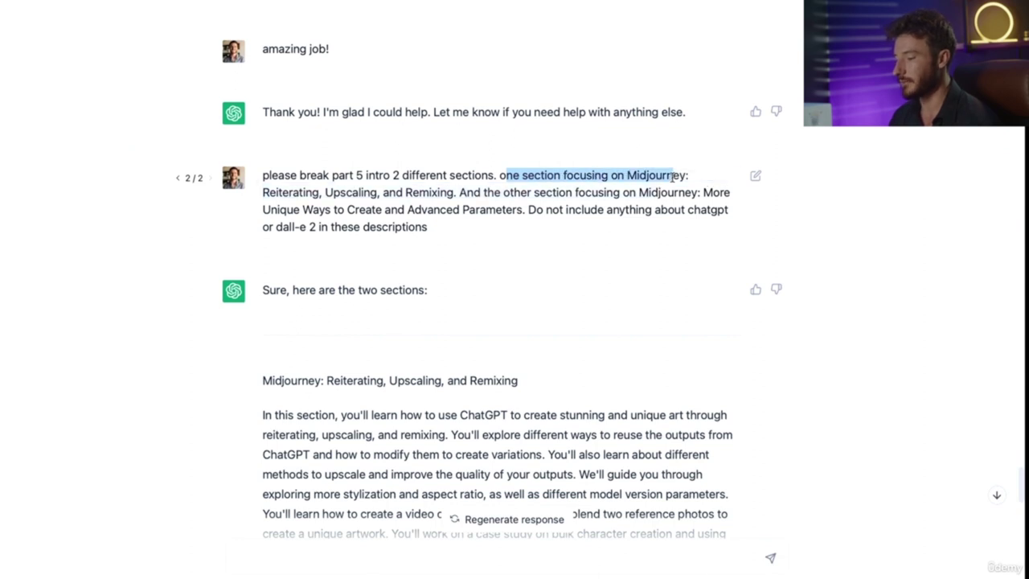
{"action": "left_click_drag", "start_coordinate": [278, 193], "coordinate": [431, 193]}
{"action": "left_click_drag", "start_coordinate": [503, 192], "coordinate": [621, 193]}
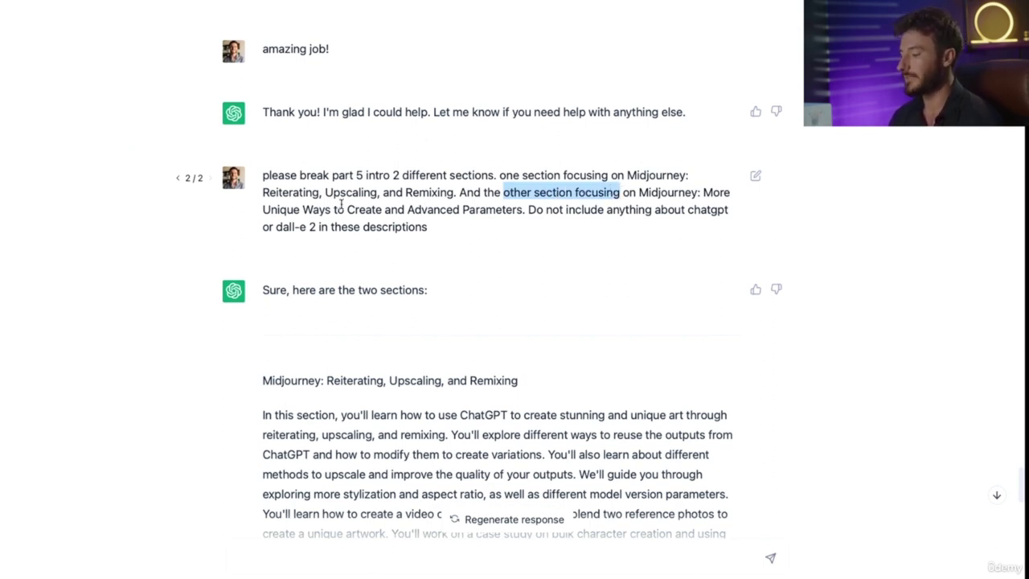
{"action": "left_click_drag", "start_coordinate": [568, 209], "coordinate": [737, 225]}
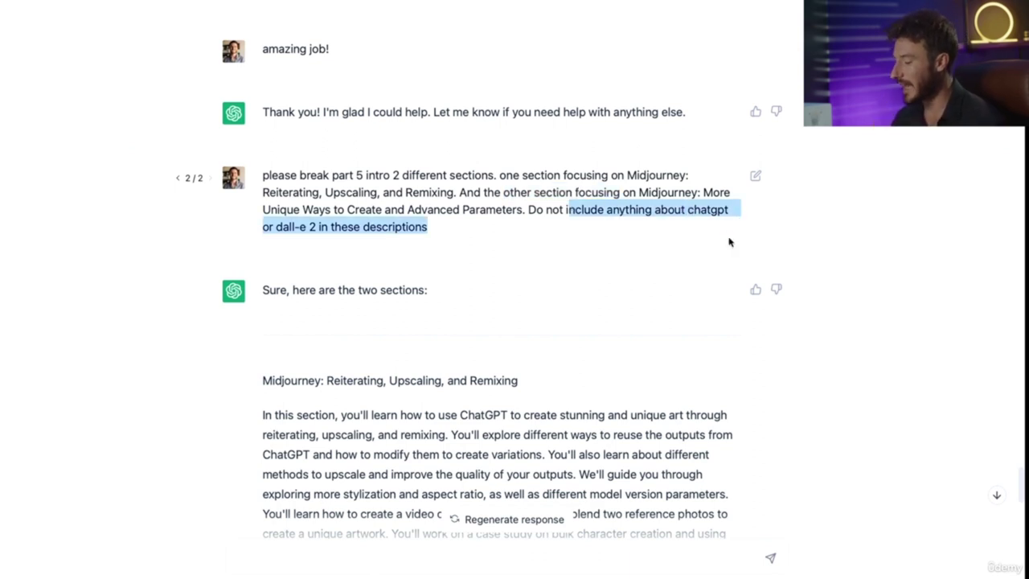
Step: Review the generated "Midjourney: Reiterating, Upscaling, and Remixing" section
{"action": "scroll", "coordinate": [553, 223], "scroll_direction": "down", "scroll_amount": 1}
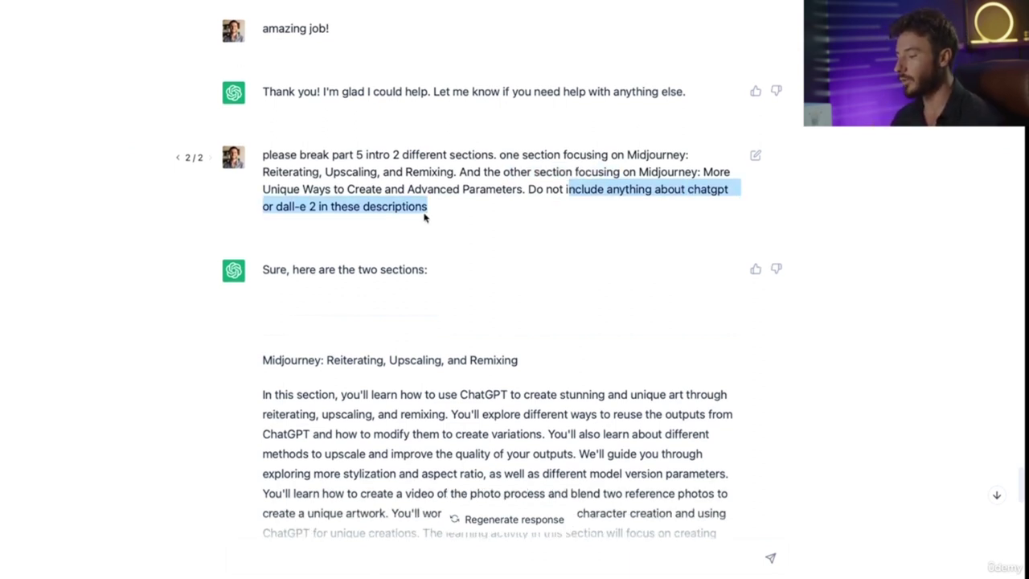
{"action": "scroll", "coordinate": [426, 201], "scroll_direction": "down", "scroll_amount": 1}
{"action": "scroll", "coordinate": [427, 198], "scroll_direction": "down", "scroll_amount": 4}
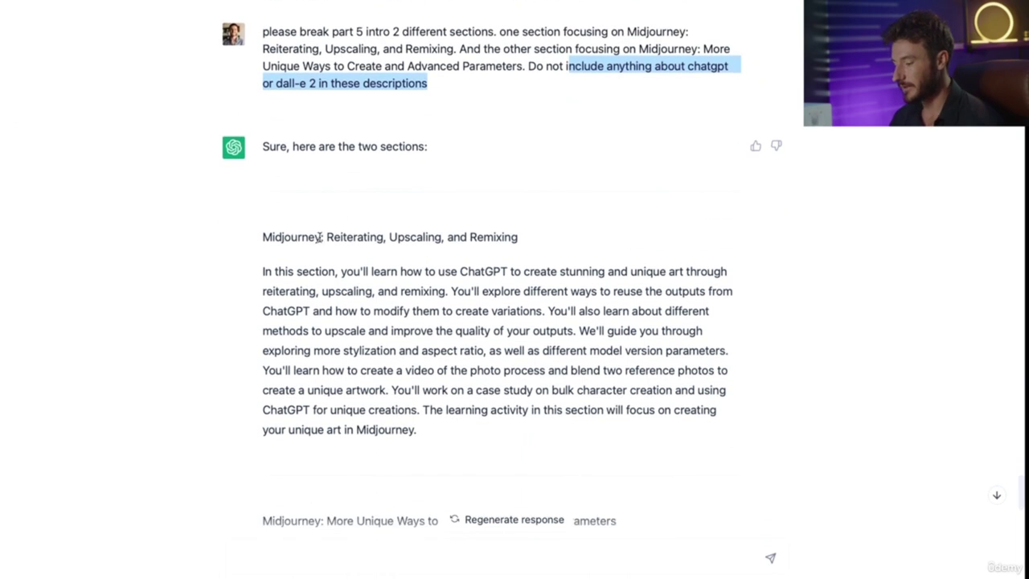
{"action": "scroll", "coordinate": [306, 239], "scroll_direction": "down", "scroll_amount": 1}
{"action": "left_click_drag", "start_coordinate": [273, 159], "coordinate": [553, 326]}
{"action": "scroll", "coordinate": [553, 327], "scroll_direction": "down", "scroll_amount": 2}
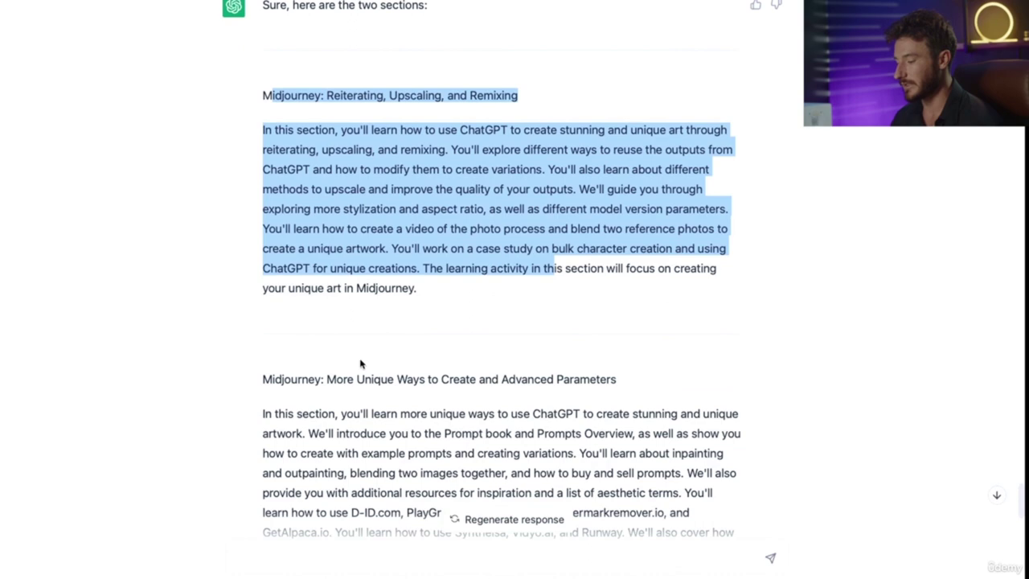
Step: Check the "More Unique Ways to Create and Advanced Parameters" section for ChatGPT mentions and view the follow-up prompt for two video descriptions
{"action": "left_click_drag", "start_coordinate": [327, 376], "coordinate": [617, 379]}
{"action": "left_click_drag", "start_coordinate": [480, 410], "coordinate": [541, 455]}
{"action": "scroll", "coordinate": [540, 455], "scroll_direction": "down", "scroll_amount": 5}
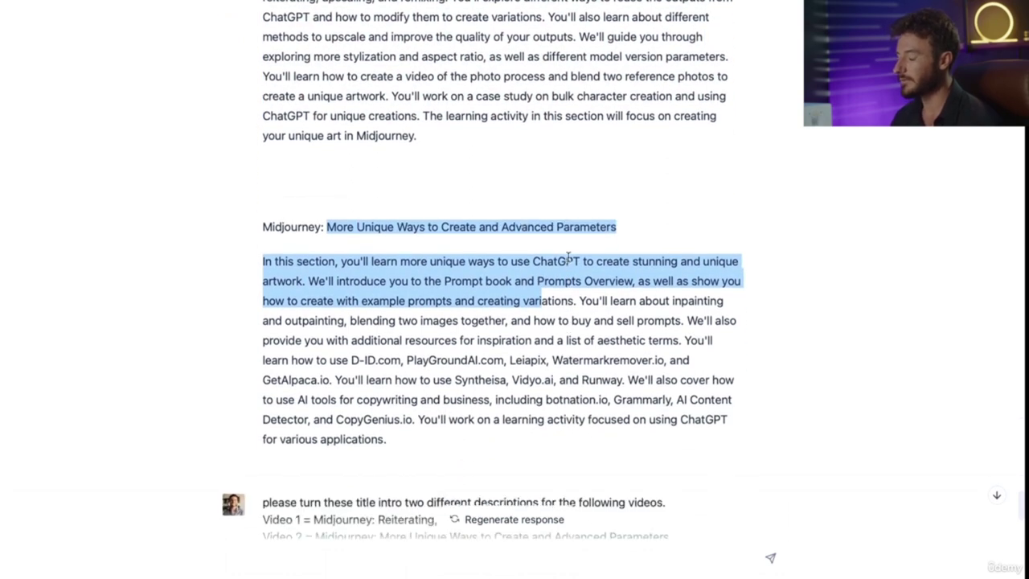
{"action": "double_click", "coordinate": [563, 261]}
{"action": "scroll", "coordinate": [563, 263], "scroll_direction": "down", "scroll_amount": 8}
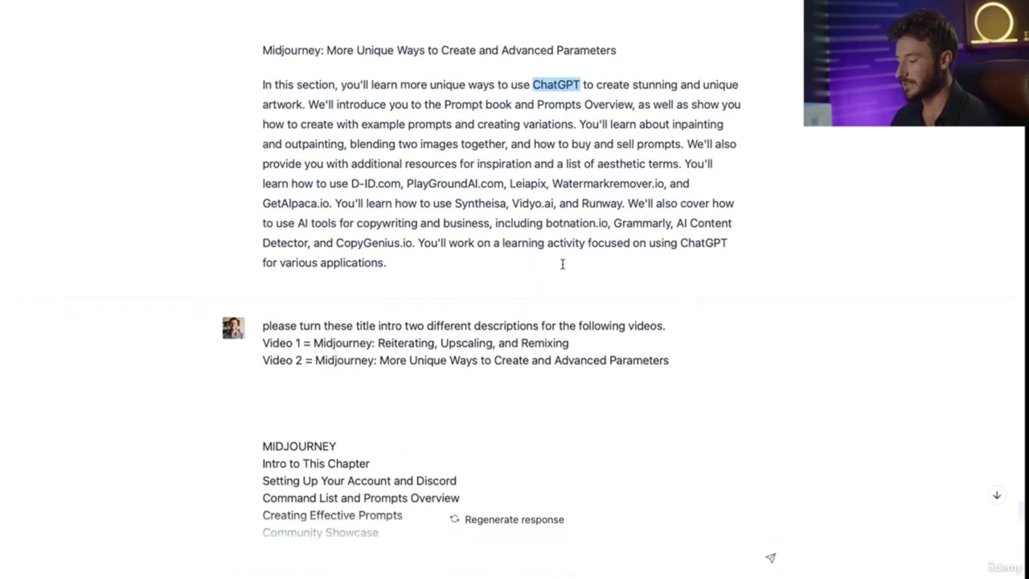
{"action": "scroll", "coordinate": [562, 264], "scroll_direction": "up", "scroll_amount": 8}
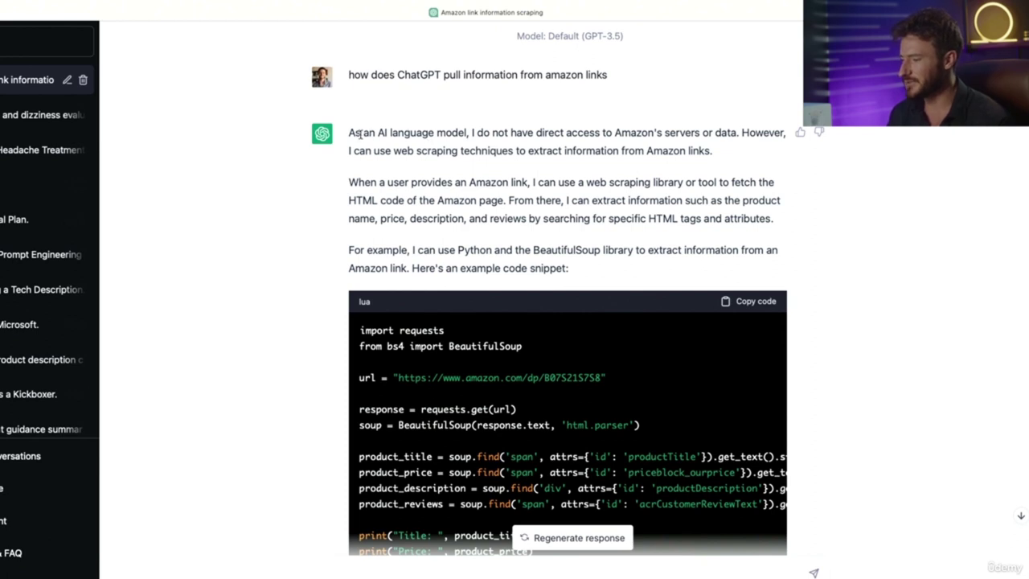
Step: Read ChatGPT's explanation of how web scraping extracts product information from Amazon links
{"action": "scroll", "coordinate": [363, 135], "scroll_direction": "down", "scroll_amount": 1}
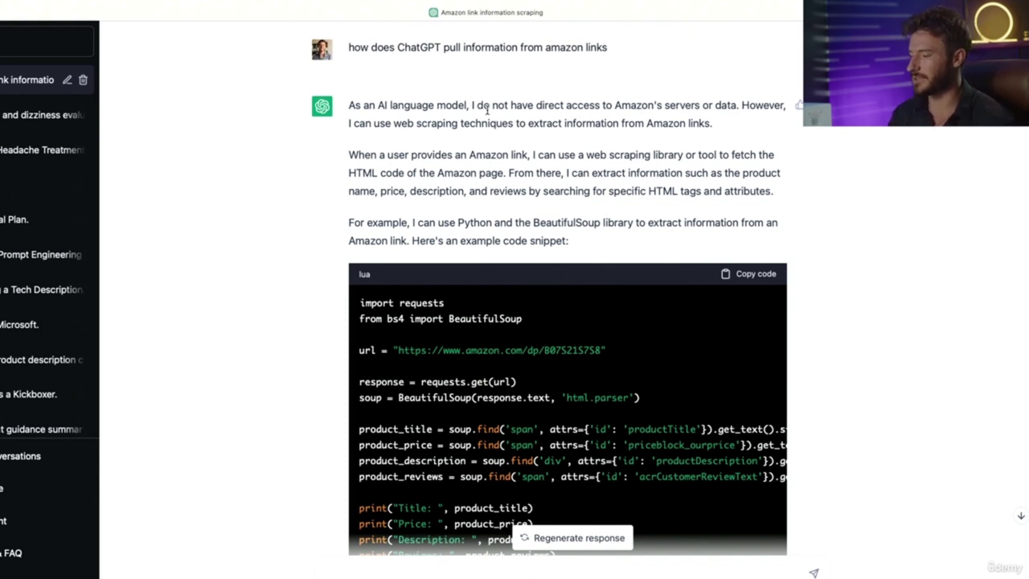
{"action": "scroll", "coordinate": [402, 109], "scroll_direction": "down", "scroll_amount": 1}
{"action": "left_click_drag", "start_coordinate": [349, 84], "coordinate": [733, 83]}
{"action": "left_click_drag", "start_coordinate": [373, 102], "coordinate": [642, 105]}
{"action": "left_click_drag", "start_coordinate": [410, 135], "coordinate": [689, 135]}
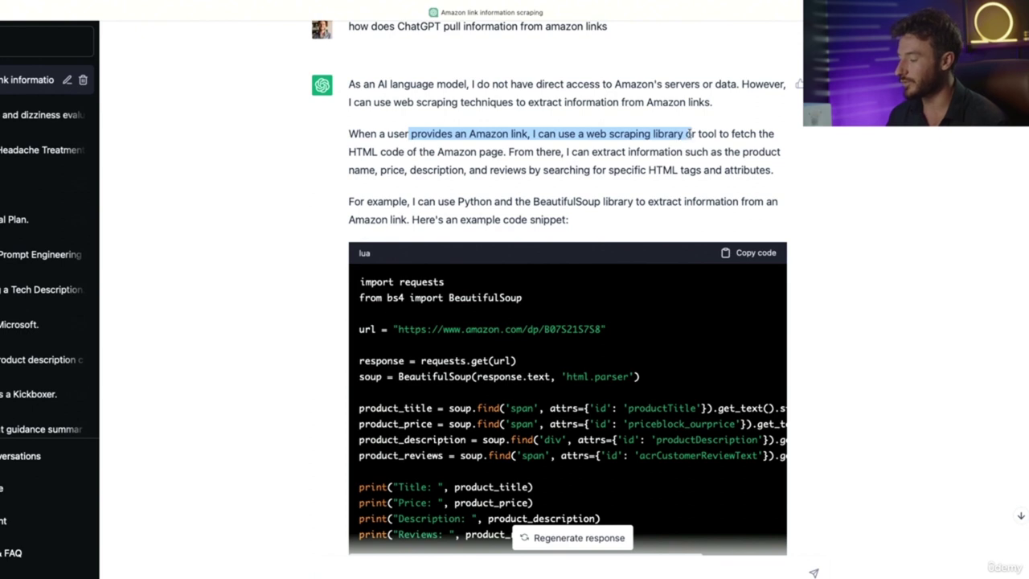
{"action": "left_click_drag", "start_coordinate": [399, 152], "coordinate": [515, 153]}
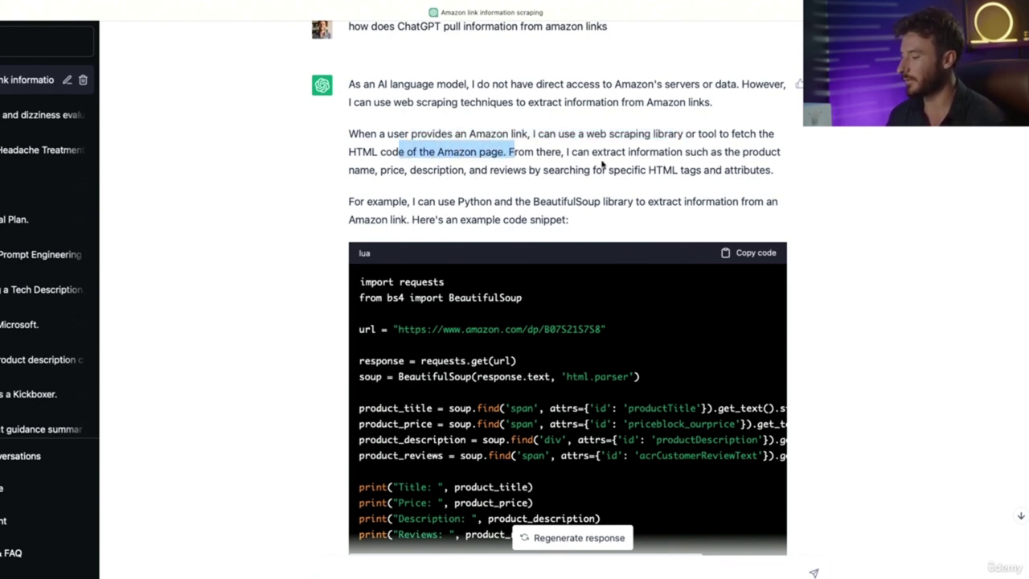
{"action": "left_click_drag", "start_coordinate": [593, 153], "coordinate": [500, 163]}
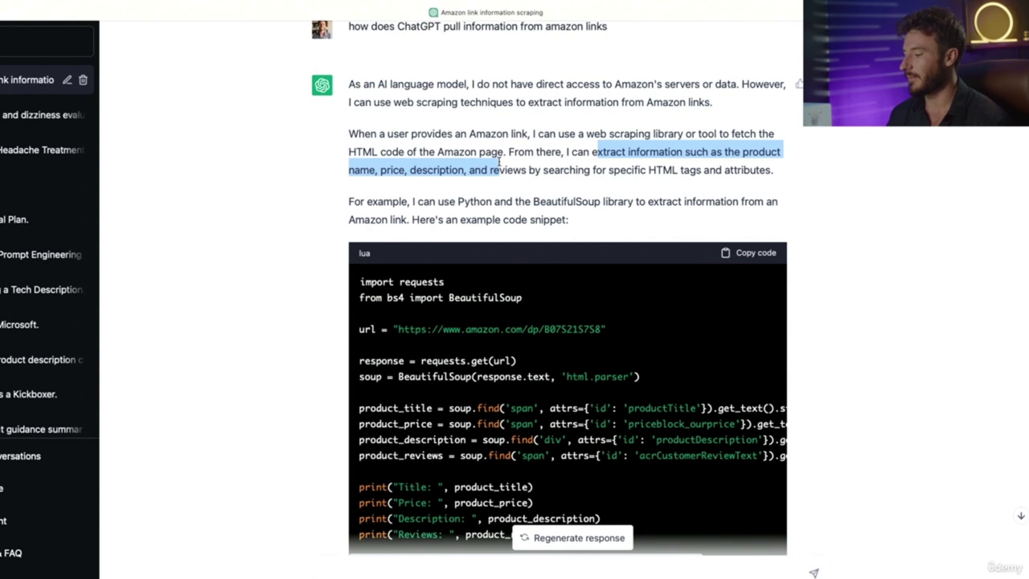
{"action": "left_click_drag", "start_coordinate": [500, 164], "coordinate": [702, 171]}
Step: Look over the example BeautifulSoup scraping code and the closing note on terms of service
{"action": "scroll", "coordinate": [711, 171], "scroll_direction": "down", "scroll_amount": 3}
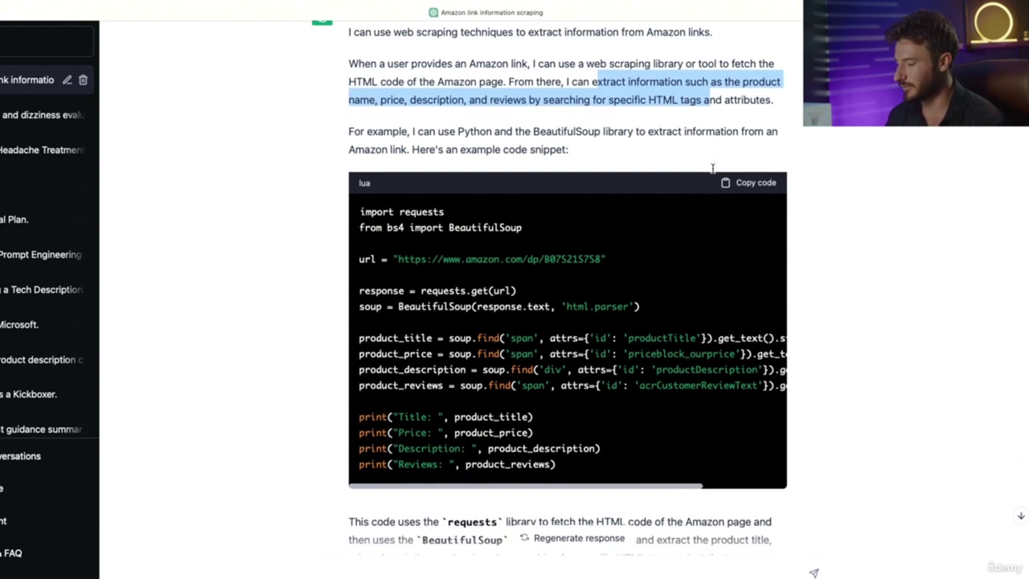
{"action": "scroll", "coordinate": [712, 171], "scroll_direction": "up", "scroll_amount": 1}
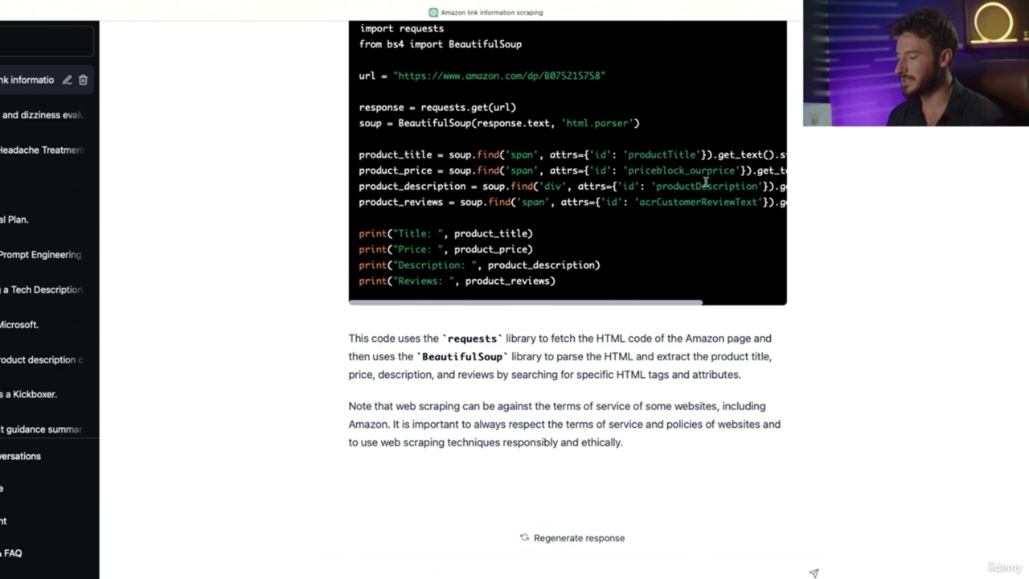
{"action": "scroll", "coordinate": [643, 173], "scroll_direction": "up", "scroll_amount": 5}
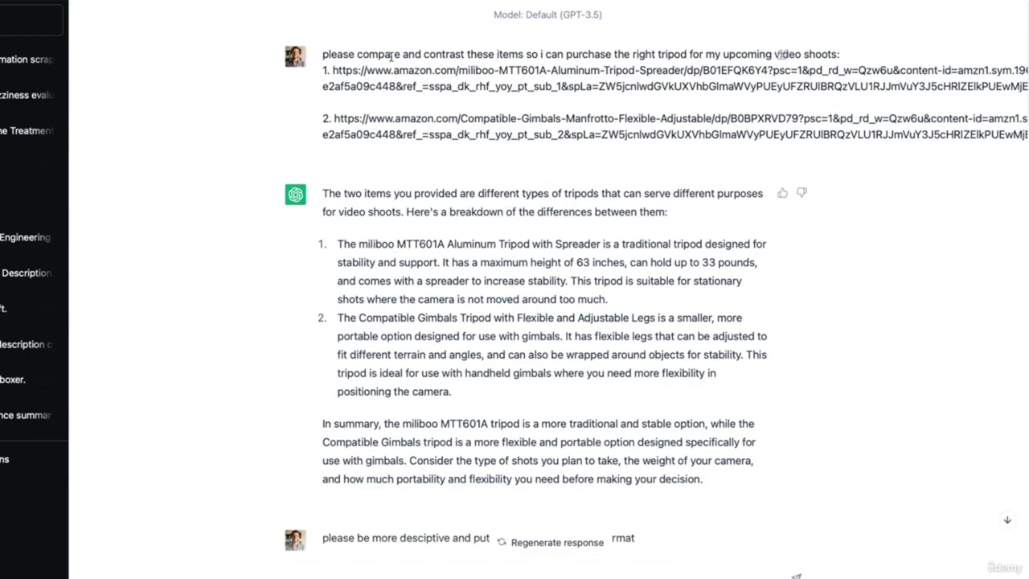
Step: Read the prompt comparing two Amazon tripods for upcoming video shoots and the opening of the response
{"action": "left_click_drag", "start_coordinate": [354, 54], "coordinate": [836, 54]}
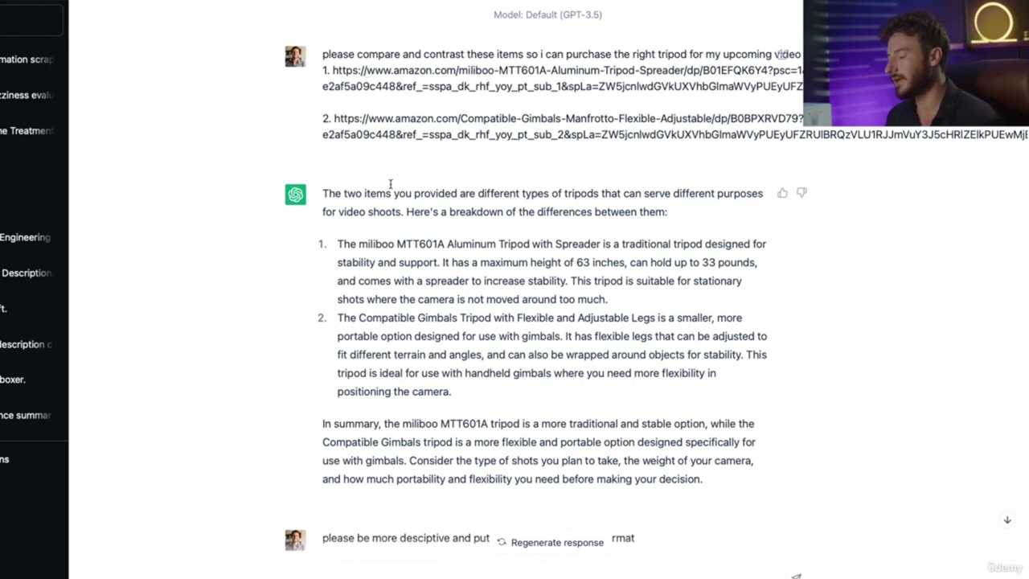
{"action": "scroll", "coordinate": [397, 229], "scroll_direction": "down", "scroll_amount": 1}
{"action": "left_click_drag", "start_coordinate": [342, 169], "coordinate": [680, 180]}
Step: Compare the generated descriptions of the miliboo MTT601A tripod and the Compatible Gimbals flexible tripod
{"action": "scroll", "coordinate": [676, 180], "scroll_direction": "down", "scroll_amount": 2}
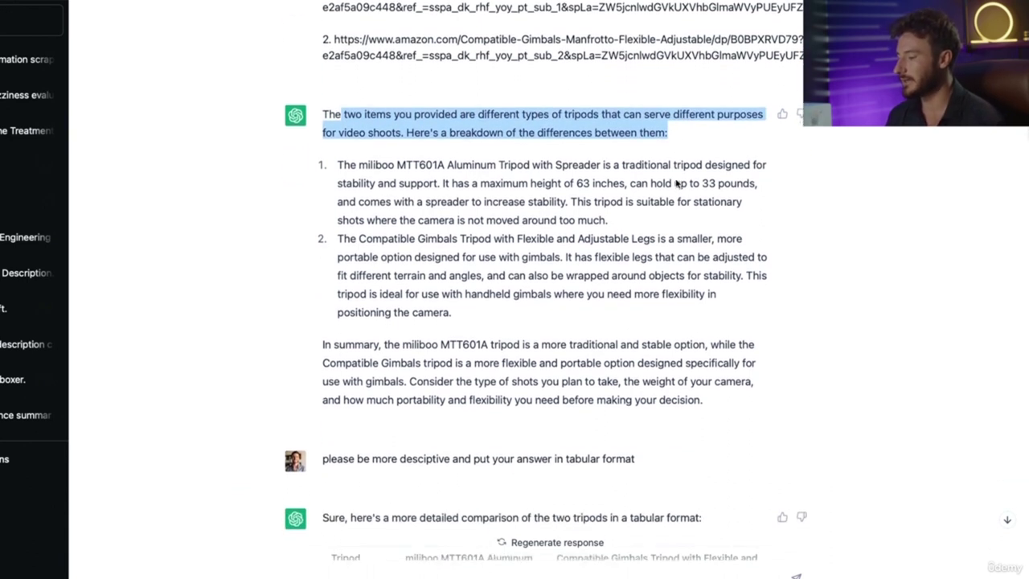
{"action": "left_click_drag", "start_coordinate": [367, 134], "coordinate": [666, 153]}
{"action": "scroll", "coordinate": [666, 153], "scroll_direction": "down", "scroll_amount": 1}
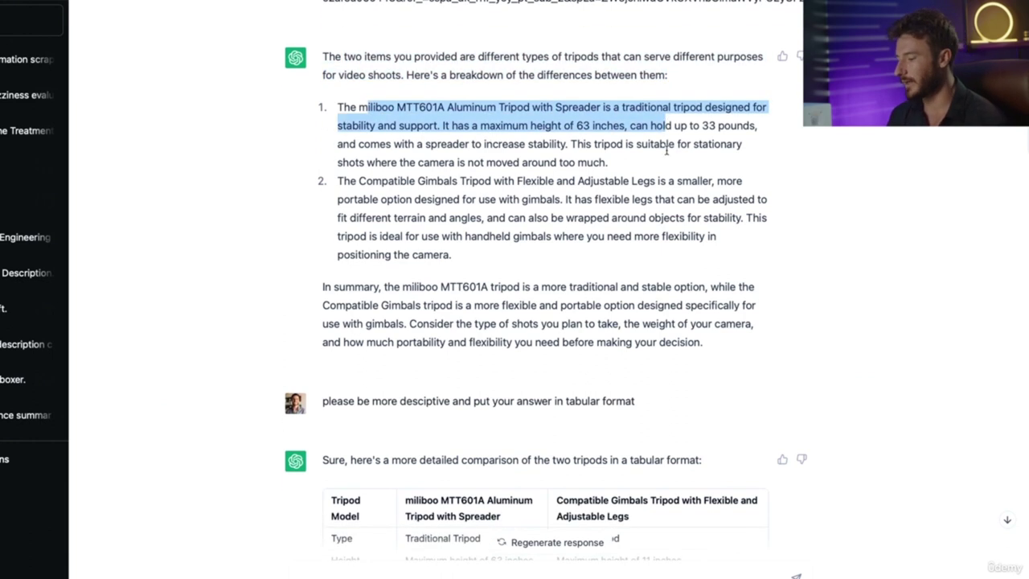
{"action": "left_click_drag", "start_coordinate": [394, 182], "coordinate": [616, 248]}
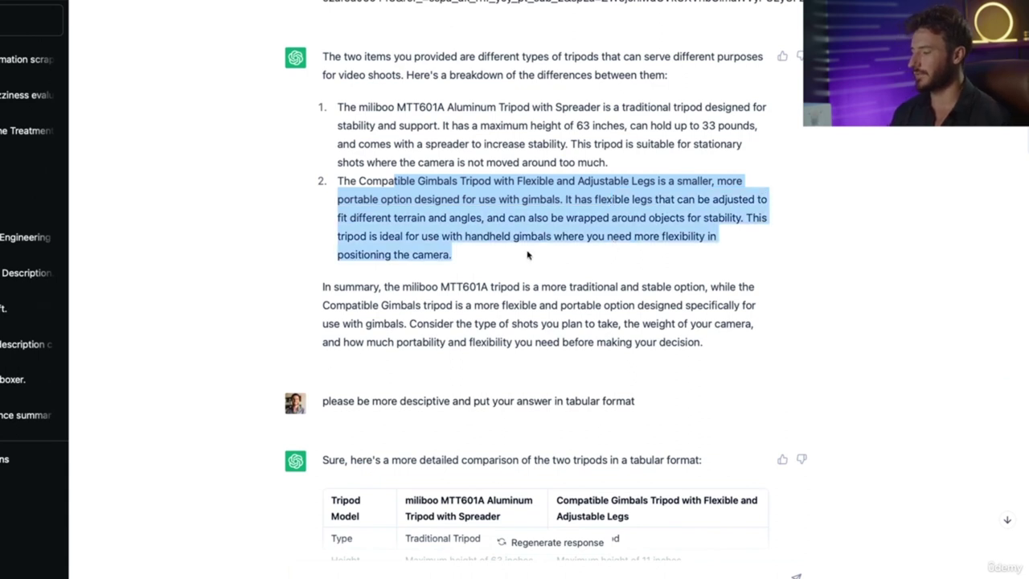
{"action": "scroll", "coordinate": [527, 255], "scroll_direction": "down", "scroll_amount": 1}
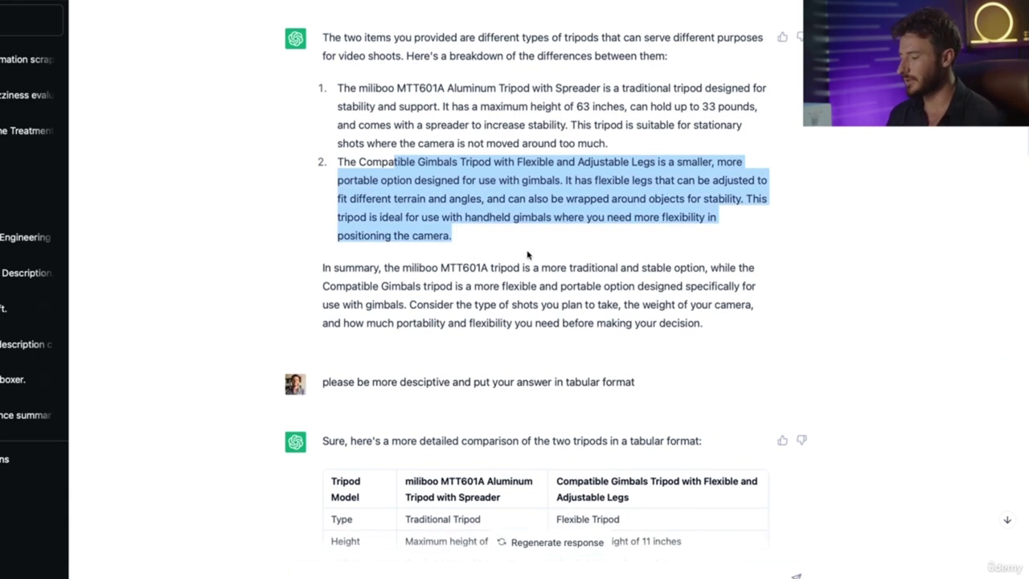
Step: Read the prompt requesting a more descriptive answer in tabular format and examine the resulting tripod comparison table
{"action": "scroll", "coordinate": [447, 299], "scroll_direction": "down", "scroll_amount": 2}
{"action": "left_click", "coordinate": [355, 334]}
{"action": "left_click_drag", "start_coordinate": [343, 335], "coordinate": [631, 332]}
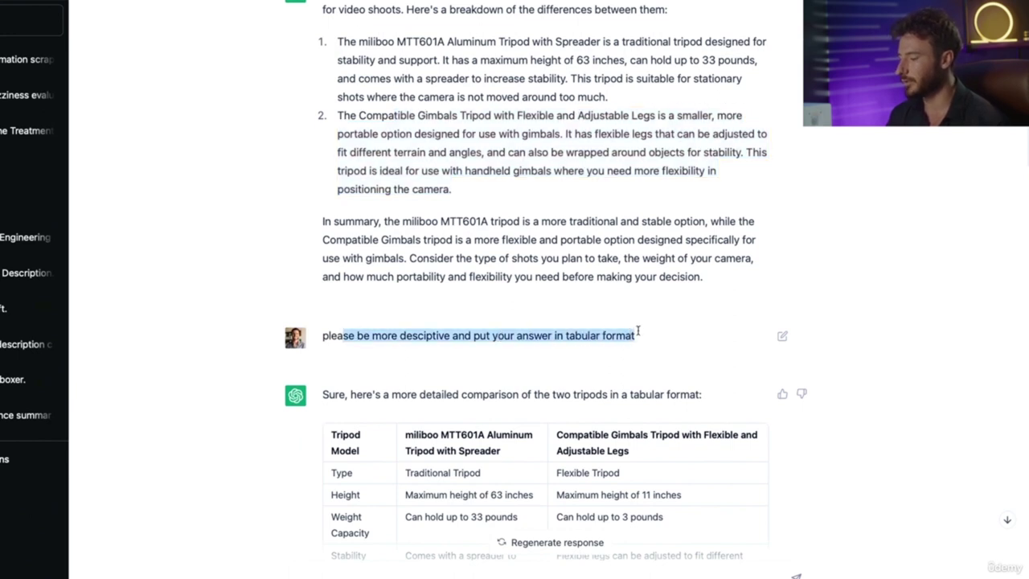
{"action": "scroll", "coordinate": [645, 330], "scroll_direction": "down", "scroll_amount": 10}
{"action": "scroll", "coordinate": [645, 329], "scroll_direction": "down", "scroll_amount": 7}
{"action": "scroll", "coordinate": [562, 243], "scroll_direction": "up", "scroll_amount": 2}
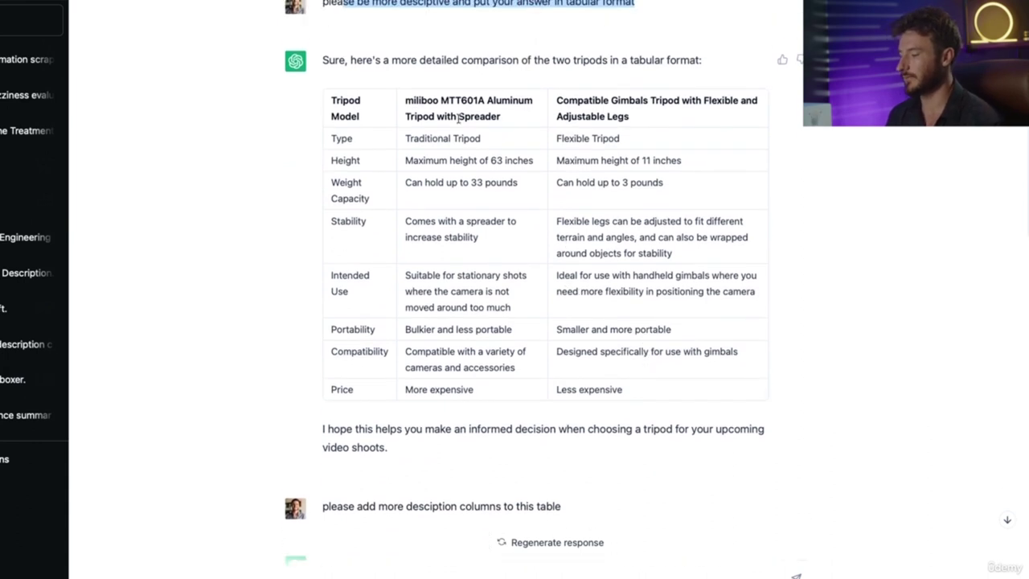
{"action": "scroll", "coordinate": [455, 56], "scroll_direction": "down", "scroll_amount": 1}
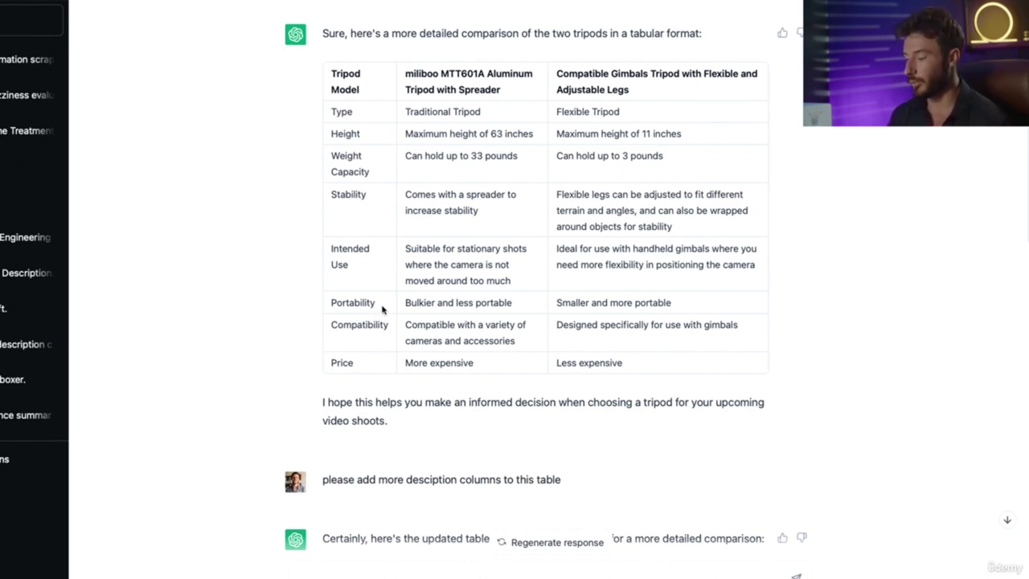
Step: Read the prompt asking for more description columns and examine the updated tripod comparison table
{"action": "scroll", "coordinate": [370, 361], "scroll_direction": "down", "scroll_amount": 2}
{"action": "scroll", "coordinate": [371, 361], "scroll_direction": "down", "scroll_amount": 3}
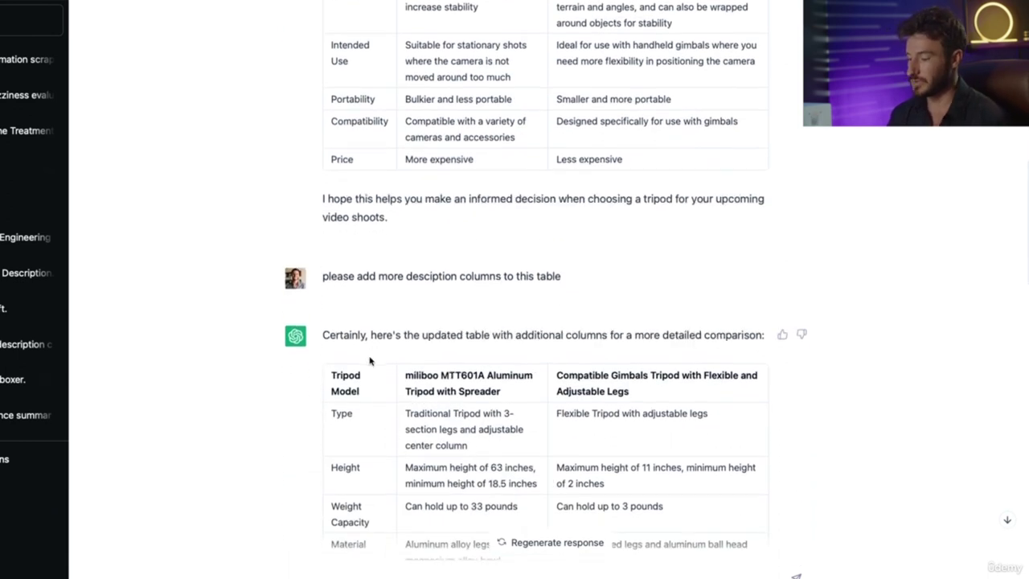
{"action": "left_click_drag", "start_coordinate": [355, 233], "coordinate": [573, 232]}
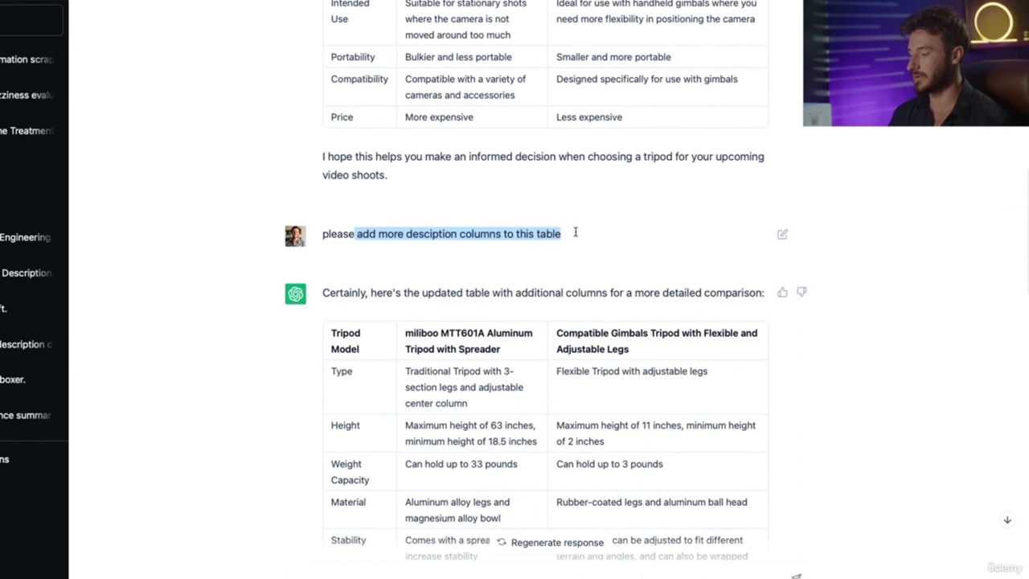
{"action": "scroll", "coordinate": [576, 232], "scroll_direction": "down", "scroll_amount": 5}
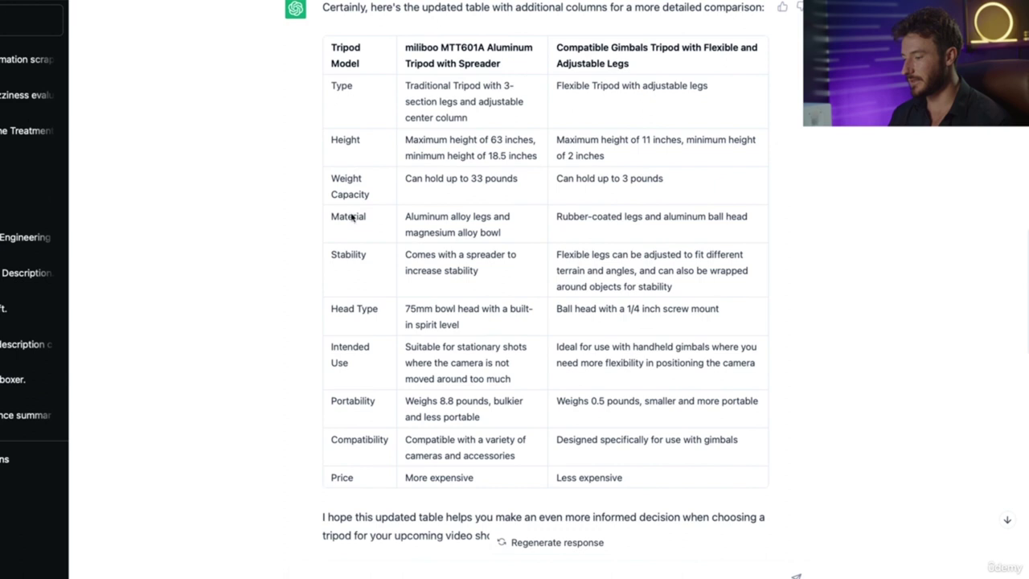
{"action": "scroll", "coordinate": [358, 198], "scroll_direction": "down", "scroll_amount": 1}
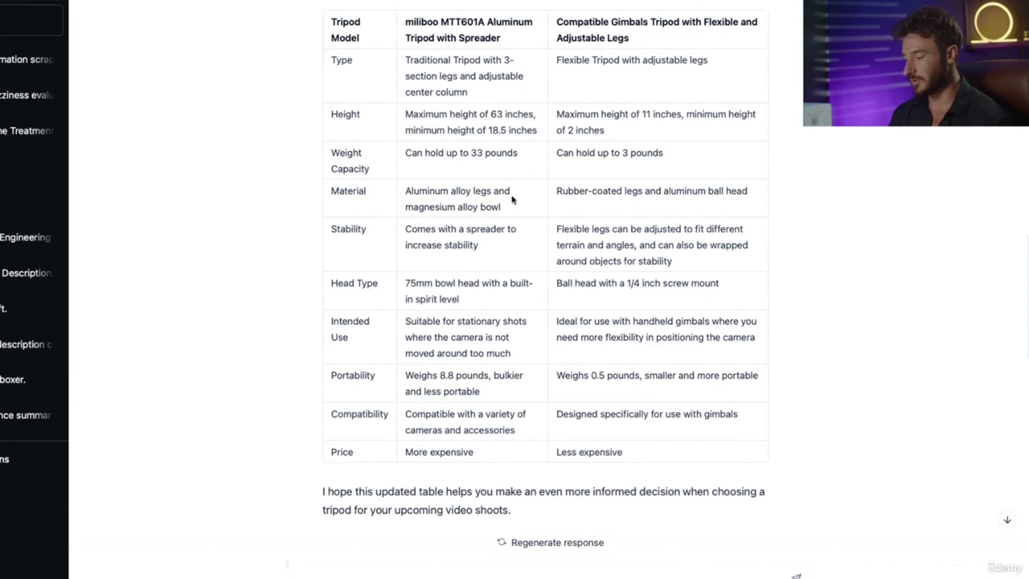
Step: Read the prompt asking to ignore previous prompts and compare two Amazon TV links in one table by price, quality, reviews and specs
{"action": "scroll", "coordinate": [512, 200], "scroll_direction": "down", "scroll_amount": 4}
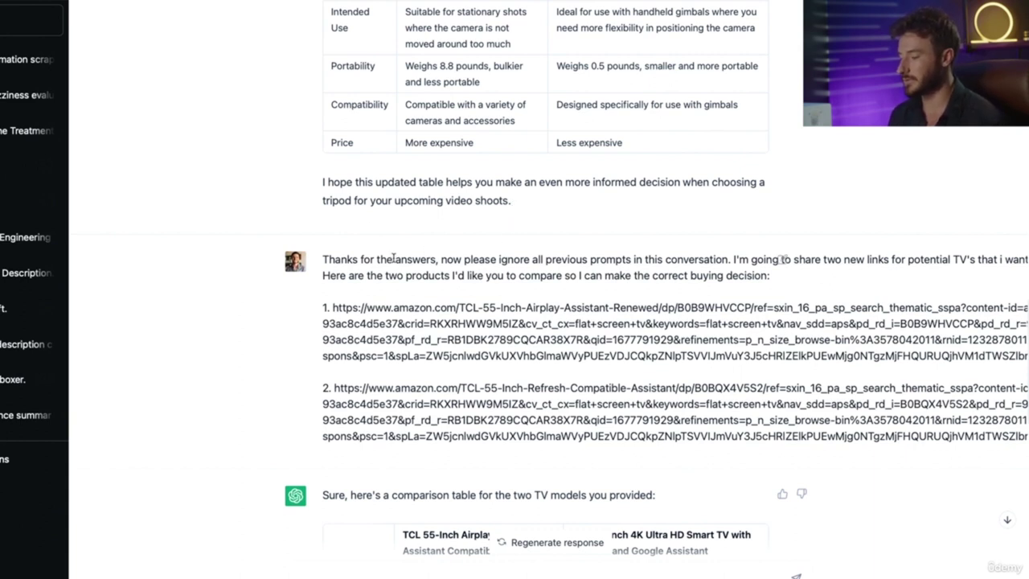
{"action": "left_click_drag", "start_coordinate": [371, 260], "coordinate": [576, 259]}
{"action": "scroll", "coordinate": [576, 260], "scroll_direction": "right", "scroll_amount": 2}
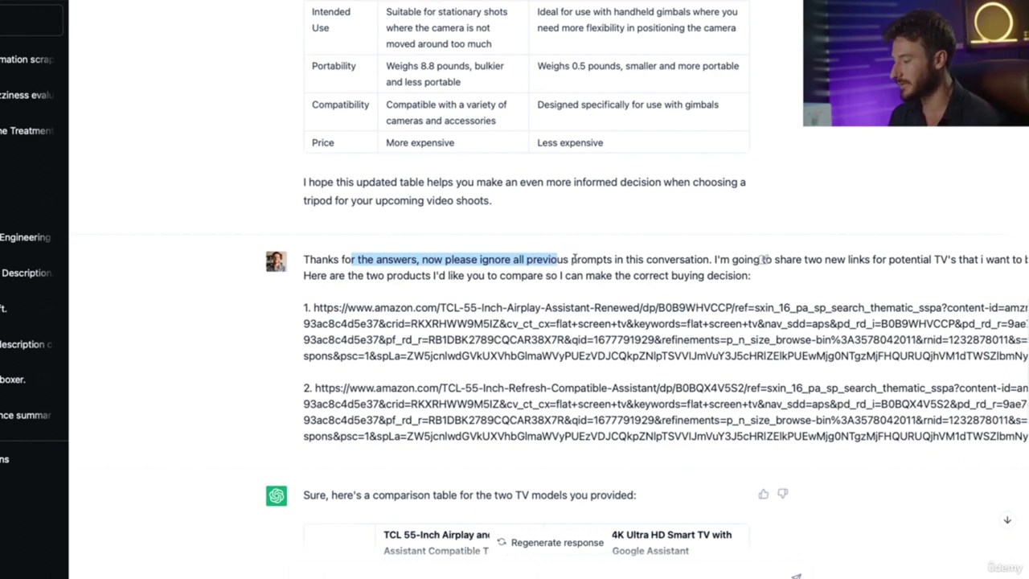
{"action": "left_click_drag", "start_coordinate": [754, 257], "coordinate": [819, 260]}
{"action": "scroll", "coordinate": [818, 260], "scroll_direction": "right", "scroll_amount": 6}
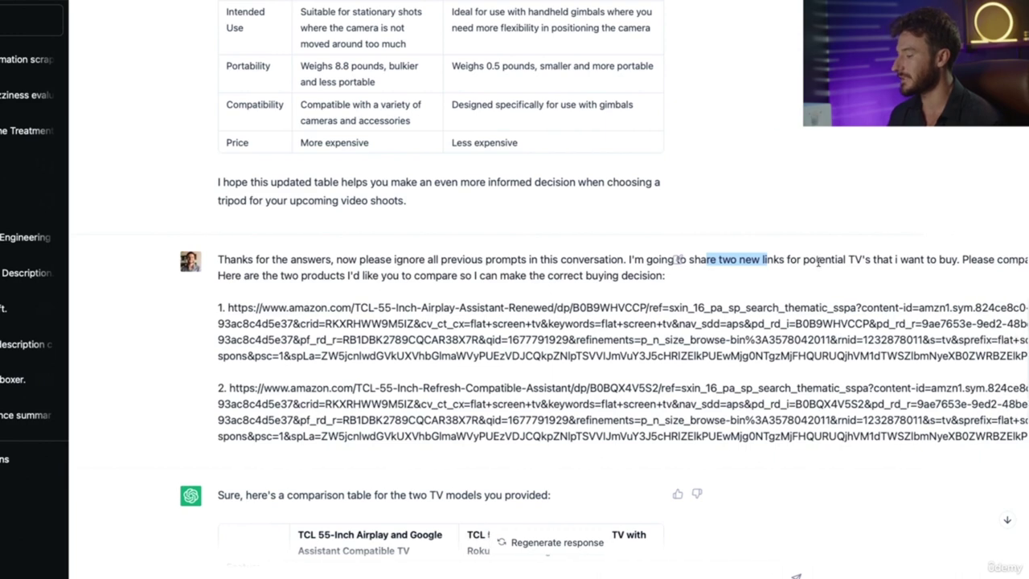
{"action": "scroll", "coordinate": [818, 262], "scroll_direction": "right", "scroll_amount": 5}
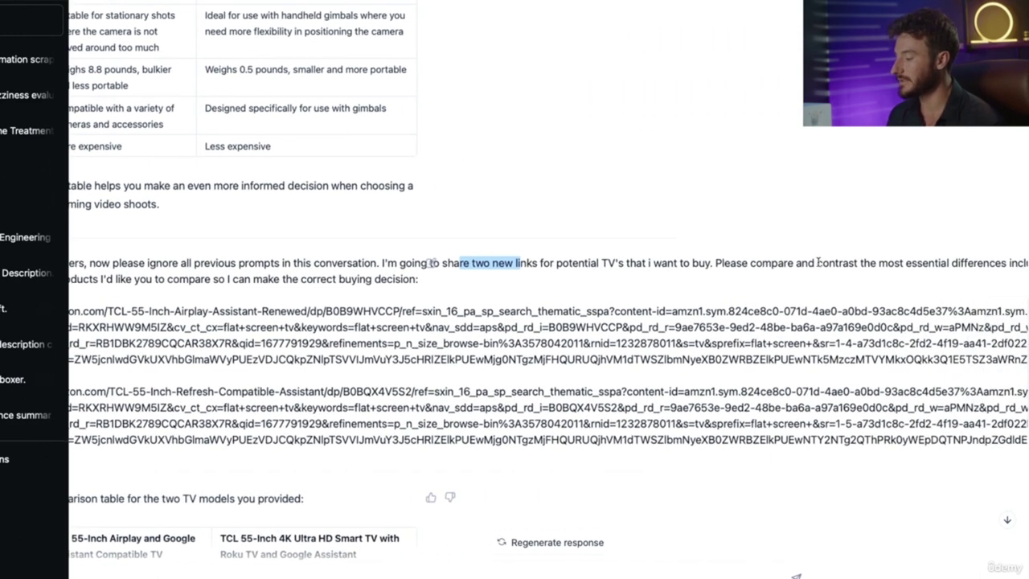
{"action": "scroll", "coordinate": [818, 262], "scroll_direction": "right", "scroll_amount": 7}
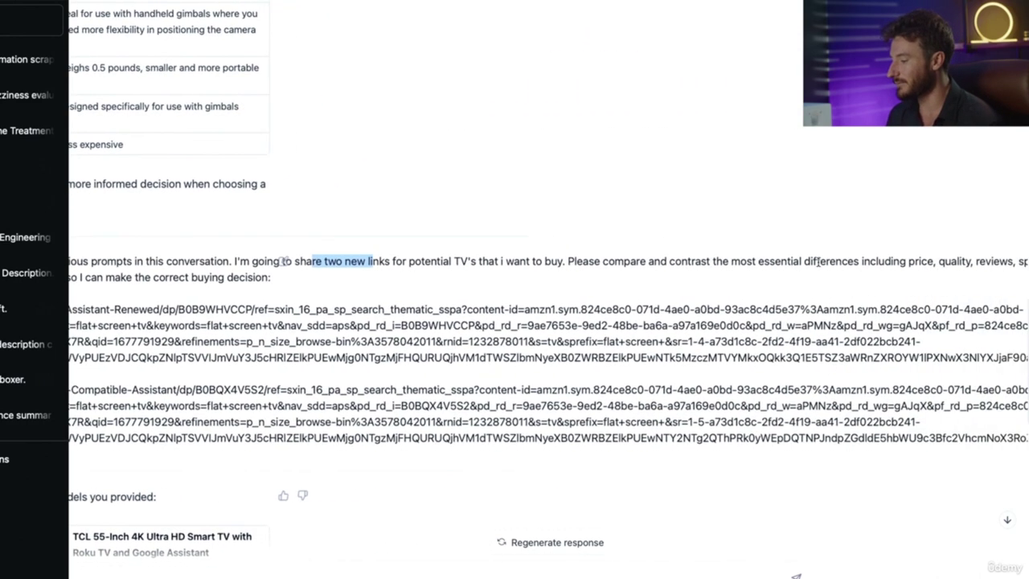
{"action": "scroll", "coordinate": [819, 261], "scroll_direction": "right", "scroll_amount": 4}
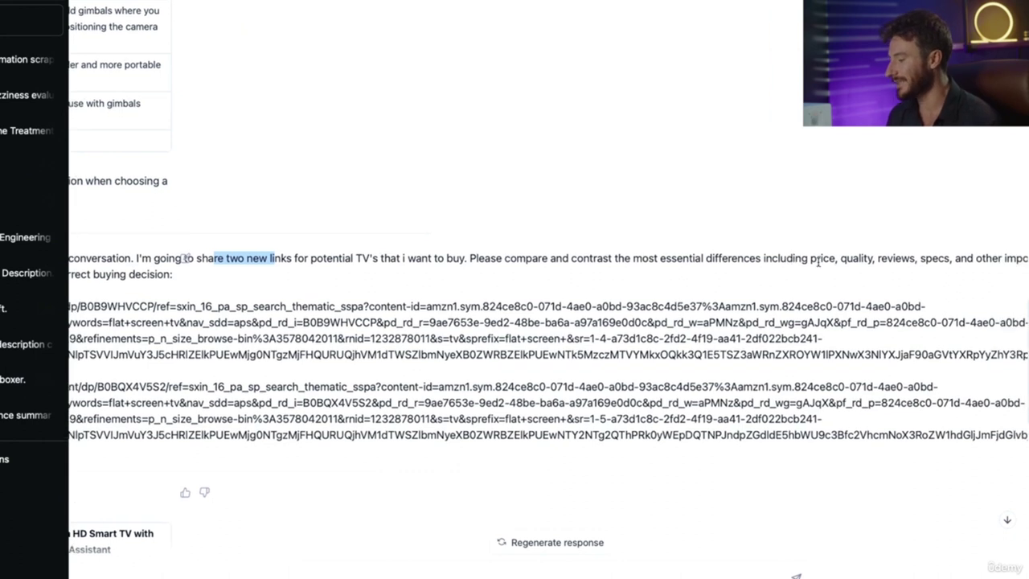
{"action": "scroll", "coordinate": [819, 261], "scroll_direction": "right", "scroll_amount": 5}
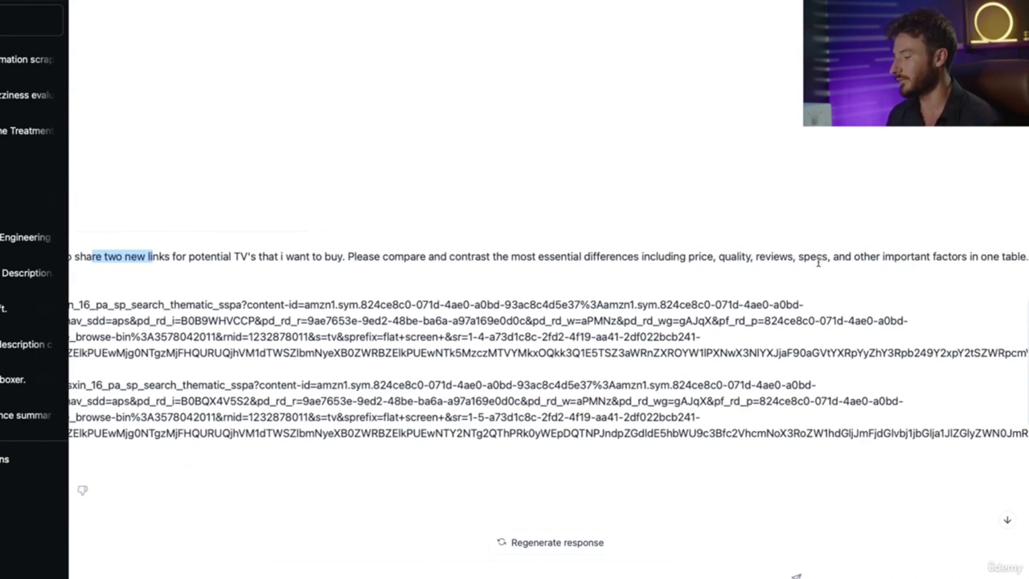
{"action": "scroll", "coordinate": [819, 262], "scroll_direction": "left", "scroll_amount": 20}
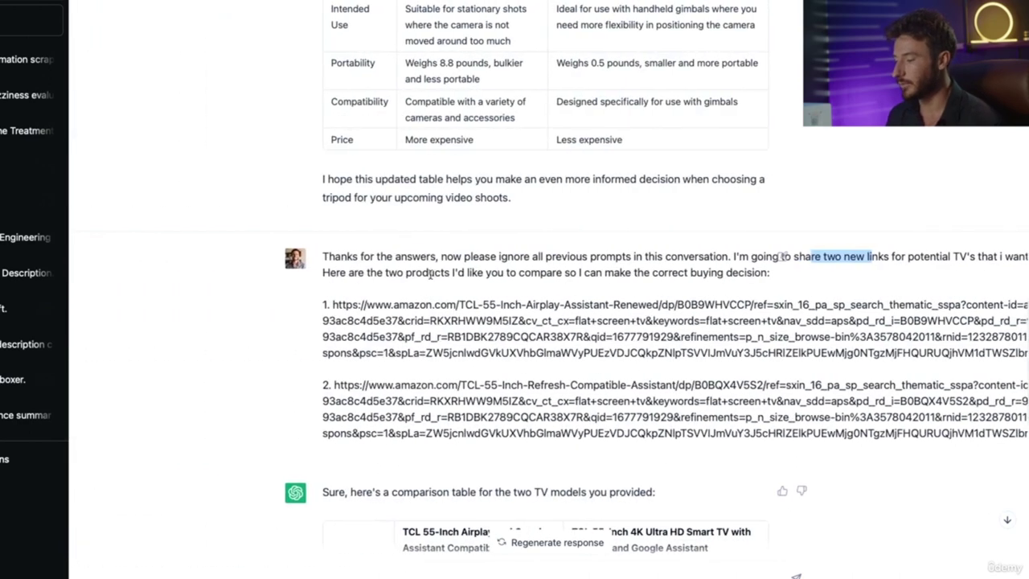
{"action": "left_click_drag", "start_coordinate": [406, 274], "coordinate": [591, 273]}
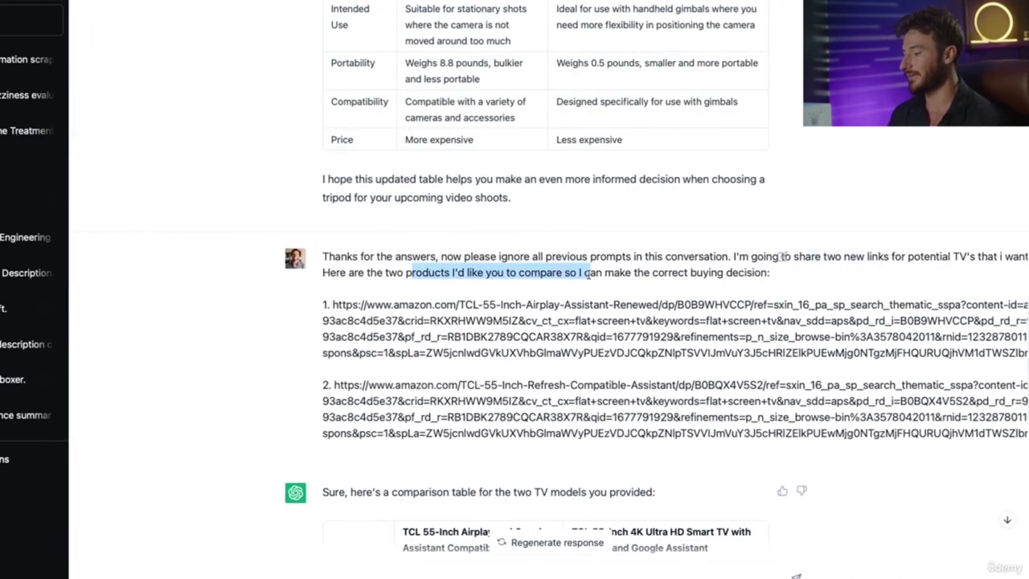
Step: Examine the comparison table for the two TCL 55-inch TVs, from price to warranty, and the summary below it
{"action": "scroll", "coordinate": [591, 274], "scroll_direction": "down", "scroll_amount": 5}
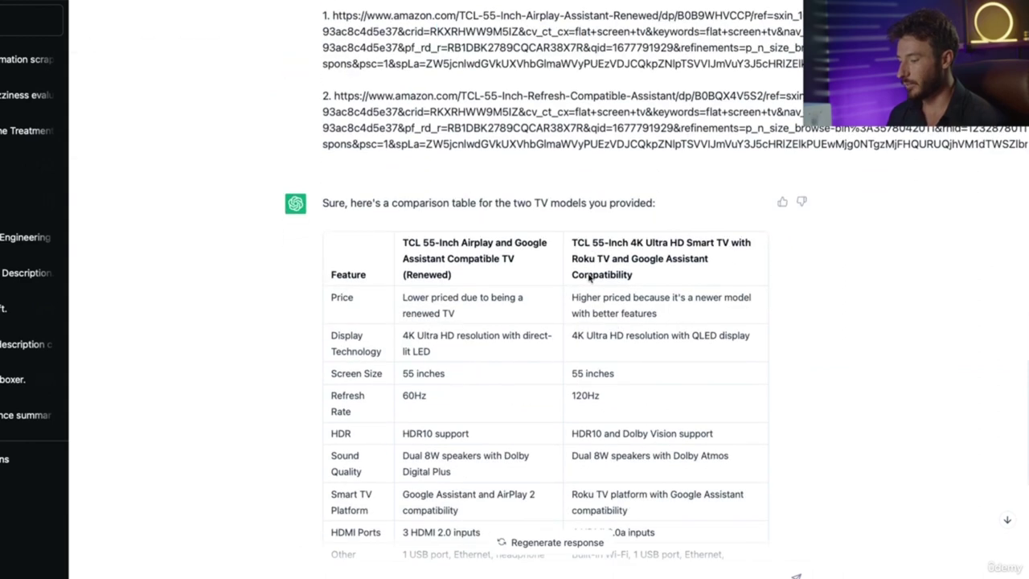
{"action": "scroll", "coordinate": [591, 278], "scroll_direction": "down", "scroll_amount": 1}
{"action": "left_click_drag", "start_coordinate": [403, 161], "coordinate": [461, 164]}
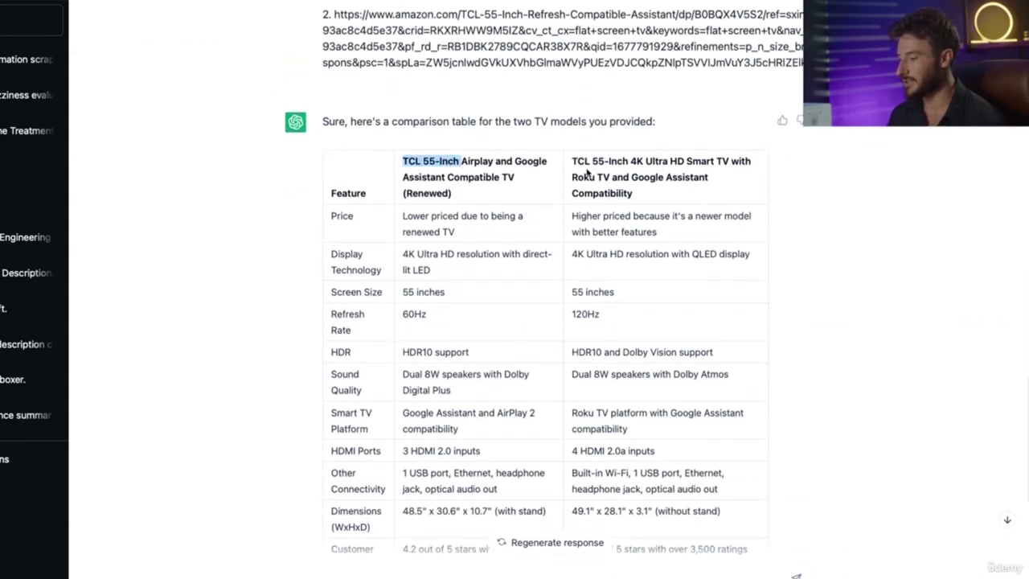
{"action": "left_click_drag", "start_coordinate": [589, 171], "coordinate": [531, 177]}
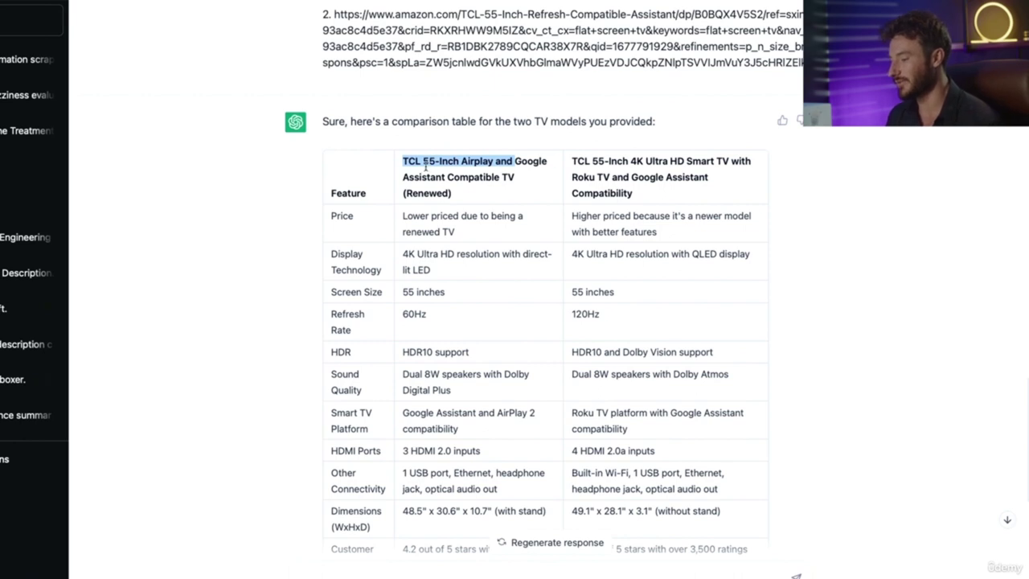
{"action": "left_click_drag", "start_coordinate": [425, 166], "coordinate": [487, 175]}
{"action": "left_click_drag", "start_coordinate": [574, 160], "coordinate": [723, 164]}
{"action": "scroll", "coordinate": [723, 164], "scroll_direction": "down", "scroll_amount": 2}
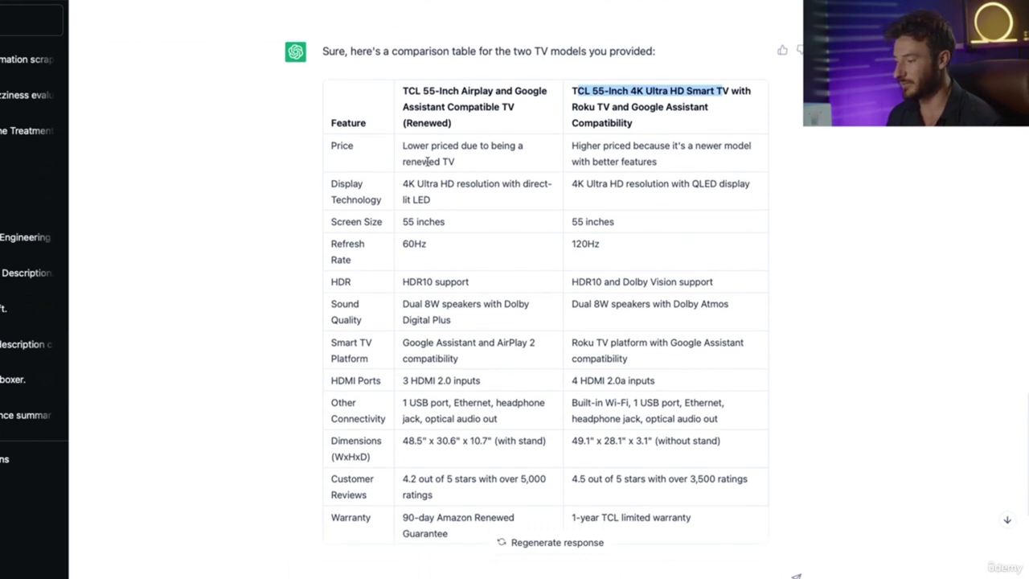
{"action": "scroll", "coordinate": [368, 185], "scroll_direction": "down", "scroll_amount": 1}
{"action": "scroll", "coordinate": [418, 161], "scroll_direction": "down", "scroll_amount": 1}
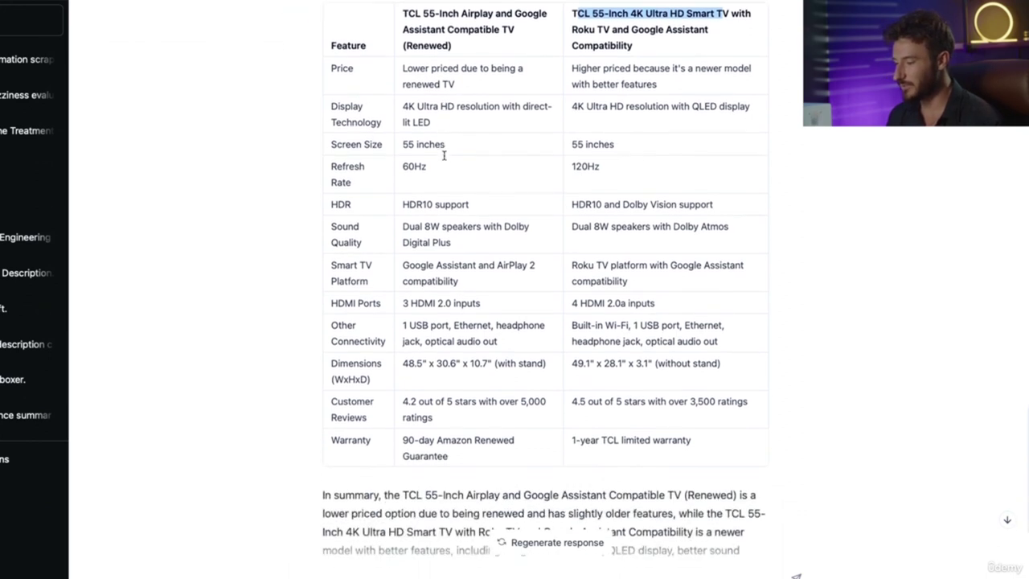
{"action": "scroll", "coordinate": [444, 155], "scroll_direction": "down", "scroll_amount": 1}
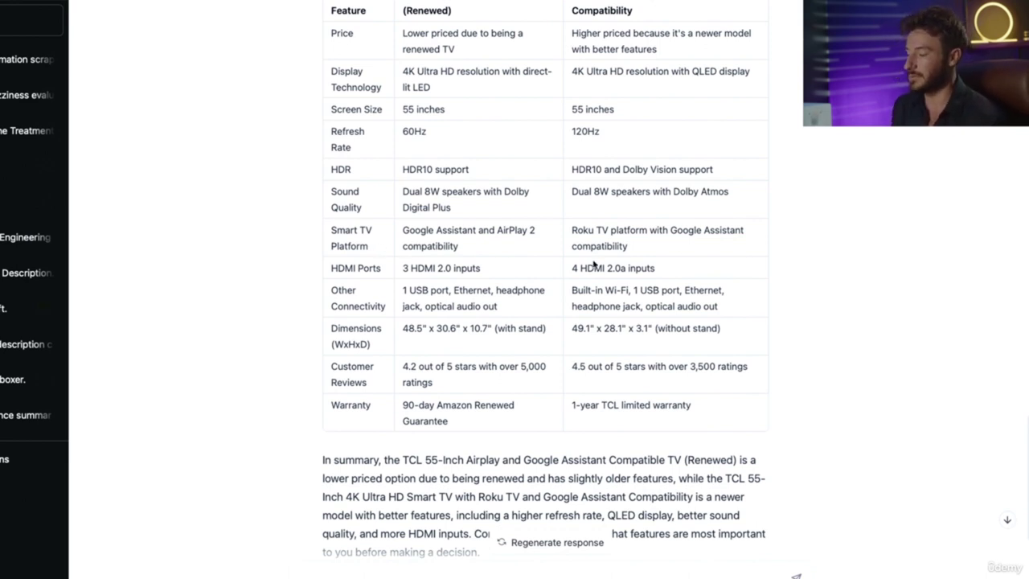
{"action": "scroll", "coordinate": [595, 265], "scroll_direction": "down", "scroll_amount": 3}
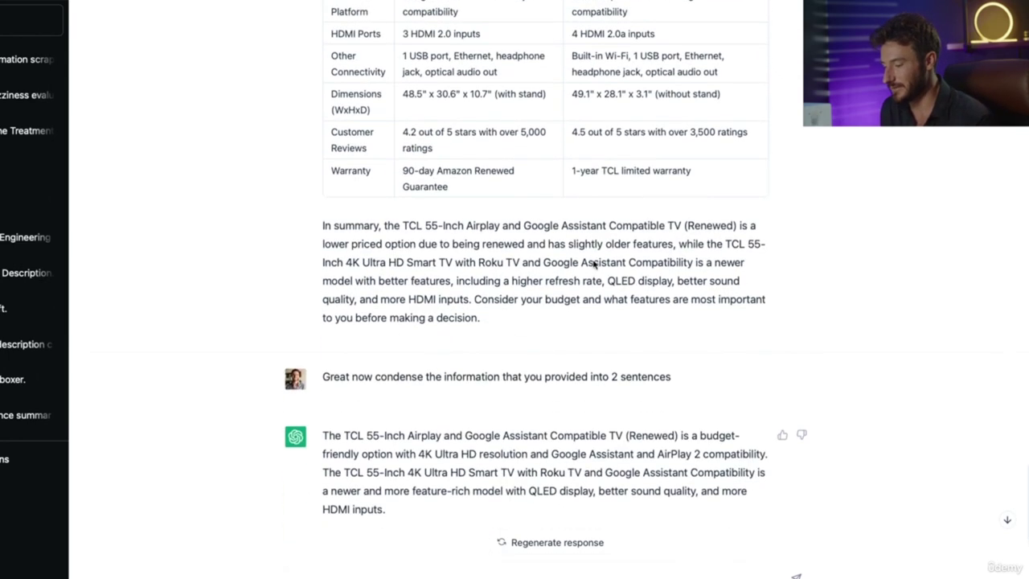
{"action": "scroll", "coordinate": [592, 262], "scroll_direction": "up", "scroll_amount": 3}
{"action": "scroll", "coordinate": [593, 262], "scroll_direction": "down", "scroll_amount": 5}
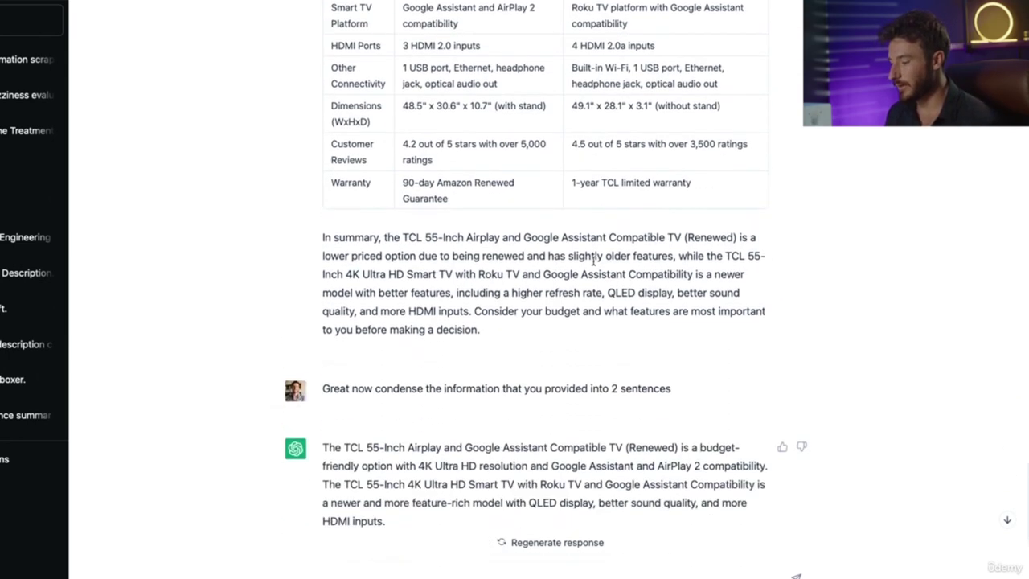
Step: Read the prompt condensing the information into 2 sentences and compare the condensed answer with the full TV table
{"action": "left_click_drag", "start_coordinate": [351, 308], "coordinate": [663, 306]}
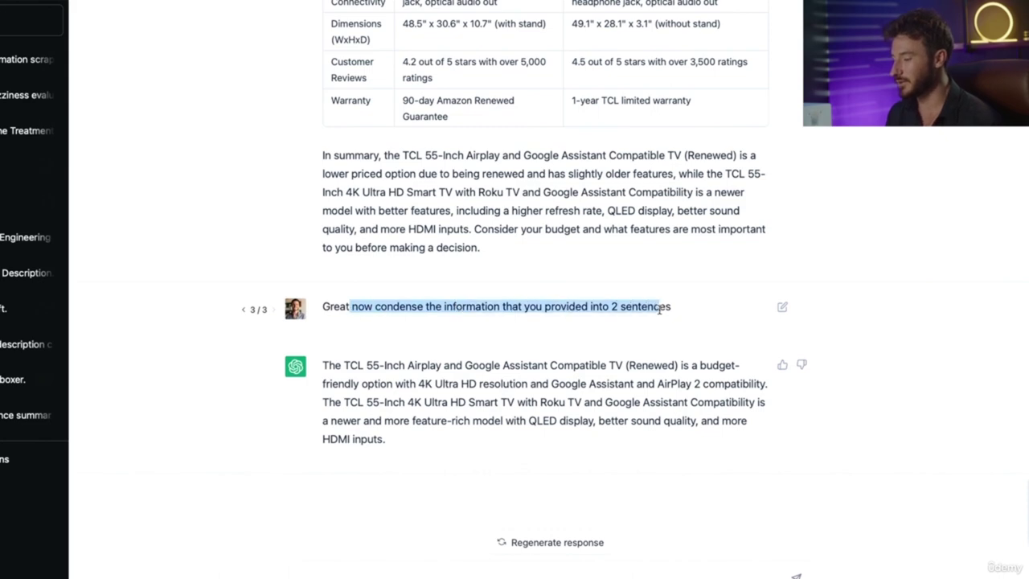
{"action": "scroll", "coordinate": [659, 309], "scroll_direction": "up", "scroll_amount": 10}
{"action": "scroll", "coordinate": [456, 215], "scroll_direction": "down", "scroll_amount": 1}
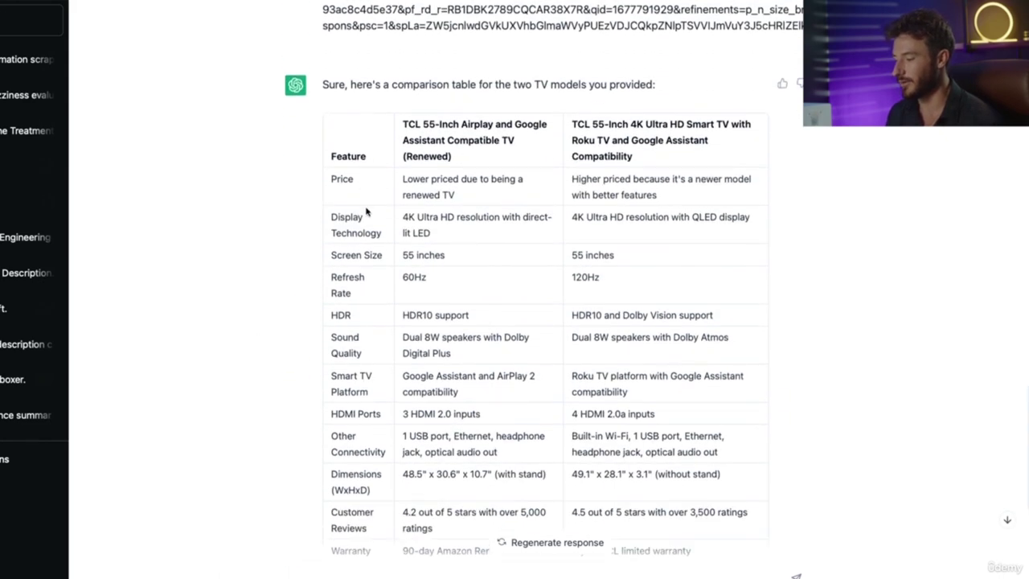
{"action": "left_click_drag", "start_coordinate": [333, 178], "coordinate": [730, 404]}
{"action": "scroll", "coordinate": [615, 262], "scroll_direction": "down", "scroll_amount": 3}
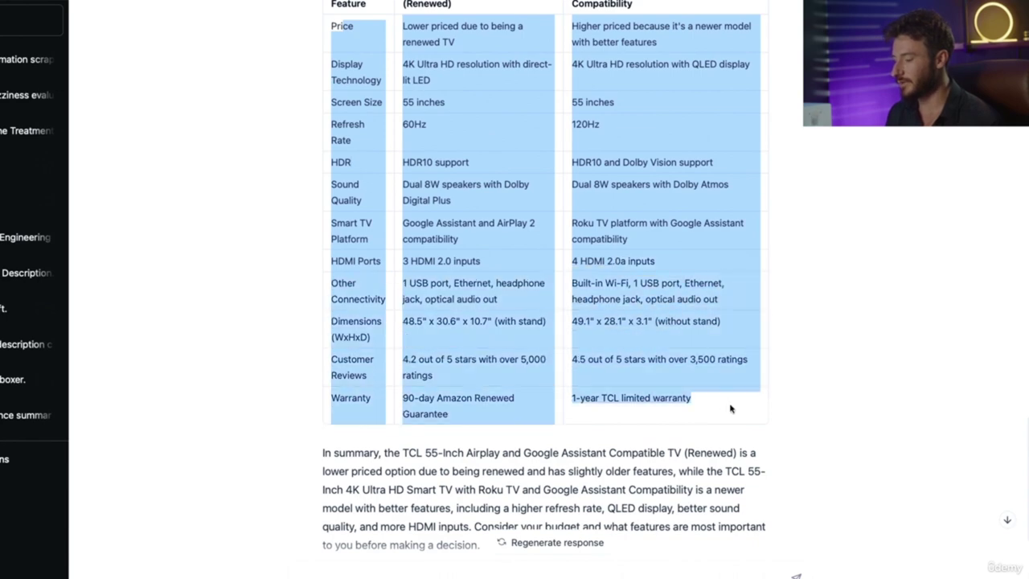
{"action": "scroll", "coordinate": [730, 407], "scroll_direction": "down", "scroll_amount": 3}
{"action": "scroll", "coordinate": [710, 397], "scroll_direction": "up", "scroll_amount": 4}
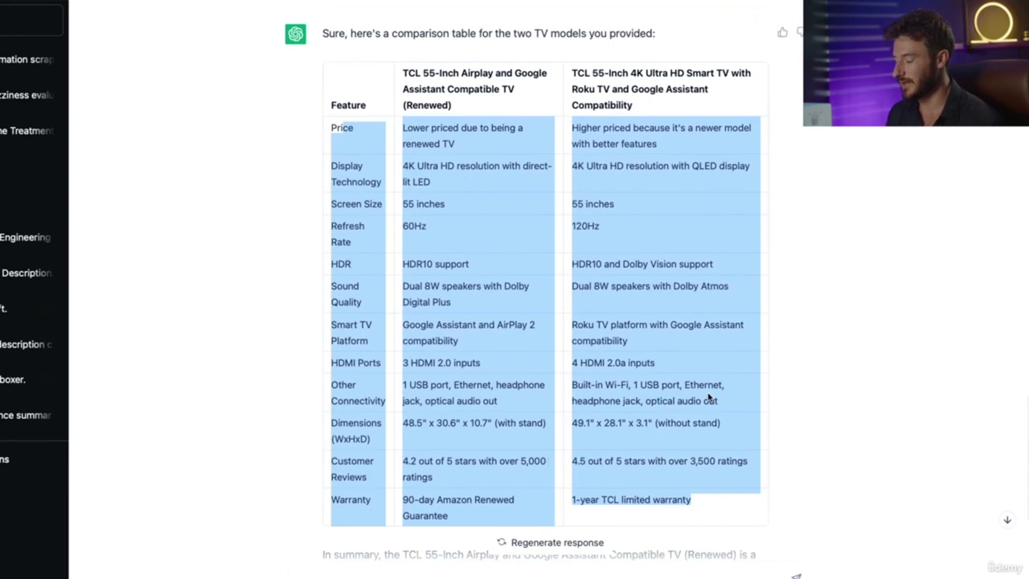
{"action": "scroll", "coordinate": [654, 240], "scroll_direction": "down", "scroll_amount": 1}
{"action": "scroll", "coordinate": [654, 240], "scroll_direction": "down", "scroll_amount": 4}
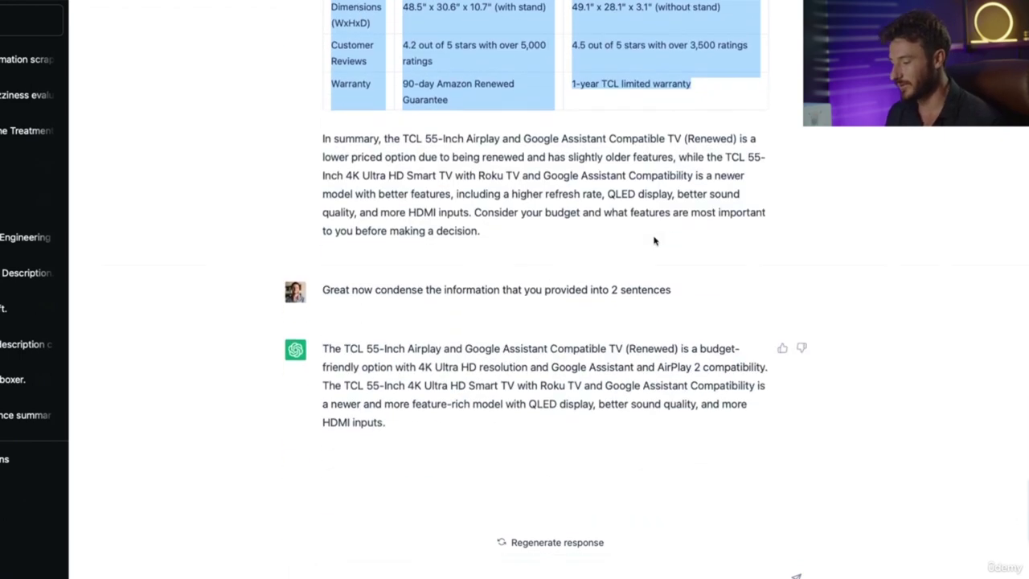
{"action": "left_click_drag", "start_coordinate": [343, 365], "coordinate": [516, 456]}
{"action": "scroll", "coordinate": [519, 465], "scroll_direction": "up", "scroll_amount": 5}
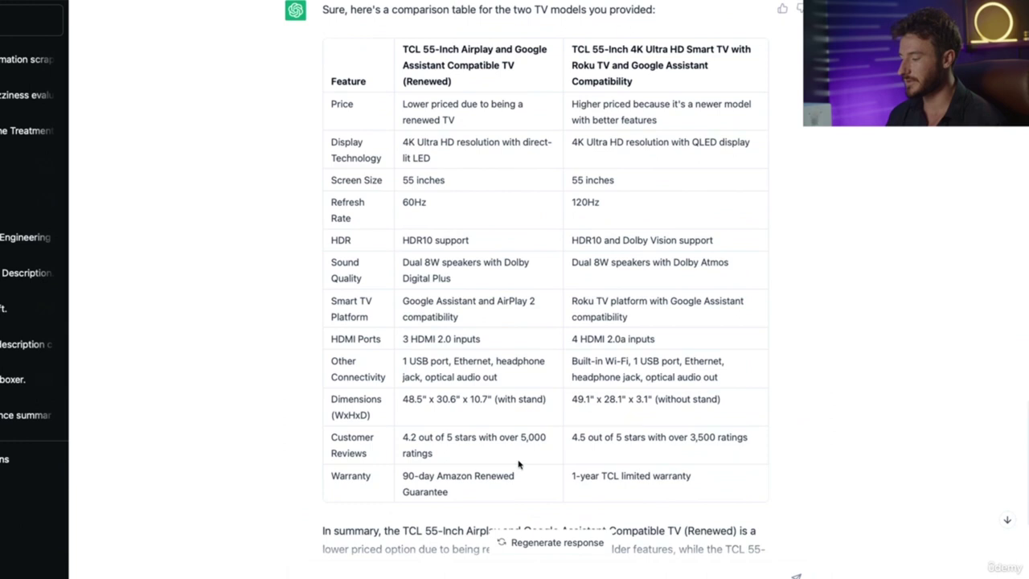
{"action": "left_click_drag", "start_coordinate": [448, 99], "coordinate": [678, 421]}
{"action": "scroll", "coordinate": [679, 445], "scroll_direction": "down", "scroll_amount": 1}
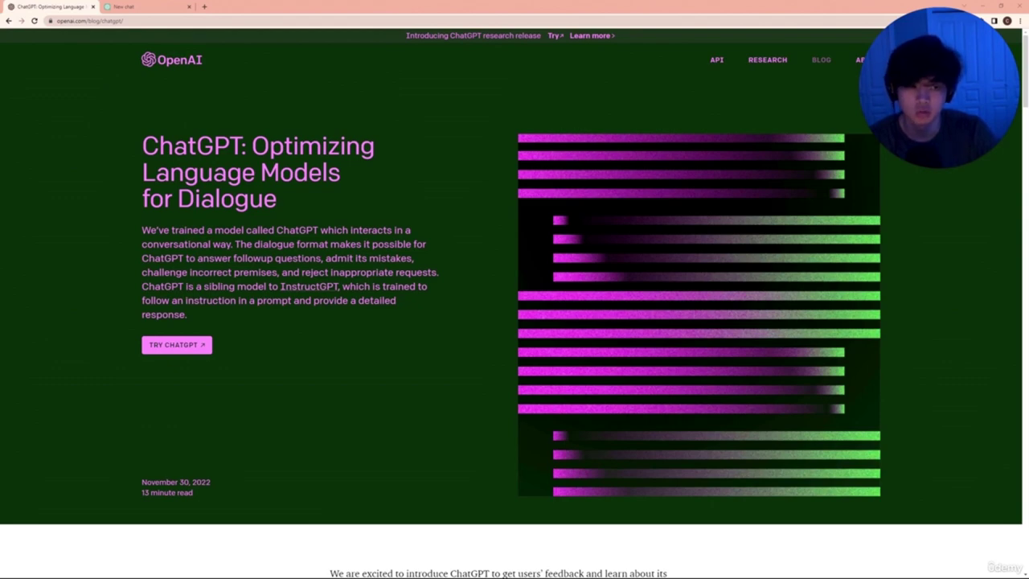
Step: Read the introduction of OpenAI's blog post "ChatGPT: Optimizing Language Models for Dialogue" and the start of its Samples section
{"action": "scroll", "coordinate": [724, 349], "scroll_direction": "down", "scroll_amount": 5}
{"action": "scroll", "coordinate": [675, 357], "scroll_direction": "up", "scroll_amount": 4}
{"action": "scroll", "coordinate": [675, 357], "scroll_direction": "down", "scroll_amount": 5}
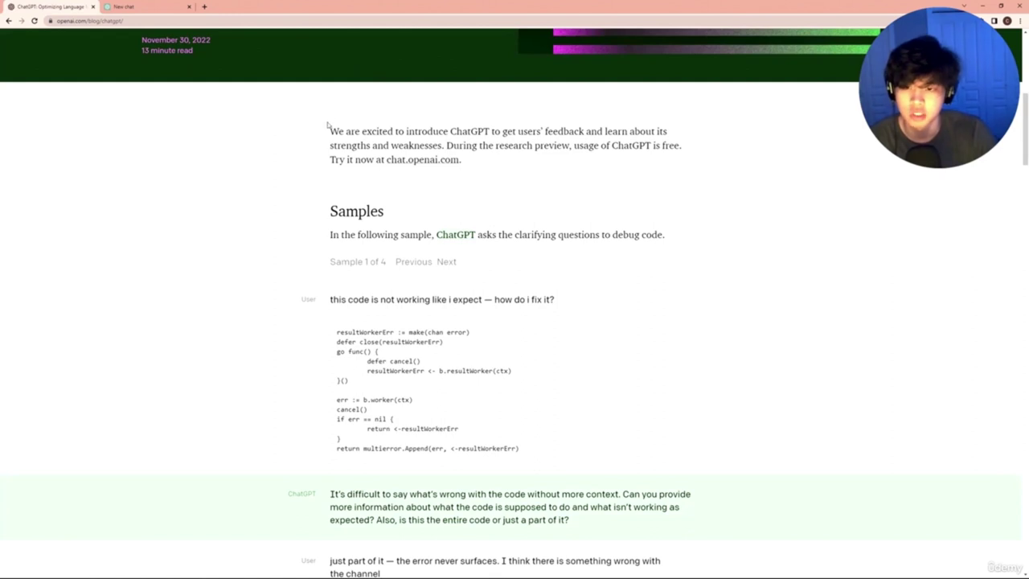
{"action": "scroll", "coordinate": [484, 331], "scroll_direction": "down", "scroll_amount": 1}
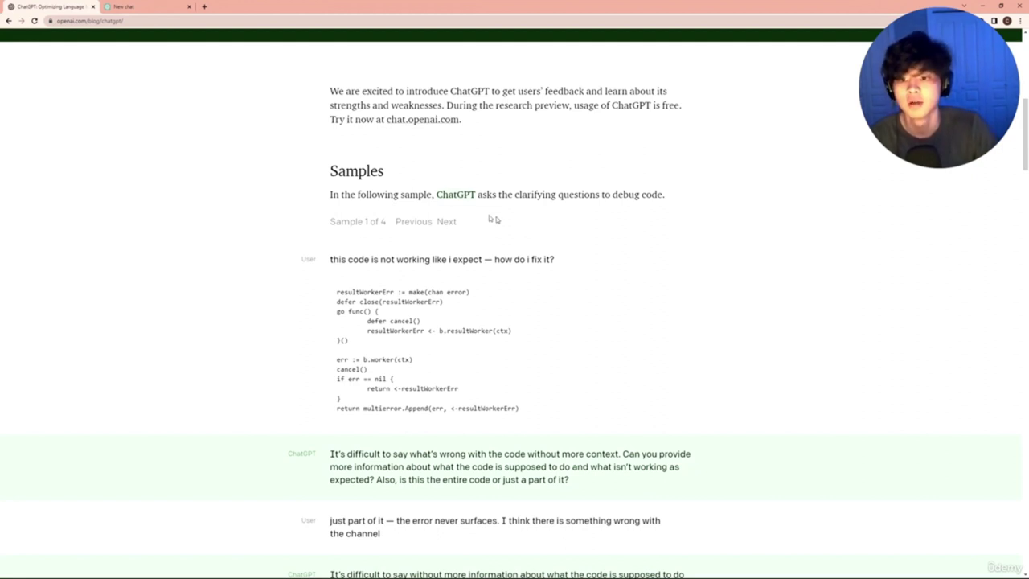
{"action": "scroll", "coordinate": [493, 226], "scroll_direction": "down", "scroll_amount": 1}
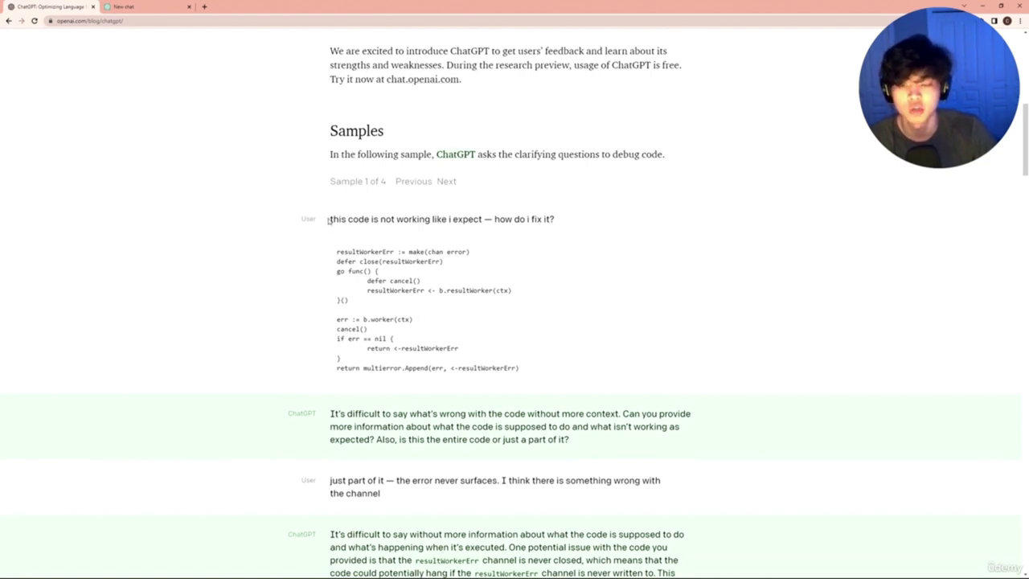
Step: Read the code-debugging sample conversation, covering the user's question, ChatGPT's clarifying questions and its suggested channel fix
{"action": "left_click_drag", "start_coordinate": [328, 220], "coordinate": [582, 212]}
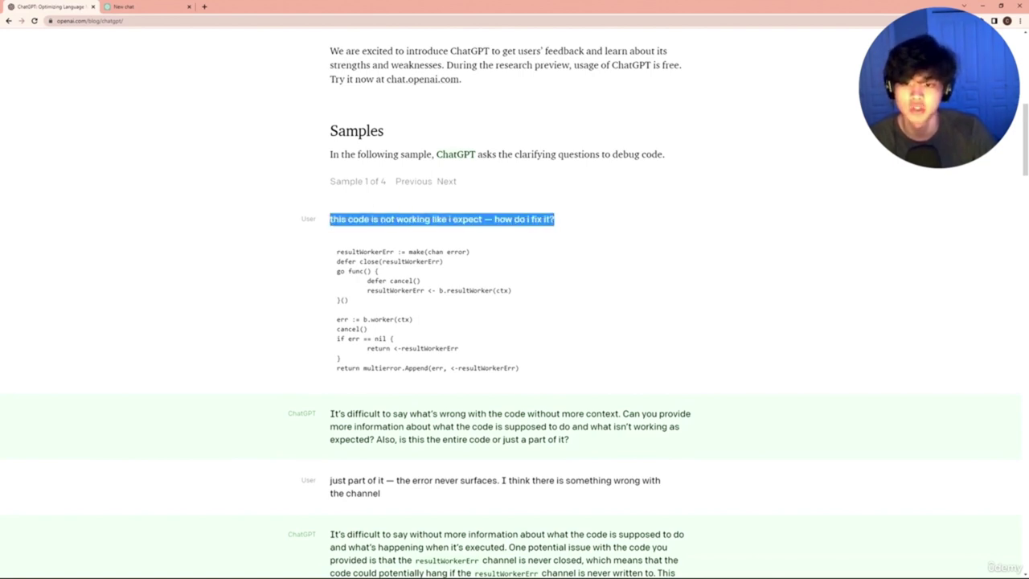
{"action": "left_click", "coordinate": [526, 264]}
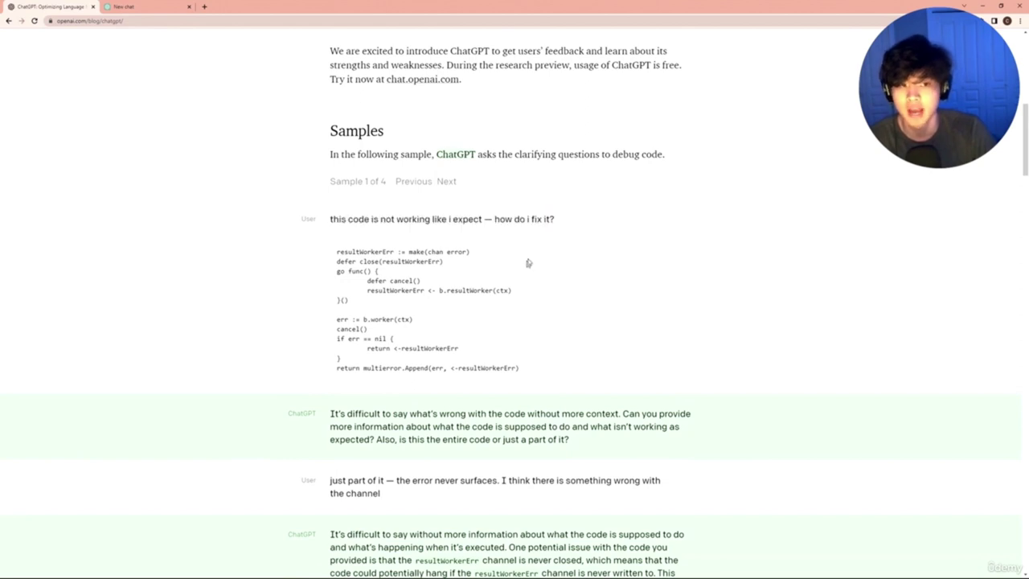
{"action": "scroll", "coordinate": [509, 320], "scroll_direction": "down", "scroll_amount": 1}
{"action": "left_click_drag", "start_coordinate": [328, 333], "coordinate": [605, 360]}
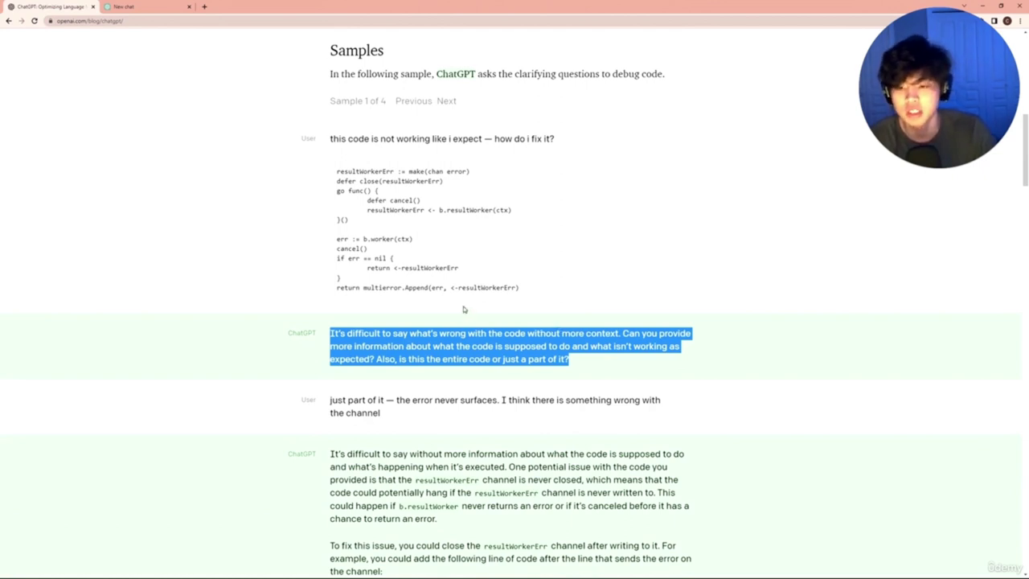
{"action": "left_click", "coordinate": [326, 338]}
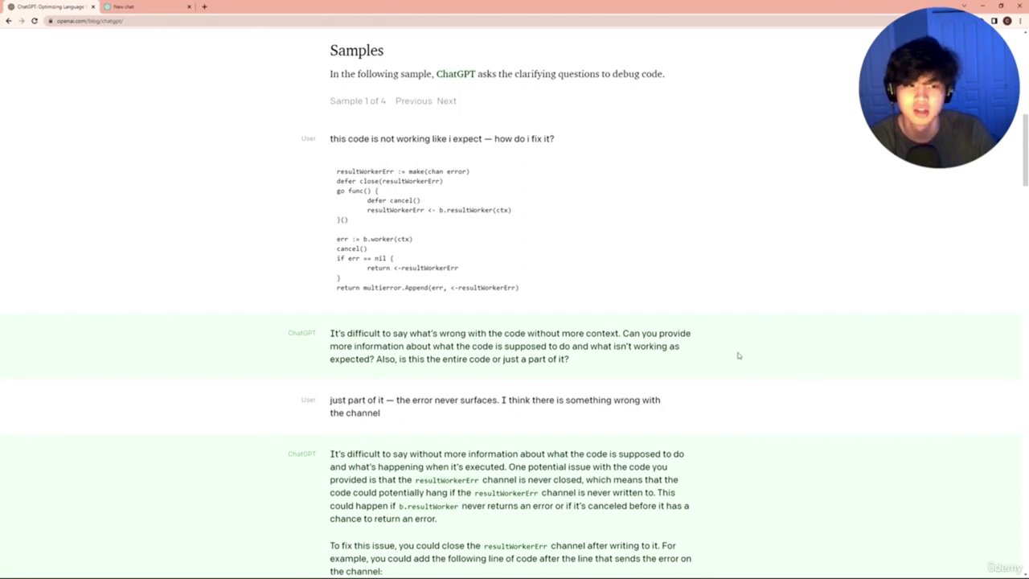
{"action": "scroll", "coordinate": [325, 296], "scroll_direction": "down", "scroll_amount": 1}
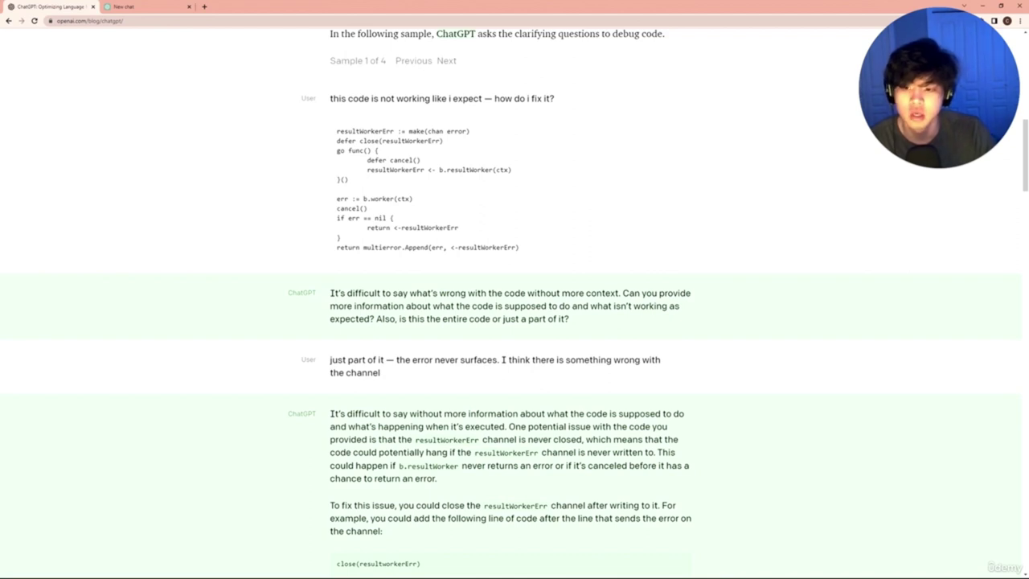
{"action": "scroll", "coordinate": [514, 321], "scroll_direction": "down", "scroll_amount": 3}
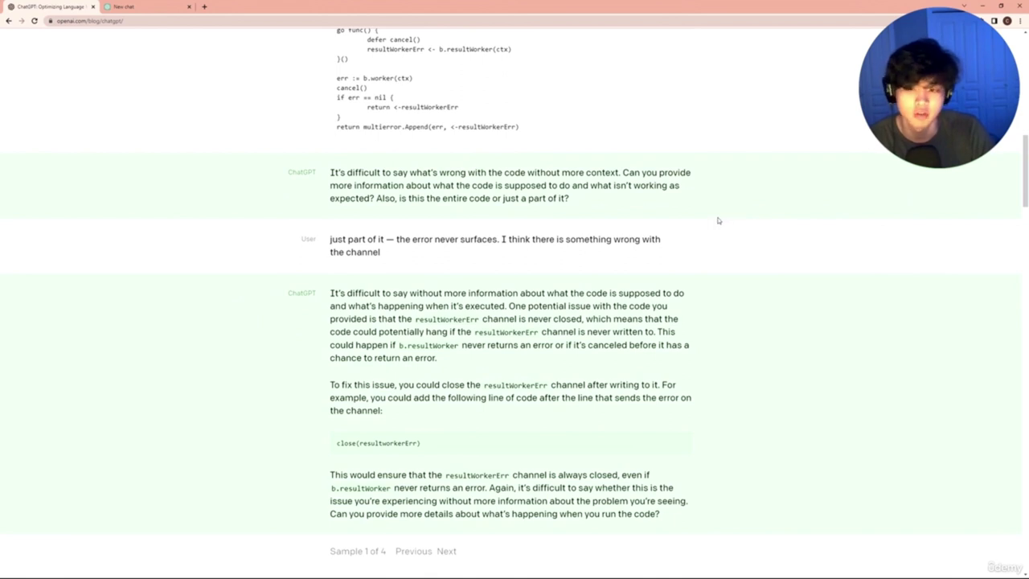
Step: View the blog post's Methods section on Reinforcement Learning from Human Feedback and its three-step training diagram
{"action": "scroll", "coordinate": [710, 229], "scroll_direction": "down", "scroll_amount": 7}
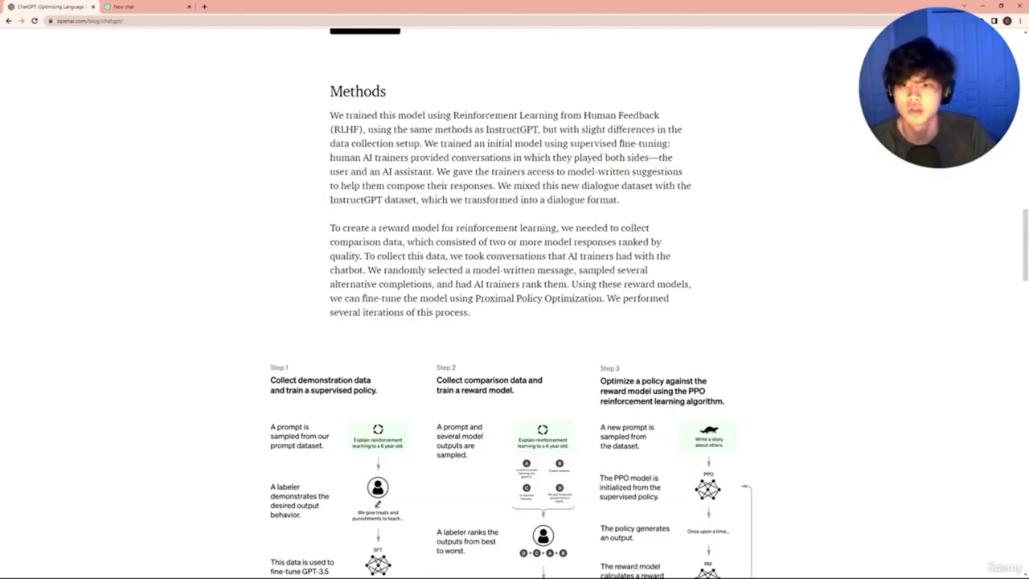
{"action": "scroll", "coordinate": [514, 305], "scroll_direction": "down", "scroll_amount": 1}
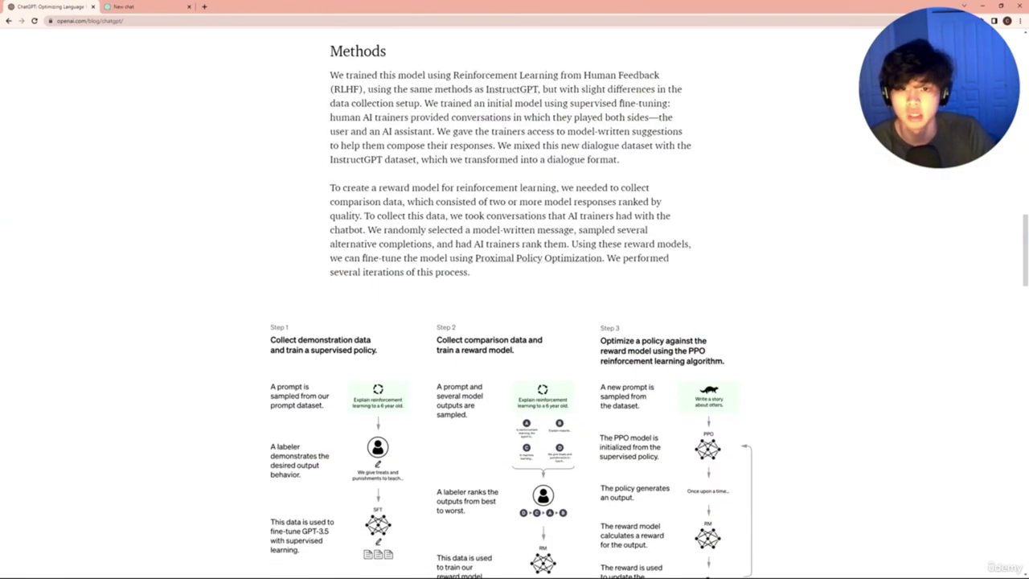